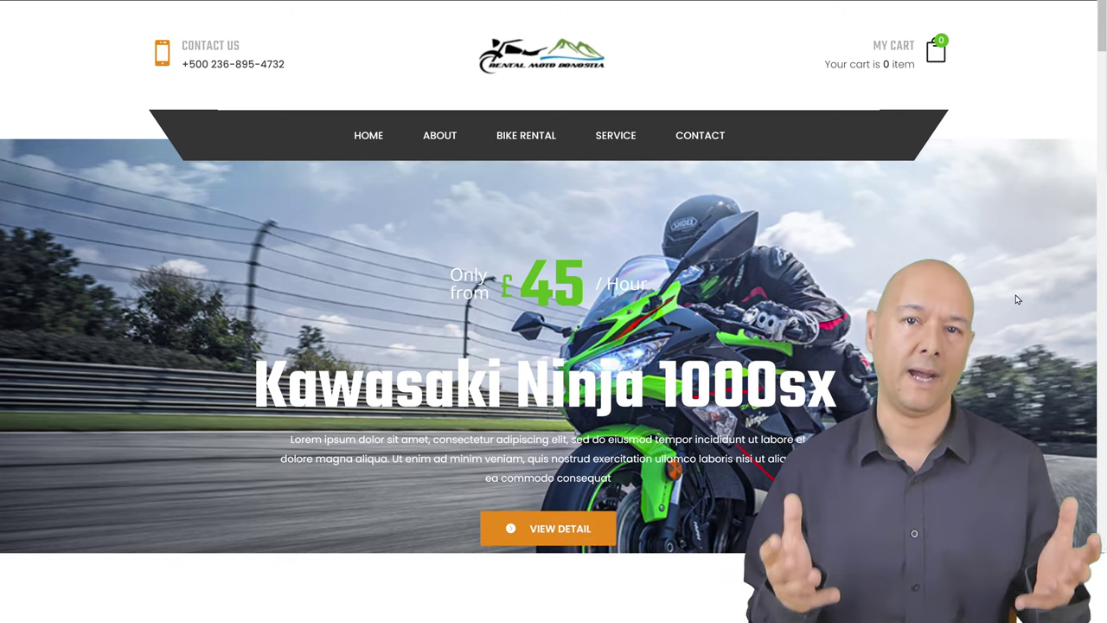
# Scroll the rental site's homepage down to the Rental for you bike listings
pyautogui.scroll(-2, 1017, 300)
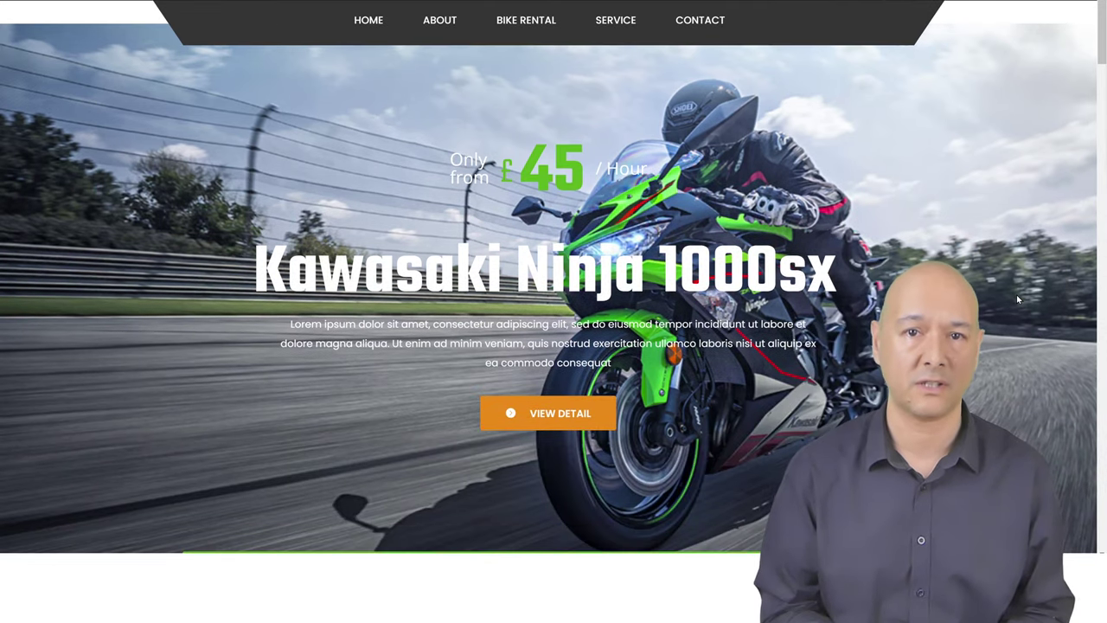
pyautogui.scroll(-4, 1017, 299)
pyautogui.scroll(-6, 1017, 299)
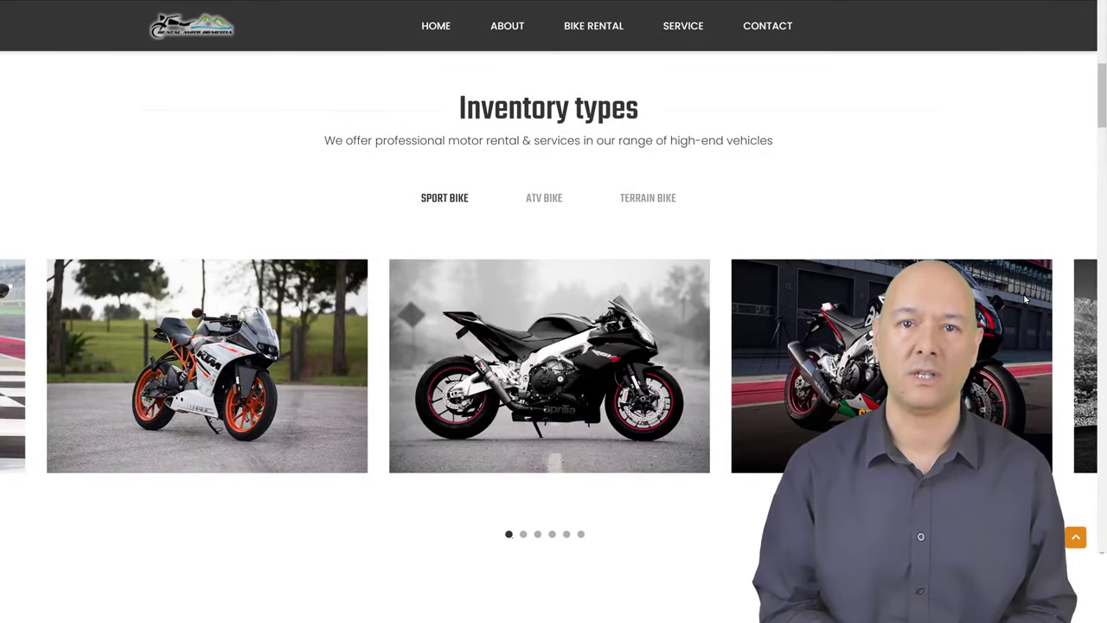
pyautogui.moveTo(565, 391)
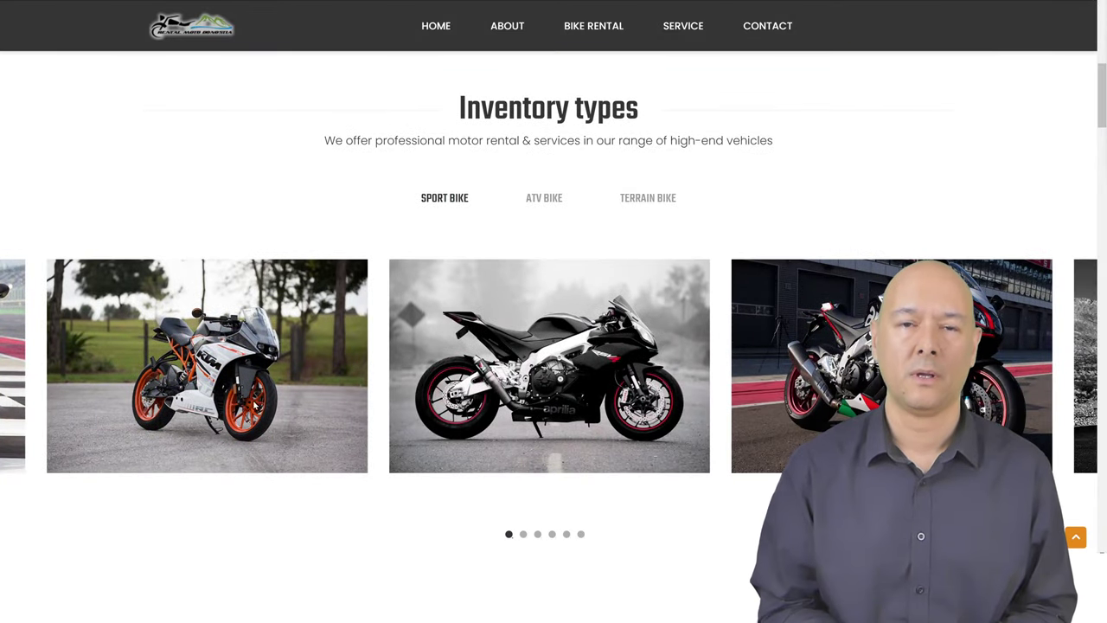
pyautogui.scroll(-5, 1104, 365)
pyautogui.scroll(-1, 1105, 366)
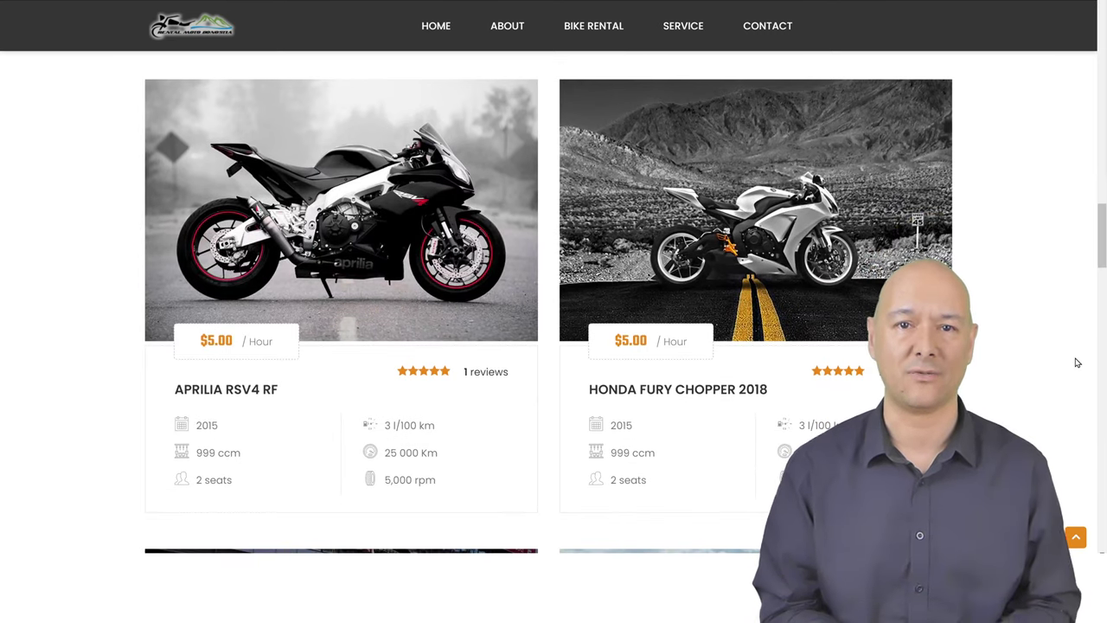
pyautogui.scroll(-3, 1077, 363)
pyautogui.scroll(-3, 1077, 363)
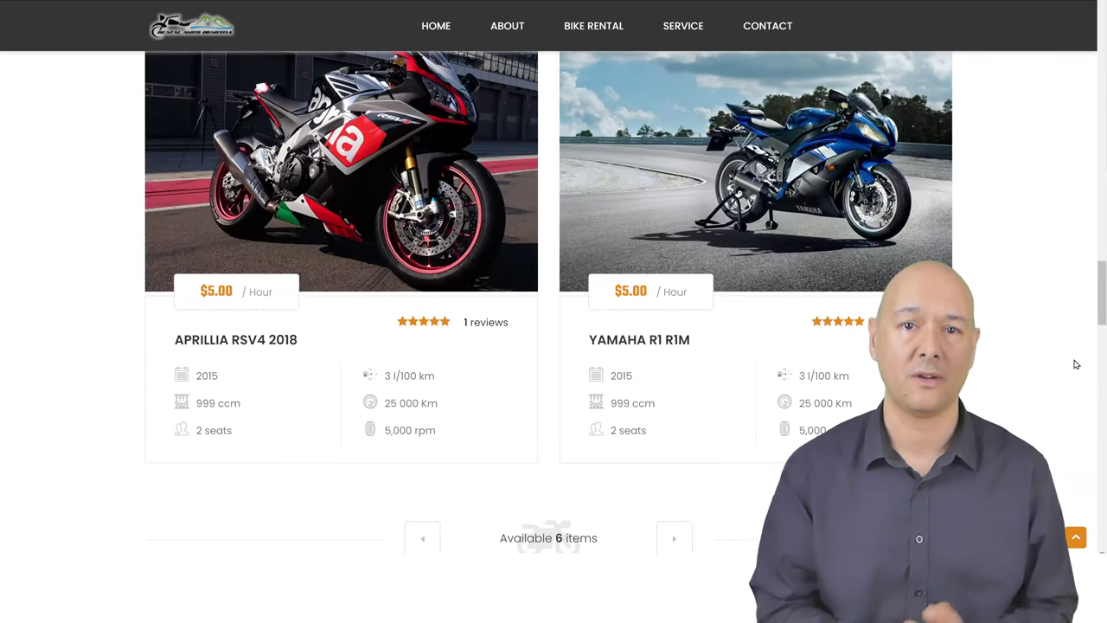
# Show the next bikes in the listing and open the Yamaha 2018 rental page
pyautogui.click(676, 538)
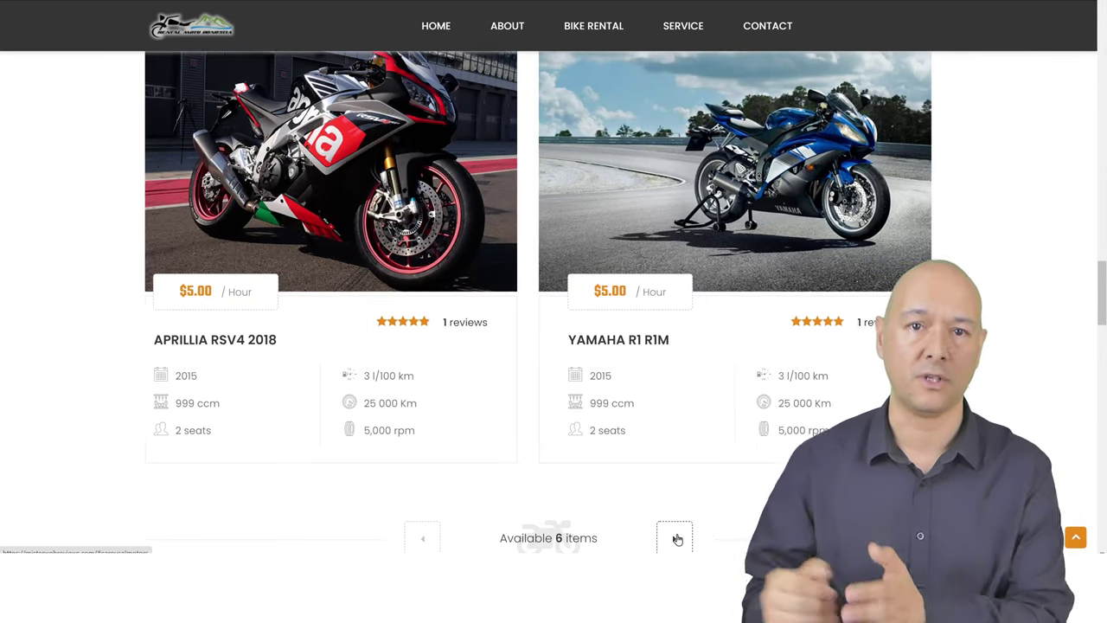
pyautogui.moveTo(762, 169)
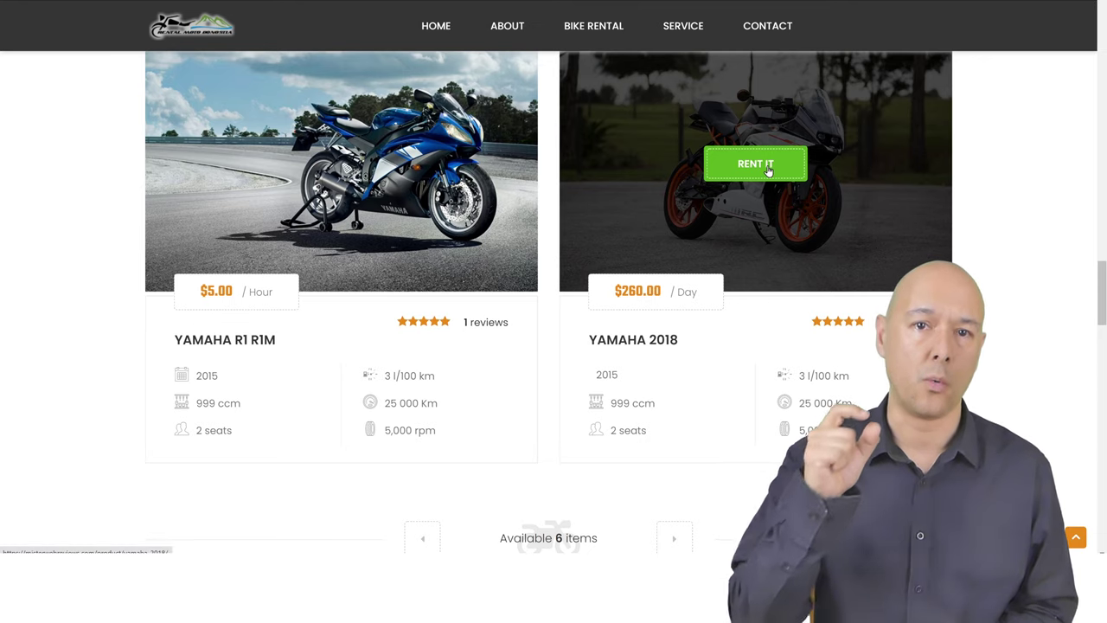
pyautogui.click(755, 164)
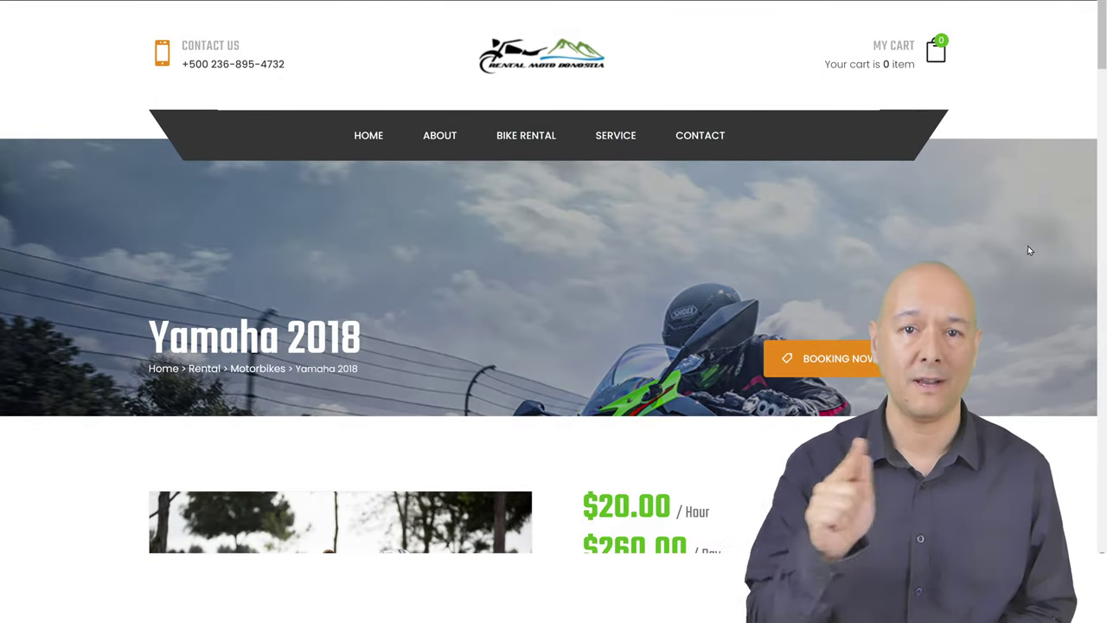
# Scroll past the Yamaha 2018 price tables and June 2021 calendar to the Booking Form
pyautogui.scroll(-1, 1029, 244)
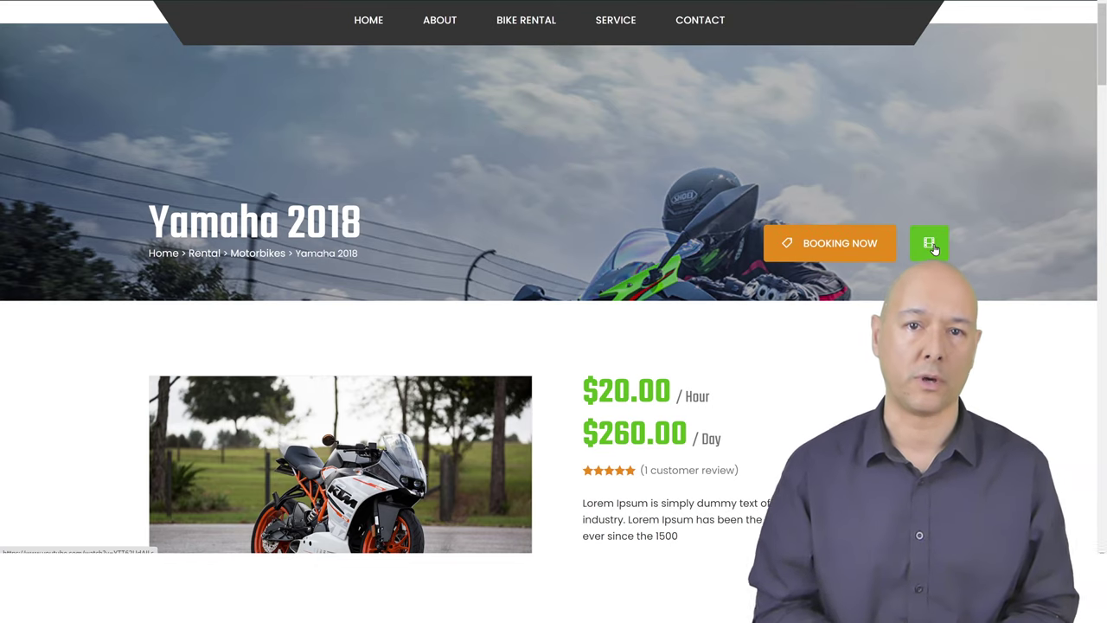
pyautogui.scroll(-3, 1027, 261)
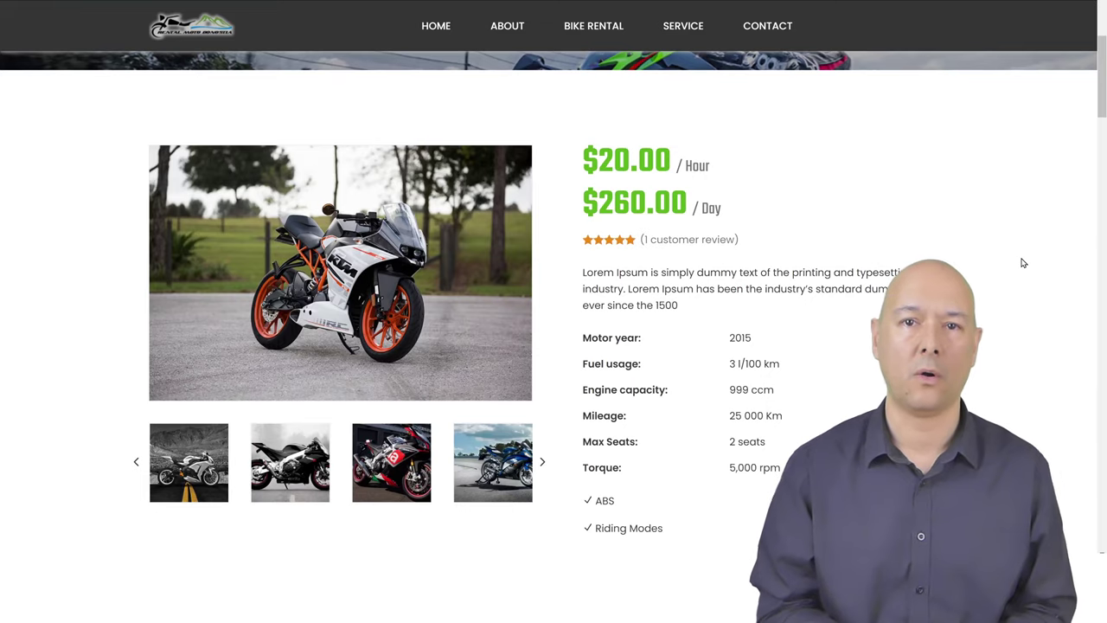
pyautogui.scroll(-5, 1023, 263)
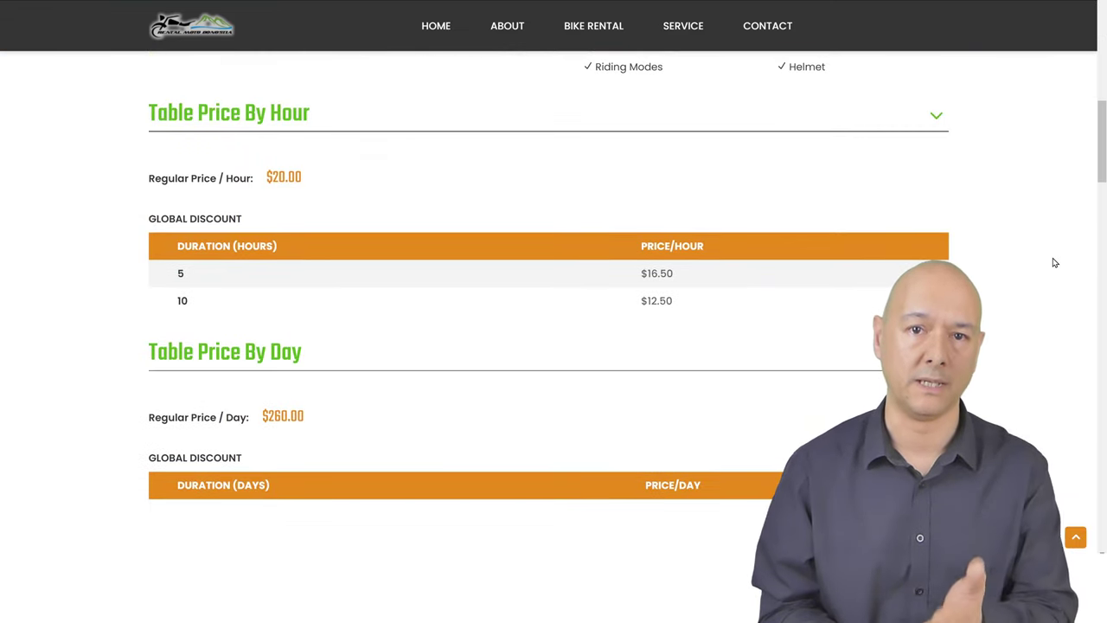
pyautogui.scroll(-3, 1055, 263)
pyautogui.scroll(-4, 1055, 263)
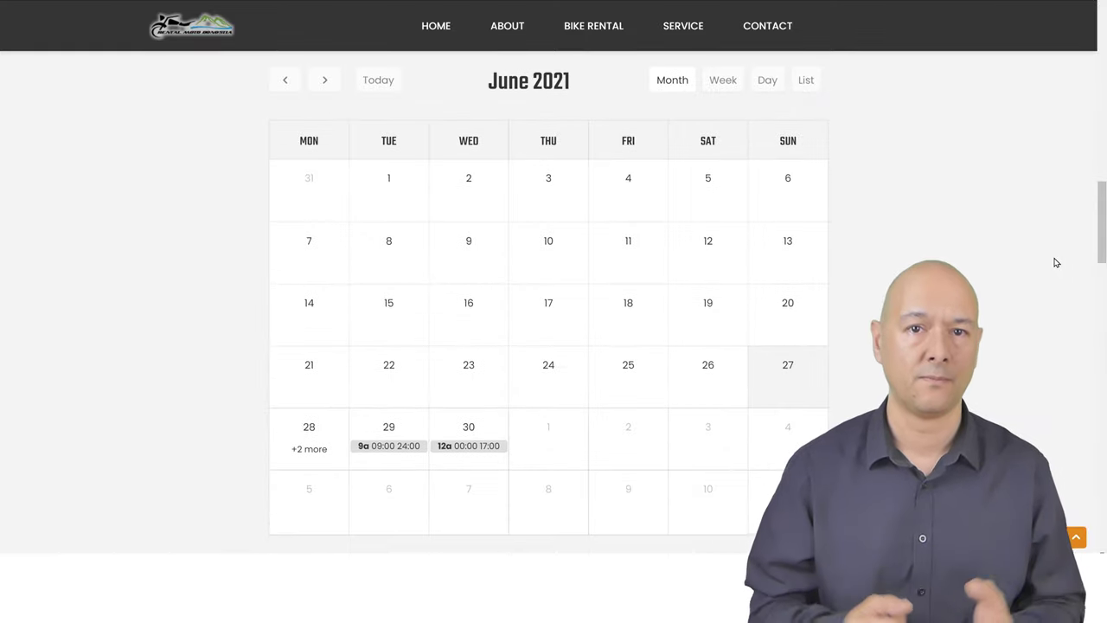
pyautogui.scroll(-2, 1055, 263)
pyautogui.scroll(-5, 1055, 263)
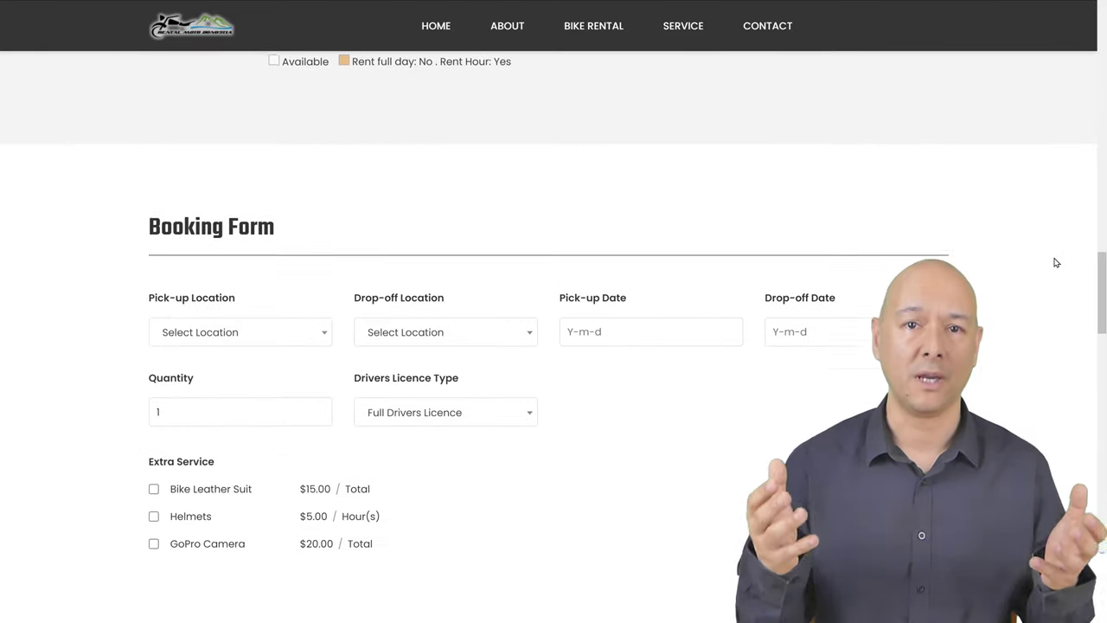
pyautogui.scroll(-2, 1055, 263)
pyautogui.scroll(2, 1055, 263)
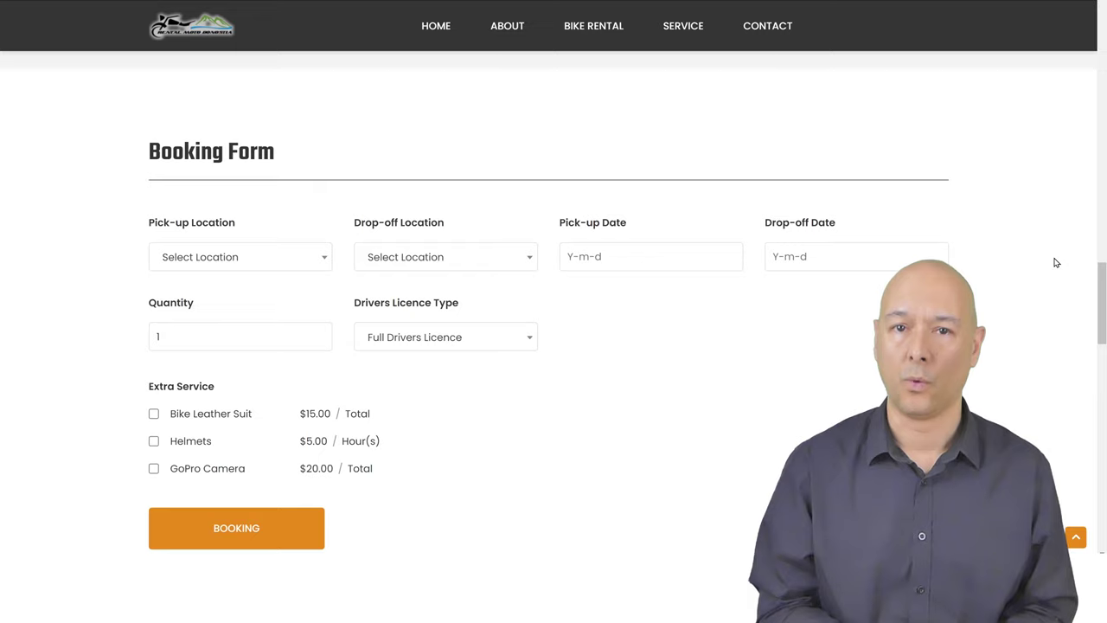
# Set San Francisco as both the pick-up and drop-off location
pyautogui.click(318, 261)
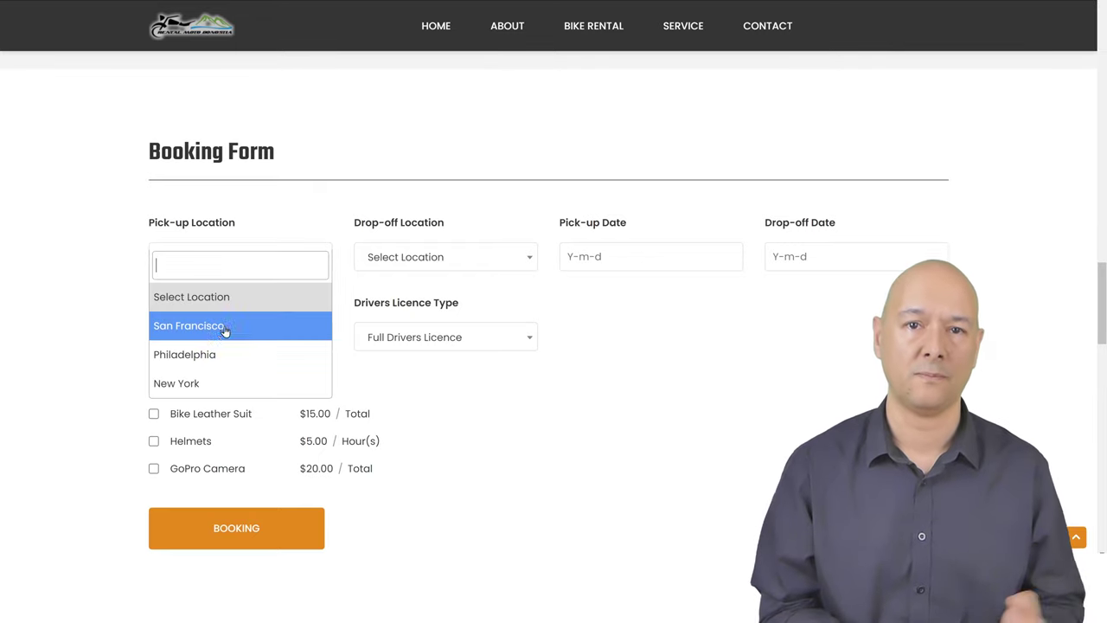
pyautogui.click(222, 328)
pyautogui.click(529, 252)
pyautogui.click(422, 333)
# Book 28 June 2021 from 09:00 to 12:00 and add the Bike Leather Suit extra
pyautogui.click(619, 261)
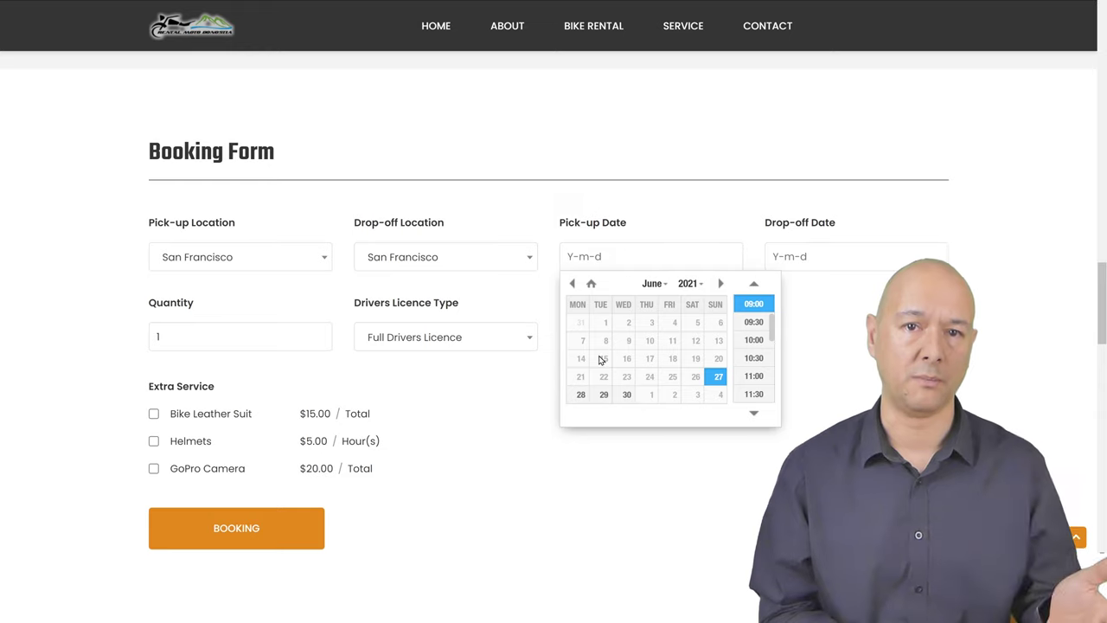
pyautogui.click(577, 395)
pyautogui.click(749, 308)
pyautogui.click(818, 257)
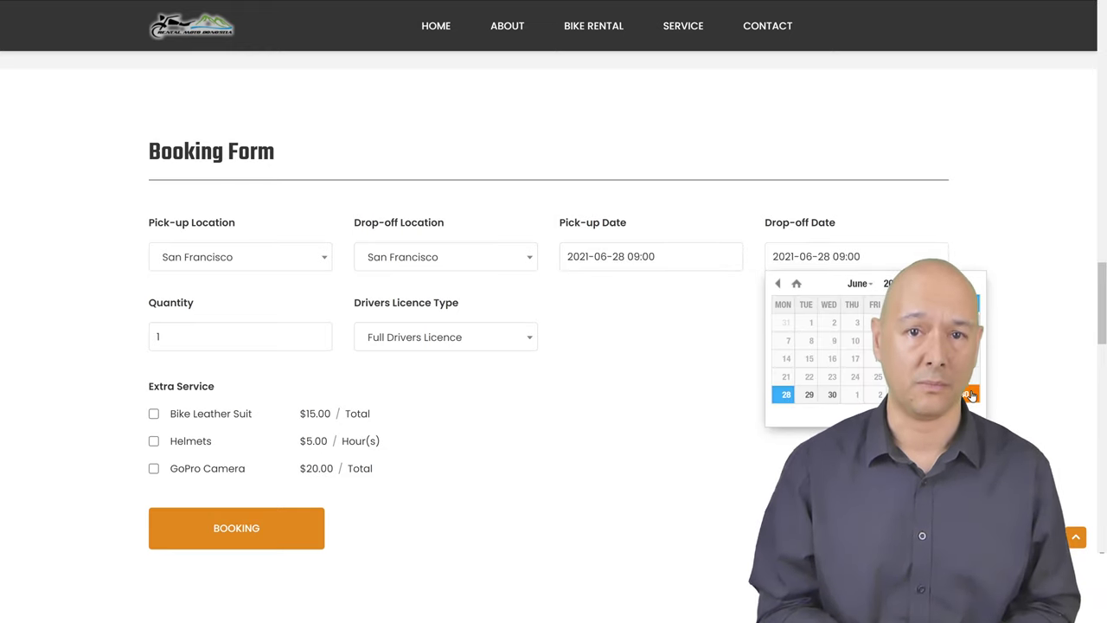
pyautogui.click(967, 396)
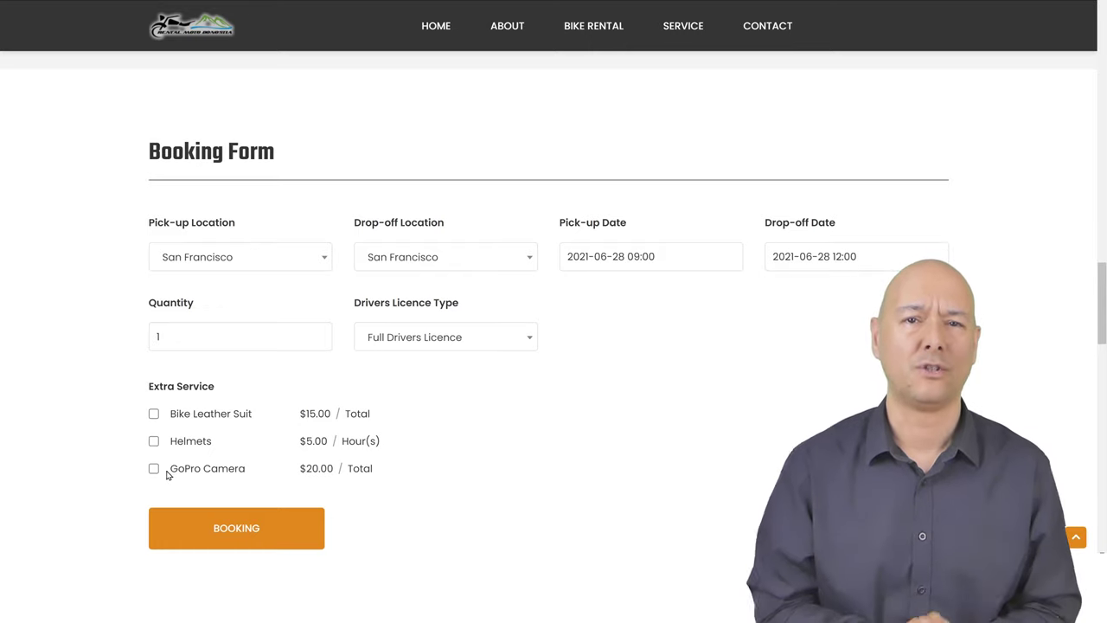
pyautogui.click(154, 413)
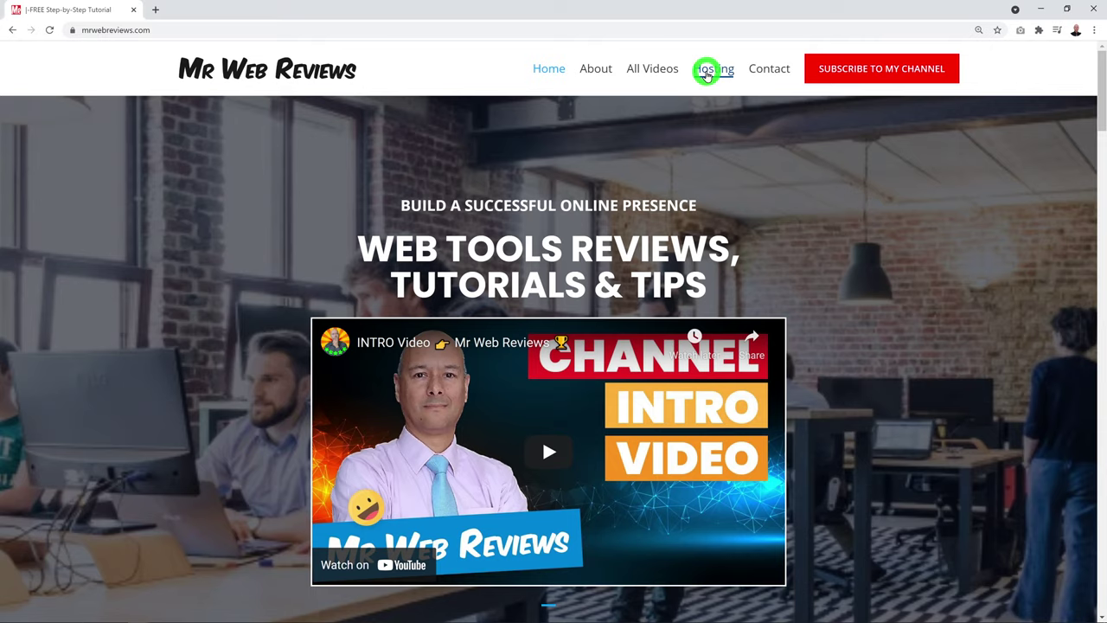
# Open Hostinger's web hosting offer in a new tab from the Mr Web Reviews Hosting link
pyautogui.click(712, 70)
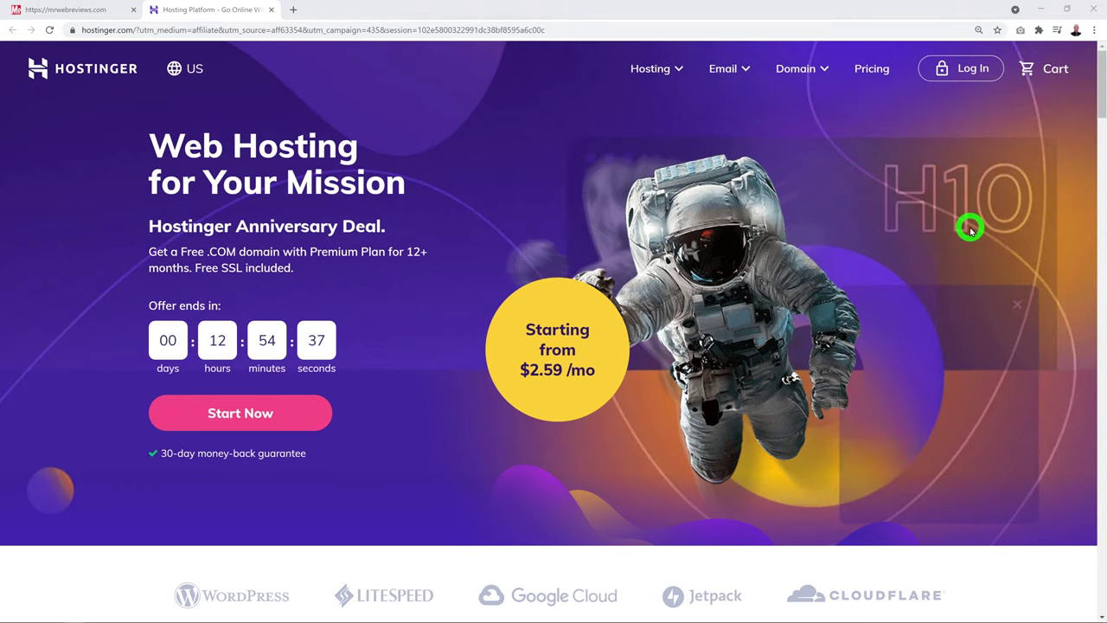
# Scroll down to the Single, Premium and Business shared hosting plan cards
pyautogui.scroll(-5, 971, 228)
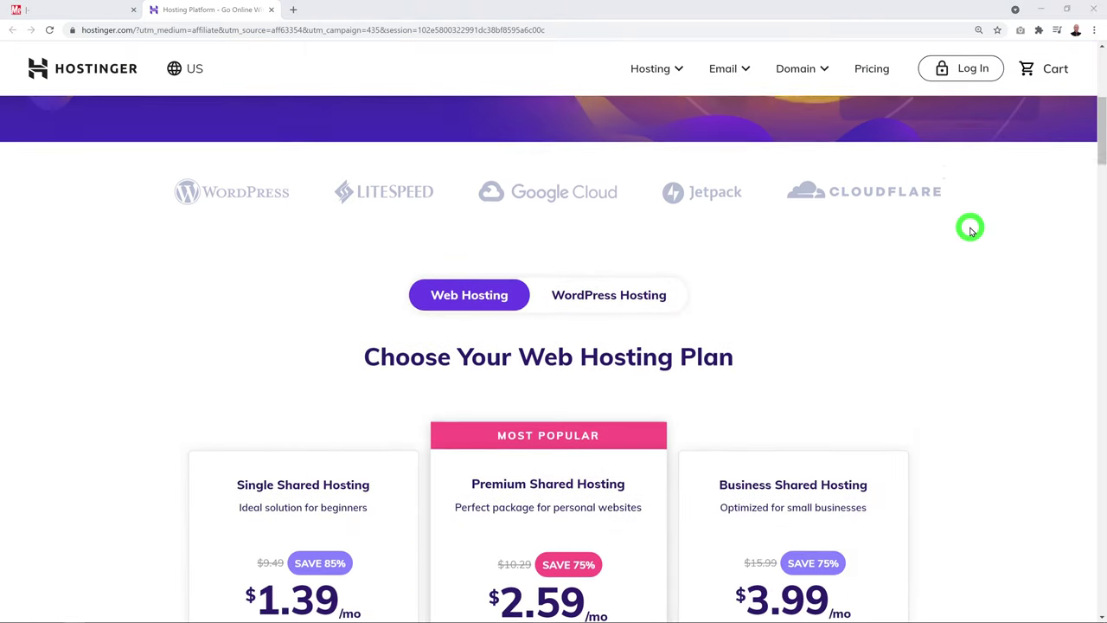
pyautogui.scroll(-3, 970, 227)
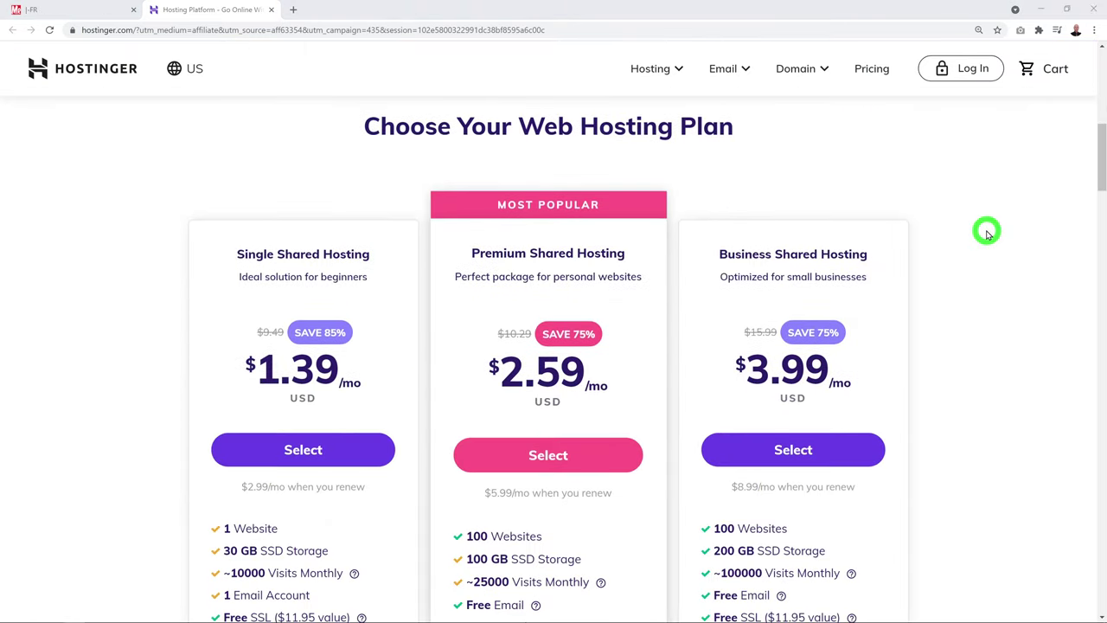
pyautogui.scroll(-1, 988, 234)
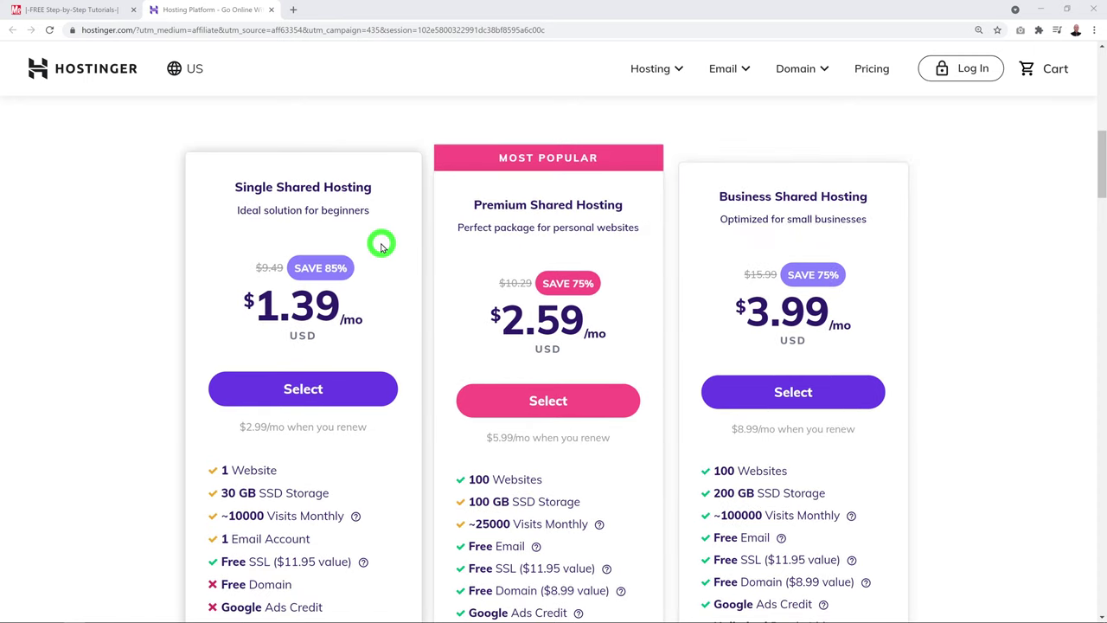
pyautogui.scroll(-1, 382, 247)
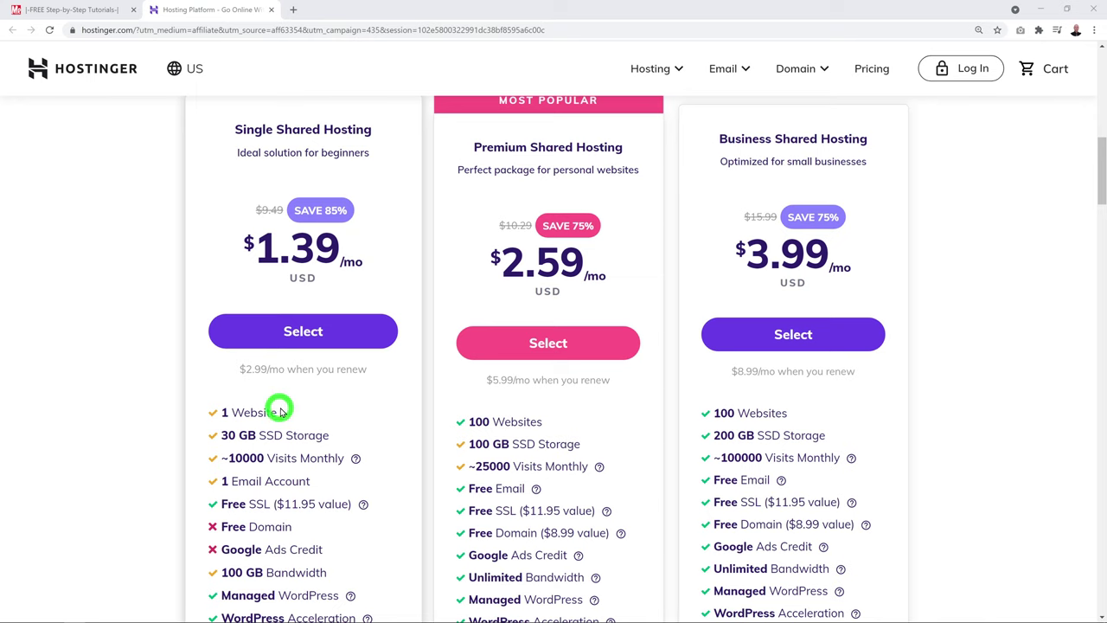
pyautogui.scroll(-1, 355, 379)
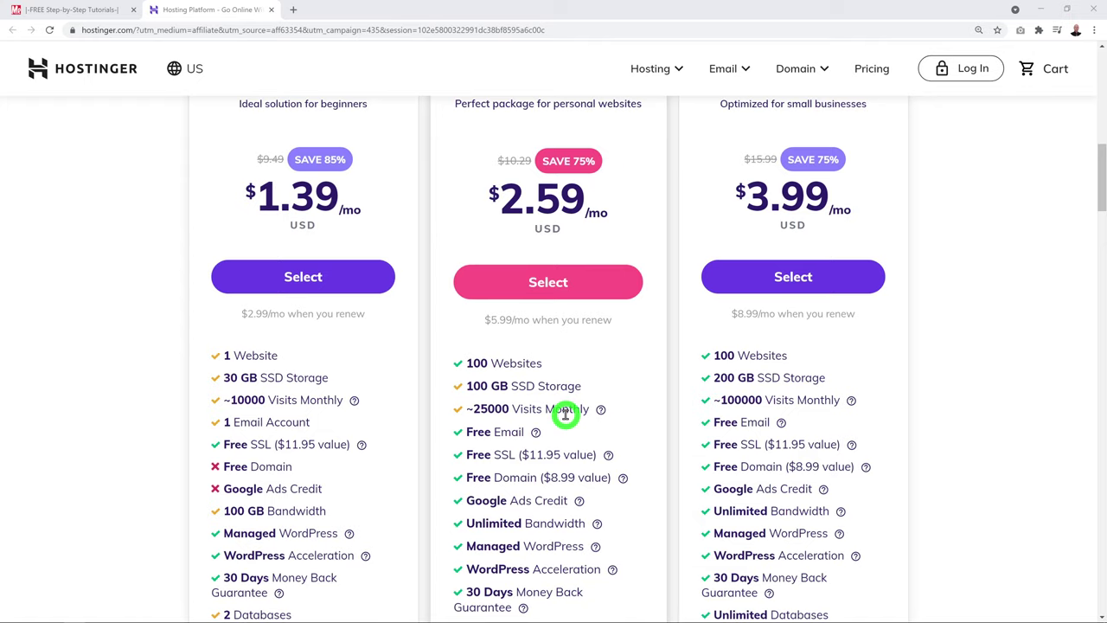
pyautogui.scroll(1, 563, 415)
pyautogui.scroll(-1, 586, 412)
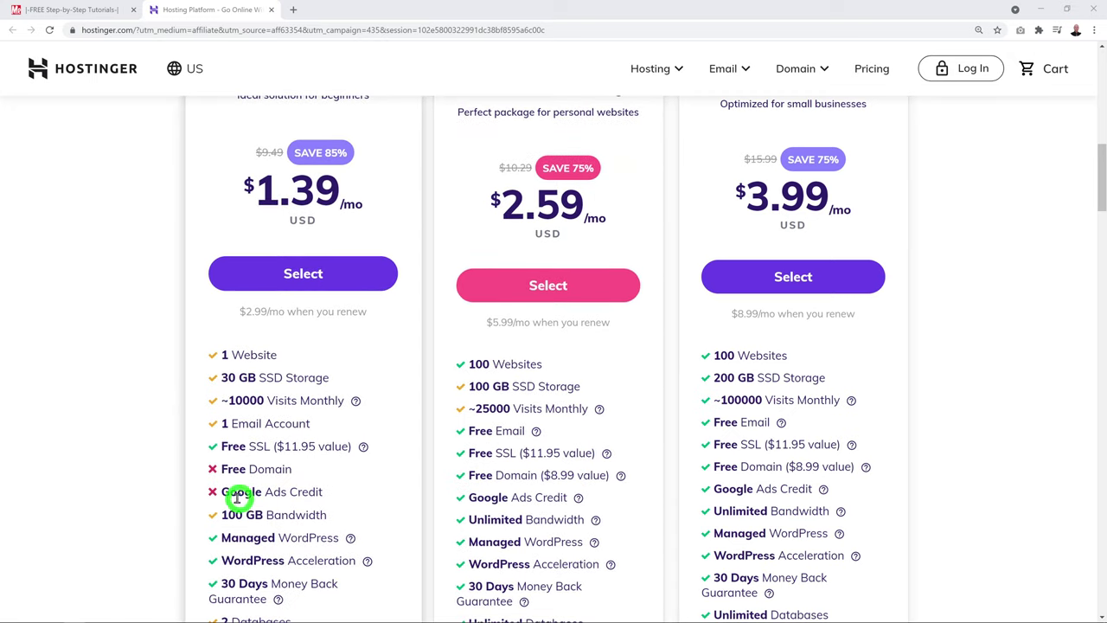
# Select the Premium Shared Hosting plan at $2.59/mo
pyautogui.moveTo(576, 503)
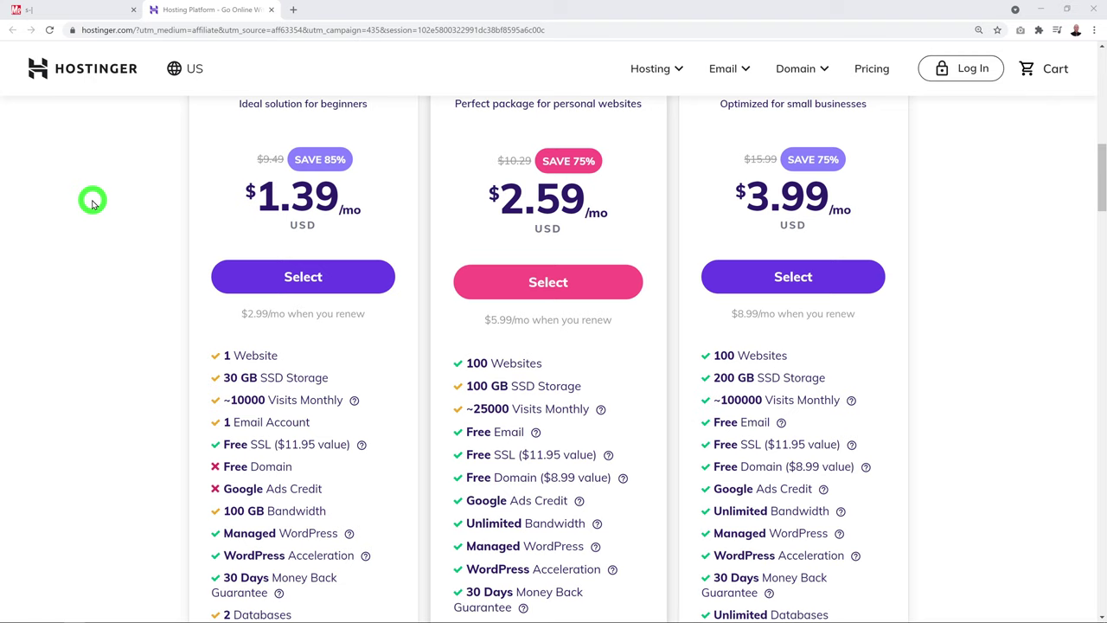
pyautogui.scroll(1, 1006, 285)
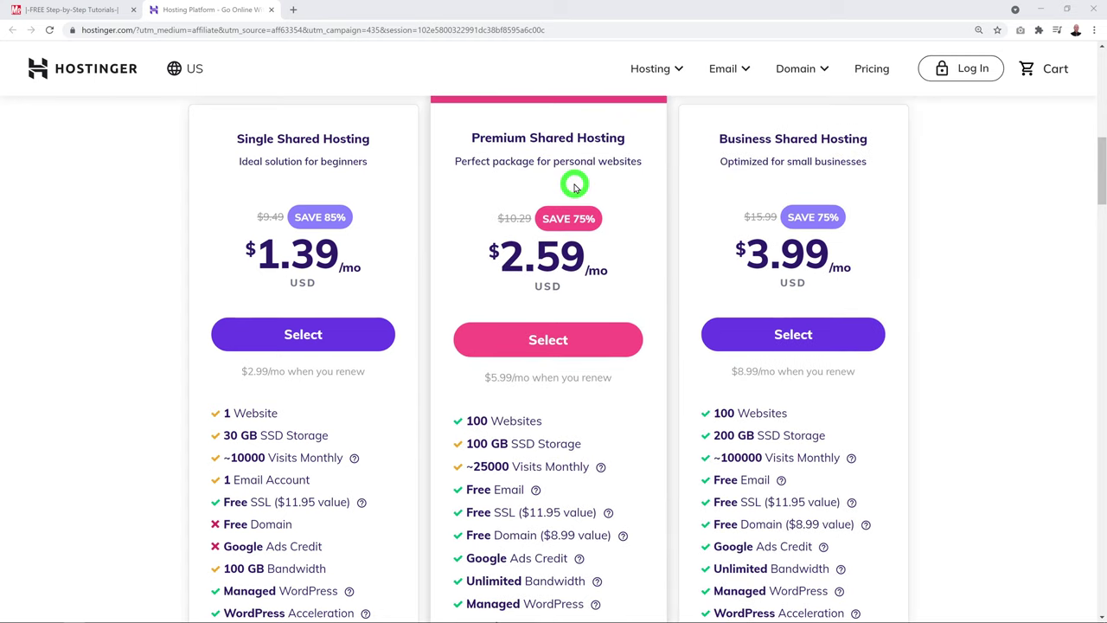
pyautogui.scroll(1, 637, 344)
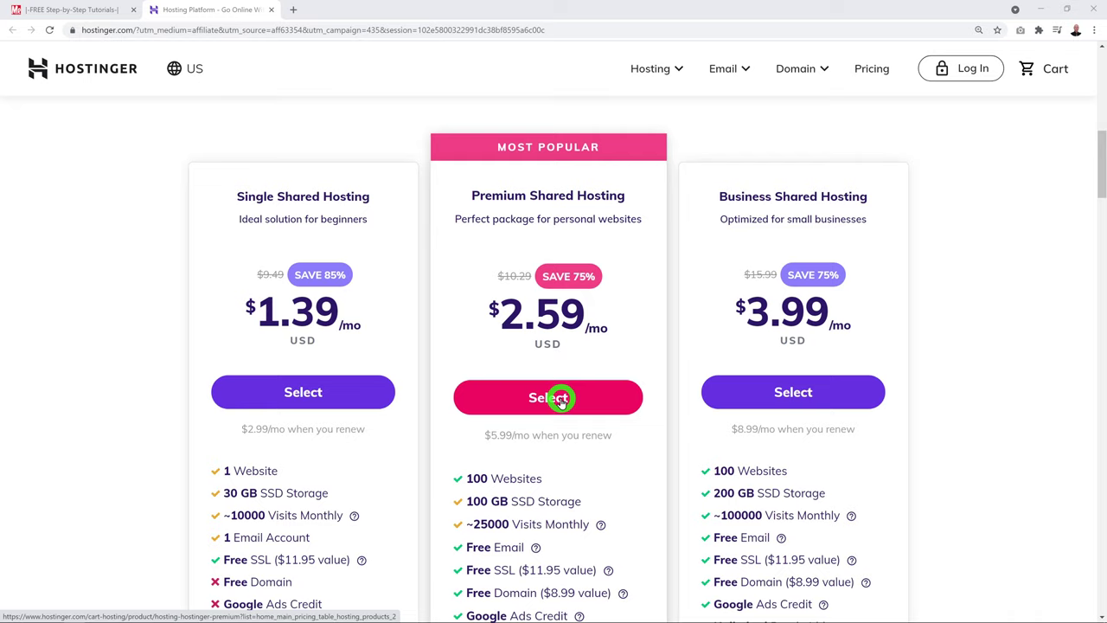
pyautogui.click(560, 400)
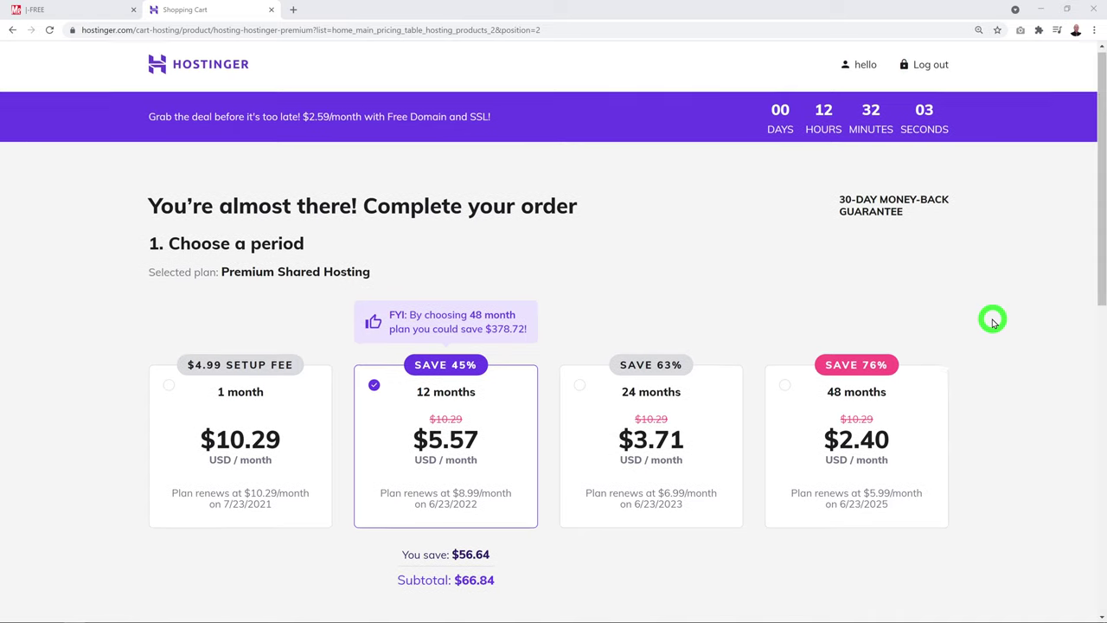
# Pick the 1-month billing period, giving a $10.29 subtotal
pyautogui.scroll(-2, 993, 321)
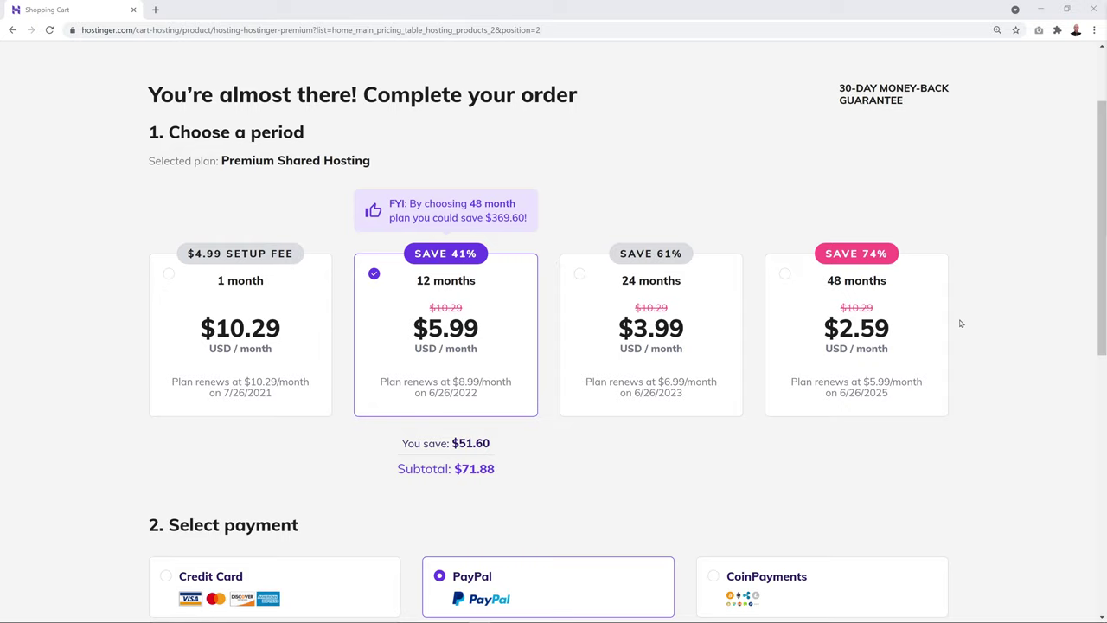
pyautogui.click(168, 275)
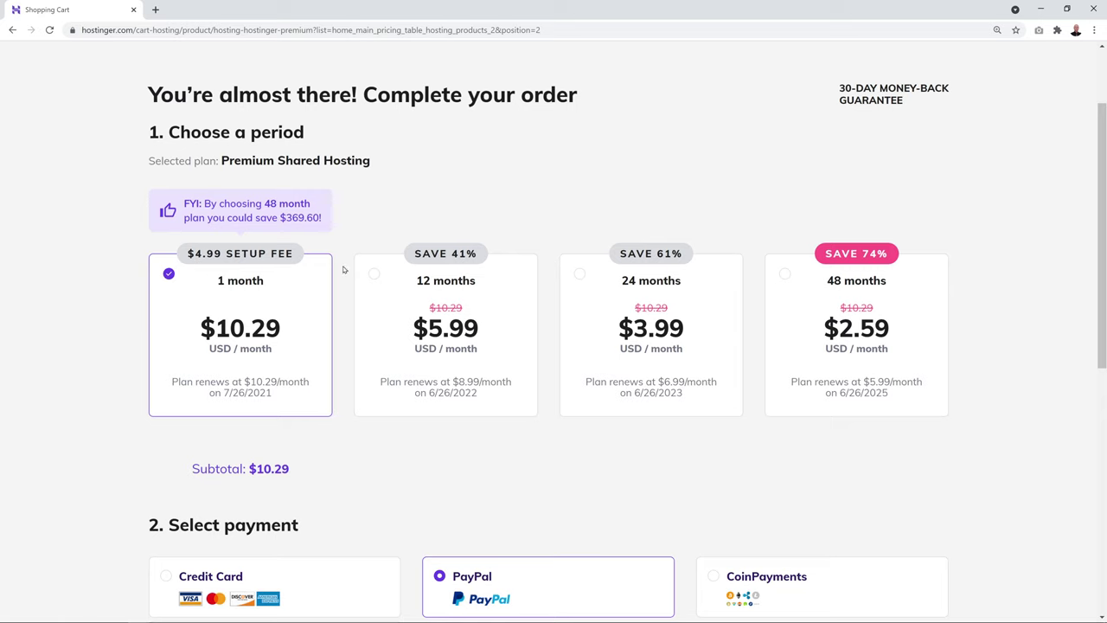
# Switch to the 12-month period and check the $88.41 order total
pyautogui.scroll(-4, 364, 263)
pyautogui.scroll(-1, 364, 263)
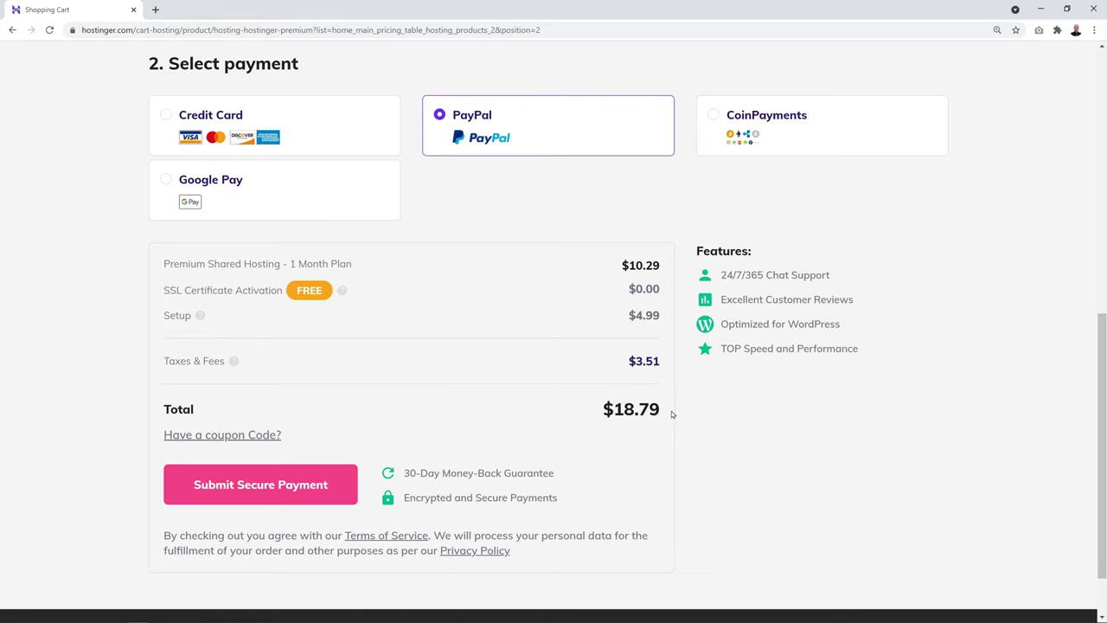
pyautogui.scroll(5, 671, 414)
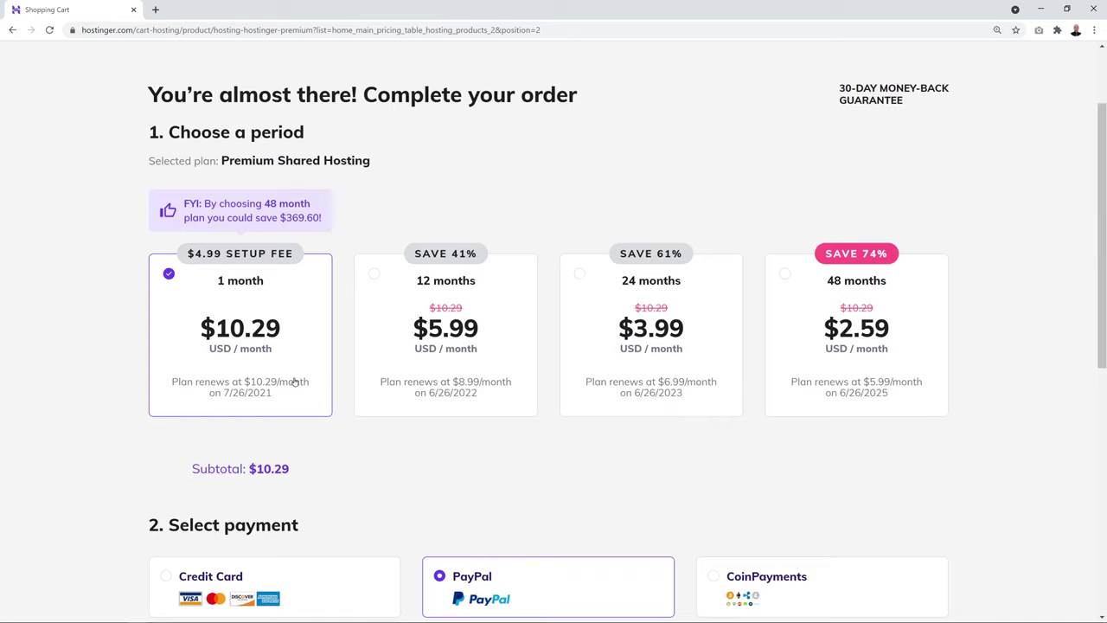
pyautogui.click(375, 276)
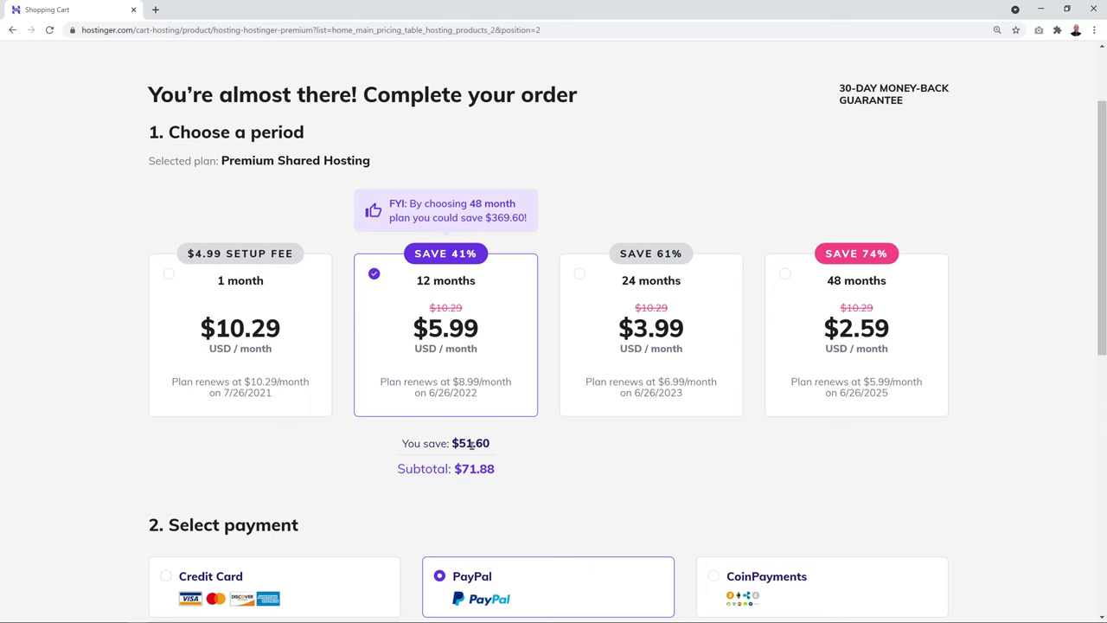
pyautogui.scroll(-5, 524, 408)
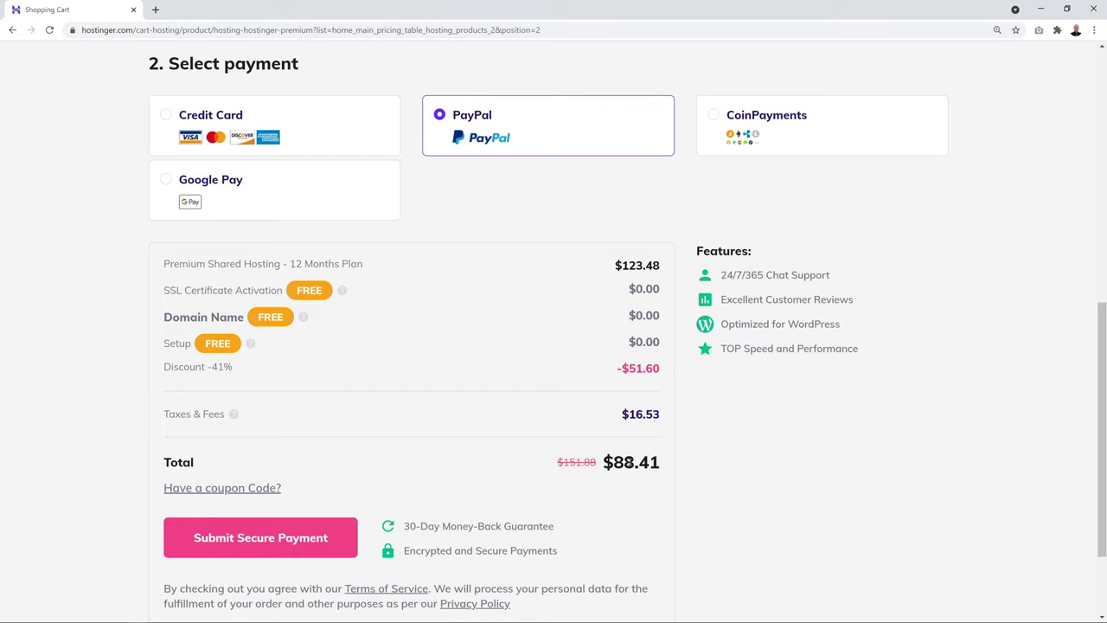
# Try 24 months, then settle on the 48-month period at $2.59/month and review the summary
pyautogui.scroll(5, 653, 410)
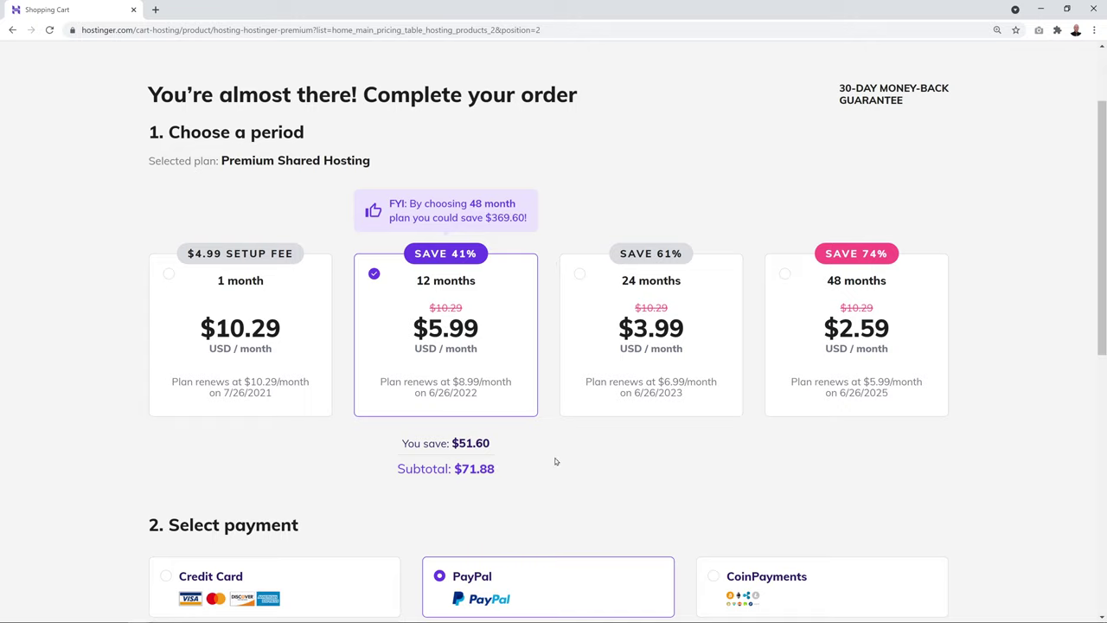
pyautogui.click(580, 276)
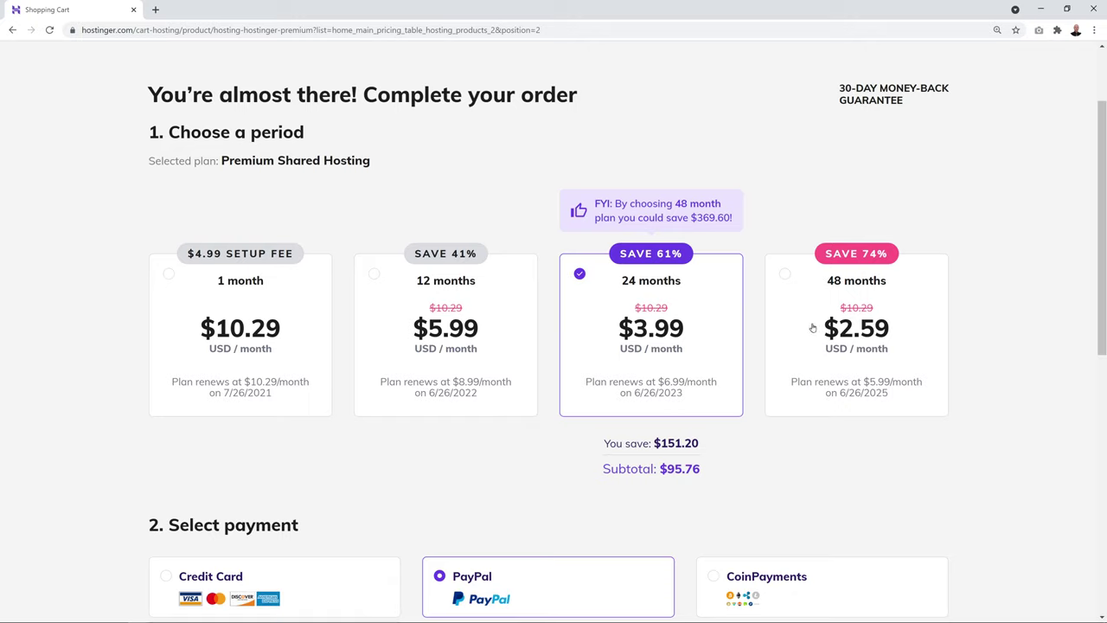
pyautogui.click(782, 278)
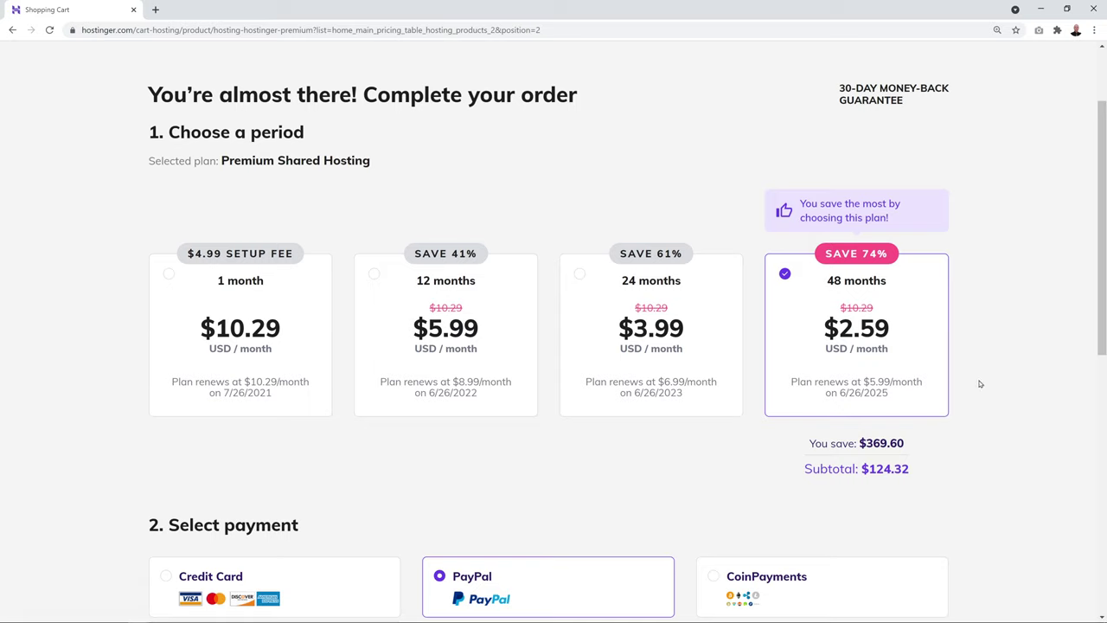
pyautogui.scroll(-2, 983, 367)
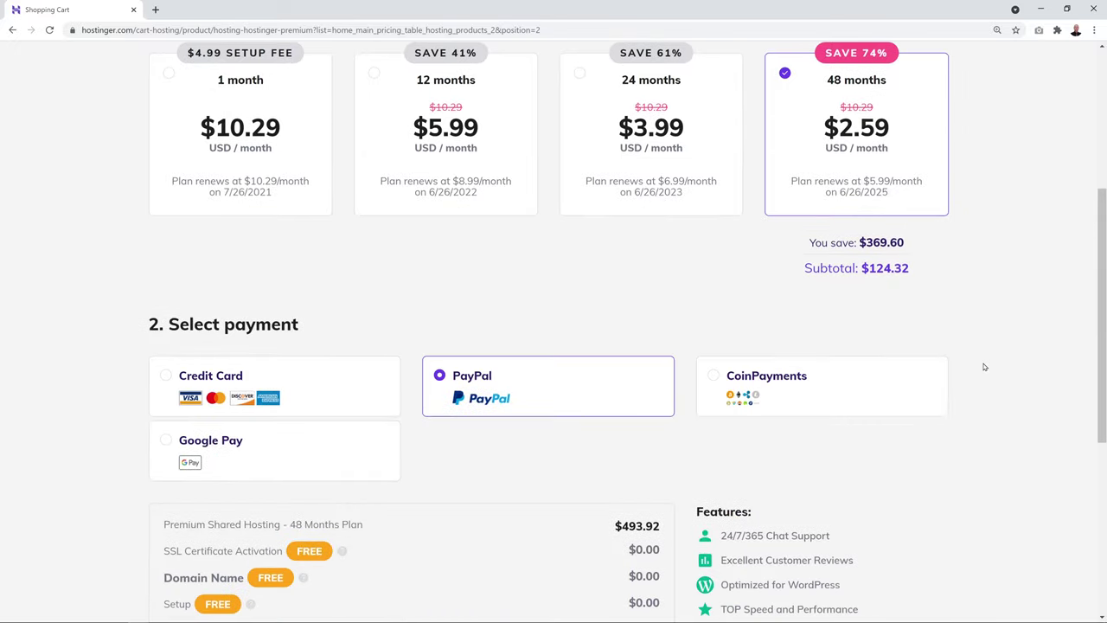
pyautogui.scroll(-2, 984, 367)
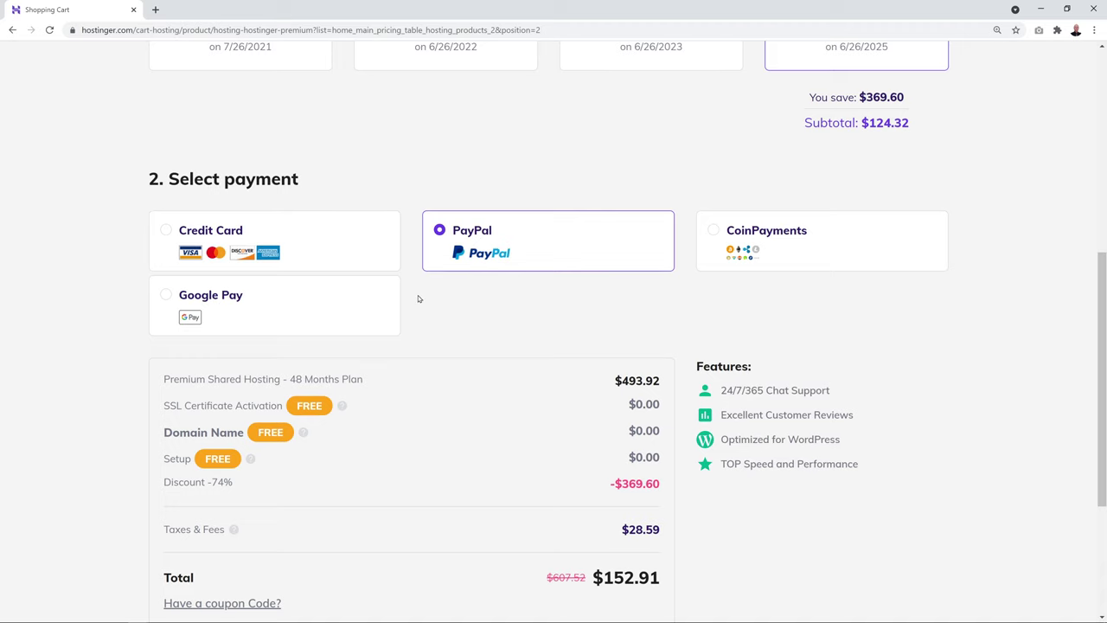
pyautogui.scroll(-1, 418, 295)
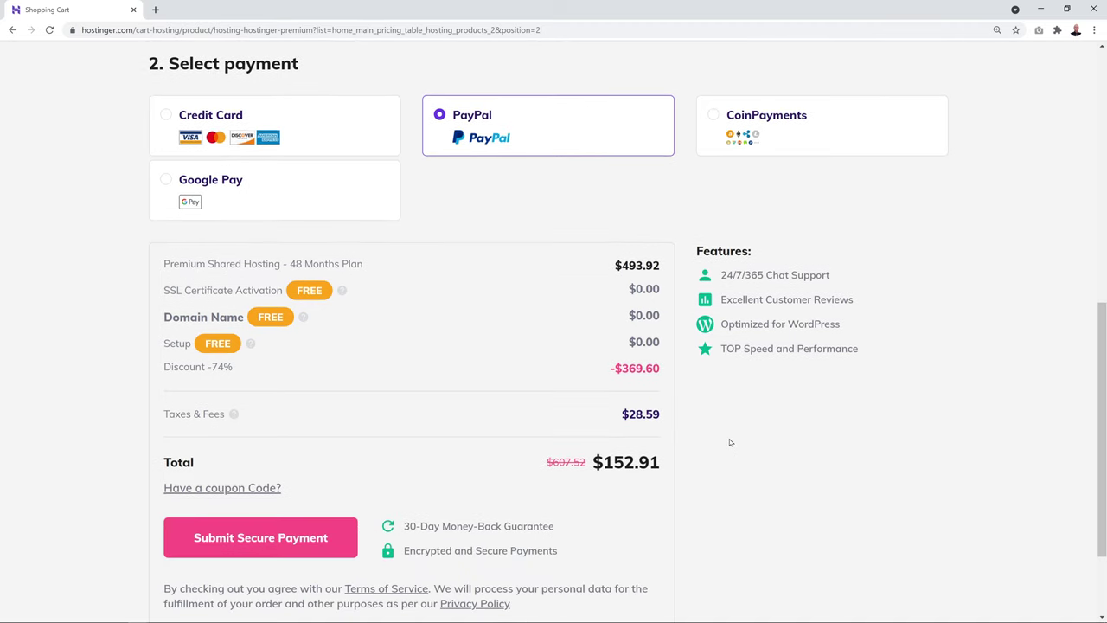
pyautogui.scroll(-1, 729, 443)
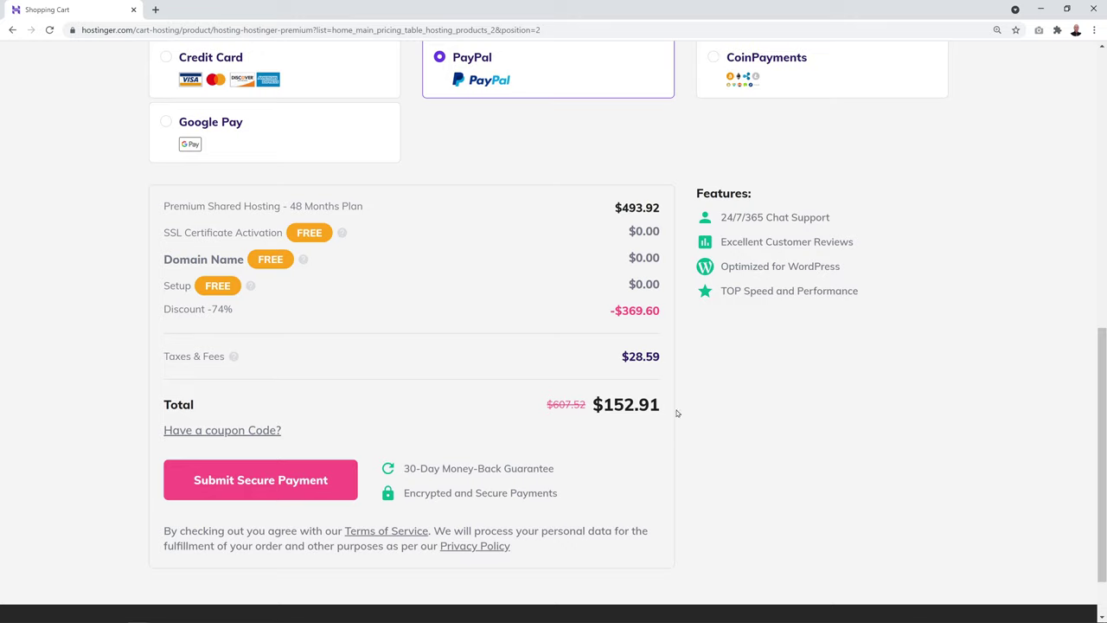
# Apply the coupon code MRWEBREVIEWS to bring the total to $141.70
pyautogui.click(251, 433)
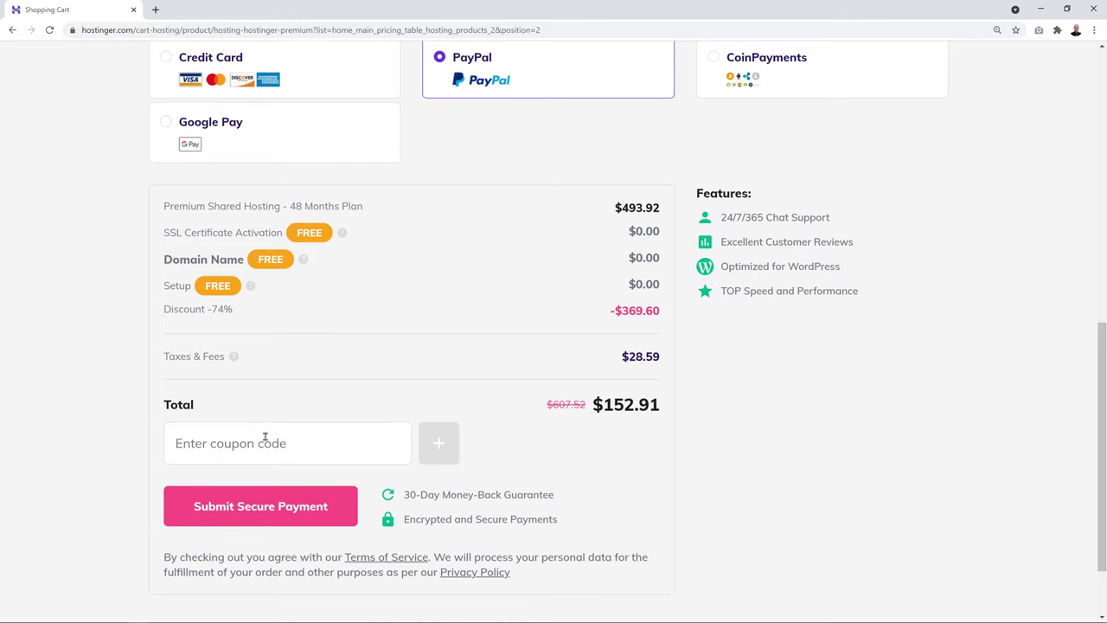
pyautogui.click(253, 443)
pyautogui.write('MRWEBREVIEWS')
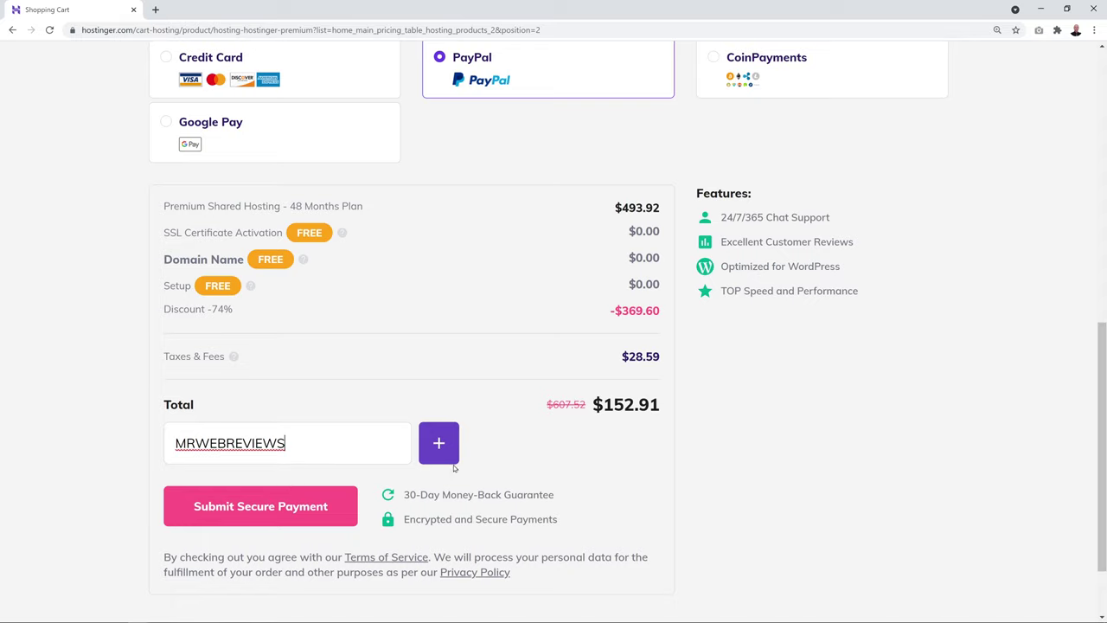
pyautogui.click(441, 445)
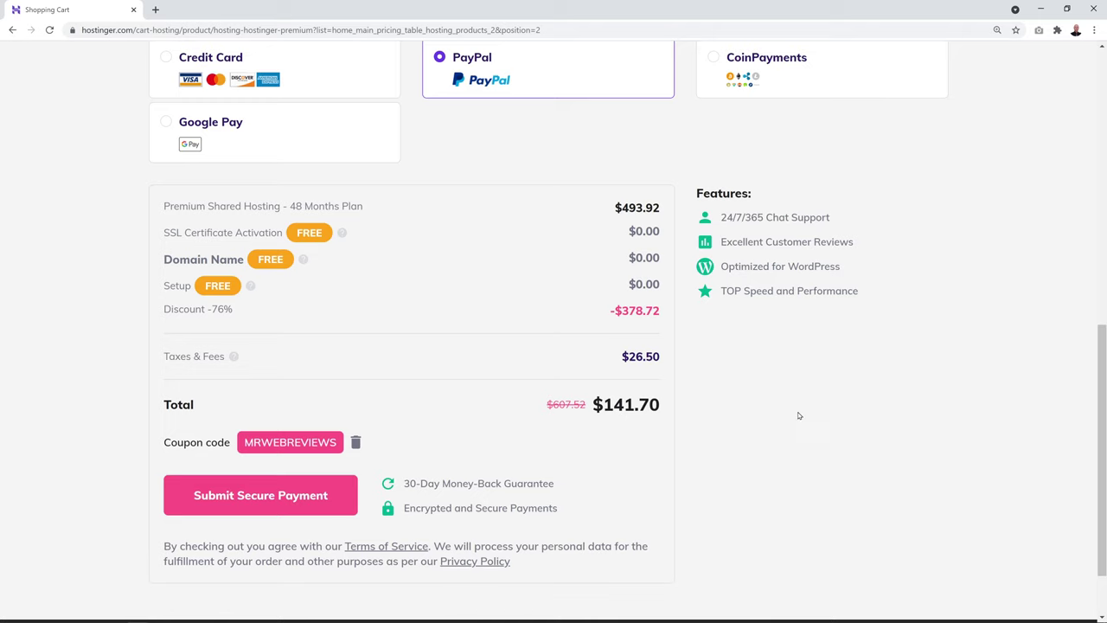
# Review the order summary and submit the secure payment
pyautogui.scroll(5, 800, 415)
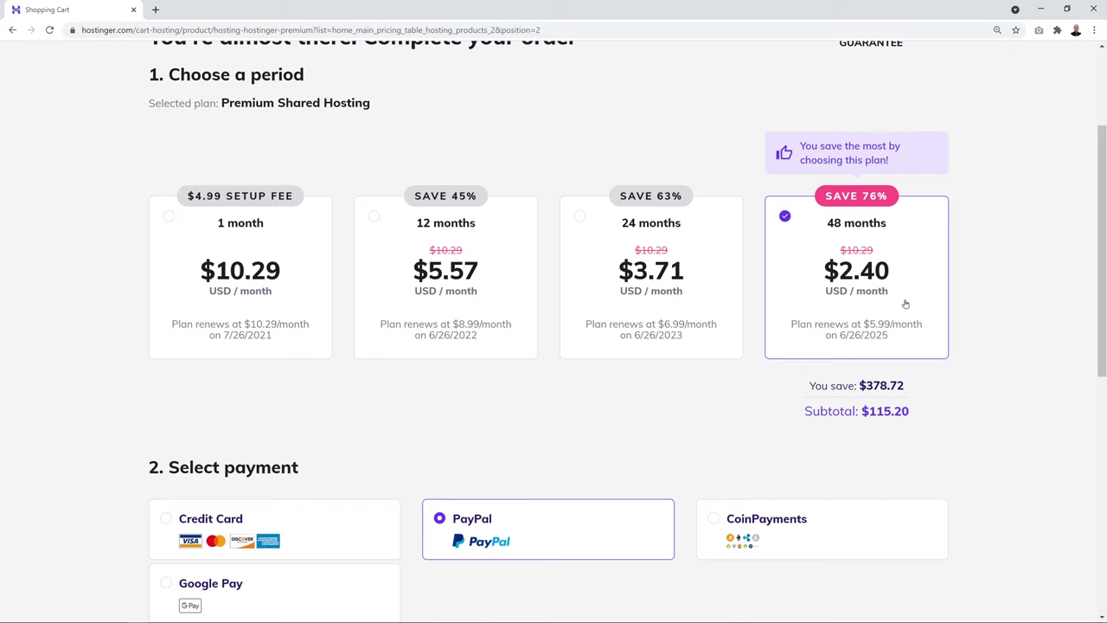
pyautogui.scroll(-5, 962, 279)
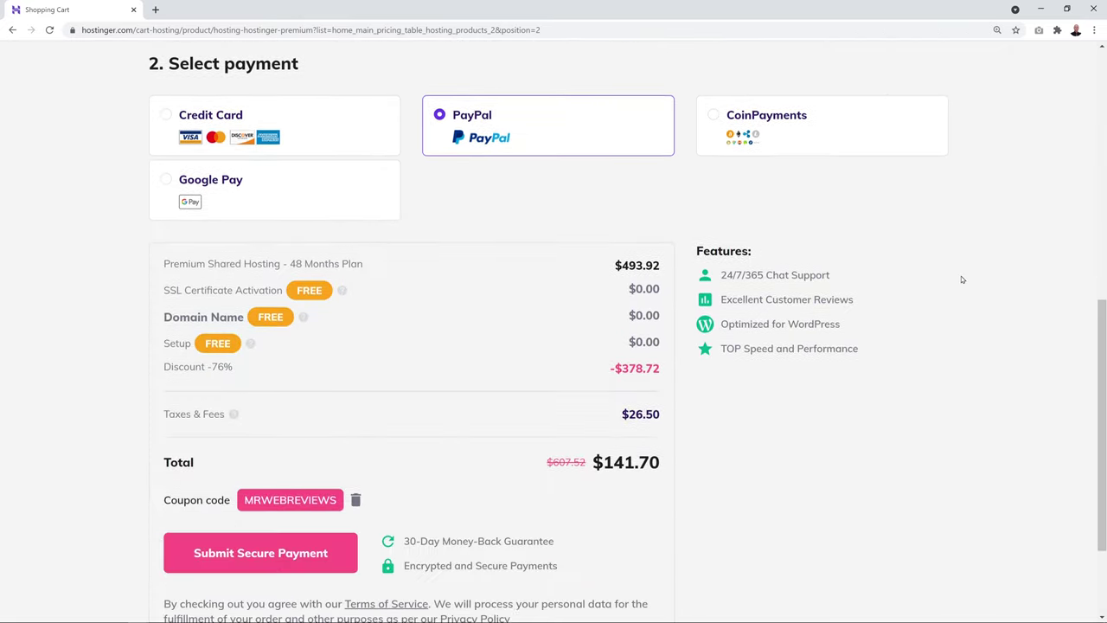
pyautogui.scroll(-1, 962, 280)
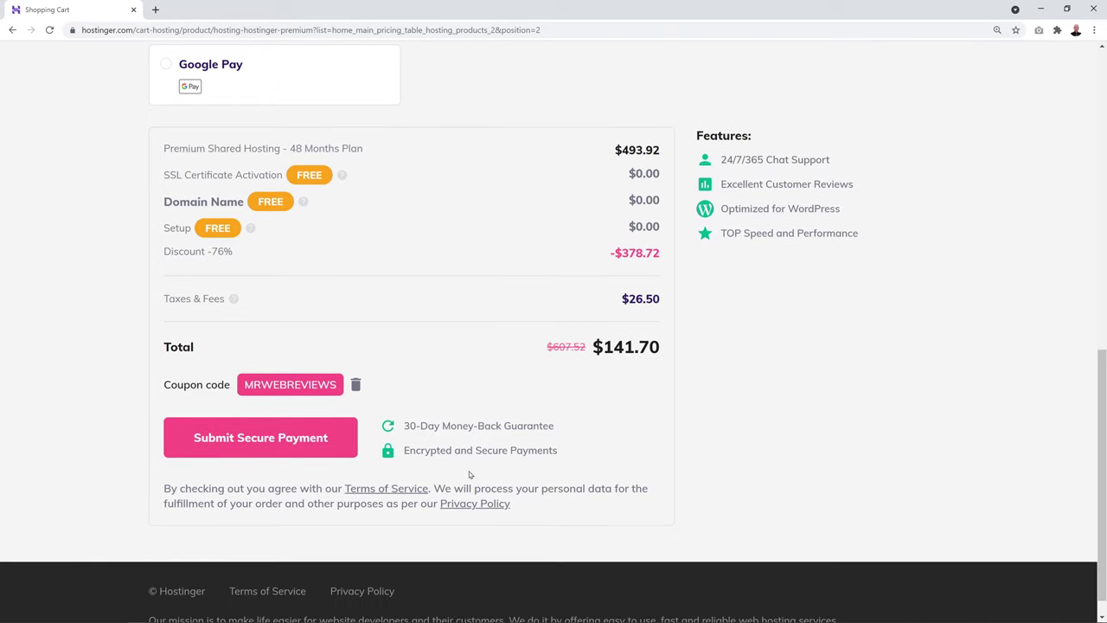
pyautogui.click(265, 438)
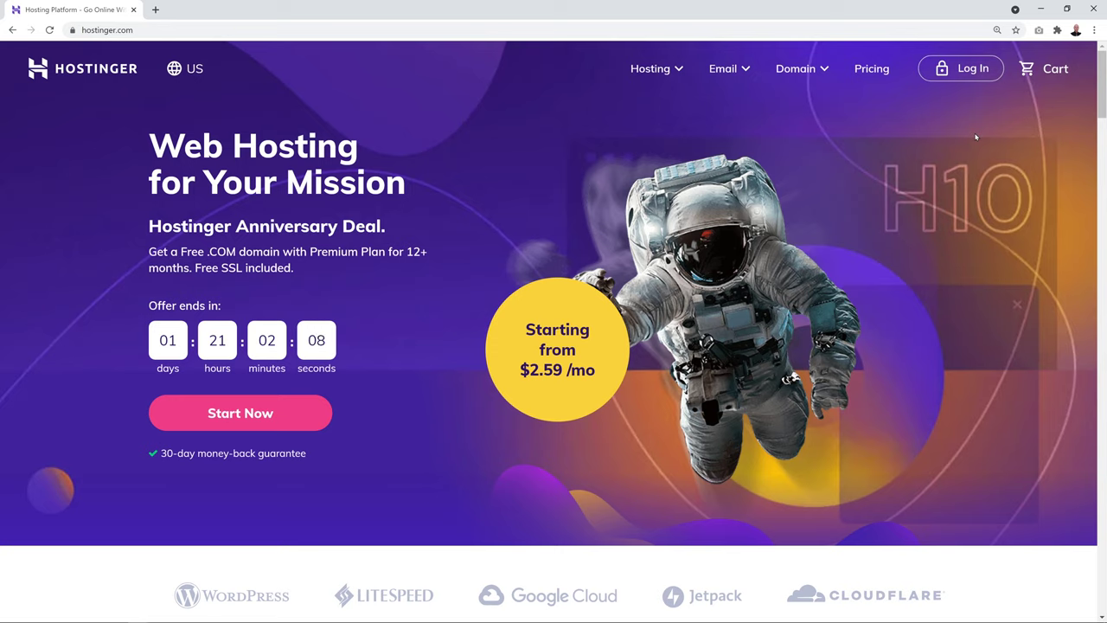
# Log in to Hostinger hPanel and dismiss the Google Ads credit offer
pyautogui.click(960, 72)
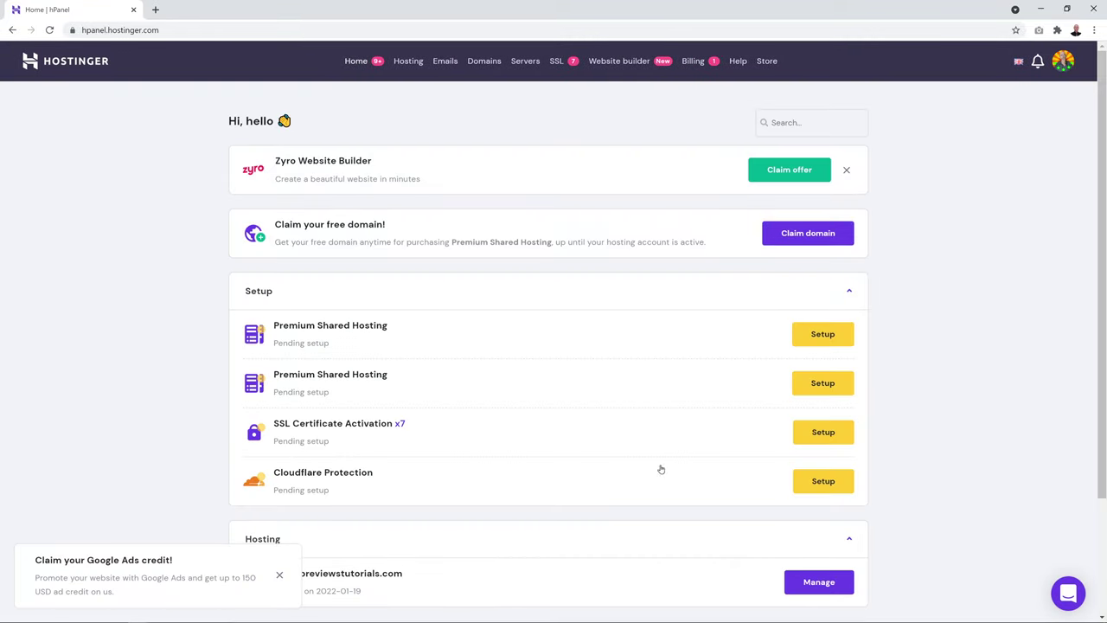
pyautogui.click(279, 576)
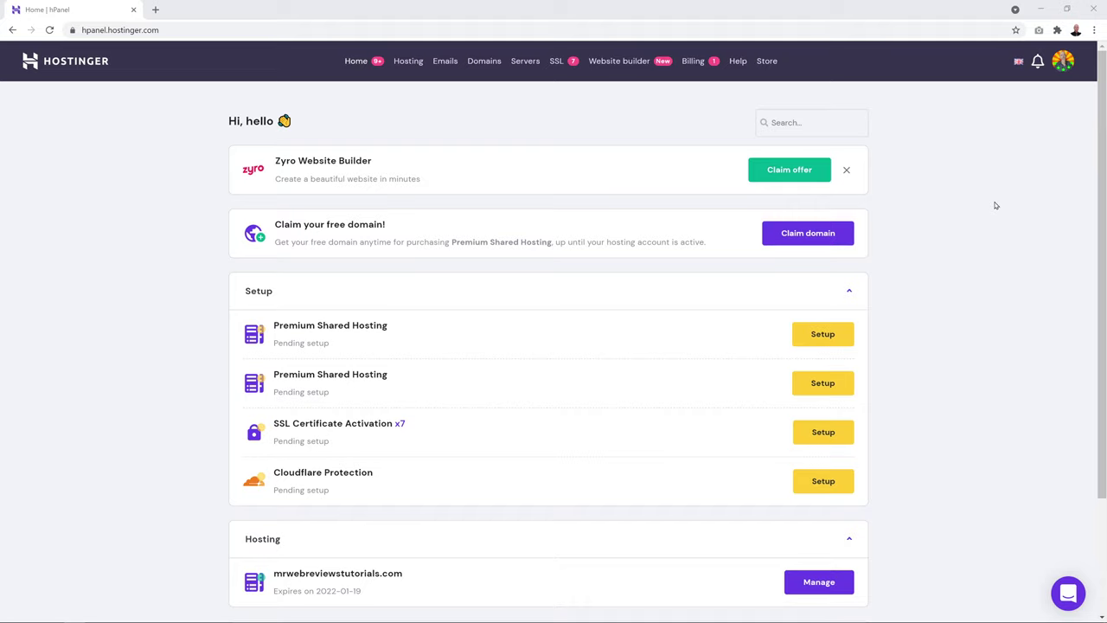
# Start the free domain claim with the name 'bikerental' and keep the .com extension
pyautogui.click(823, 235)
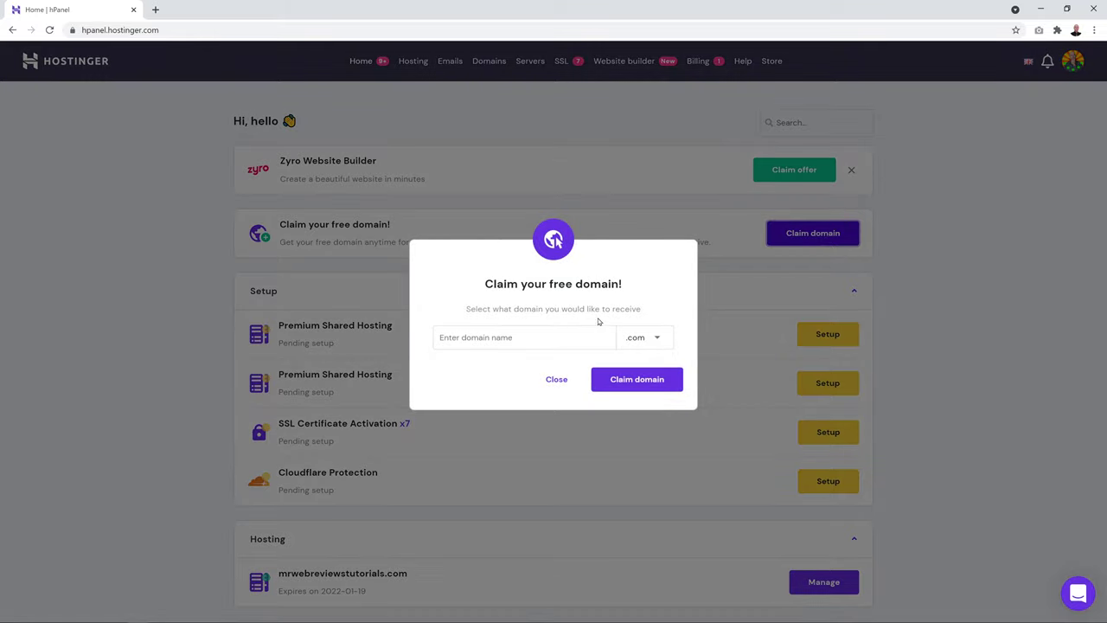
pyautogui.click(539, 339)
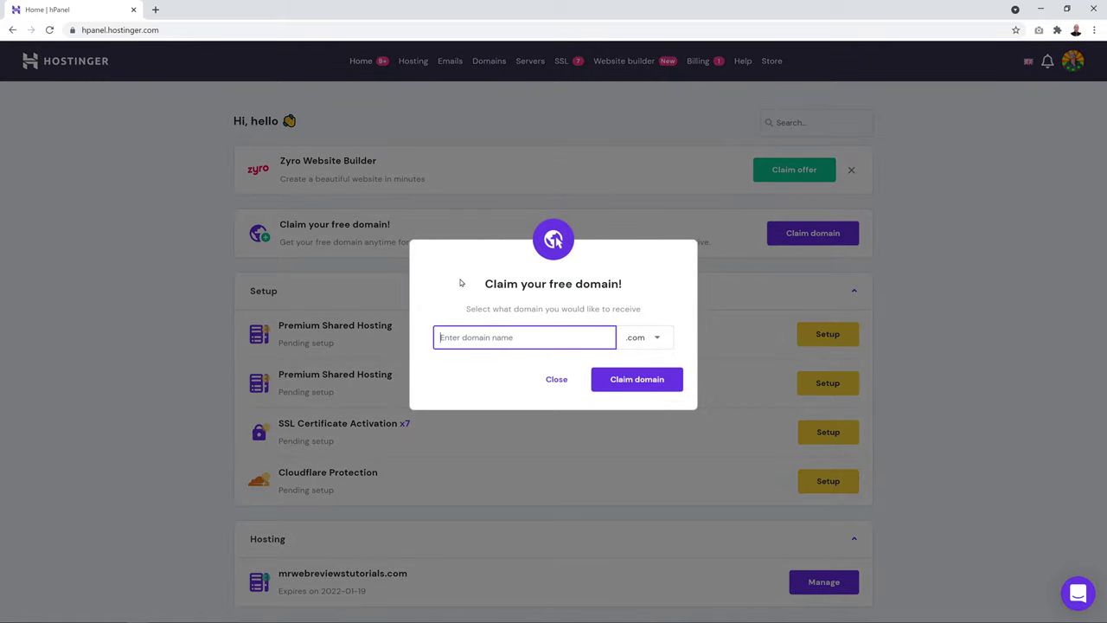
pyautogui.write('bikerental')
pyautogui.click(656, 339)
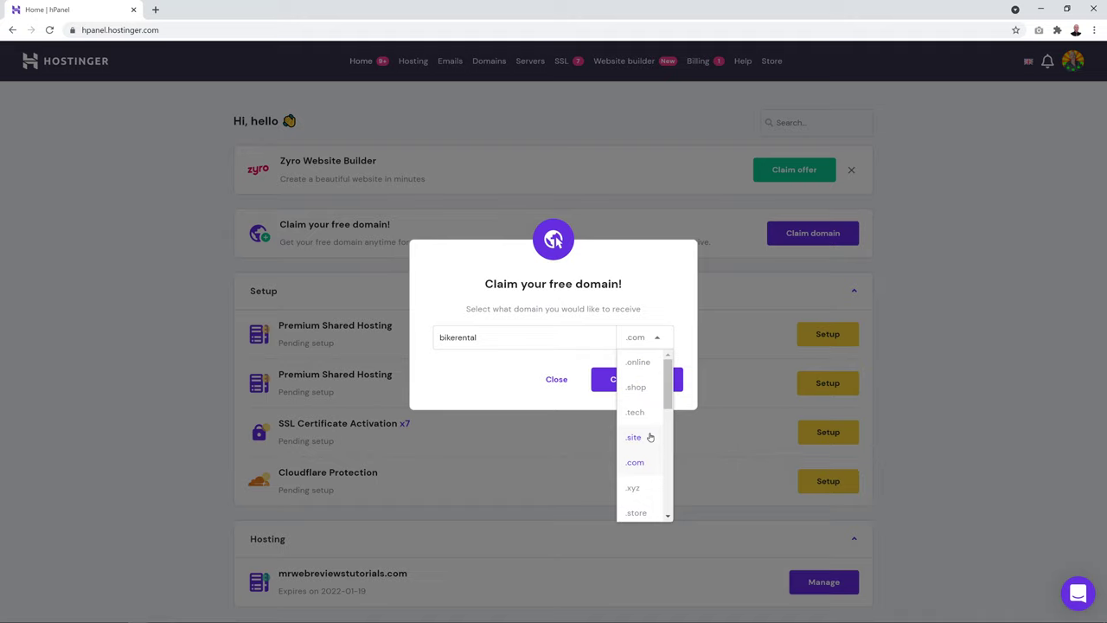
pyautogui.scroll(-5, 651, 437)
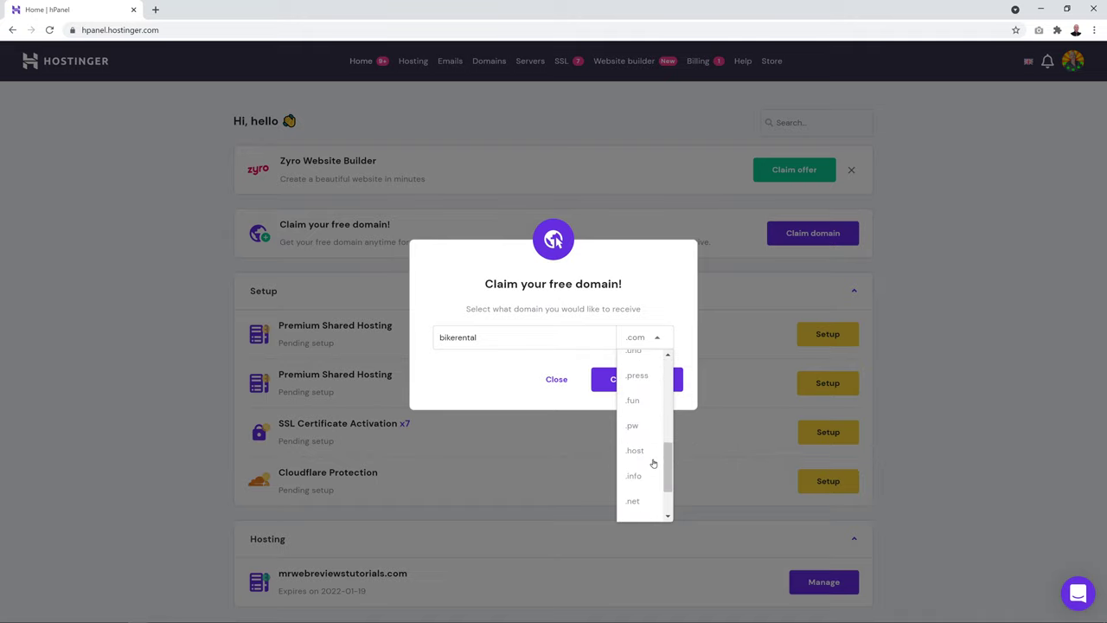
pyautogui.scroll(-1, 653, 477)
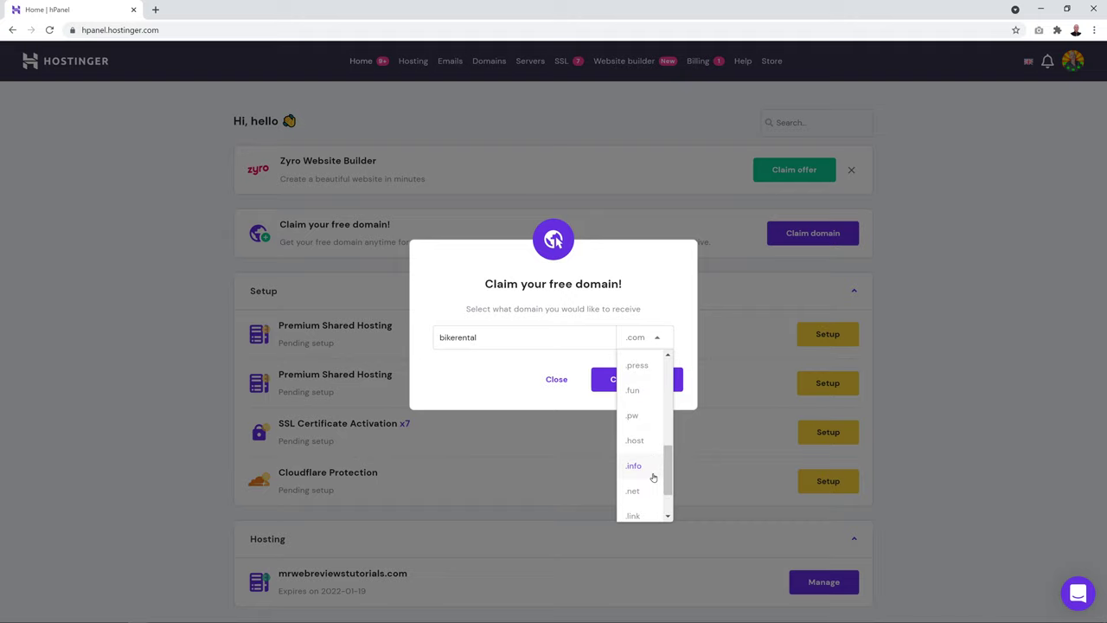
pyautogui.click(643, 294)
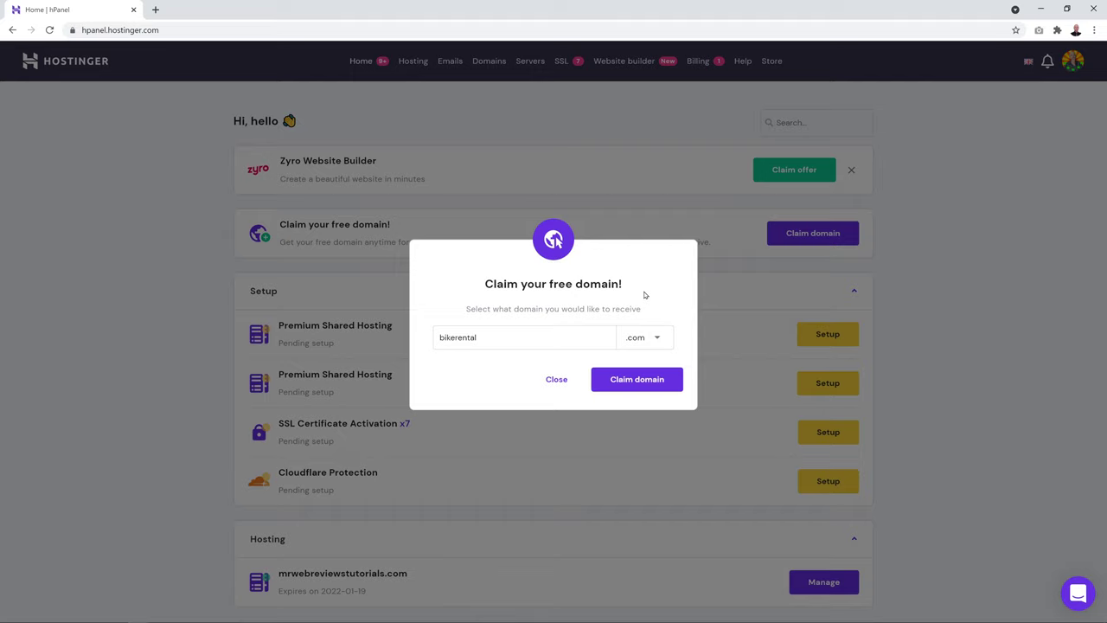
# Complete the name as 'bikerentalindallas' and claim bikerentalindallas.com
pyautogui.click(530, 335)
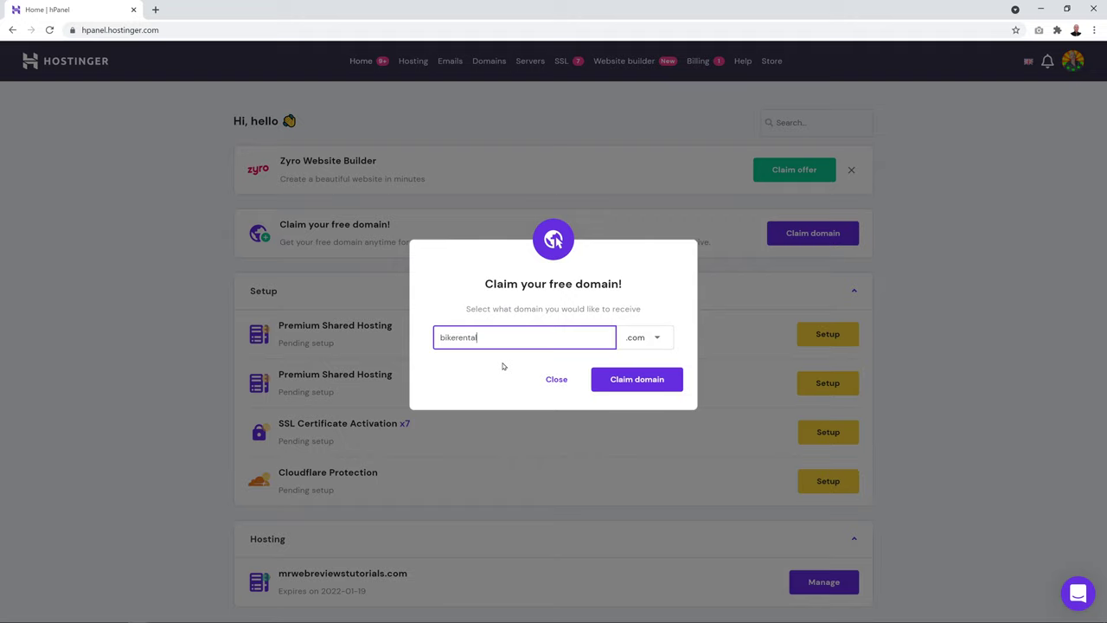
pyautogui.write('dallas')
pyautogui.hotkey('shift', 'Left')
pyautogui.hotkey('shift', 'Left')
pyautogui.hotkey('shift', 'Left')
pyautogui.hotkey('shift', 'Left')
pyautogui.hotkey('shift', 'Left')
pyautogui.hotkey('shift', 'Left')
pyautogui.press('BackSpace')
pyautogui.write('dallas')
pyautogui.hotkey('shift', 'Left')
pyautogui.hotkey('shift', 'Left')
pyautogui.hotkey('shift', 'Left')
pyautogui.hotkey('shift', 'Left')
pyautogui.press('BackSpace')
pyautogui.click(485, 341)
pyautogui.write('indallas')
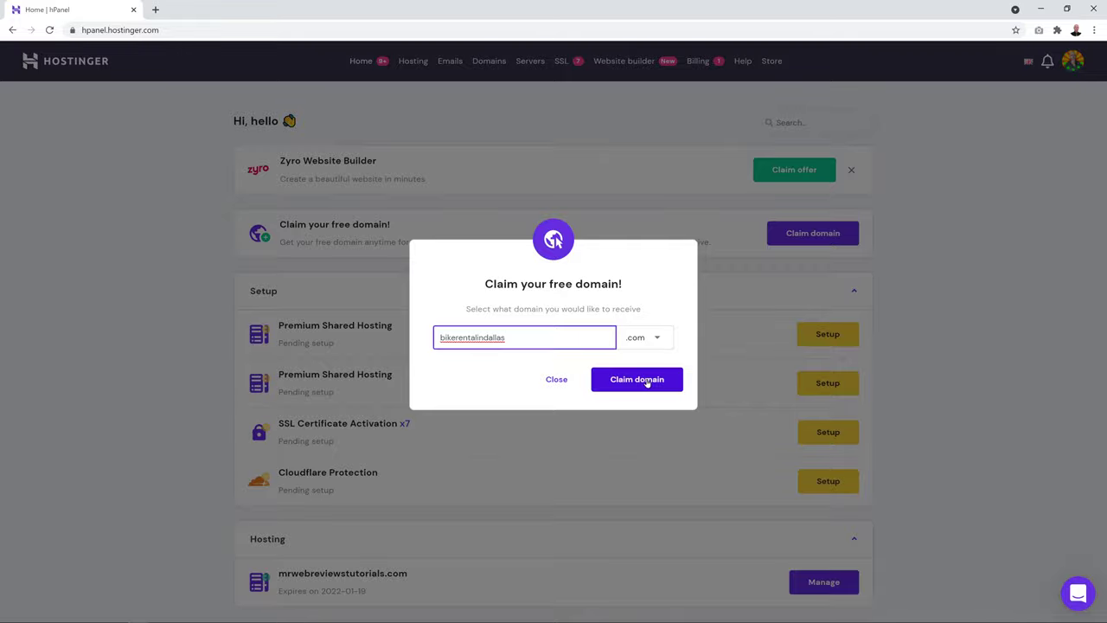
pyautogui.click(647, 382)
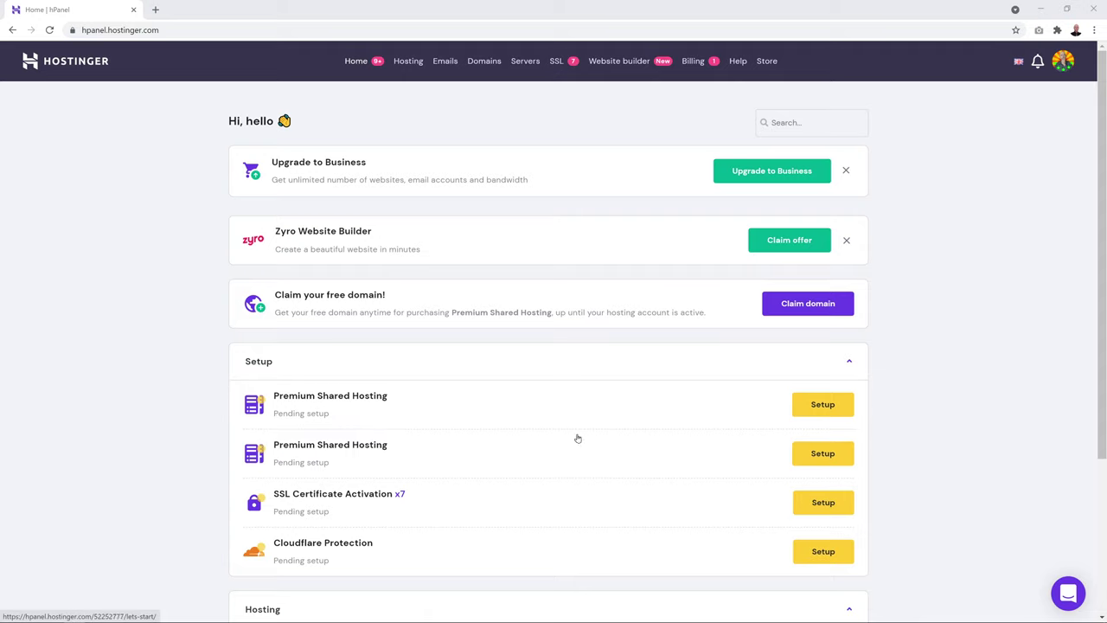
# Set up the Premium Shared Hosting plan from scratch on bestlondonplumber.com, skipping the survey
pyautogui.click(822, 404)
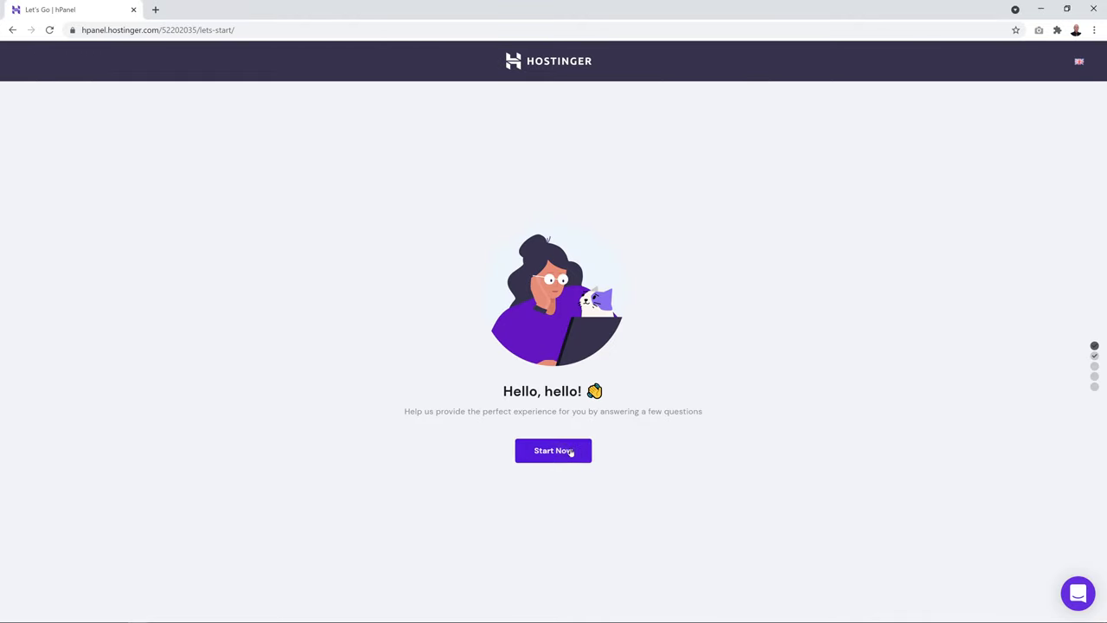
pyautogui.click(564, 452)
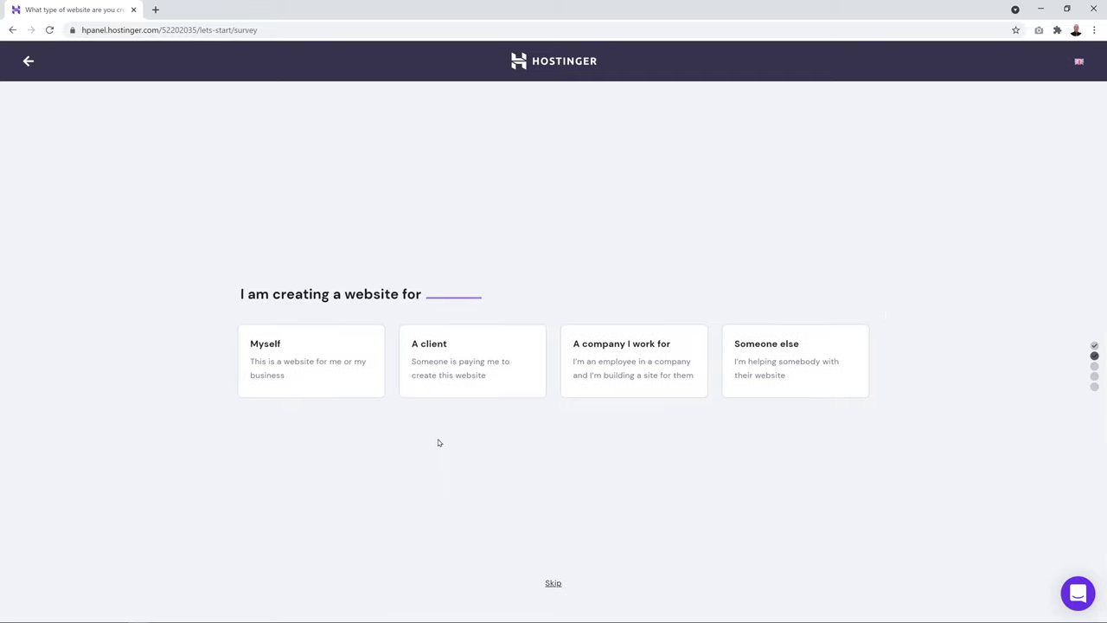
pyautogui.click(553, 583)
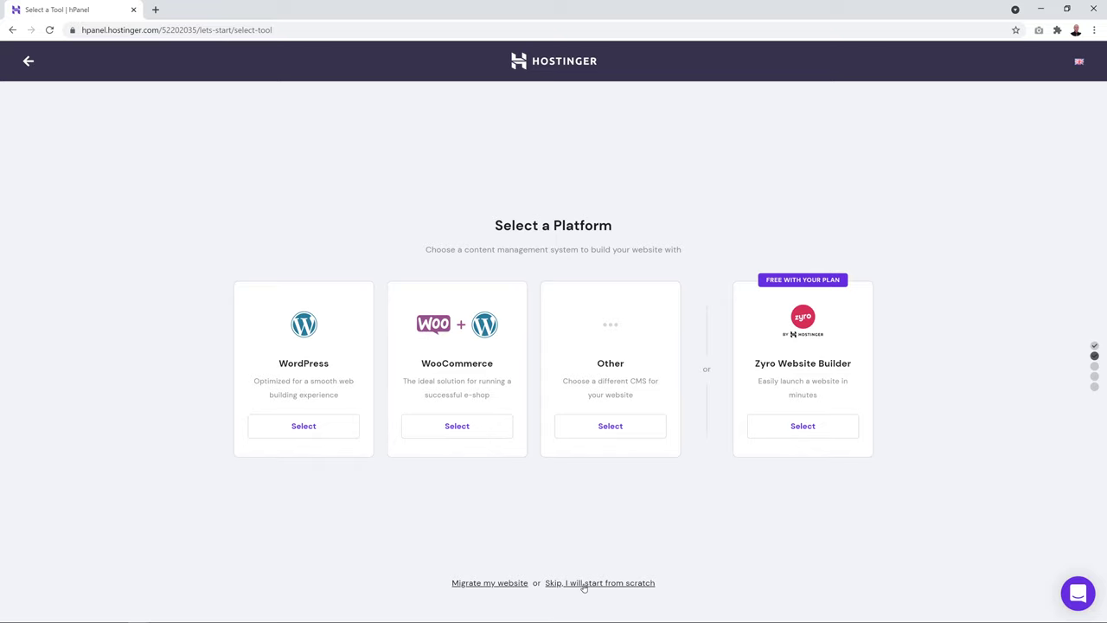
pyautogui.click(613, 583)
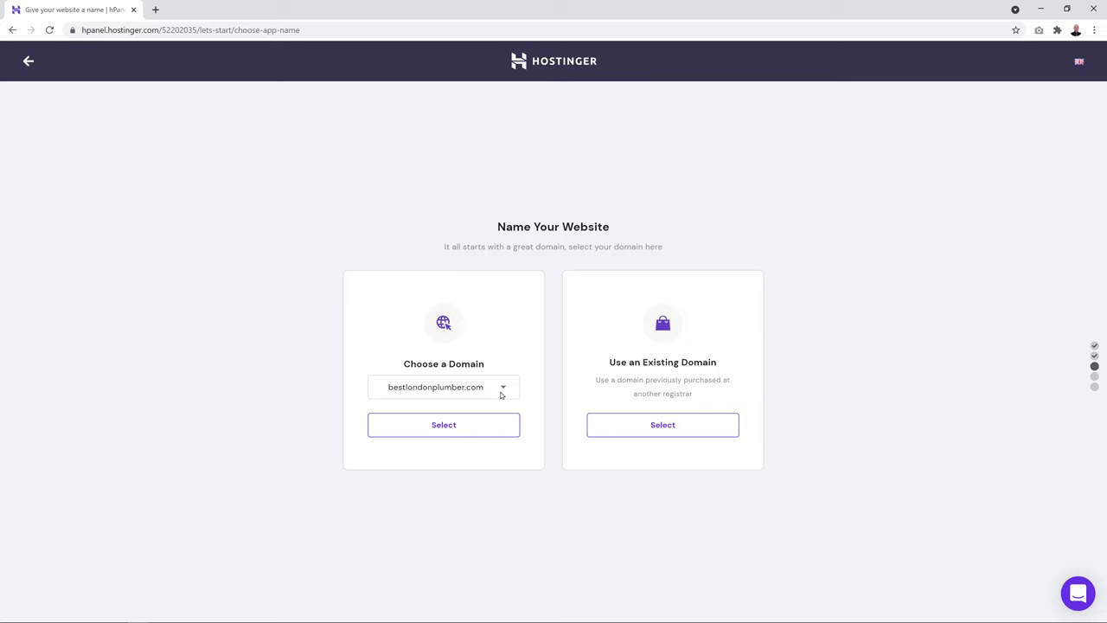
pyautogui.click(504, 389)
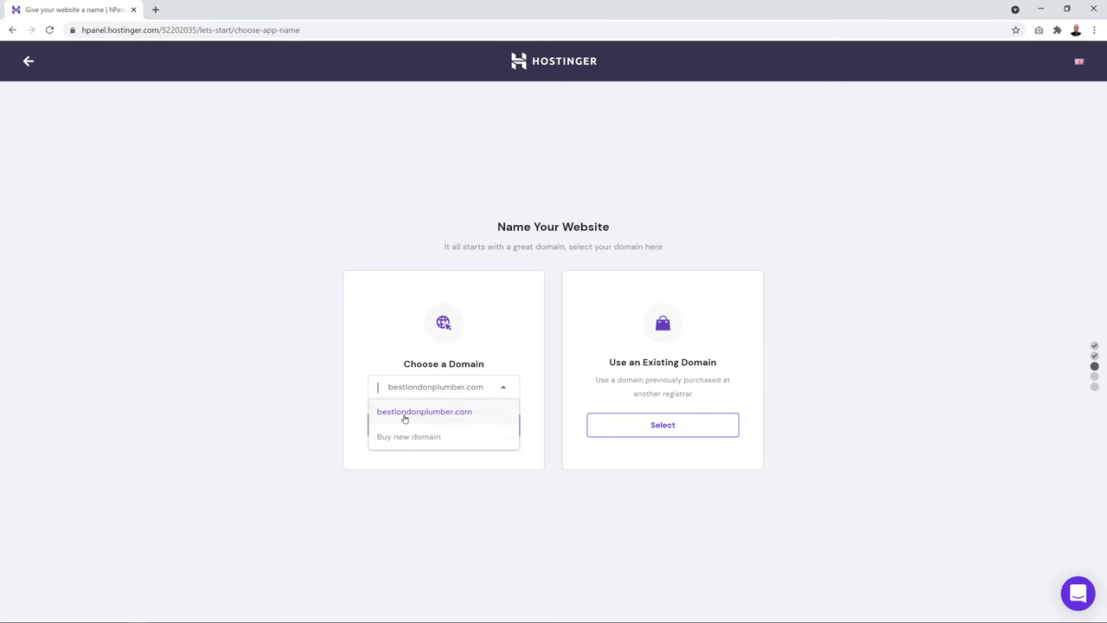
pyautogui.click(502, 390)
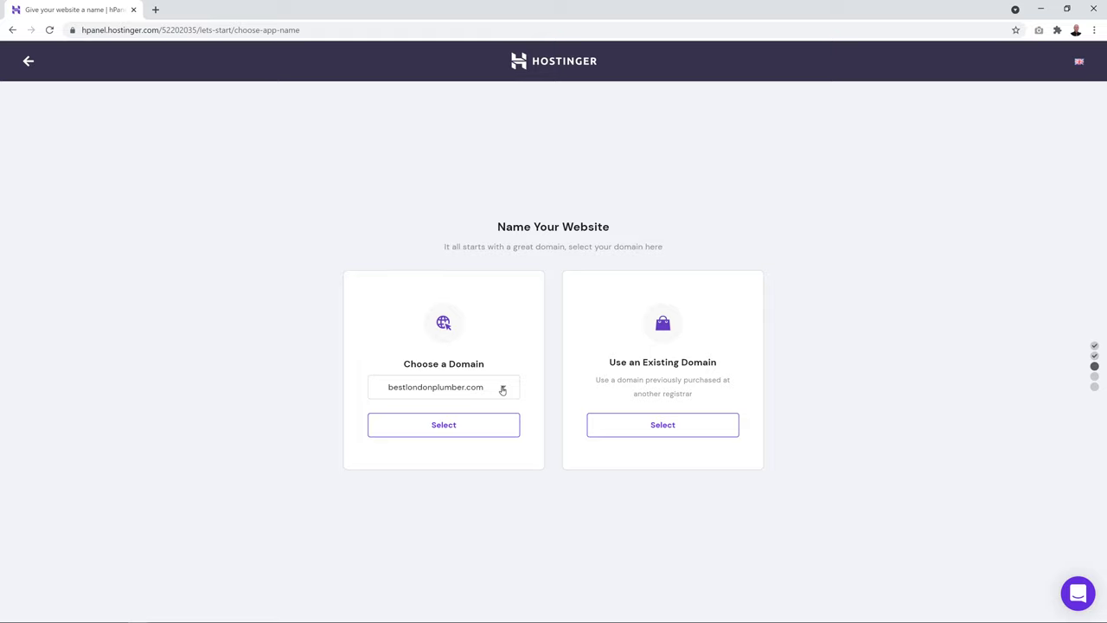
pyautogui.click(455, 428)
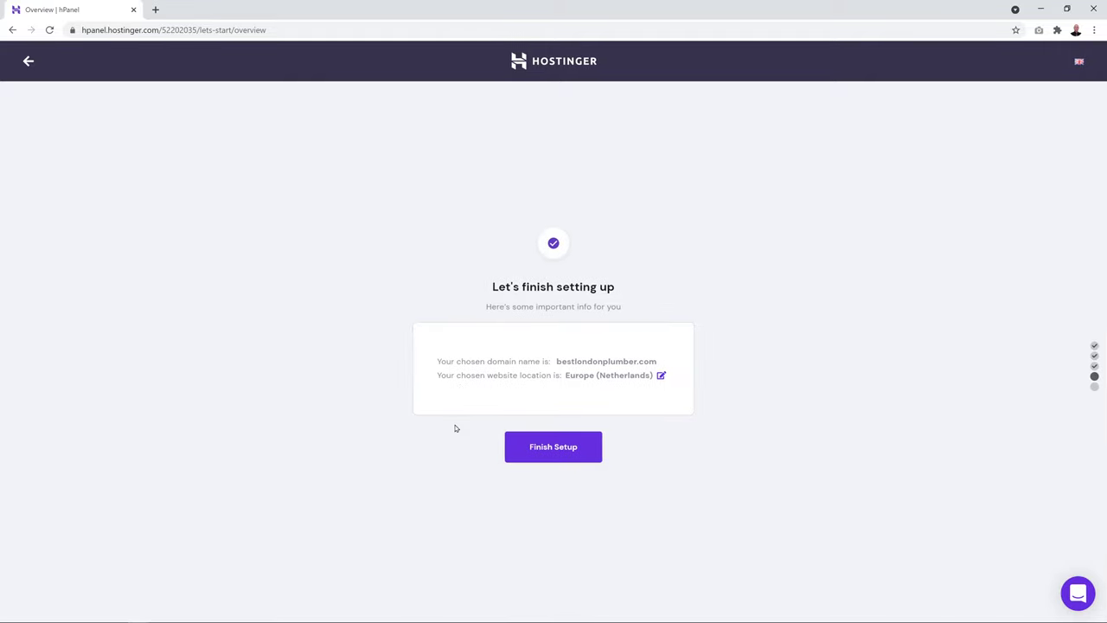
pyautogui.click(570, 451)
pyautogui.scroll(-3, 991, 278)
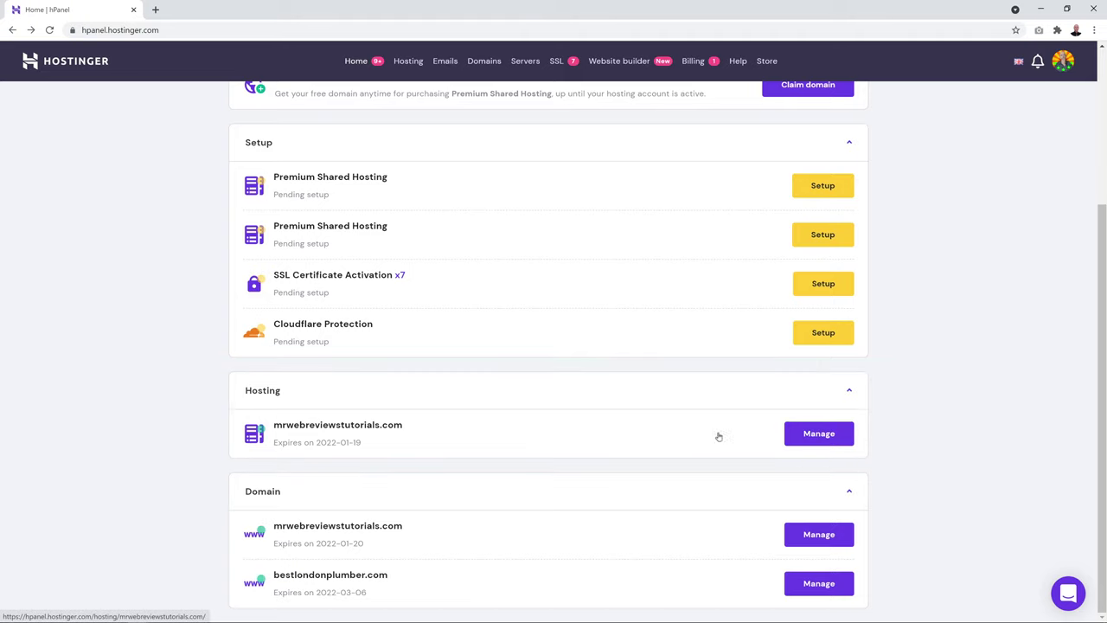
# Open the Hosting Account page for misterwebreviews.com and review its plan and server details
pyautogui.click(811, 439)
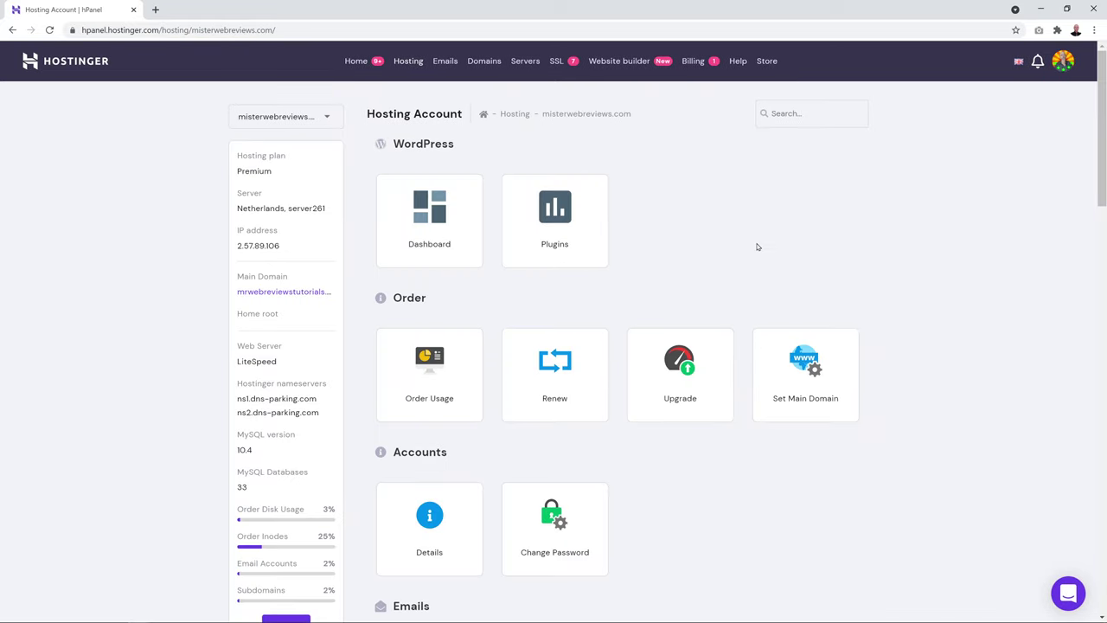
pyautogui.click(322, 119)
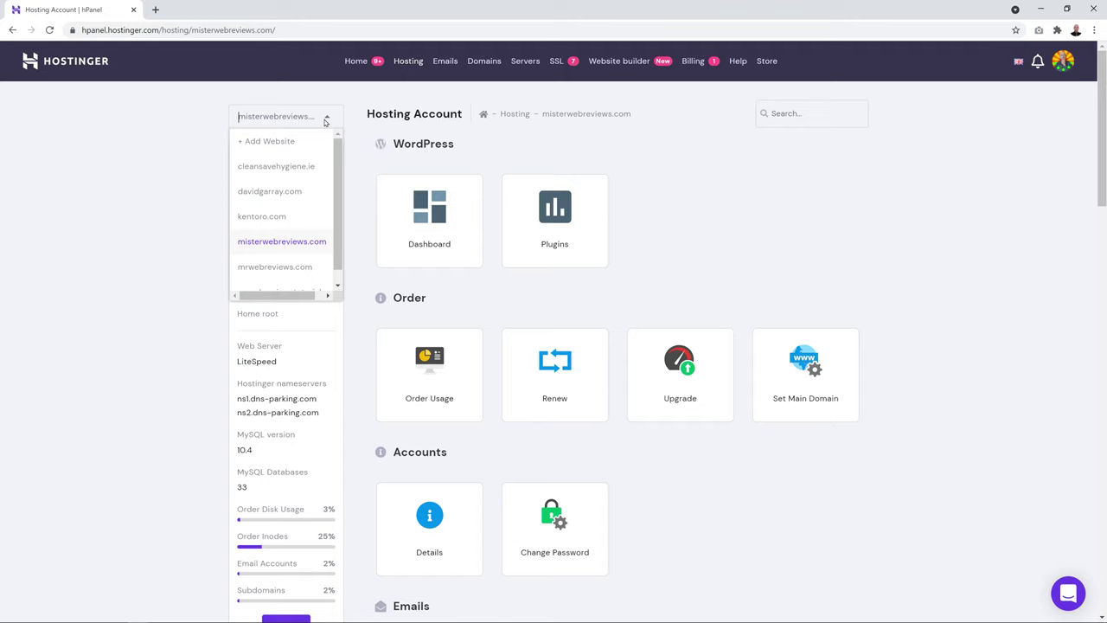
pyautogui.scroll(-1, 291, 253)
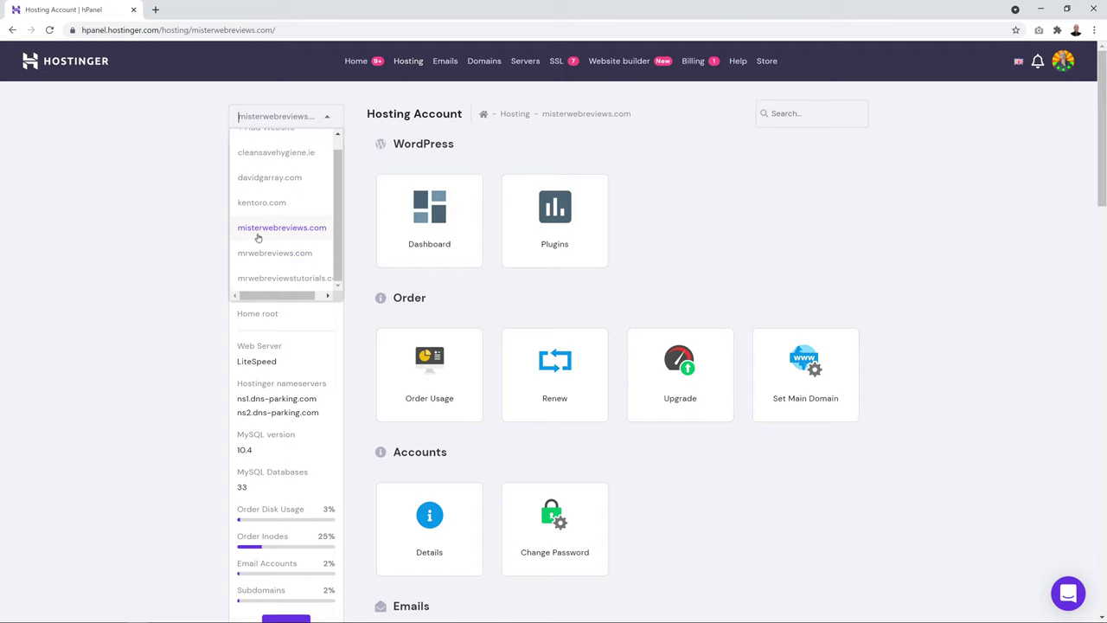
pyautogui.click(301, 230)
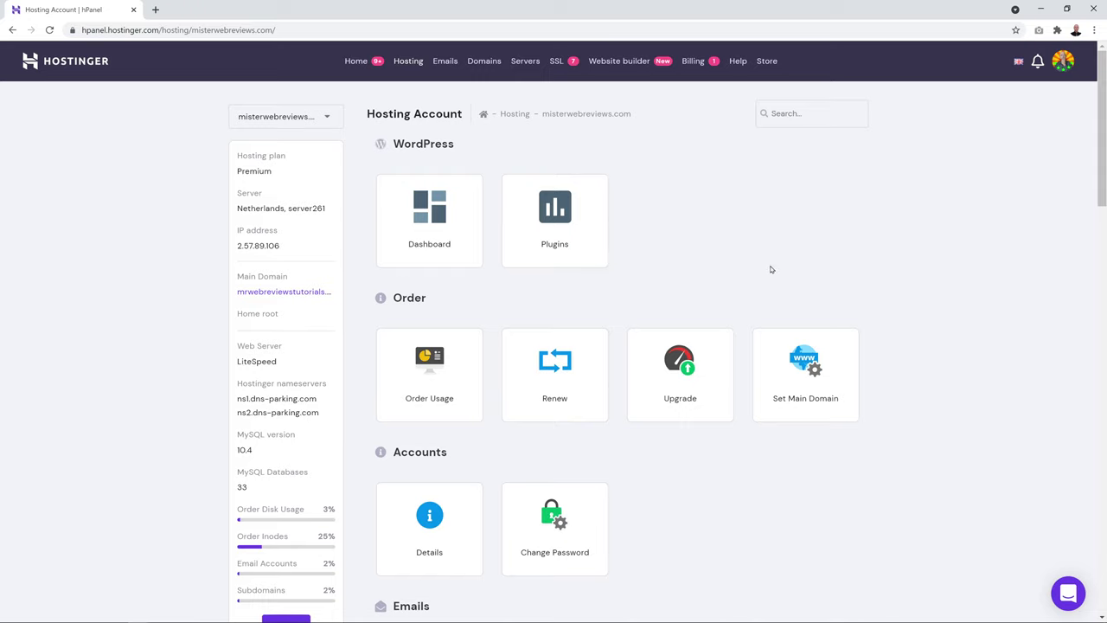
pyautogui.scroll(-4, 772, 269)
pyautogui.scroll(-6, 694, 280)
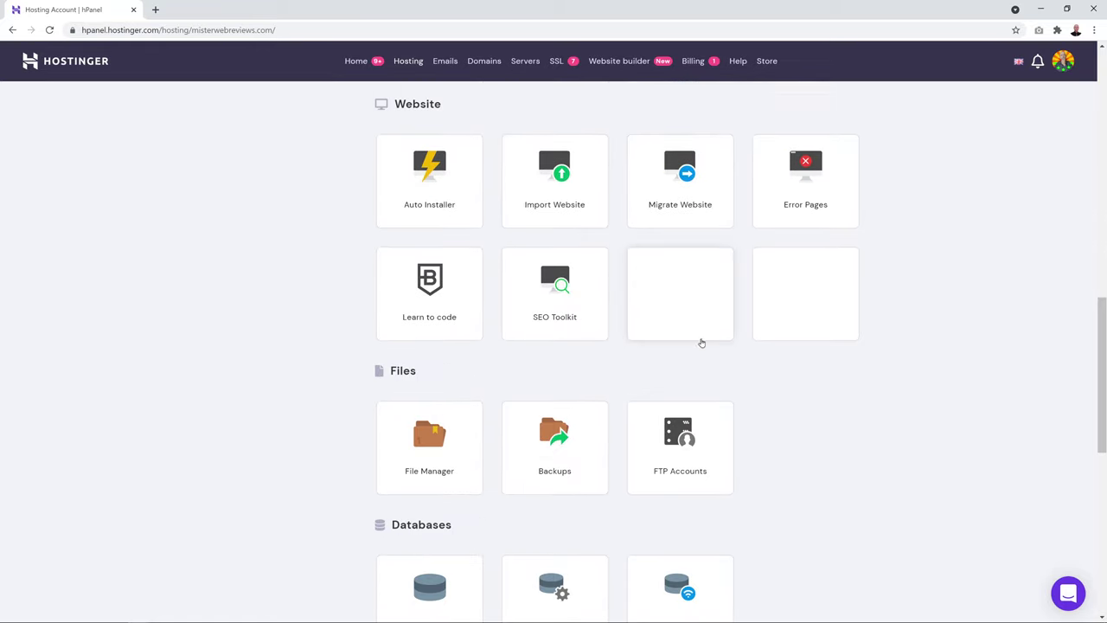
pyautogui.scroll(-2, 403, 420)
pyautogui.scroll(-2, 606, 391)
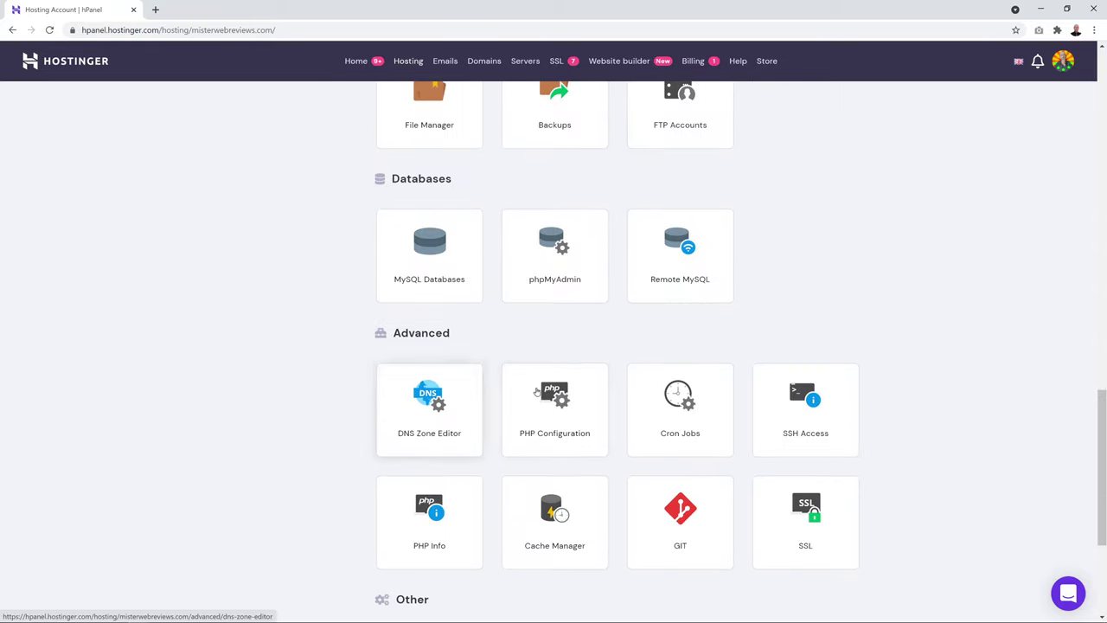
pyautogui.scroll(-2, 605, 403)
pyautogui.scroll(-1, 730, 489)
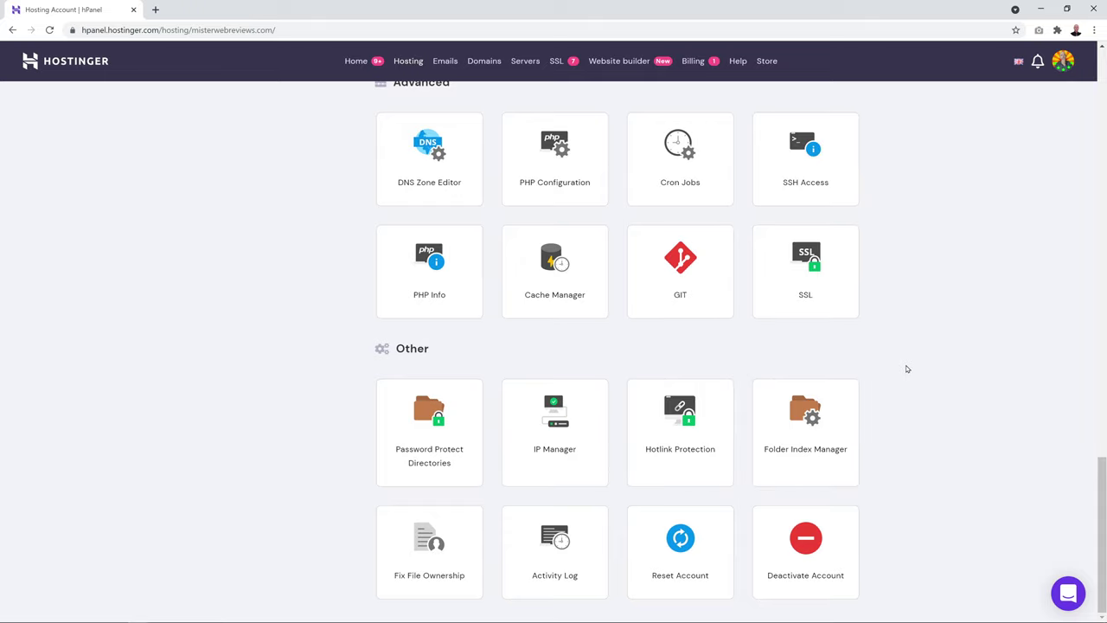
pyautogui.scroll(7, 908, 370)
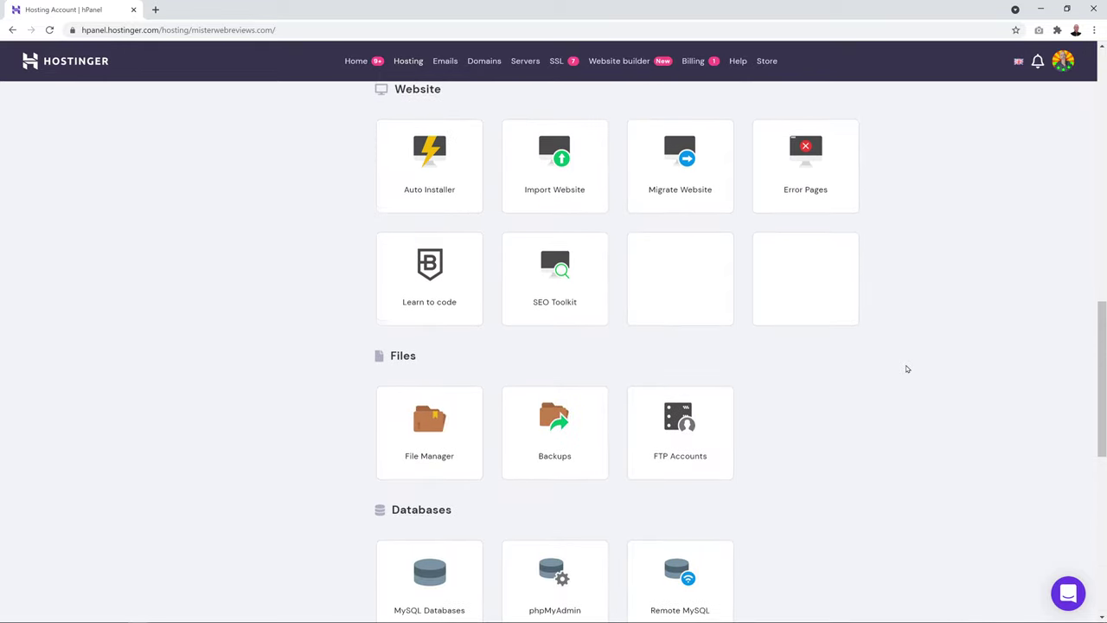
pyautogui.scroll(10, 908, 369)
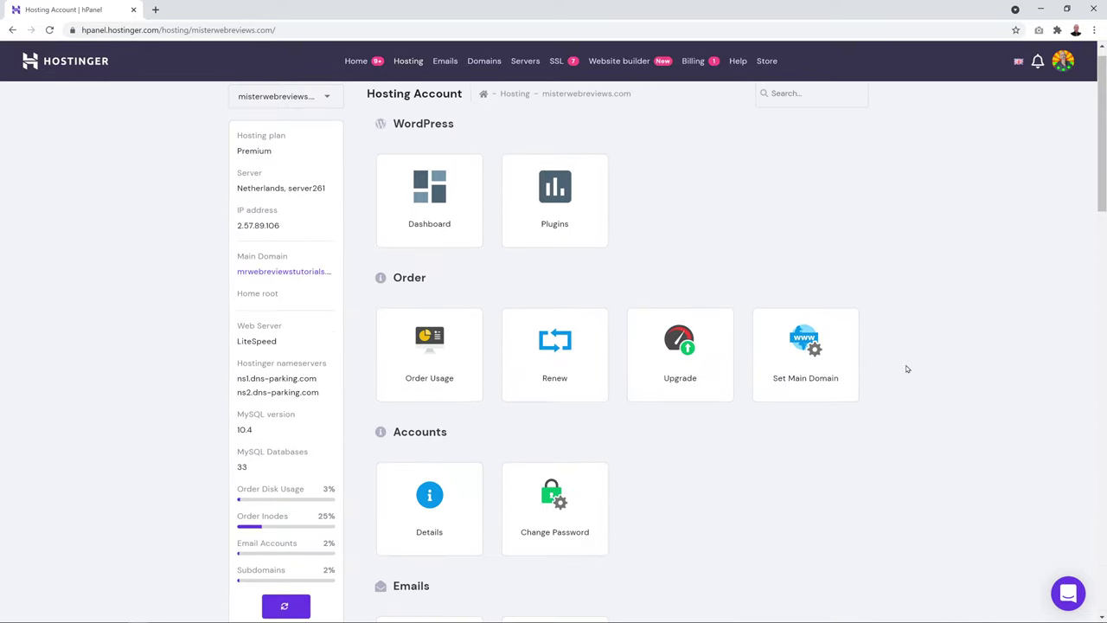
pyautogui.scroll(-3, 907, 370)
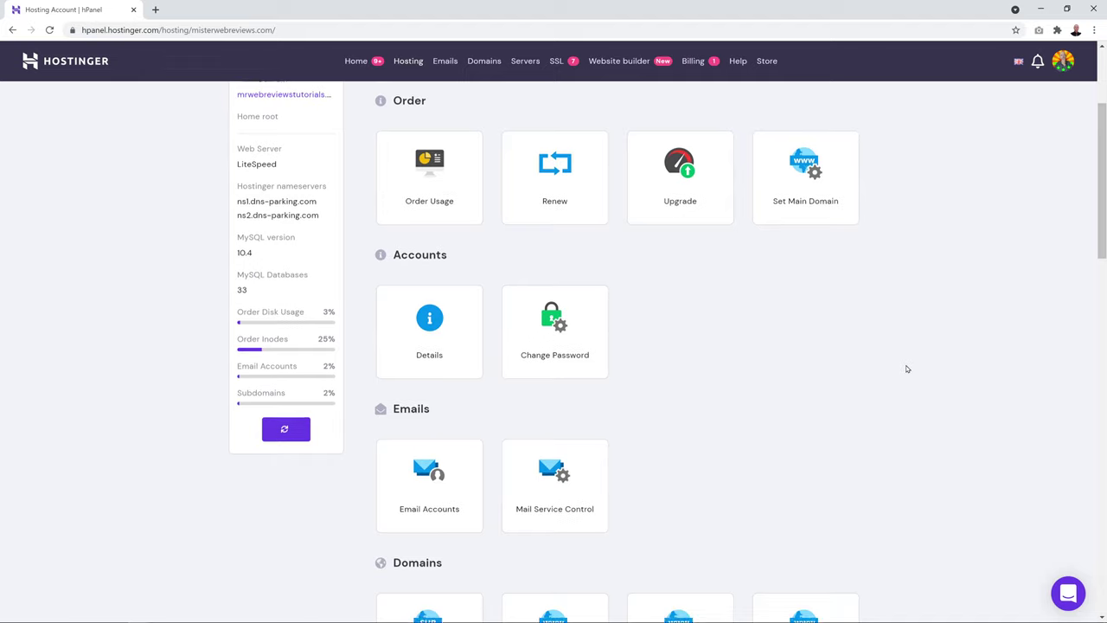
# Add a new email account on misterwebreviews.com with a name and password
pyautogui.click(438, 459)
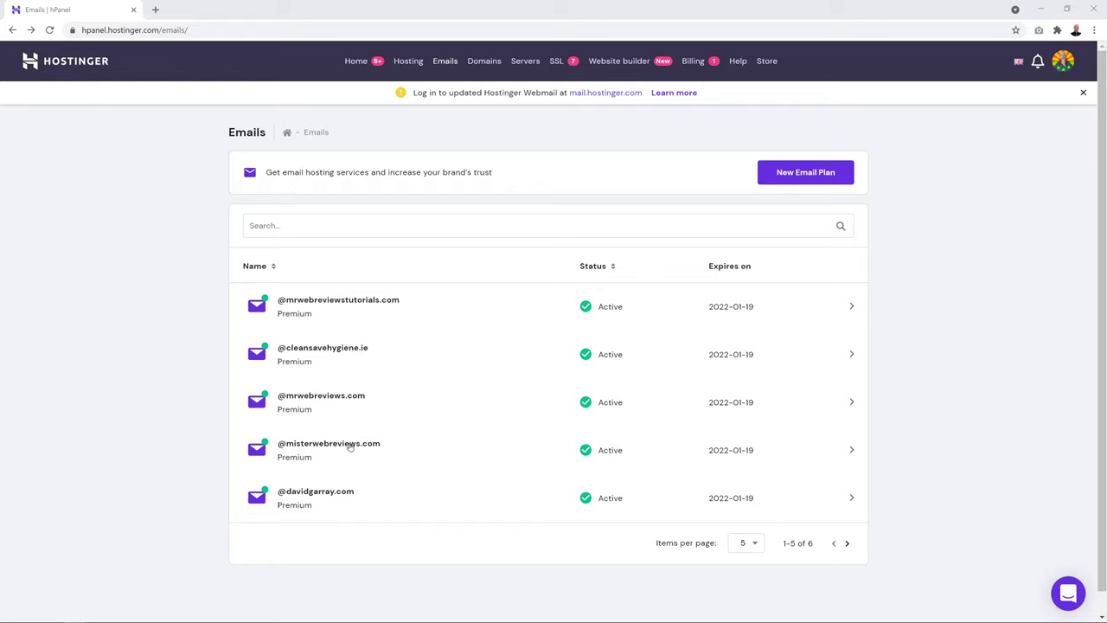
pyautogui.click(351, 446)
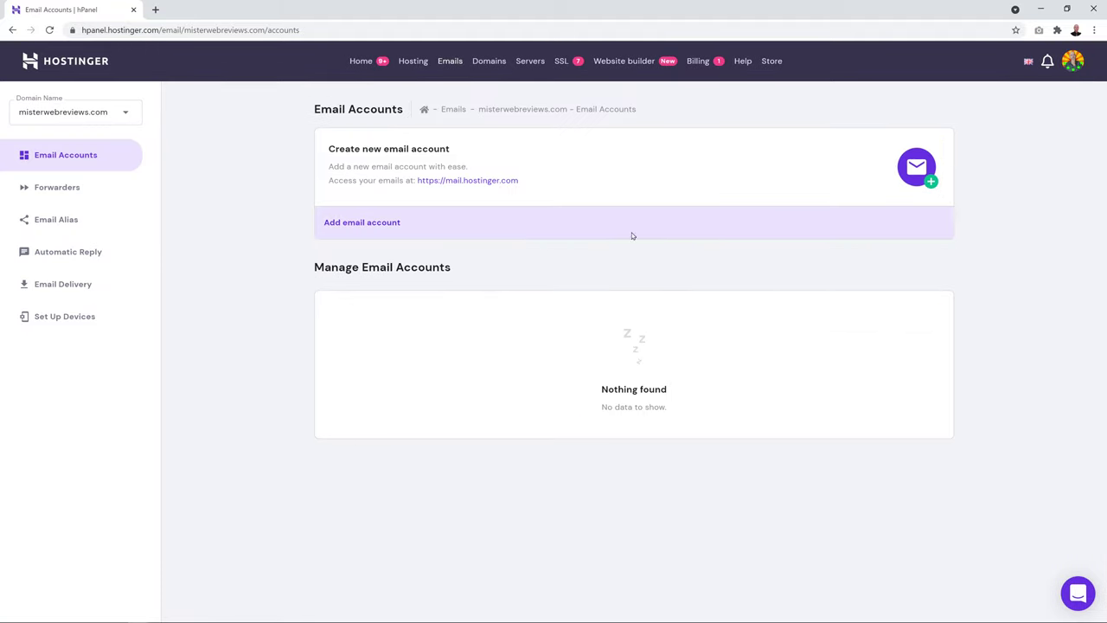
pyautogui.click(365, 227)
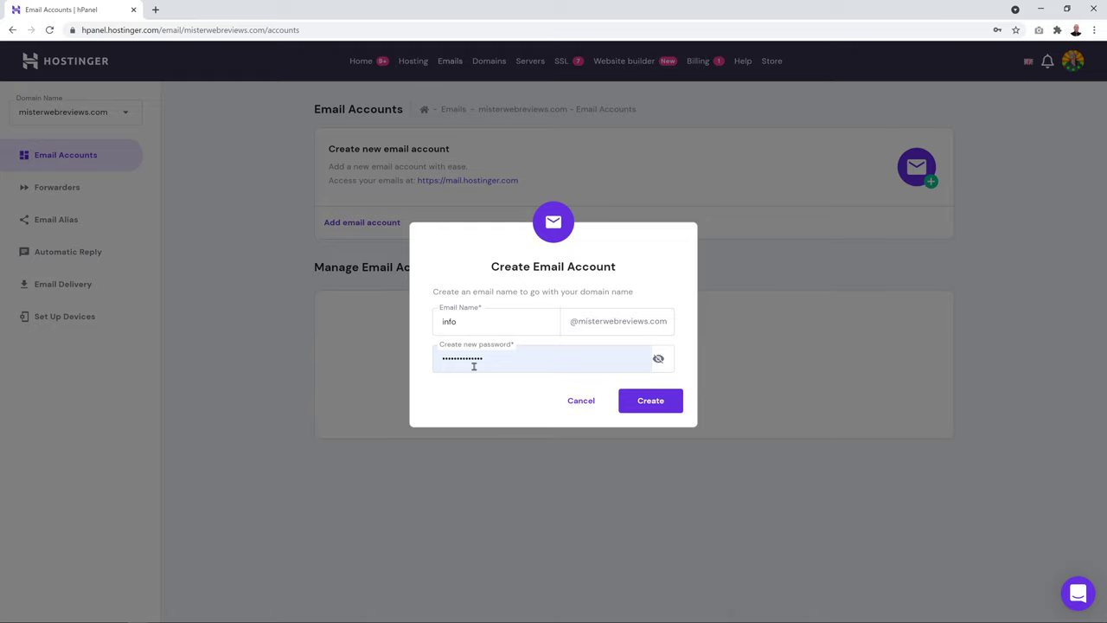
pyautogui.click(660, 410)
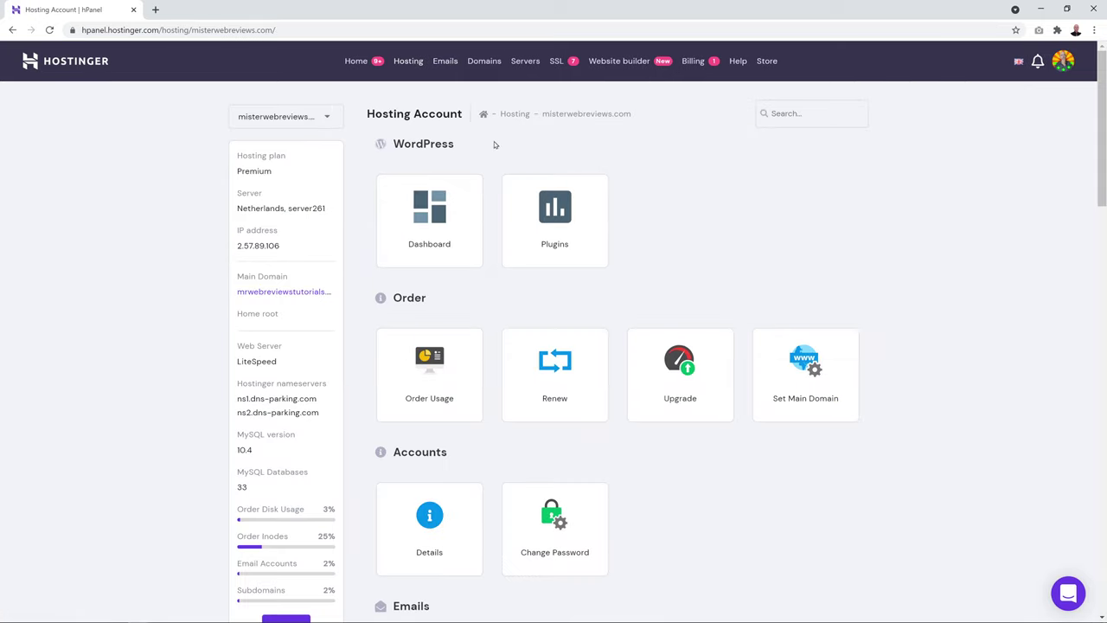
# Open the Auto Installer for misterwebreviews.com and select WordPress to install
pyautogui.click(329, 121)
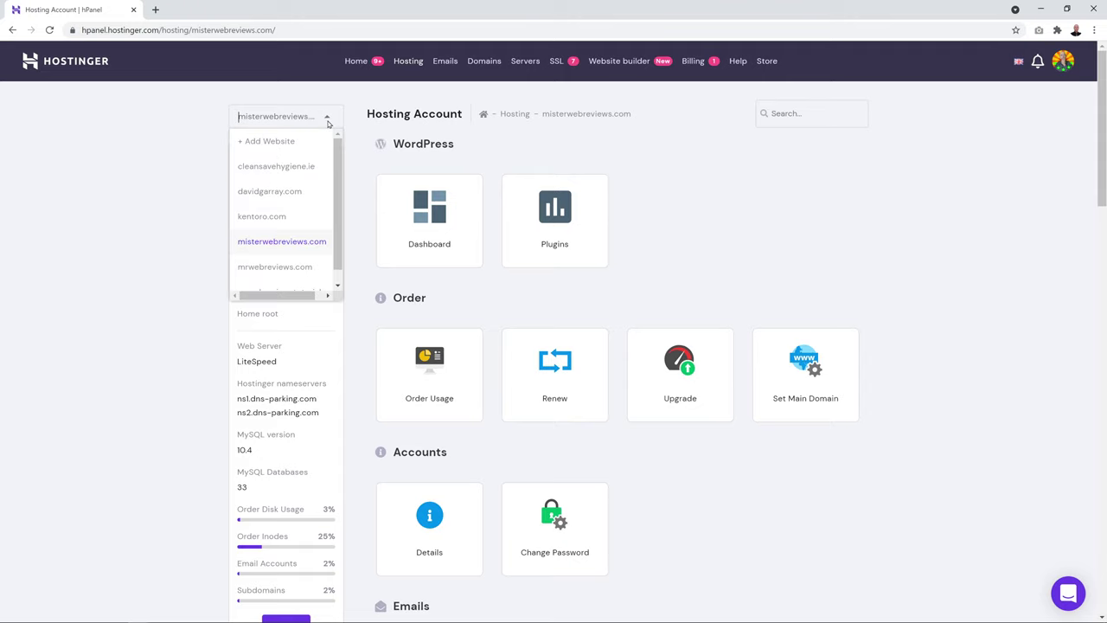
pyautogui.click(292, 240)
pyautogui.scroll(-7, 868, 155)
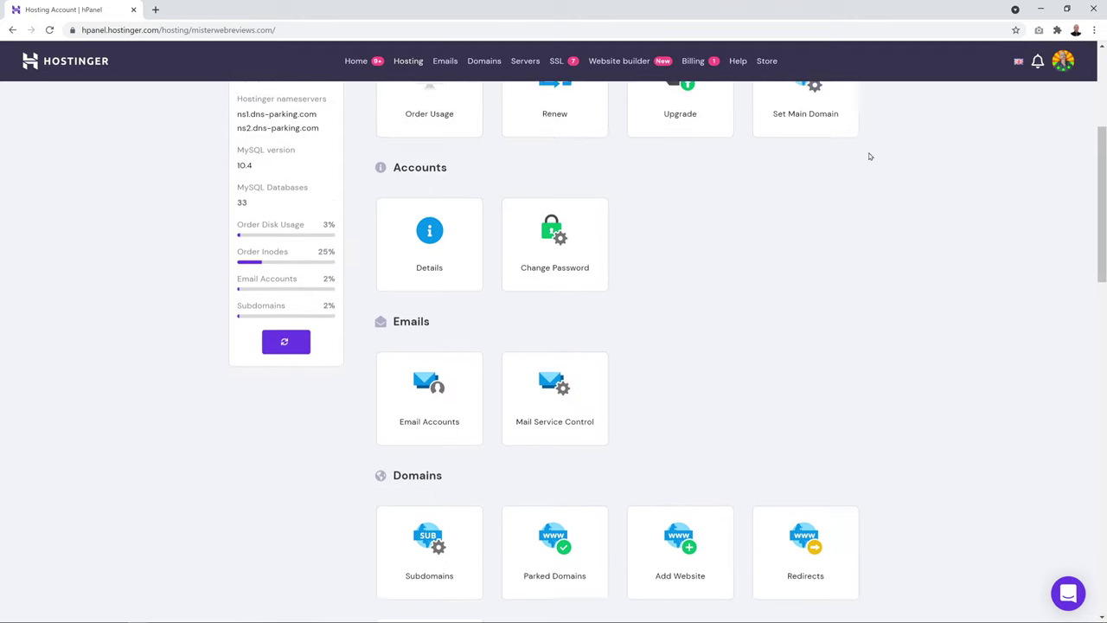
pyautogui.scroll(-2, 871, 156)
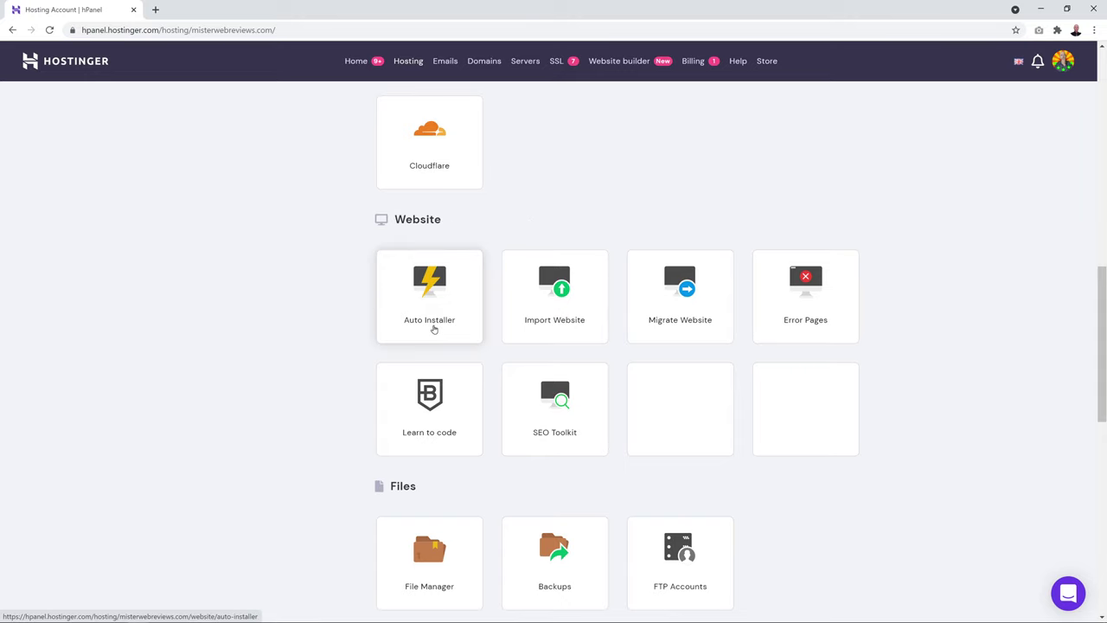
pyautogui.click(439, 286)
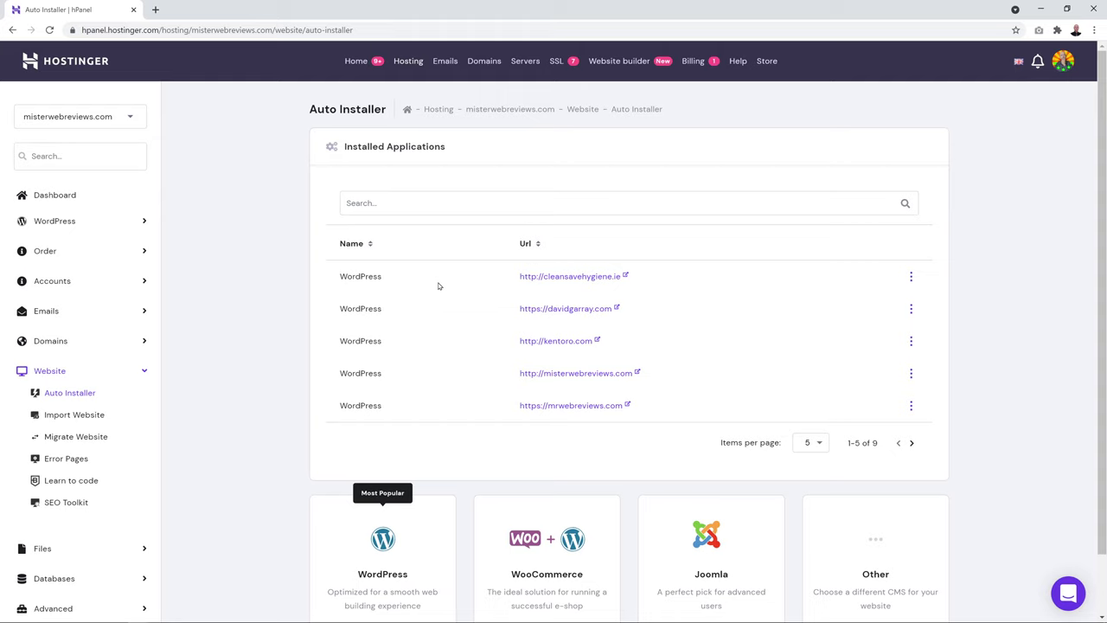
pyautogui.scroll(-1, 408, 481)
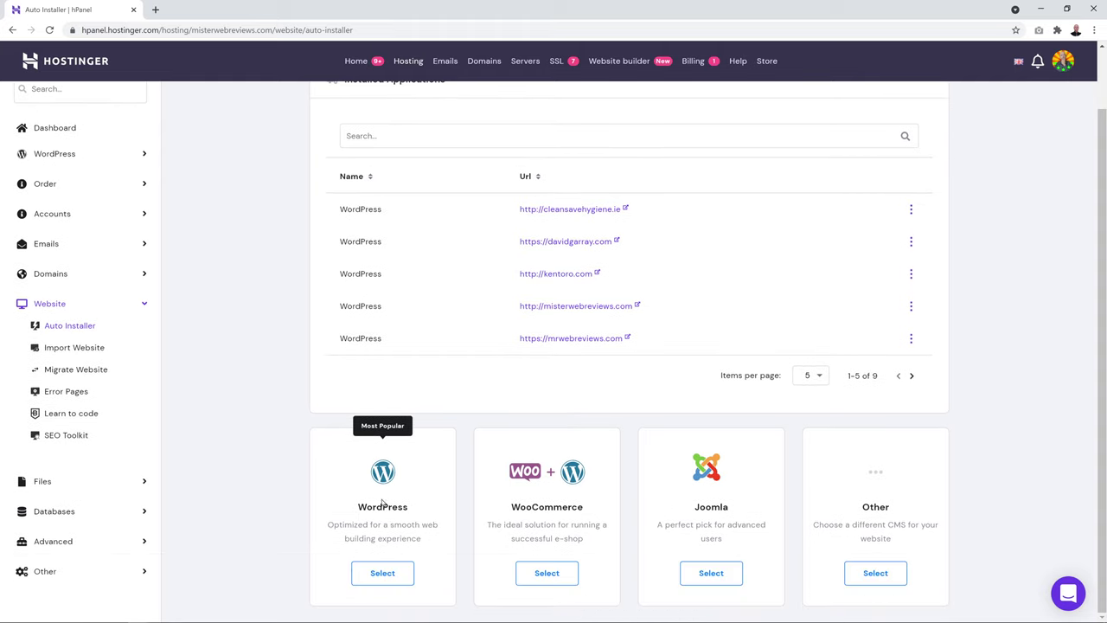
pyautogui.click(382, 575)
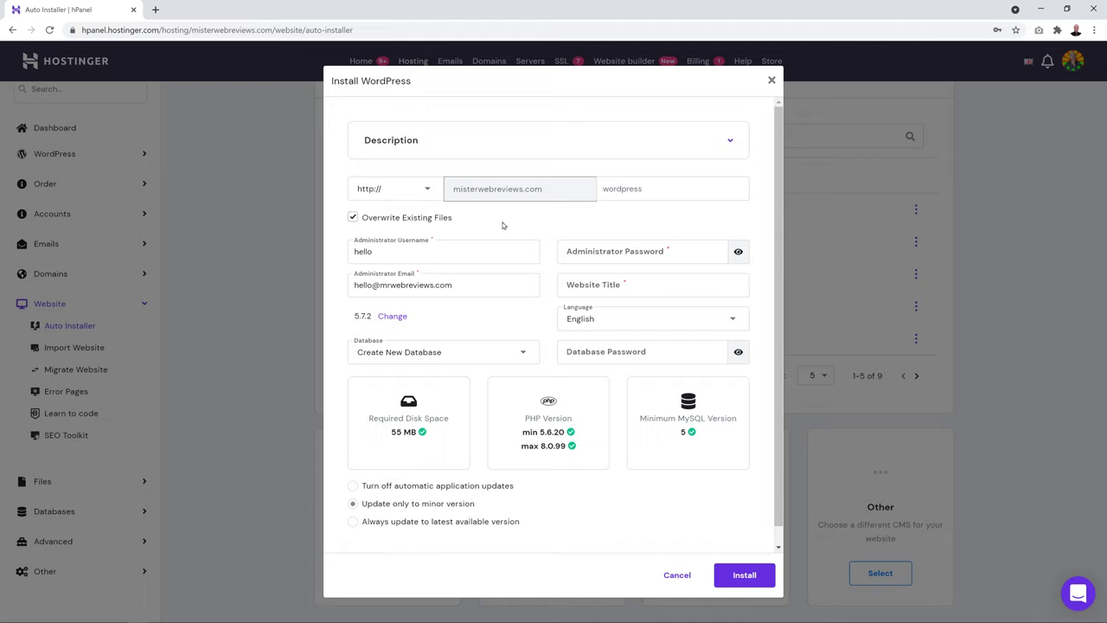
pyautogui.click(427, 190)
pyautogui.click(419, 218)
pyautogui.click(613, 190)
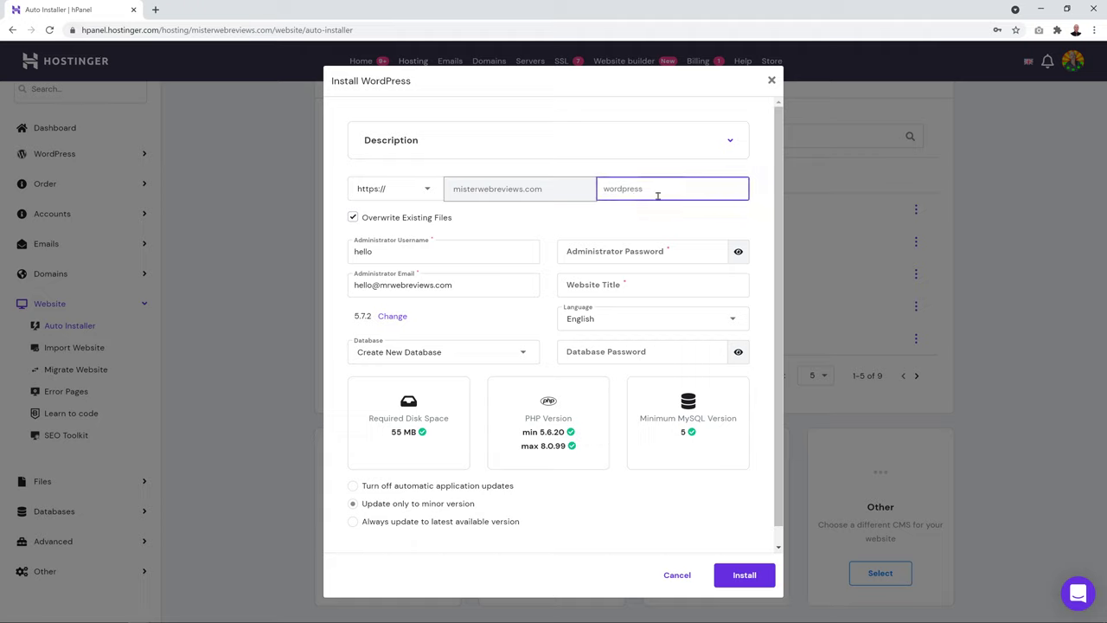
pyautogui.click(626, 224)
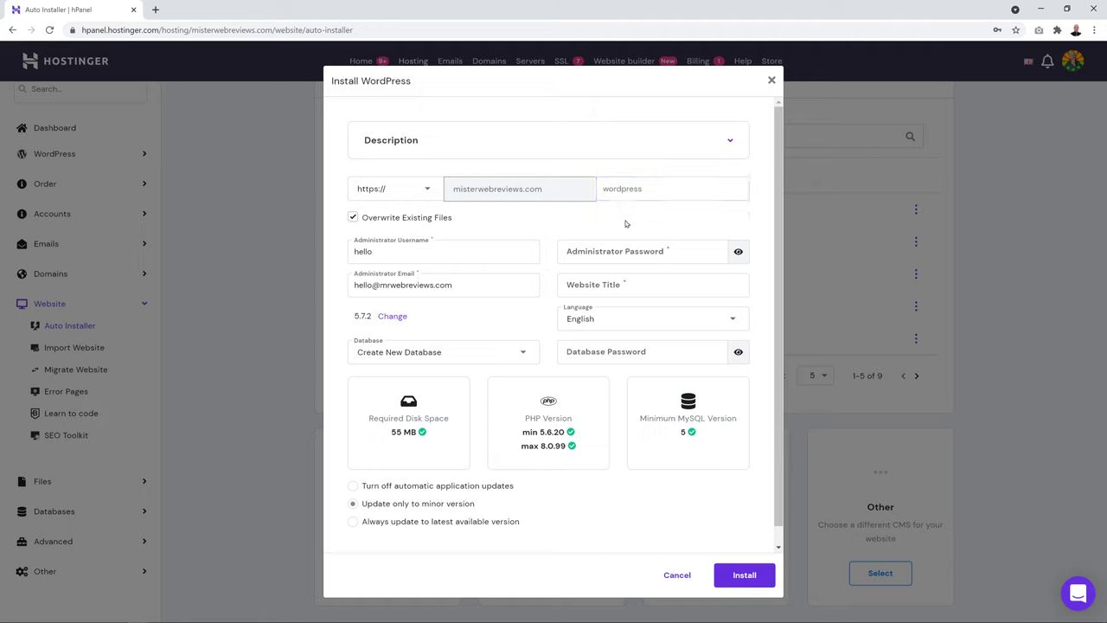
pyautogui.click(661, 187)
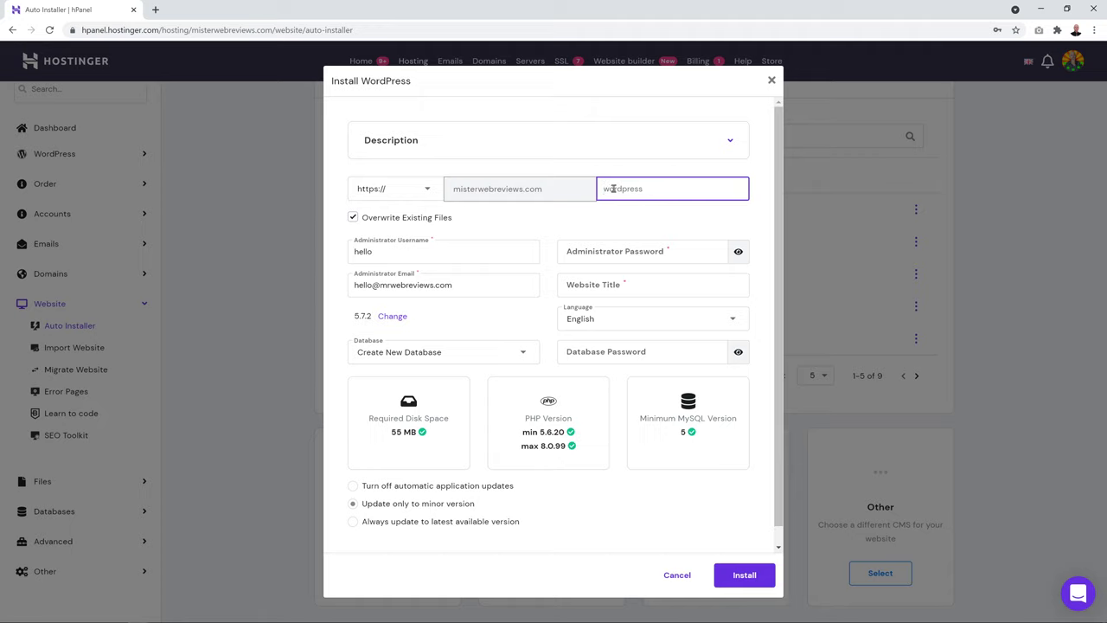
pyautogui.click(614, 220)
pyautogui.click(614, 193)
pyautogui.click(620, 220)
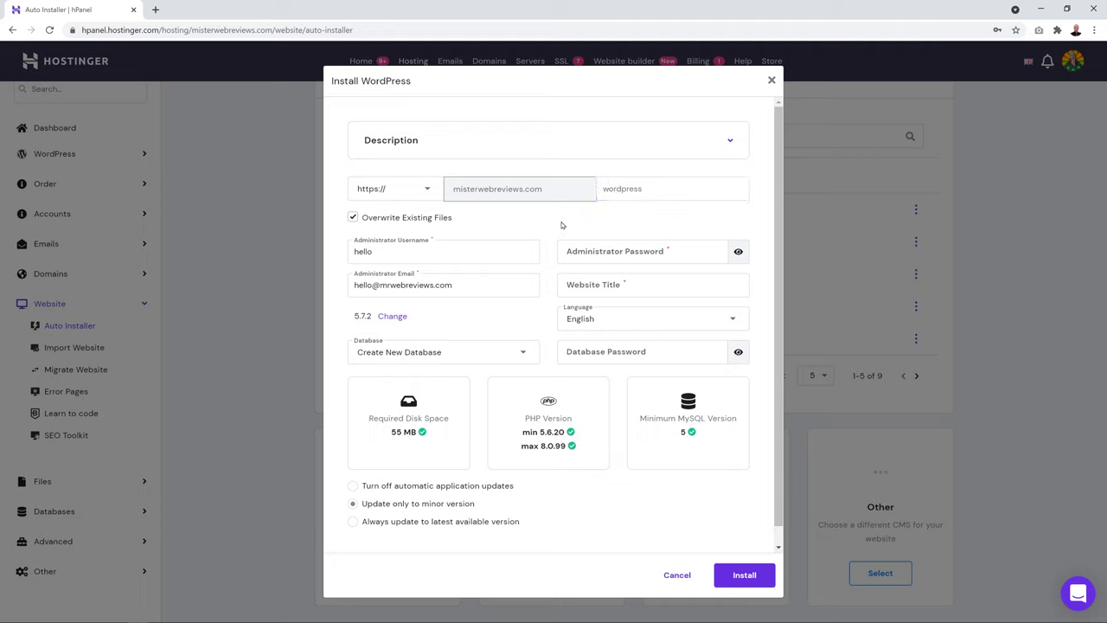
# Set the administrator username to your_name, filling username and email from the saved login
pyautogui.click(477, 252)
pyautogui.doubleClick(476, 252)
pyautogui.click(506, 224)
pyautogui.click(472, 249)
pyautogui.doubleClick(472, 249)
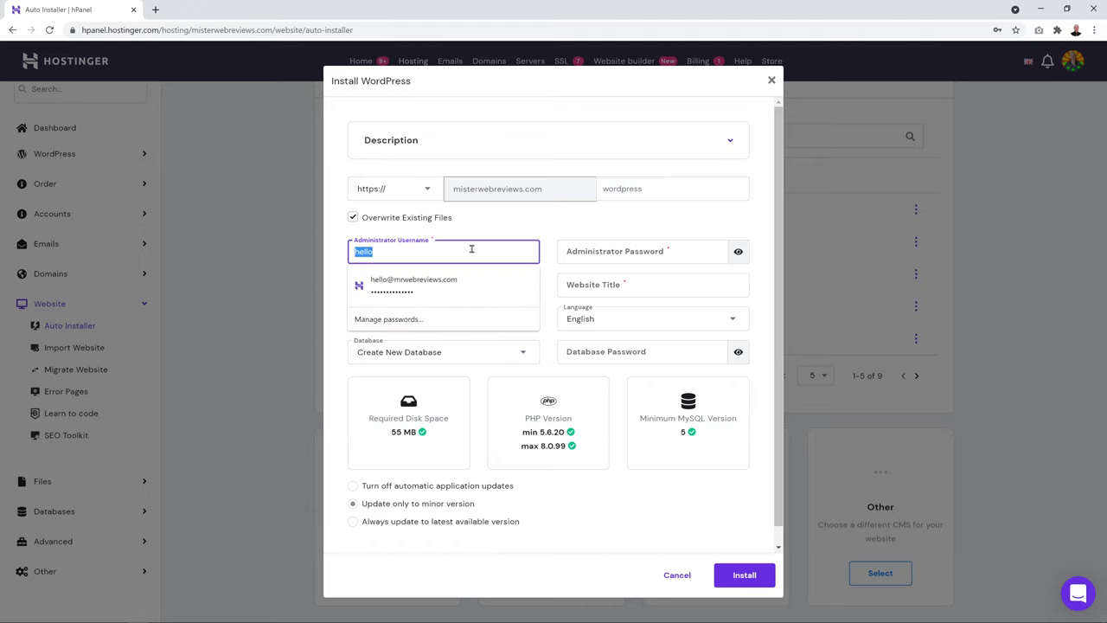
pyautogui.write('your_name')
pyautogui.click(479, 229)
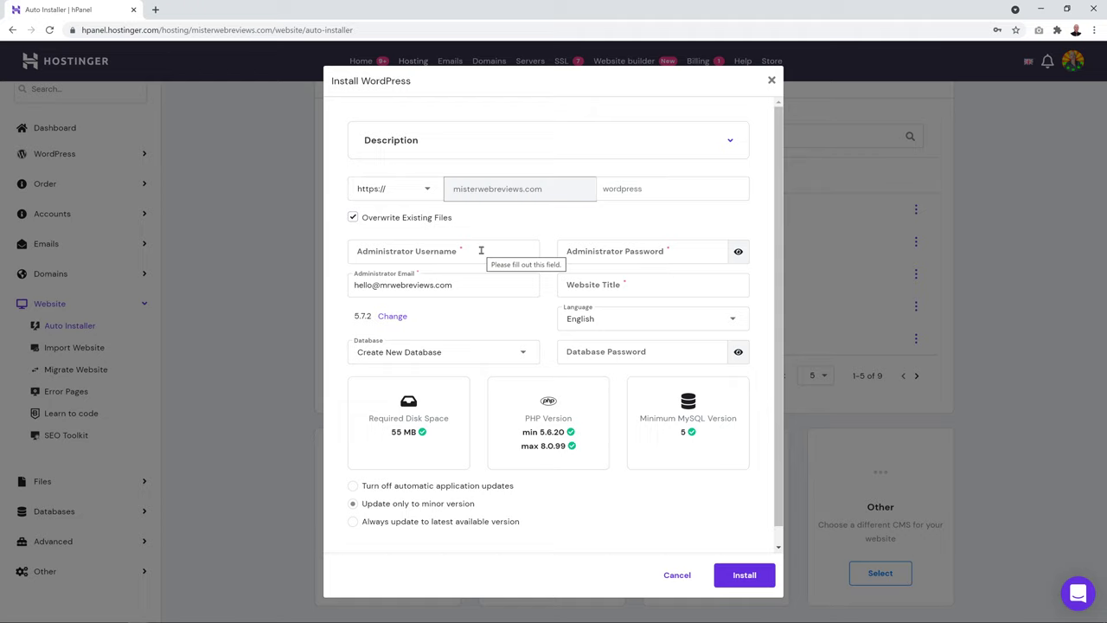
pyautogui.click(481, 250)
pyautogui.click(413, 284)
pyautogui.click(487, 224)
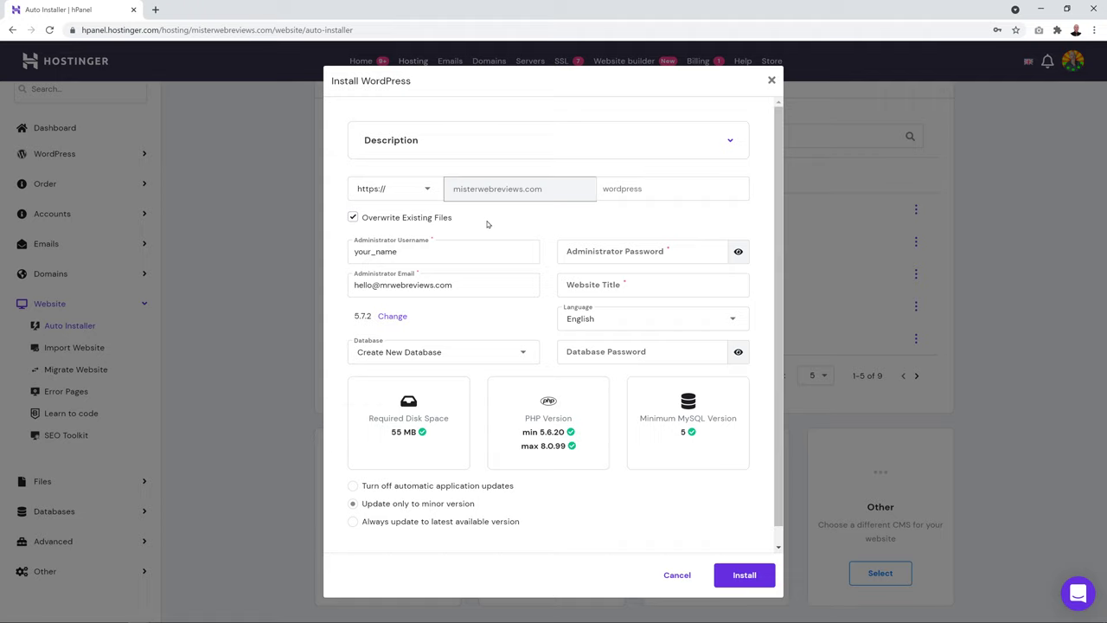
# Fill in the saved admin password and paste the site title Dallas Bike Rental
pyautogui.click(623, 251)
pyautogui.click(626, 285)
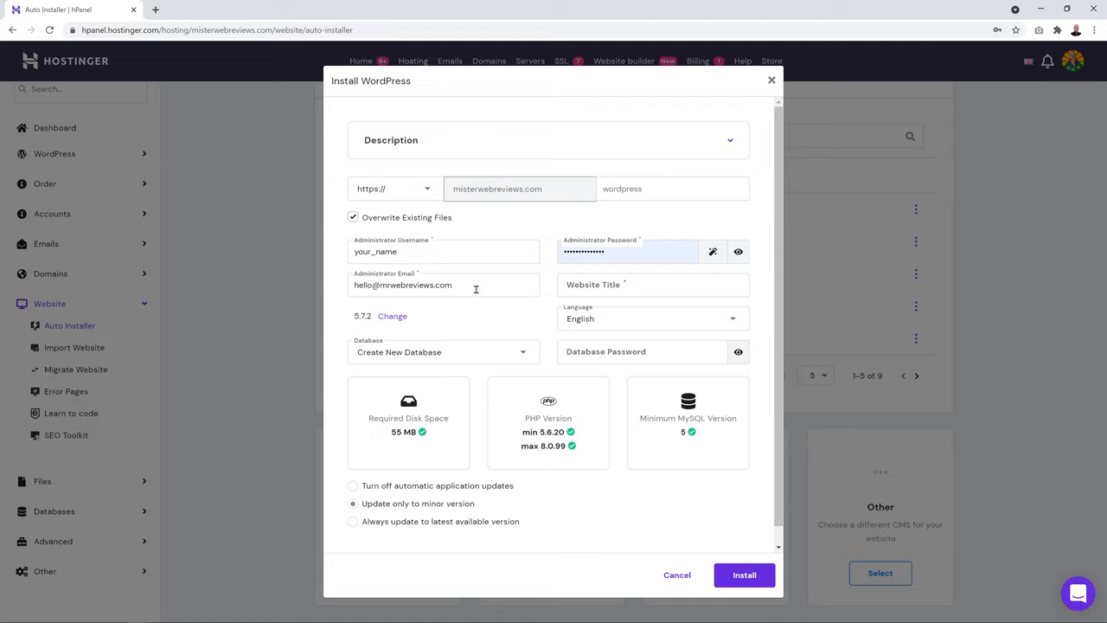
pyautogui.click(642, 284)
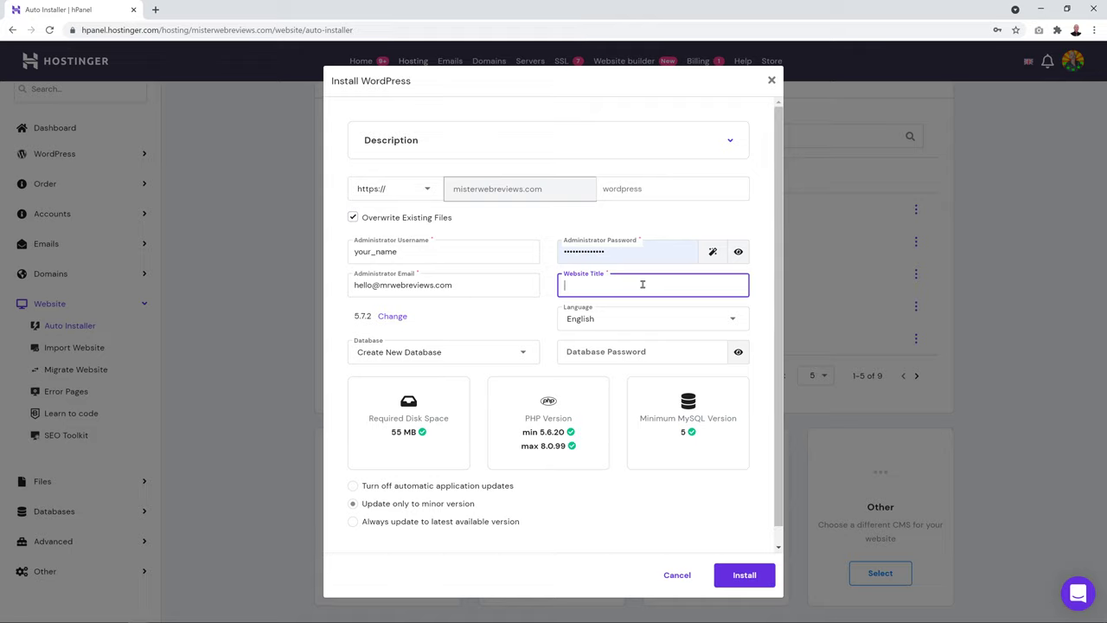
pyautogui.write('Dallas Bike Rental')
# Choose to always update to the latest version and install WordPress
pyautogui.scroll(-1, 542, 340)
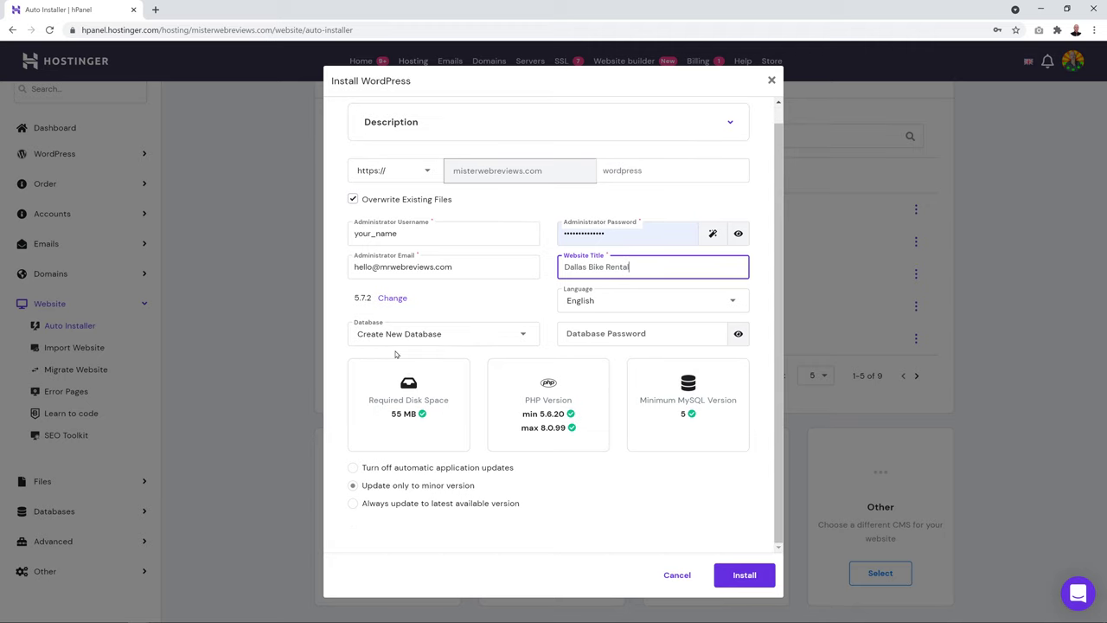
pyautogui.click(353, 504)
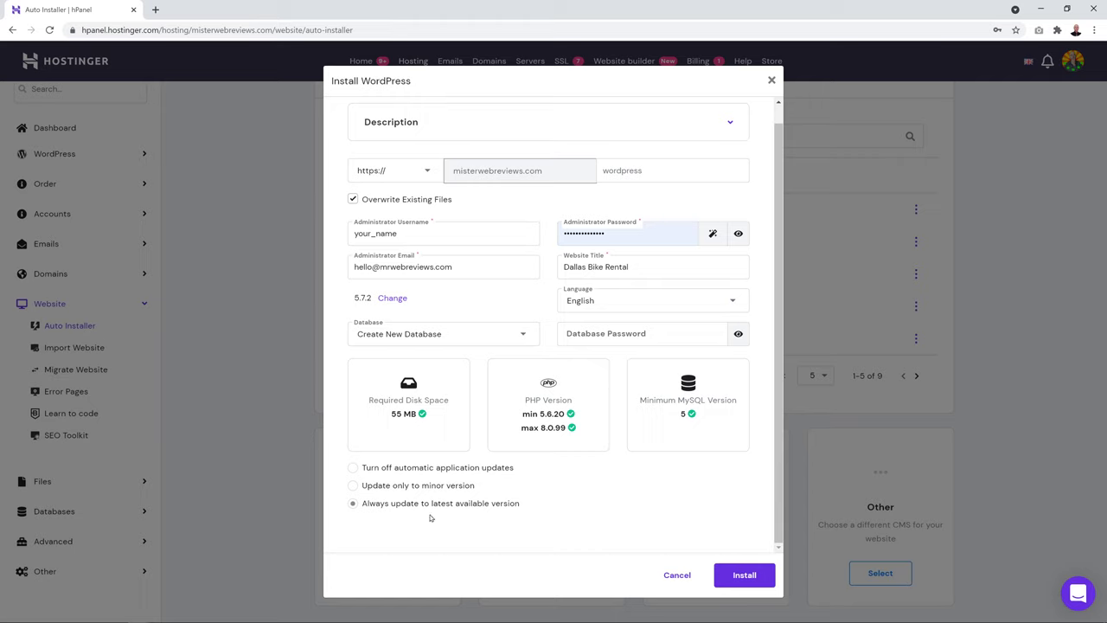
pyautogui.click(750, 578)
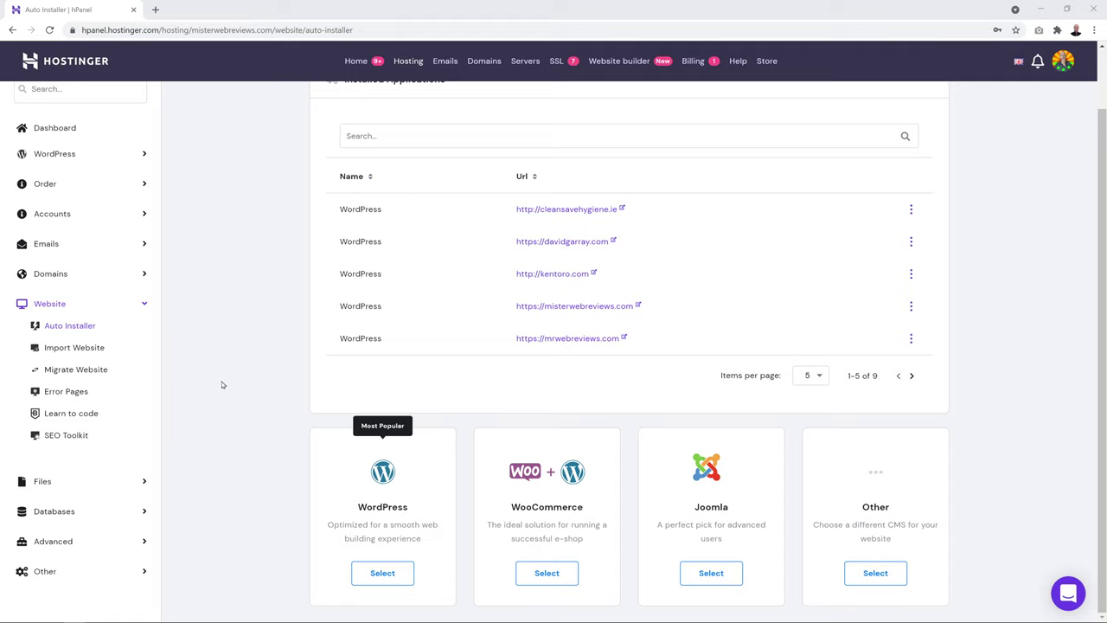
# Enable Force HTTPS for Dallas Bike Rental and open its WordPress admin via Edit Website
pyautogui.scroll(1, 232, 383)
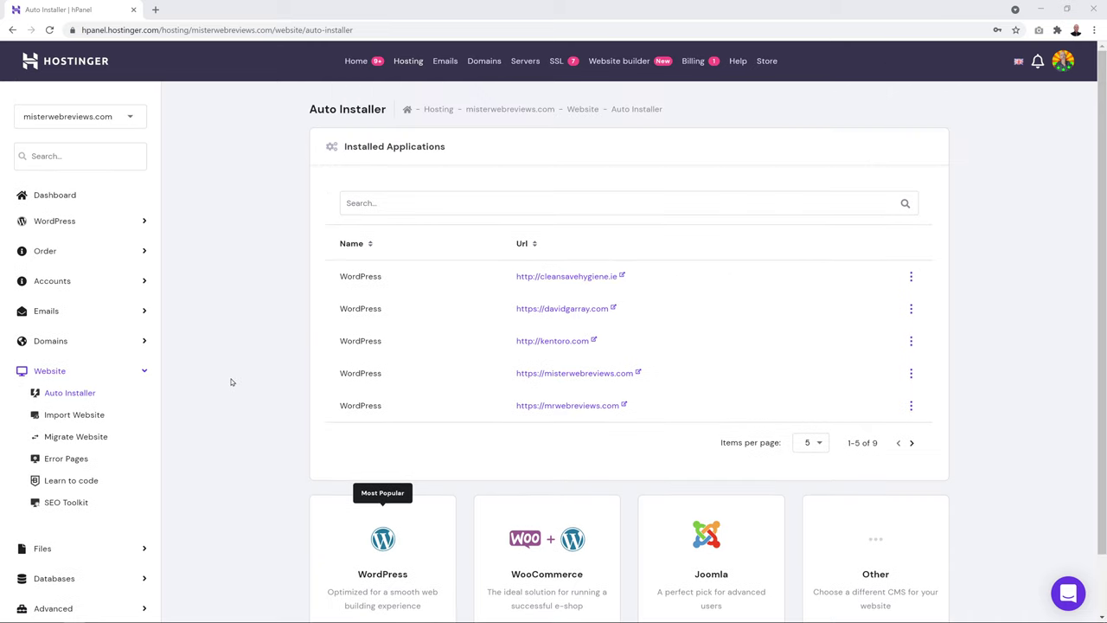
pyautogui.click(32, 204)
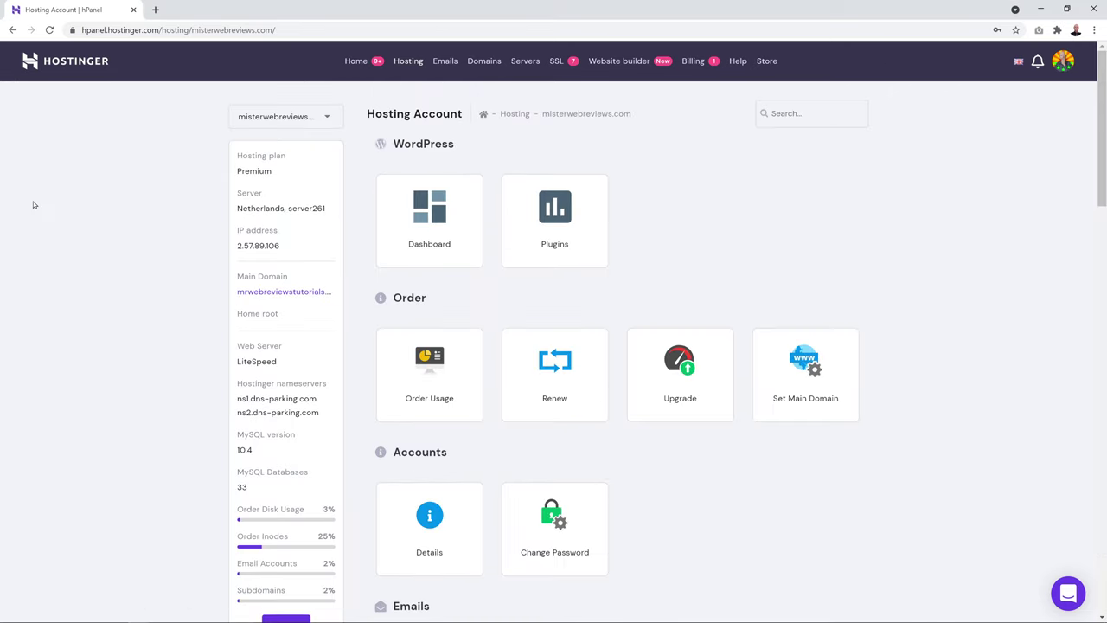
pyautogui.click(424, 239)
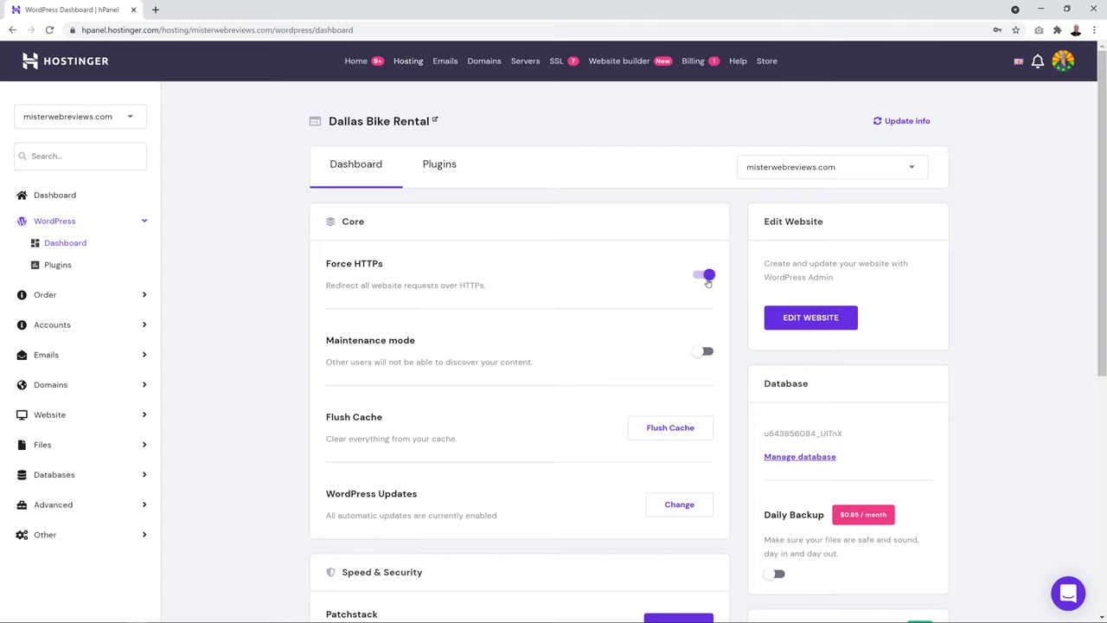
pyautogui.click(707, 276)
pyautogui.click(706, 276)
pyautogui.click(817, 320)
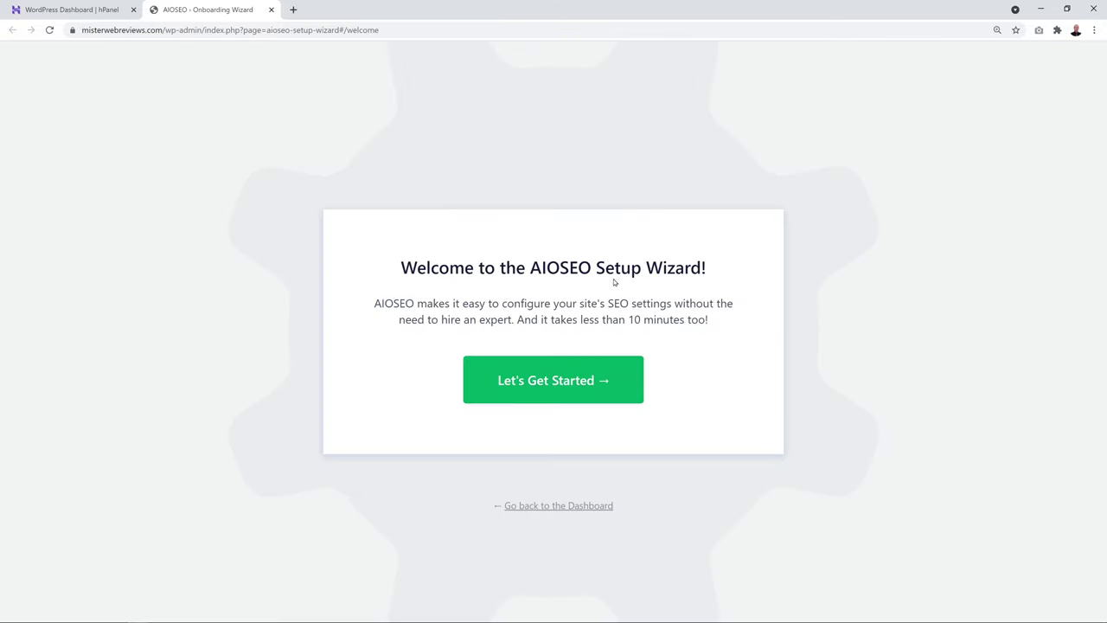
# Exit the SEO setup wizard and bulk-deactivate all installed plugins
pyautogui.click(561, 506)
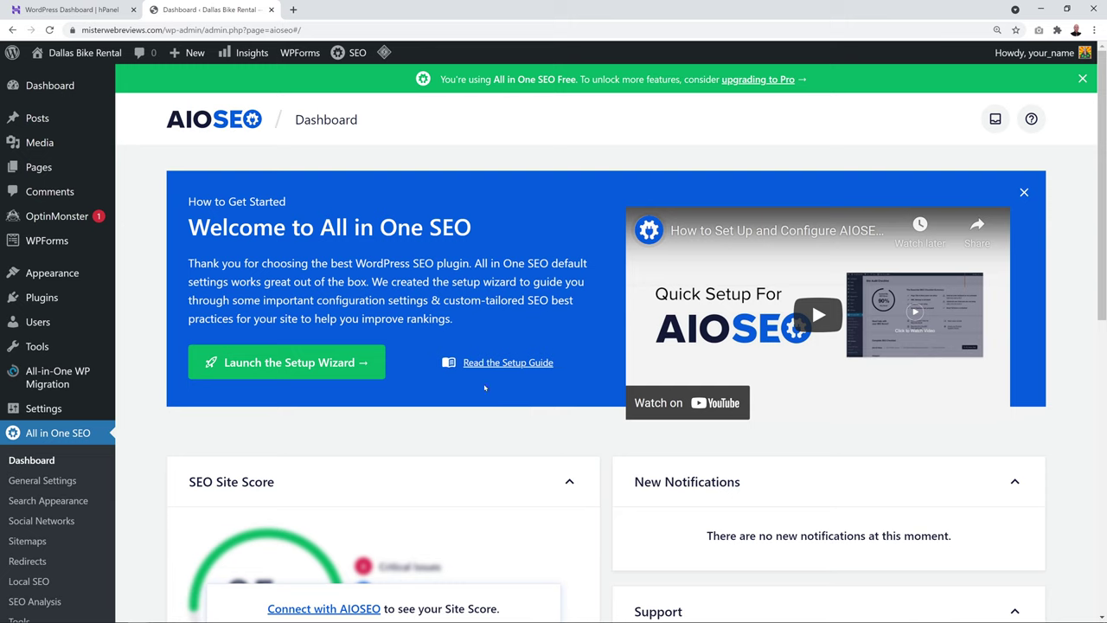
pyautogui.click(63, 88)
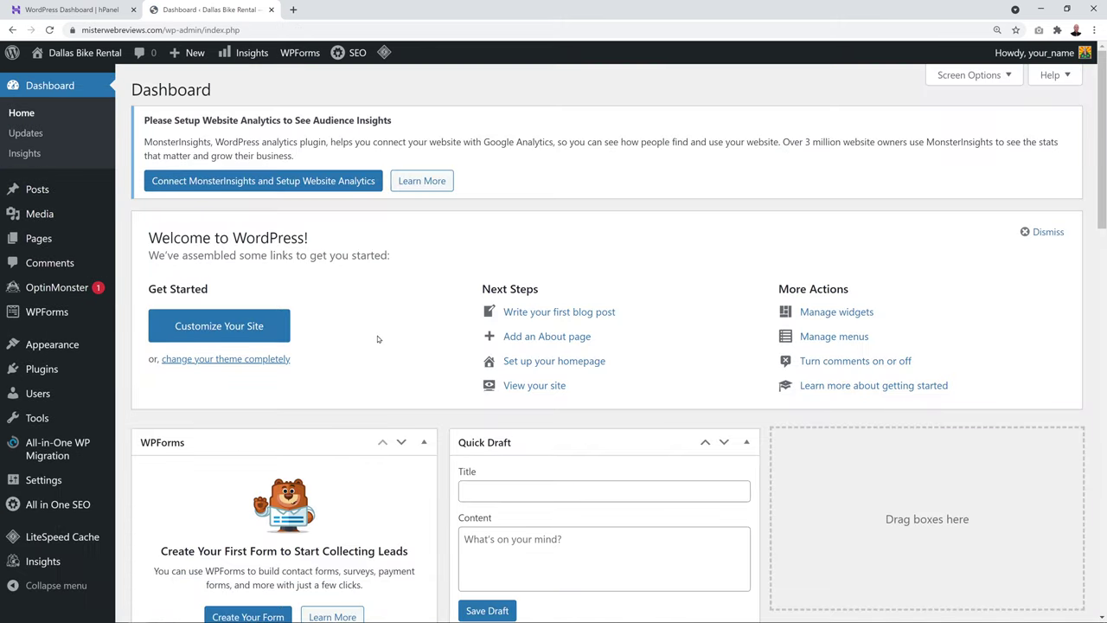
pyautogui.click(40, 374)
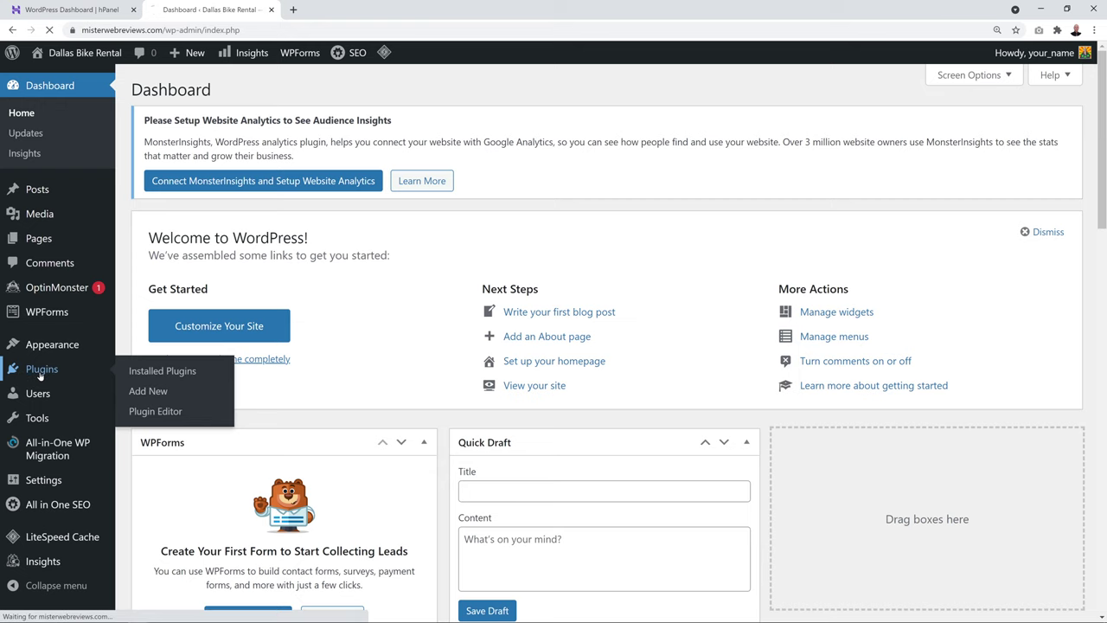
pyautogui.scroll(-1, 372, 362)
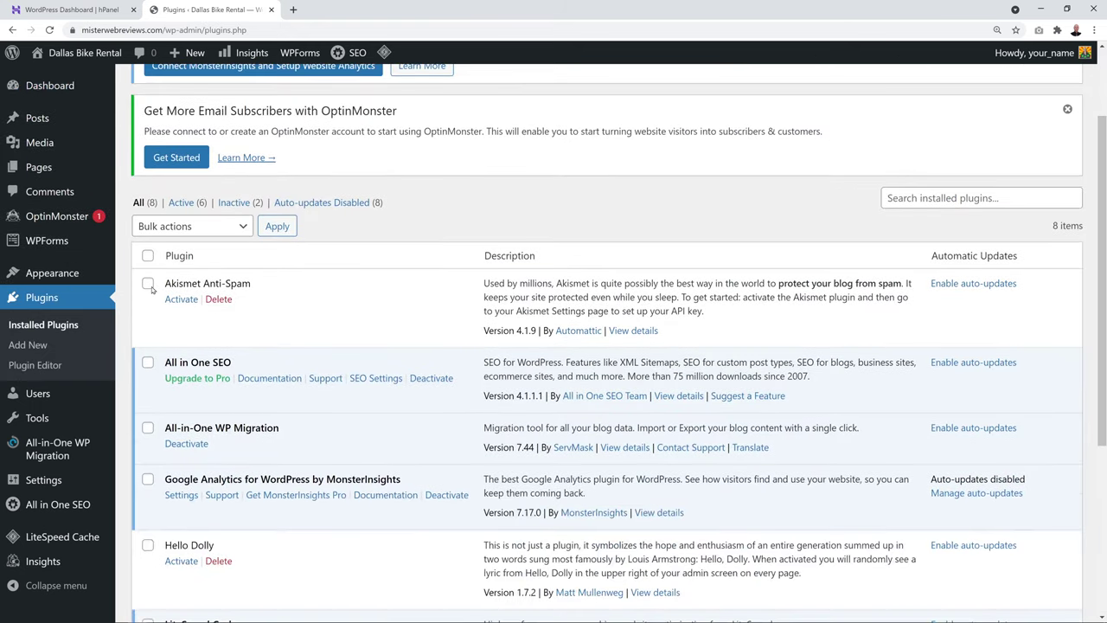
pyautogui.click(148, 257)
pyautogui.scroll(-1, 278, 286)
pyautogui.scroll(1, 276, 286)
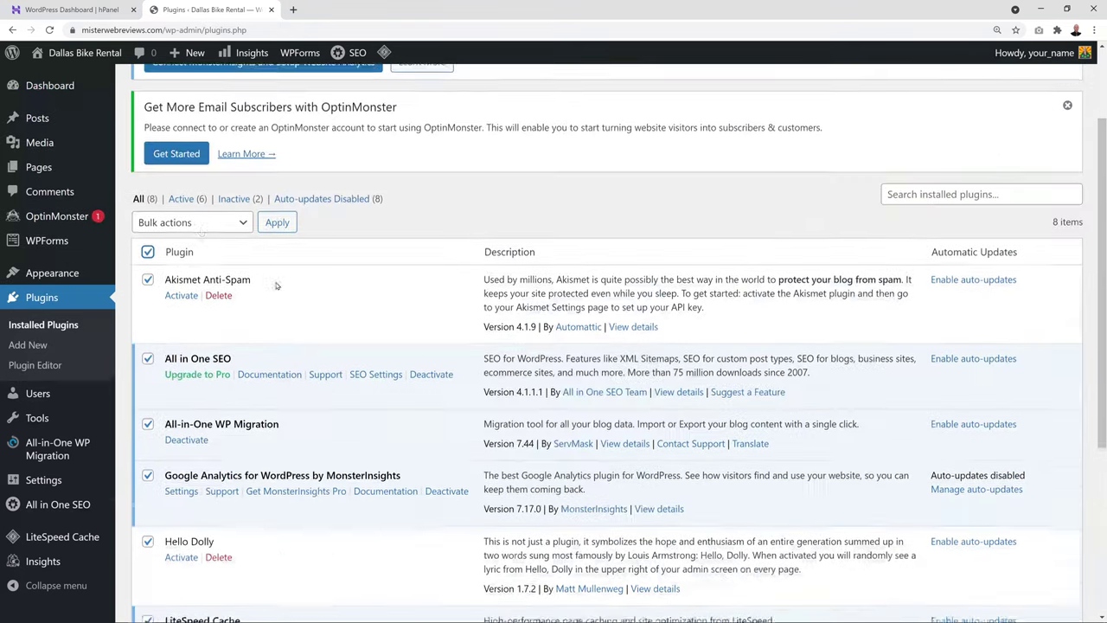
pyautogui.click(200, 226)
pyautogui.click(201, 271)
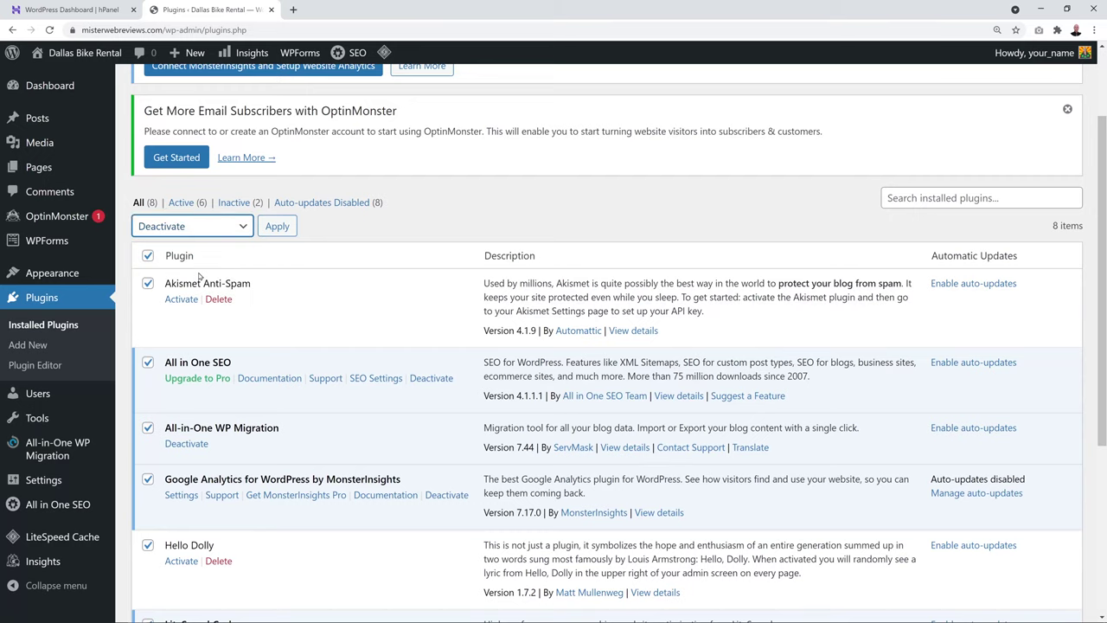
pyautogui.click(269, 228)
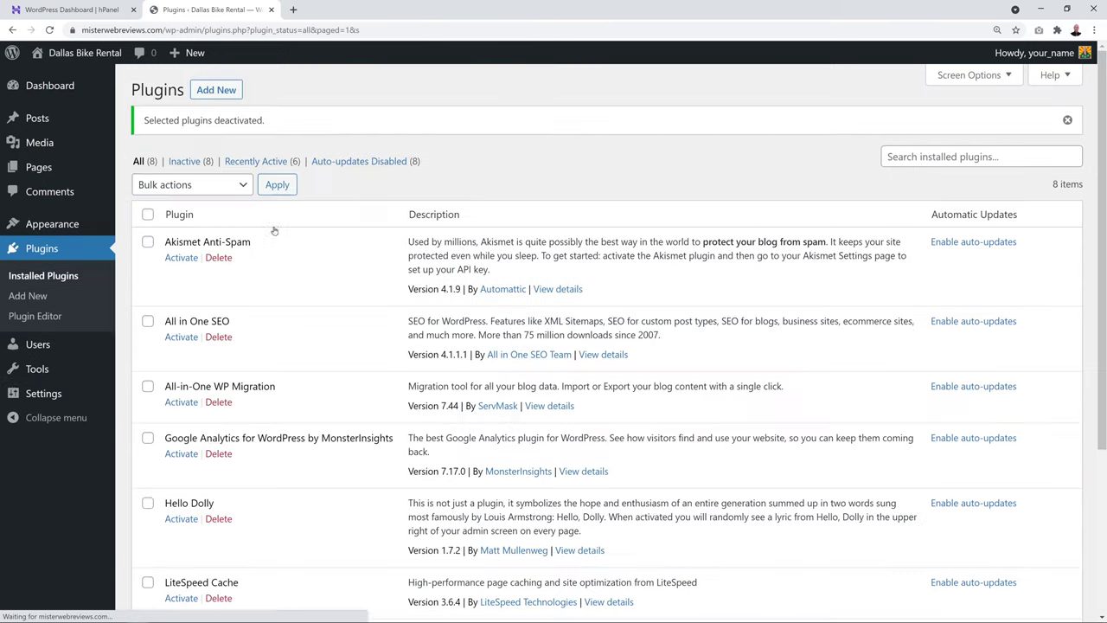
# Bulk-delete all plugins with their data and reload the Plugins page
pyautogui.click(148, 215)
pyautogui.click(211, 189)
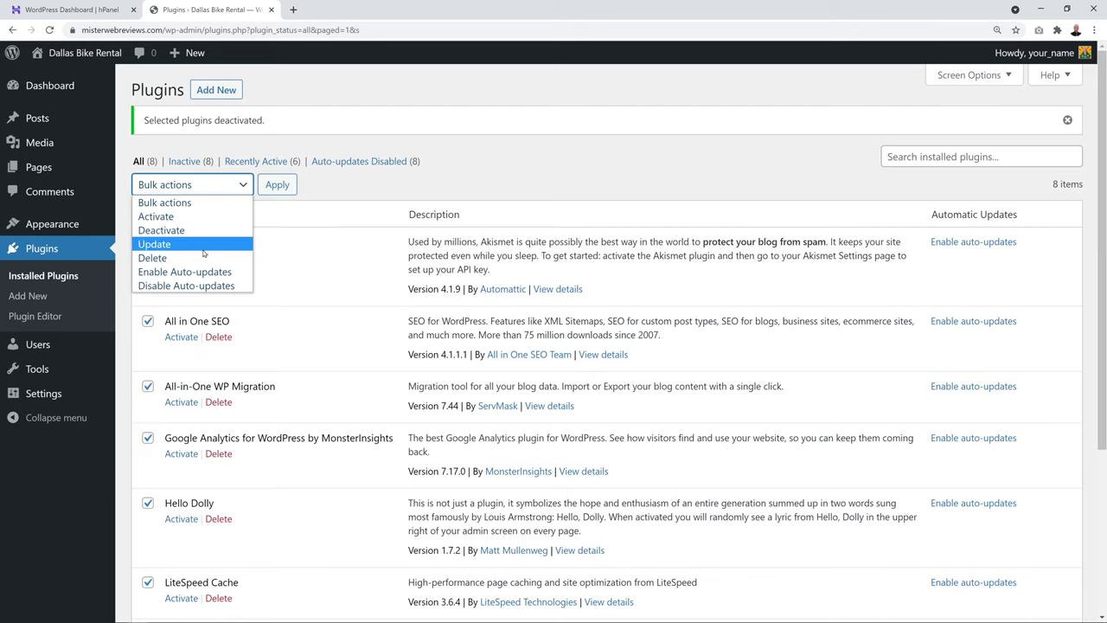
pyautogui.click(203, 257)
pyautogui.click(277, 184)
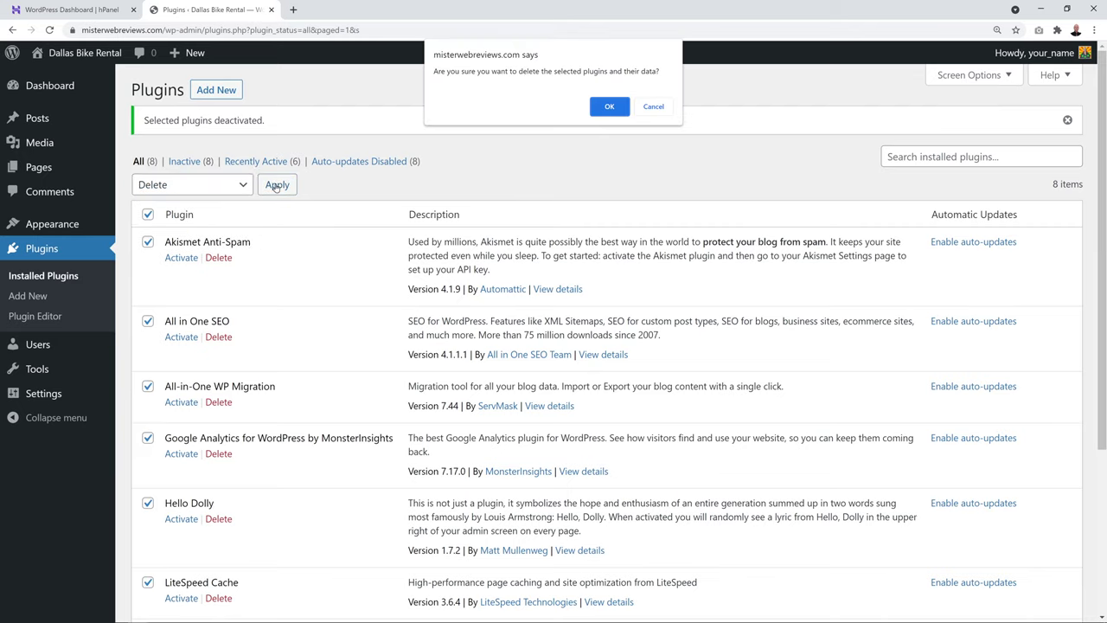
pyautogui.click(607, 109)
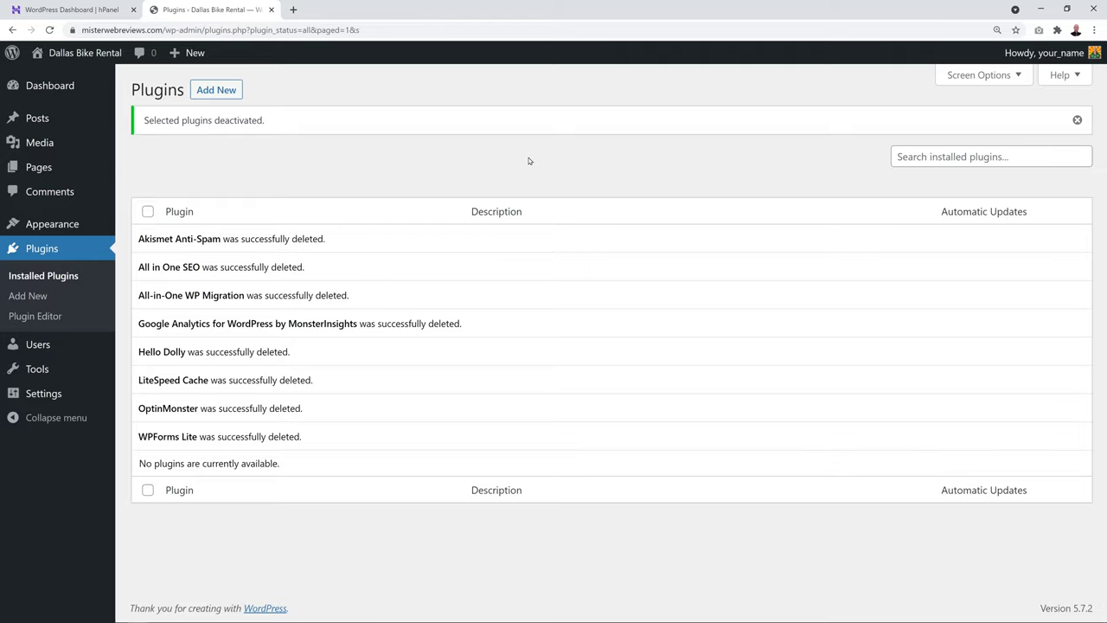
pyautogui.press('F5')
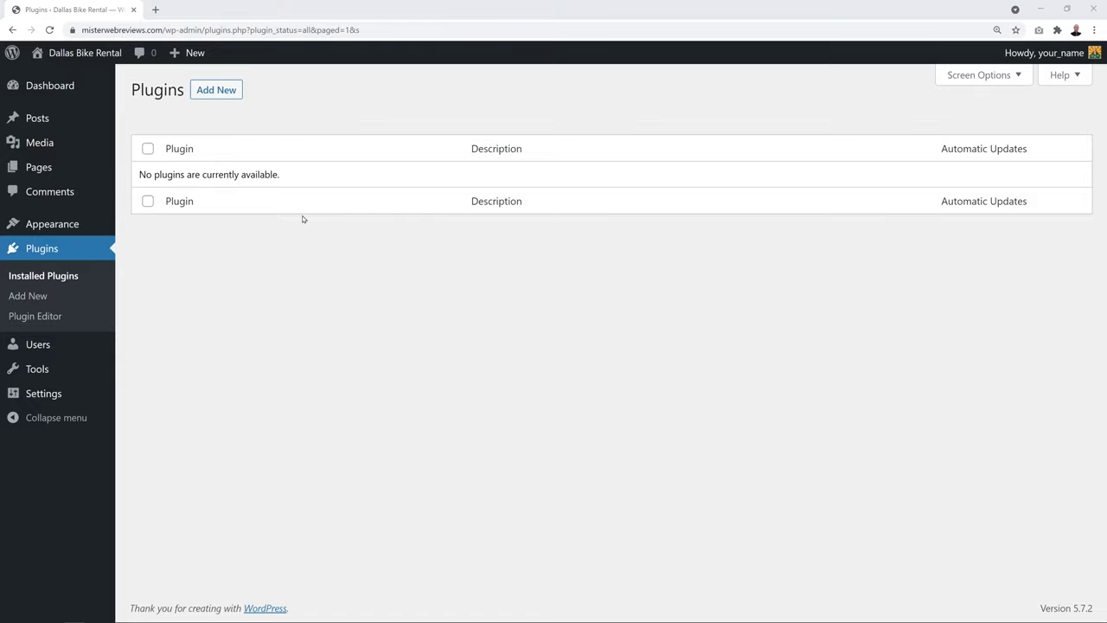
# Open the live site from Visit Site in a new tab
pyautogui.moveTo(70, 53)
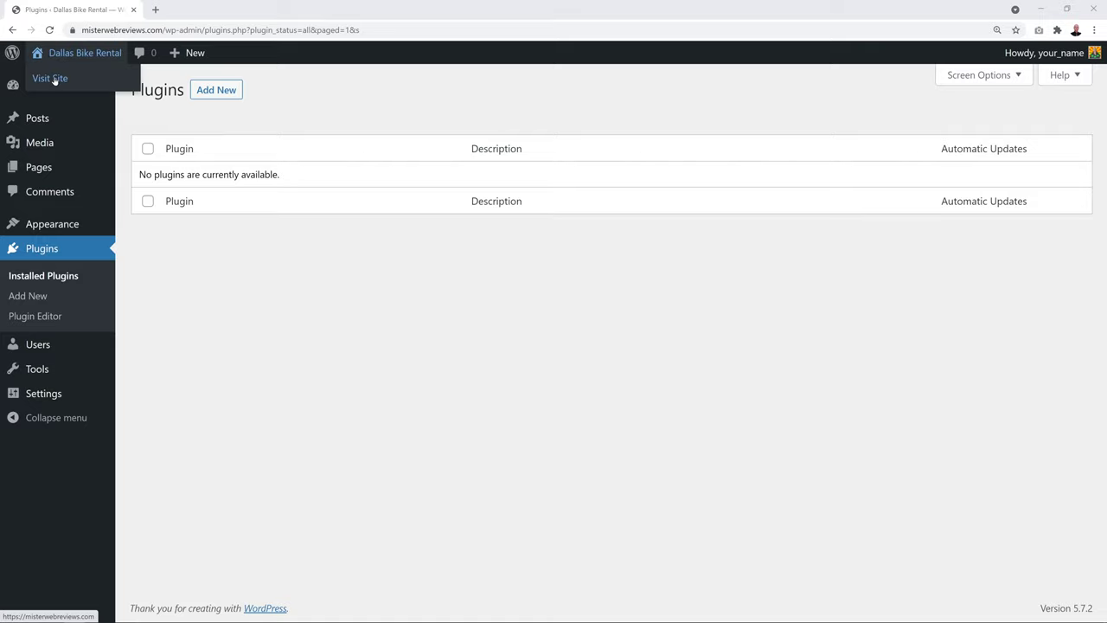
pyautogui.rightClick(54, 81)
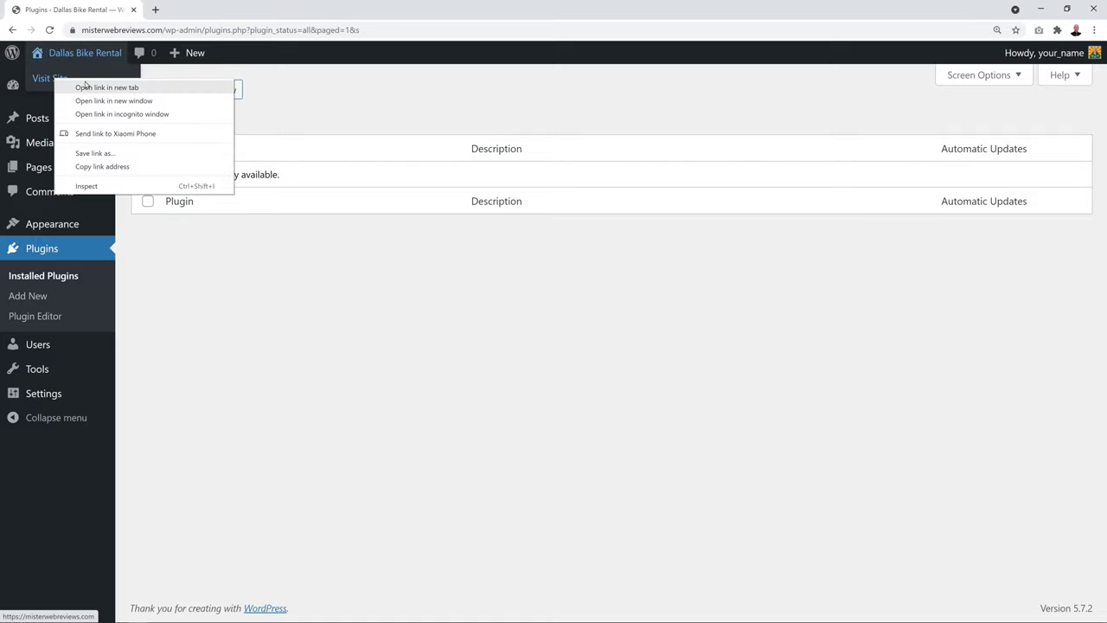
pyautogui.click(87, 85)
# View the Dallas Bike Rental front page in its browser tab
pyautogui.click(198, 12)
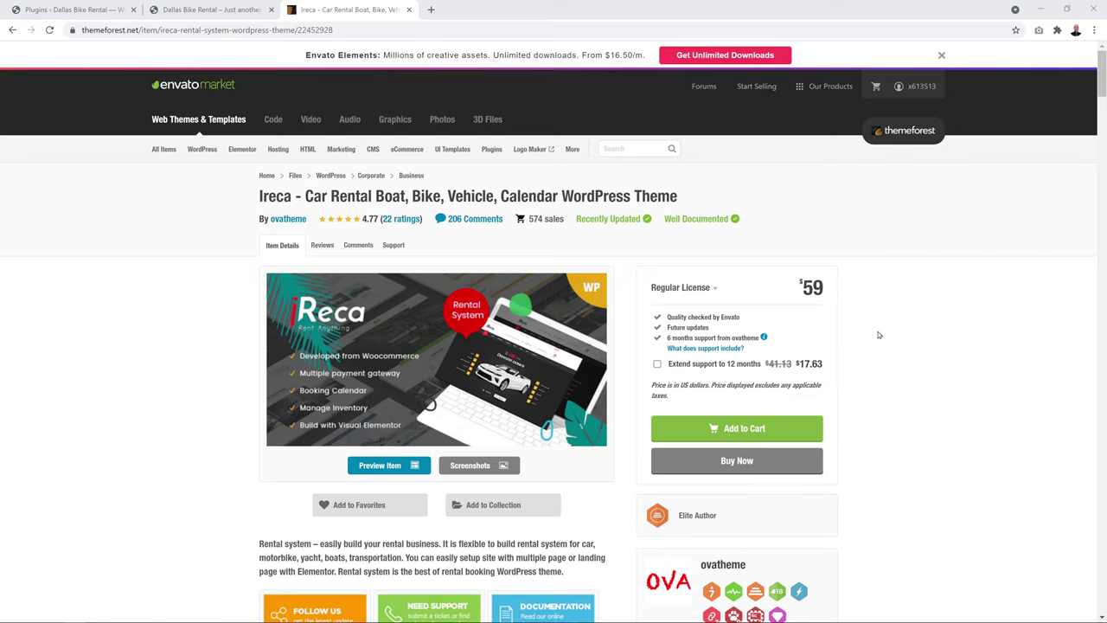
# Open 'Get Unlimited Downloads' in a new tab to view the Envato Elements pricing page
pyautogui.rightClick(717, 58)
pyautogui.click(762, 66)
pyautogui.click(531, 12)
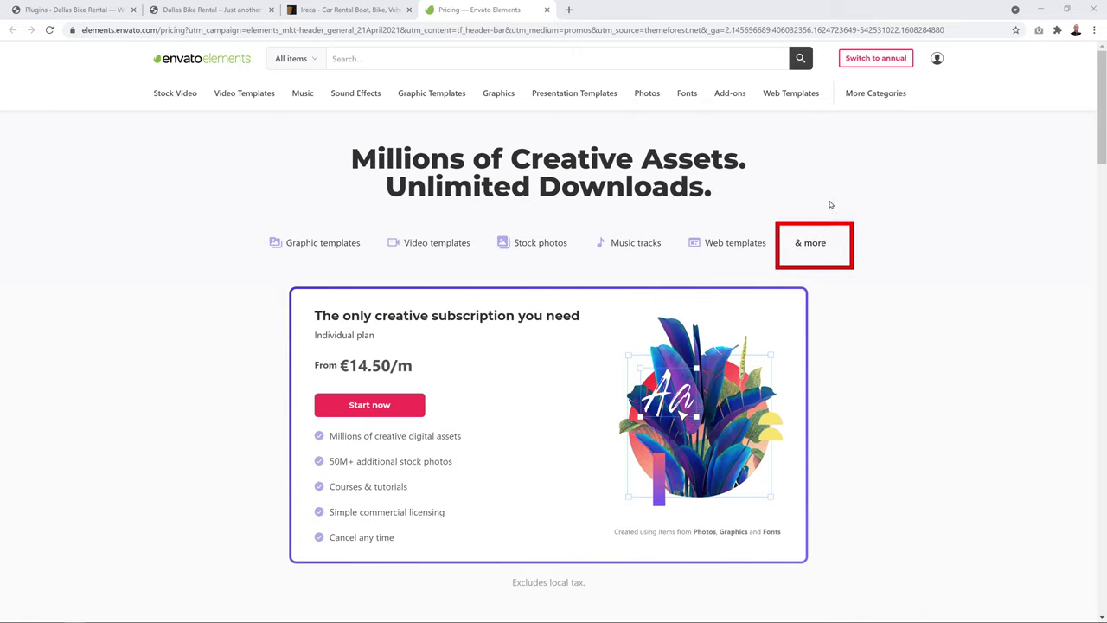
# Browse the Envato Elements web templates catalogue, then go back to the Pricing page
pyautogui.click(781, 101)
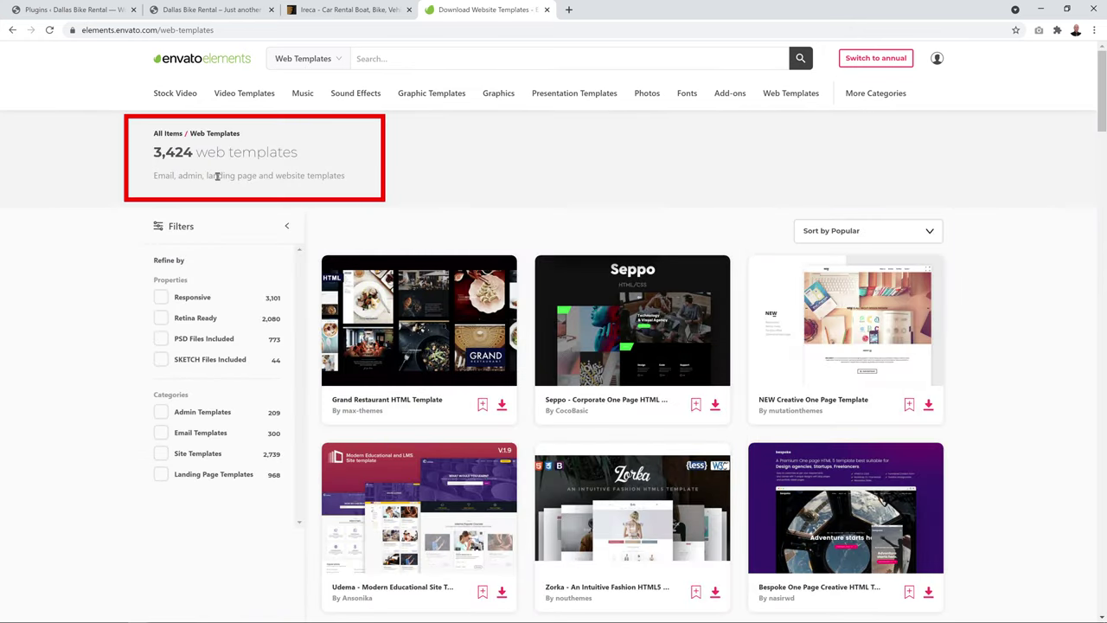
pyautogui.scroll(-7, 1021, 252)
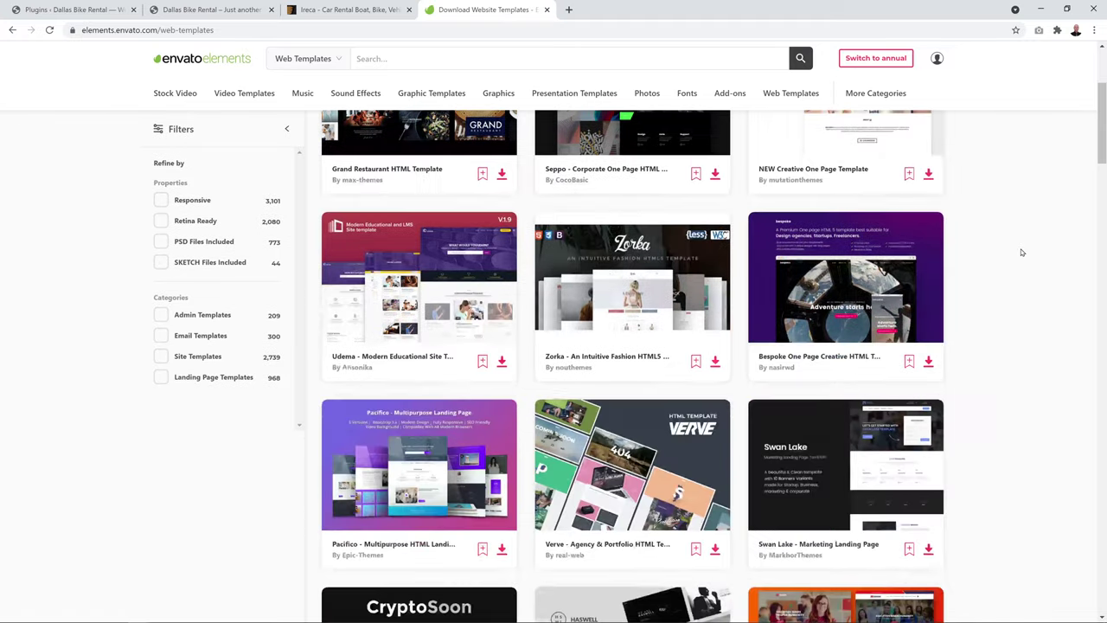
pyautogui.scroll(-9, 1020, 251)
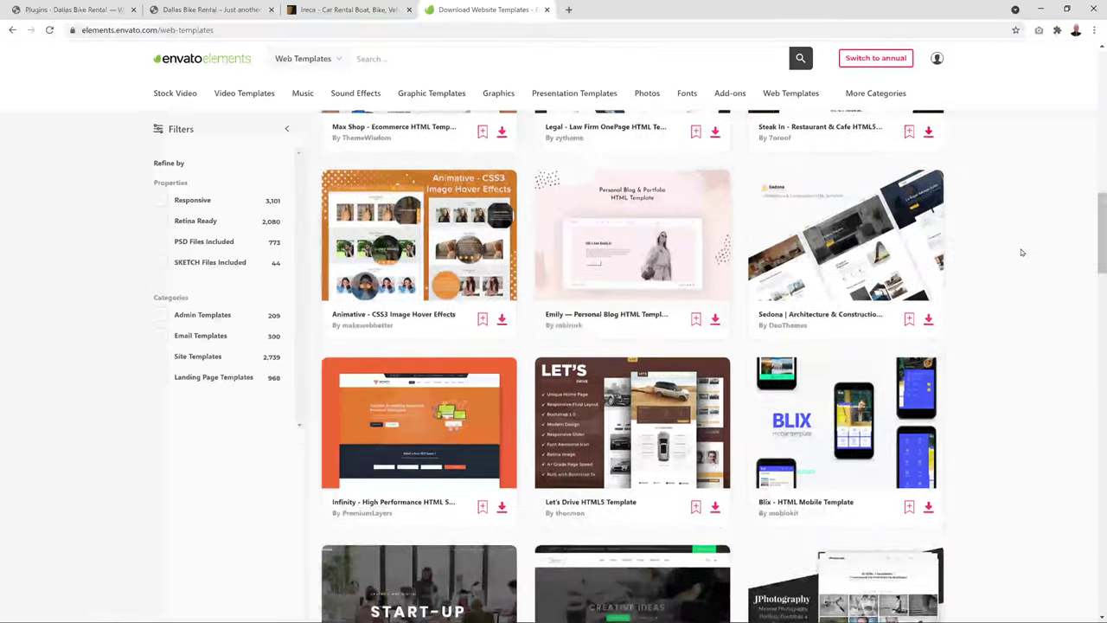
pyautogui.scroll(-2, 1022, 252)
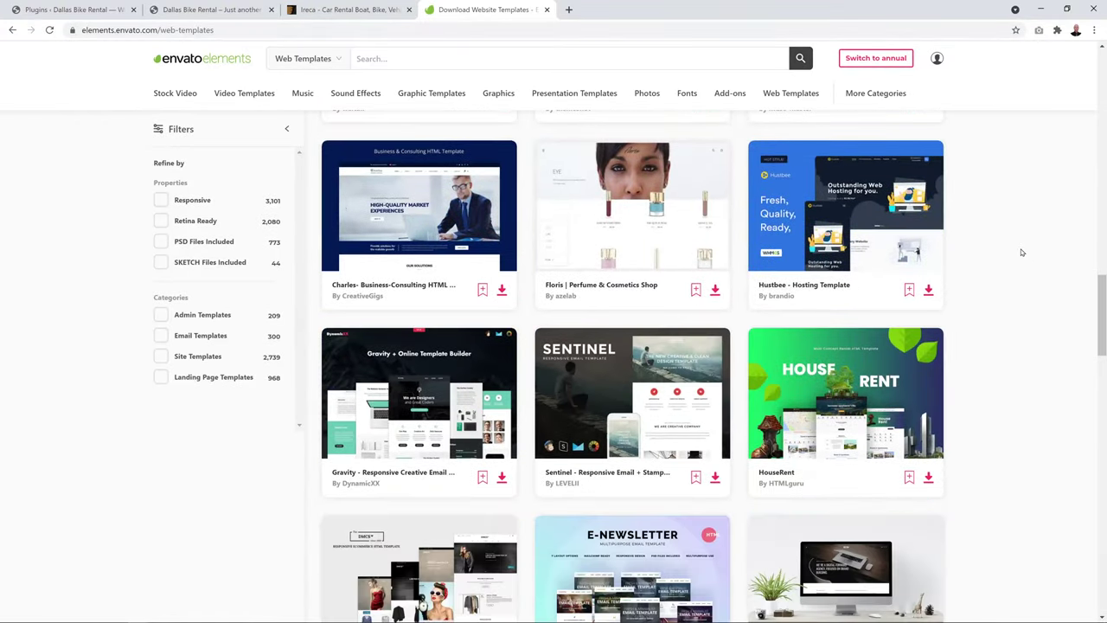
pyautogui.scroll(10, 1021, 252)
pyautogui.click(12, 29)
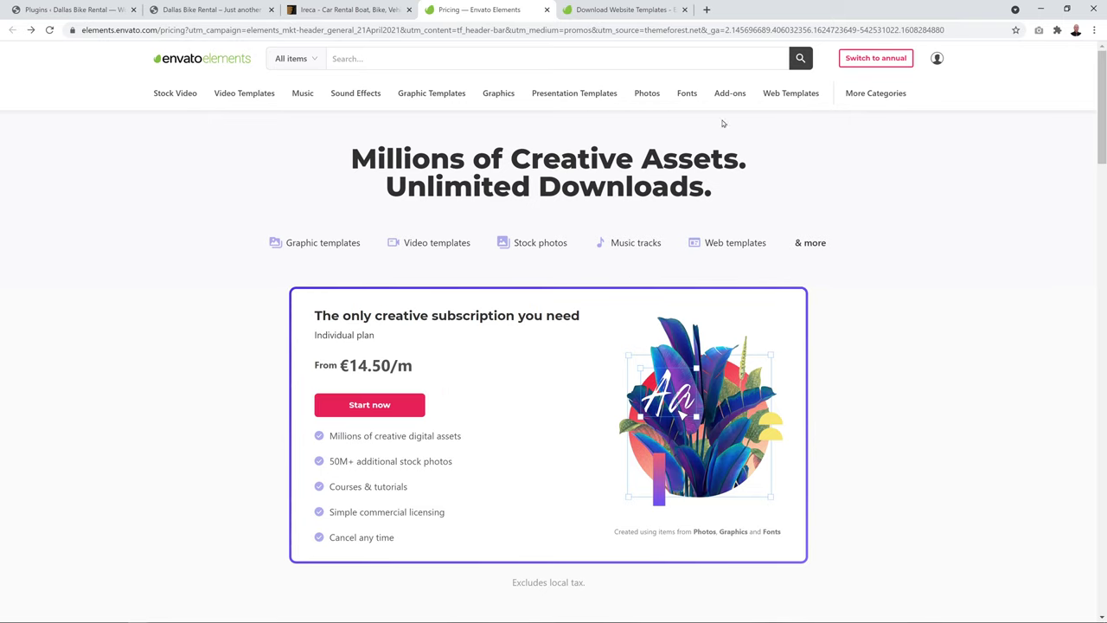
# Open the Corporate MultiPurpose HTML Template for Business page from the Web Templates listing
pyautogui.click(626, 10)
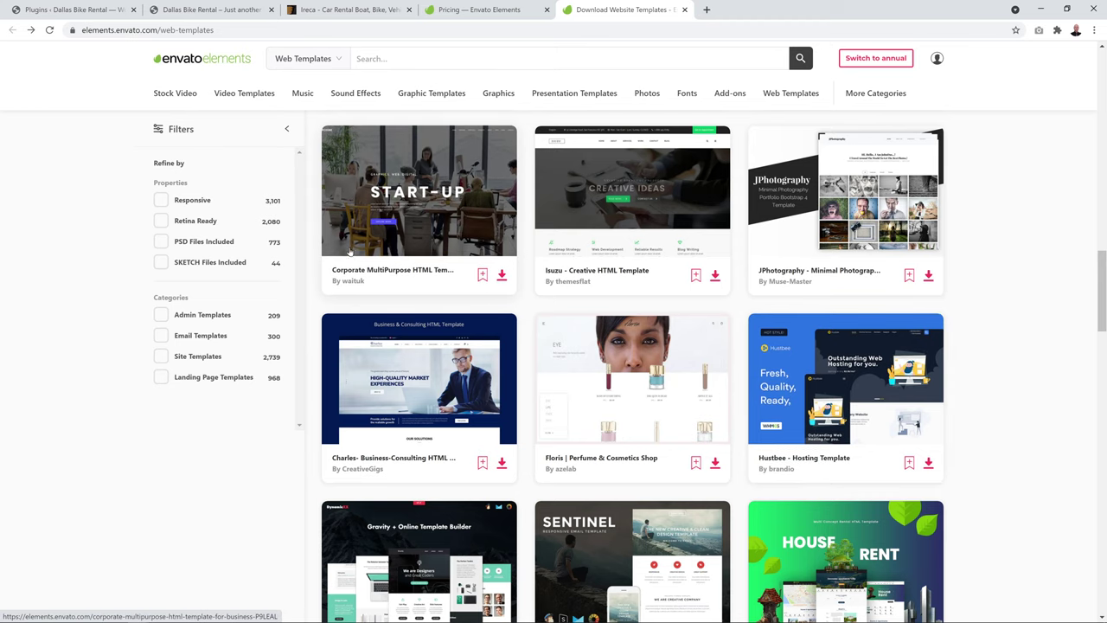
pyautogui.click(434, 216)
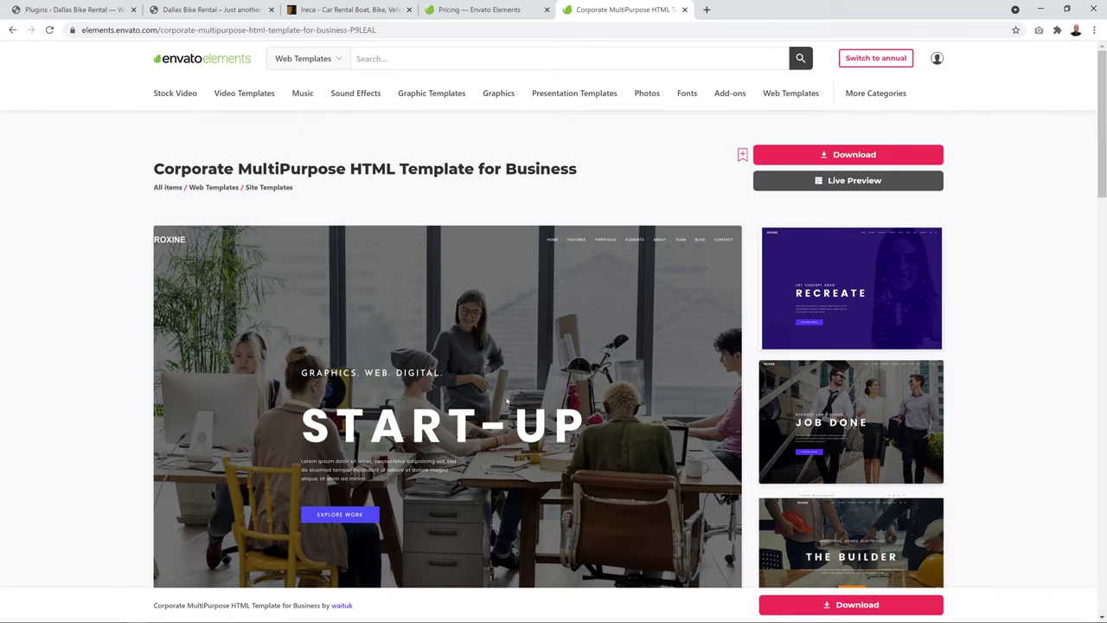
pyautogui.scroll(-3, 442, 443)
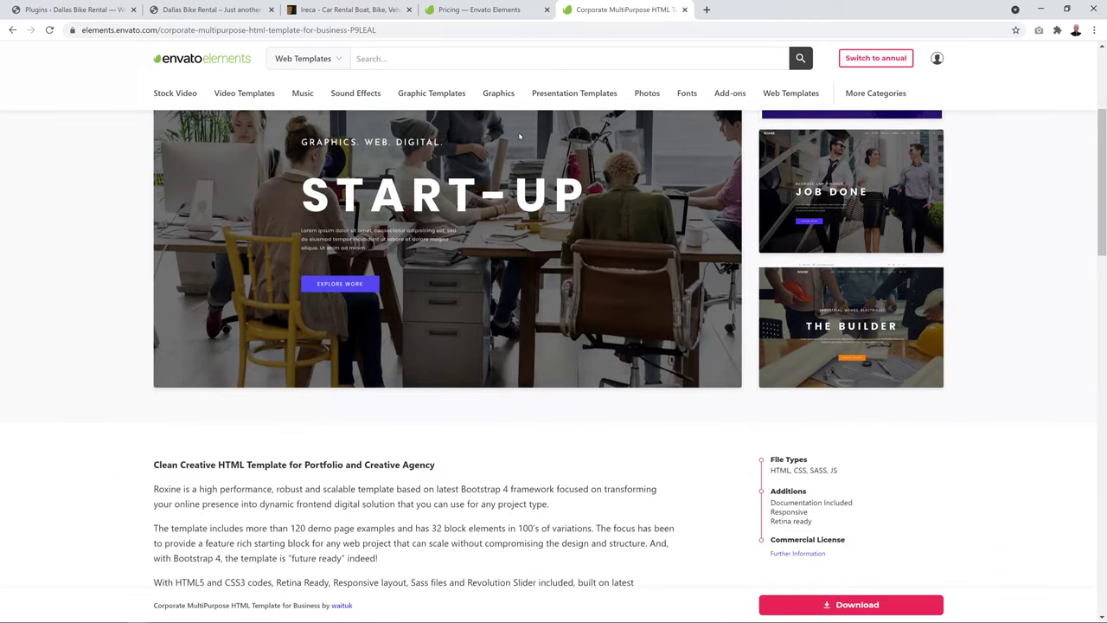
pyautogui.scroll(2, 614, 287)
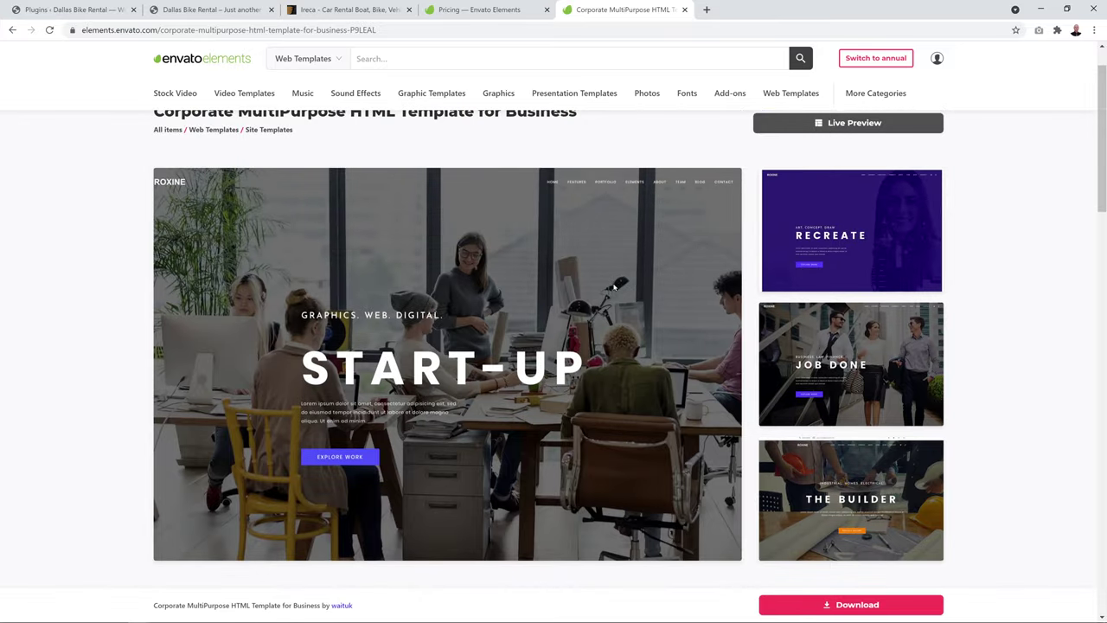
pyautogui.scroll(1, 614, 287)
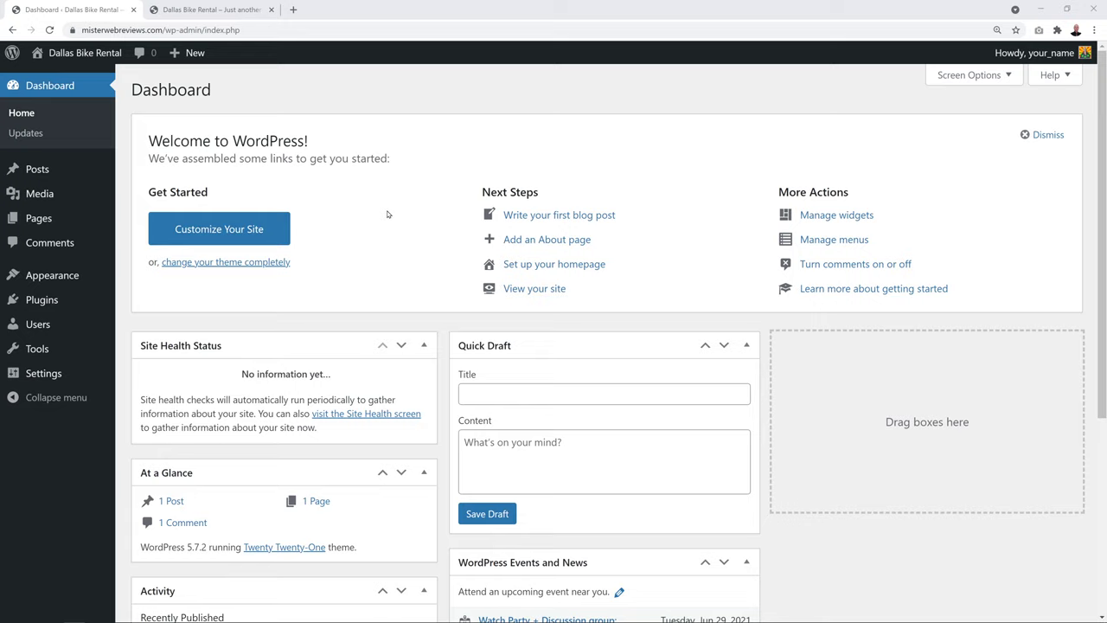
# Open the Upload Theme panel under Appearance > Themes > Add New
pyautogui.moveTo(50, 277)
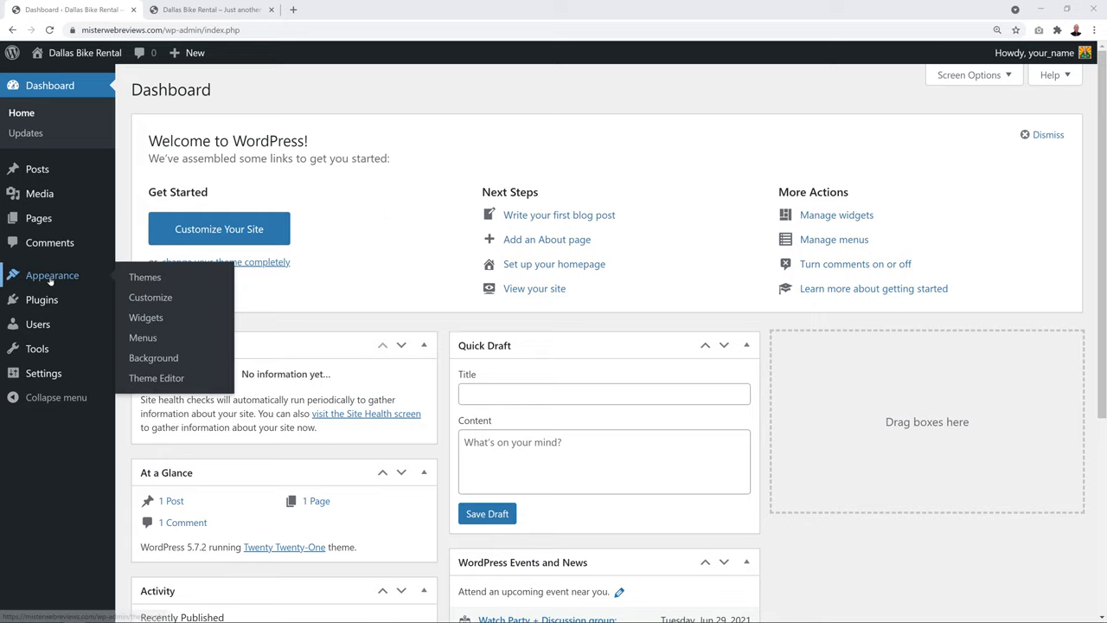
pyautogui.click(155, 277)
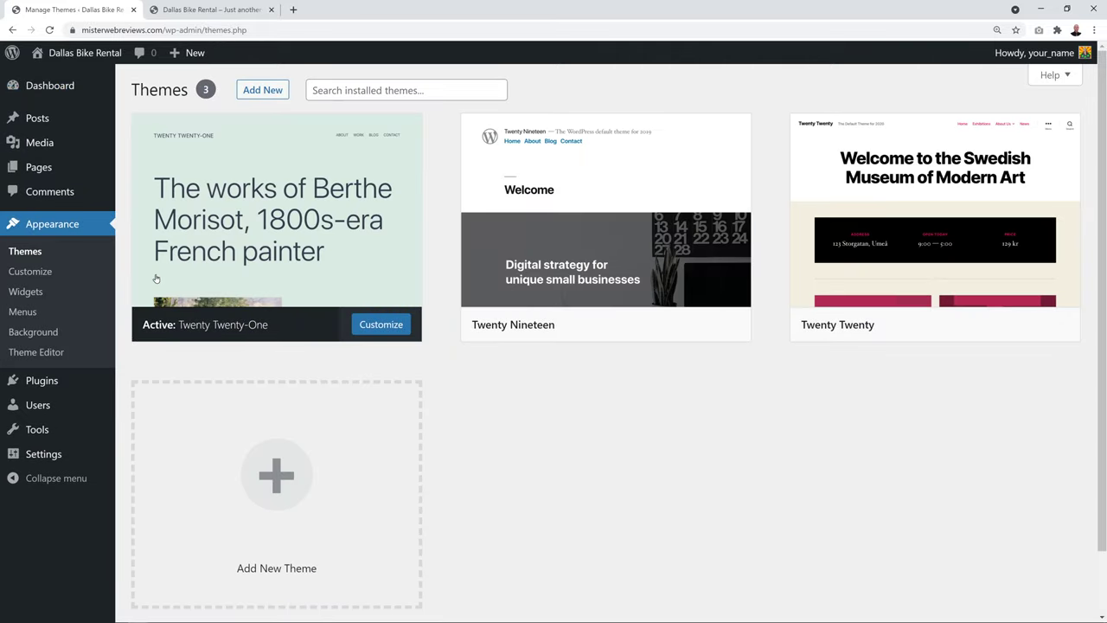
pyautogui.click(270, 91)
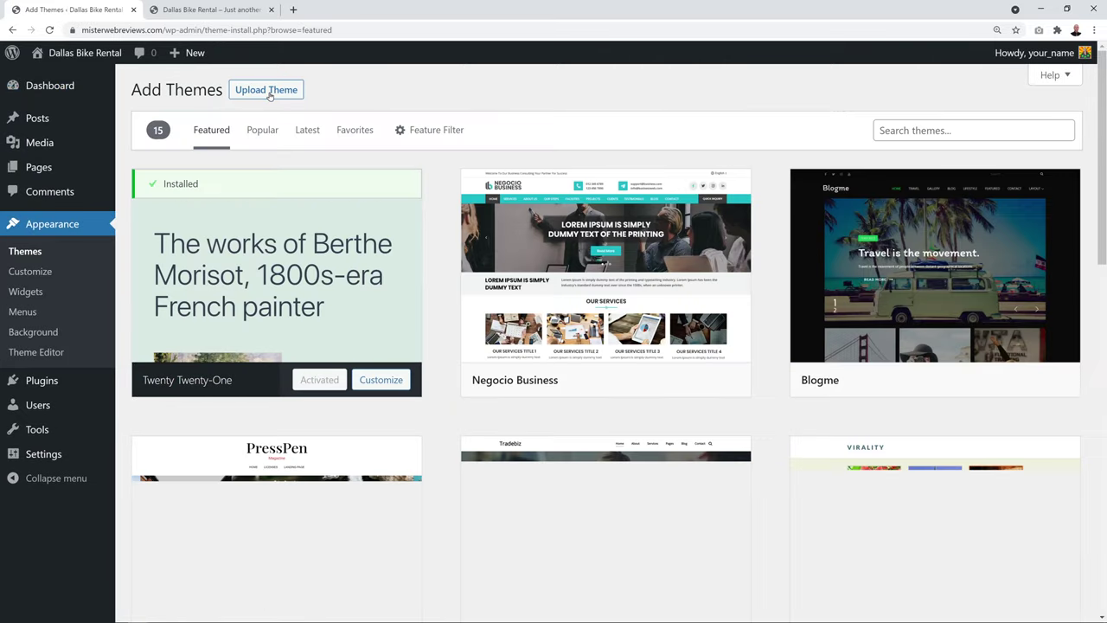
pyautogui.click(267, 90)
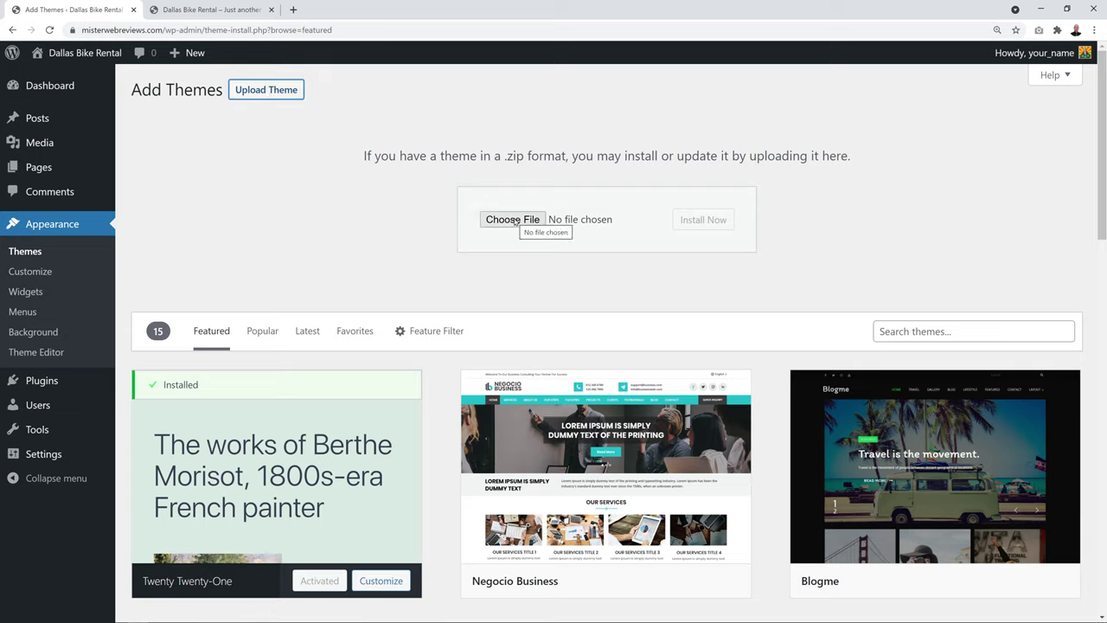
# Upload and install ireca.zip, then activate the Ireca theme
pyautogui.click(517, 221)
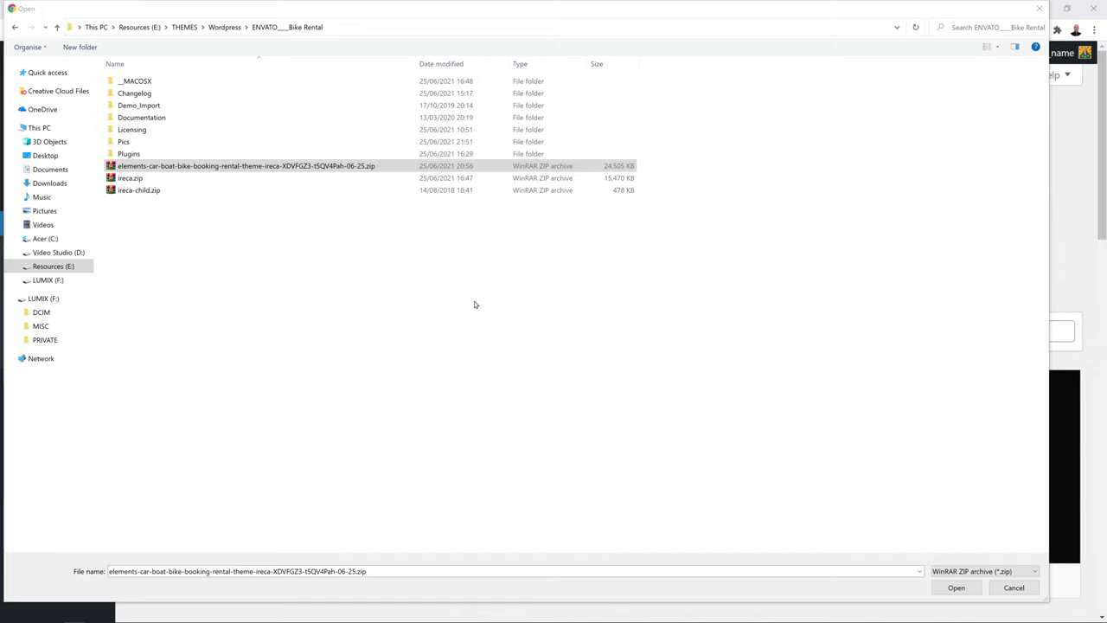
pyautogui.click(168, 167)
pyautogui.click(137, 179)
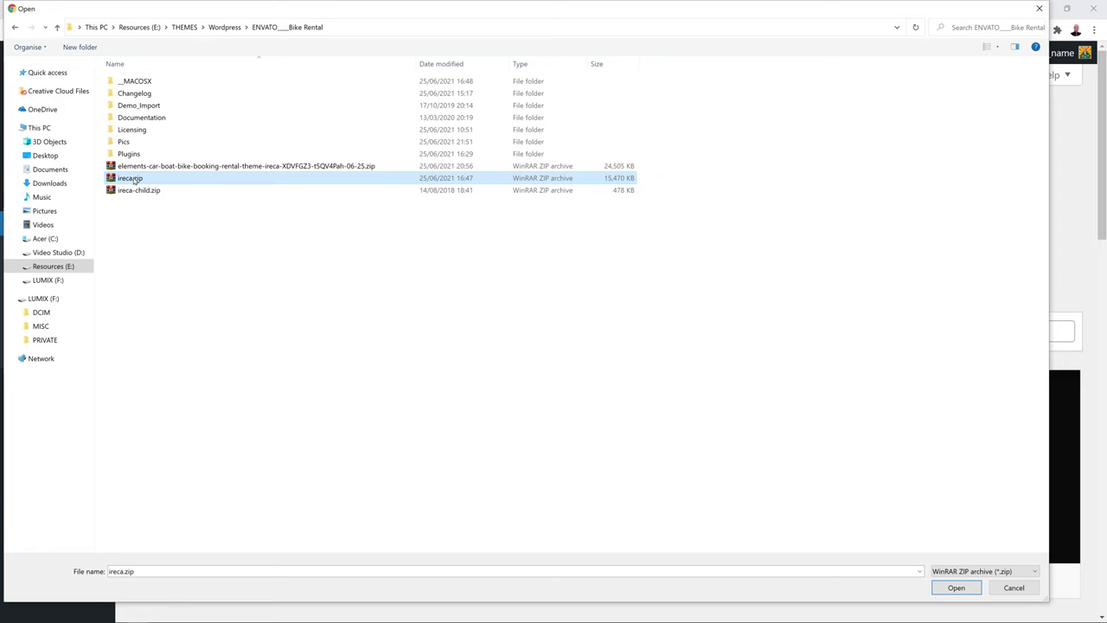
pyautogui.click(956, 588)
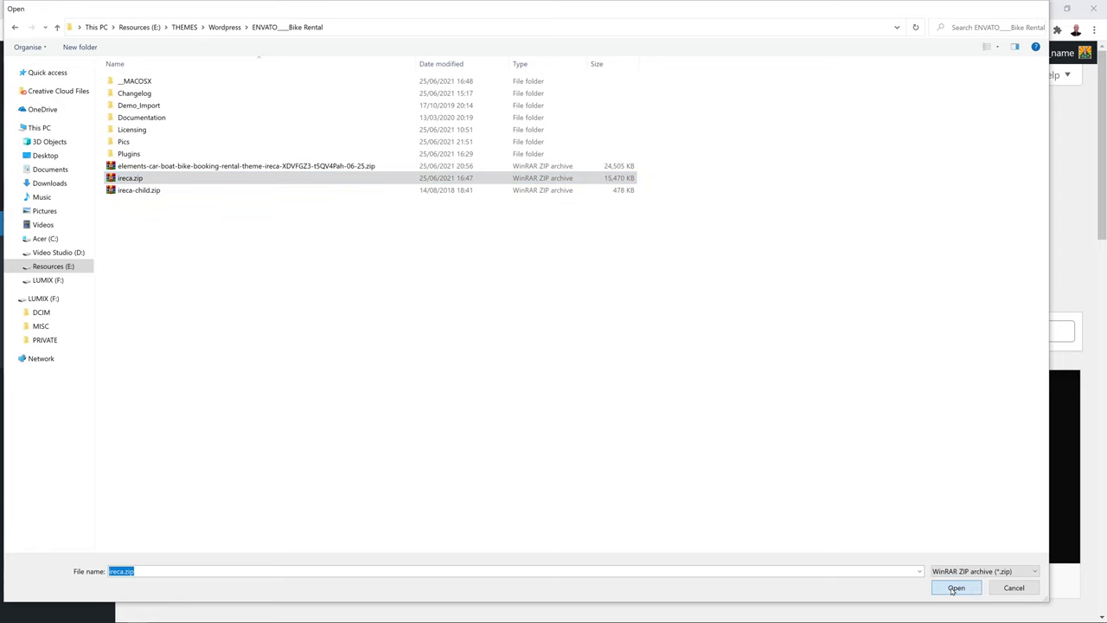
pyautogui.click(725, 222)
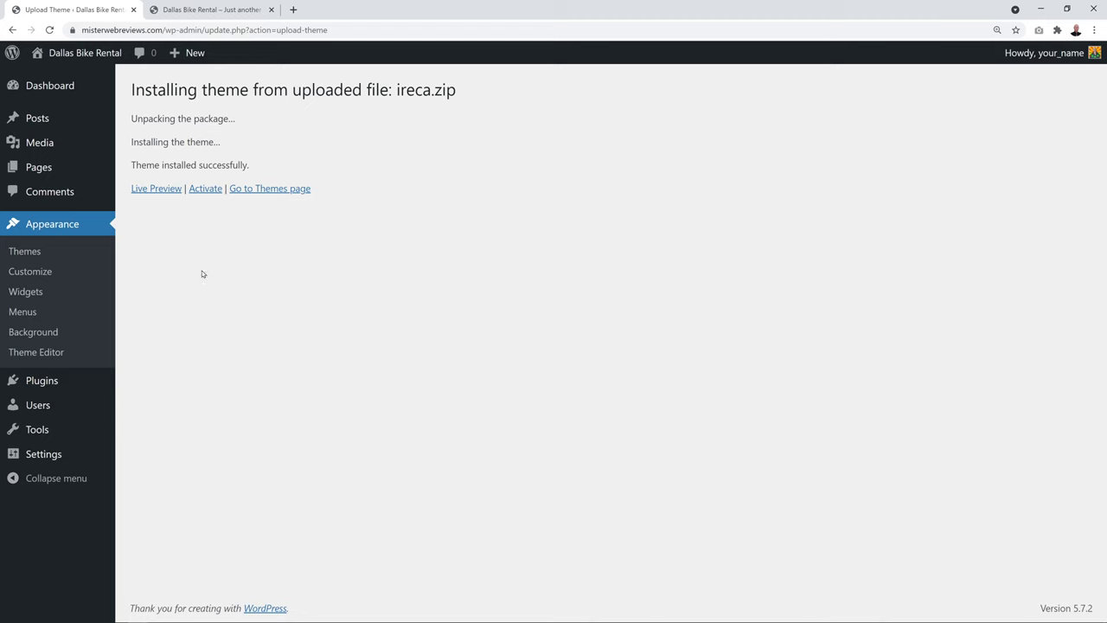
pyautogui.click(209, 190)
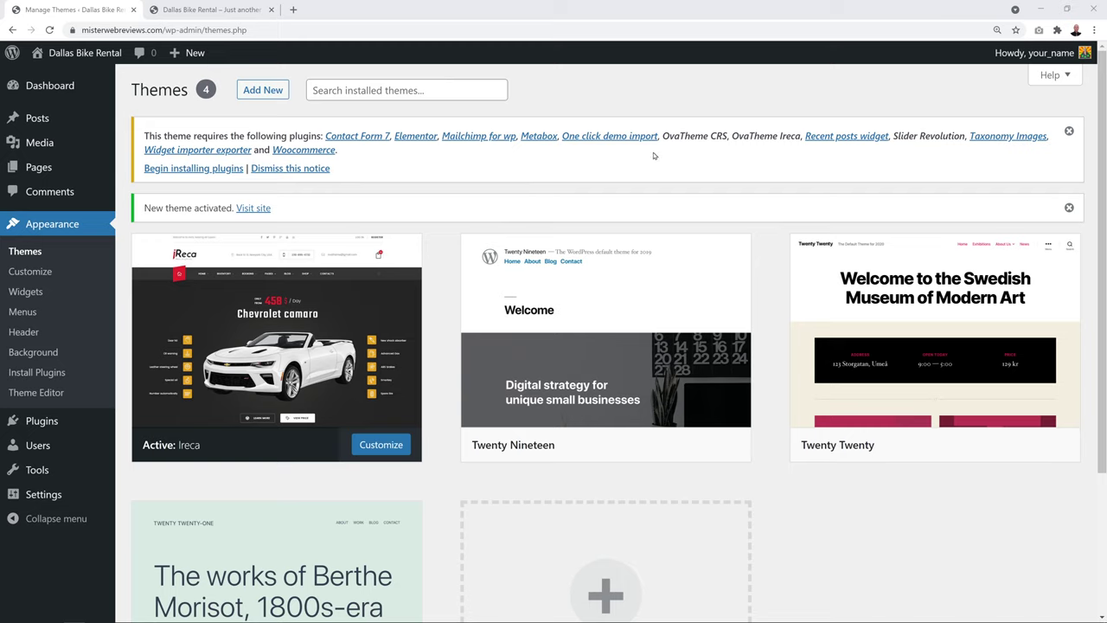
# Bulk-install all twelve plugins required by the Ireca theme
pyautogui.click(177, 169)
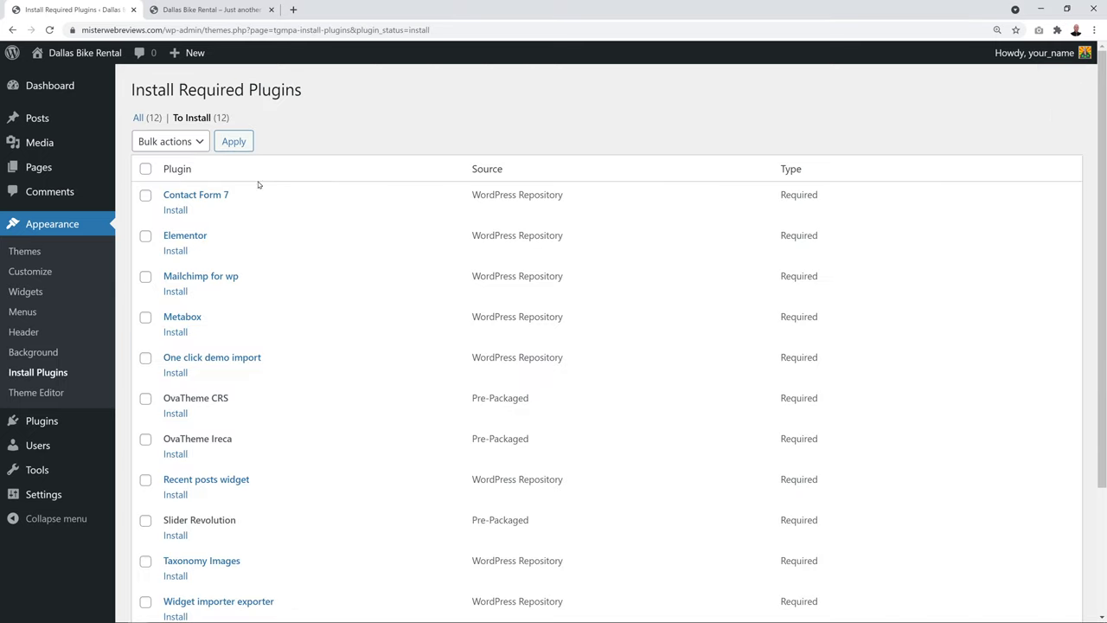
pyautogui.scroll(-3, 341, 329)
pyautogui.scroll(3, 337, 338)
pyautogui.click(146, 171)
pyautogui.click(187, 144)
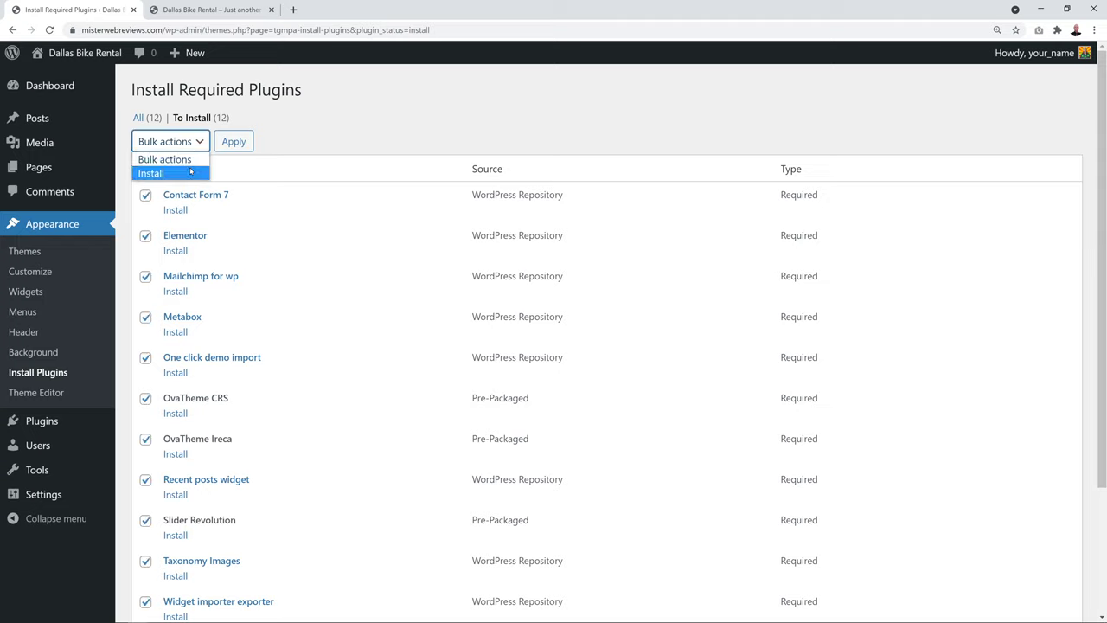
pyautogui.click(191, 172)
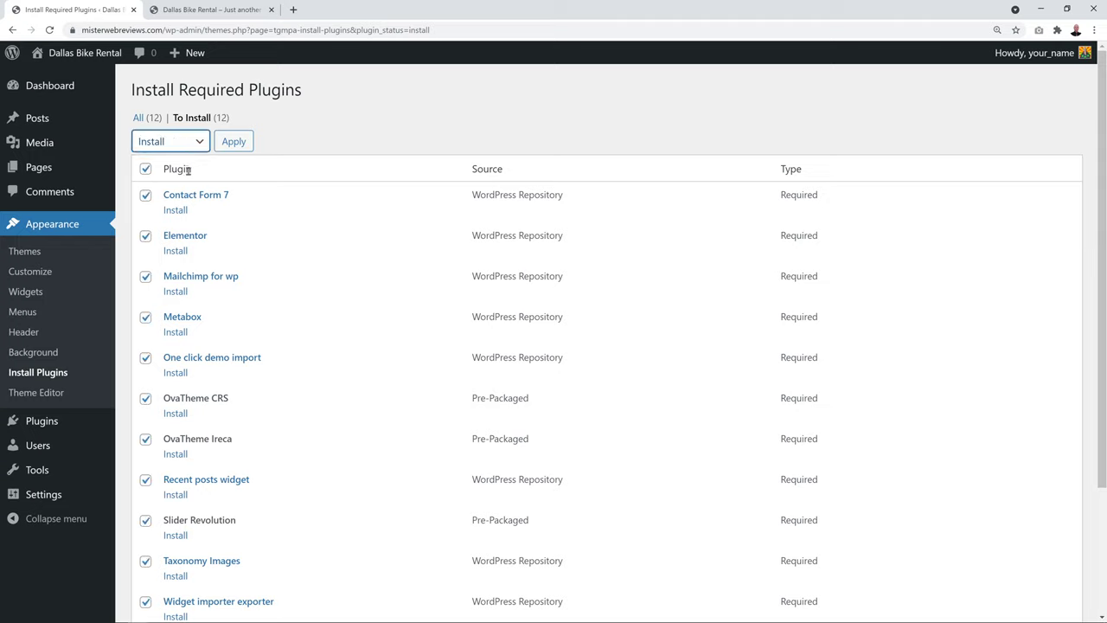
pyautogui.click(234, 142)
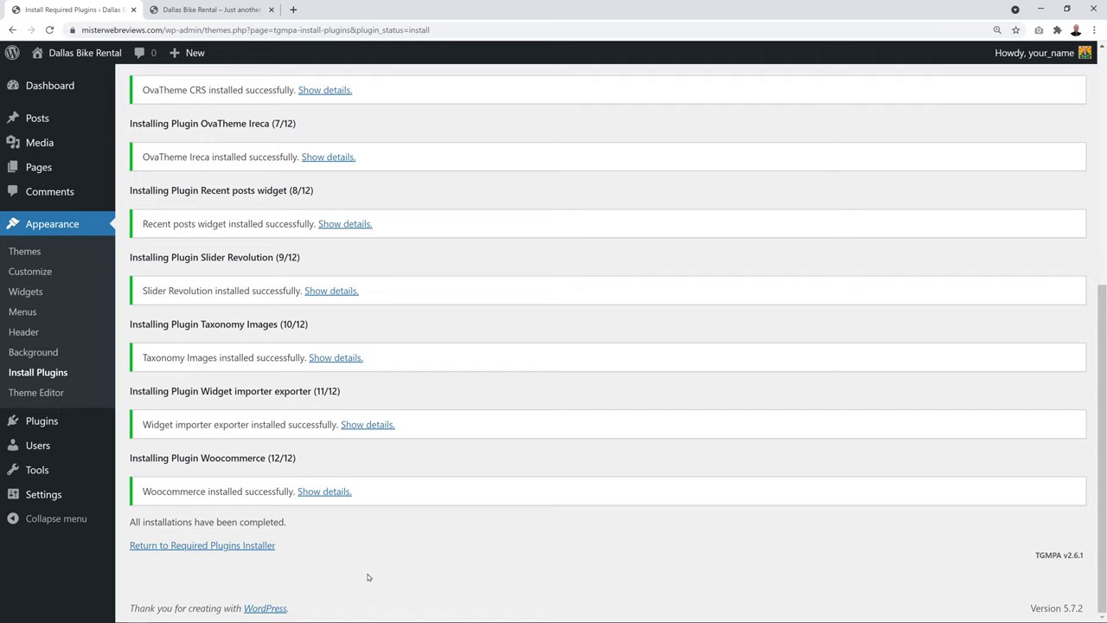
# Bulk-activate all the installed required plugins, including Elementor, Slider Revolution and WooCommerce
pyautogui.click(257, 548)
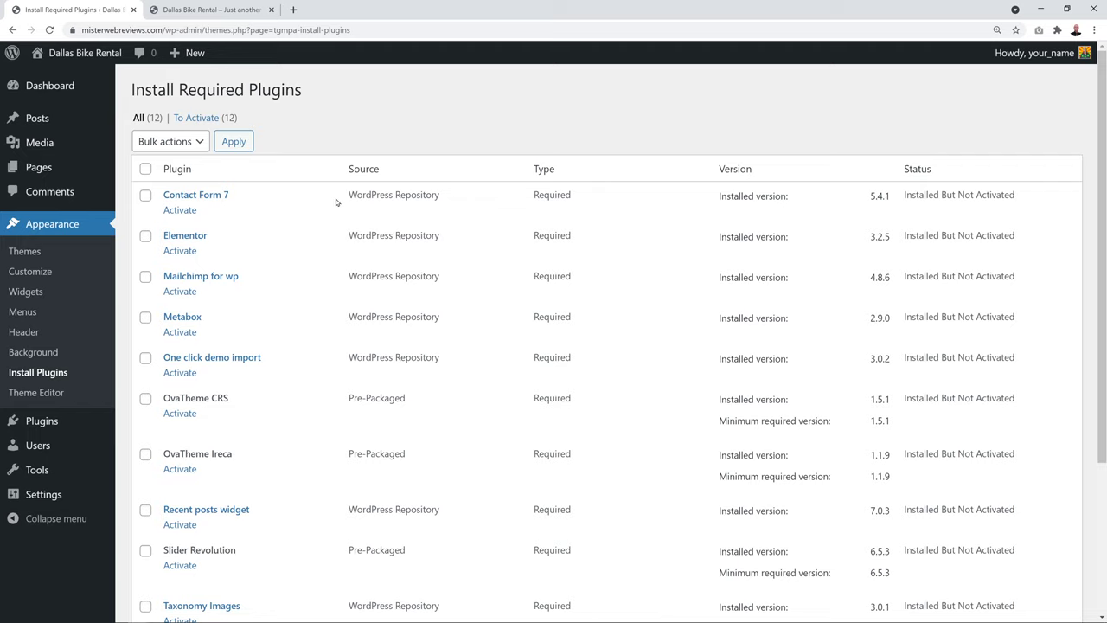
pyautogui.click(146, 170)
pyautogui.click(171, 142)
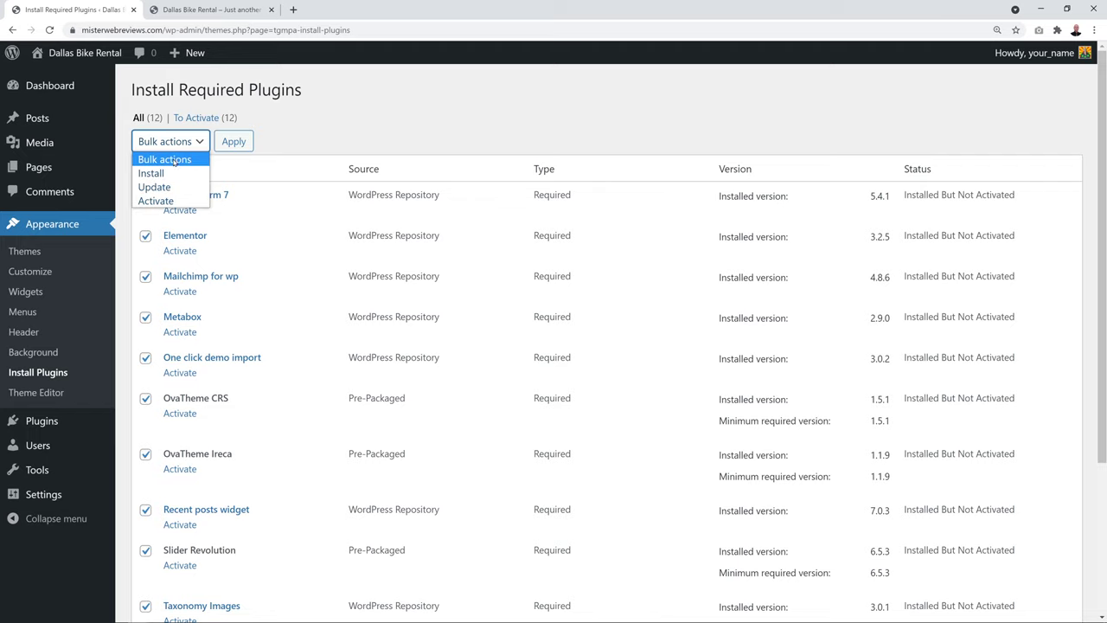
pyautogui.click(155, 200)
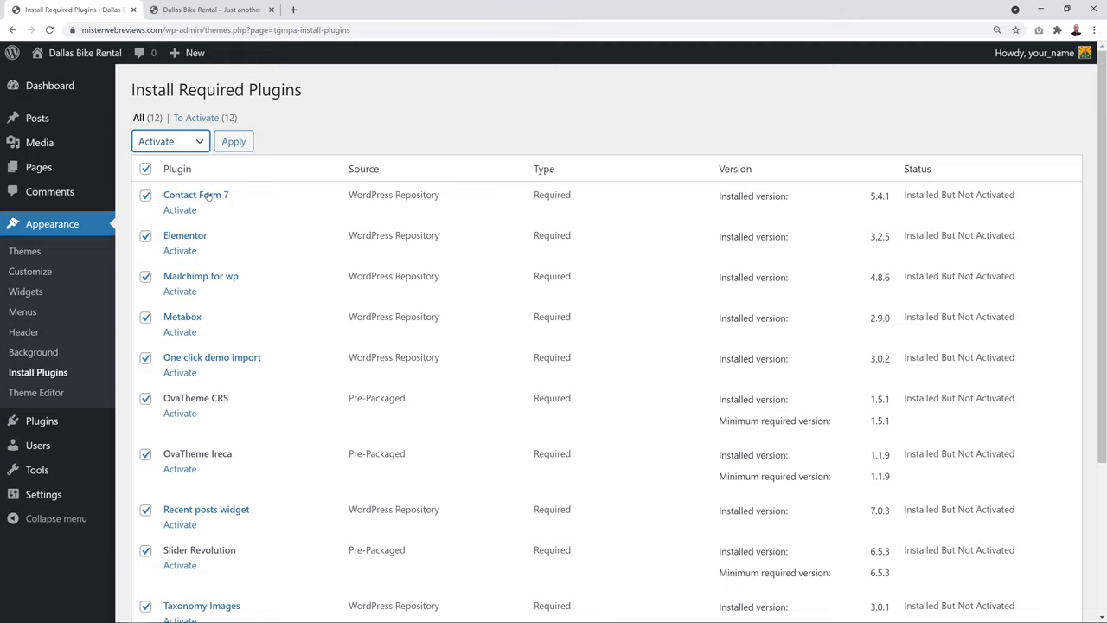
pyautogui.click(232, 144)
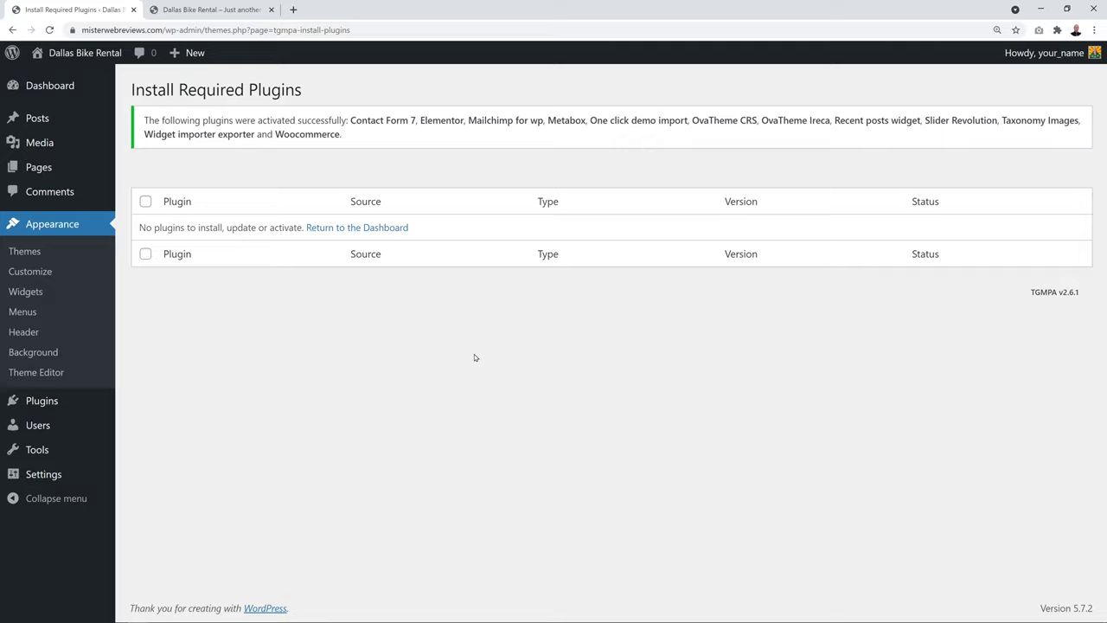
# Skip the WooCommerce wizard's store details, decline usage tracking and dismiss the welcome message
pyautogui.click(17, 251)
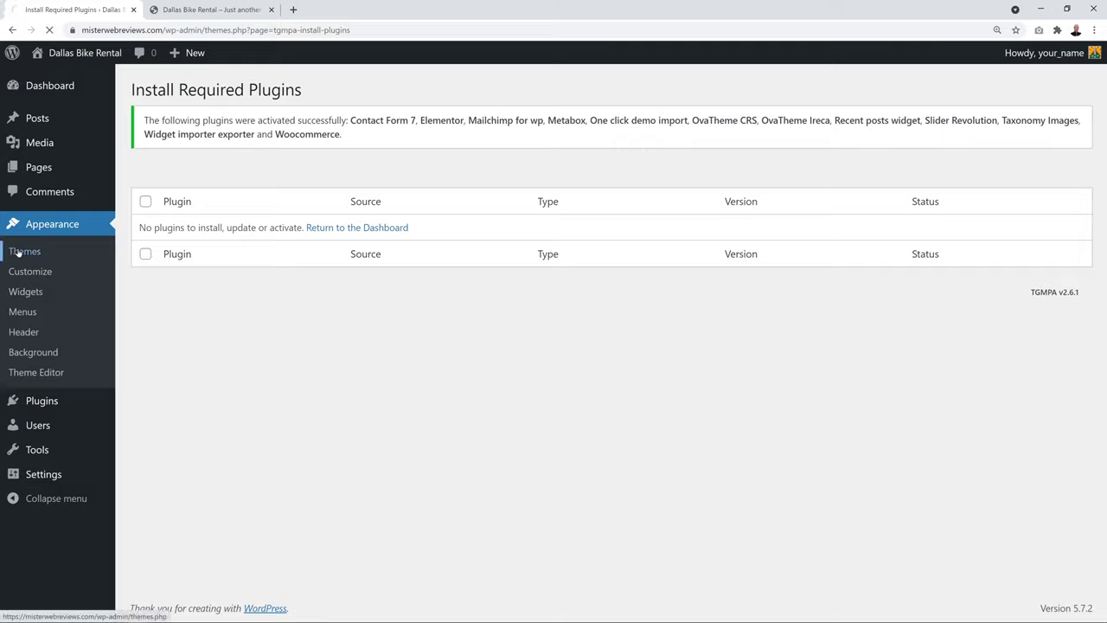
pyautogui.scroll(-1, 716, 276)
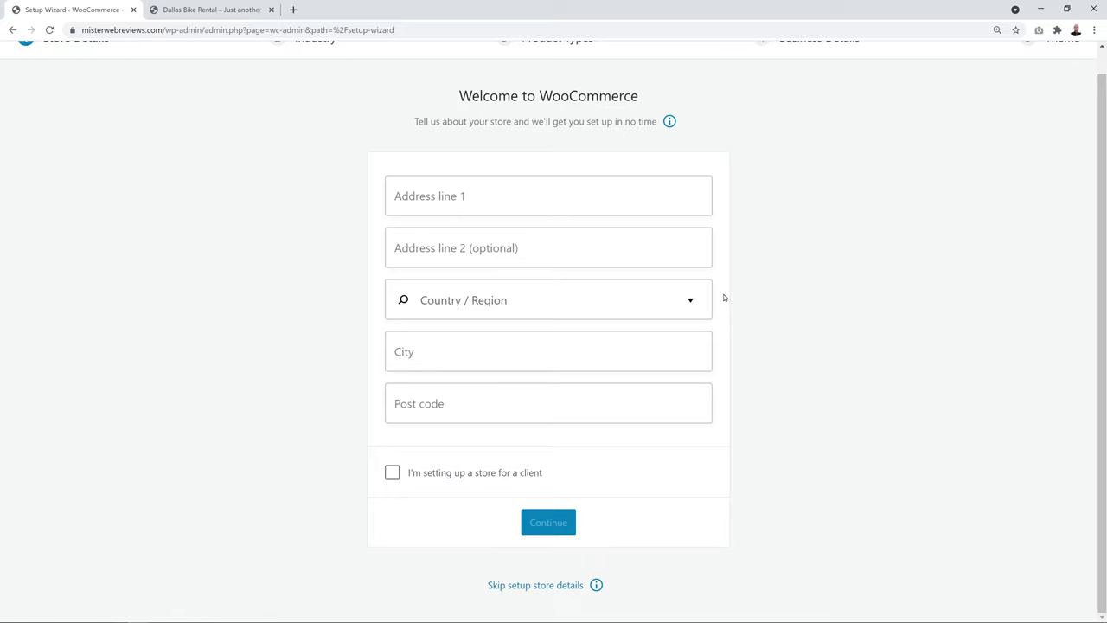
pyautogui.scroll(1, 725, 297)
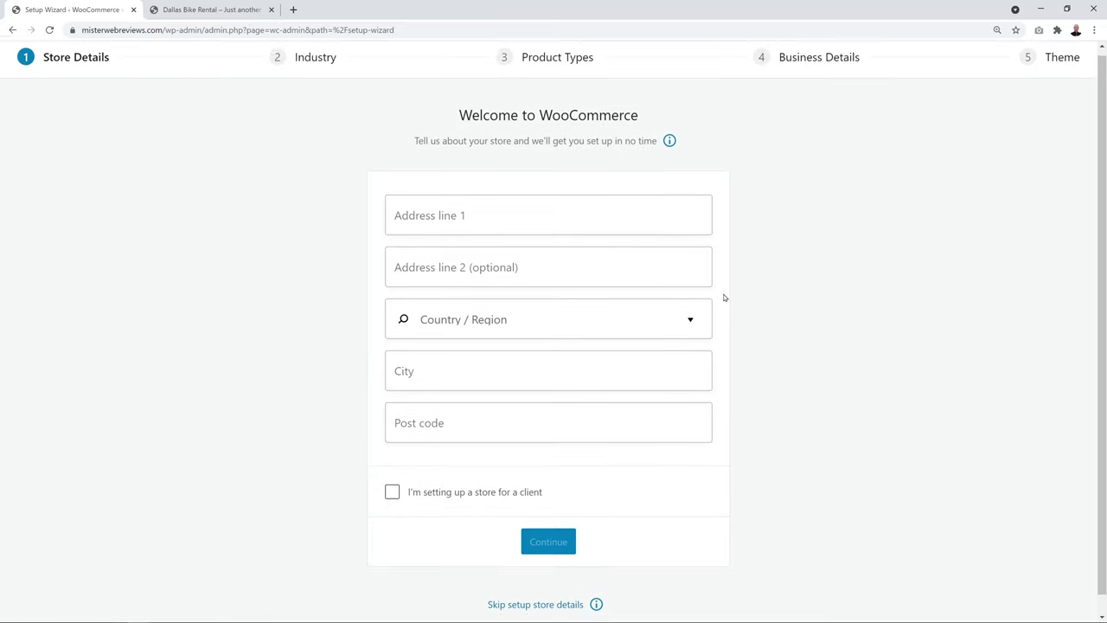
pyautogui.scroll(-1, 725, 297)
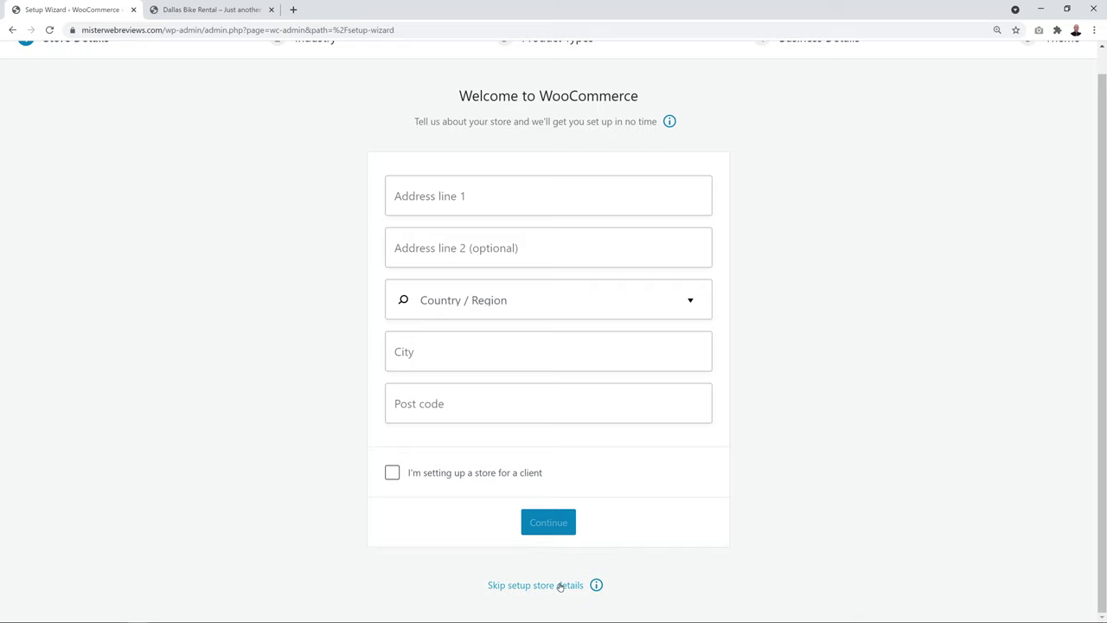
pyautogui.click(559, 585)
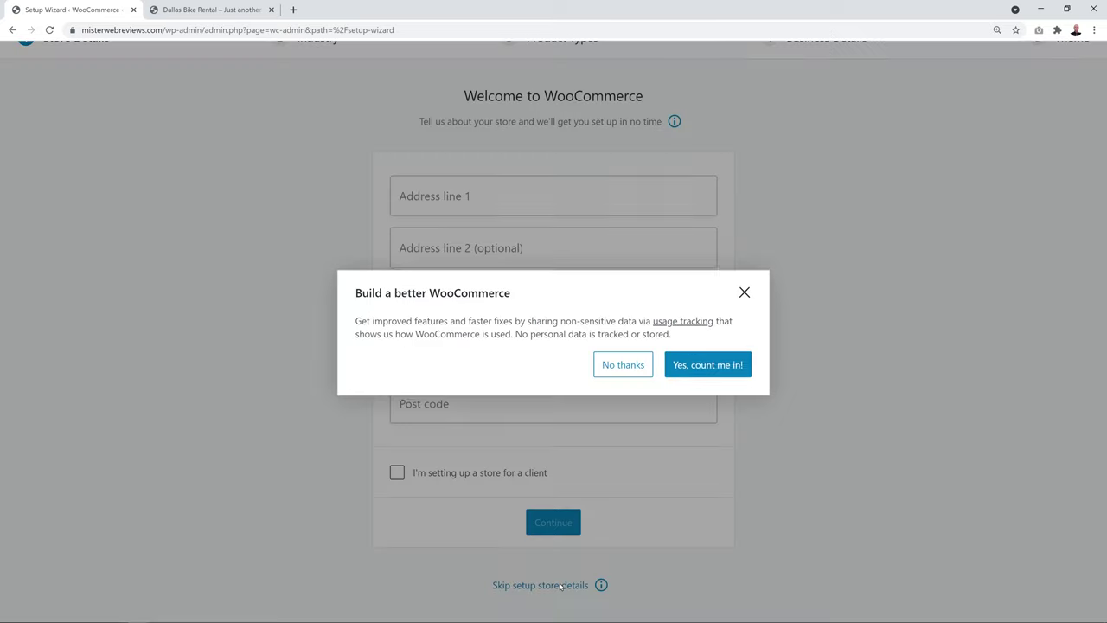
pyautogui.click(626, 364)
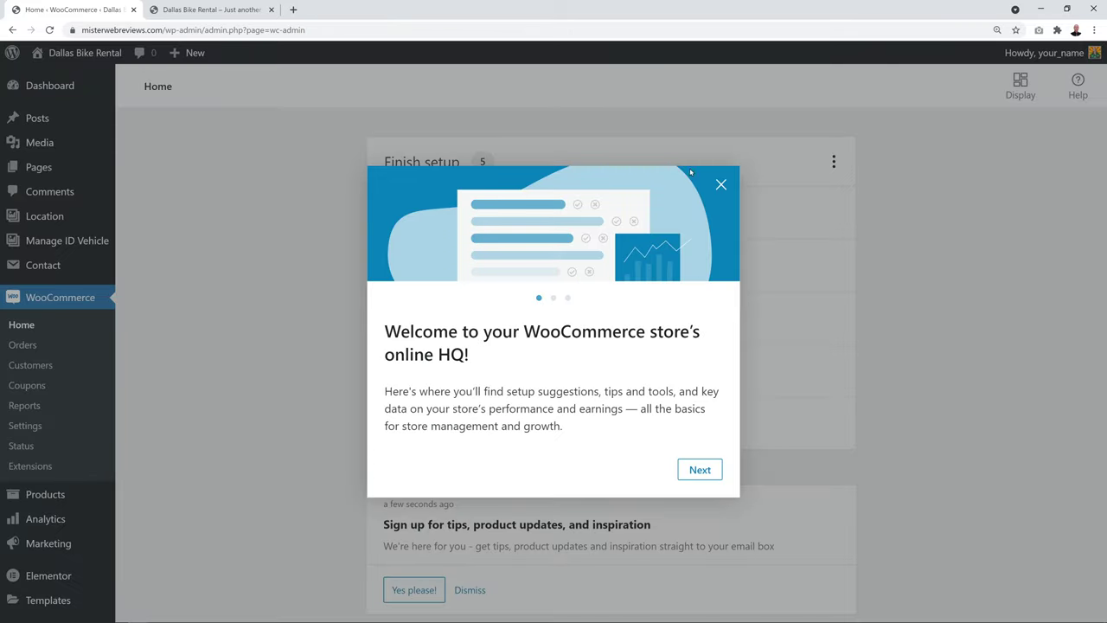
pyautogui.click(721, 184)
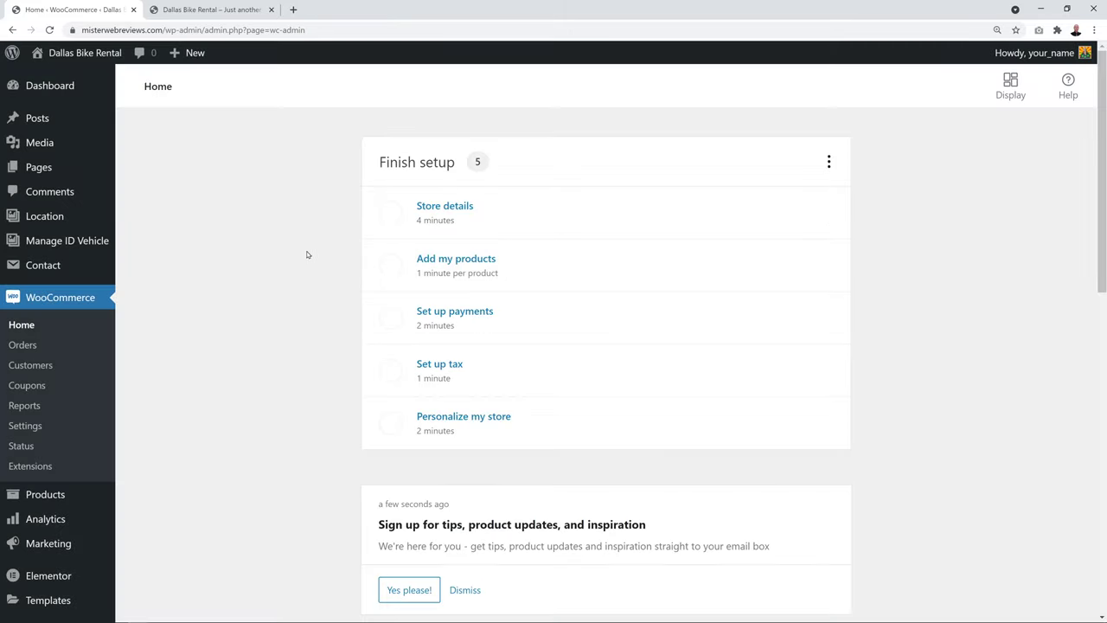
pyautogui.scroll(-3, 74, 401)
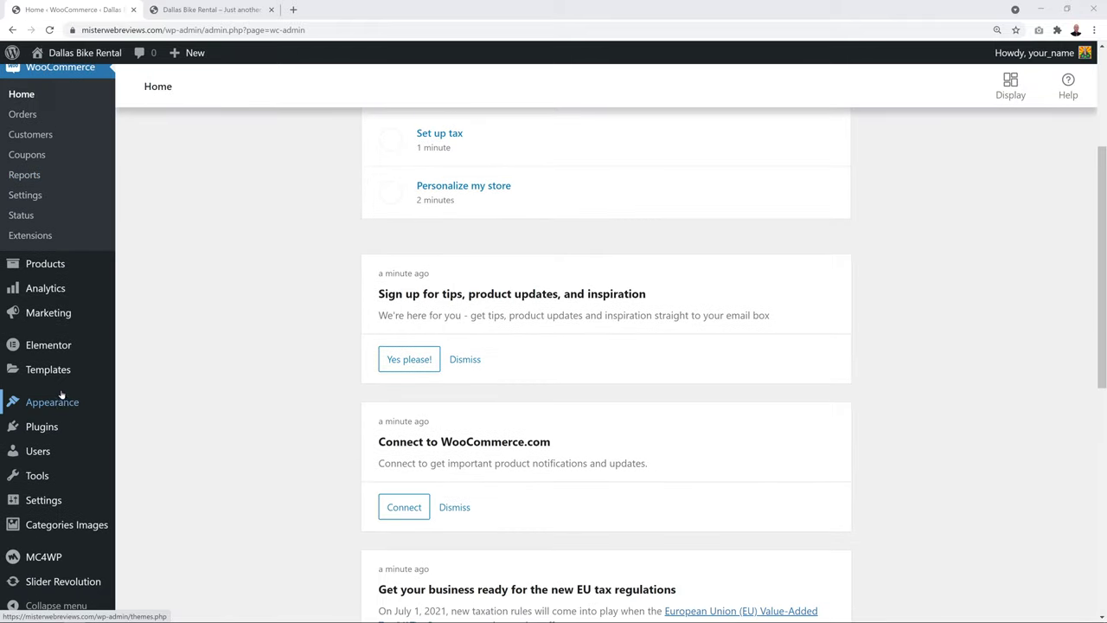
# Open the active Ireca theme's details and start its Import Demo Data
pyautogui.moveTo(60, 396)
pyautogui.click(147, 406)
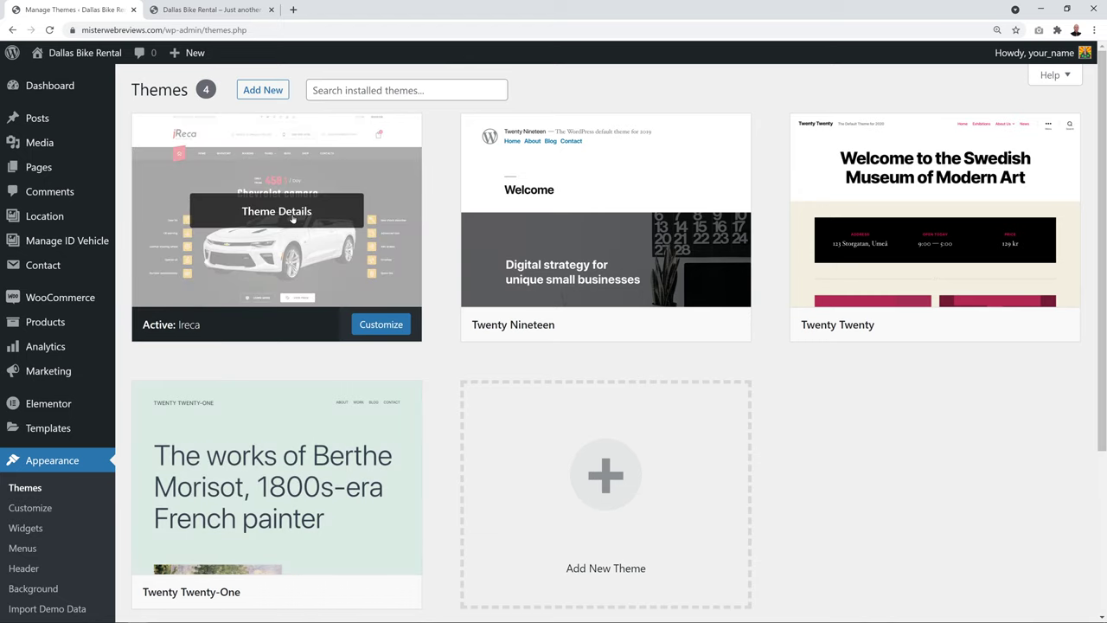
pyautogui.click(279, 214)
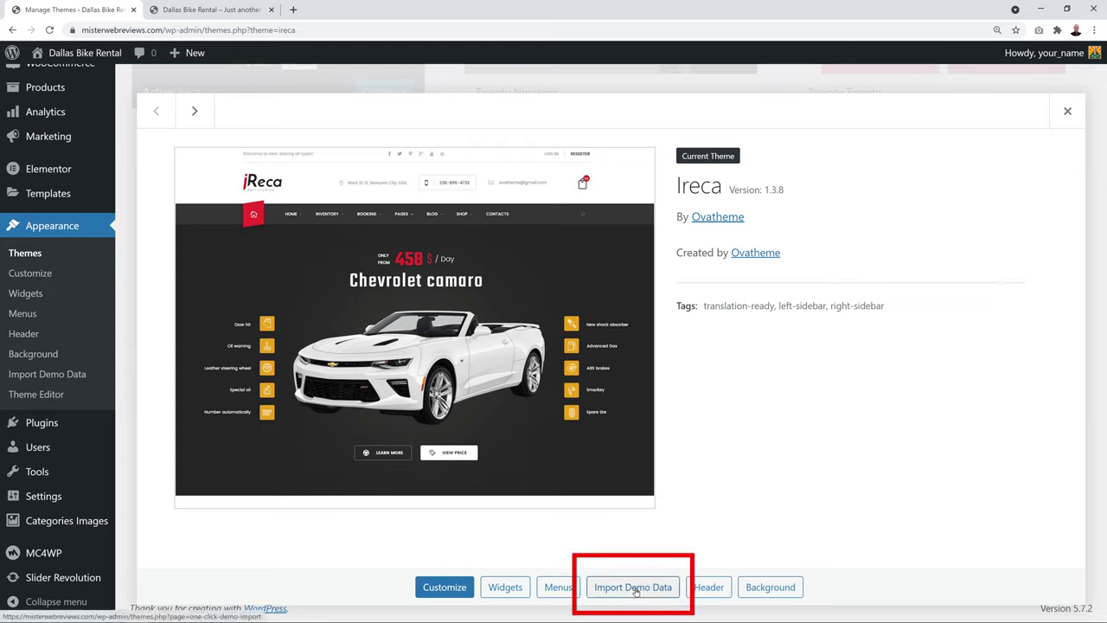
pyautogui.click(633, 587)
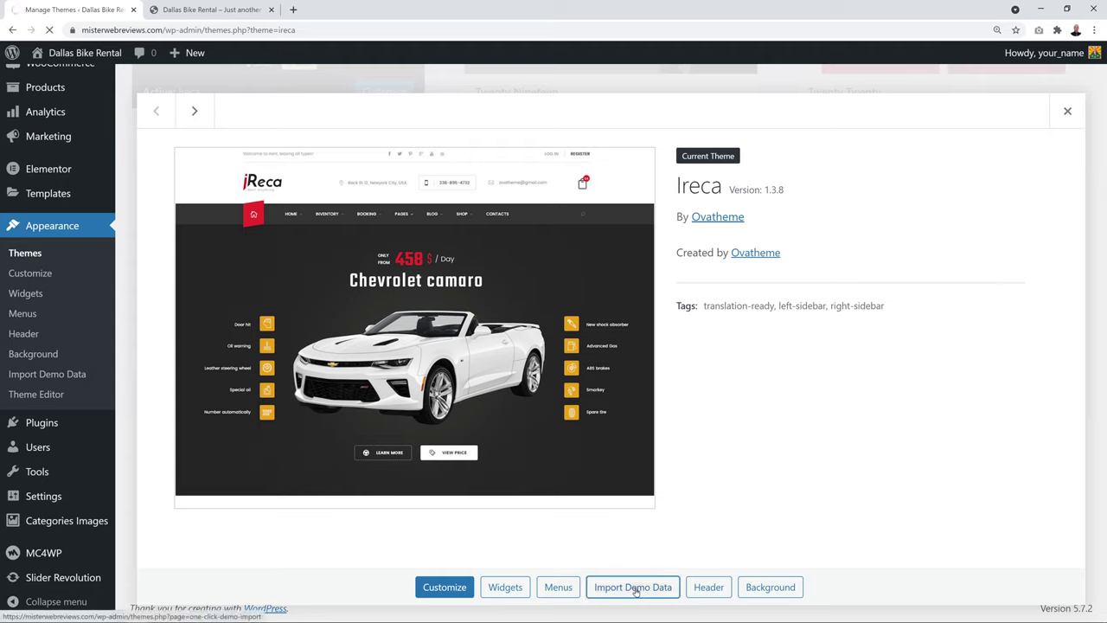
pyautogui.scroll(-2, 761, 403)
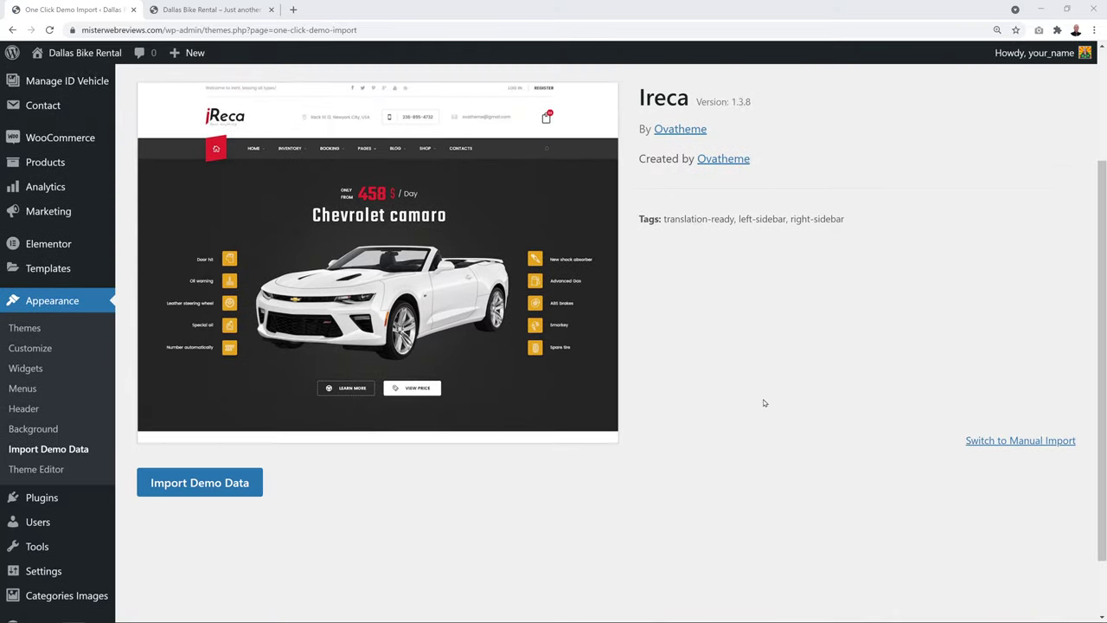
pyautogui.click(202, 473)
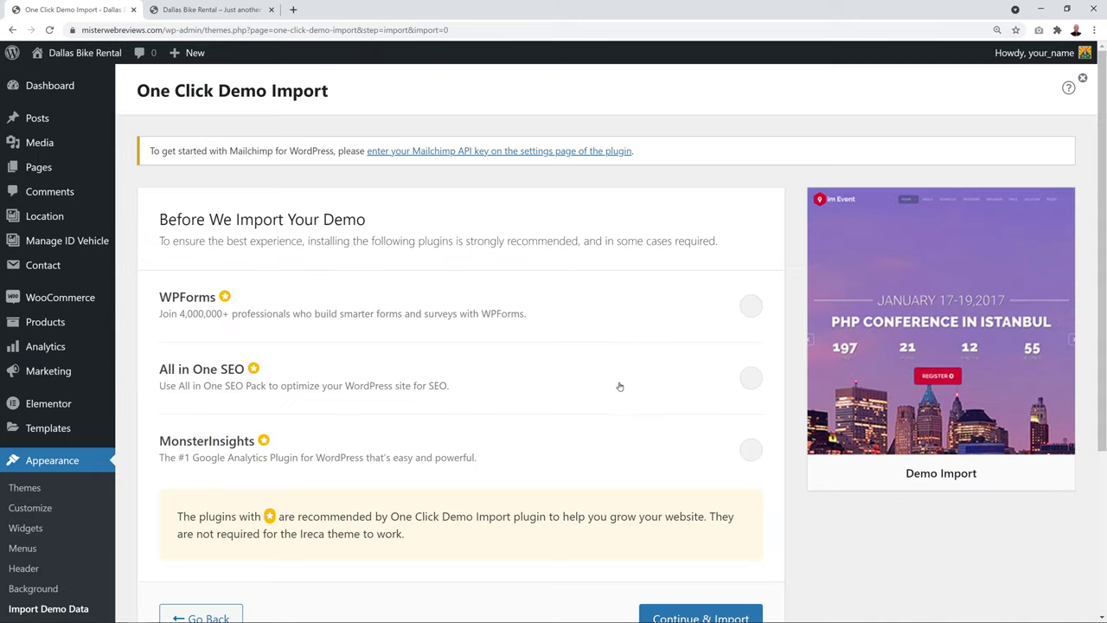
# Run Continue & Import until done, then reload the live site to view the demo
pyautogui.scroll(-1, 627, 385)
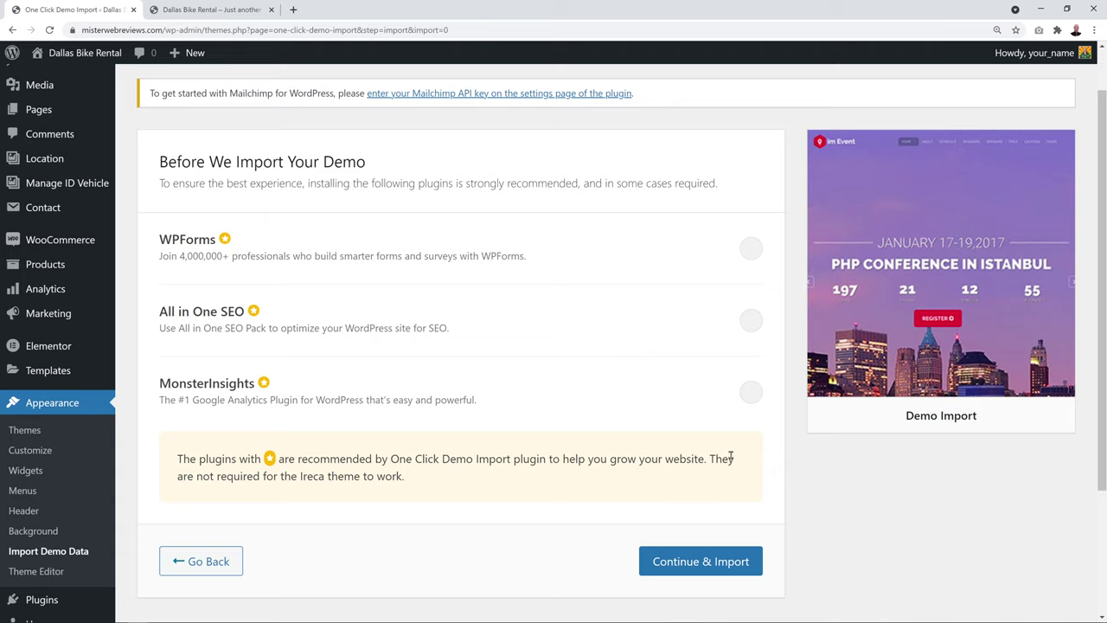
pyautogui.click(708, 562)
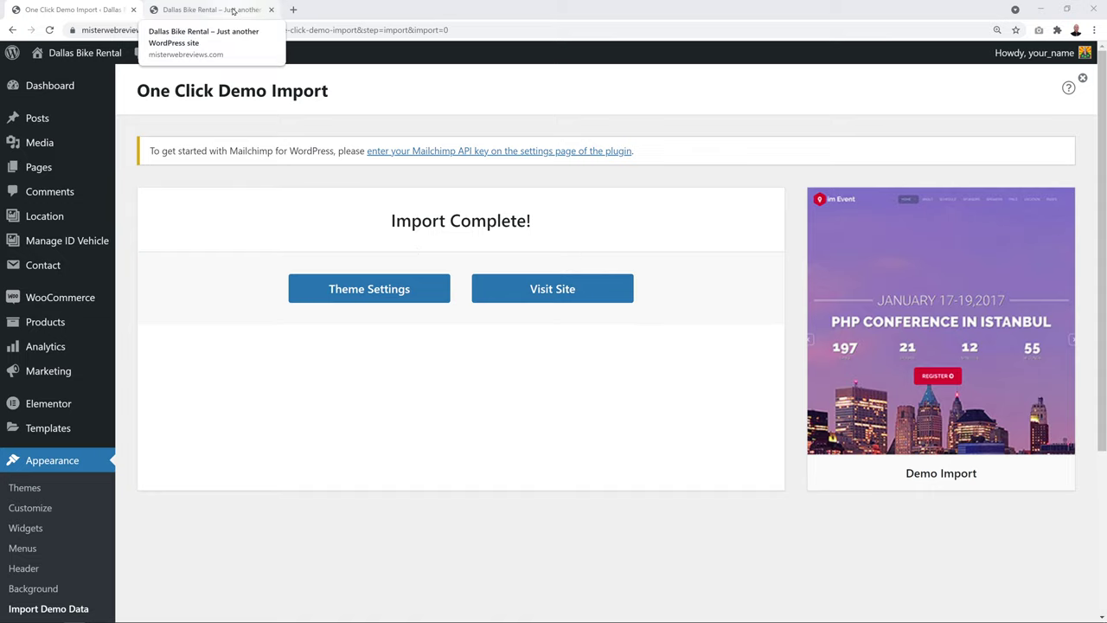
pyautogui.click(233, 10)
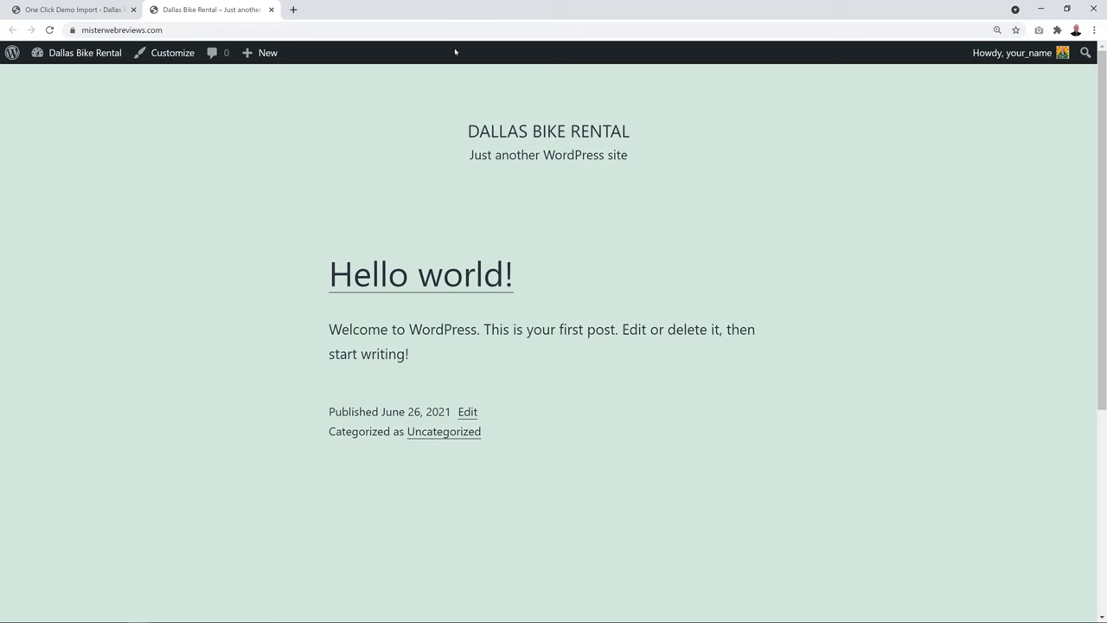
pyautogui.click(49, 29)
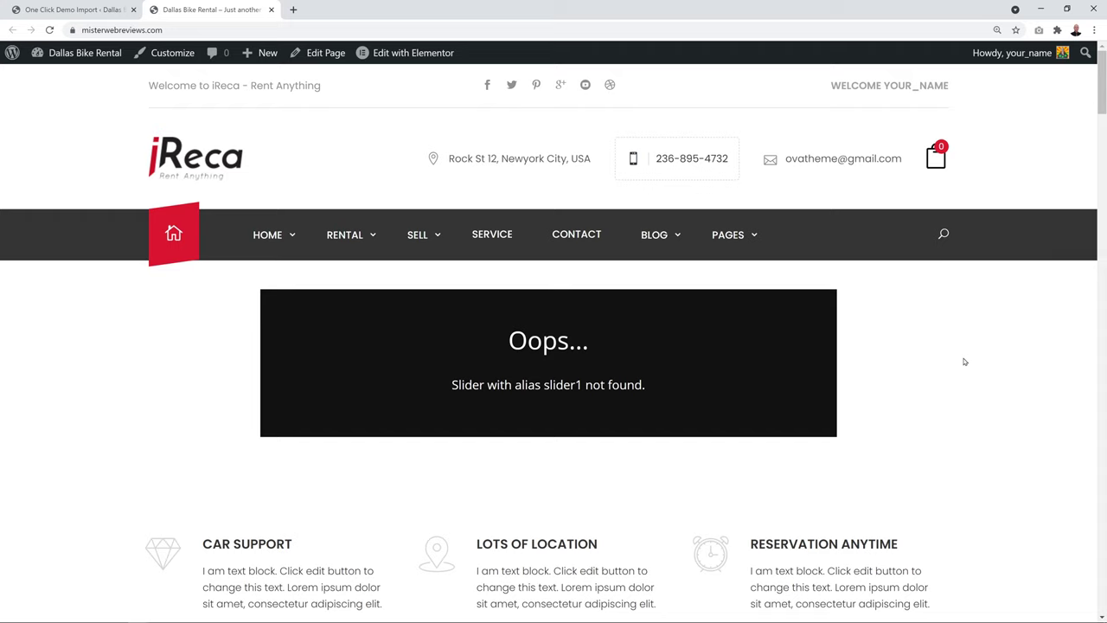
# Scroll through the iReca demo homepage, noting the missing slider1 and slidecarousel errors
pyautogui.scroll(-3, 972, 346)
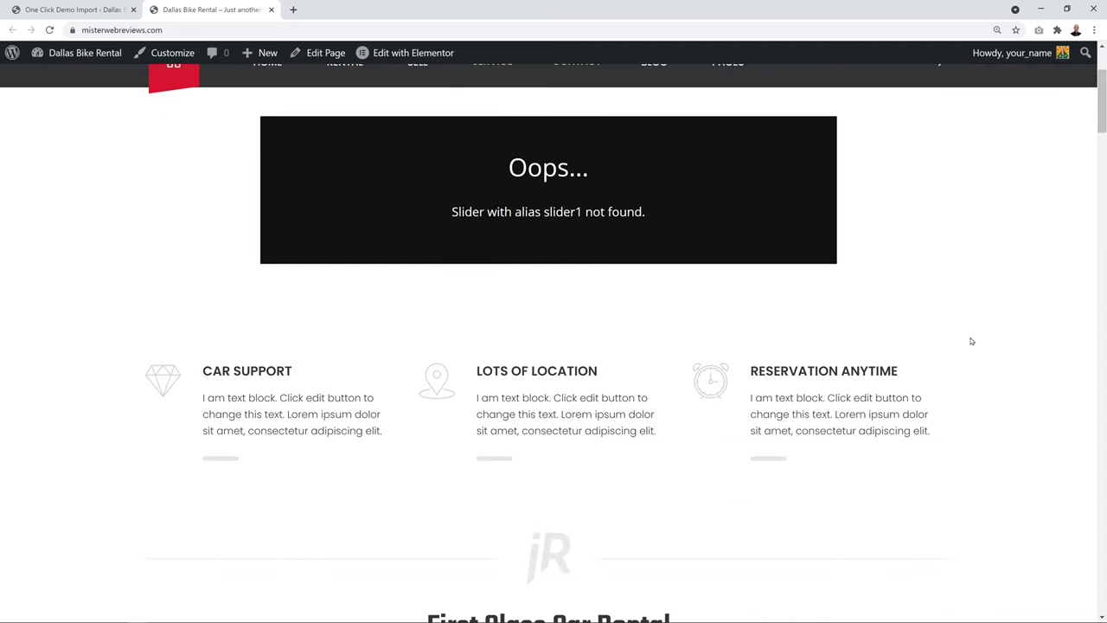
pyautogui.scroll(-8, 971, 341)
pyautogui.scroll(10, 972, 341)
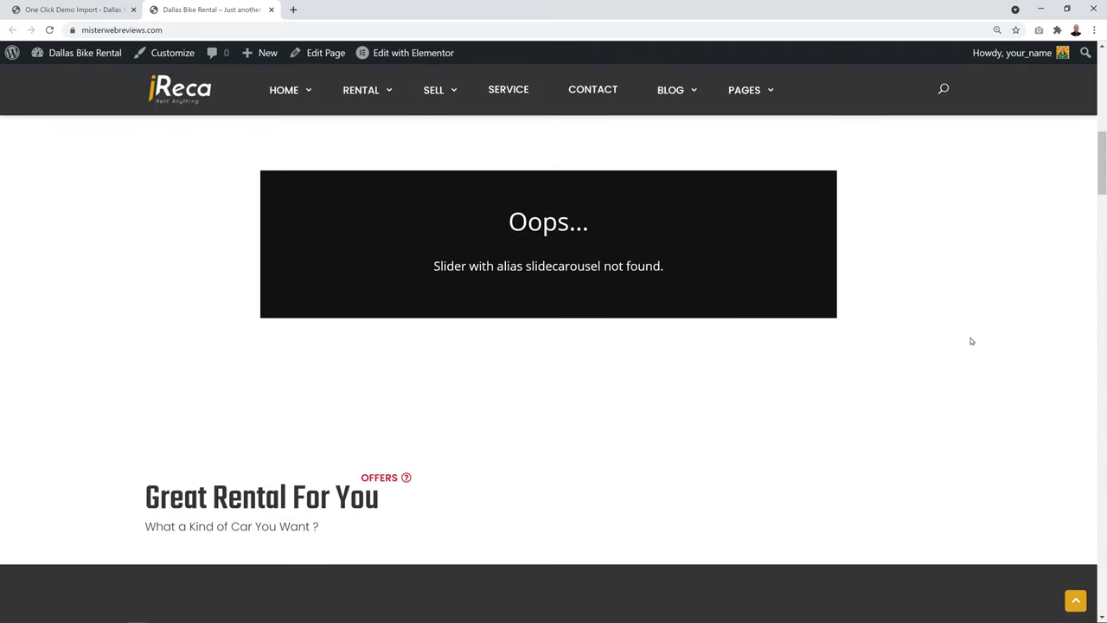
pyautogui.scroll(1, 972, 341)
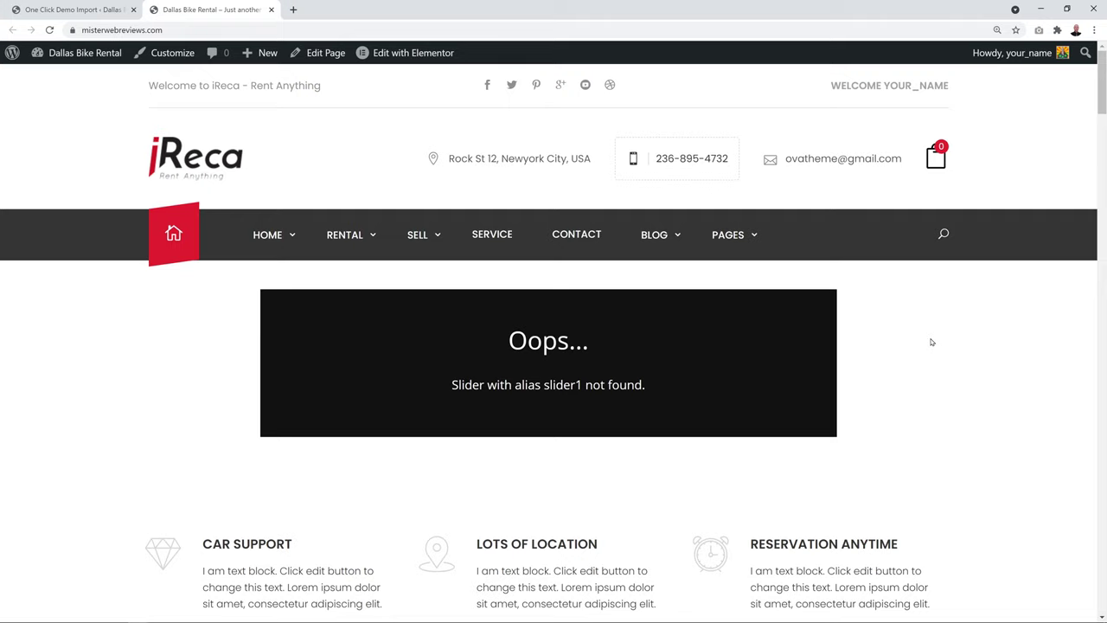
pyautogui.scroll(-18, 931, 342)
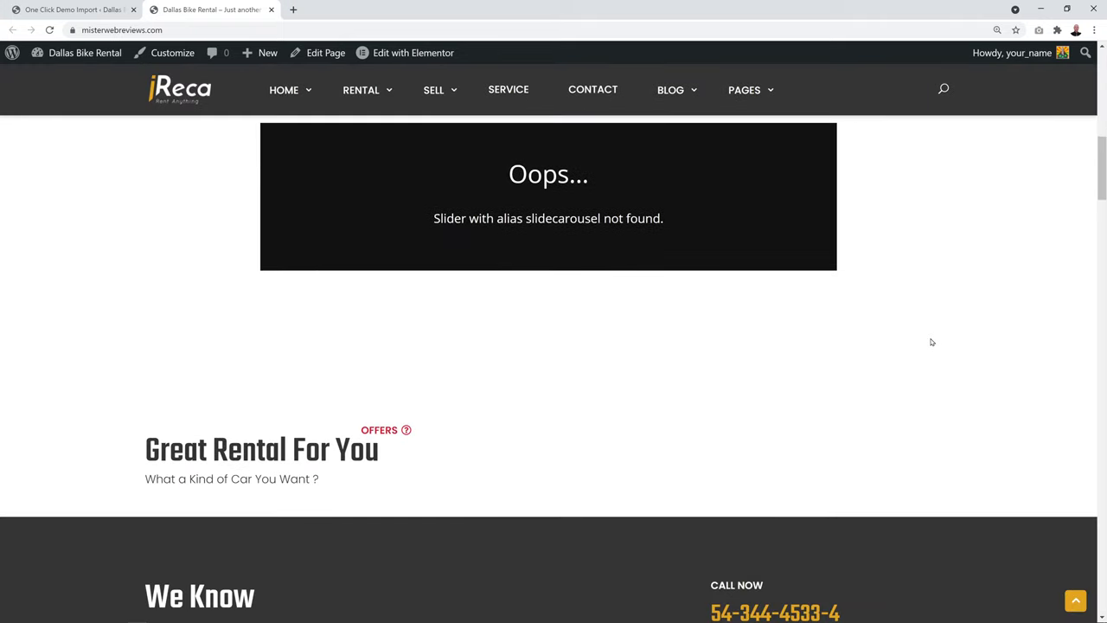
pyautogui.scroll(-15, 931, 342)
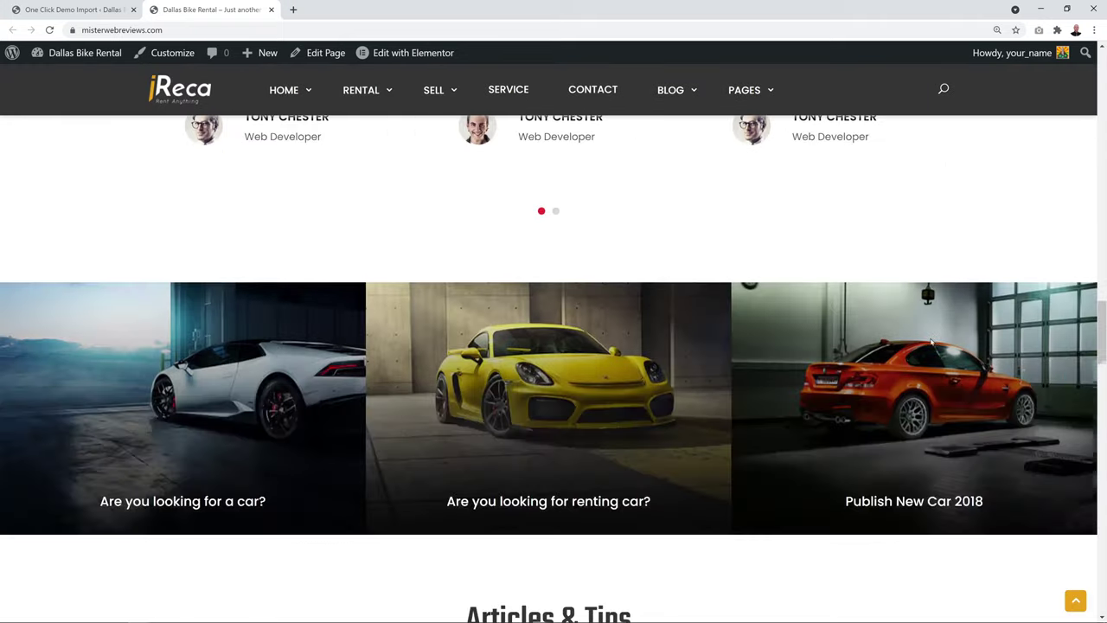
pyautogui.scroll(-15, 932, 342)
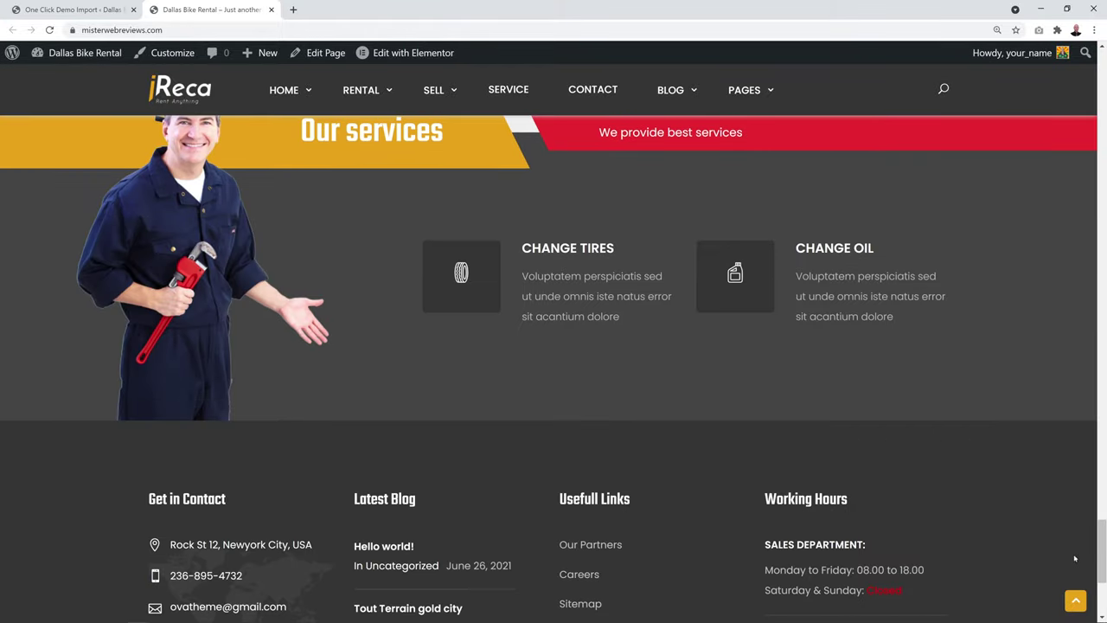
pyautogui.moveTo(1102, 554); pyautogui.dragTo(1104, 57)
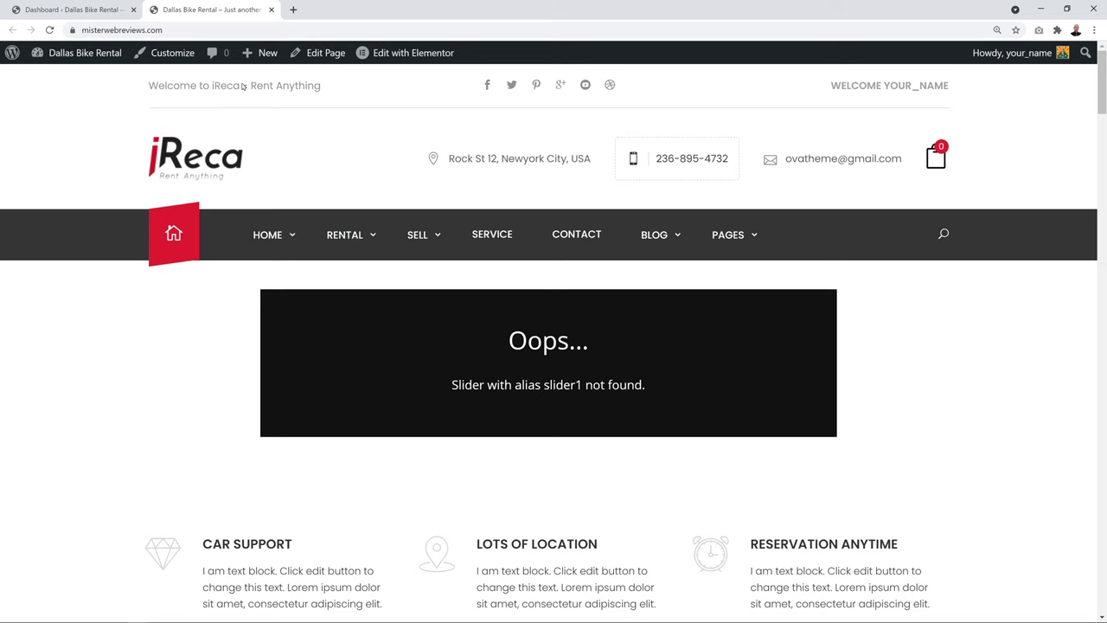
# Open Slider Revolution in the WordPress admin and start a Manual Import
pyautogui.click(95, 15)
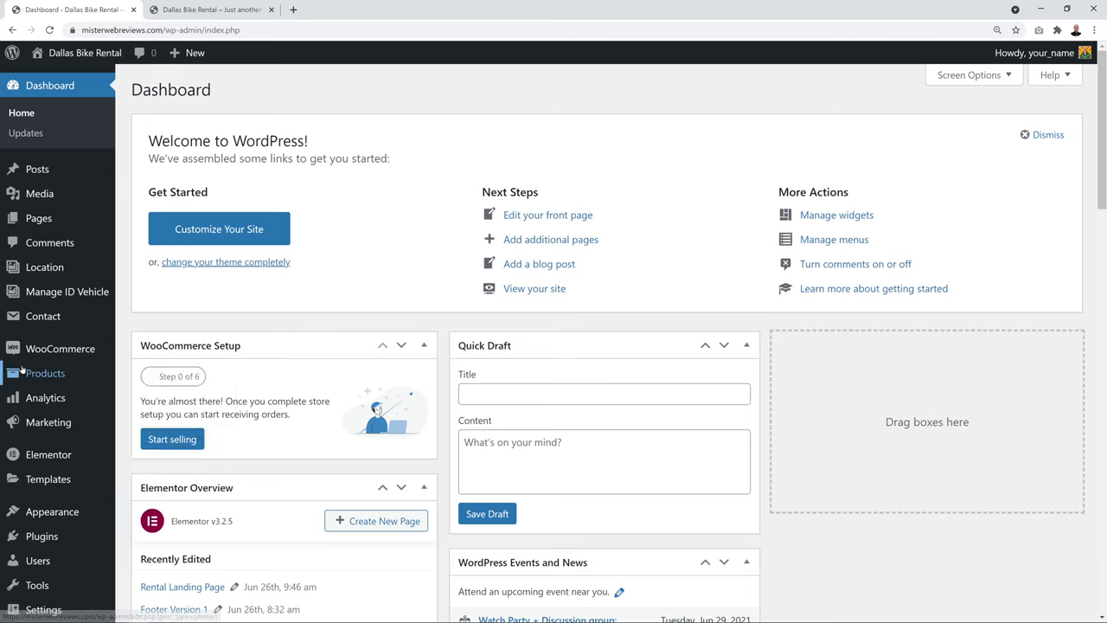
pyautogui.scroll(-2, 21, 380)
pyautogui.scroll(-4, 22, 380)
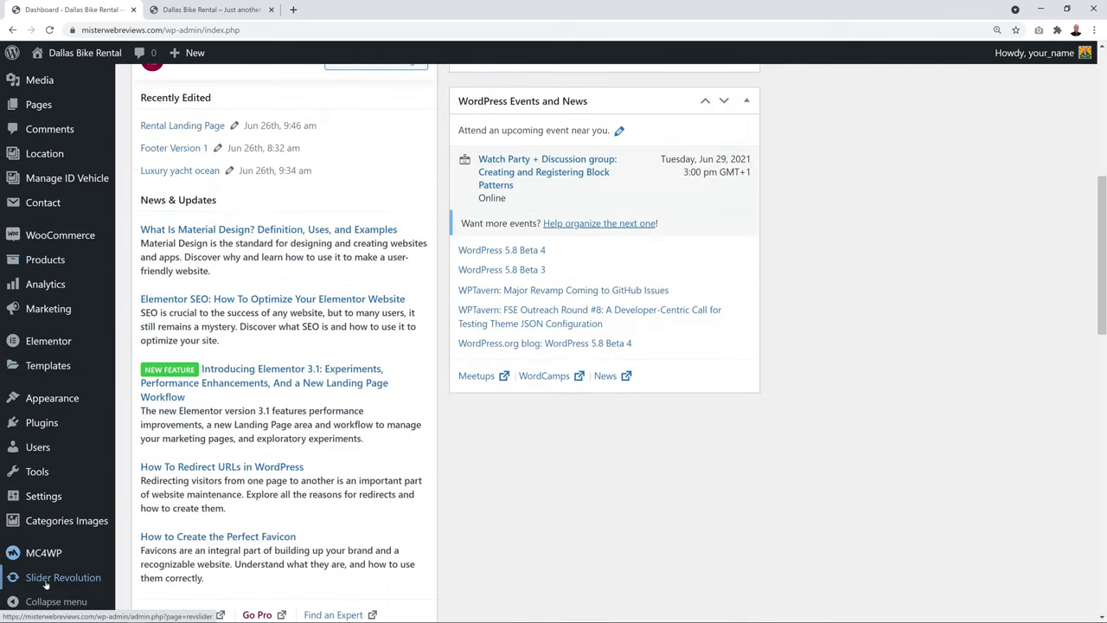
pyautogui.click(48, 581)
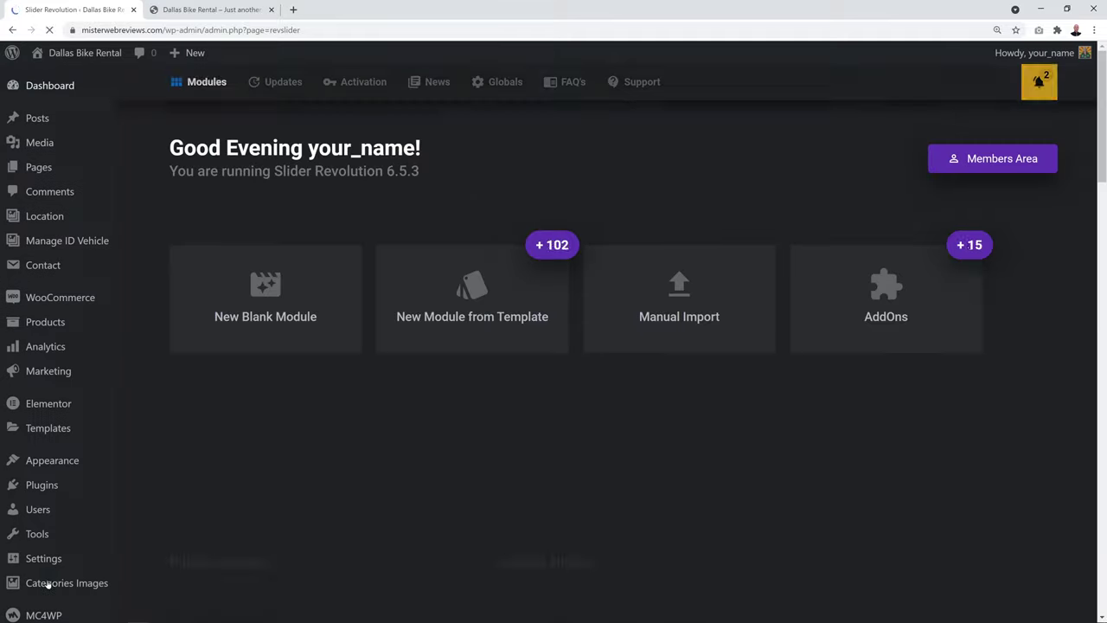
pyautogui.click(697, 325)
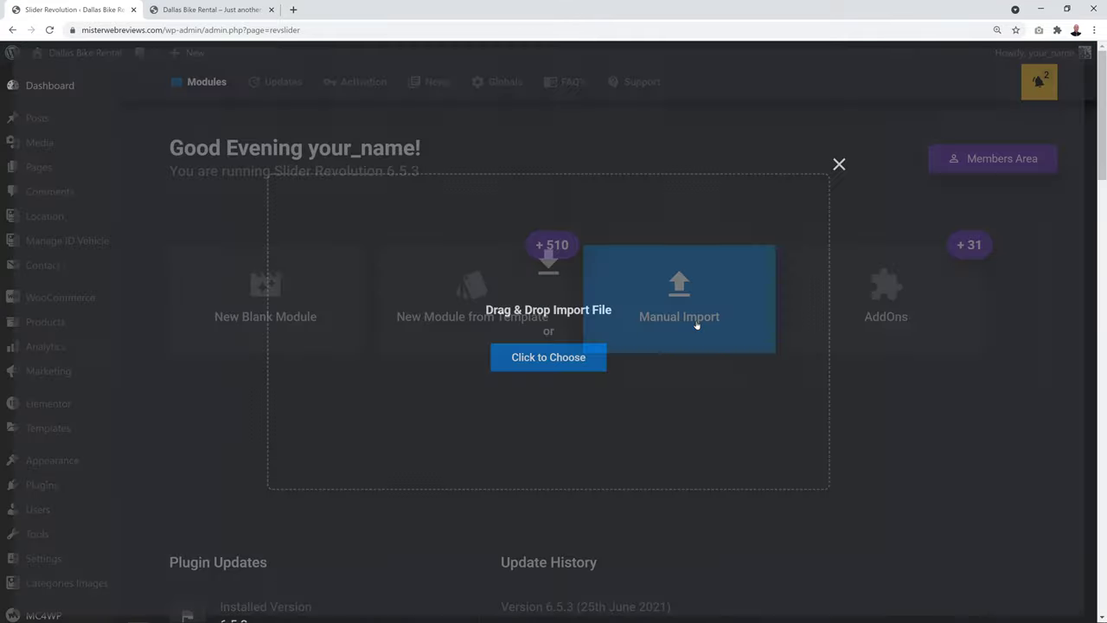
# Import all five slider zip files from the Demo_Import\slideshow folder
pyautogui.click(570, 361)
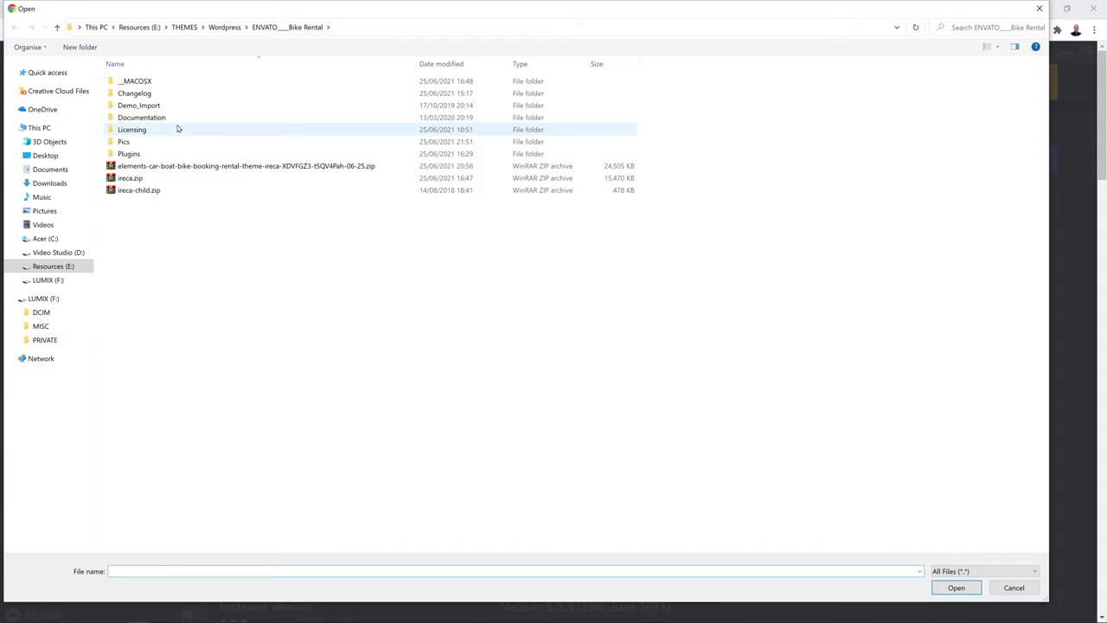
pyautogui.doubleClick(150, 108)
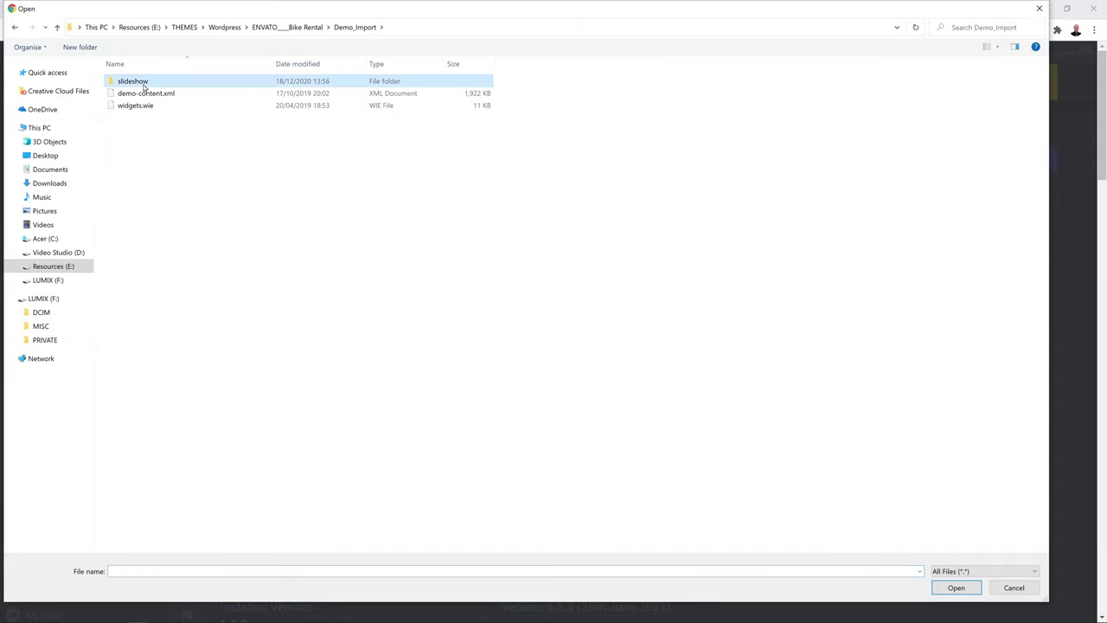
pyautogui.doubleClick(143, 83)
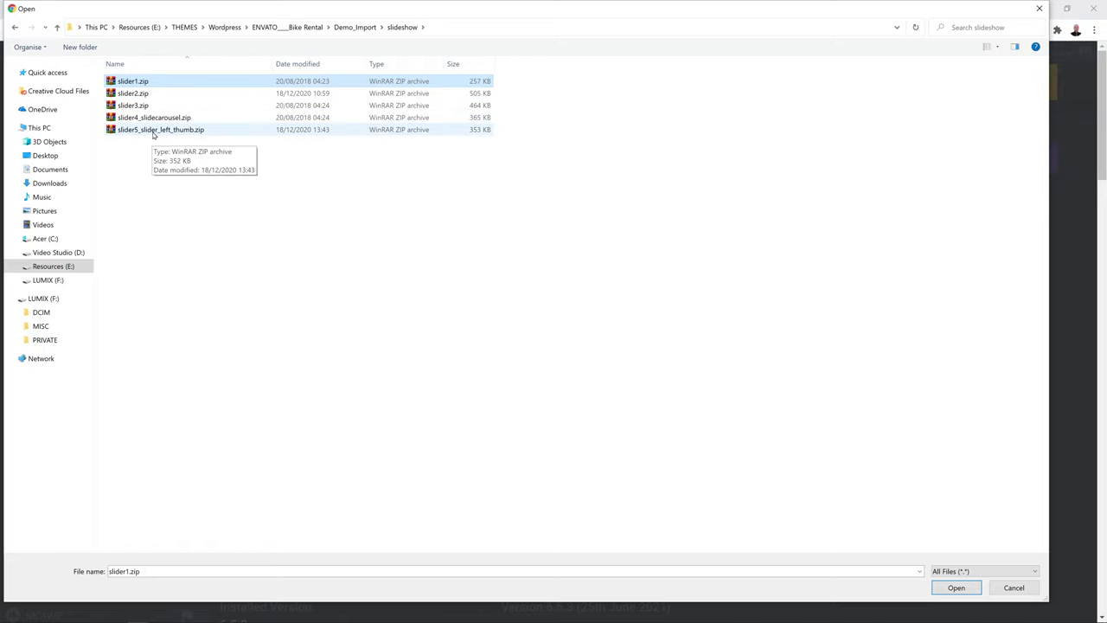
pyautogui.keyDown('shift'); pyautogui.click(153, 133); pyautogui.keyUp('shift')
pyautogui.click(956, 587)
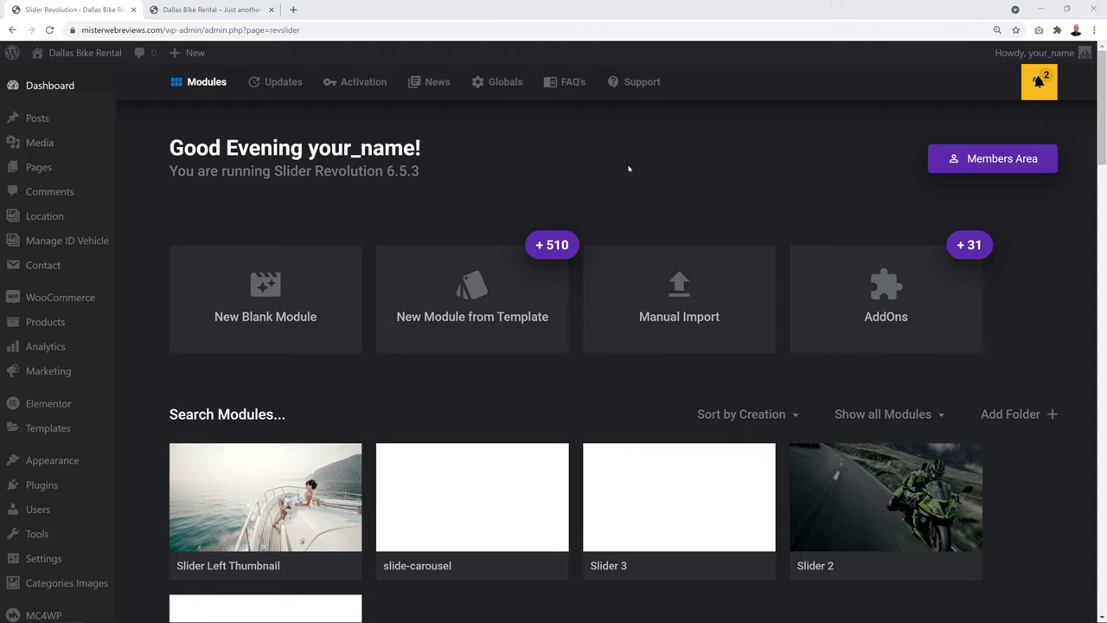
# Reload the front page, advance its slider to BMW Luxury 2018 at $205/Day, and return to the Dashboard
pyautogui.click(200, 9)
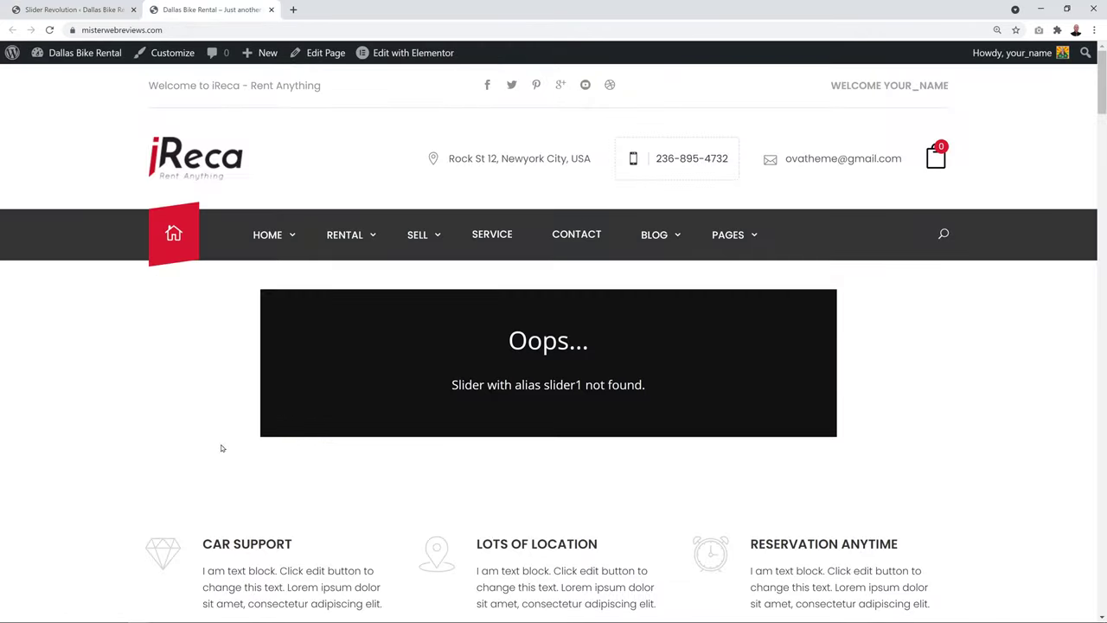
pyautogui.press('F5')
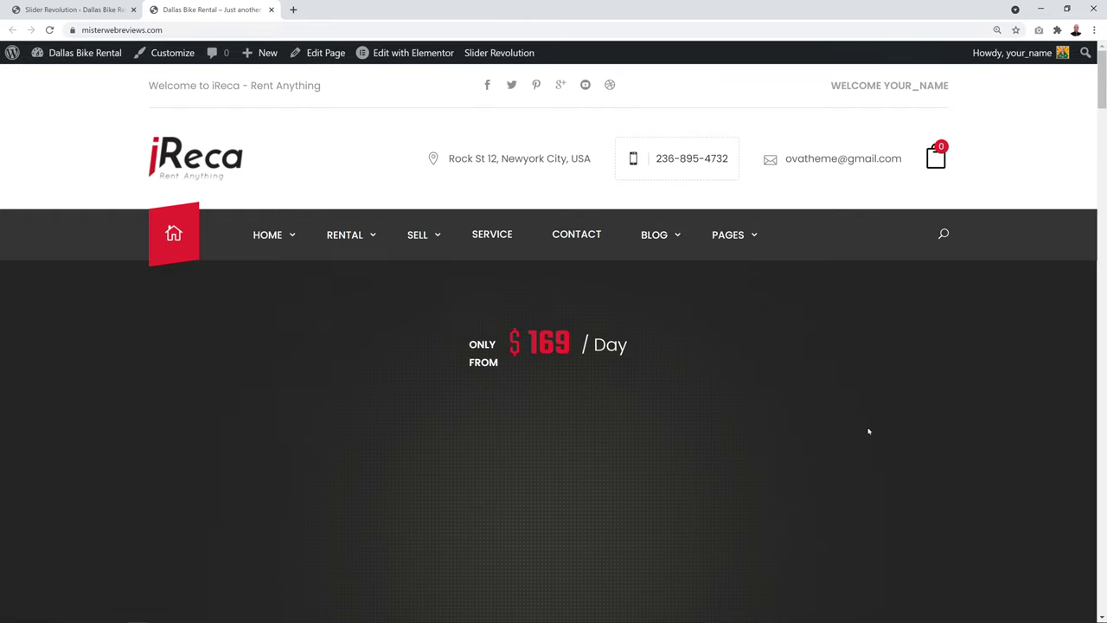
pyautogui.scroll(-1, 1009, 286)
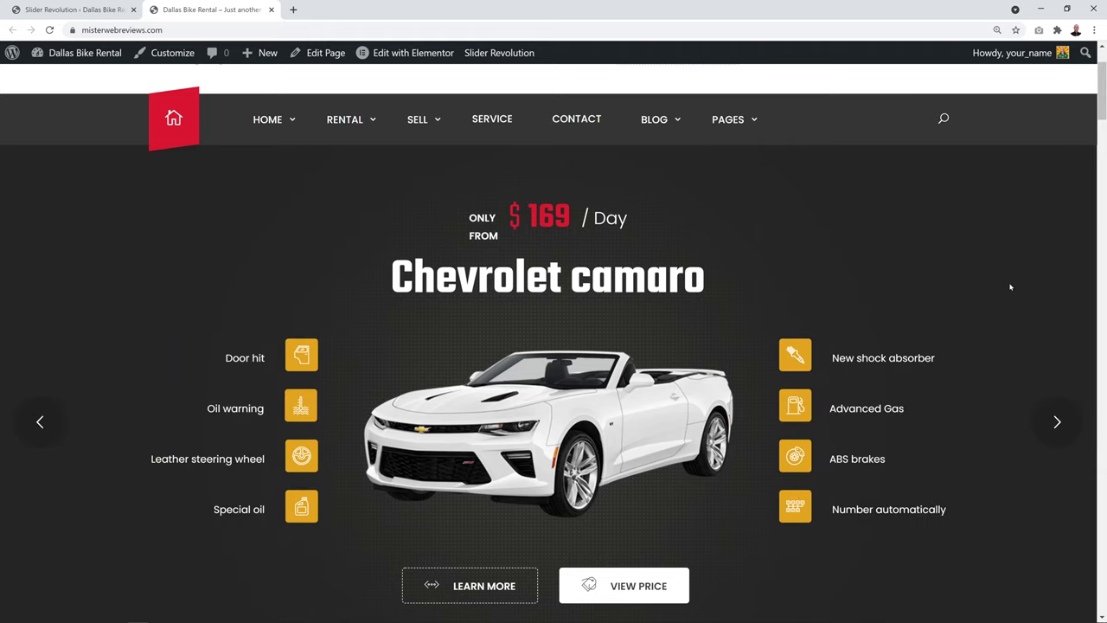
pyautogui.click(1057, 422)
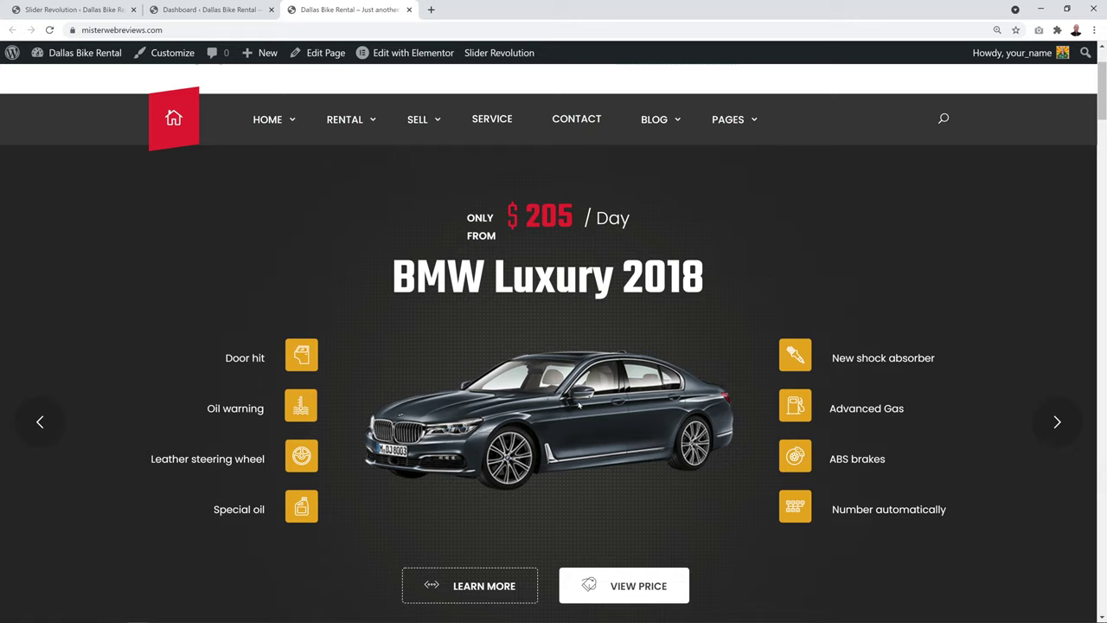
pyautogui.click(218, 12)
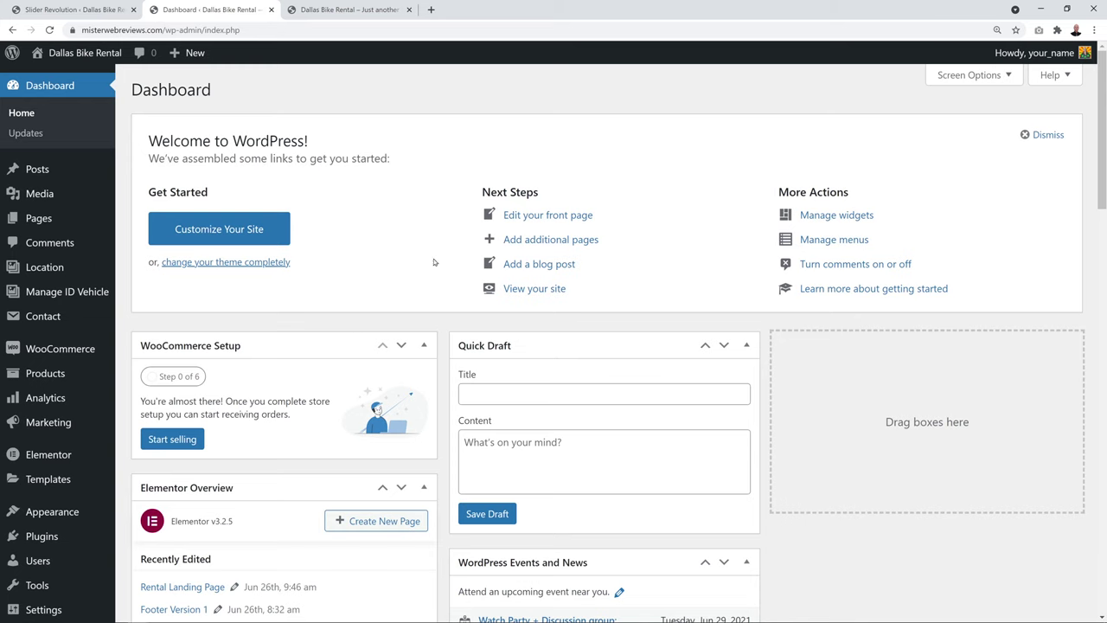
# In Reading settings, change the static homepage from Home Car to Home Motorbike and save
pyautogui.scroll(-2, 75, 494)
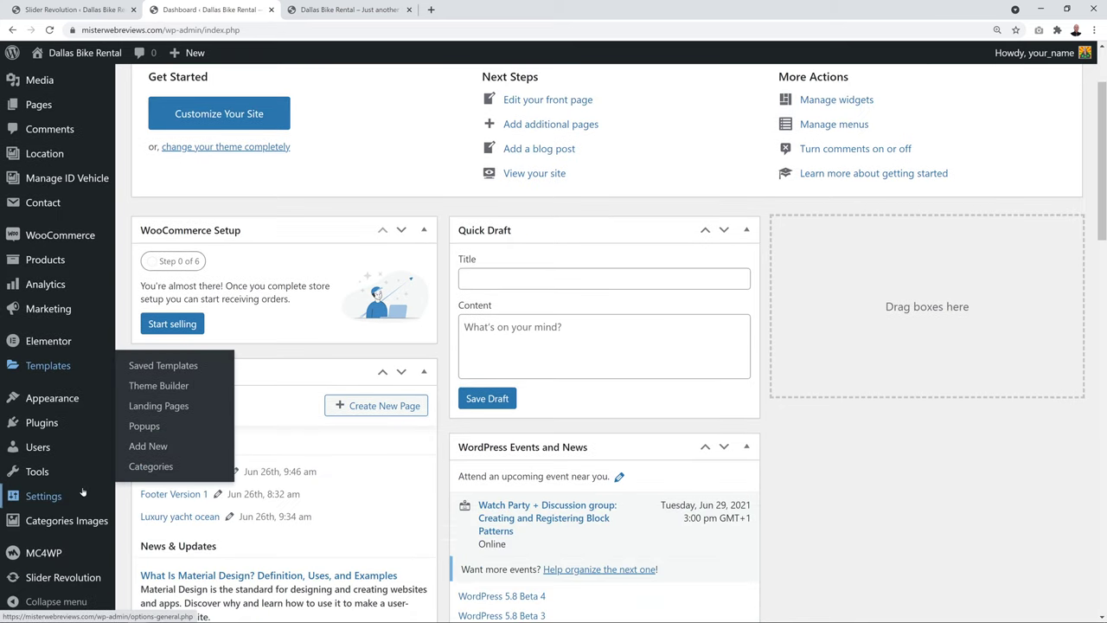
pyautogui.moveTo(47, 499)
pyautogui.click(154, 505)
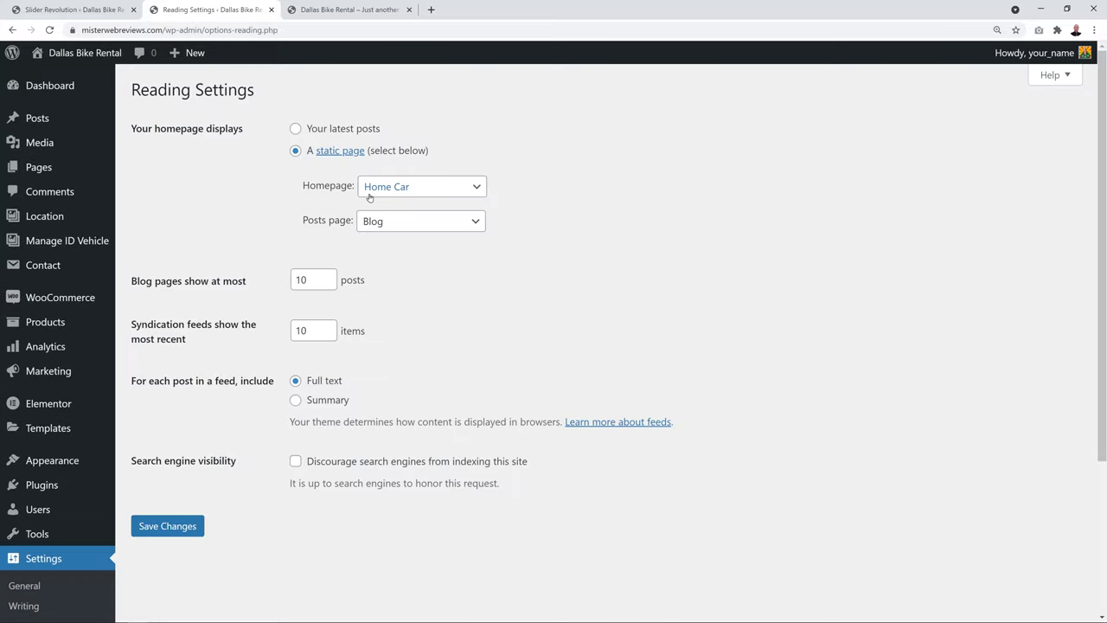
pyautogui.click(470, 192)
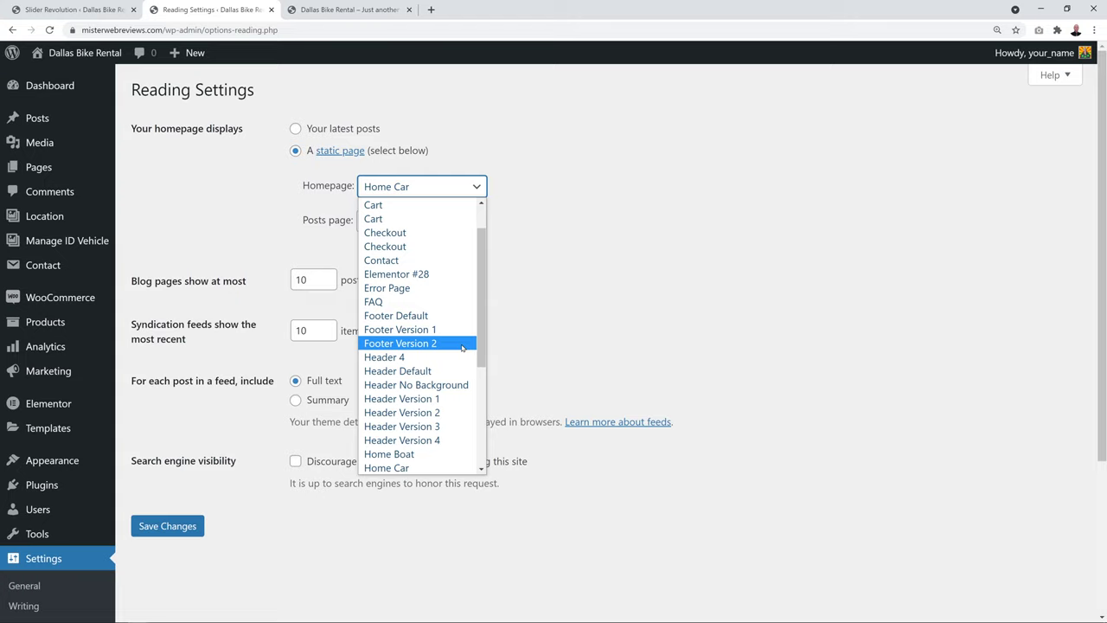
pyautogui.scroll(-3, 416, 343)
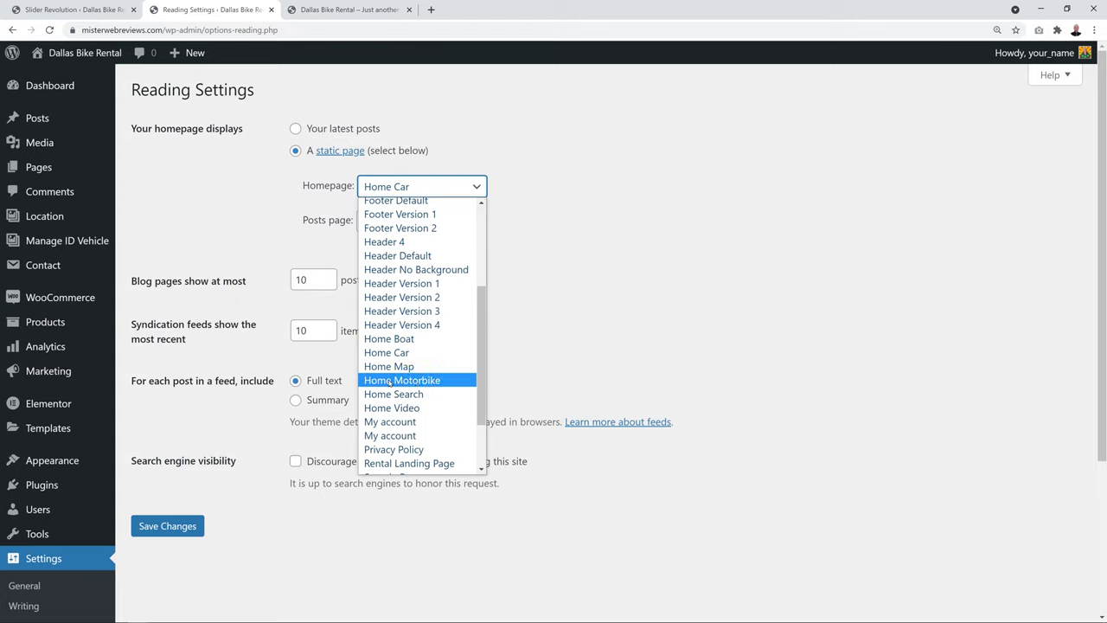
pyautogui.click(427, 381)
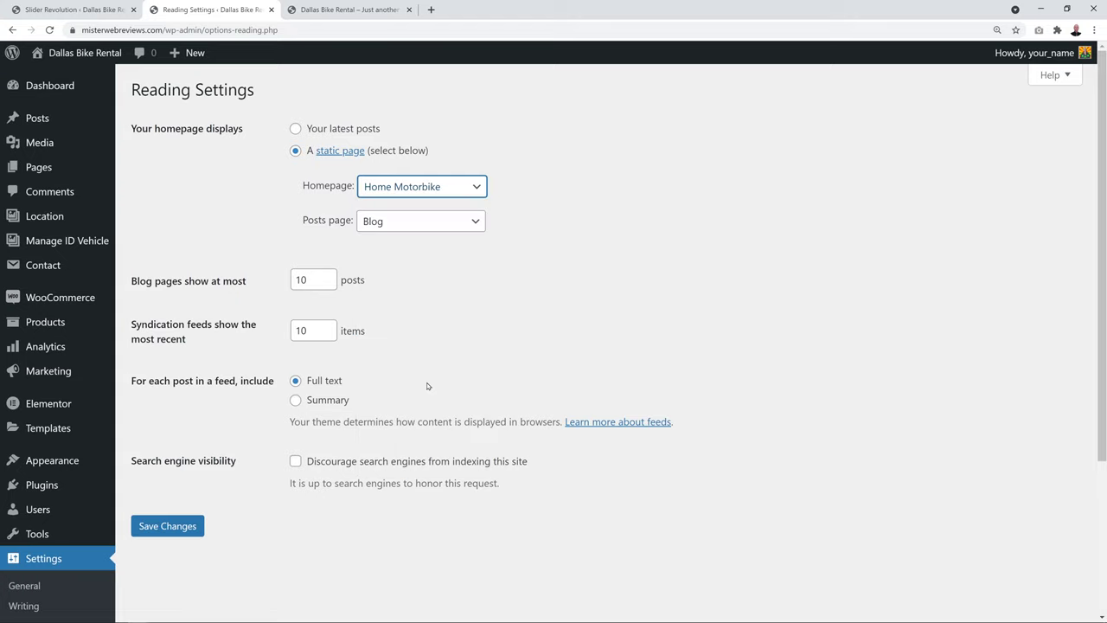
pyautogui.click(169, 529)
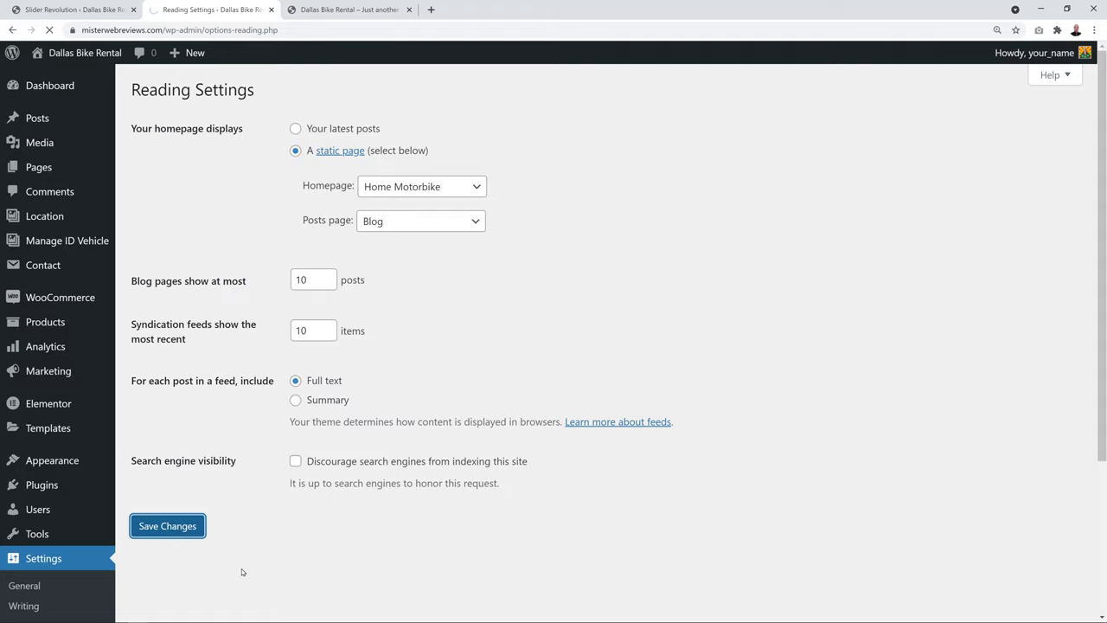
pyautogui.click(356, 8)
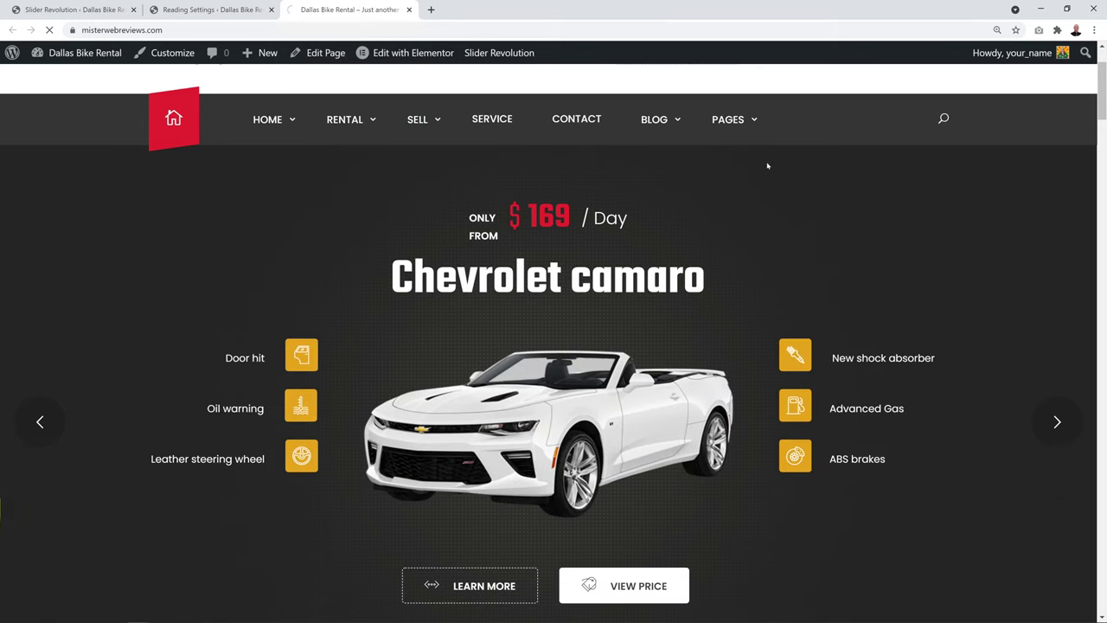
# Reload the live site and scroll through the new Yamaha RSV 2018 motorbike homepage
pyautogui.press('F5')
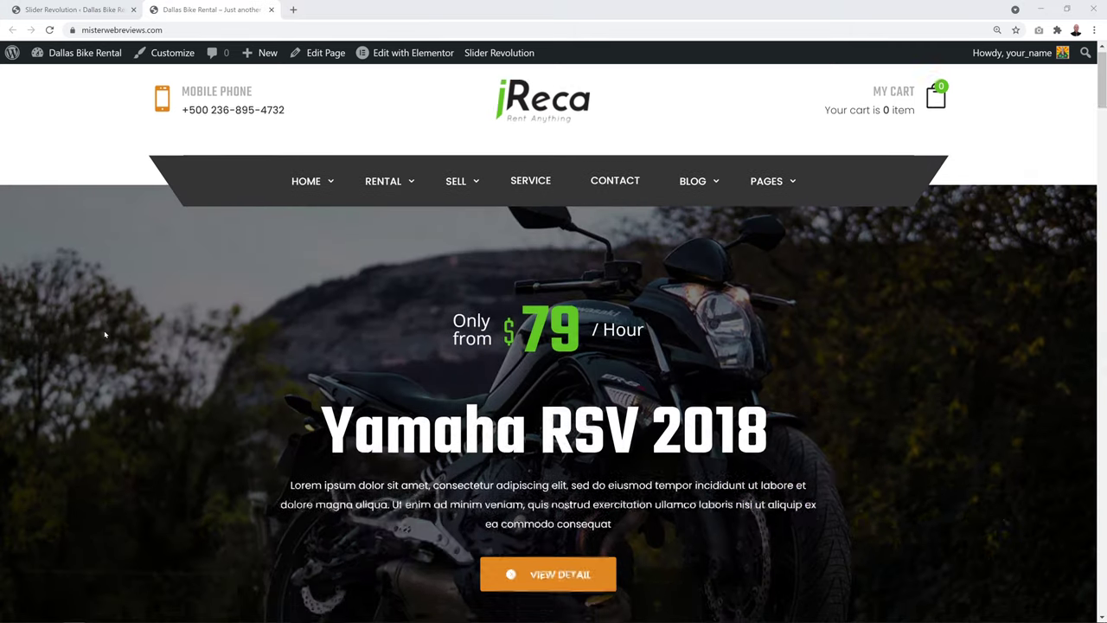
pyautogui.scroll(-4, 105, 334)
pyautogui.scroll(-8, 105, 334)
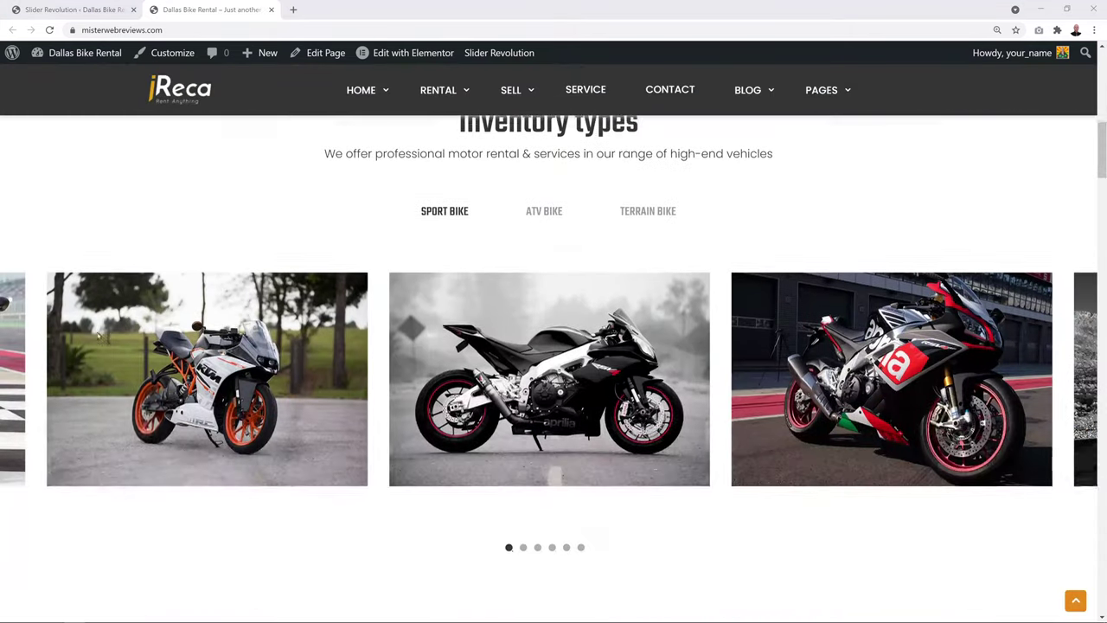
pyautogui.scroll(-10, 75, 344)
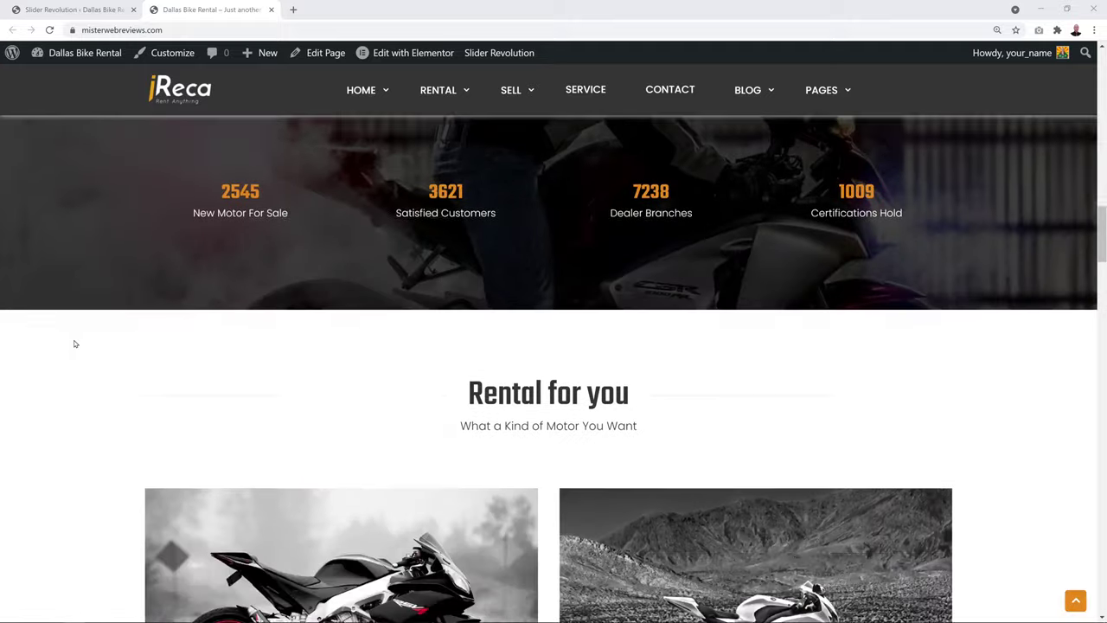
pyautogui.scroll(-2, 75, 344)
pyautogui.scroll(20, 75, 345)
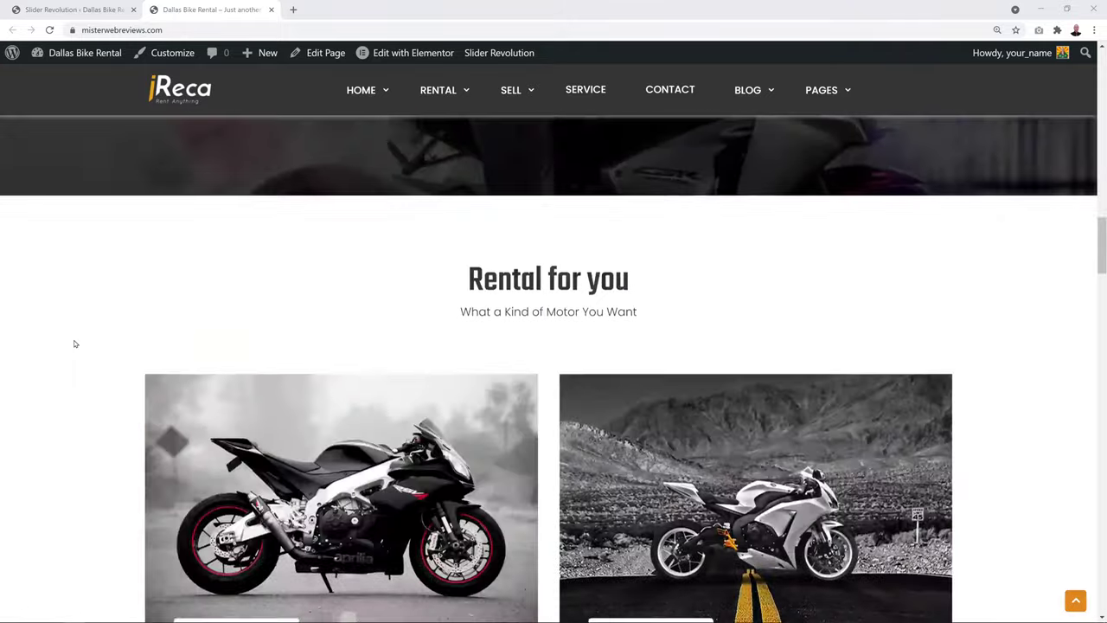
pyautogui.scroll(3, 75, 344)
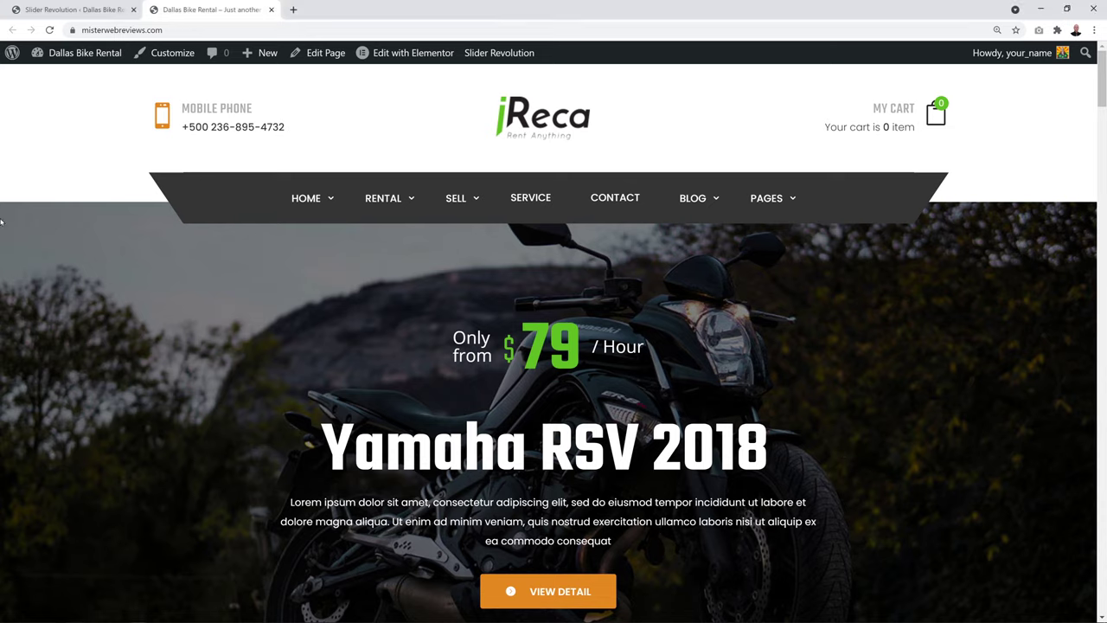
pyautogui.click(80, 9)
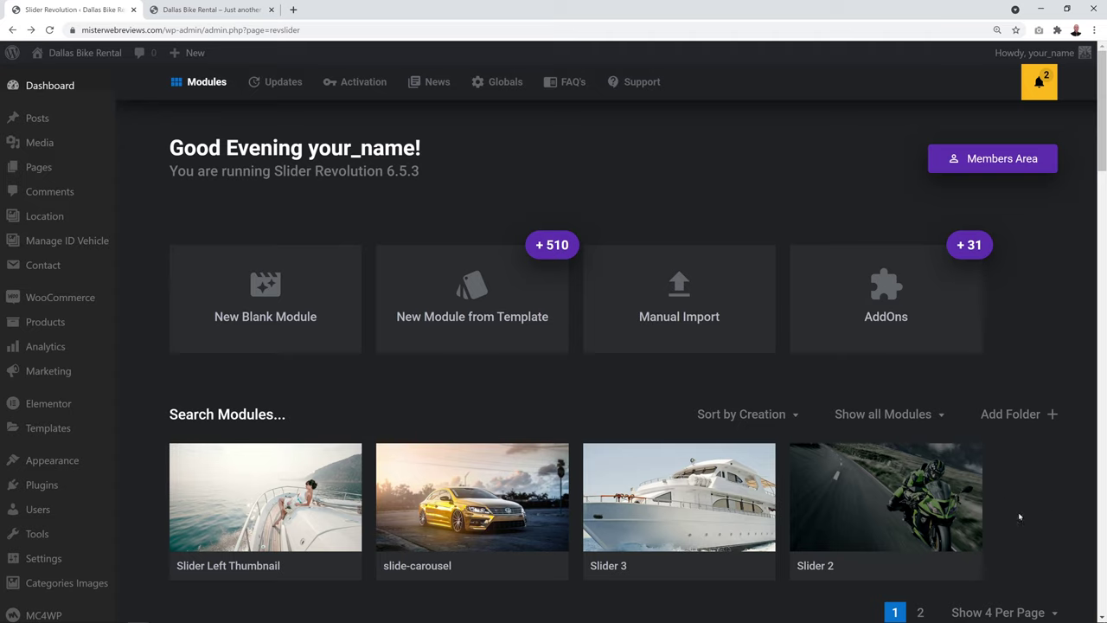
# Open Slider 2 in the Slider Revolution editor and compare it with the live slider
pyautogui.scroll(-1, 1048, 514)
pyautogui.moveTo(883, 407)
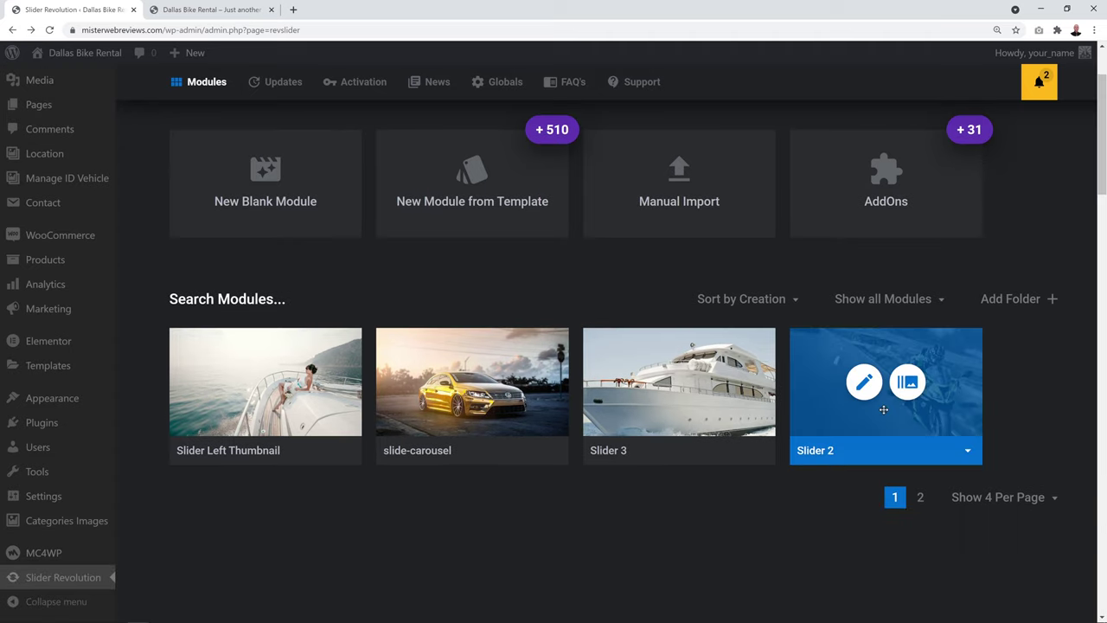
pyautogui.click(864, 383)
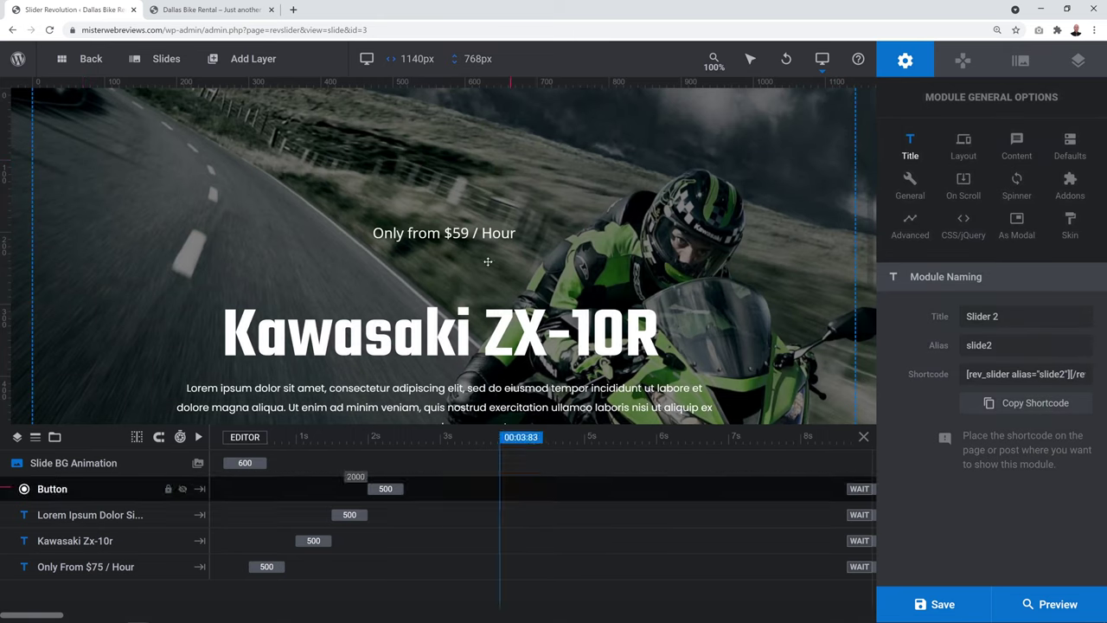
pyautogui.click(867, 396)
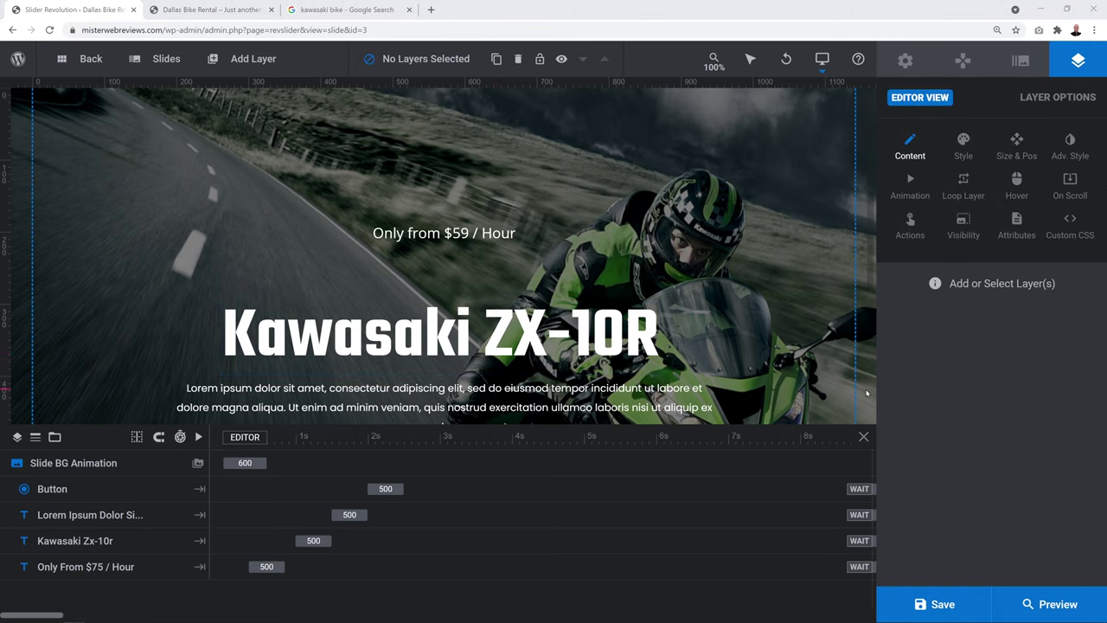
pyautogui.click(214, 13)
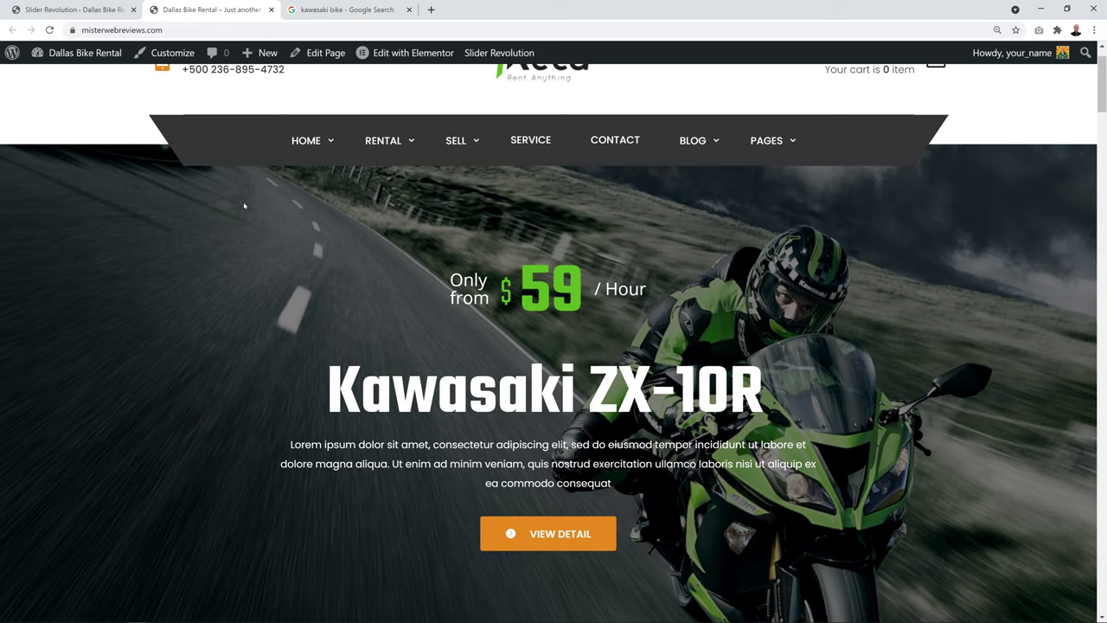
pyautogui.click(95, 12)
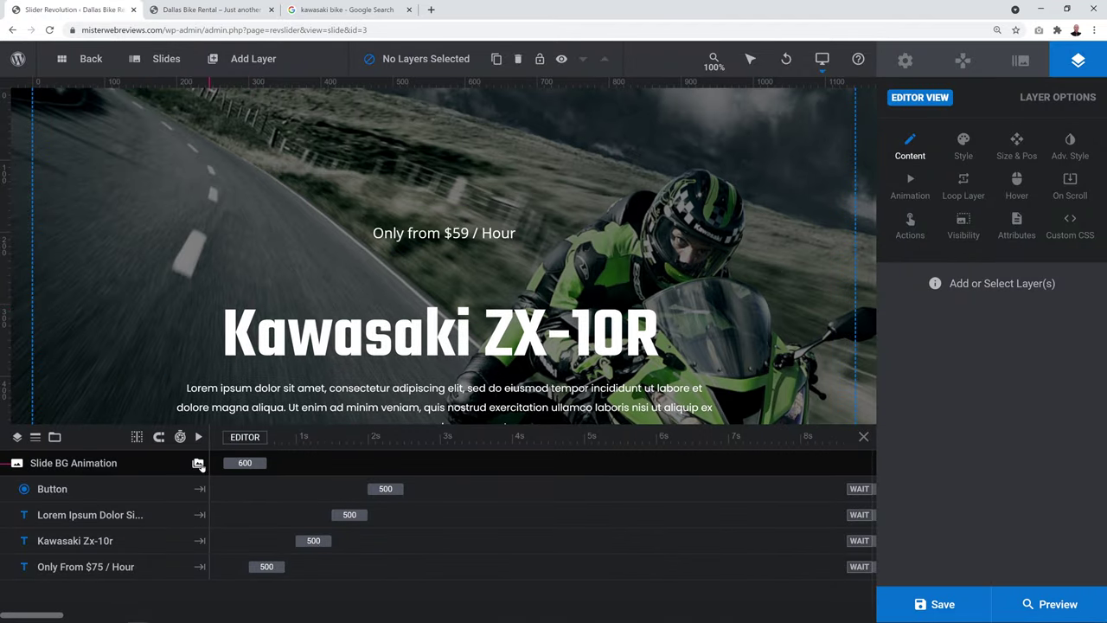
# Upload 2021-Kawasaki-Ninja-ZX-6R-KRT-Hero.jpg and set it as the slide background
pyautogui.click(198, 464)
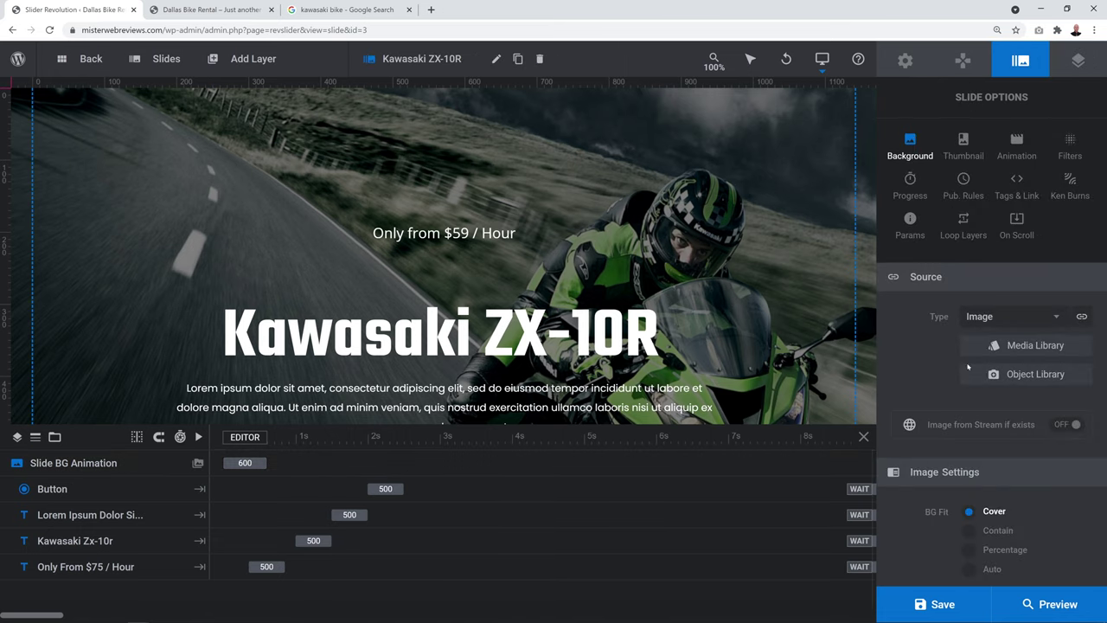
pyautogui.click(1024, 349)
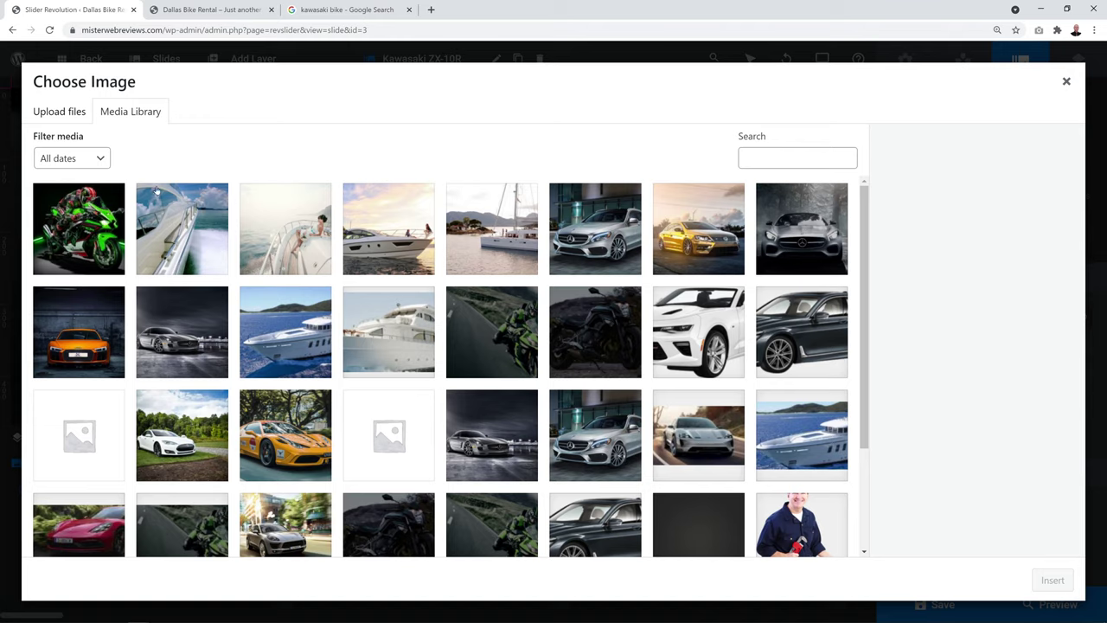
pyautogui.click(57, 116)
pyautogui.click(571, 332)
pyautogui.click(204, 96)
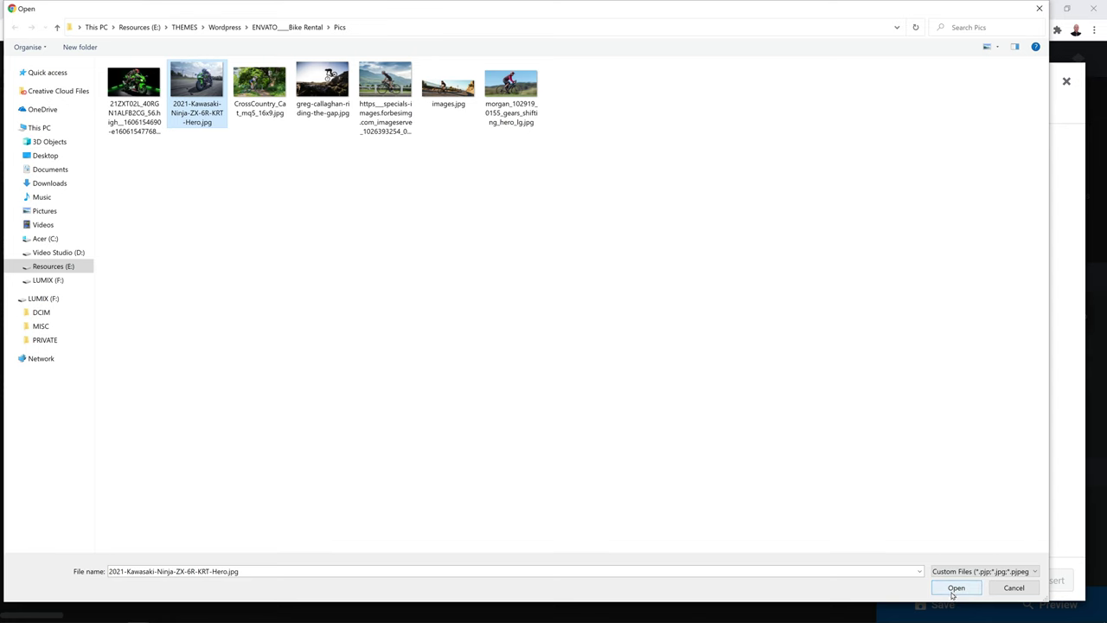
pyautogui.click(956, 588)
pyautogui.click(1052, 580)
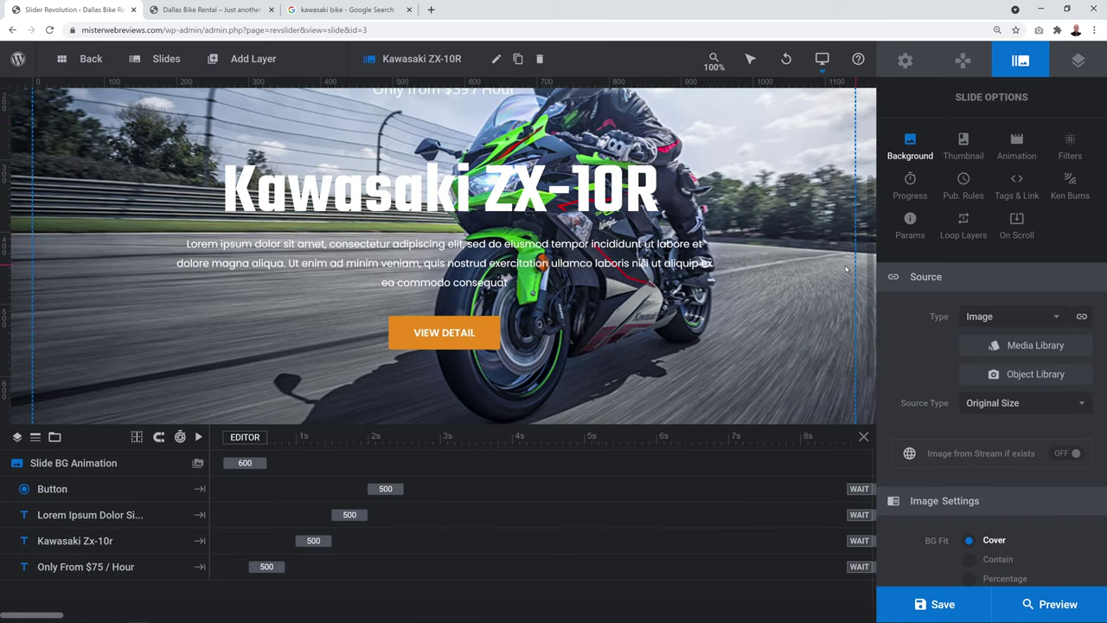
# Save the slide and reload the live site to check the new background
pyautogui.scroll(2, 846, 269)
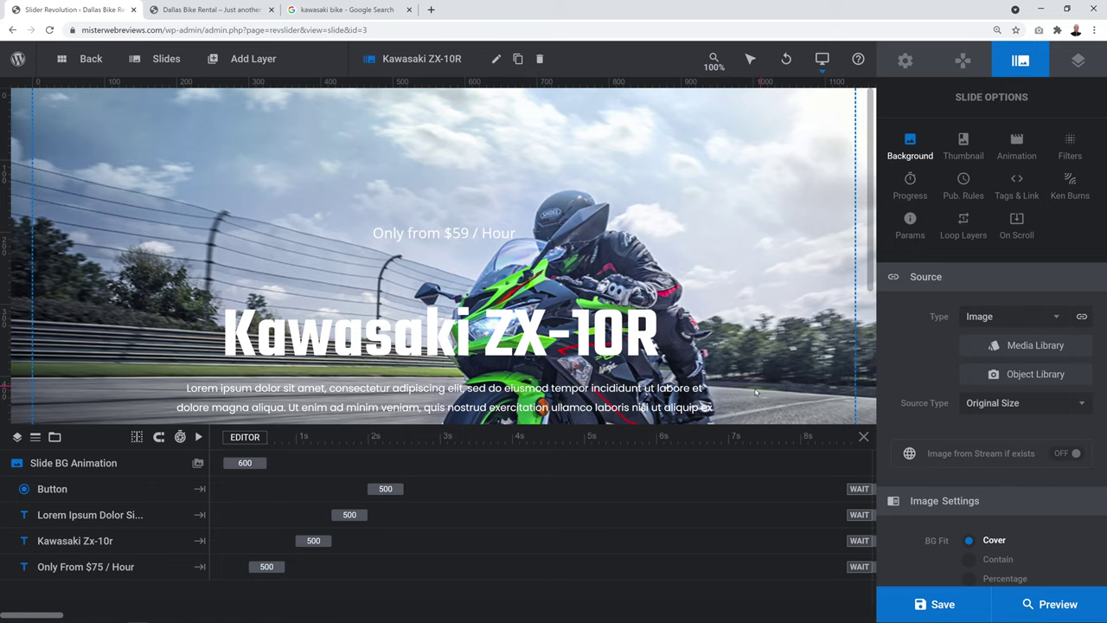
pyautogui.click(943, 603)
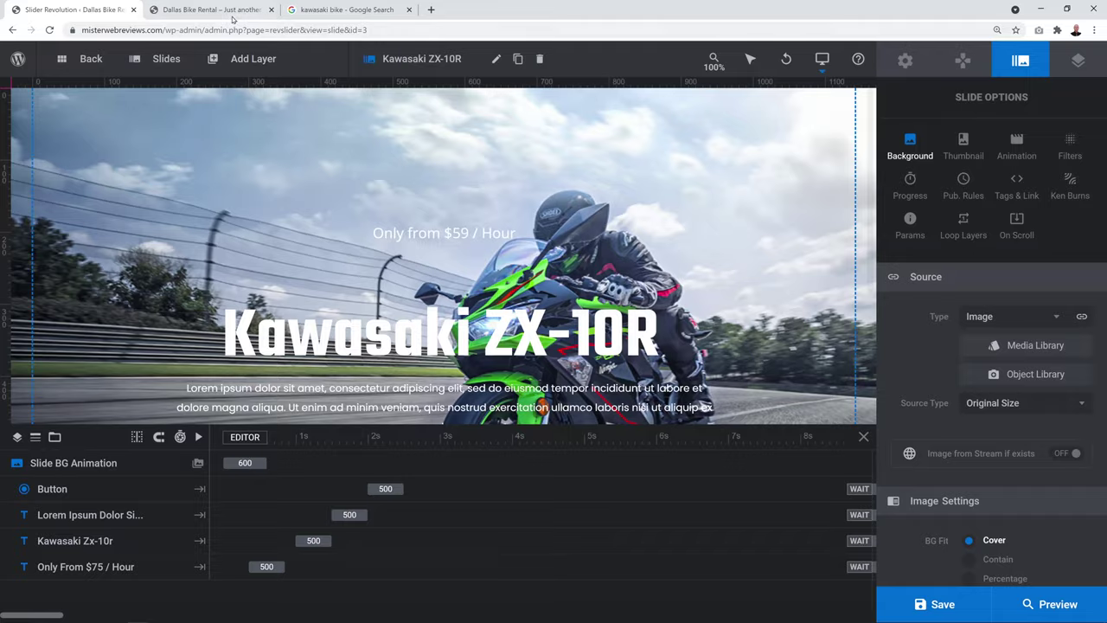
pyautogui.click(230, 13)
pyautogui.press('F5')
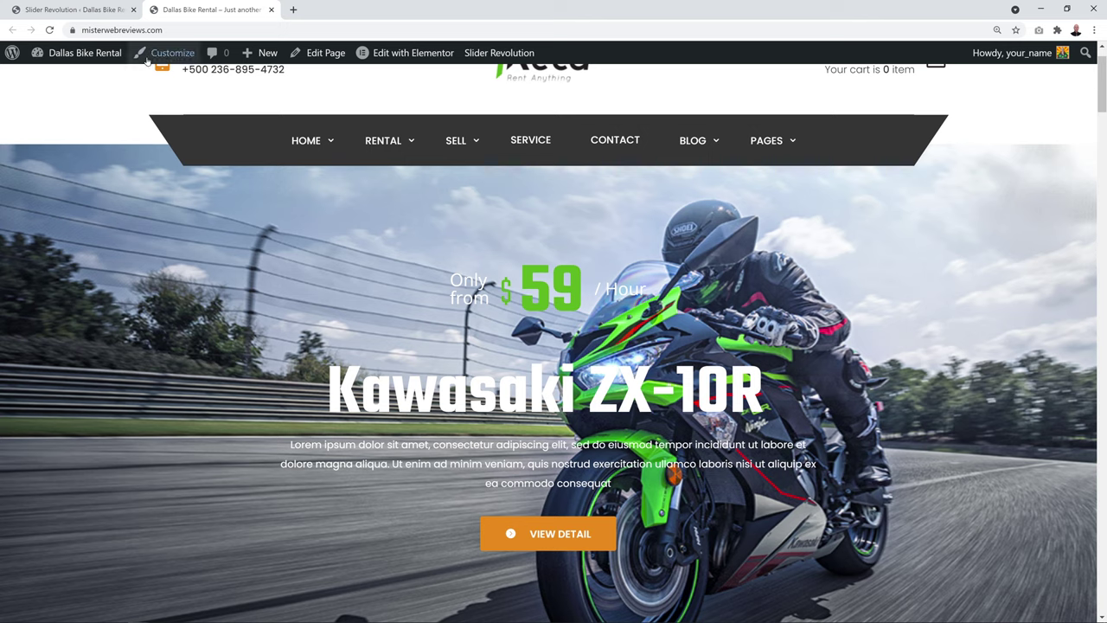
pyautogui.click(74, 10)
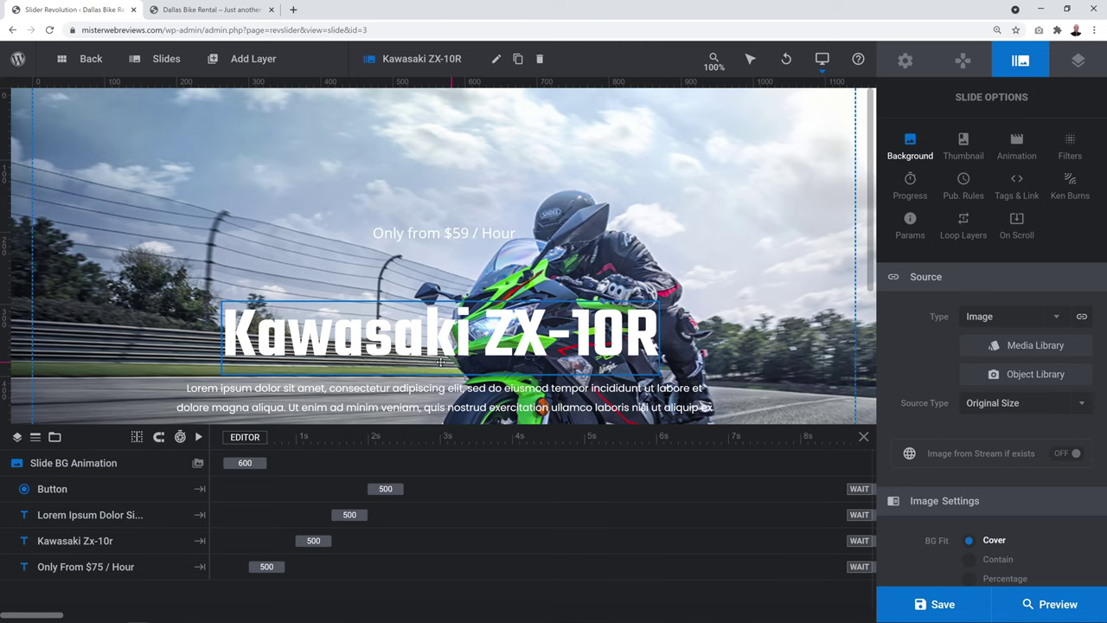
# Edit the price layer so 'Only from $59 / Hour' reads 'Only from £45 / Hour'
pyautogui.click(451, 239)
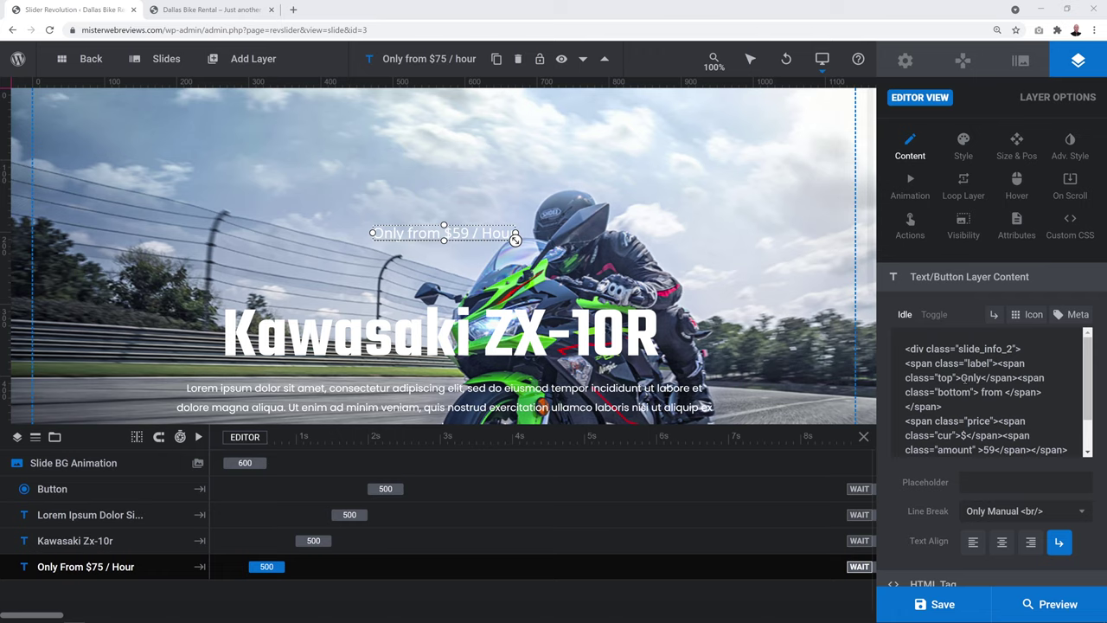
pyautogui.hotkey('shift', 'Right')
pyautogui.hotkey('shift', 'Right')
pyautogui.hotkey('shift', 'Right')
pyautogui.hotkey('shift', 'Right')
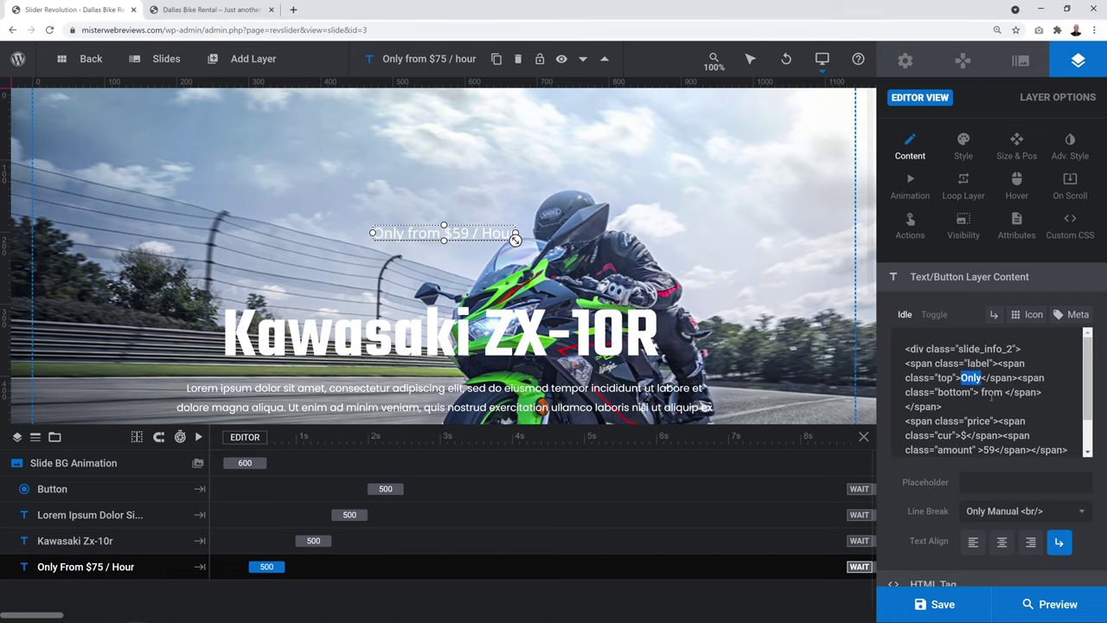
pyautogui.doubleClick(992, 393)
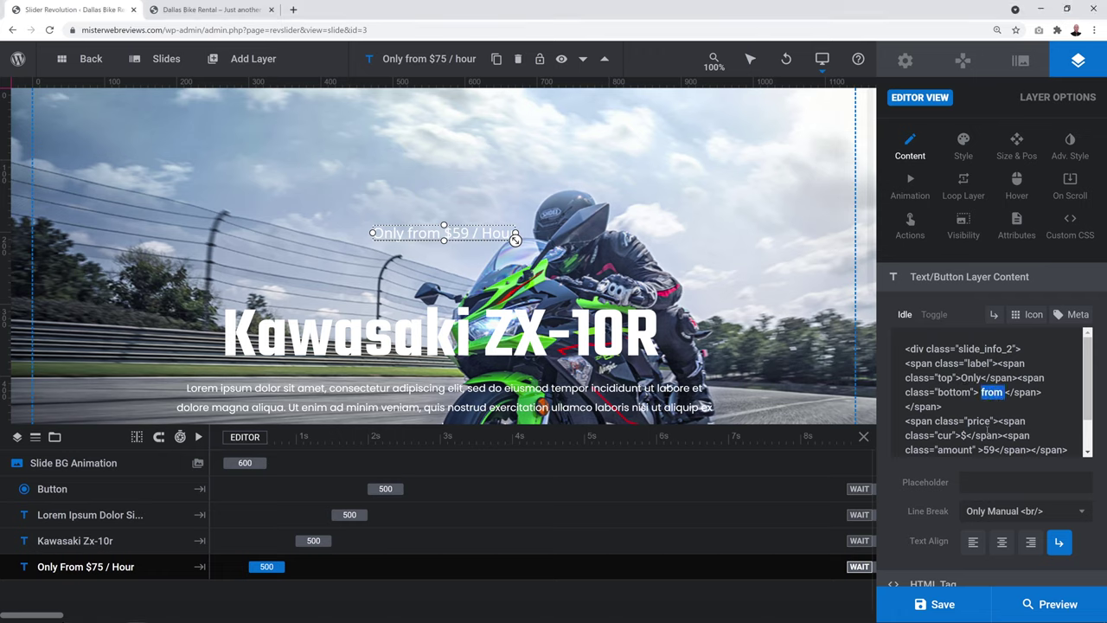
pyautogui.doubleClick(963, 435)
pyautogui.doubleClick(989, 449)
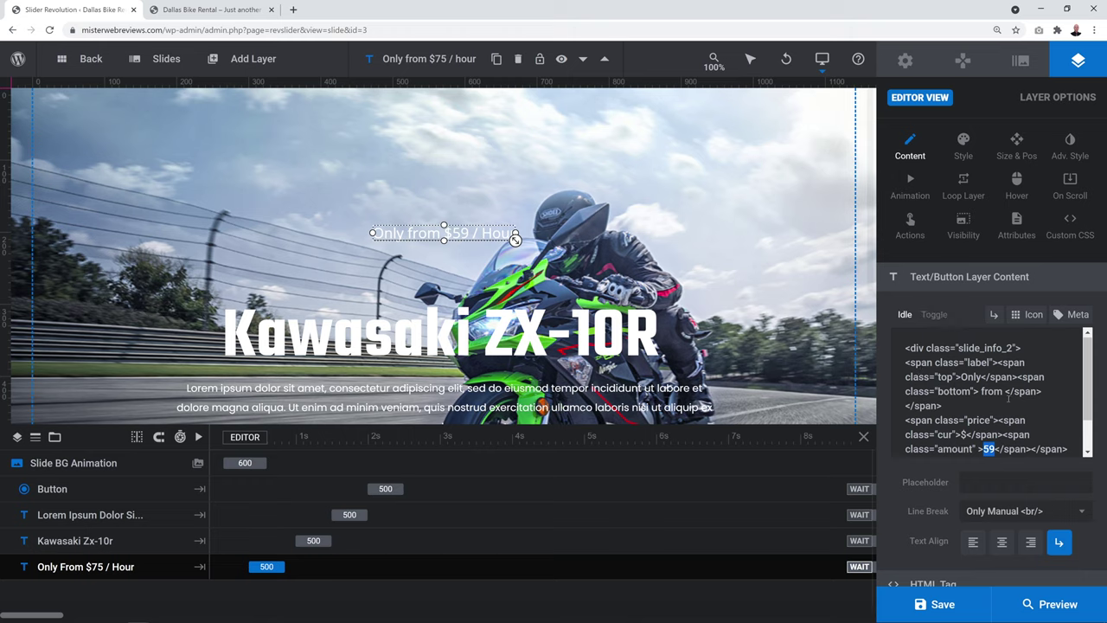
pyautogui.click(995, 466)
pyautogui.press('Left')
pyautogui.hotkey('shift', 'Right')
pyautogui.hotkey('shift', 'Right')
pyautogui.write('45')
pyautogui.hotkey('shift', 'Right')
pyautogui.write('£')
# Save the slide and reload the homepage to confirm the £45 price
pyautogui.click(943, 604)
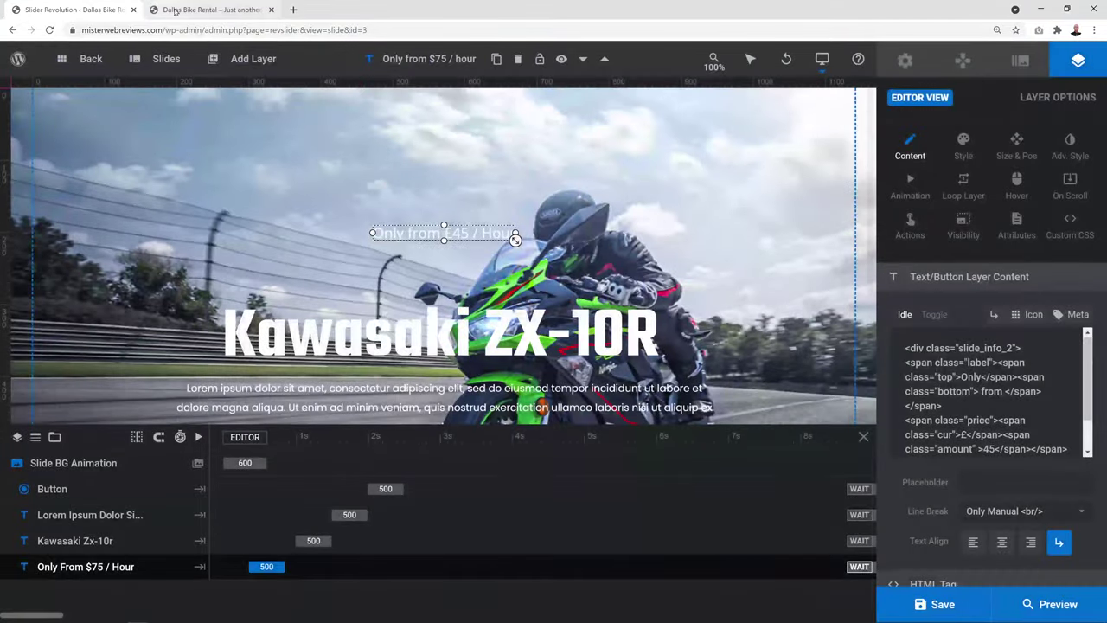
pyautogui.click(175, 10)
pyautogui.press('F5')
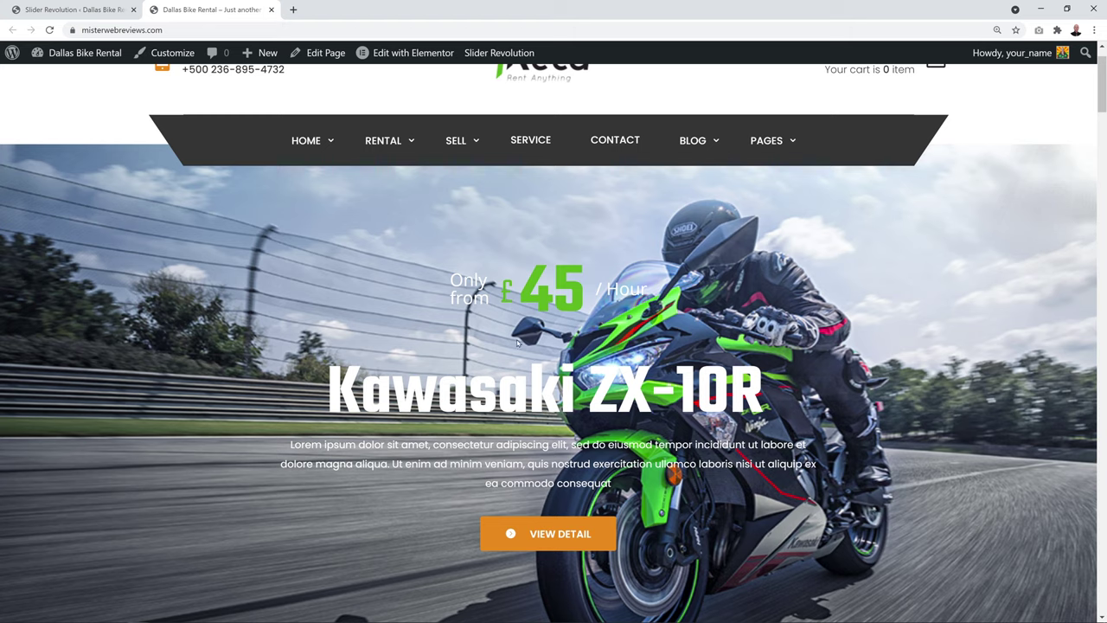
pyautogui.hotkey('ctrl', 'shift', 'Tab')
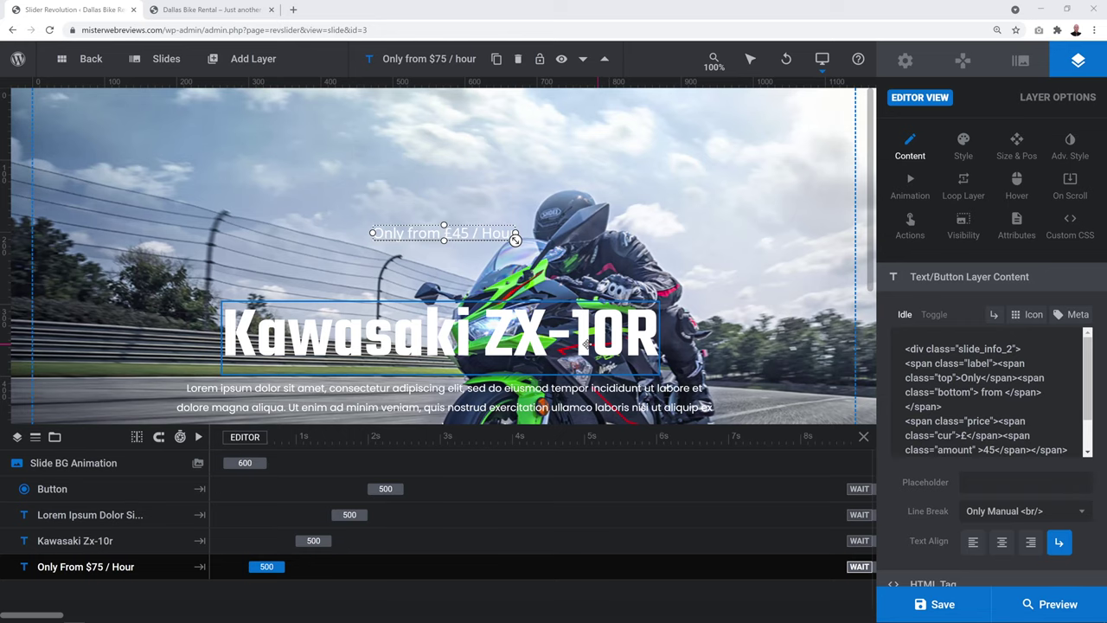
# Rename the title layer to 'Kawasaki Ninja 1000sx' and save the slide
pyautogui.click(586, 344)
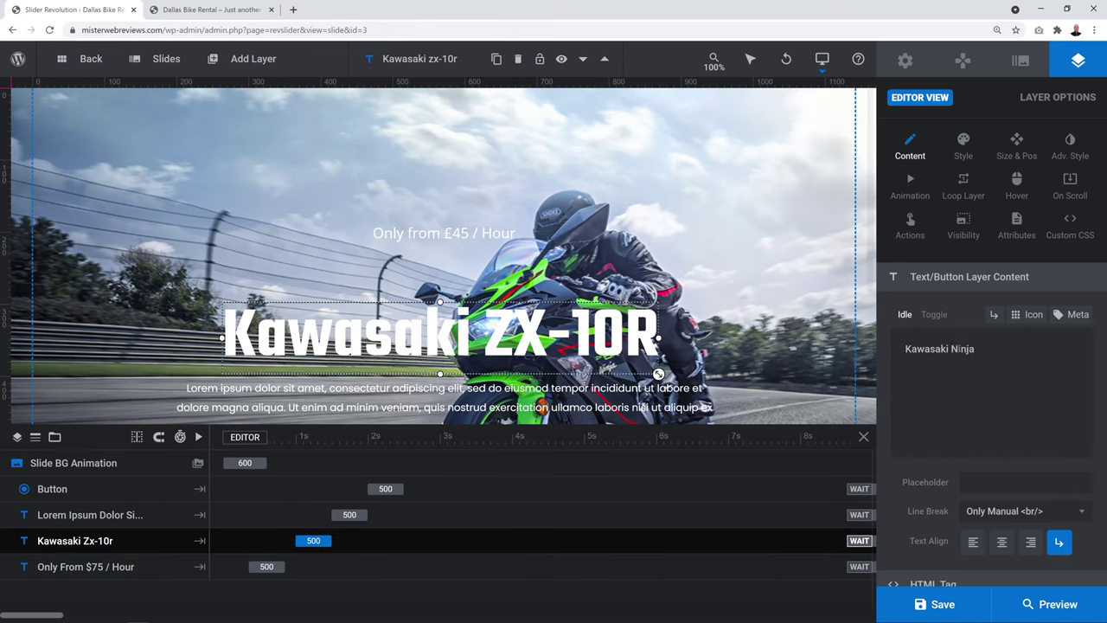
pyautogui.moveTo(951, 349); pyautogui.dragTo(993, 351)
pyautogui.write('Ninja 1000sx')
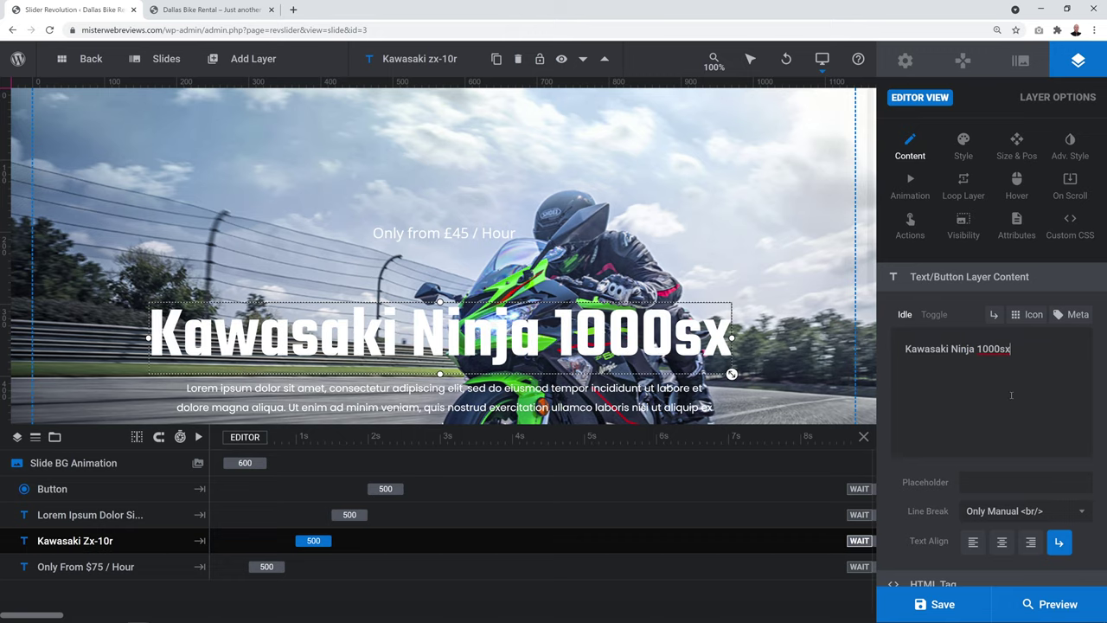
pyautogui.click(939, 603)
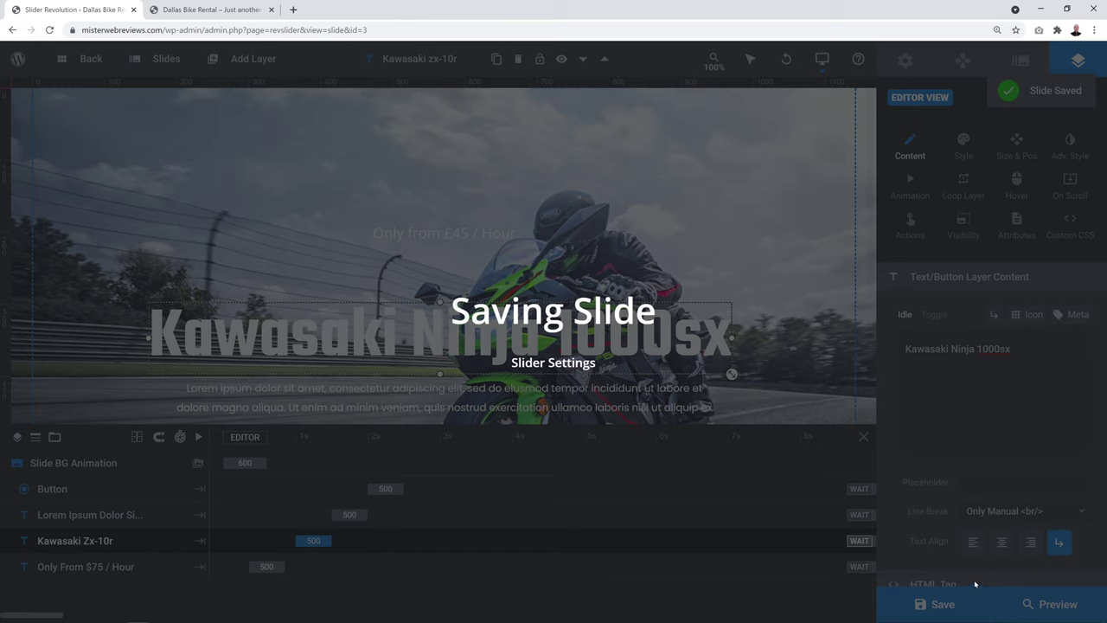
# Select the VIEW DETAIL button layer in the slide editor
pyautogui.scroll(-2, 752, 294)
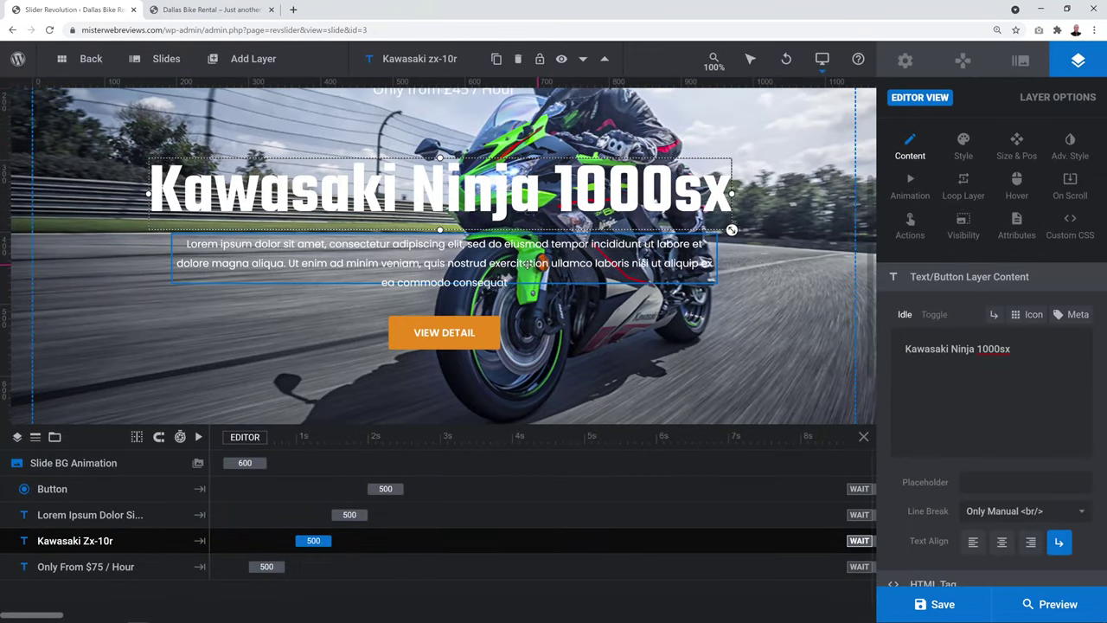
pyautogui.click(527, 263)
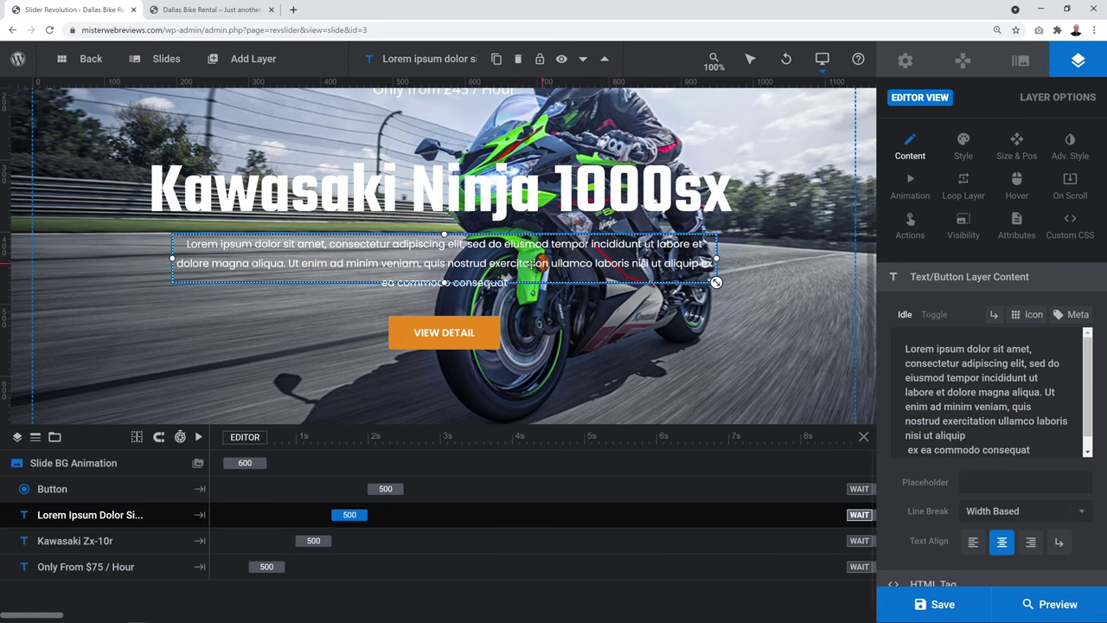
pyautogui.rightClick(532, 273)
pyautogui.moveTo(590, 298)
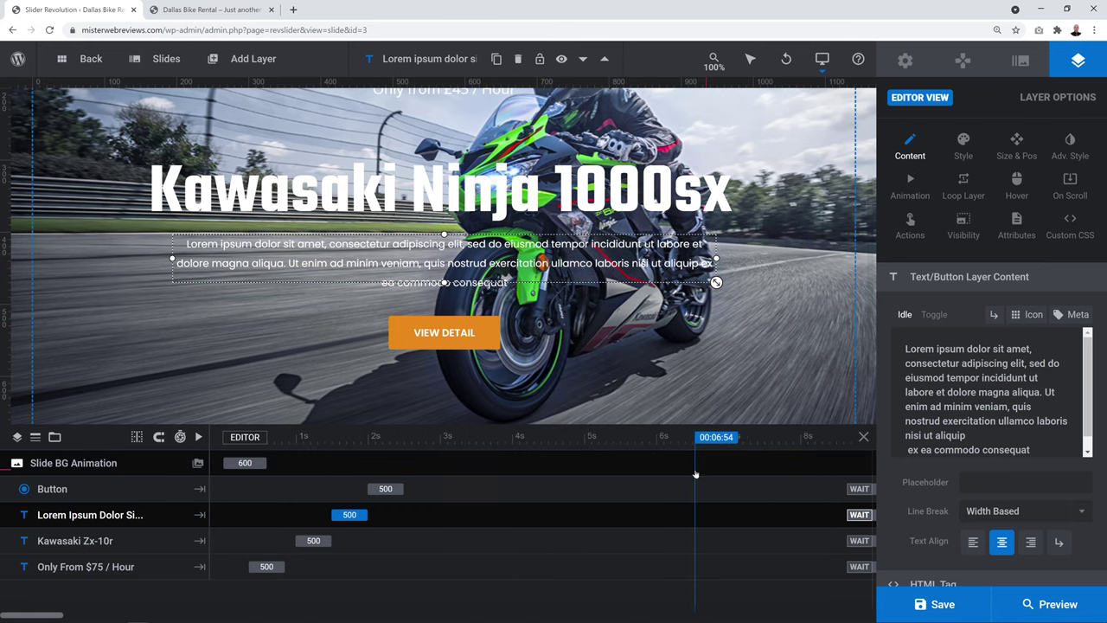
pyautogui.click(751, 473)
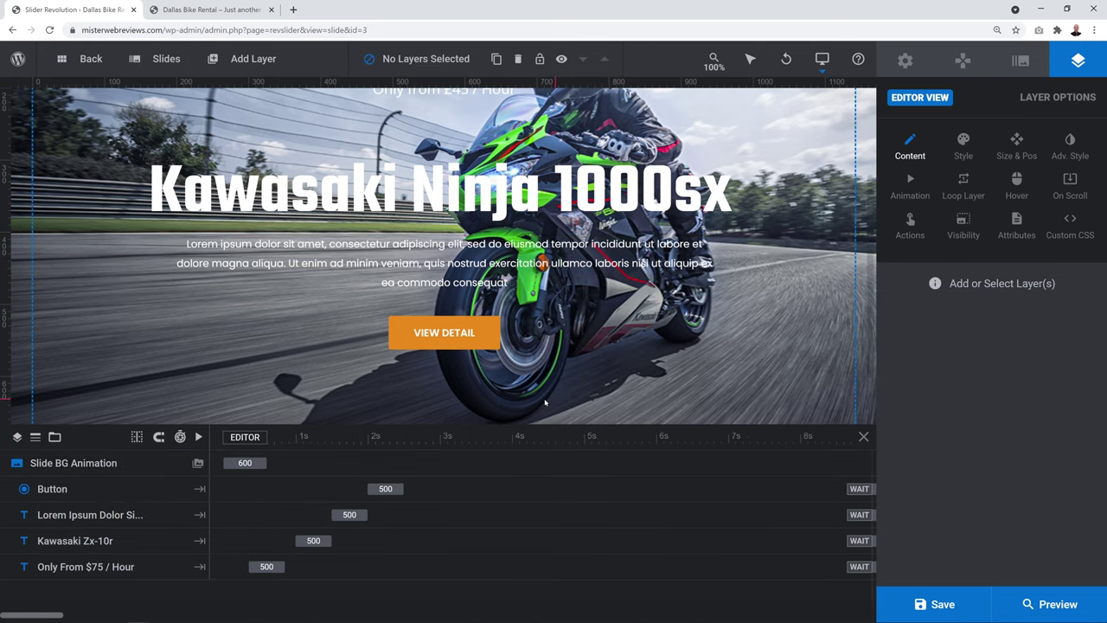
pyautogui.click(474, 336)
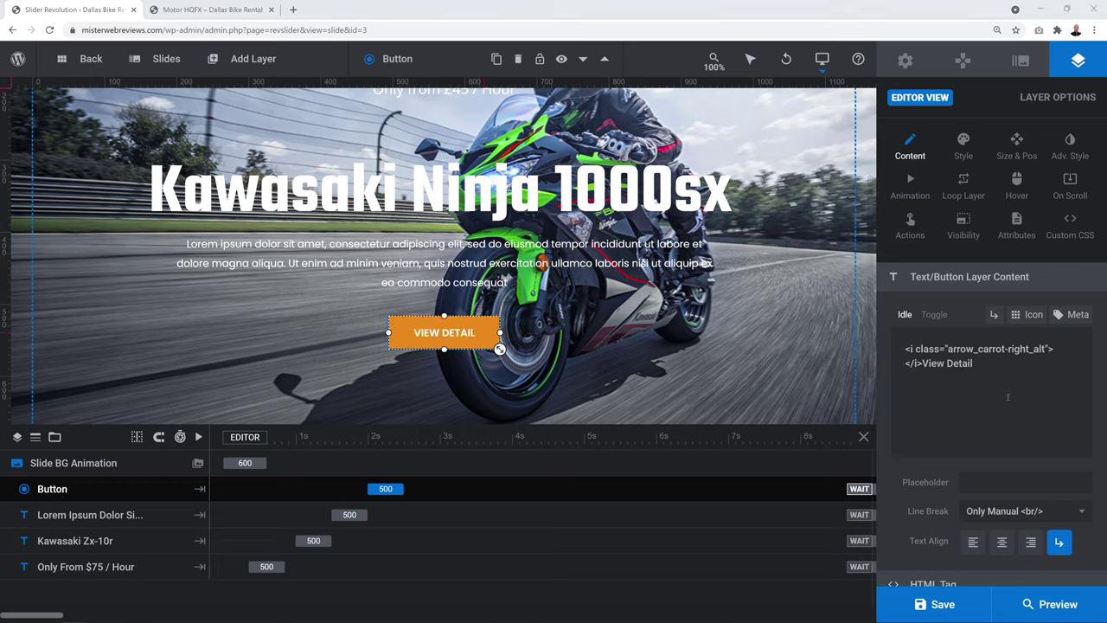
# Open the Aprilia rsv4 rf product page on the live site and copy its URL
pyautogui.click(208, 9)
pyautogui.hotkey('alt', 'Left')
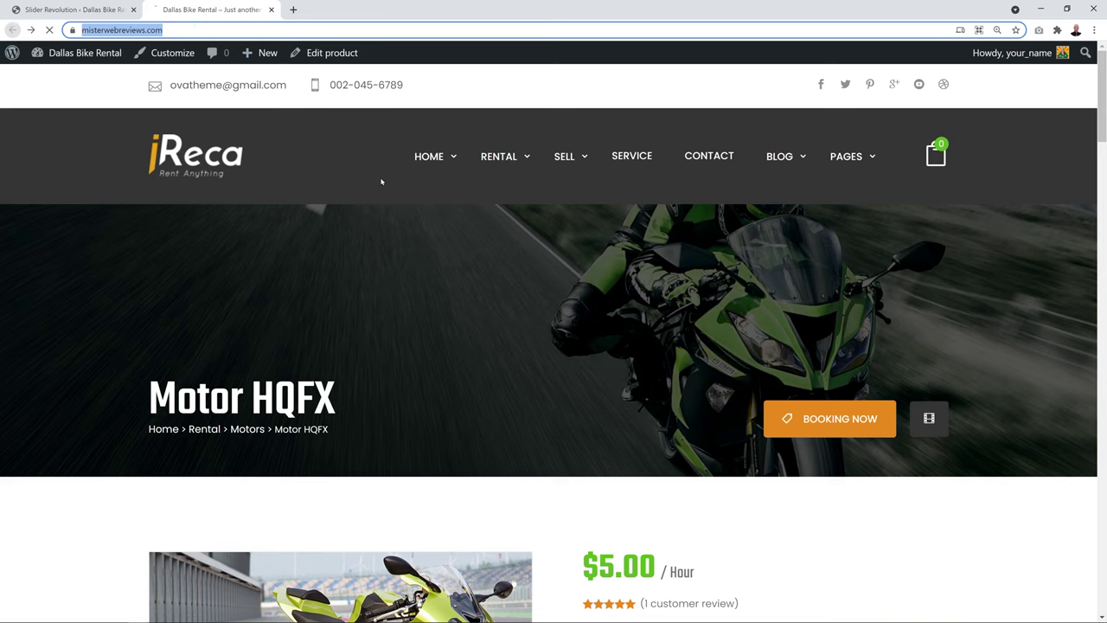
pyautogui.scroll(1, 668, 277)
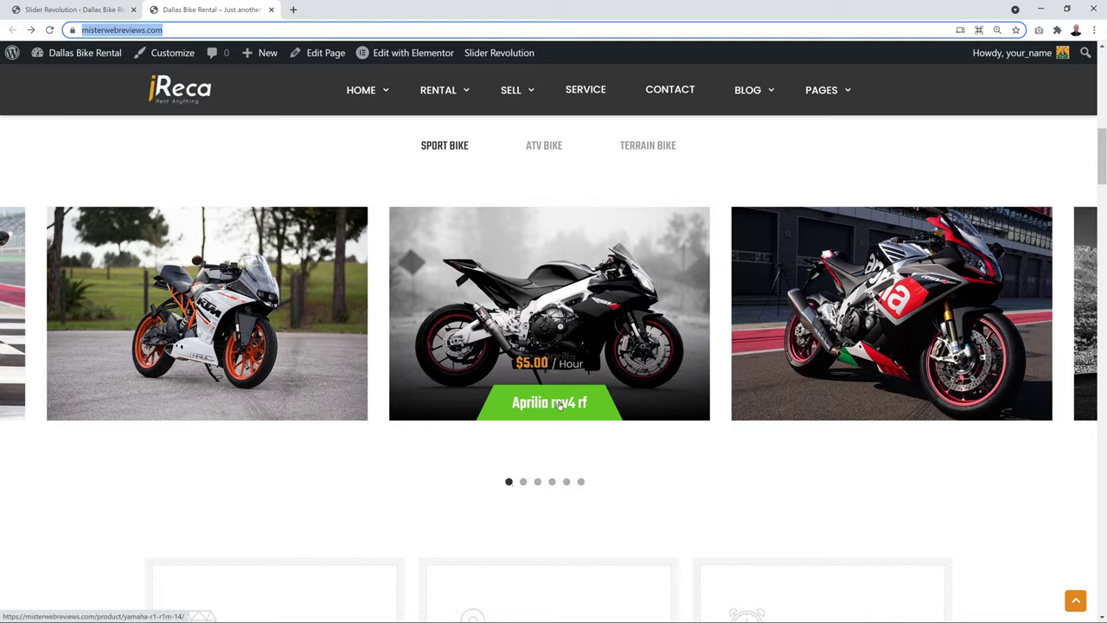
pyautogui.click(560, 405)
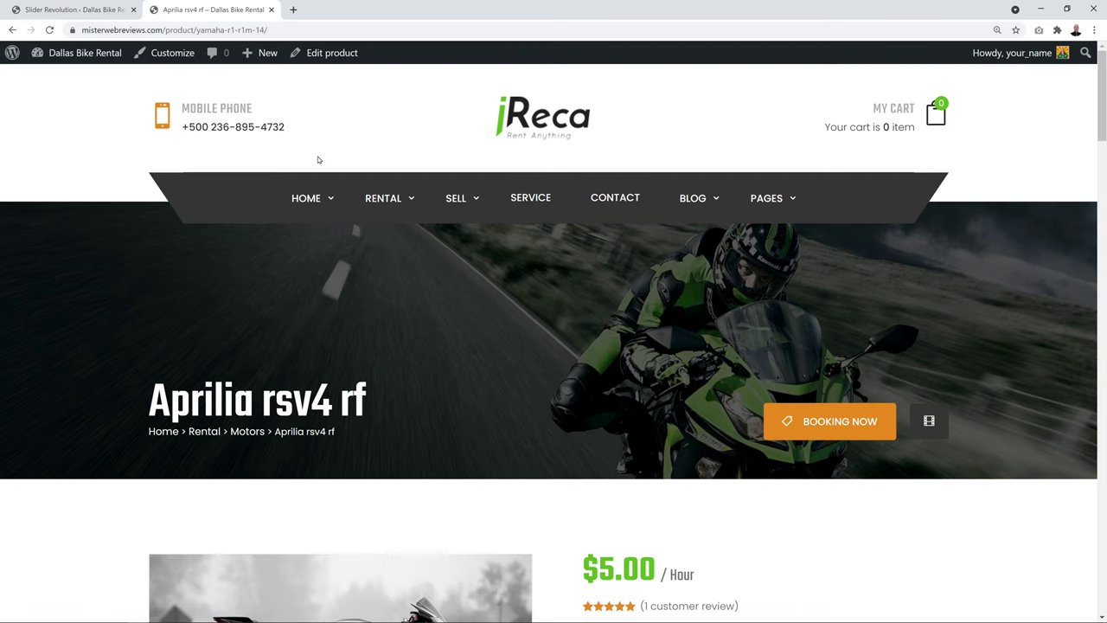
pyautogui.scroll(-5, 475, 269)
pyautogui.scroll(-1, 567, 350)
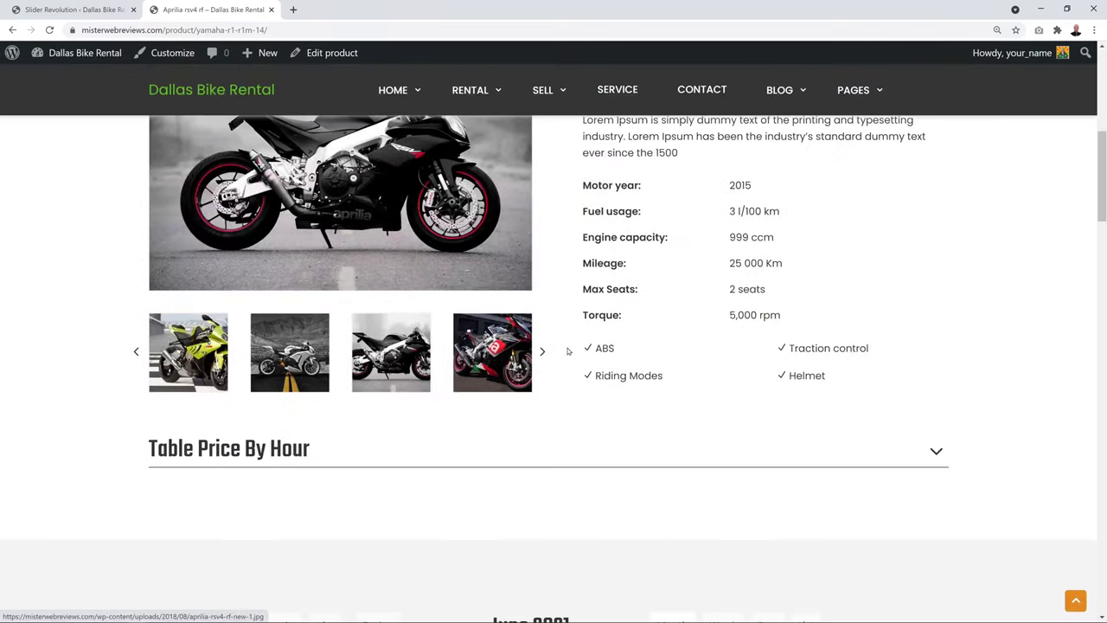
pyautogui.scroll(7, 567, 349)
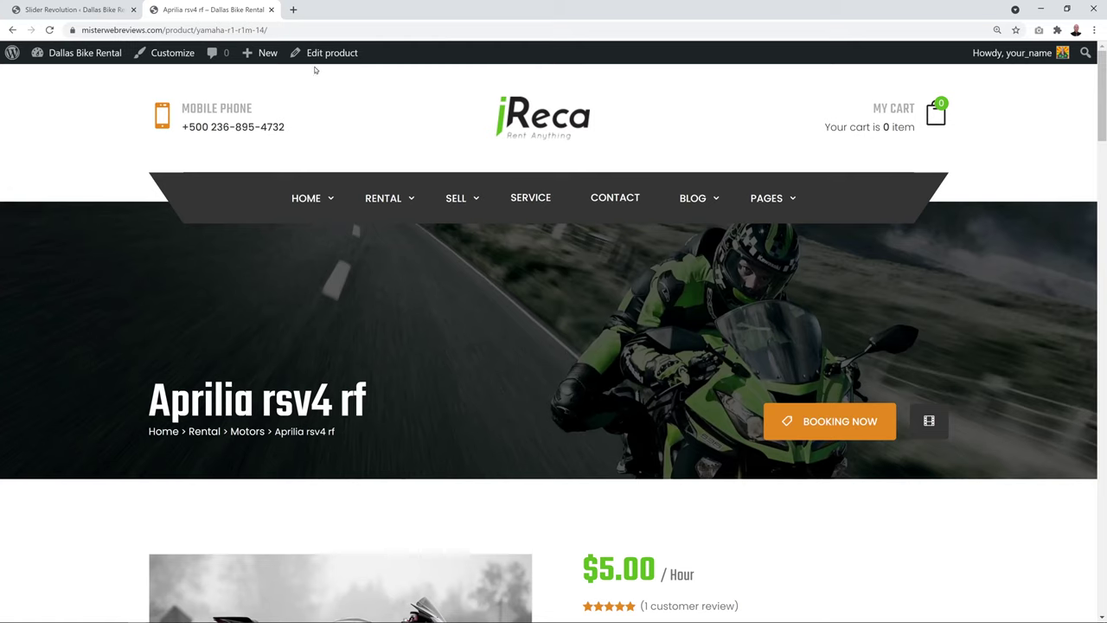
pyautogui.click(239, 30)
pyautogui.rightClick(235, 29)
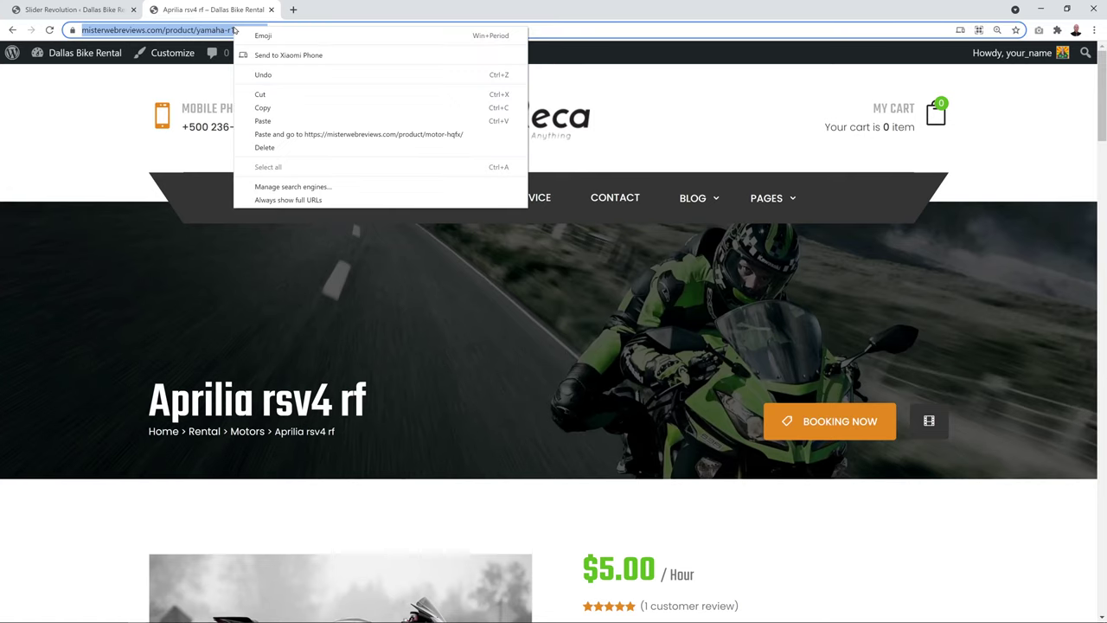
pyautogui.click(270, 110)
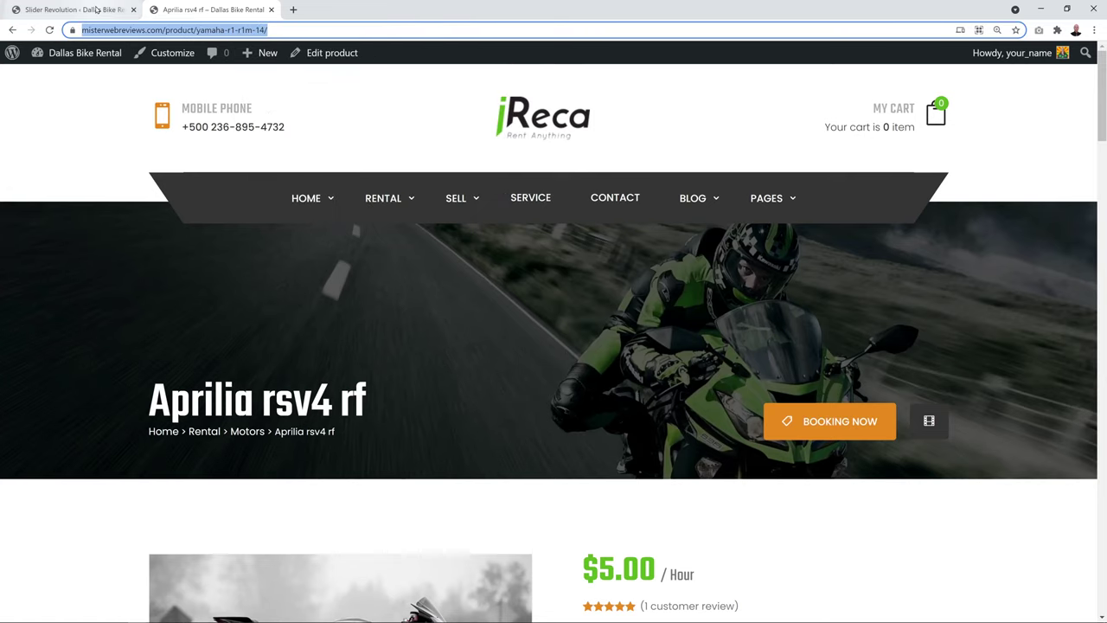
pyautogui.click(78, 9)
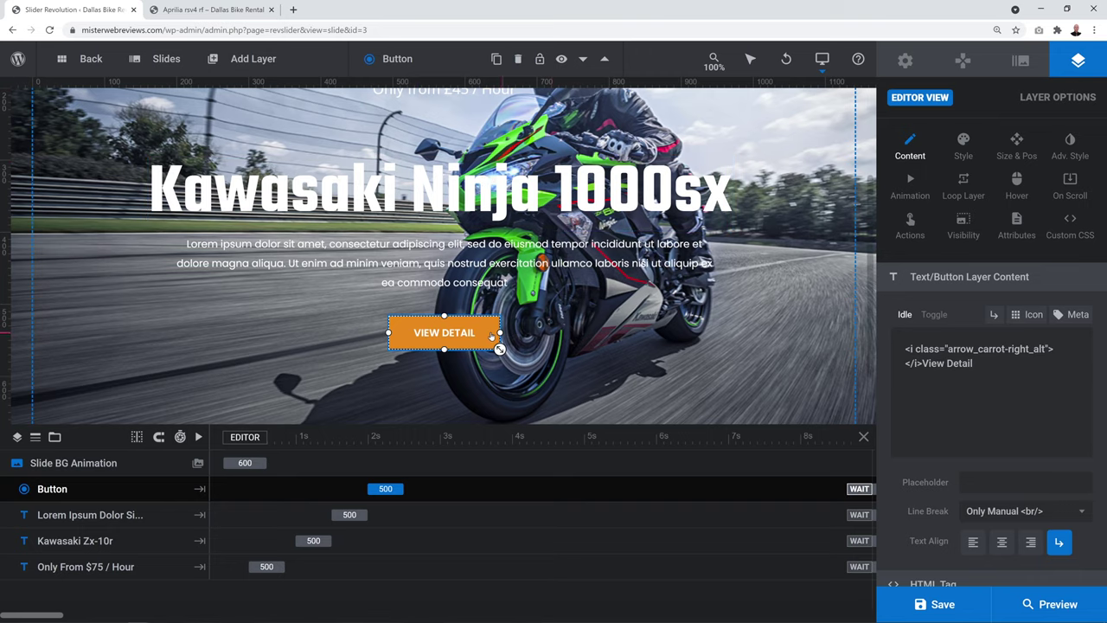
# Give the VIEW DETAIL button a Simple Link action to the Aprilia rsv4 rf product URL
pyautogui.click(910, 232)
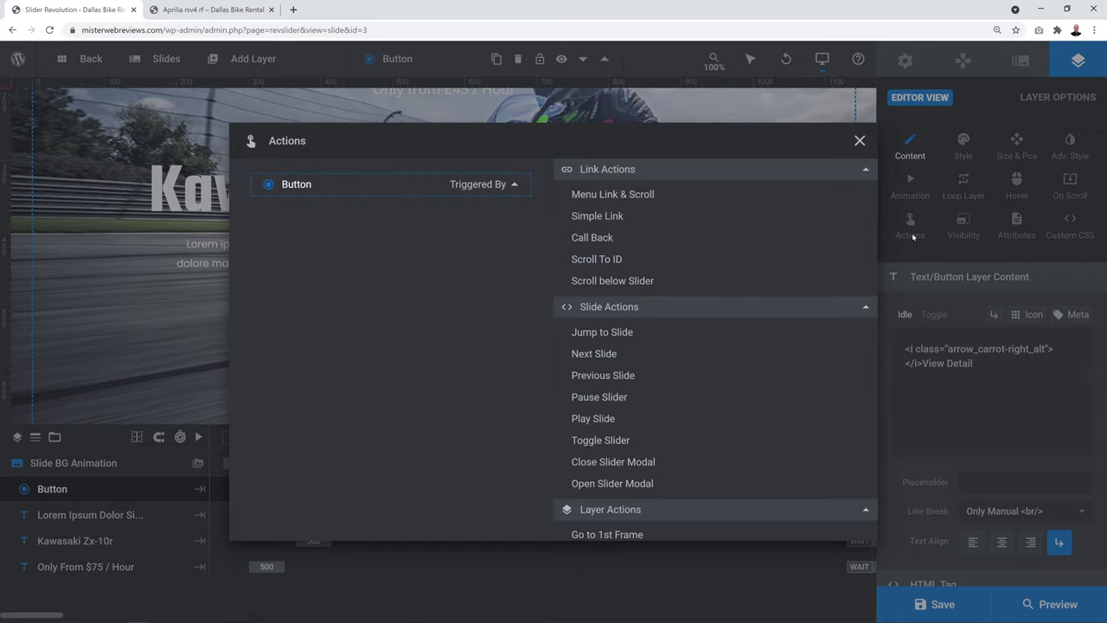
pyautogui.click(618, 218)
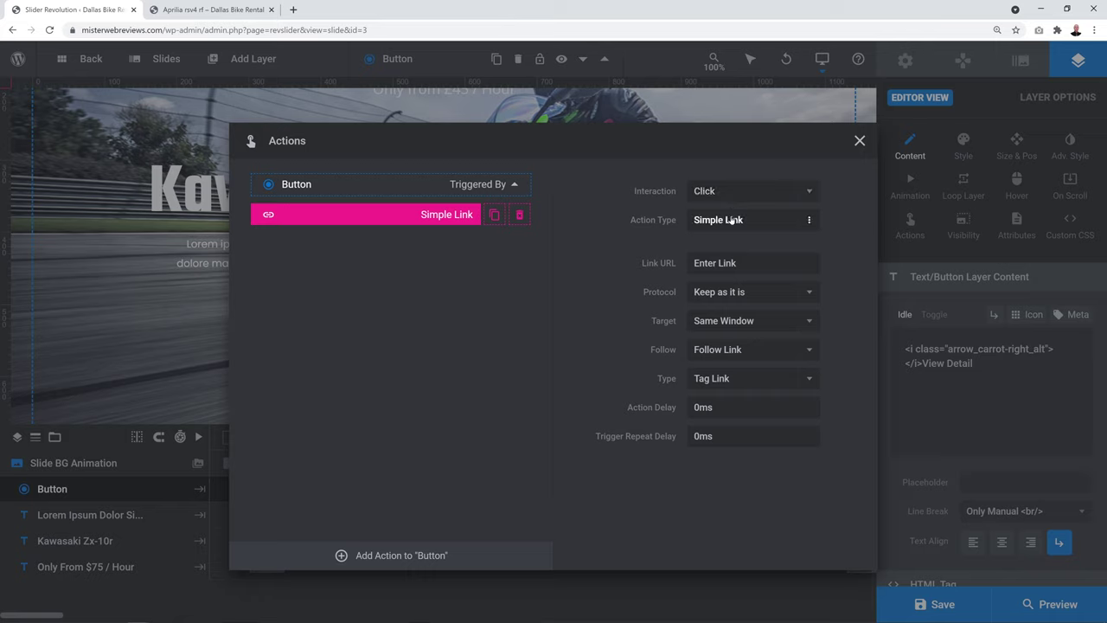
pyautogui.click(750, 263)
pyautogui.hotkey('ctrl', 'v')
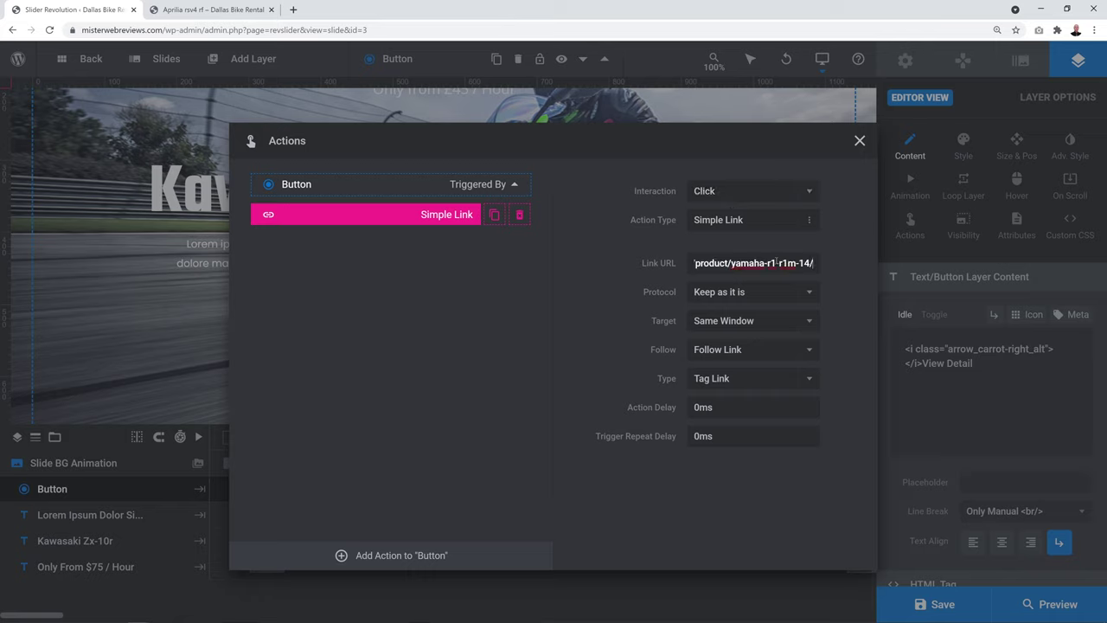
pyautogui.click(585, 481)
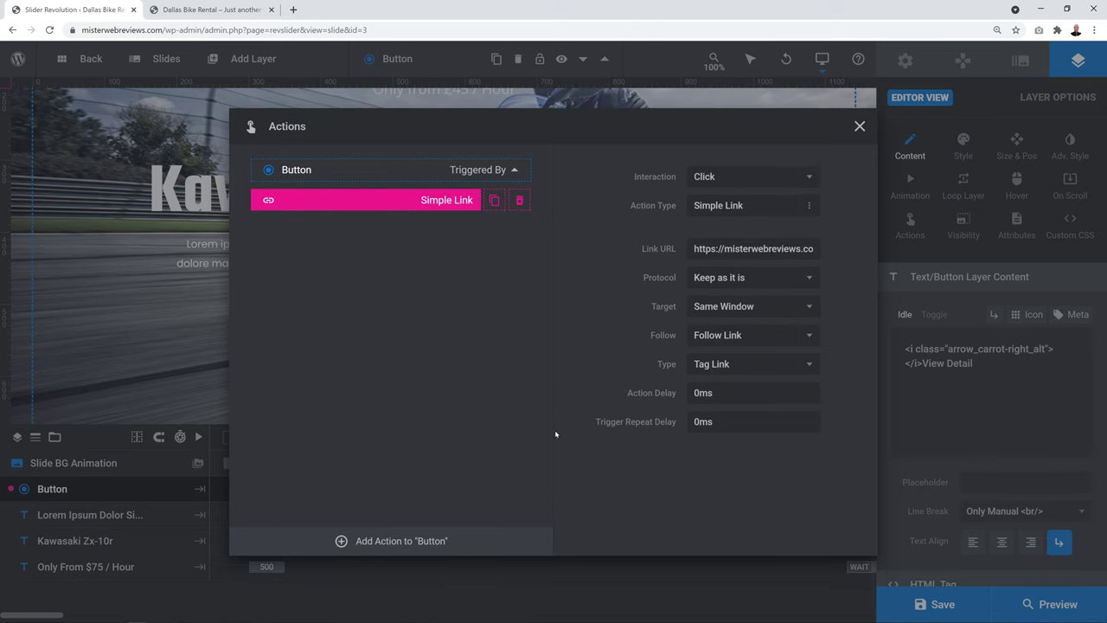
pyautogui.click(860, 127)
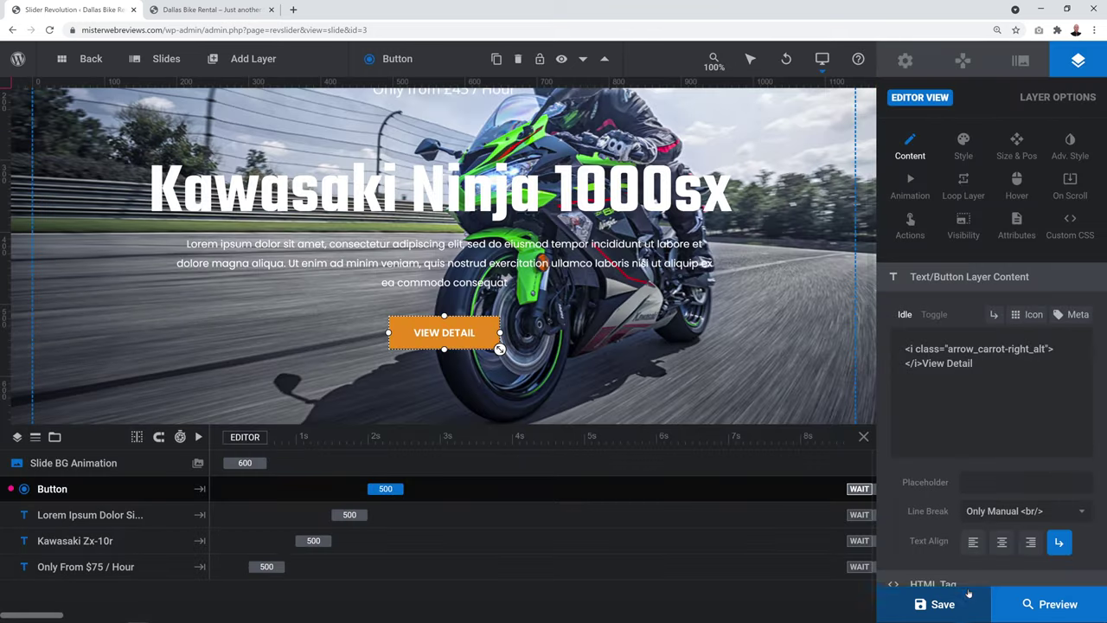
# Save the slide and reload the live homepage to see the updated slide
pyautogui.click(943, 605)
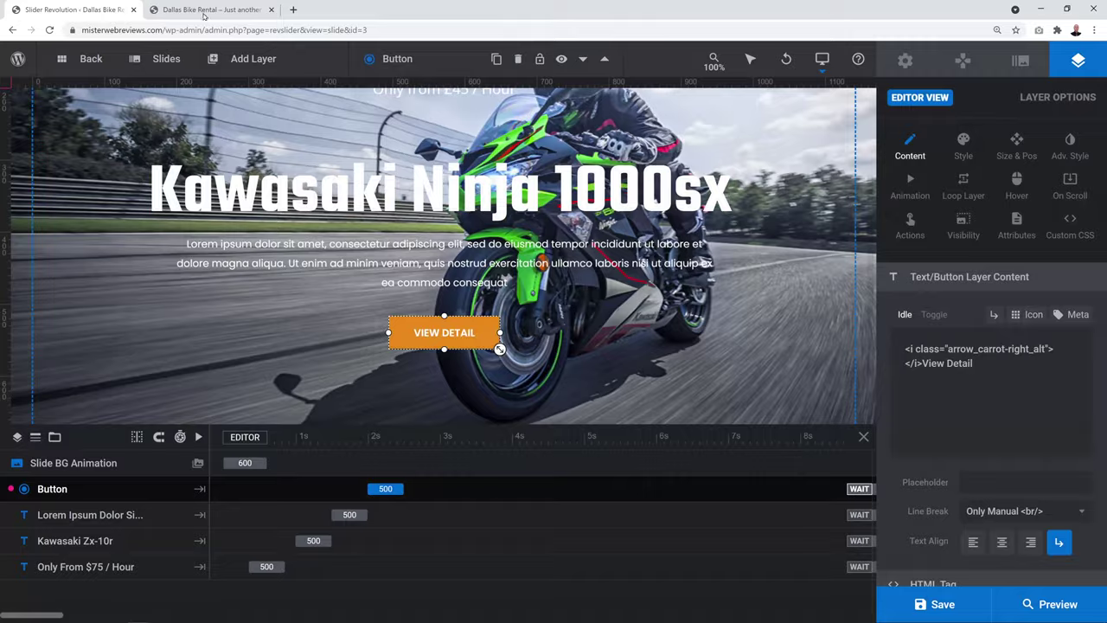
pyautogui.click(204, 10)
pyautogui.press('F5')
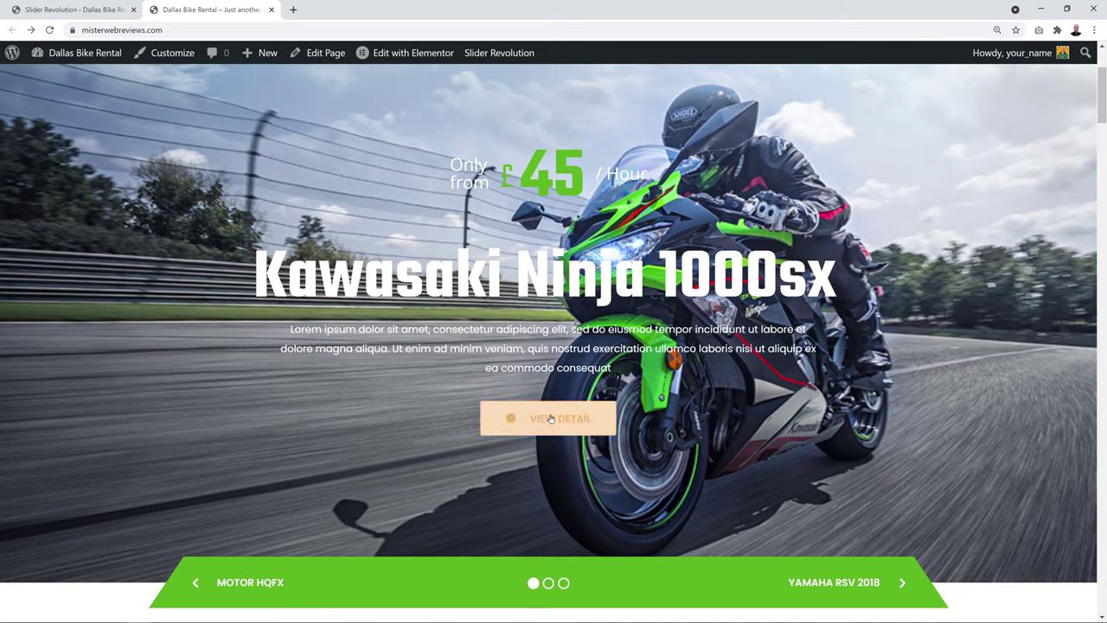
# Test the VIEW DETAIL button link, then go to Appearance > Customize in the dashboard
pyautogui.click(550, 418)
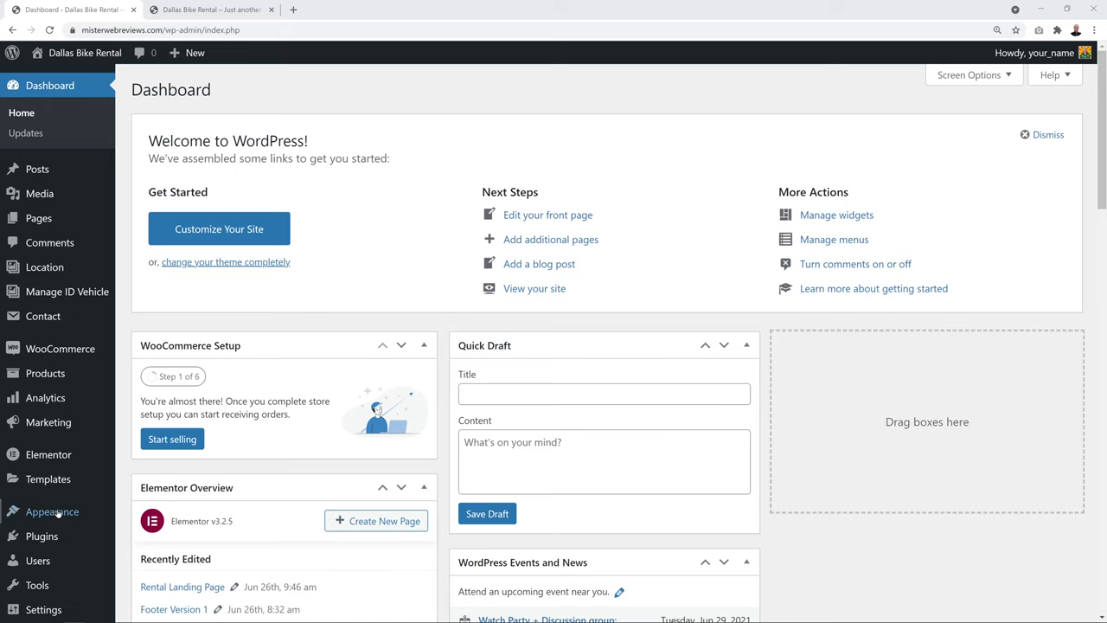
pyautogui.moveTo(53, 513)
pyautogui.click(161, 460)
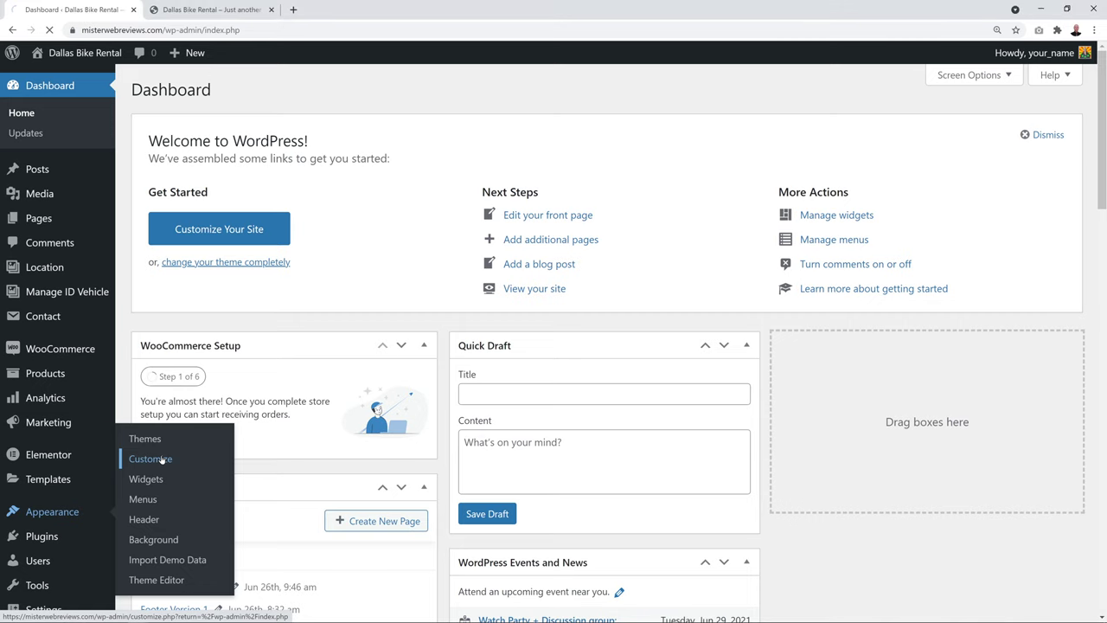
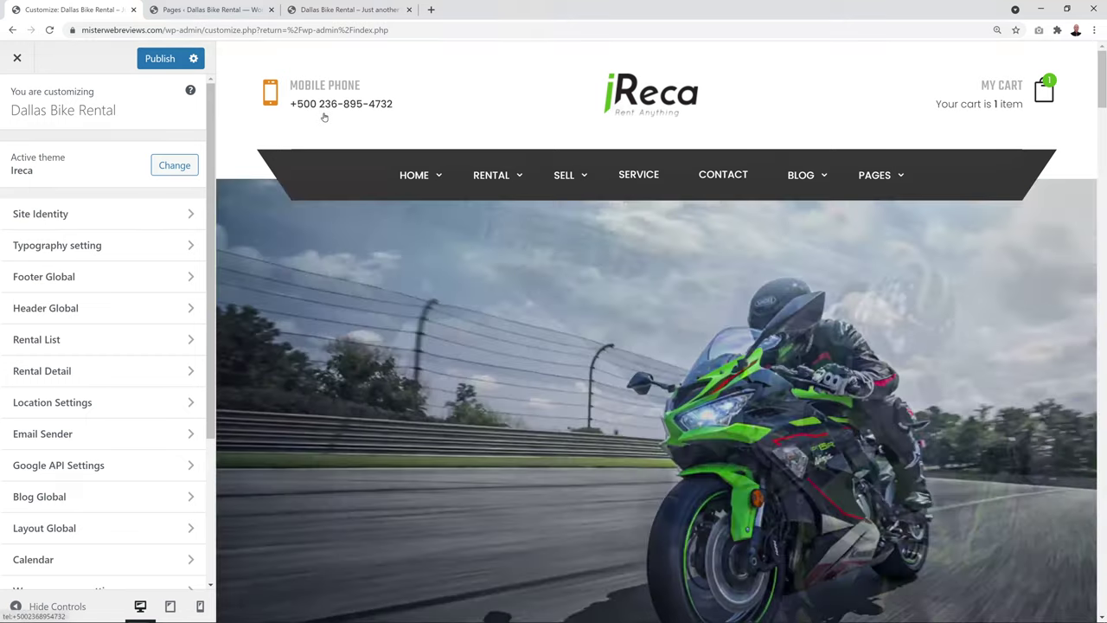
# Open Widgets and the Header 2 Left Logo widget area to show its Custom HTML widget
pyautogui.scroll(-1, 118, 375)
pyautogui.scroll(-3, 118, 376)
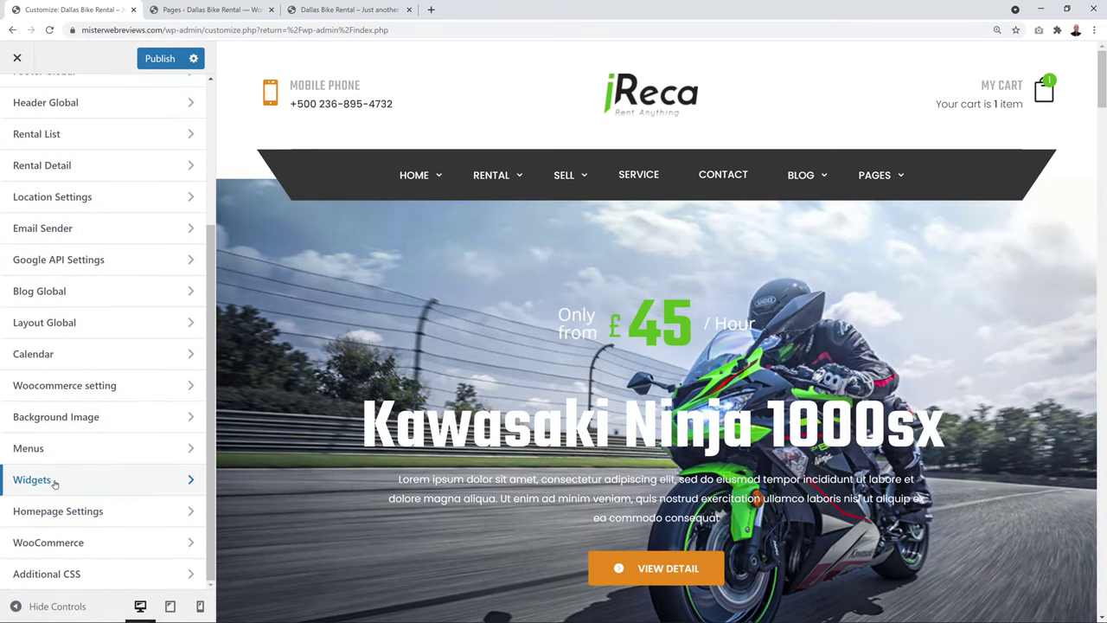
pyautogui.click(61, 490)
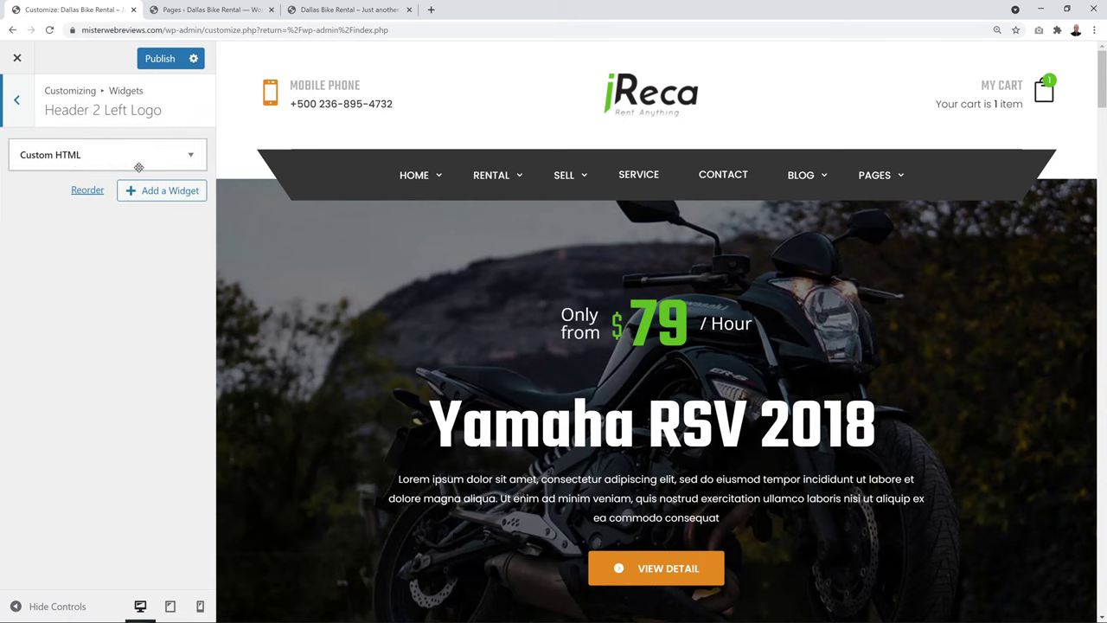
# Replace 'Mobile Phone' with 'Contact Us' in the Custom HTML widget's heading and publish
pyautogui.click(192, 157)
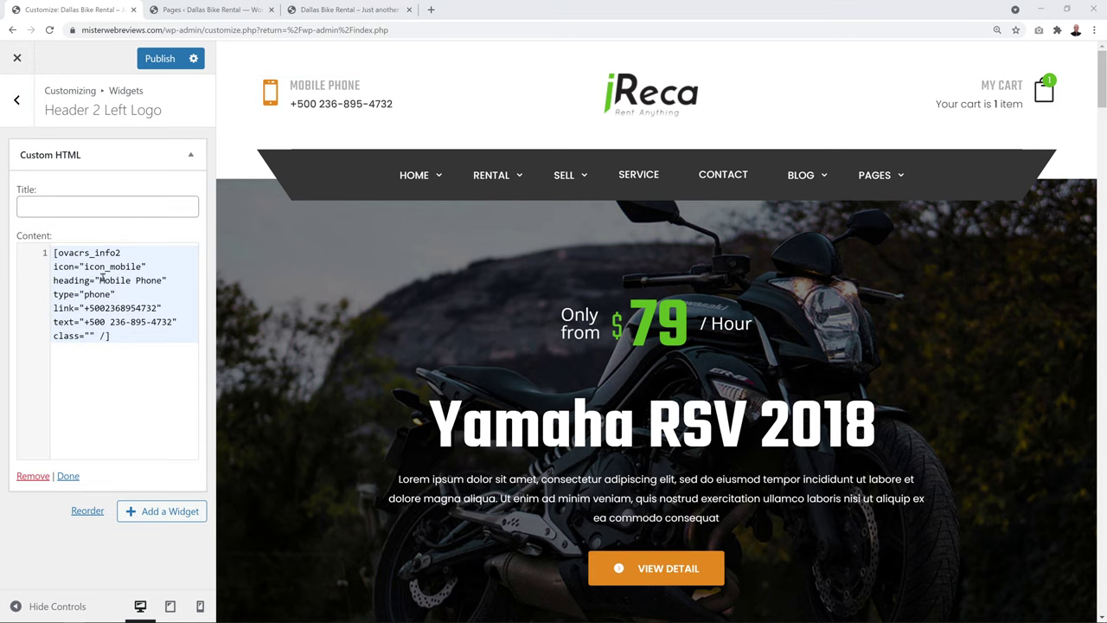
pyautogui.moveTo(99, 281); pyautogui.dragTo(129, 280)
pyautogui.write('Contact Us')
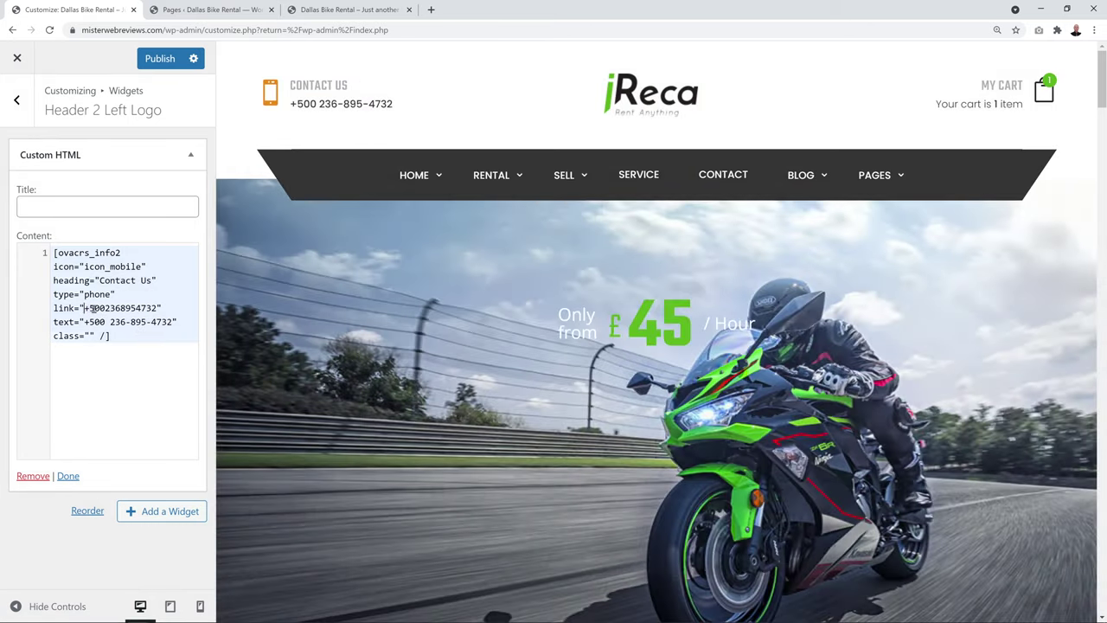
pyautogui.moveTo(84, 308); pyautogui.dragTo(155, 308)
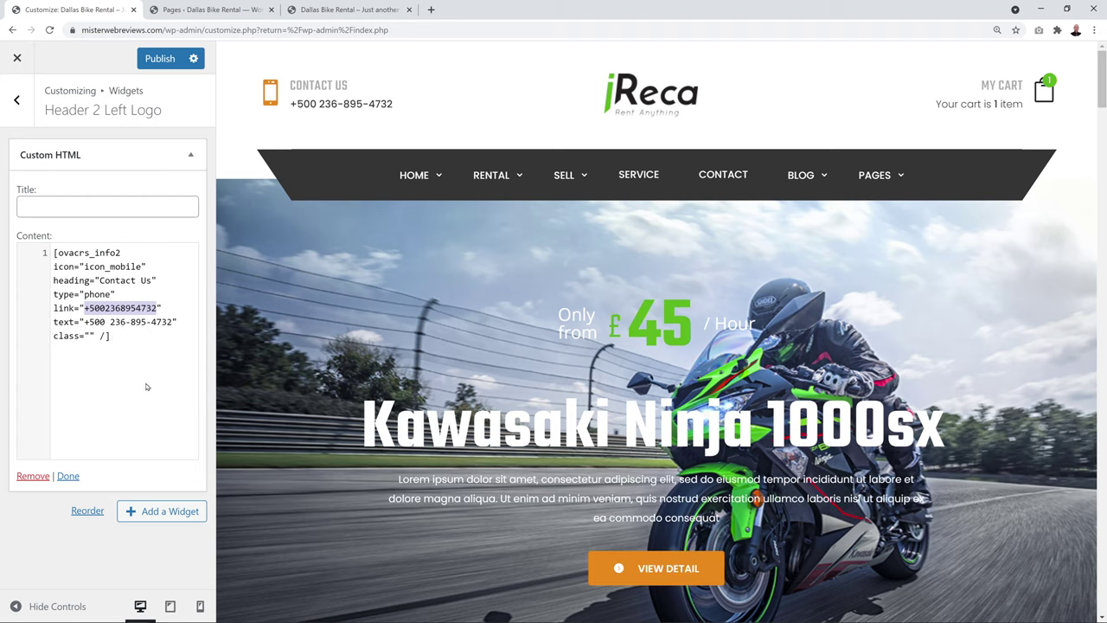
pyautogui.hotkey('ctrl', 'a')
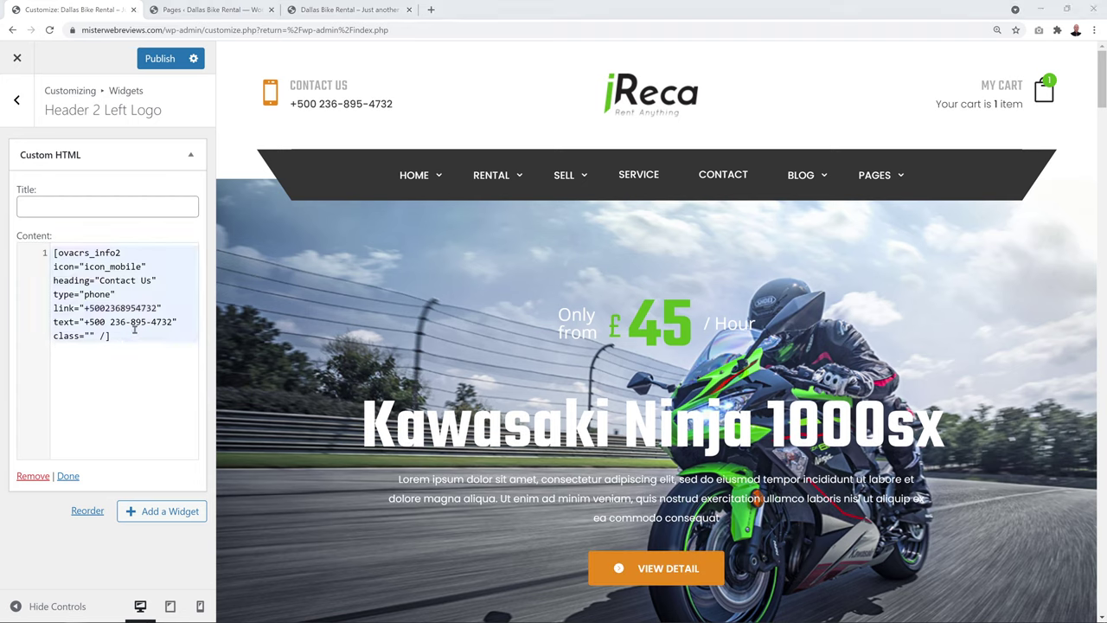
pyautogui.hotkey('ctrl', 's')
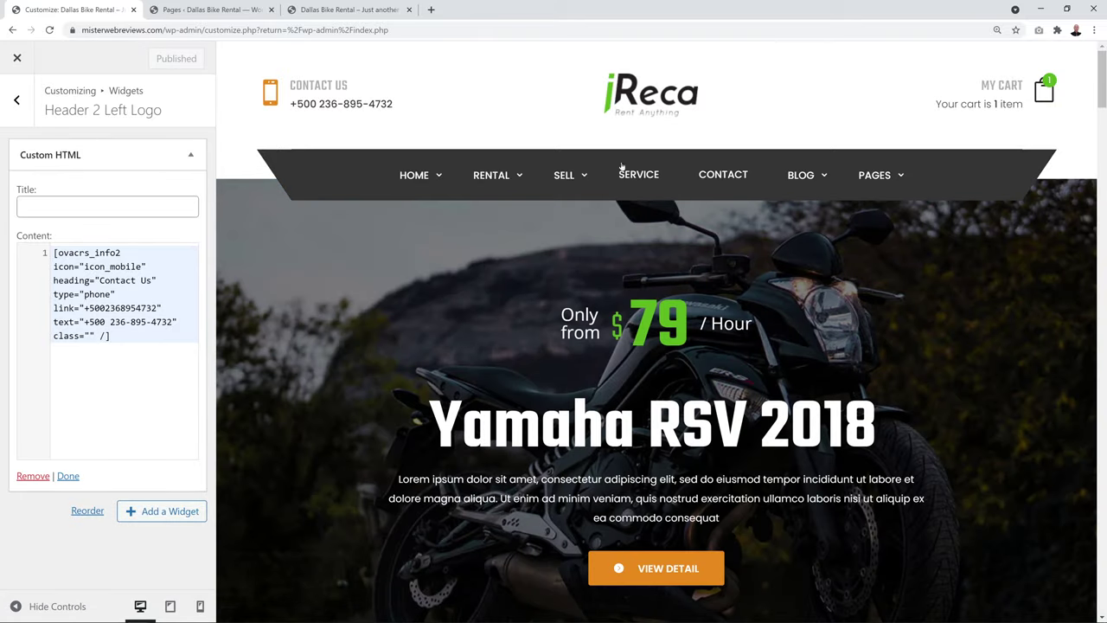
# Open the Home Motorbike page from All Pages and show its General Settings logo fields
pyautogui.click(234, 12)
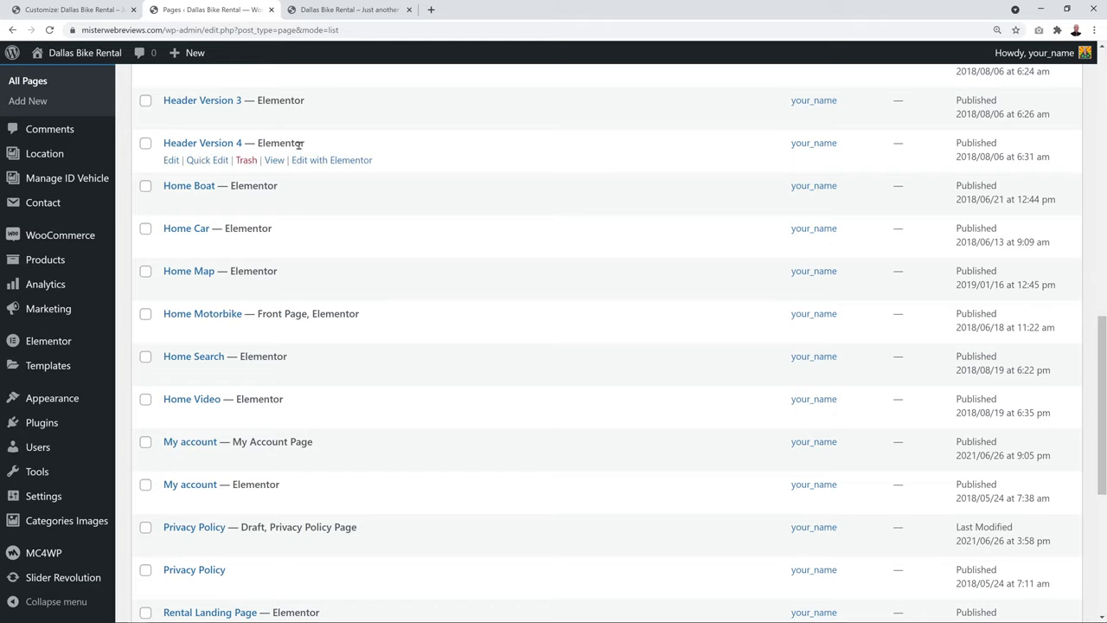
pyautogui.scroll(5, 49, 135)
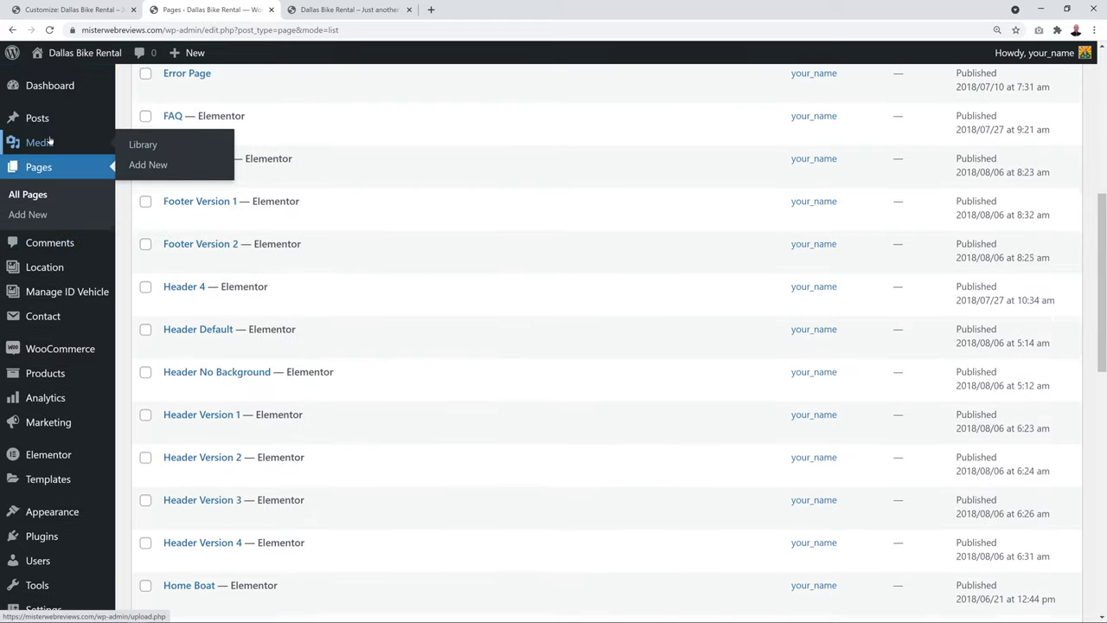
pyautogui.click(35, 199)
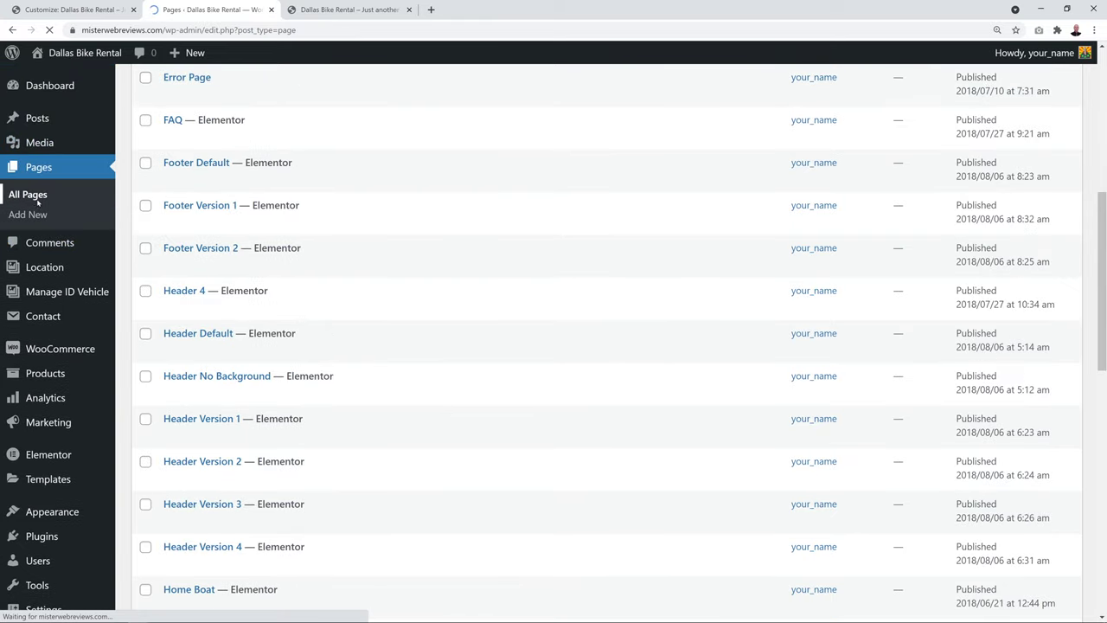
pyautogui.scroll(-4, 437, 238)
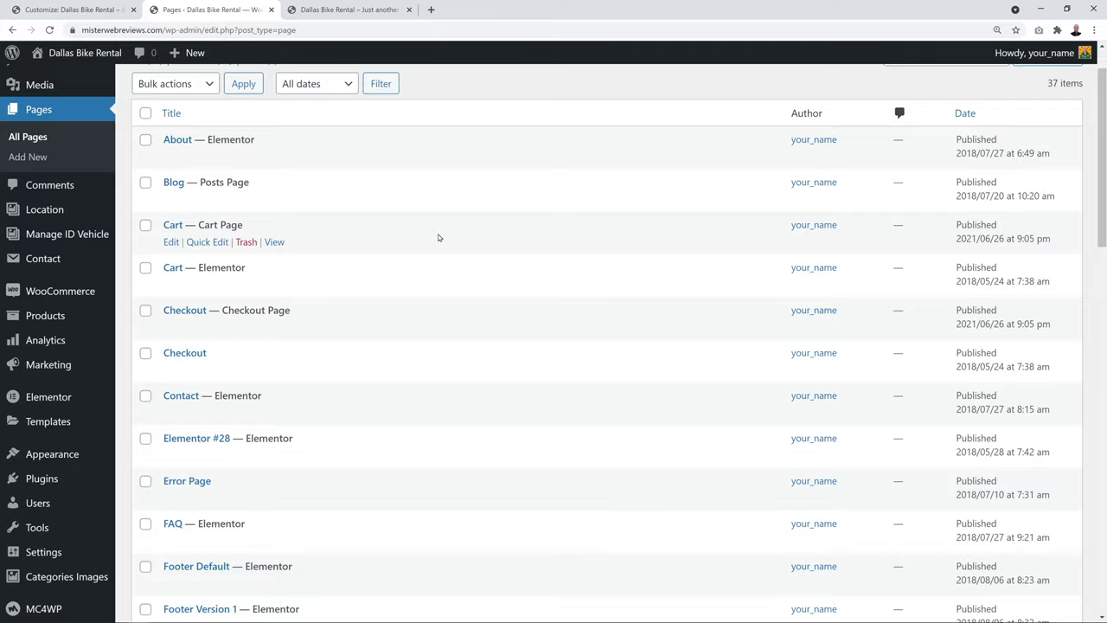
pyautogui.scroll(-5, 438, 237)
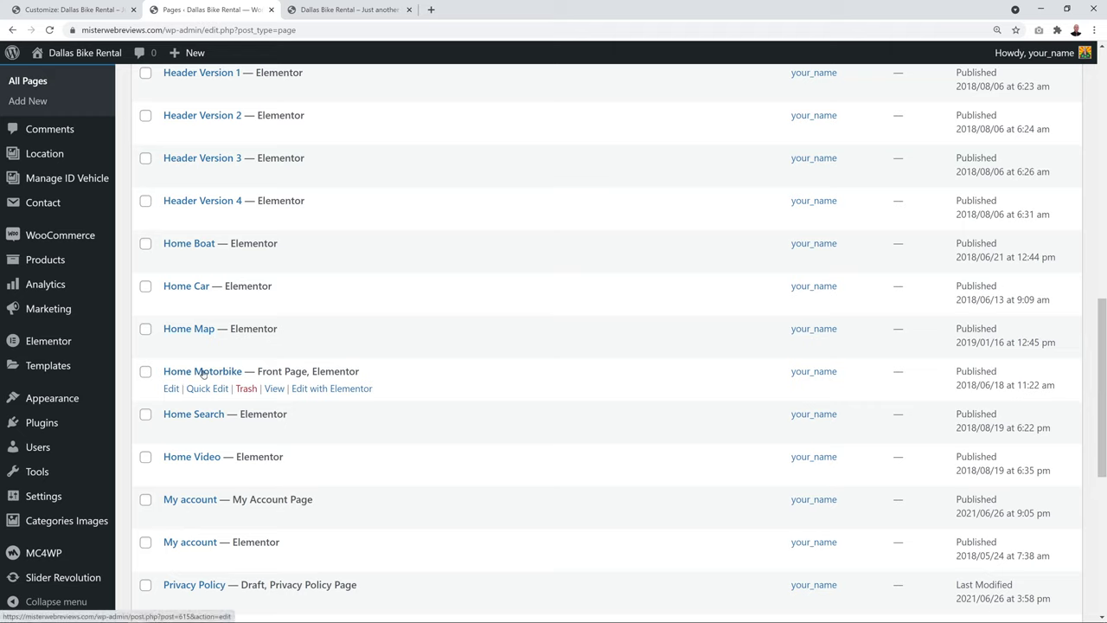
pyautogui.click(204, 370)
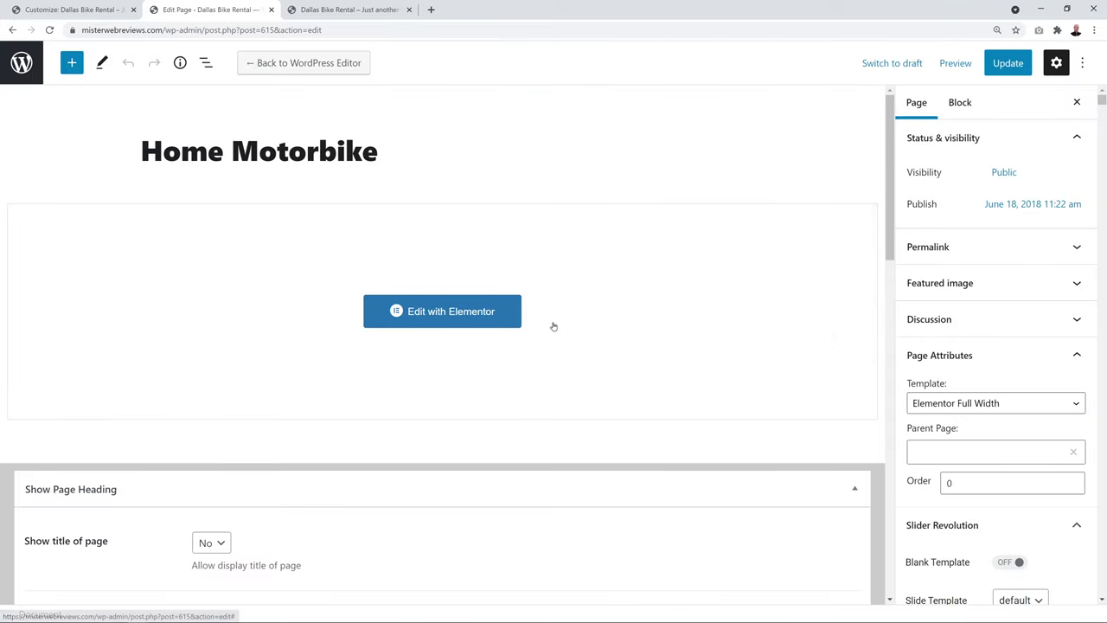
pyautogui.scroll(-2, 621, 299)
pyautogui.scroll(-5, 620, 299)
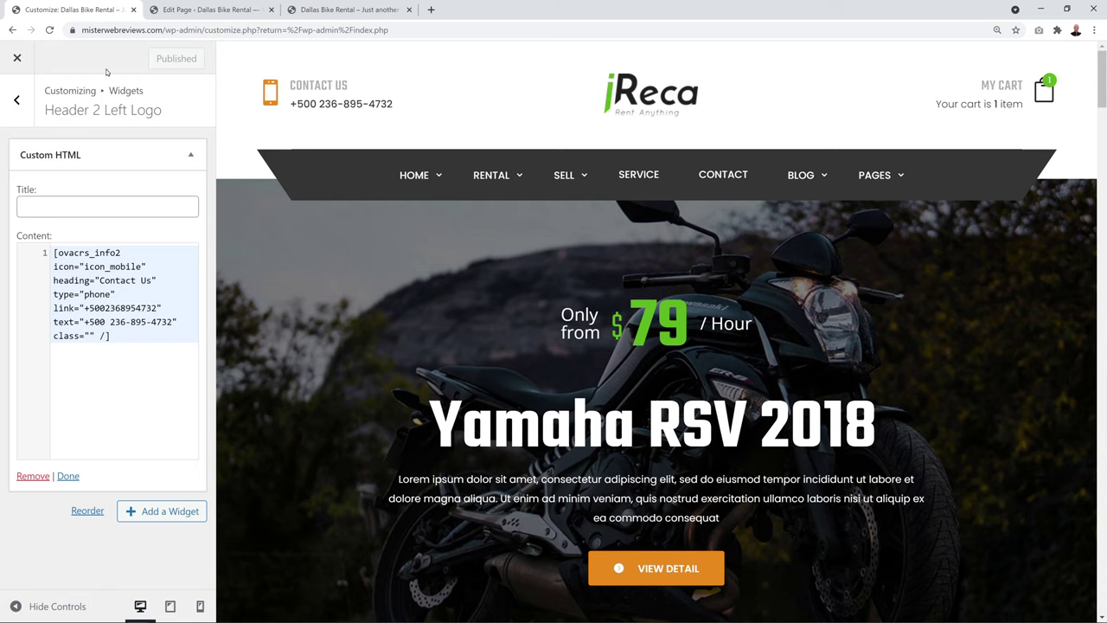
# Review the Customizer's Header Global > Global Setting logos, then return to the Home Motorbike editor
pyautogui.click(73, 10)
pyautogui.click(17, 108)
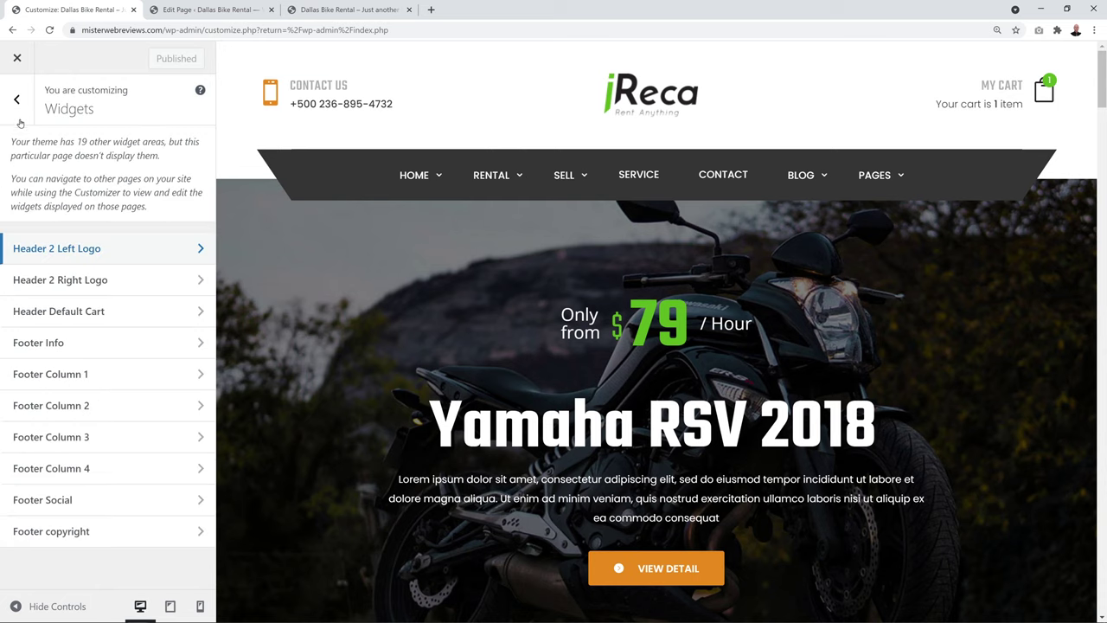
pyautogui.click(17, 100)
pyautogui.scroll(2, 99, 347)
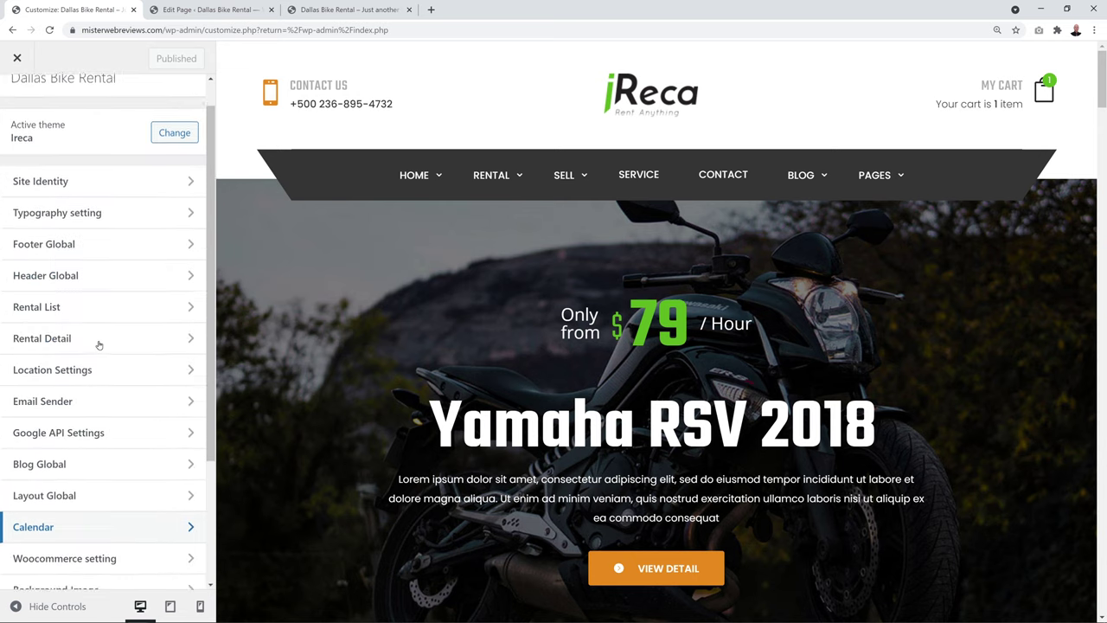
pyautogui.scroll(1, 99, 344)
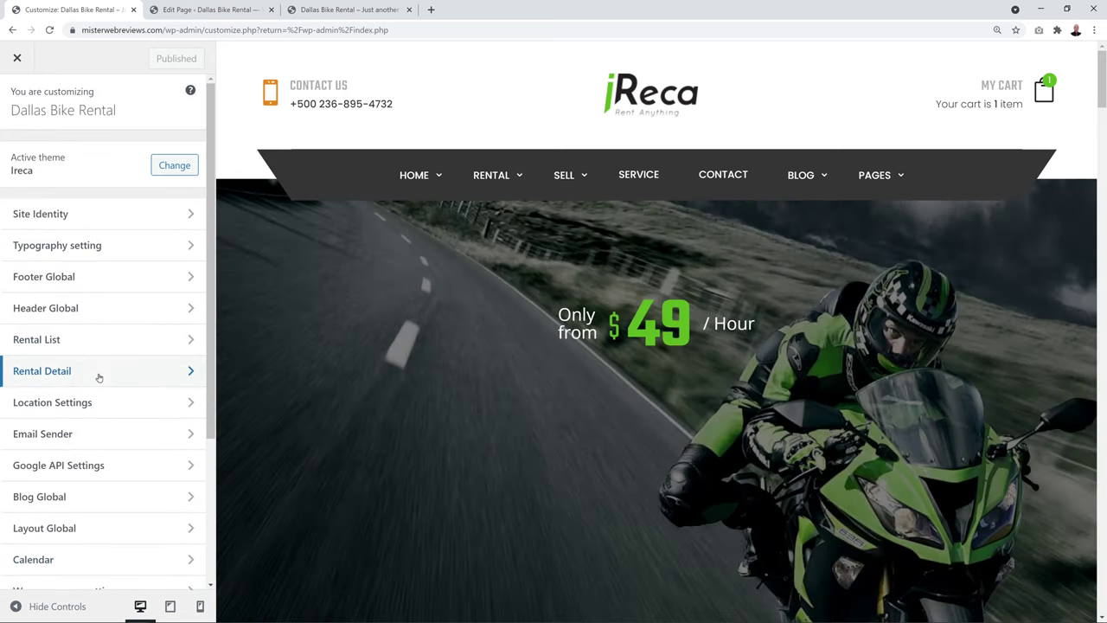
pyautogui.click(69, 309)
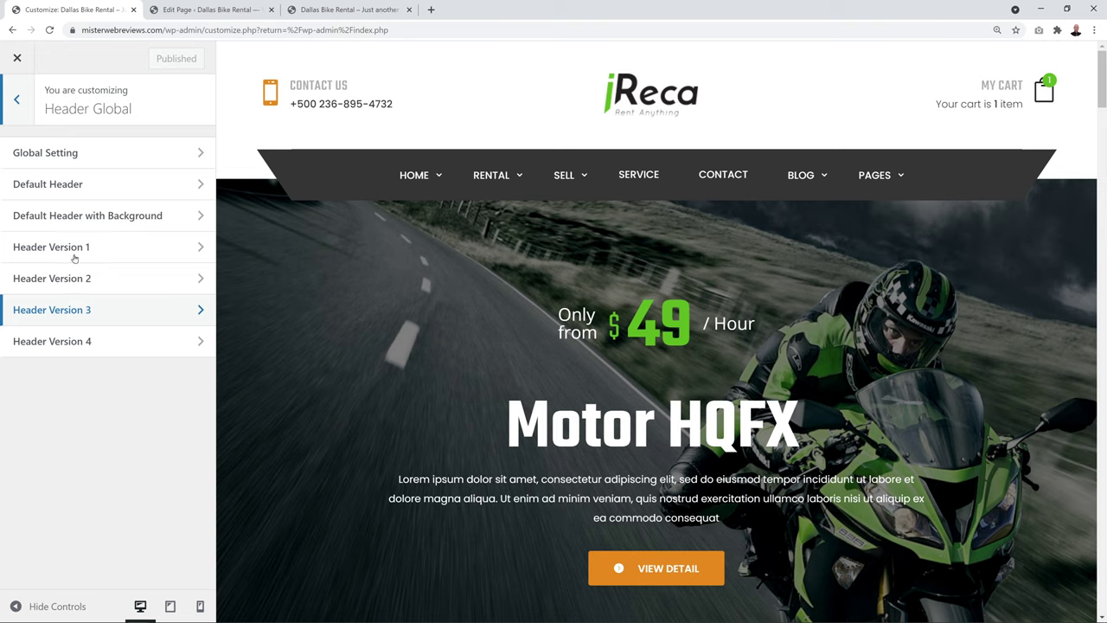
pyautogui.click(70, 156)
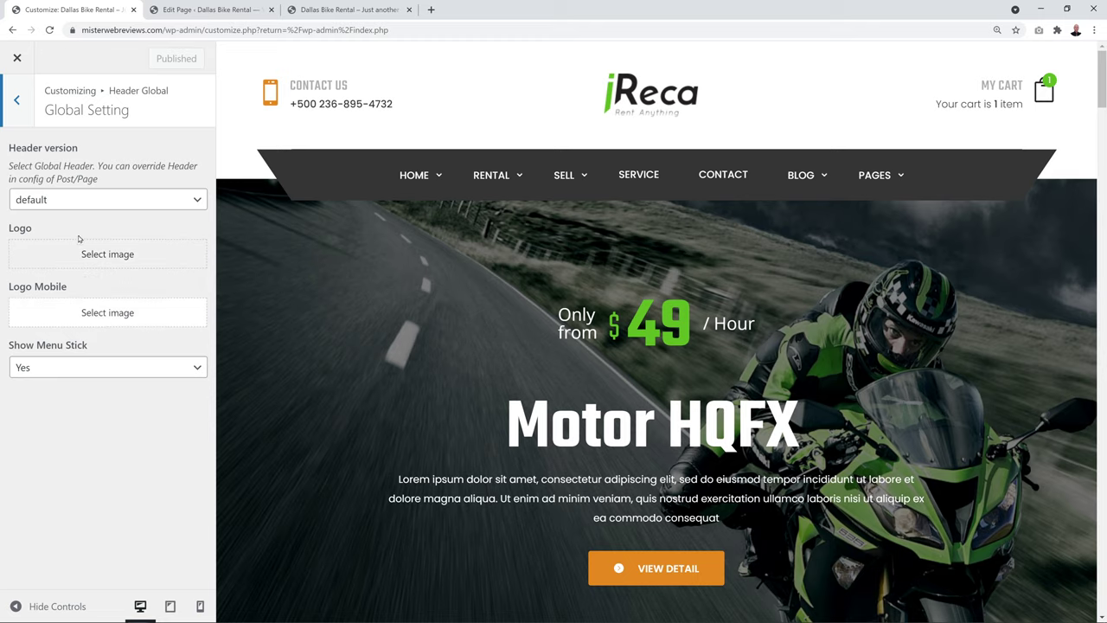
pyautogui.click(183, 12)
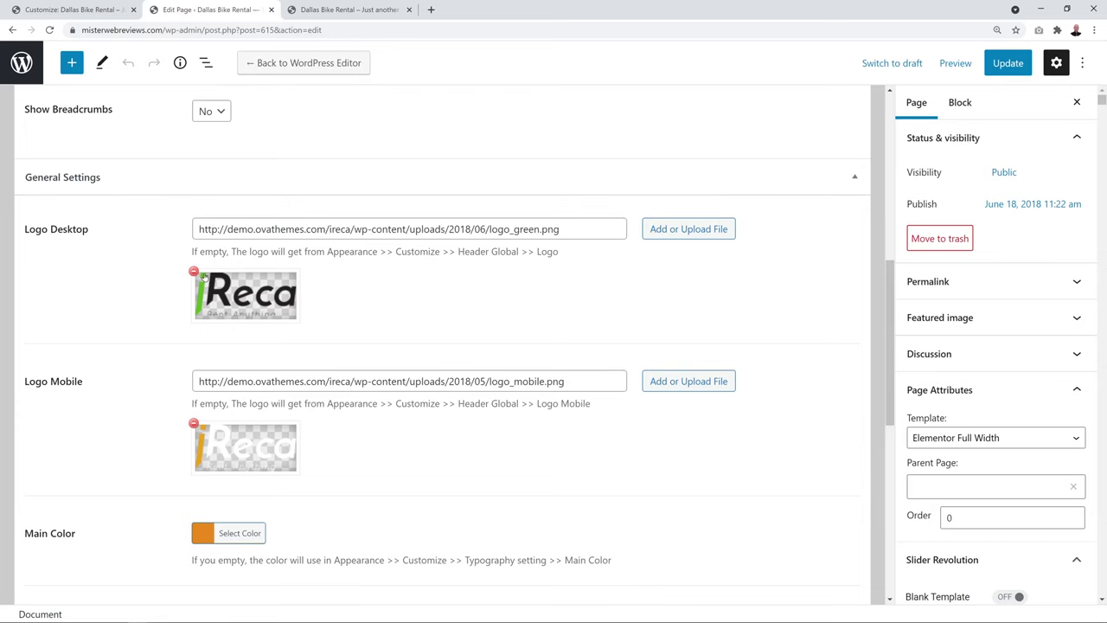
# Remove the page's Logo Desktop and Logo Mobile images, update it, and check the front end
pyautogui.click(195, 273)
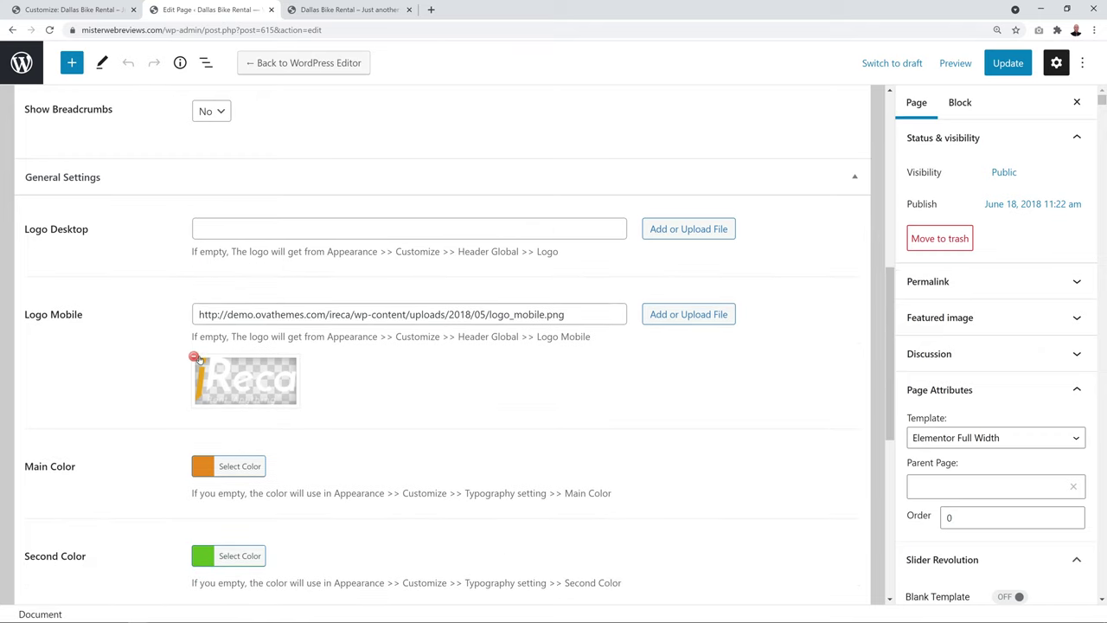
pyautogui.click(197, 358)
pyautogui.click(1001, 64)
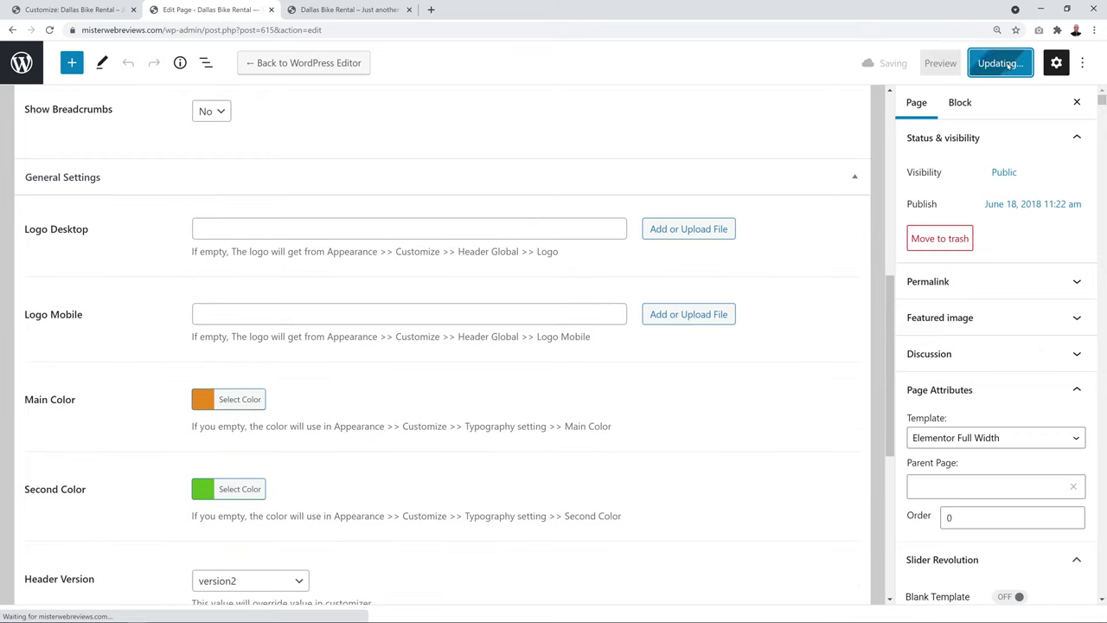
pyautogui.click(334, 9)
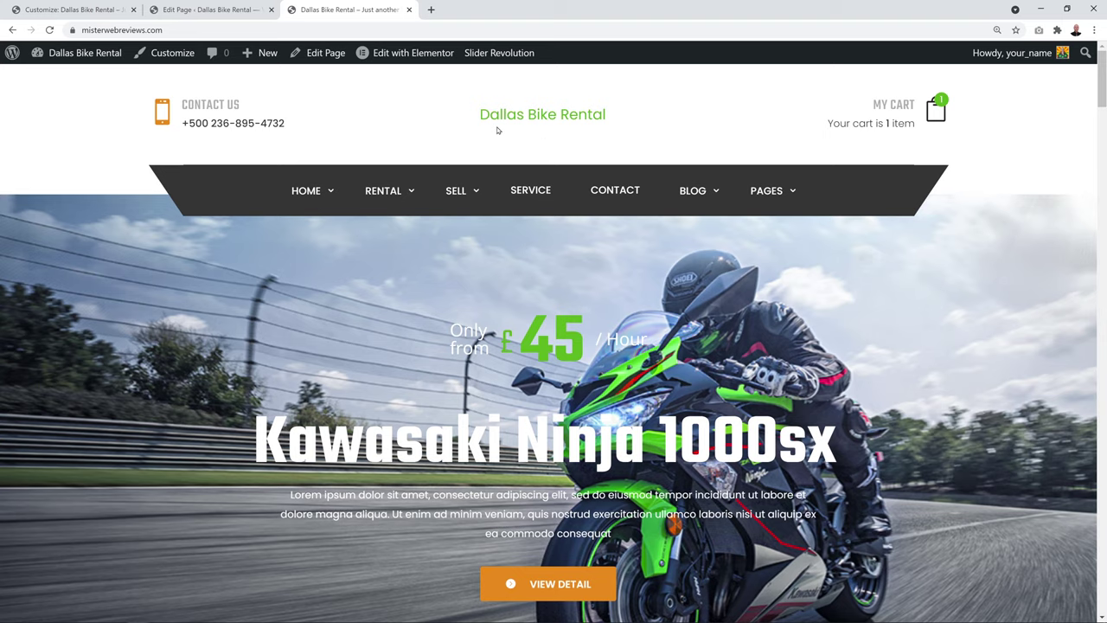
pyautogui.click(84, 10)
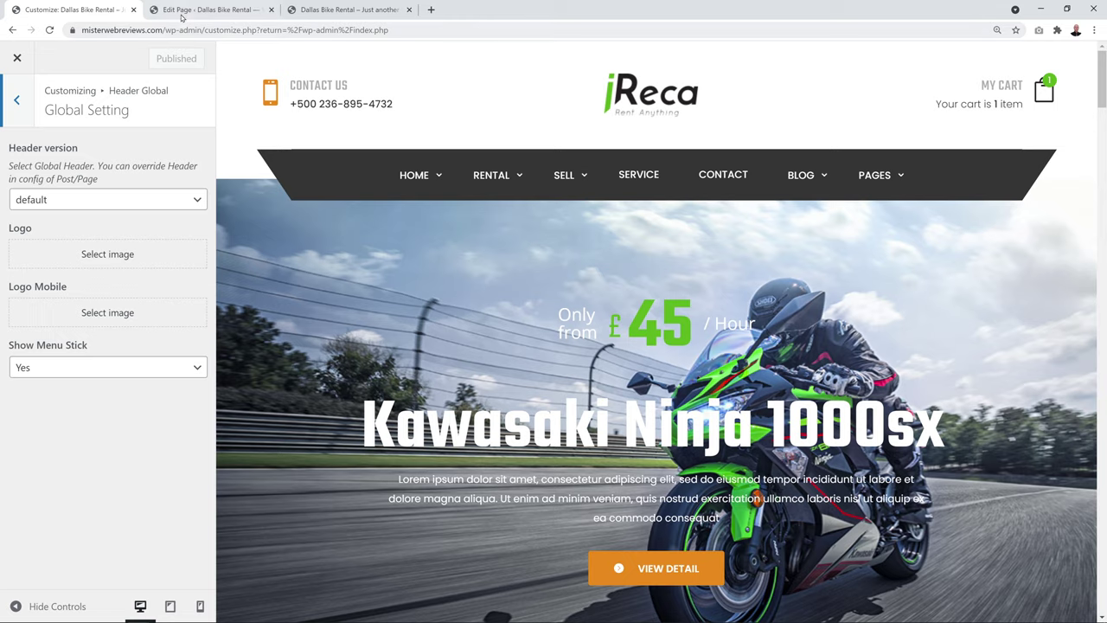
# Upload logo-rental-moto-donostia-gr.png and set it as the Header Global logo
pyautogui.click(212, 10)
pyautogui.click(329, 10)
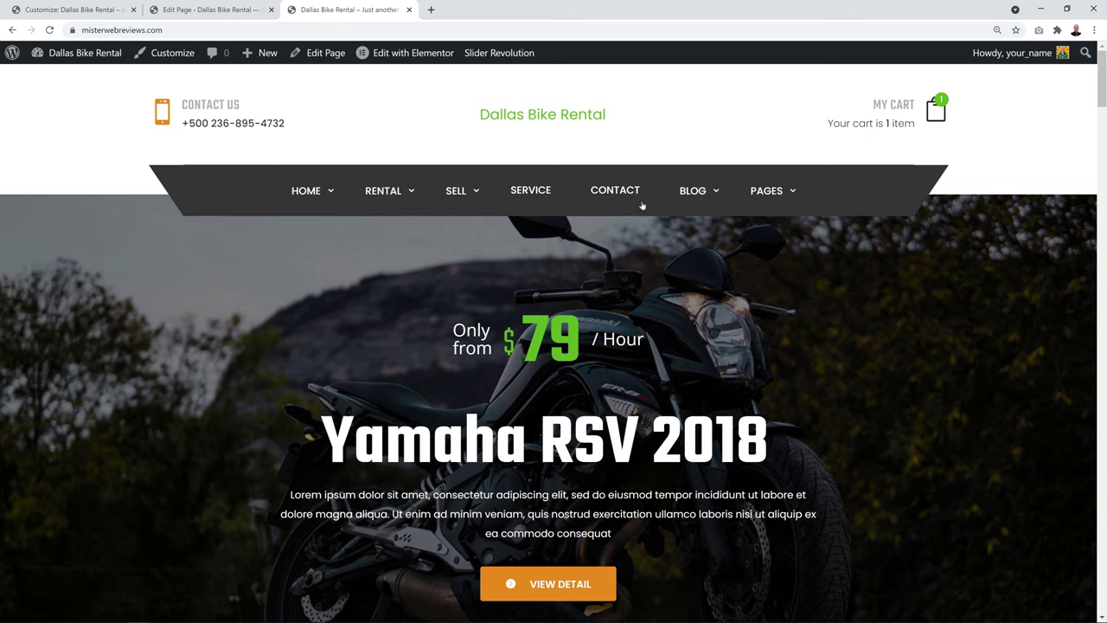
pyautogui.click(82, 11)
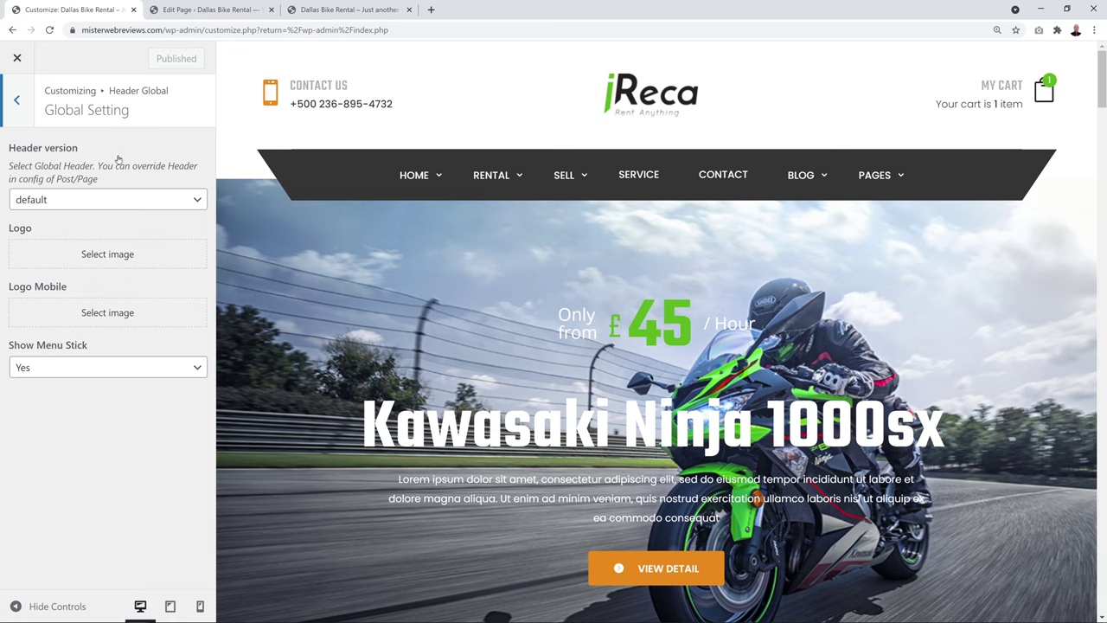
pyautogui.click(121, 257)
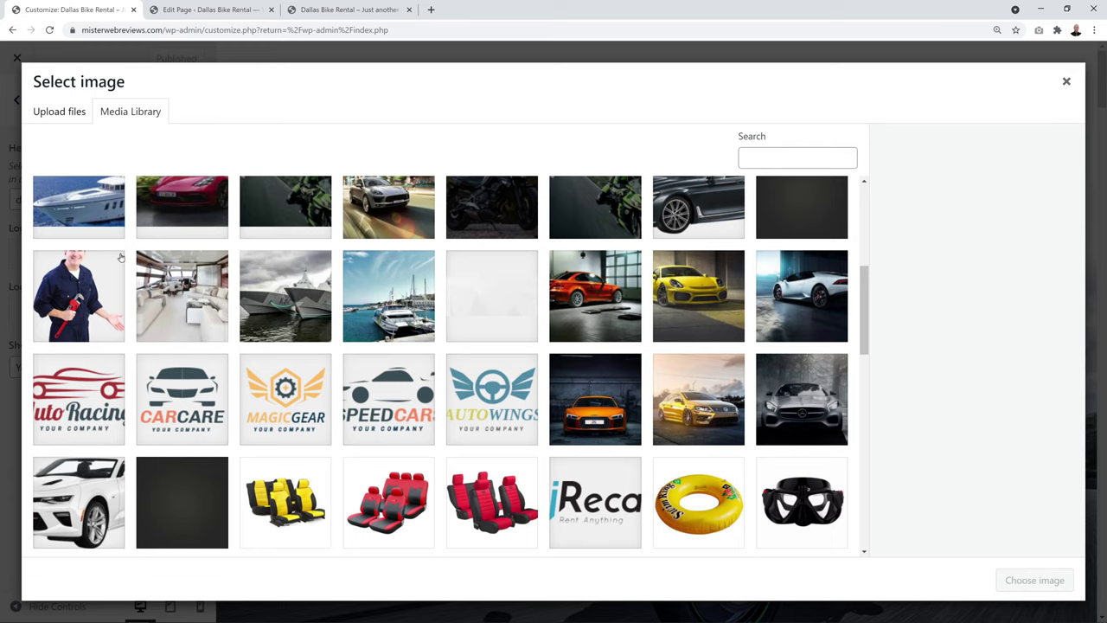
pyautogui.click(65, 114)
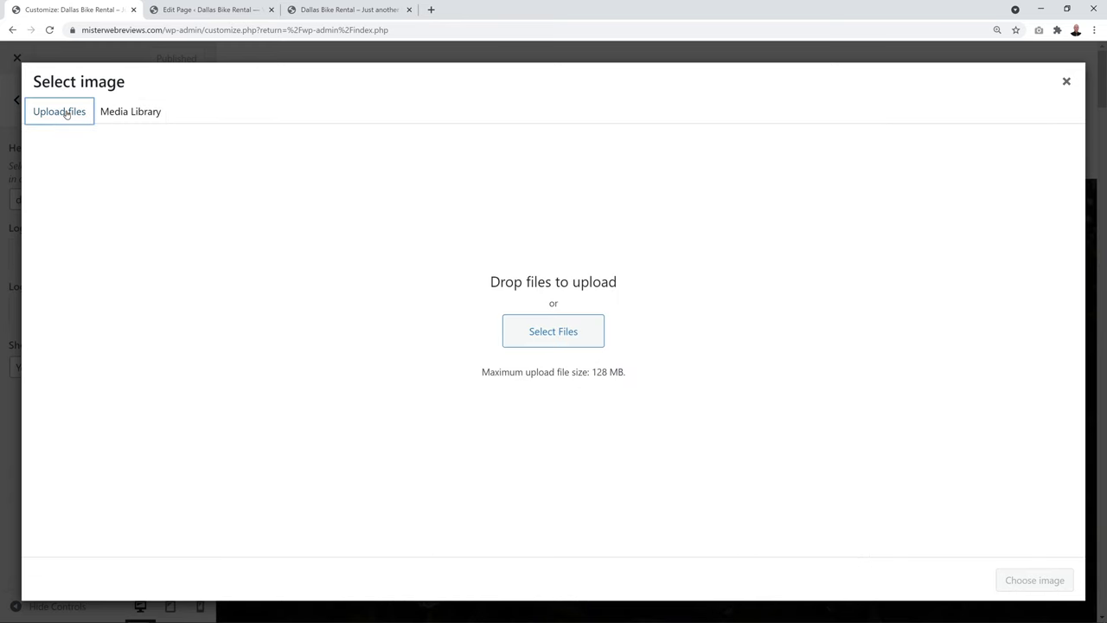
pyautogui.click(573, 332)
pyautogui.click(518, 115)
pyautogui.click(955, 587)
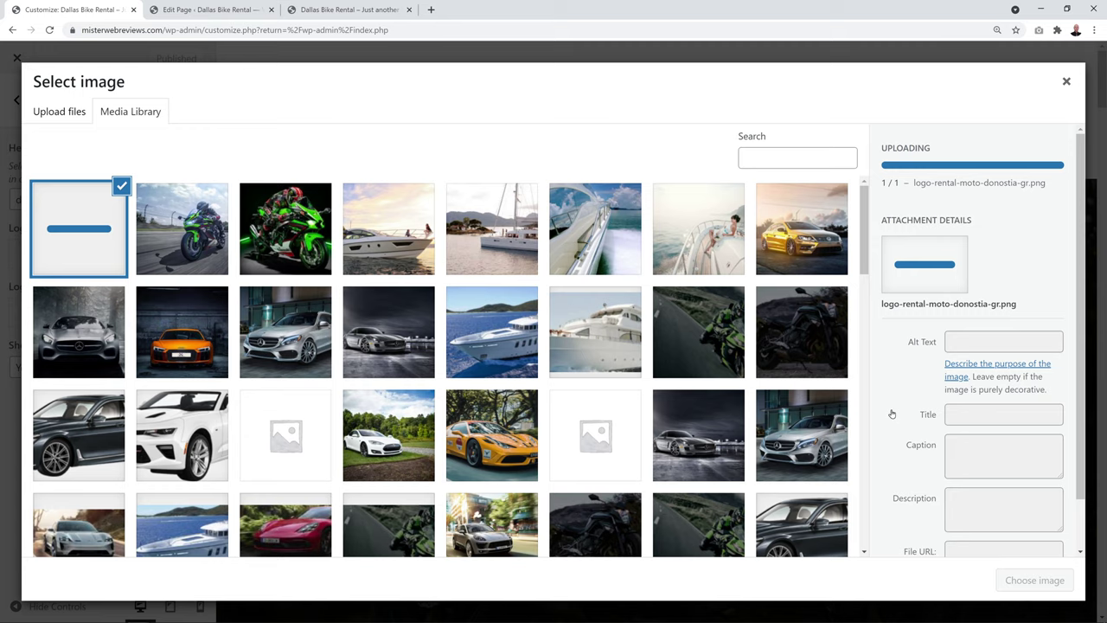
pyautogui.click(1023, 585)
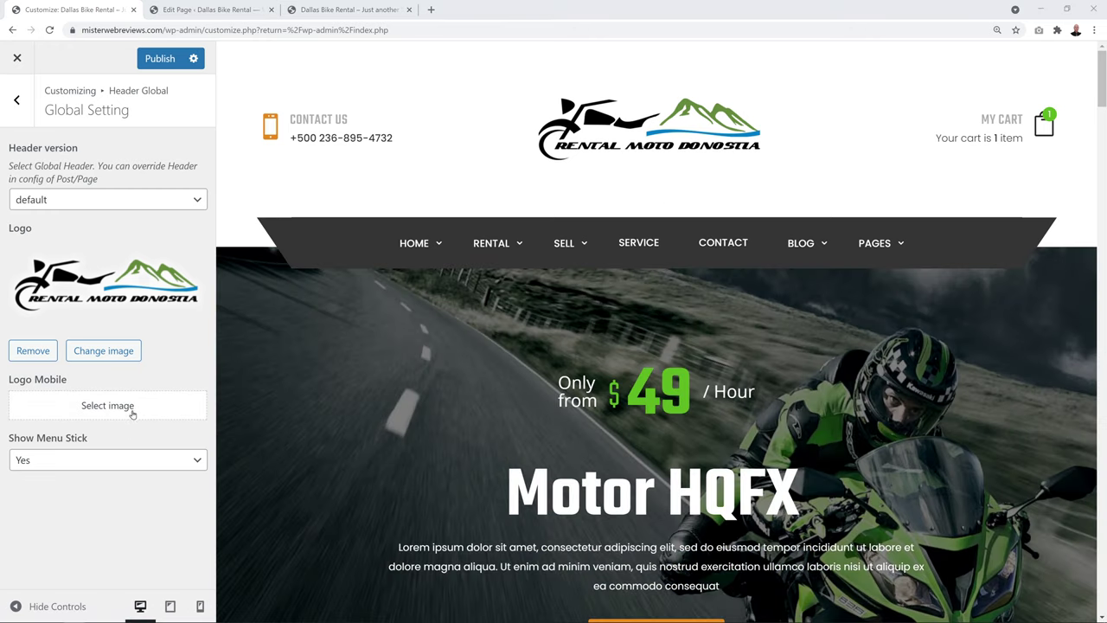
# Set the same Rental Moto Donostia logo as the mobile logo and publish
pyautogui.click(132, 407)
pyautogui.click(84, 237)
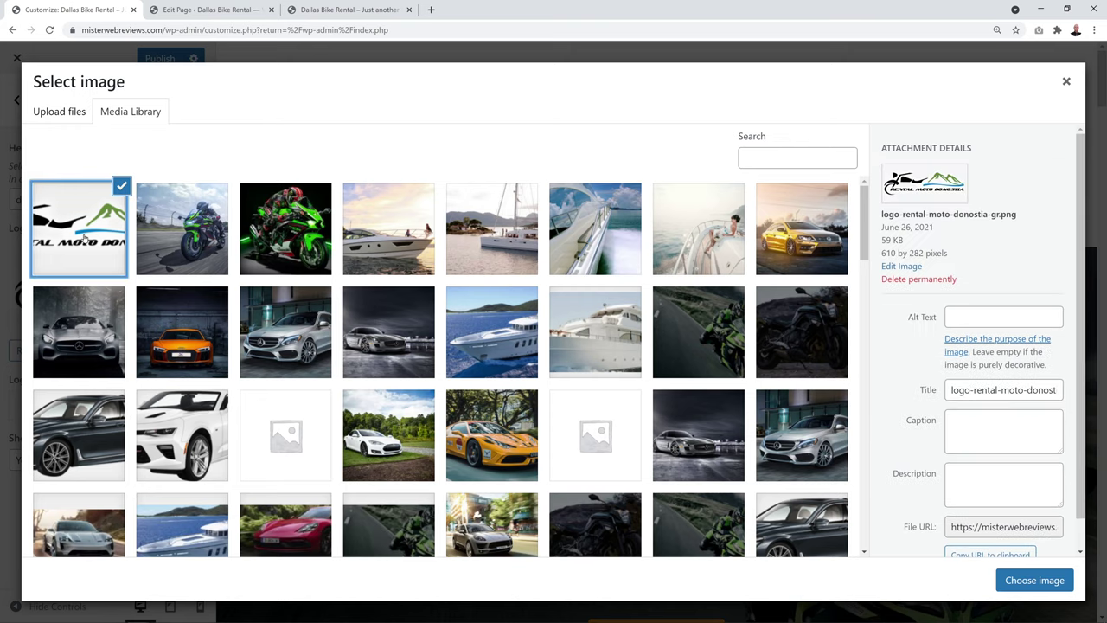
pyautogui.click(1017, 586)
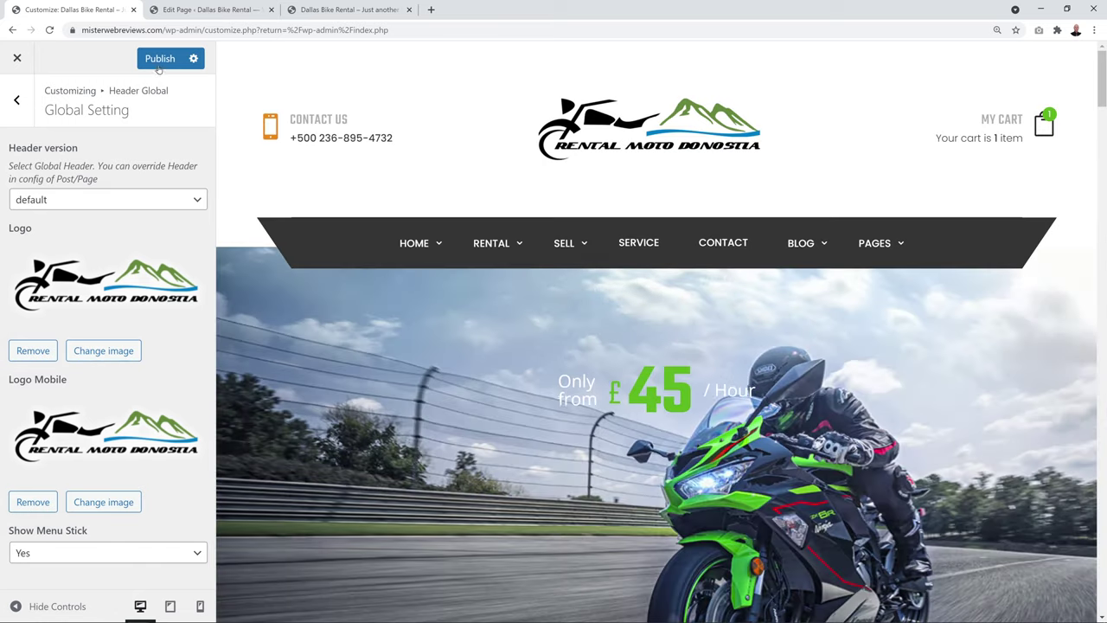
pyautogui.click(160, 60)
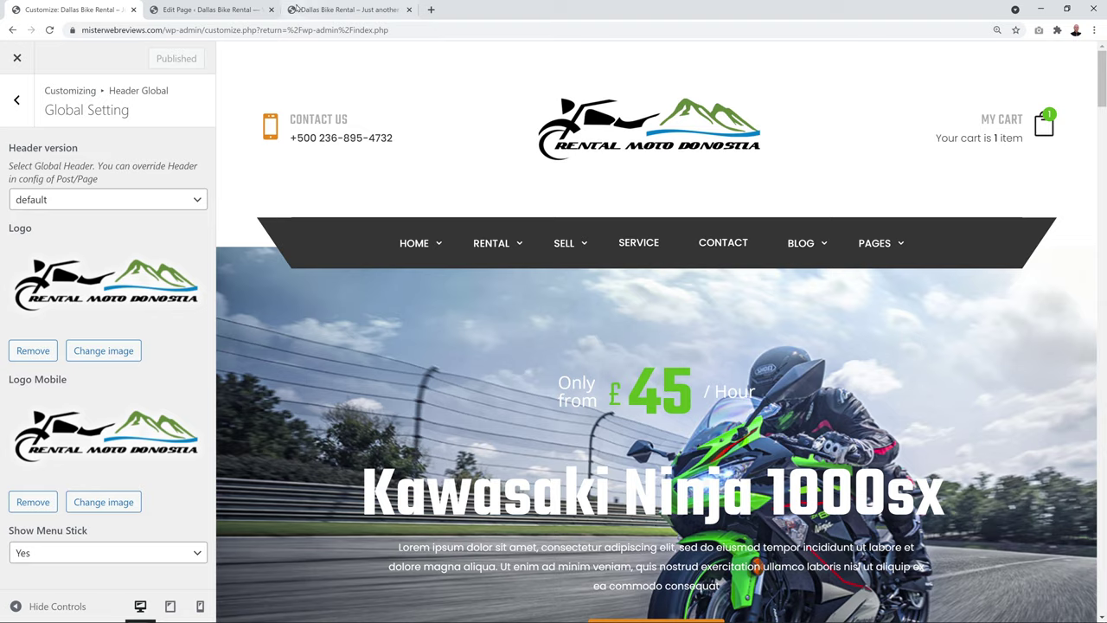
pyautogui.click(323, 12)
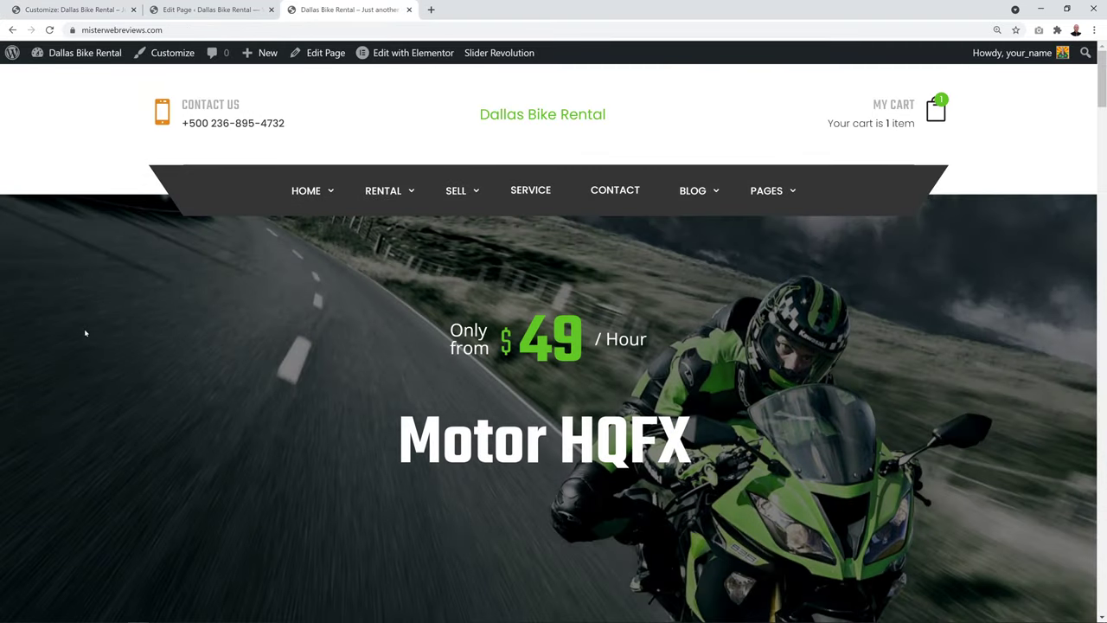
# Reload the live homepage to show the new logo, then return to the page editor
pyautogui.press('F5')
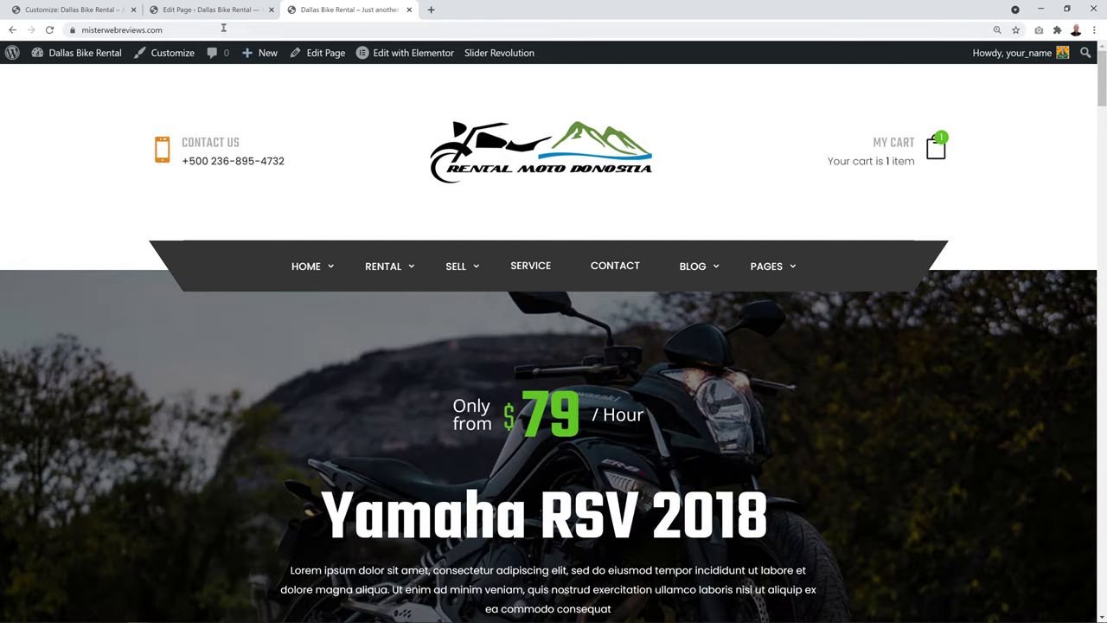
pyautogui.click(220, 11)
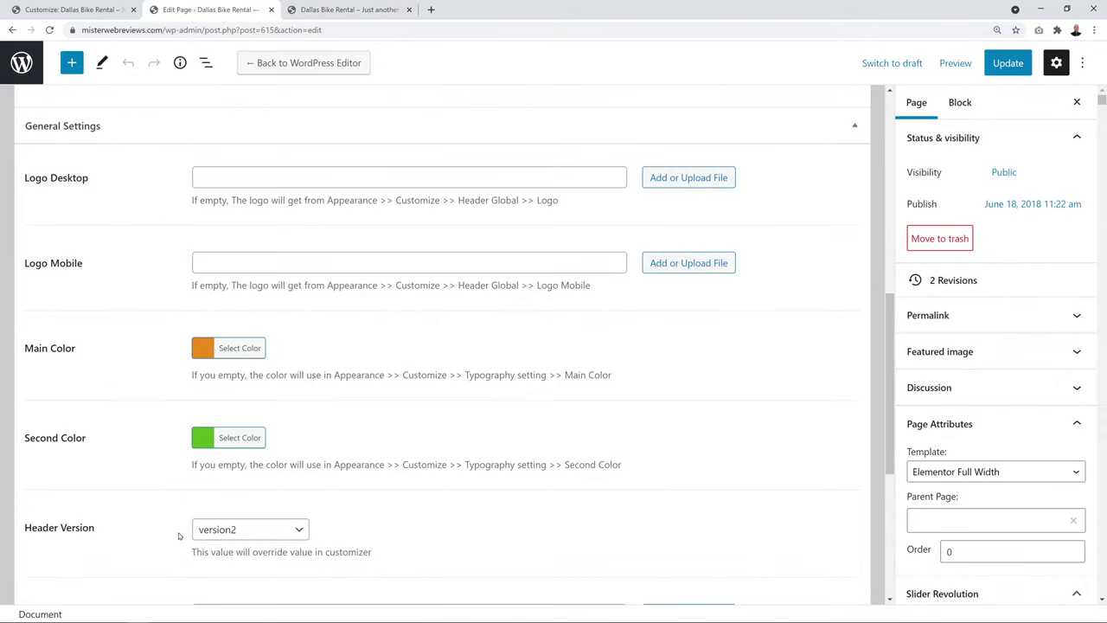
# Set the Home Motorbike page's Header Version to Global in Customizer
pyautogui.click(59, 9)
pyautogui.click(27, 102)
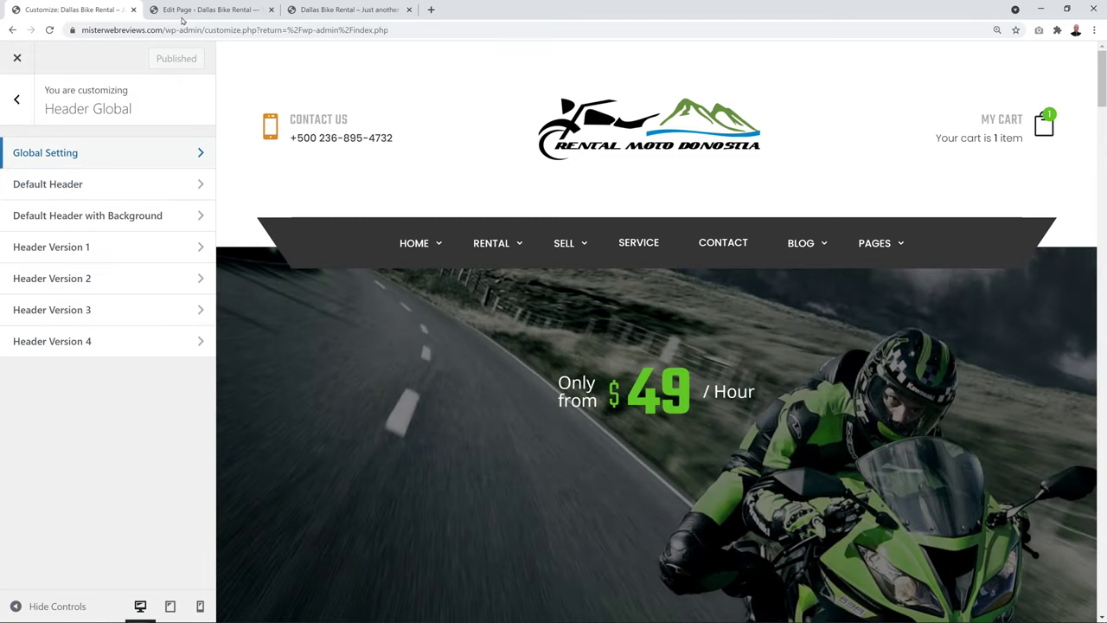
pyautogui.click(200, 9)
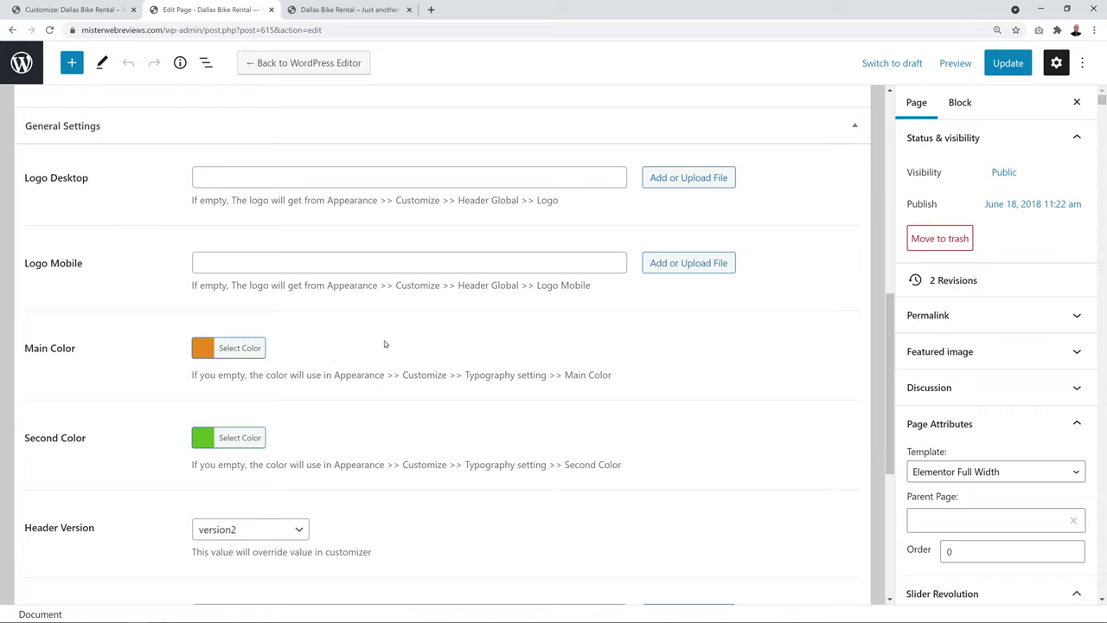
pyautogui.scroll(-2, 386, 344)
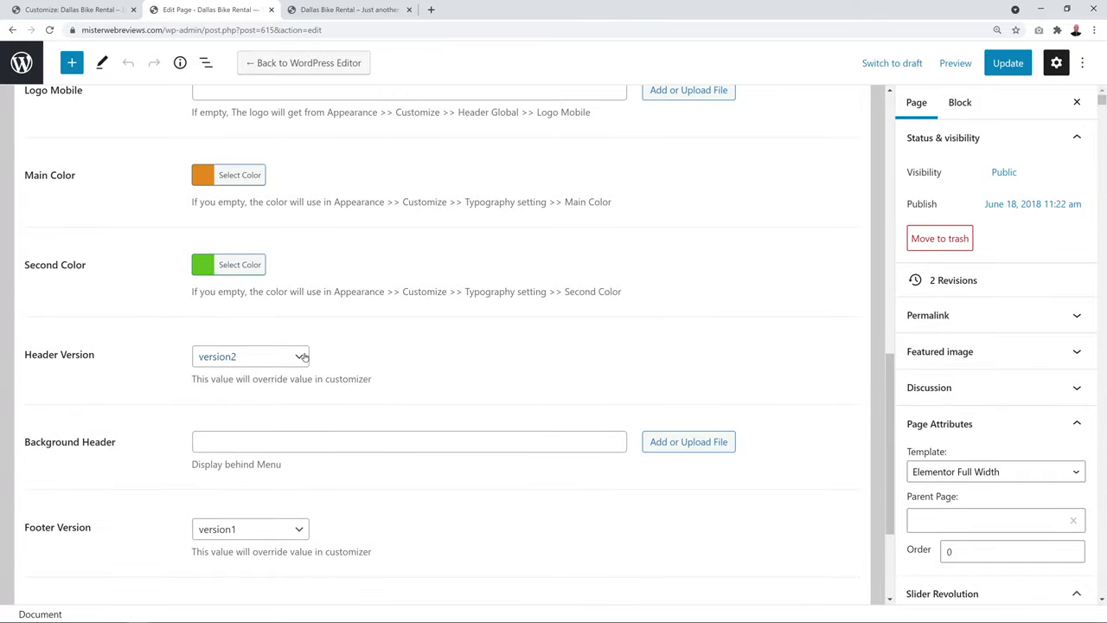
pyautogui.click(304, 357)
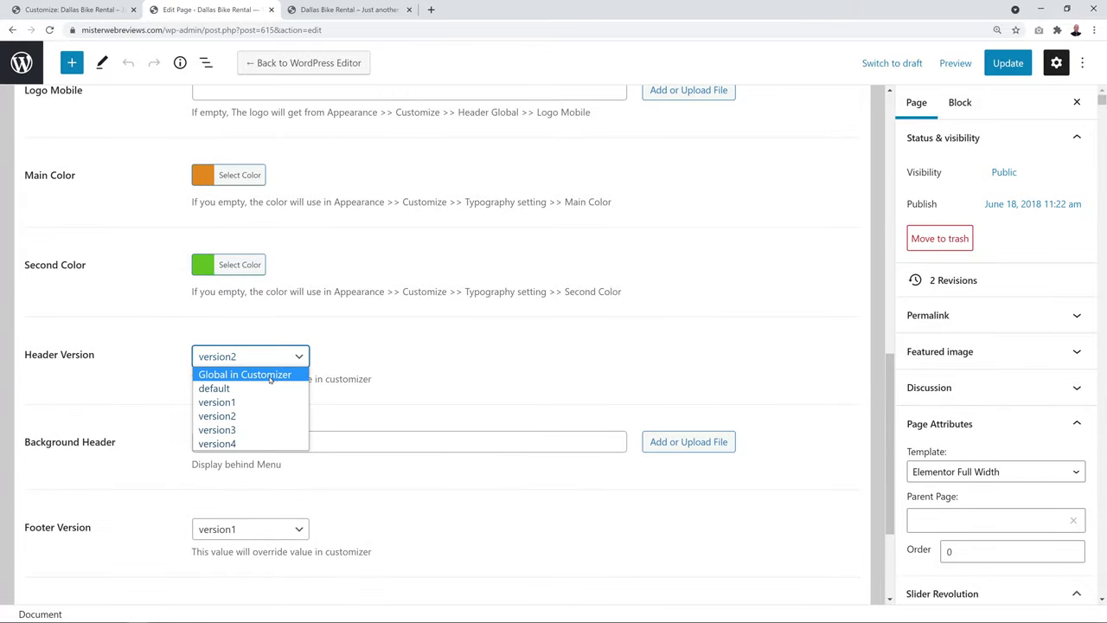
pyautogui.click(270, 378)
# Set Footer Version to Global in Customizer, update the page, and close its tab
pyautogui.scroll(-2, 410, 371)
pyautogui.click(298, 357)
pyautogui.click(295, 374)
pyautogui.click(1006, 63)
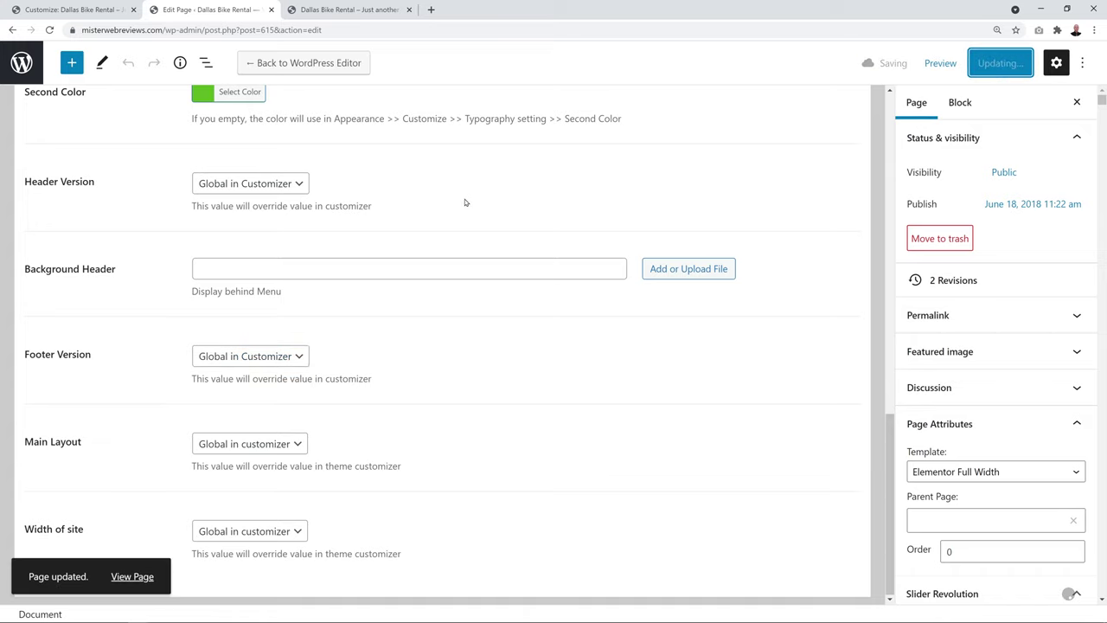
pyautogui.click(271, 9)
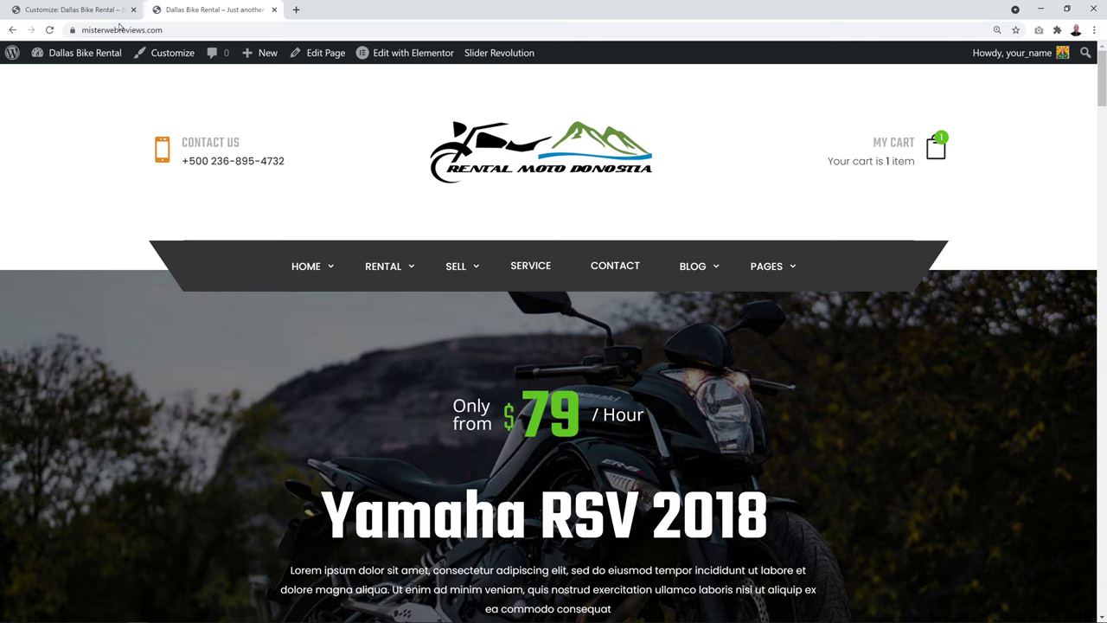
pyautogui.click(76, 11)
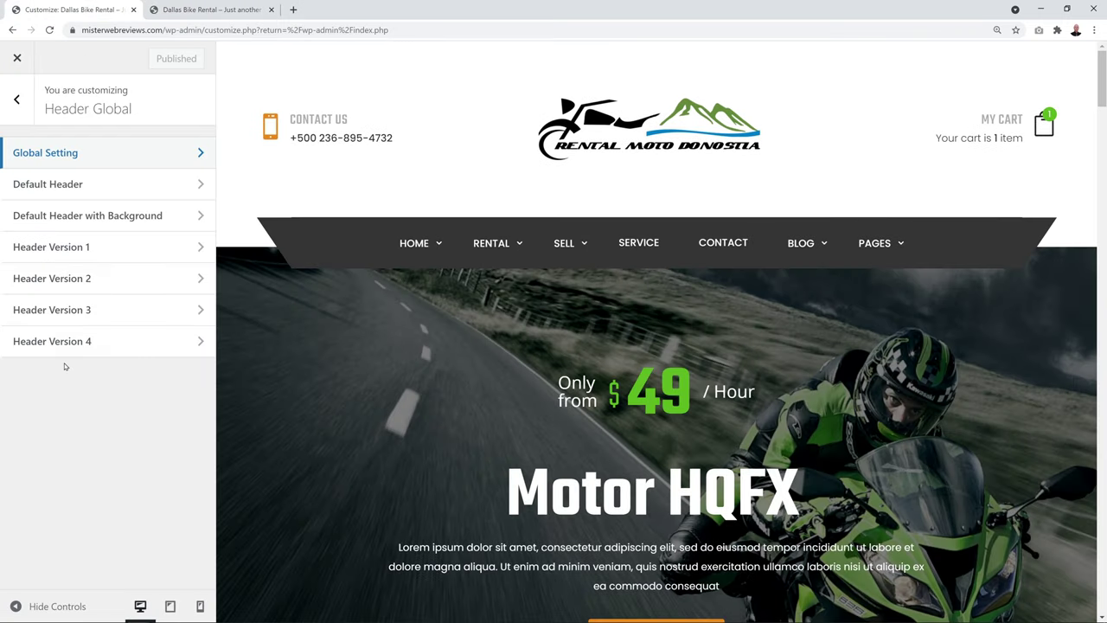
# Check the live site's header before changing the global header
pyautogui.click(17, 99)
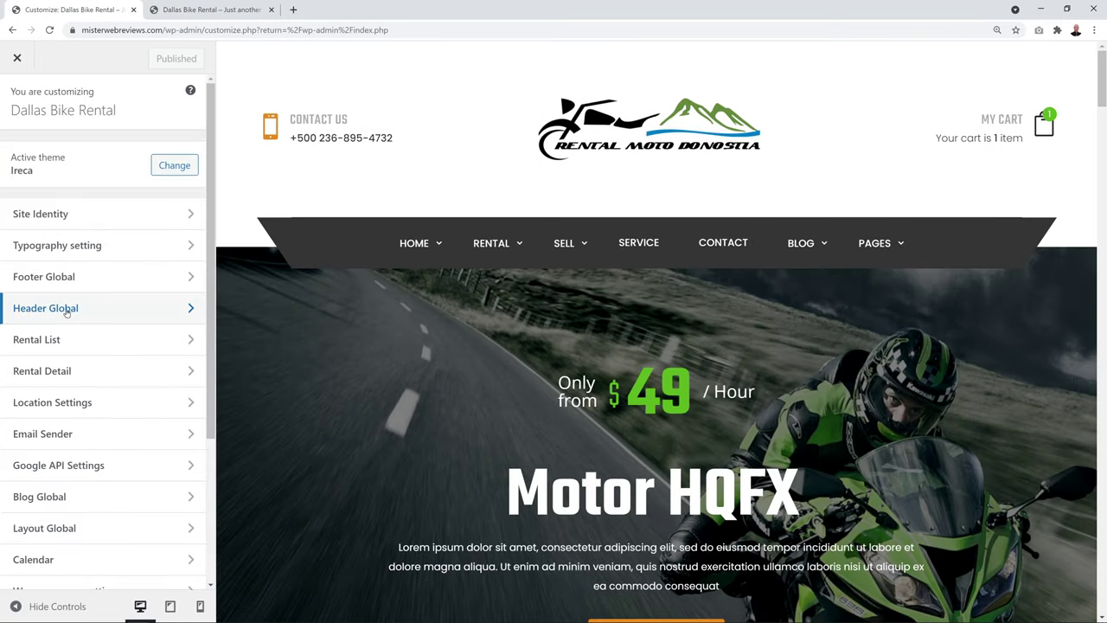
pyautogui.click(208, 9)
pyautogui.moveTo(506, 360)
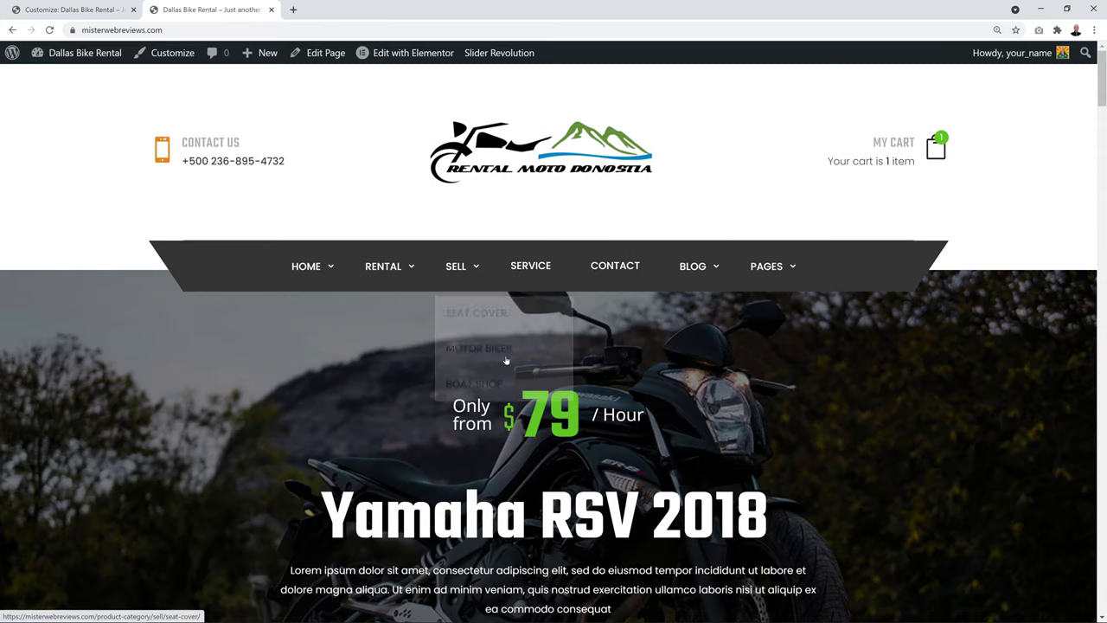
pyautogui.moveTo(444, 243)
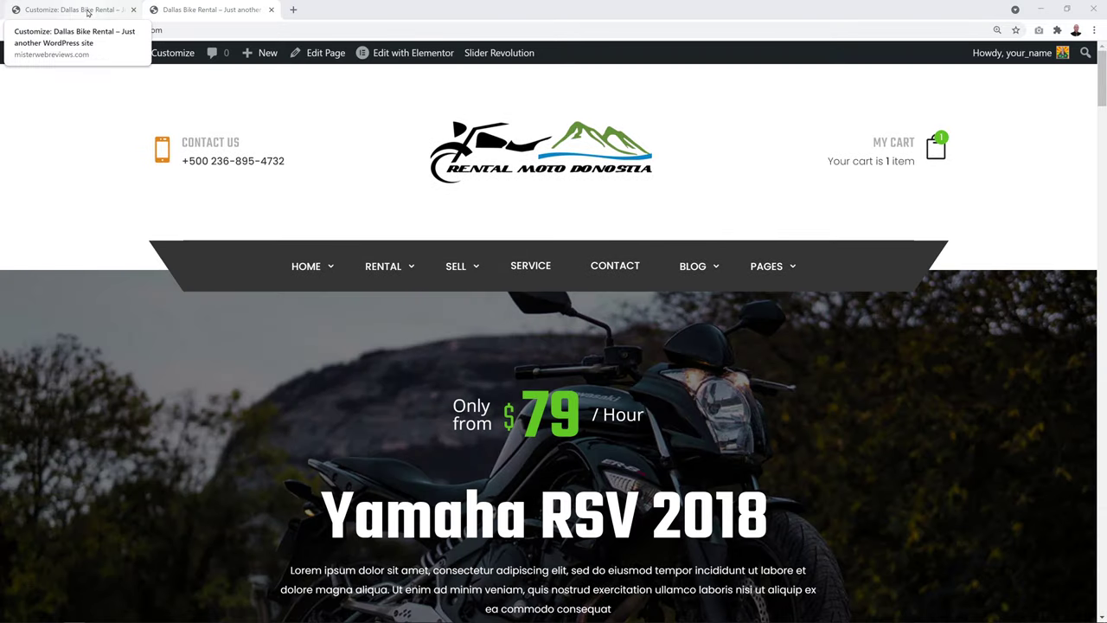
pyautogui.click(87, 11)
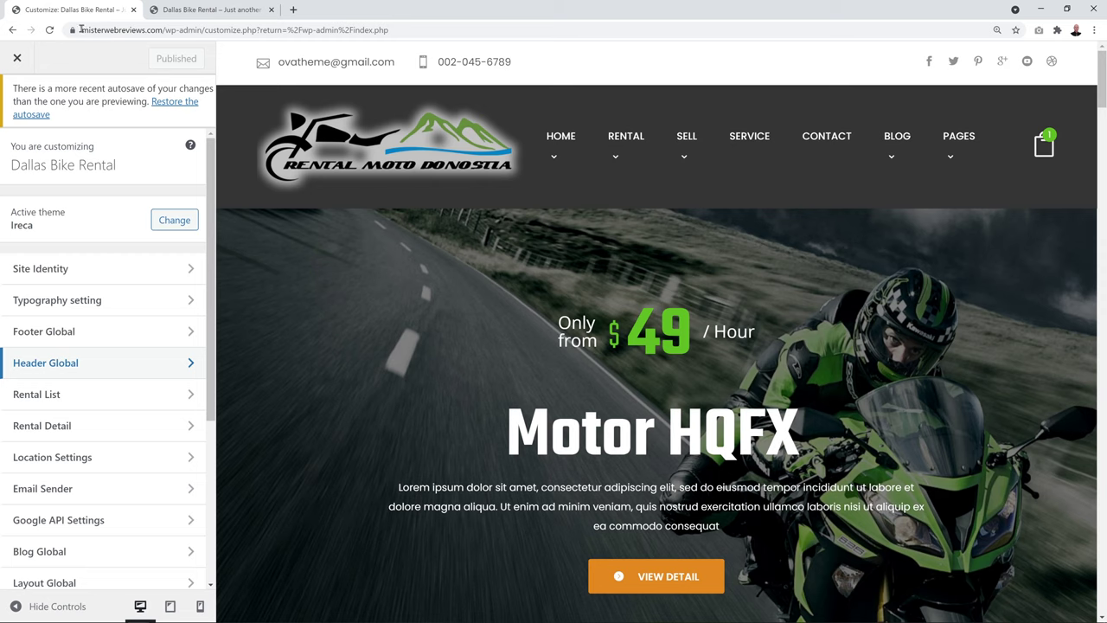
# Choose version2 as the Header version in Header Global > Global Setting and publish
pyautogui.click(43, 363)
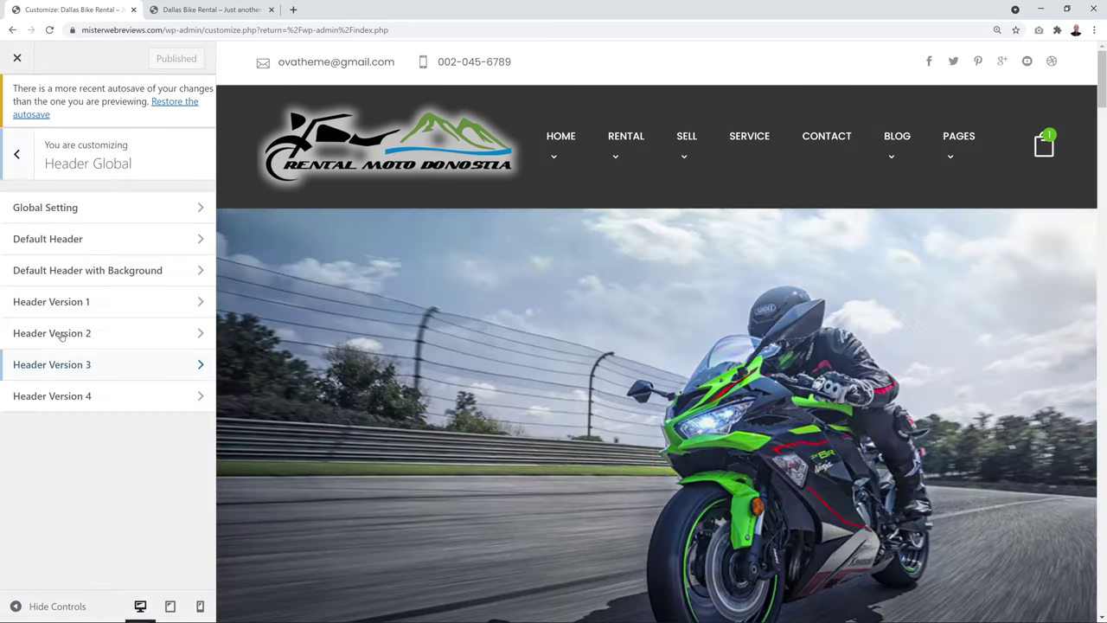
pyautogui.click(74, 210)
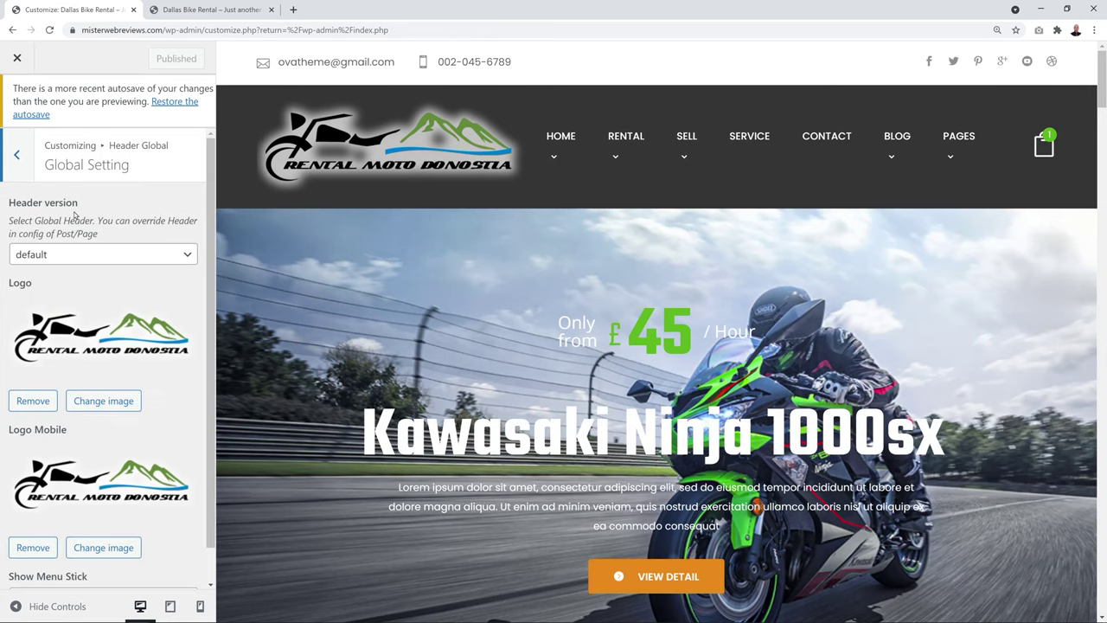
pyautogui.click(148, 255)
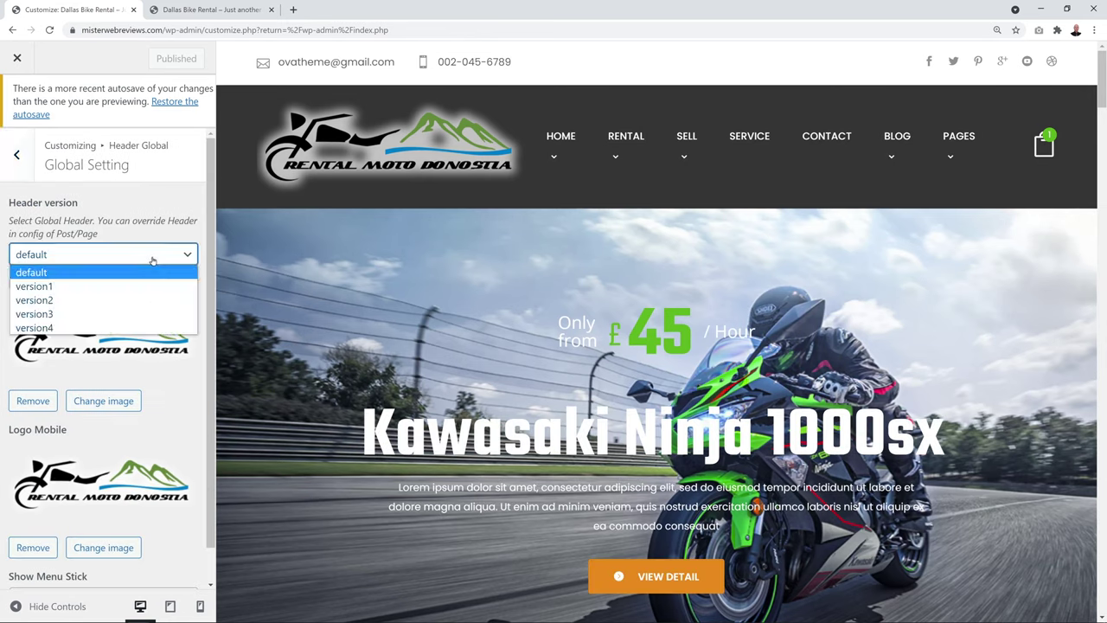
pyautogui.click(84, 305)
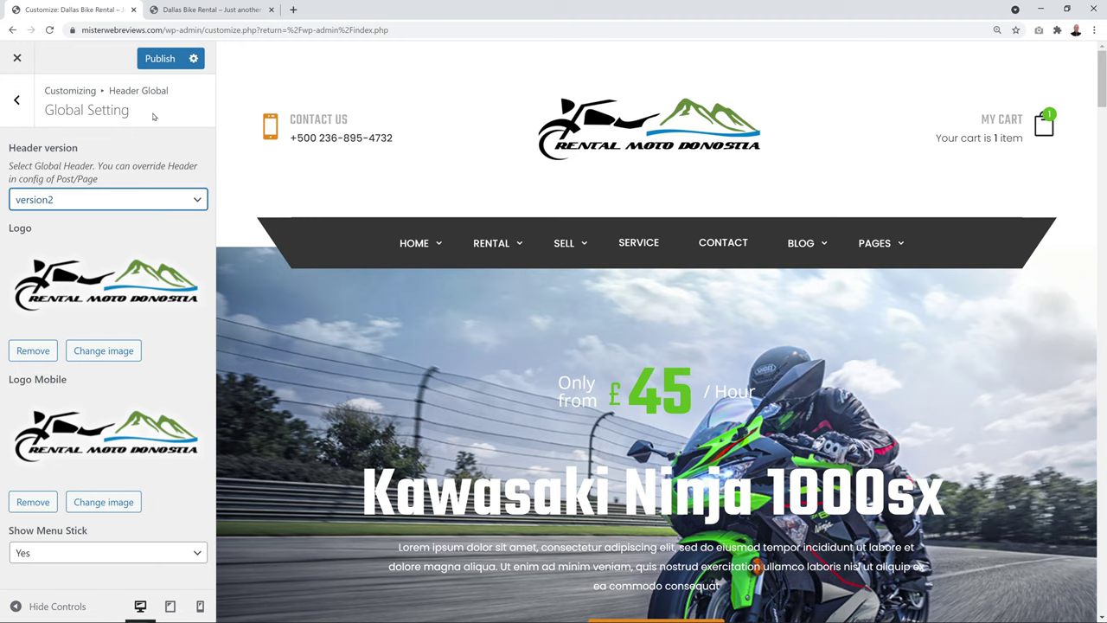
pyautogui.click(166, 58)
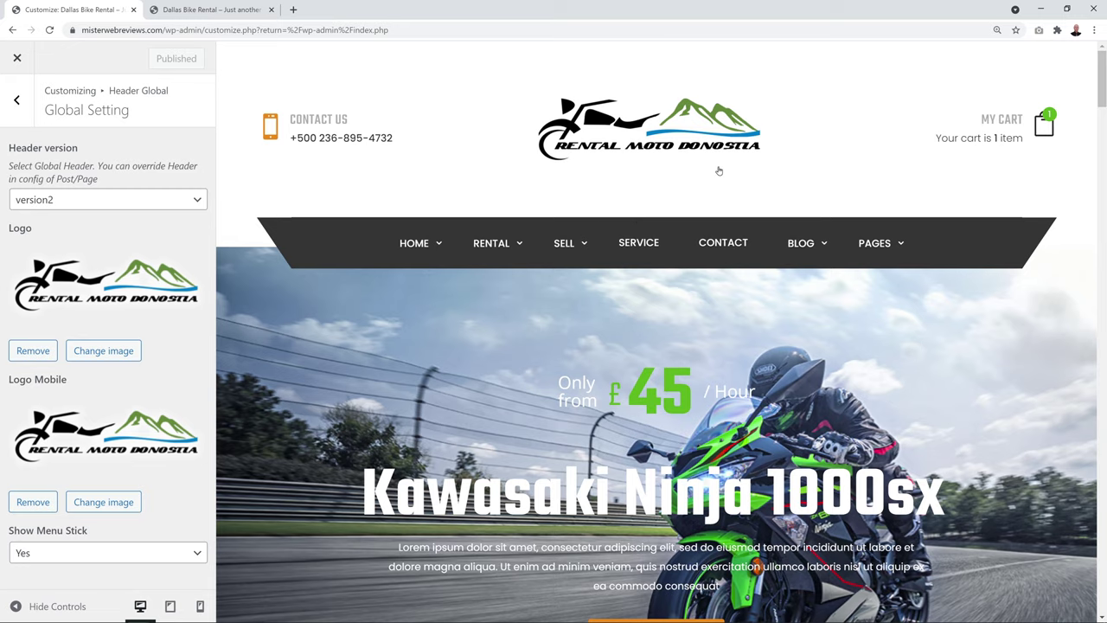
pyautogui.scroll(-20, 1072, 85)
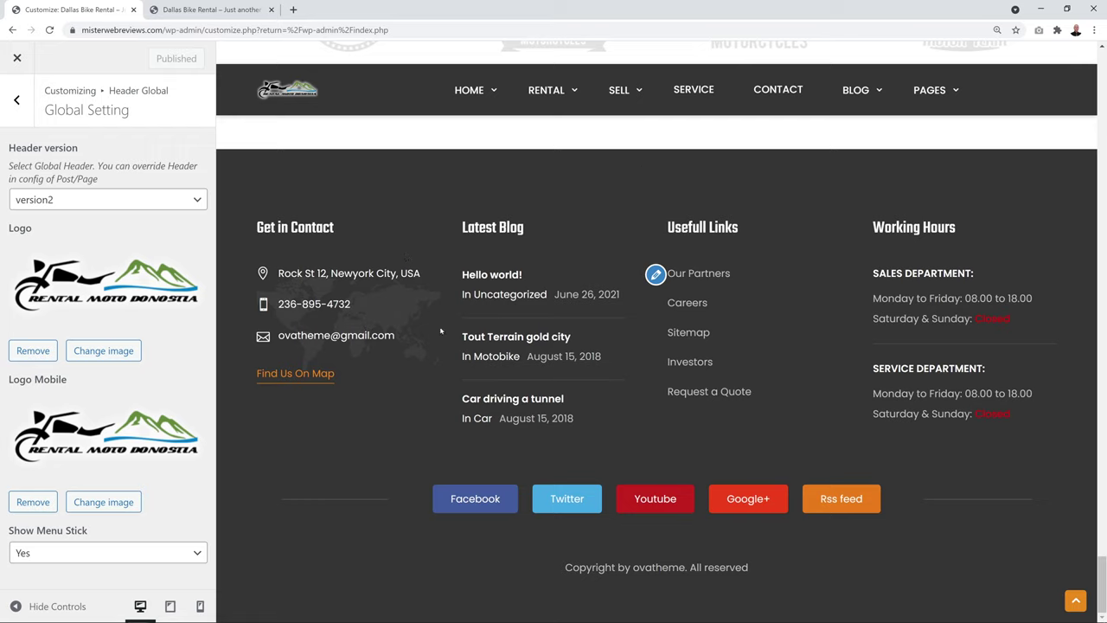
pyautogui.click(21, 101)
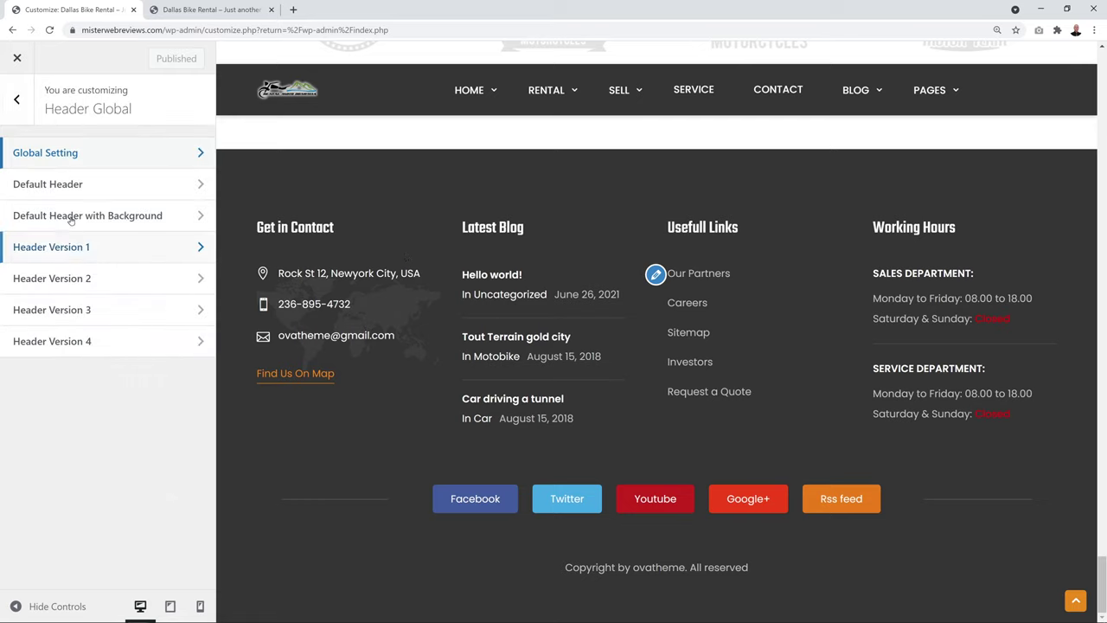
# Preview footer version2, then set Footer Global's Footer version to version1 and publish
pyautogui.click(28, 109)
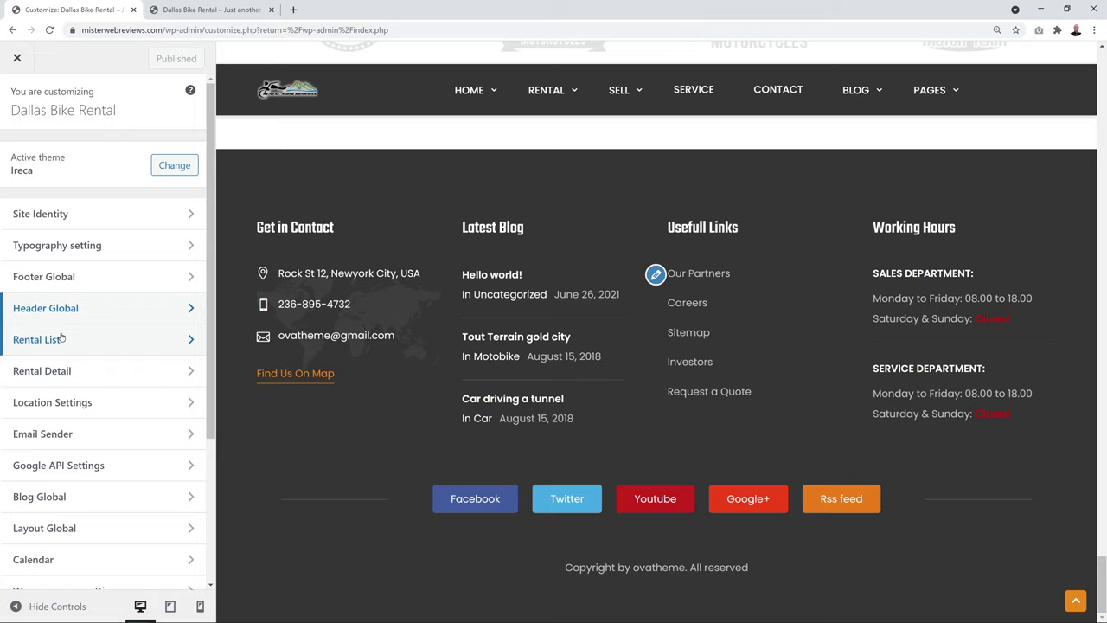
pyautogui.click(61, 283)
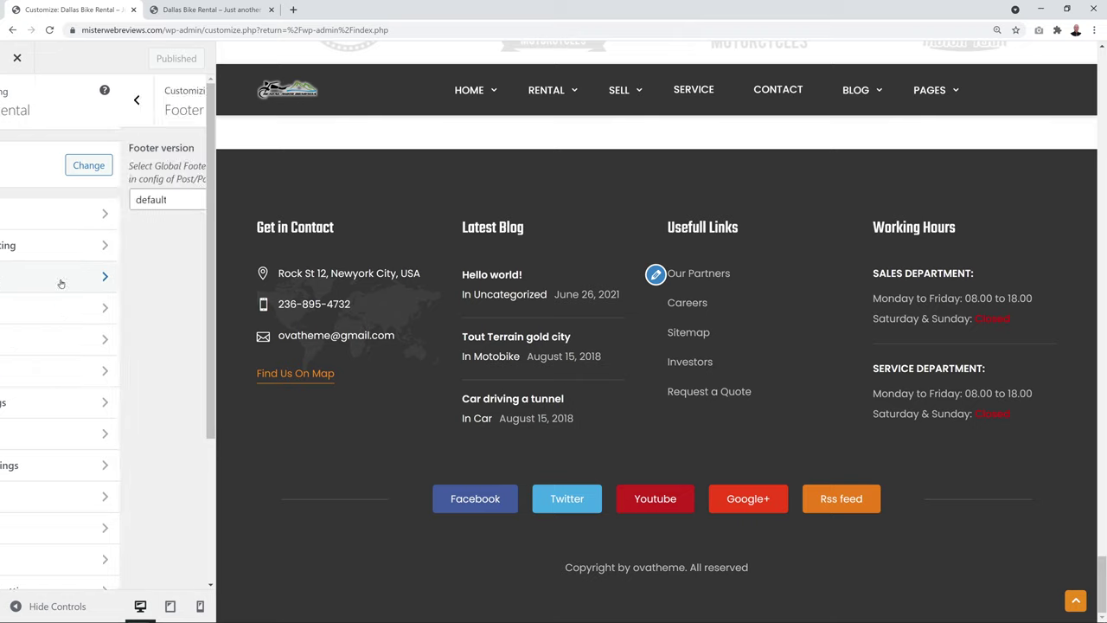
pyautogui.click(191, 201)
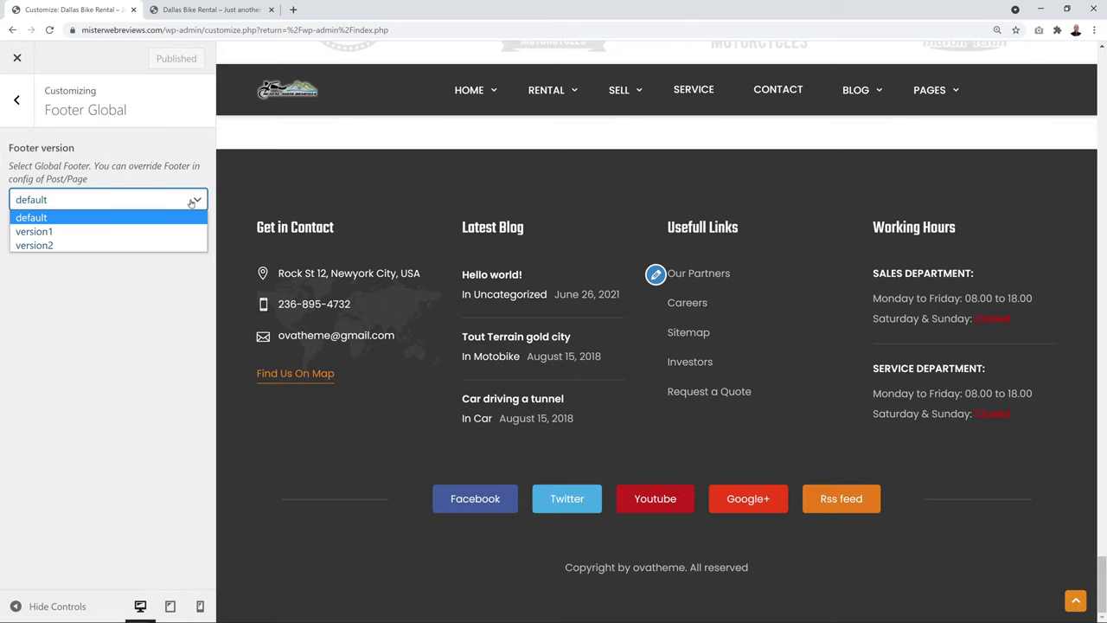
pyautogui.click(175, 245)
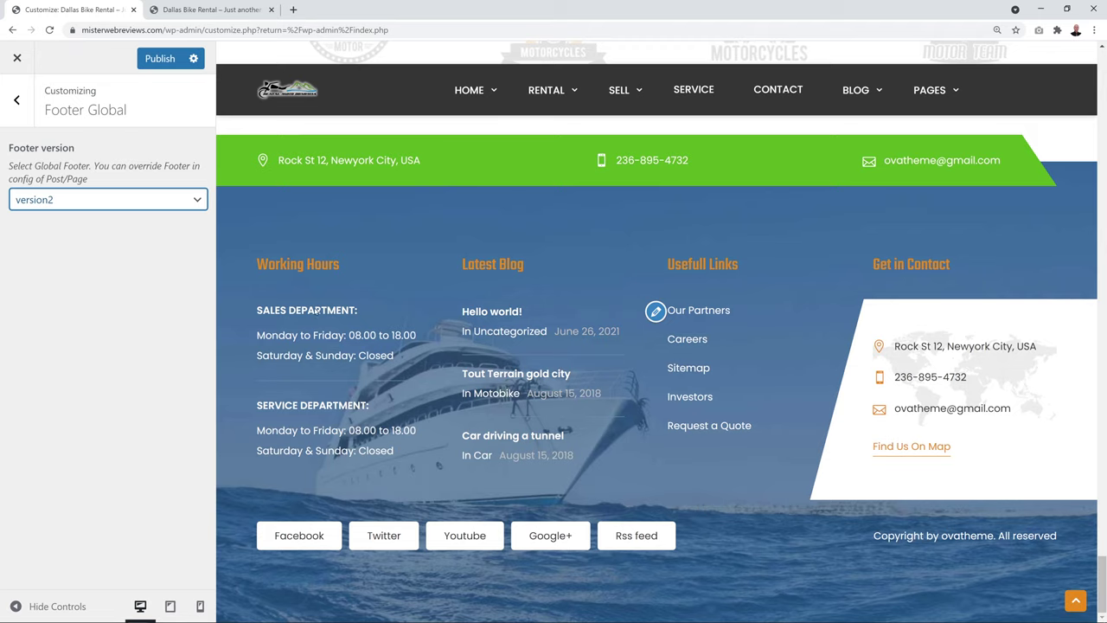
pyautogui.click(202, 208)
pyautogui.click(178, 231)
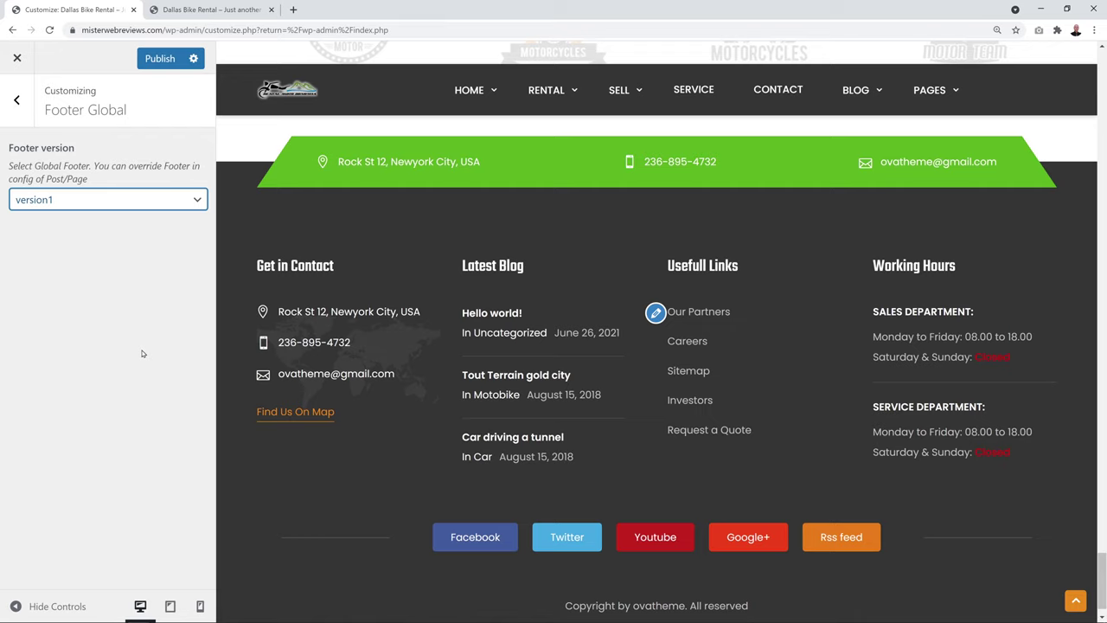
pyautogui.click(160, 59)
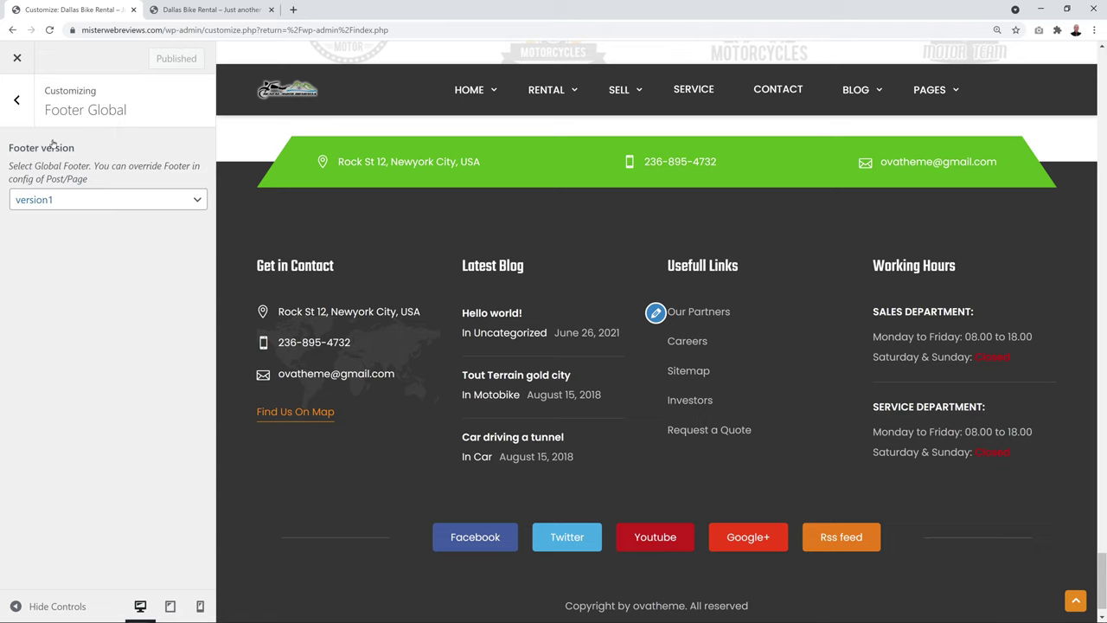
pyautogui.click(26, 116)
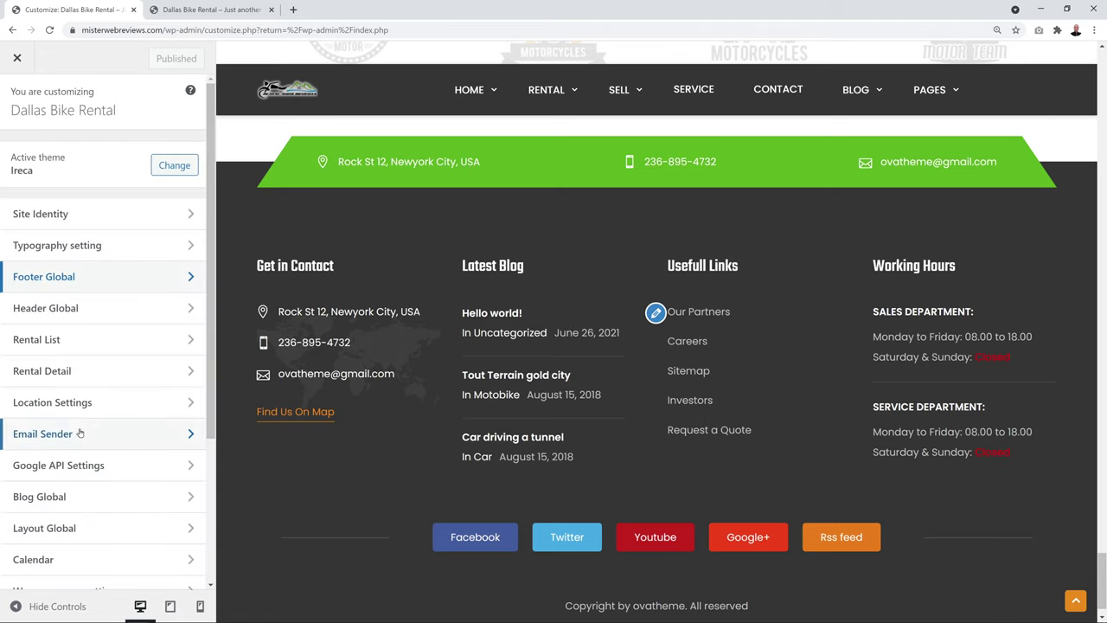
# Preview the Motorbikes rental category and set the listing layout to 3 Columns no Sidebar
pyautogui.click(56, 342)
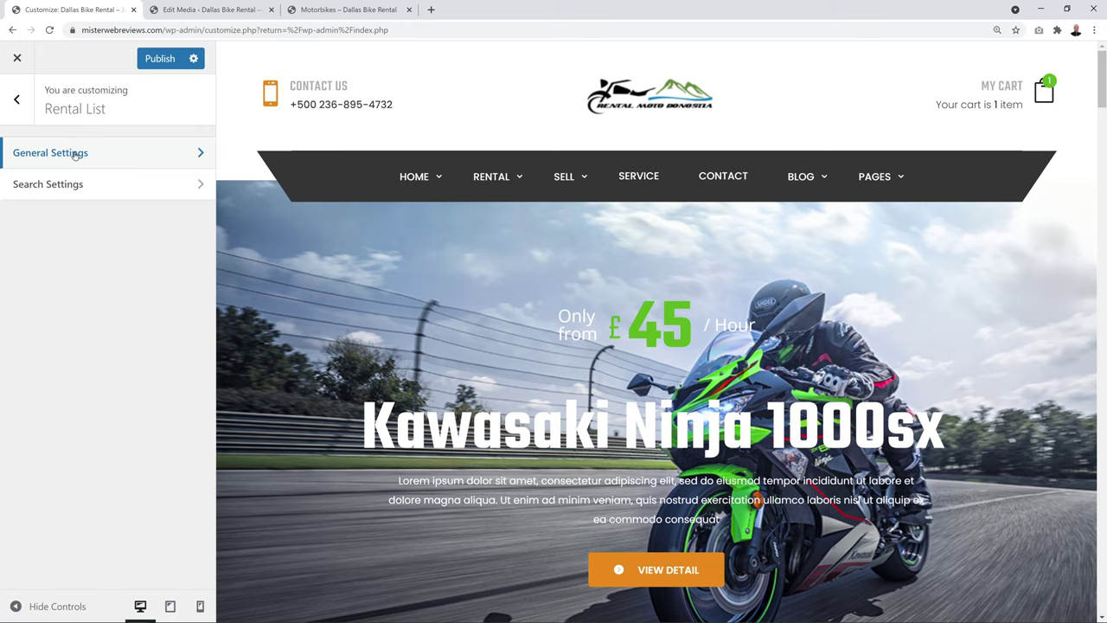
pyautogui.click(74, 156)
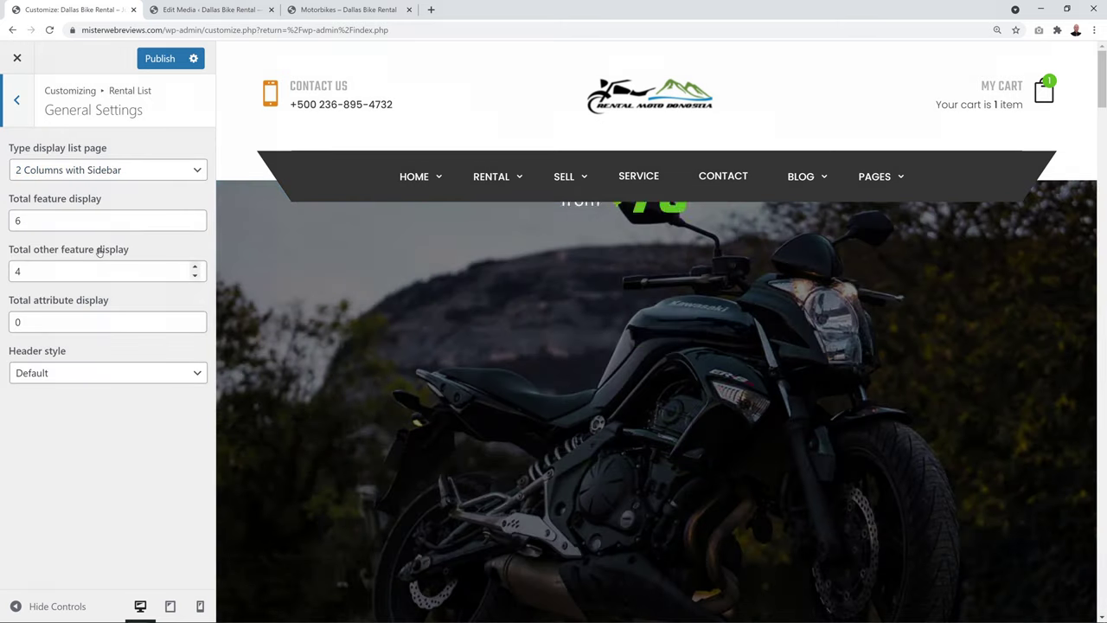
pyautogui.moveTo(517, 179)
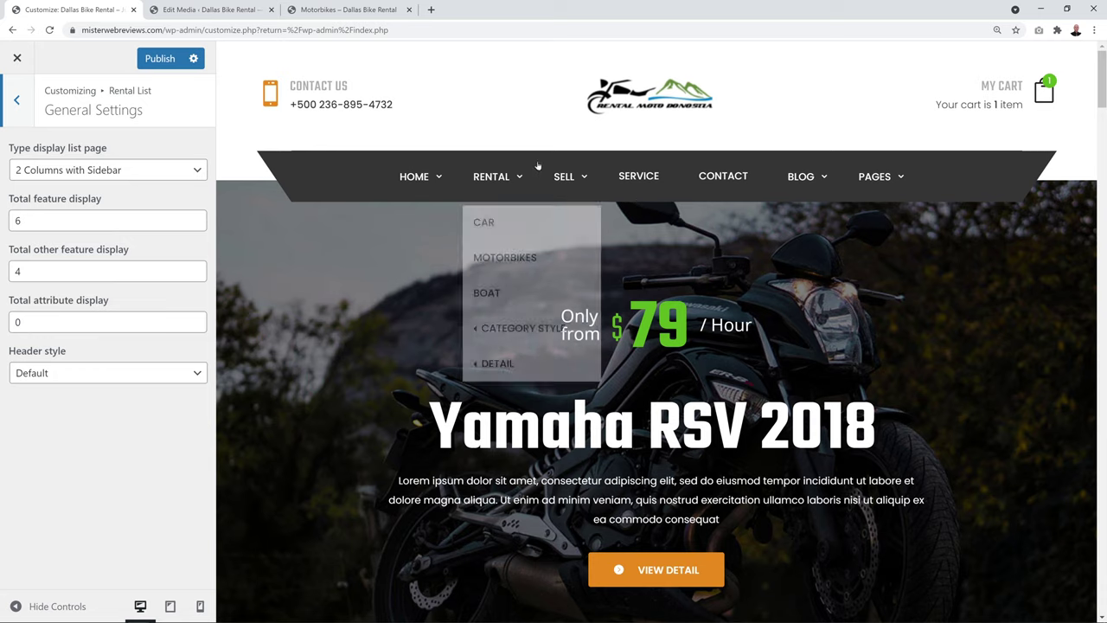
pyautogui.click(517, 257)
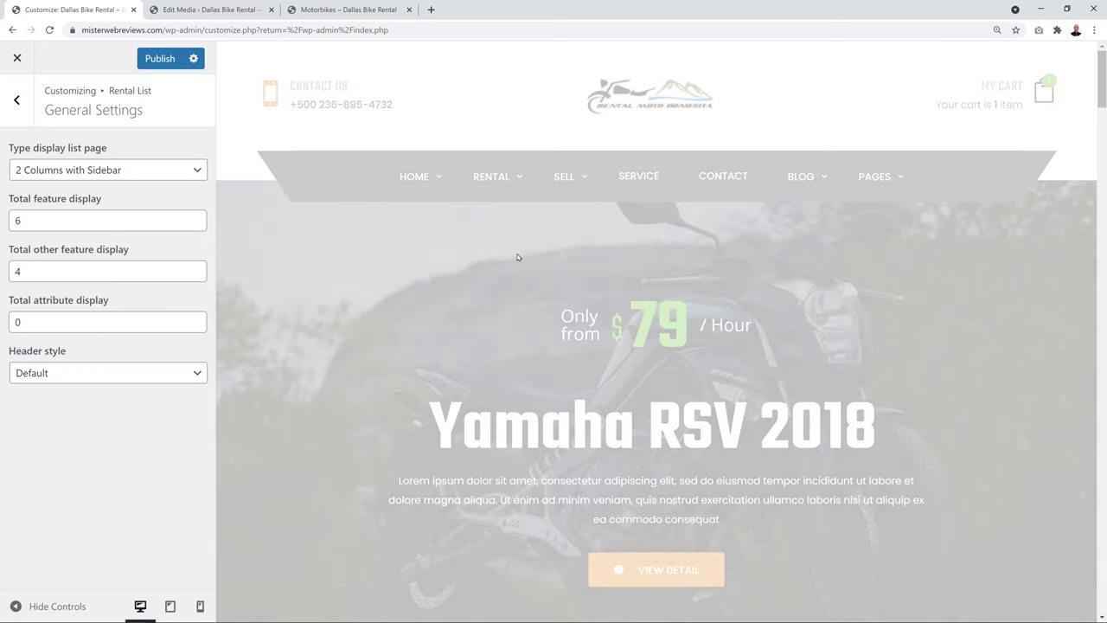
pyautogui.scroll(-7, 666, 263)
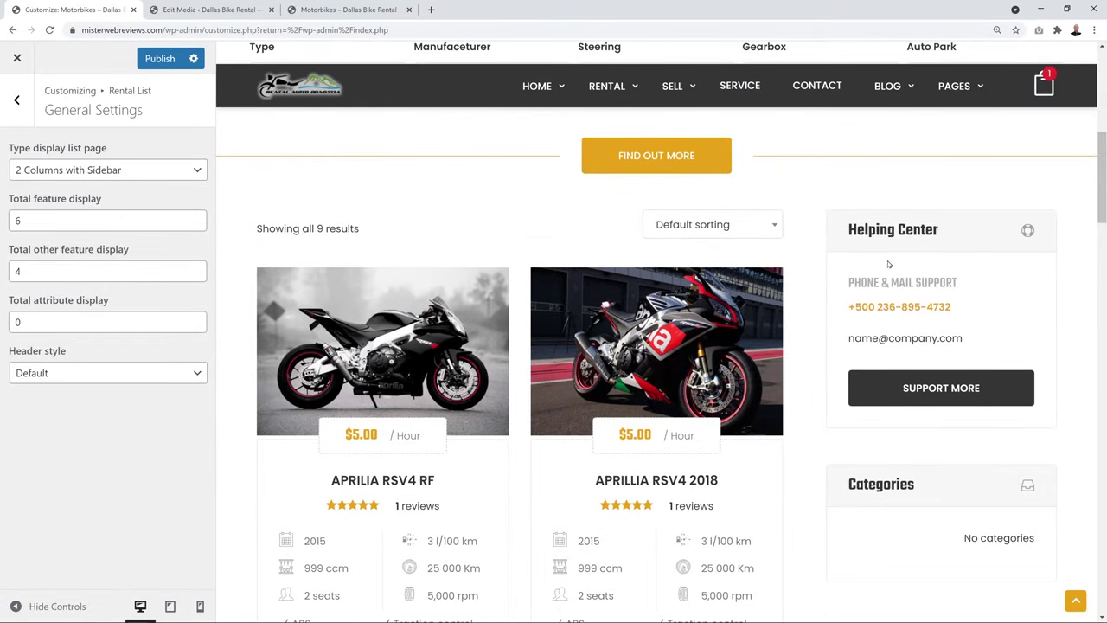
pyautogui.click(198, 172)
pyautogui.click(173, 202)
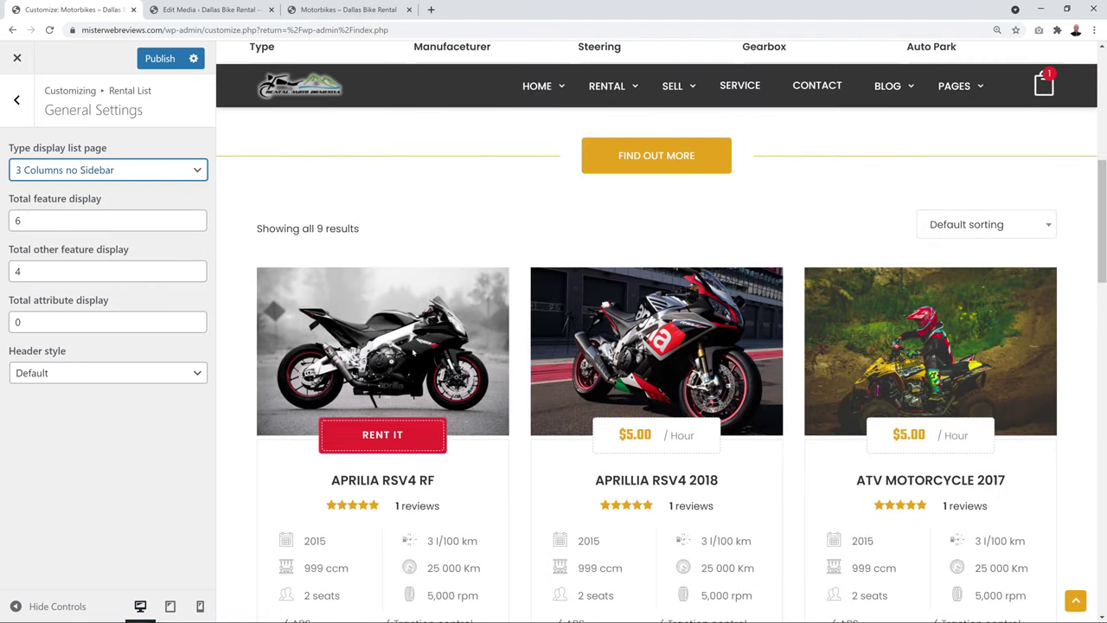
# Try the Style 1, 2 and 3 with Sidebar layouts, then revert to 3 Columns no Sidebar
pyautogui.scroll(-7, 1057, 315)
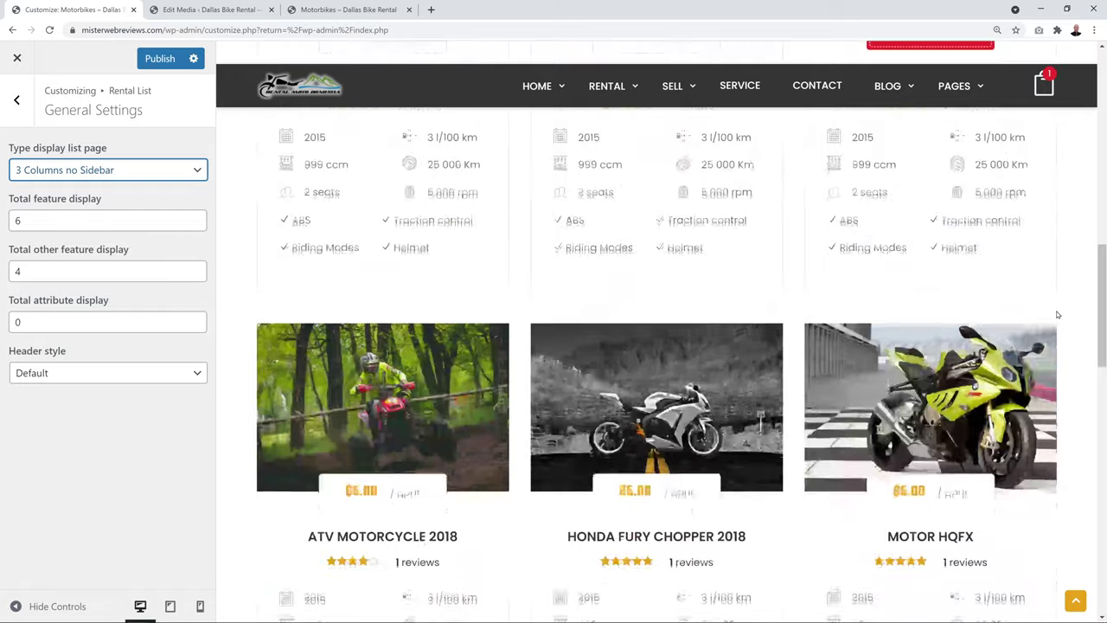
pyautogui.scroll(5, 1057, 315)
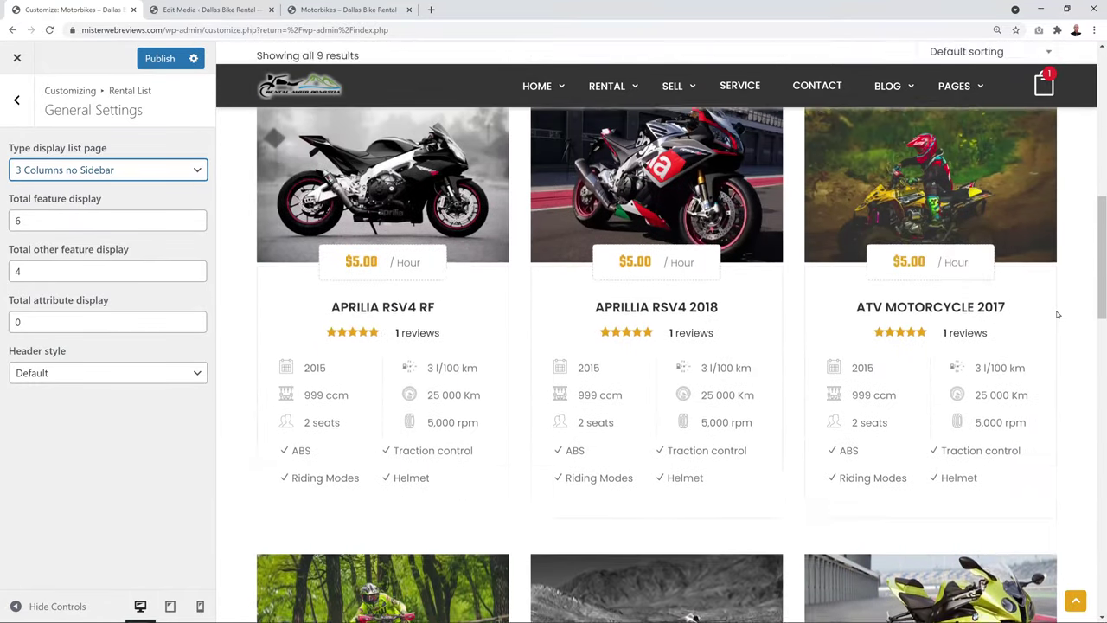
pyautogui.scroll(2, 1057, 315)
pyautogui.click(199, 173)
pyautogui.click(173, 215)
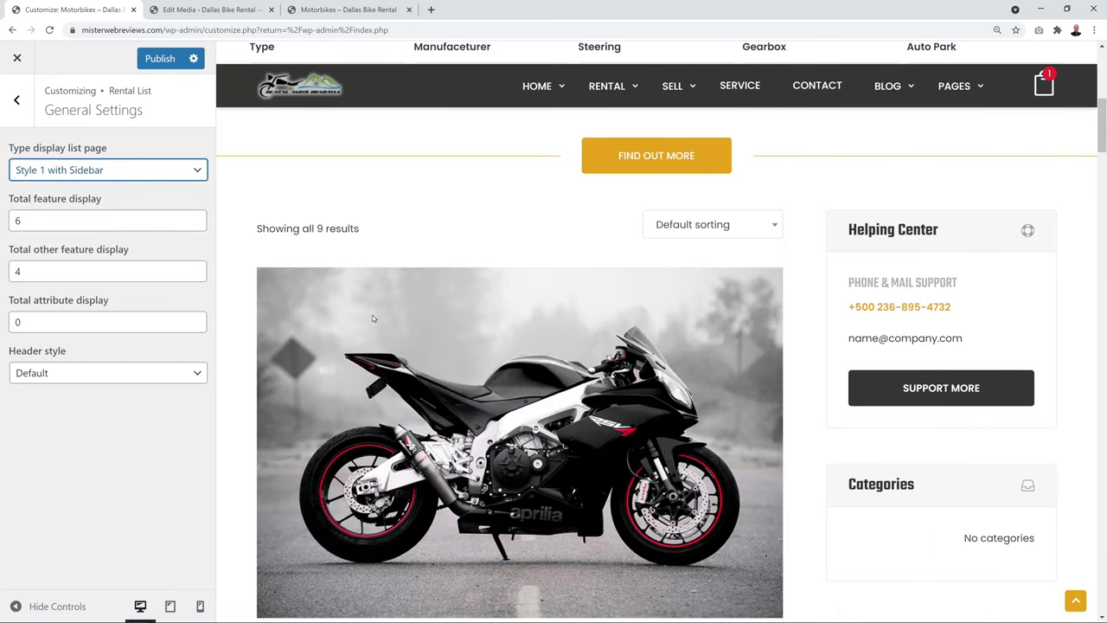
pyautogui.click(156, 173)
pyautogui.click(144, 227)
pyautogui.scroll(-1, 632, 378)
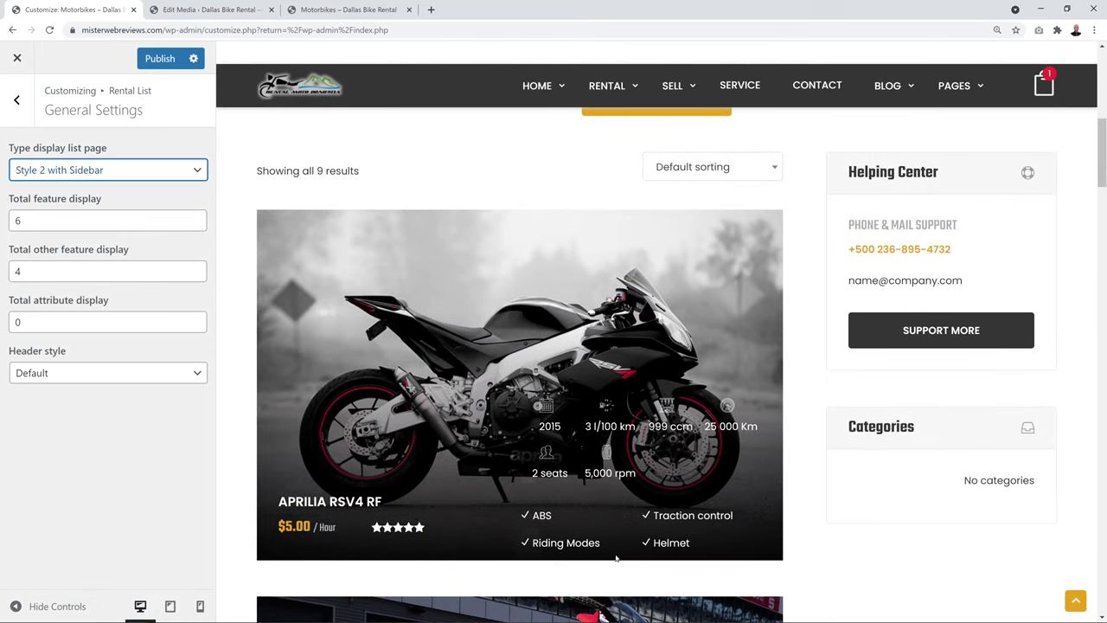
pyautogui.click(198, 177)
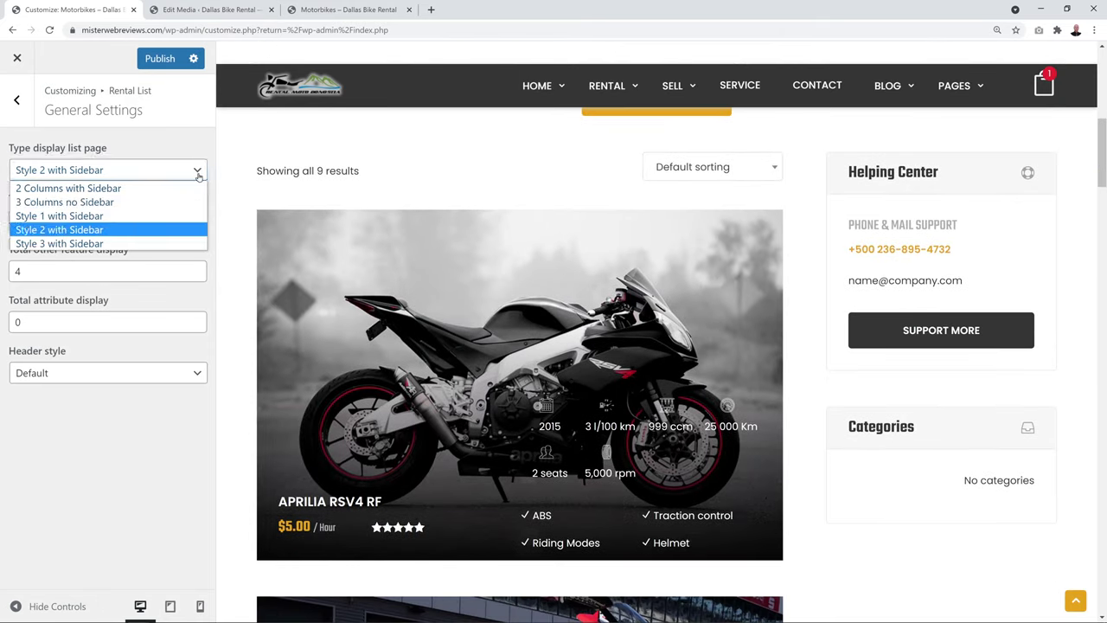
pyautogui.click(158, 241)
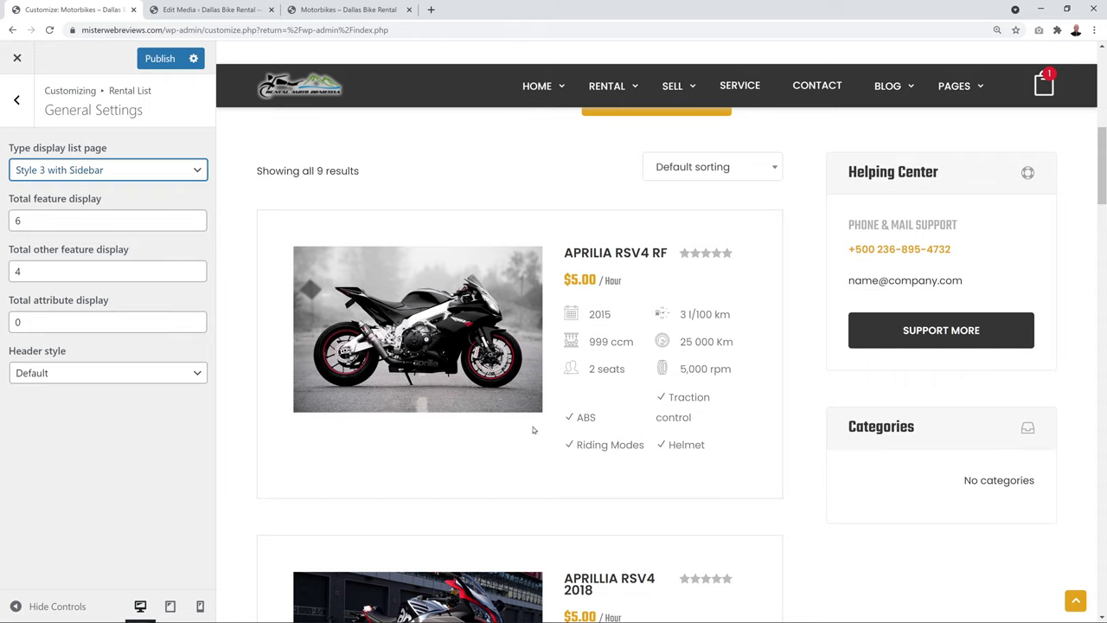
pyautogui.click(200, 174)
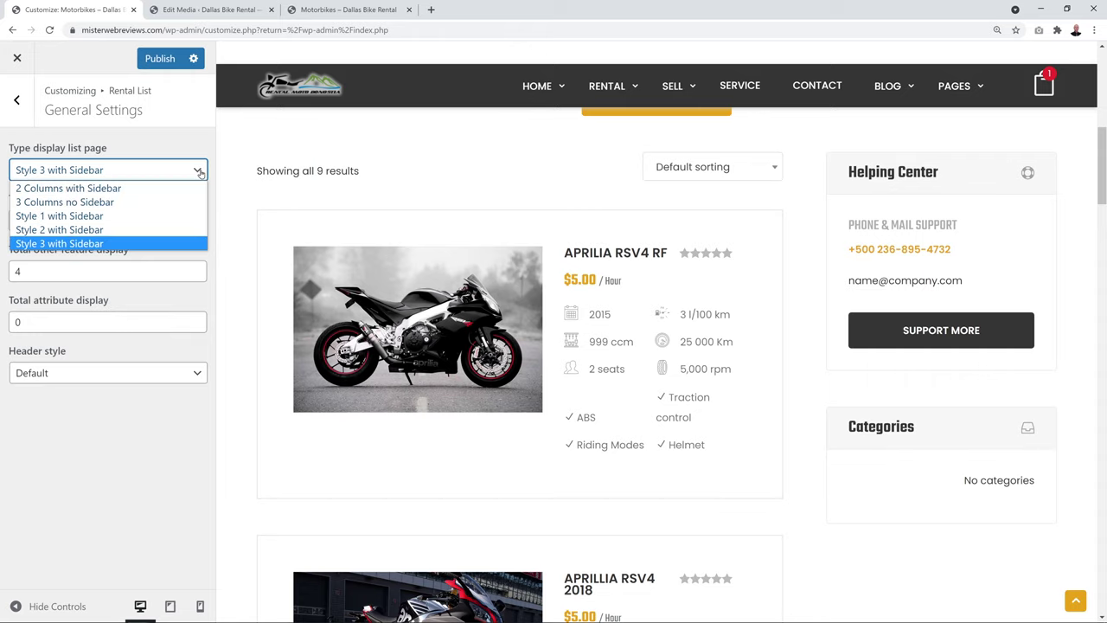
pyautogui.click(148, 202)
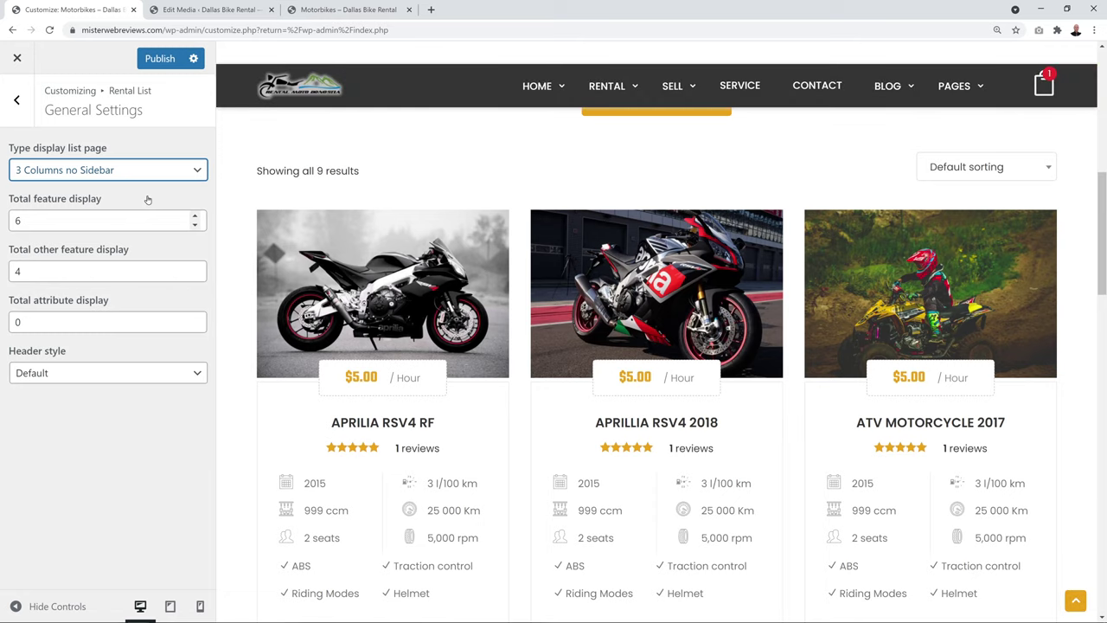
# Publish the 3 Columns no Sidebar layout and return to the Rental List sections
pyautogui.scroll(-3, 878, 355)
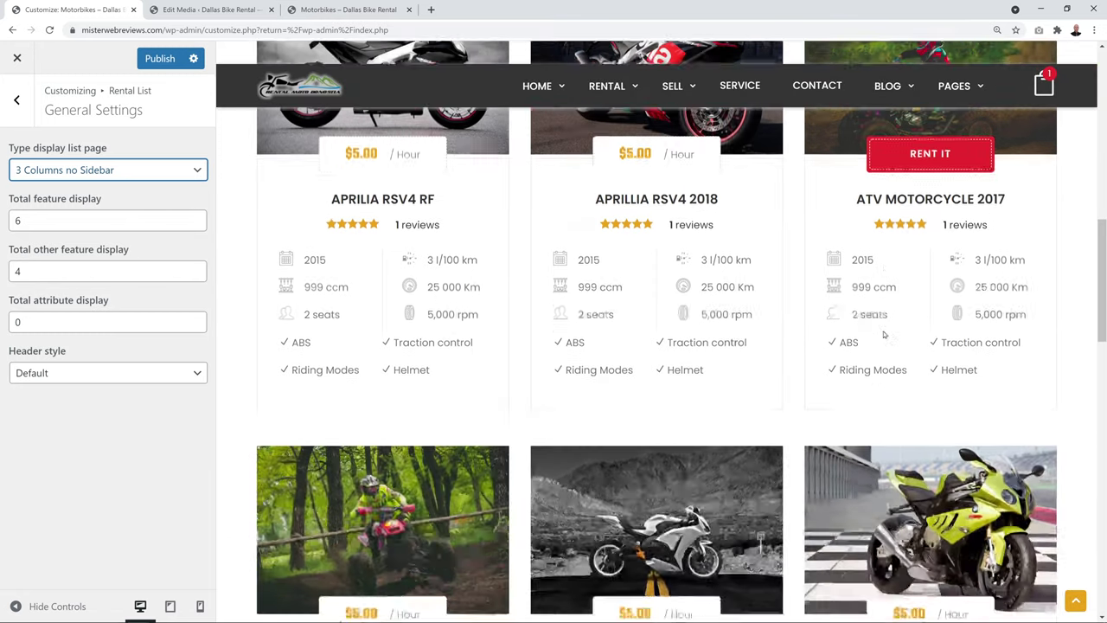
pyautogui.scroll(10, 884, 334)
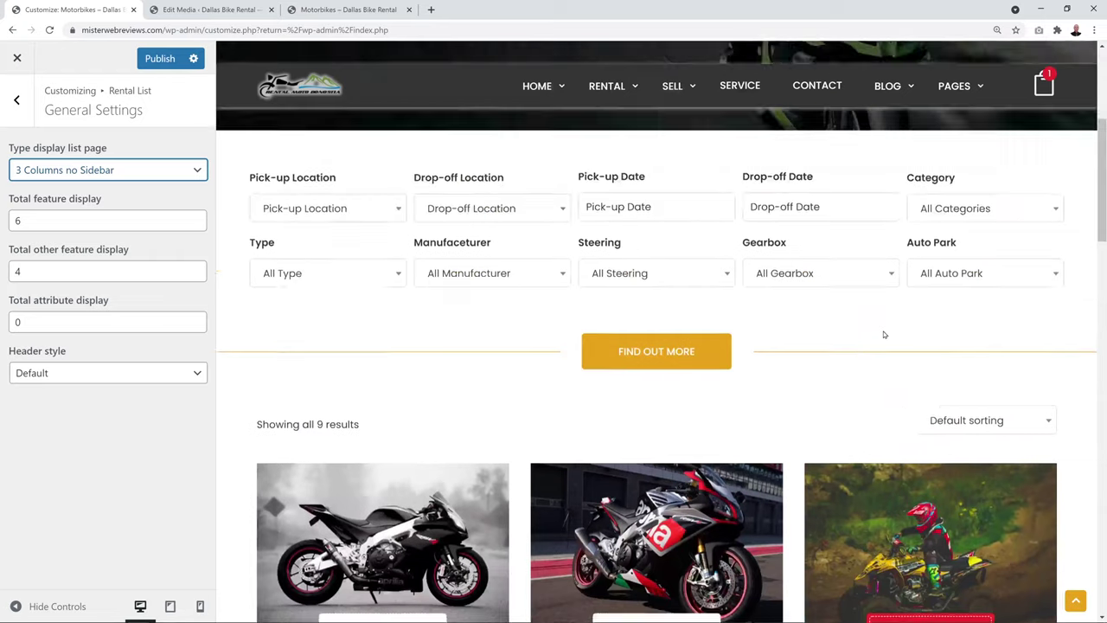
pyautogui.click(160, 58)
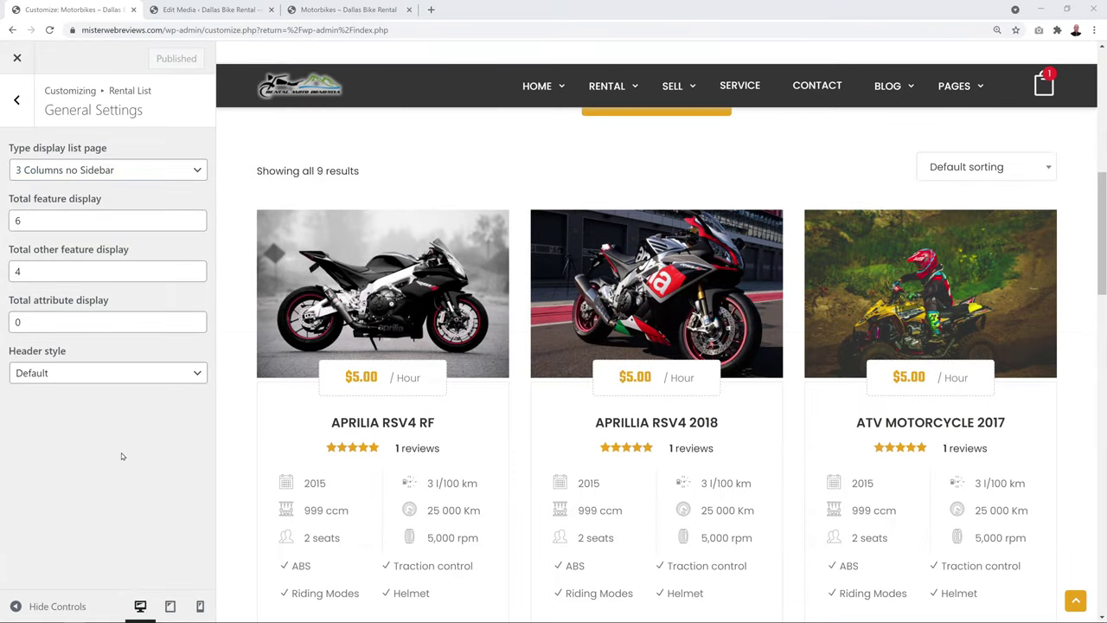
pyautogui.click(197, 167)
pyautogui.click(197, 168)
pyautogui.scroll(-1, 212, 327)
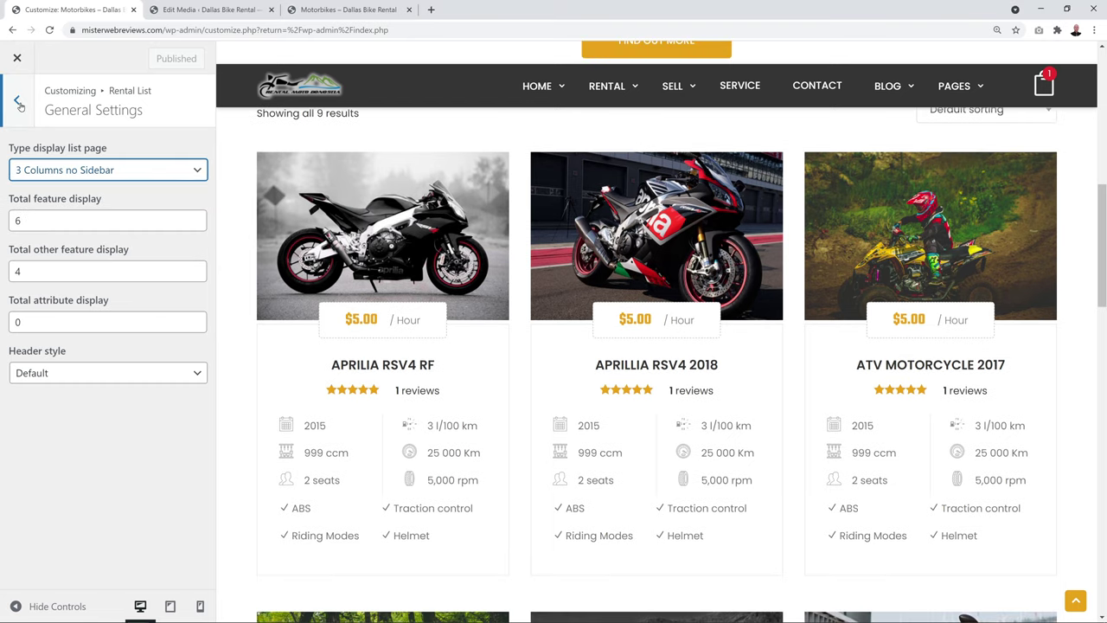
pyautogui.click(17, 99)
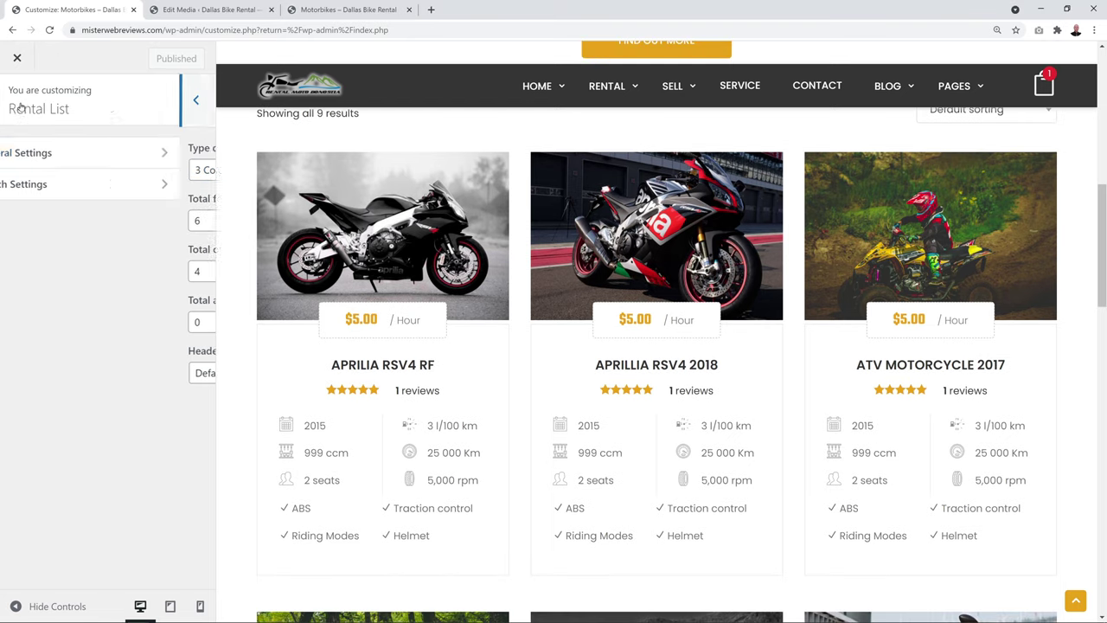
# In Search Settings, switch Show Search to No and back to Yes
pyautogui.click(51, 184)
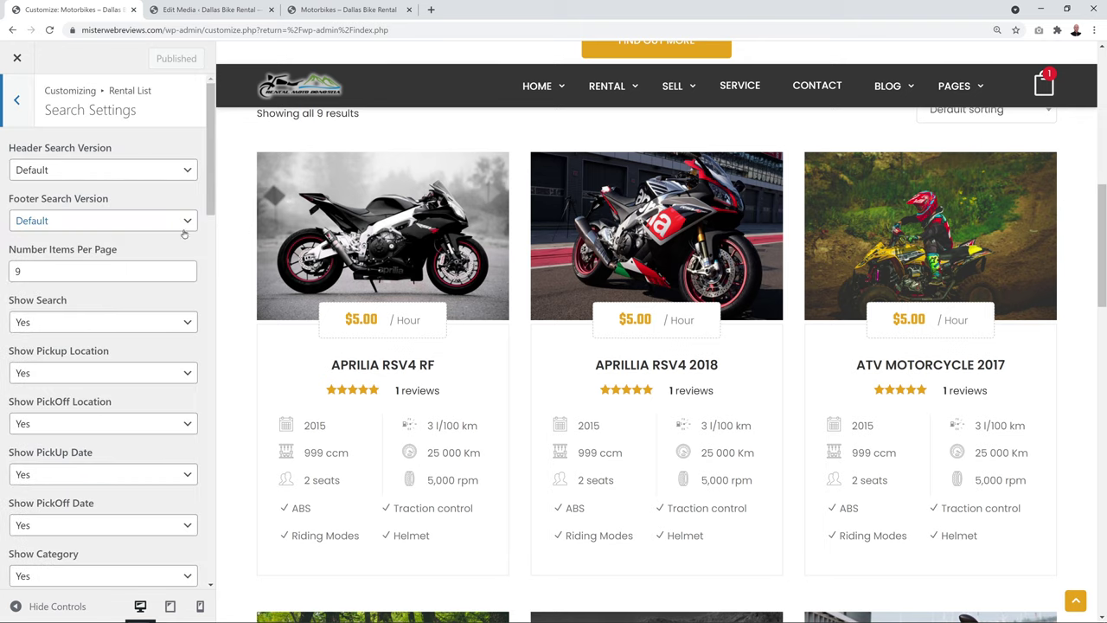
pyautogui.scroll(4, 388, 304)
pyautogui.scroll(1, 388, 308)
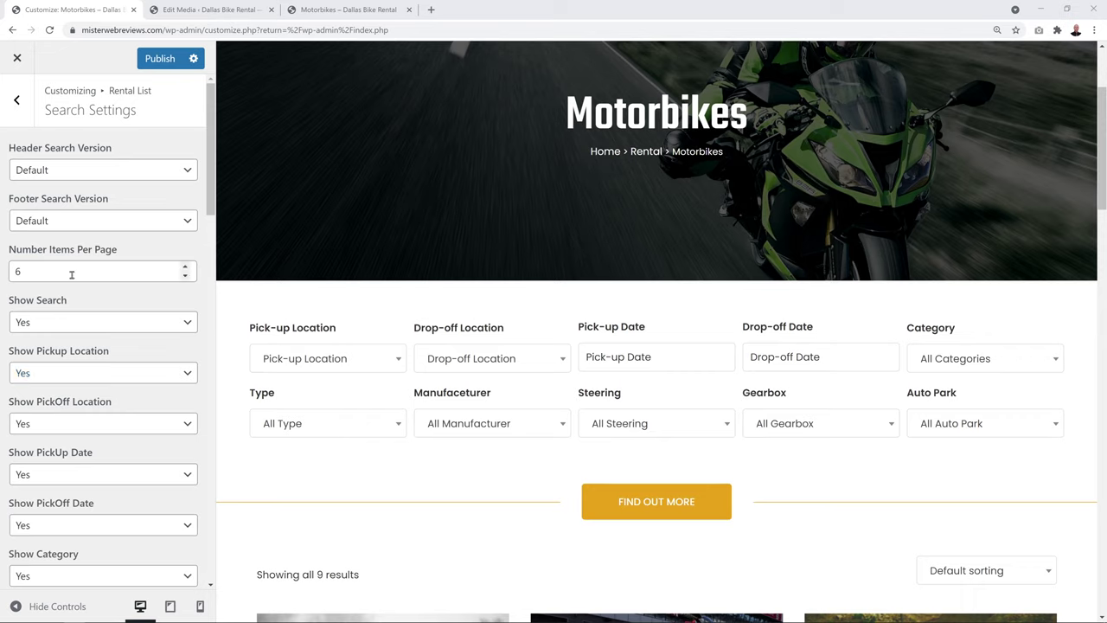
pyautogui.scroll(-1, 130, 278)
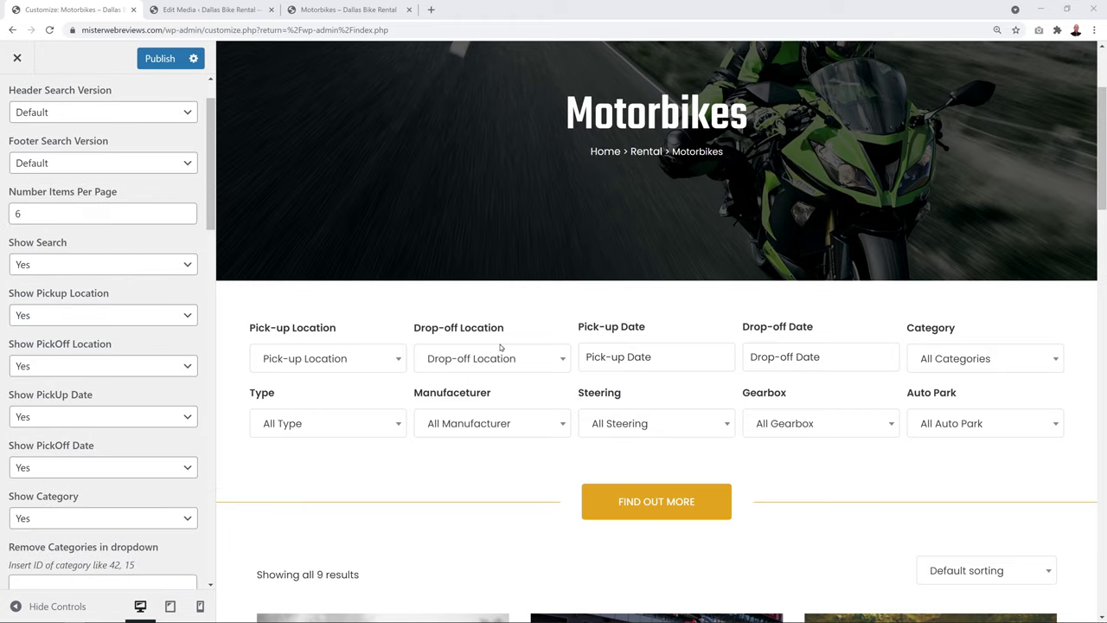
pyautogui.click(132, 263)
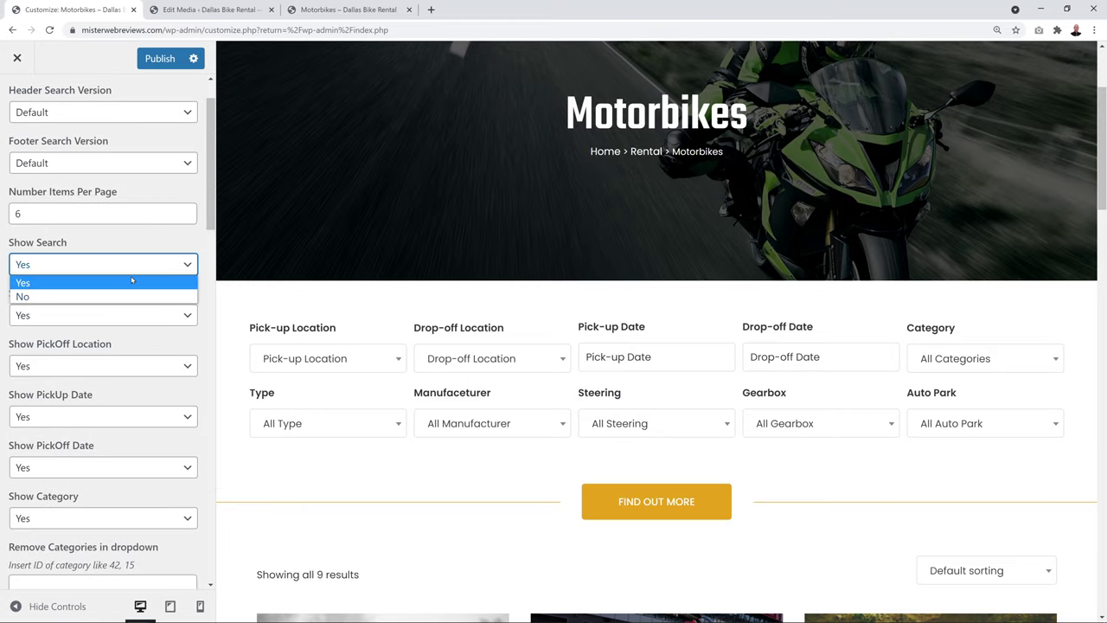
pyautogui.click(132, 297)
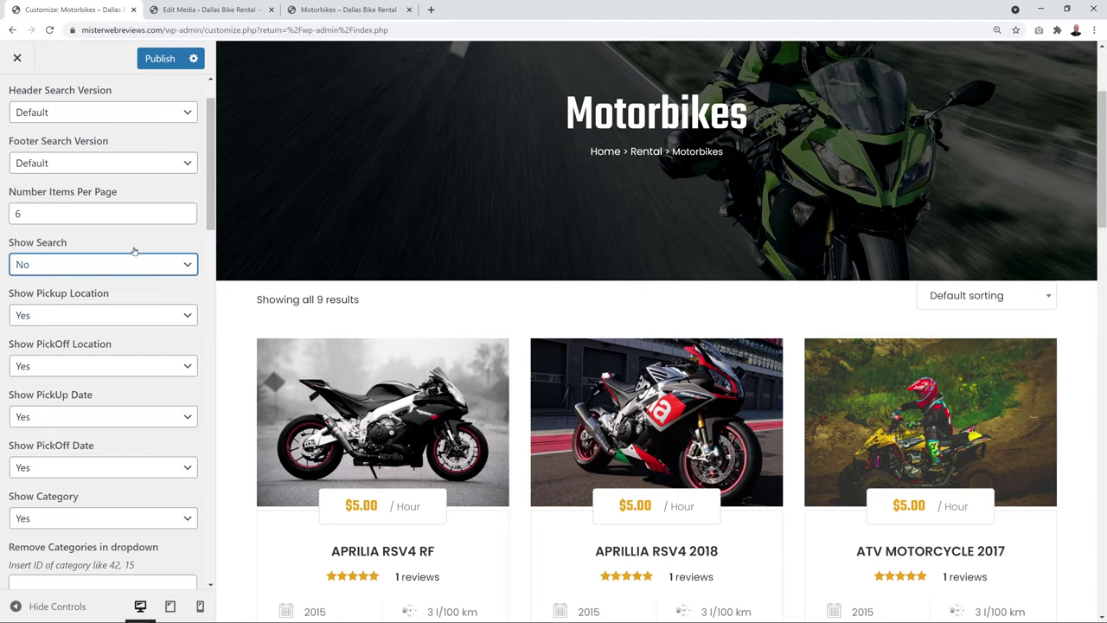
pyautogui.click(129, 267)
pyautogui.click(121, 283)
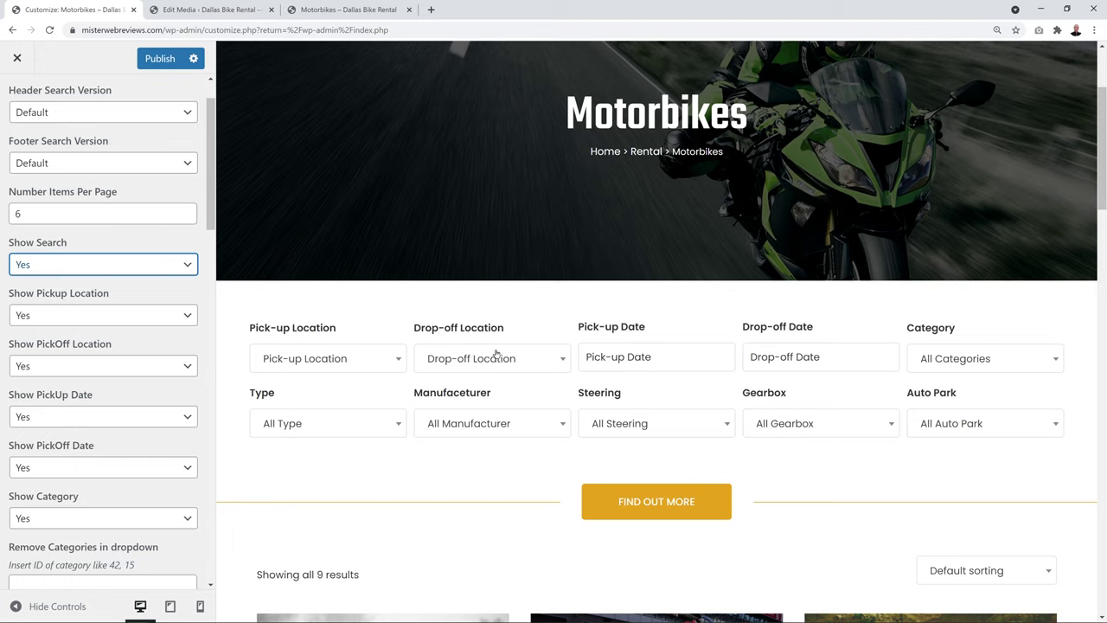
# Switch Show PickOff Location to No and restore it to Yes
pyautogui.click(170, 367)
pyautogui.click(152, 398)
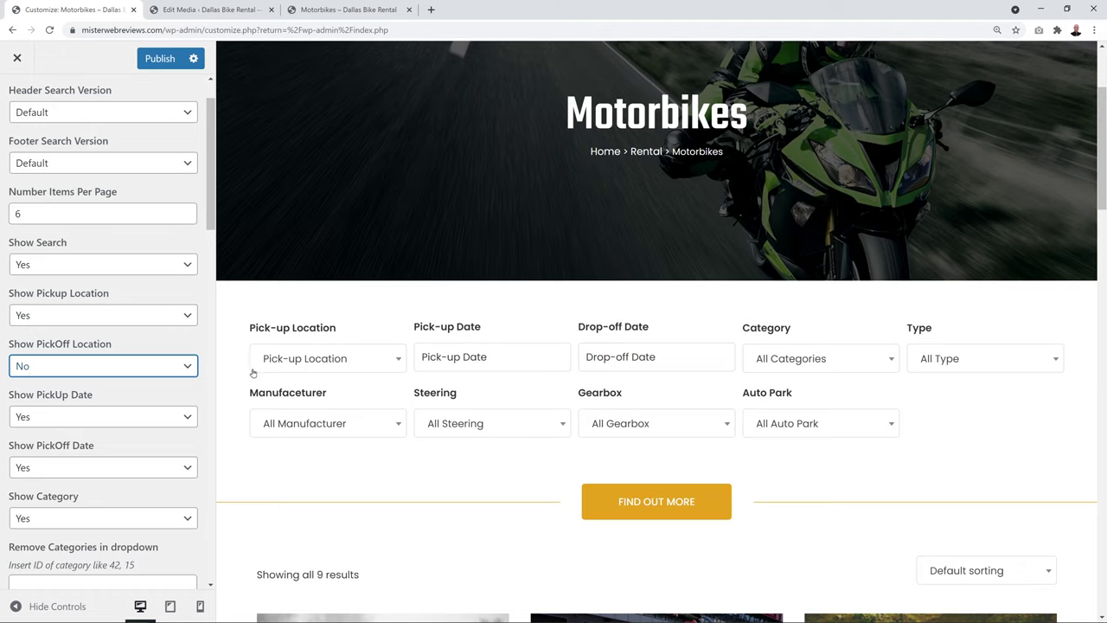
pyautogui.click(189, 366)
pyautogui.click(171, 380)
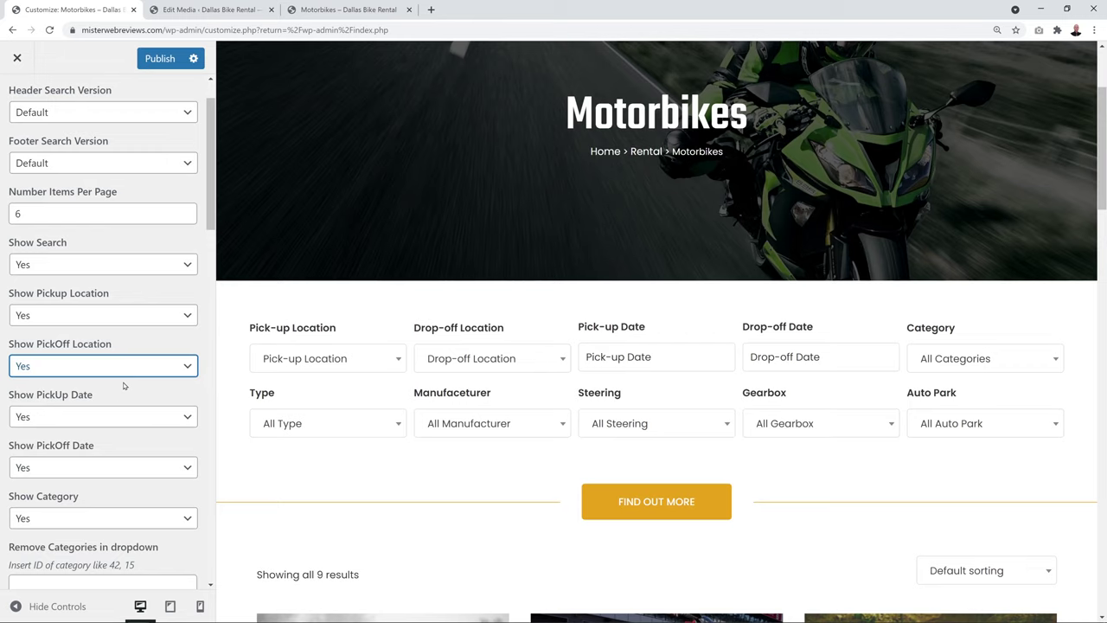
pyautogui.scroll(-4, 135, 371)
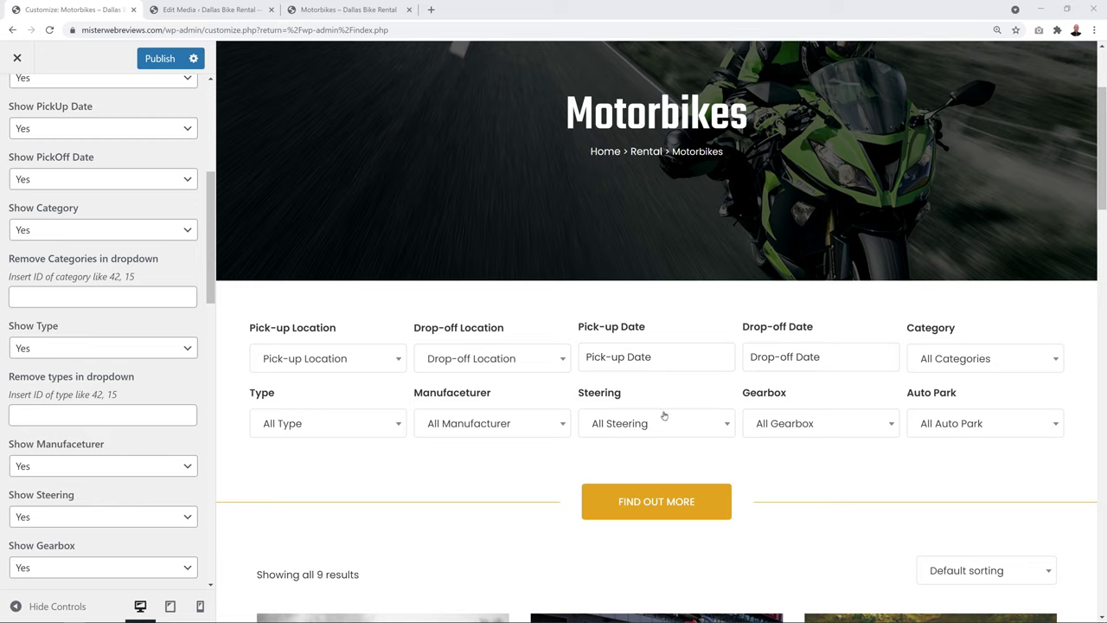
pyautogui.scroll(-4, 158, 373)
# Set Show Steering, Gearbox, Auto Park and Manufacturer to No, then publish
pyautogui.click(152, 346)
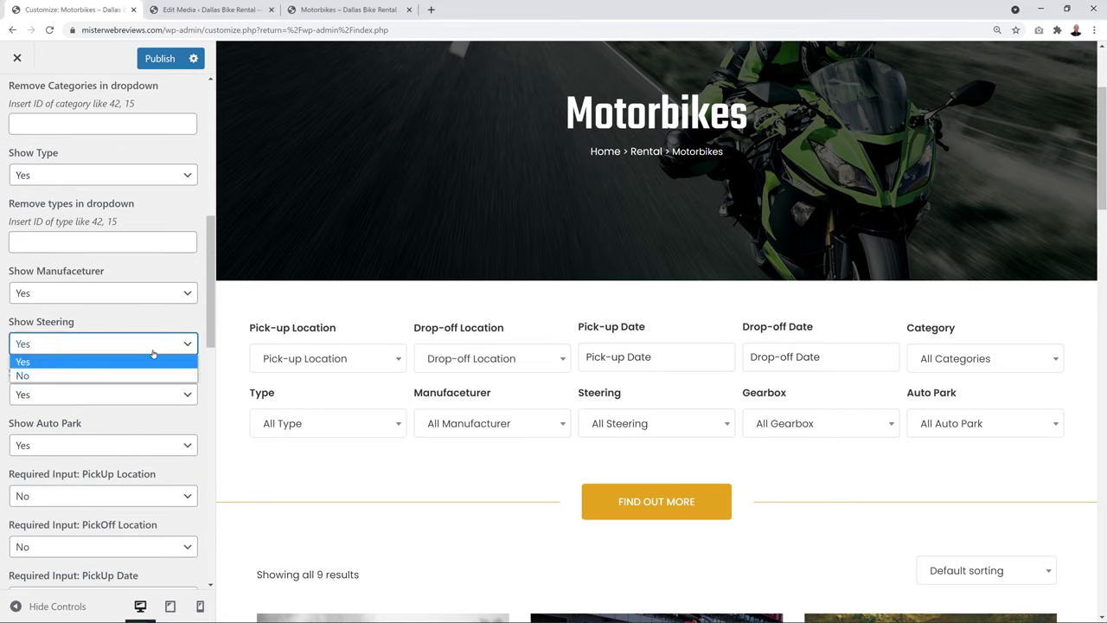
pyautogui.click(153, 375)
pyautogui.click(180, 398)
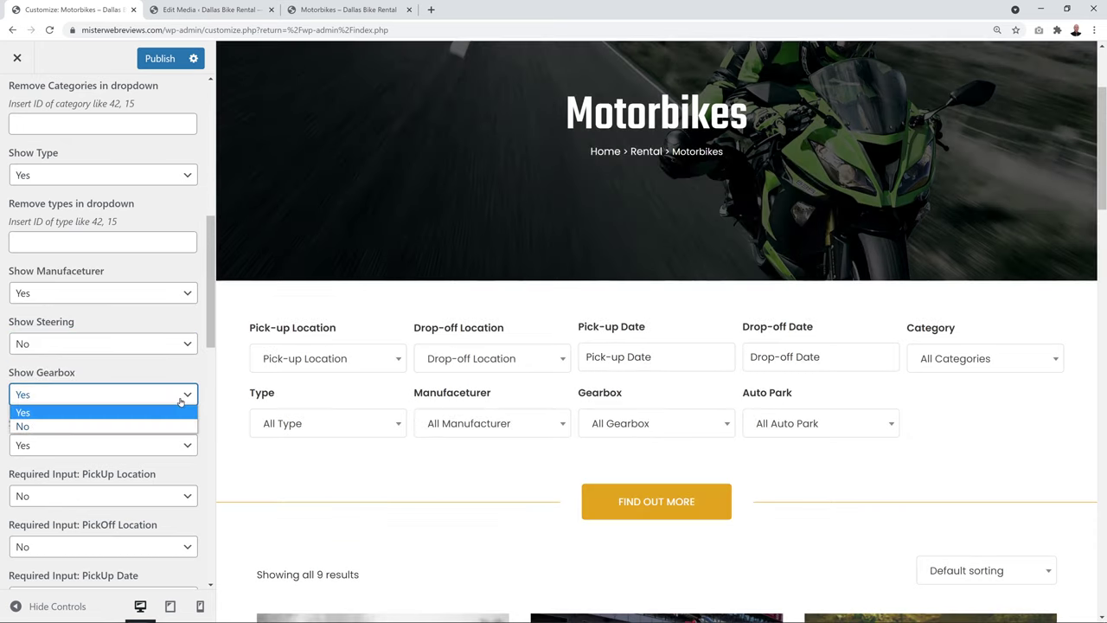
pyautogui.click(159, 426)
pyautogui.click(157, 444)
pyautogui.click(158, 476)
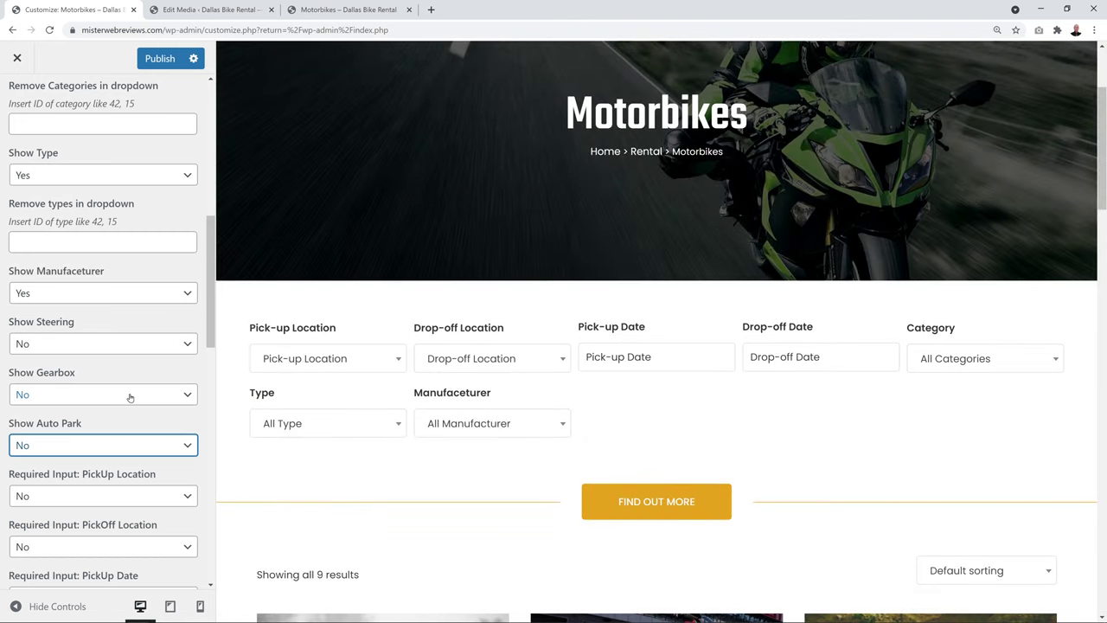
pyautogui.scroll(2, 113, 441)
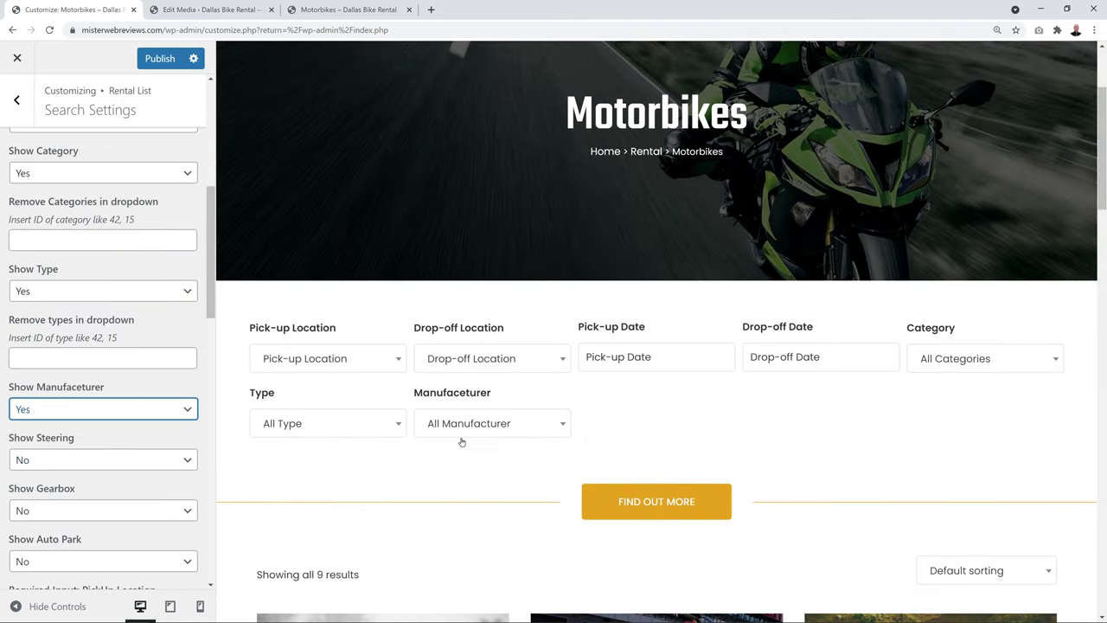
pyautogui.click(184, 408)
pyautogui.click(149, 441)
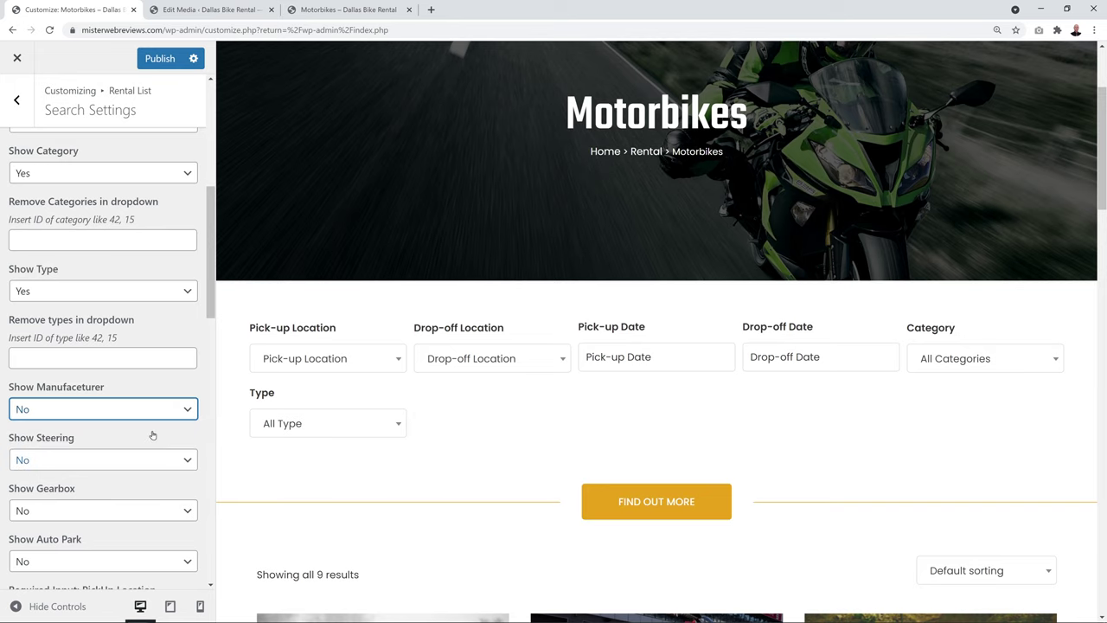
pyautogui.click(159, 61)
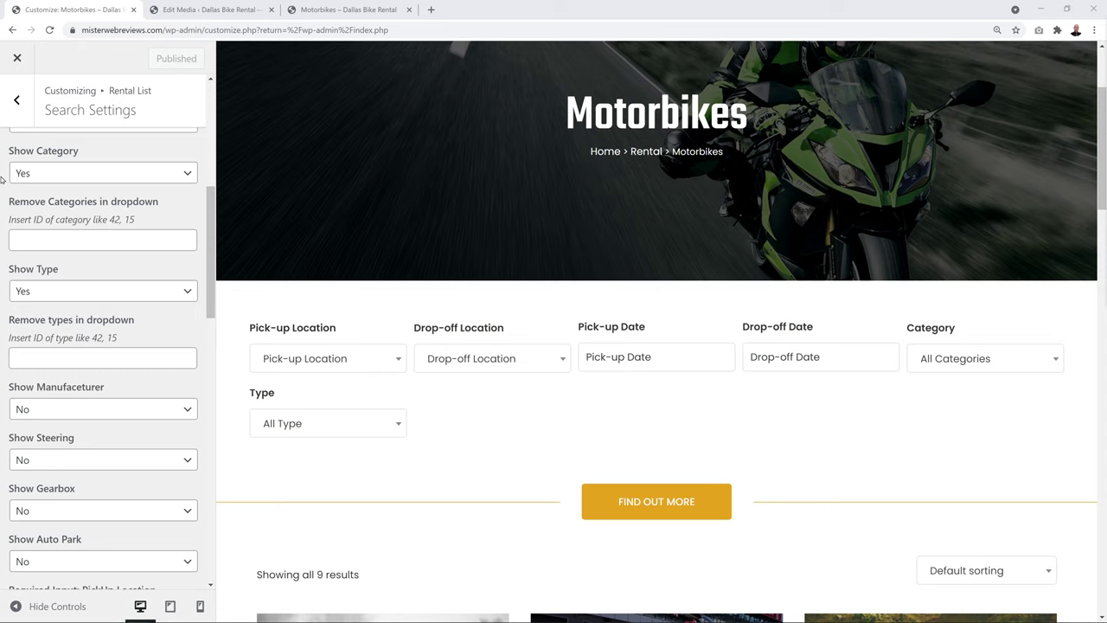
# Open Rental Detail > Style Template and preview the 2019 lexus lf lc page via RENTAL > DETAIL > STYLE 1
pyautogui.click(16, 99)
pyautogui.click(16, 100)
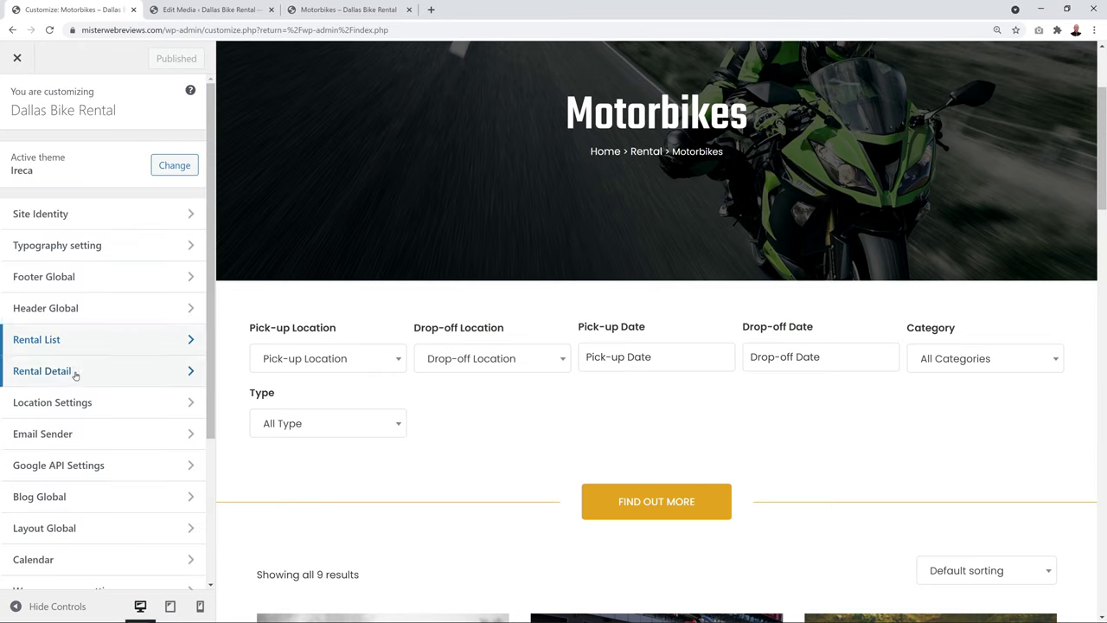
pyautogui.click(76, 373)
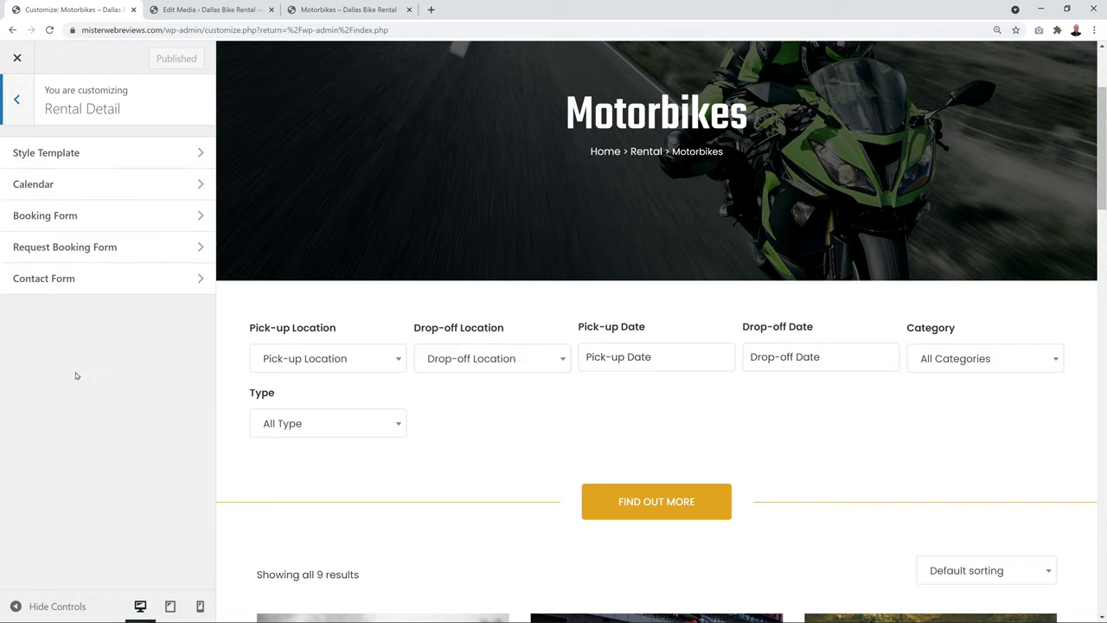
pyautogui.click(64, 162)
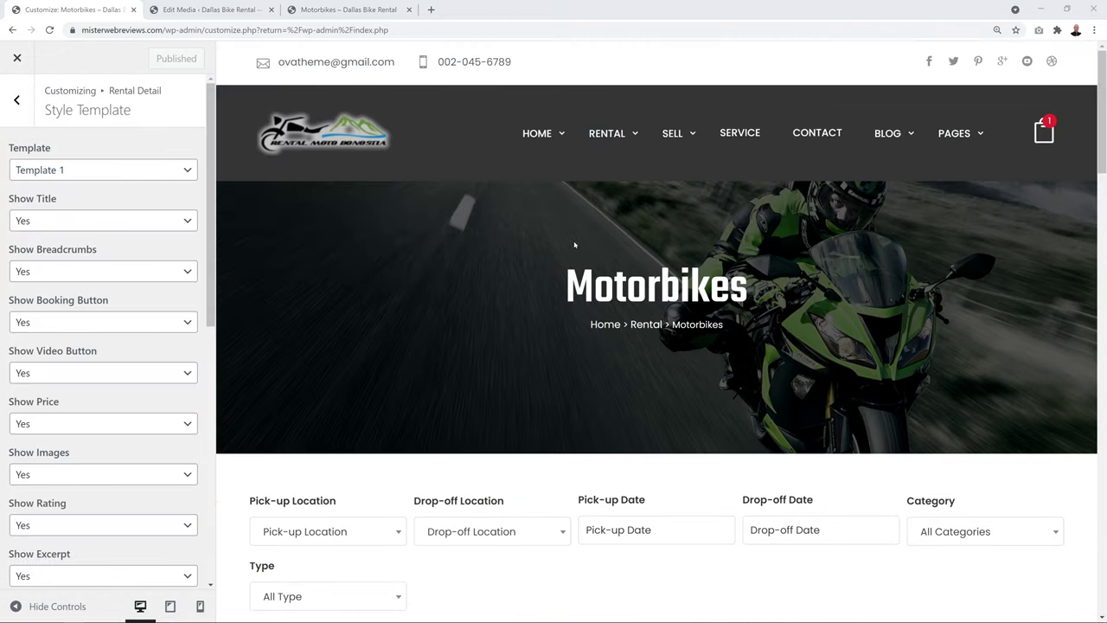
pyautogui.moveTo(618, 135)
pyautogui.moveTo(620, 347)
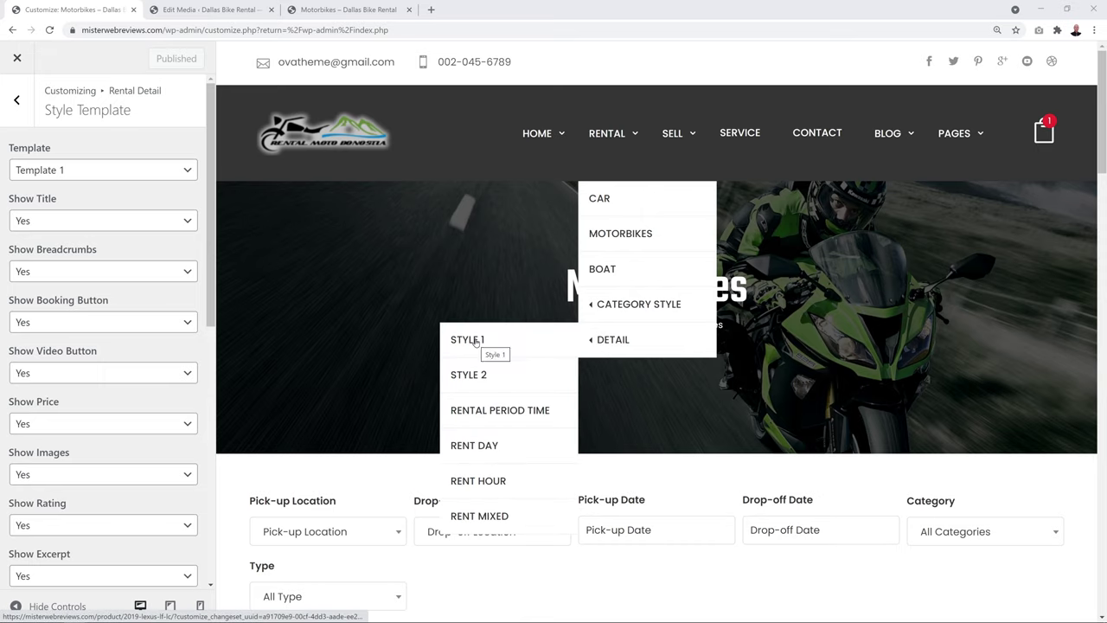
pyautogui.click(475, 340)
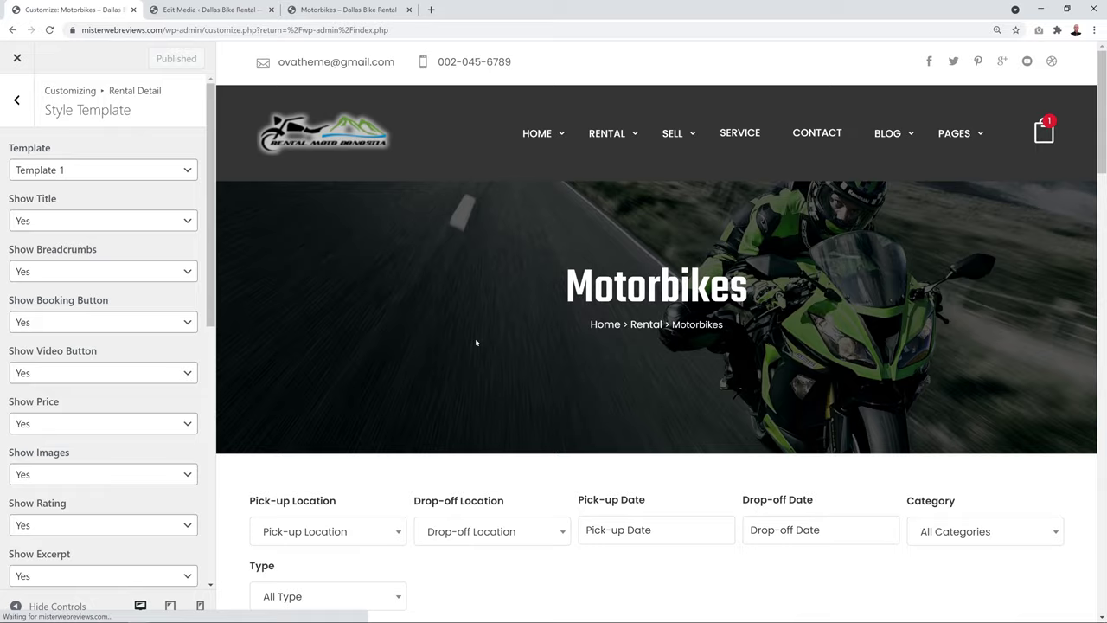
pyautogui.scroll(-2, 475, 343)
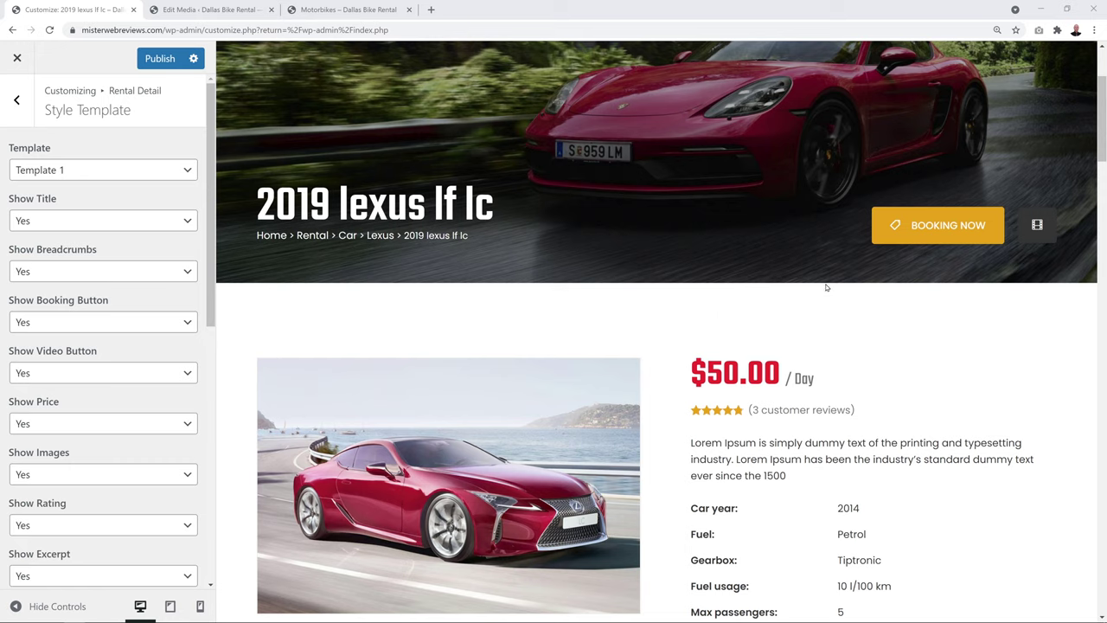
# Switch Show Price to No and then back to Yes
pyautogui.click(928, 238)
pyautogui.click(54, 423)
pyautogui.click(52, 455)
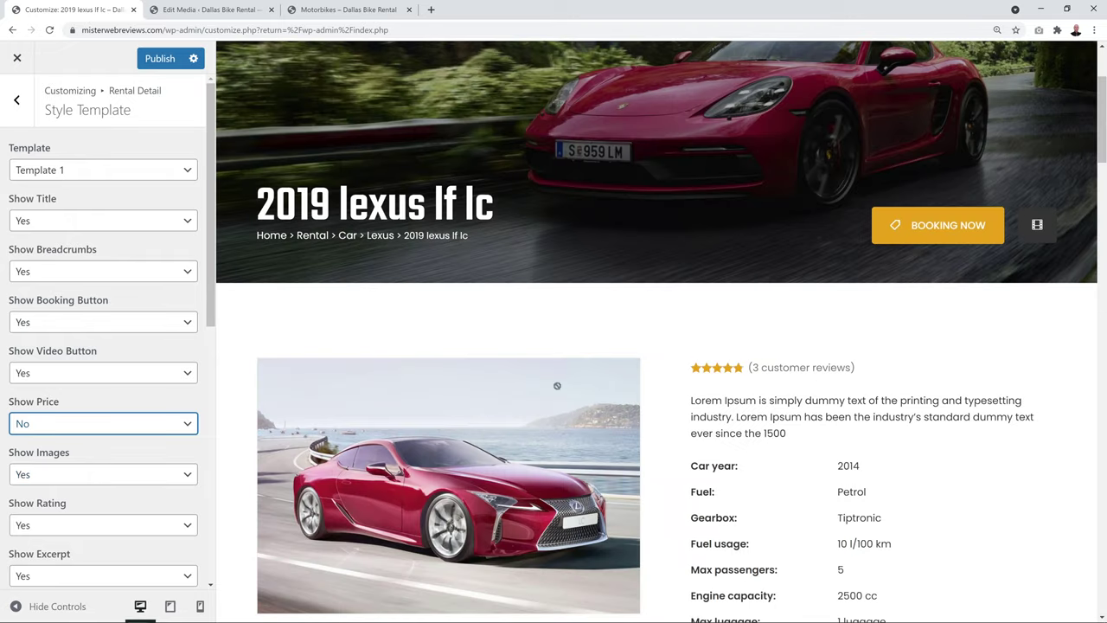
pyautogui.click(185, 431)
pyautogui.click(147, 439)
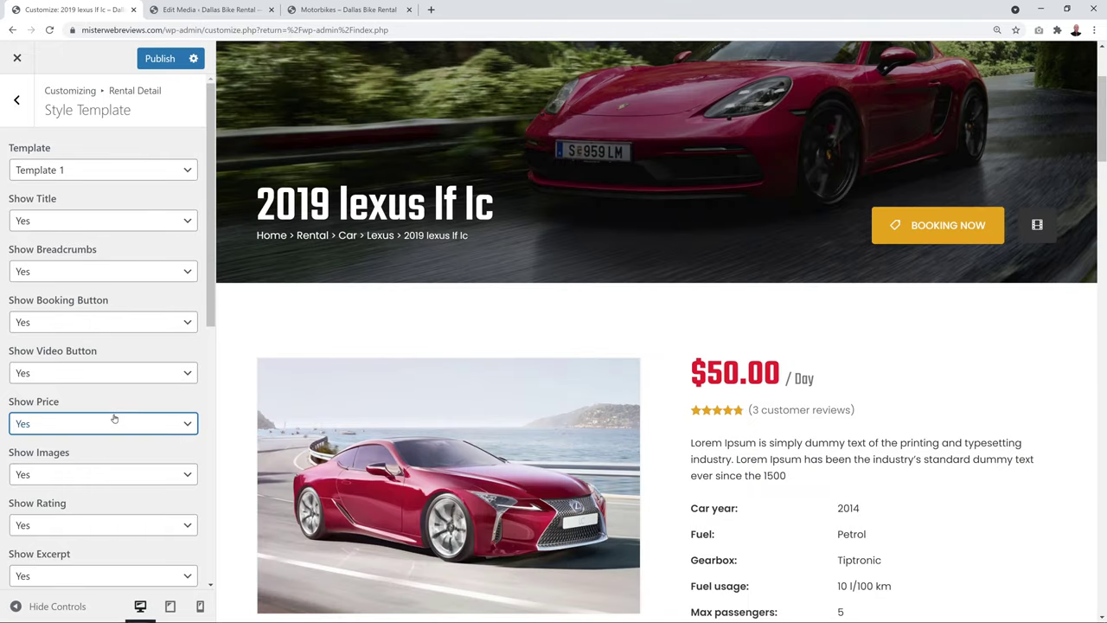
# Expand Table Price By Day in the preview and set Always Open Table Price to Yes
pyautogui.scroll(-3, 108, 407)
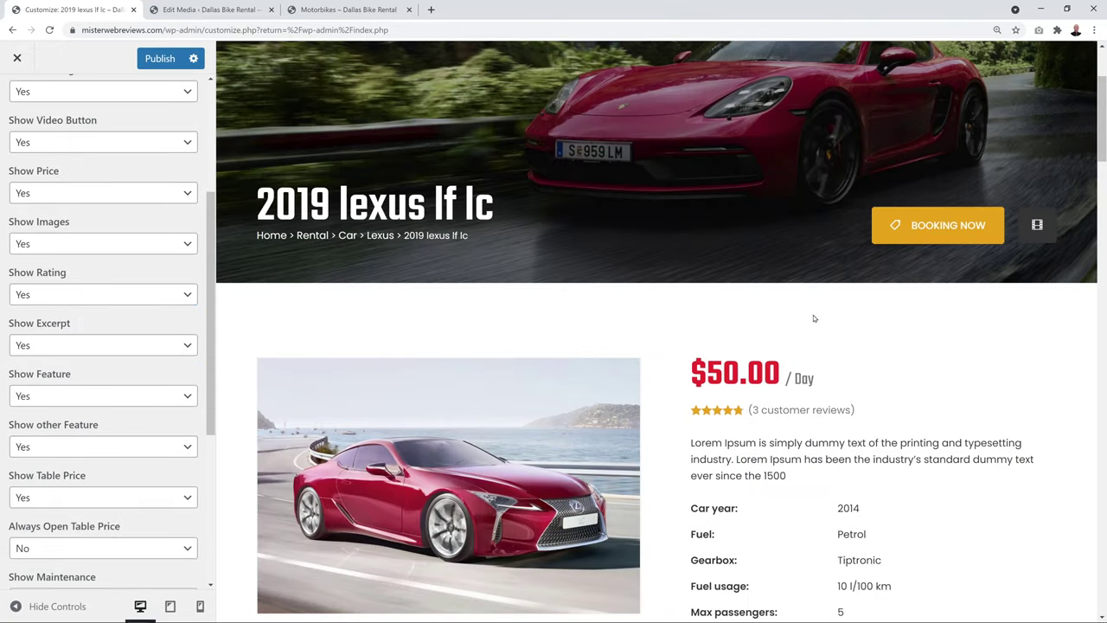
pyautogui.scroll(-9, 813, 318)
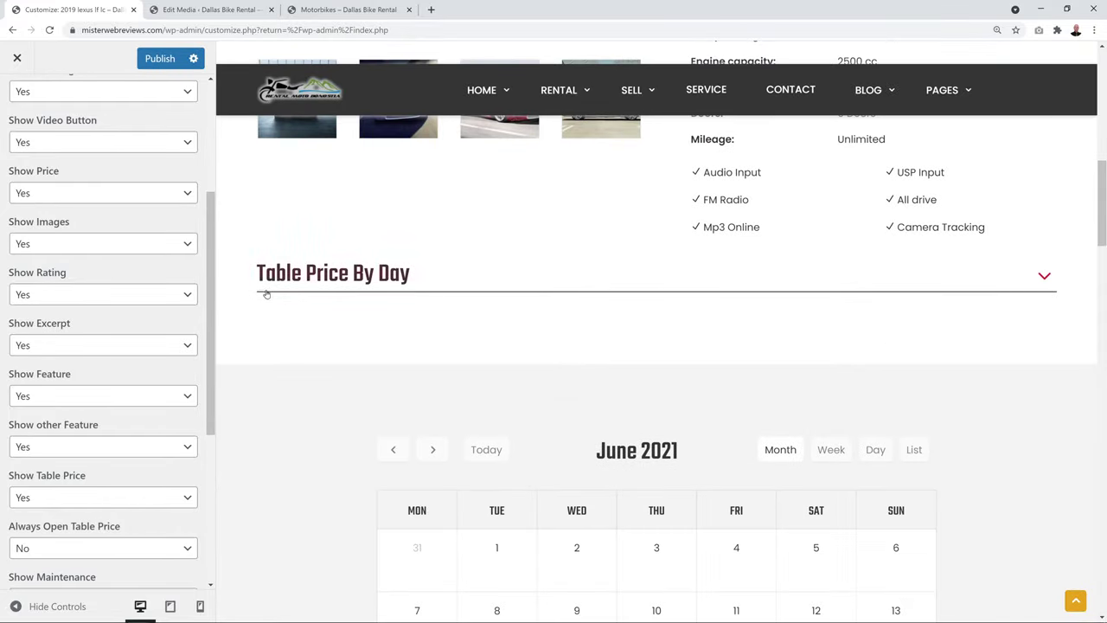
pyautogui.click(1044, 278)
pyautogui.scroll(-1, 1029, 307)
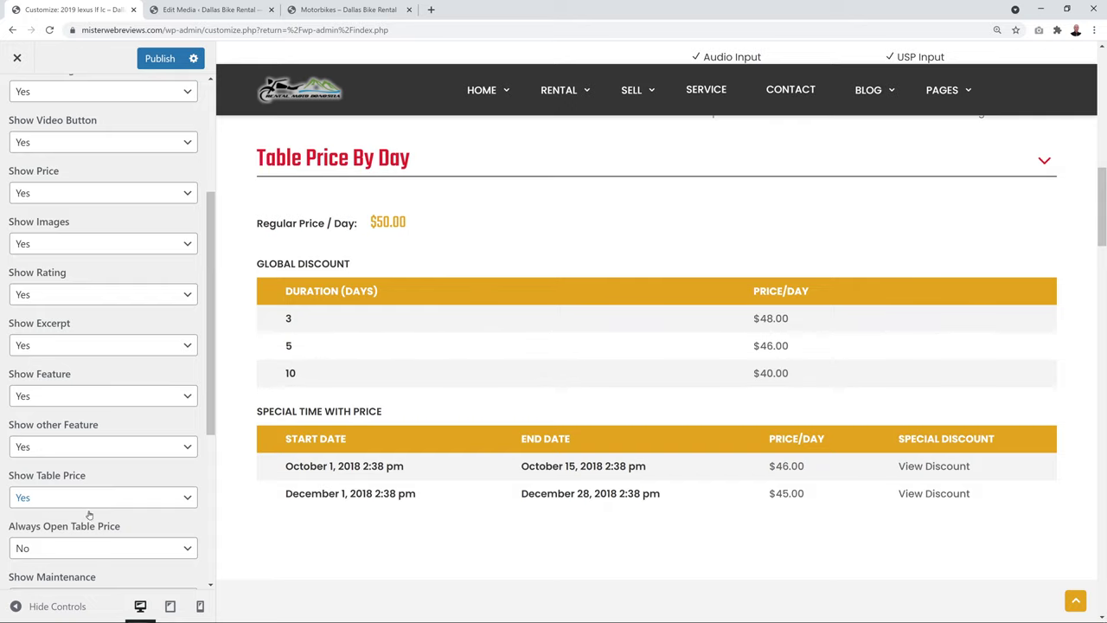
pyautogui.click(178, 551)
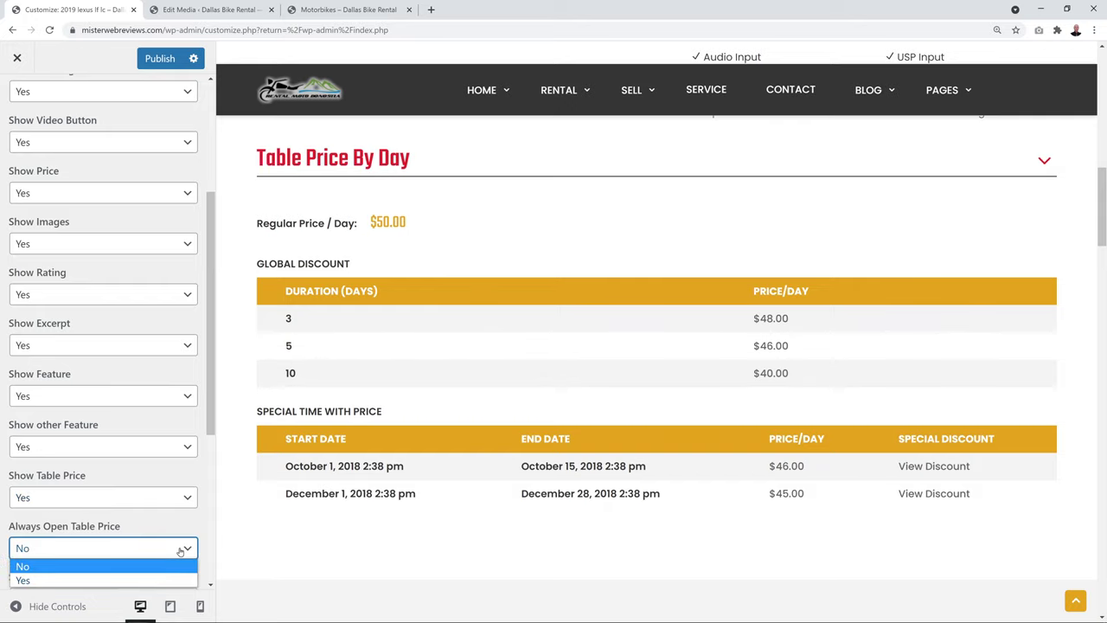
pyautogui.click(165, 579)
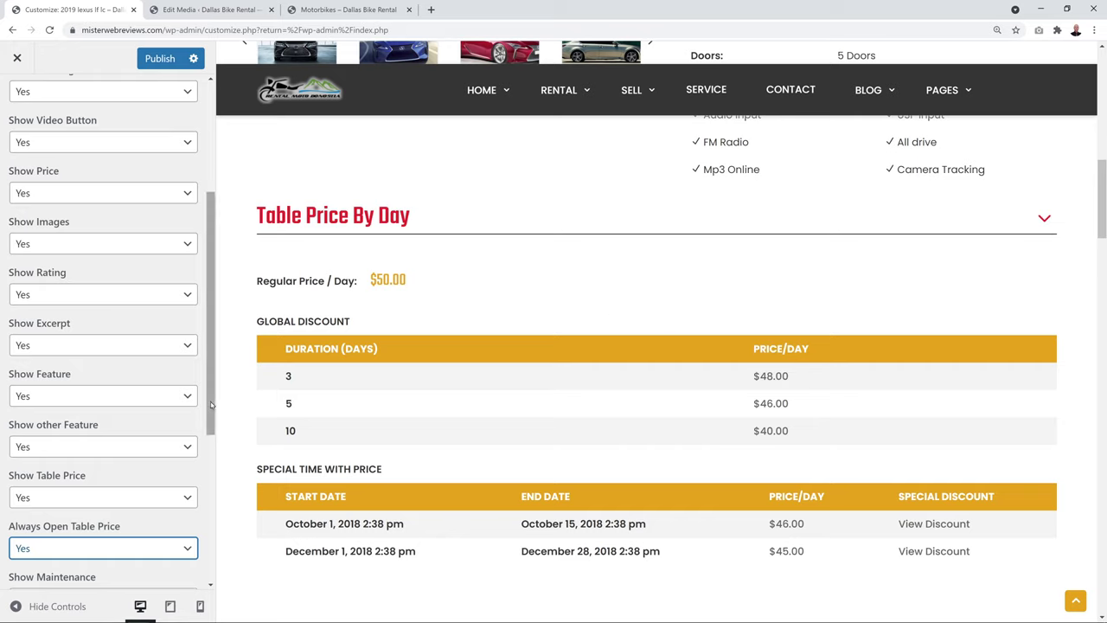
# Scroll the preview past the calendar and booking form and show the Request For Booking tab
pyautogui.scroll(-3, 206, 404)
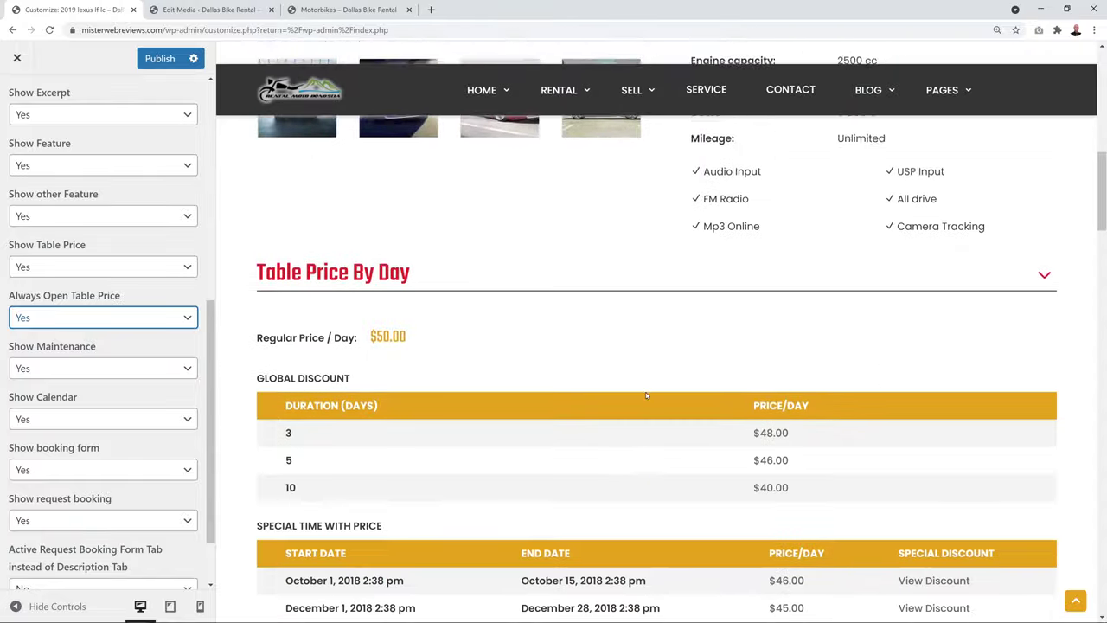
pyautogui.scroll(-3, 645, 395)
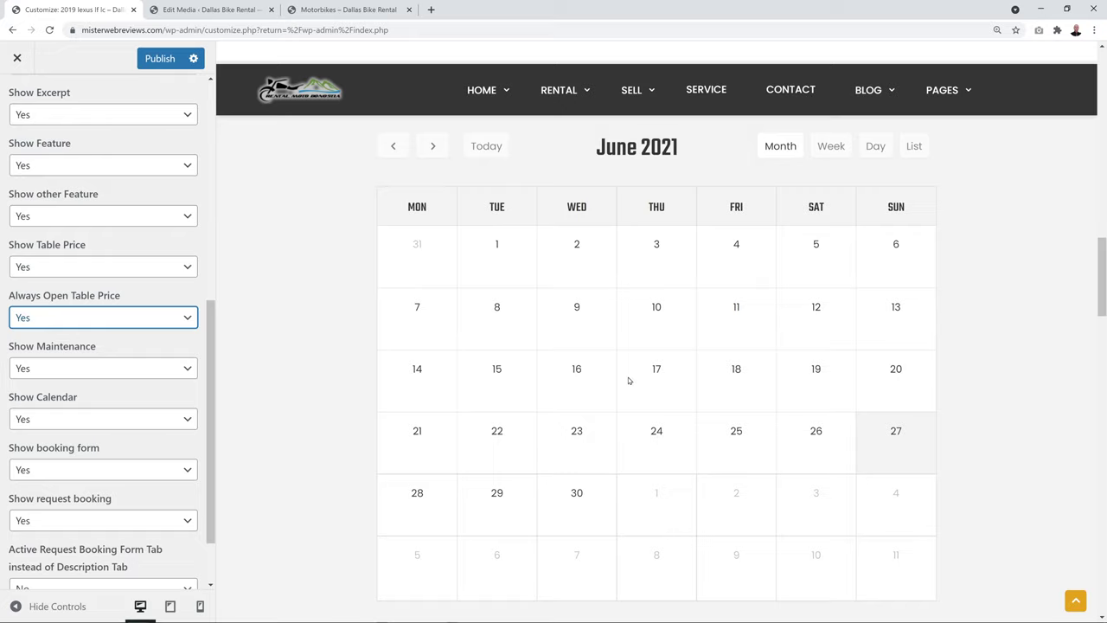
pyautogui.scroll(-1, 627, 380)
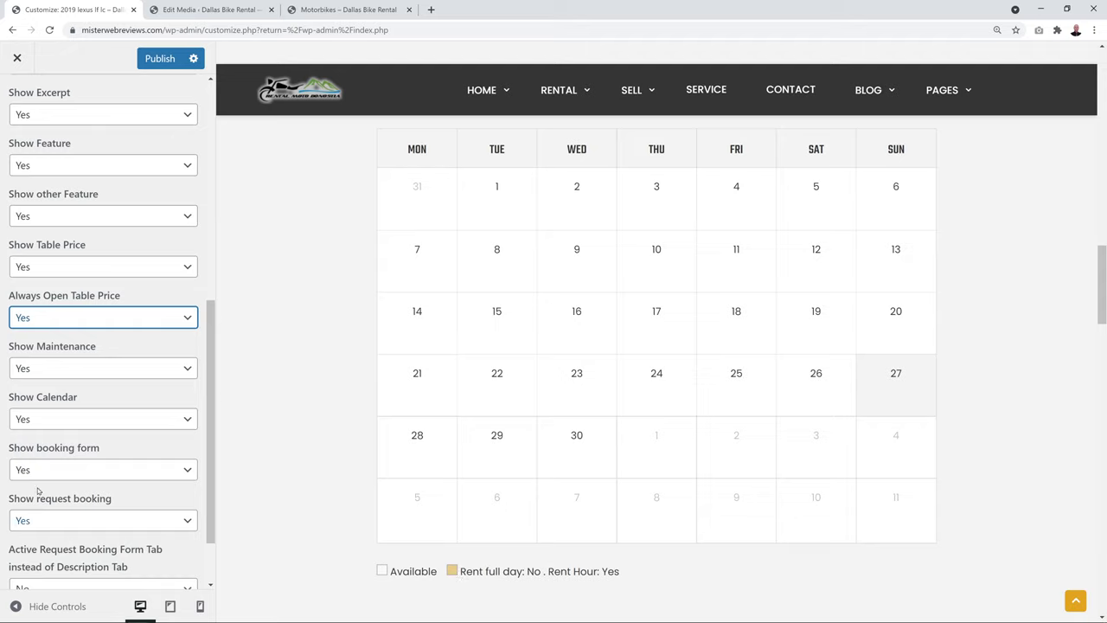
pyautogui.scroll(-2, 331, 429)
pyautogui.scroll(-5, 332, 429)
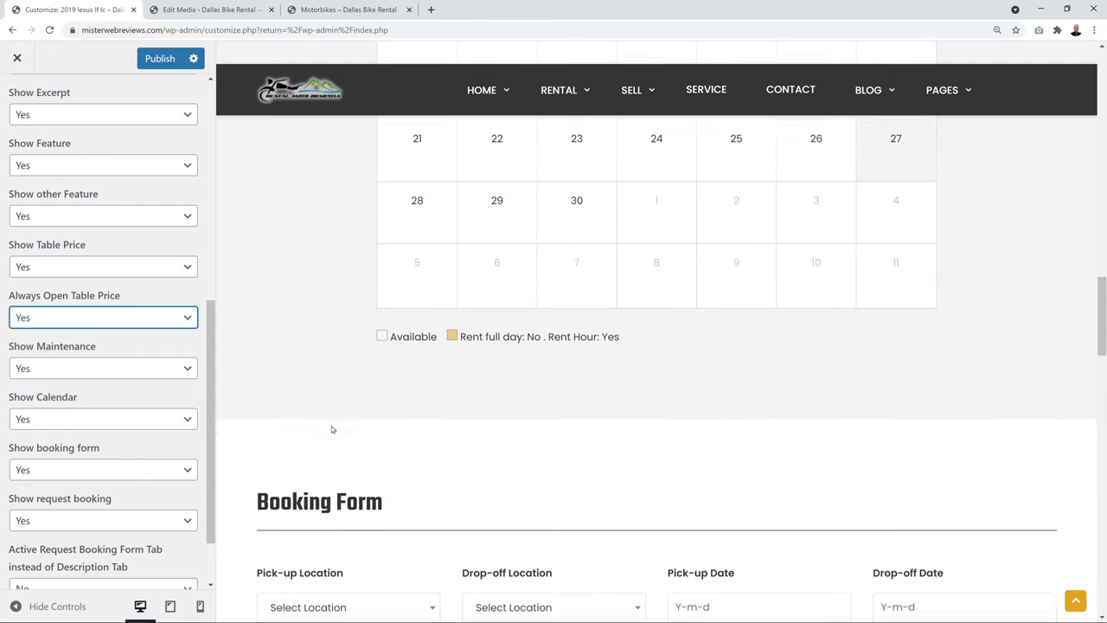
pyautogui.scroll(-3, 585, 519)
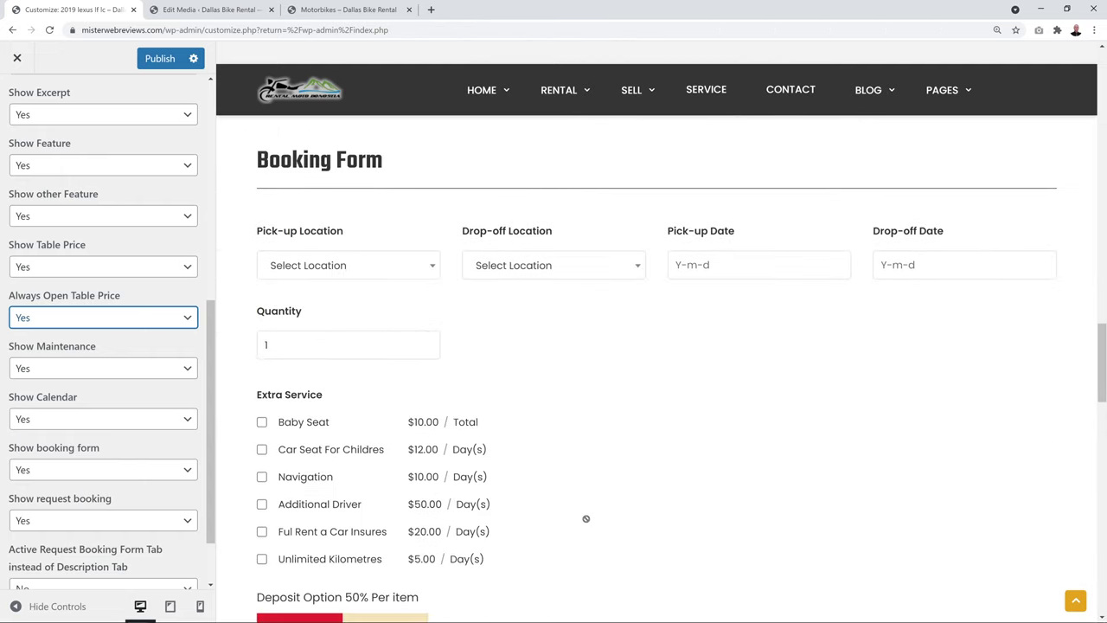
pyautogui.scroll(-4, 609, 421)
pyautogui.scroll(-2, 609, 421)
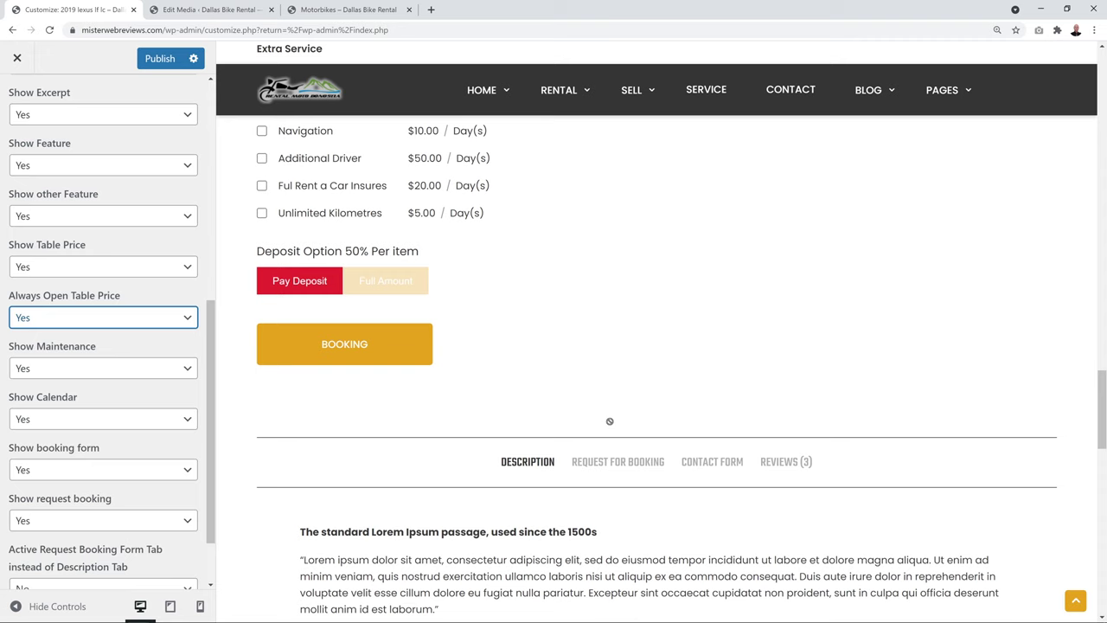
pyautogui.scroll(-3, 620, 408)
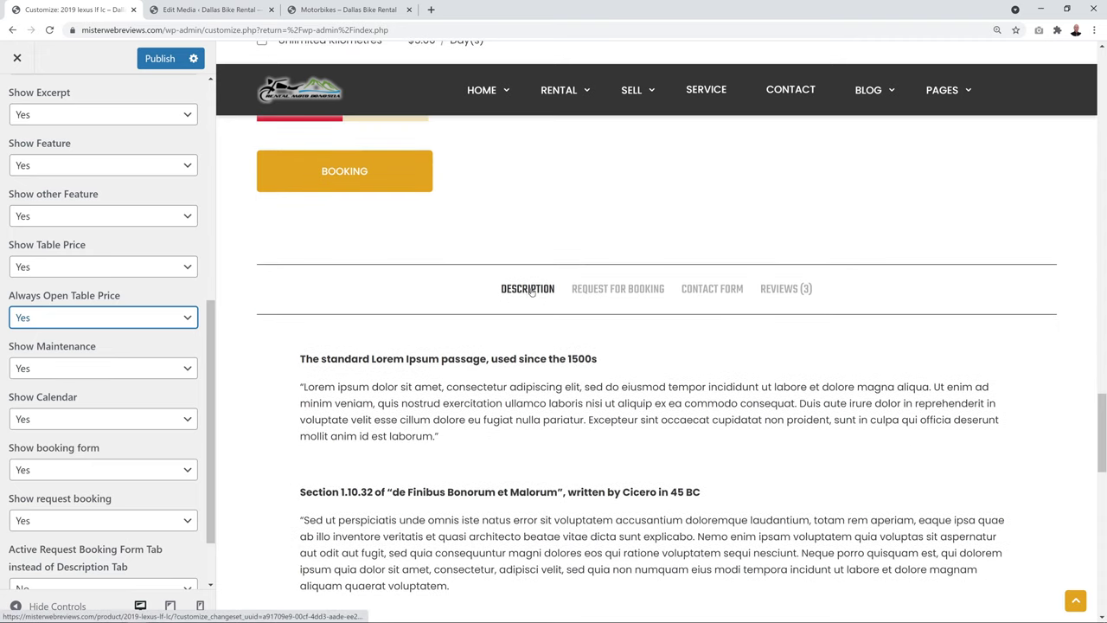
pyautogui.click(621, 291)
pyautogui.scroll(-1, 826, 336)
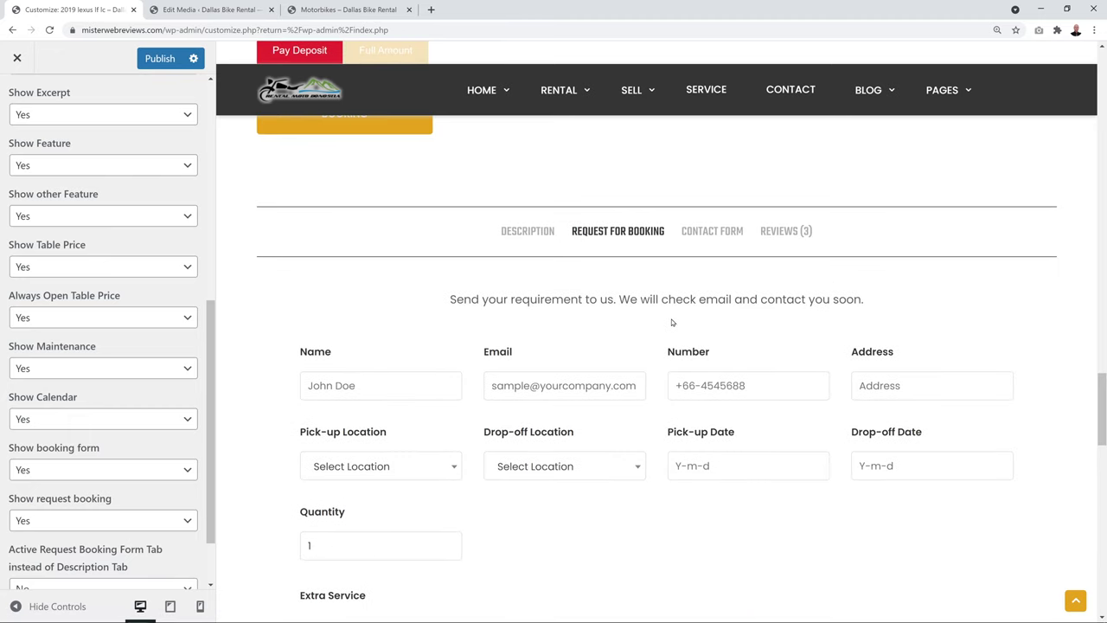
pyautogui.scroll(-2, 672, 322)
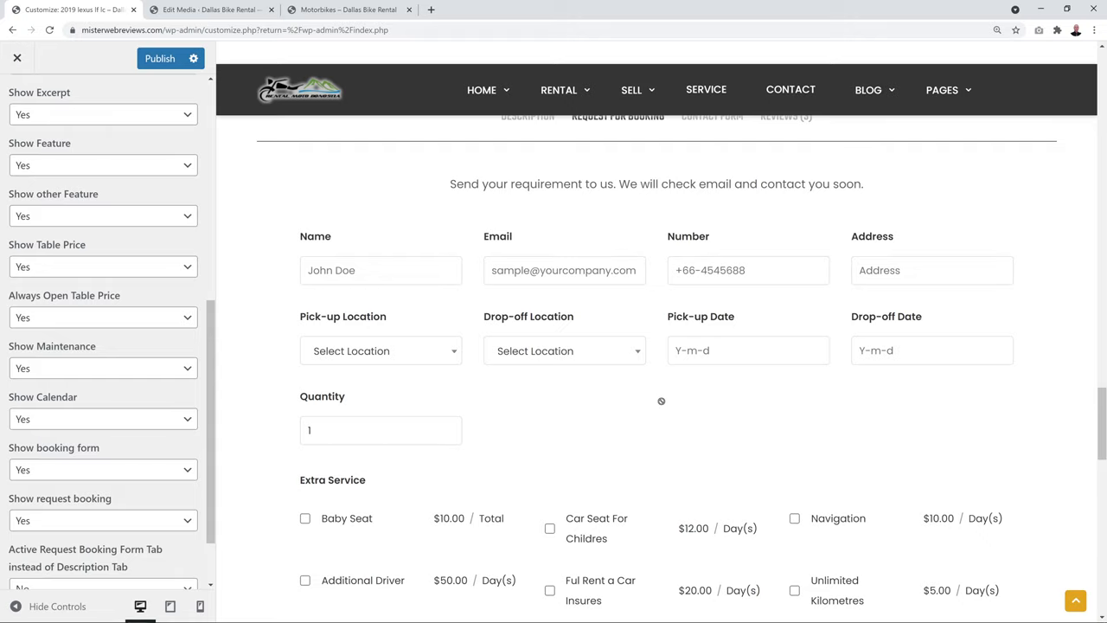
pyautogui.scroll(1, 673, 278)
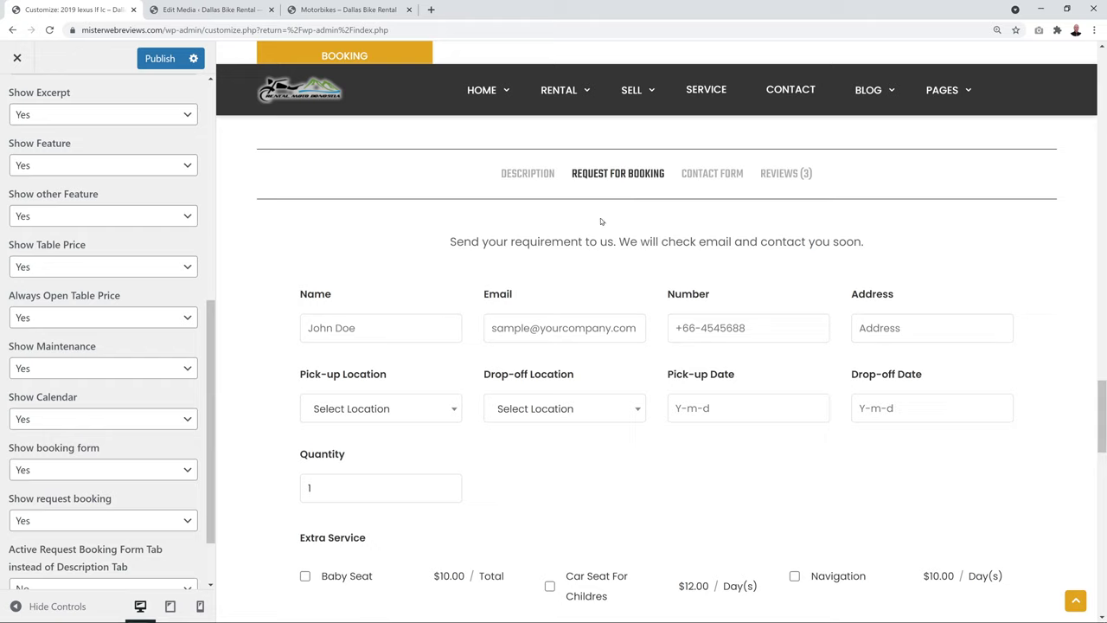
pyautogui.scroll(6, 198, 183)
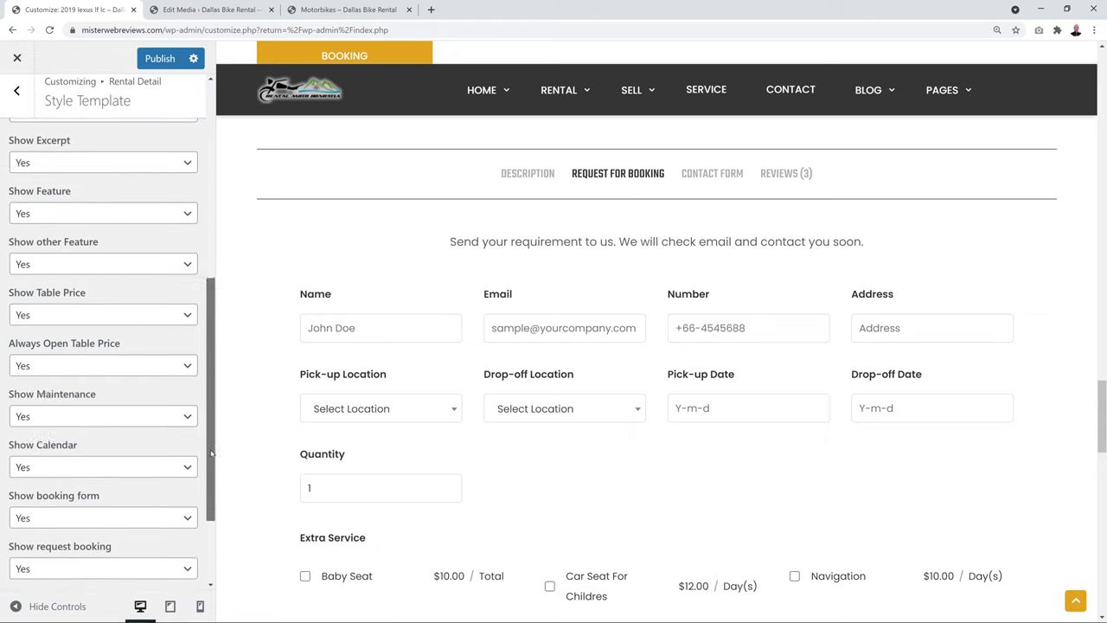
# In Calendar settings, change Disabled Week Days from 0,6 to 0 and publish
pyautogui.click(17, 100)
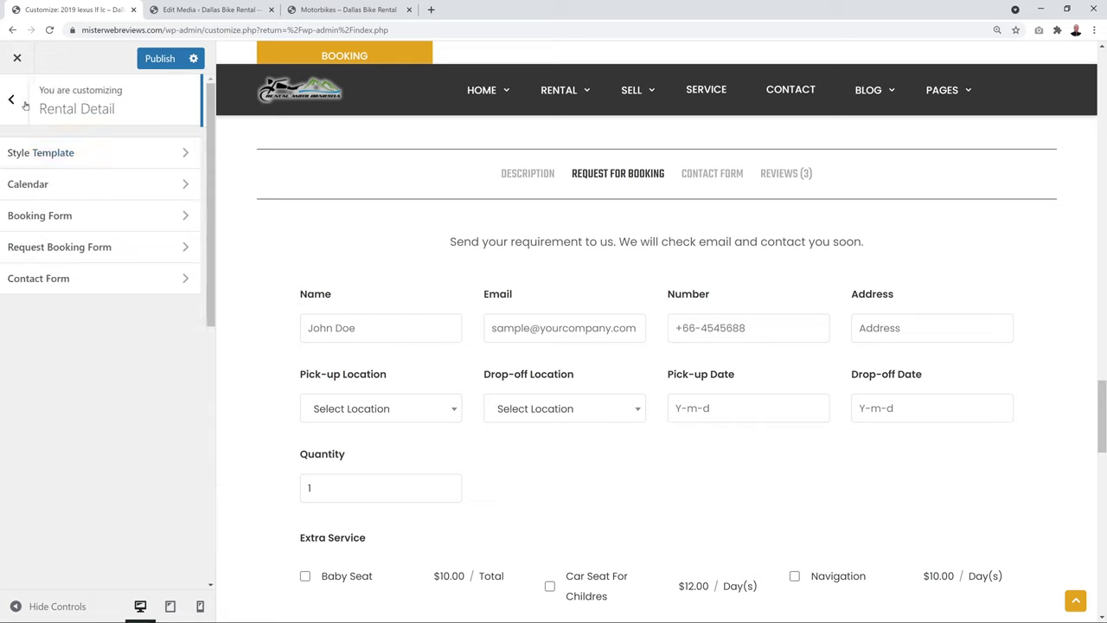
pyautogui.click(19, 101)
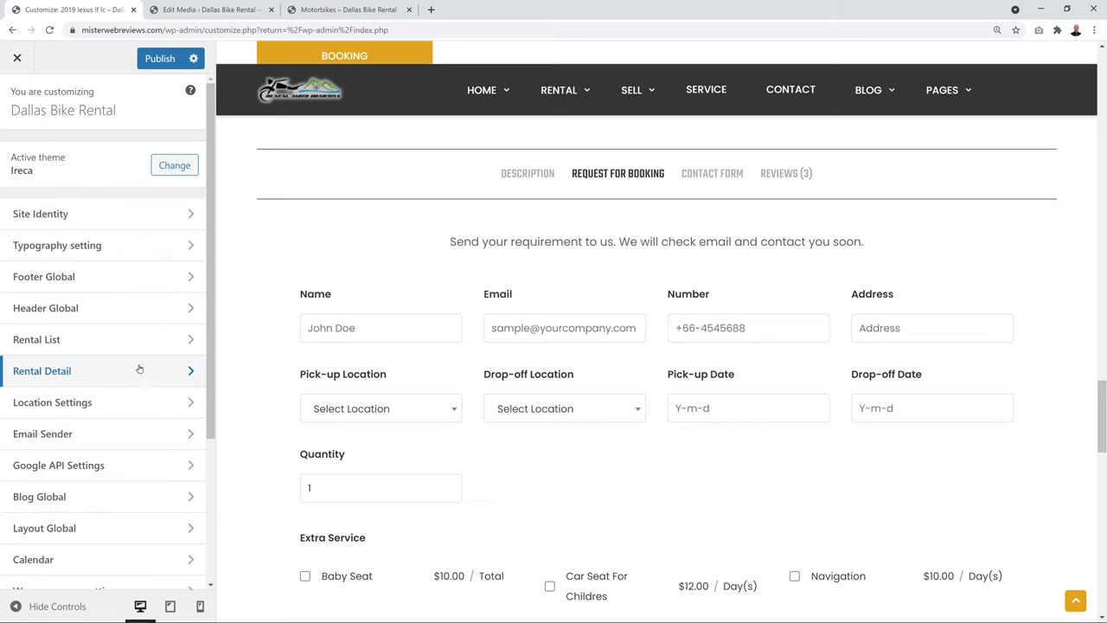
pyautogui.click(51, 560)
pyautogui.click(35, 559)
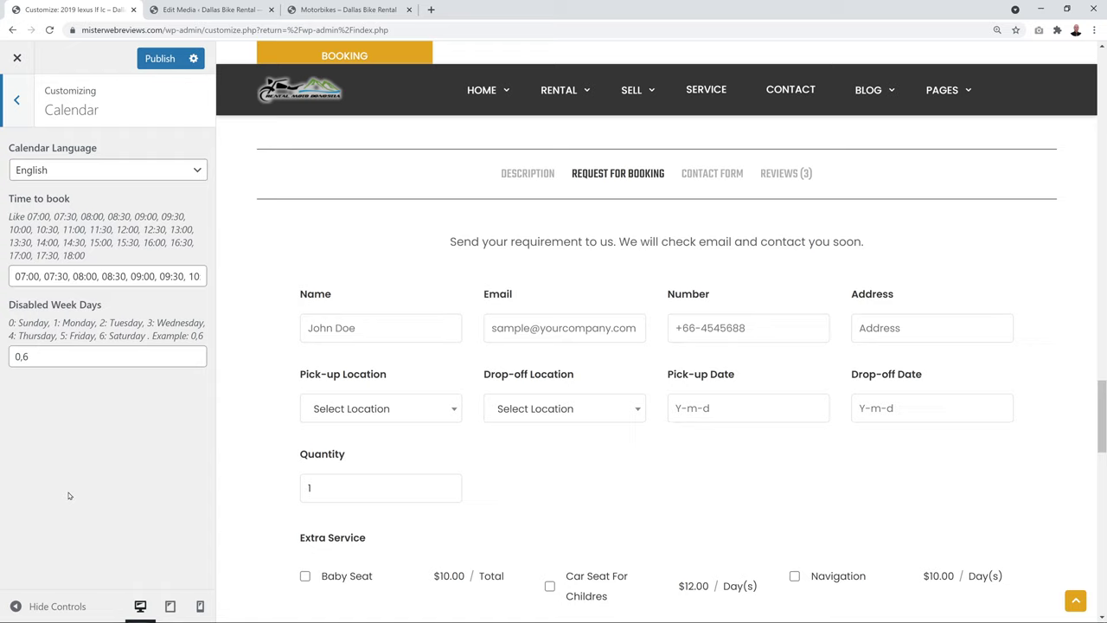
pyautogui.moveTo(18, 323); pyautogui.dragTo(51, 323)
pyautogui.click(109, 493)
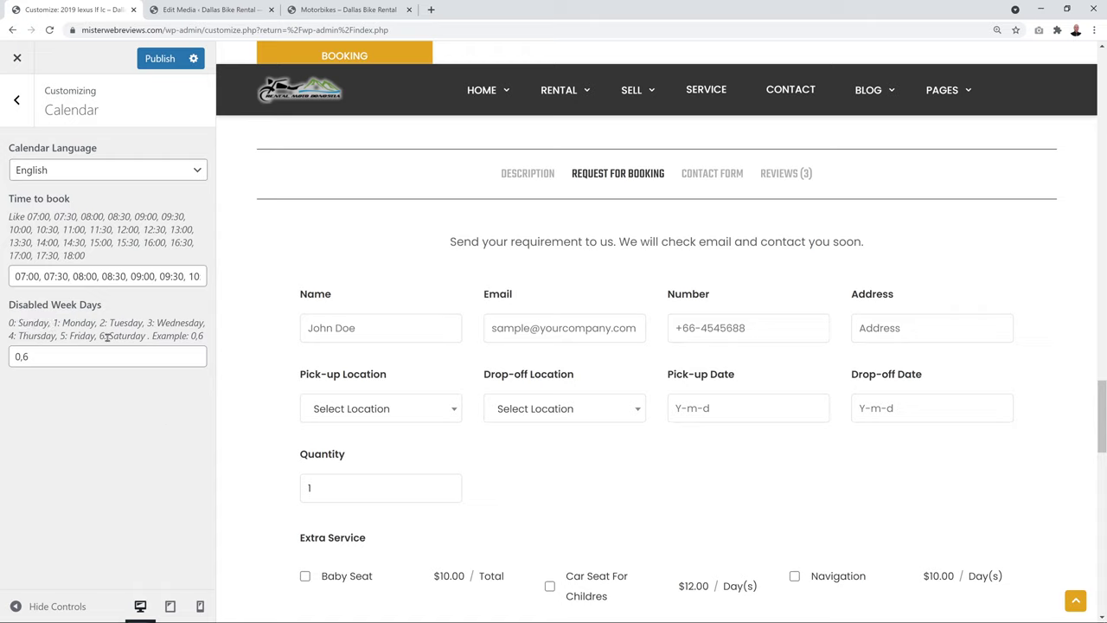
pyautogui.moveTo(110, 337); pyautogui.dragTo(147, 336)
pyautogui.click(157, 411)
pyautogui.moveTo(21, 357); pyautogui.dragTo(71, 378)
pyautogui.press('BackSpace')
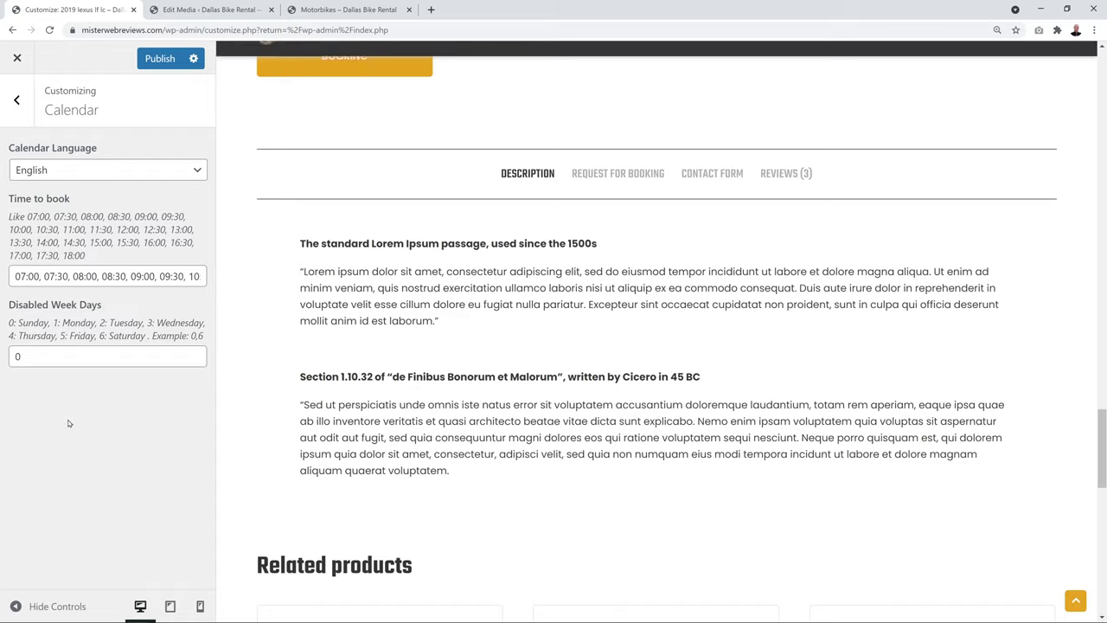
pyautogui.click(155, 60)
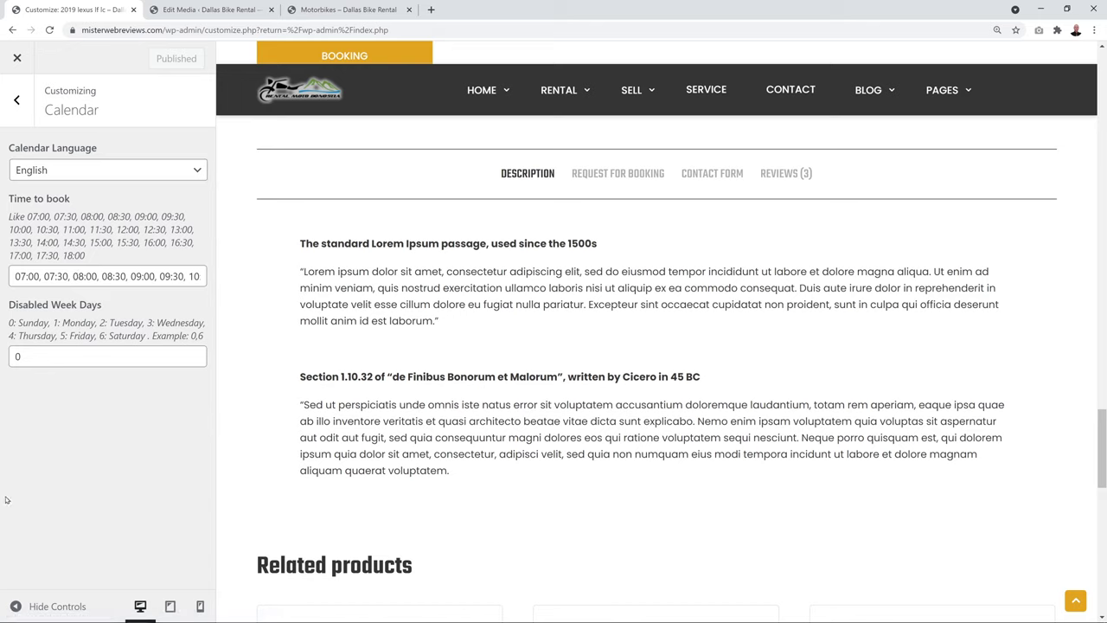
# Keep booking-vehicle location validation at Yes in Location Settings, then open Google API Settings
pyautogui.click(17, 101)
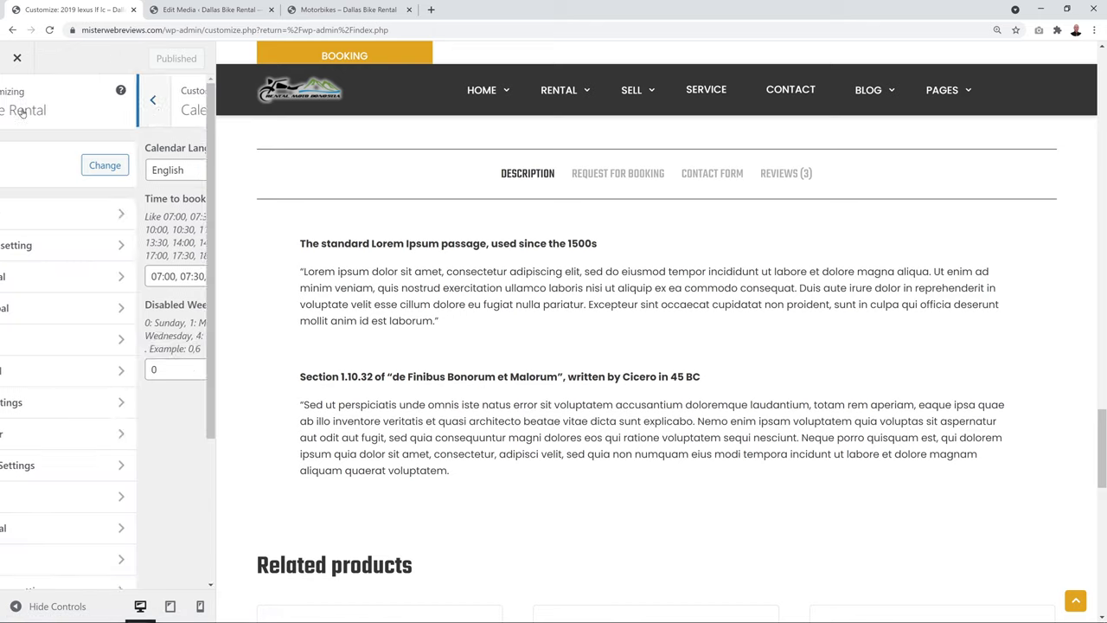
pyautogui.scroll(-1, 86, 514)
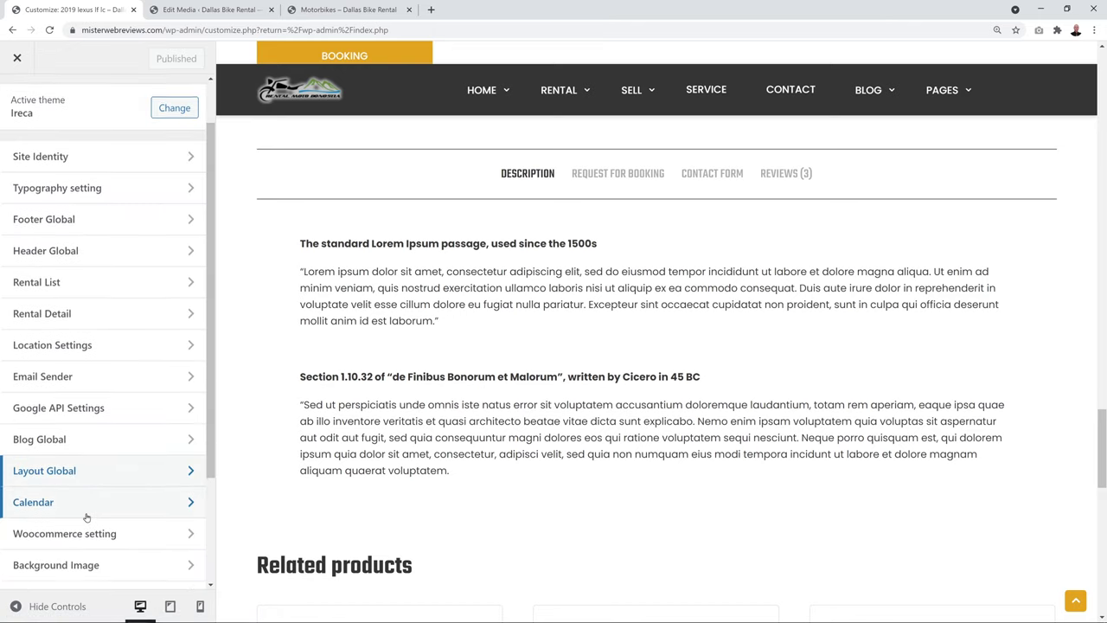
pyautogui.click(76, 344)
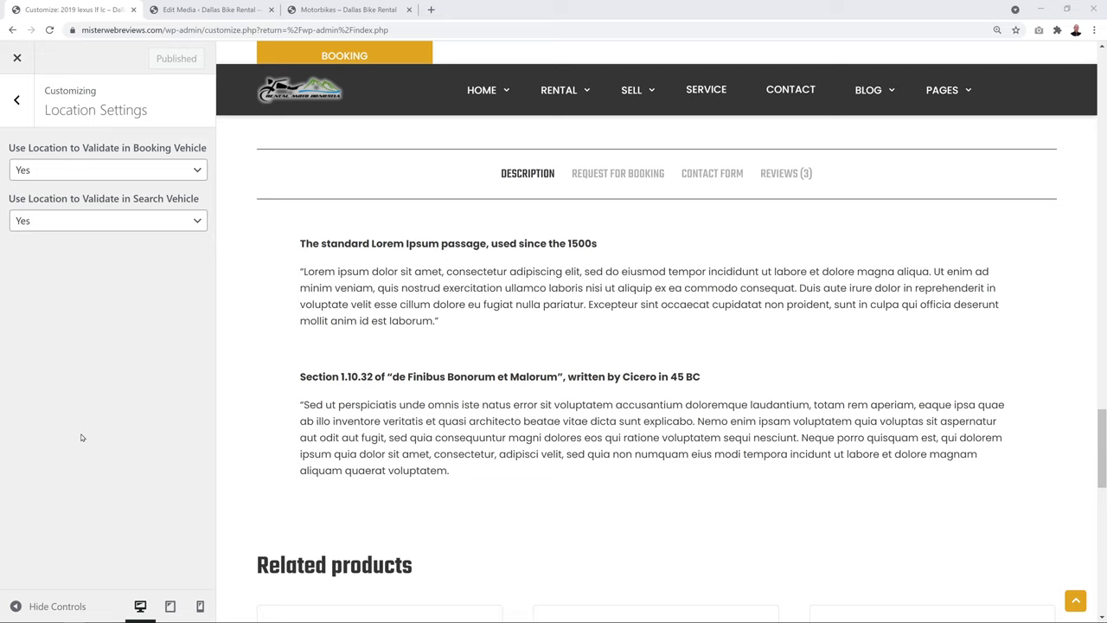
pyautogui.click(195, 171)
pyautogui.click(123, 363)
pyautogui.click(17, 99)
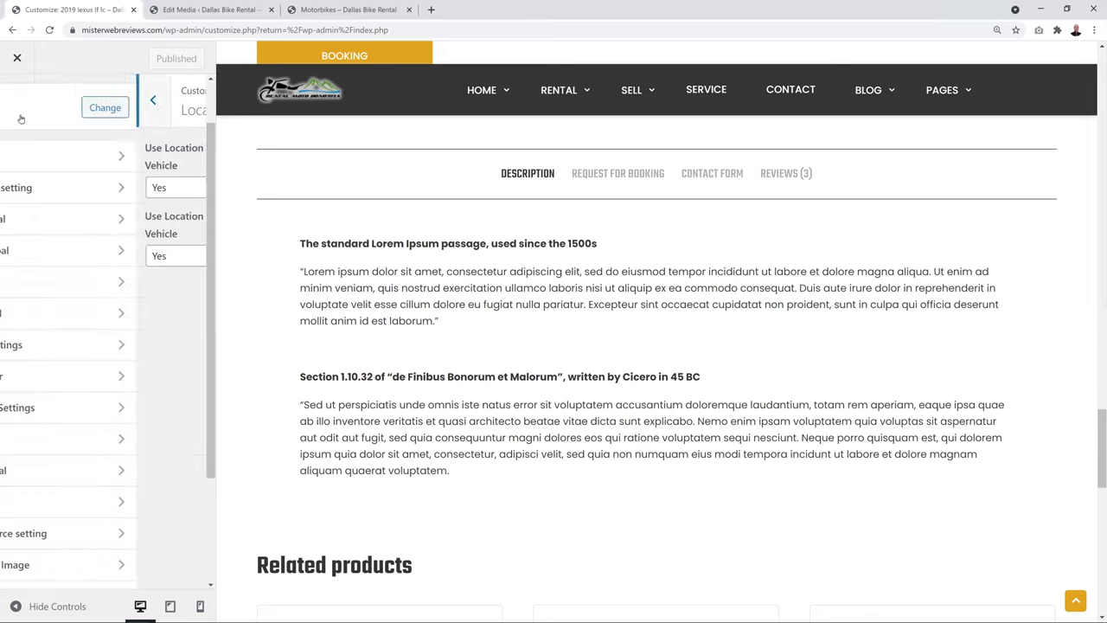
pyautogui.click(71, 409)
# Start the Maps Platform setup in the Cloud Console and create a project named Bike Rental
pyautogui.click(103, 174)
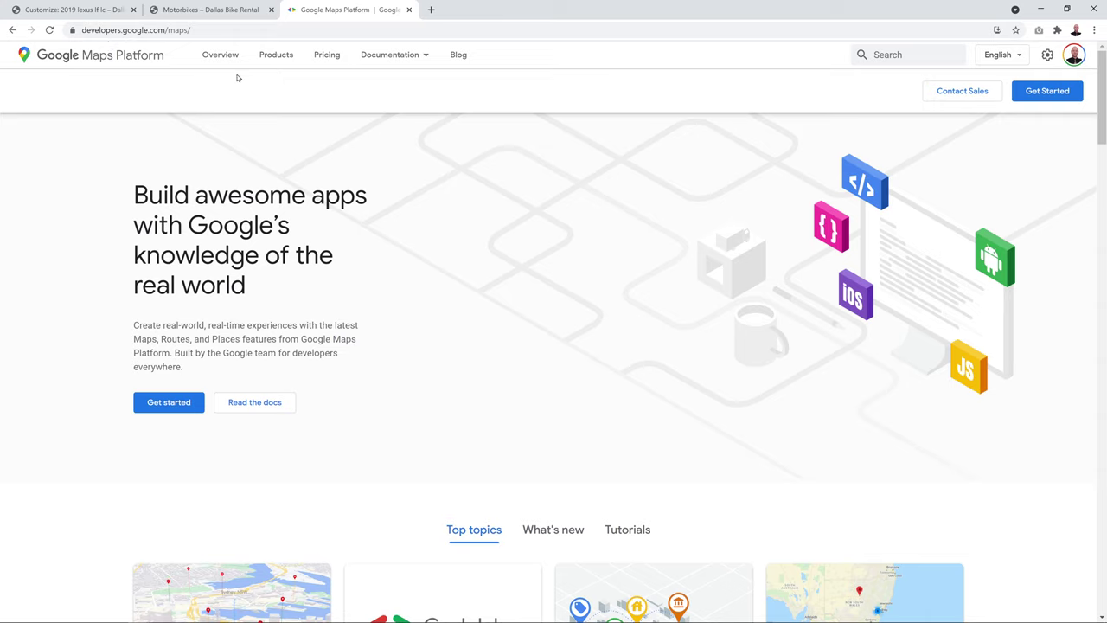
pyautogui.click(1025, 91)
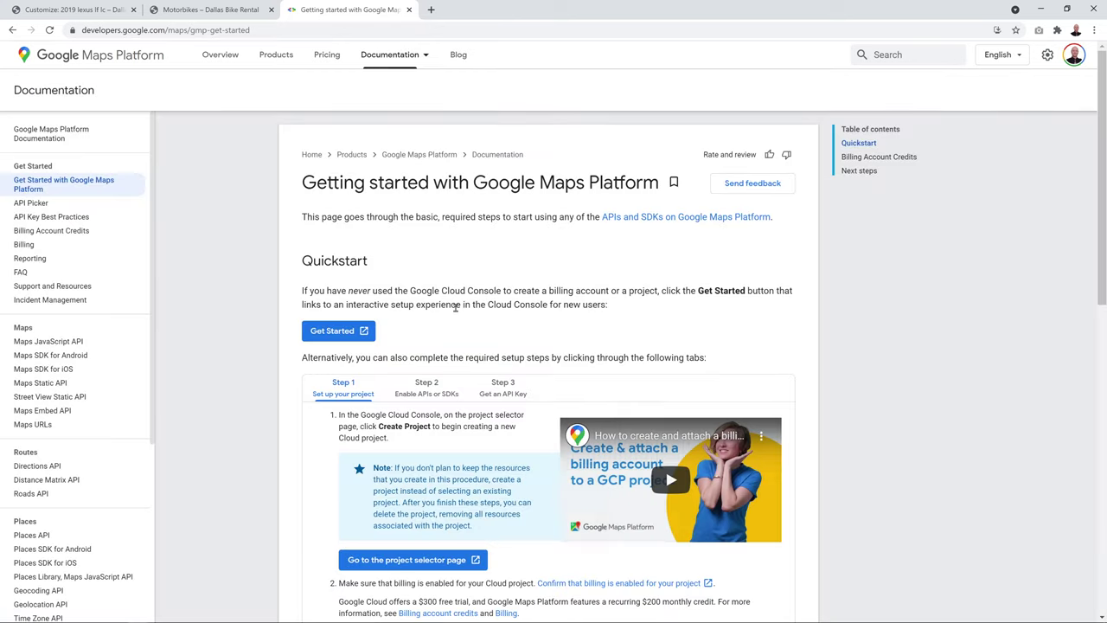
pyautogui.click(333, 331)
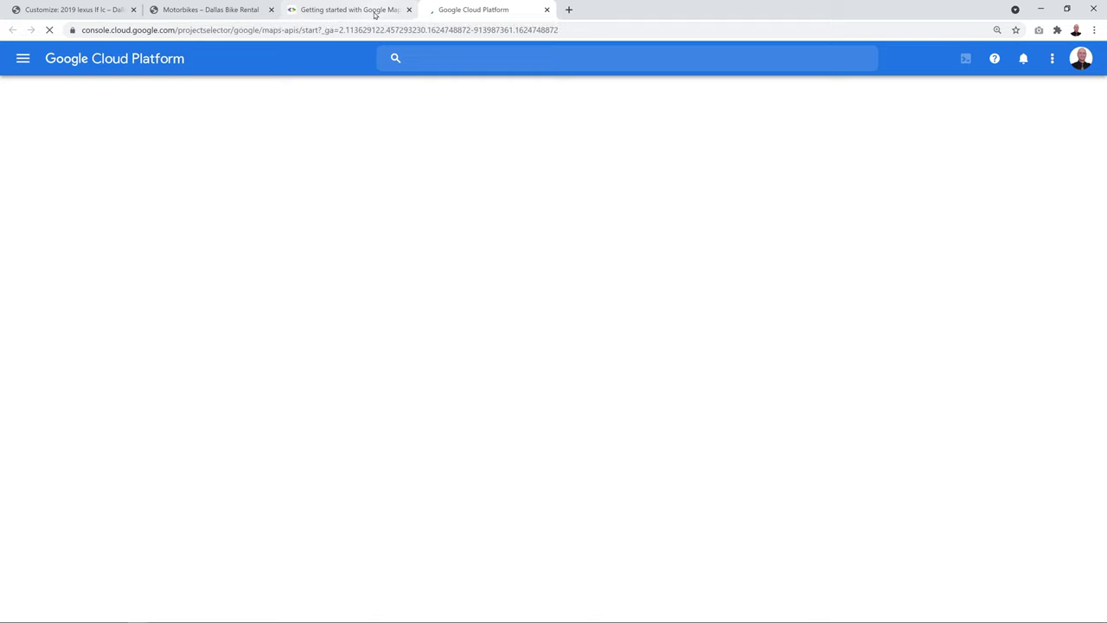
pyautogui.click(374, 14)
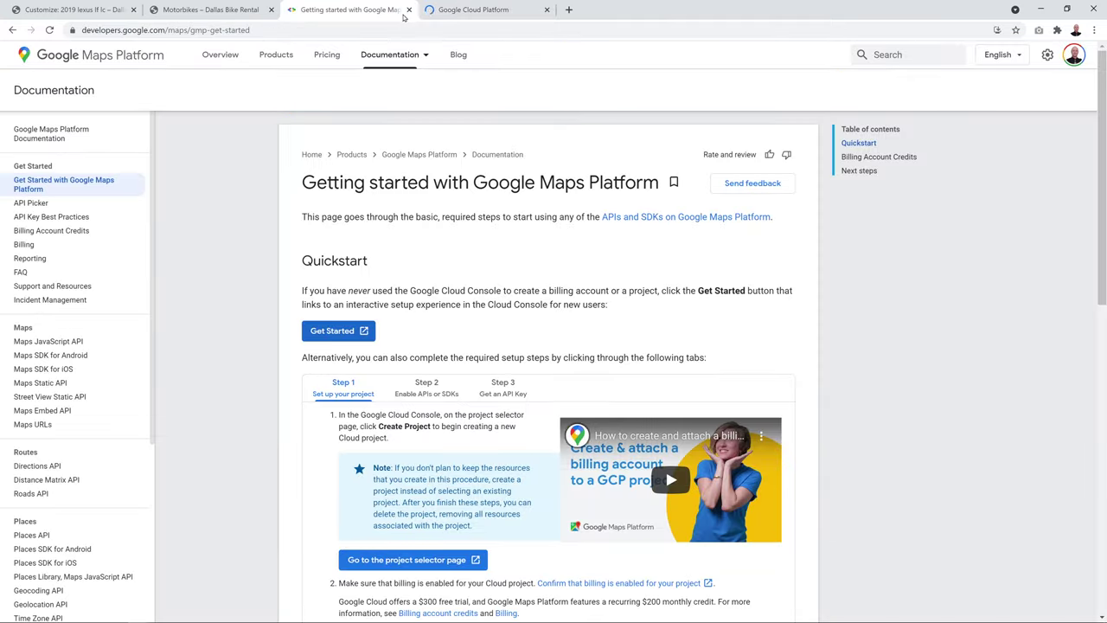
pyautogui.click(409, 10)
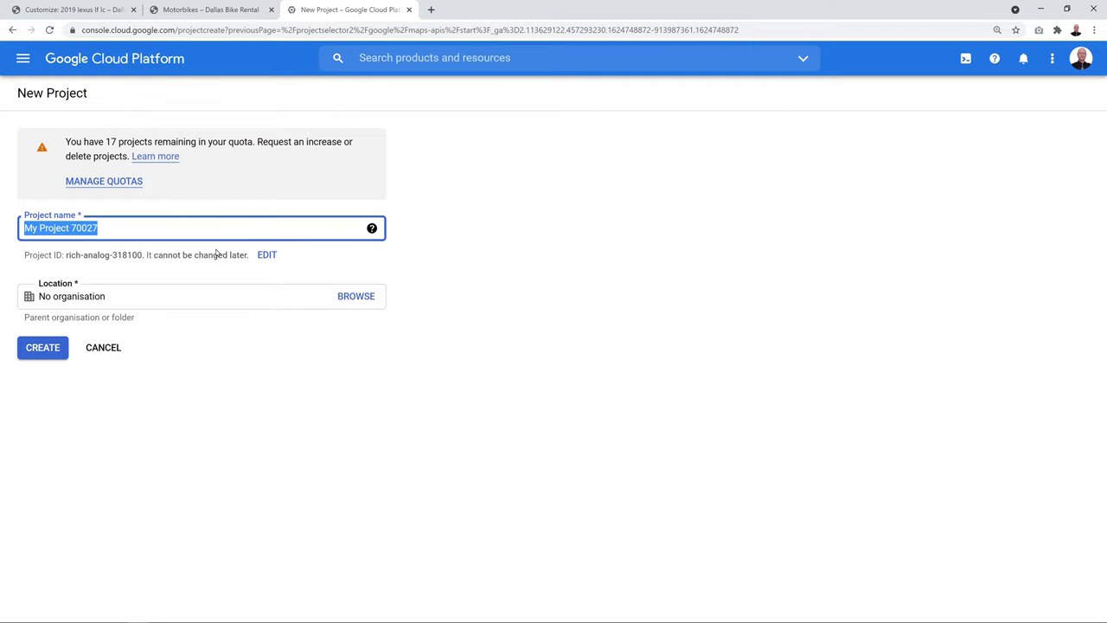
pyautogui.write('Bike Rental')
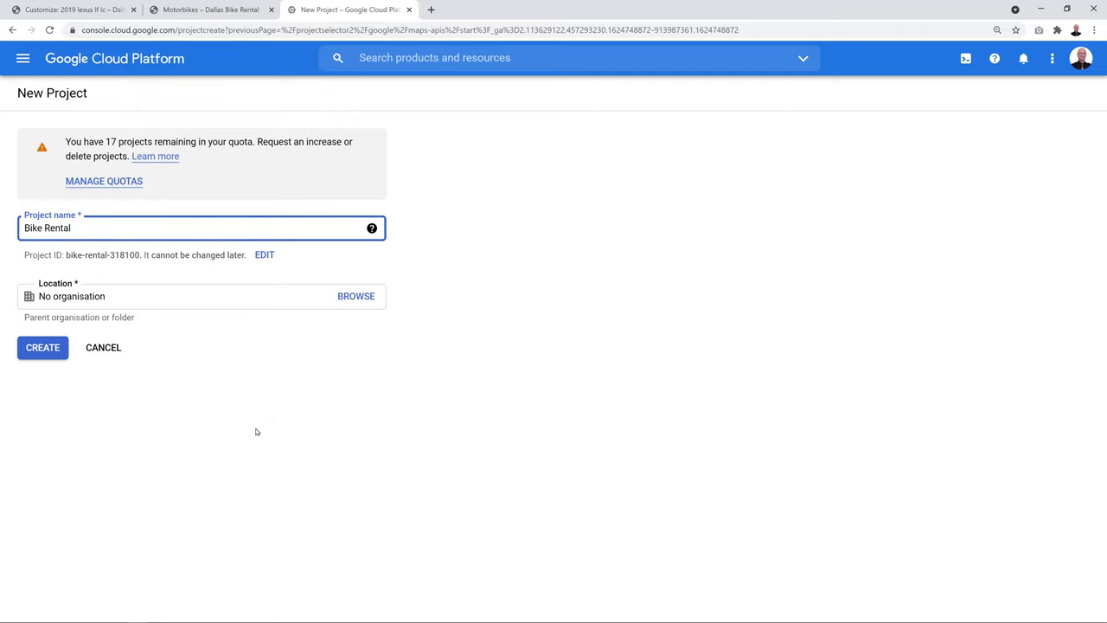
pyautogui.click(46, 350)
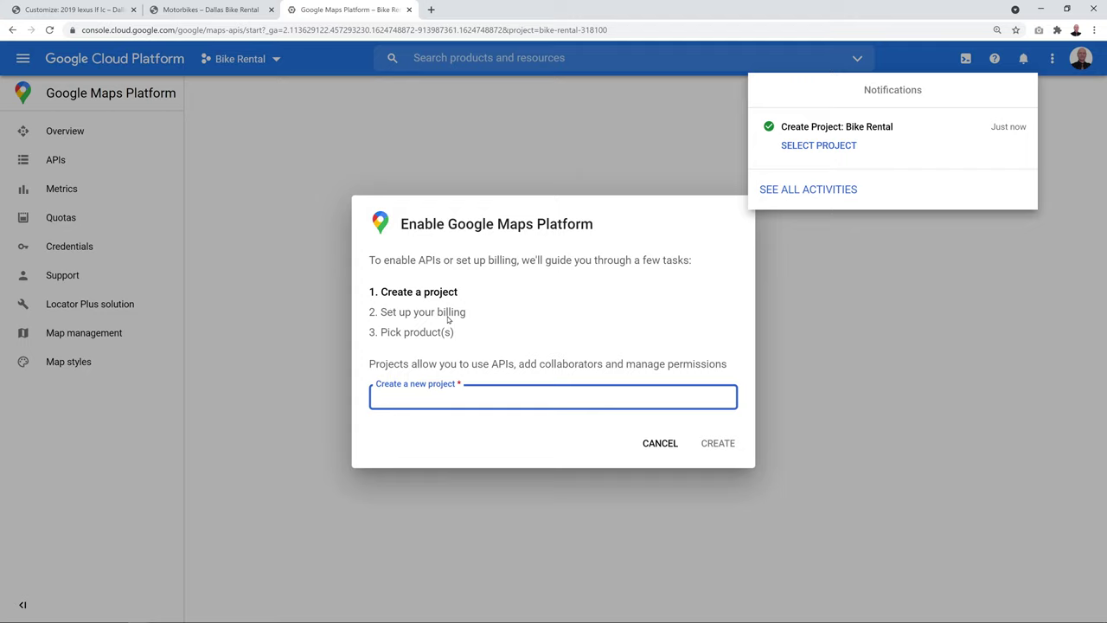
# Name the new project Bike Rental API and create it
pyautogui.click(450, 391)
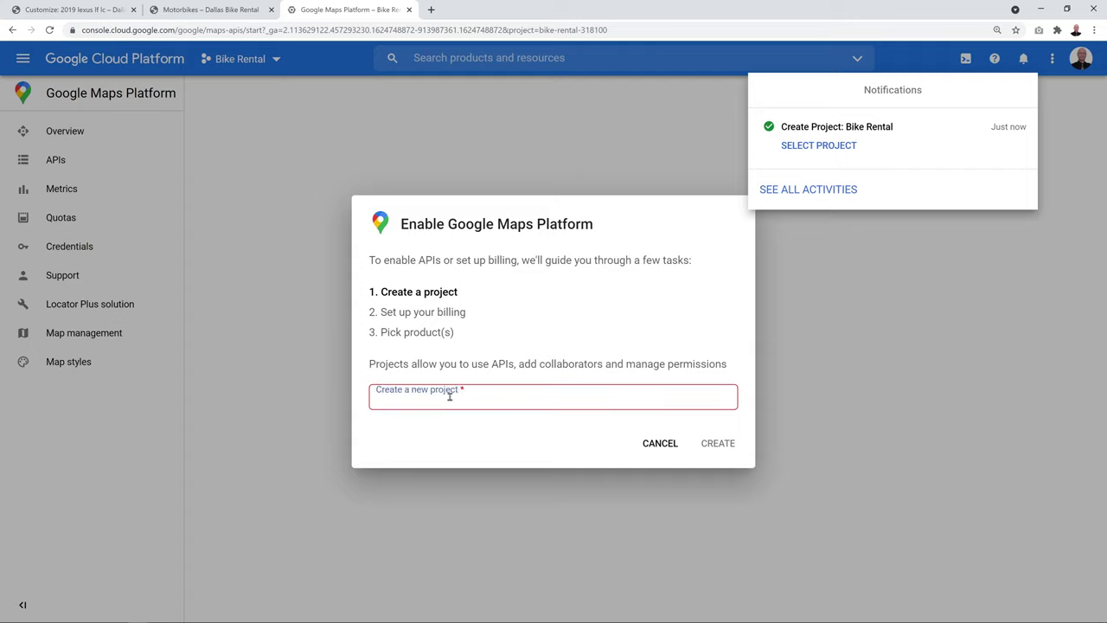
pyautogui.click(450, 391)
pyautogui.write('Bike Rental API')
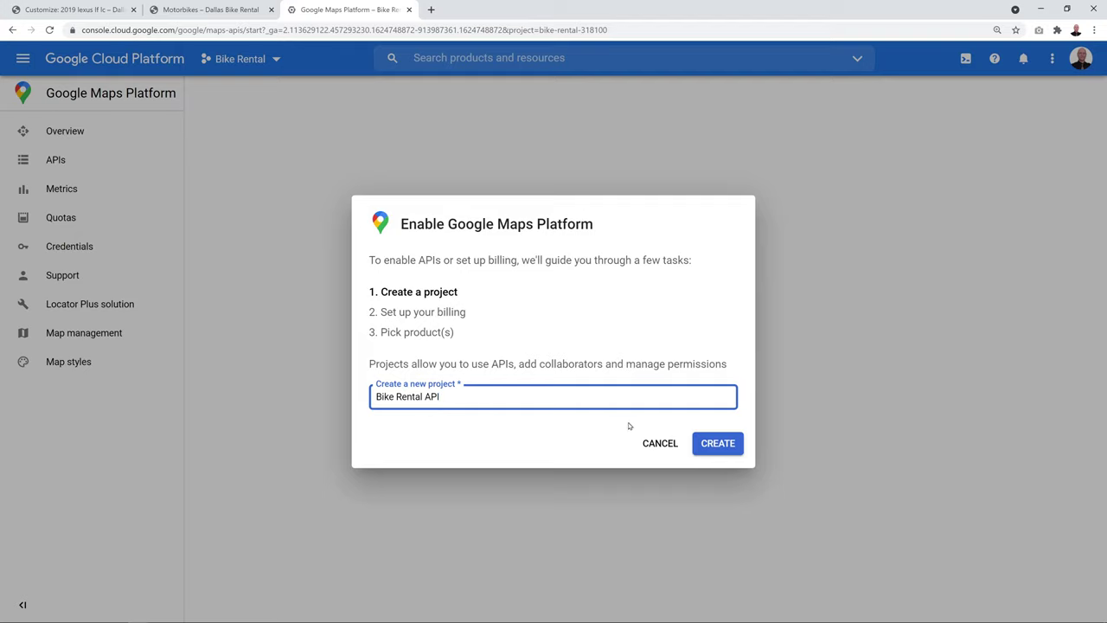
pyautogui.click(718, 445)
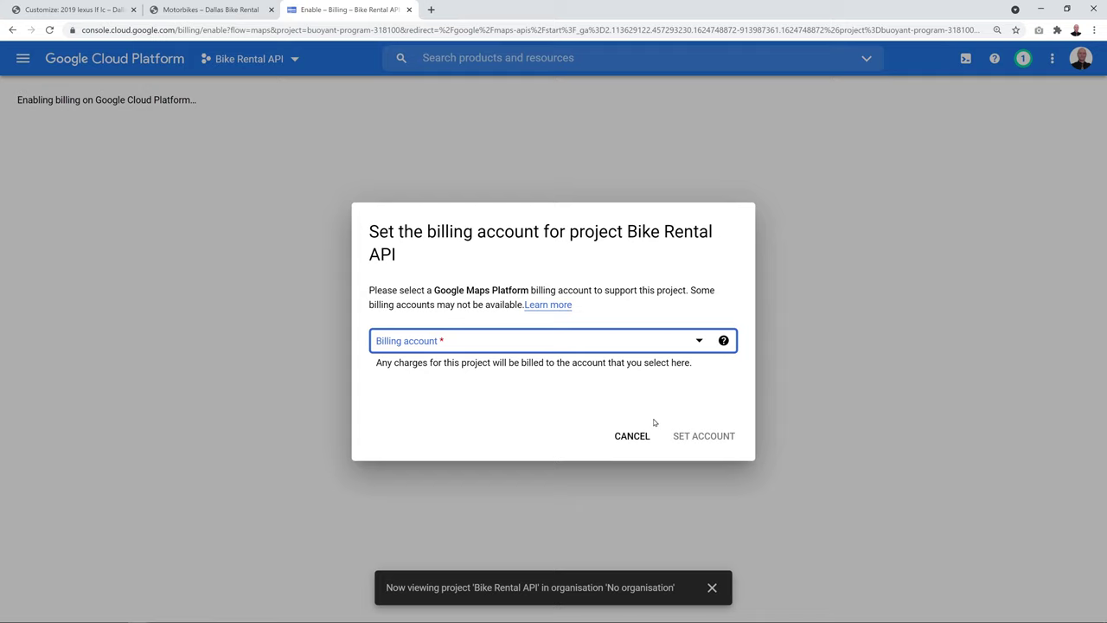
# Link My Billing Account to the Bike Rental API project
pyautogui.click(445, 398)
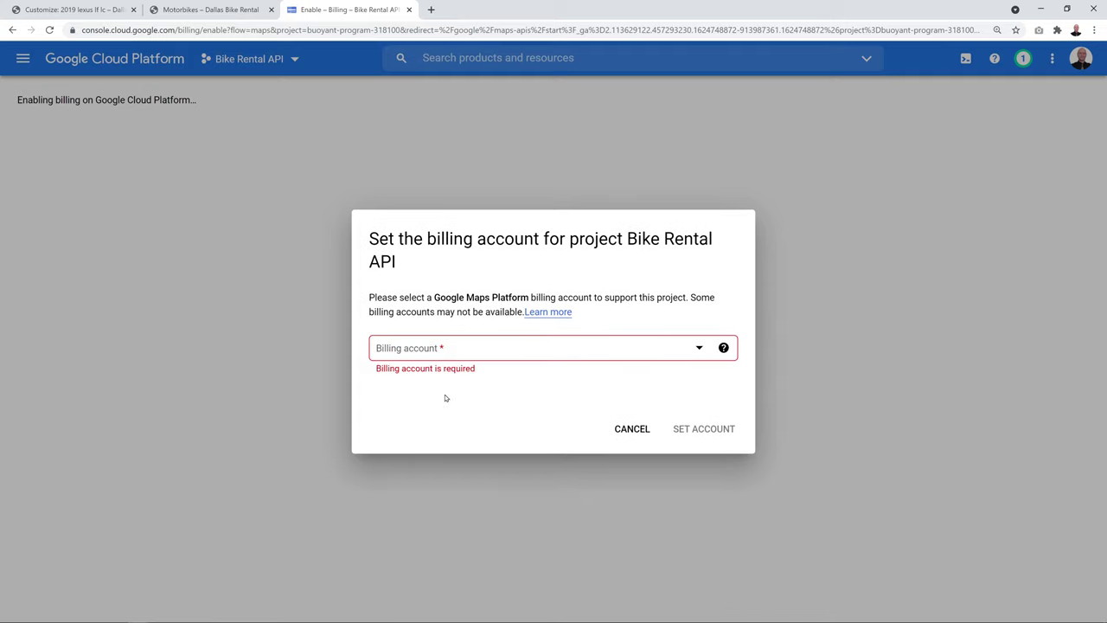
pyautogui.click(699, 349)
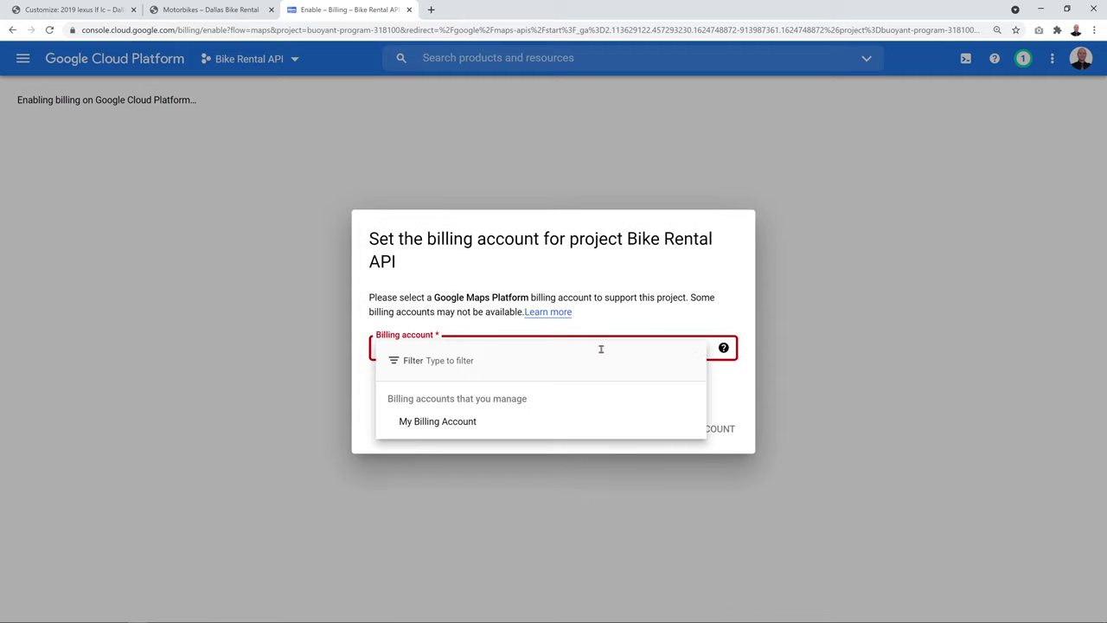
pyautogui.click(444, 421)
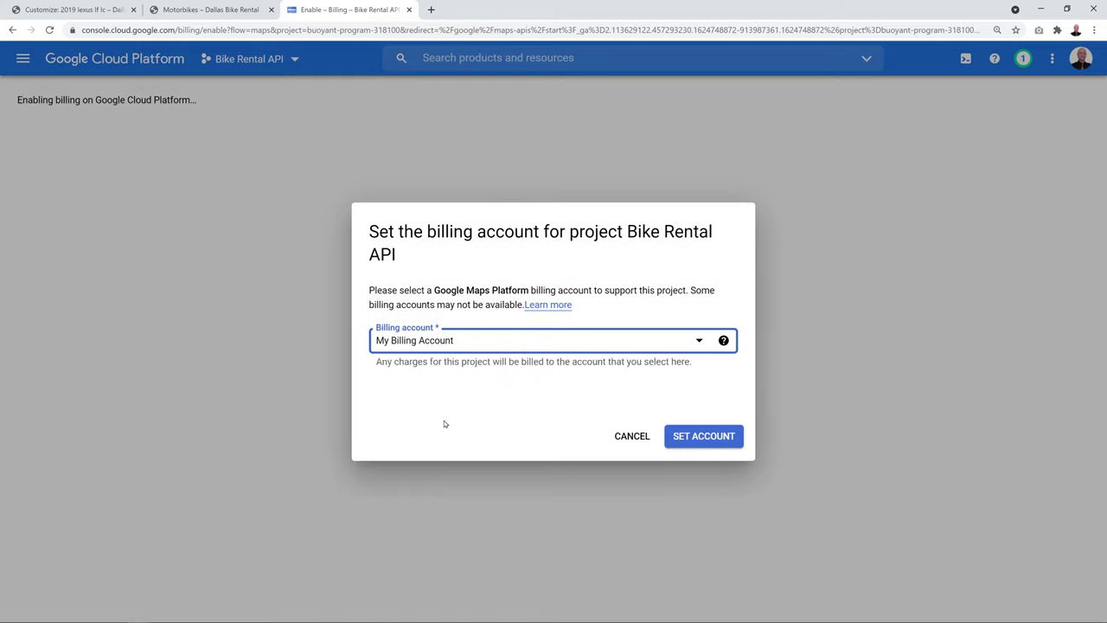
pyautogui.click(709, 438)
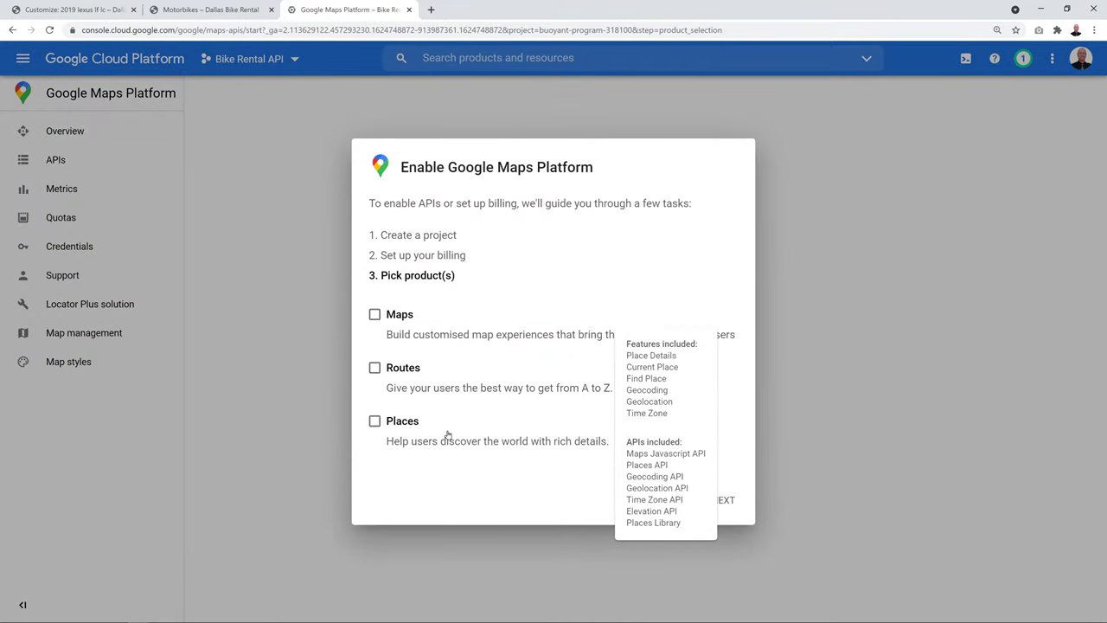
# Select the Maps, Routes and Places products and continue to the questionnaire
pyautogui.click(375, 315)
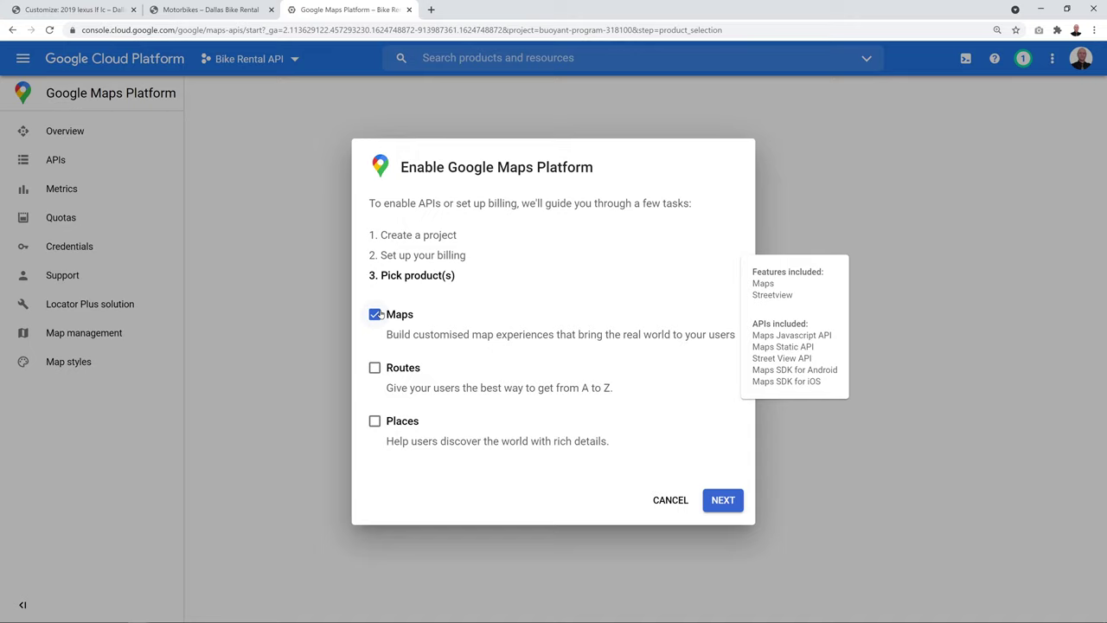
pyautogui.click(379, 370)
pyautogui.click(374, 423)
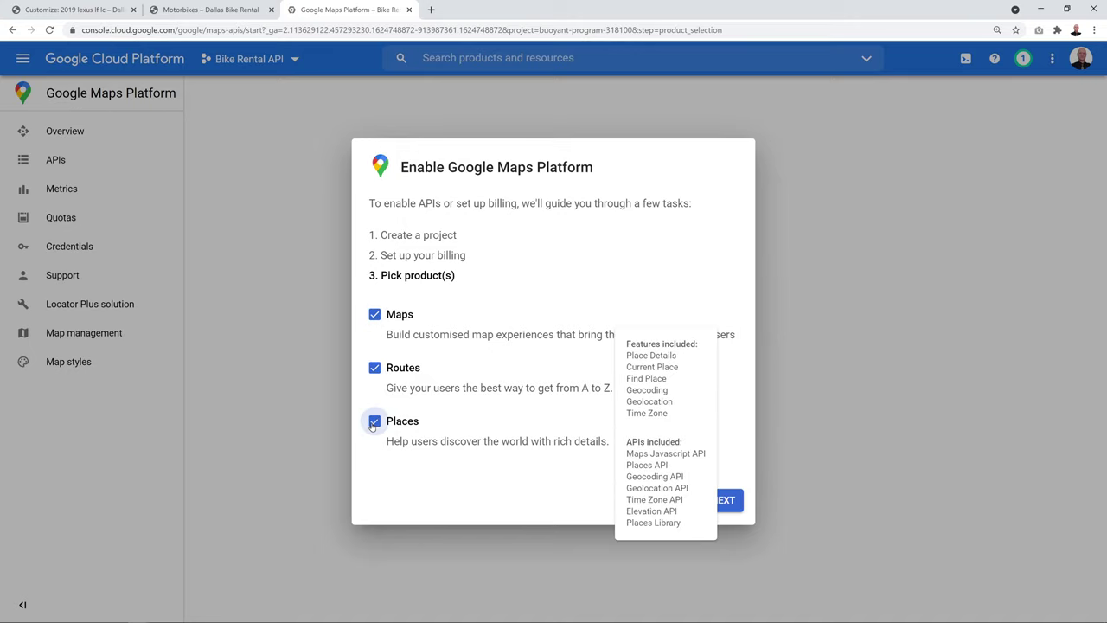
pyautogui.click(732, 503)
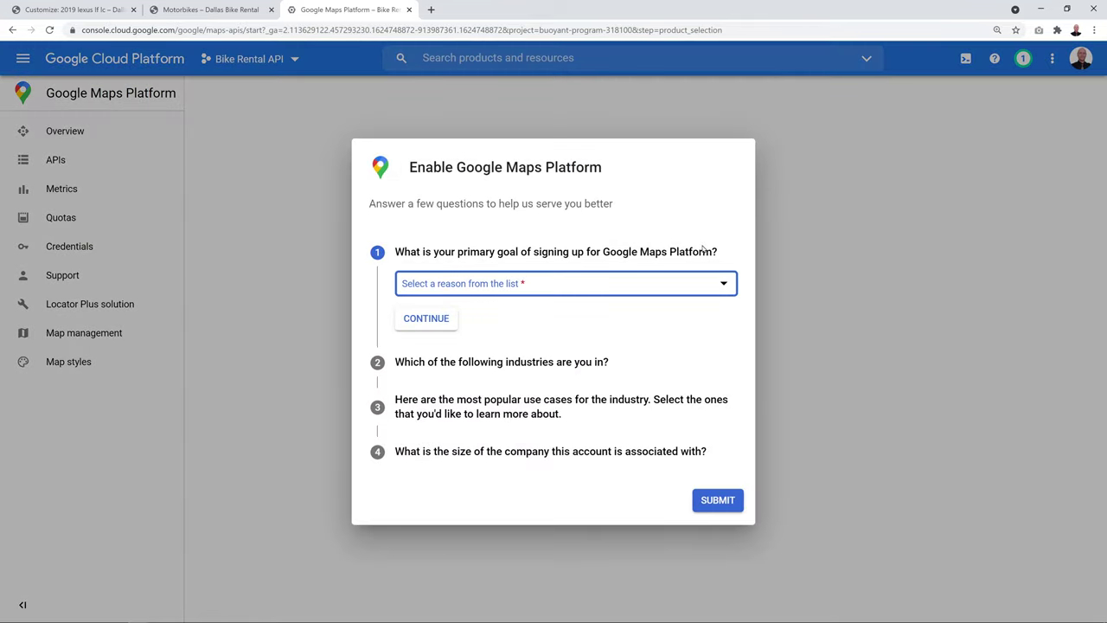
# Answer the questionnaire goal with Other and industry with Education
pyautogui.click(720, 285)
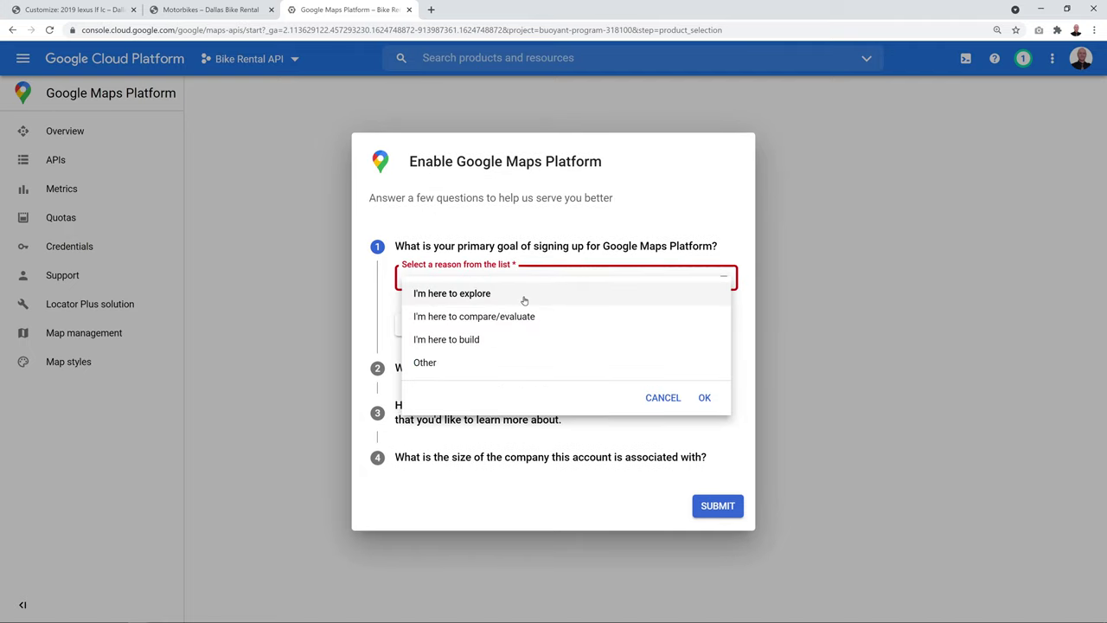
pyautogui.click(441, 362)
pyautogui.click(442, 320)
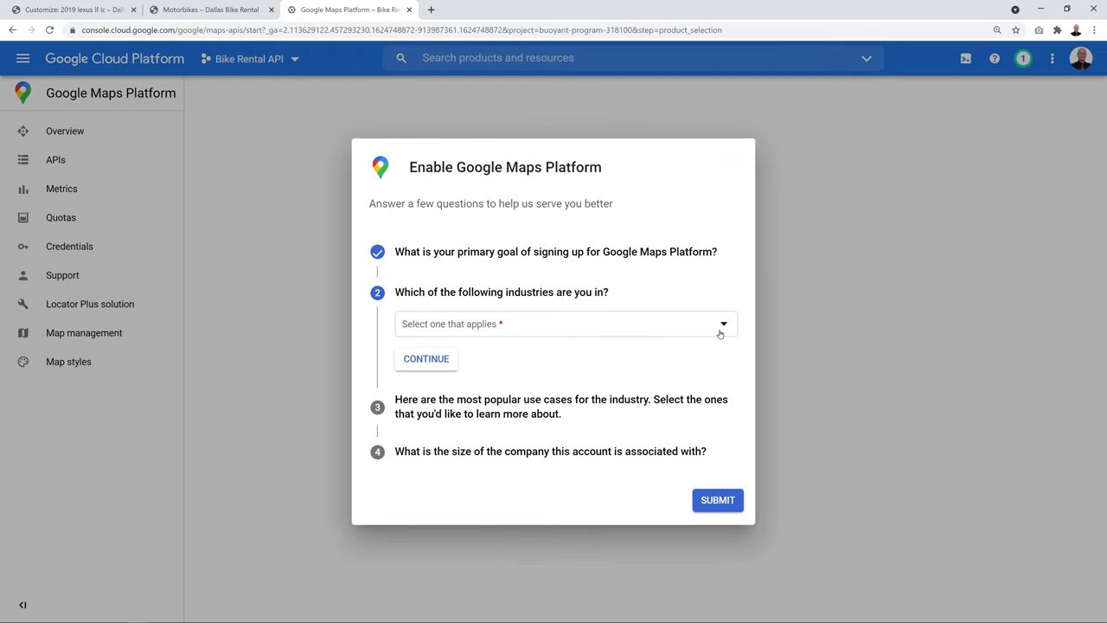
pyautogui.click(726, 325)
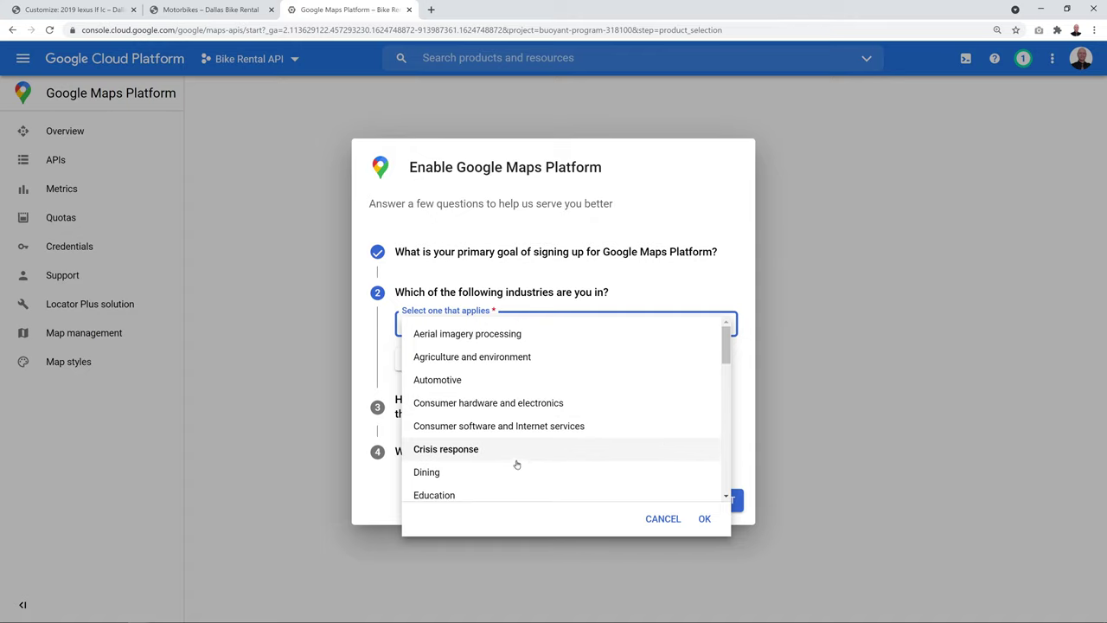
pyautogui.click(510, 488)
pyautogui.click(437, 362)
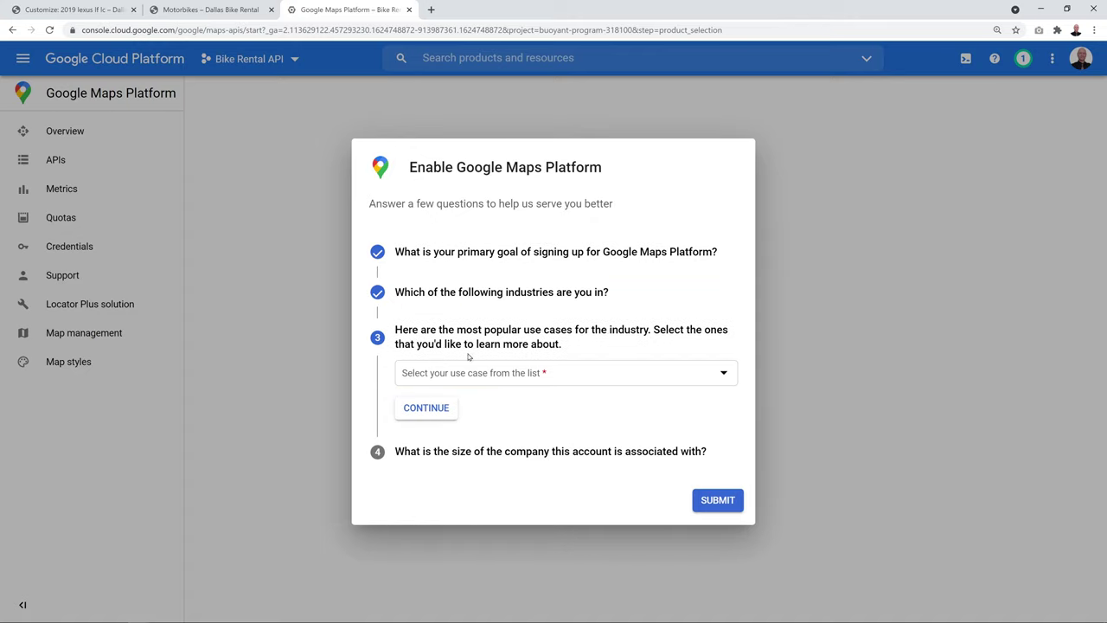
# Set use case to I don't know, company size to I am self-employed, and submit
pyautogui.click(725, 375)
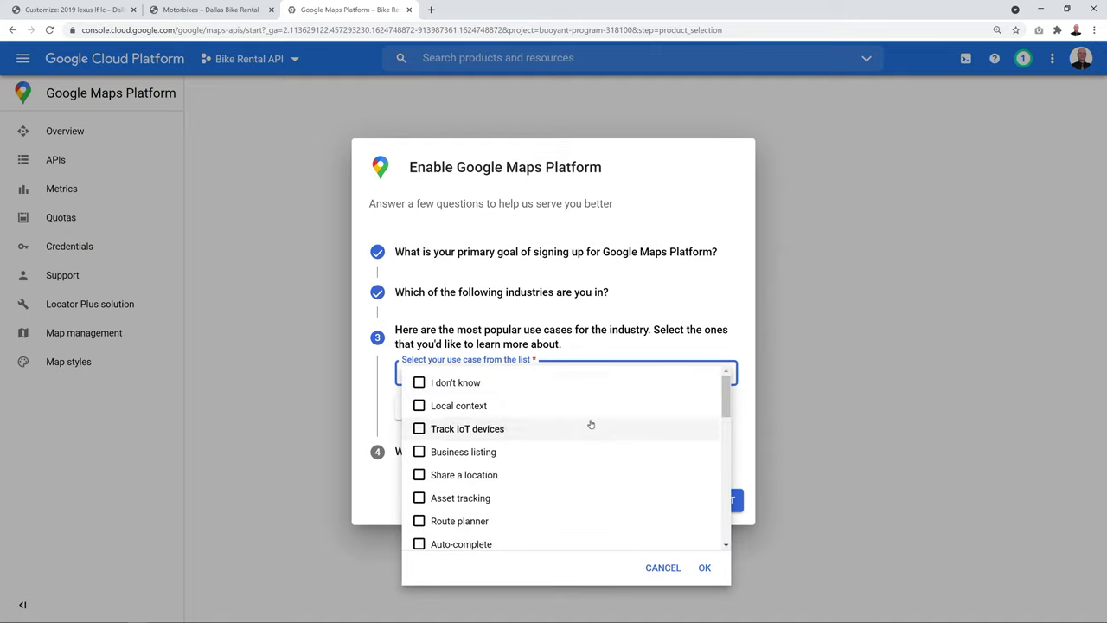
pyautogui.click(420, 383)
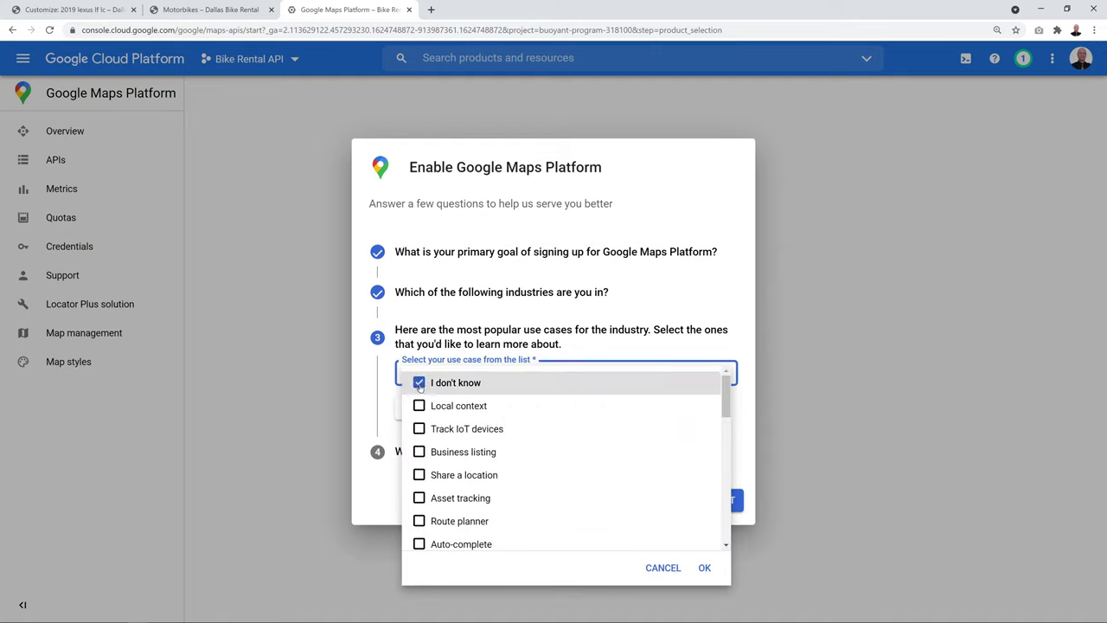
pyautogui.click(704, 568)
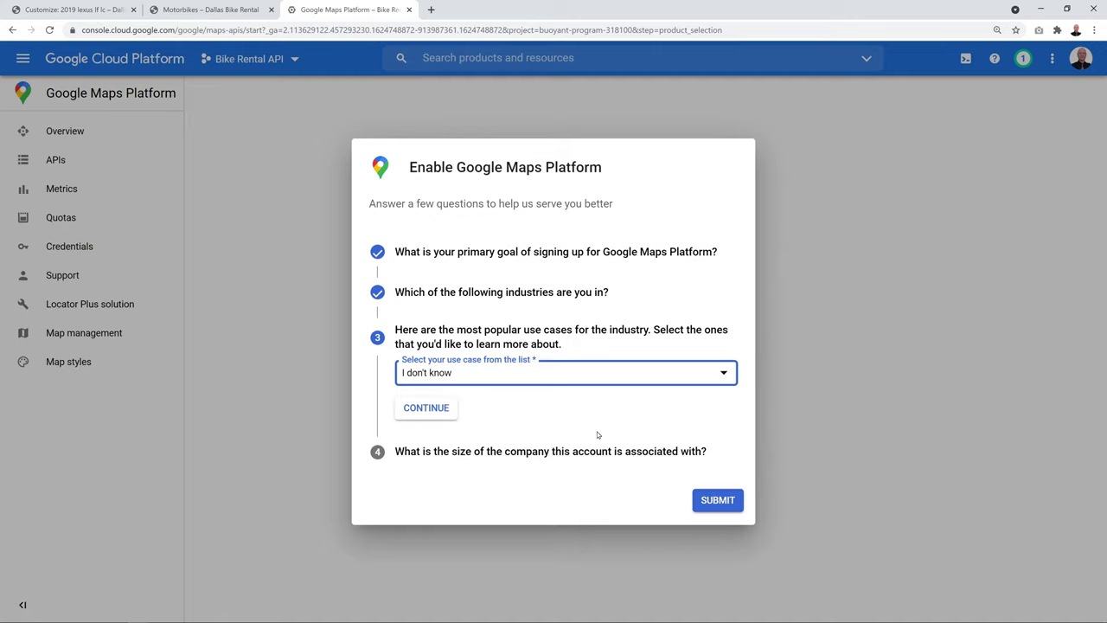
pyautogui.click(453, 414)
pyautogui.click(725, 428)
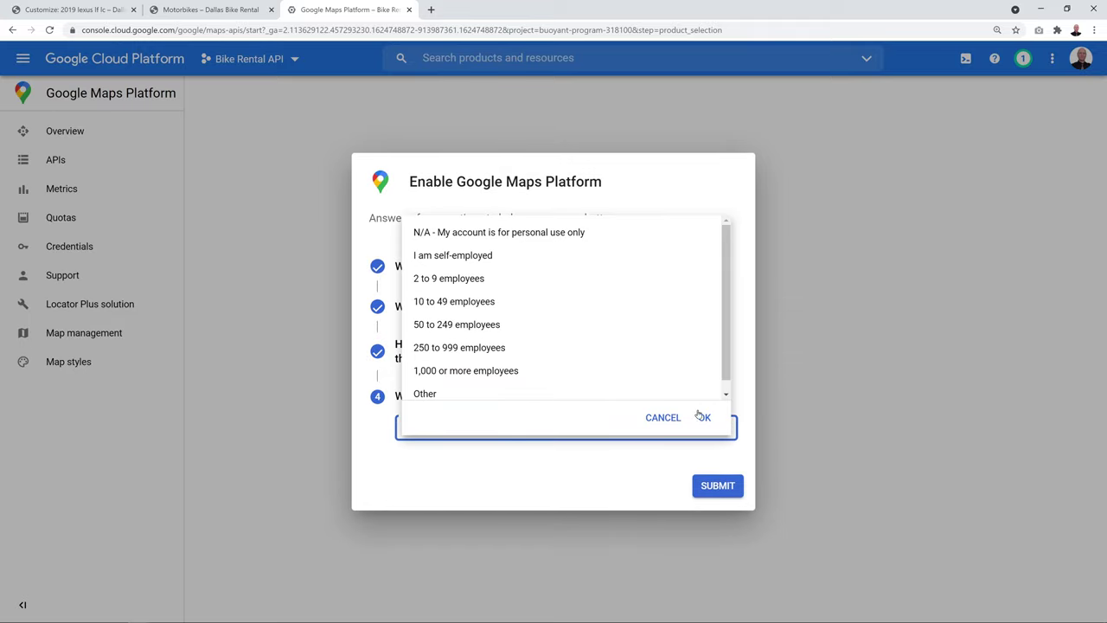
pyautogui.click(474, 257)
pyautogui.click(704, 417)
pyautogui.click(714, 491)
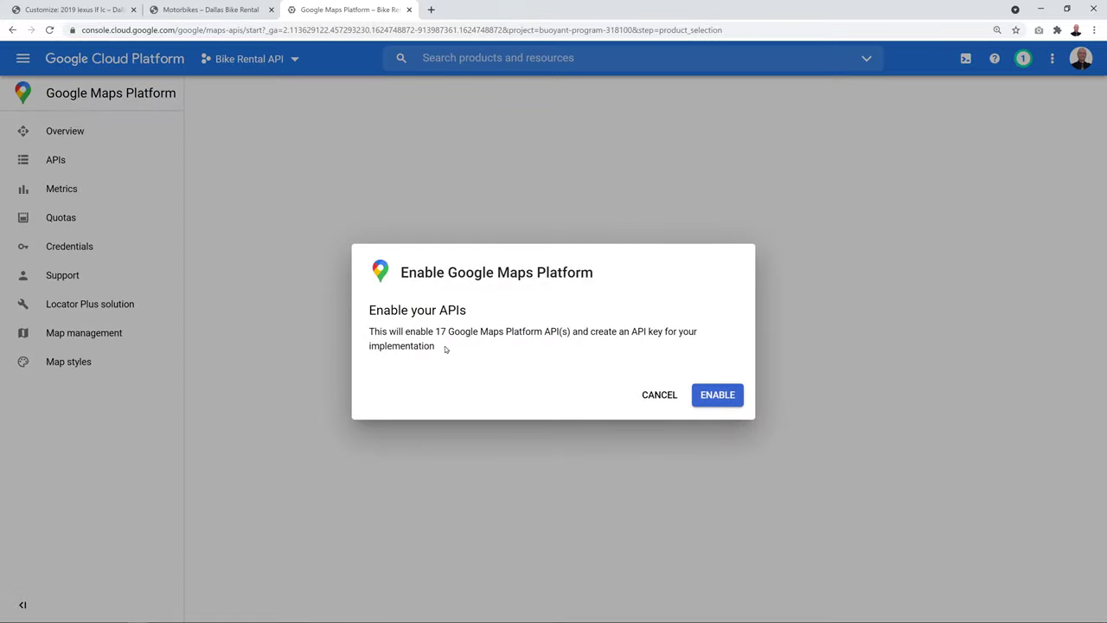
# Enable the 17 Maps Platform APIs, copy the generated API key, and return to the Customizer
pyautogui.click(714, 396)
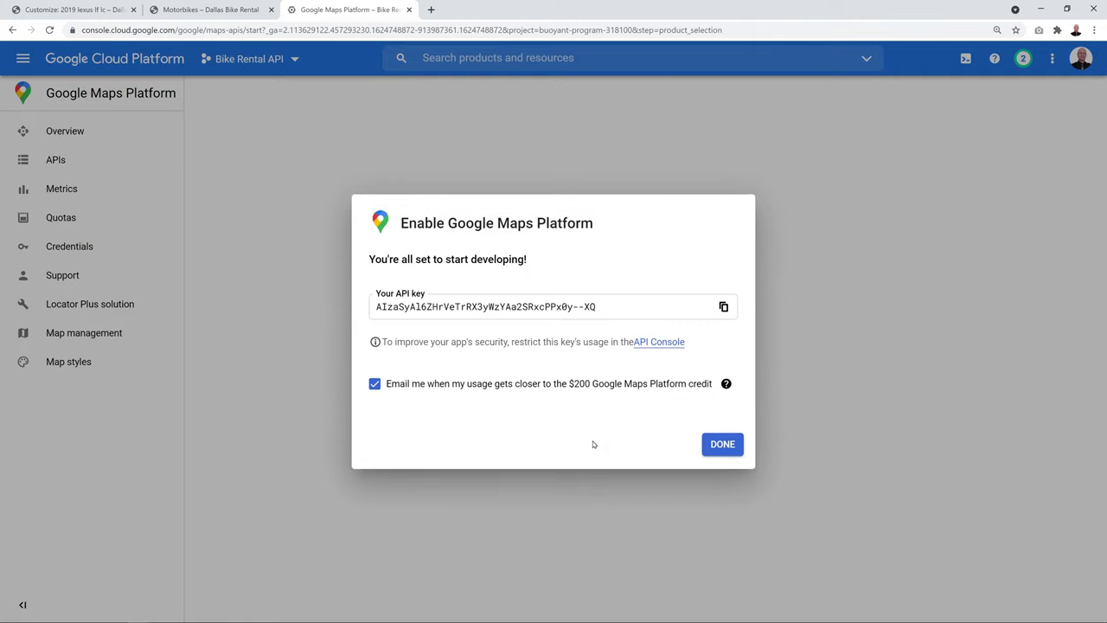
pyautogui.click(723, 306)
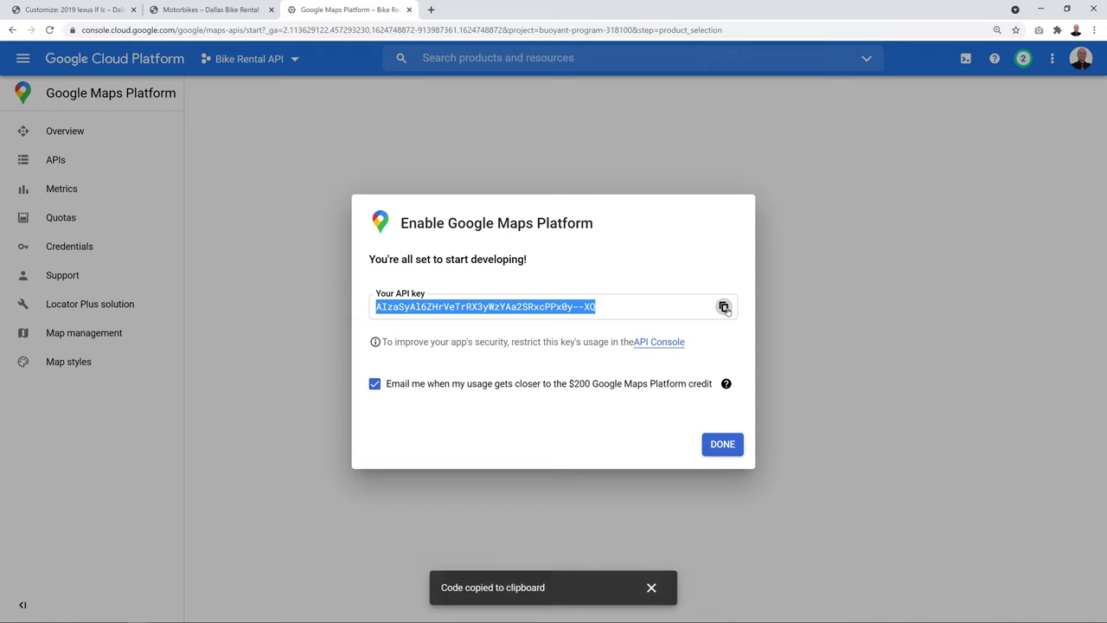
pyautogui.click(50, 8)
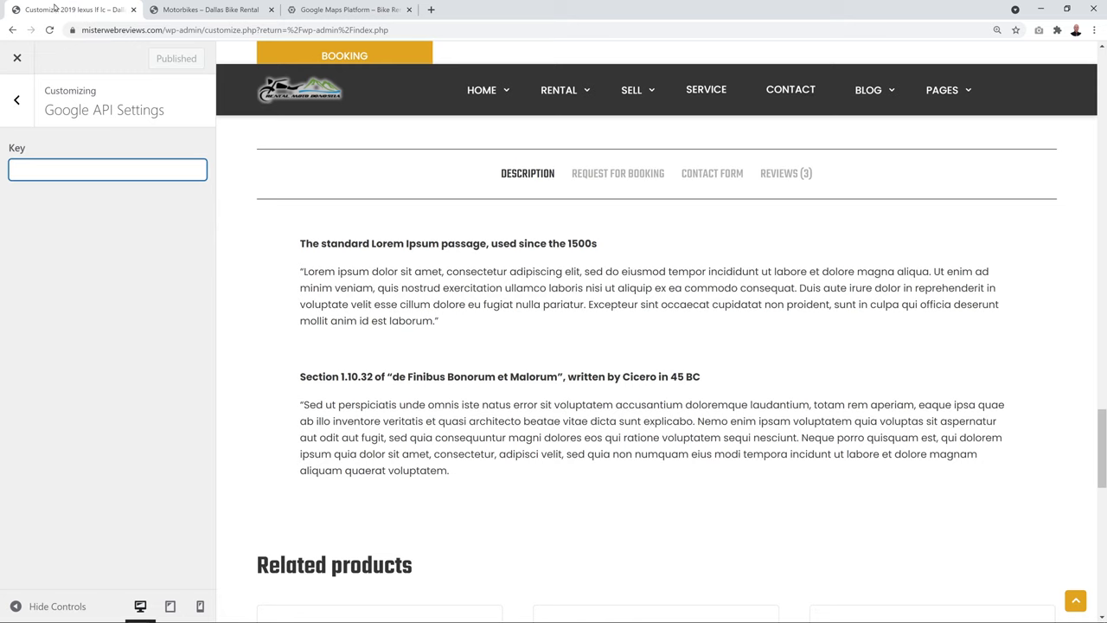
# Paste in and publish the Google Maps API key, then finish the Maps Platform setup
pyautogui.hotkey('ctrl', 'v')
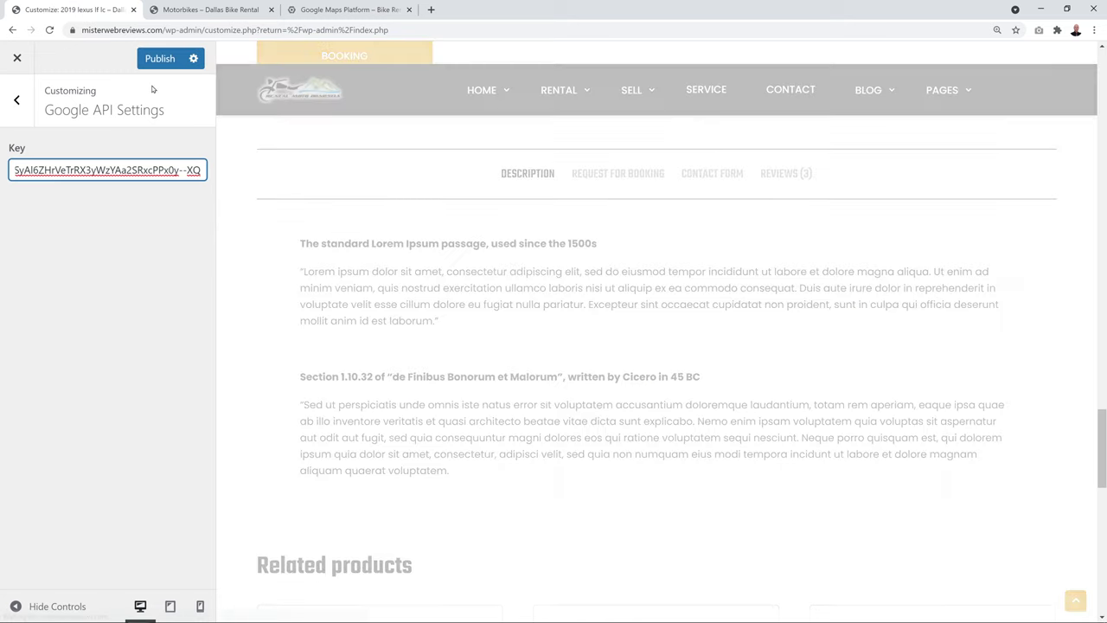
pyautogui.click(157, 63)
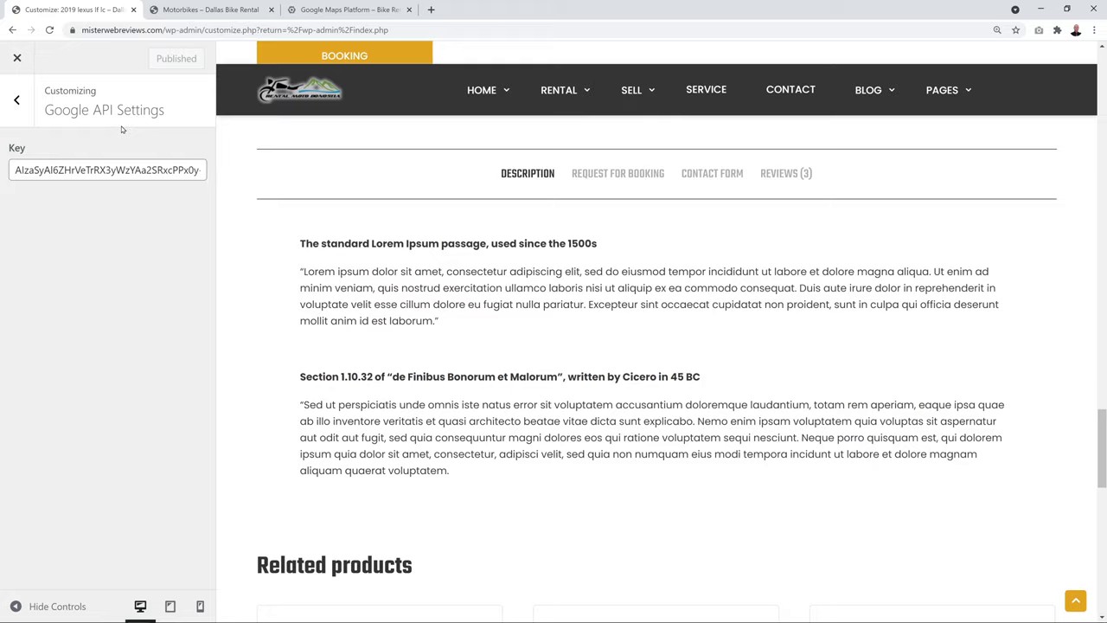
pyautogui.click(339, 13)
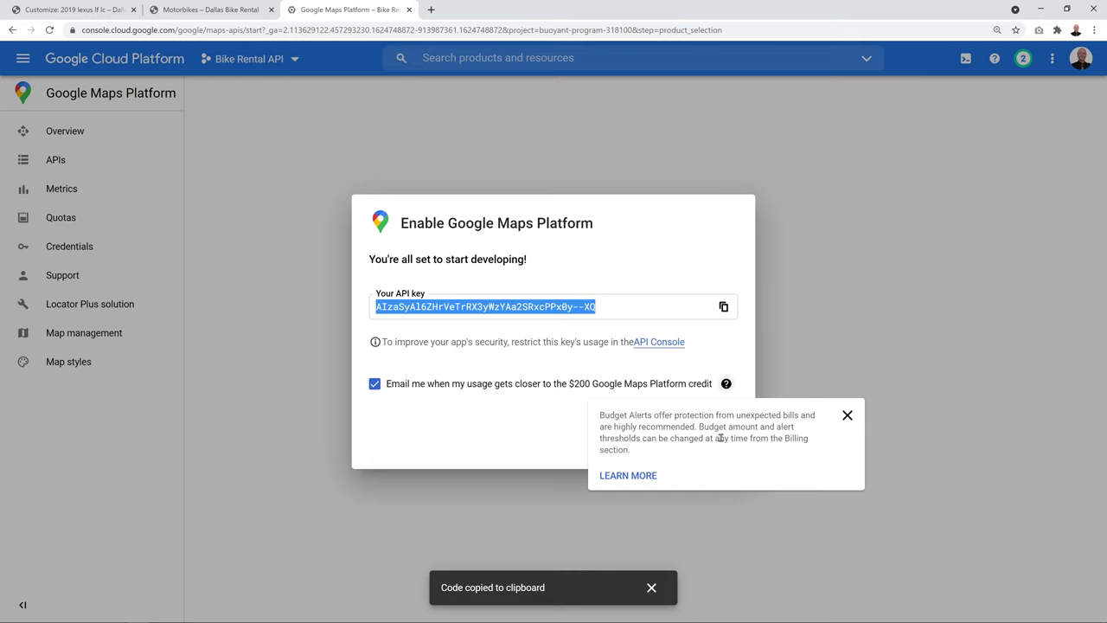
pyautogui.click(731, 447)
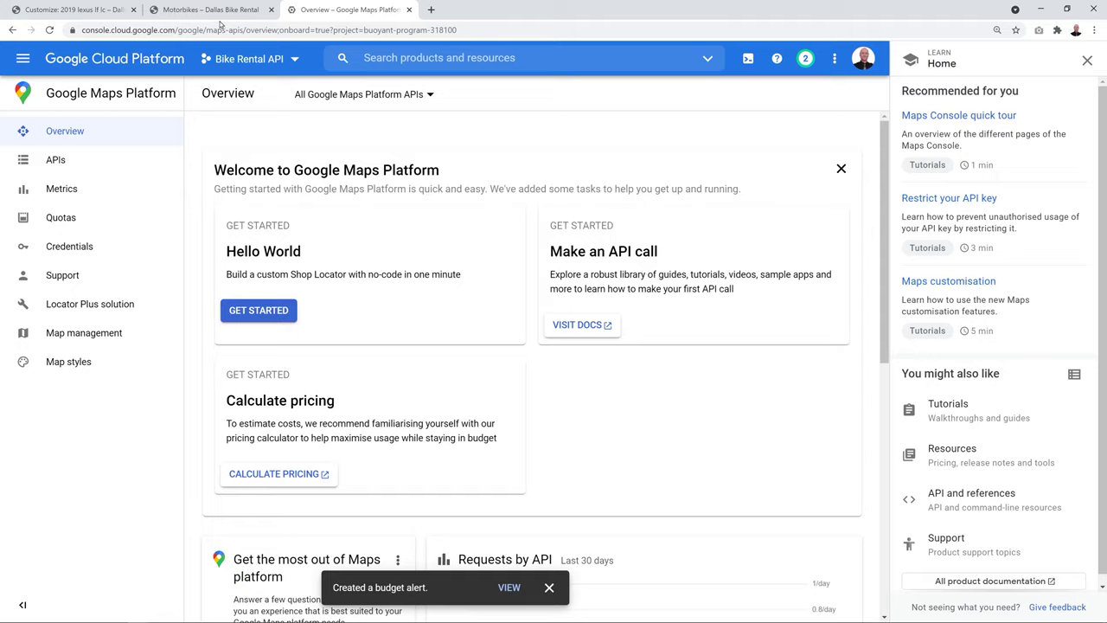
pyautogui.click(81, 9)
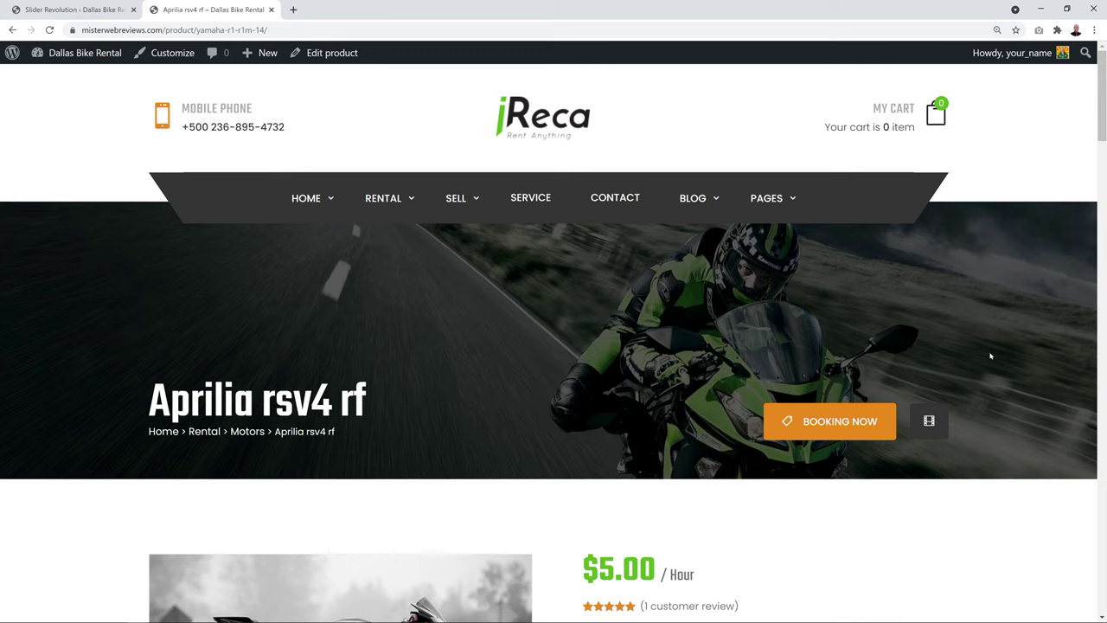
# Scroll the Aprilia rsv4 rf product page, then return to the WordPress admin Dashboard
pyautogui.scroll(-3, 991, 356)
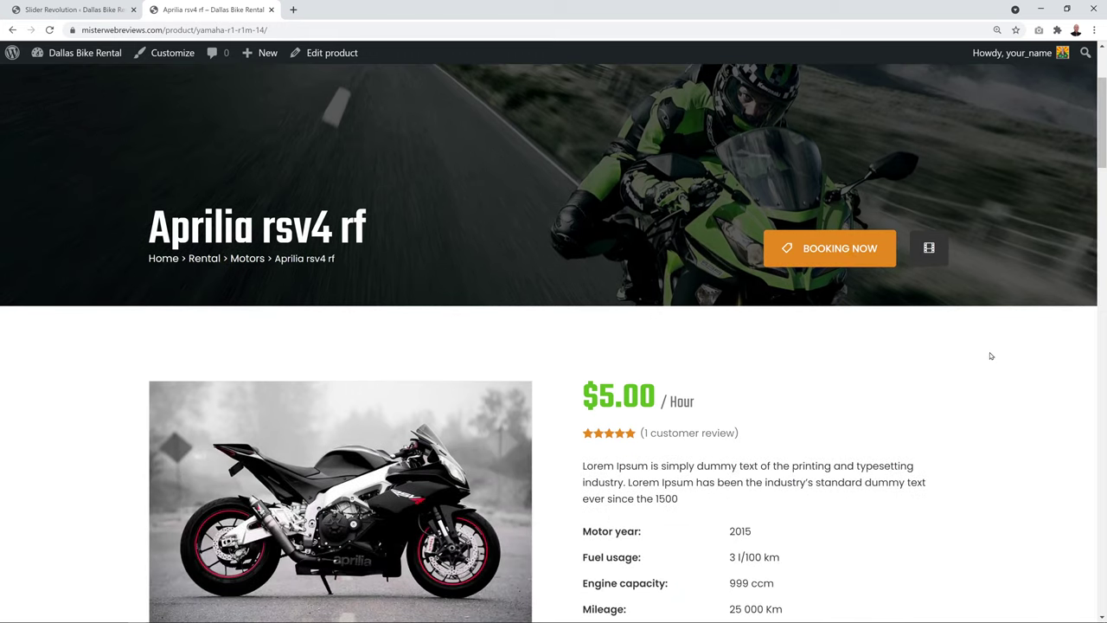
pyautogui.scroll(-1, 990, 356)
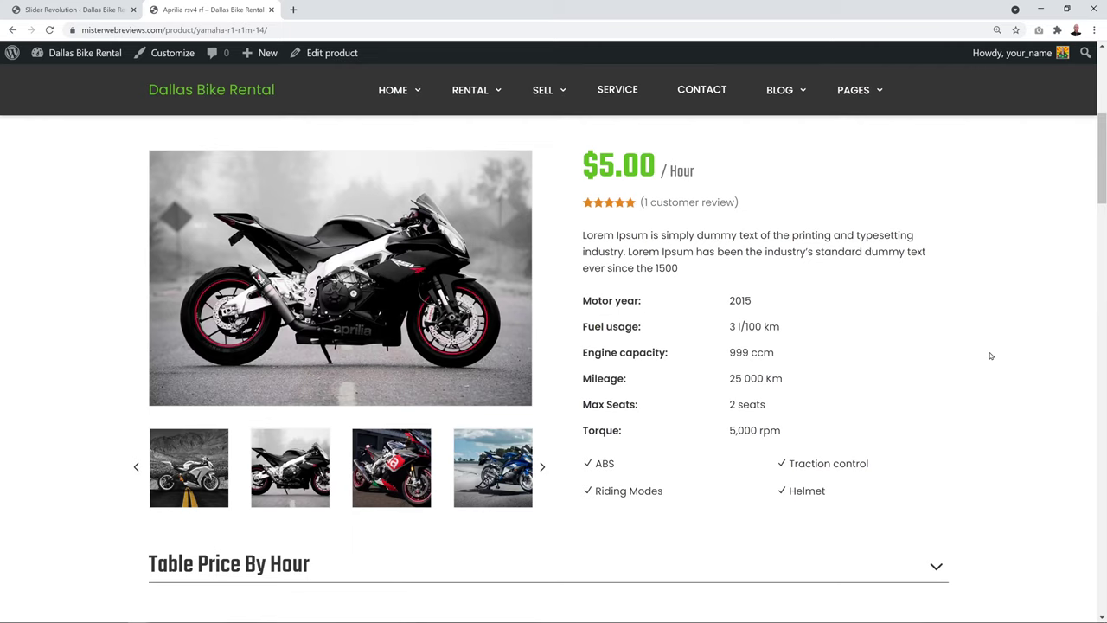
pyautogui.scroll(1, 991, 355)
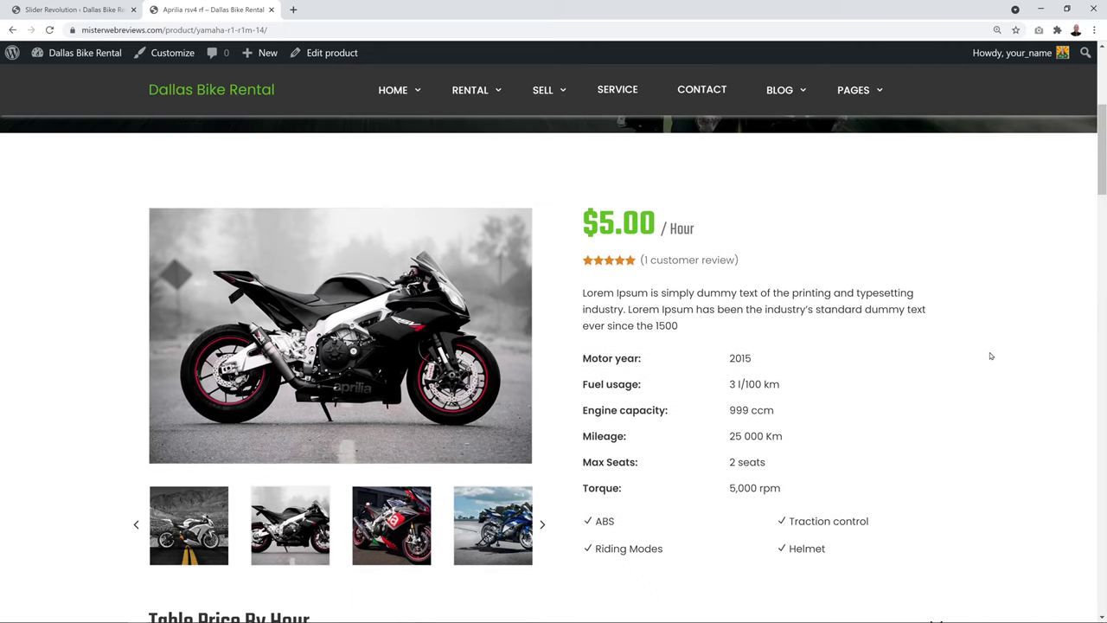
pyautogui.scroll(3, 991, 355)
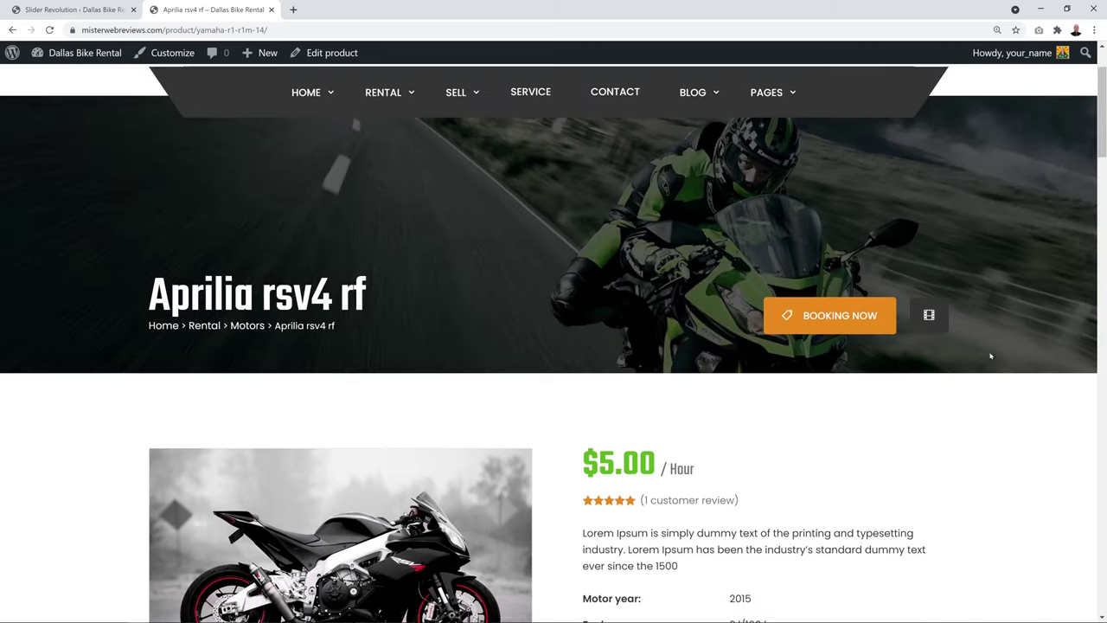
pyautogui.scroll(1, 991, 355)
pyautogui.scroll(1, 990, 356)
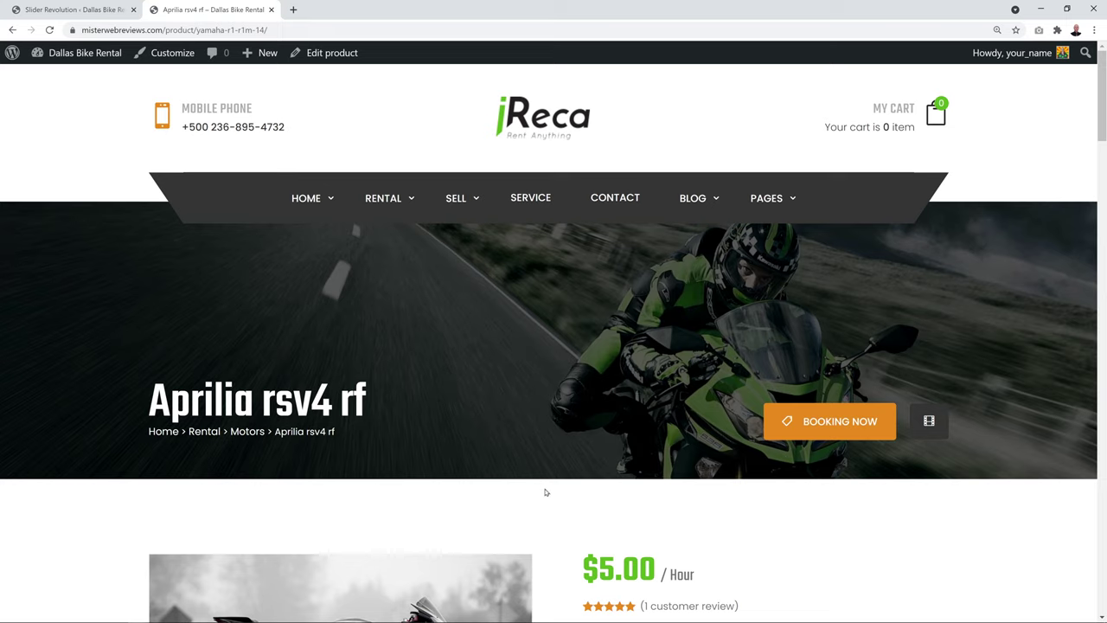
pyautogui.hotkey('ctrl', 'shift', 'Tab')
pyautogui.moveTo(38, 350)
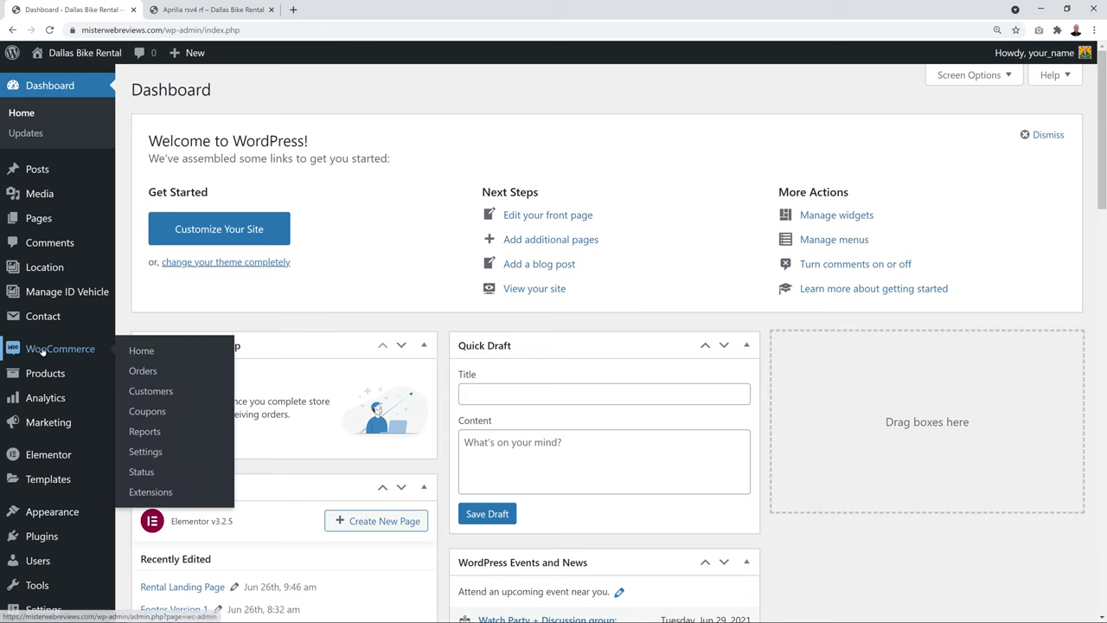
# In WooCommerce General settings, set Selling location(s) to Sell to specific countries
pyautogui.click(154, 455)
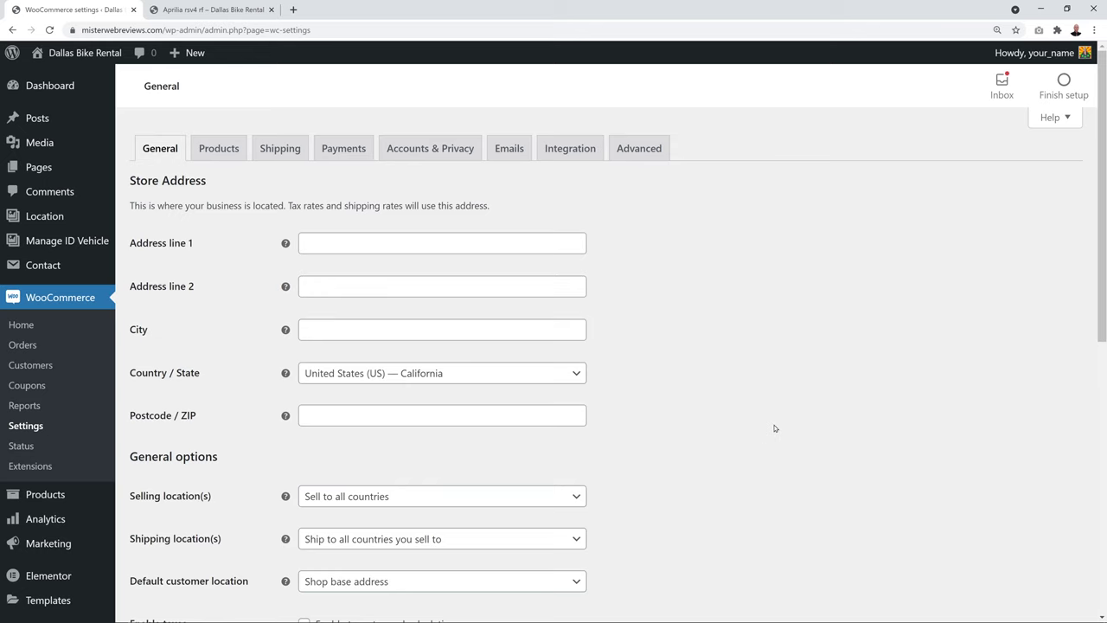
pyautogui.scroll(-2, 775, 428)
pyautogui.scroll(2, 773, 431)
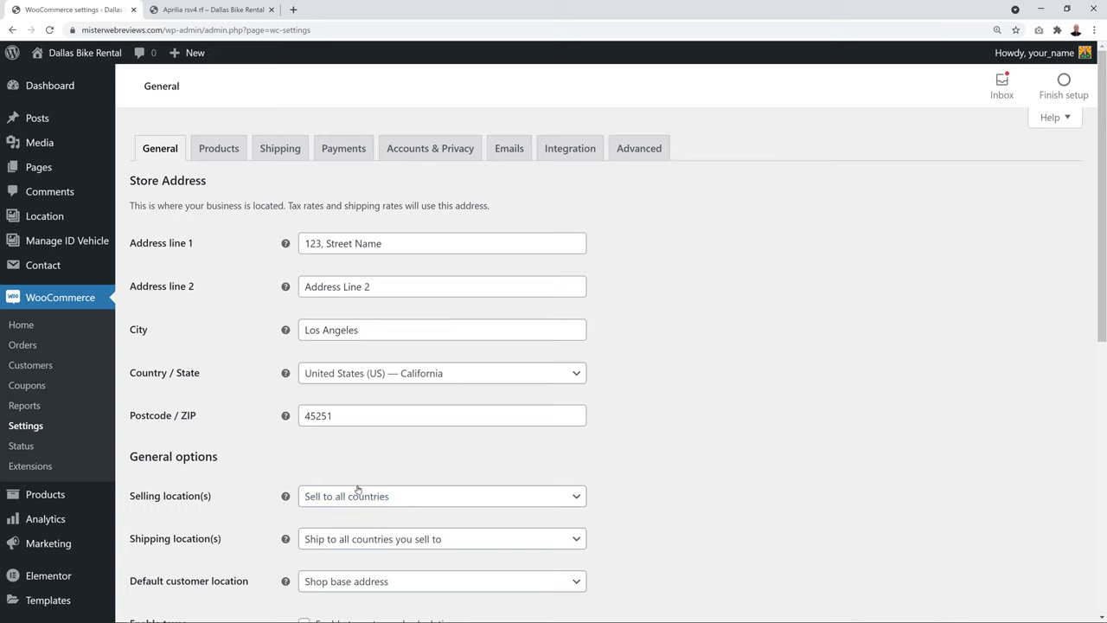
pyautogui.scroll(-2, 739, 291)
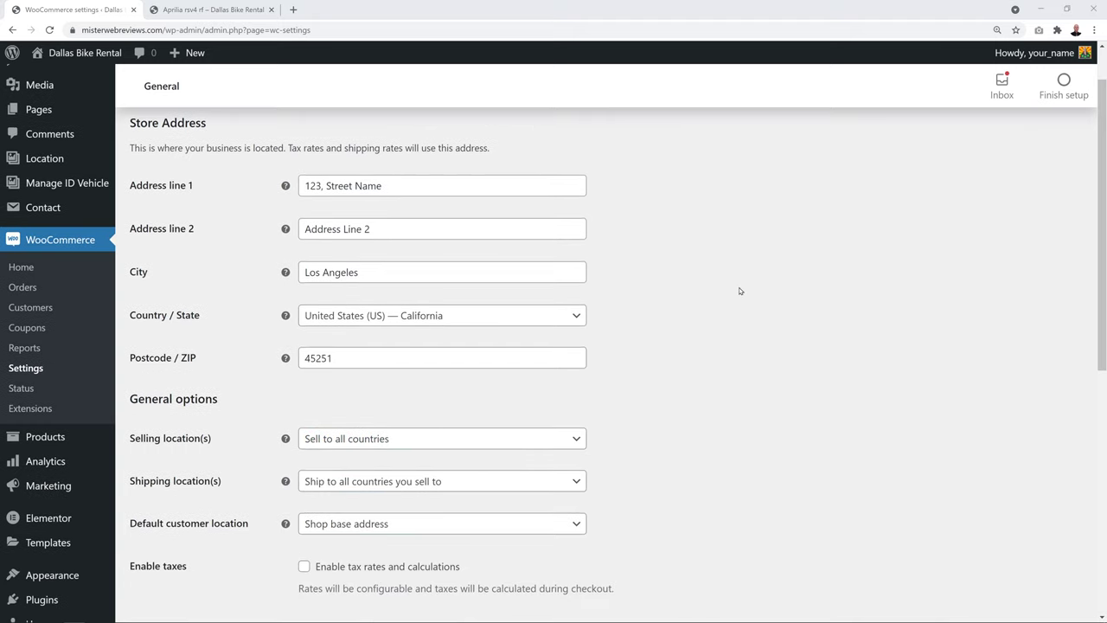
pyautogui.click(569, 330)
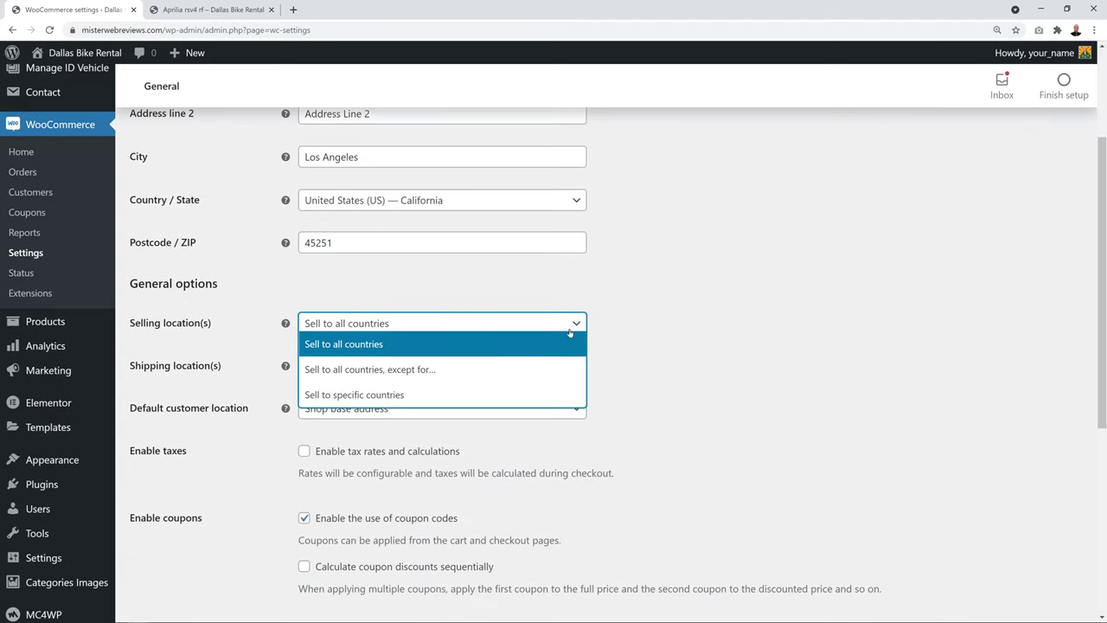
pyautogui.click(460, 394)
# Add United States (US), Mexico and Canada as selling countries and enable tax rates
pyautogui.click(385, 370)
pyautogui.write('united')
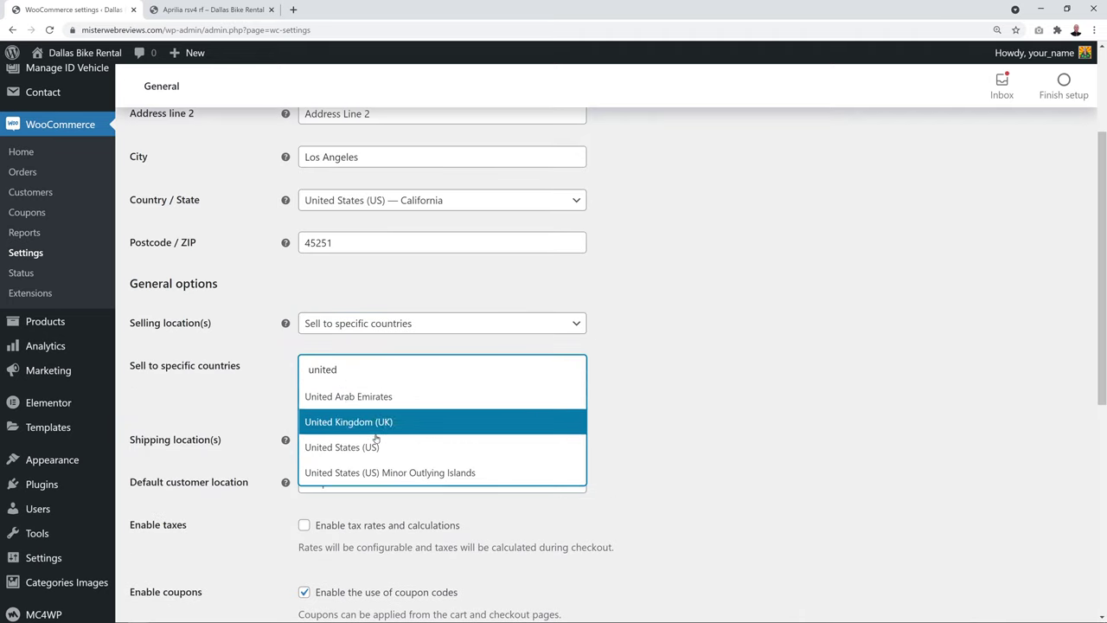
pyautogui.click(443, 446)
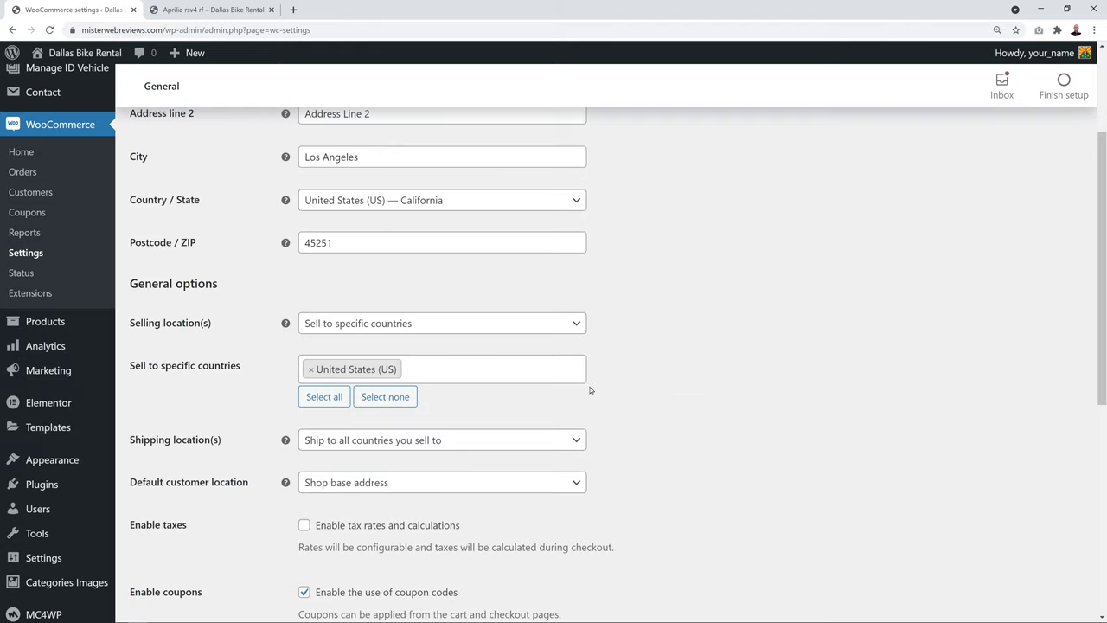
pyautogui.click(467, 365)
pyautogui.write('mexi')
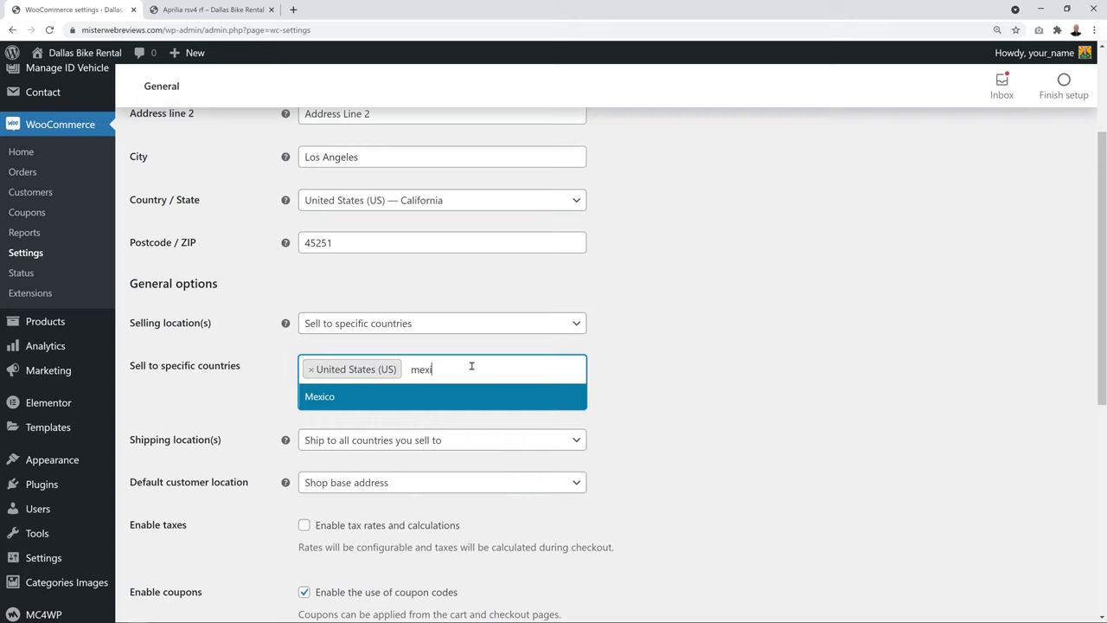
pyautogui.click(473, 399)
pyautogui.click(478, 373)
pyautogui.write('cana')
pyautogui.click(479, 396)
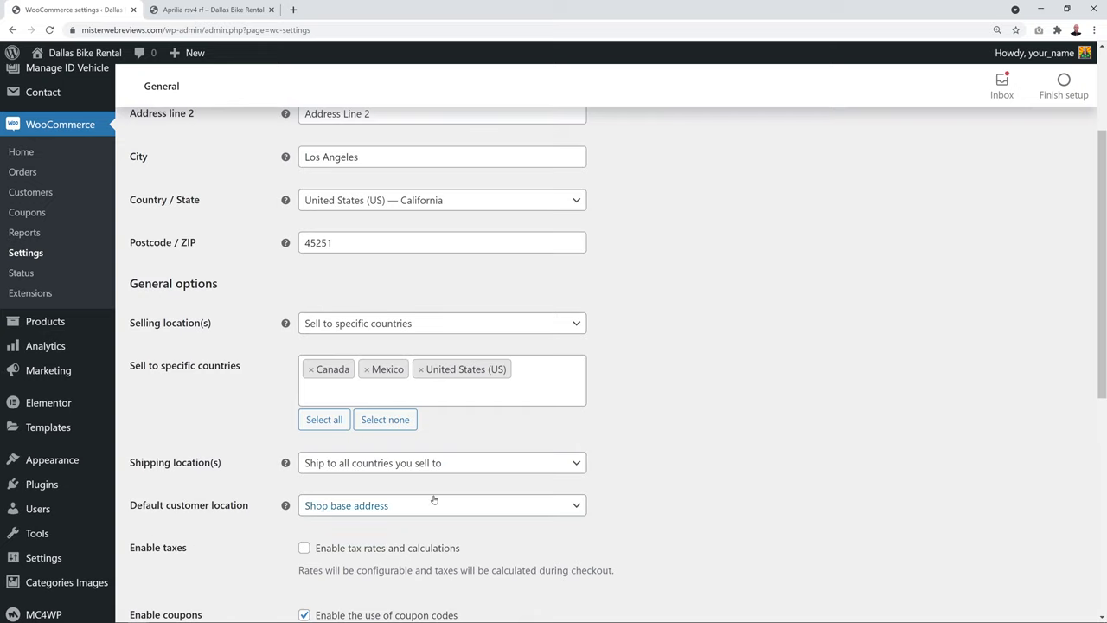
pyautogui.scroll(-4, 751, 372)
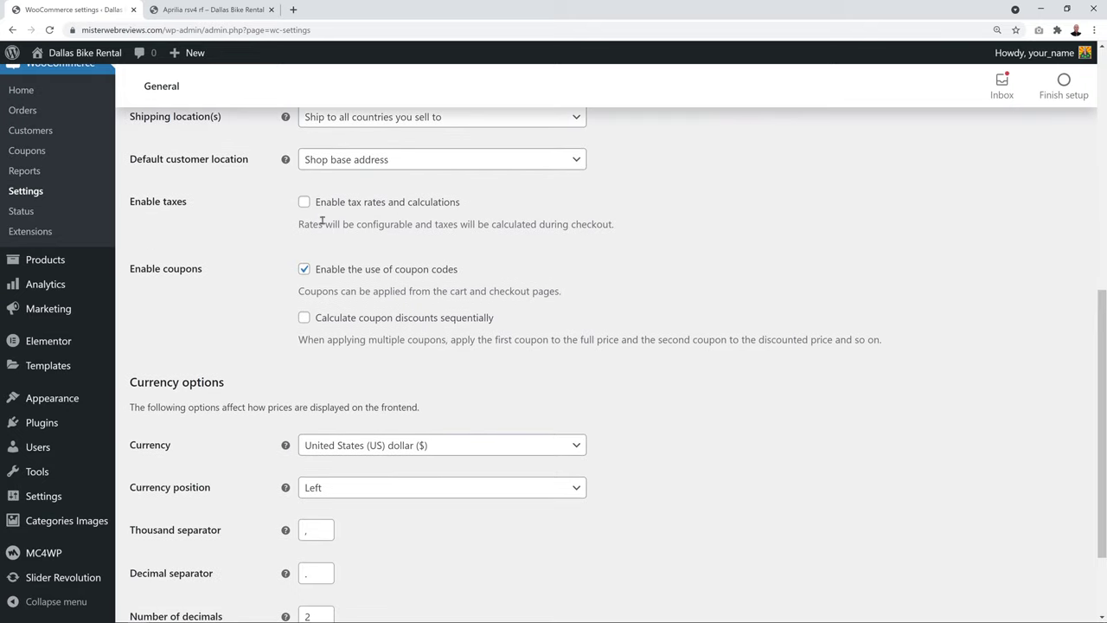
pyautogui.click(305, 203)
# Keep United States (US) dollar as the currency and save the general settings
pyautogui.scroll(-1, 698, 354)
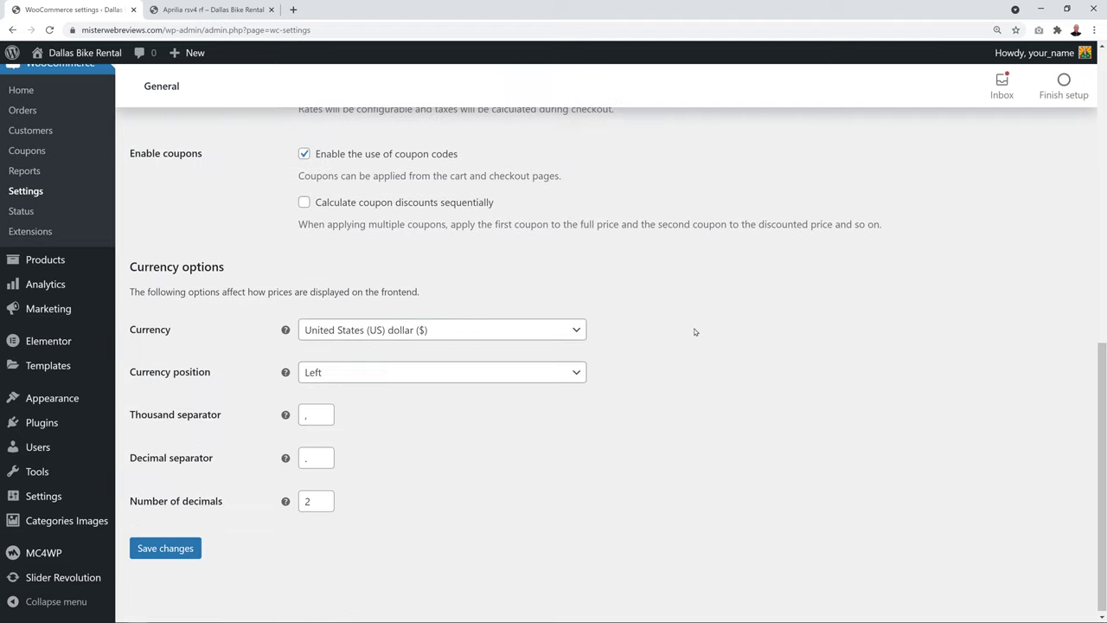
pyautogui.click(568, 329)
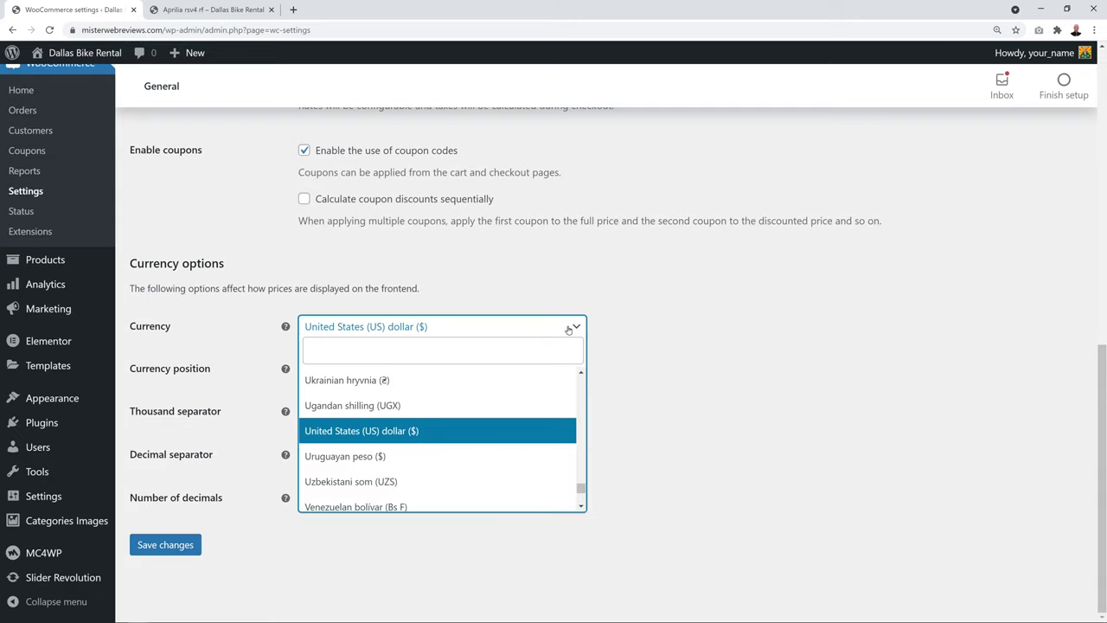
pyautogui.click(485, 352)
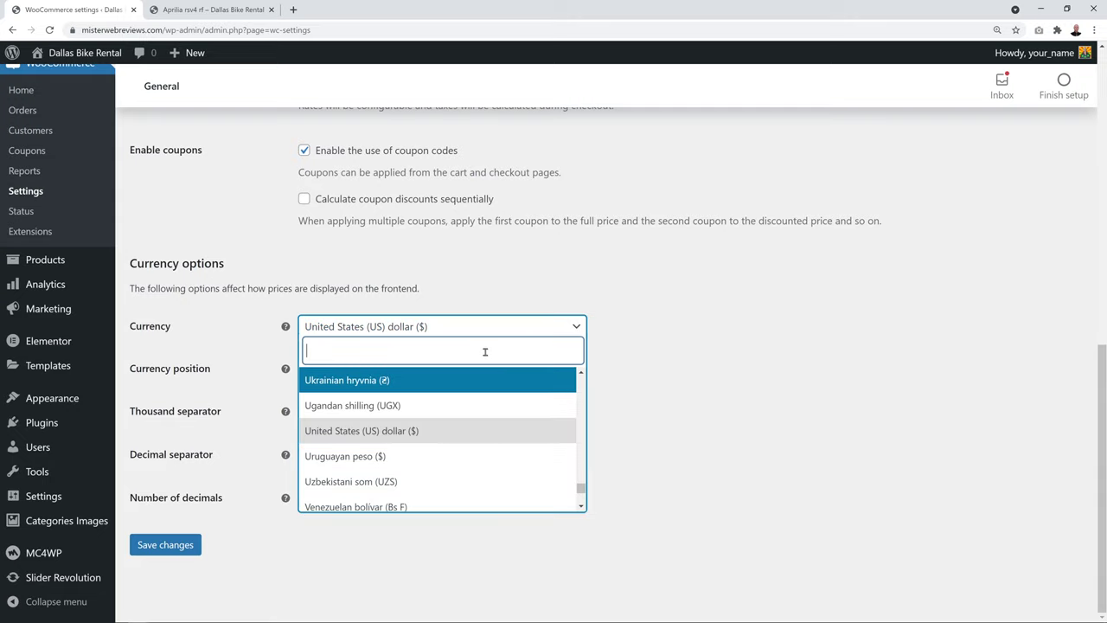
pyautogui.write('eur')
pyautogui.press('BackSpace')
pyautogui.press('BackSpace')
pyautogui.press('BackSpace')
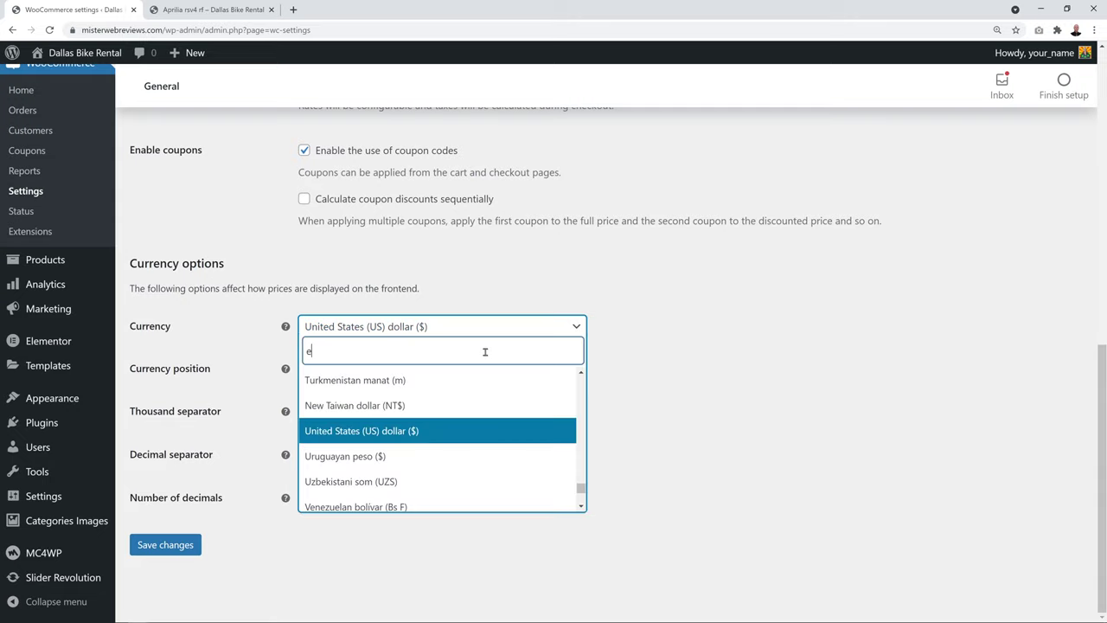
pyautogui.write('poun')
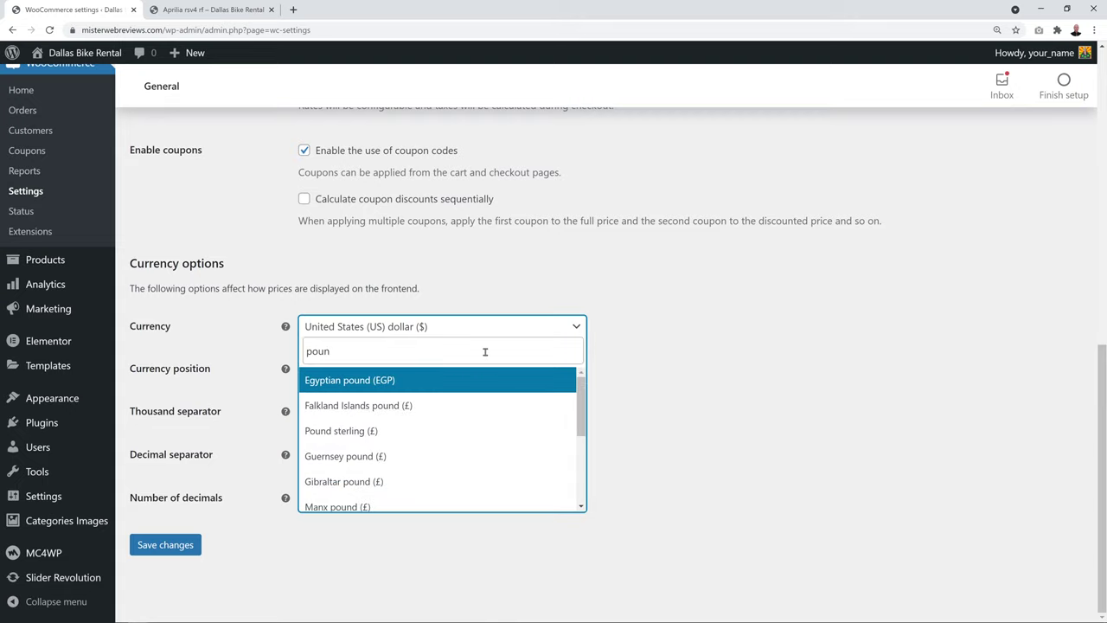
pyautogui.click(740, 414)
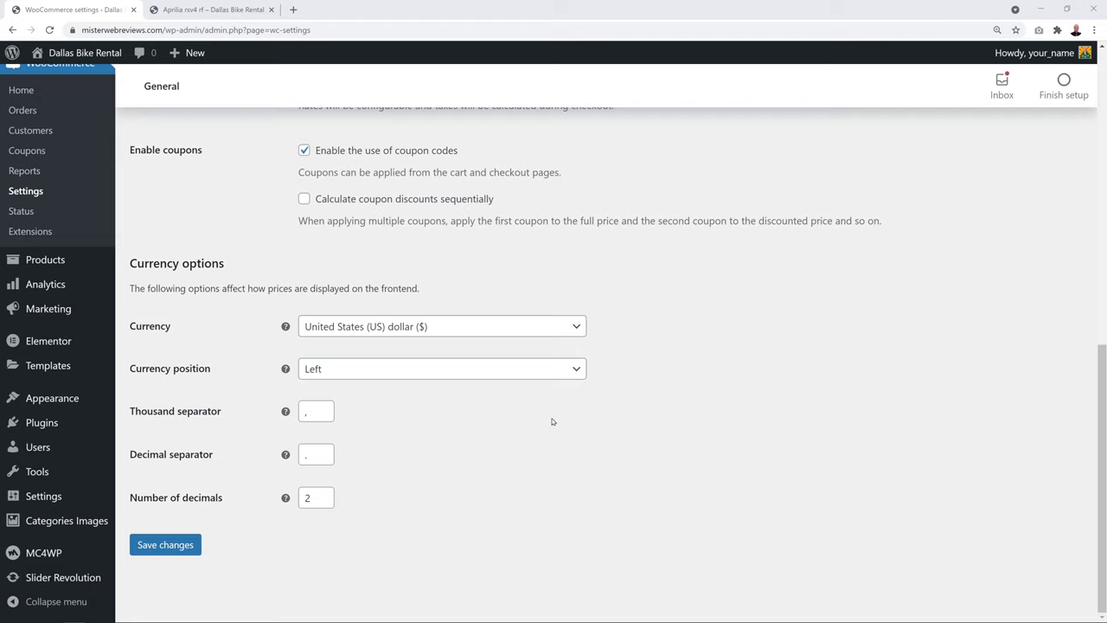
pyautogui.click(175, 552)
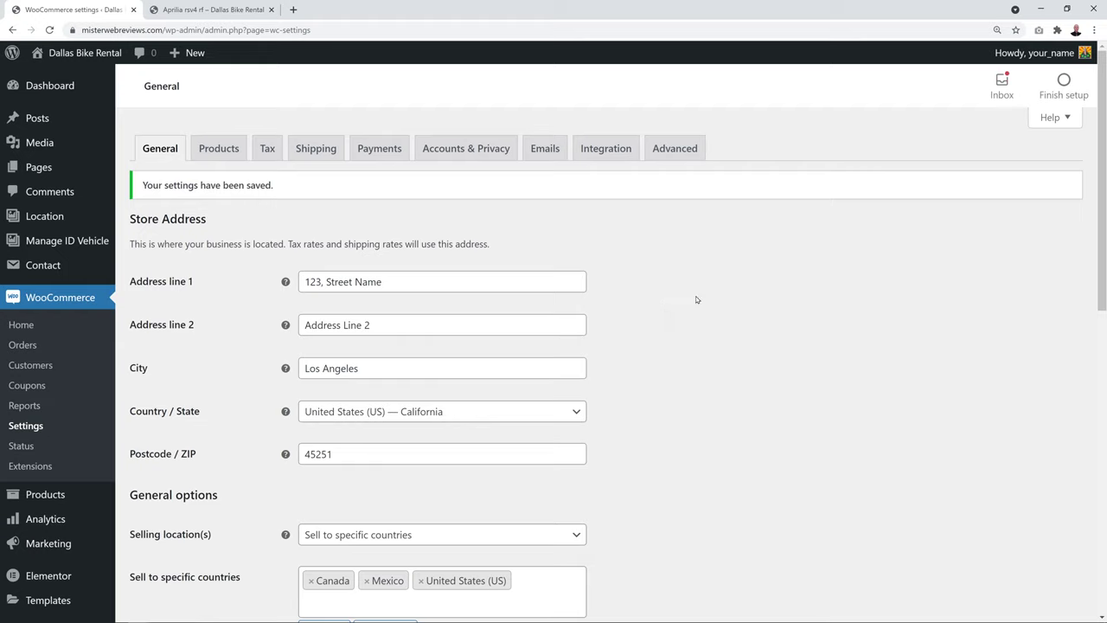
# Keep Shop as shop page, redirect to cart after adding, allow verified-owner reviews only, and save
pyautogui.click(243, 159)
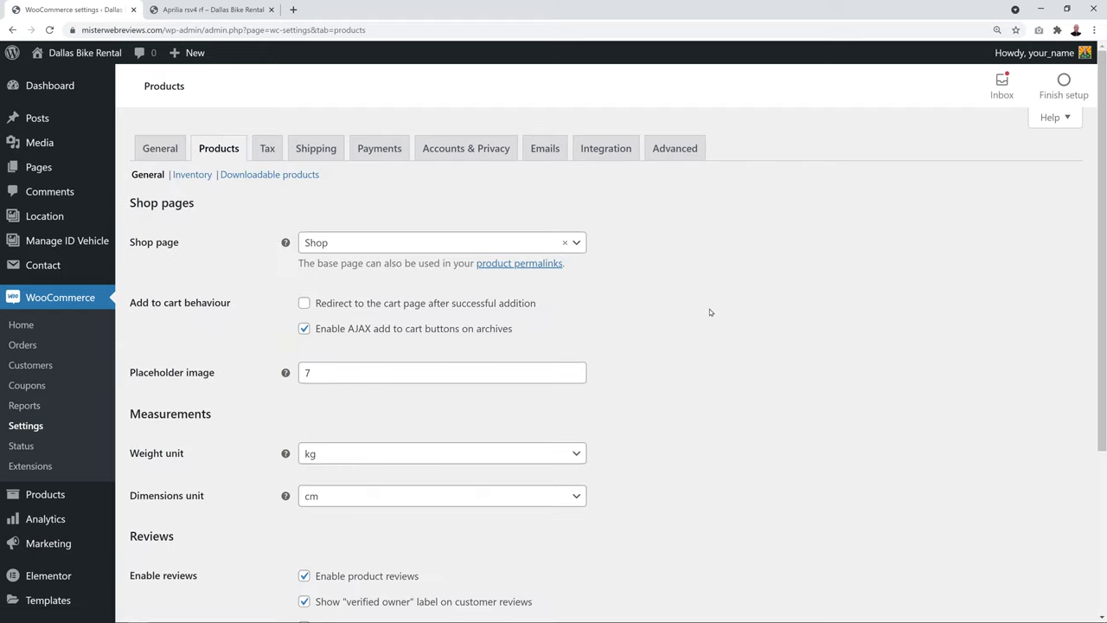
pyautogui.click(583, 243)
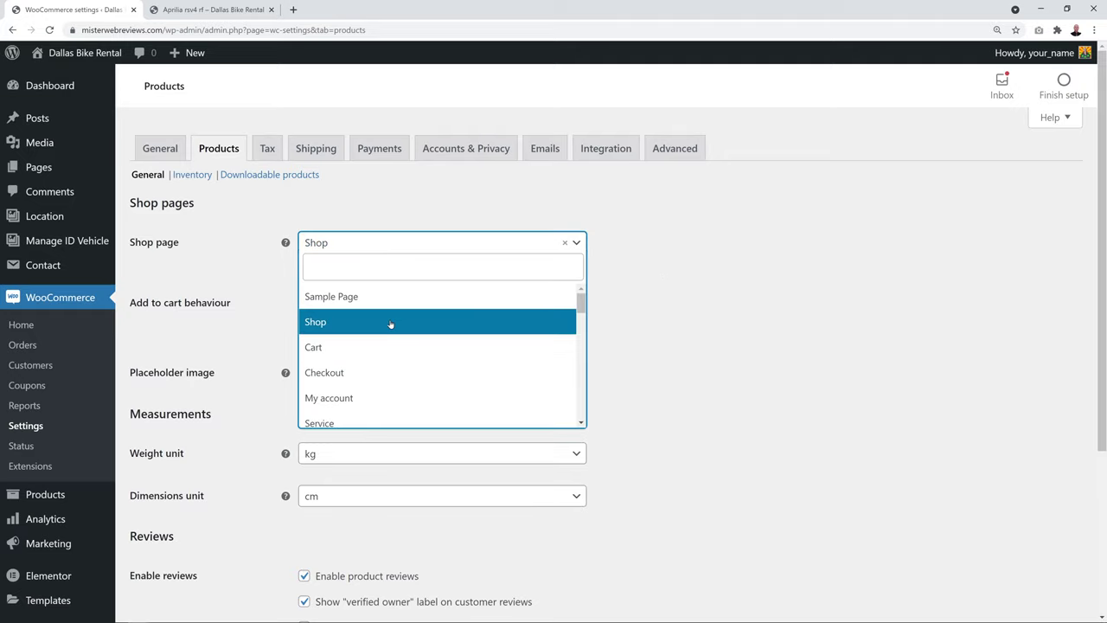
pyautogui.click(343, 321)
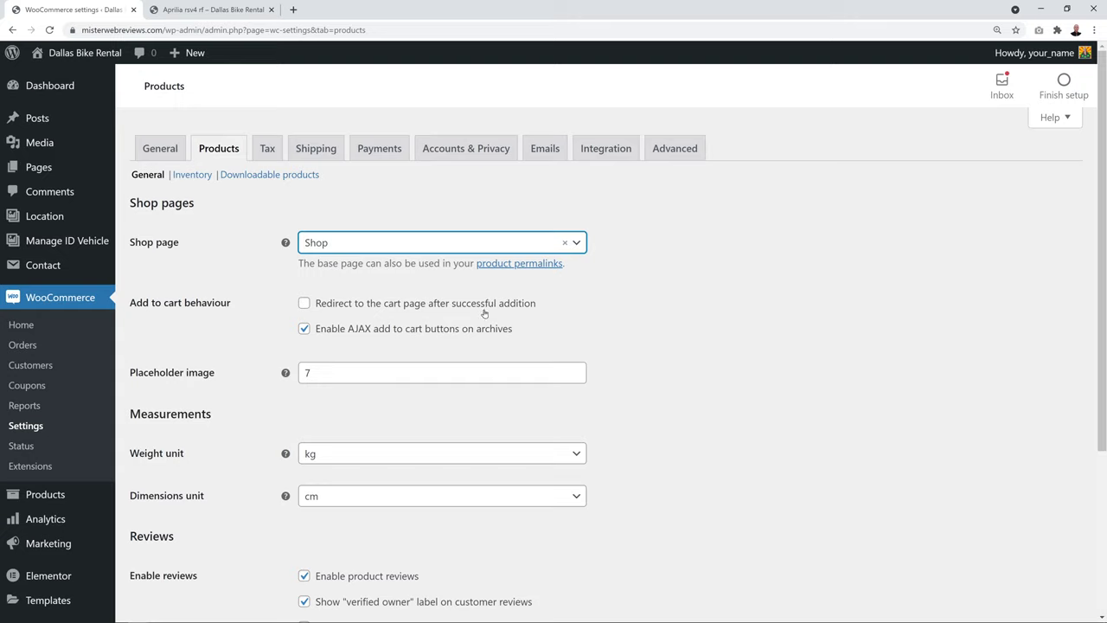
pyautogui.click(304, 304)
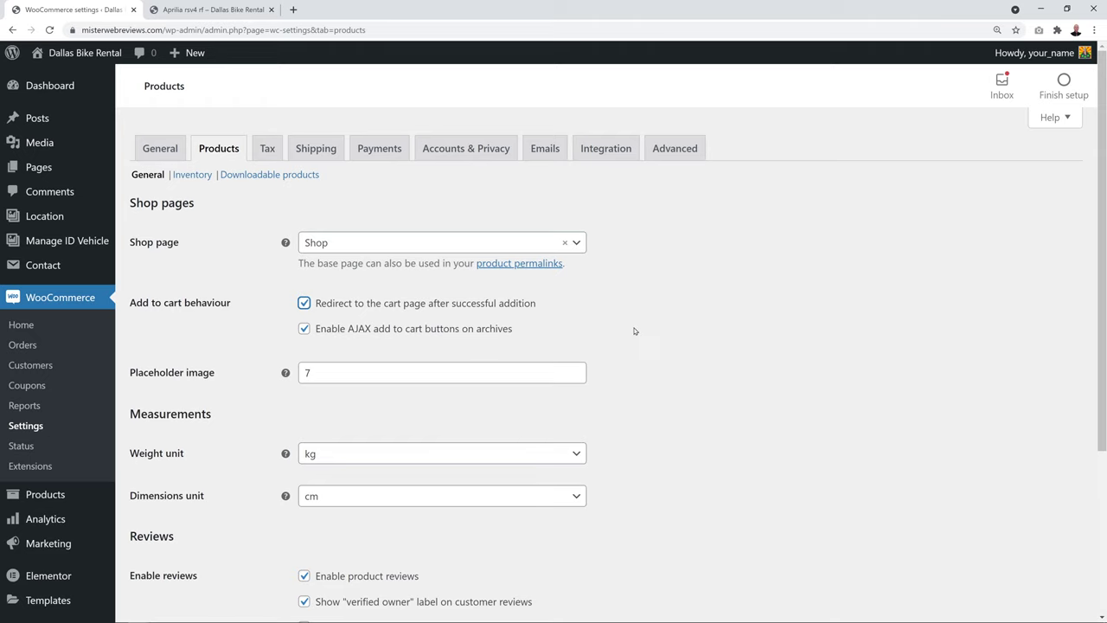
pyautogui.scroll(-3, 627, 329)
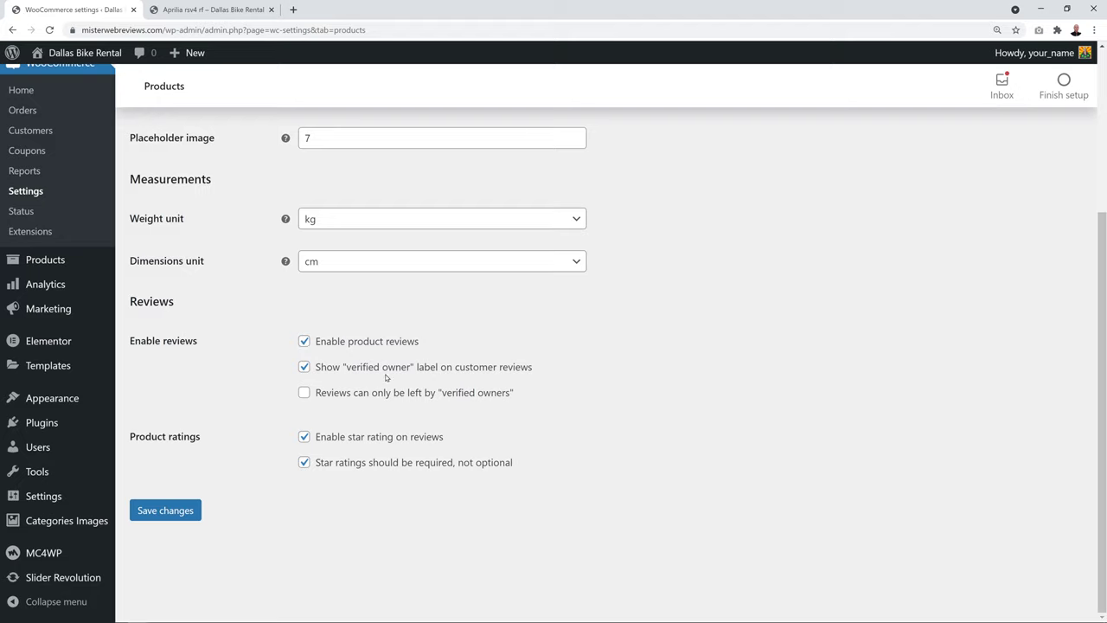
pyautogui.click(305, 394)
pyautogui.click(196, 511)
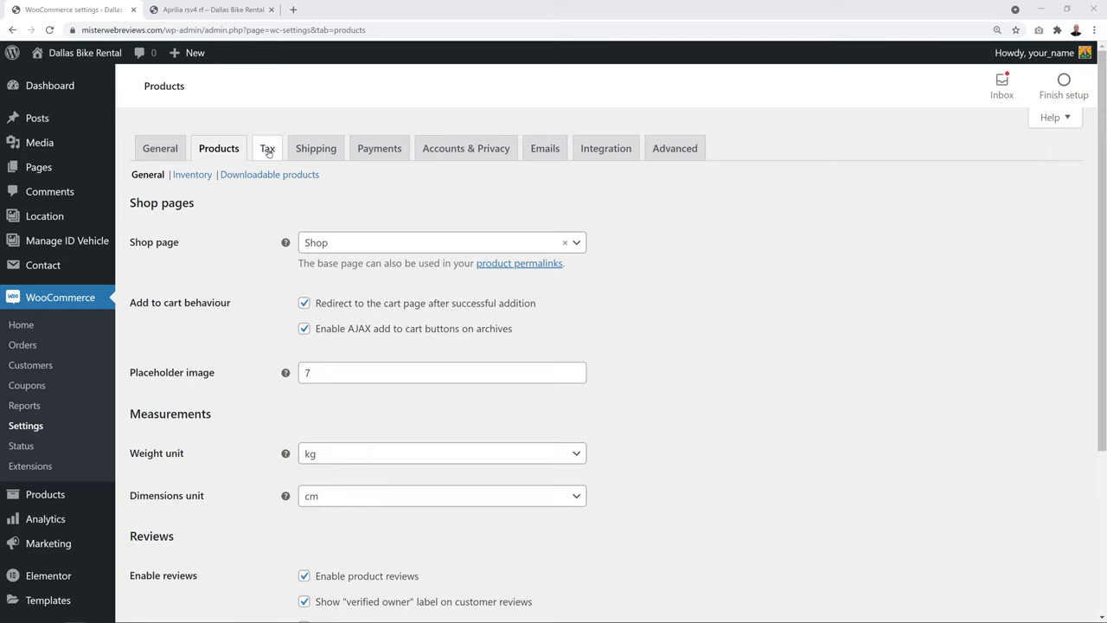
# Make entered prices inclusive of tax and calculate tax from the shop base address
pyautogui.click(269, 150)
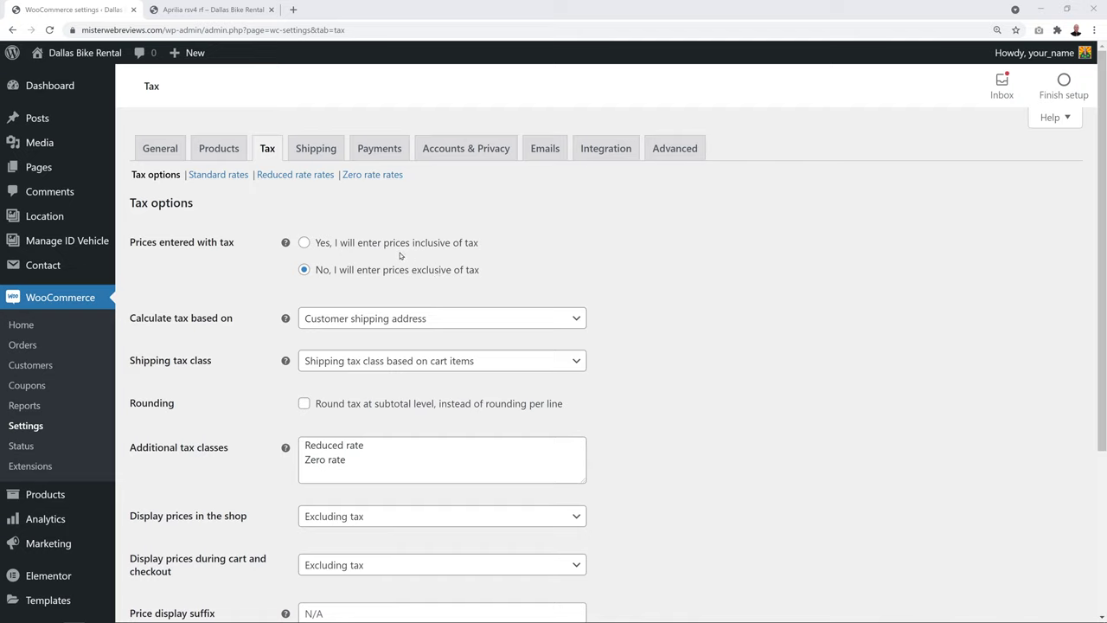
pyautogui.click(310, 246)
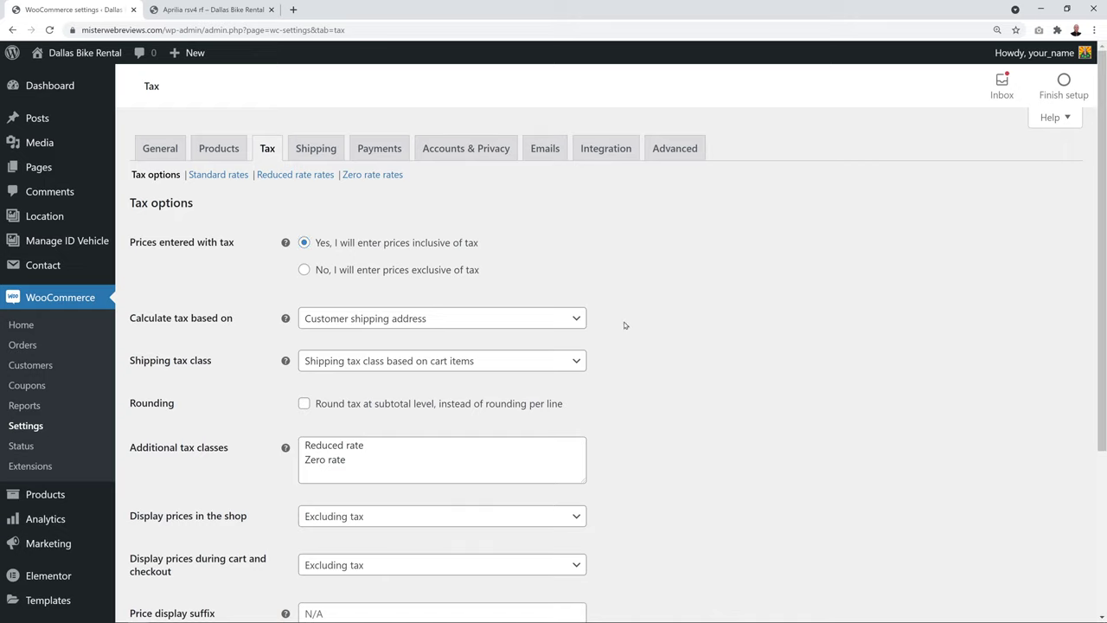
pyautogui.click(576, 320)
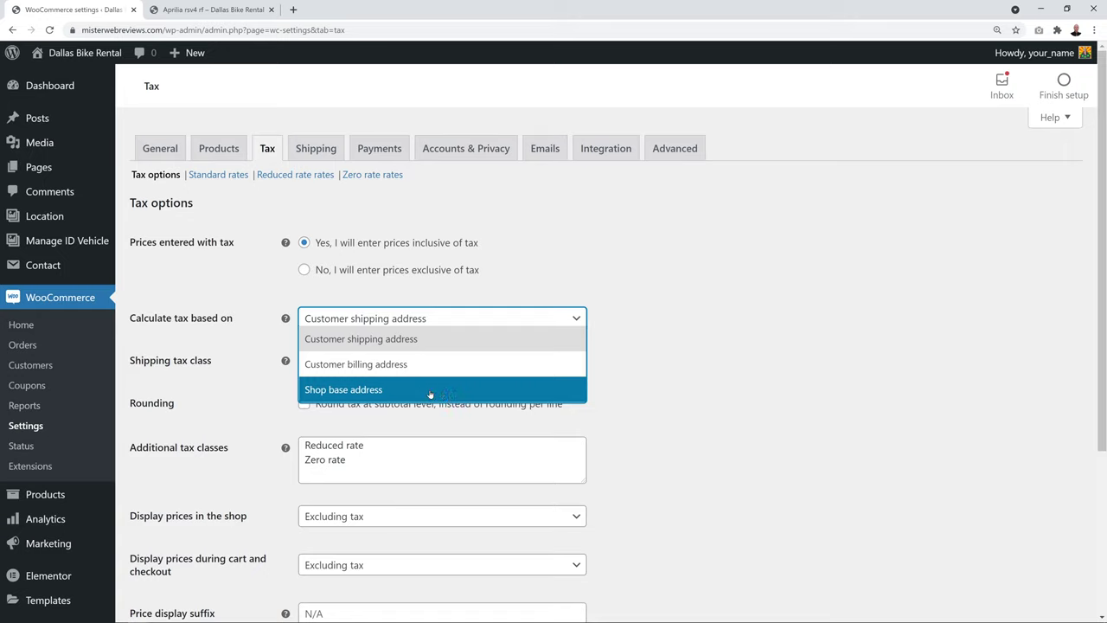
pyautogui.click(390, 392)
pyautogui.click(719, 370)
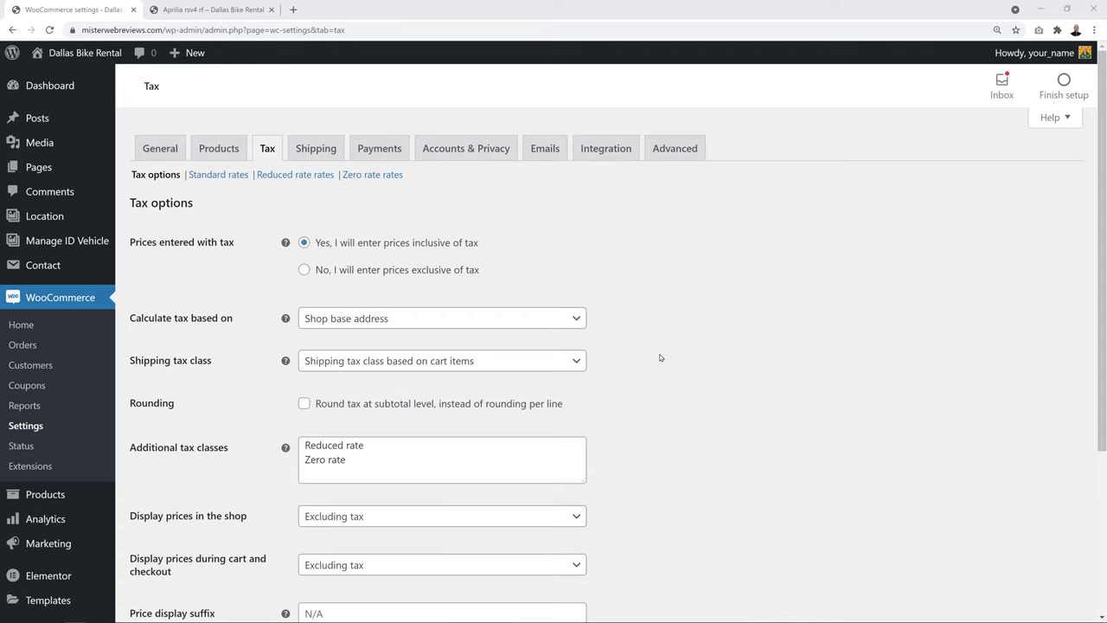
# Display shop and cart/checkout prices including tax, save, and open the Standard rates table
pyautogui.scroll(-2, 660, 357)
pyautogui.scroll(-2, 660, 357)
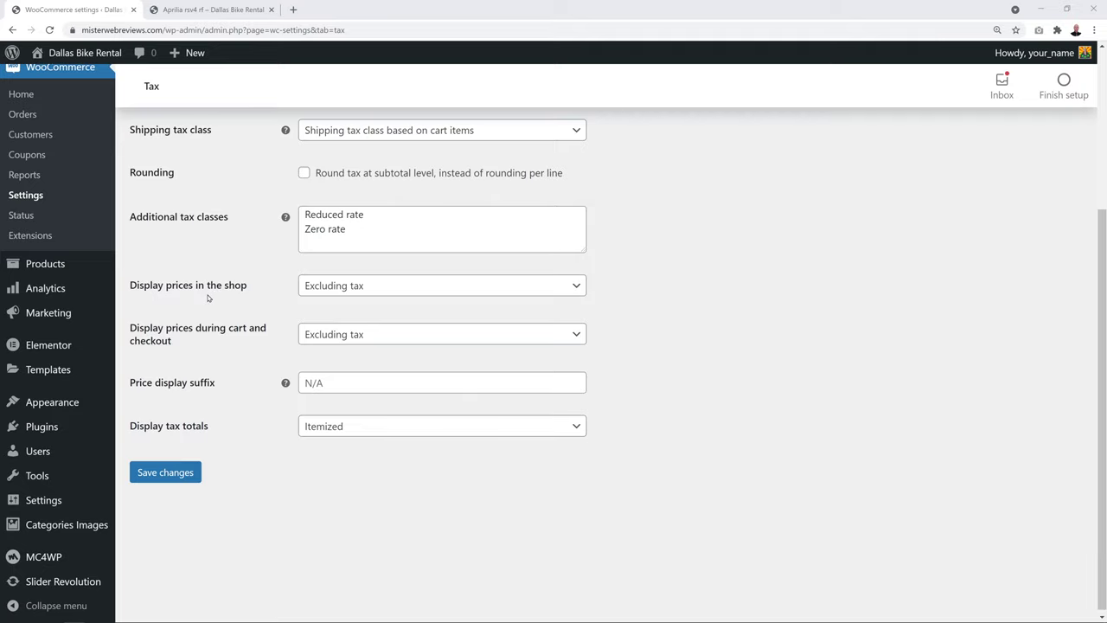
pyautogui.click(578, 289)
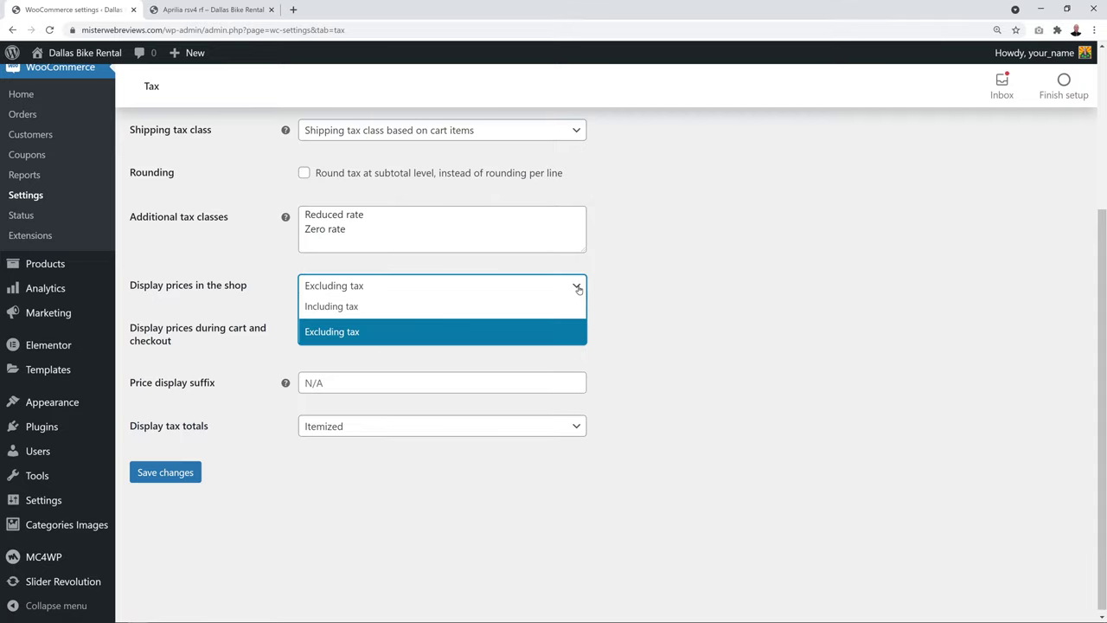
pyautogui.click(508, 314)
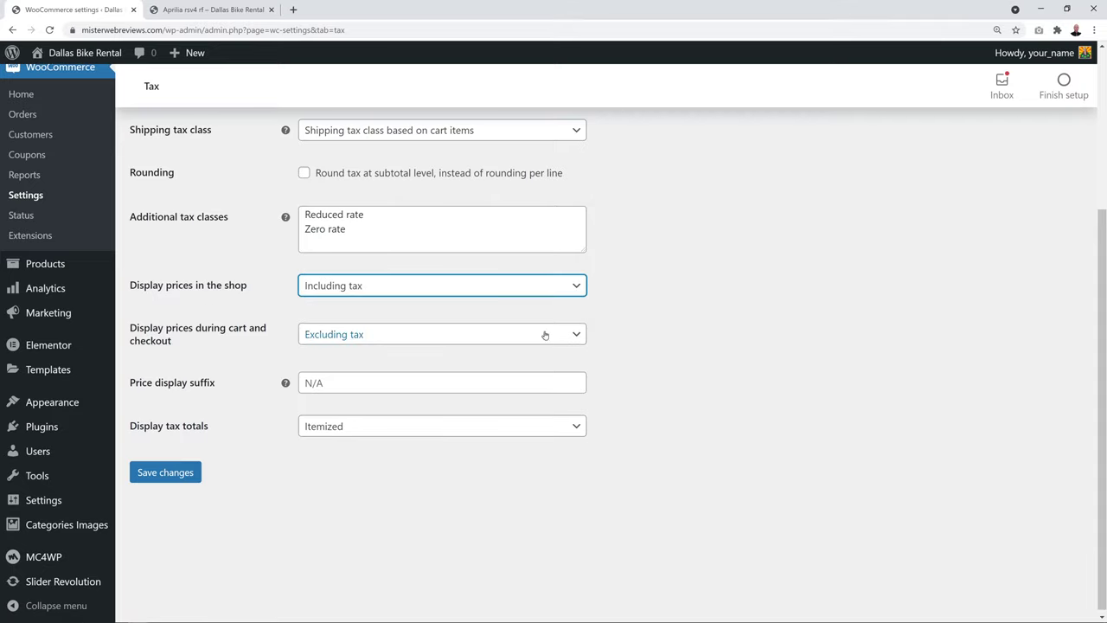
pyautogui.click(572, 338)
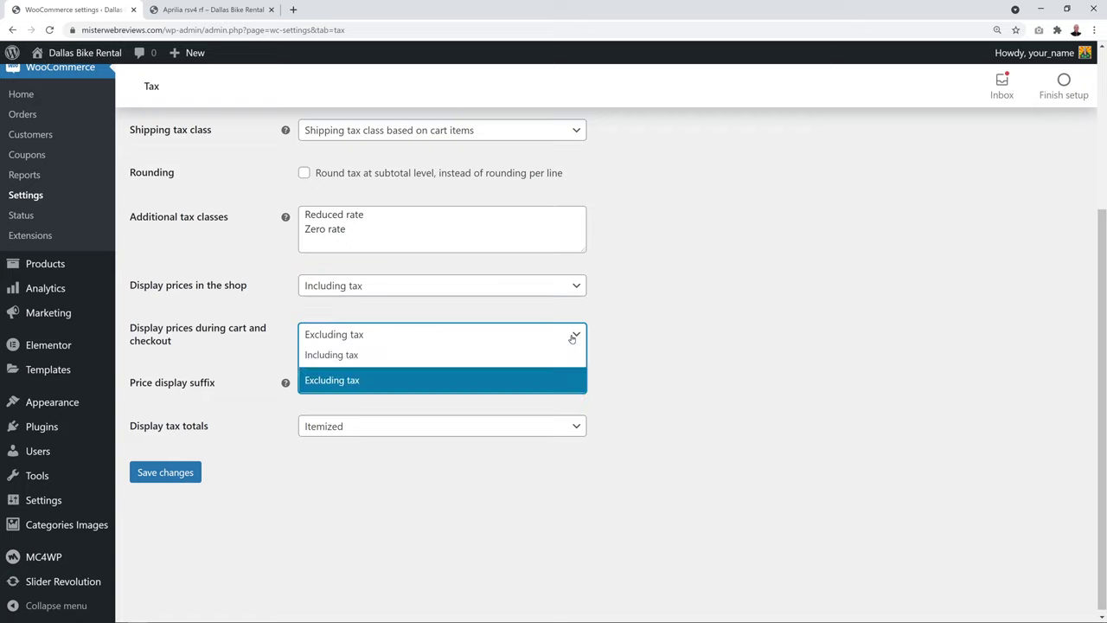
pyautogui.click(519, 357)
pyautogui.click(186, 478)
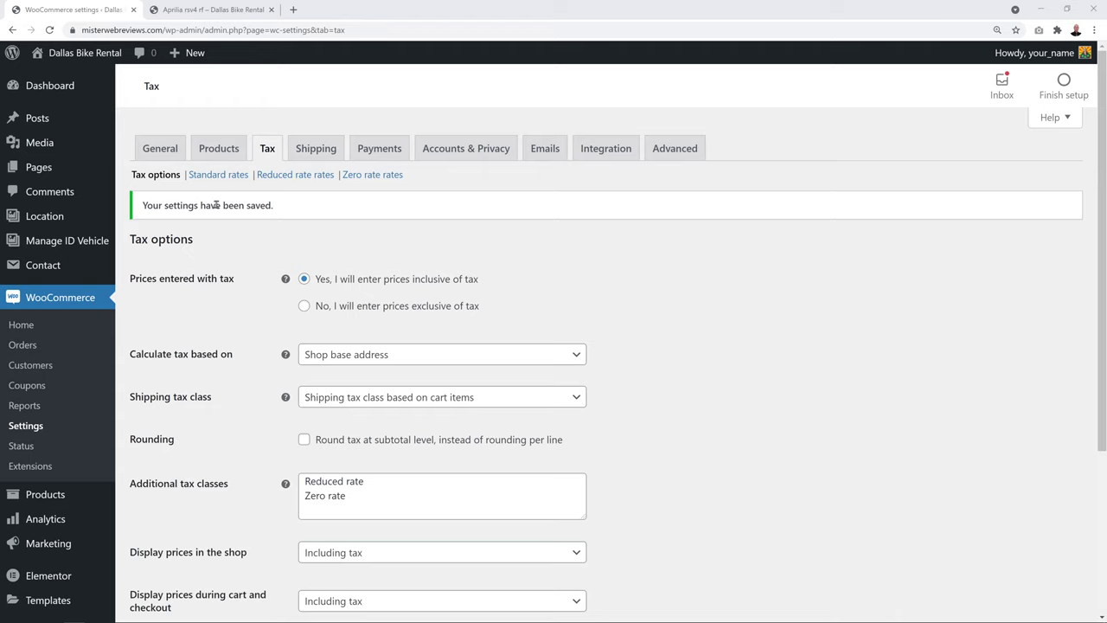
pyautogui.click(216, 175)
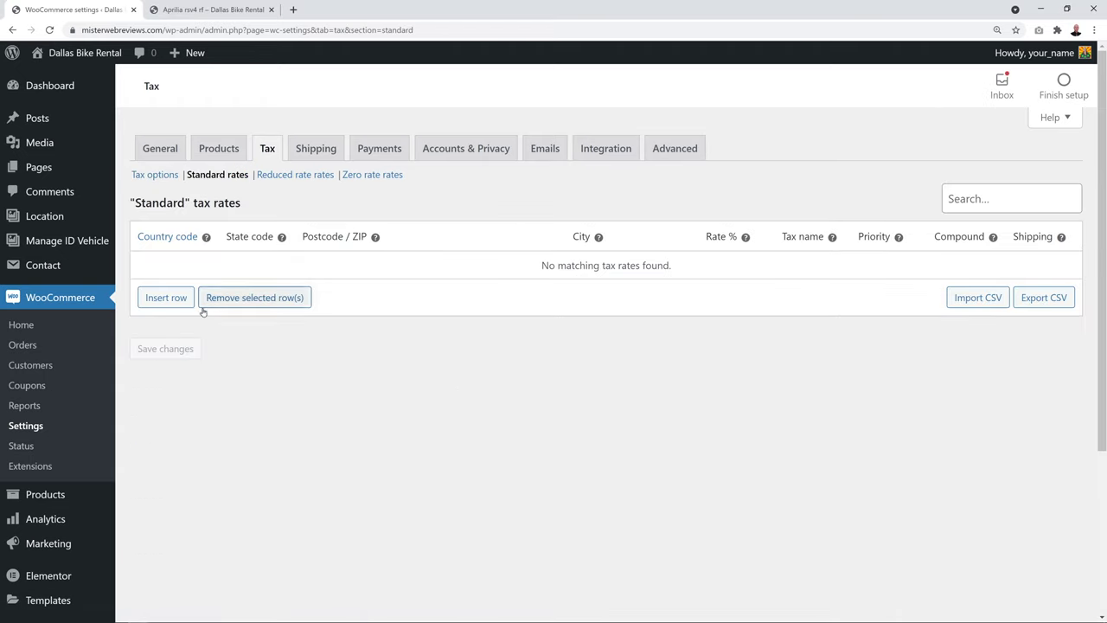
# Insert a standard tax rate row for country US at 10% named US-VAT 10% and save it
pyautogui.click(169, 298)
pyautogui.click(160, 270)
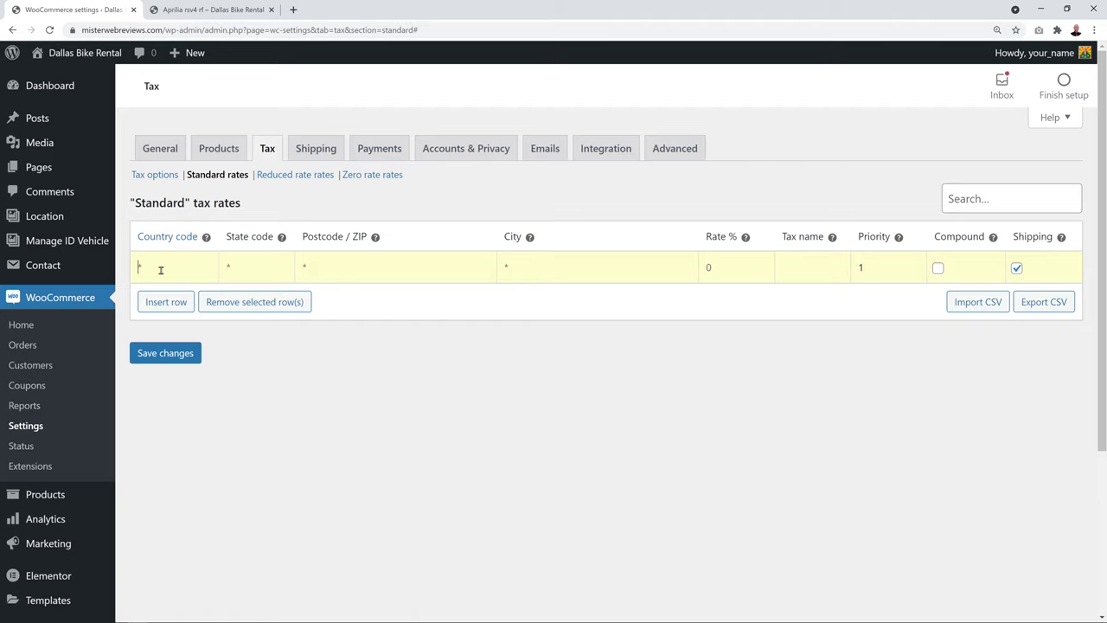
pyautogui.write('US')
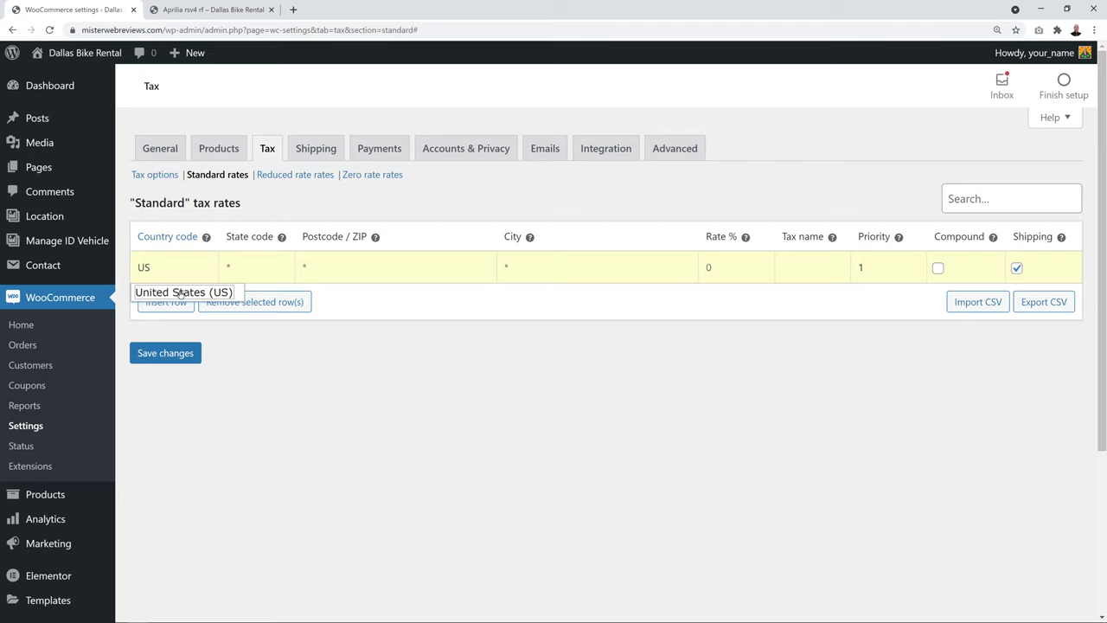
pyautogui.click(174, 294)
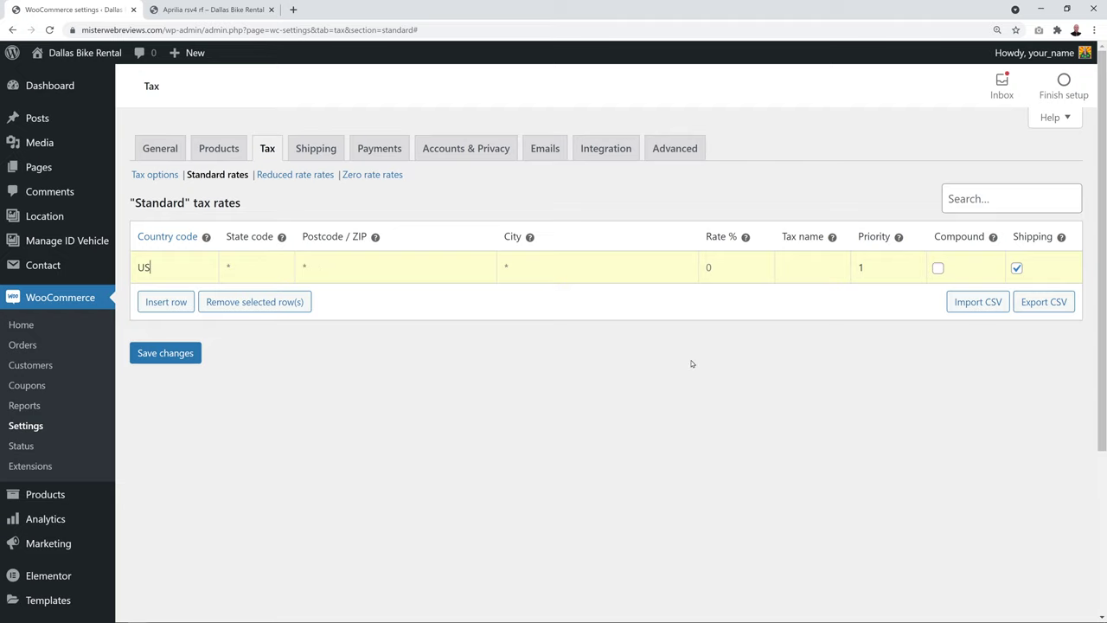
pyautogui.click(705, 267)
pyautogui.click(802, 269)
pyautogui.write('US-VAT 10%')
pyautogui.click(178, 356)
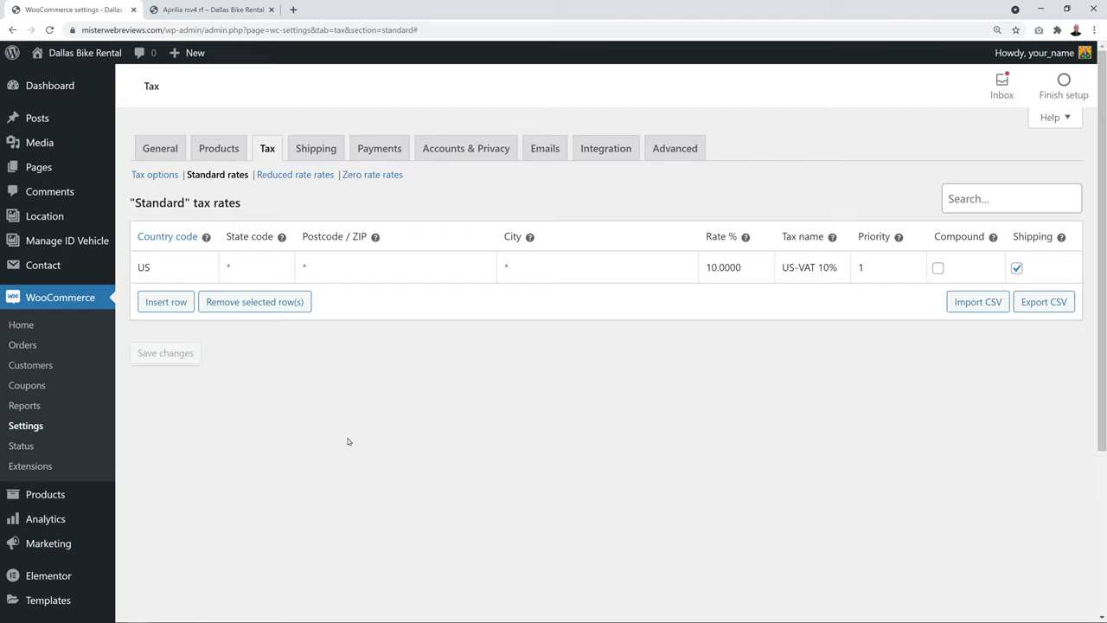
pyautogui.click(292, 177)
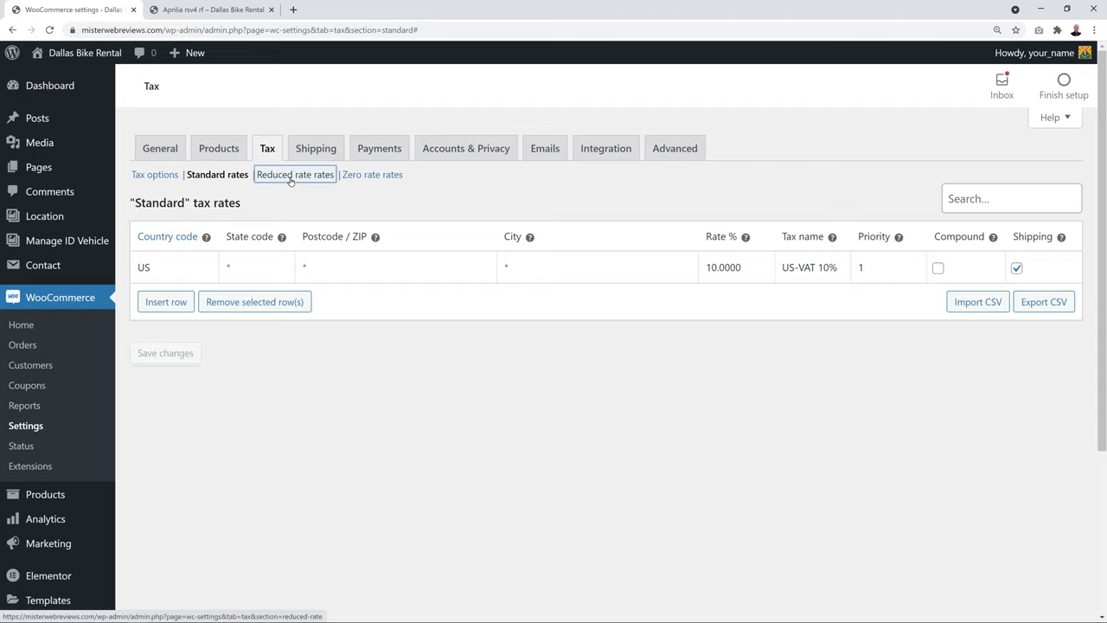
pyautogui.click(362, 483)
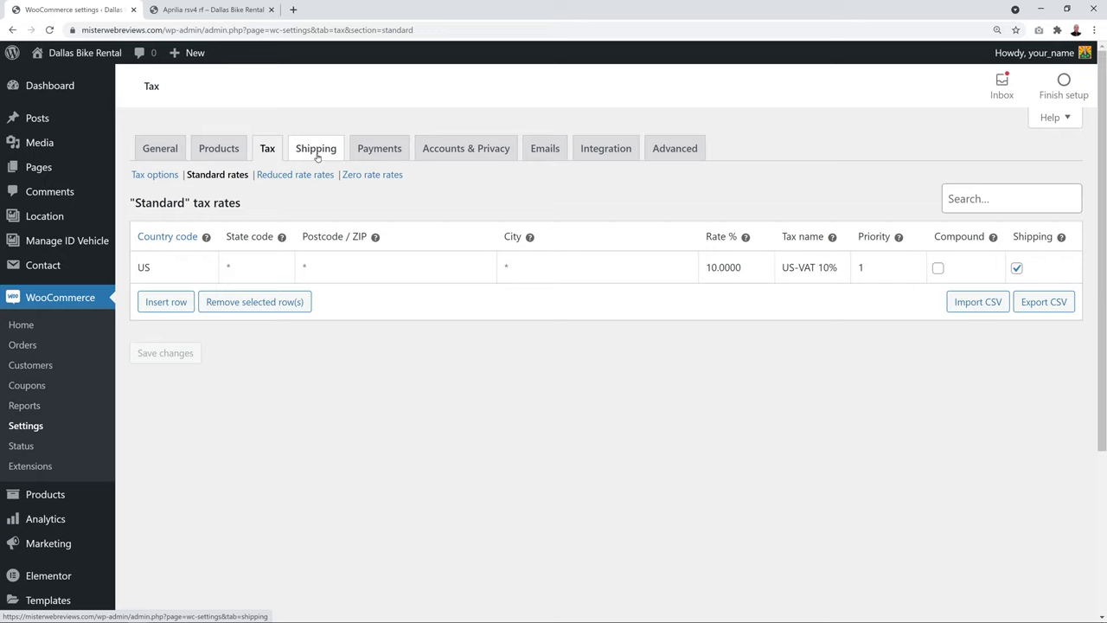
# Turn on Cash on delivery and PayPal Standard in the Payments list
pyautogui.click(384, 150)
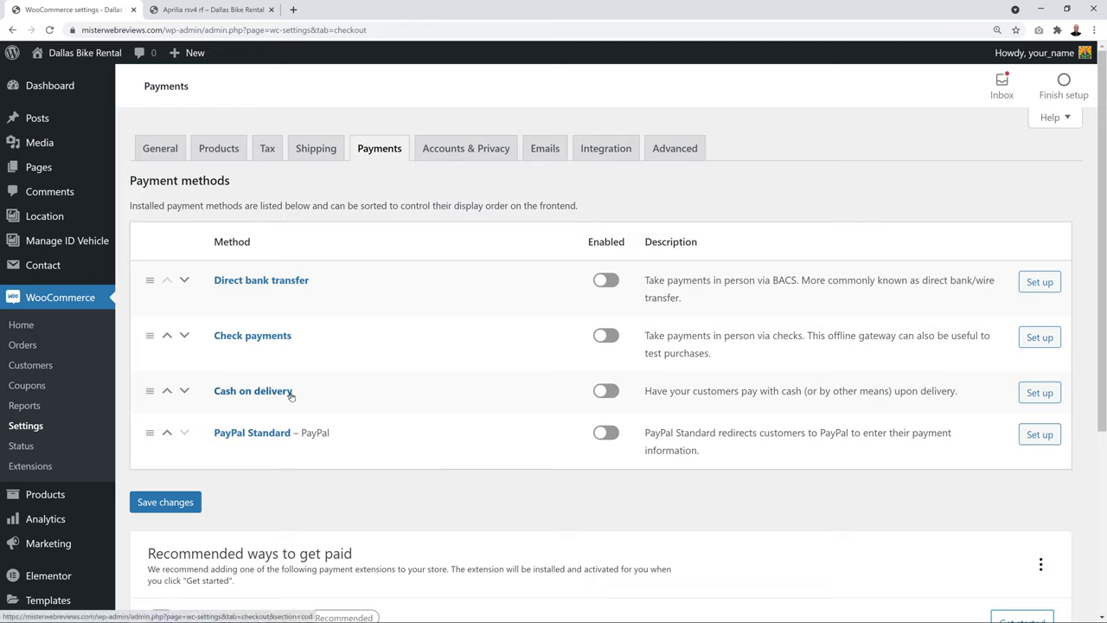
pyautogui.click(606, 392)
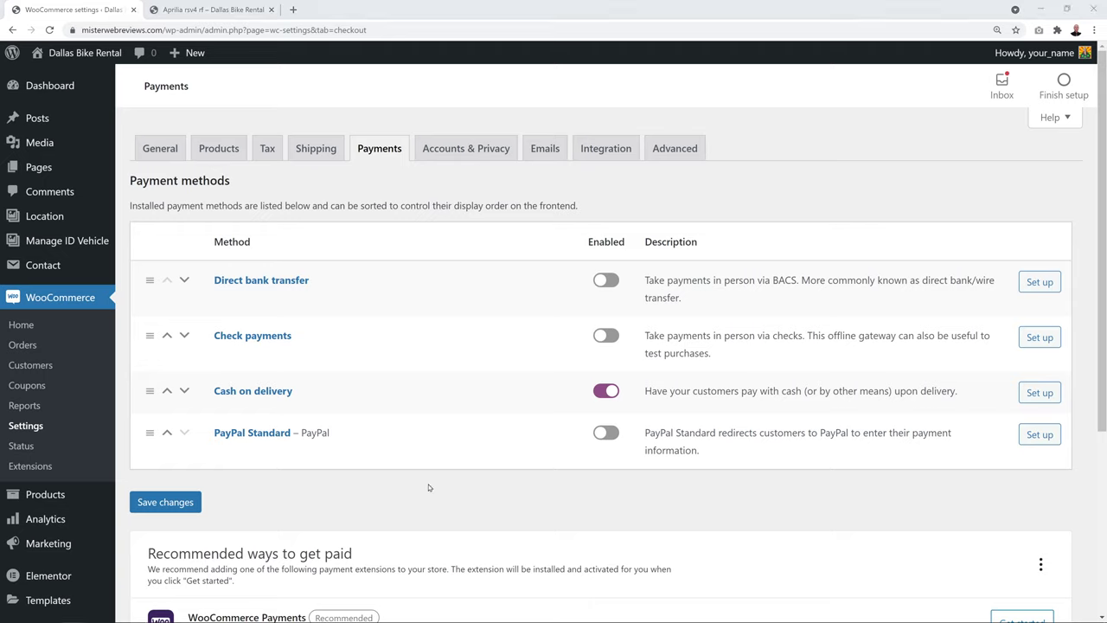
pyautogui.click(605, 434)
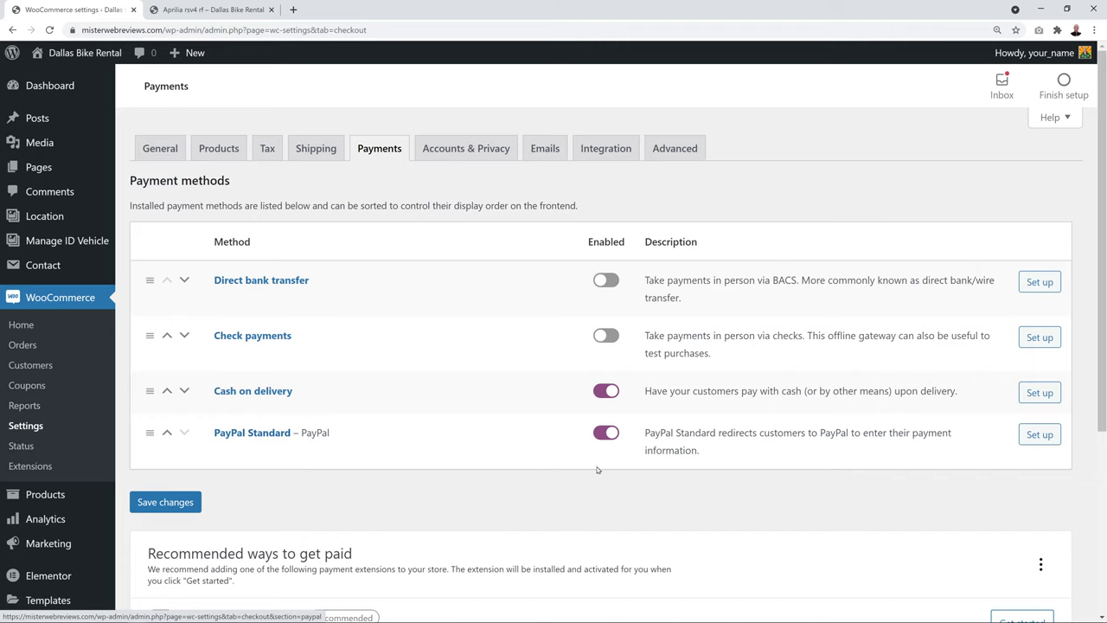
# Review the PayPal Standard settings and save them
pyautogui.click(1040, 435)
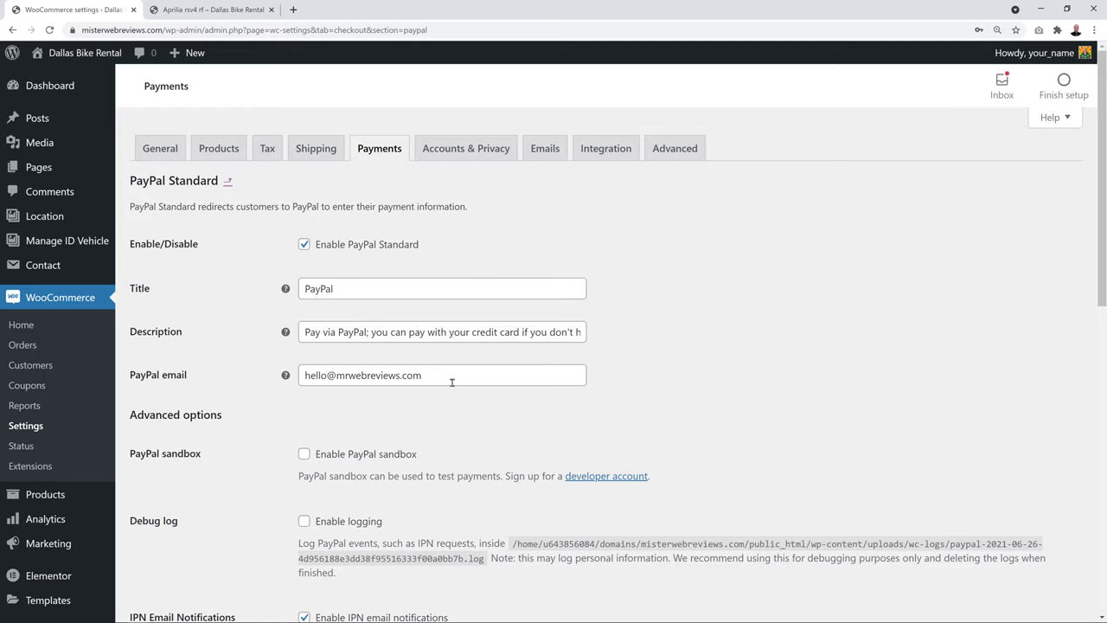
pyautogui.moveTo(302, 376); pyautogui.dragTo(495, 389)
pyautogui.click(487, 407)
pyautogui.scroll(-5, 511, 379)
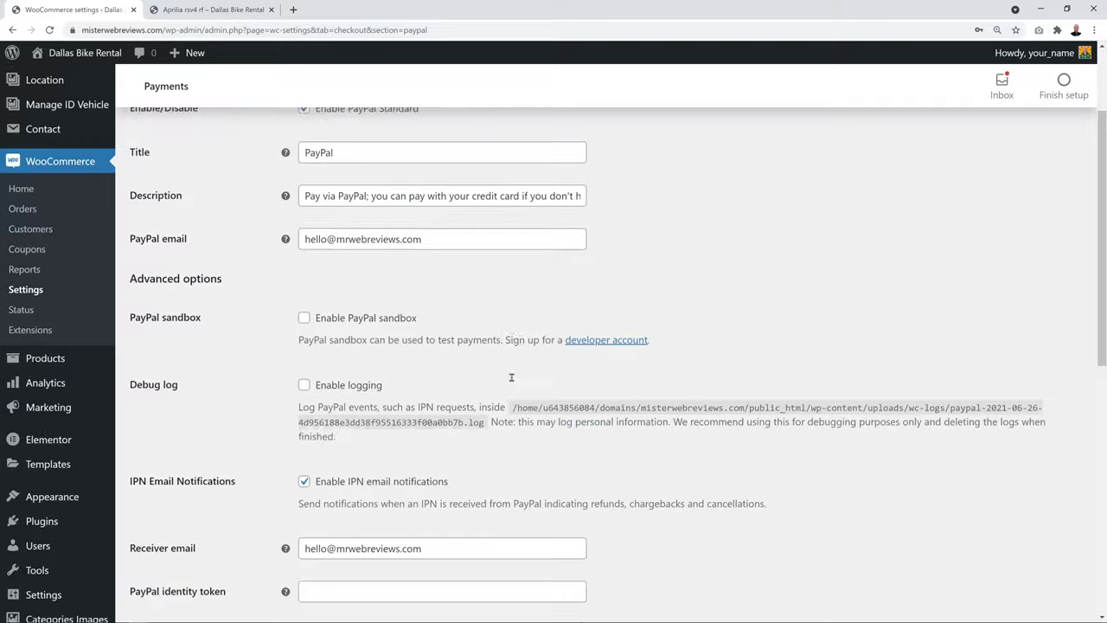
pyautogui.scroll(-3, 511, 379)
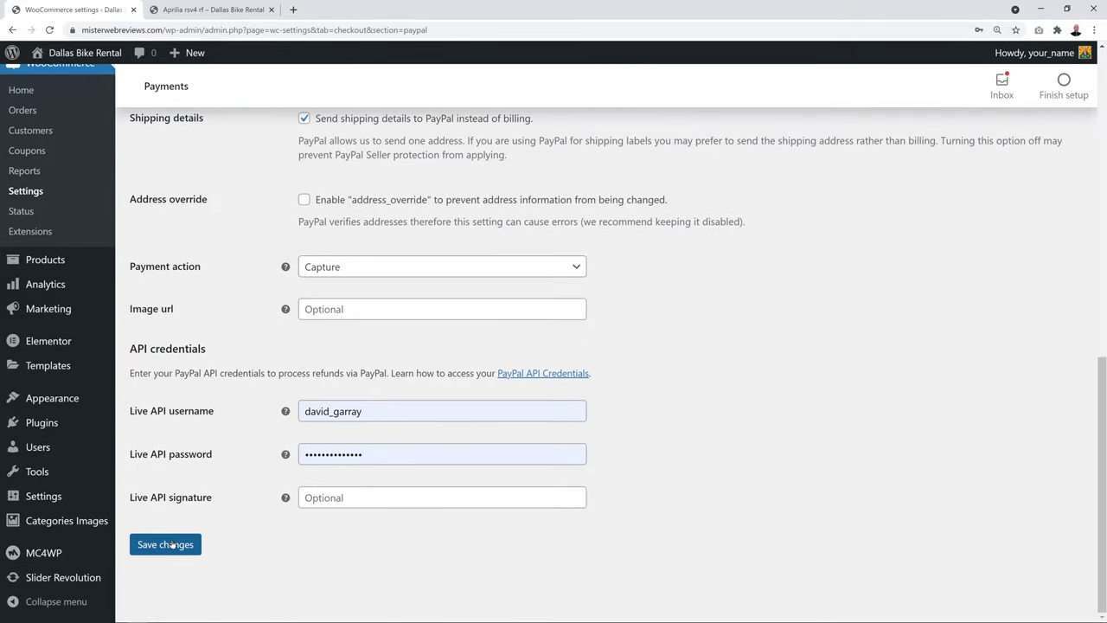
pyautogui.click(179, 545)
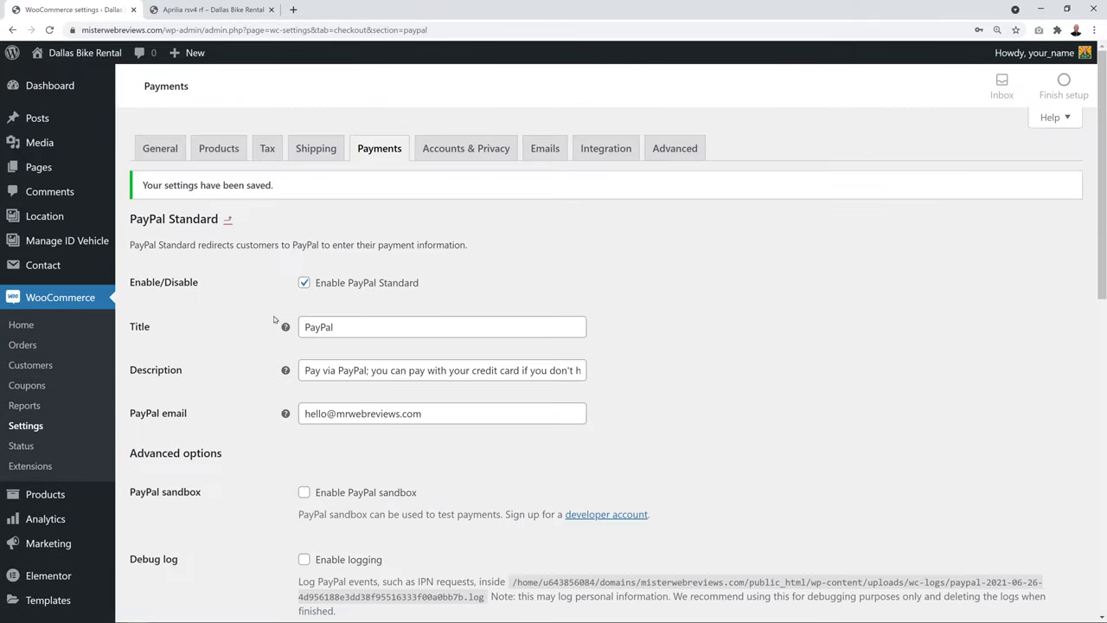
# Go to Plugins > Add New and search the directory for 'stripe woocommerce'
pyautogui.click(227, 221)
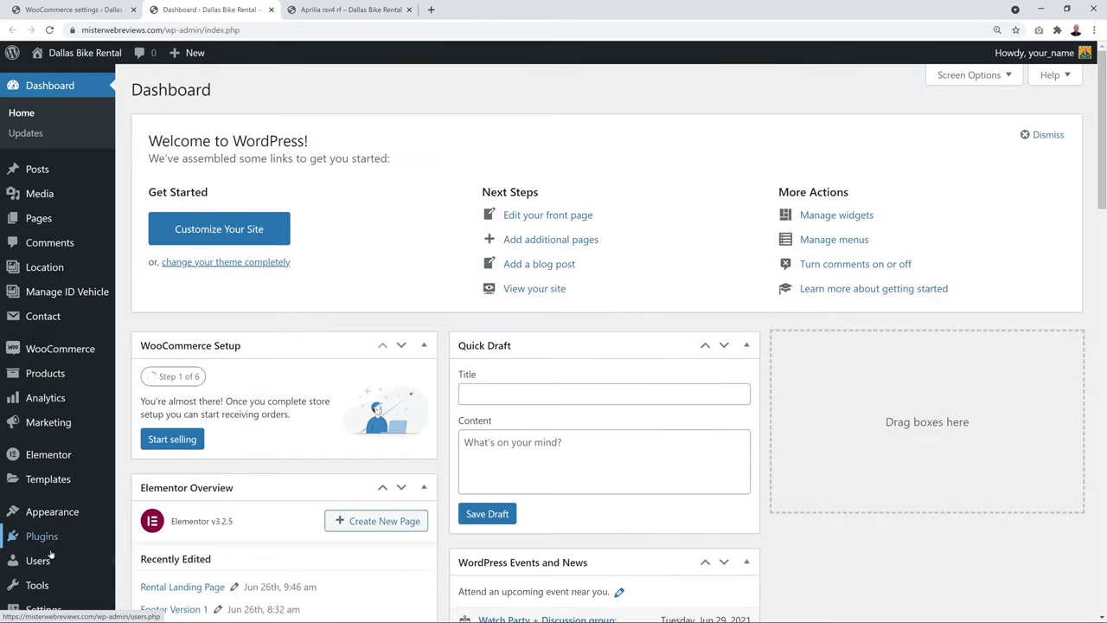
pyautogui.click(41, 540)
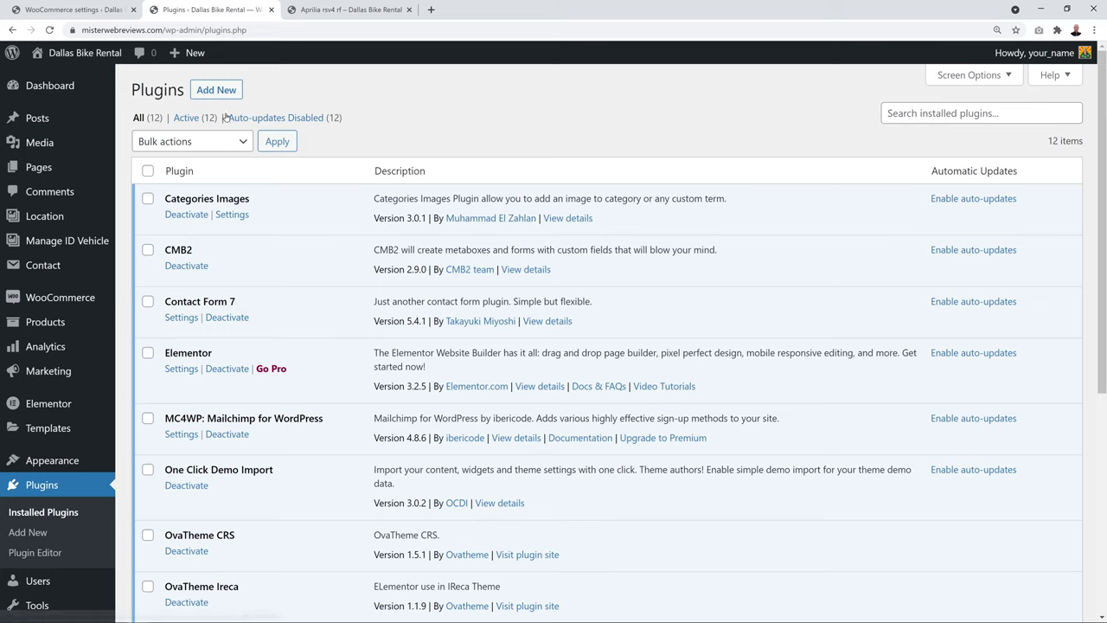
pyautogui.click(211, 92)
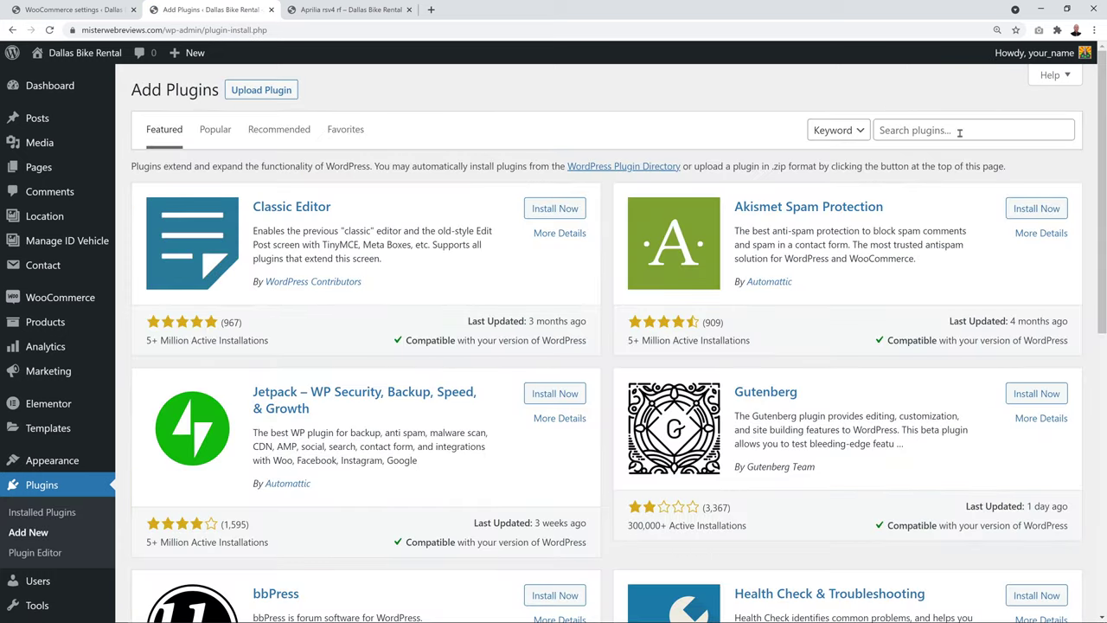
pyautogui.click(960, 132)
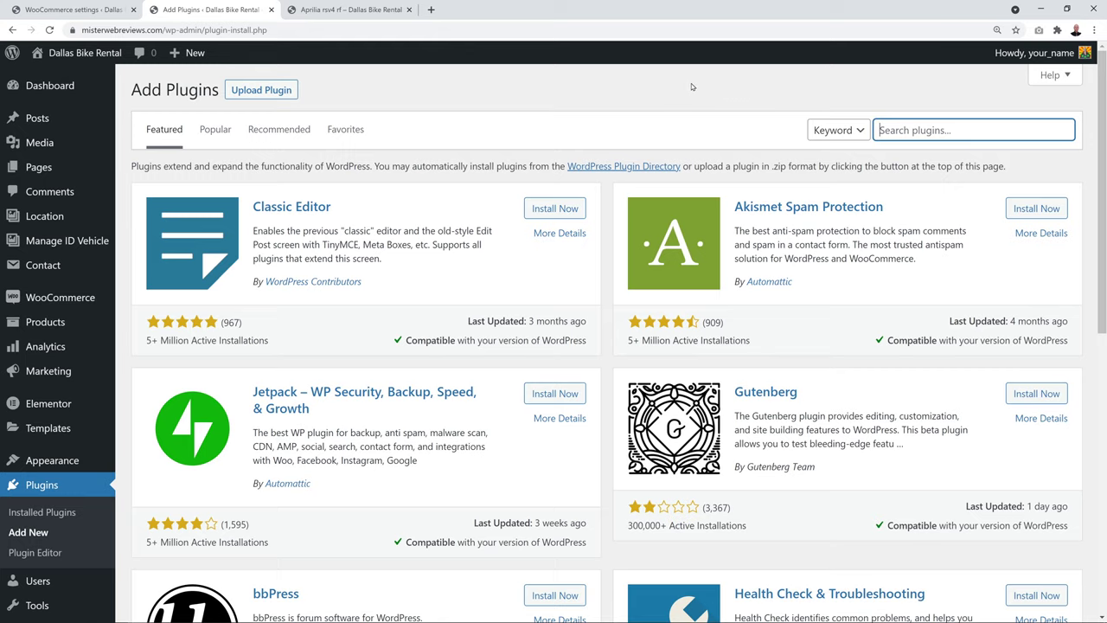
pyautogui.write('stripe woocommerce')
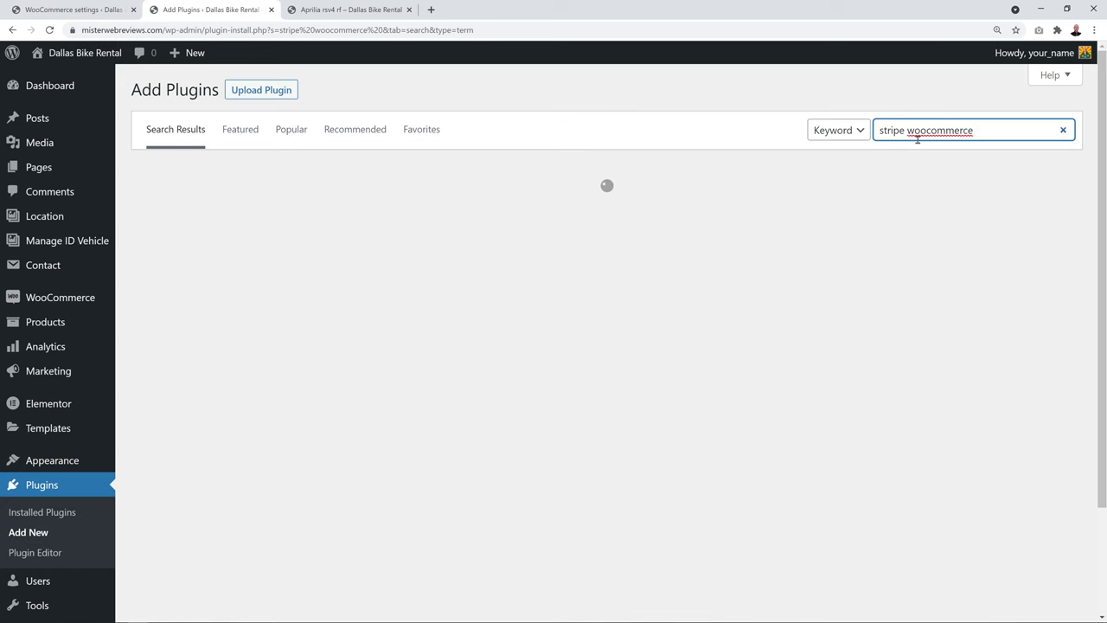
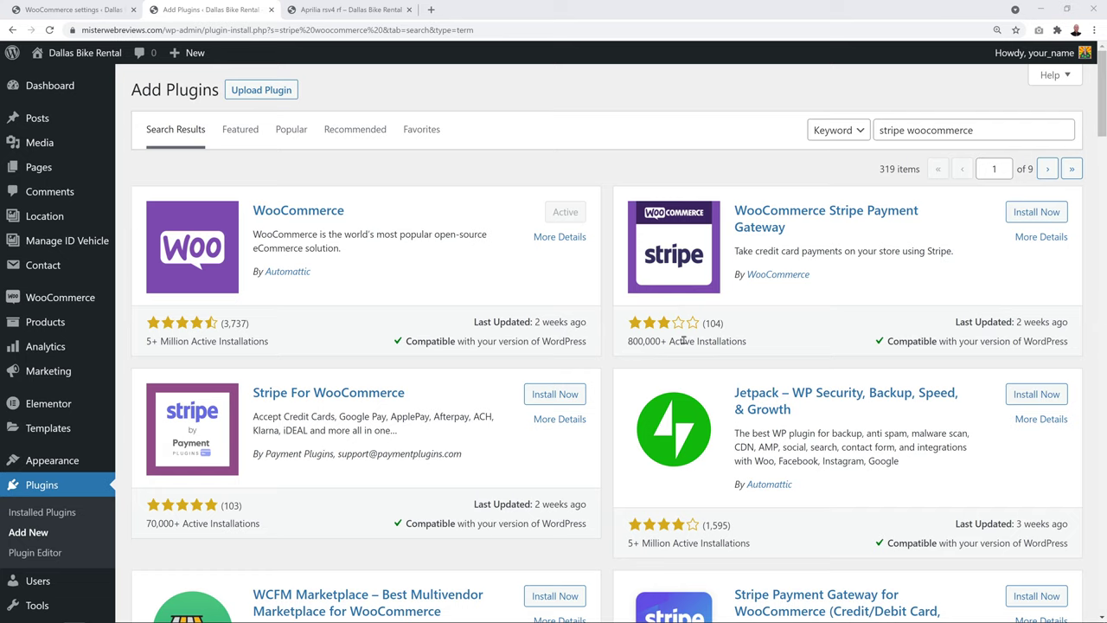
# Install and activate the WooCommerce Stripe Payment Gateway plugin, then close the Plugins tab
pyautogui.click(1028, 215)
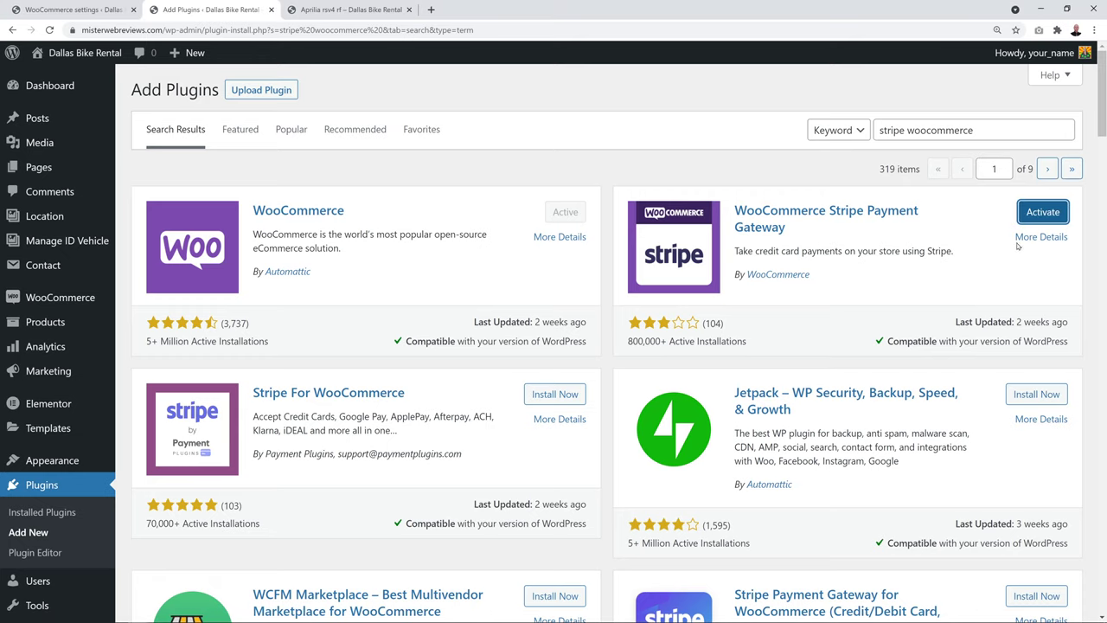
pyautogui.click(1033, 221)
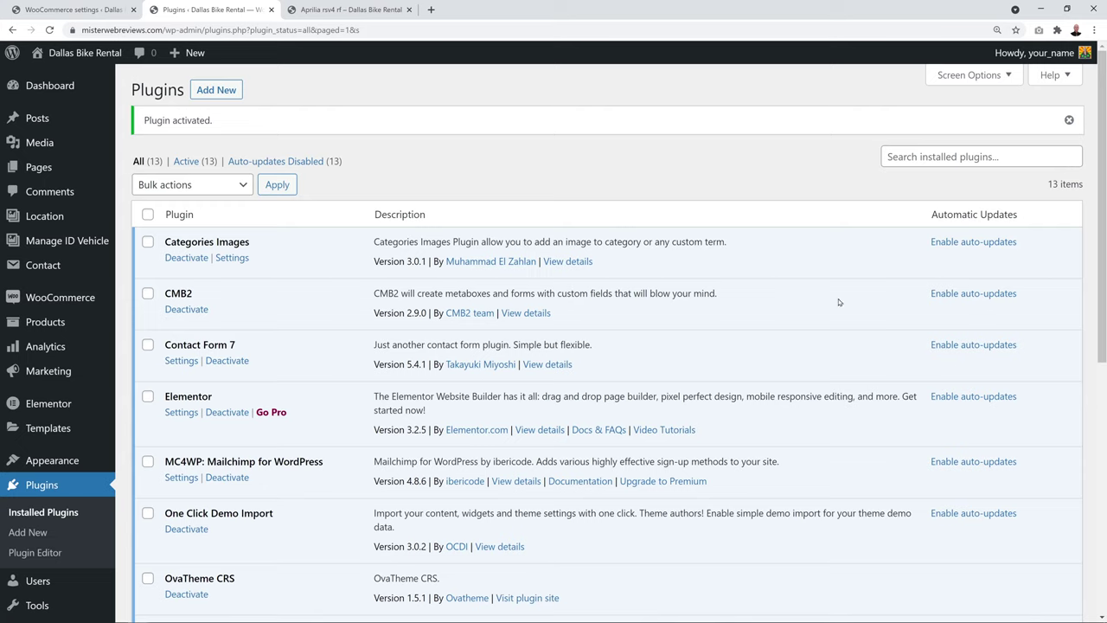
pyautogui.hotkey('ctrl', 'w')
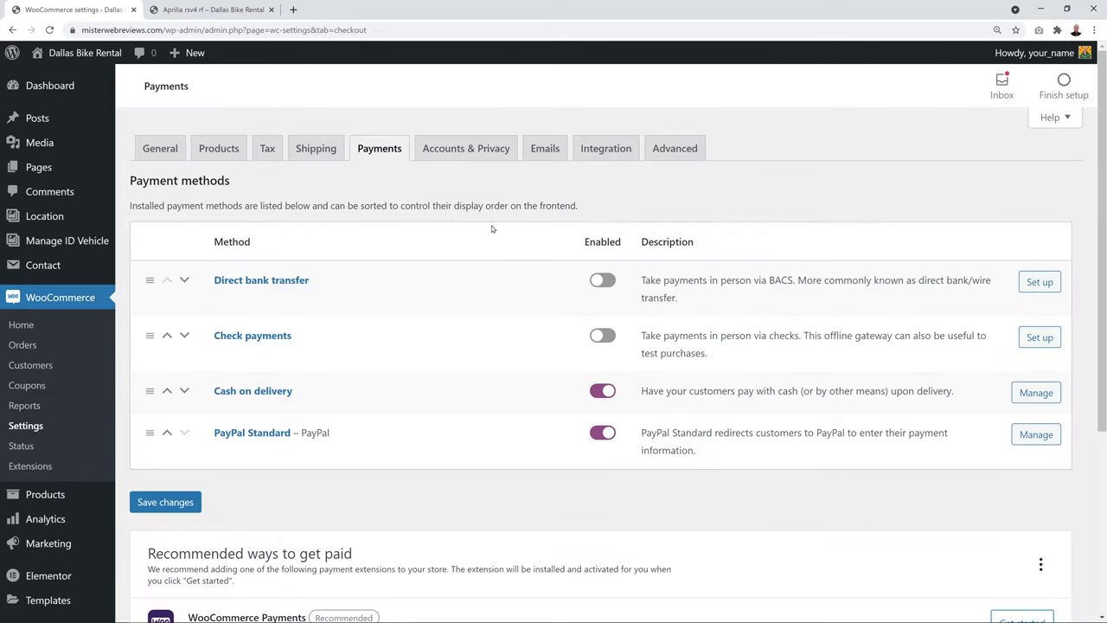
# Reload the Payments settings to list the new Stripe methods, then switch to Emails settings
pyautogui.press('F5')
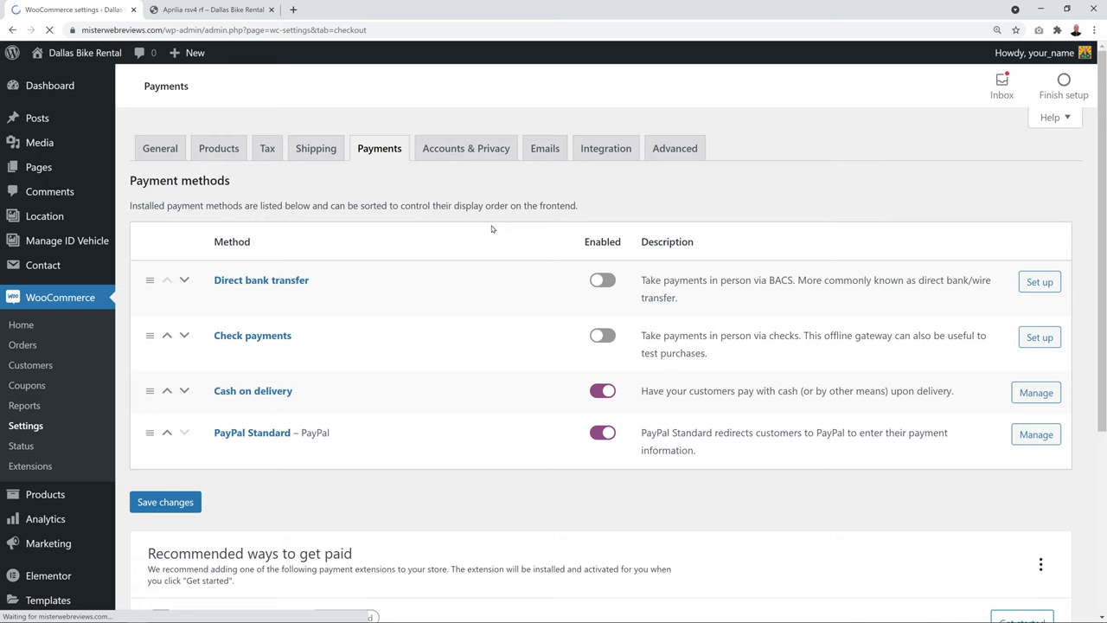
pyautogui.scroll(-1, 532, 268)
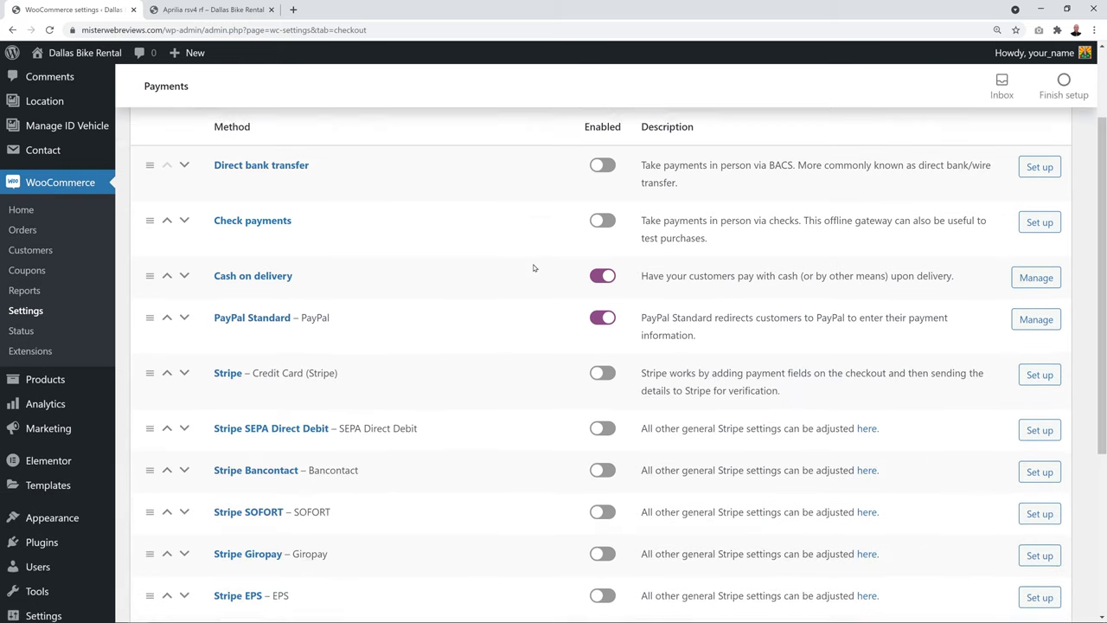
pyautogui.scroll(-1, 534, 268)
pyautogui.scroll(-1, 289, 387)
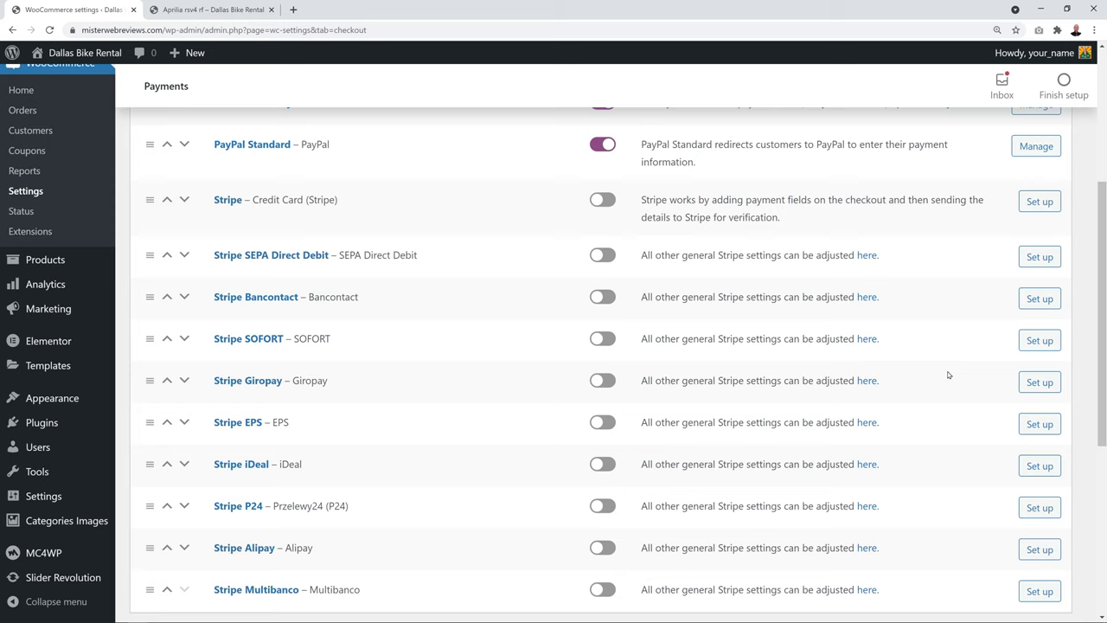
pyautogui.scroll(4, 948, 375)
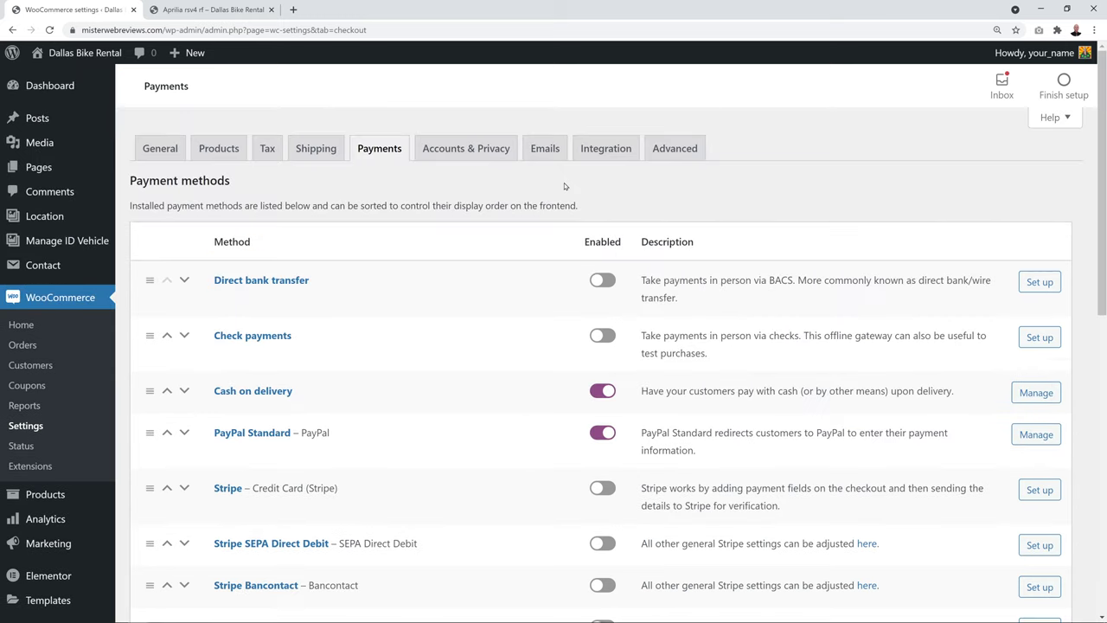
pyautogui.click(546, 151)
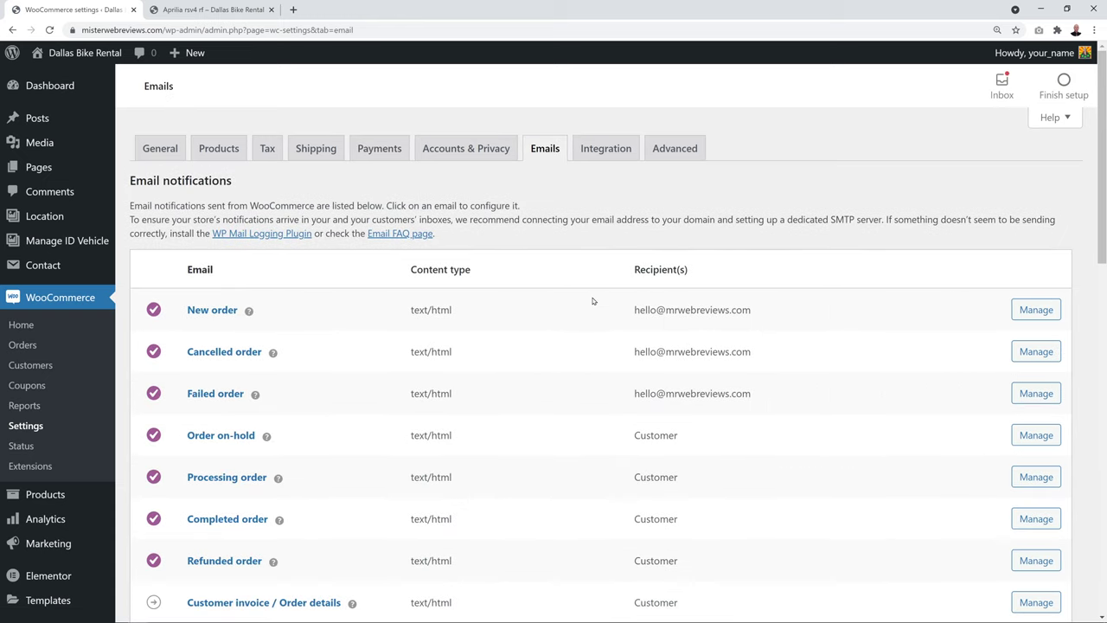
pyautogui.scroll(-2, 595, 311)
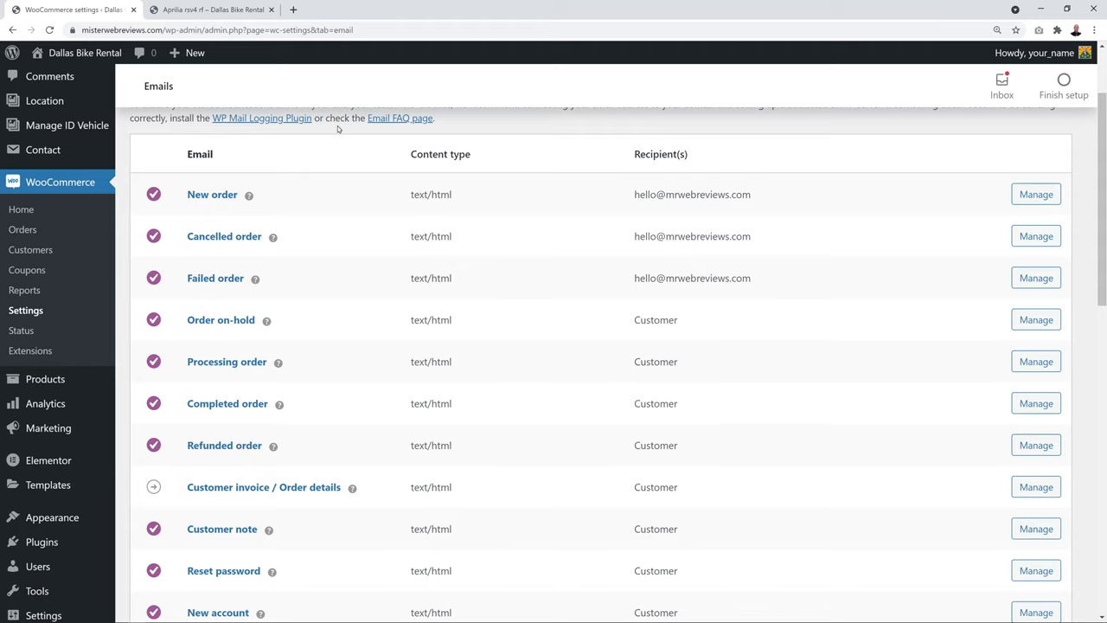
pyautogui.scroll(-2, 482, 317)
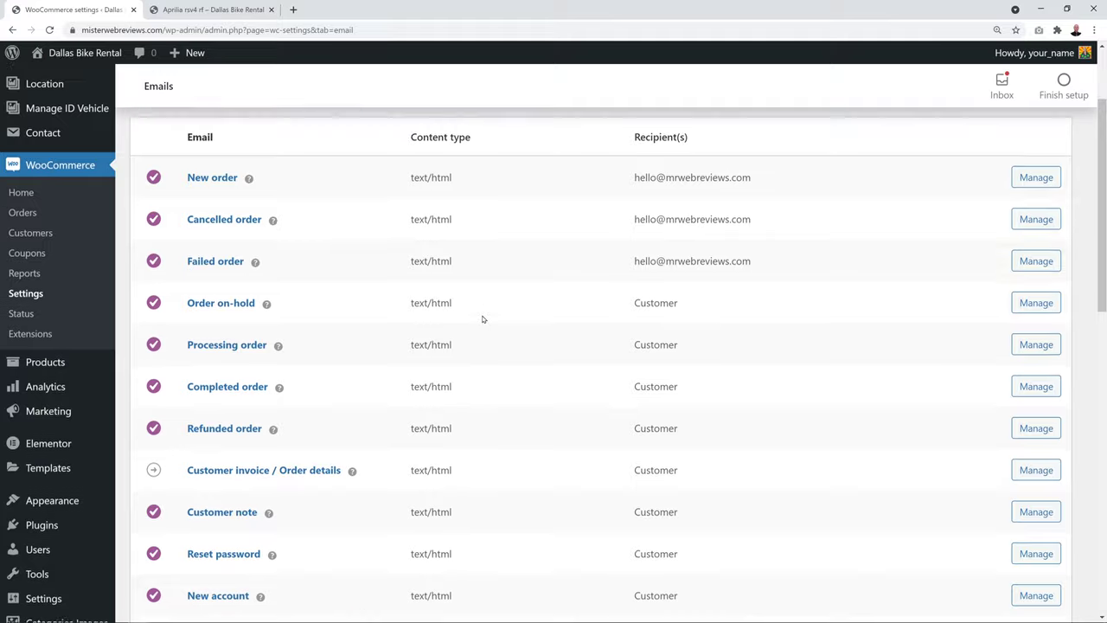
pyautogui.scroll(-2, 626, 468)
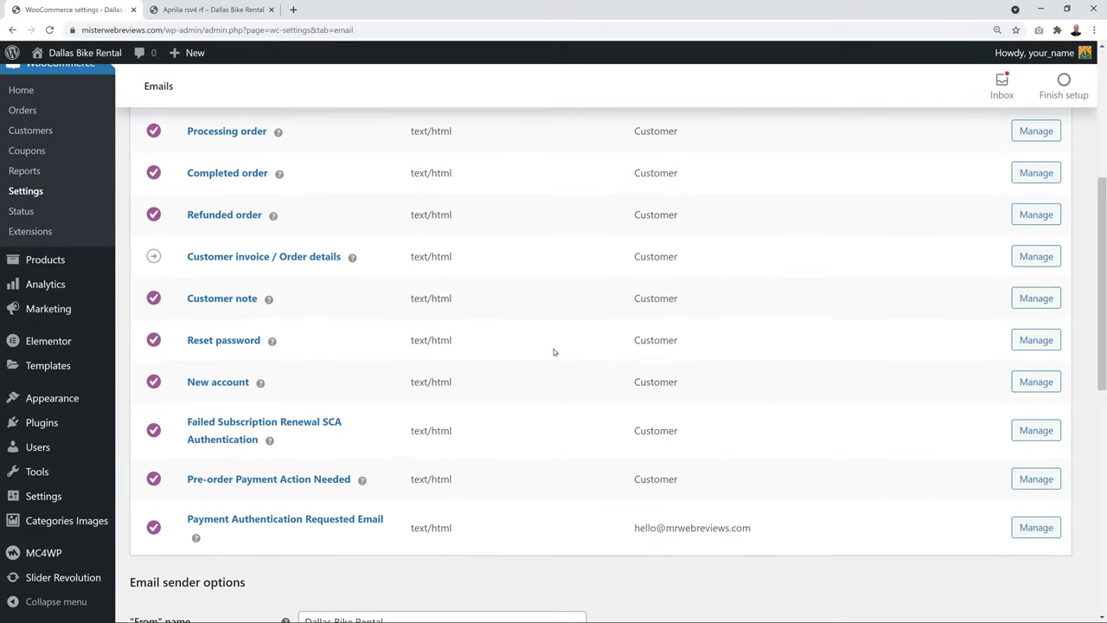
pyautogui.scroll(-7, 591, 379)
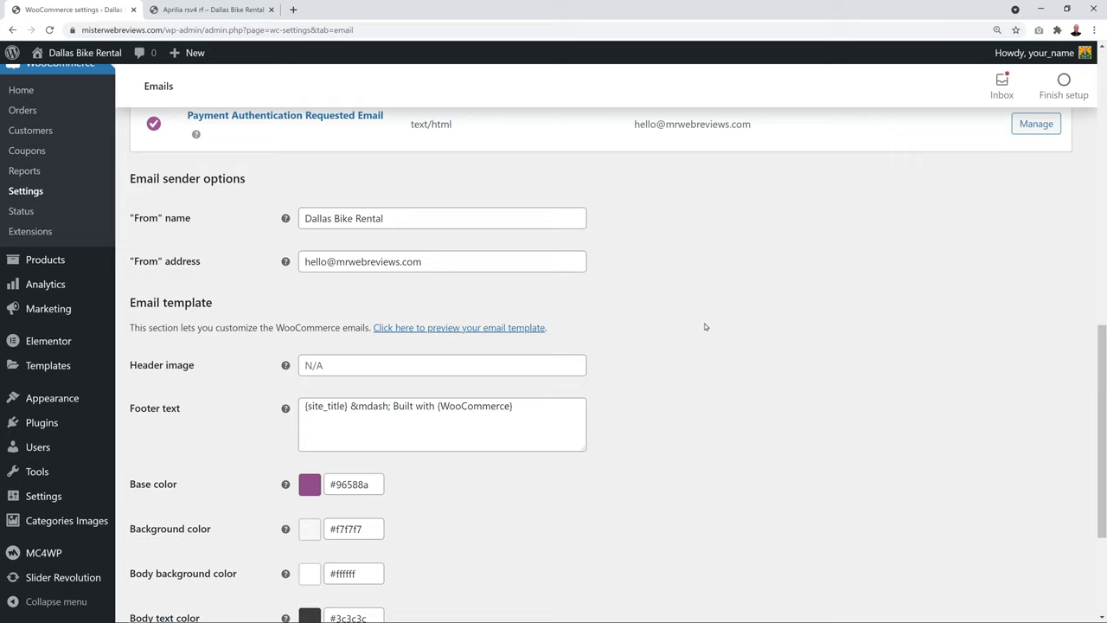
pyautogui.click(304, 227)
pyautogui.moveTo(304, 226); pyautogui.dragTo(391, 223)
pyautogui.click(399, 223)
pyautogui.click(744, 265)
pyautogui.scroll(-3, 786, 270)
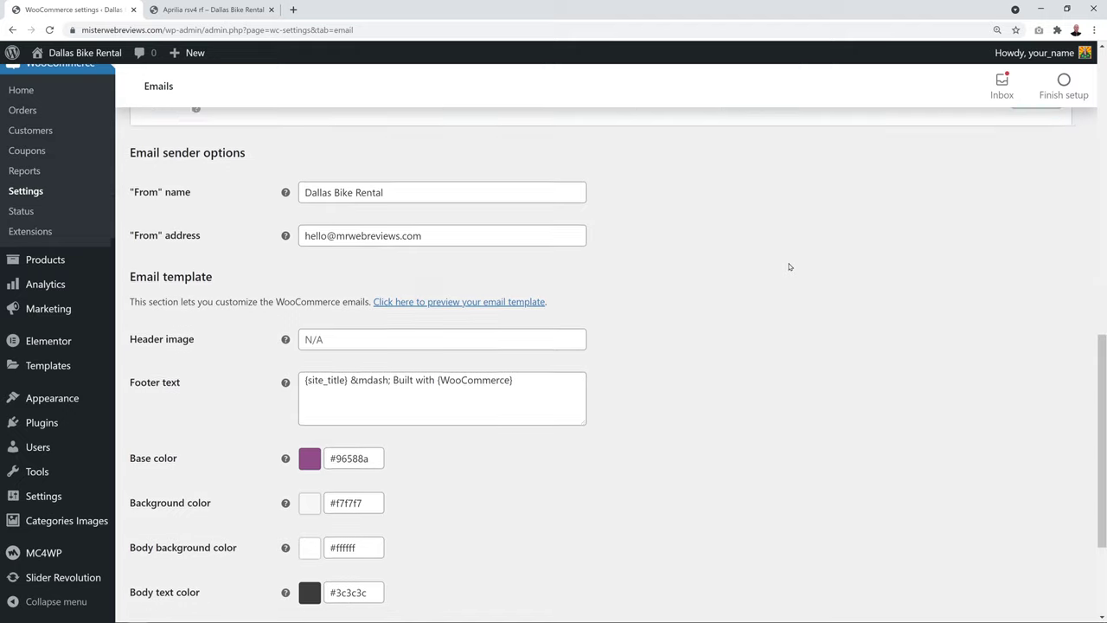
pyautogui.scroll(-1, 789, 266)
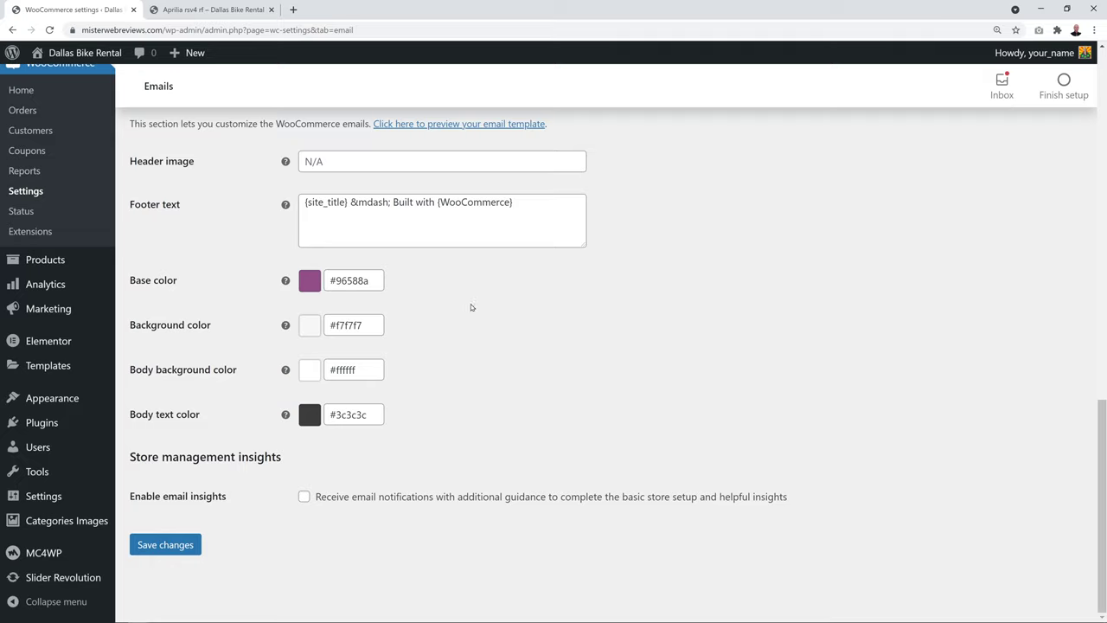
# Change the email base colour to bright red #f93315 and save the settings
pyautogui.click(367, 281)
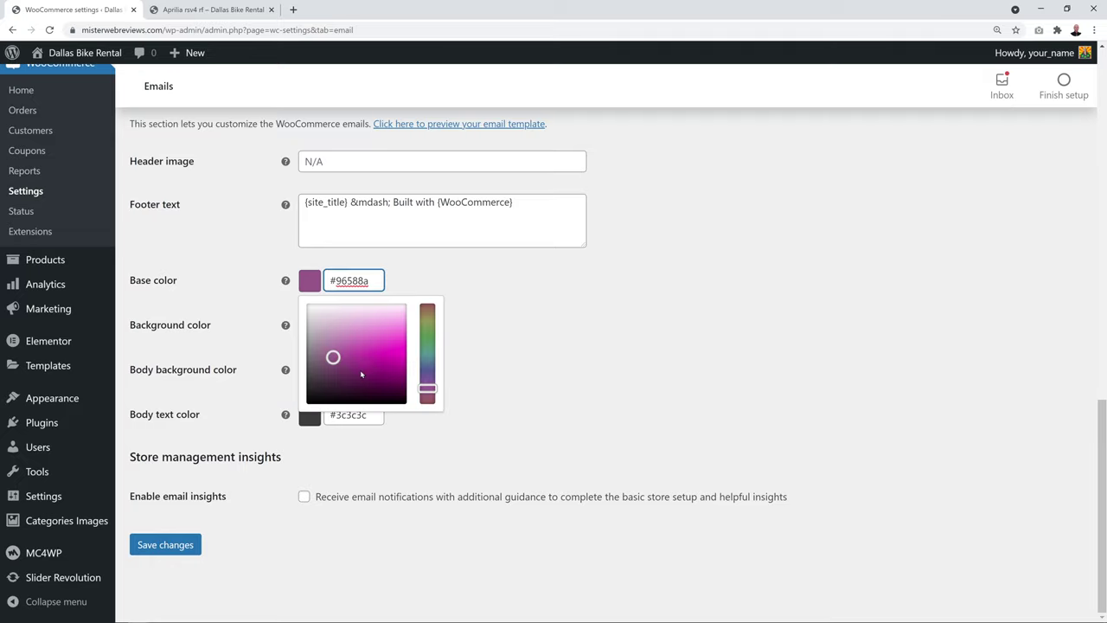
pyautogui.moveTo(433, 385); pyautogui.dragTo(400, 353)
pyautogui.click(509, 342)
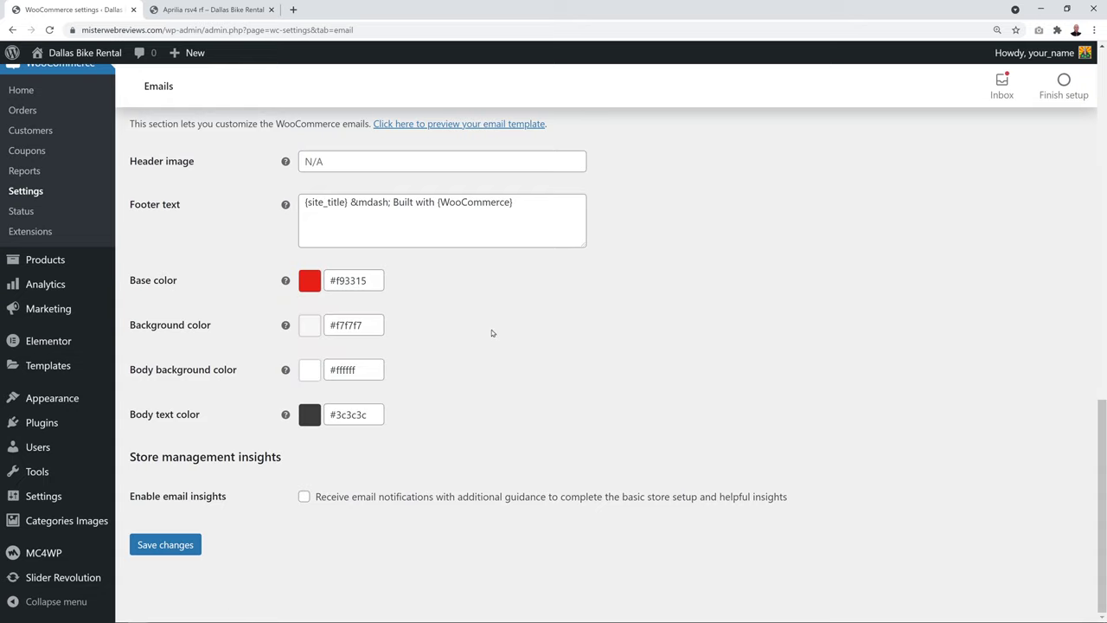
pyautogui.click(192, 545)
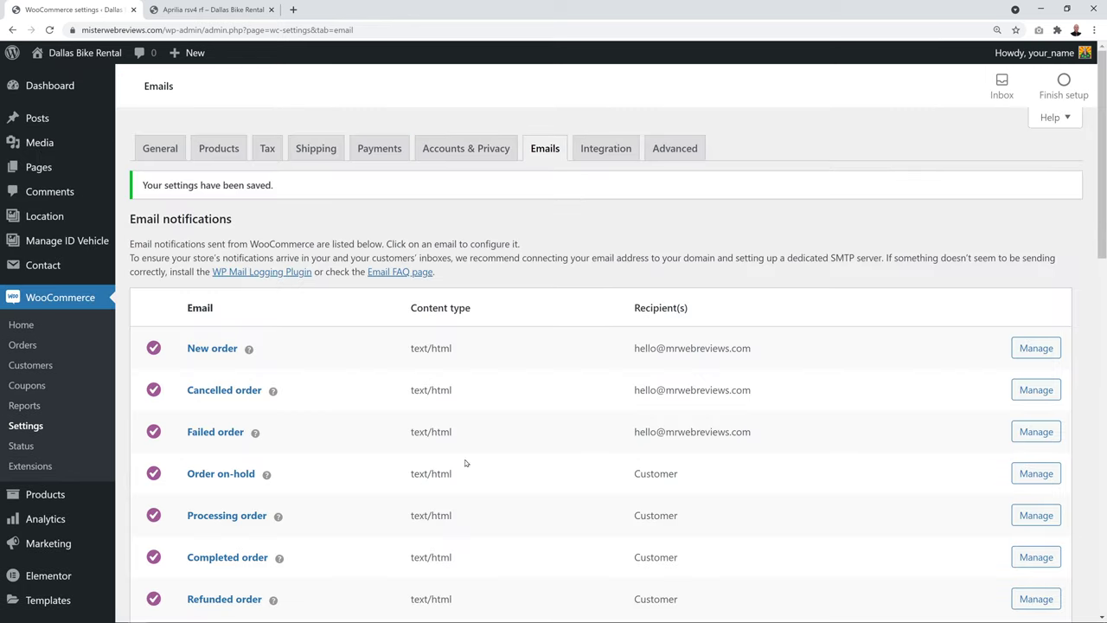
pyautogui.click(674, 149)
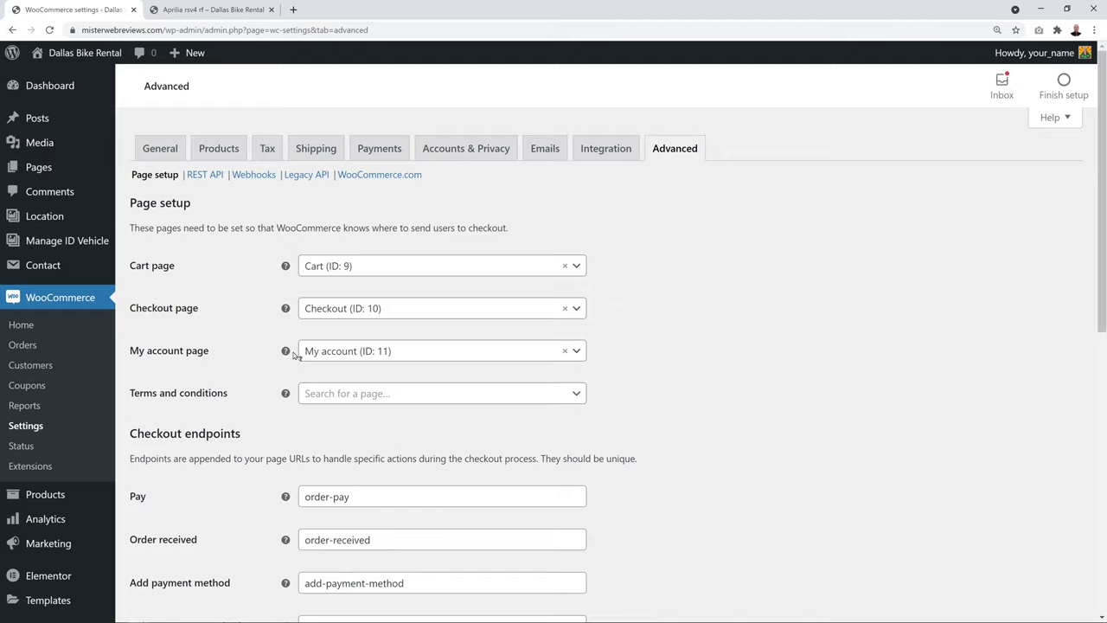
pyautogui.click(578, 267)
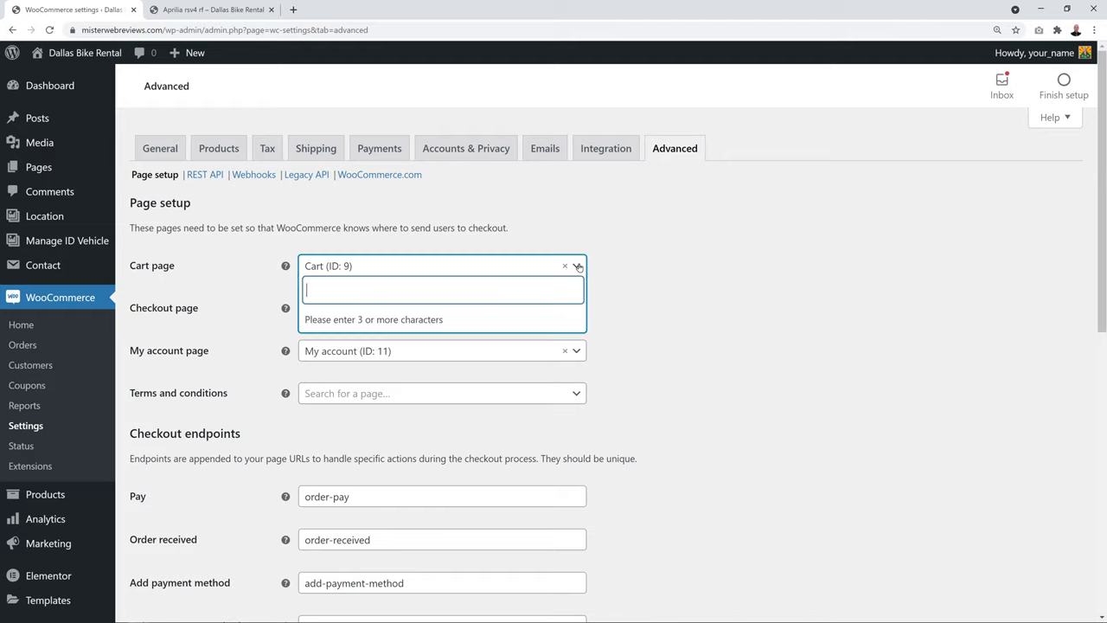
pyautogui.write('car')
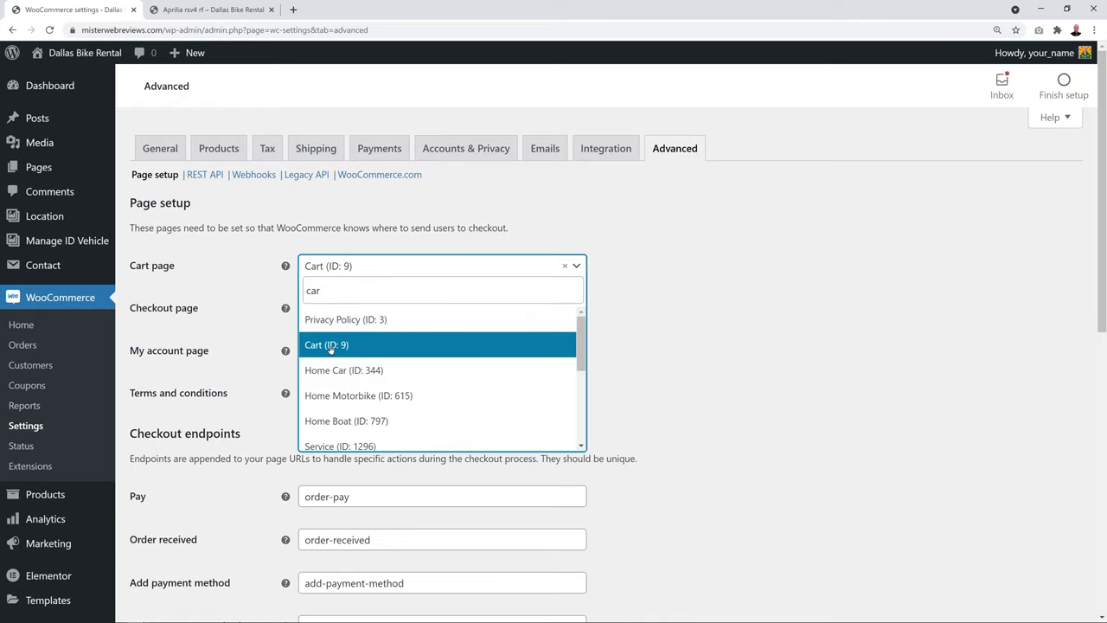
pyautogui.scroll(-3, 441, 372)
pyautogui.scroll(3, 444, 367)
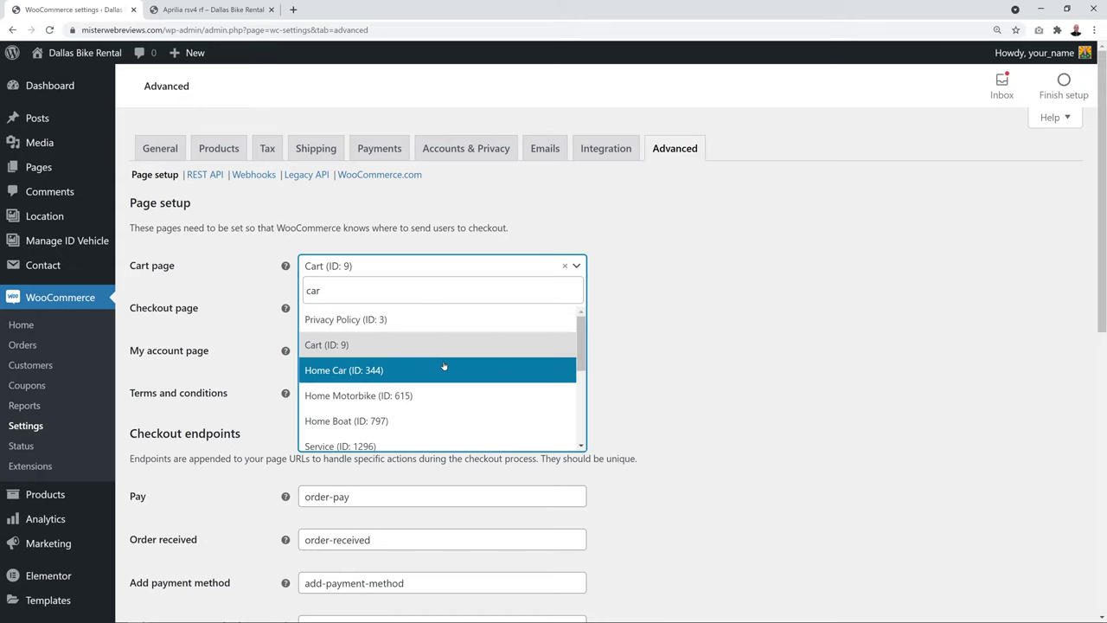
pyautogui.click(342, 347)
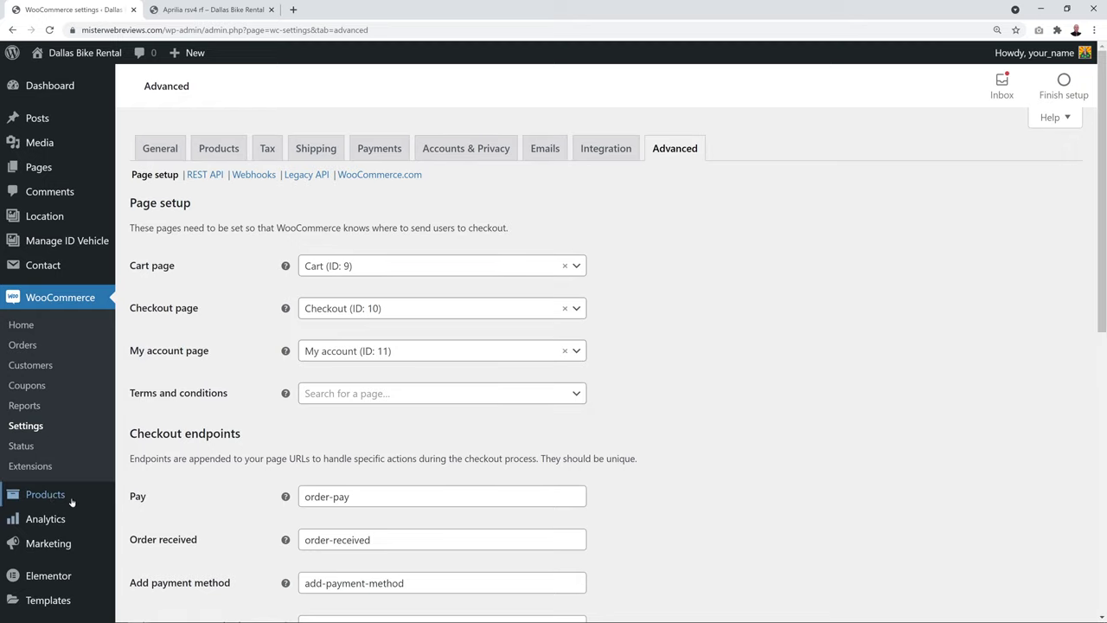
pyautogui.moveTo(49, 497)
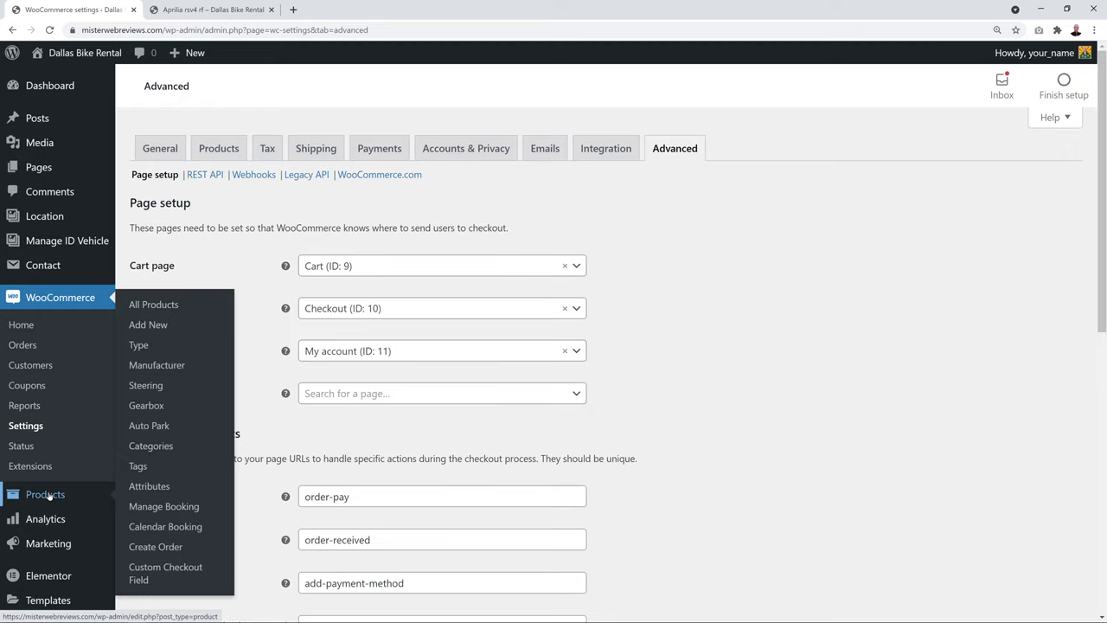
# Enter Motorbike as the new product category's name and slug
pyautogui.click(152, 448)
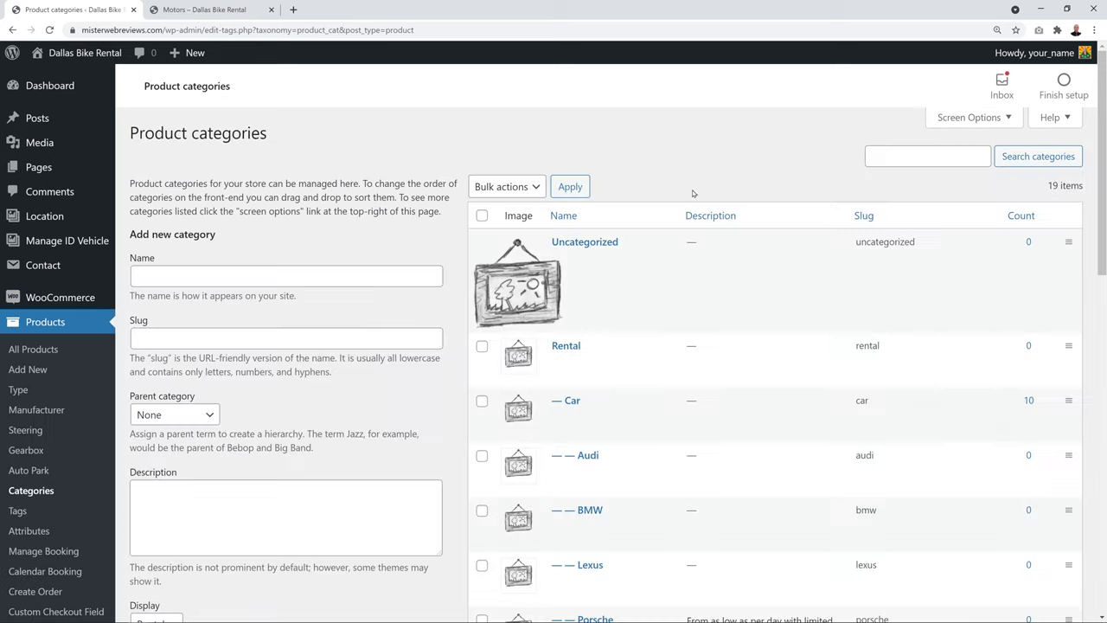
pyautogui.scroll(-5, 756, 452)
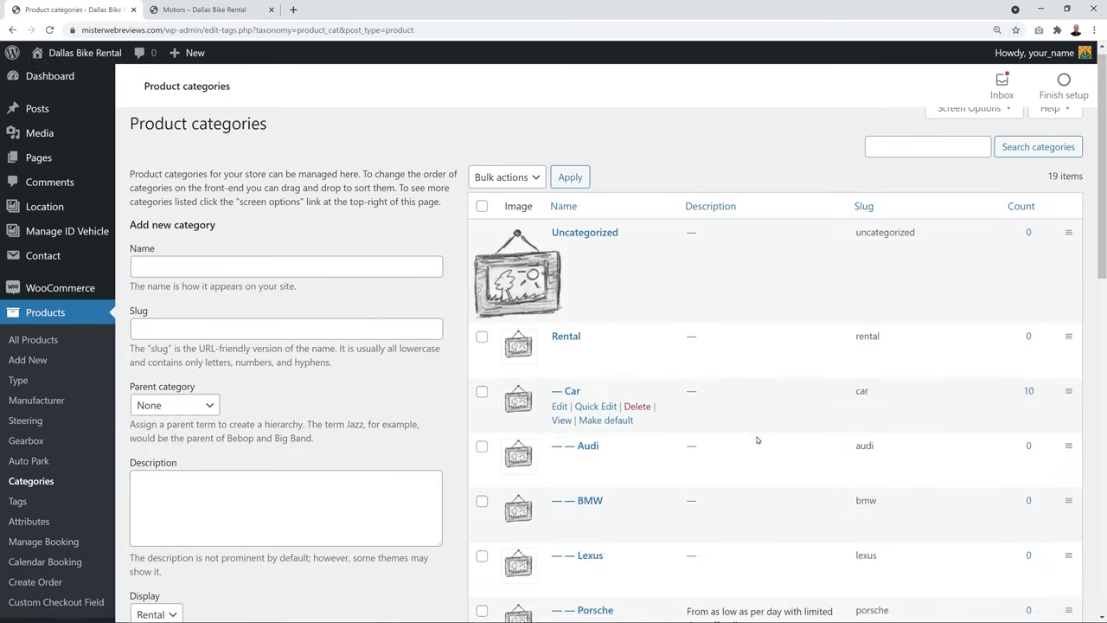
pyautogui.scroll(-2, 757, 440)
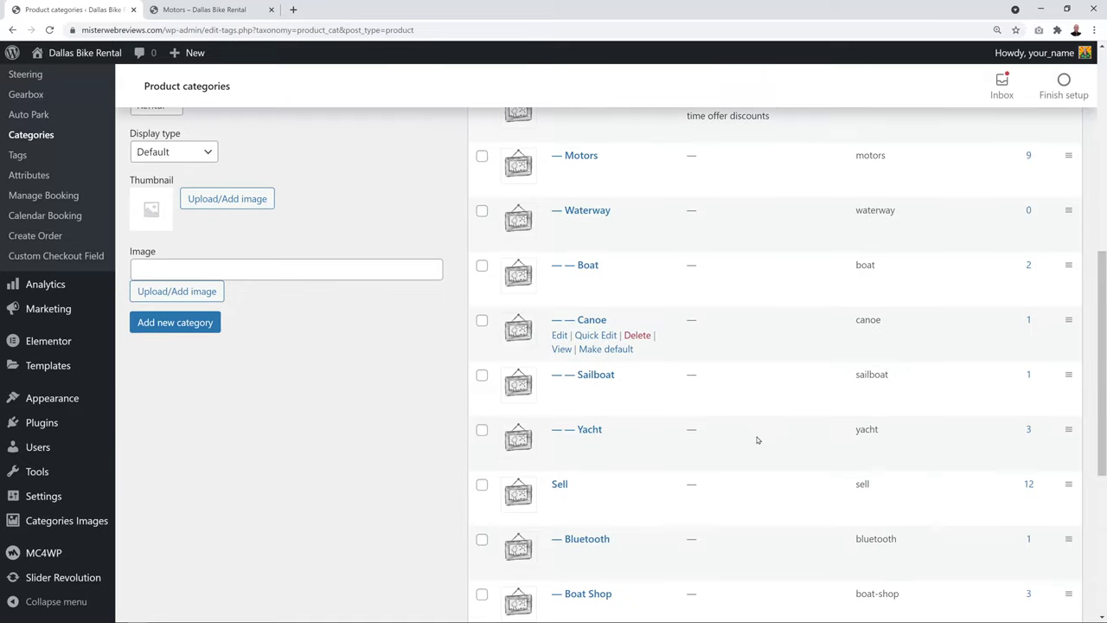
pyautogui.scroll(7, 757, 440)
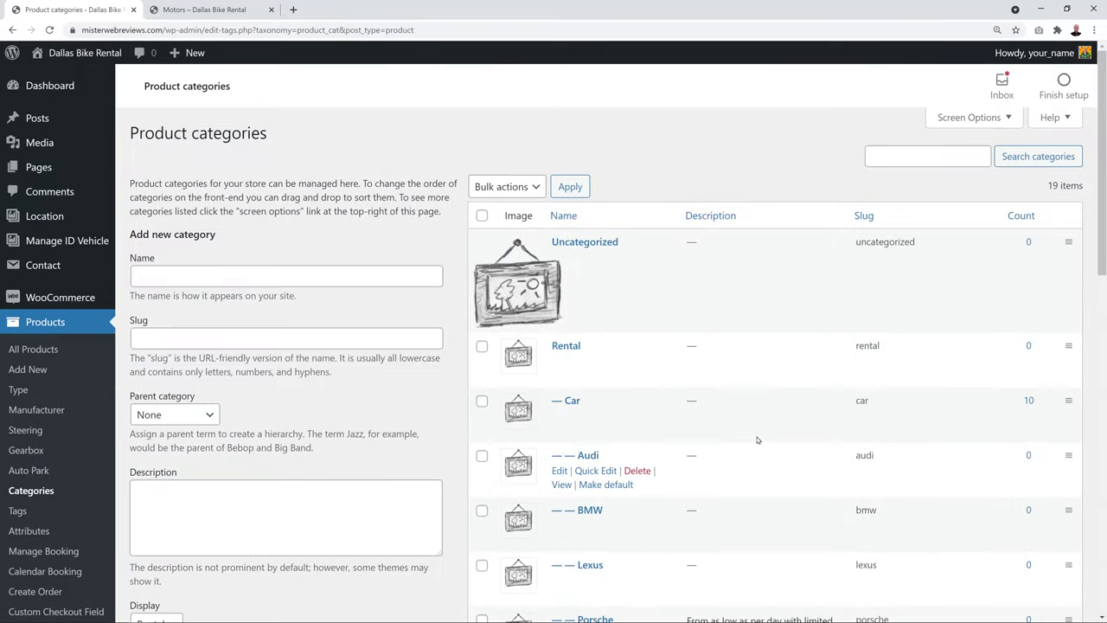
pyautogui.click(282, 277)
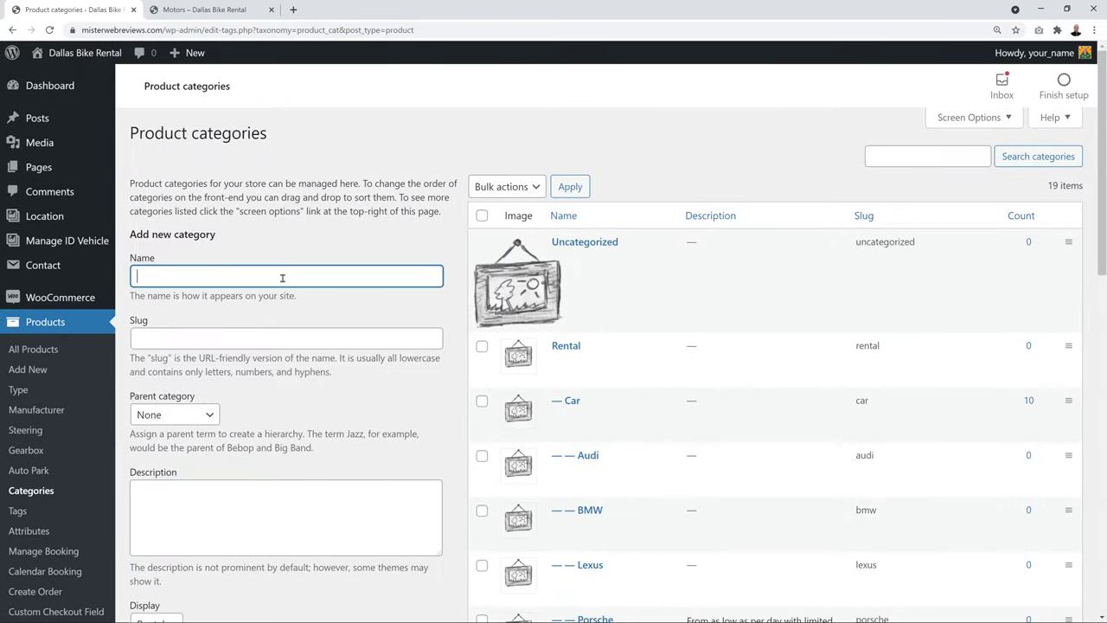
pyautogui.write('Motorbike')
pyautogui.scroll(-1, 339, 221)
pyautogui.click(314, 271)
pyautogui.write('Motorbike')
# Keep parent None, display Rental and display type Default, then view the live Motors page
pyautogui.scroll(-1, 310, 313)
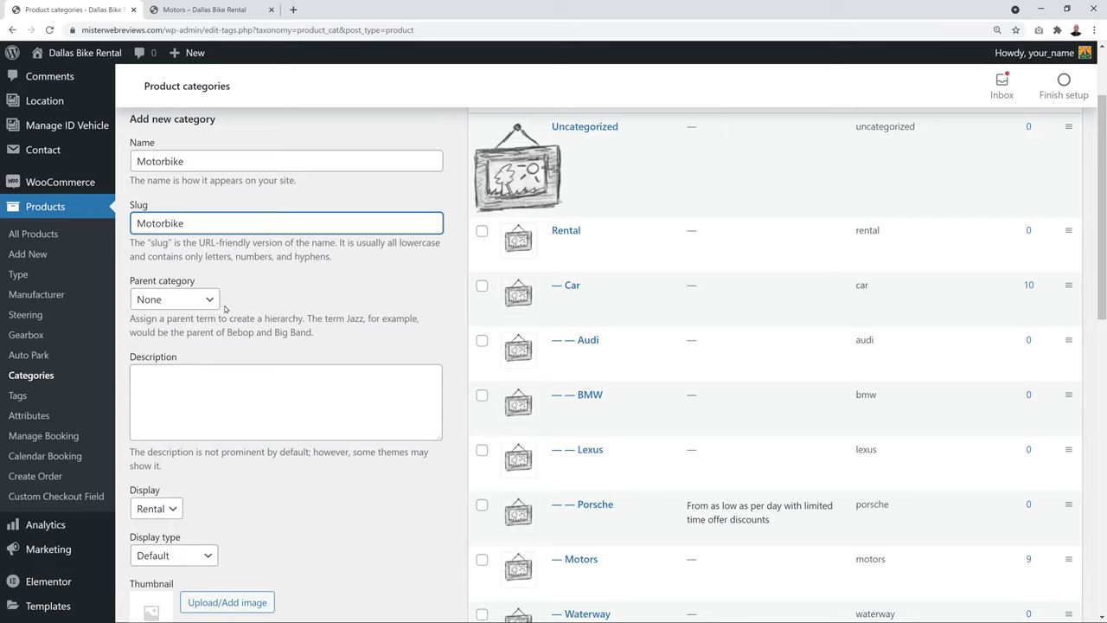
pyautogui.click(210, 299)
pyautogui.click(210, 299)
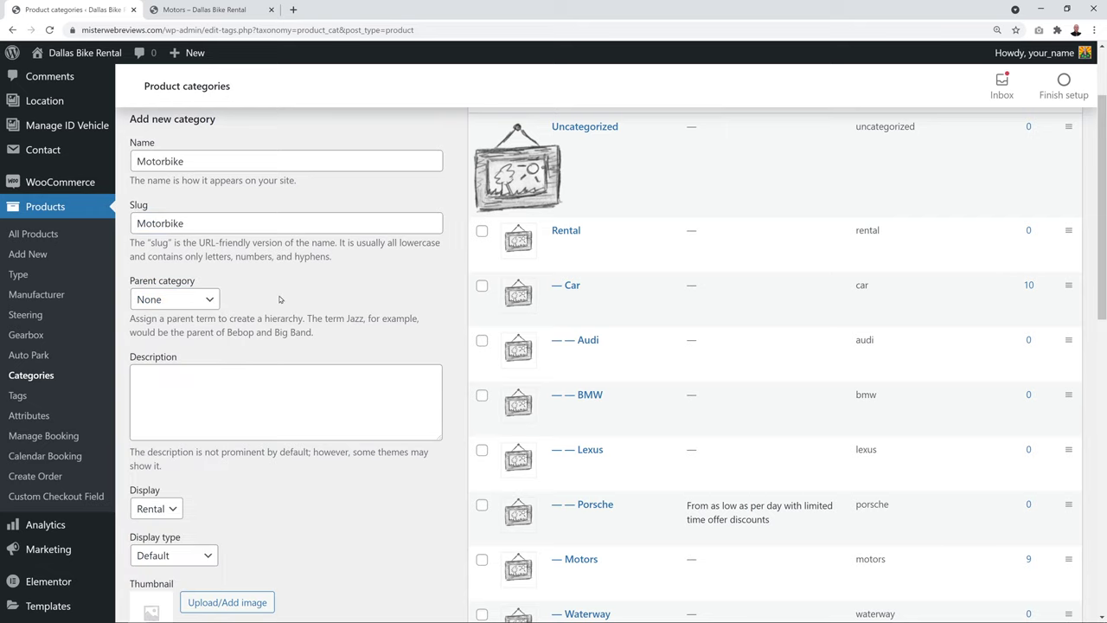
pyautogui.scroll(-3, 229, 205)
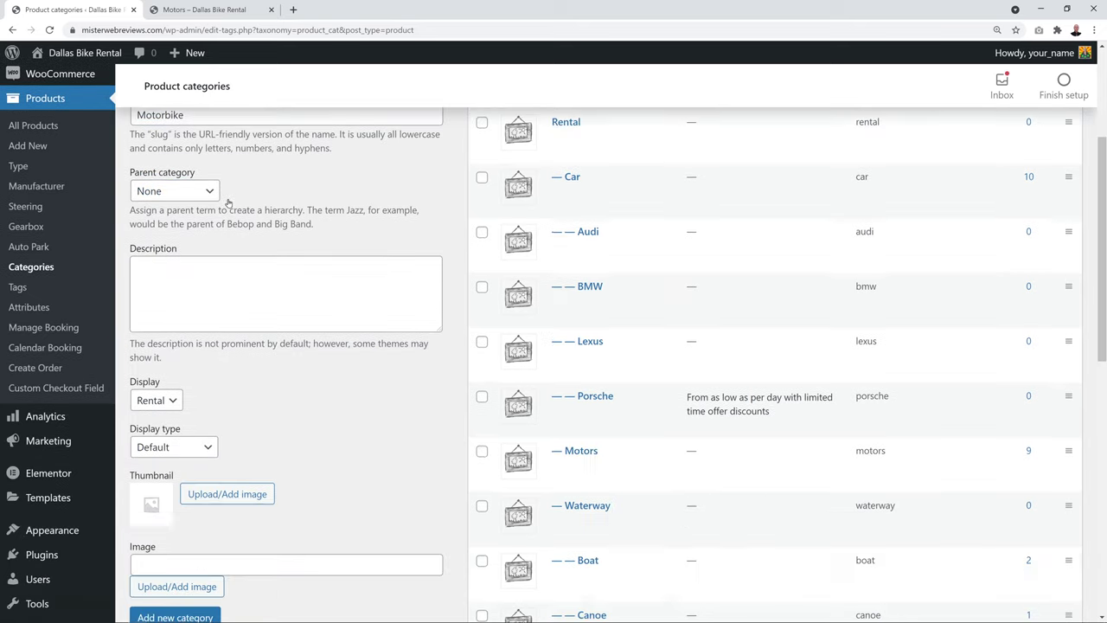
pyautogui.click(173, 335)
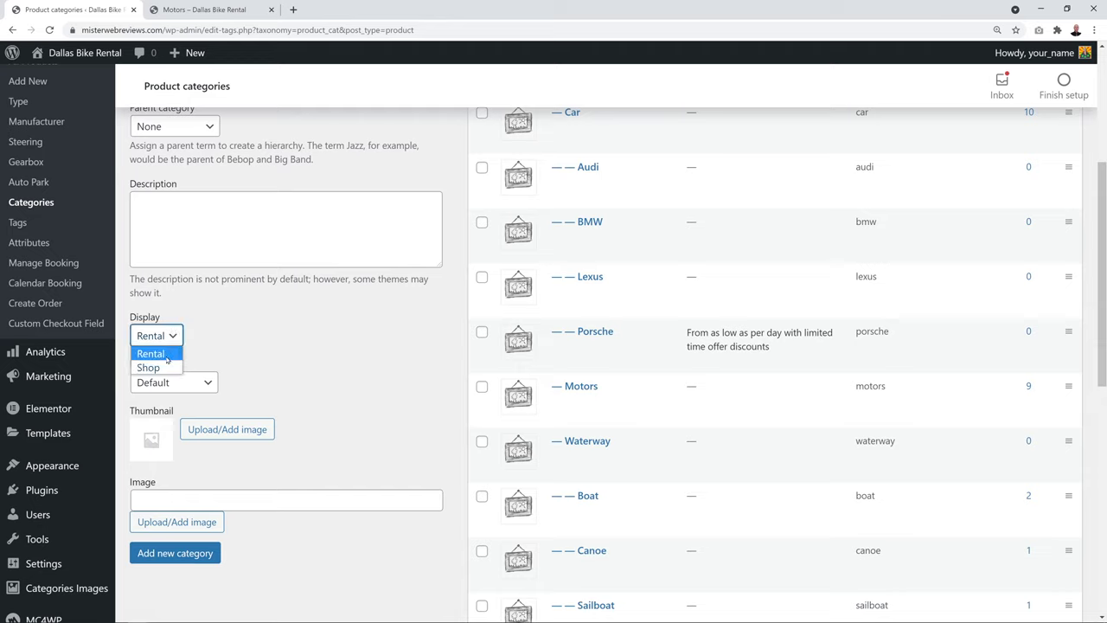
pyautogui.click(167, 355)
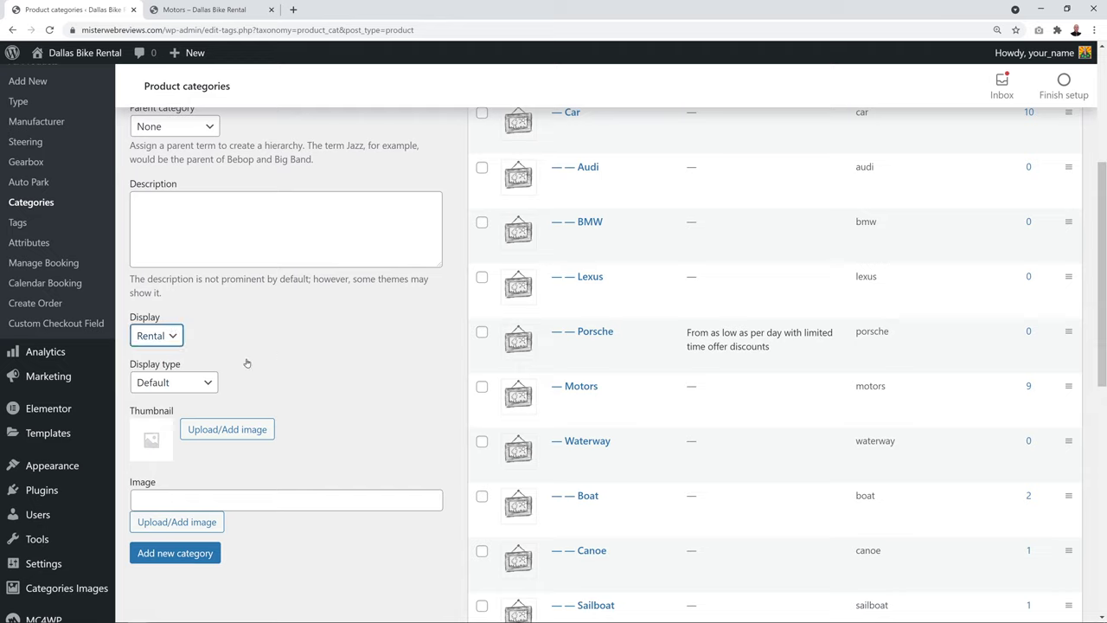
pyautogui.click(208, 384)
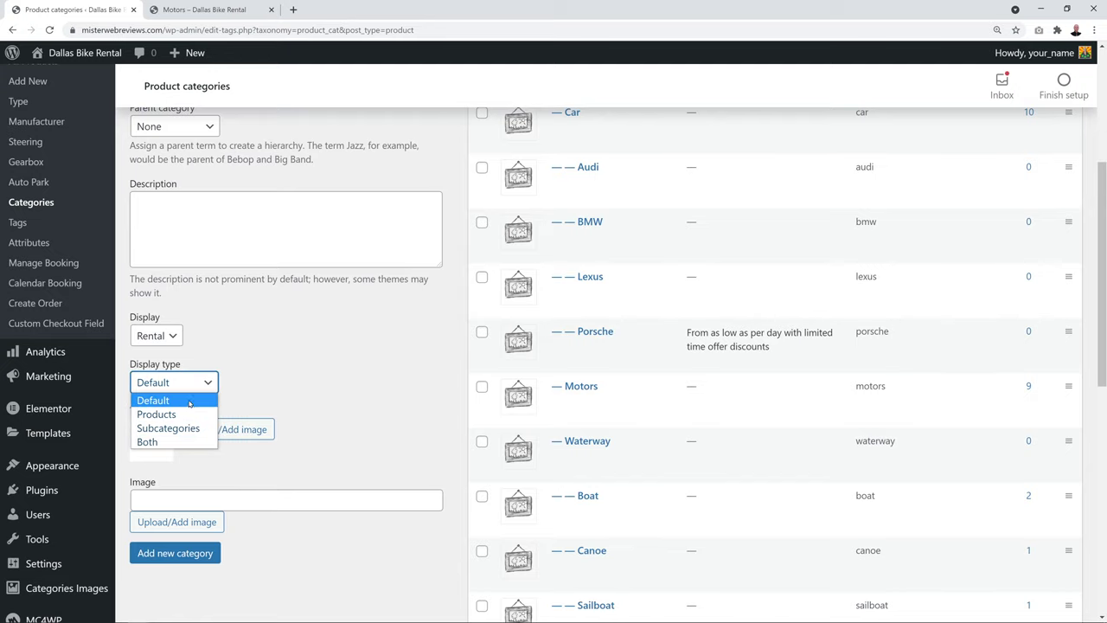
pyautogui.click(309, 379)
pyautogui.scroll(-1, 377, 347)
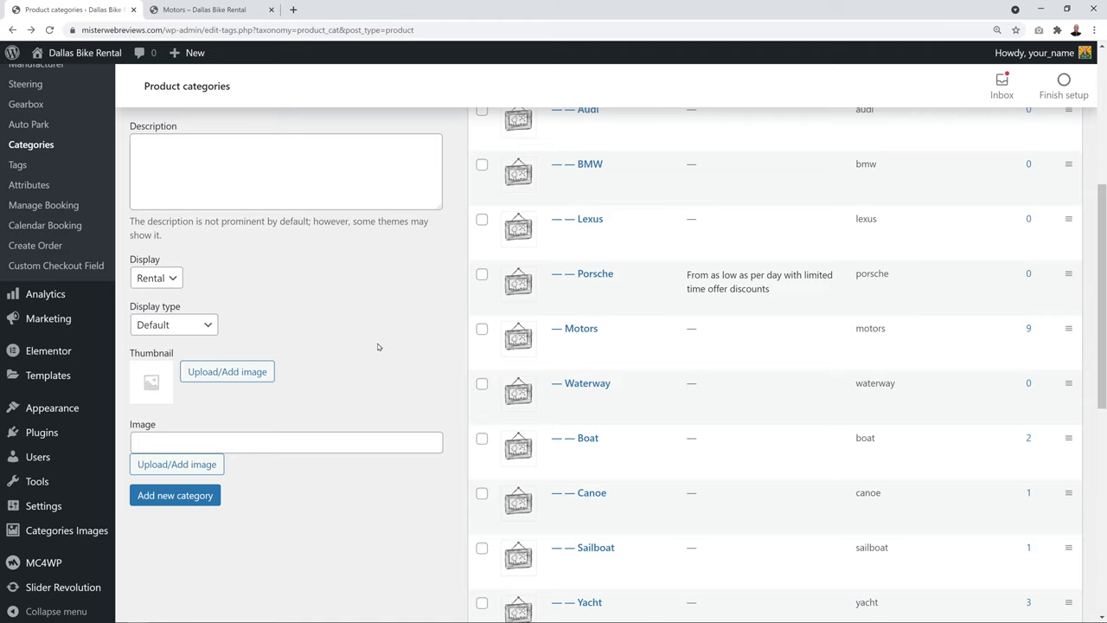
pyautogui.click(199, 18)
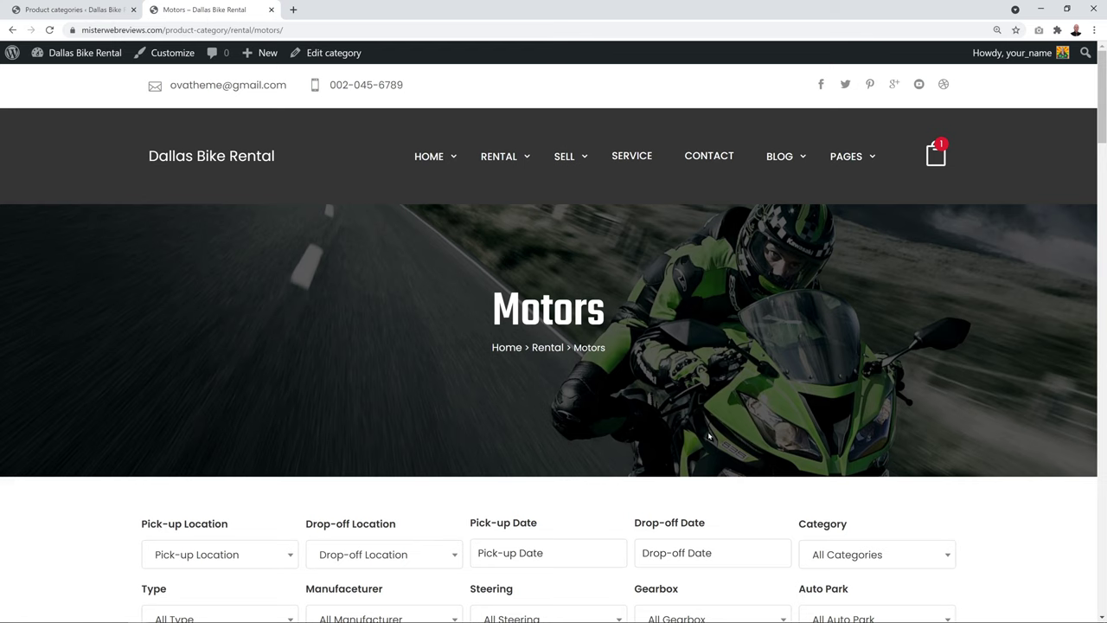
# Use the Kawasaki motorbike picture as the thumbnail and add the Motorbike category
pyautogui.click(73, 9)
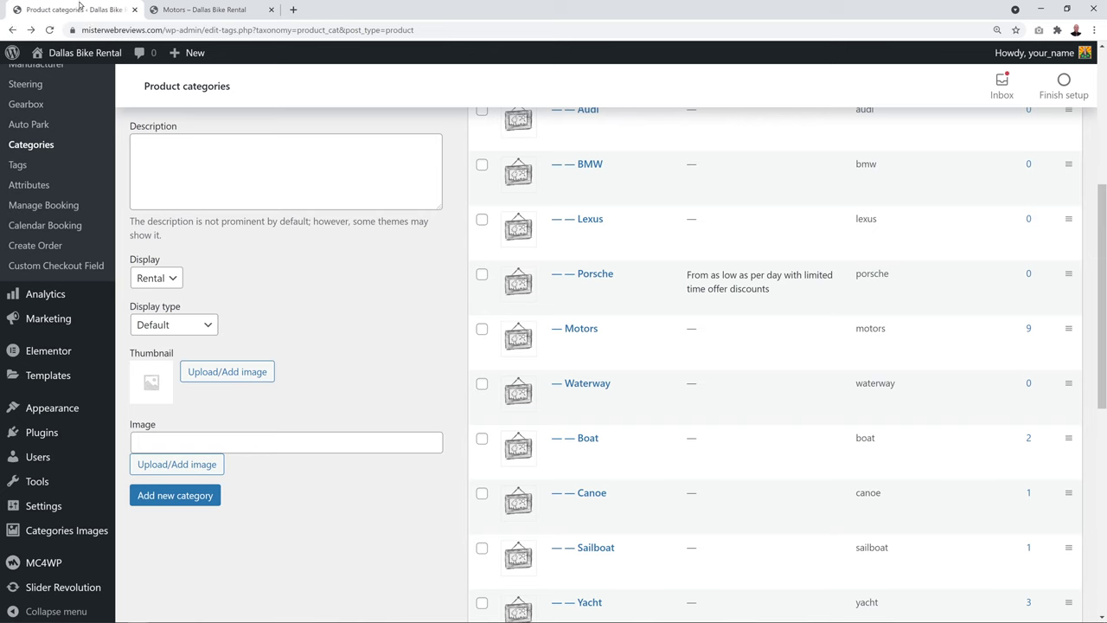
pyautogui.click(238, 372)
pyautogui.click(99, 250)
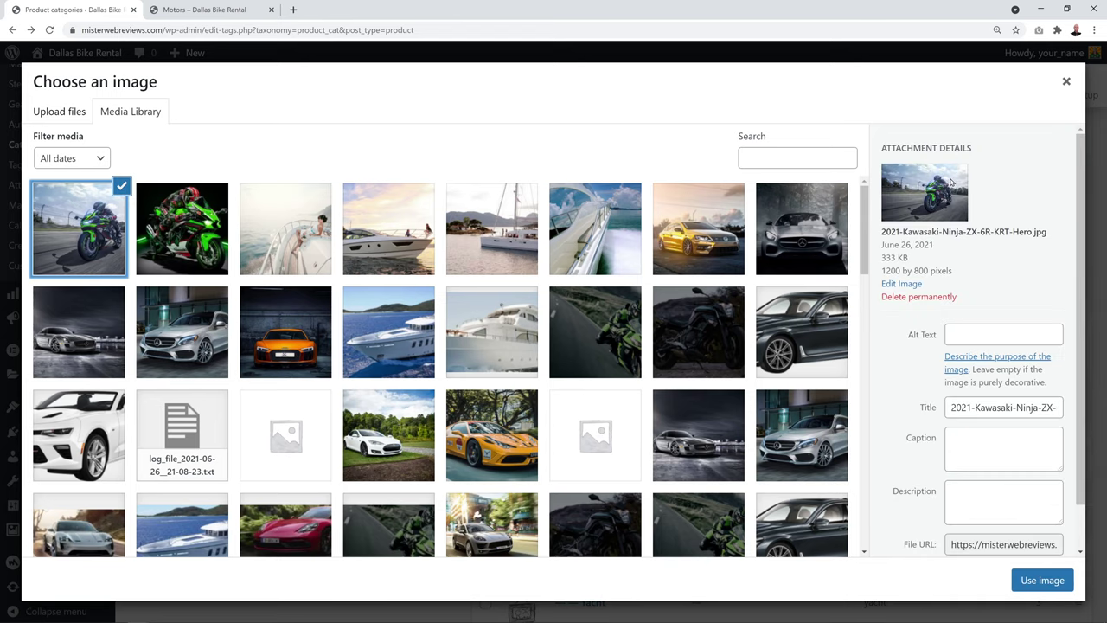
pyautogui.click(1021, 582)
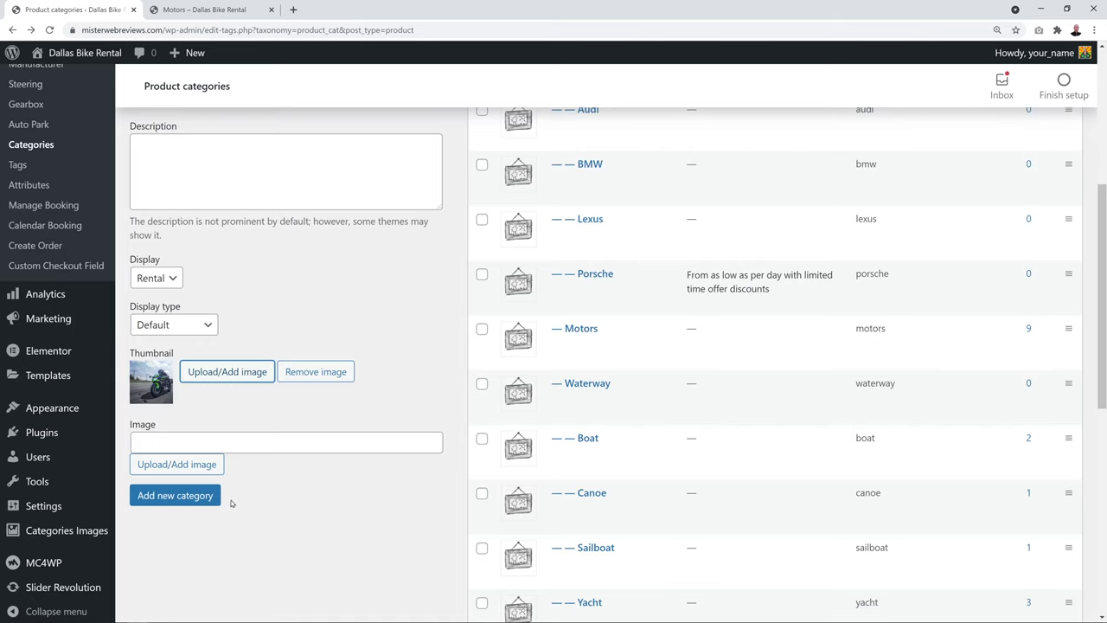
pyautogui.click(195, 498)
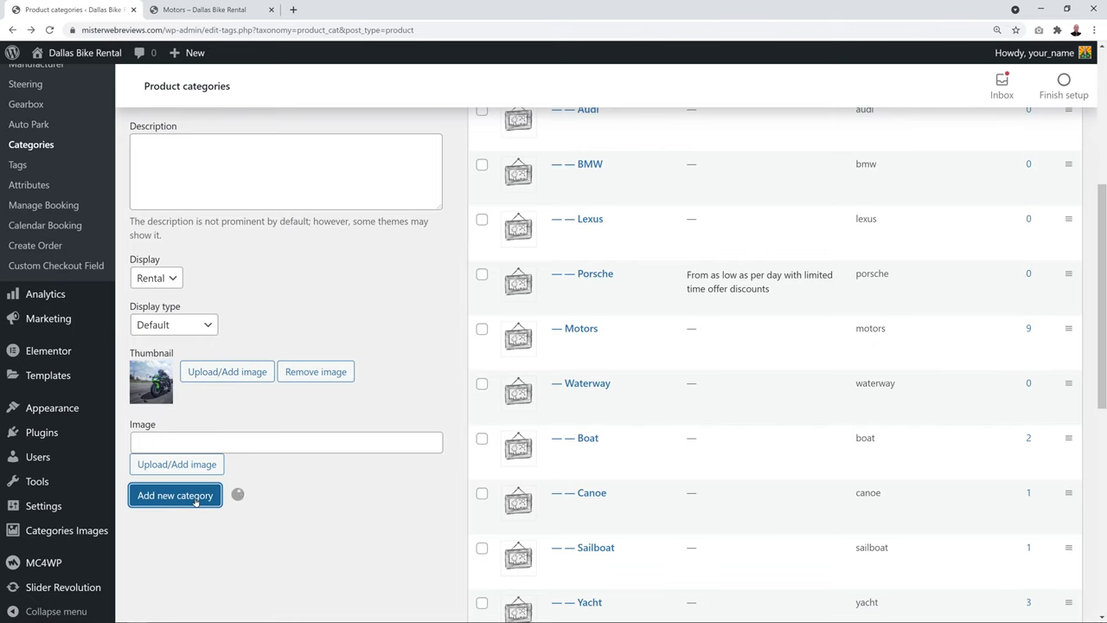
pyautogui.scroll(5, 438, 507)
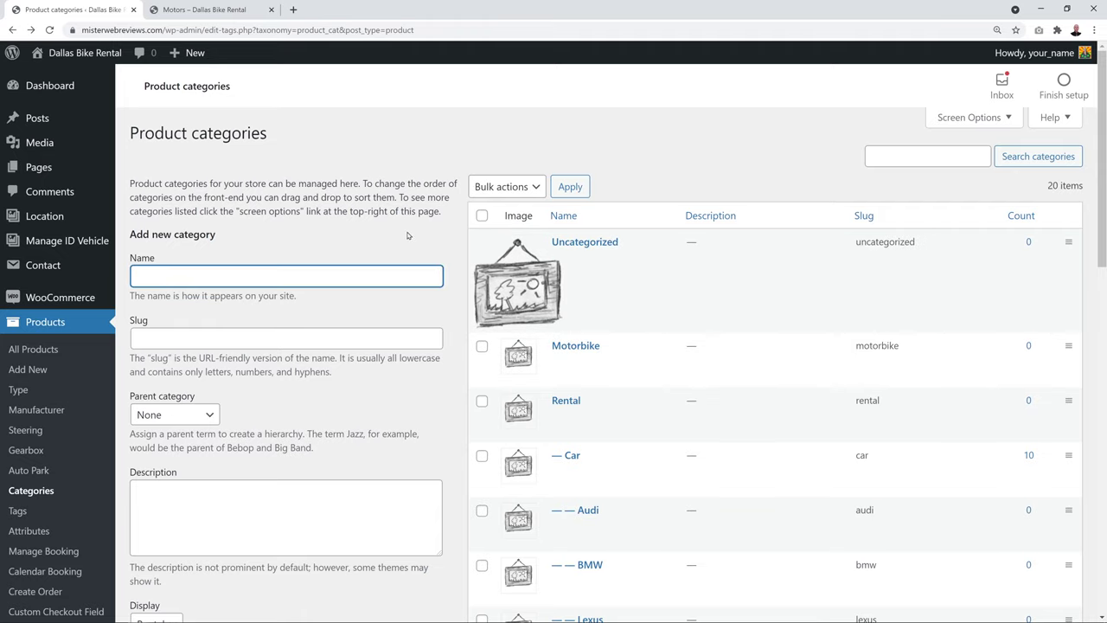
# Name a new product type Sports with Motorbikes as its parent type
pyautogui.click(26, 391)
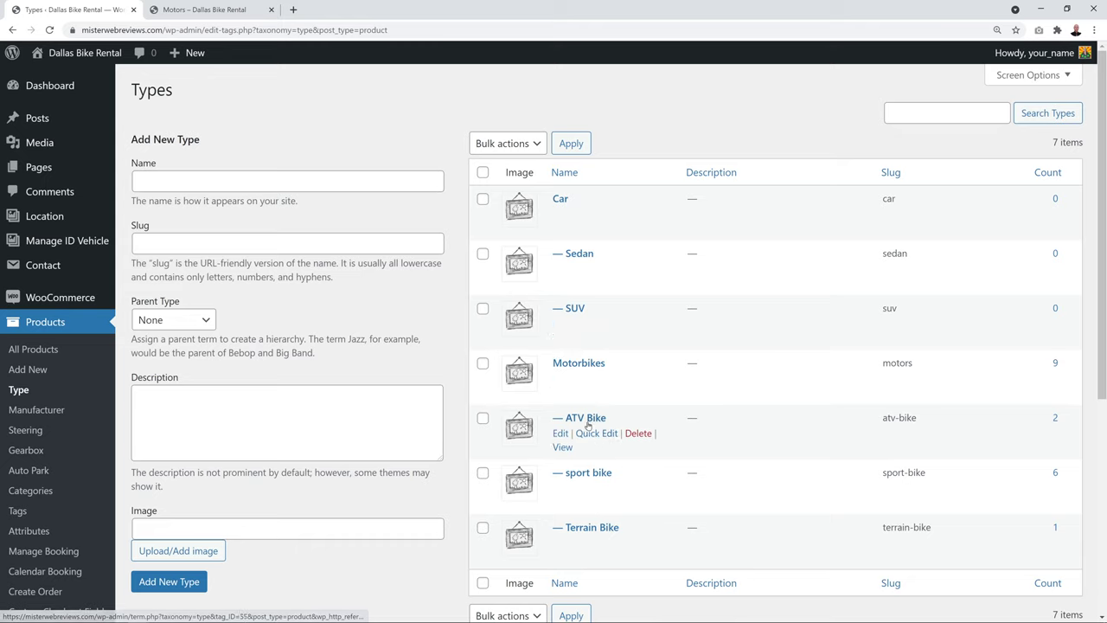
pyautogui.click(306, 178)
pyautogui.write('Sports')
pyautogui.click(297, 243)
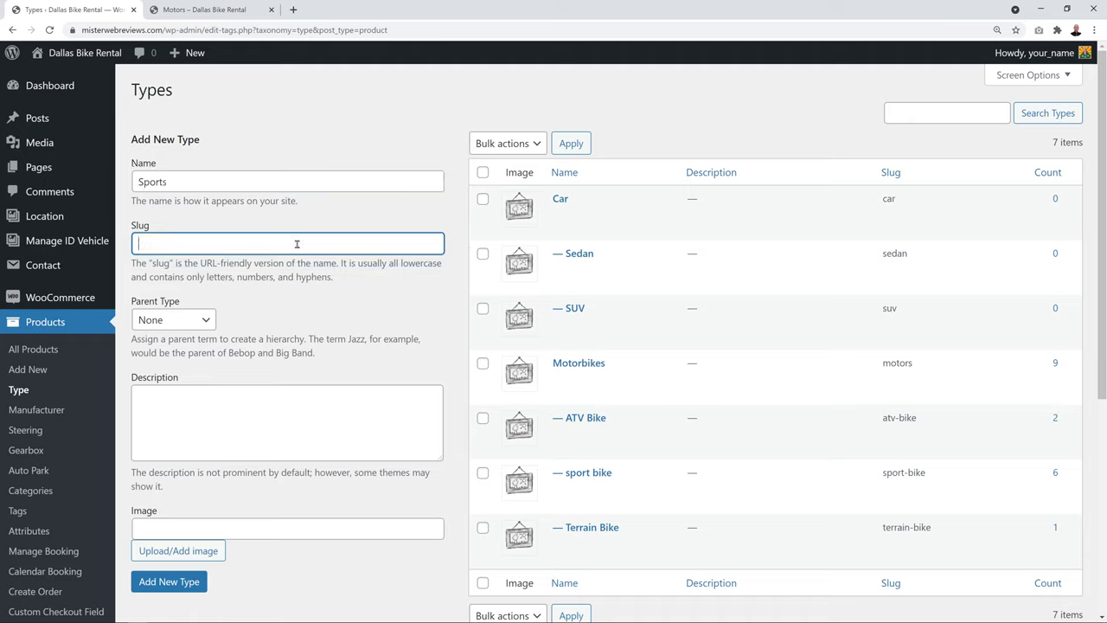
pyautogui.click(200, 326)
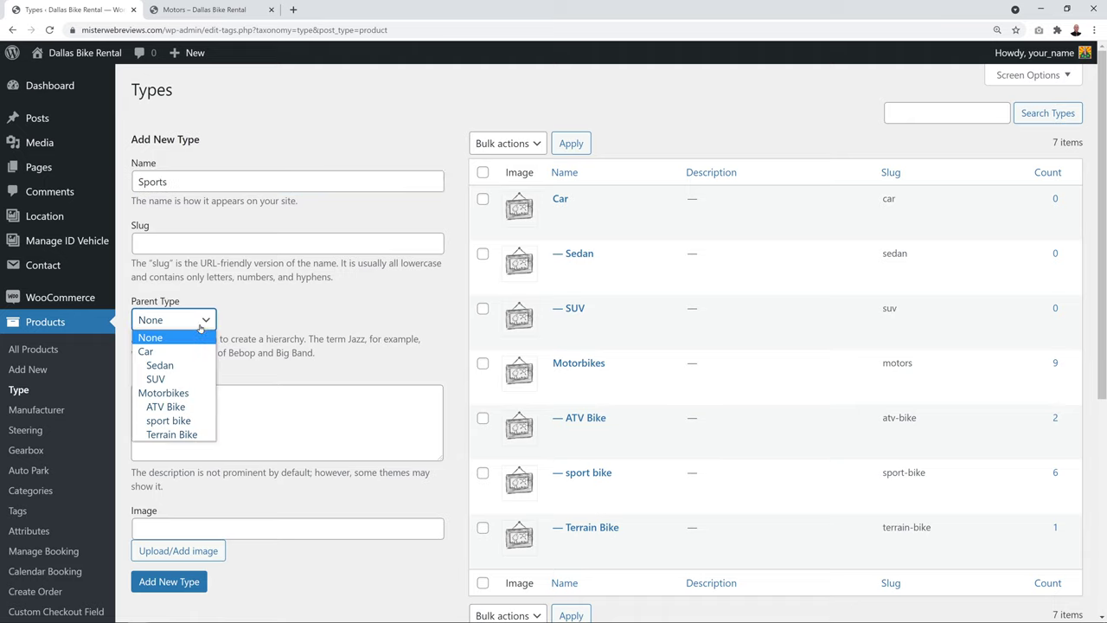
pyautogui.click(191, 393)
# Attach the Kawasaki motorbike image and create the Sports type
pyautogui.scroll(-1, 288, 357)
pyautogui.scroll(-2, 288, 357)
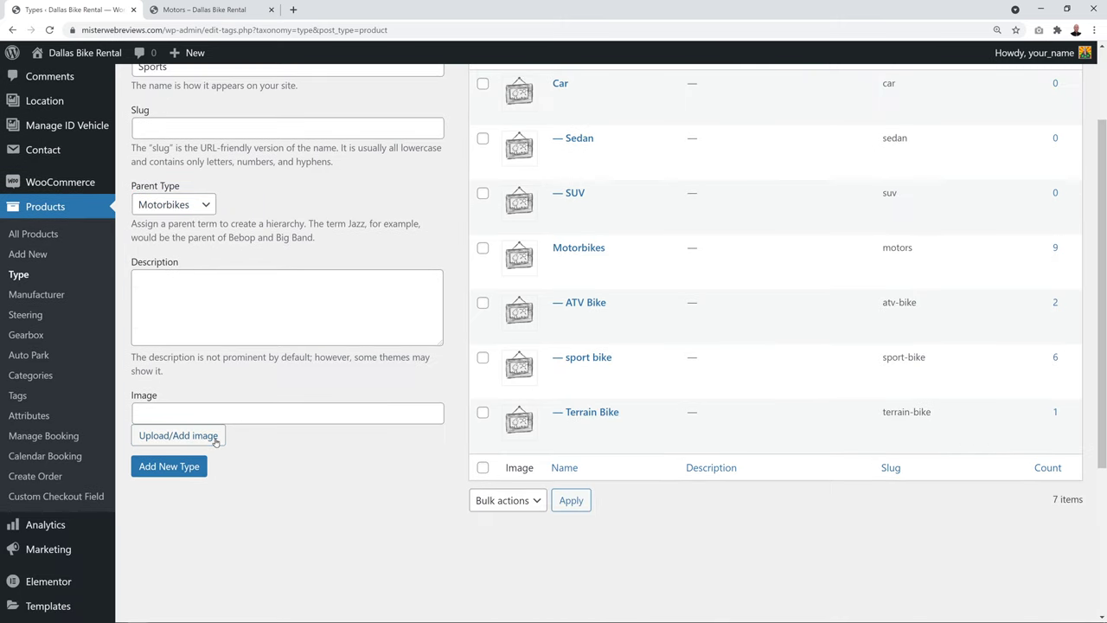
pyautogui.click(177, 435)
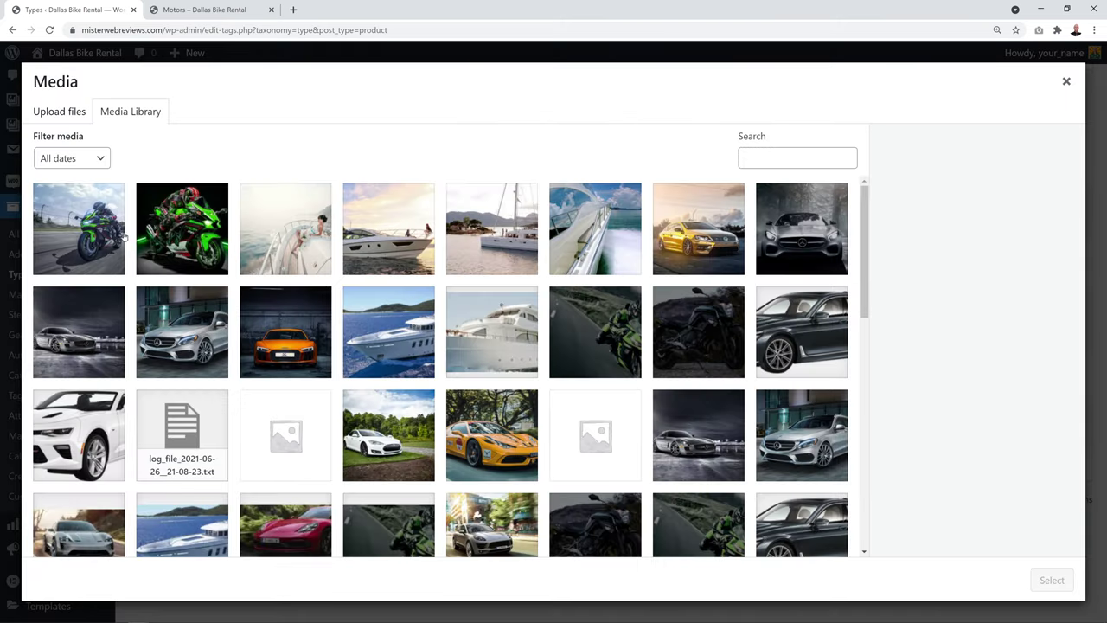
pyautogui.click(111, 234)
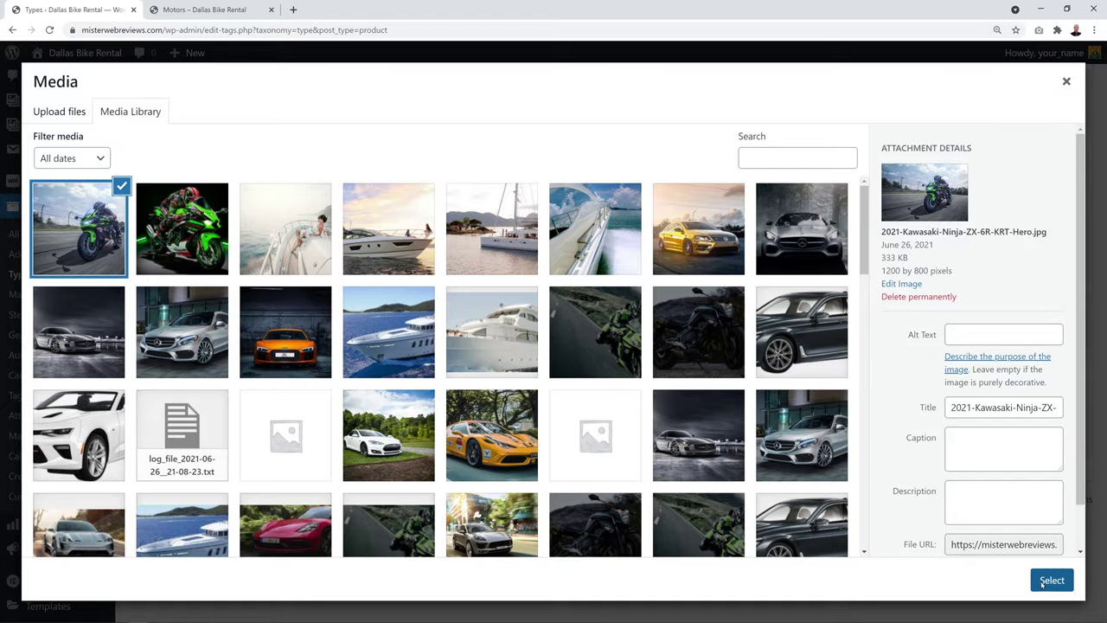
pyautogui.click(1052, 579)
pyautogui.click(204, 9)
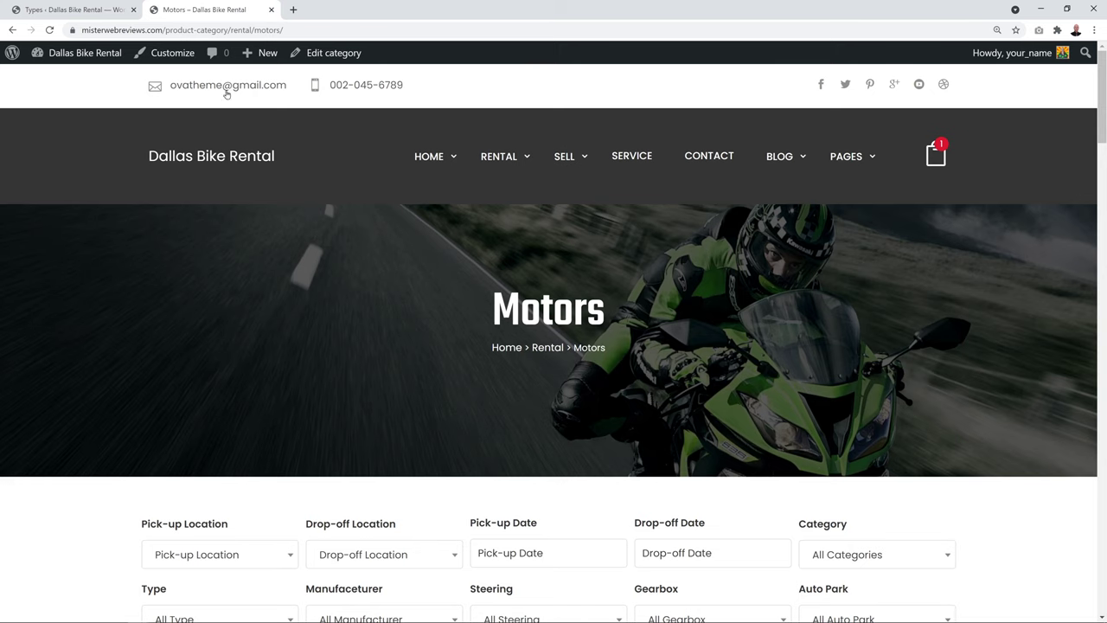
pyautogui.click(88, 10)
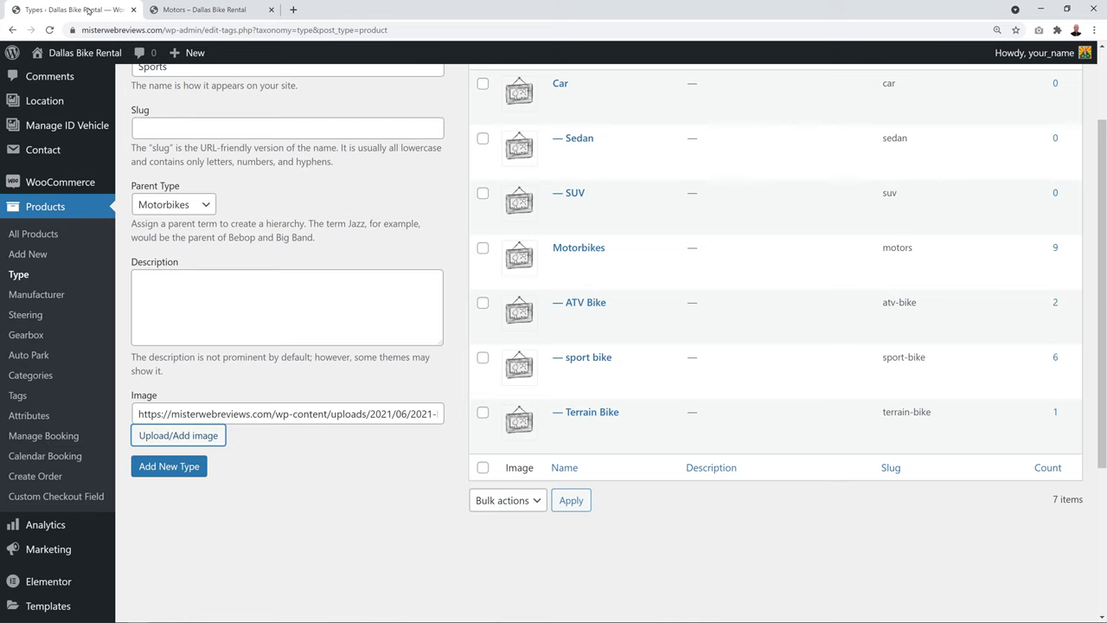
pyautogui.click(188, 467)
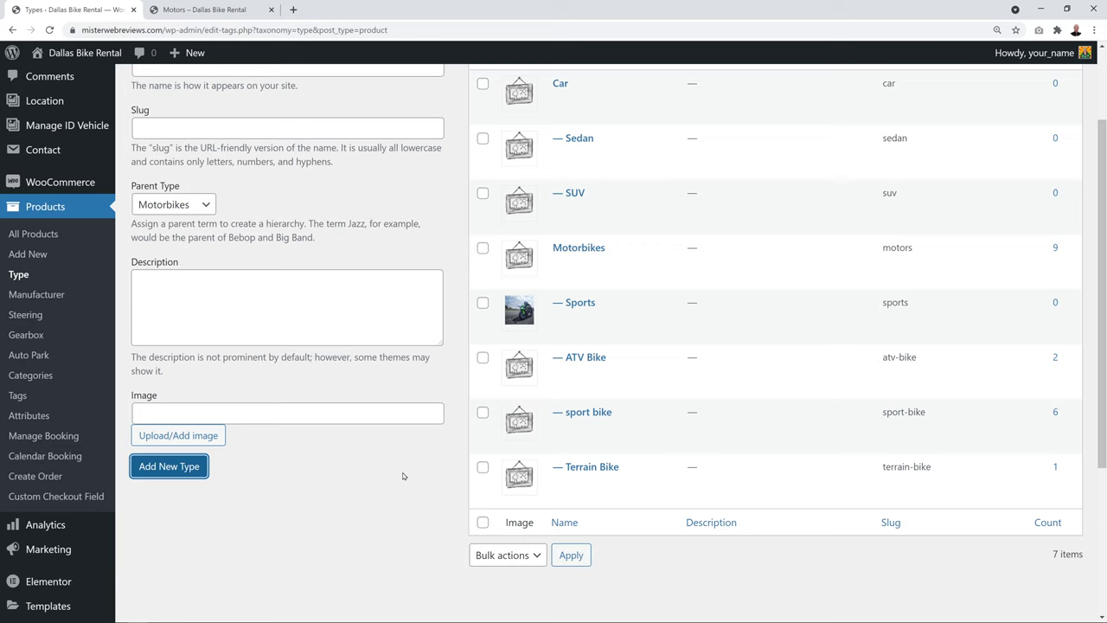
pyautogui.scroll(2, 339, 487)
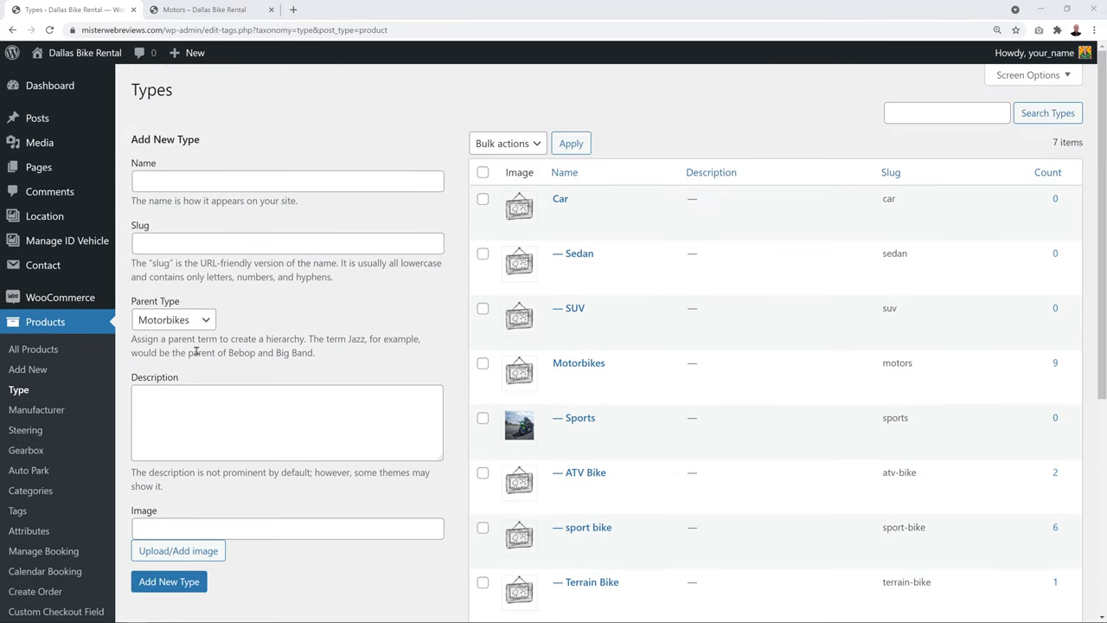
# Add and publish a location titled San Francisco, then return to the Location list
pyautogui.click(50, 223)
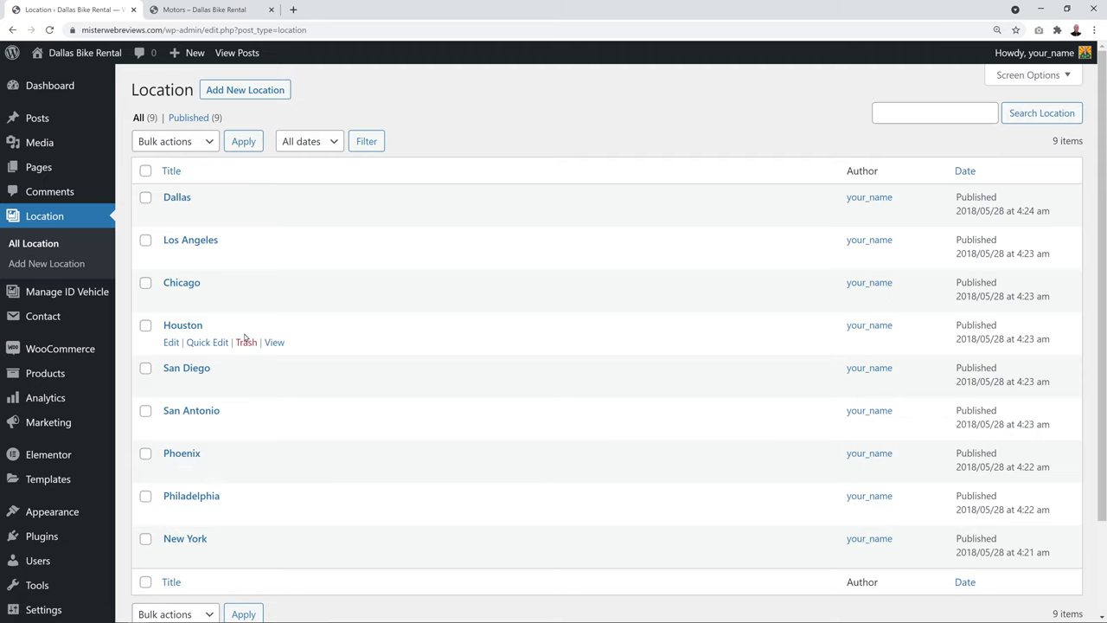
pyautogui.click(245, 342)
pyautogui.click(259, 96)
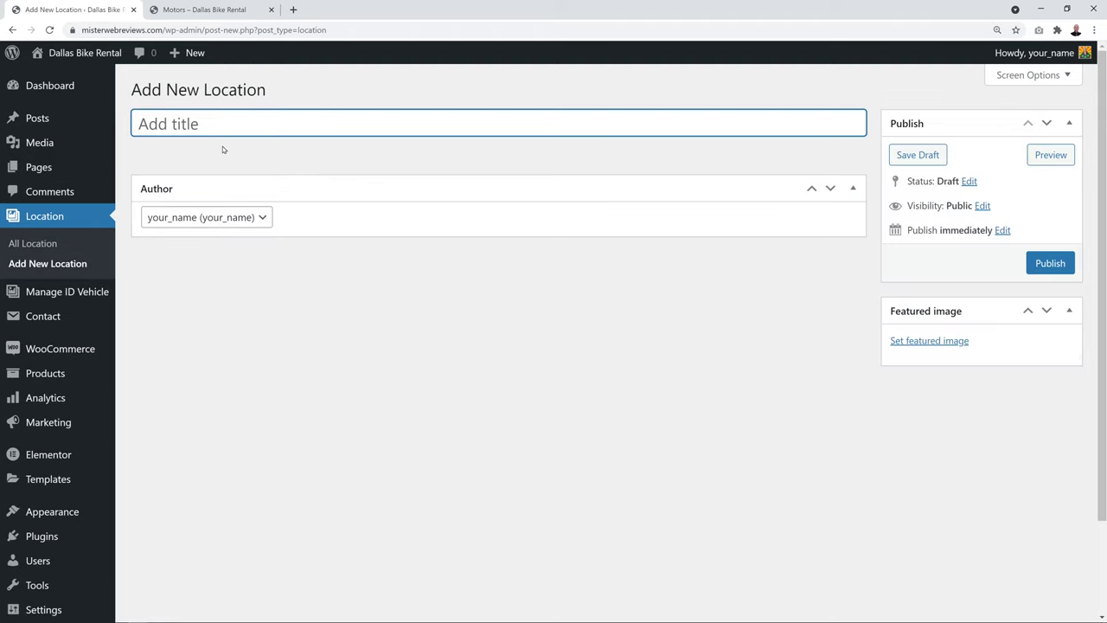
pyautogui.write('San Francisco')
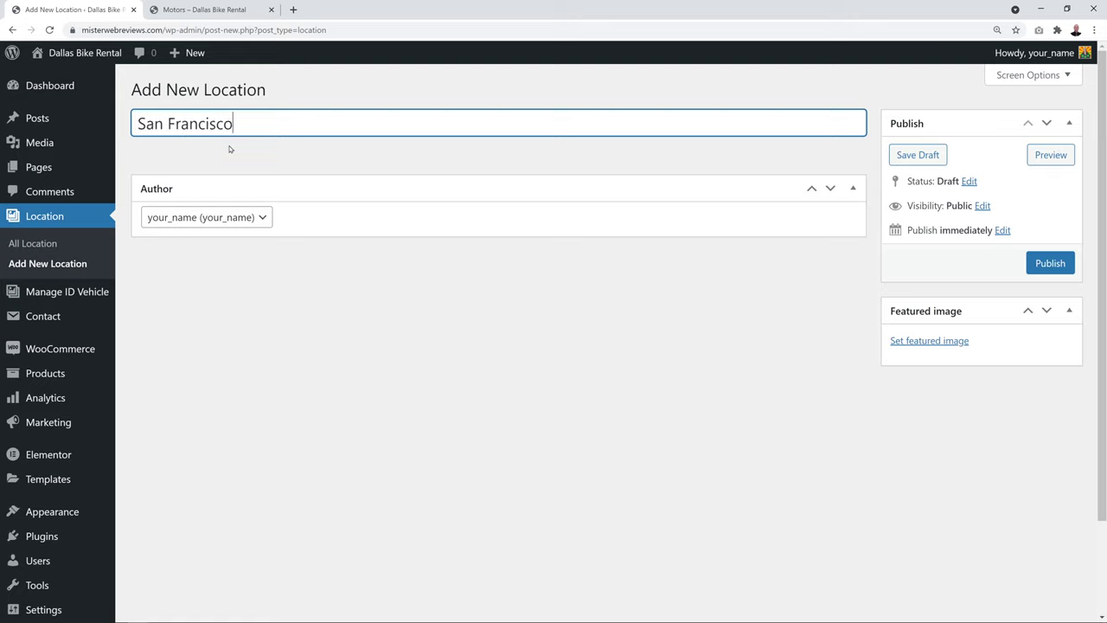
pyautogui.click(1044, 267)
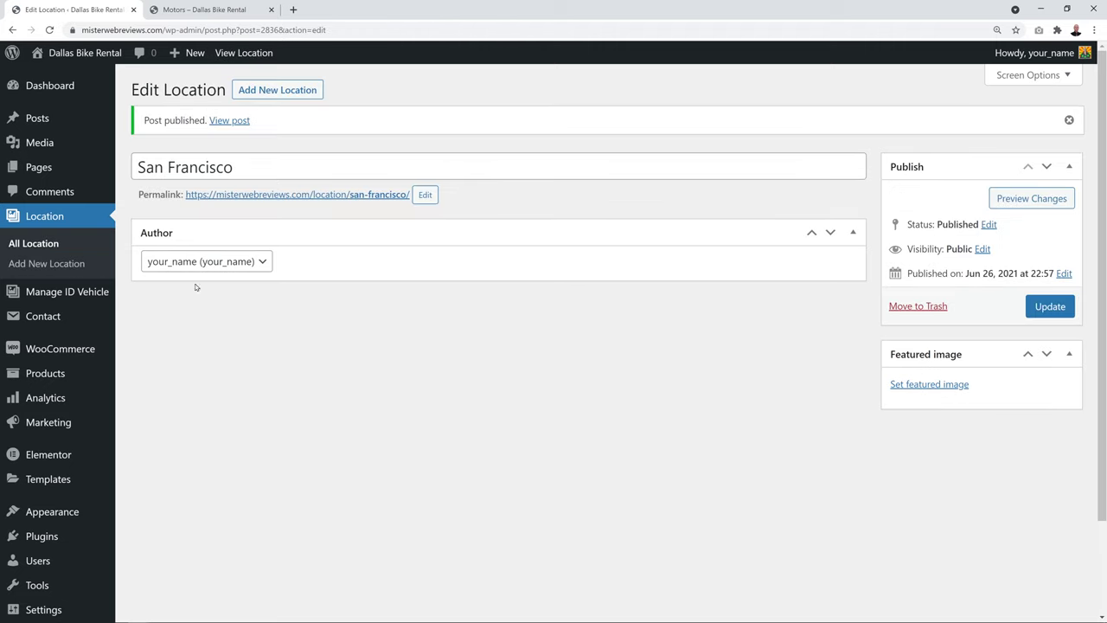
pyautogui.click(39, 243)
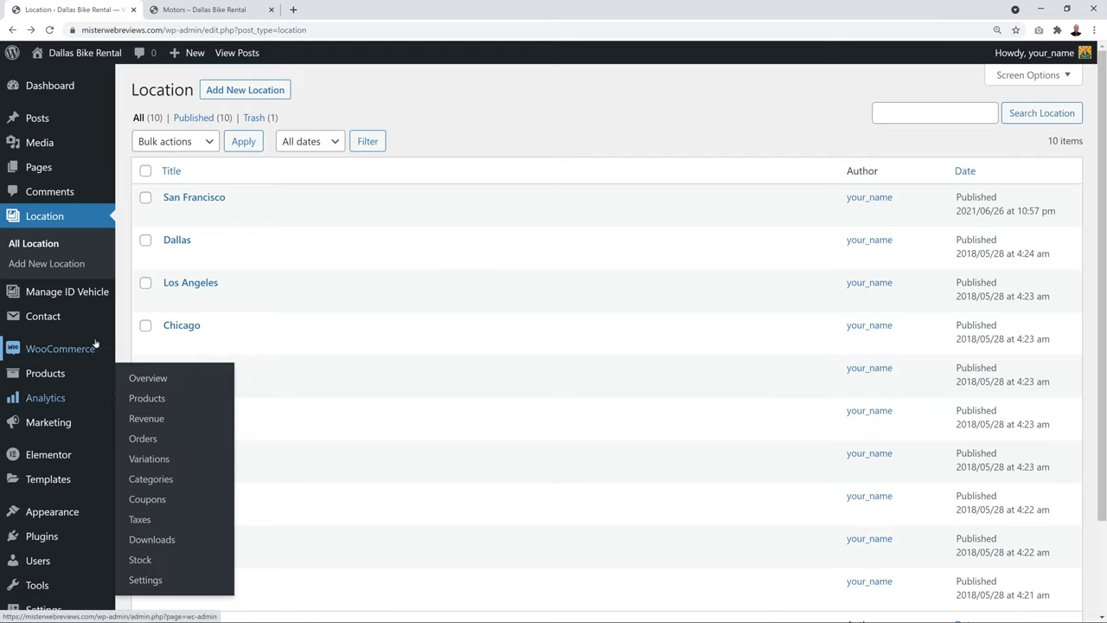
# Create a vehicle draft titled Merceded E-Class with ID EXT1236 and location San Francisco
pyautogui.click(80, 292)
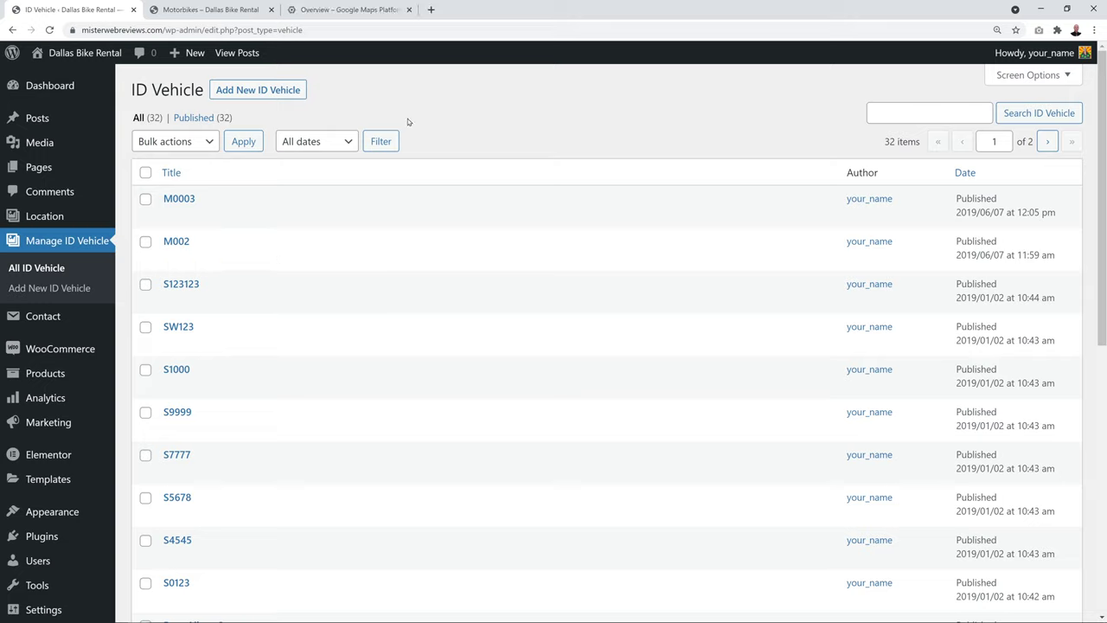
pyautogui.click(276, 94)
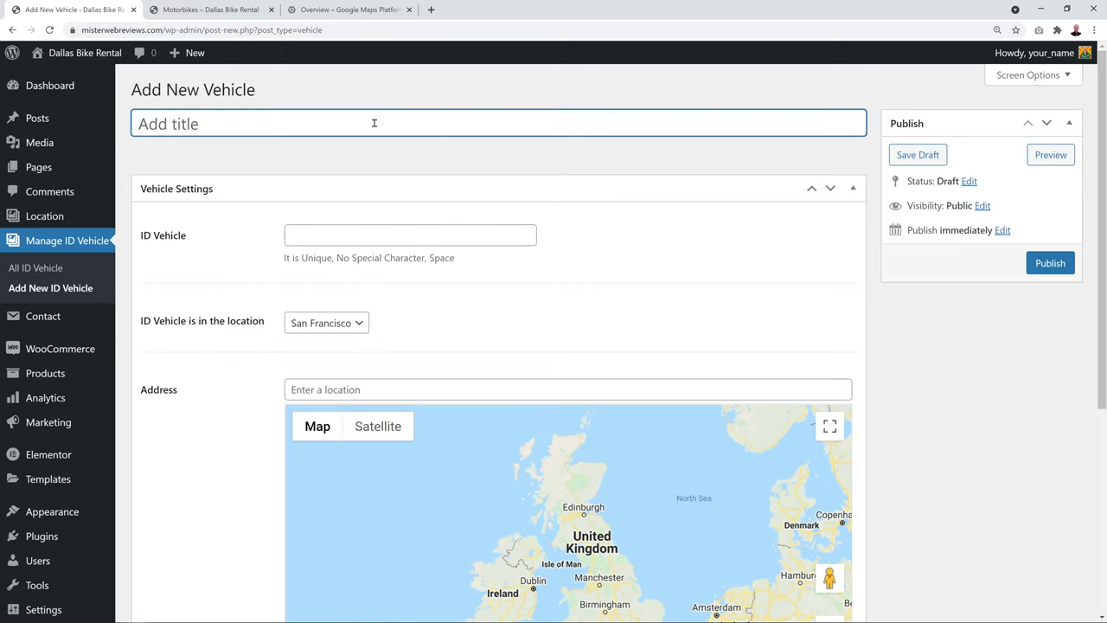
pyautogui.write('Merceded E-')
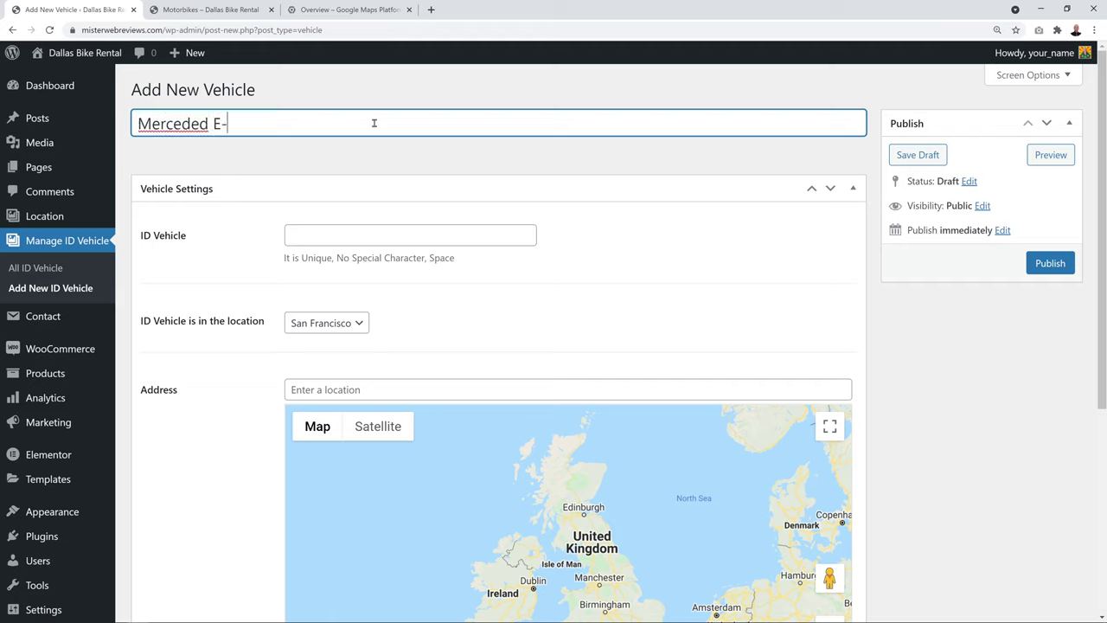
pyautogui.write('Class')
pyautogui.click(376, 235)
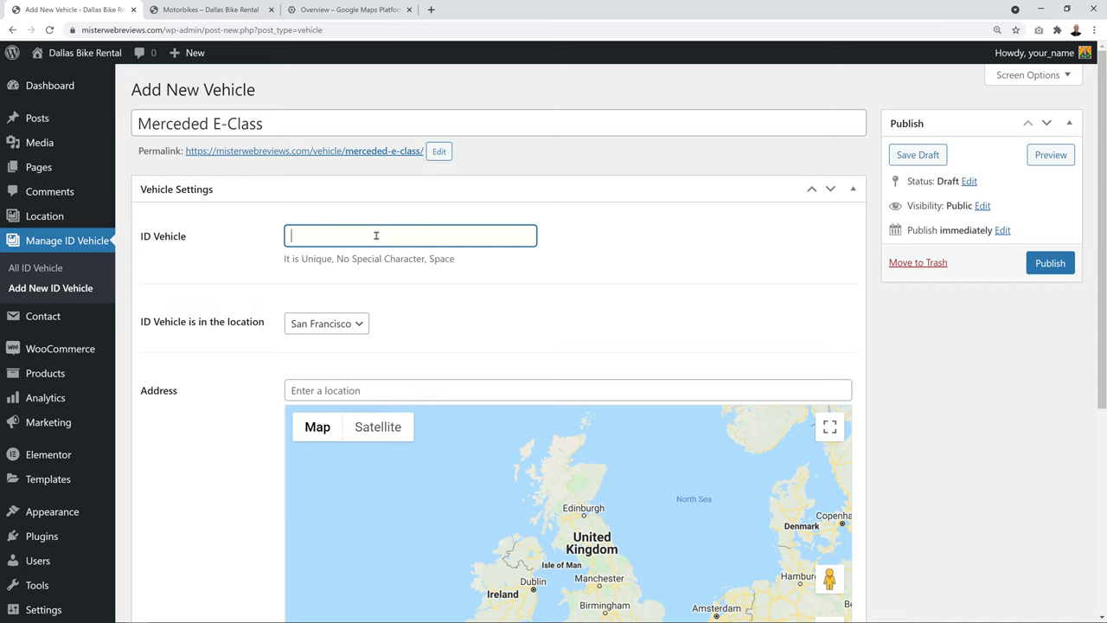
pyautogui.write('T1236')
pyautogui.click(420, 289)
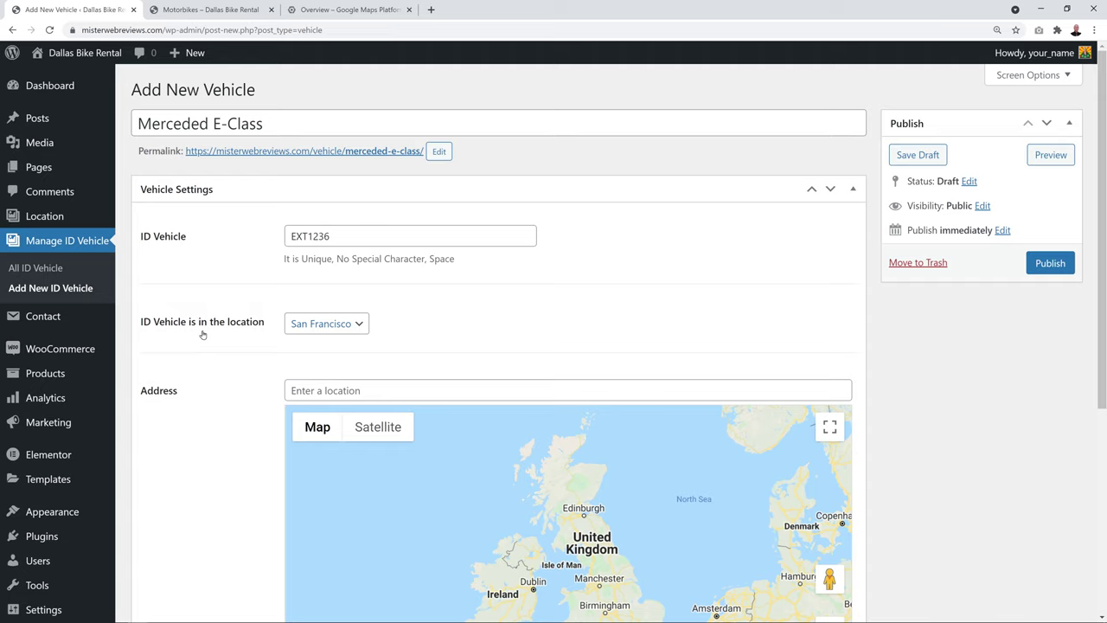
pyautogui.click(360, 325)
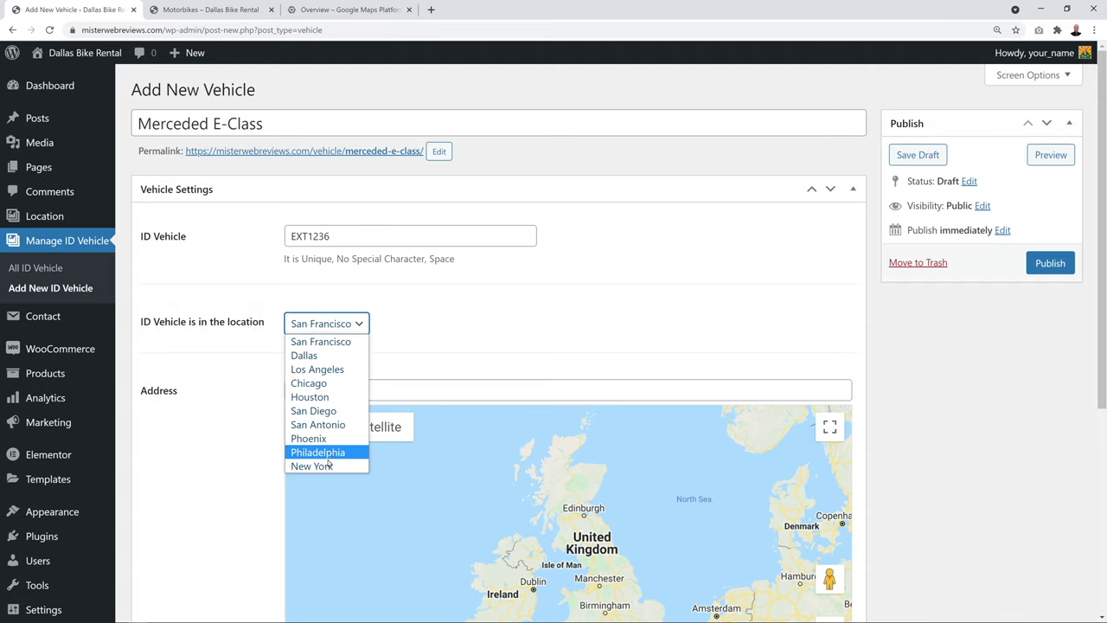
pyautogui.click(344, 343)
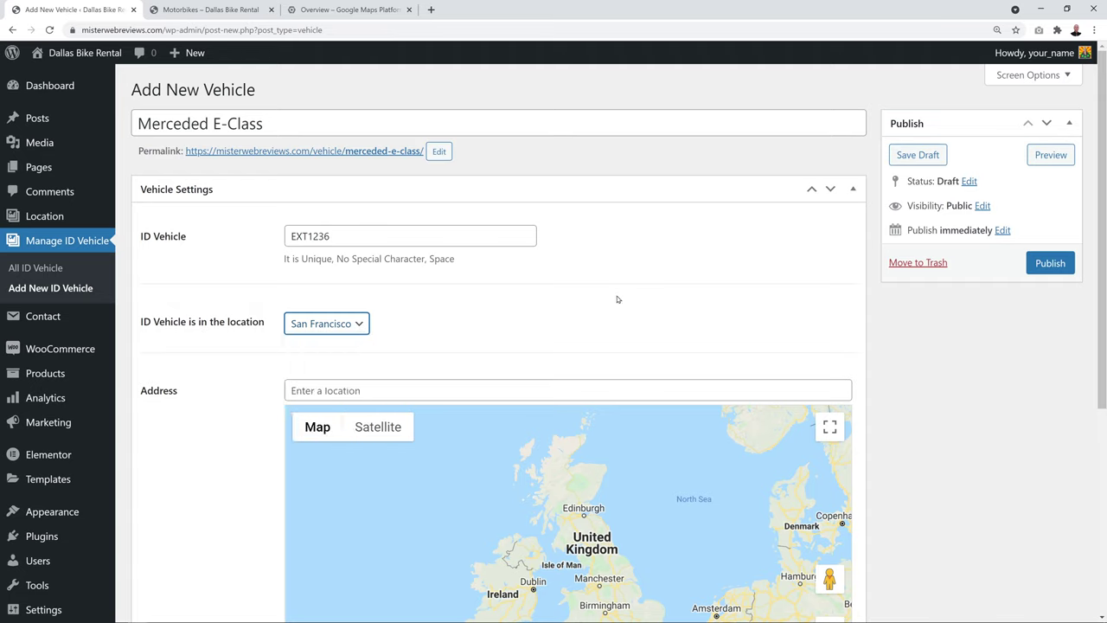
pyautogui.click(517, 383)
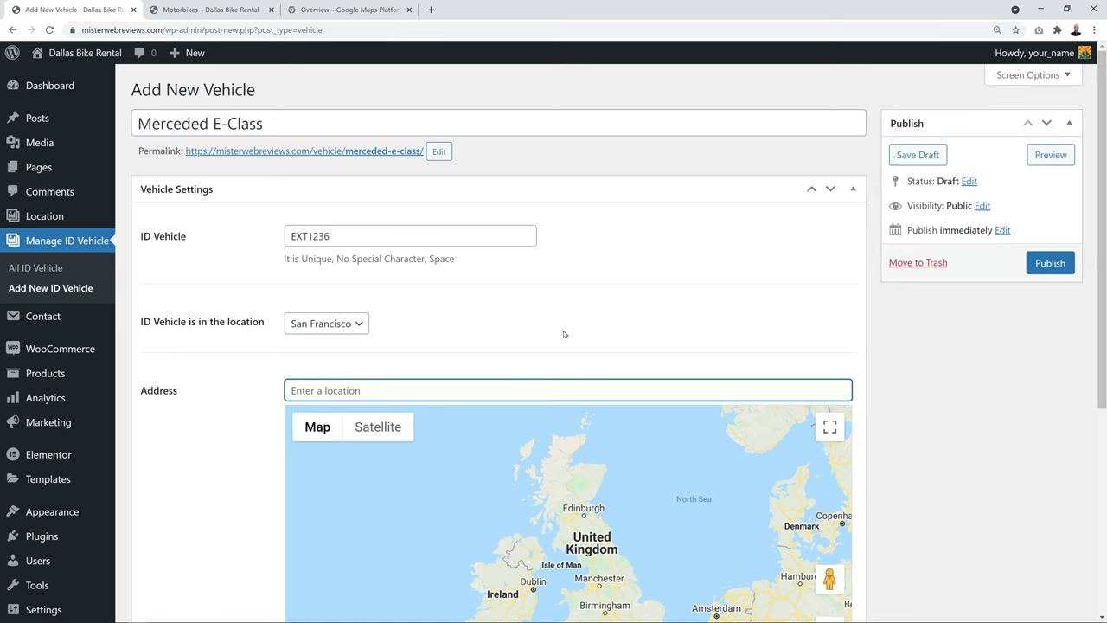
pyautogui.scroll(-1, 923, 357)
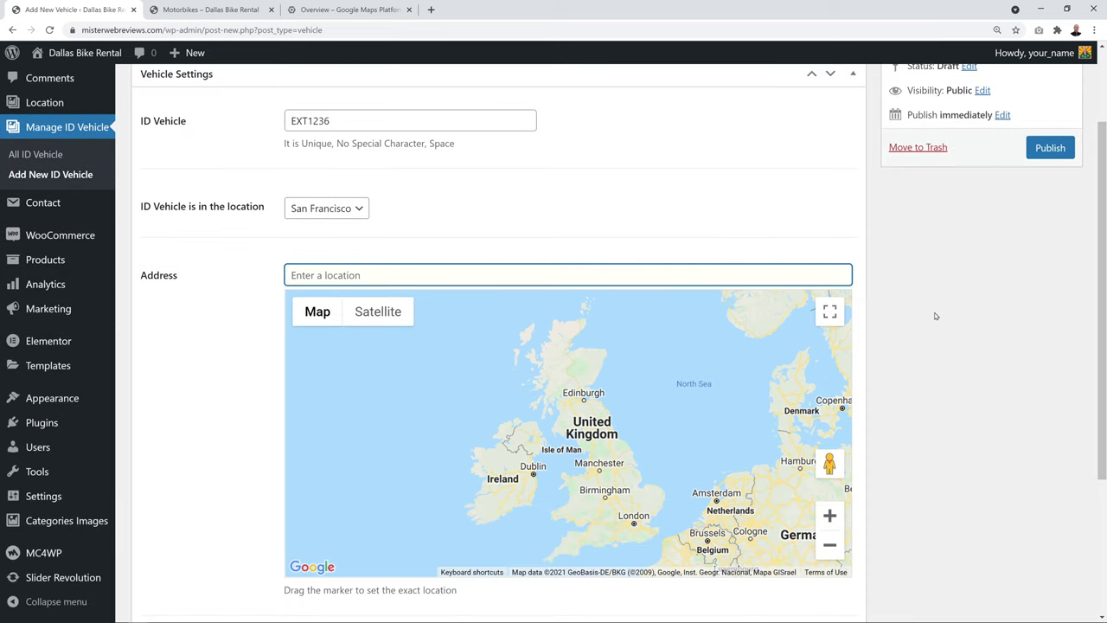
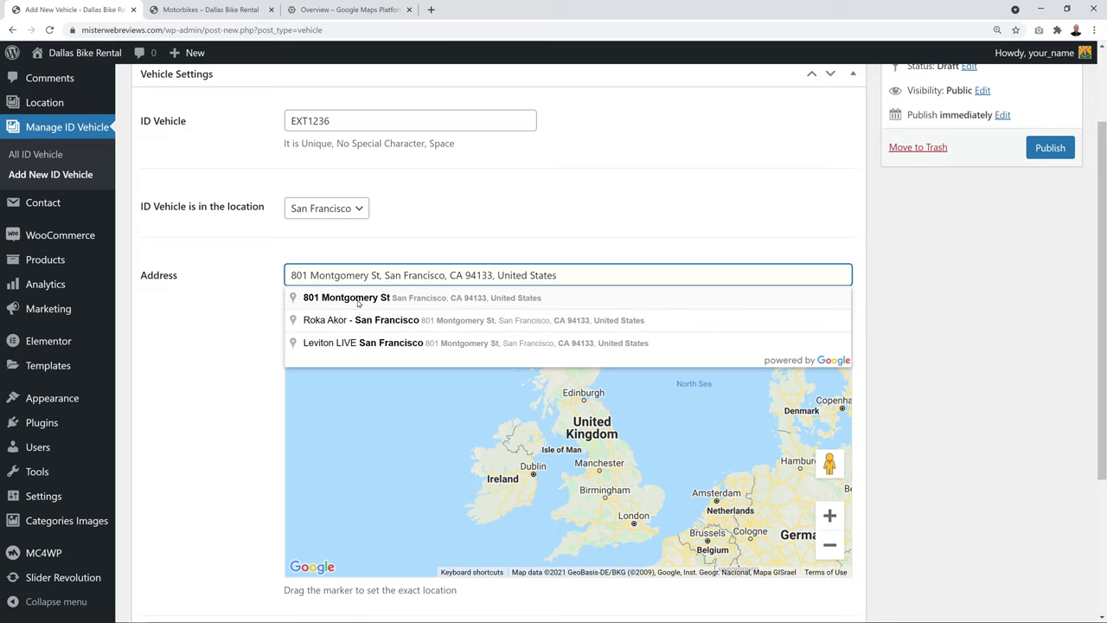
pyautogui.click(358, 299)
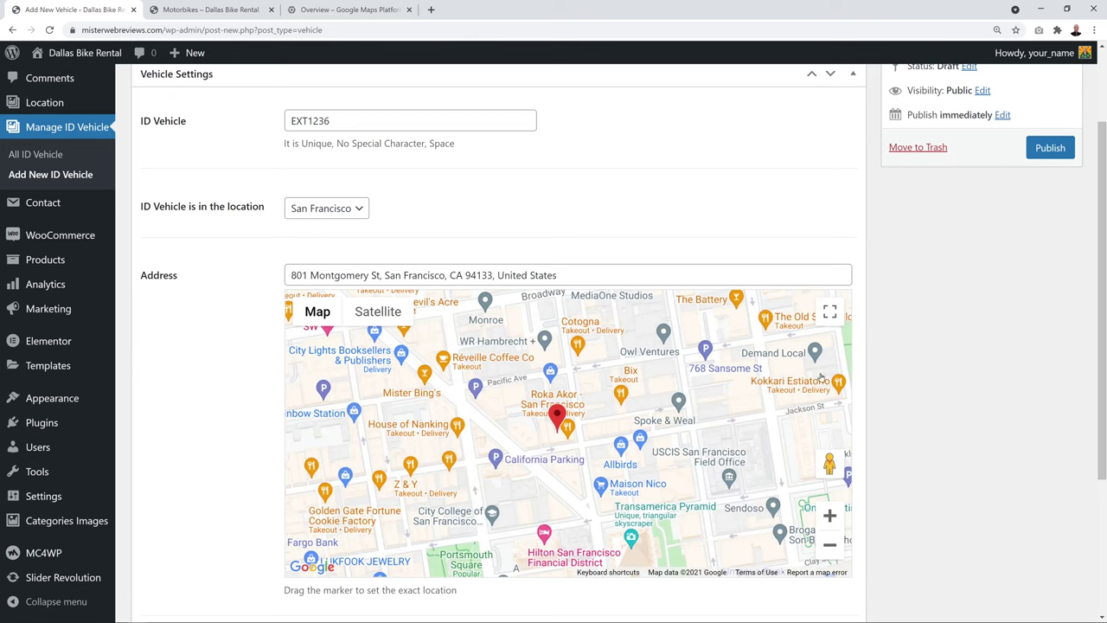
pyautogui.scroll(-1, 923, 304)
pyautogui.scroll(-1, 923, 304)
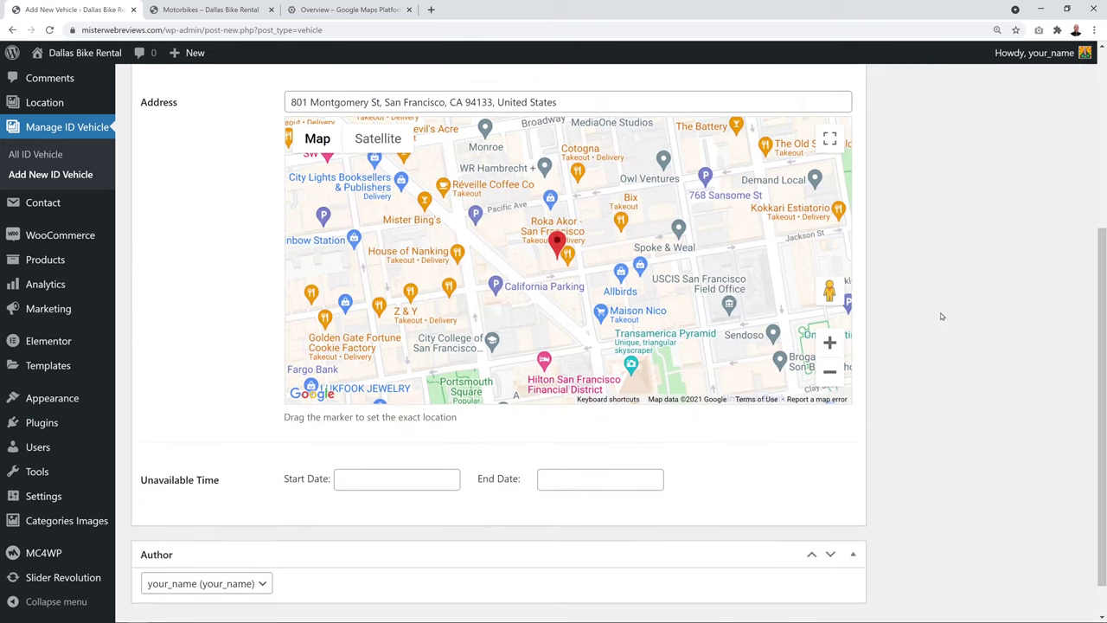
pyautogui.scroll(-1, 891, 389)
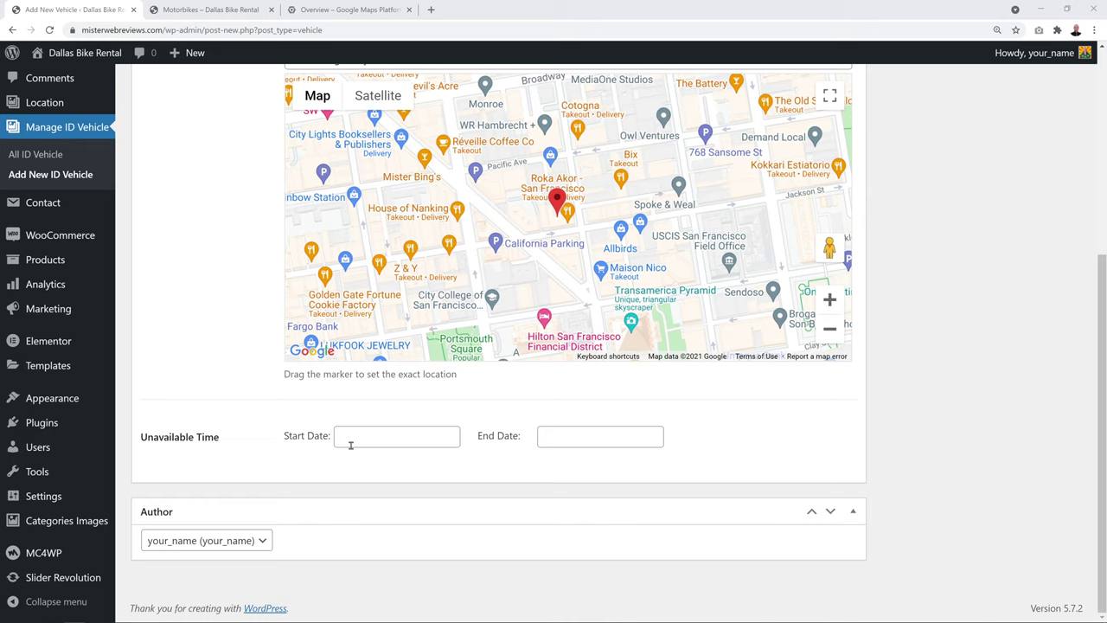
pyautogui.click(350, 445)
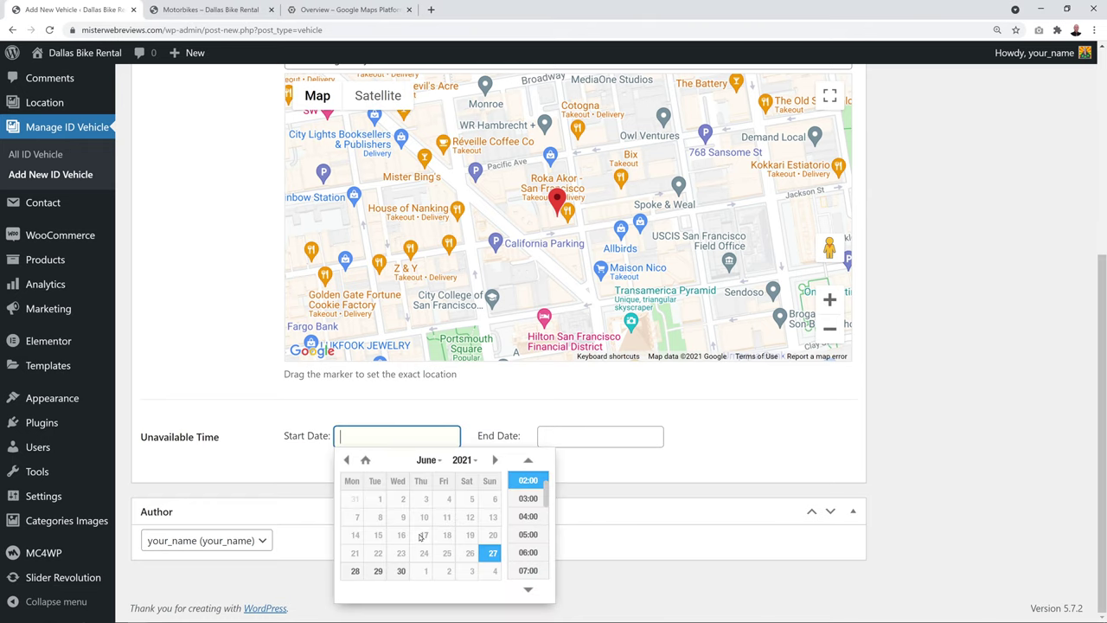
pyautogui.click(380, 573)
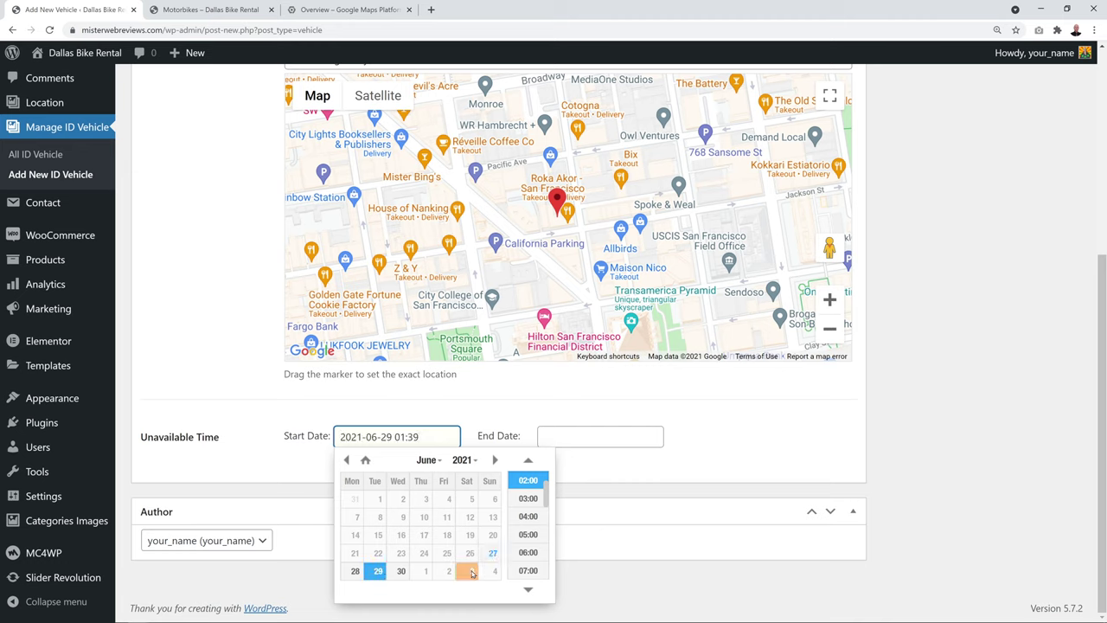
pyautogui.scroll(-1, 537, 537)
pyautogui.scroll(-1, 537, 539)
pyautogui.click(531, 560)
pyautogui.click(582, 434)
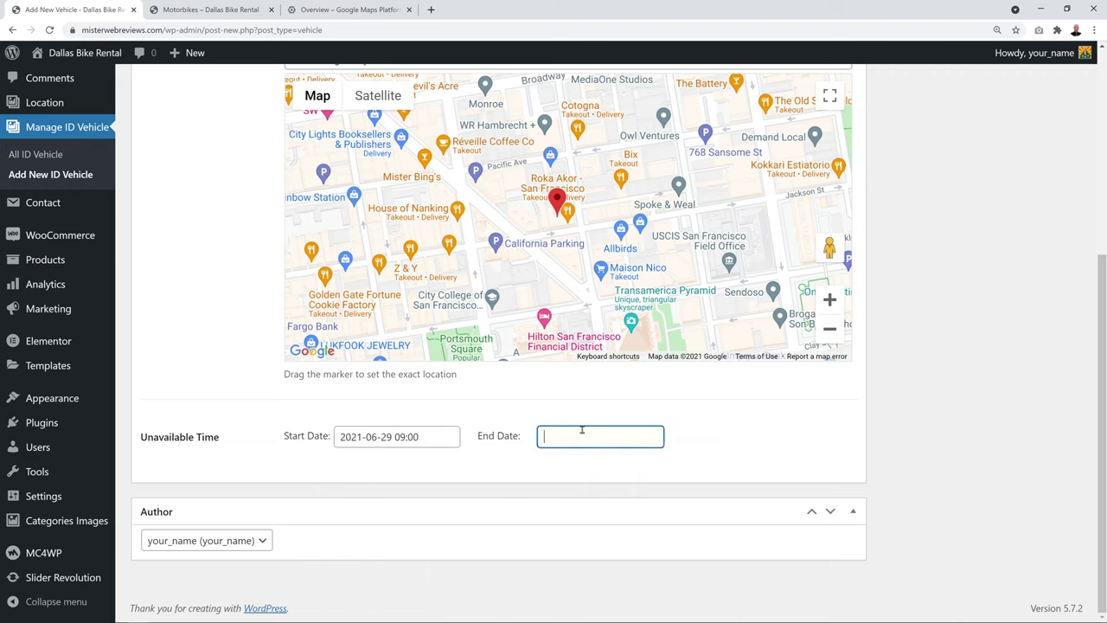
pyautogui.click(603, 571)
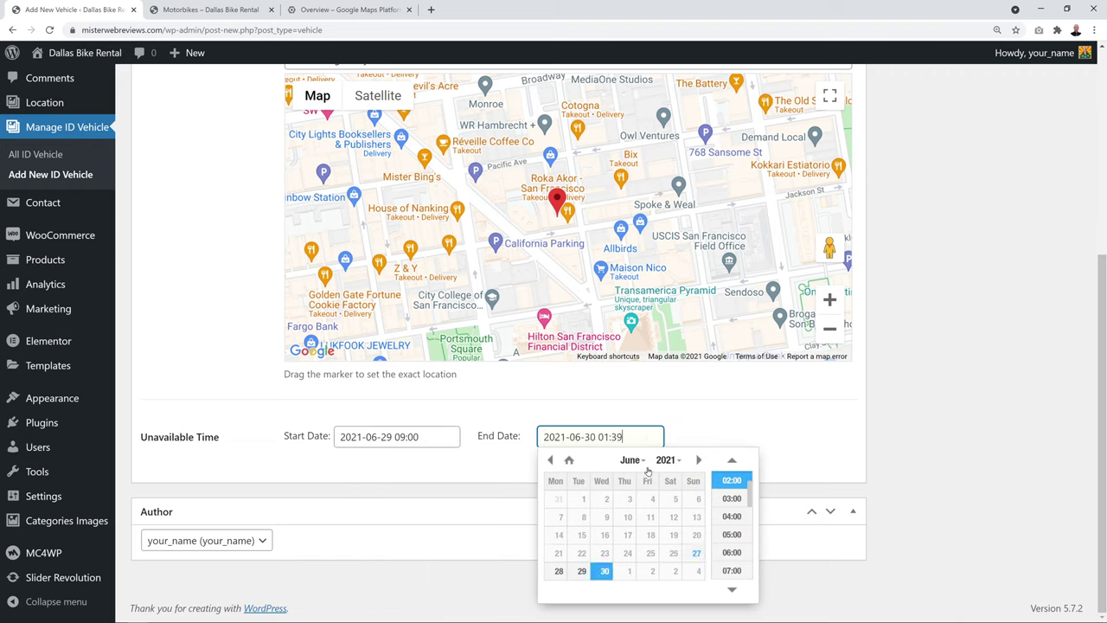
pyautogui.scroll(-2, 733, 547)
pyautogui.scroll(-5, 737, 563)
pyautogui.scroll(-3, 738, 563)
pyautogui.click(738, 564)
pyautogui.click(771, 446)
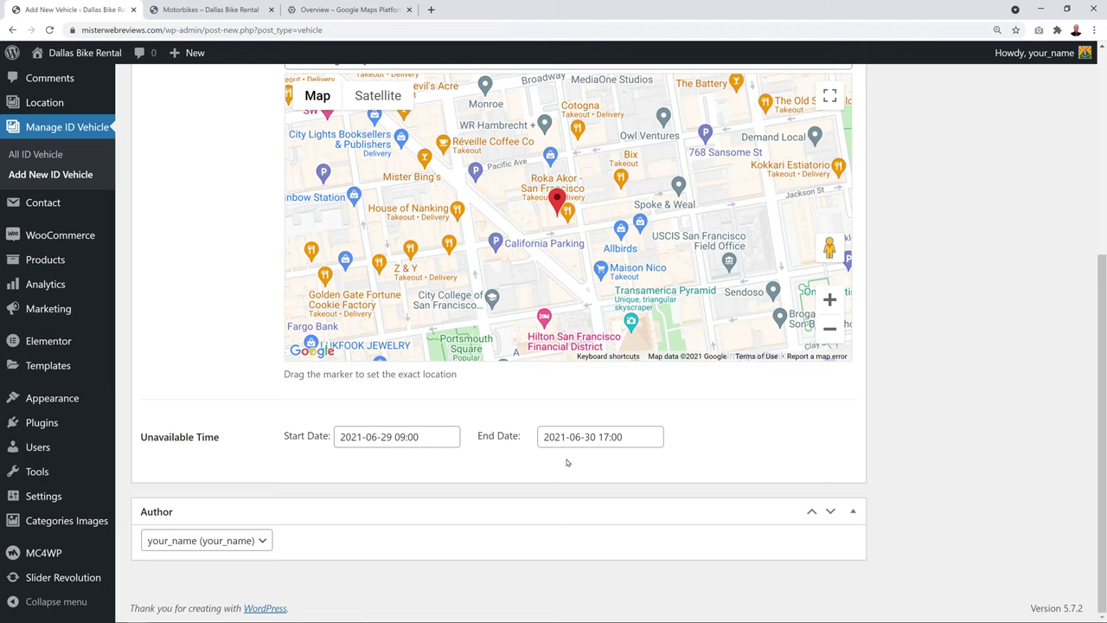
# Publish the Merceded E-Class vehicle and return to All ID Vehicle
pyautogui.scroll(4, 896, 410)
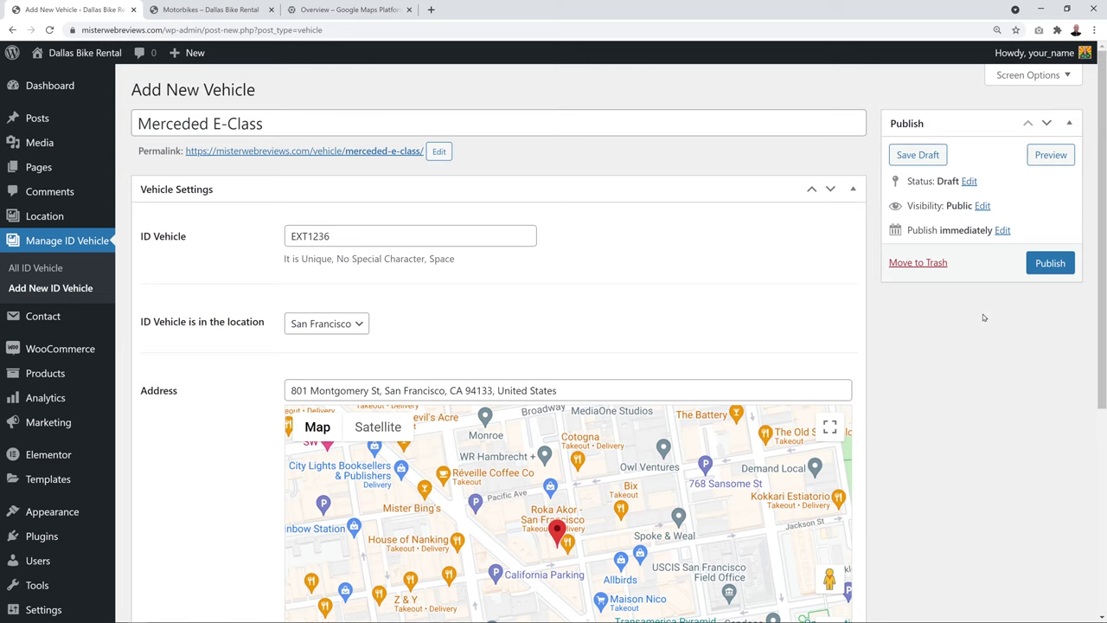
pyautogui.click(1054, 264)
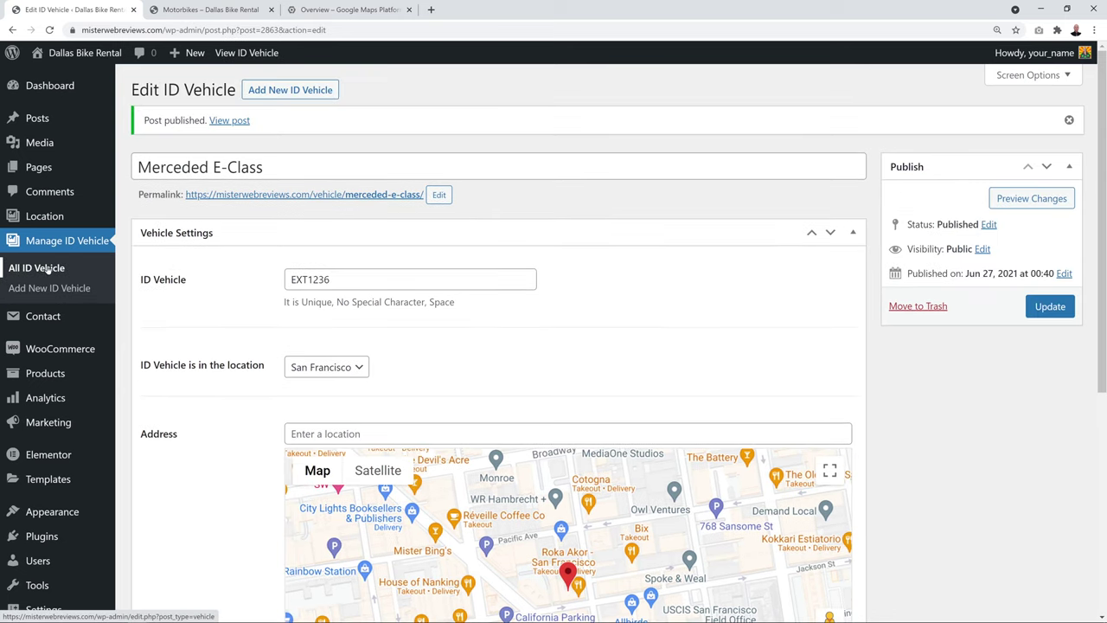
pyautogui.click(36, 268)
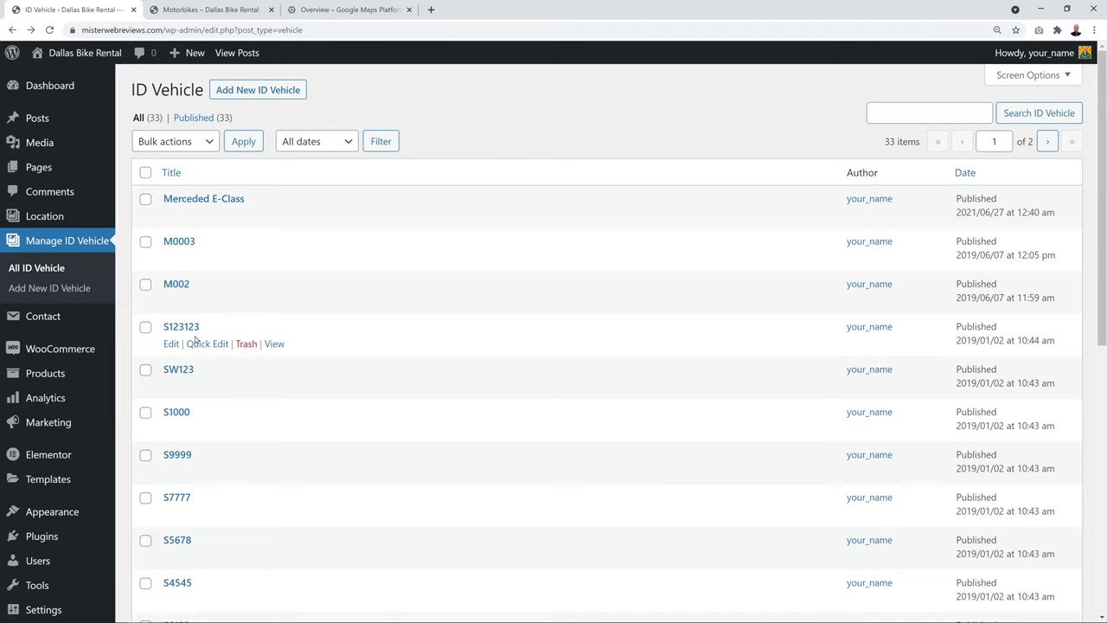
# Find Yamaha 2018 in All Products and open it in the product editor
pyautogui.moveTo(54, 377)
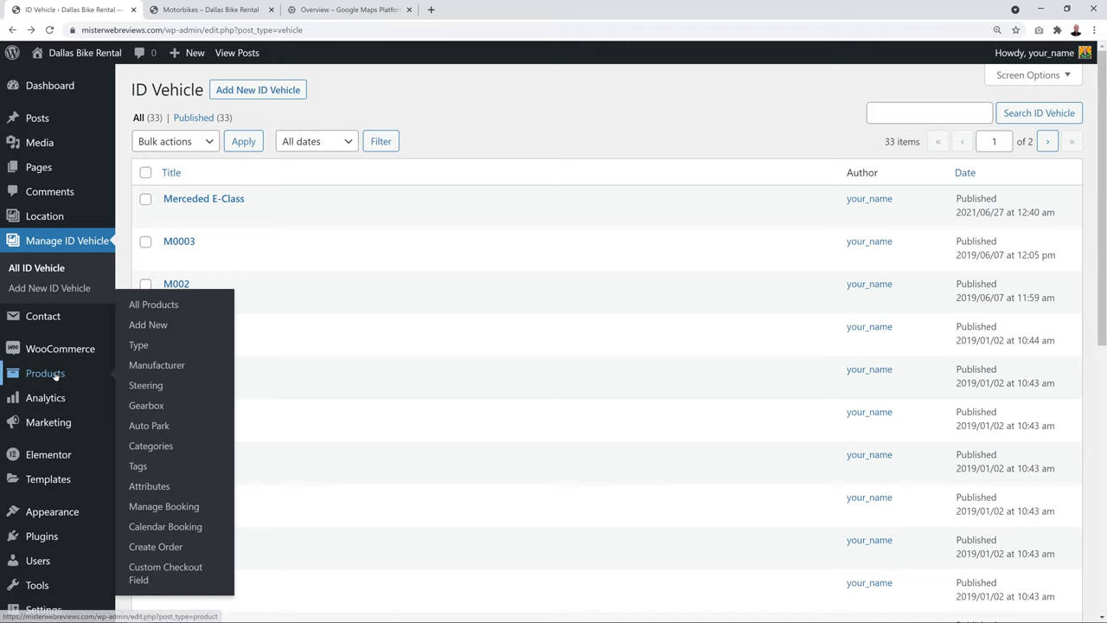
pyautogui.click(165, 307)
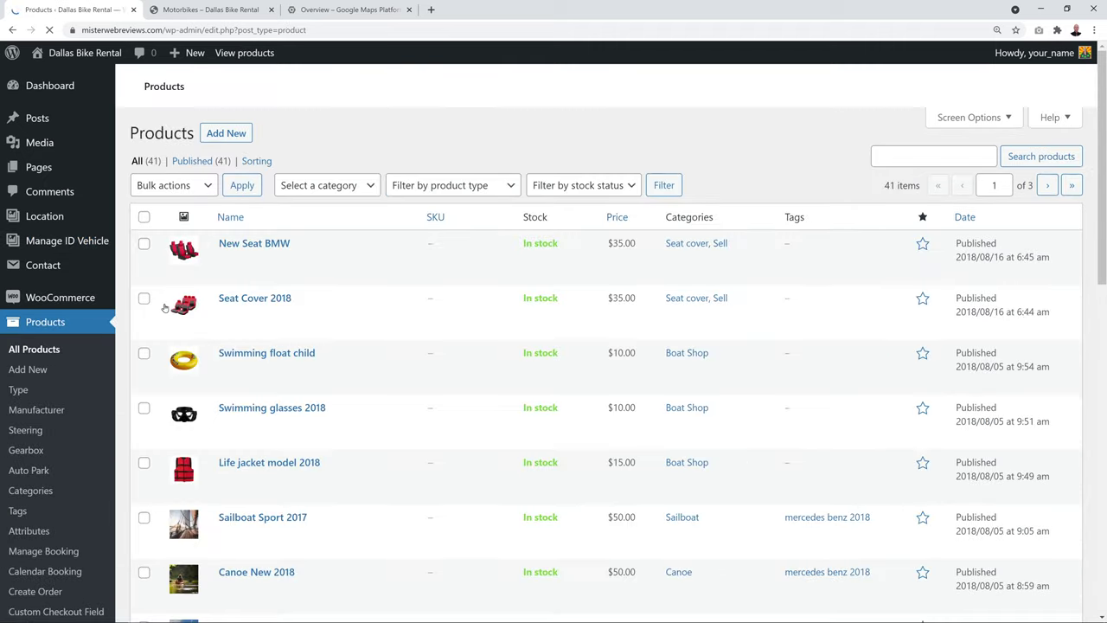
pyautogui.scroll(-7, 462, 256)
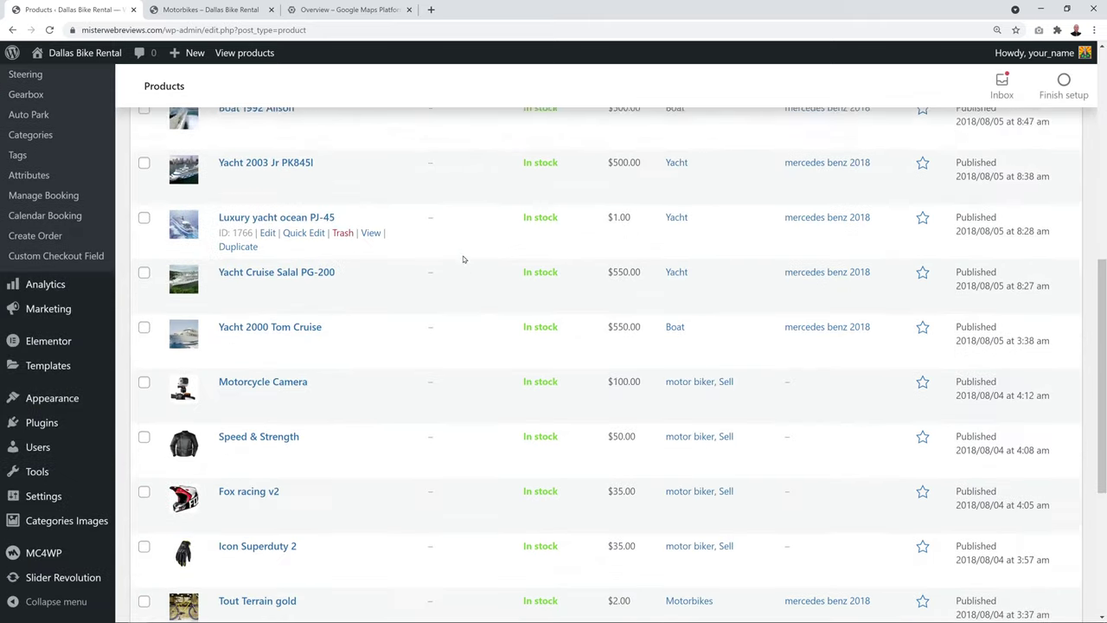
pyautogui.scroll(-3, 463, 258)
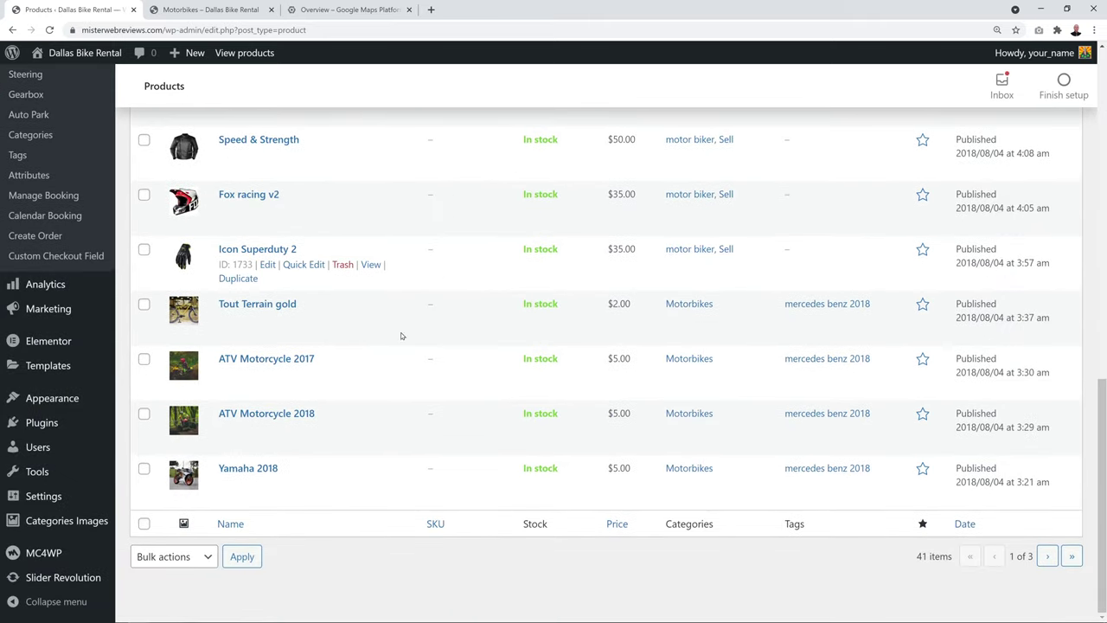
pyautogui.click(263, 469)
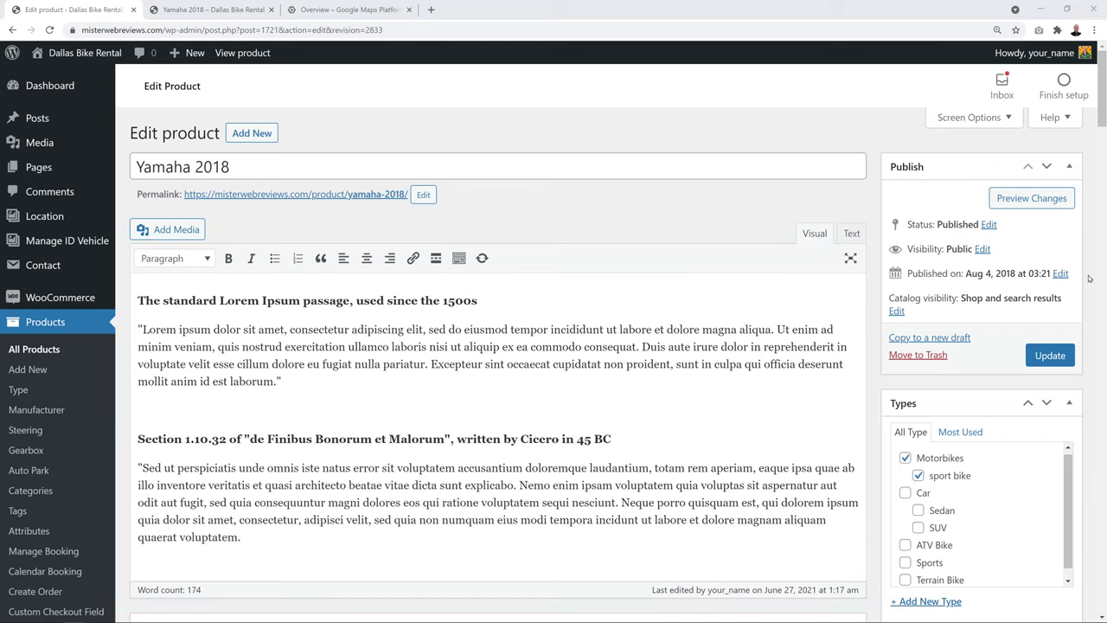
# Untick Left steering and Automatic gearbox on the Yamaha 2018 product, keeping Motorbikes selected
pyautogui.scroll(-5, 1090, 264)
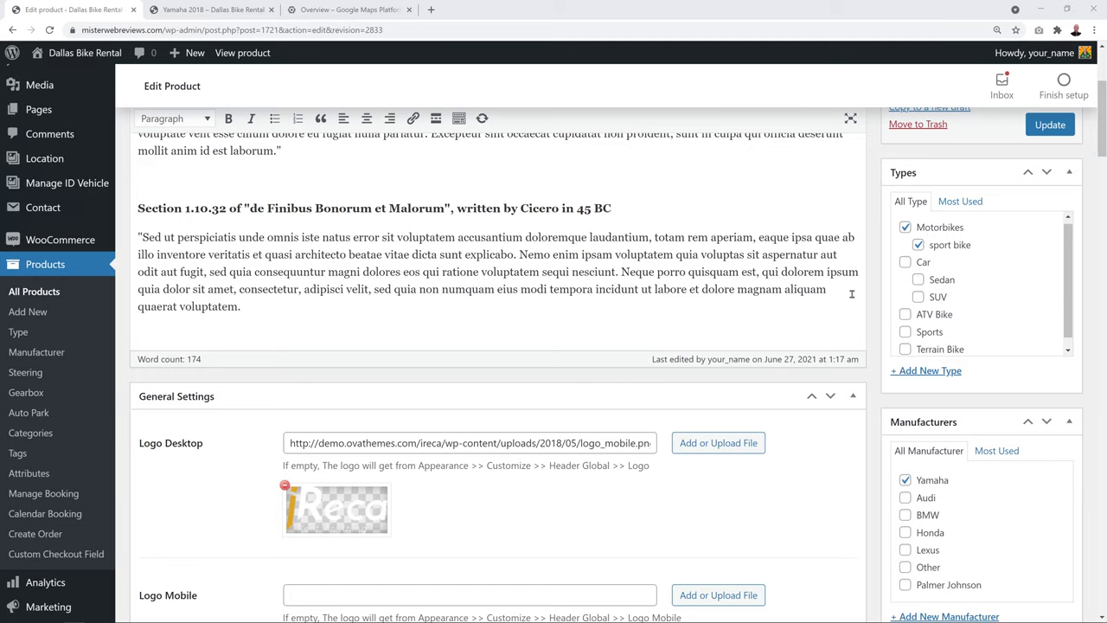
pyautogui.scroll(-2, 839, 296)
pyautogui.scroll(-1, 837, 297)
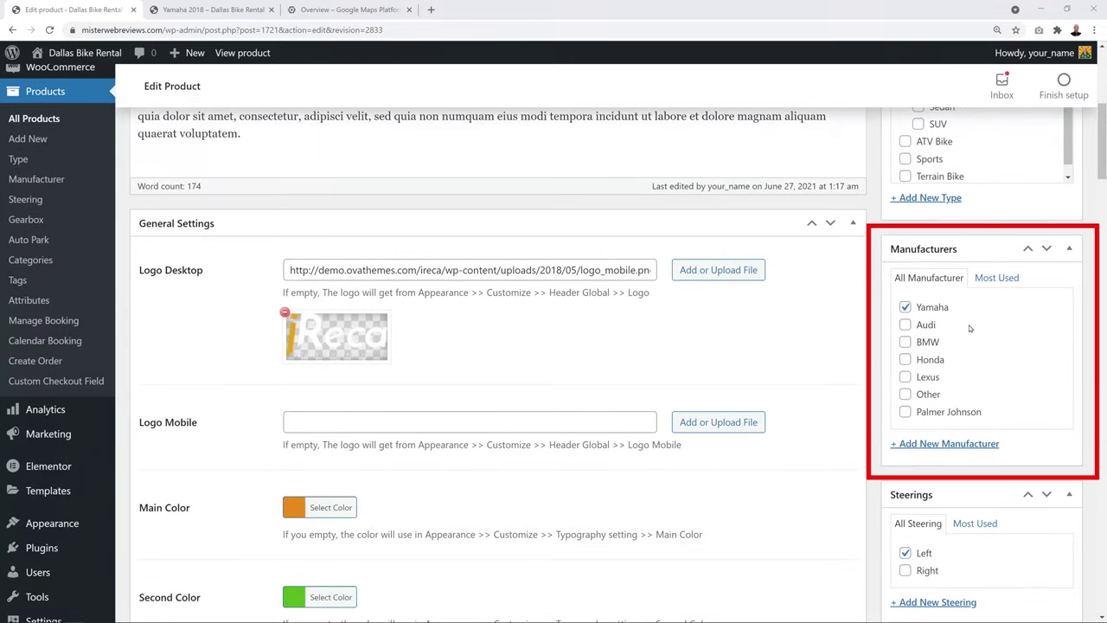
pyautogui.scroll(-3, 856, 338)
pyautogui.scroll(-3, 853, 334)
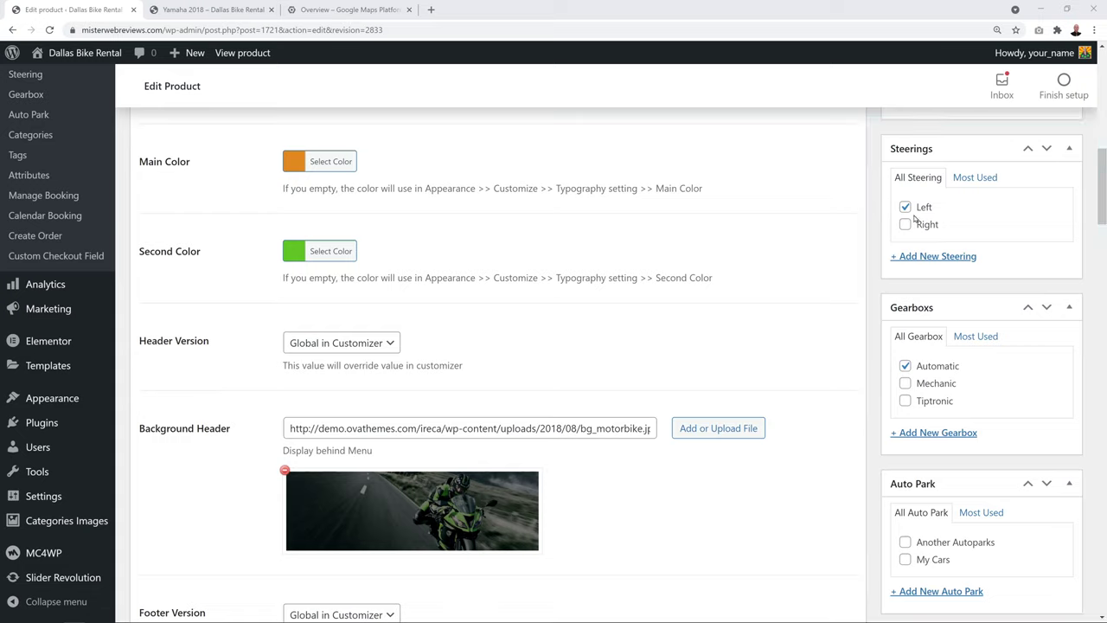
pyautogui.click(905, 207)
pyautogui.click(905, 365)
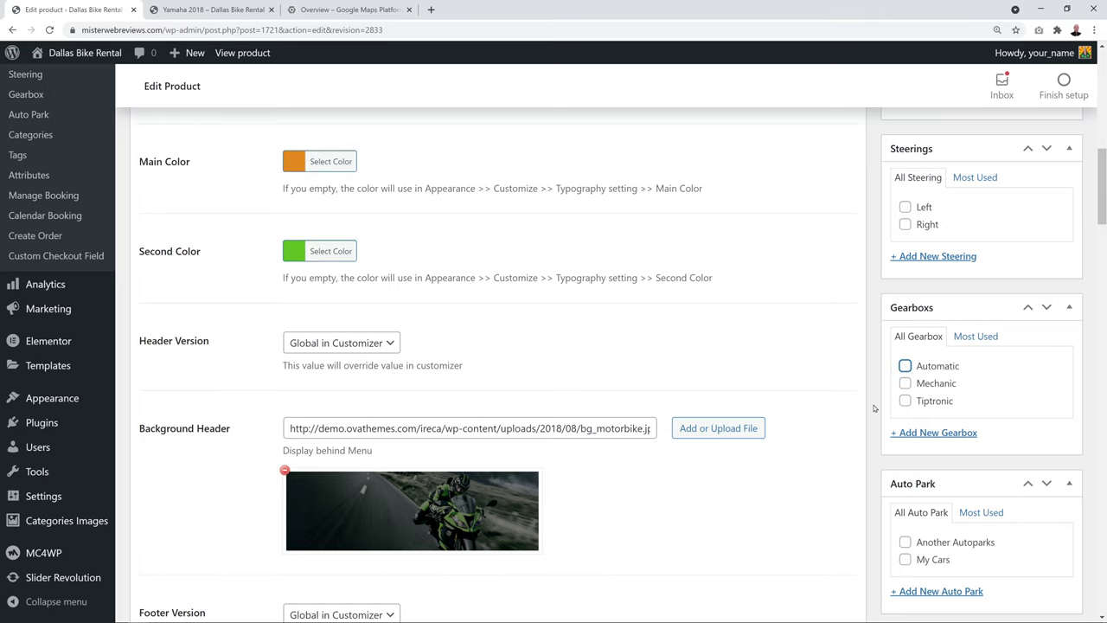
pyautogui.scroll(-3, 853, 405)
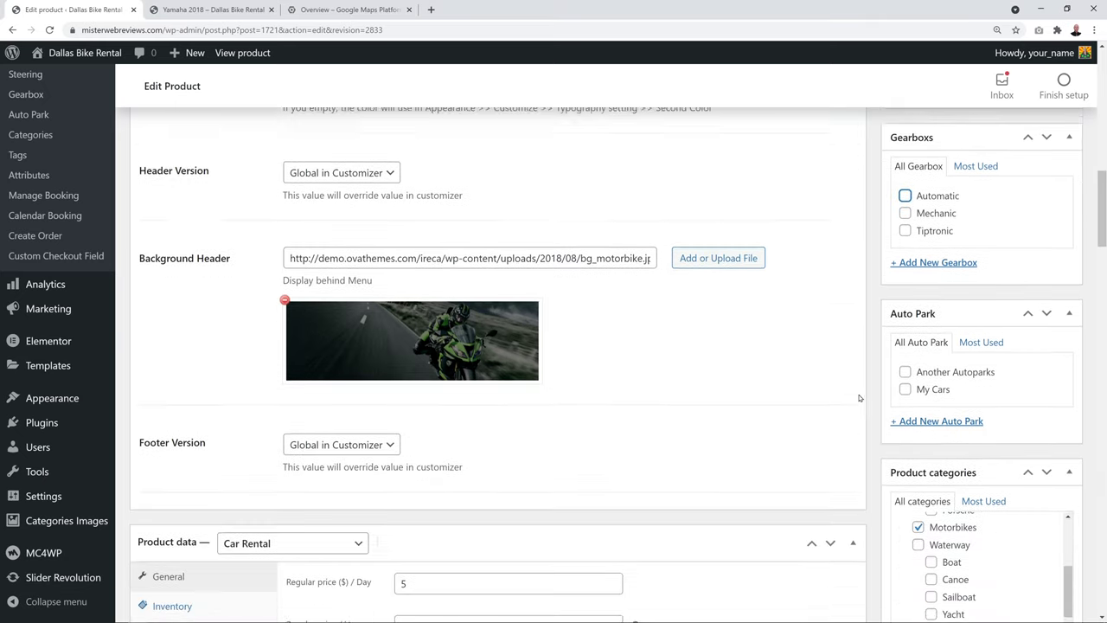
pyautogui.scroll(-2, 849, 397)
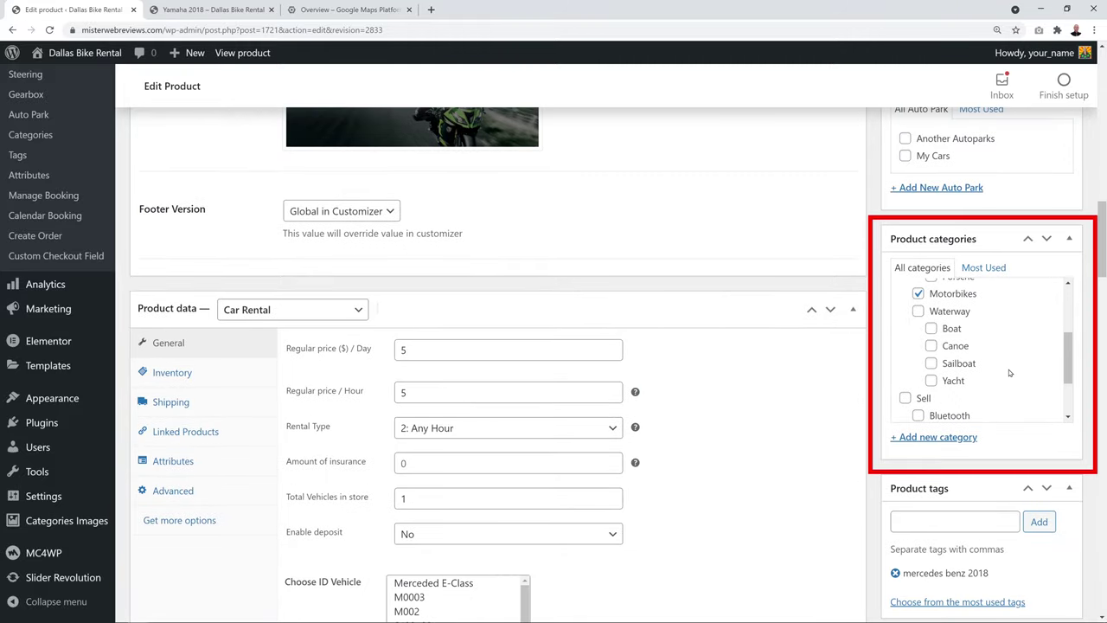
pyautogui.scroll(1, 959, 366)
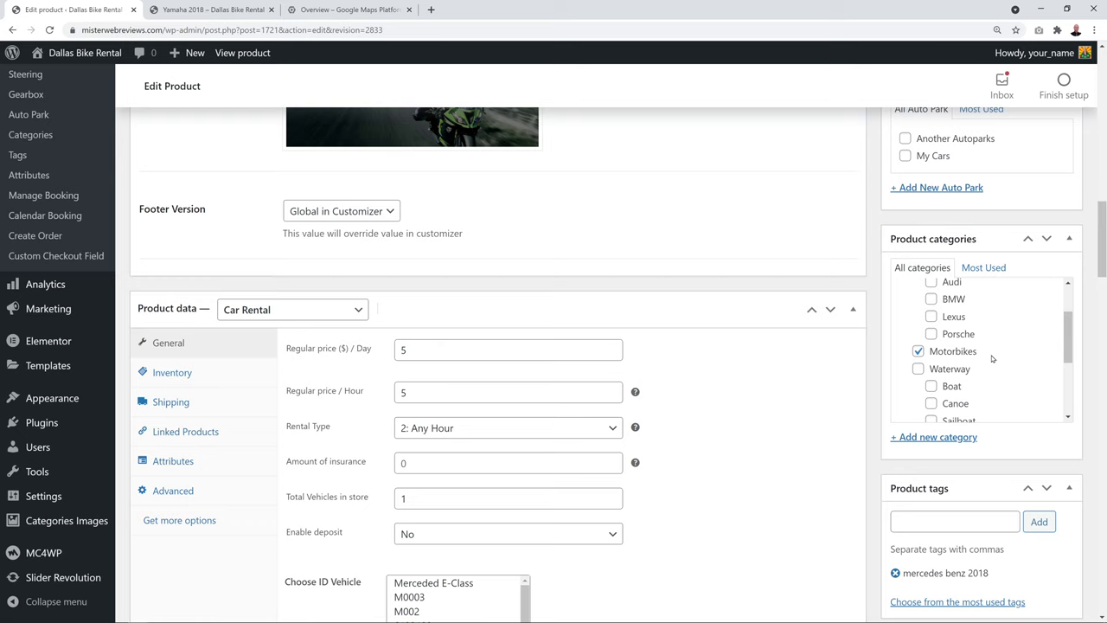
pyautogui.scroll(1, 995, 359)
pyautogui.scroll(-2, 870, 478)
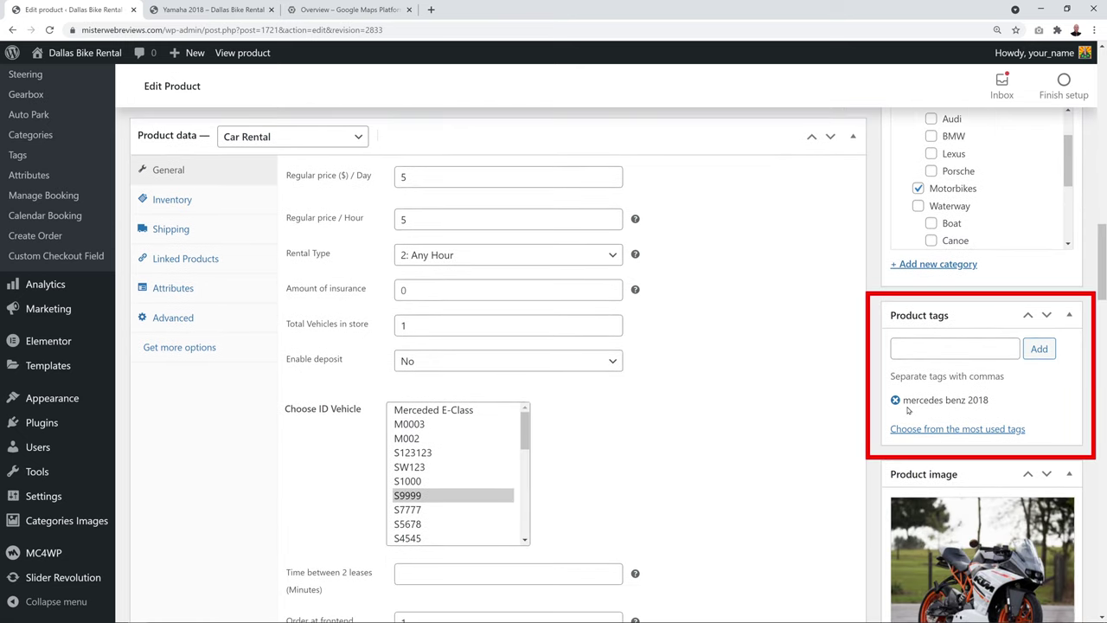
# Delete the 'mercedes benz 2018' tag and add product tags 'yamaha 1000' and '1000cc bike'
pyautogui.click(896, 400)
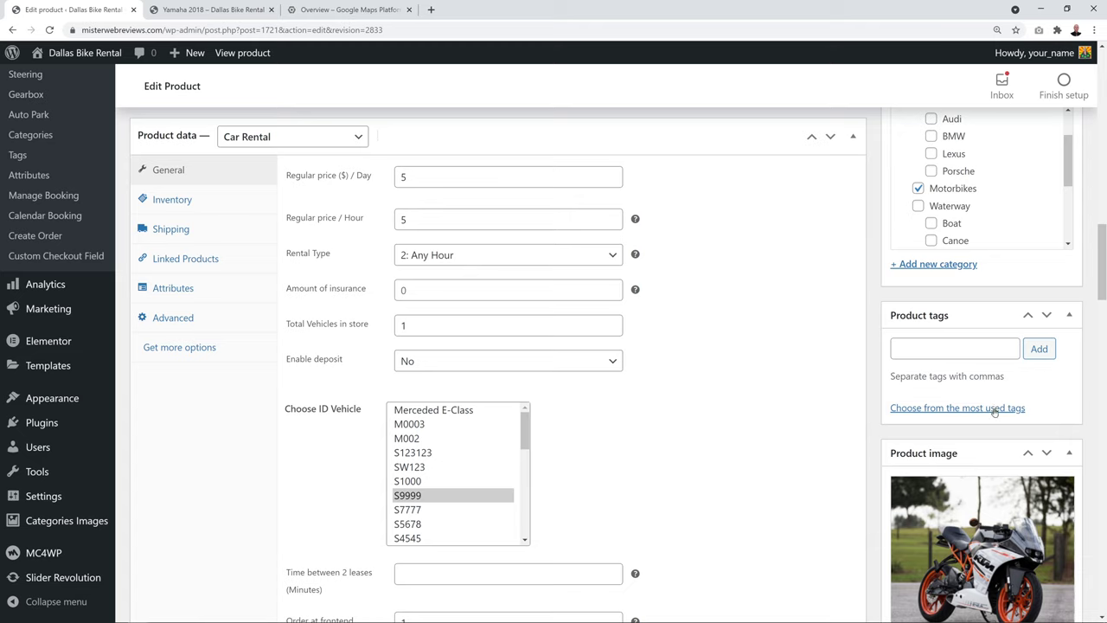
pyautogui.click(943, 351)
pyautogui.write('yamaha 1000')
pyautogui.click(1039, 349)
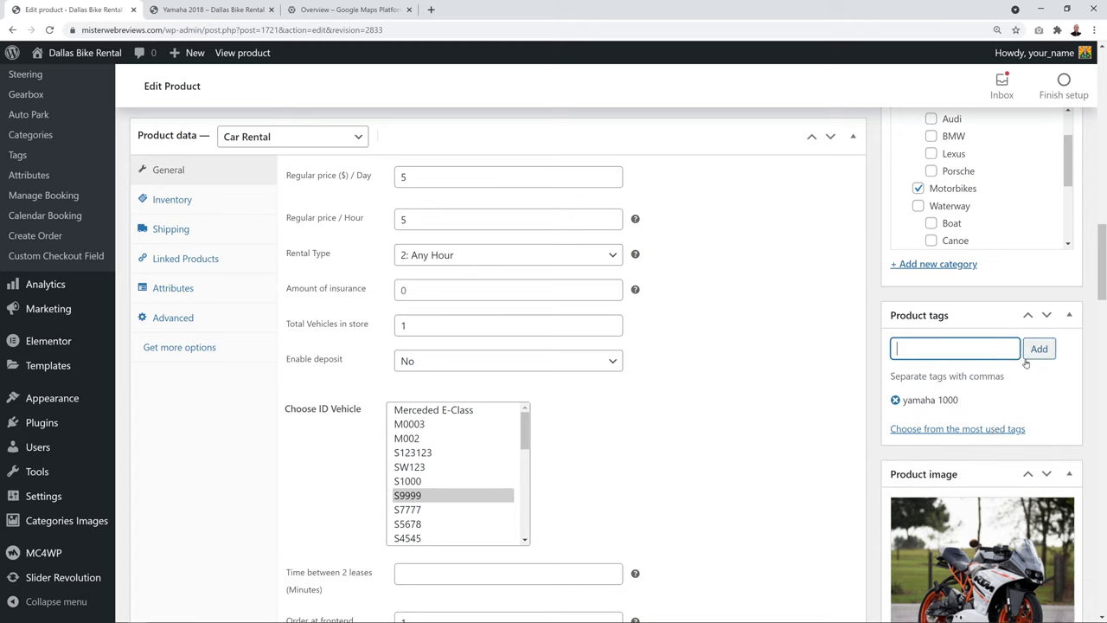
pyautogui.write('1000cc bike')
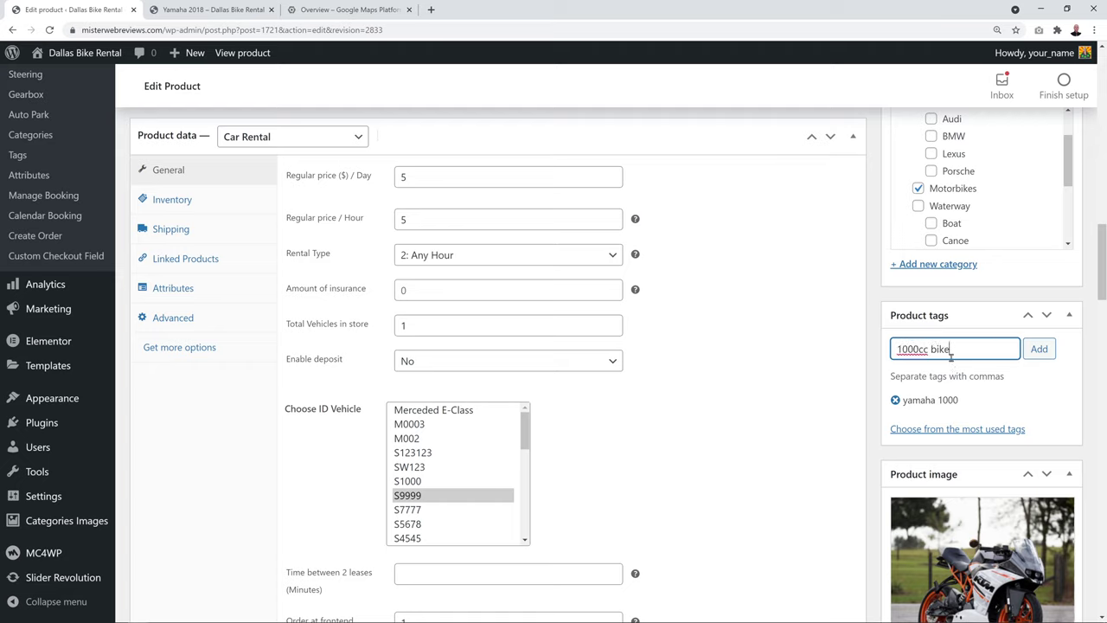
pyautogui.click(1049, 349)
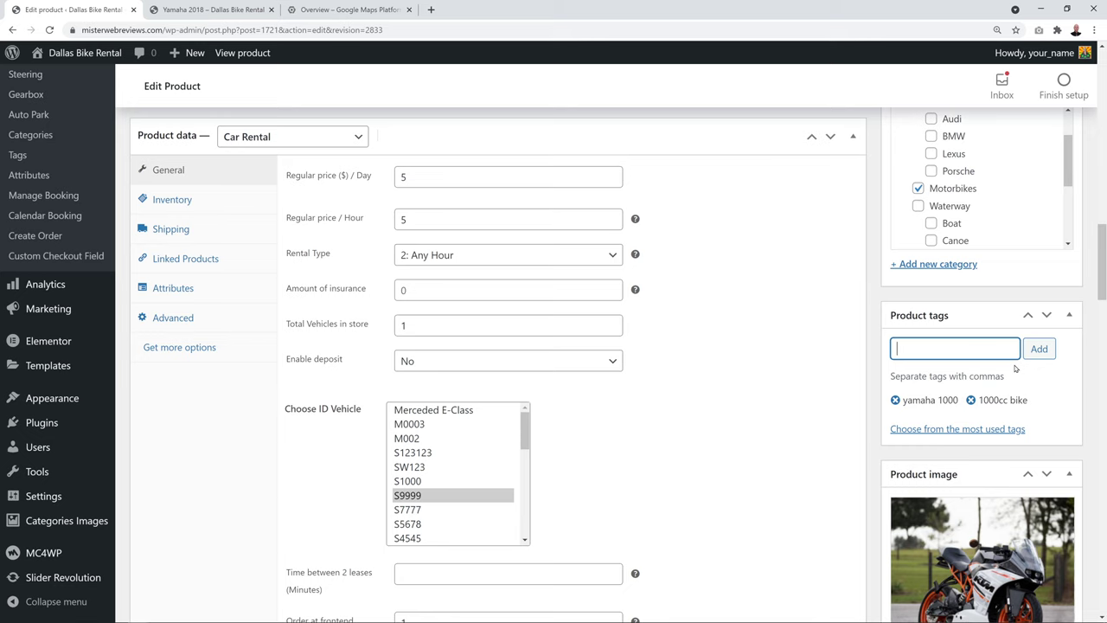
pyautogui.scroll(-5, 1015, 369)
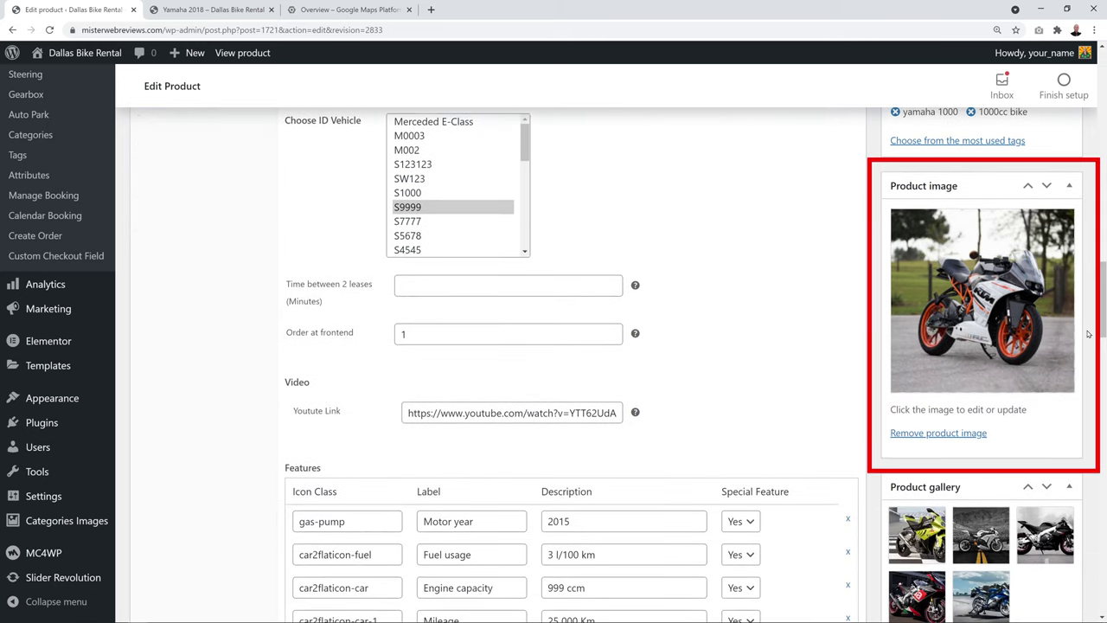
pyautogui.click(997, 359)
pyautogui.click(78, 111)
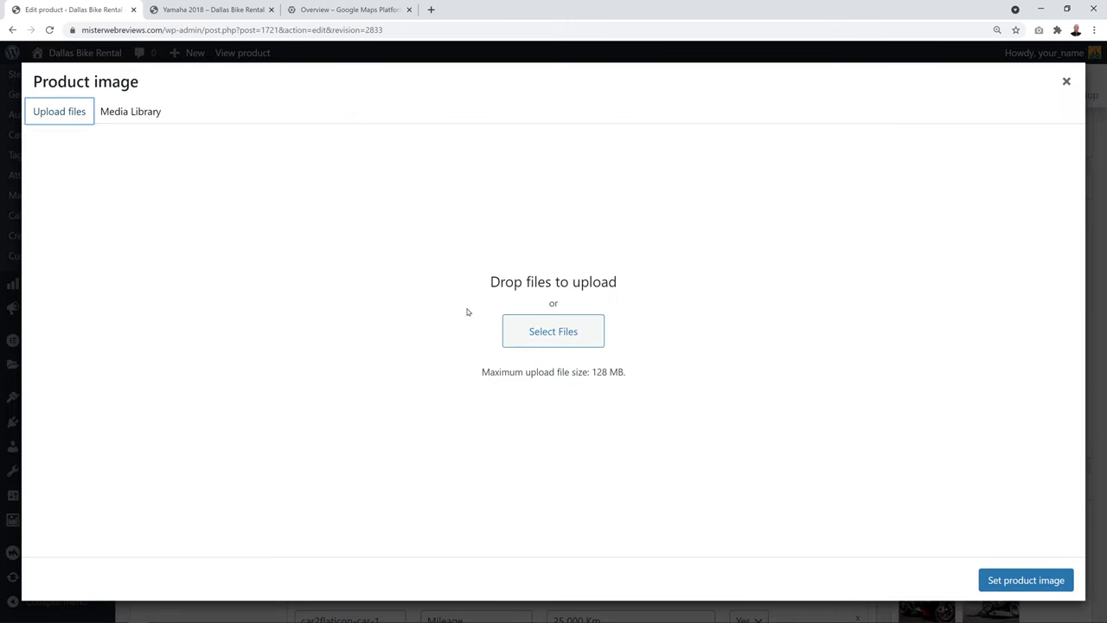
pyautogui.click(139, 112)
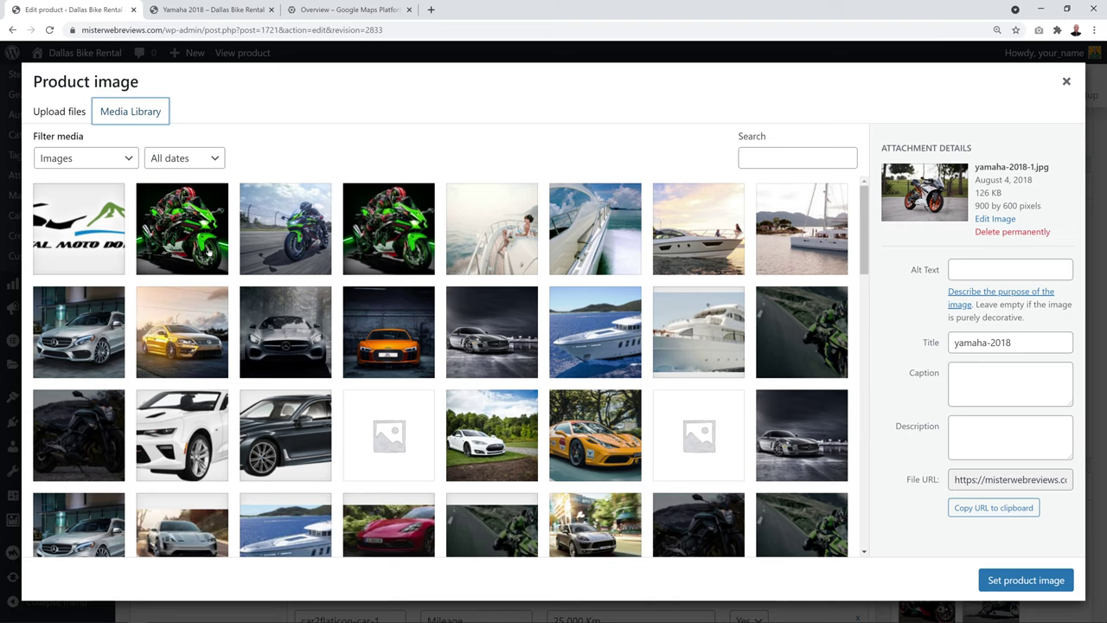
pyautogui.scroll(-1, 823, 225)
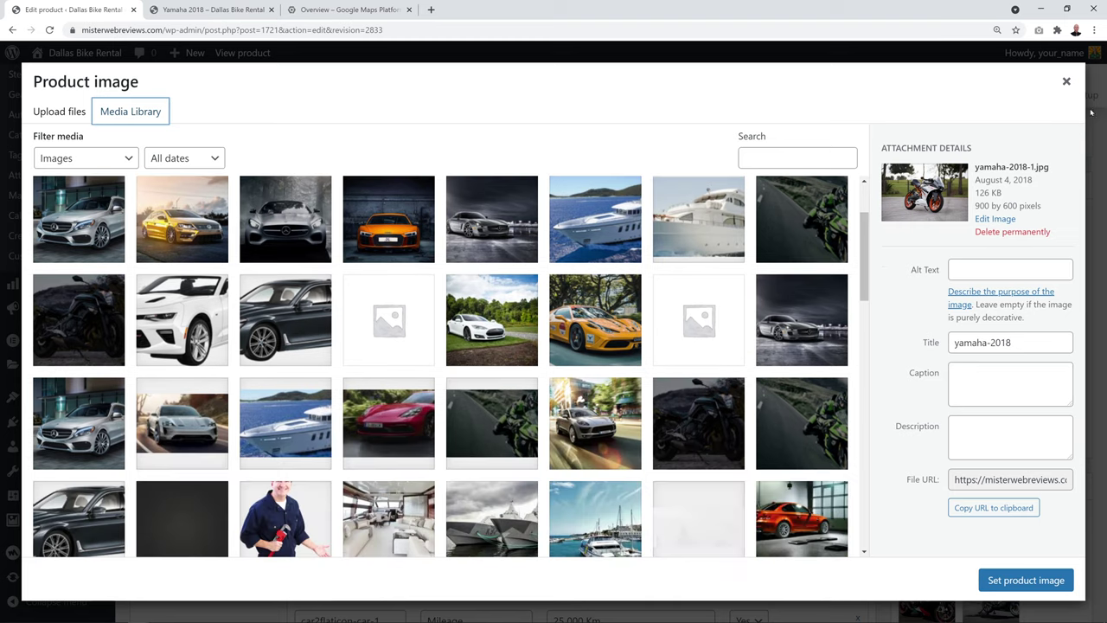
pyautogui.click(1067, 81)
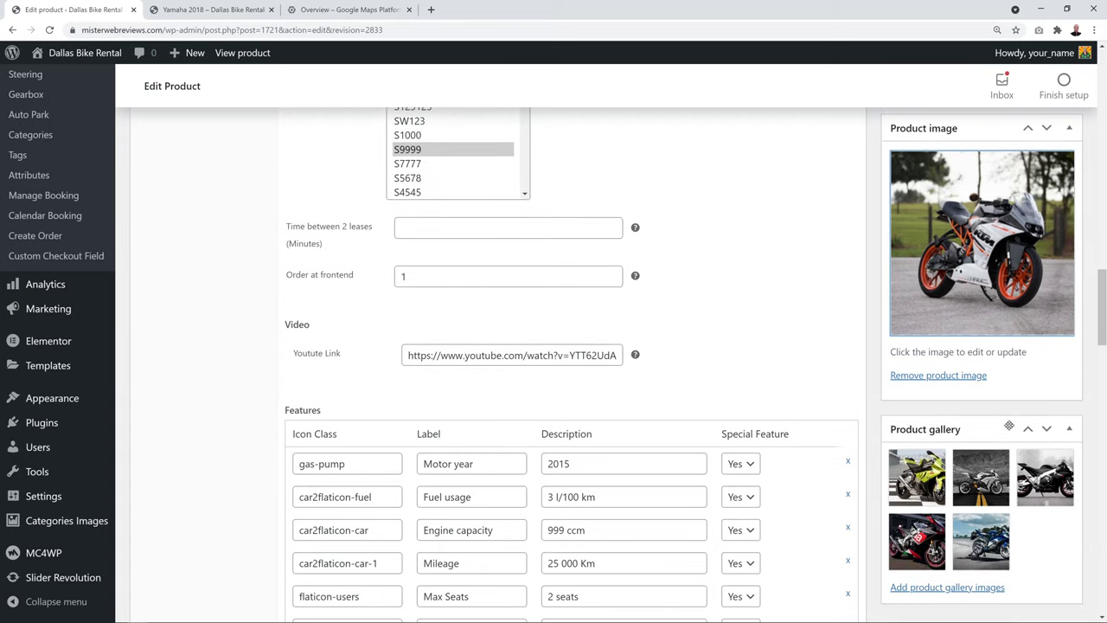
pyautogui.scroll(-1, 1008, 426)
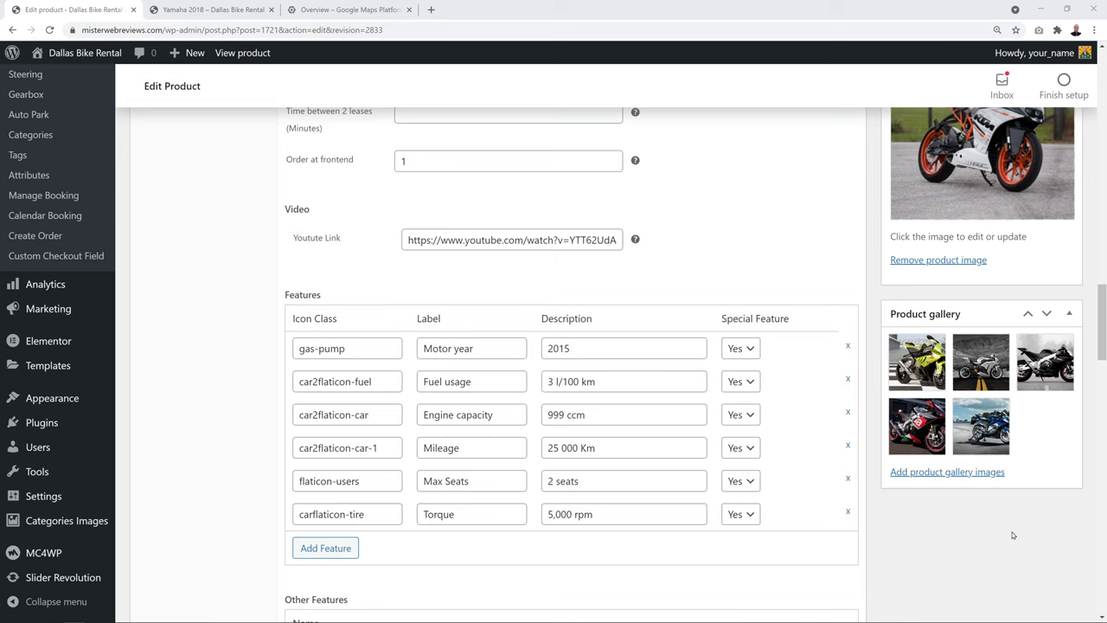
pyautogui.hotkey('ctrl', 'Tab')
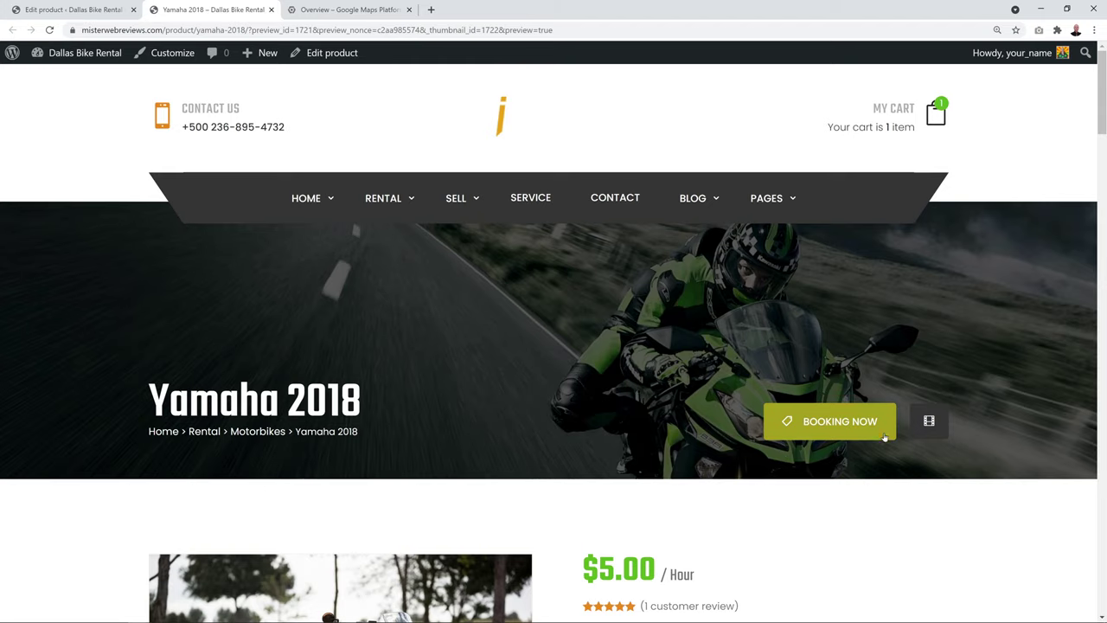
pyautogui.scroll(-1, 853, 405)
pyautogui.scroll(-3, 853, 405)
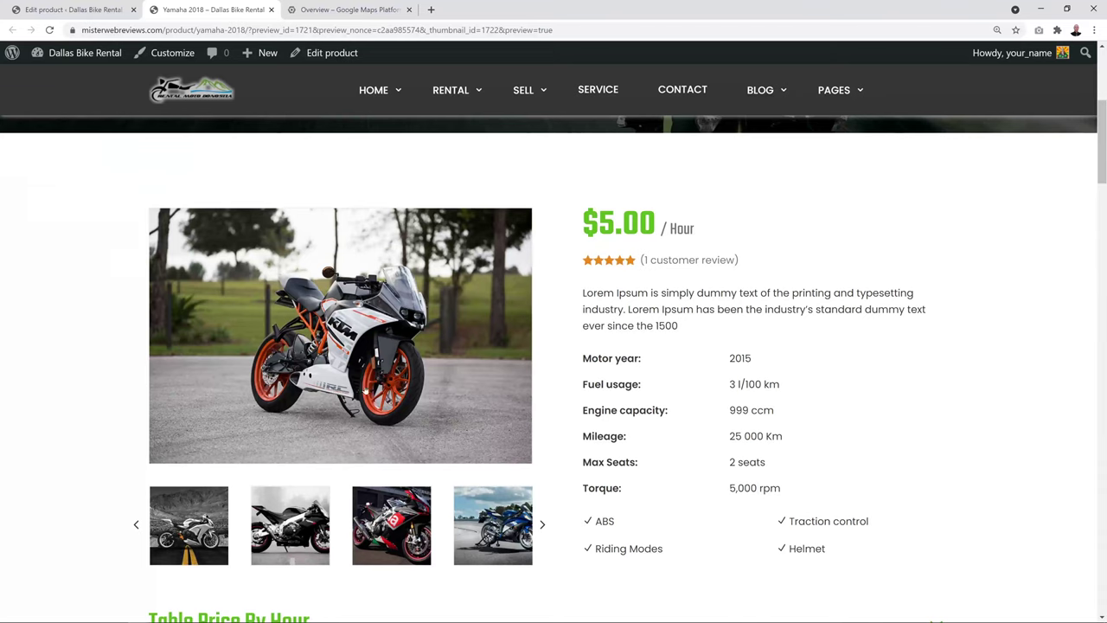
pyautogui.scroll(-1, 524, 342)
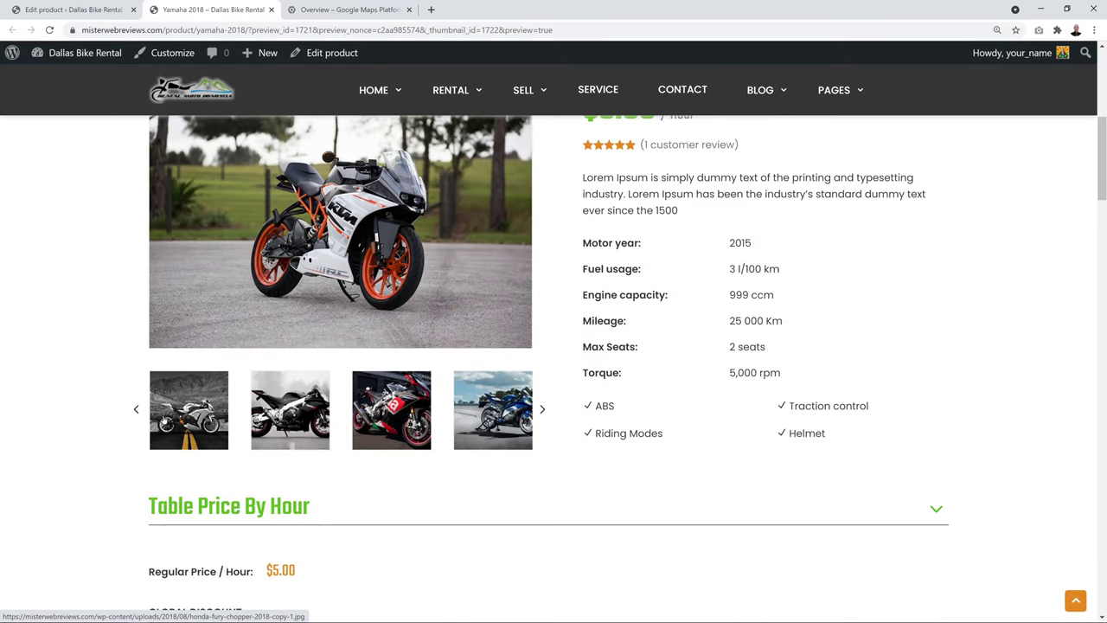
pyautogui.click(71, 9)
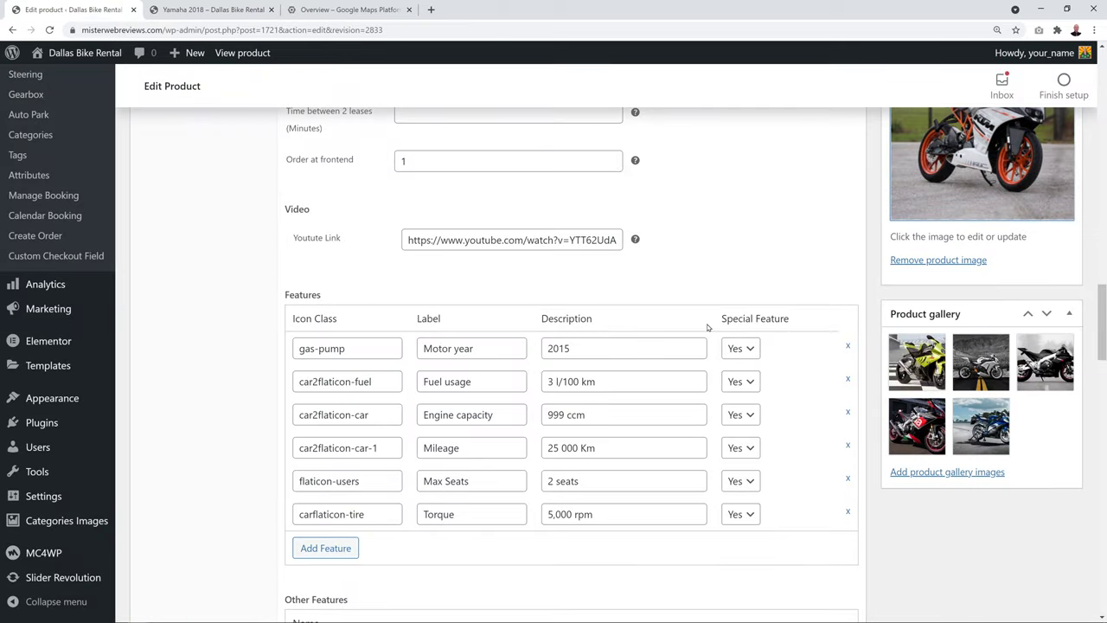
# Remove the iReca logo image from the product's Logo Desktop setting in General Settings
pyautogui.scroll(15, 850, 398)
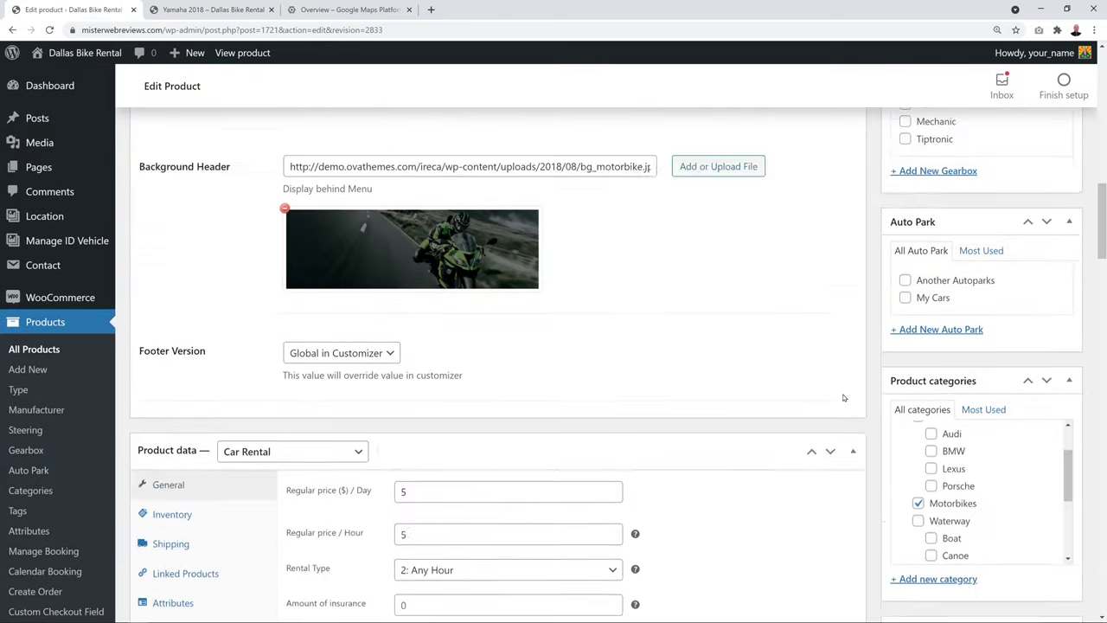
pyautogui.scroll(5, 844, 398)
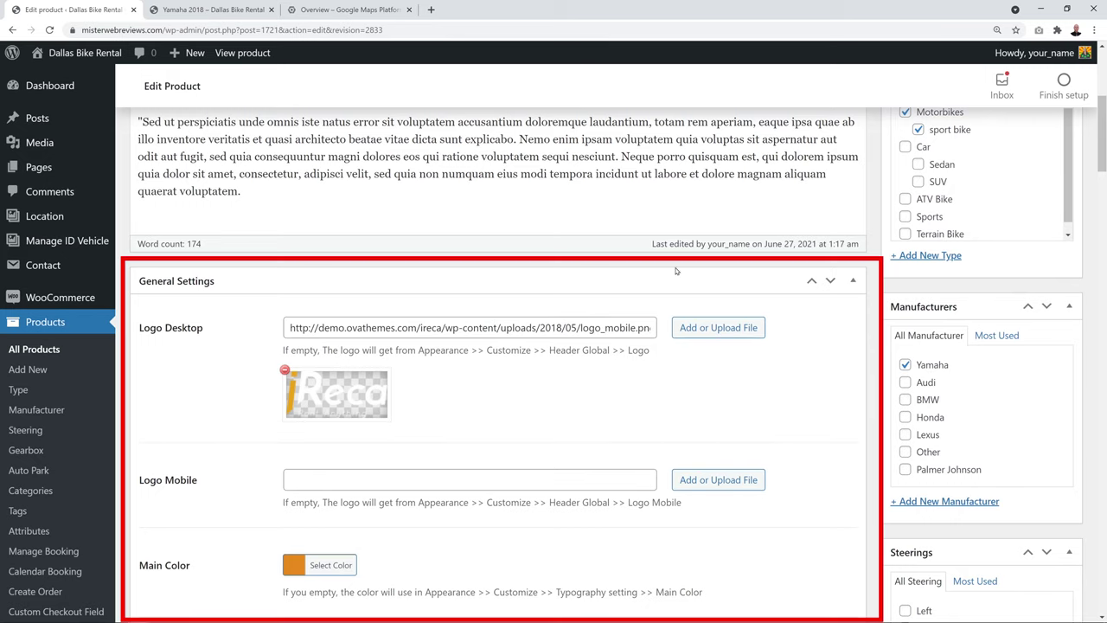
pyautogui.scroll(-2, 712, 340)
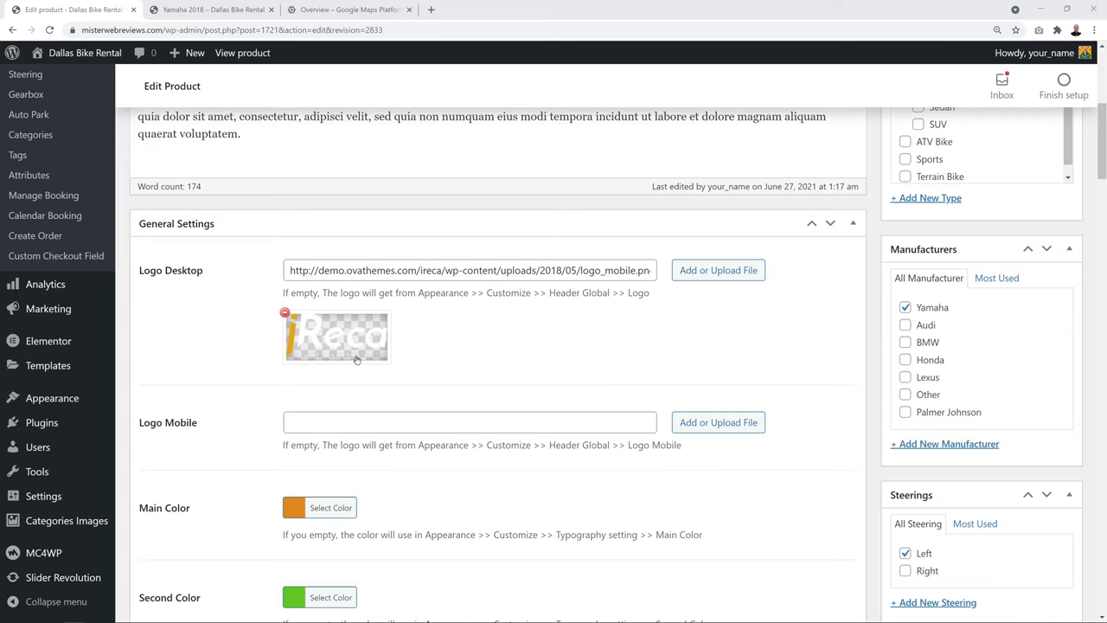
pyautogui.moveTo(549, 294); pyautogui.dragTo(610, 295)
pyautogui.click(609, 332)
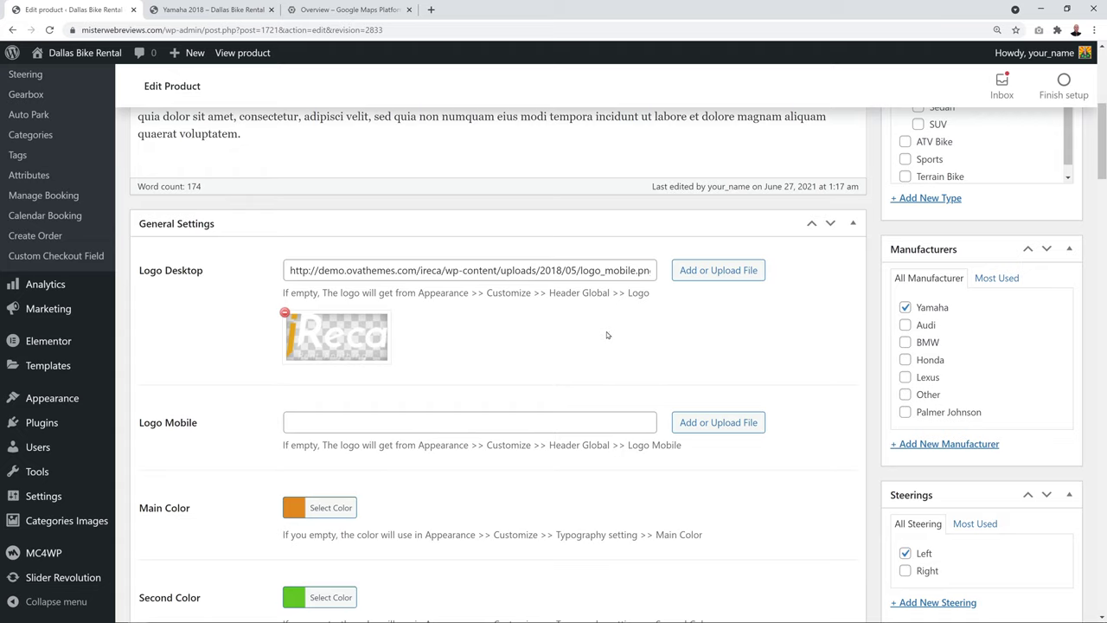
pyautogui.click(285, 312)
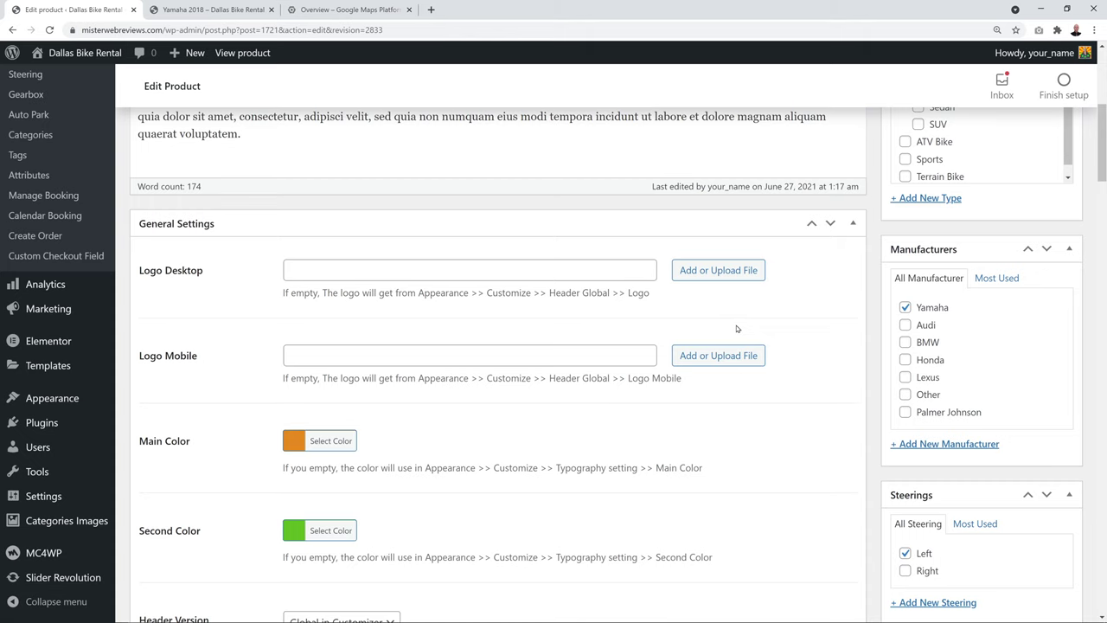
# Keep Header Version at Global in Customizer and view the Yamaha 2018 product preview page
pyautogui.scroll(-3, 737, 329)
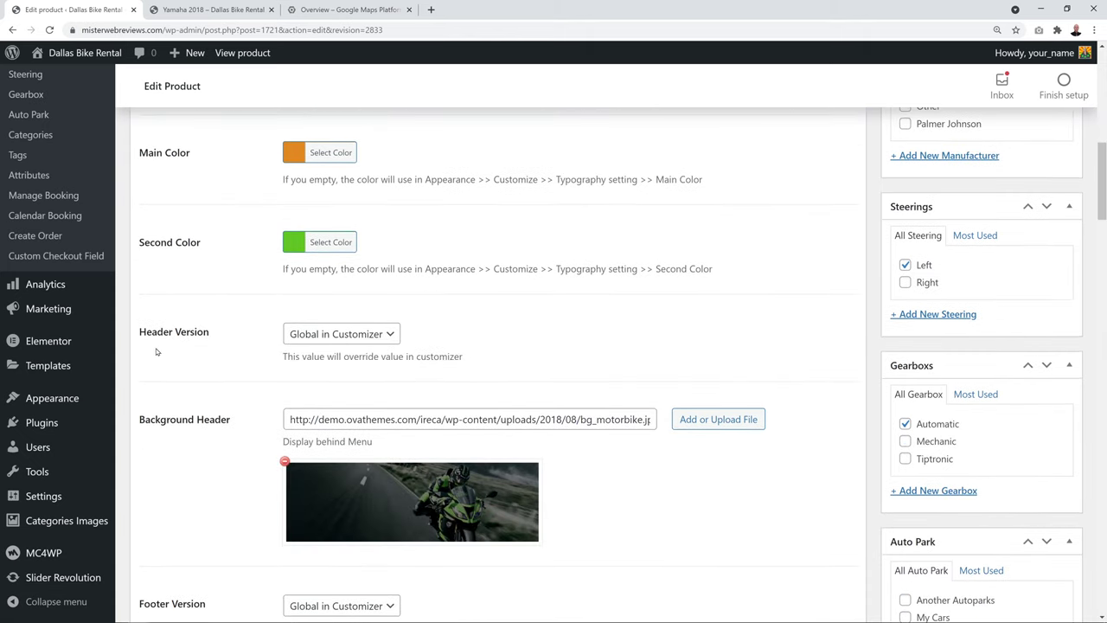
pyautogui.click(392, 335)
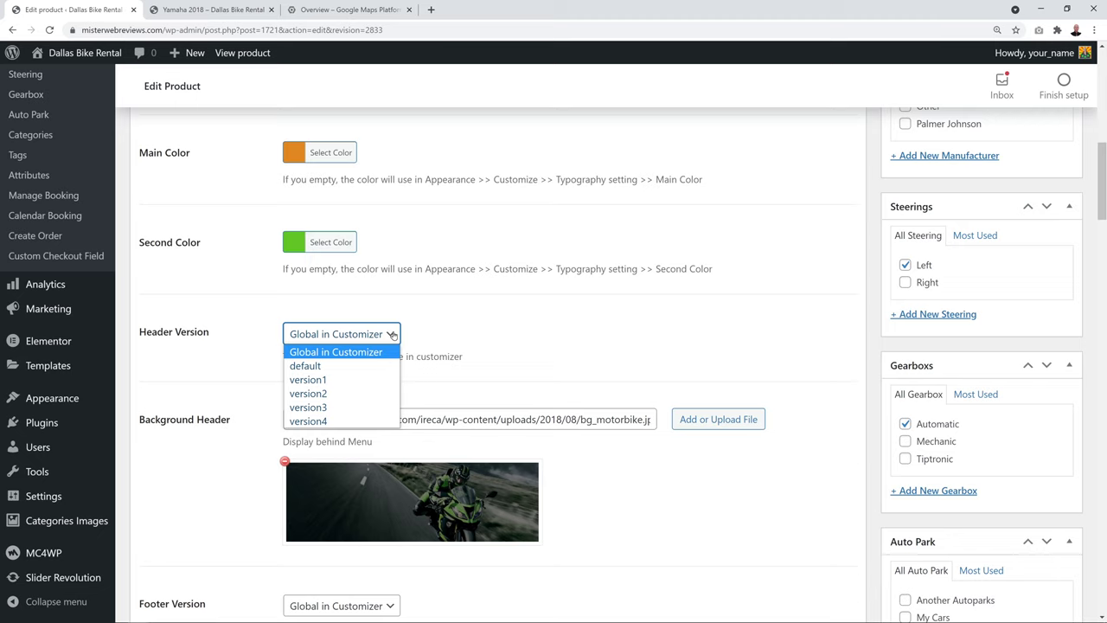
pyautogui.click(392, 335)
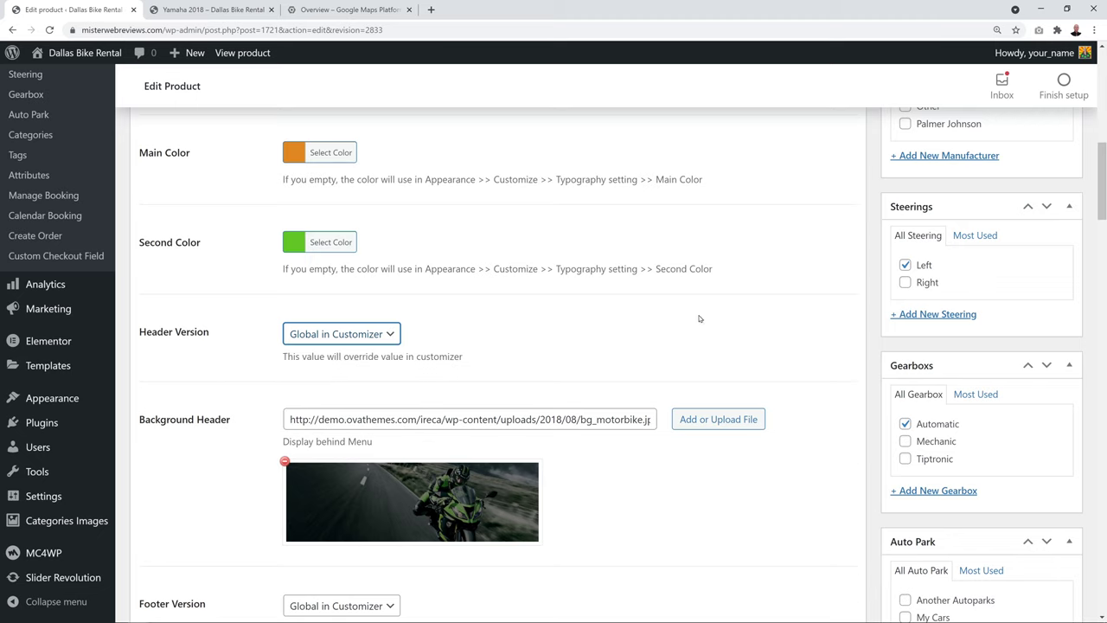
pyautogui.scroll(-1, 718, 346)
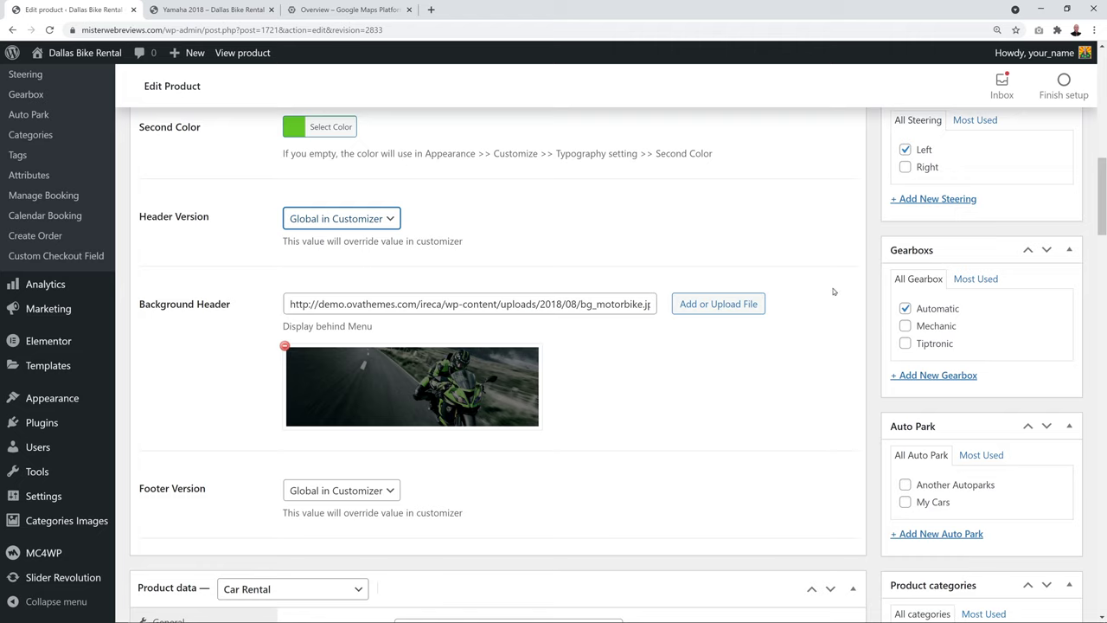
pyautogui.click(210, 10)
pyautogui.scroll(5, 661, 337)
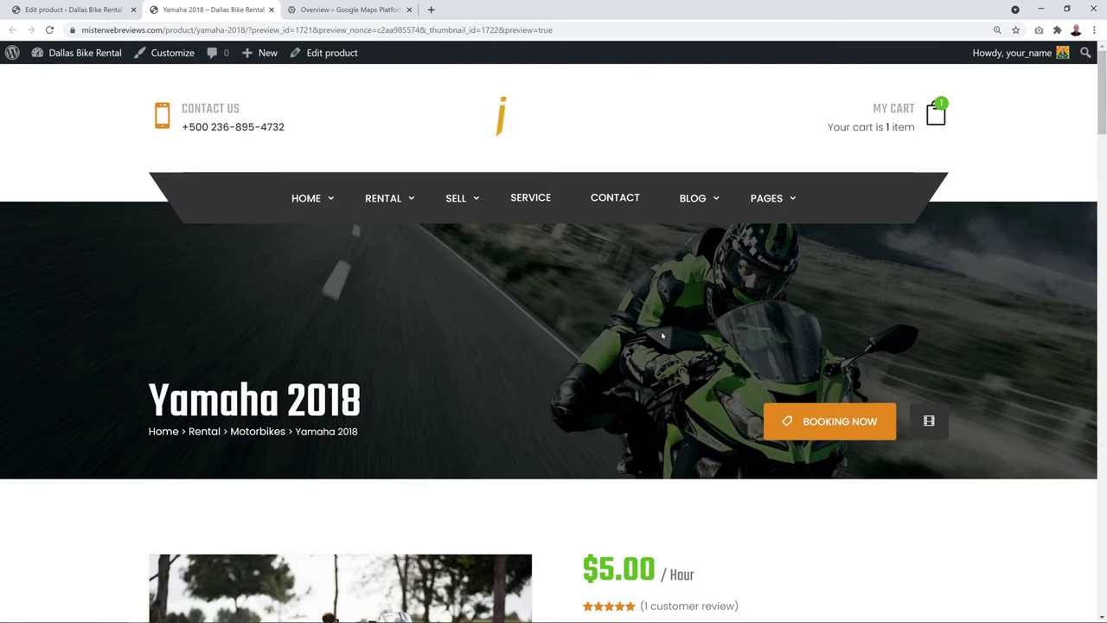
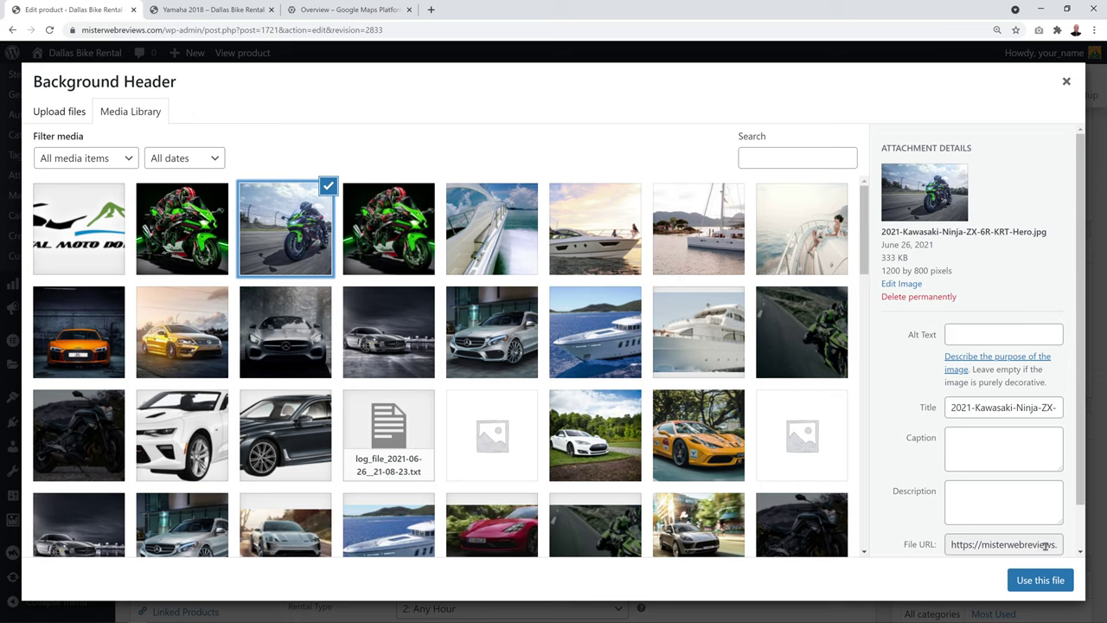
# Use the Kawasaki Ninja image as the Background Header and keep the product type as Car Rental
pyautogui.click(1042, 581)
pyautogui.scroll(-1, 778, 467)
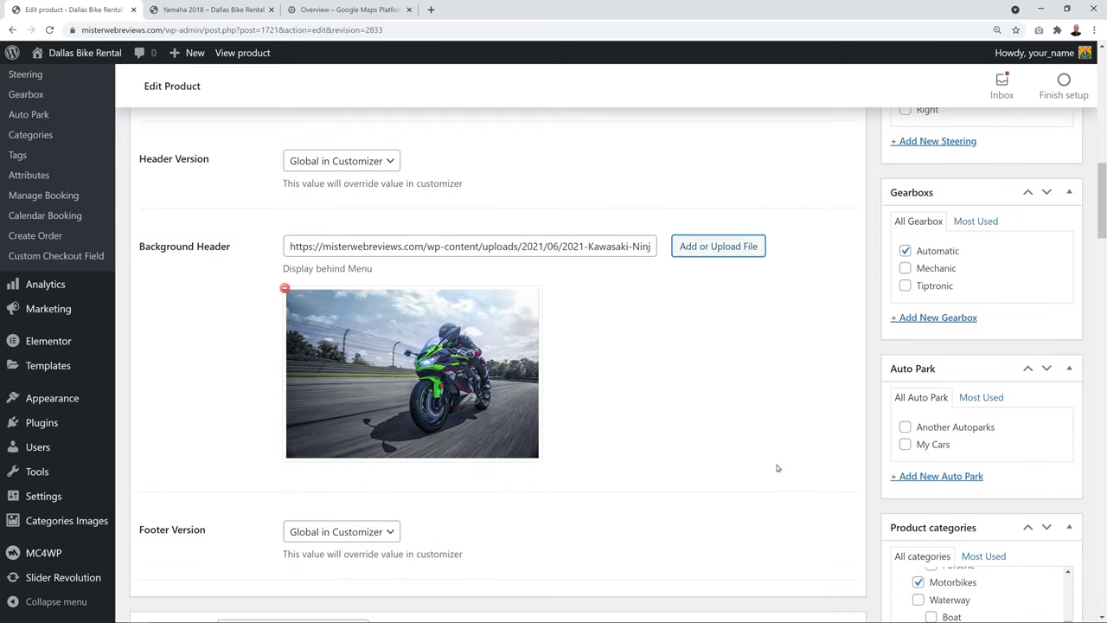
pyautogui.scroll(-1, 735, 480)
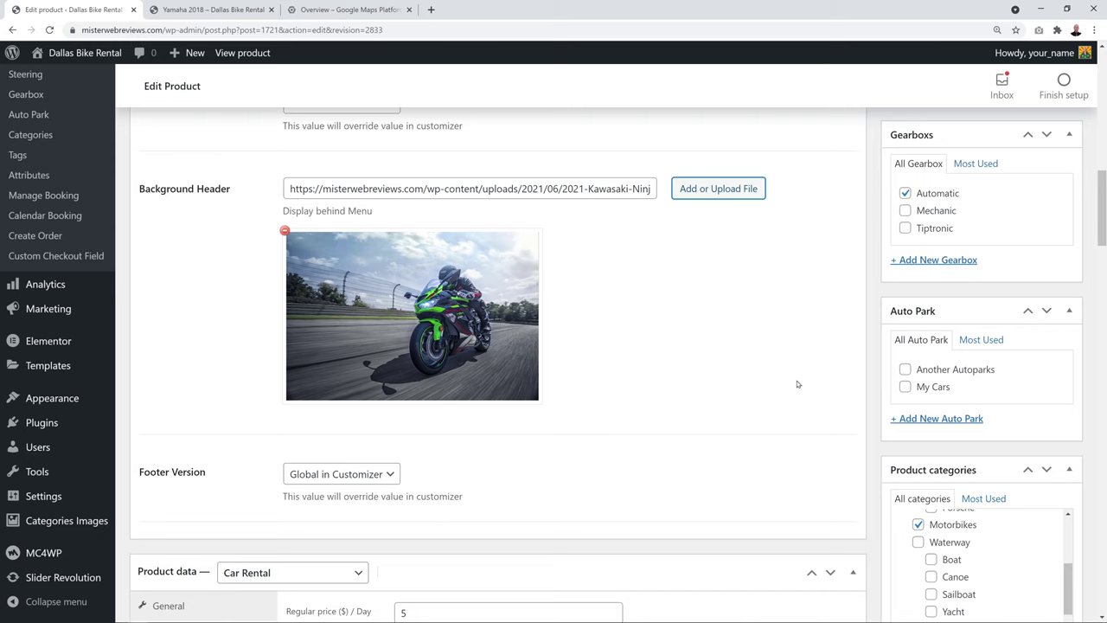
pyautogui.scroll(-4, 765, 295)
pyautogui.scroll(-2, 767, 292)
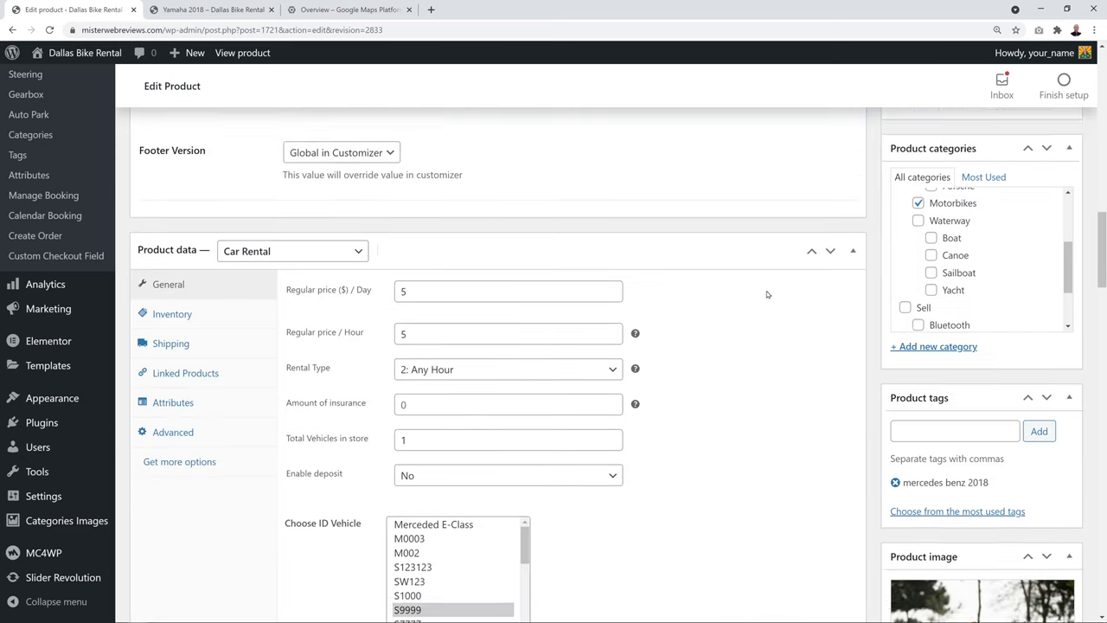
pyautogui.scroll(-1, 776, 382)
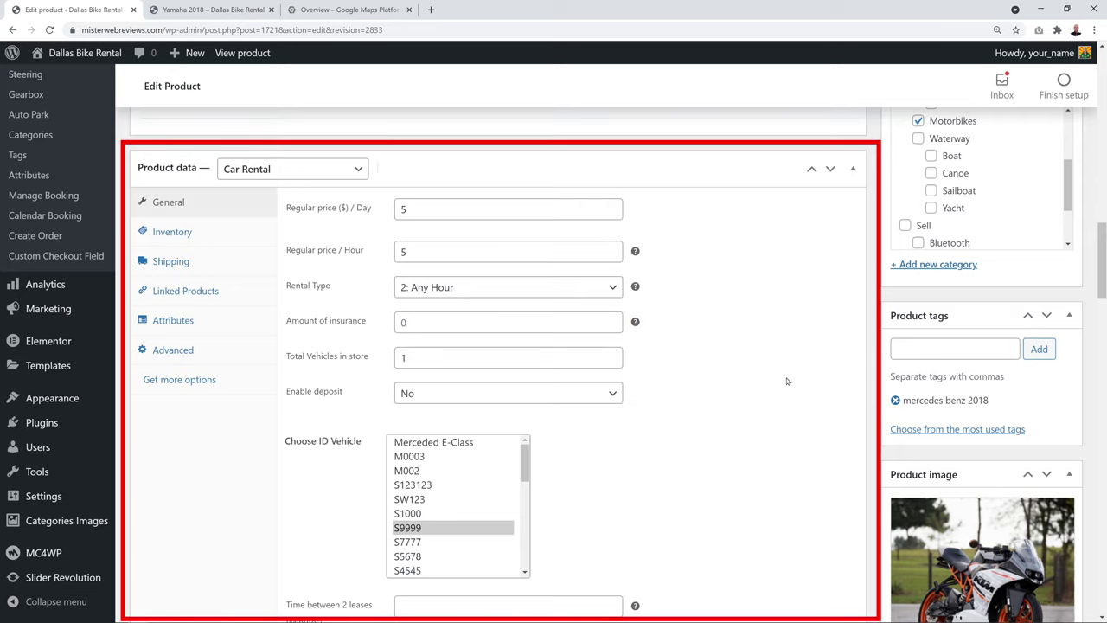
pyautogui.click(359, 172)
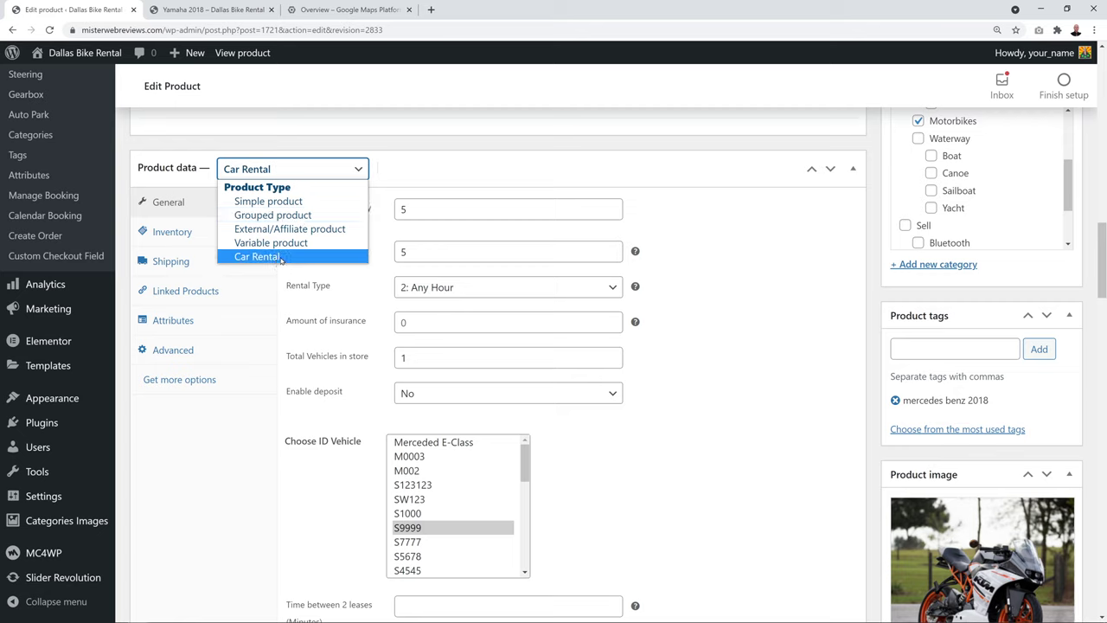
pyautogui.click(281, 257)
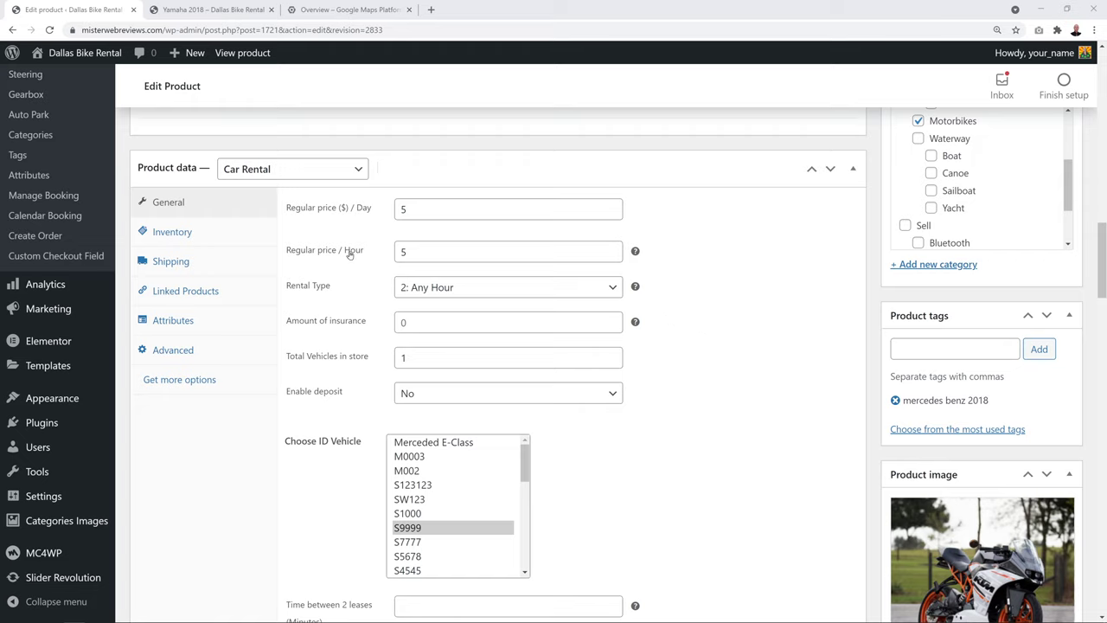
# Set the hourly price to 20, the daily price to 260, and Rental Type to 3: Mixed
pyautogui.doubleClick(433, 253)
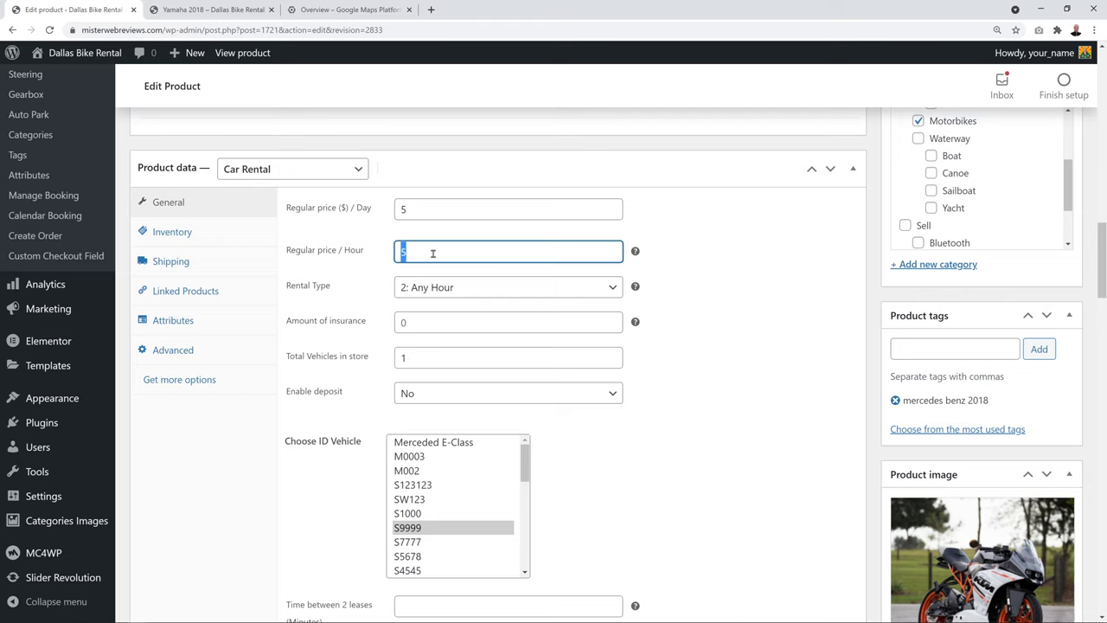
pyautogui.write('20')
pyautogui.doubleClick(405, 211)
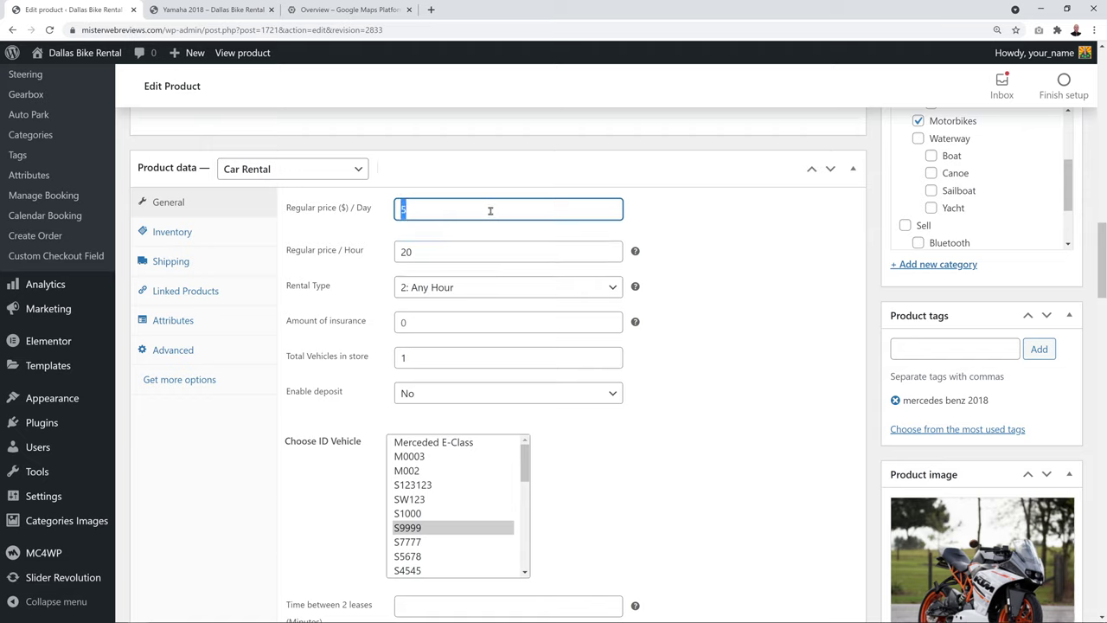
pyautogui.write('260')
pyautogui.click(718, 266)
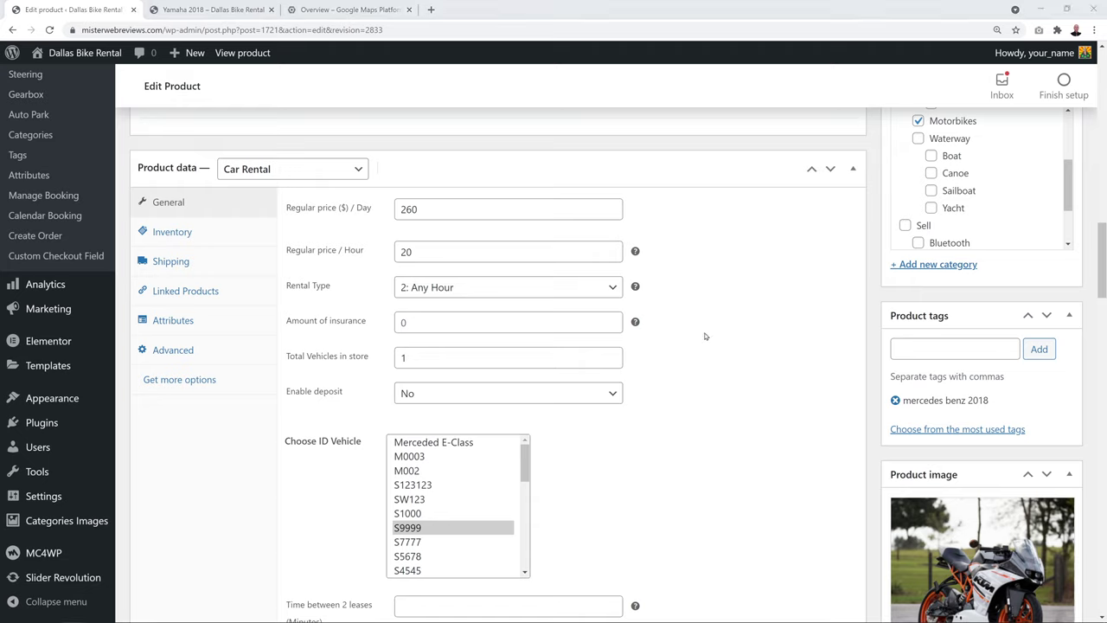
pyautogui.click(610, 284)
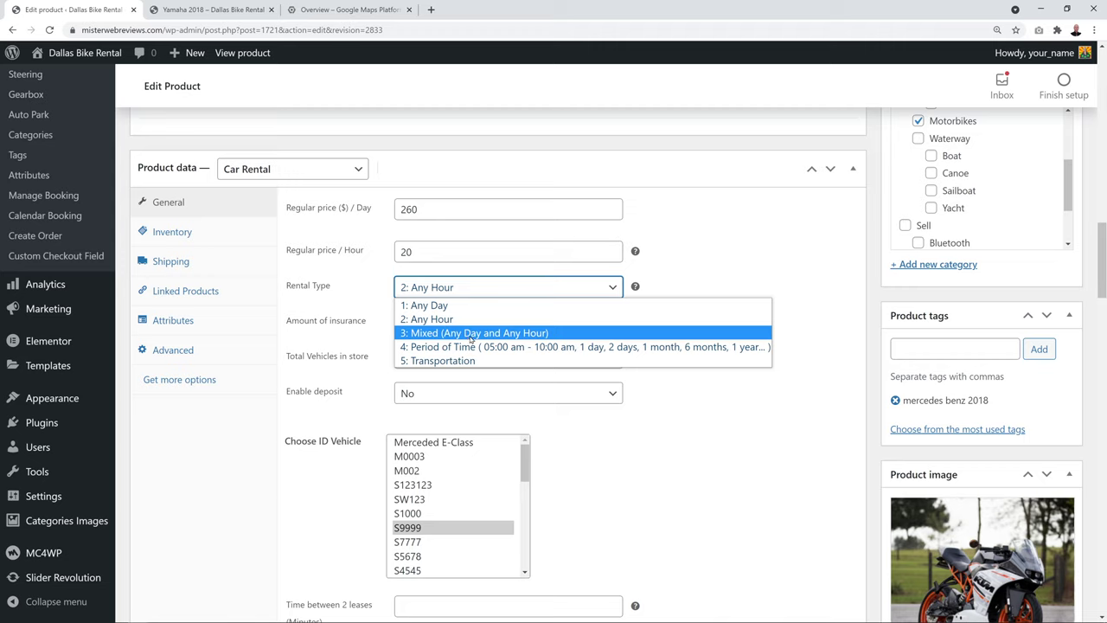
pyautogui.click(471, 336)
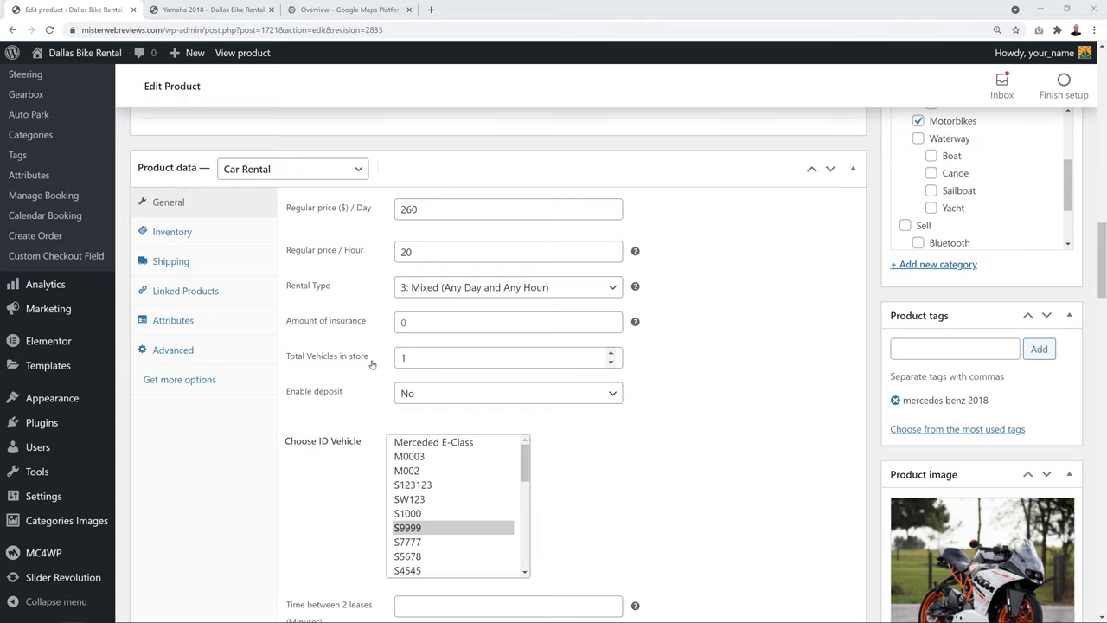
# Set the insurance amount to 15 and Total Vehicles in store to 3
pyautogui.click(402, 322)
pyautogui.write('15')
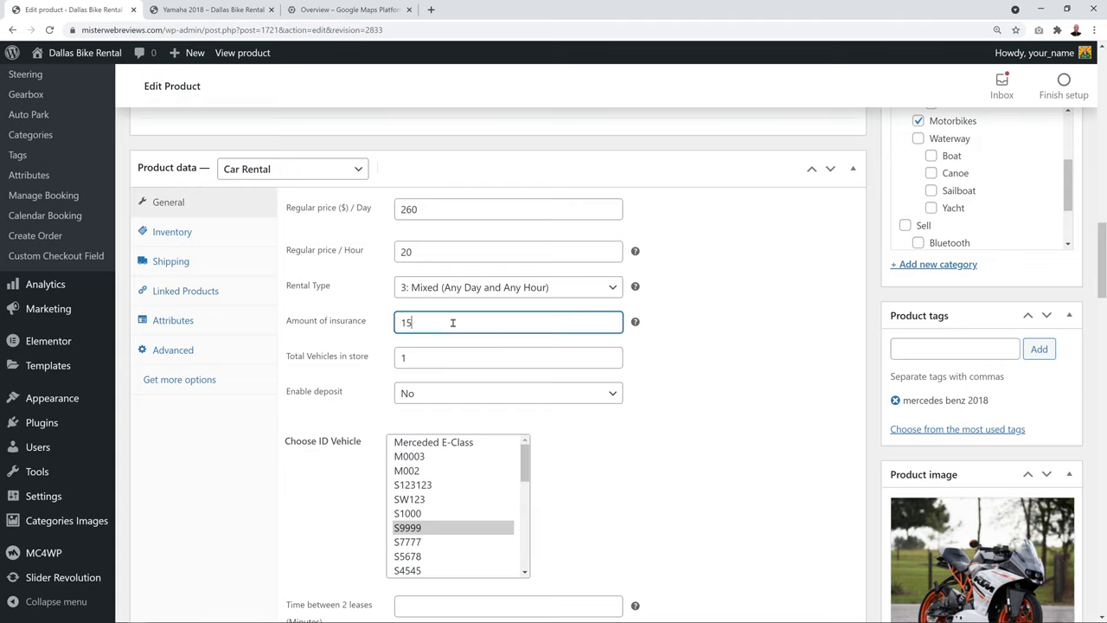
pyautogui.press('Tab')
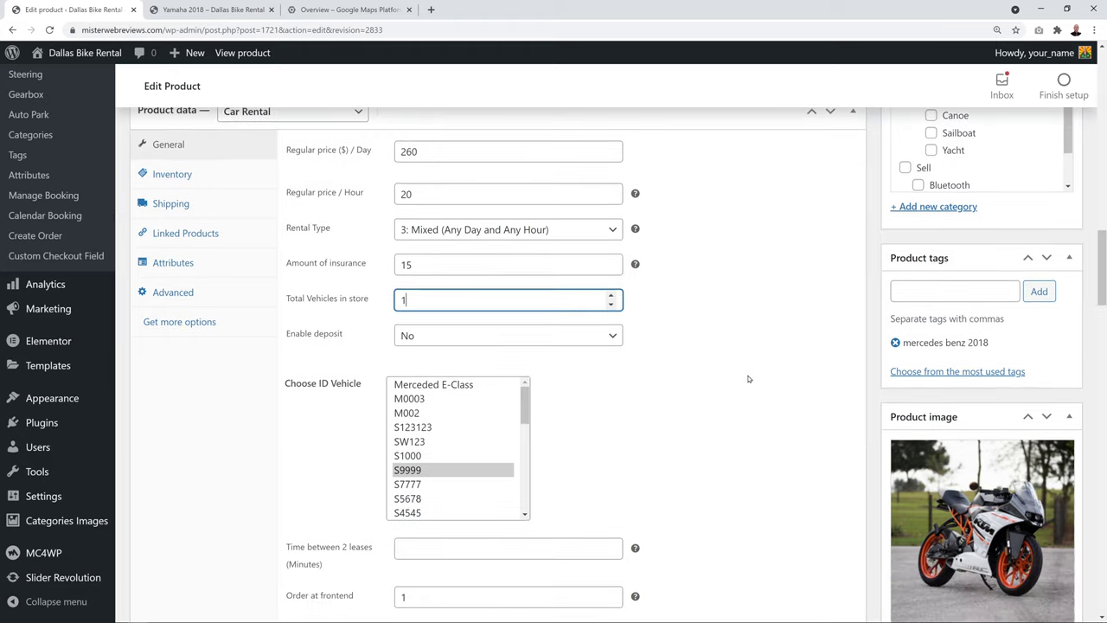
pyautogui.scroll(-1, 752, 379)
pyautogui.click(610, 296)
pyautogui.click(611, 295)
pyautogui.click(714, 322)
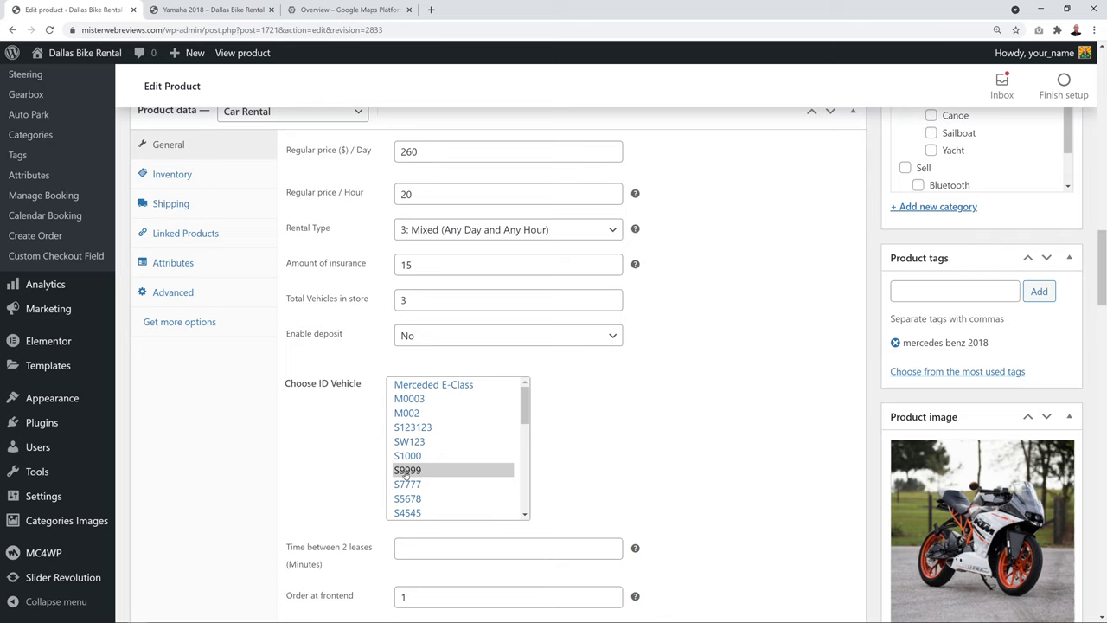
# Assign vehicle IDs Merceded E-Class and S7777 alongside S9999
pyautogui.keyDown('ctrl'); pyautogui.click(445, 389); pyautogui.keyUp('ctrl')
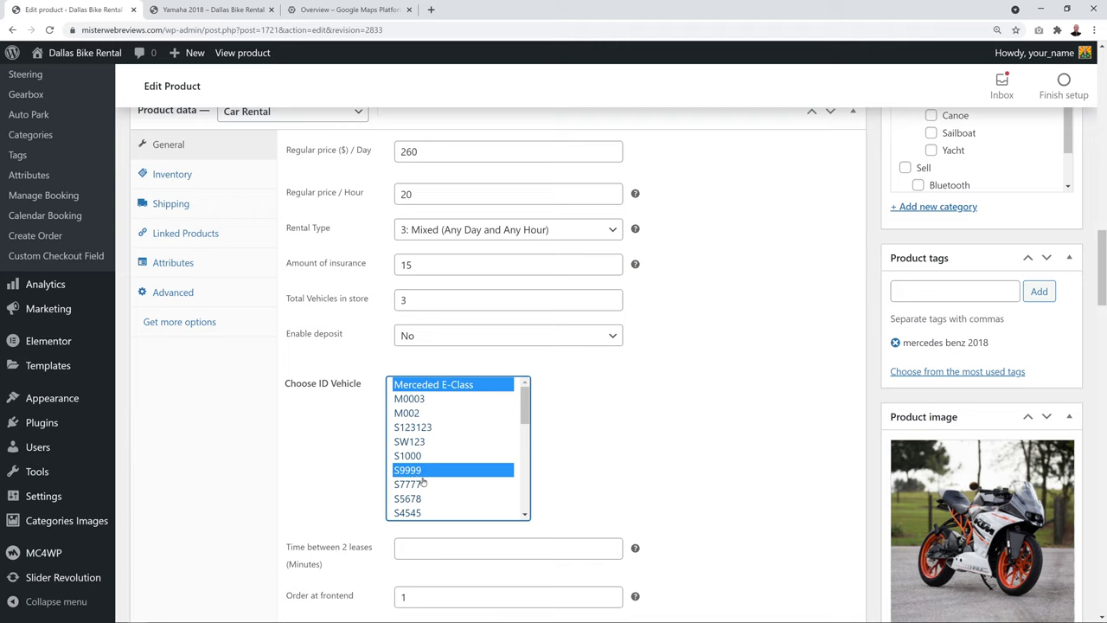
pyautogui.keyDown('ctrl'); pyautogui.click(423, 484); pyautogui.keyUp('ctrl')
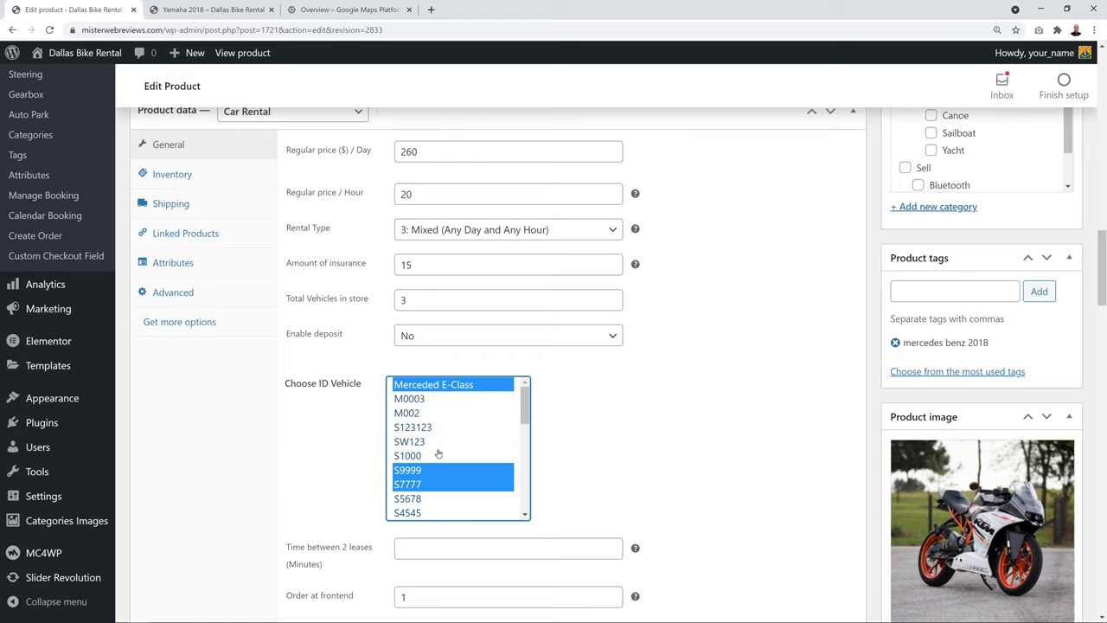
pyautogui.hotkey('shift', 'Tab')
pyautogui.scroll(-1, 678, 301)
# Change the Enable deposit setting and set Force deposit back to No
pyautogui.click(617, 279)
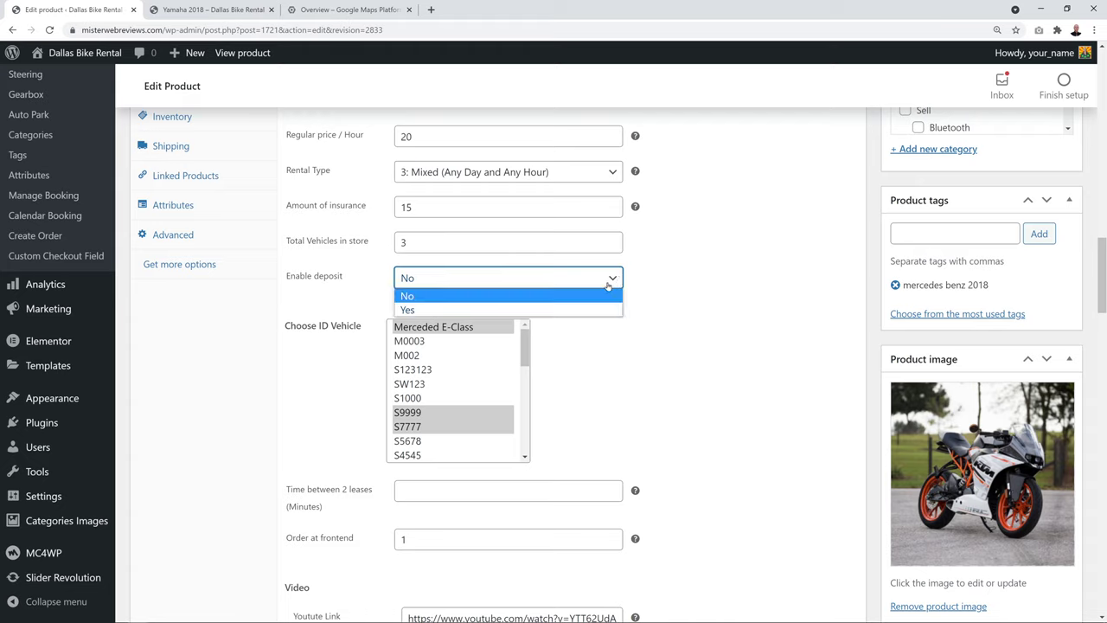
pyautogui.click(601, 309)
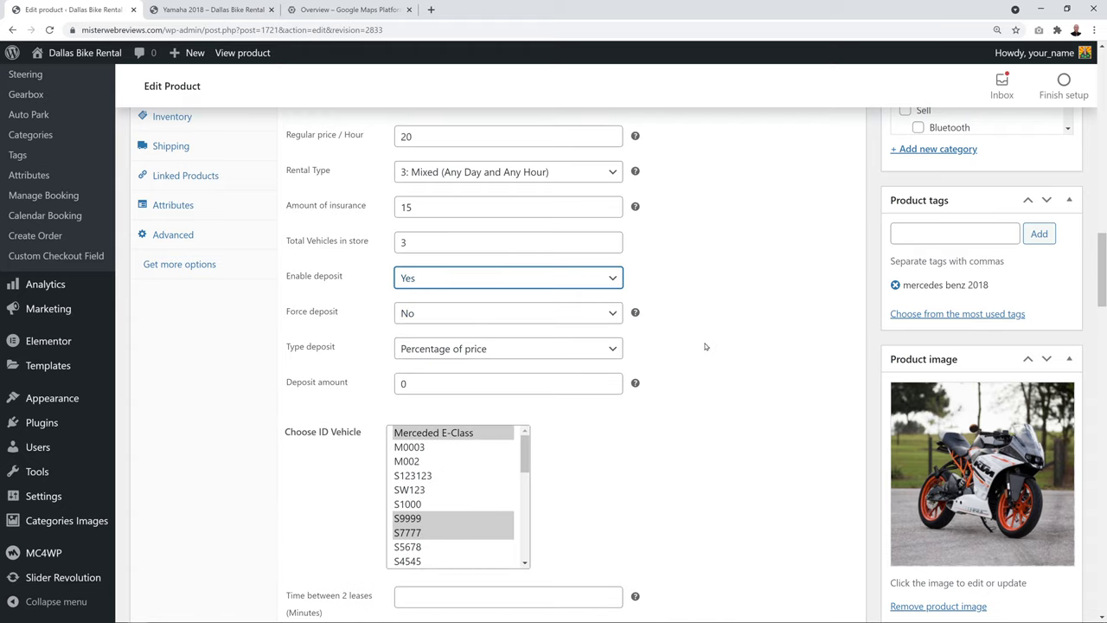
pyautogui.click(616, 322)
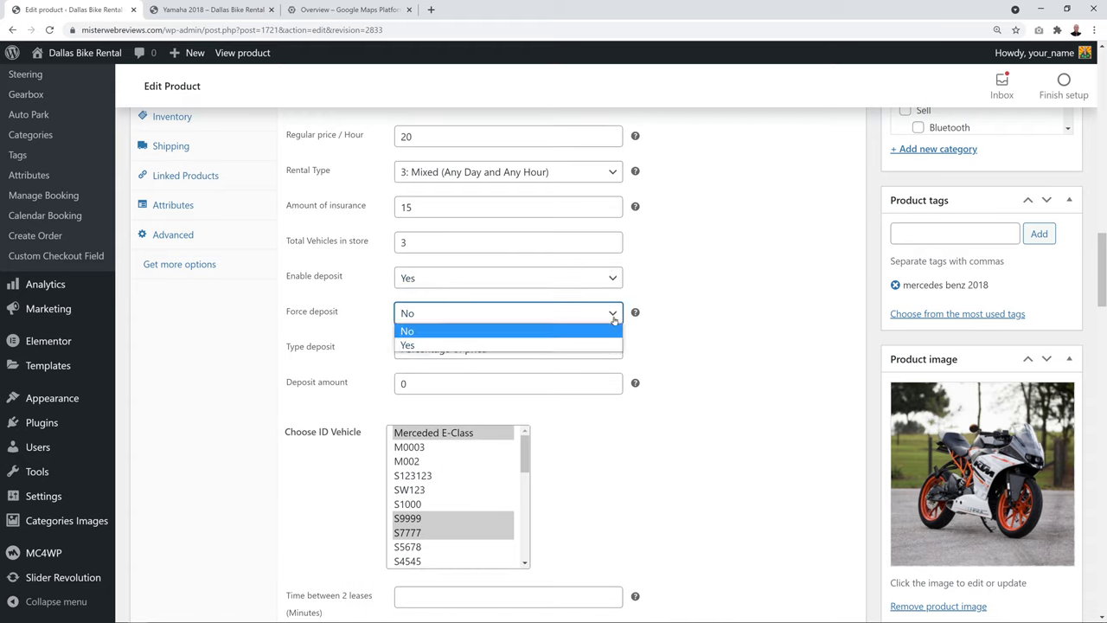
pyautogui.click(591, 346)
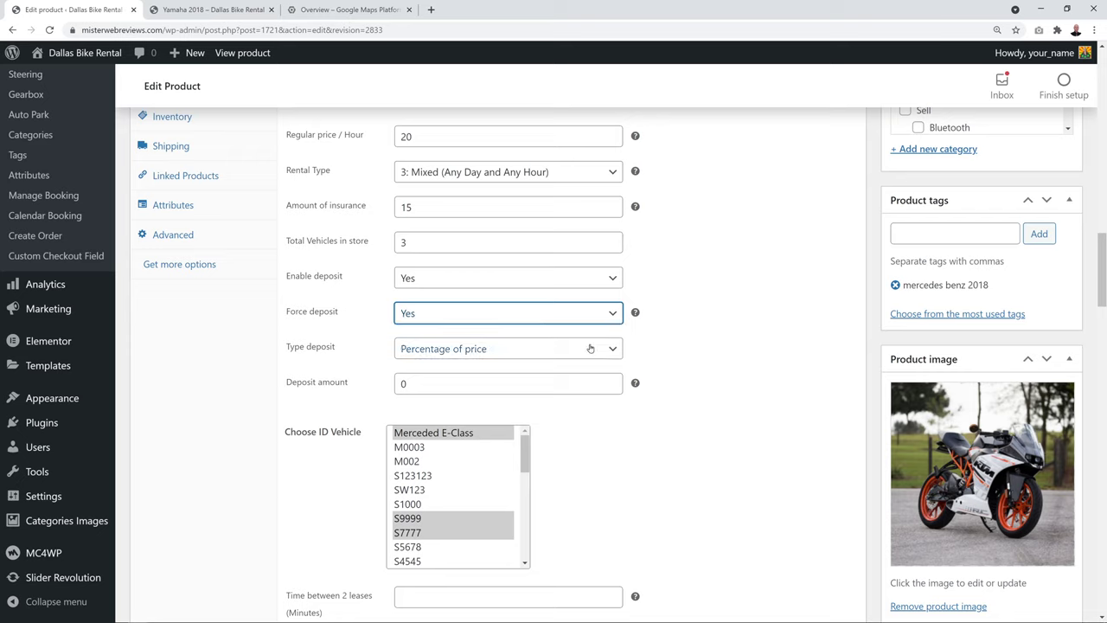
pyautogui.click(609, 314)
pyautogui.click(593, 330)
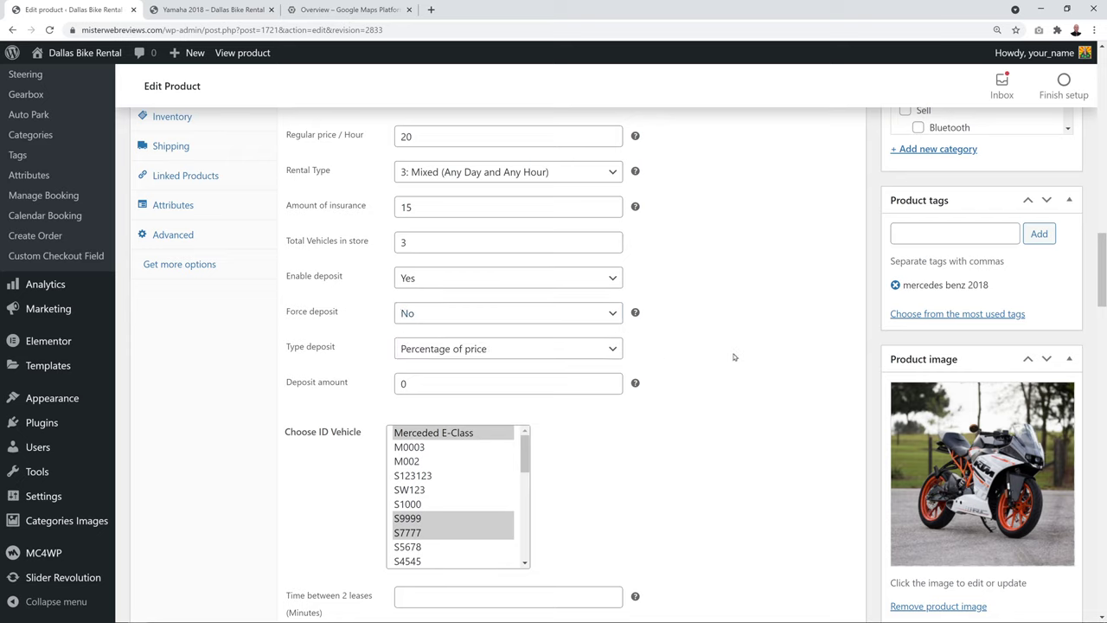
# Make the deposit a fixed value with an amount of 50
pyautogui.click(611, 351)
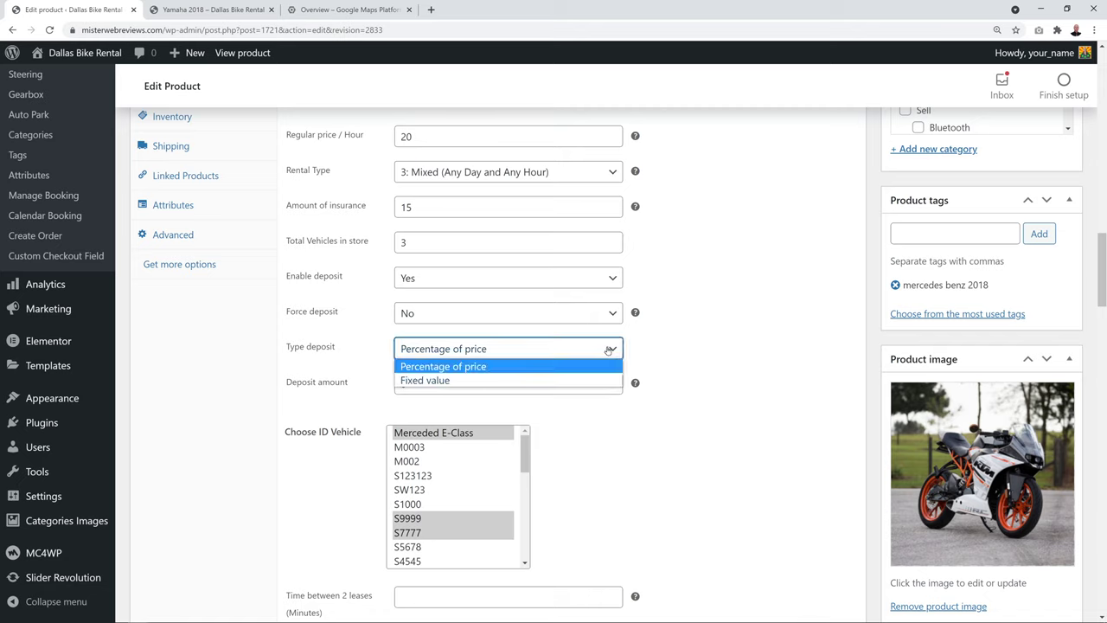
pyautogui.click(596, 380)
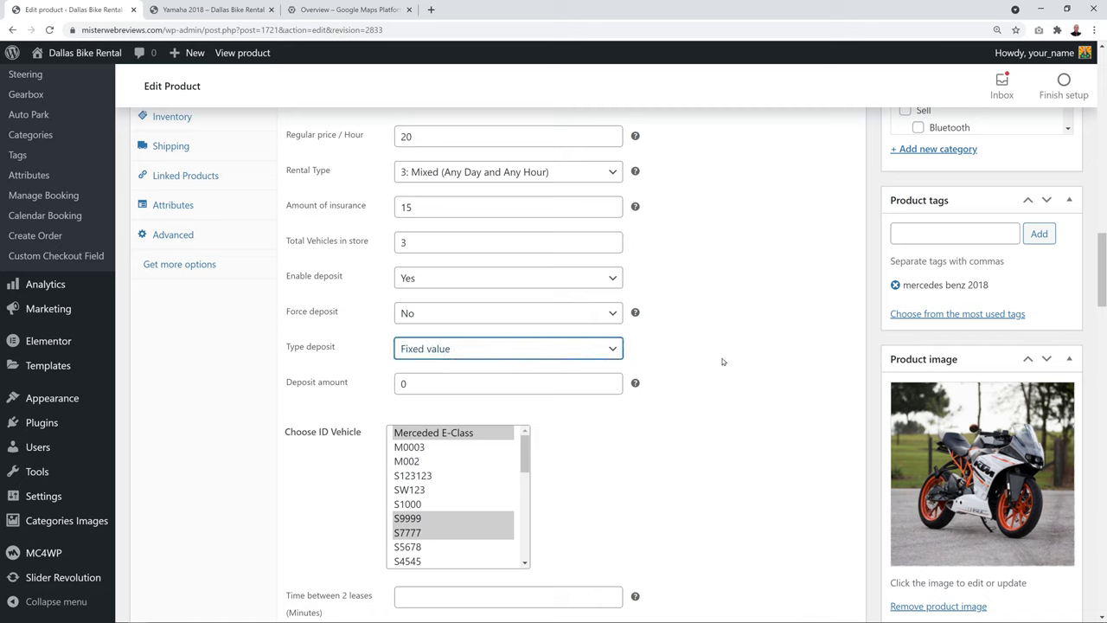
pyautogui.click(402, 384)
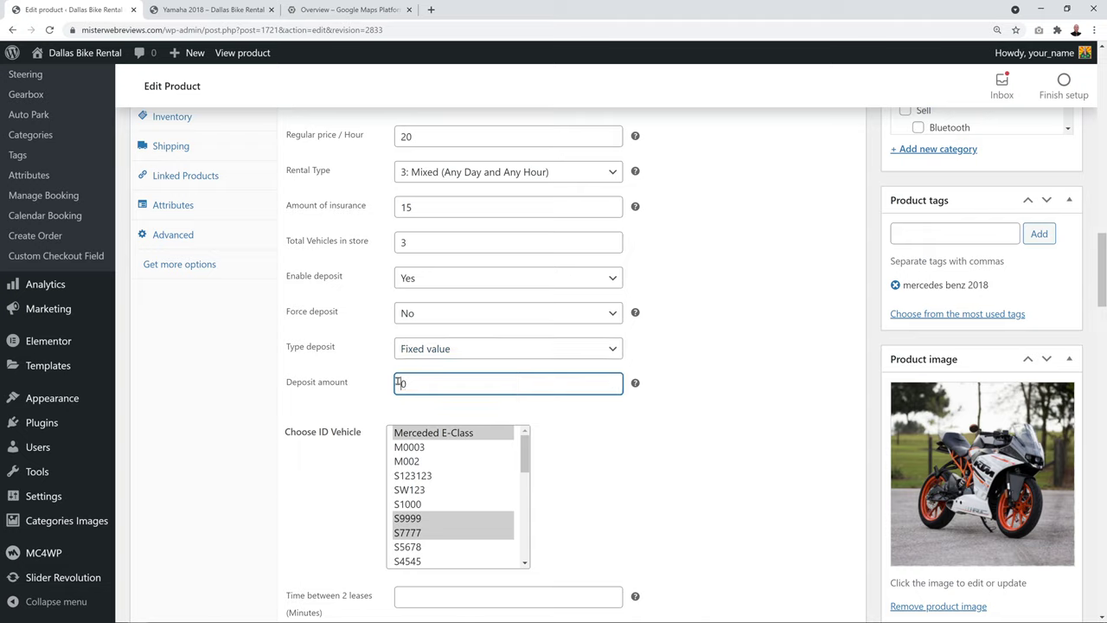
pyautogui.write('5')
pyautogui.click(723, 421)
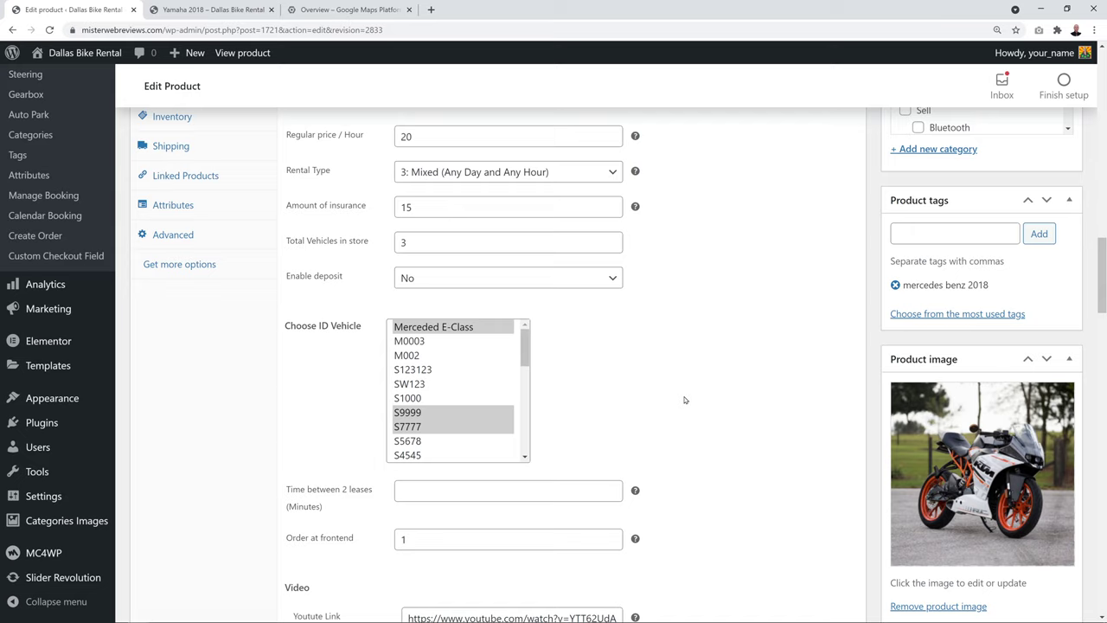
# Set Time between 2 leases to 30 minutes and move down to the Features table
pyautogui.click(524, 489)
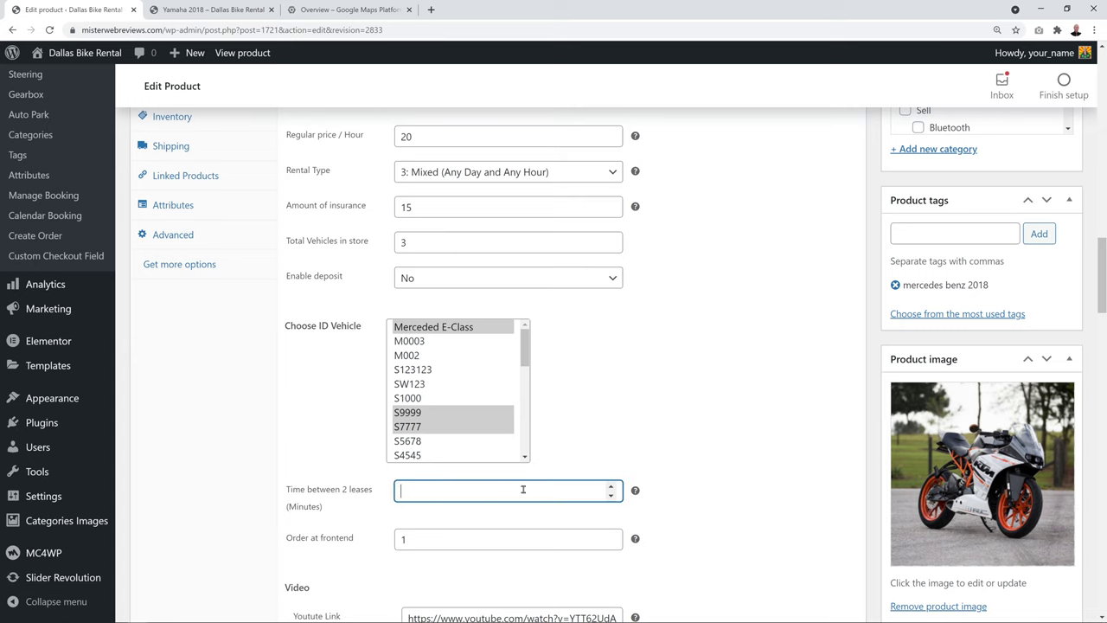
pyautogui.write('30')
pyautogui.click(627, 440)
pyautogui.scroll(-1, 708, 410)
pyautogui.scroll(-1, 717, 329)
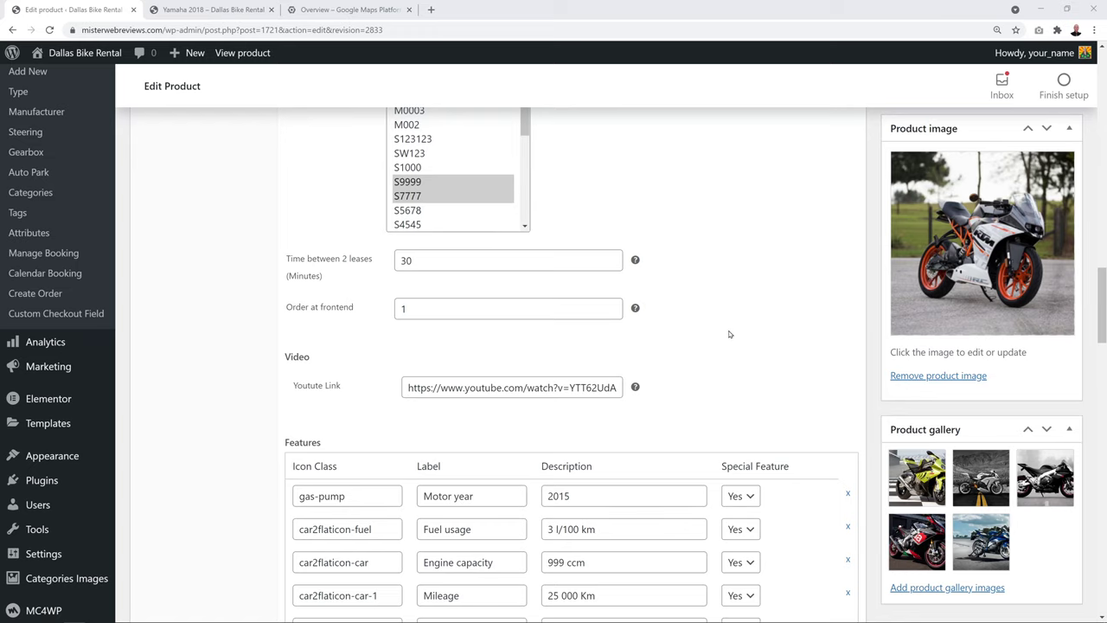
pyautogui.click(513, 396)
pyautogui.click(730, 348)
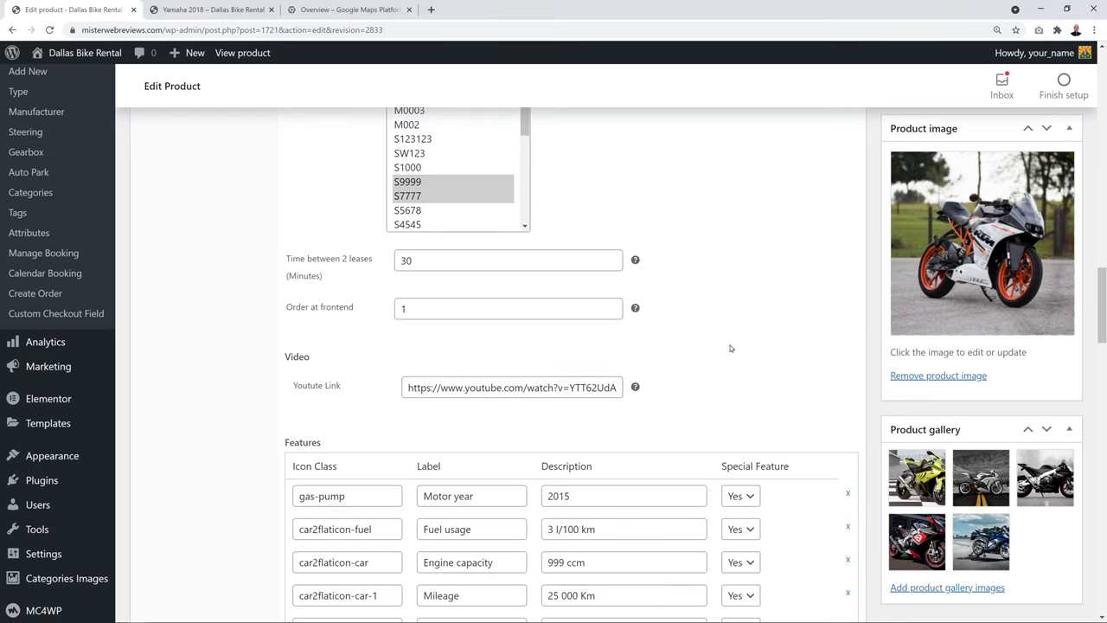
pyautogui.scroll(-2, 794, 294)
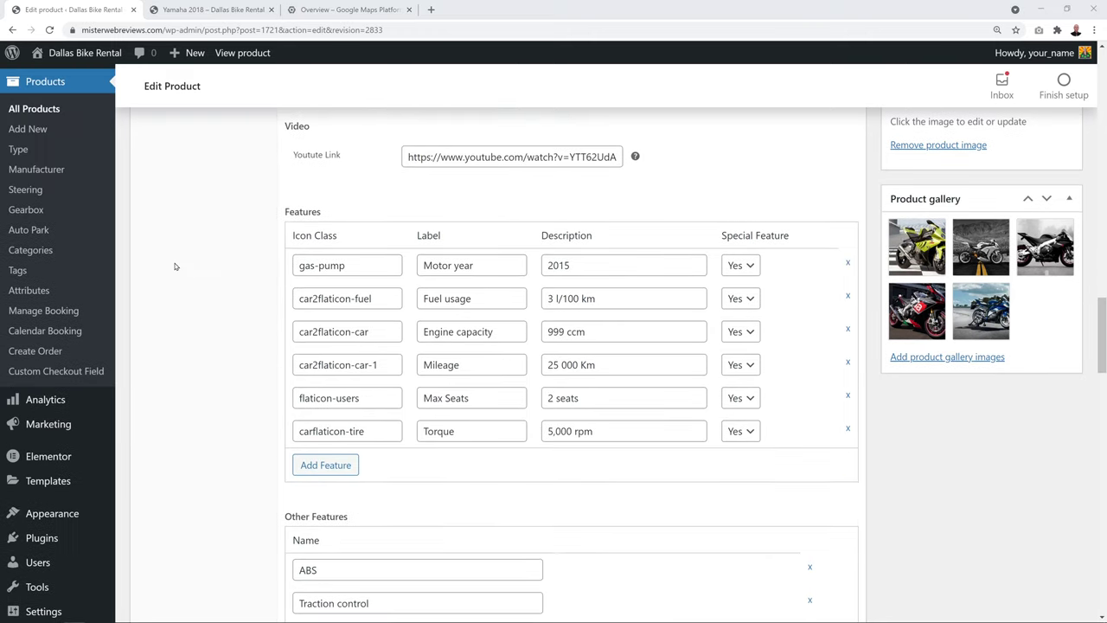
pyautogui.scroll(-1, 241, 359)
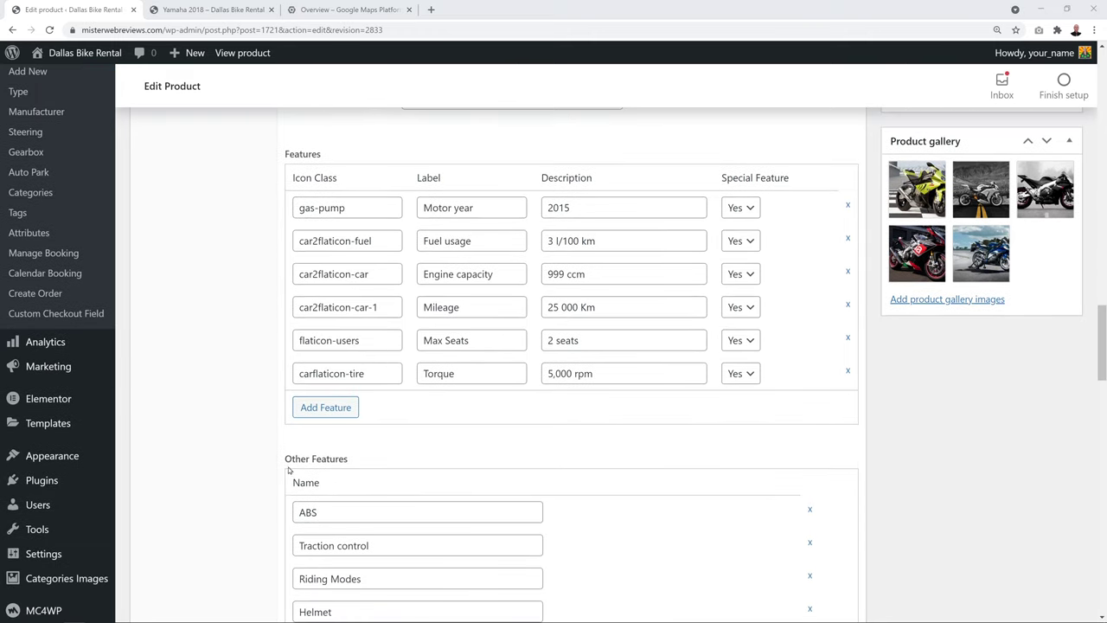
pyautogui.scroll(-1, 406, 472)
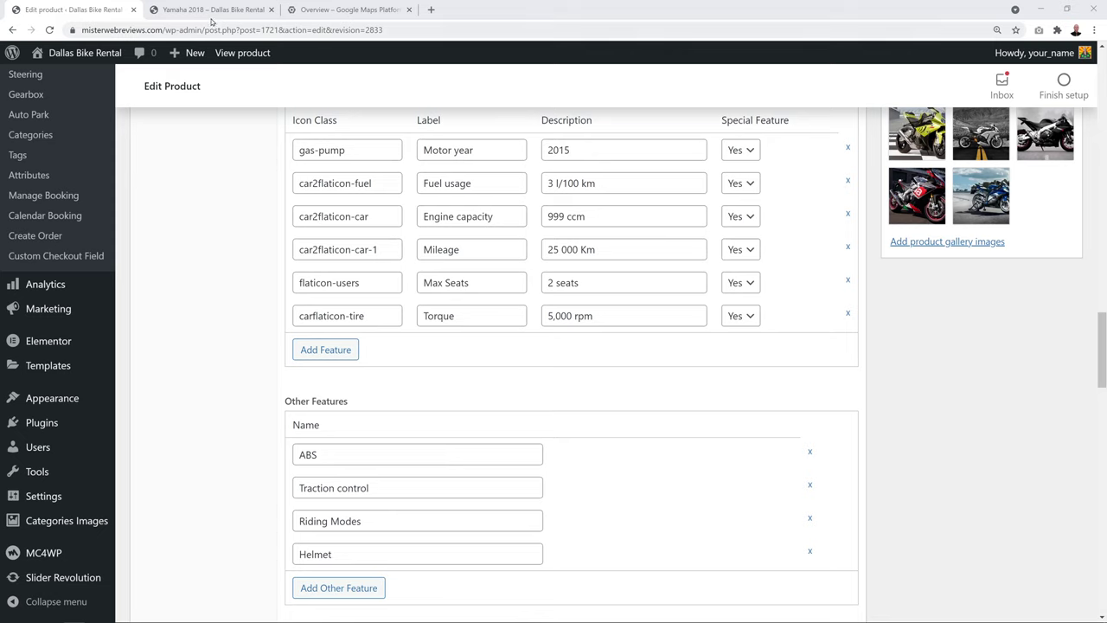
pyautogui.click(210, 11)
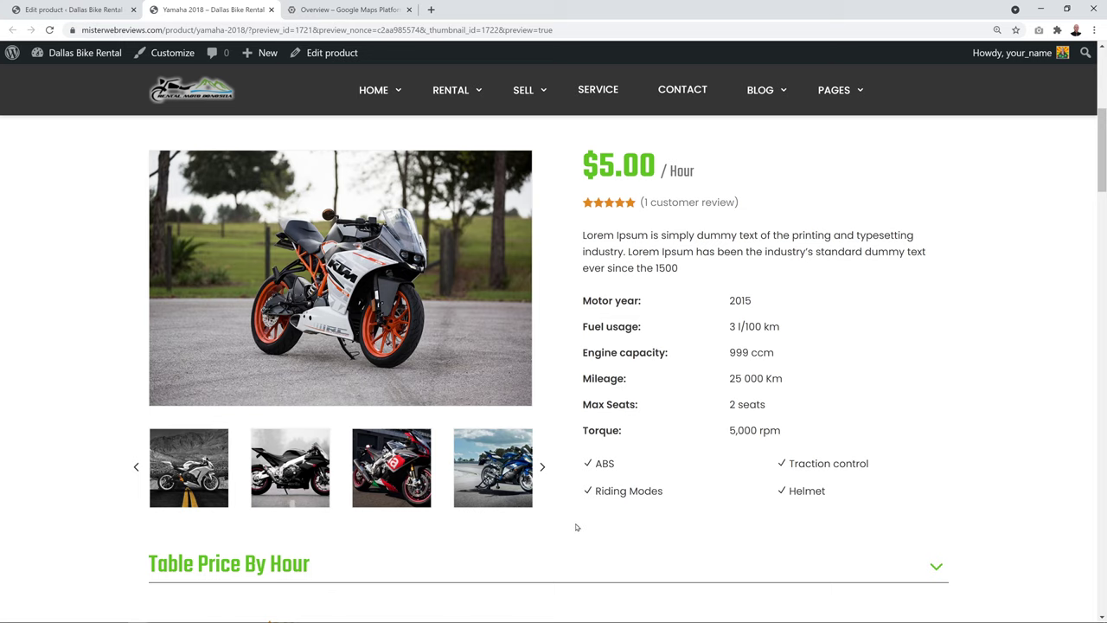
pyautogui.click(73, 10)
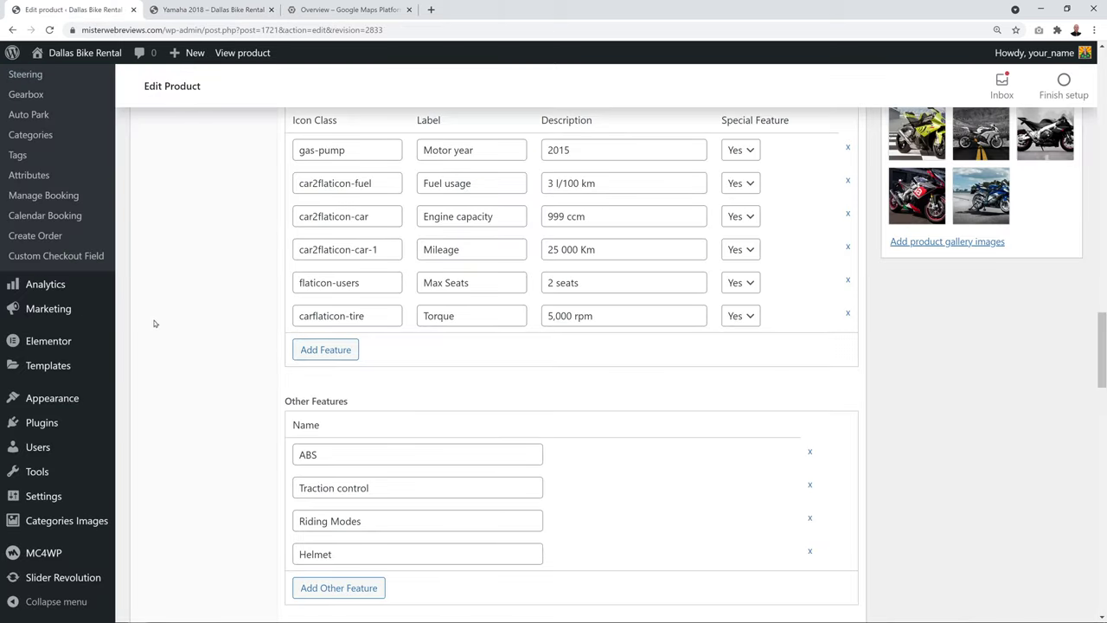
pyautogui.scroll(1, 182, 364)
pyautogui.click(331, 409)
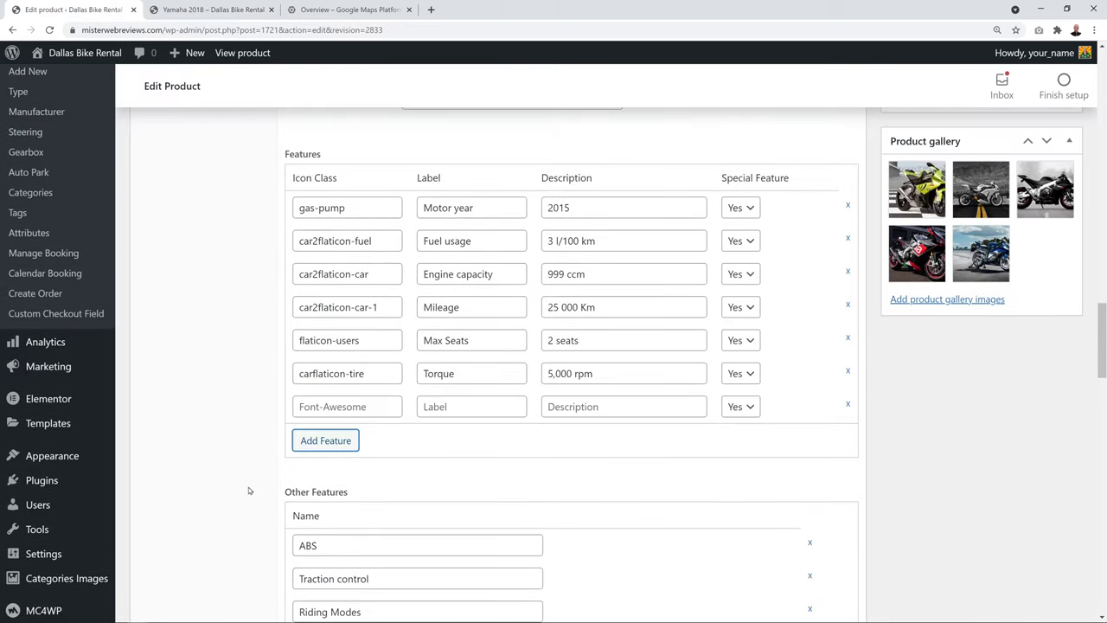
pyautogui.click(848, 406)
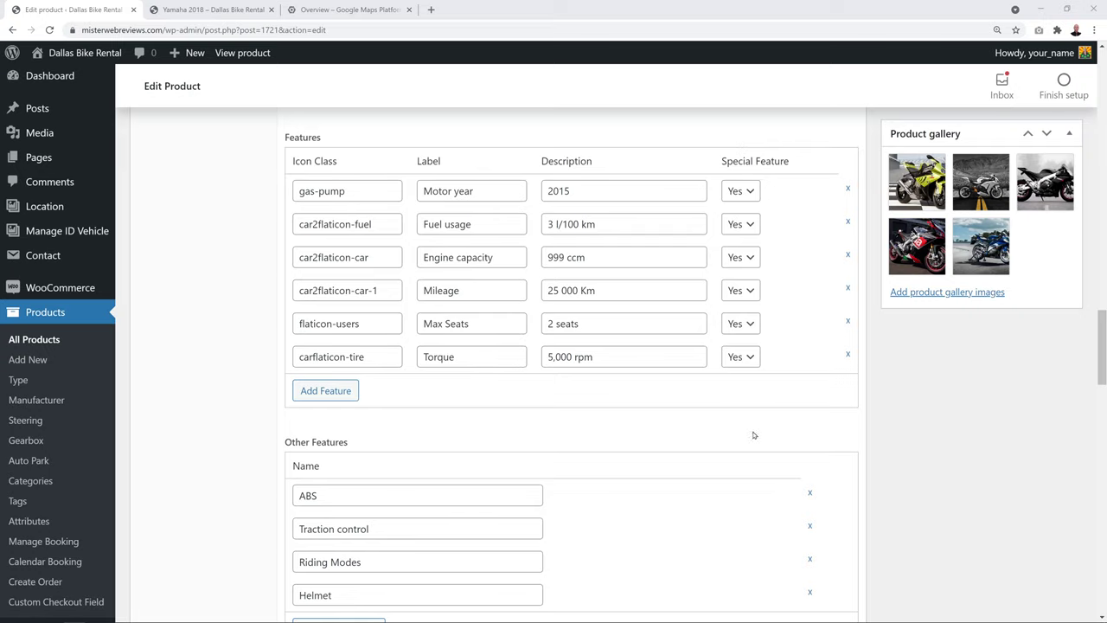
# Change the first two rent-duration prices to 16.50 for 5 hours and 12.50 for 10 hours
pyautogui.scroll(-2, 753, 433)
pyautogui.scroll(-4, 735, 437)
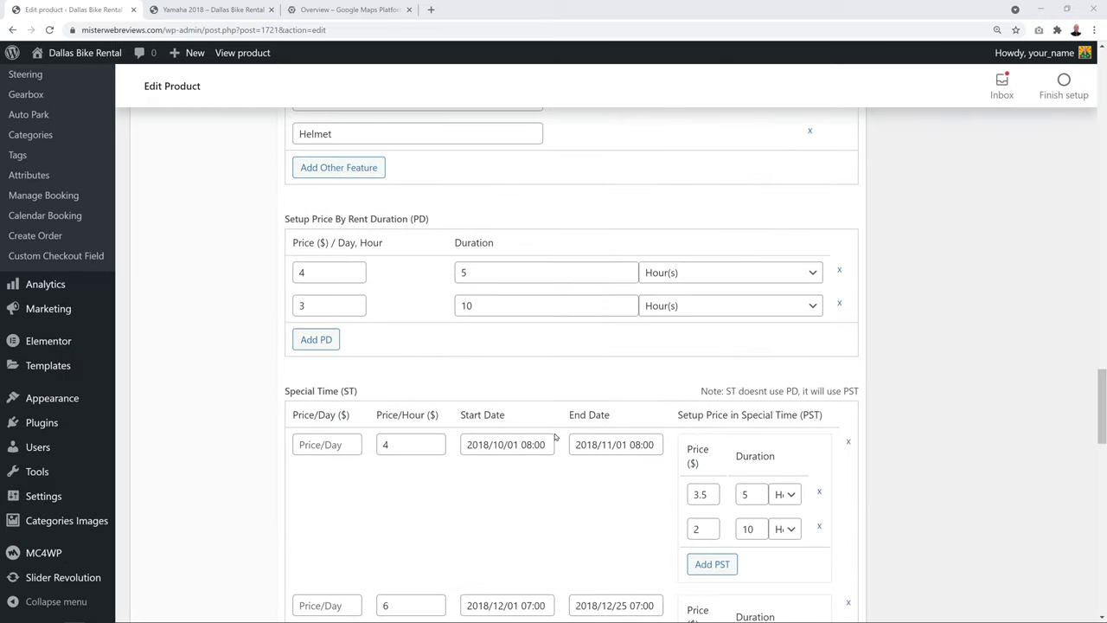
pyautogui.scroll(-1, 255, 390)
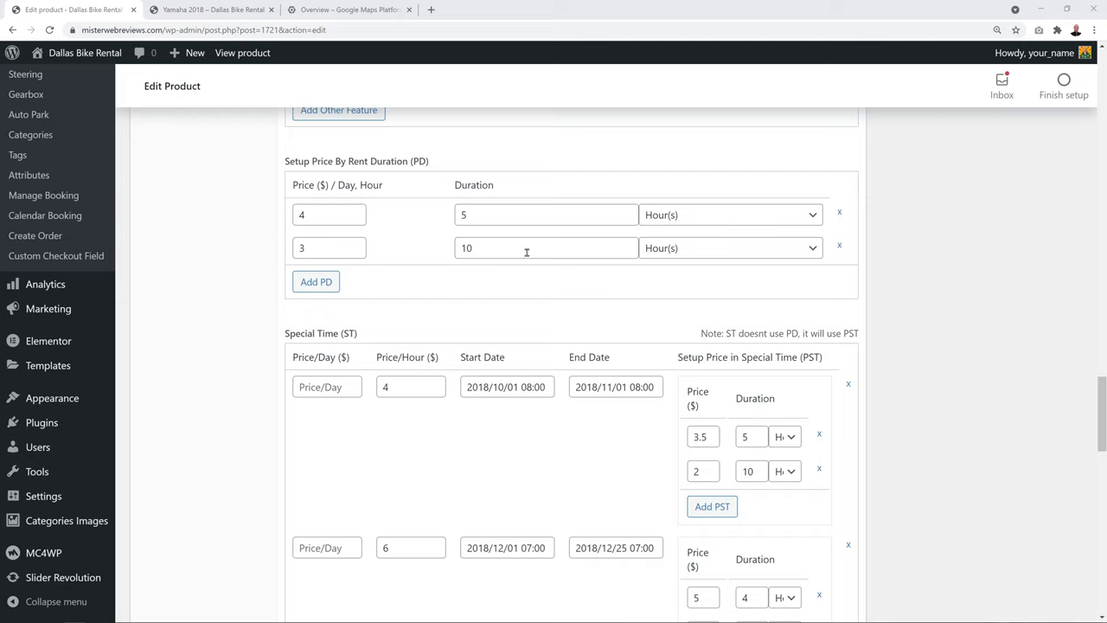
pyautogui.doubleClick(302, 214)
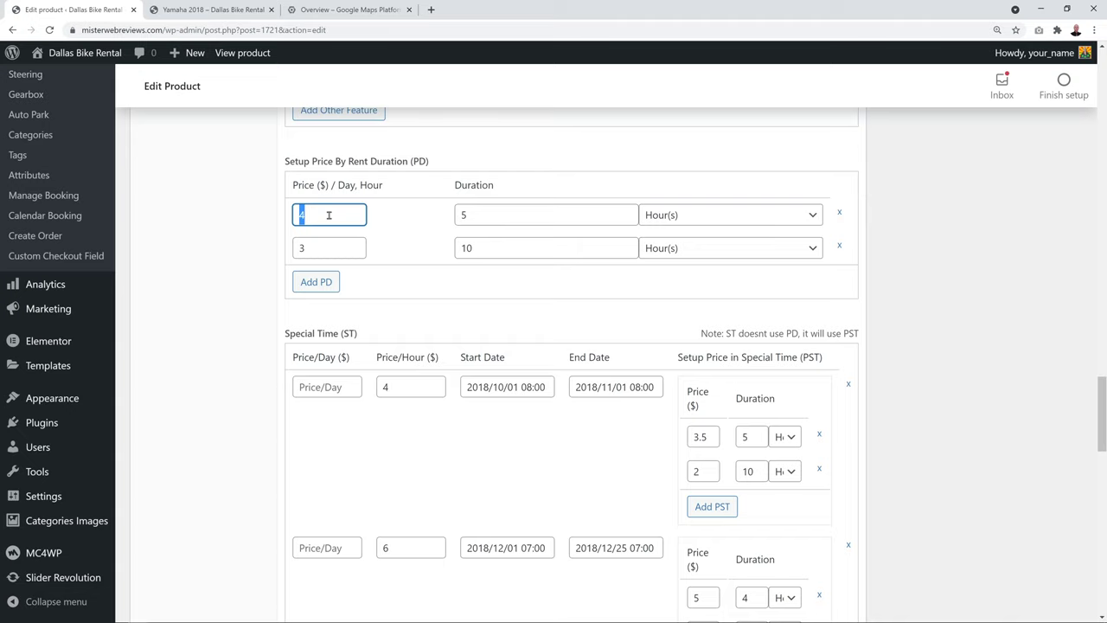
pyautogui.write('16.50')
pyautogui.click(232, 246)
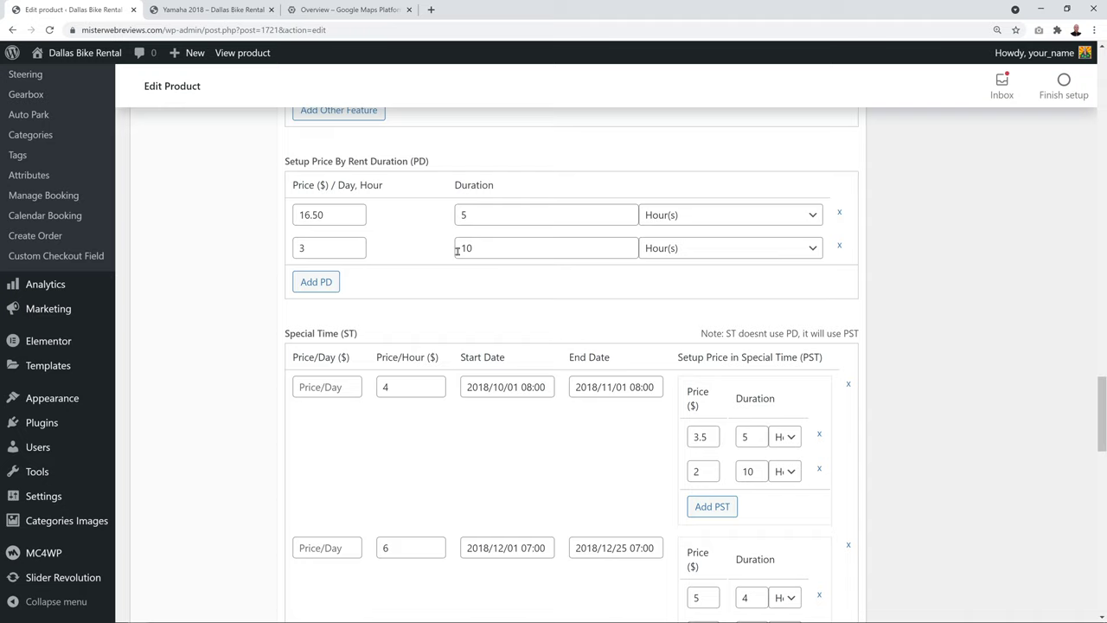
pyautogui.doubleClick(317, 250)
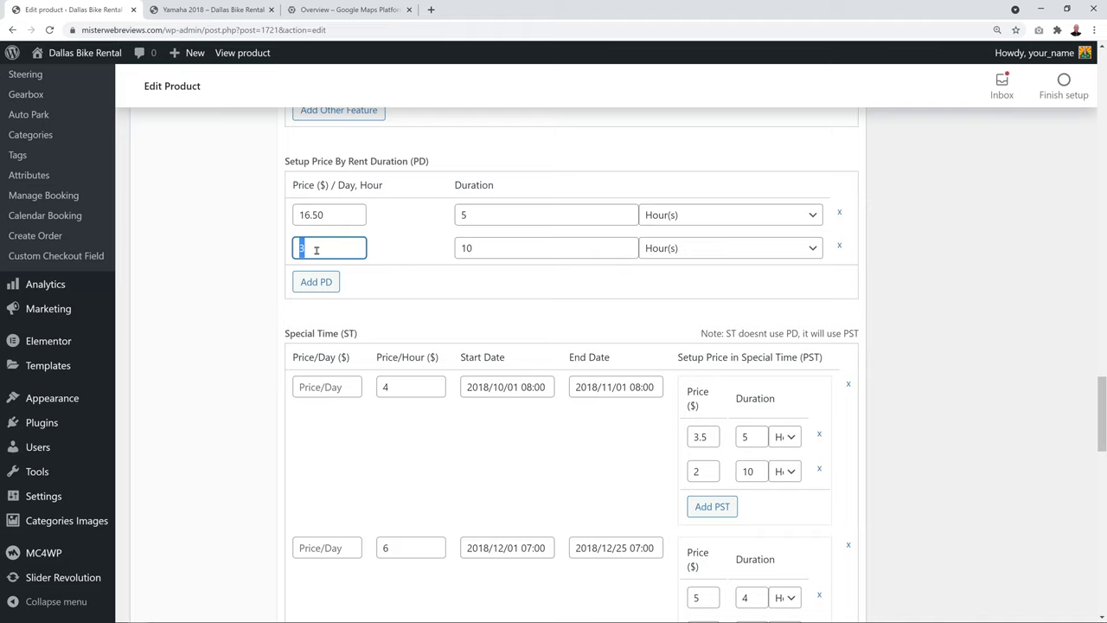
pyautogui.write('12.50')
pyautogui.click(250, 257)
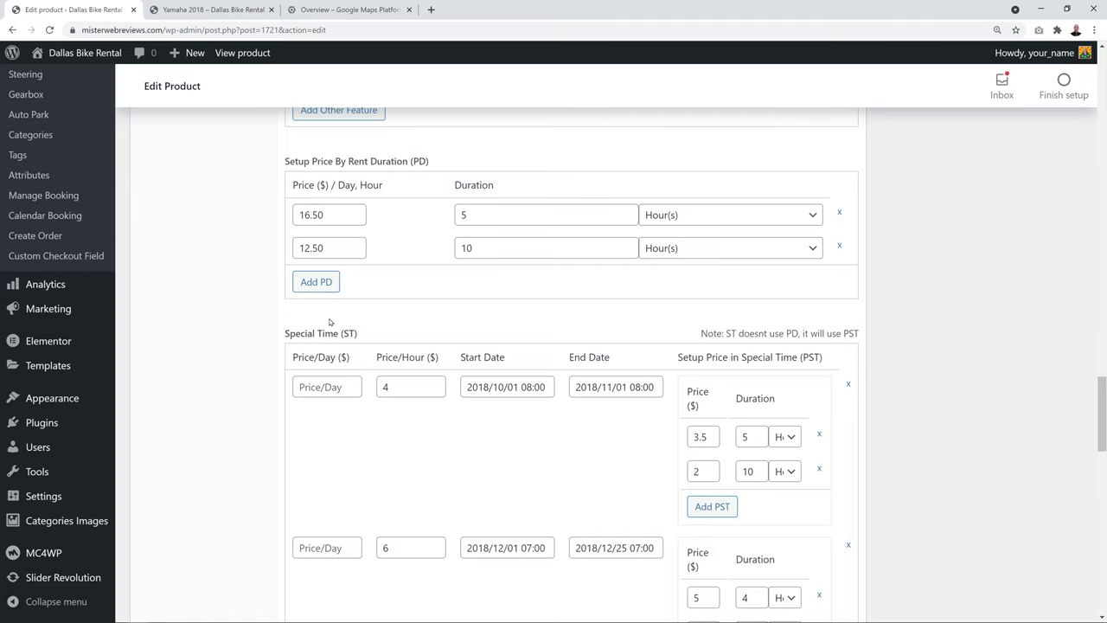
# Add a third rent-duration row charging 999 for 5 days
pyautogui.click(335, 278)
pyautogui.click(328, 282)
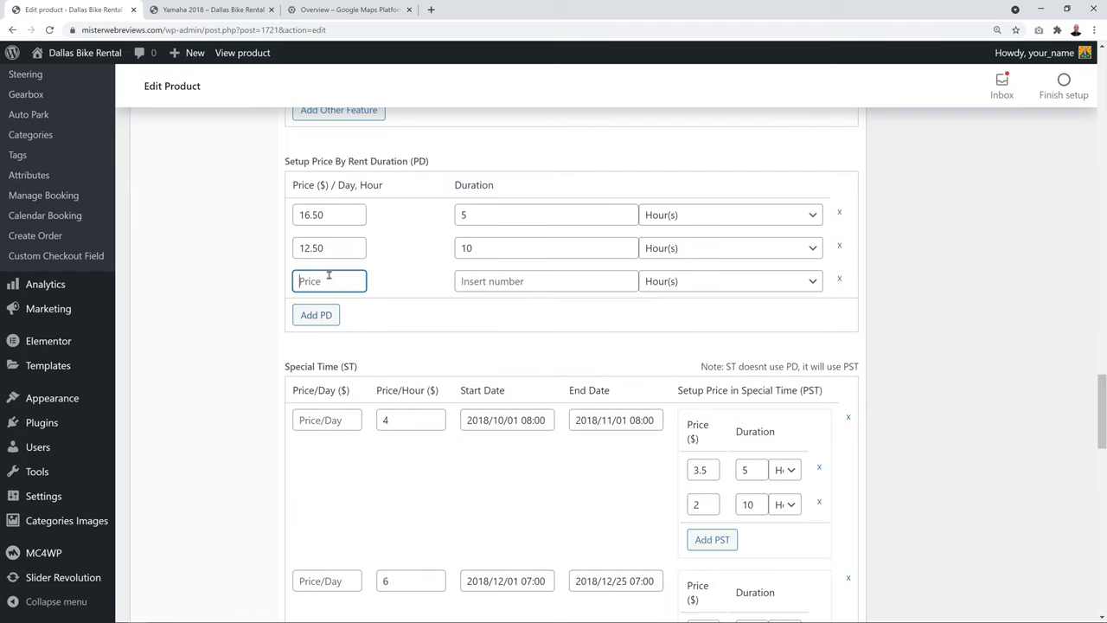
pyautogui.write('260')
pyautogui.click(463, 278)
pyautogui.write('1')
pyautogui.click(765, 289)
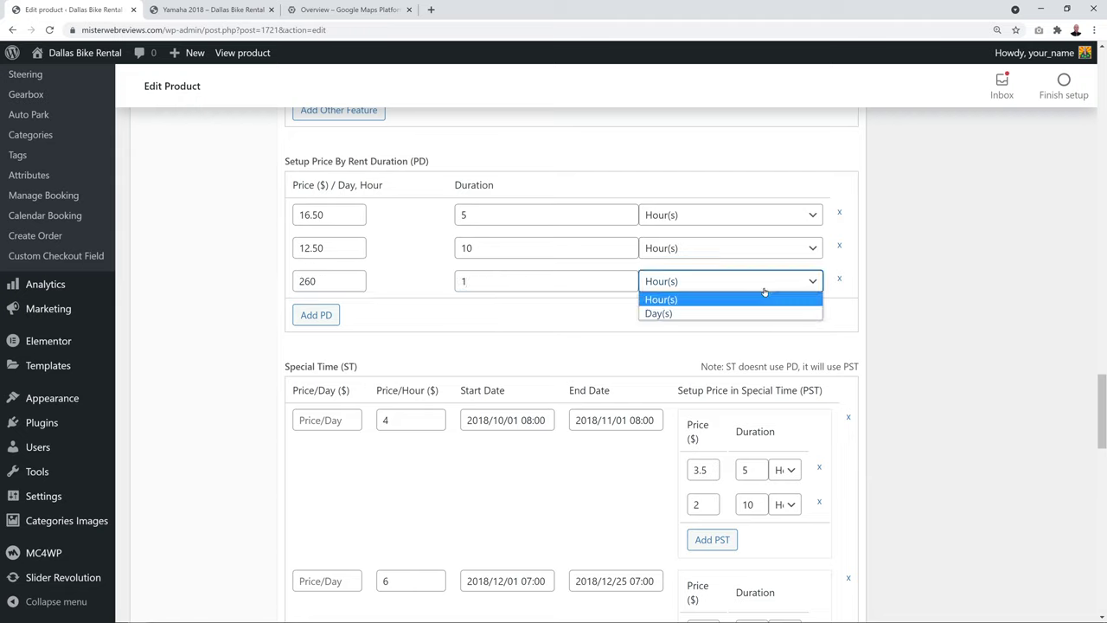
pyautogui.click(734, 313)
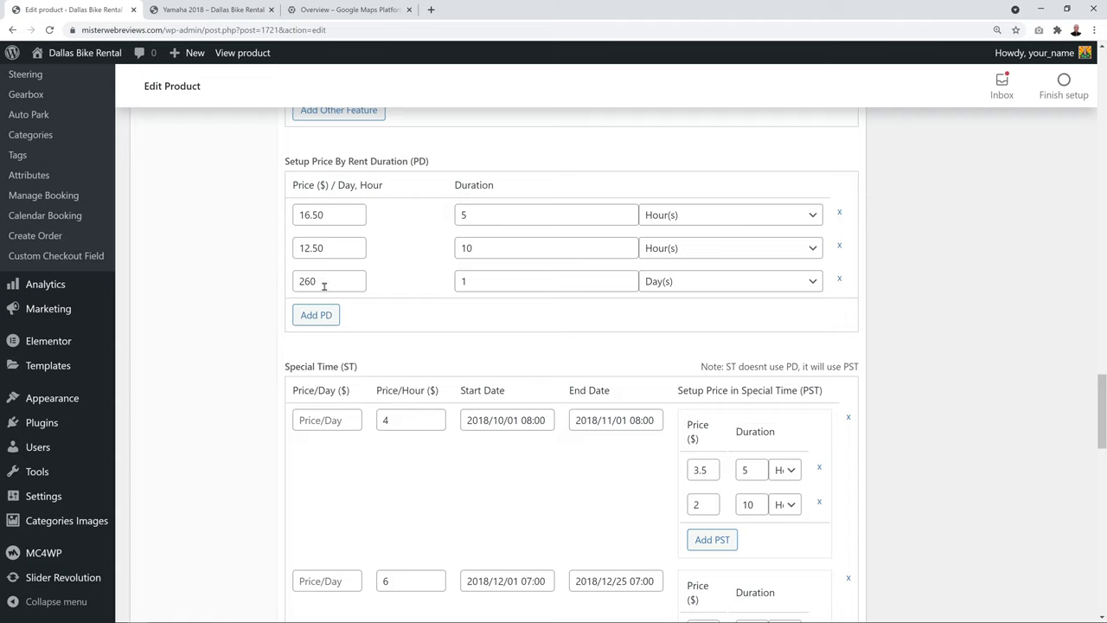
pyautogui.doubleClick(479, 285)
pyautogui.write('5')
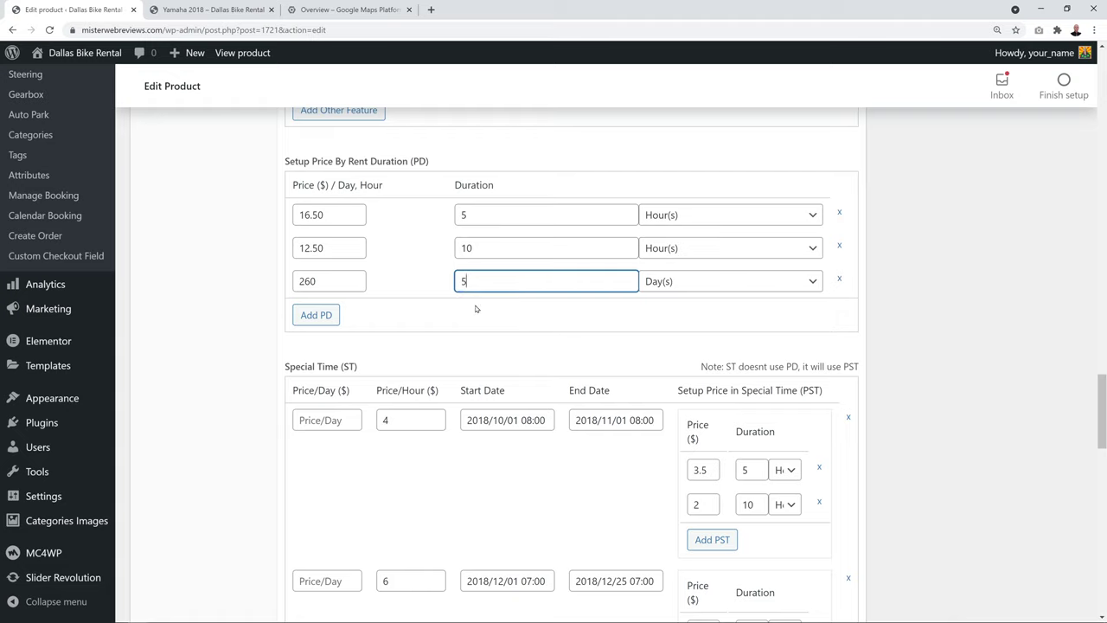
pyautogui.click(422, 322)
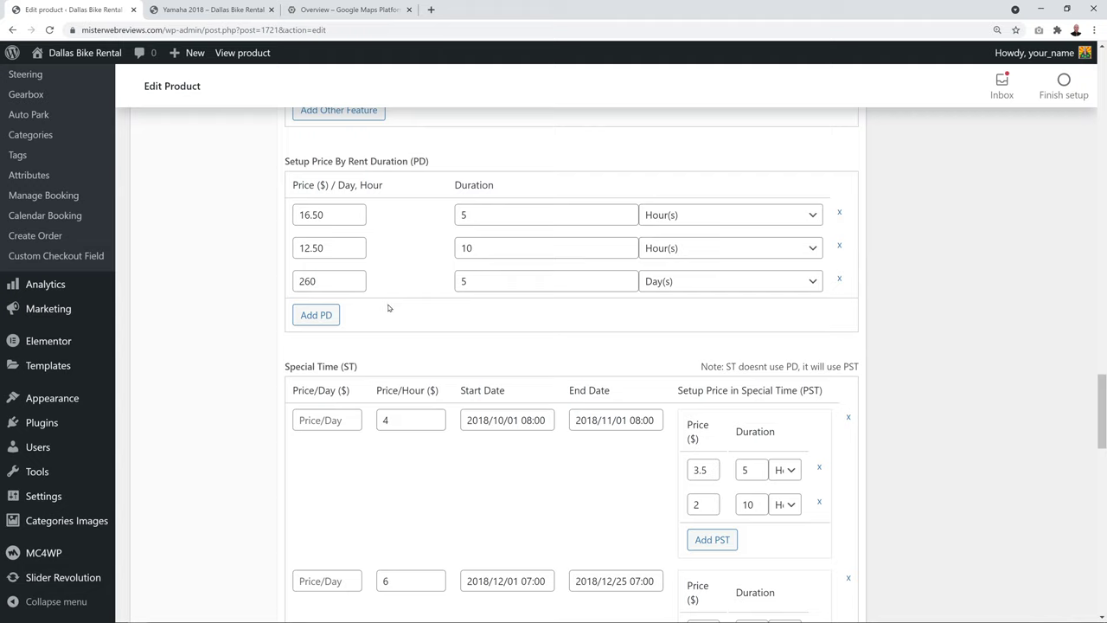
pyautogui.doubleClick(341, 283)
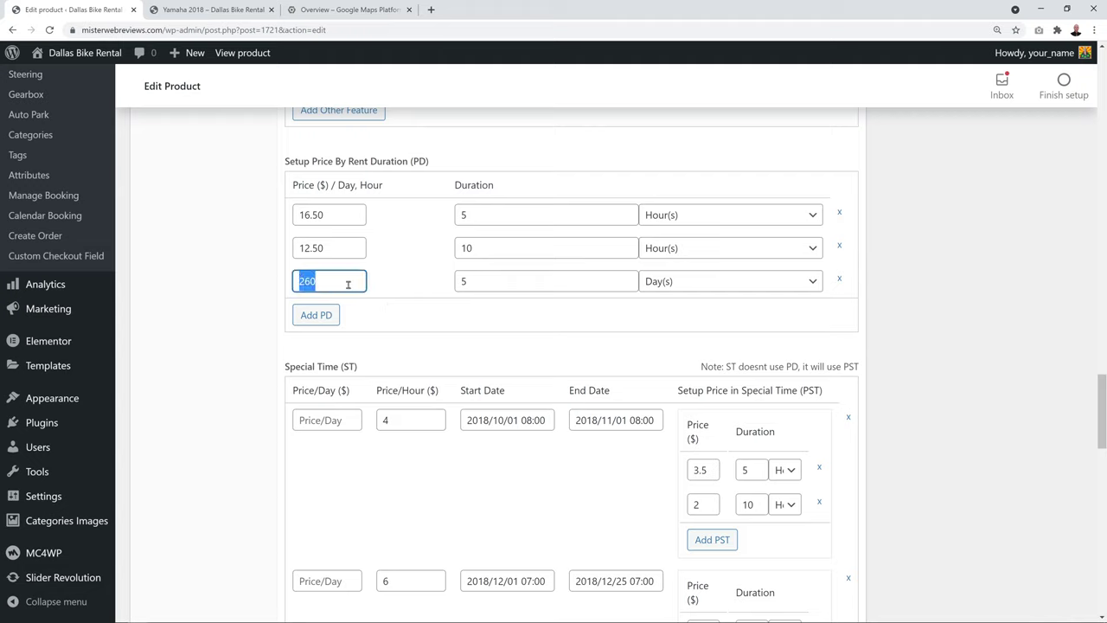
pyautogui.write('999')
pyautogui.click(242, 297)
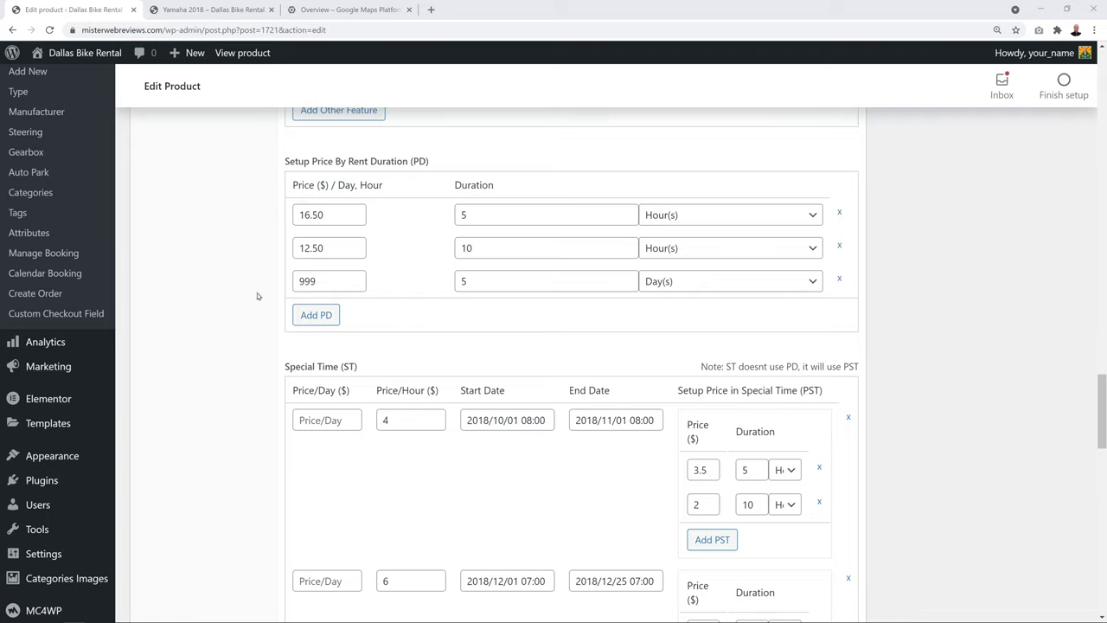
pyautogui.scroll(-1, 238, 346)
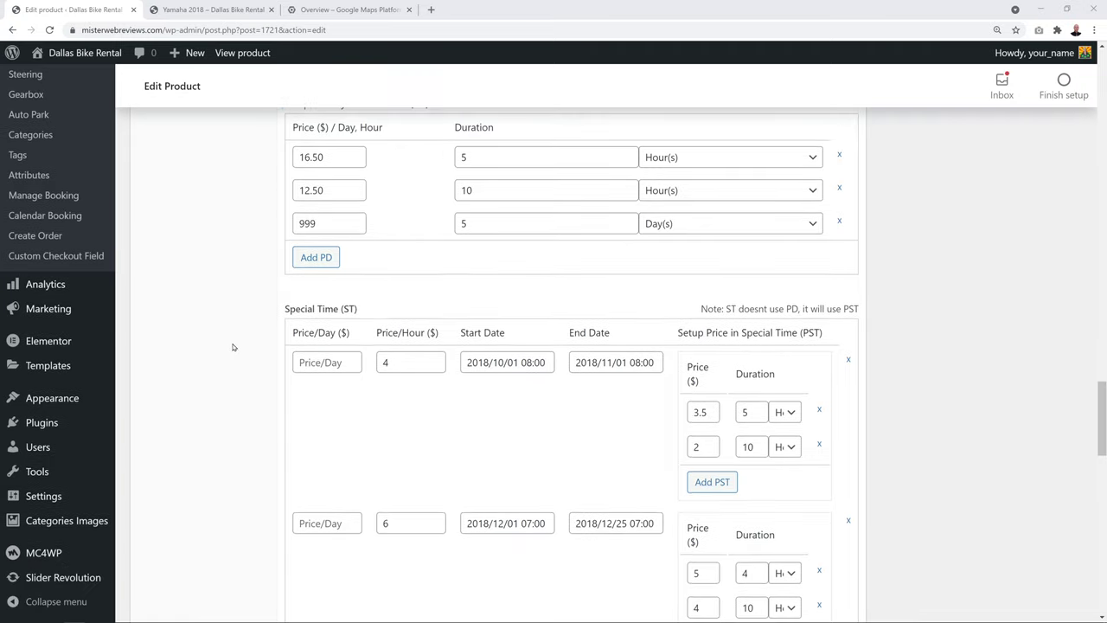
pyautogui.scroll(-1, 366, 329)
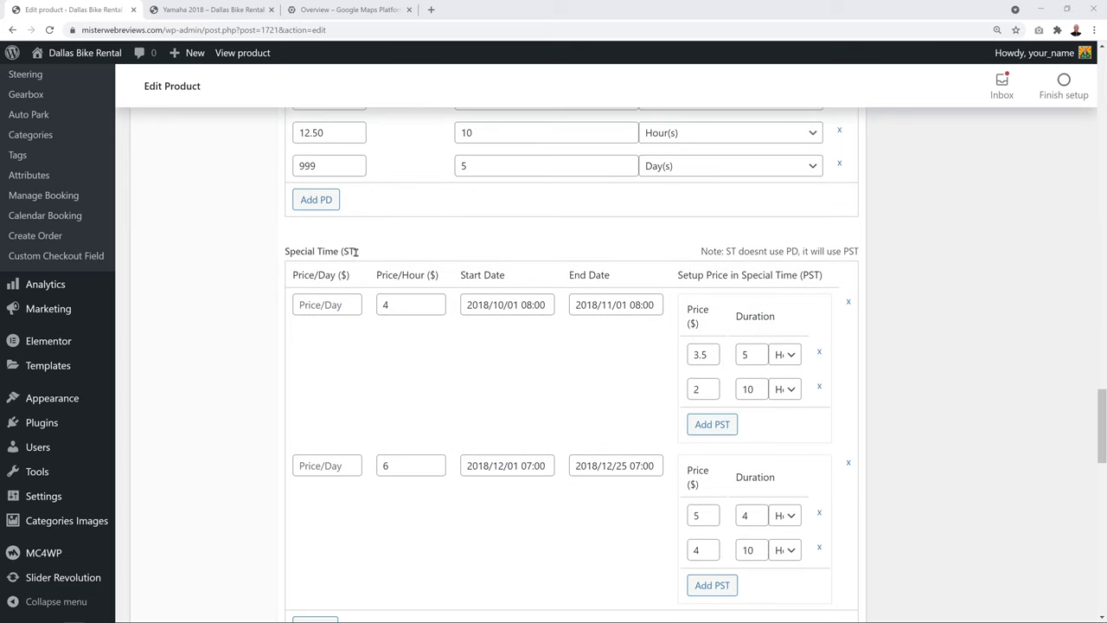
pyautogui.scroll(-2, 206, 352)
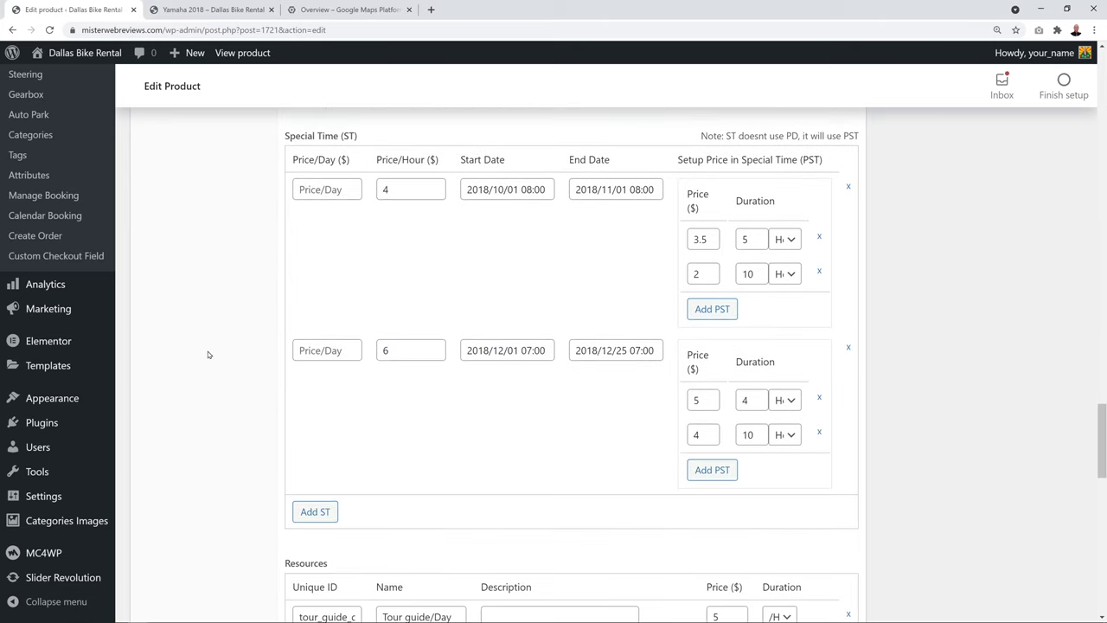
pyautogui.scroll(1, 207, 354)
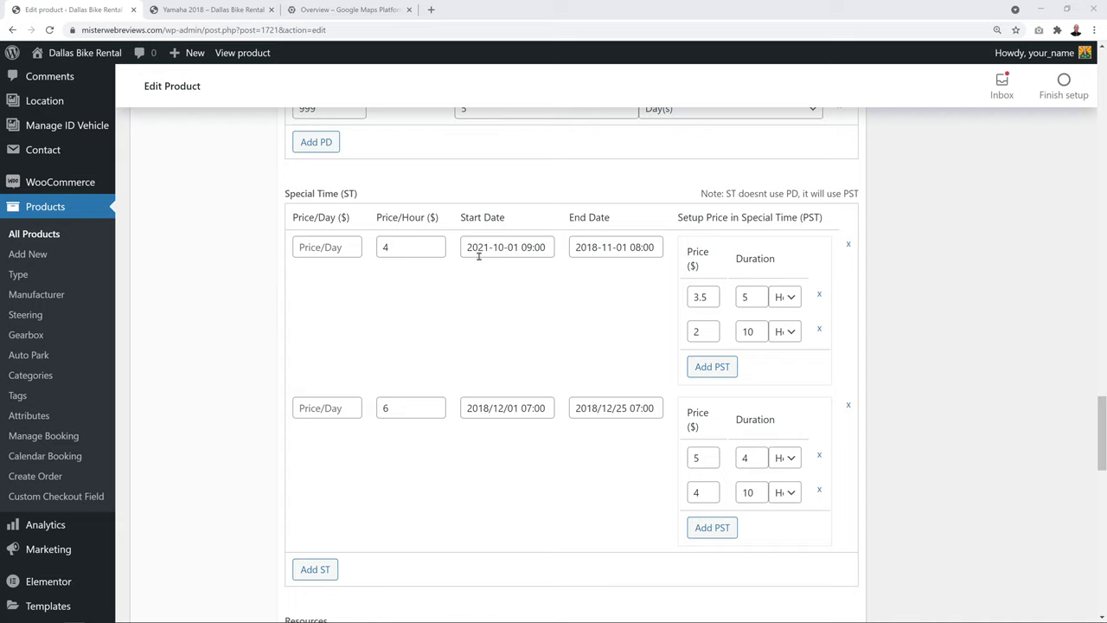
pyautogui.click(540, 249)
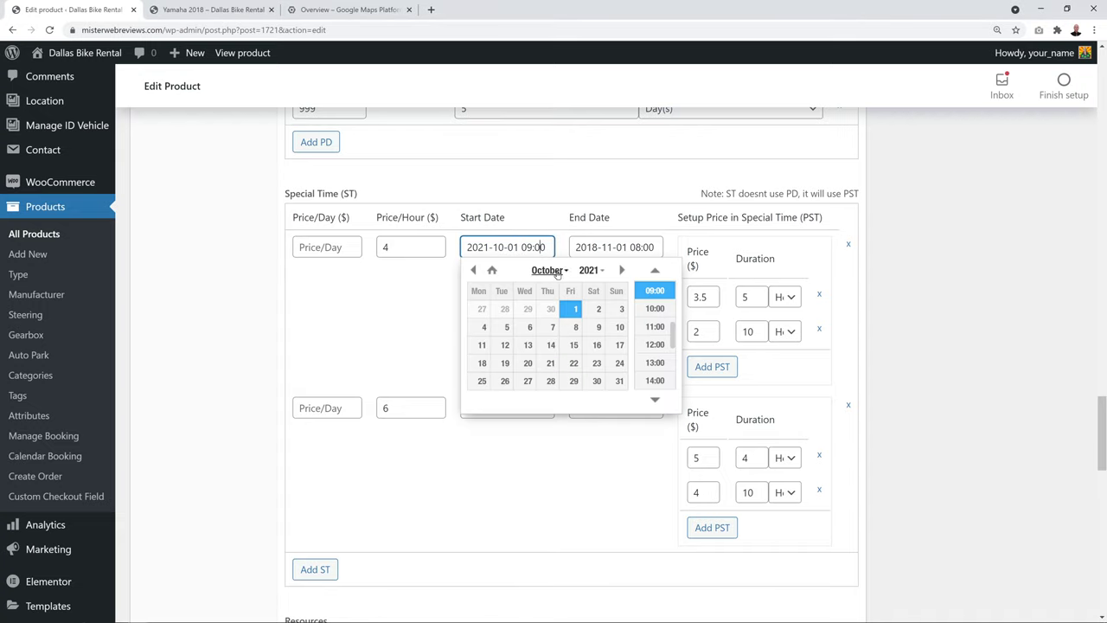
pyautogui.click(551, 270)
pyautogui.click(550, 340)
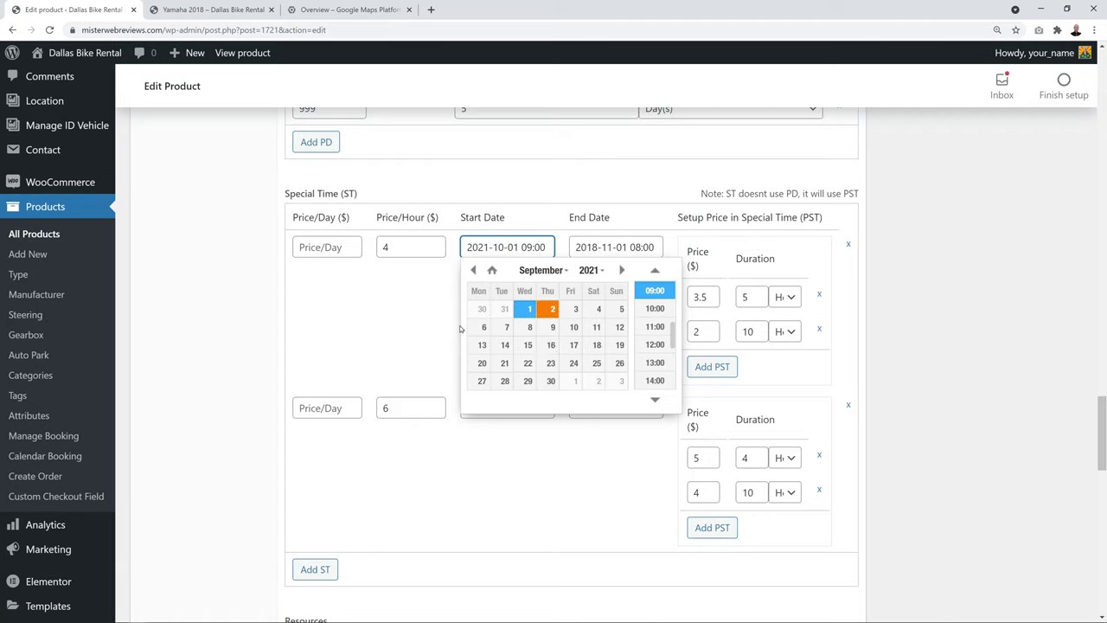
pyautogui.click(368, 330)
pyautogui.click(608, 247)
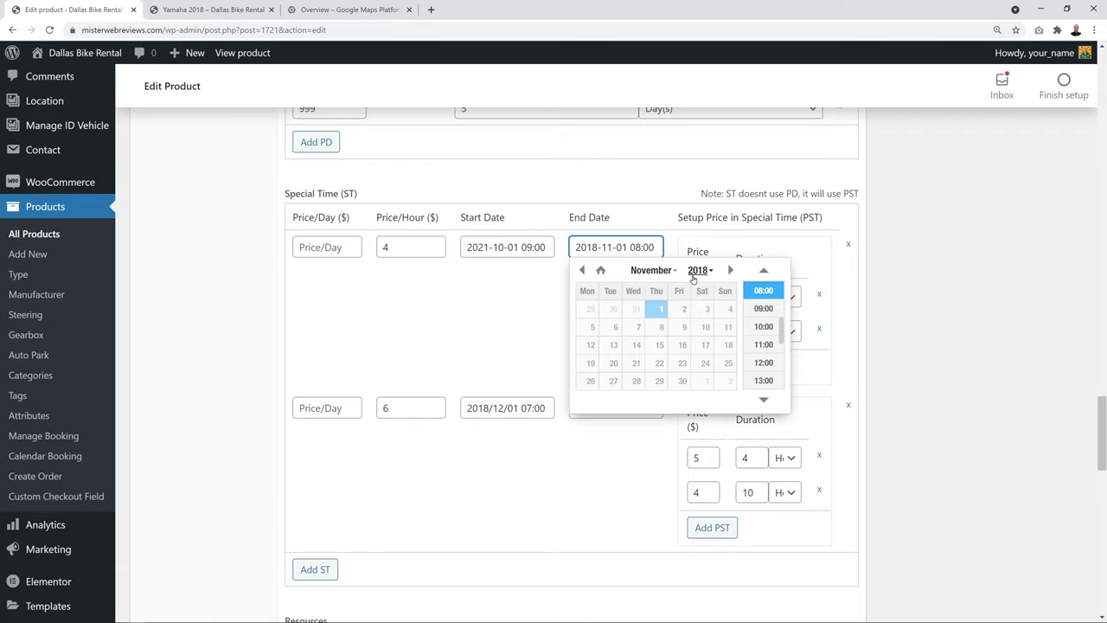
pyautogui.click(653, 270)
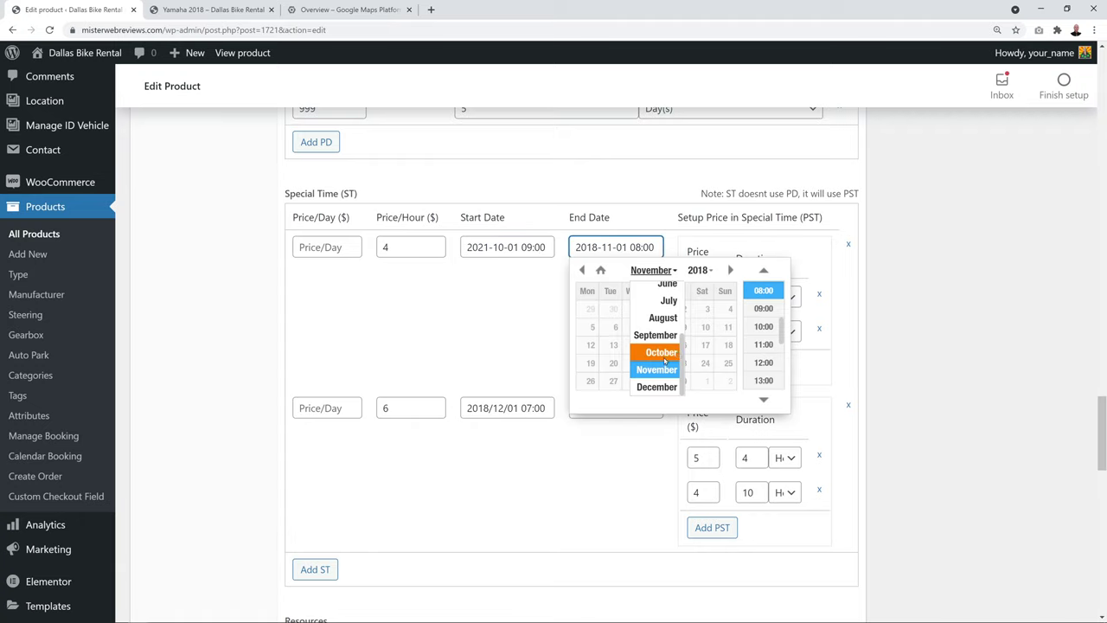
pyautogui.click(661, 352)
pyautogui.click(698, 270)
pyautogui.click(701, 337)
pyautogui.click(550, 327)
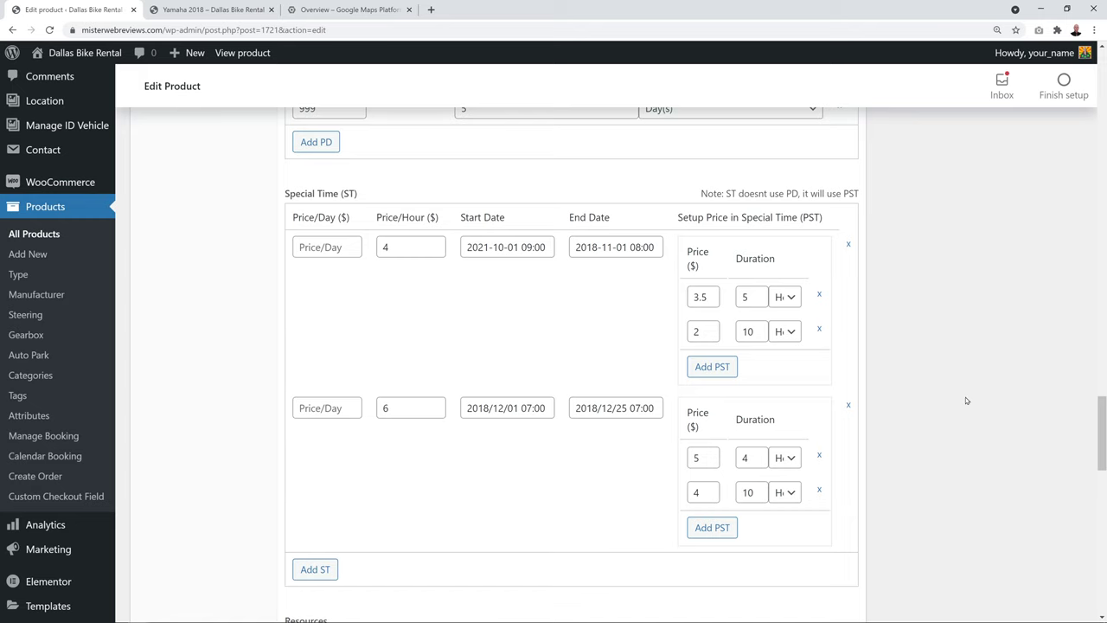
pyautogui.scroll(-4, 933, 346)
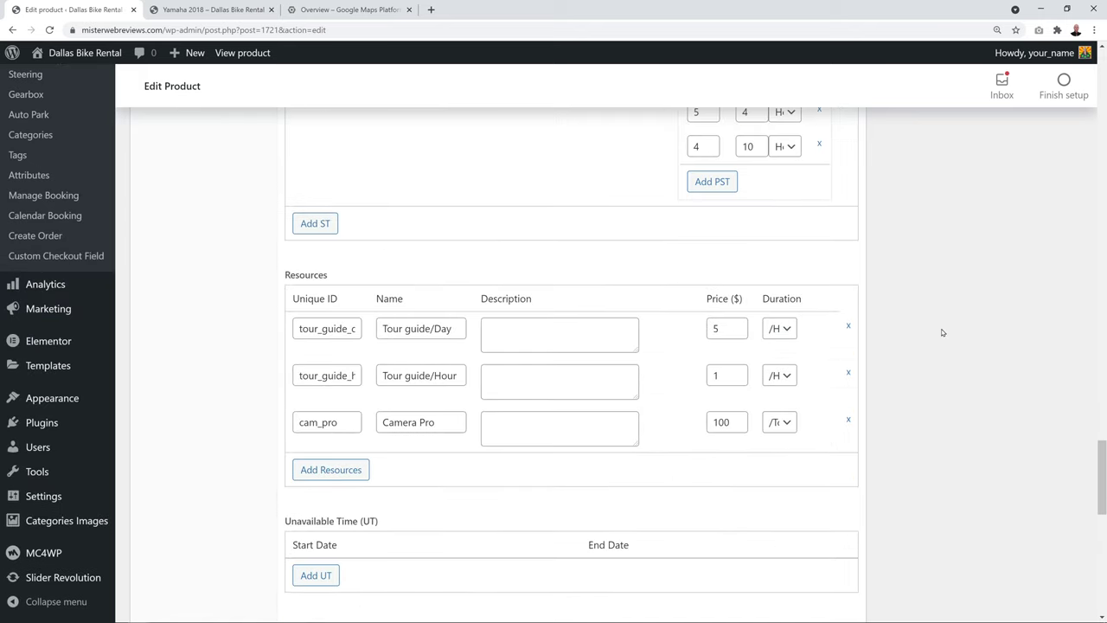
pyautogui.hotkey('ctrl', 'Tab')
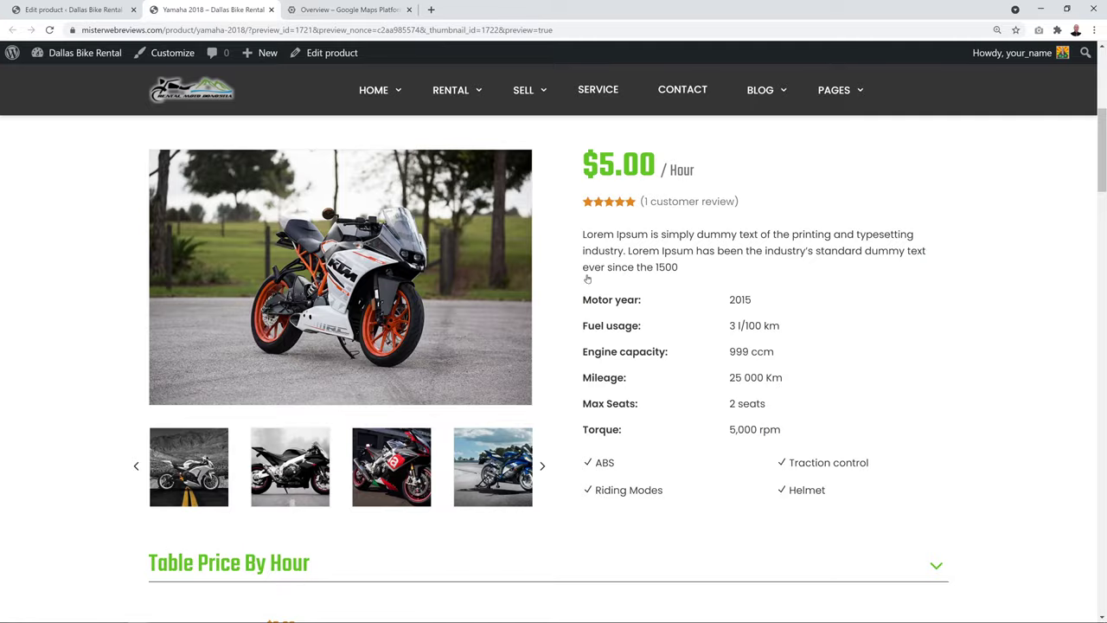
pyautogui.scroll(-1, 905, 329)
pyautogui.scroll(-12, 905, 330)
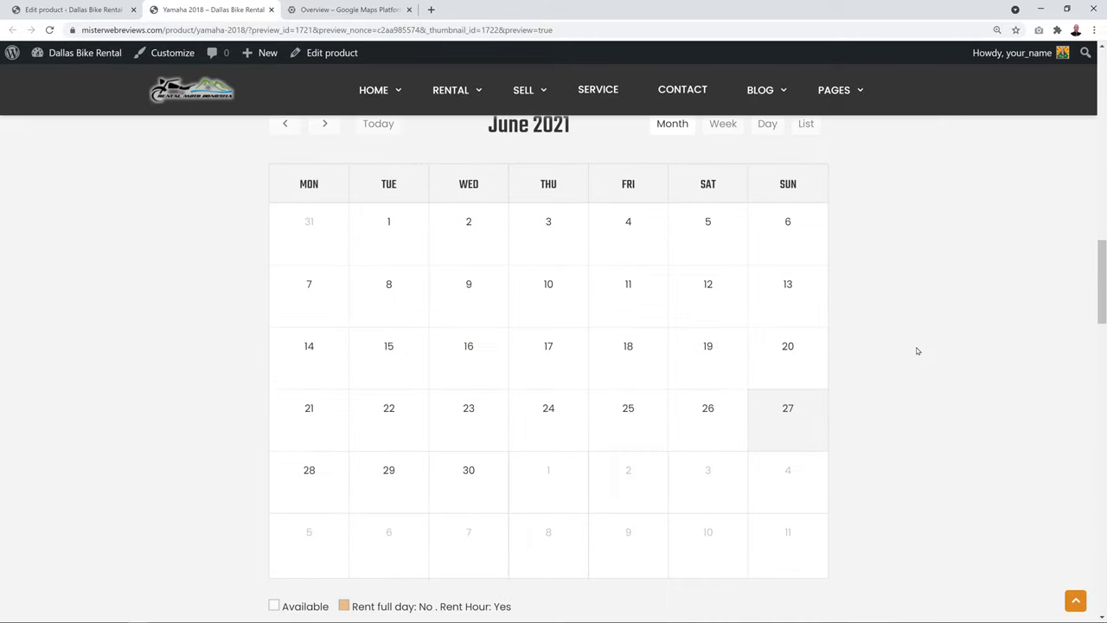
pyautogui.scroll(-4, 918, 350)
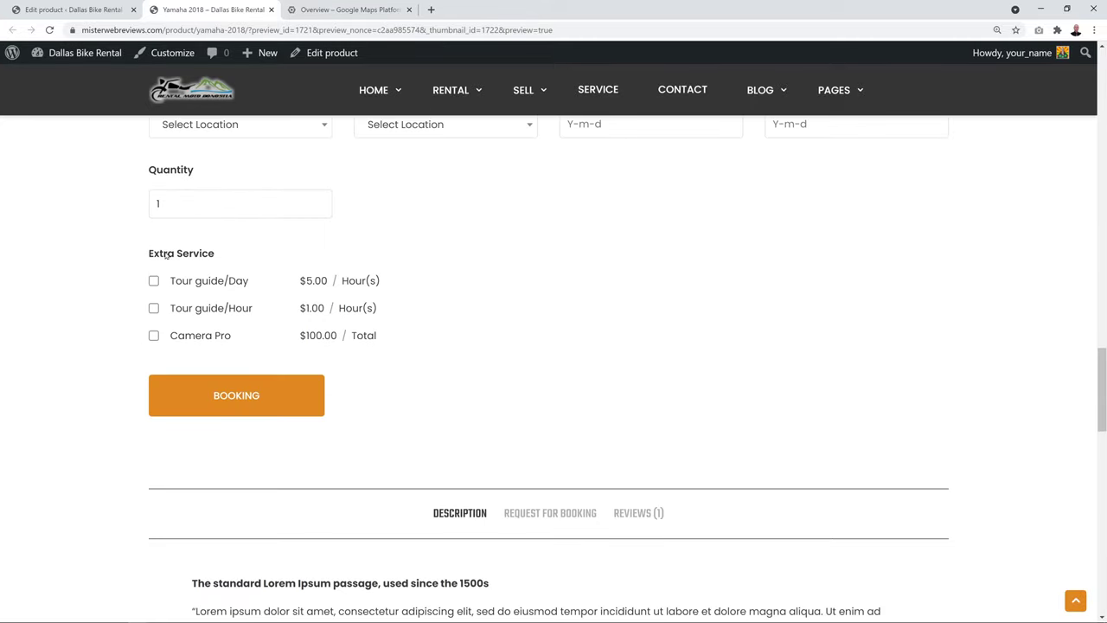
pyautogui.click(74, 9)
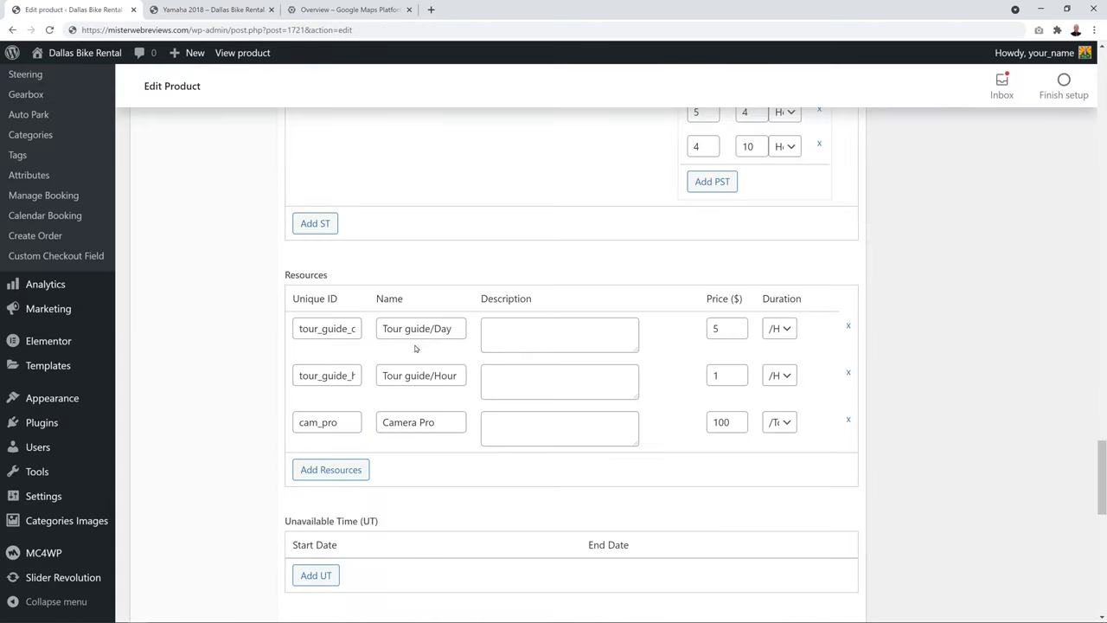
# Rename the first resource to Bike Leather Suit with ID bike_suit
pyautogui.moveTo(453, 328); pyautogui.dragTo(363, 335)
pyautogui.press('BackSpace')
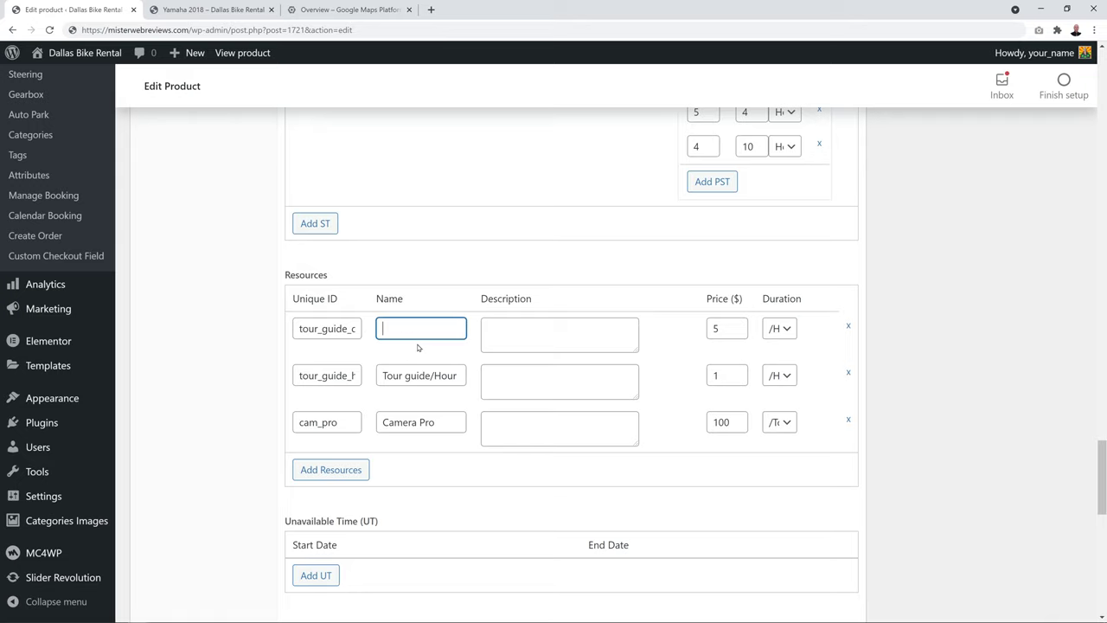
pyautogui.write('Bike Leather Suit')
pyautogui.hotkey('shift', 'Tab')
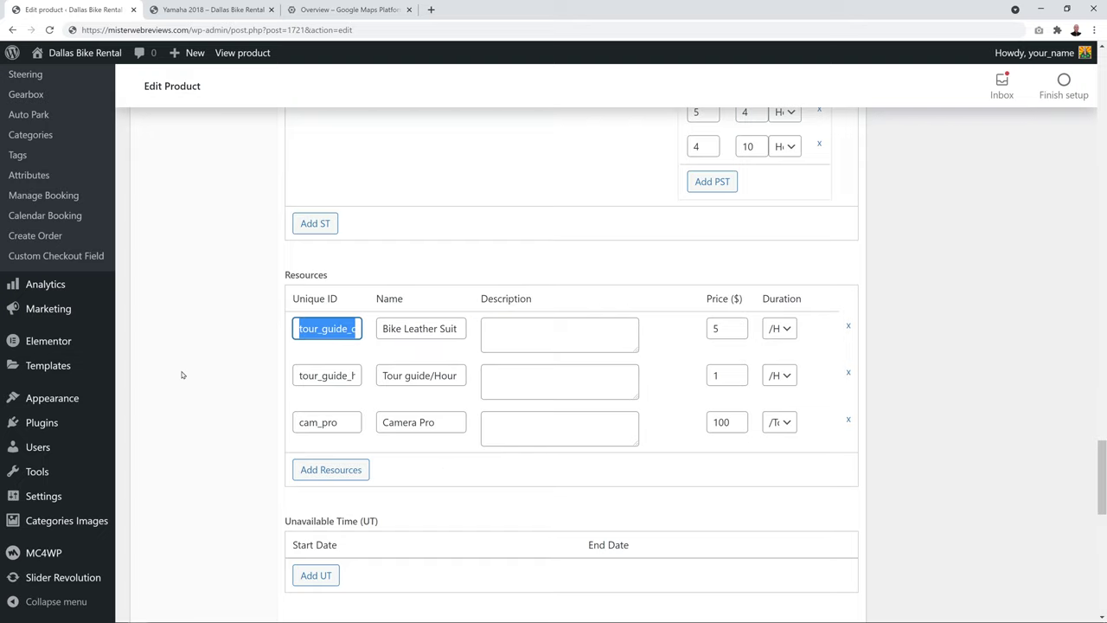
pyautogui.press('BackSpace')
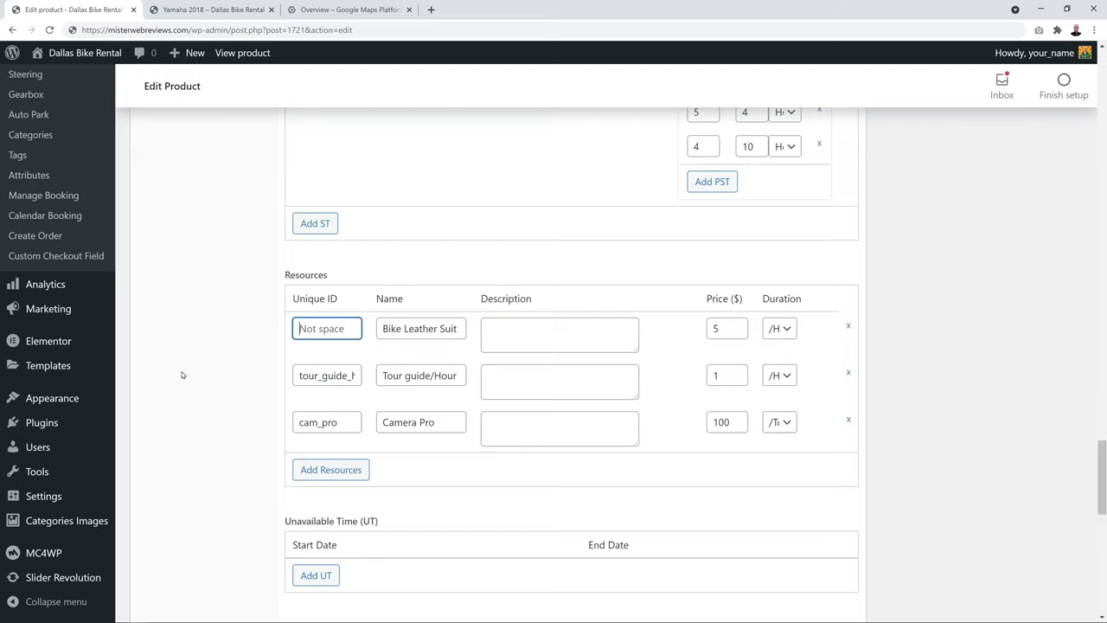
pyautogui.write('bike_suit')
pyautogui.click(180, 374)
# Rename the second resource to Helmets with ID helmet
pyautogui.tripleClick(415, 377)
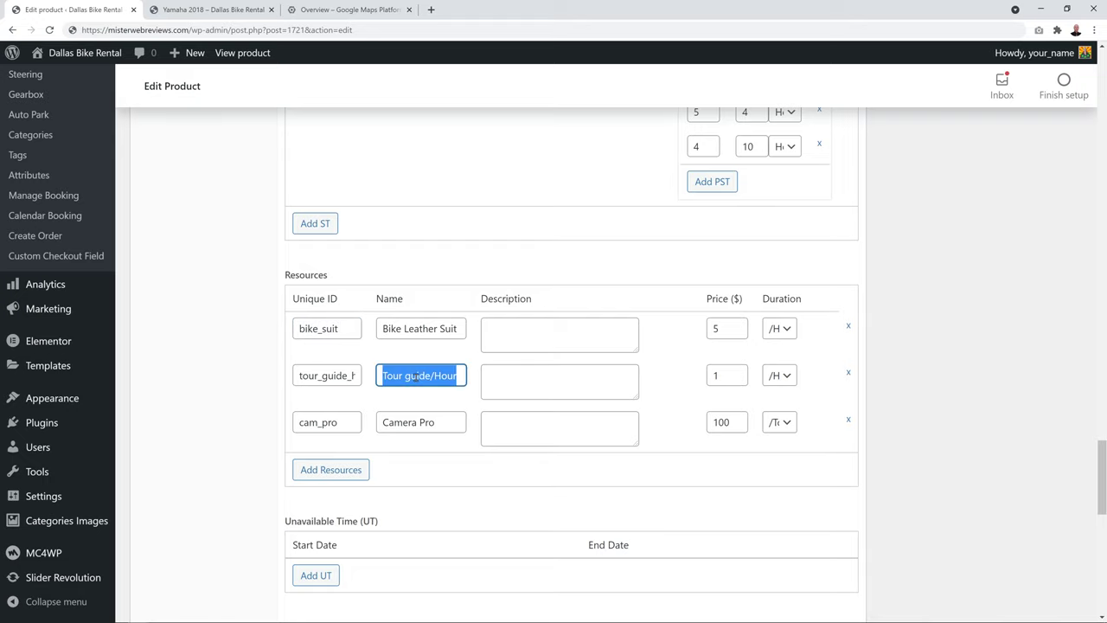
pyautogui.write('Helmets')
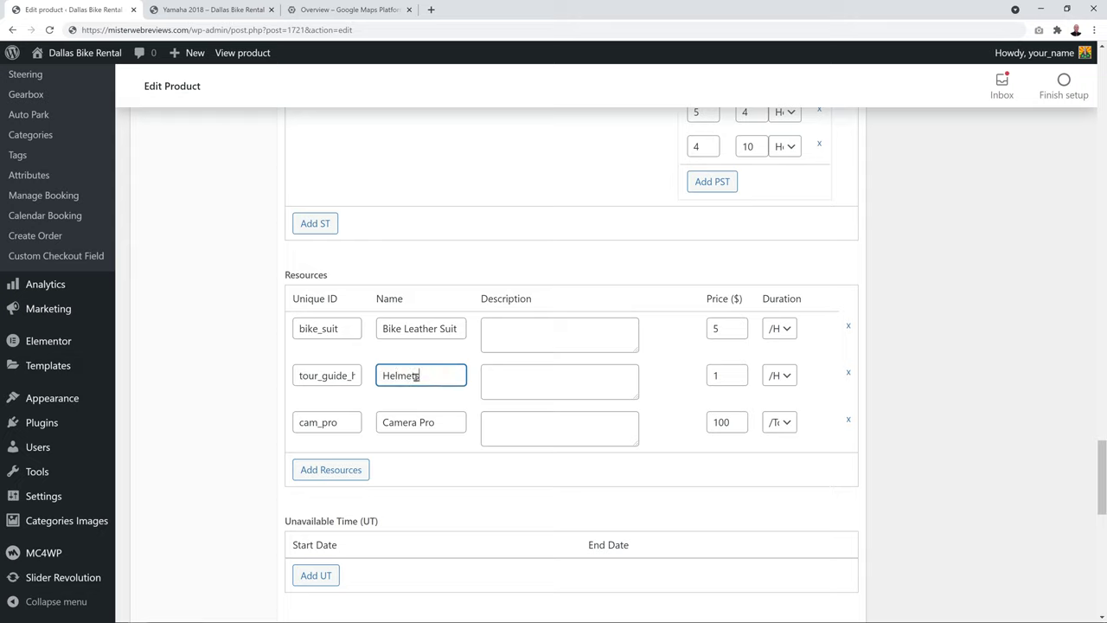
pyautogui.click(336, 384)
pyautogui.tripleClick(335, 384)
pyautogui.write('he')
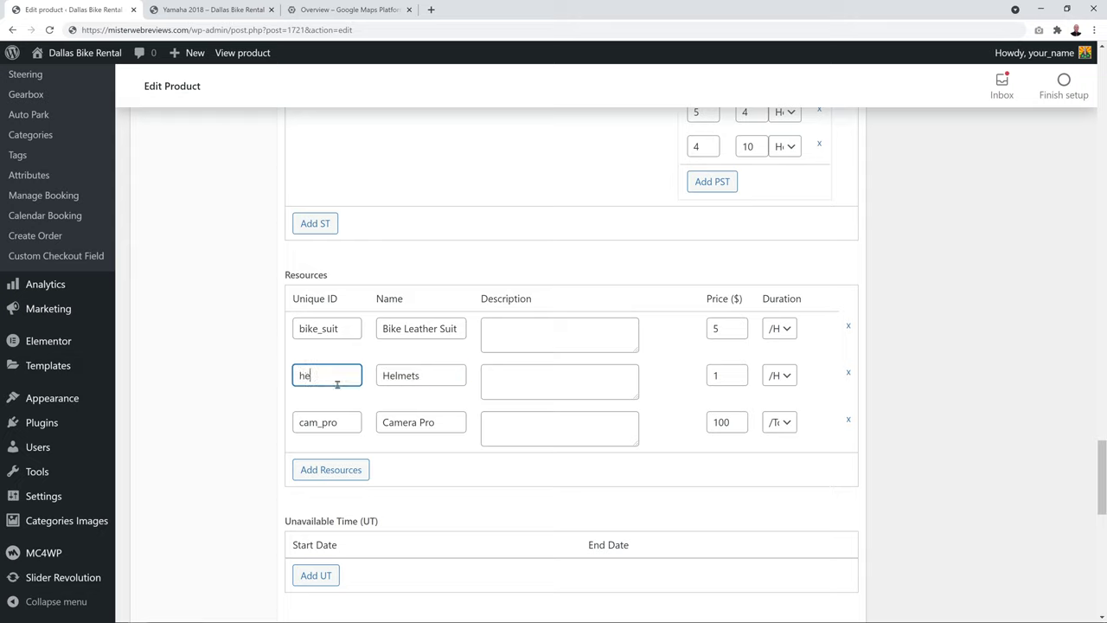
pyautogui.write('lmet')
pyautogui.click(200, 369)
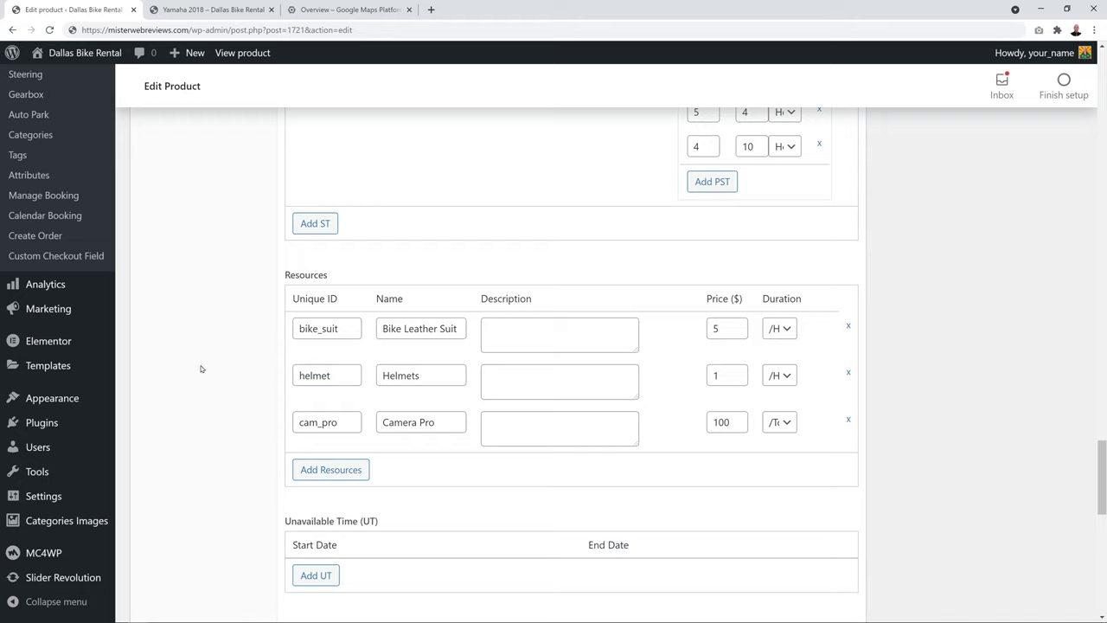
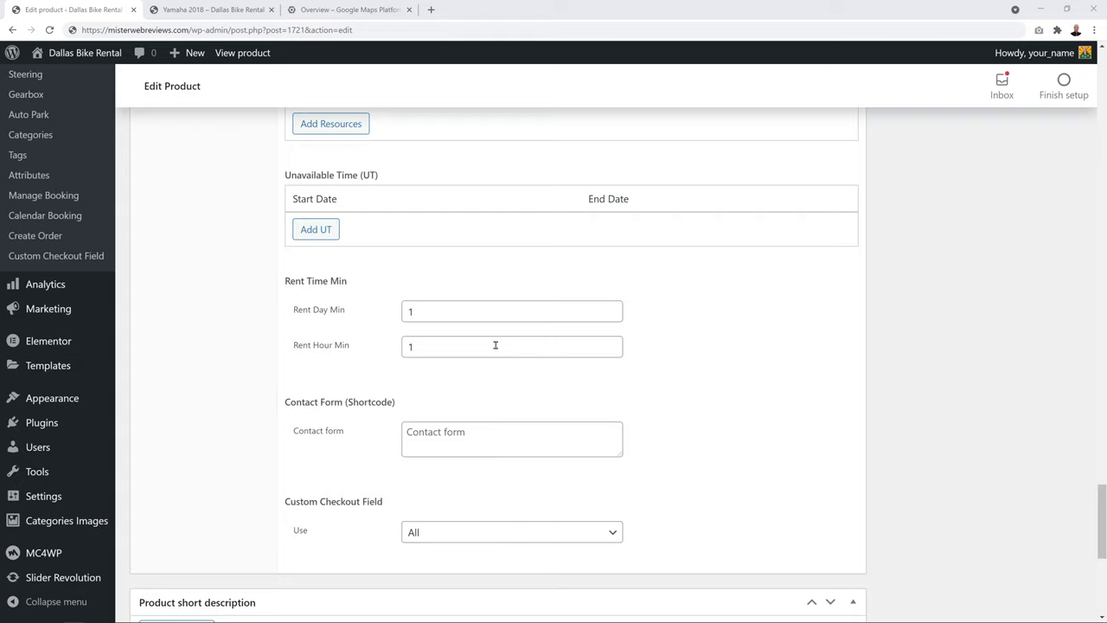
# Set the Yamaha 2018 Rent Hour Min value back to 1
pyautogui.doubleClick(410, 348)
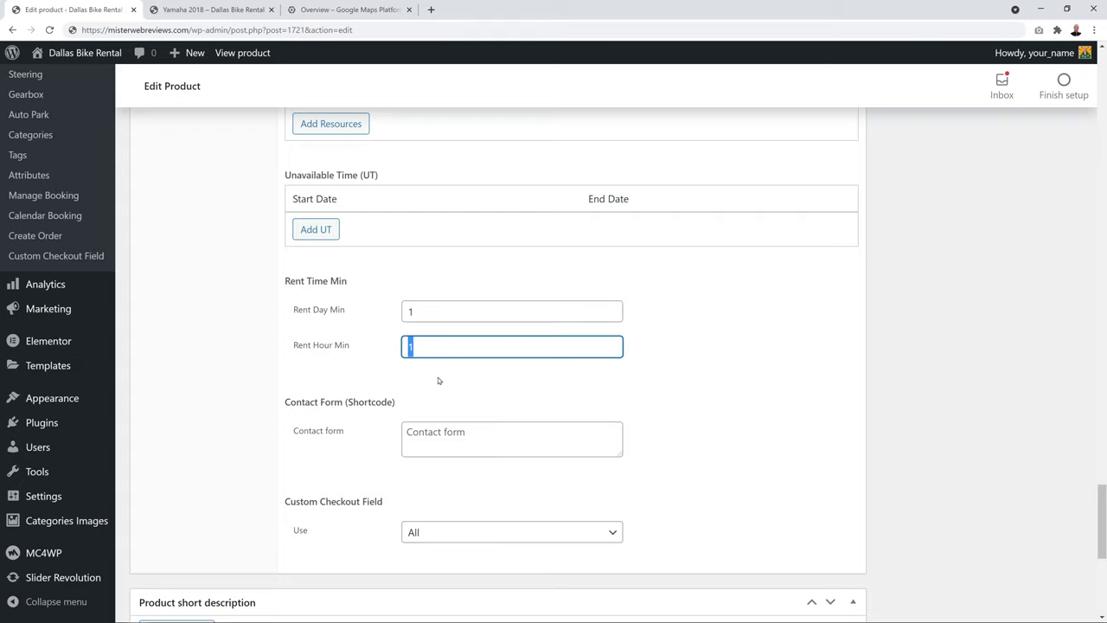
pyautogui.write('2')
pyautogui.click(437, 380)
pyautogui.doubleClick(410, 348)
pyautogui.write('1')
pyautogui.click(452, 382)
# Update the Yamaha 2018 product and bring up its storefront preview showing $5.00 per hour
pyautogui.scroll(-5, 781, 344)
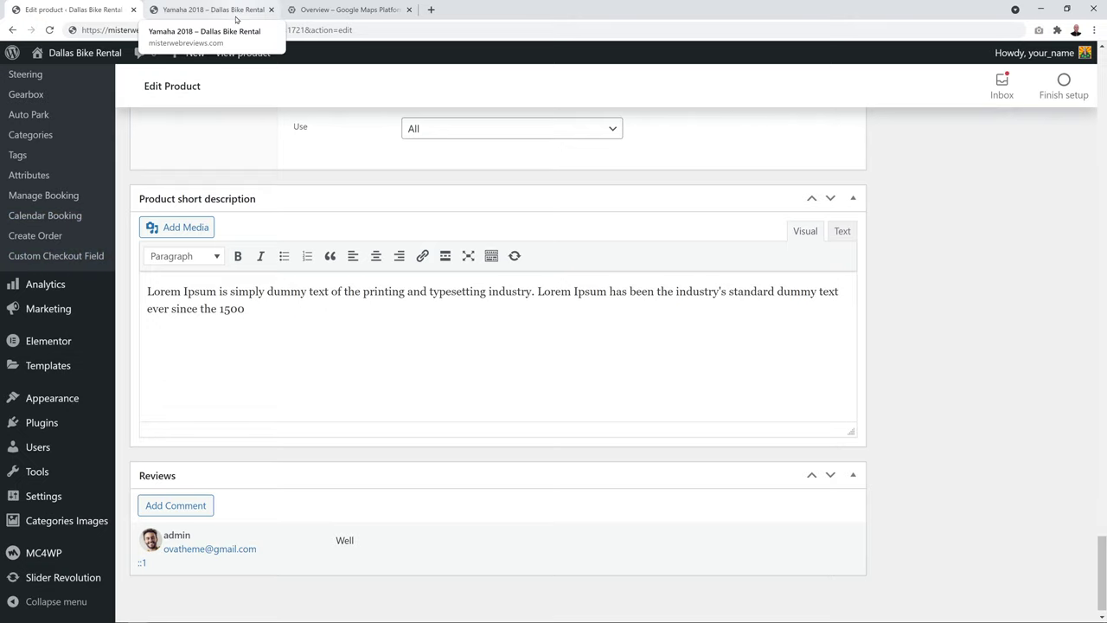
pyautogui.scroll(1, 452, 369)
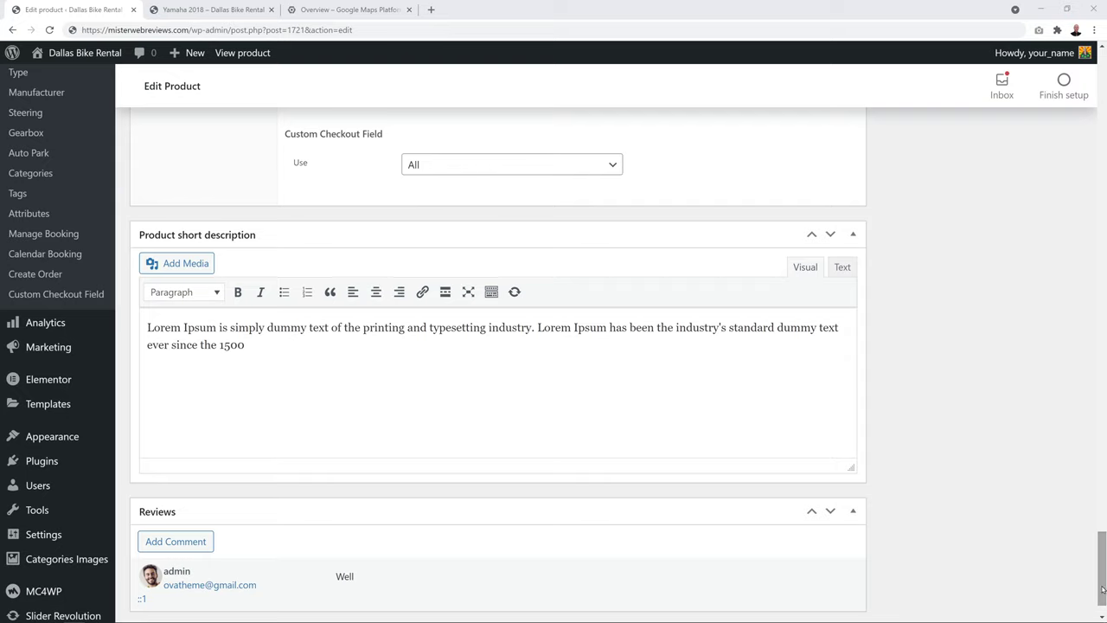
pyautogui.moveTo(1103, 590); pyautogui.dragTo(1103, 102)
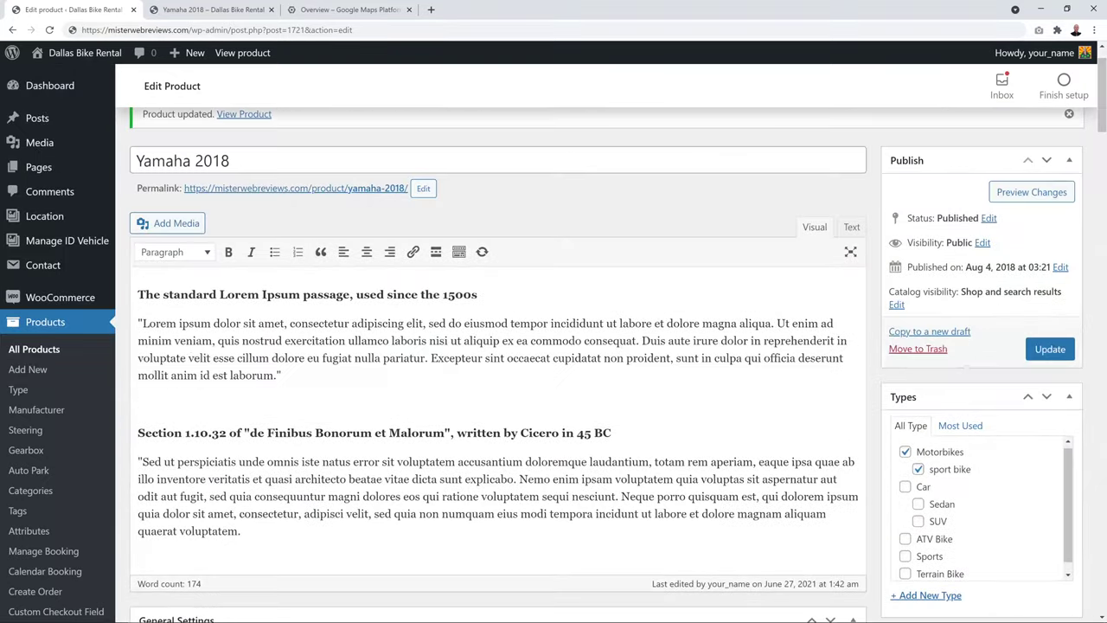
pyautogui.click(1063, 349)
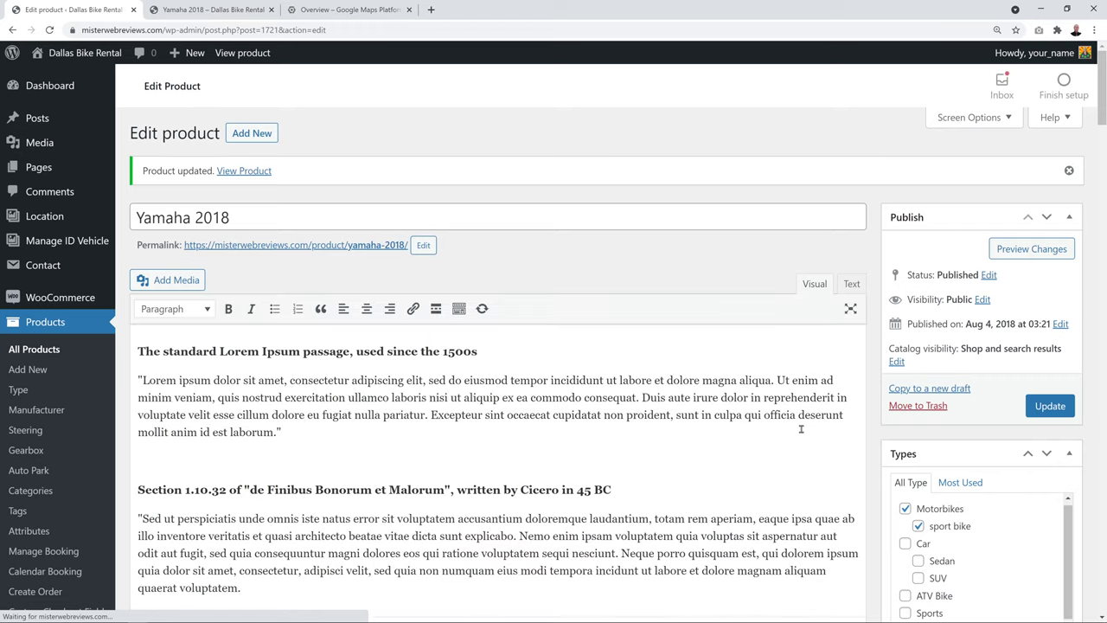
pyautogui.click(1031, 248)
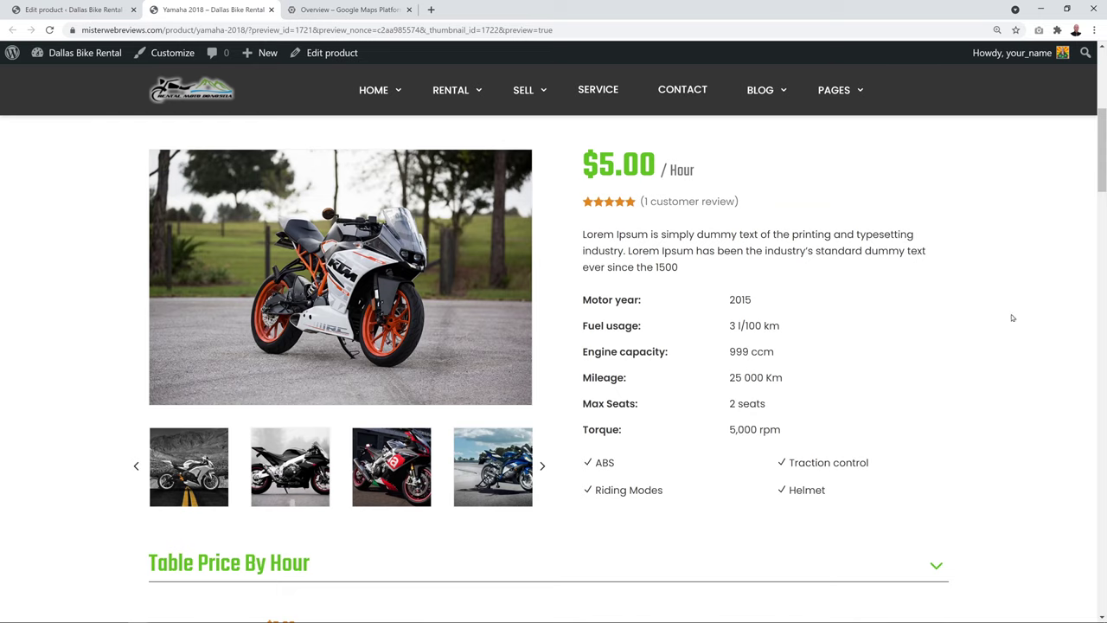
pyautogui.scroll(3, 734, 426)
pyautogui.scroll(-1, 740, 428)
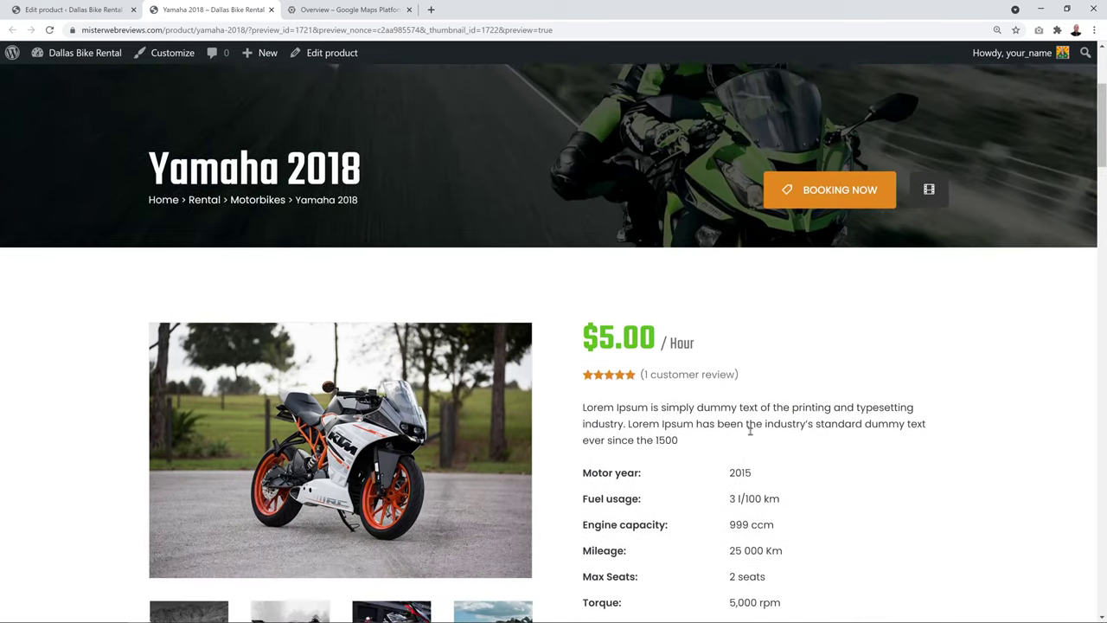
pyautogui.scroll(-3, 749, 430)
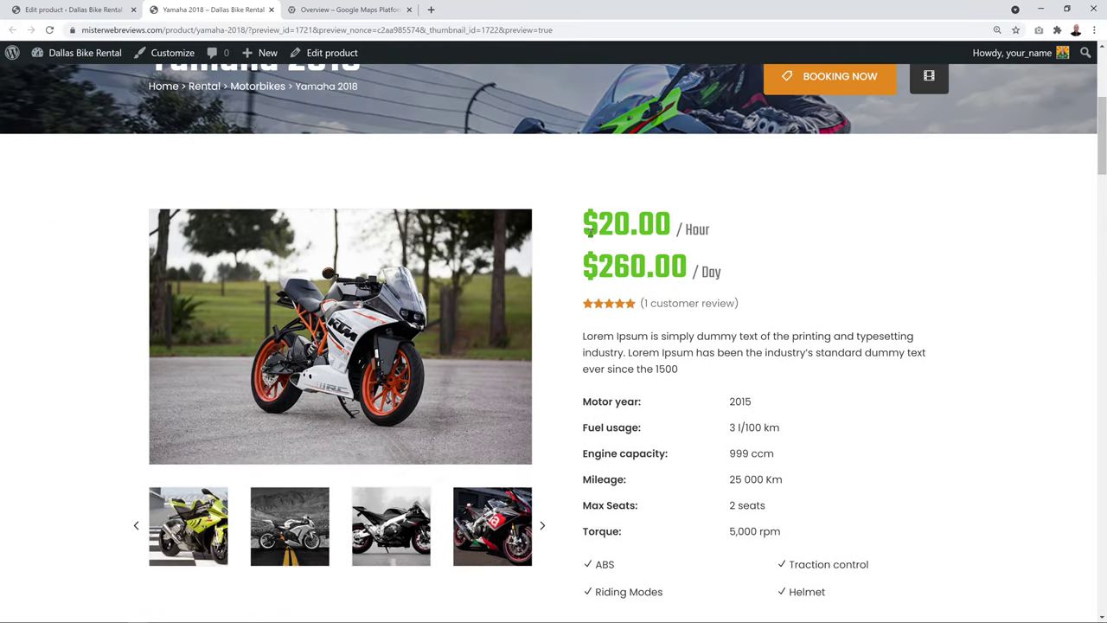
pyautogui.scroll(-2, 1033, 435)
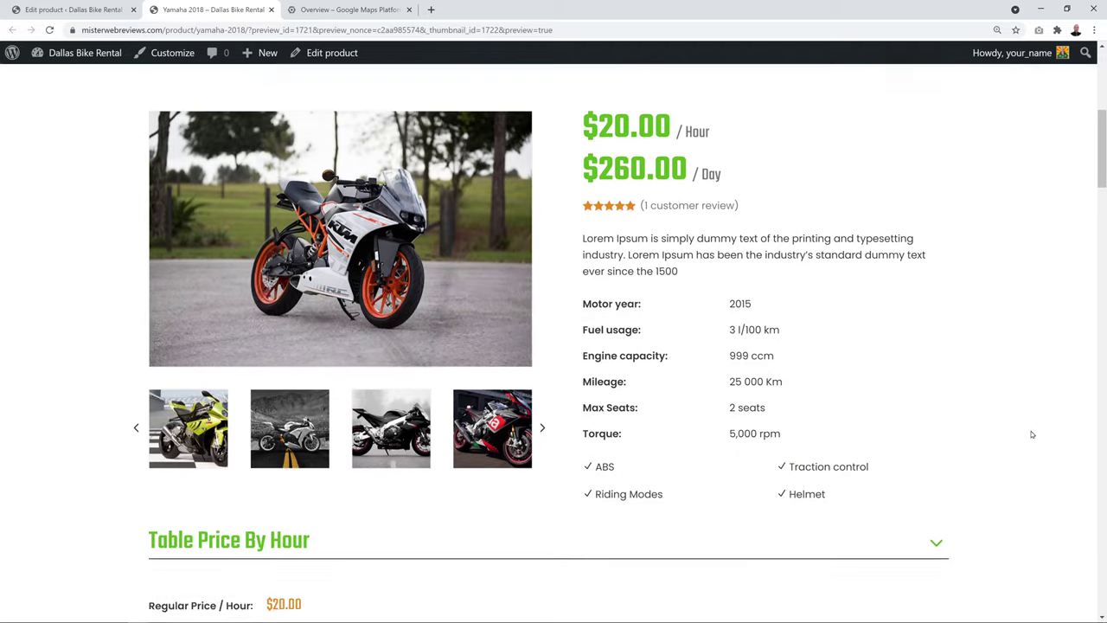
pyautogui.scroll(-3, 983, 418)
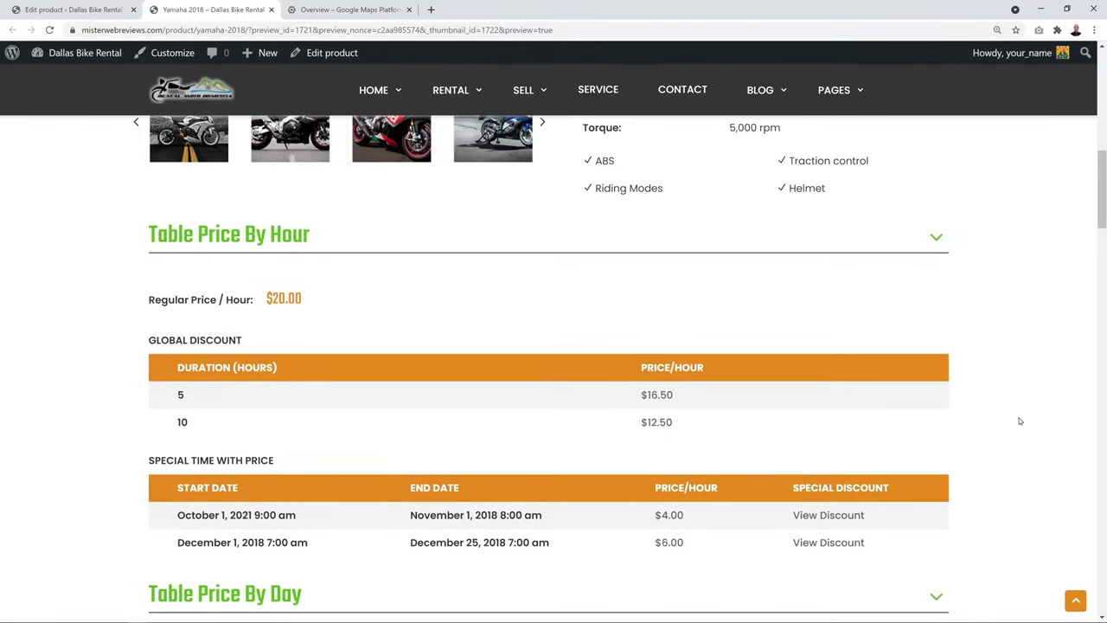
pyautogui.scroll(-1, 1021, 411)
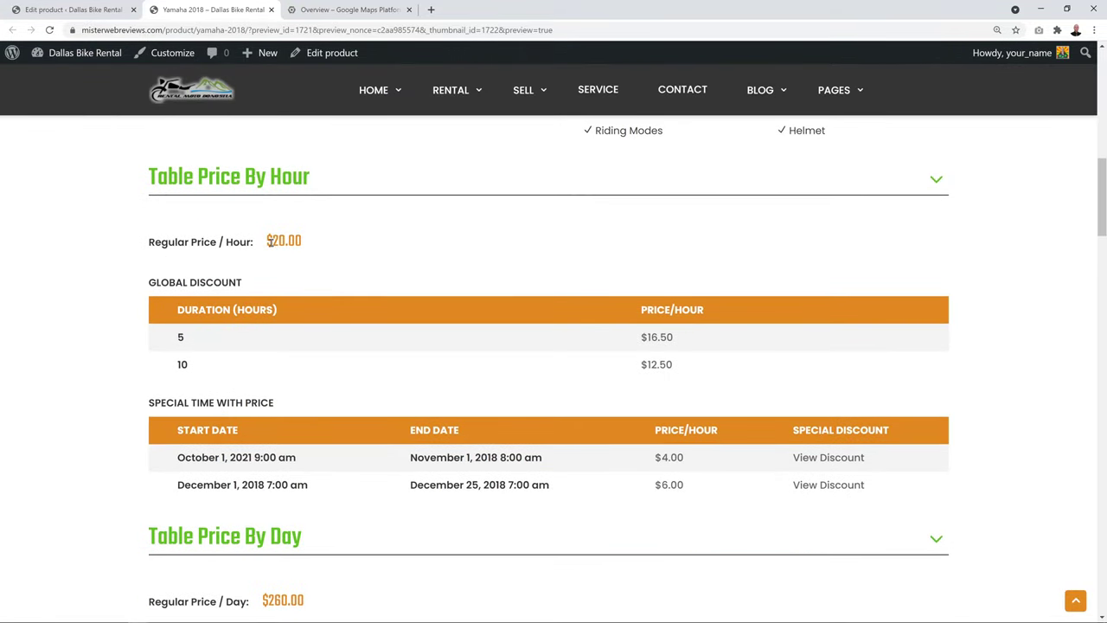
pyautogui.scroll(-1, 856, 325)
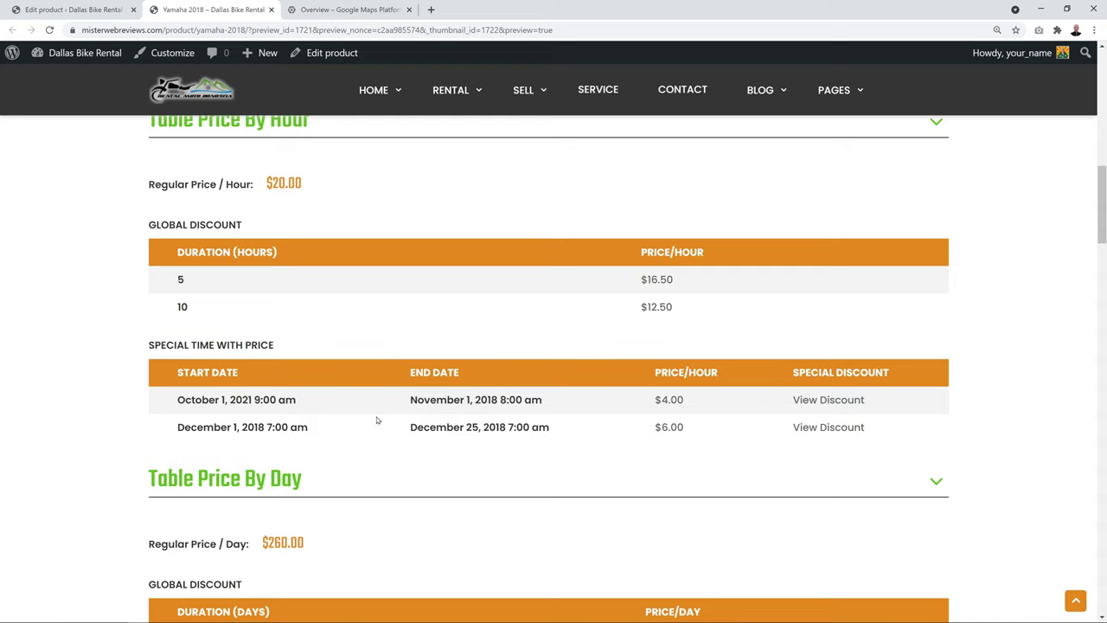
pyautogui.click(819, 404)
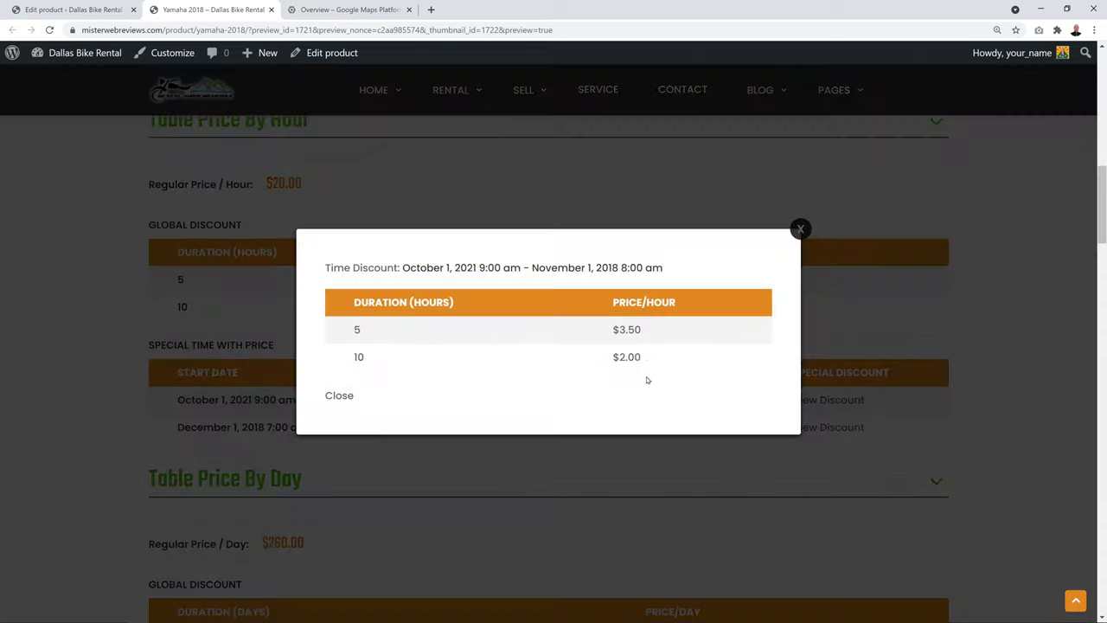
pyautogui.click(800, 229)
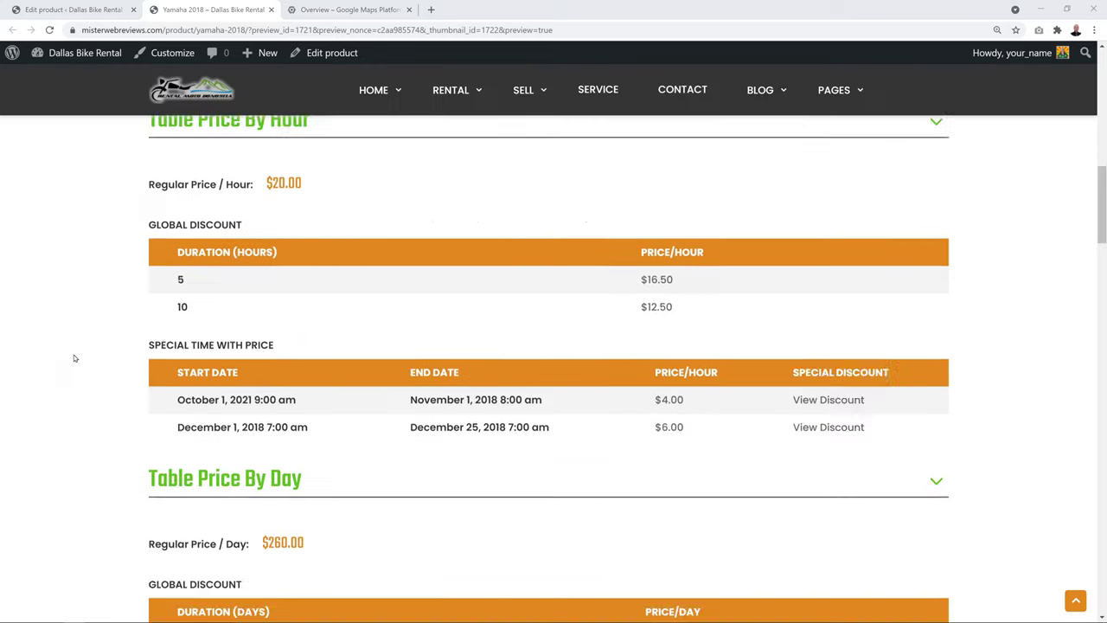
pyautogui.scroll(1, 74, 358)
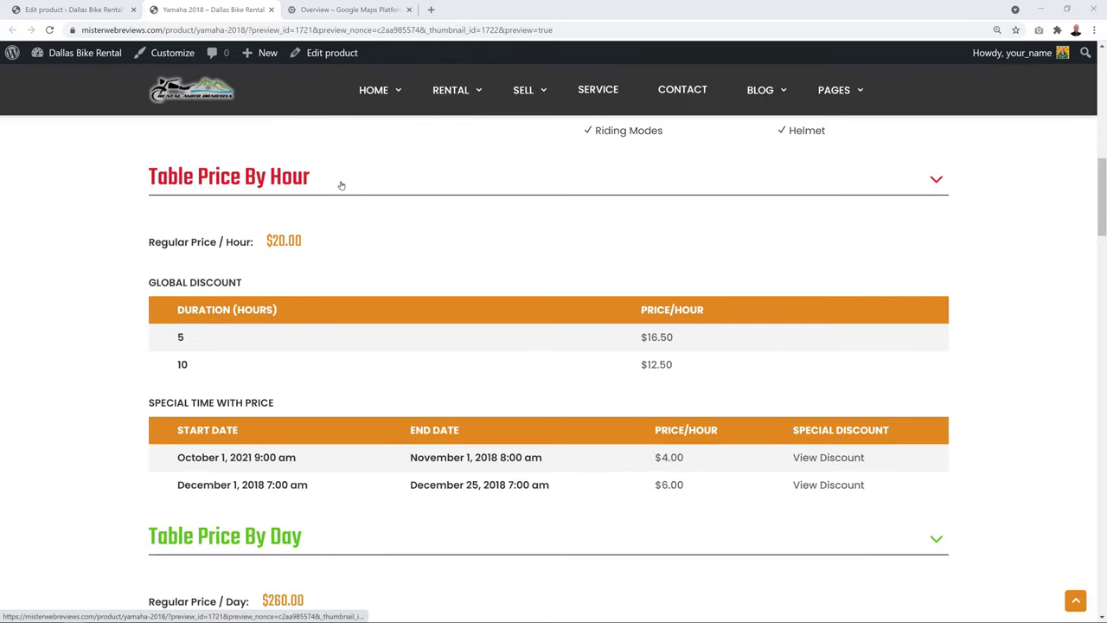
pyautogui.scroll(-2, 487, 267)
pyautogui.scroll(-1, 487, 267)
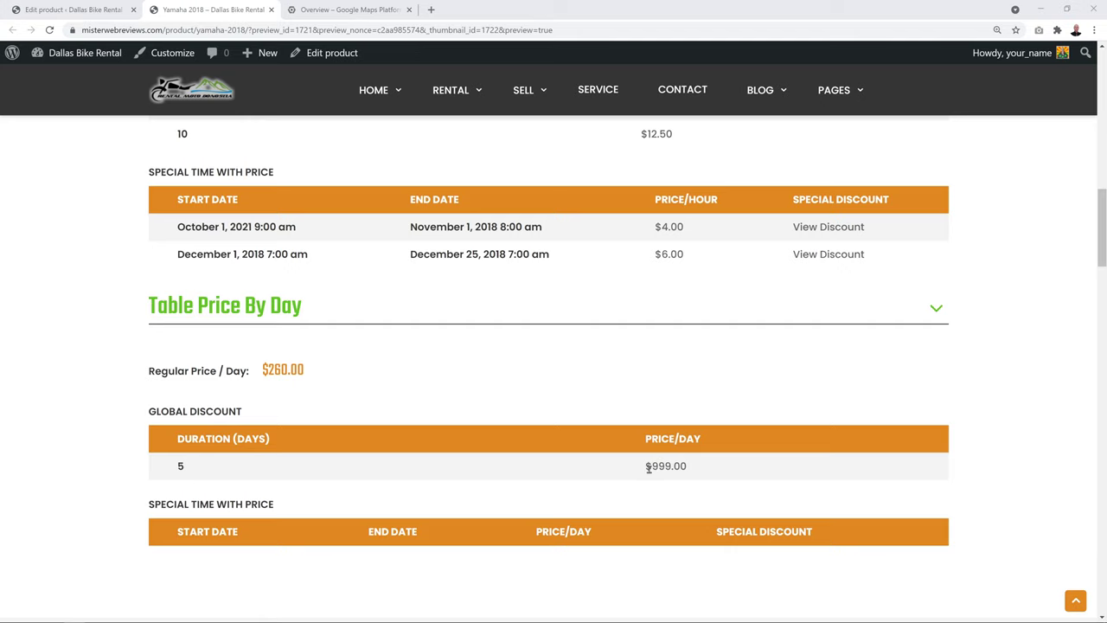
pyautogui.scroll(-7, 784, 381)
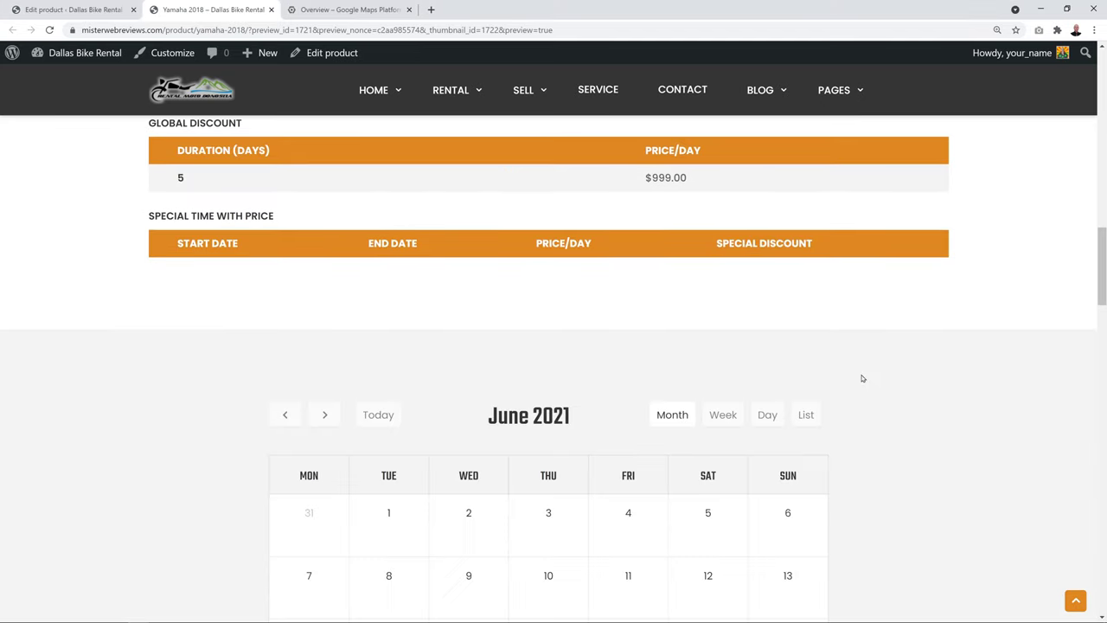
pyautogui.scroll(-3, 898, 377)
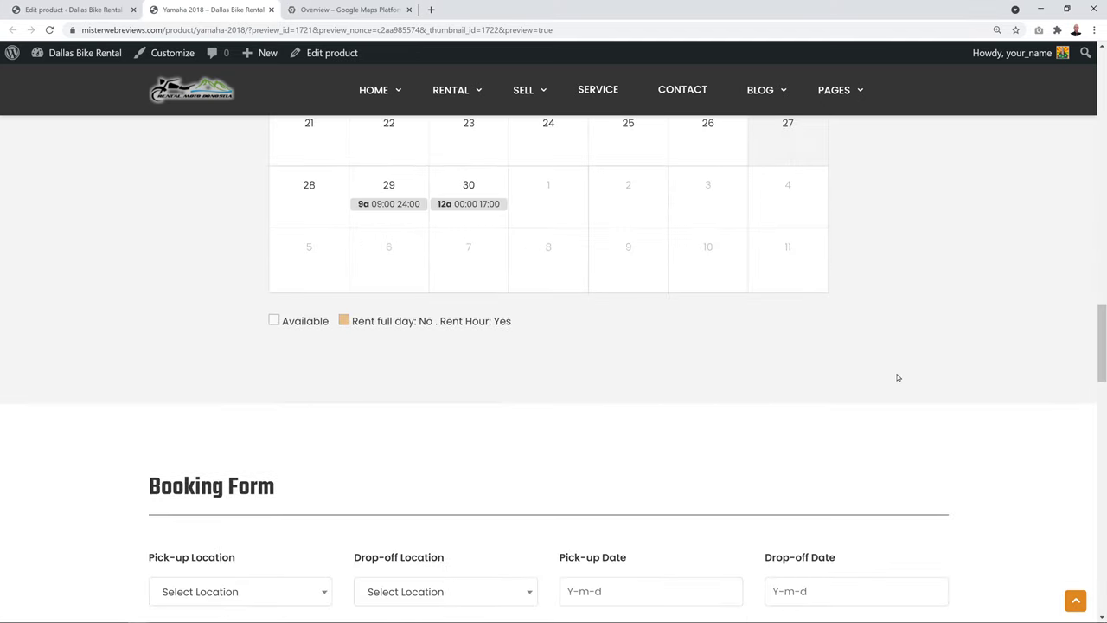
pyautogui.scroll(1, 898, 377)
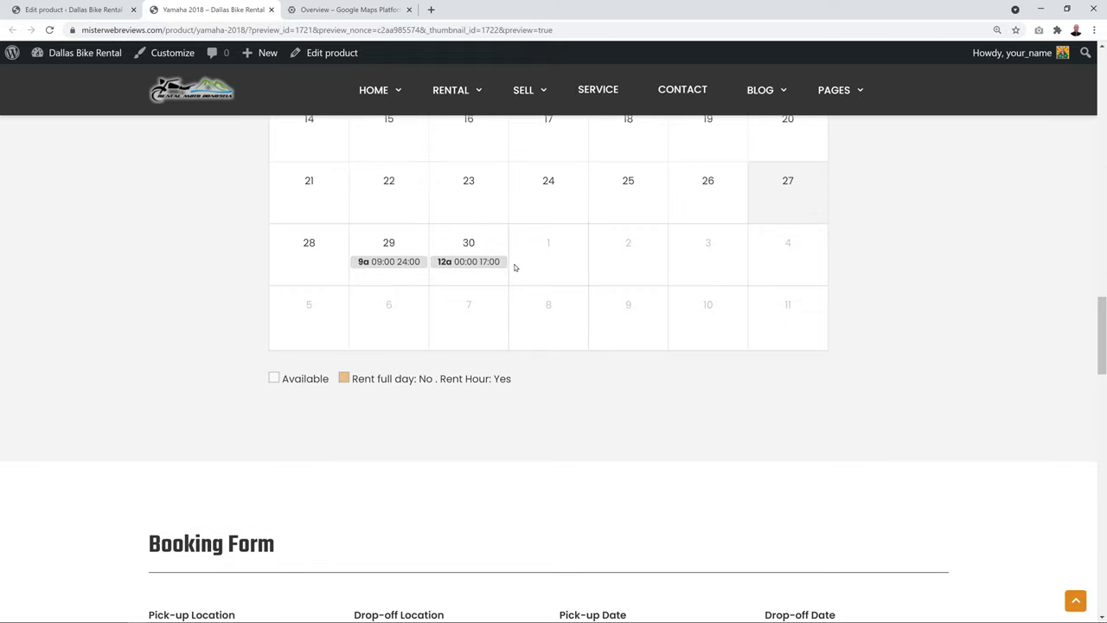
pyautogui.scroll(-4, 838, 306)
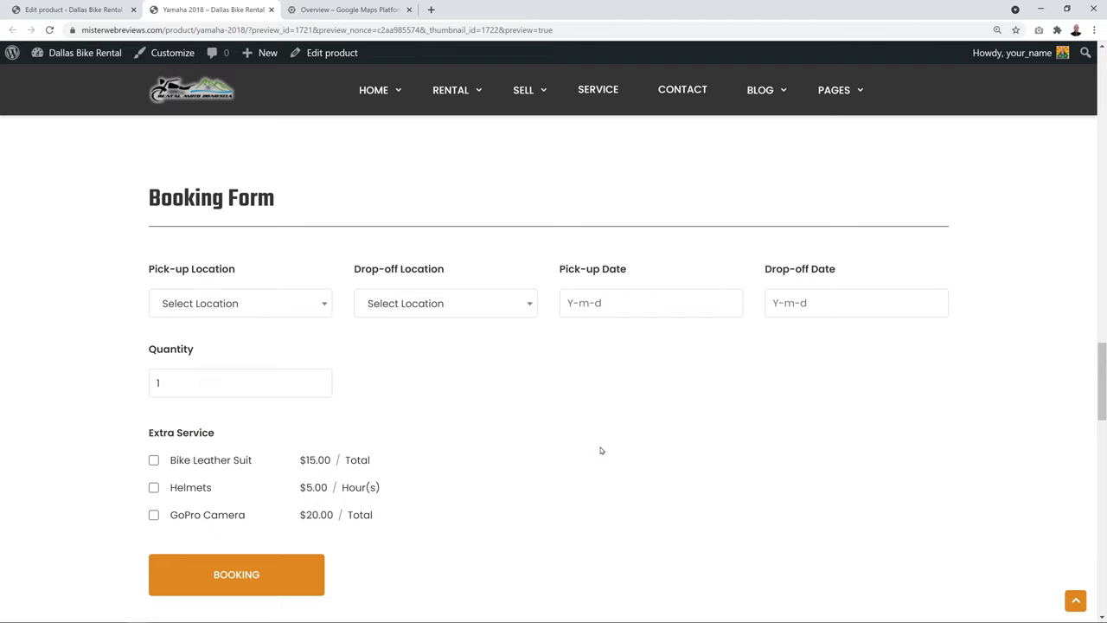
# Check the product editor and the empty Manage Booking list, then return to the Yamaha 2018 booking form
pyautogui.click(69, 9)
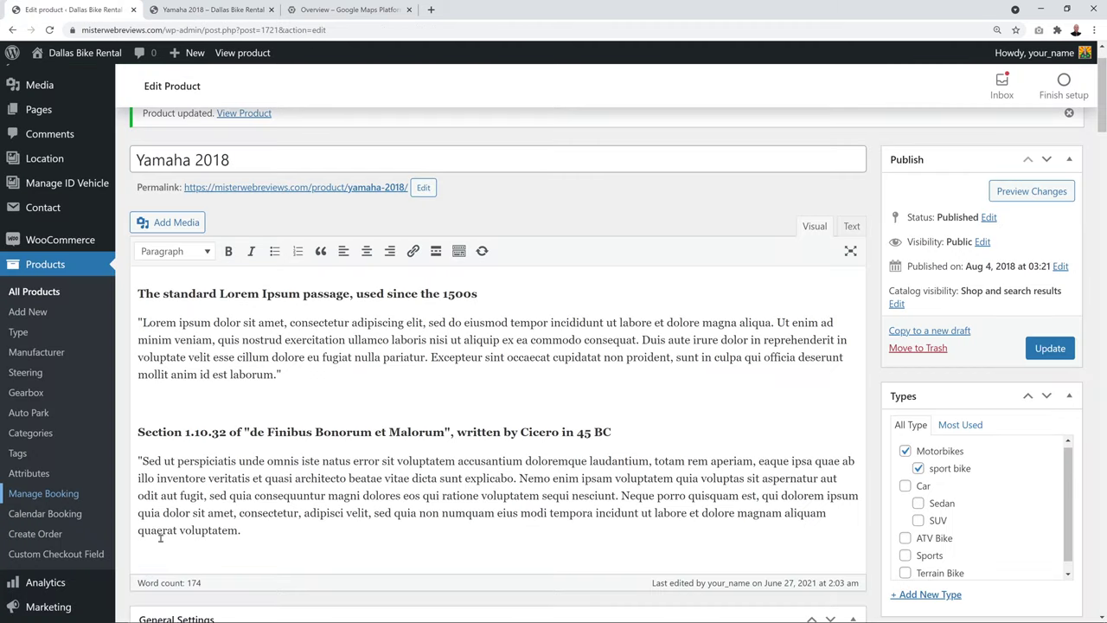
pyautogui.click(47, 493)
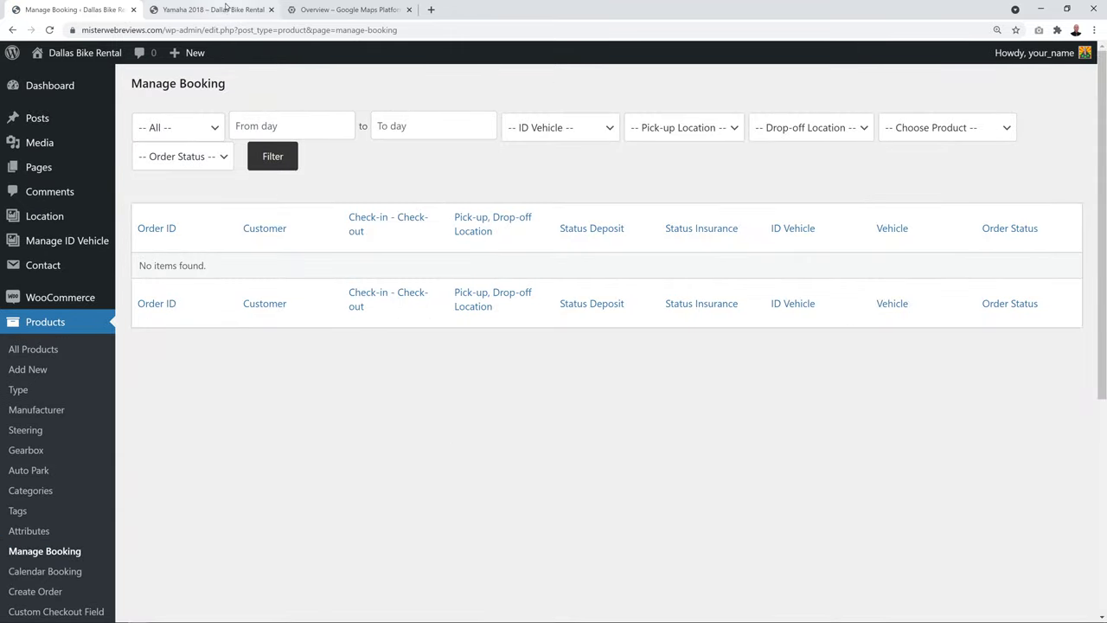
pyautogui.click(225, 9)
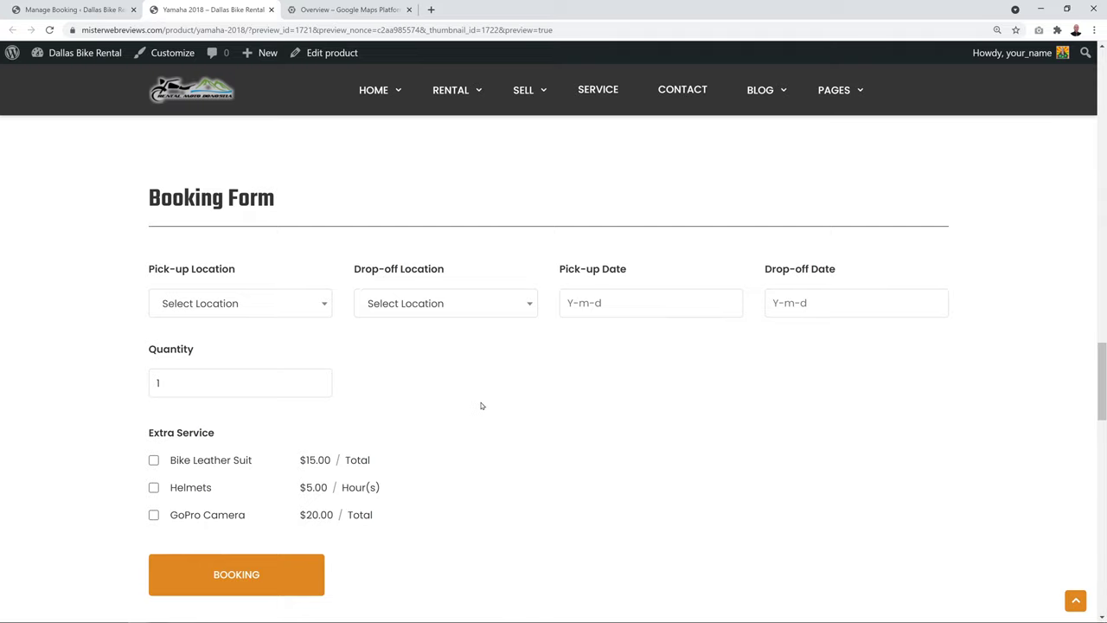
# Book San Francisco pick-up and drop-off on 2021-06-28, from 09:00 to 12:00
pyautogui.click(241, 303)
pyautogui.click(250, 379)
pyautogui.click(524, 305)
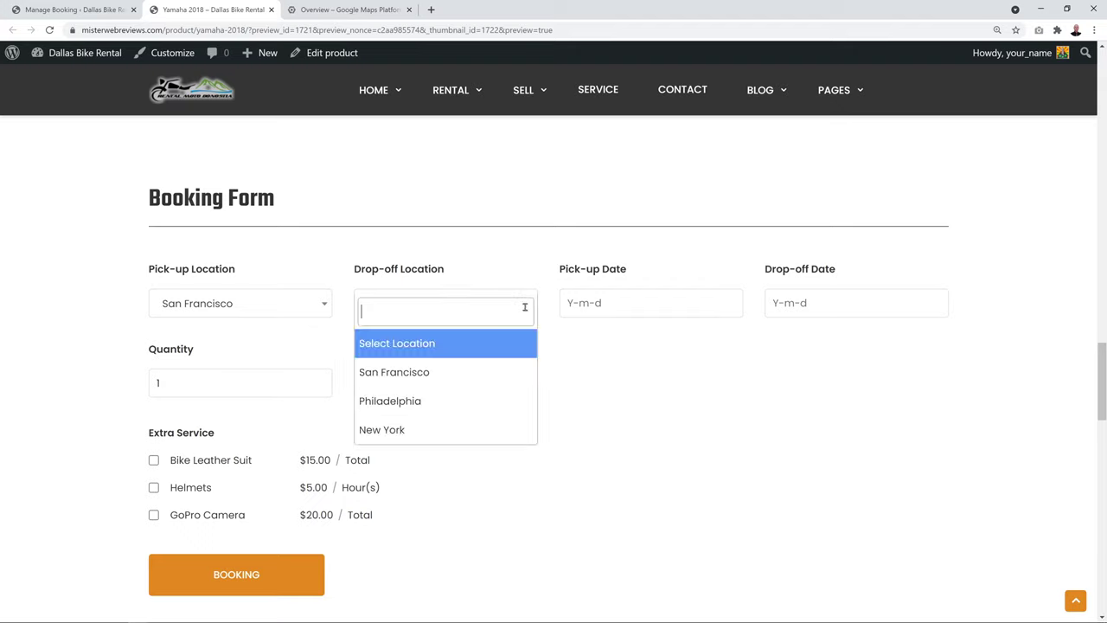
pyautogui.click(465, 371)
pyautogui.click(592, 305)
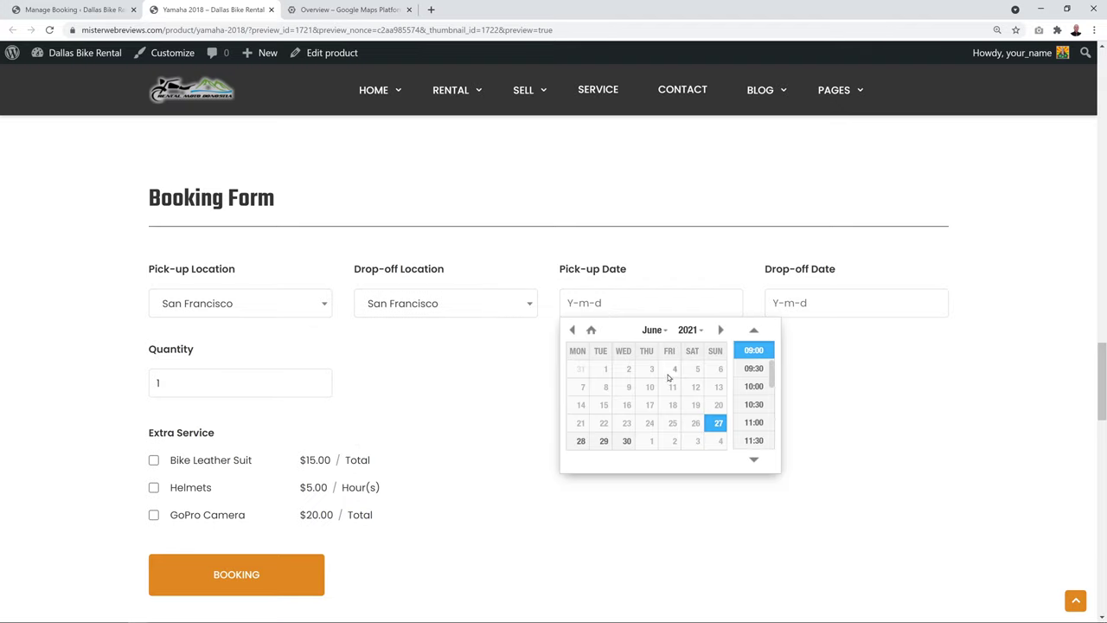
pyautogui.click(582, 443)
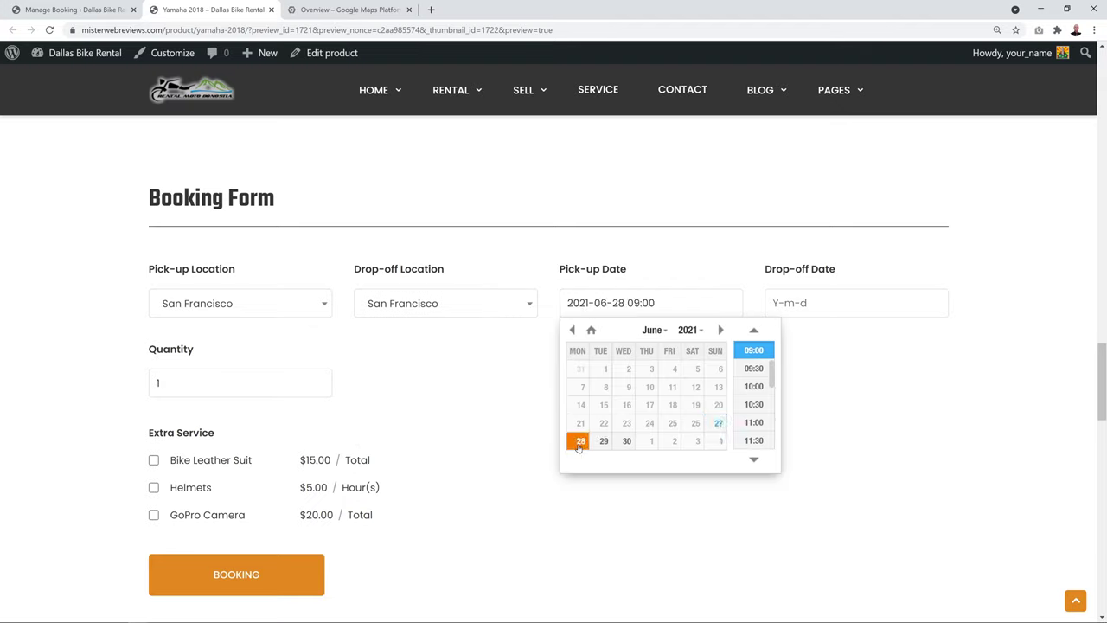
pyautogui.click(758, 353)
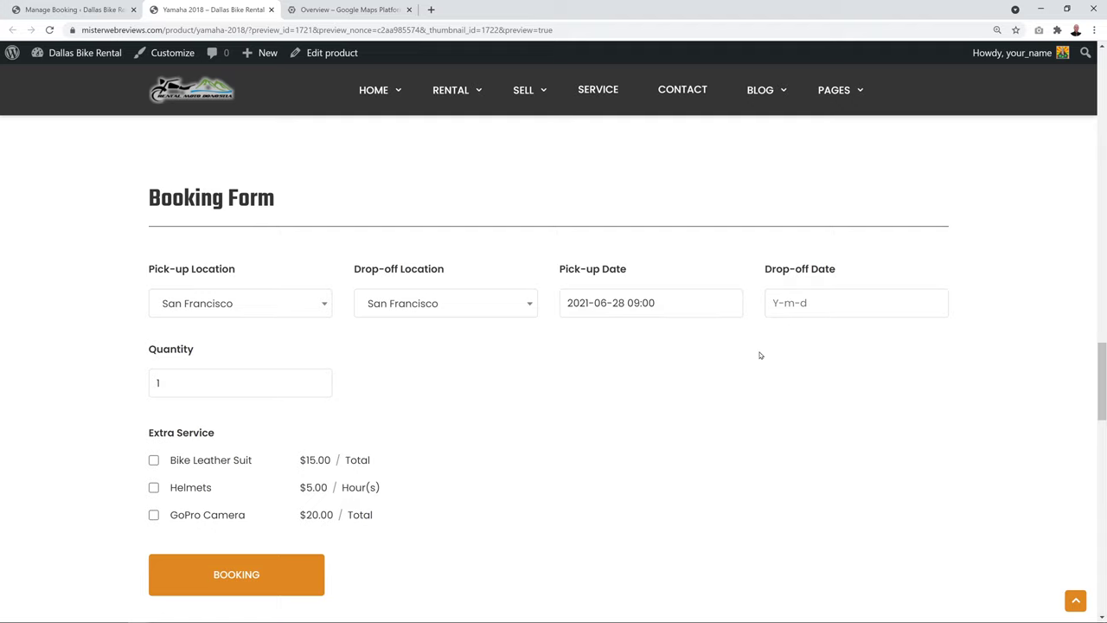
pyautogui.click(782, 303)
pyautogui.click(785, 440)
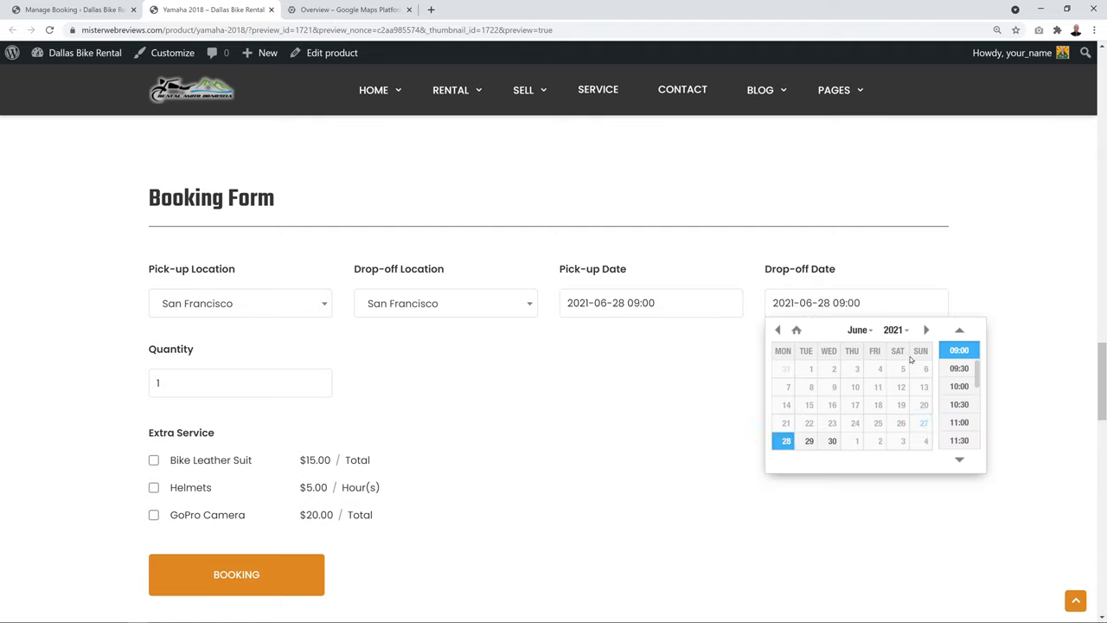
pyautogui.scroll(-1, 967, 433)
pyautogui.click(960, 430)
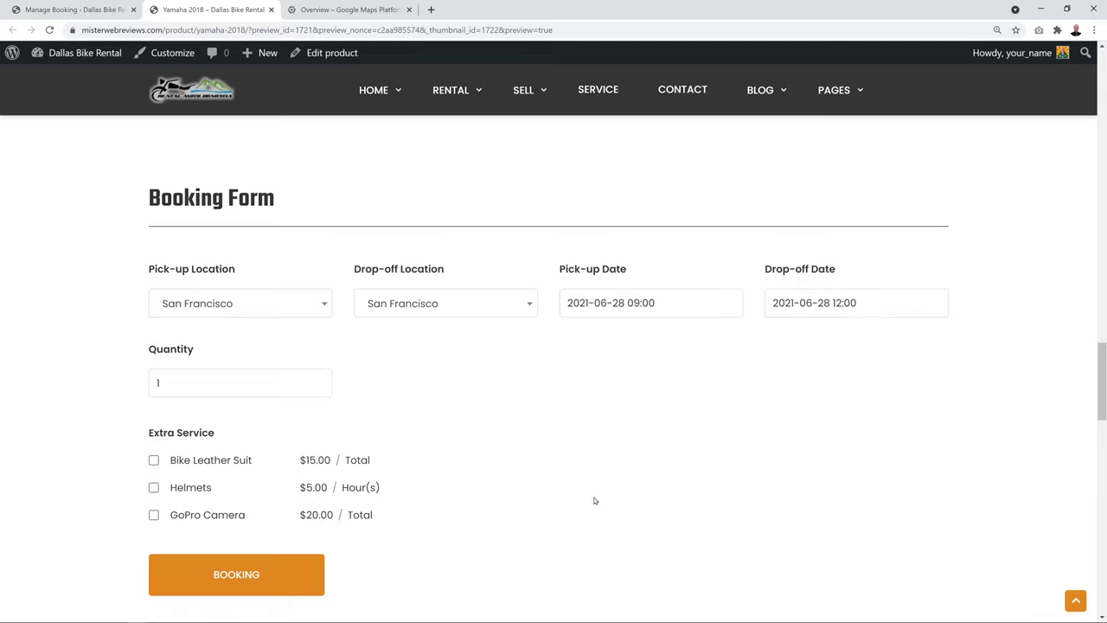
# Add the Bike Leather Suit and GoPro Camera extras and submit the booking to the cart
pyautogui.click(154, 461)
pyautogui.doubleClick(153, 515)
pyautogui.click(153, 515)
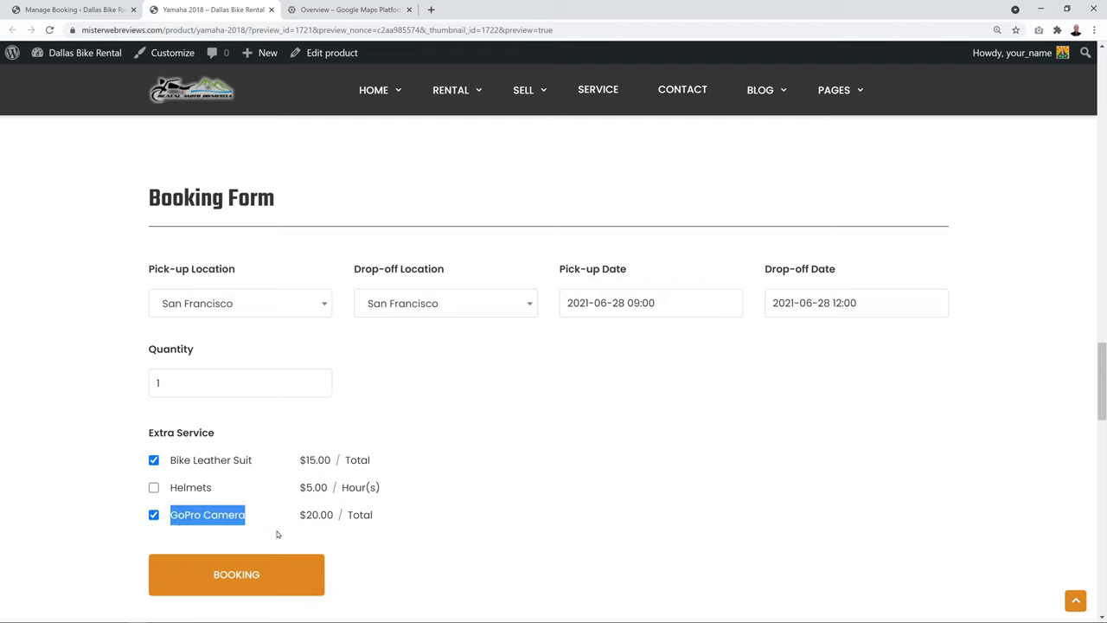
pyautogui.click(278, 535)
pyautogui.click(274, 582)
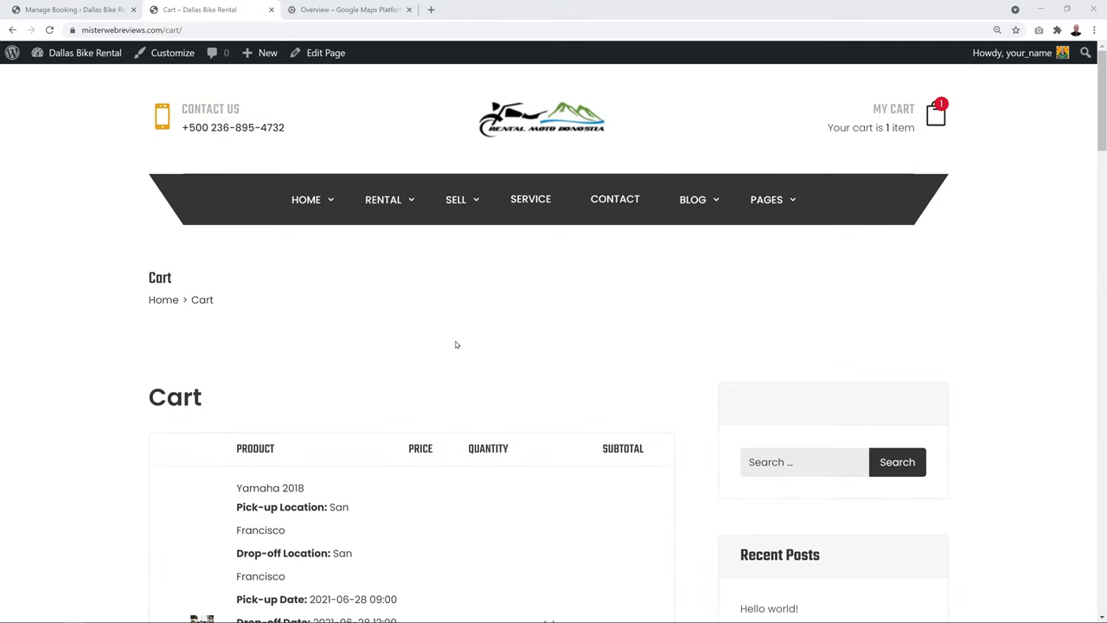
pyautogui.scroll(-3, 458, 345)
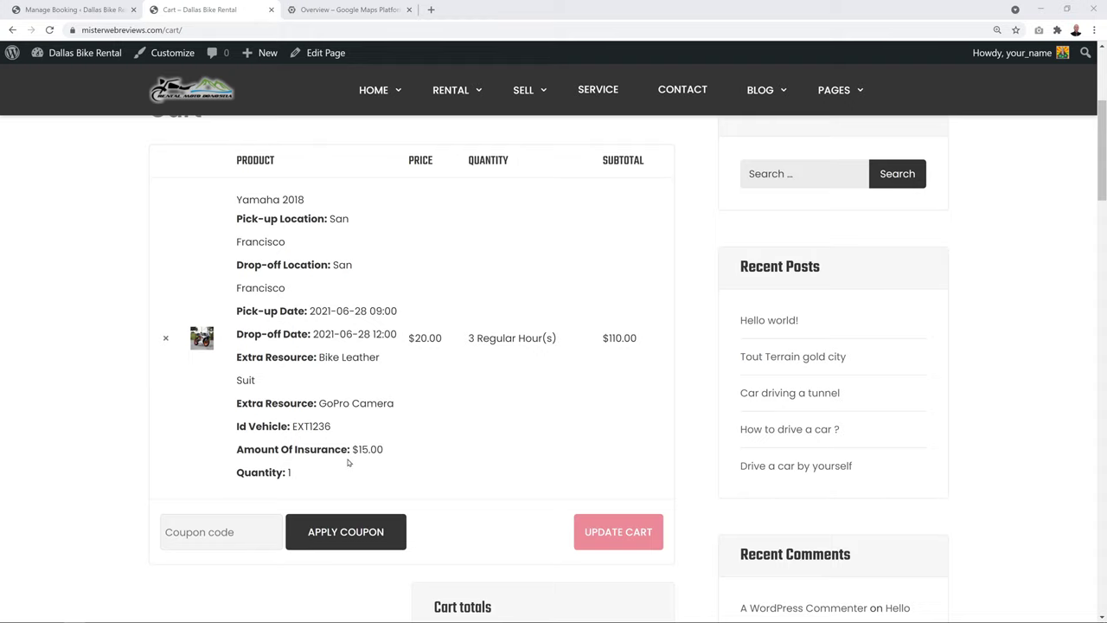
pyautogui.scroll(-2, 571, 428)
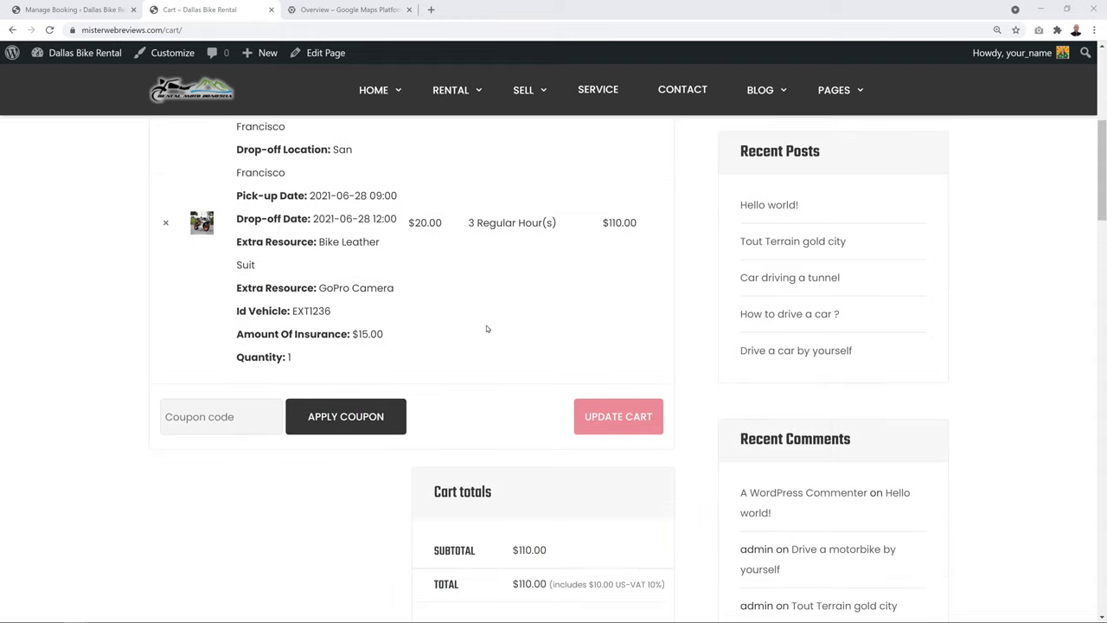
# Proceed from the cart to checkout and look over the empty Billing details form
pyautogui.scroll(-2, 509, 415)
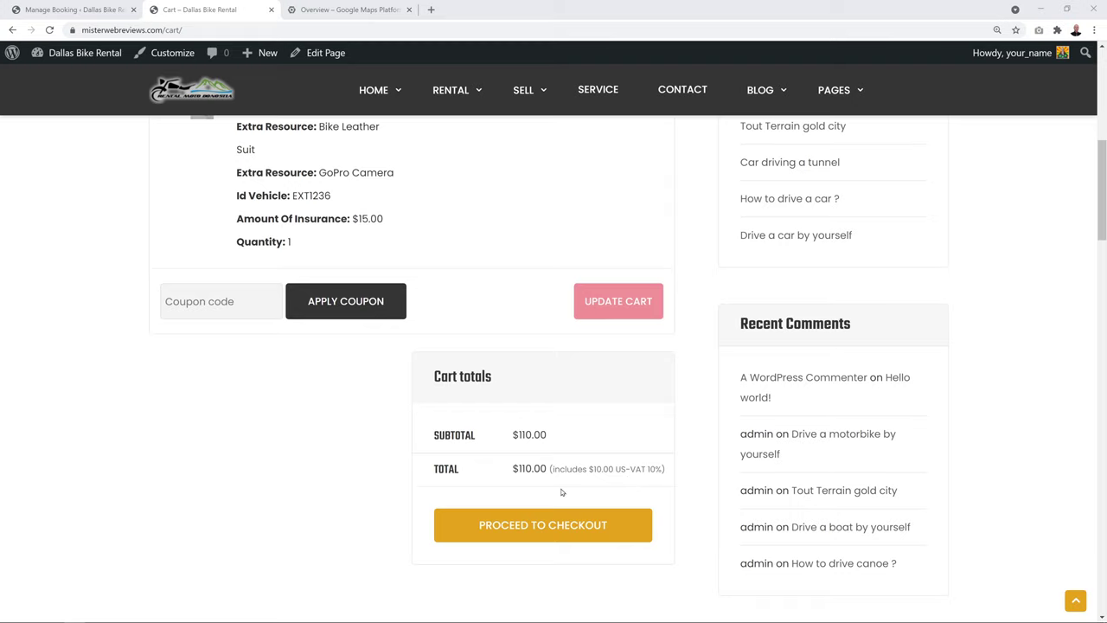
pyautogui.click(618, 529)
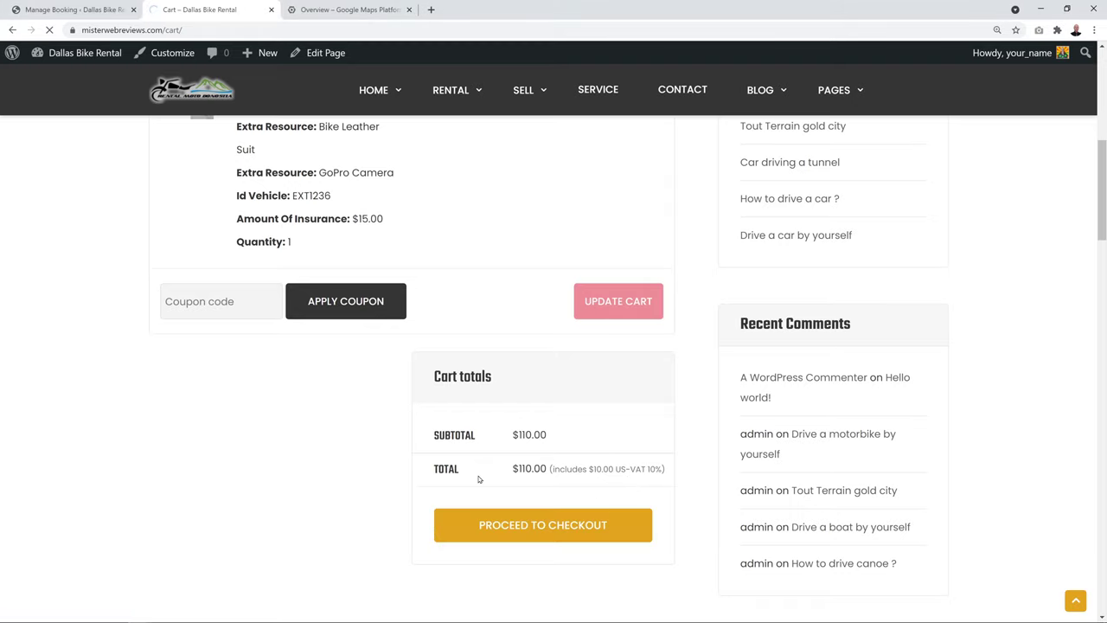
pyautogui.scroll(-3, 519, 396)
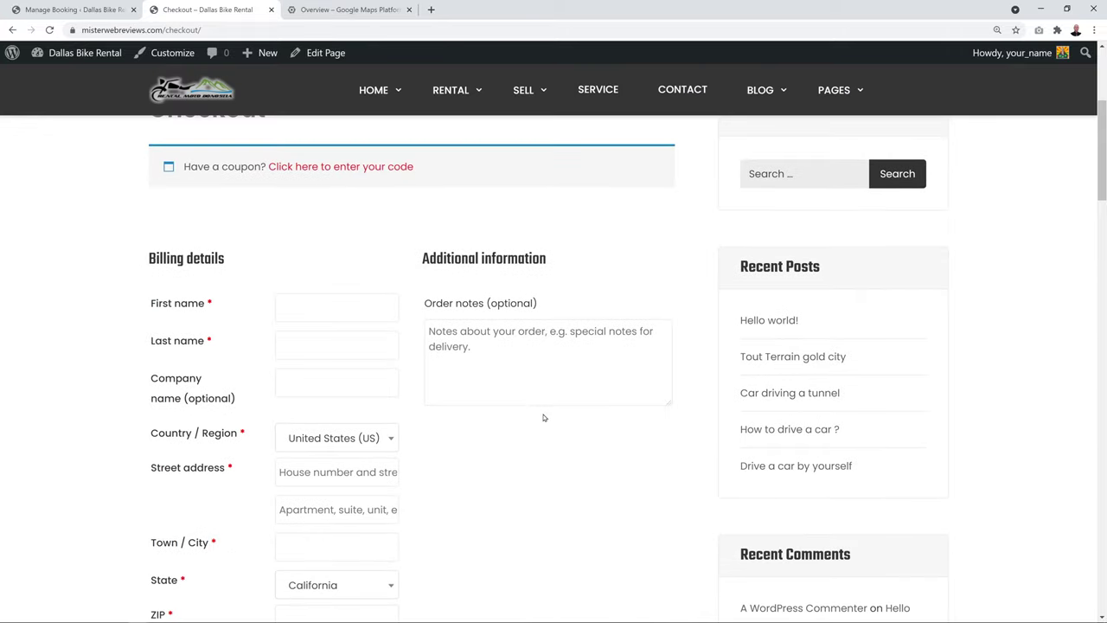
pyautogui.scroll(1, 542, 423)
pyautogui.scroll(-1, 538, 434)
pyautogui.scroll(-1, 572, 429)
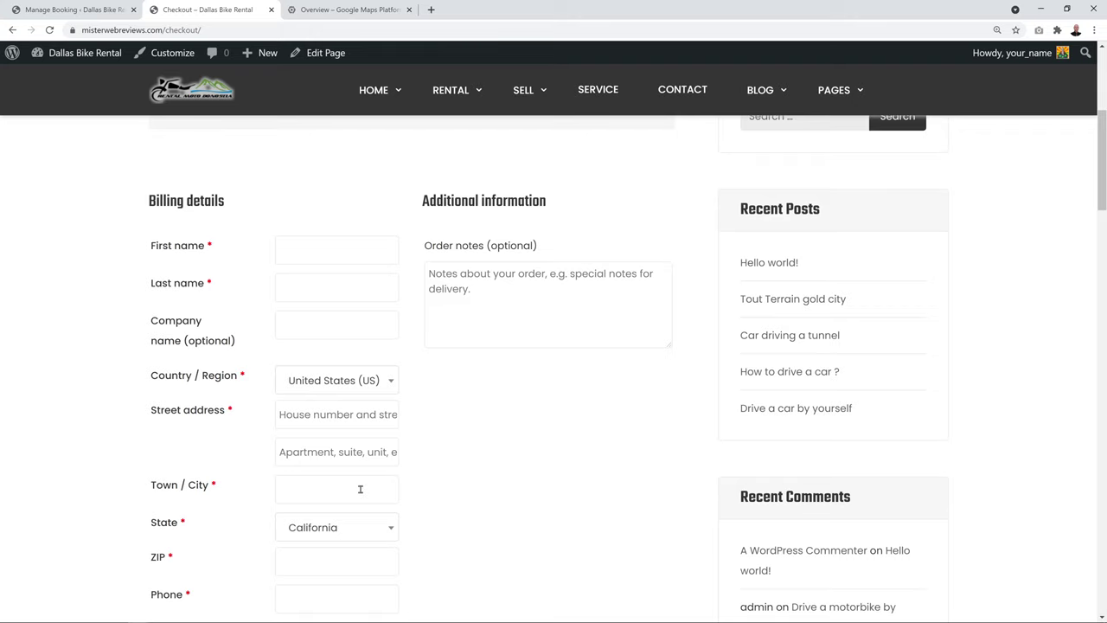
pyautogui.scroll(-5, 615, 462)
pyautogui.scroll(2, 613, 465)
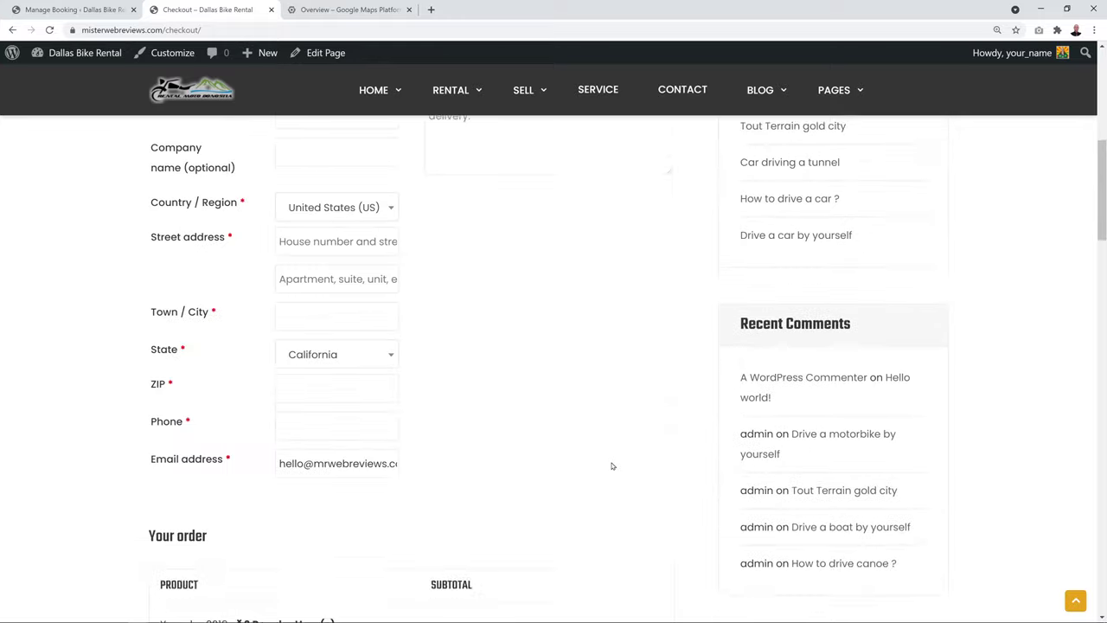
pyautogui.scroll(4, 611, 467)
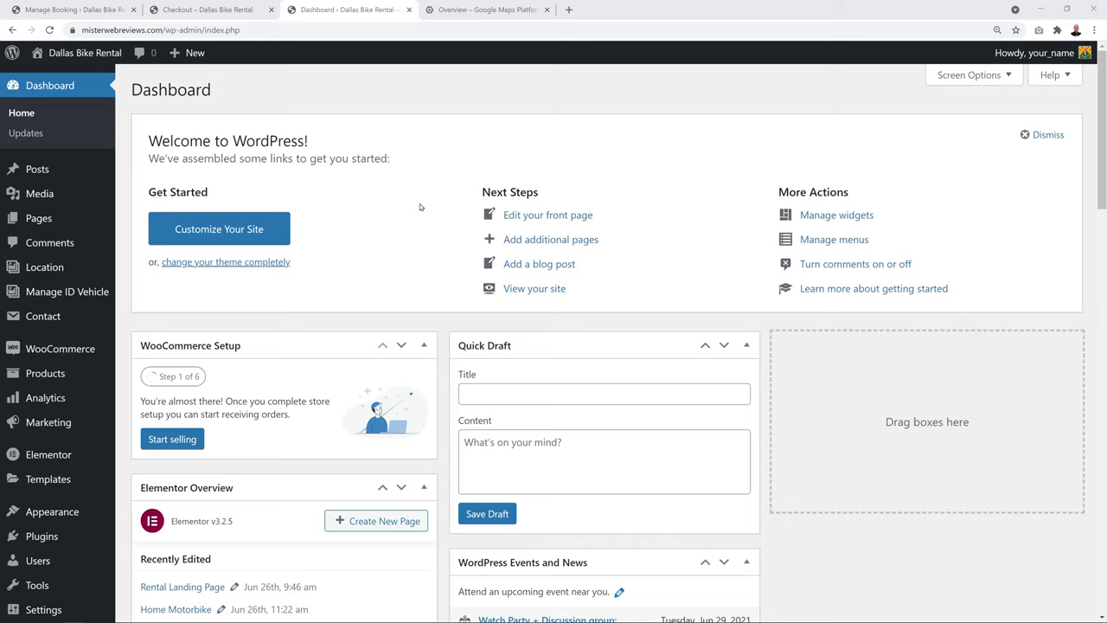
# Find the Checkout page in the Pages list and open it for editing
pyautogui.click(40, 220)
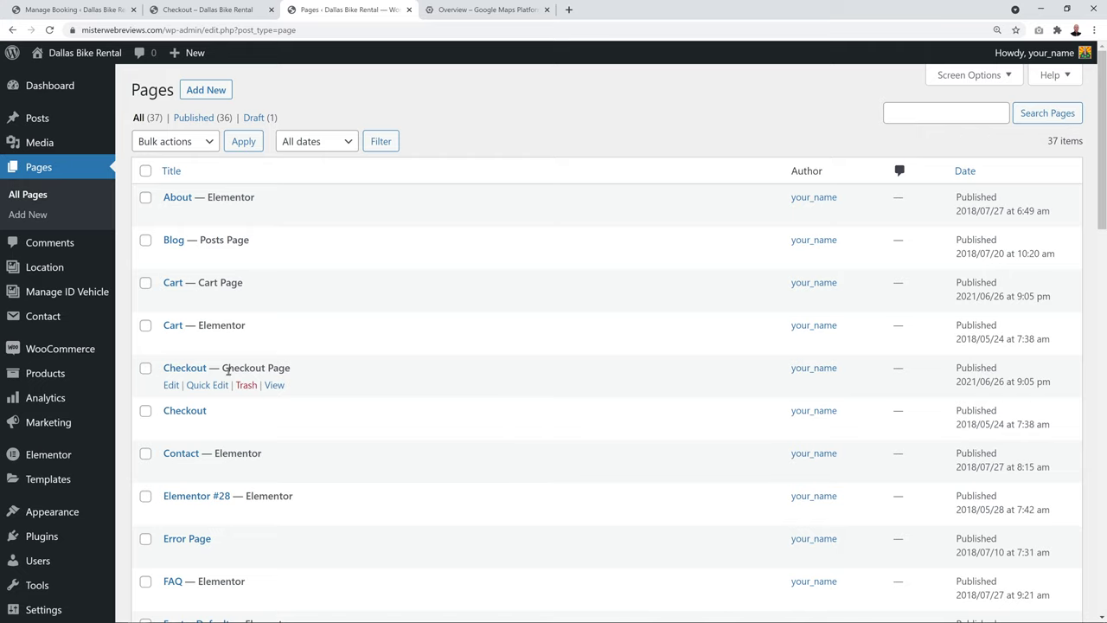
pyautogui.moveTo(223, 368); pyautogui.dragTo(306, 368)
pyautogui.click(316, 371)
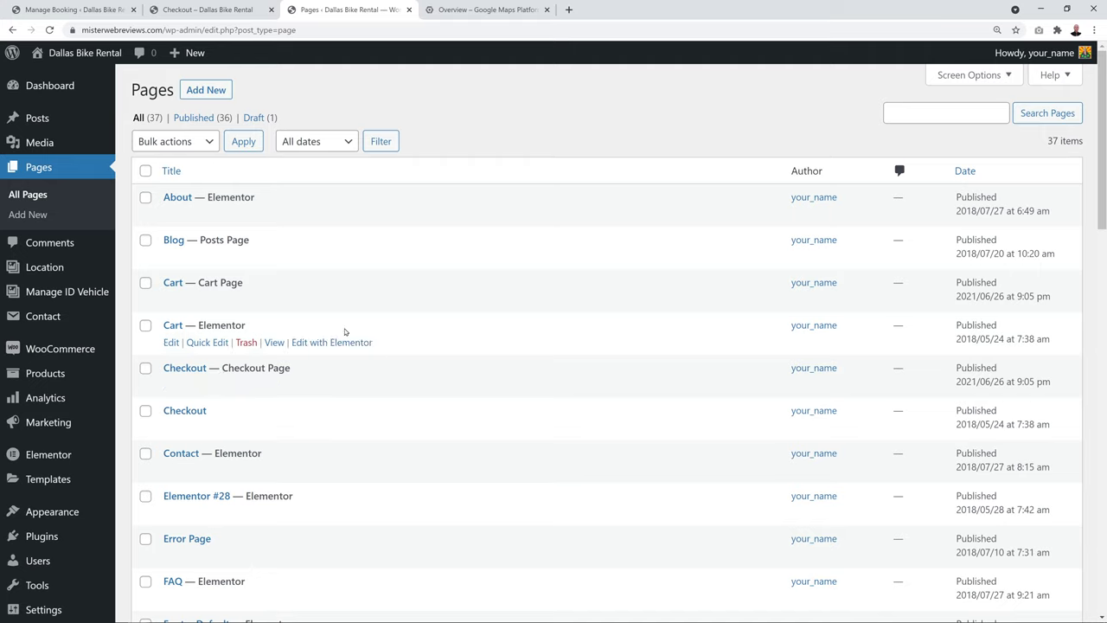
pyautogui.click(194, 370)
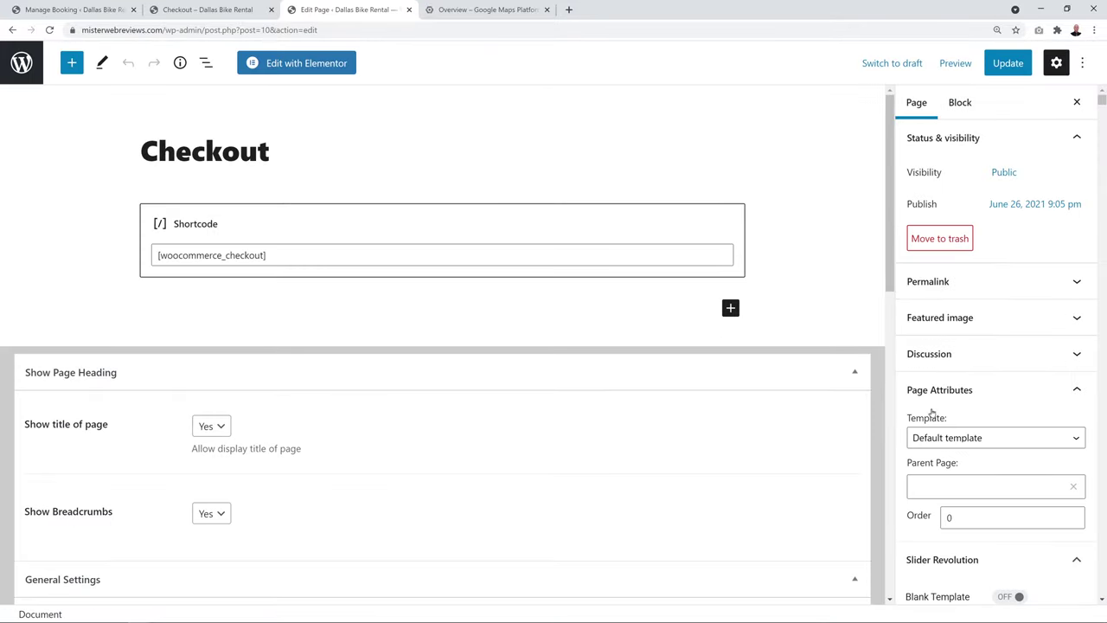
# Give the Checkout page the Elementor Full Width template, save it, and launch Elementor
pyautogui.scroll(-1, 952, 396)
pyautogui.click(1077, 380)
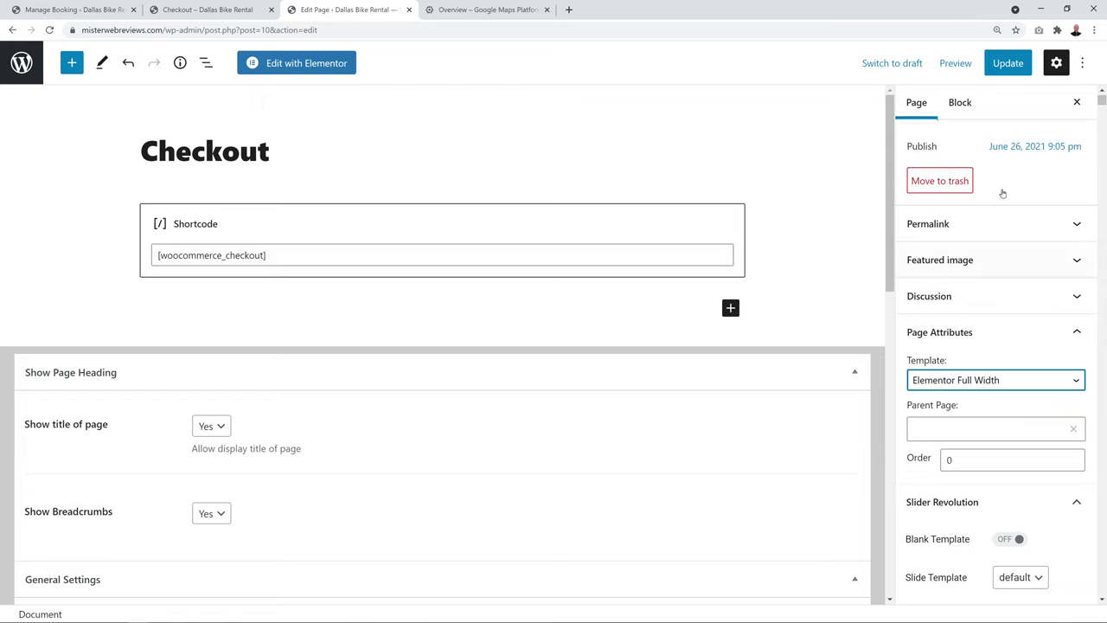
pyautogui.click(1005, 63)
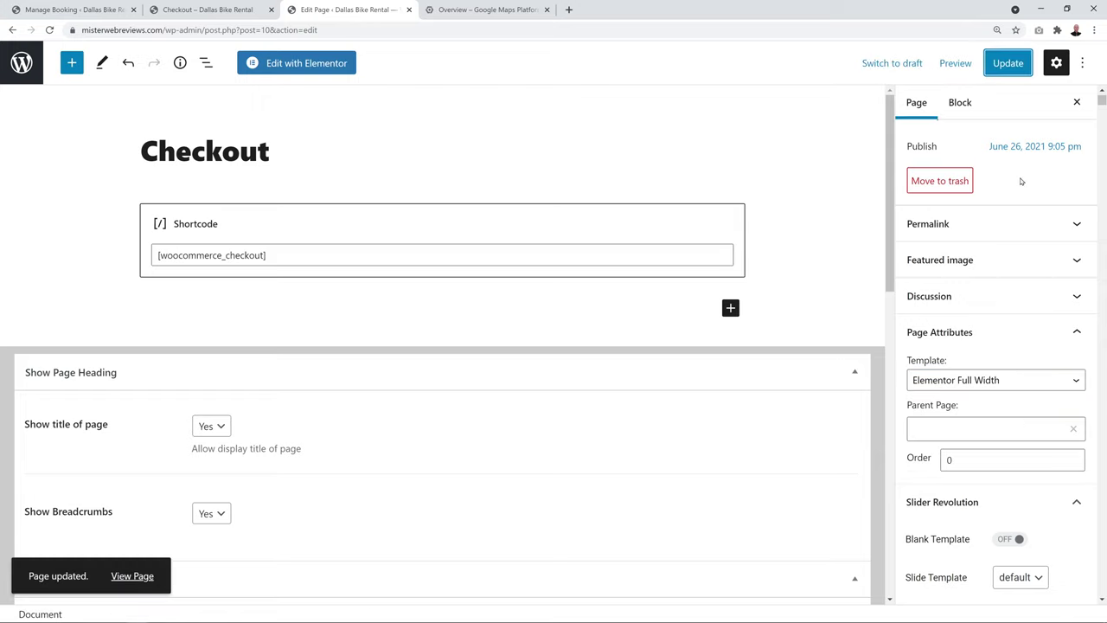
pyautogui.click(308, 69)
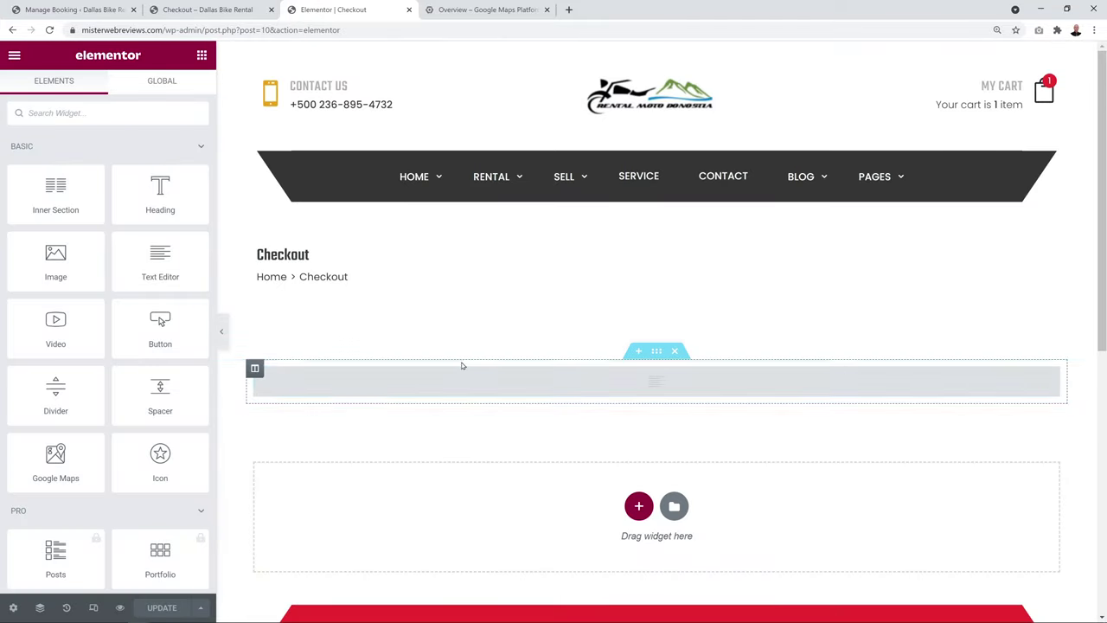
# Confirm the text widget holds the [woocommerce_checkout] shortcode and update the Checkout page
pyautogui.click(1051, 378)
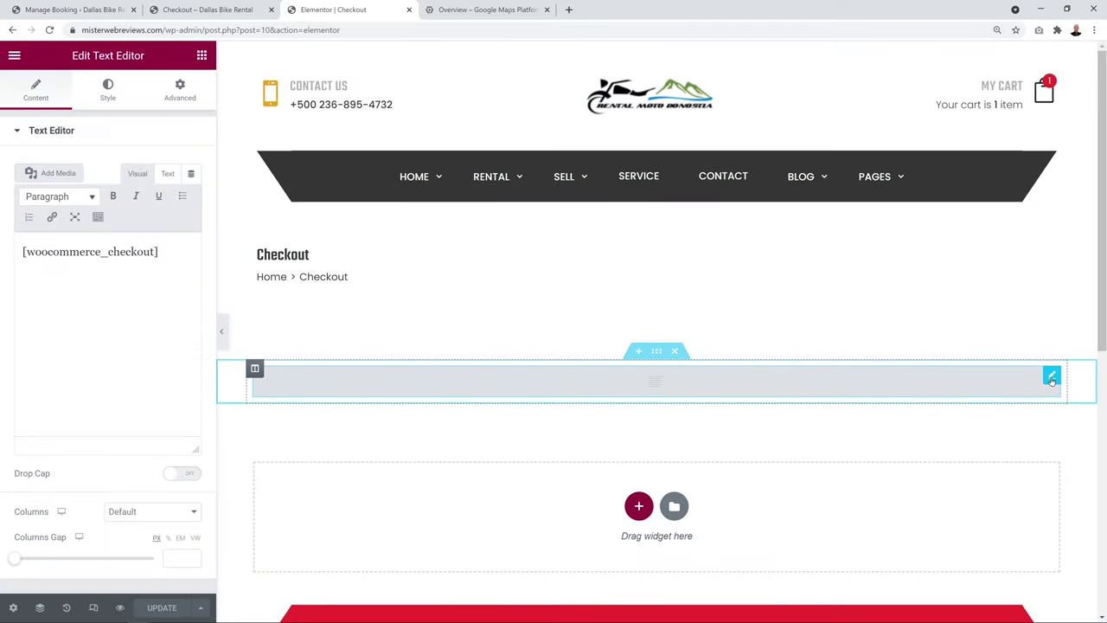
pyautogui.click(185, 608)
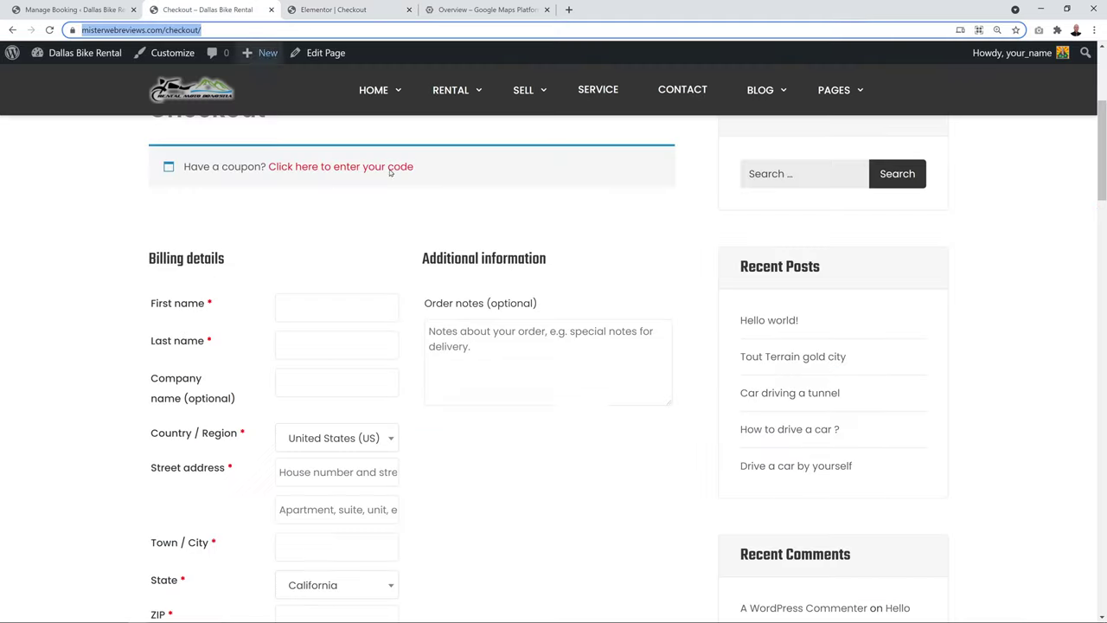
# Reload the full-width checkout and place the Yamaha 2018 order with Cash on delivery
pyautogui.click(212, 9)
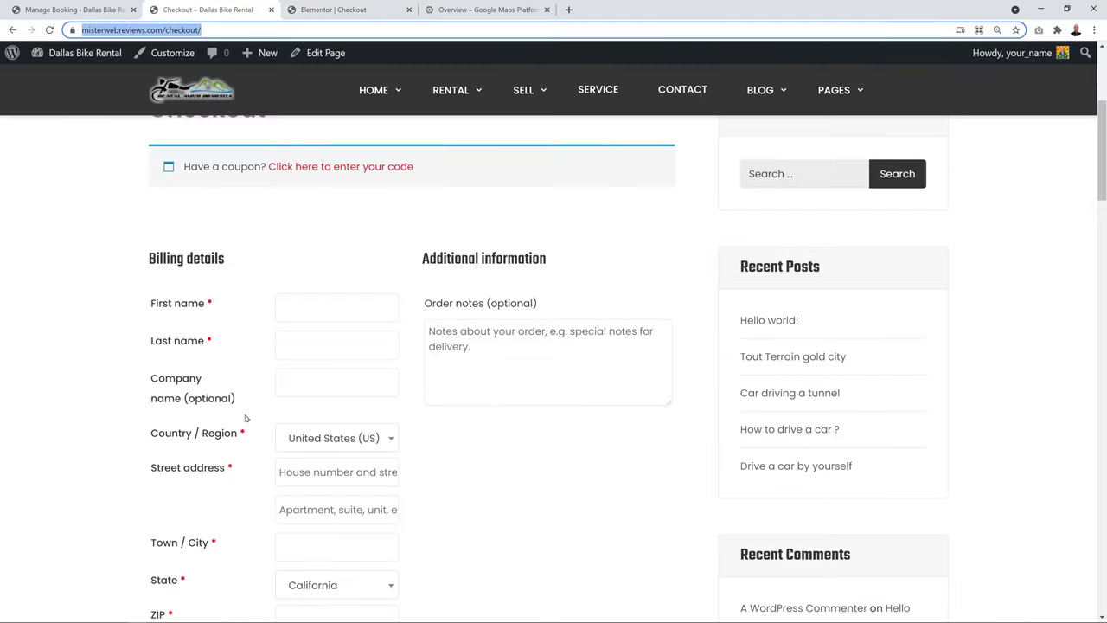
pyautogui.press('F5')
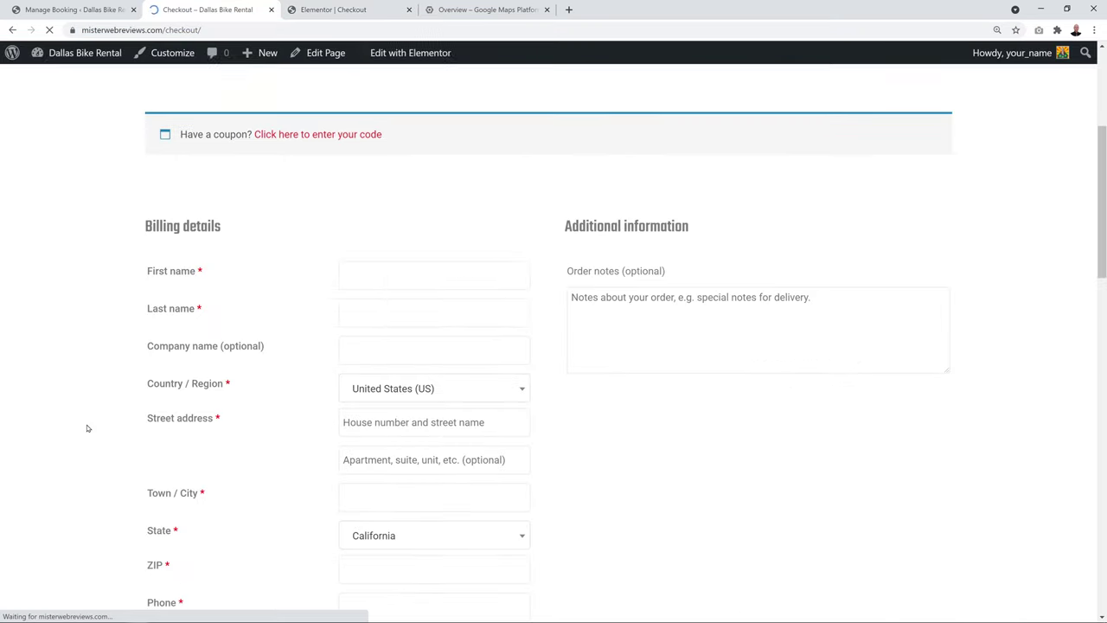
pyautogui.scroll(3, 675, 452)
pyautogui.scroll(-3, 675, 453)
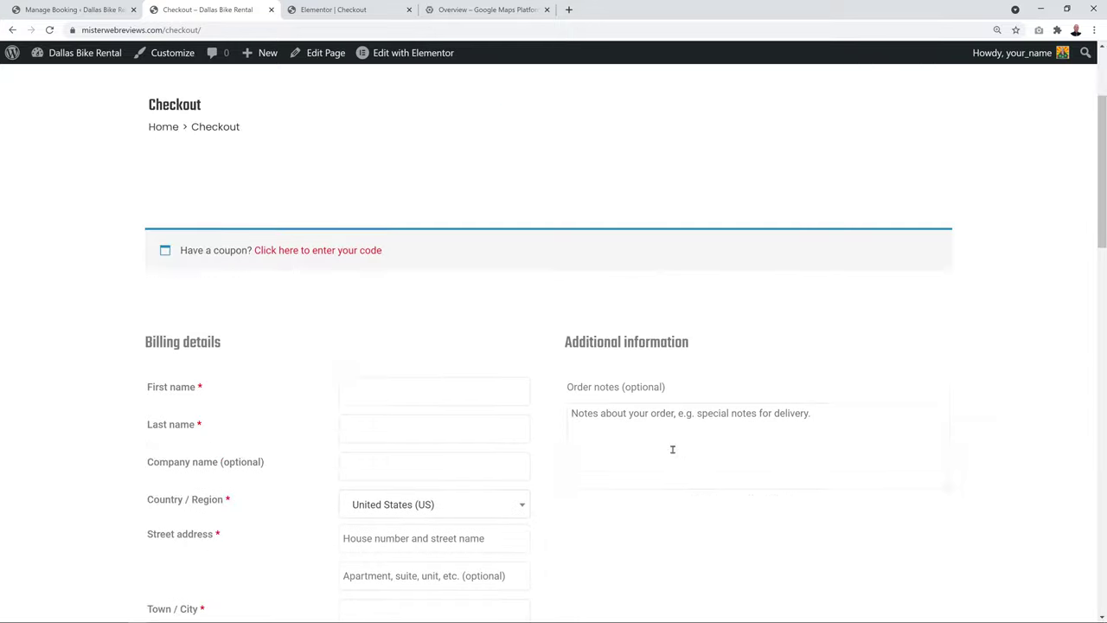
pyautogui.scroll(-2, 732, 425)
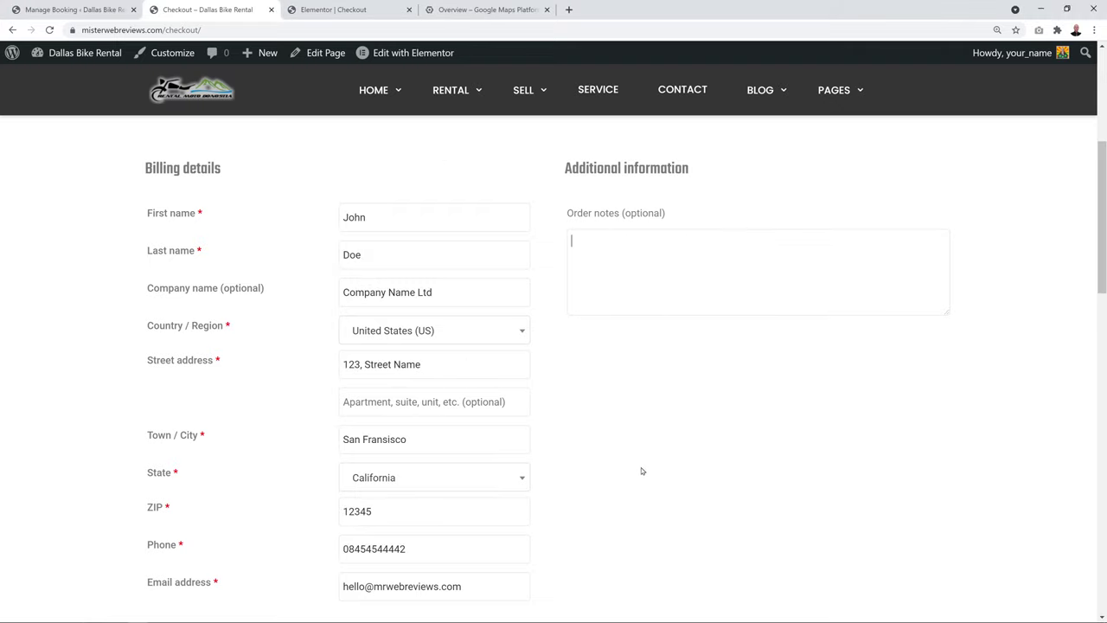
pyautogui.scroll(-5, 637, 466)
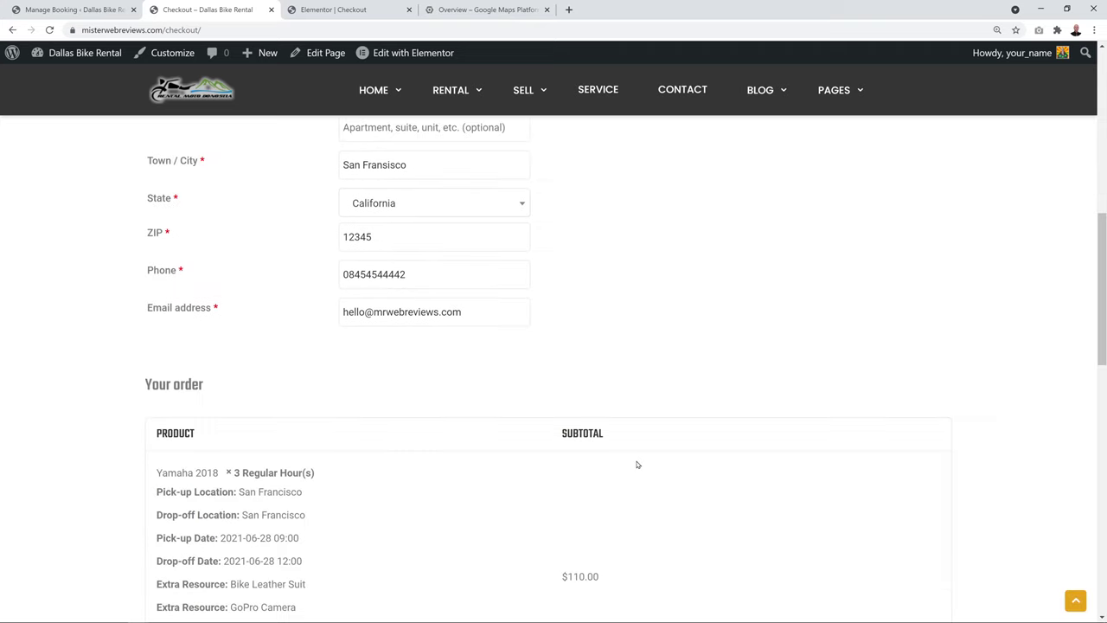
pyautogui.scroll(-4, 656, 503)
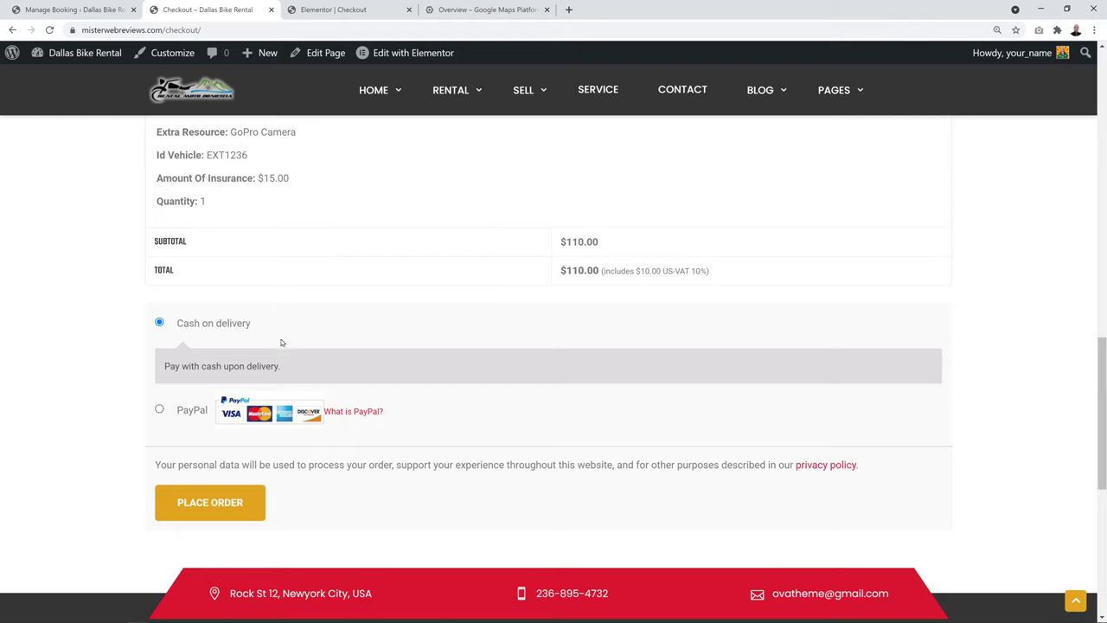
pyautogui.click(221, 499)
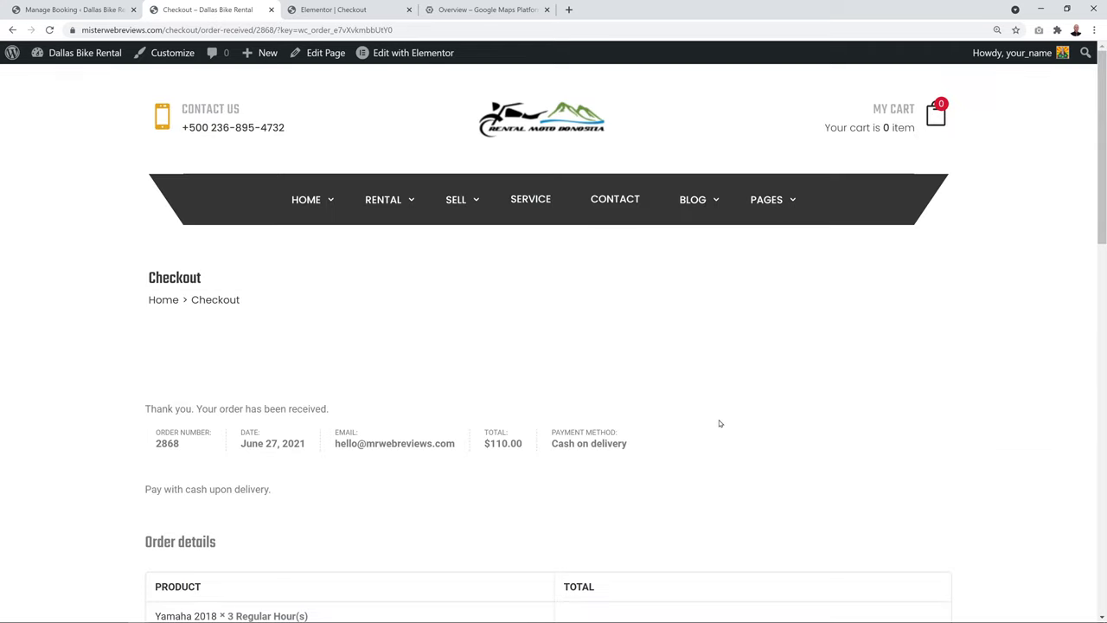
# Review order 2868's details and billing address ($110.00, cash on delivery), then go to Manage Booking
pyautogui.scroll(-2, 810, 391)
pyautogui.scroll(-2, 810, 393)
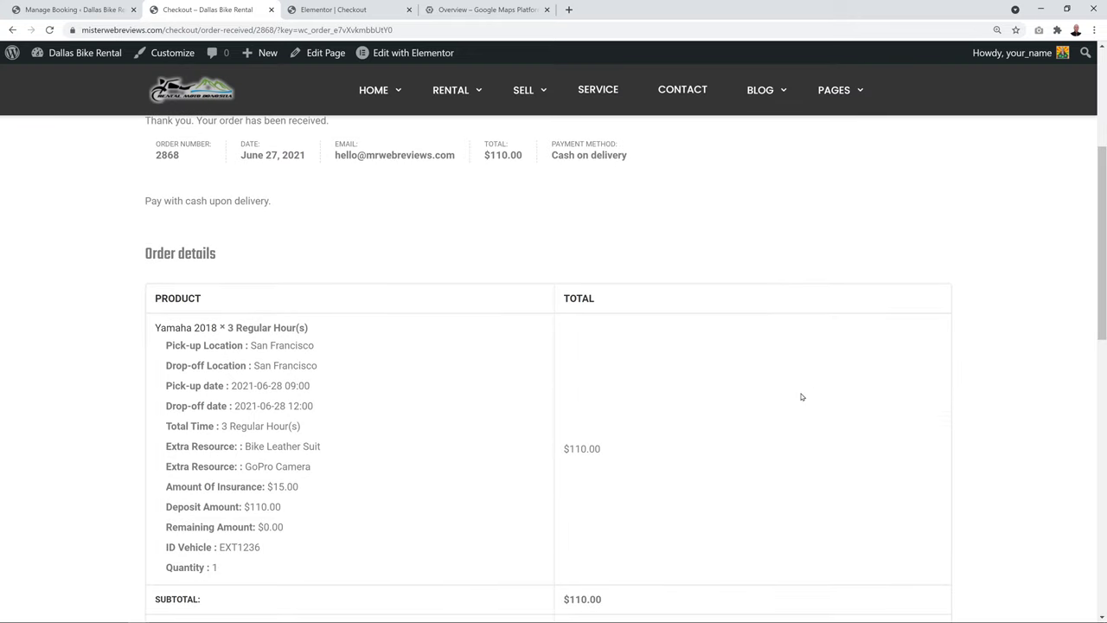
pyautogui.scroll(1, 662, 382)
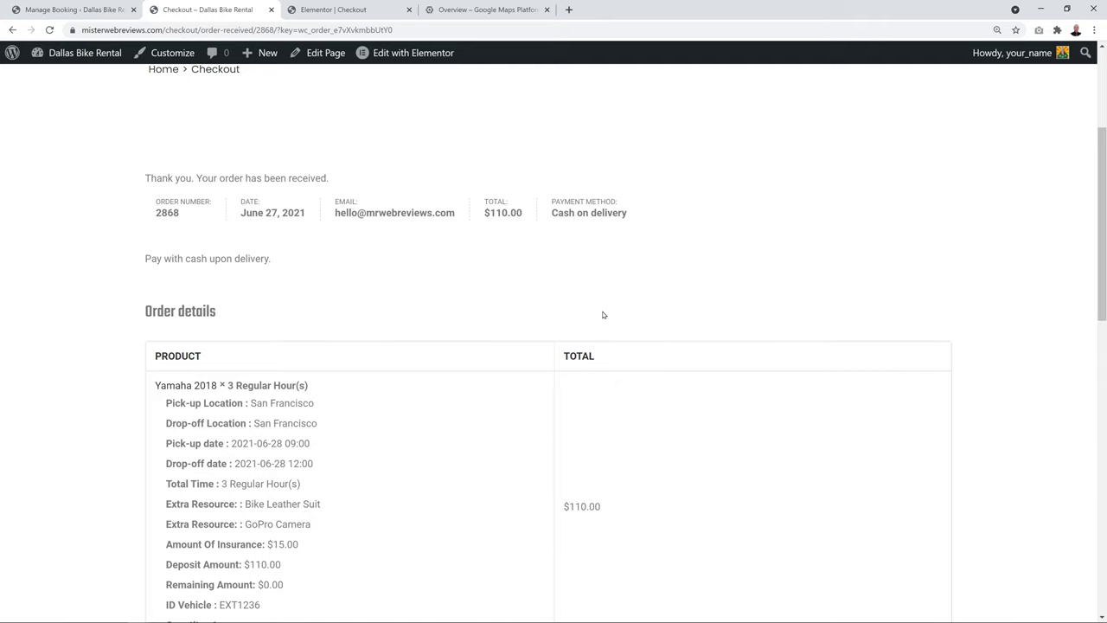
pyautogui.scroll(-9, 604, 314)
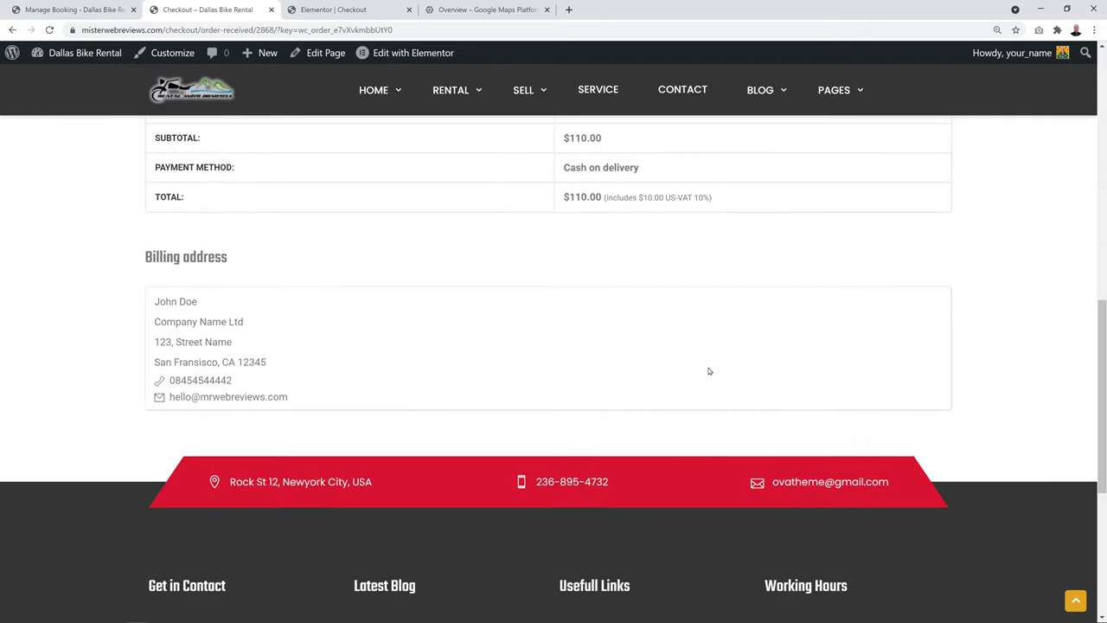
pyautogui.scroll(8, 709, 372)
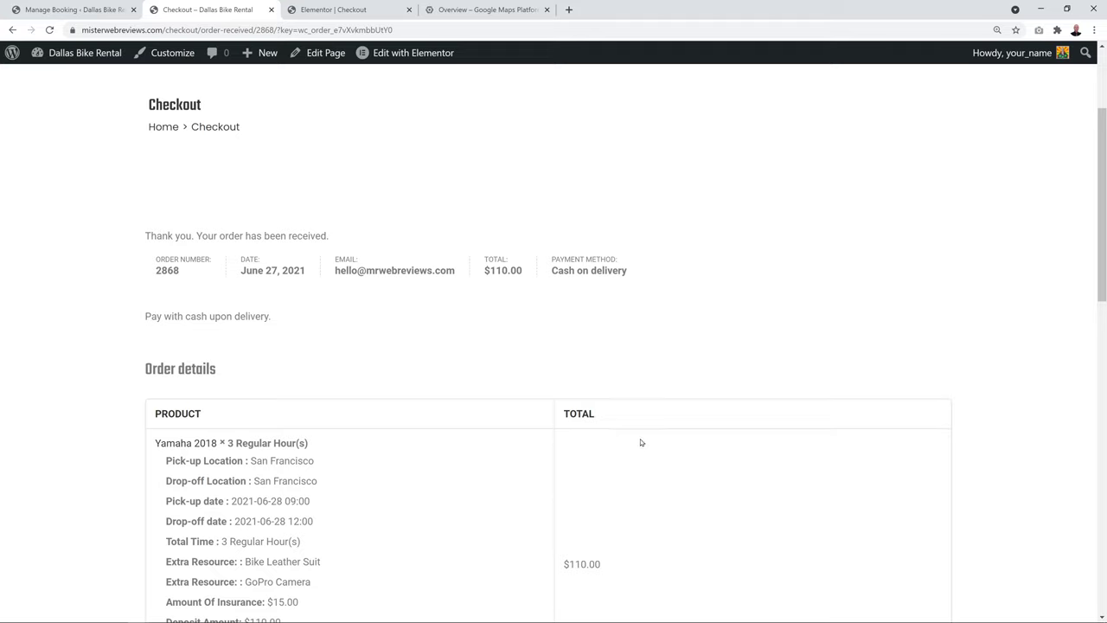
pyautogui.click(77, 14)
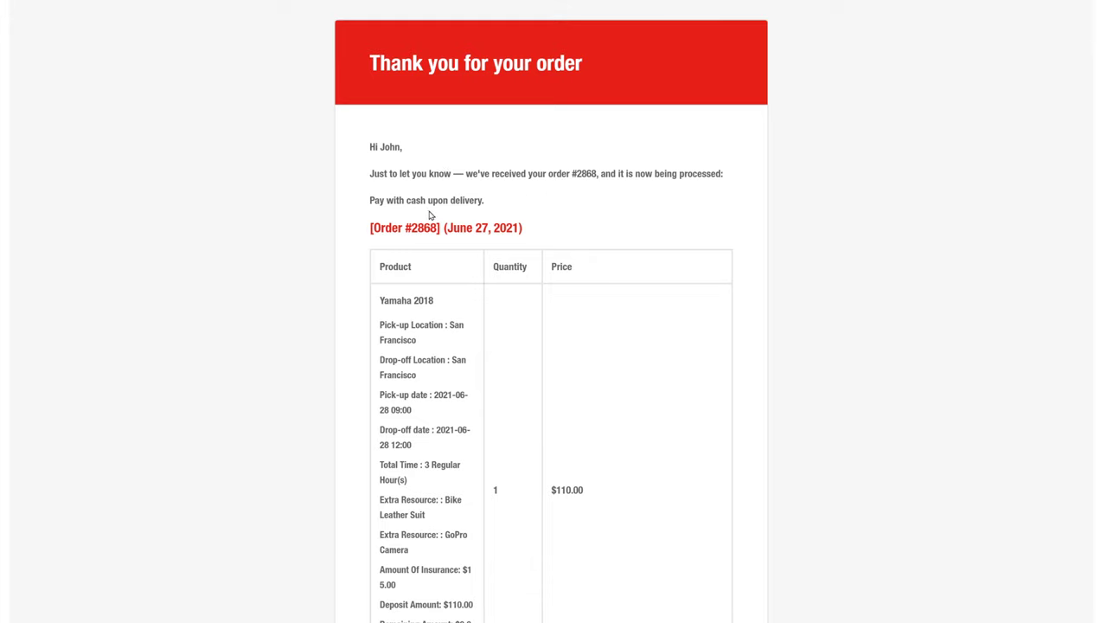
# Review the confirmation email's $110.00 order table, $10.00 US-VAT, cash-on-delivery note and billing address
pyautogui.moveTo(483, 201); pyautogui.dragTo(371, 213)
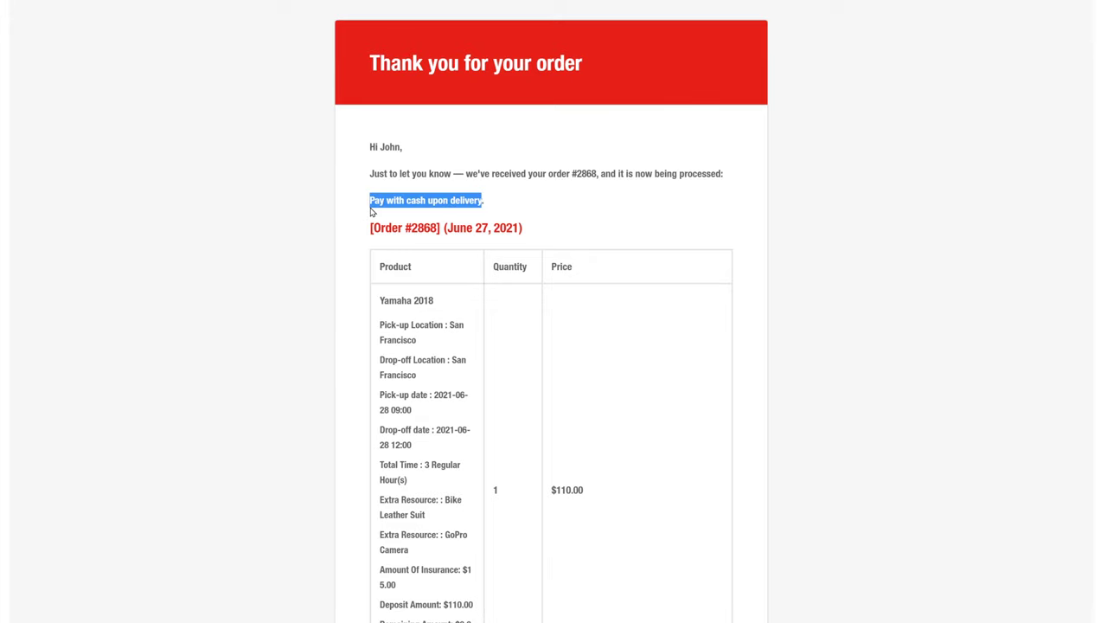
pyautogui.click(536, 212)
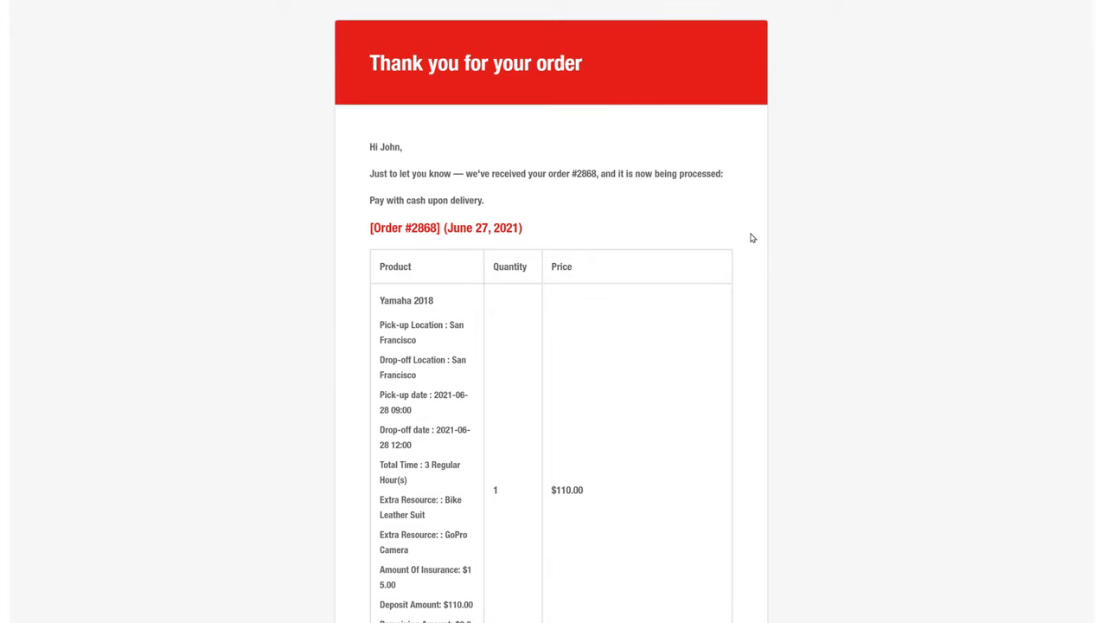
pyautogui.scroll(-2, 764, 236)
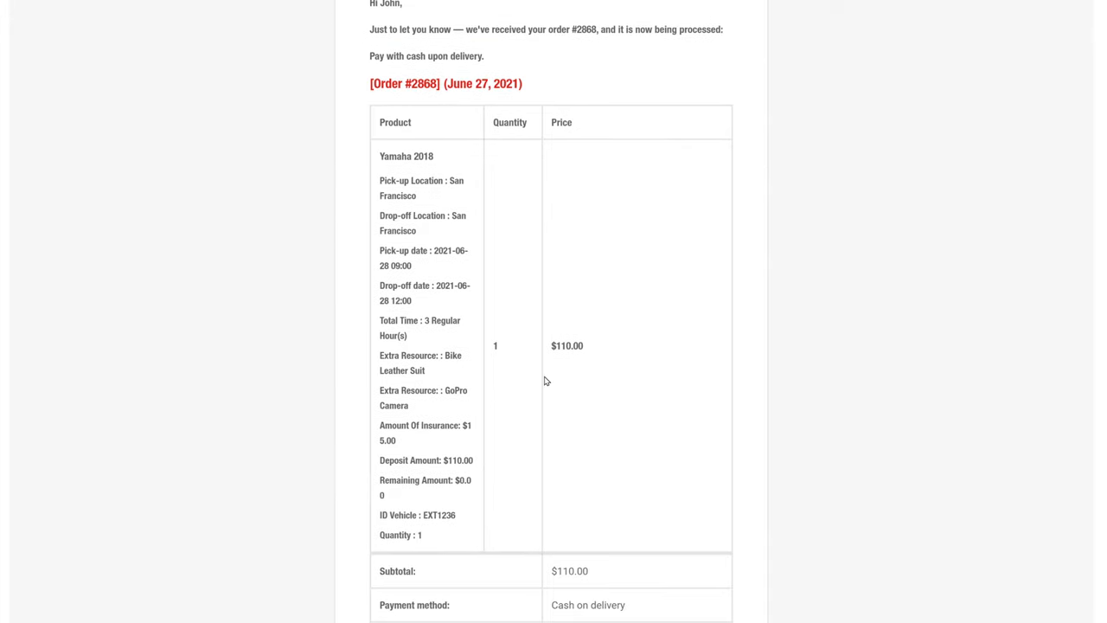
pyautogui.scroll(-5, 784, 257)
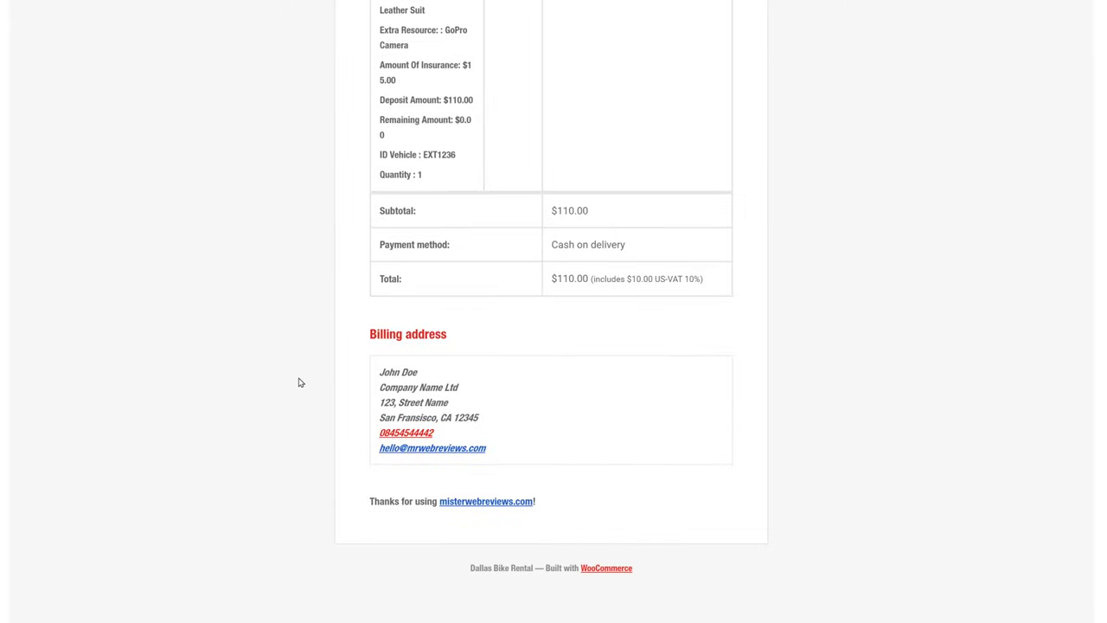
pyautogui.scroll(7, 805, 358)
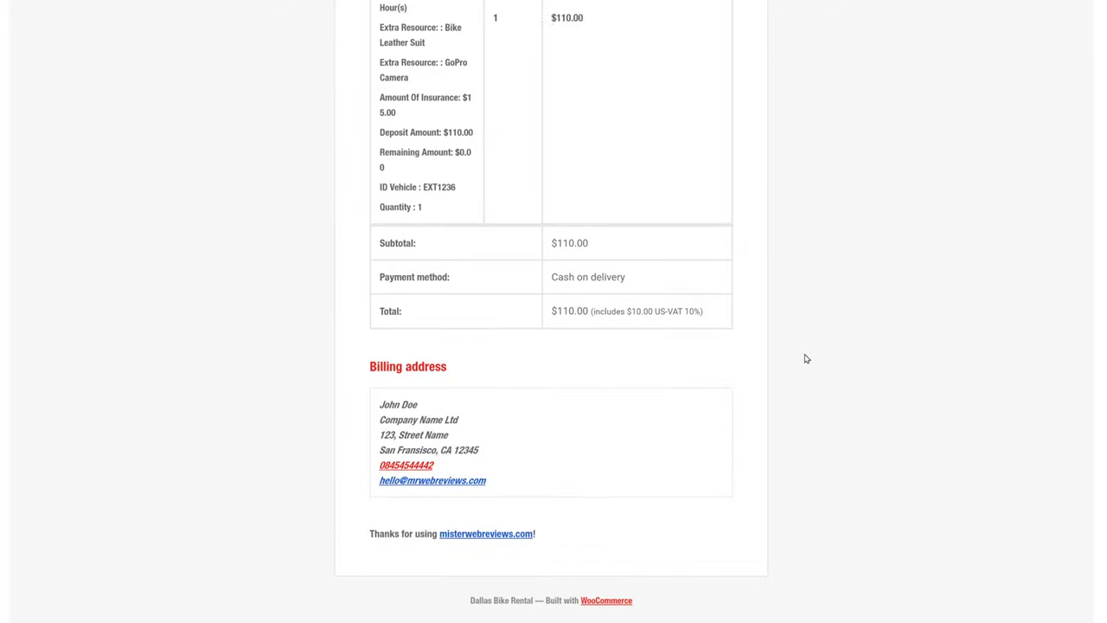
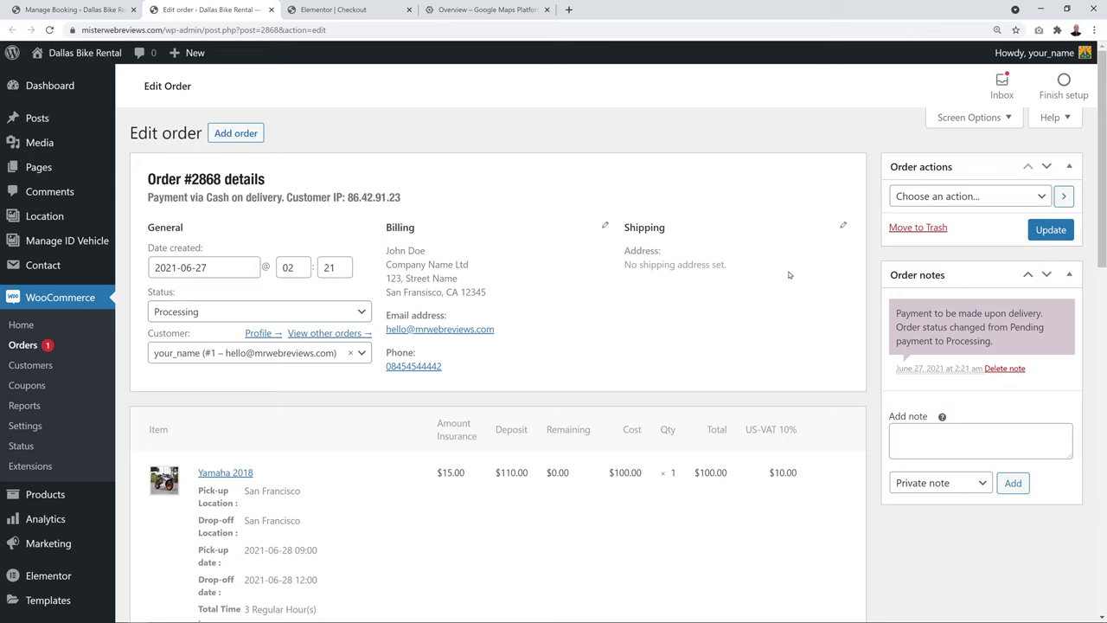
# Open order #2868 from the Manage Booking list and review its details
pyautogui.scroll(-3, 850, 250)
pyautogui.scroll(-2, 851, 250)
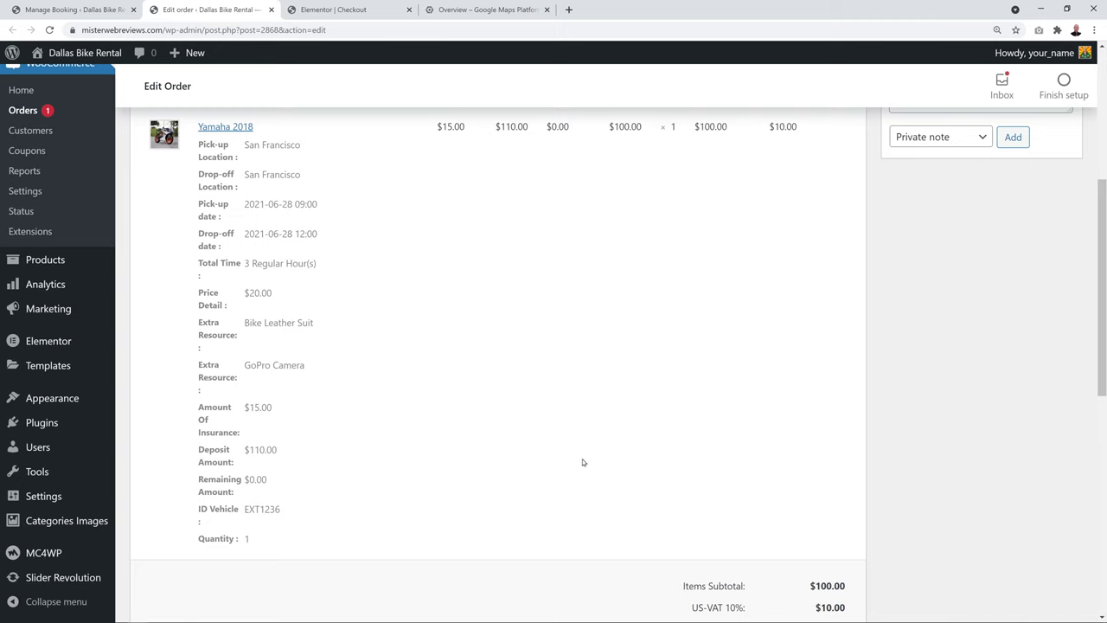
pyautogui.scroll(-3, 580, 461)
pyautogui.scroll(6, 873, 497)
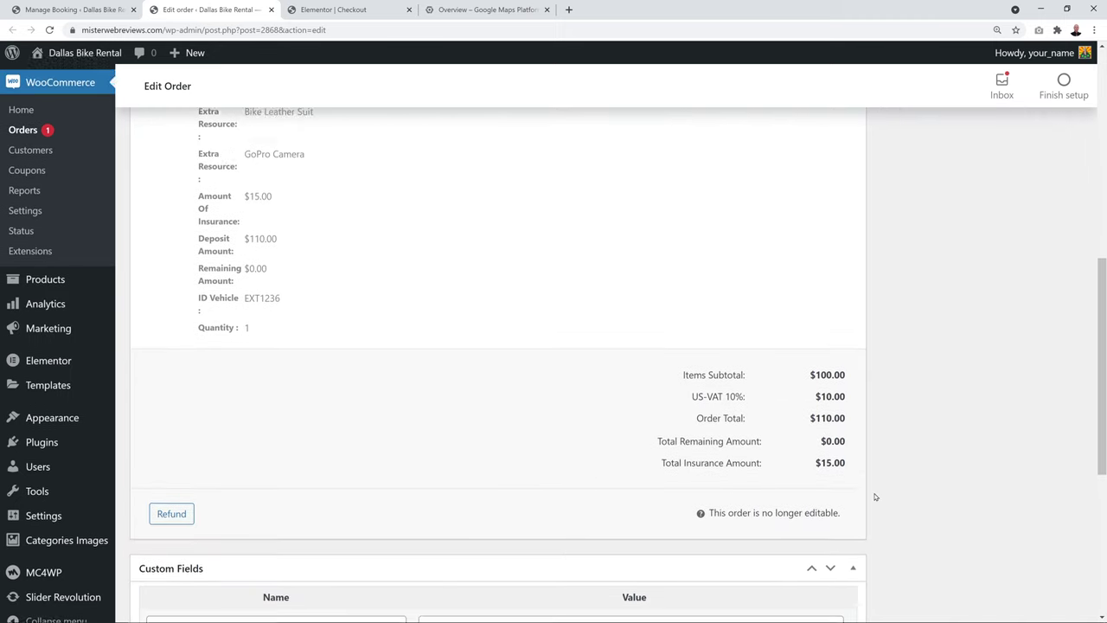
pyautogui.scroll(2, 873, 498)
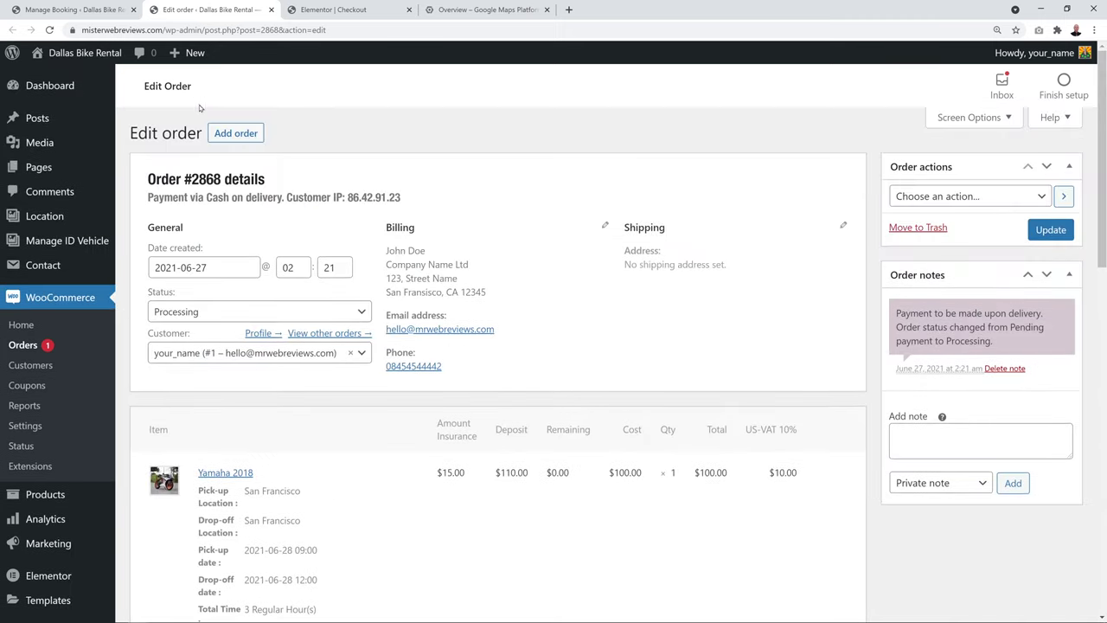
pyautogui.click(111, 12)
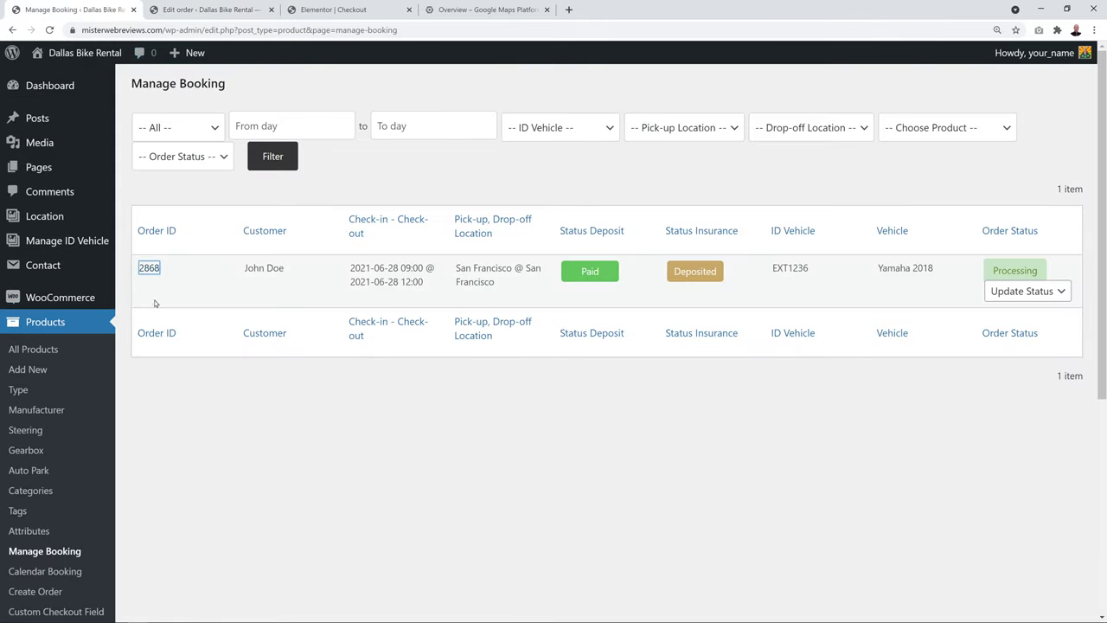
pyautogui.click(150, 269)
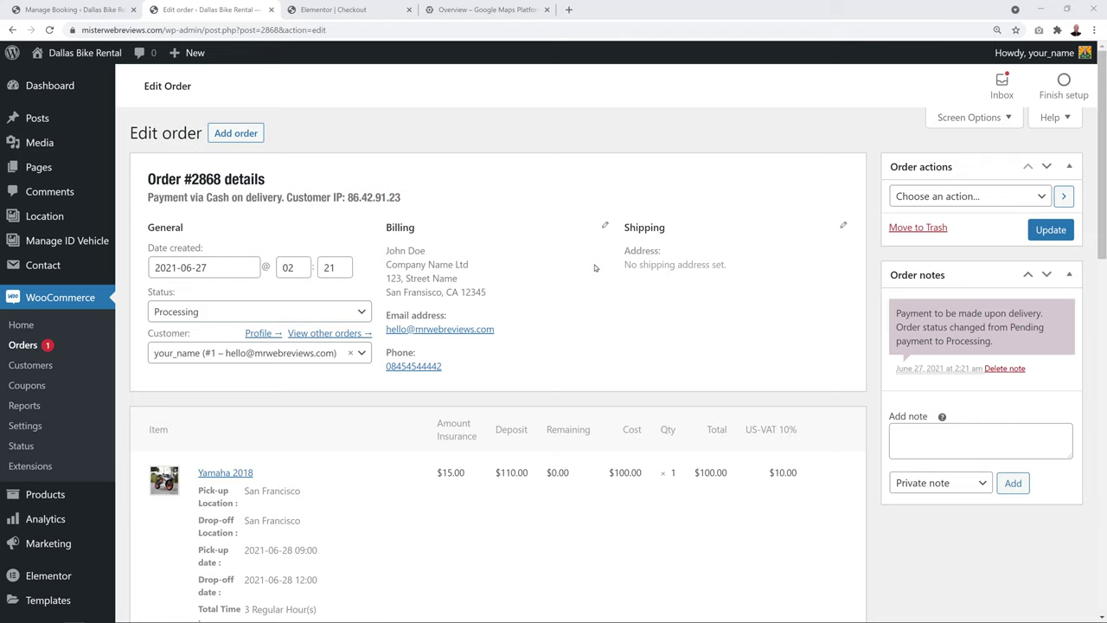
pyautogui.scroll(-8, 595, 268)
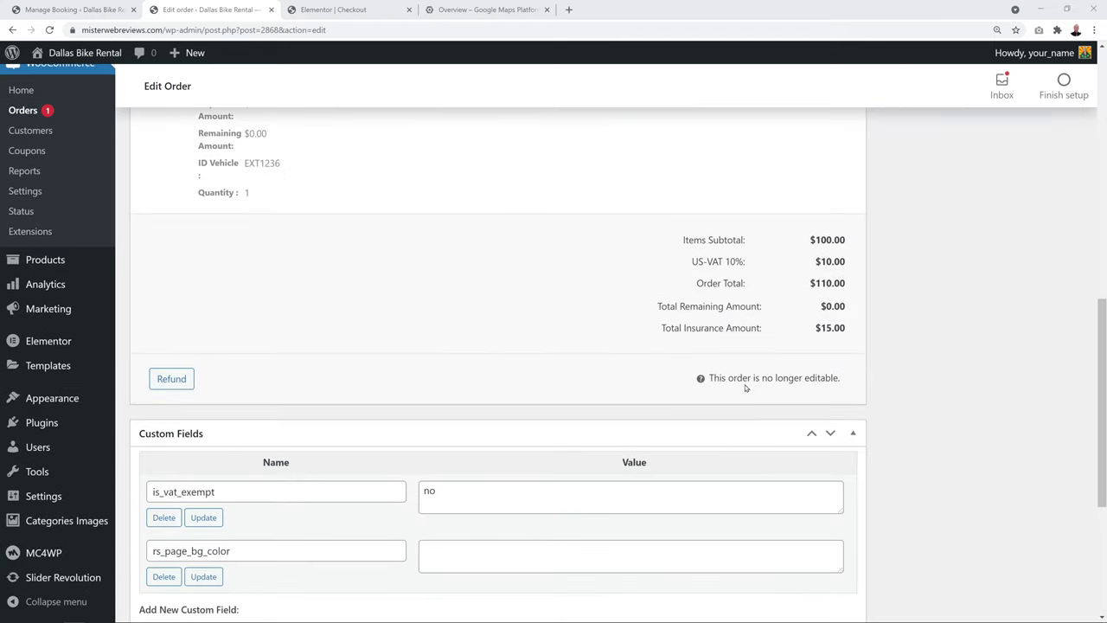
pyautogui.scroll(6, 878, 387)
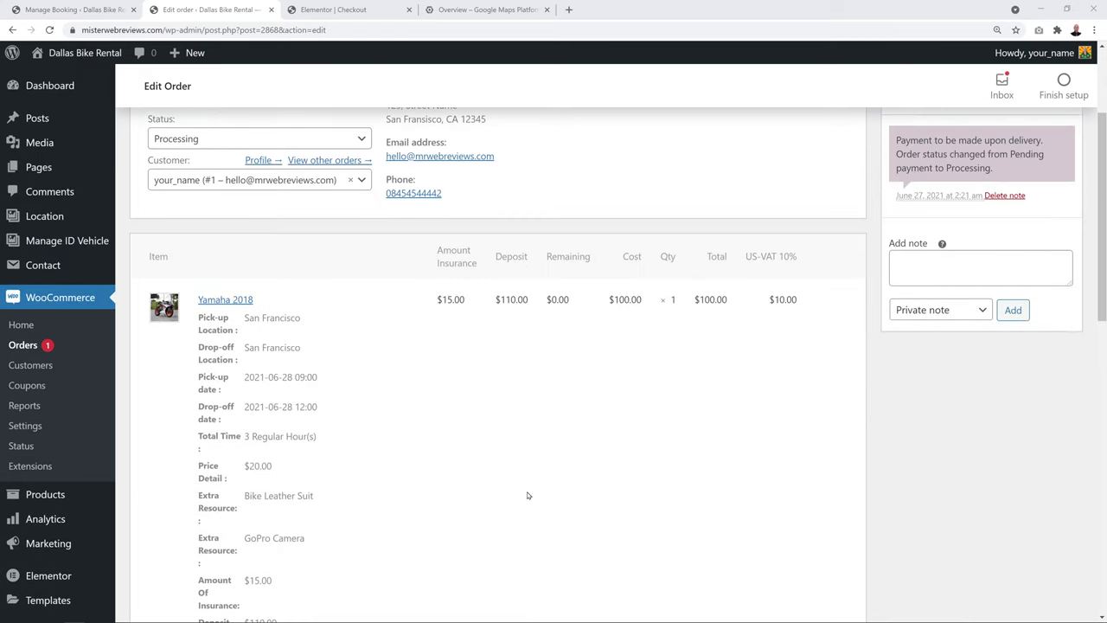
pyautogui.scroll(-1, 563, 426)
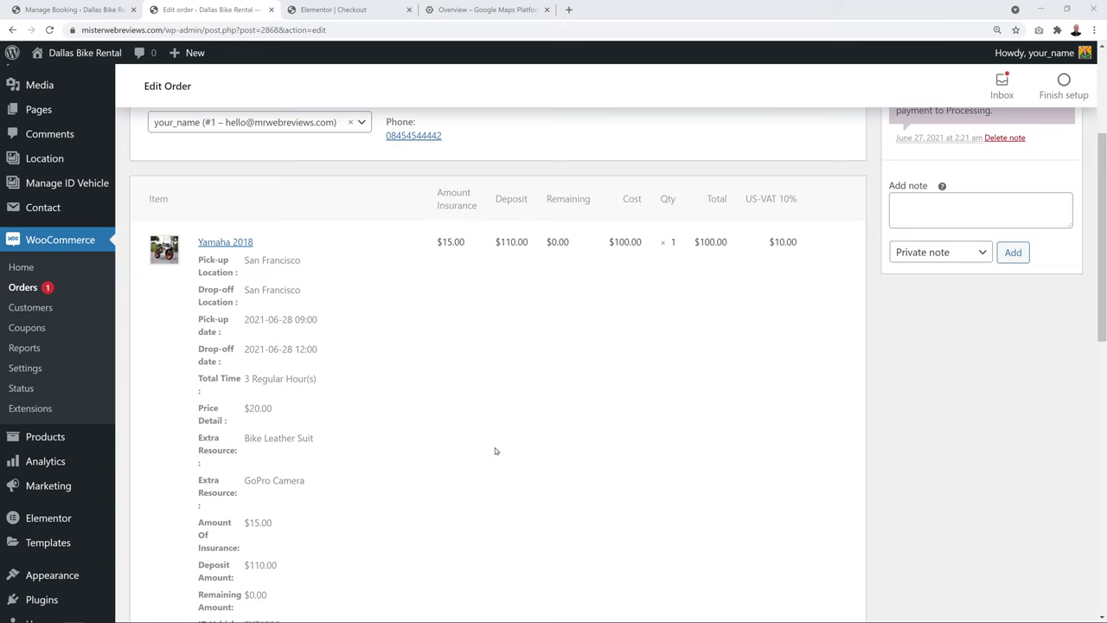
pyautogui.scroll(4, 495, 450)
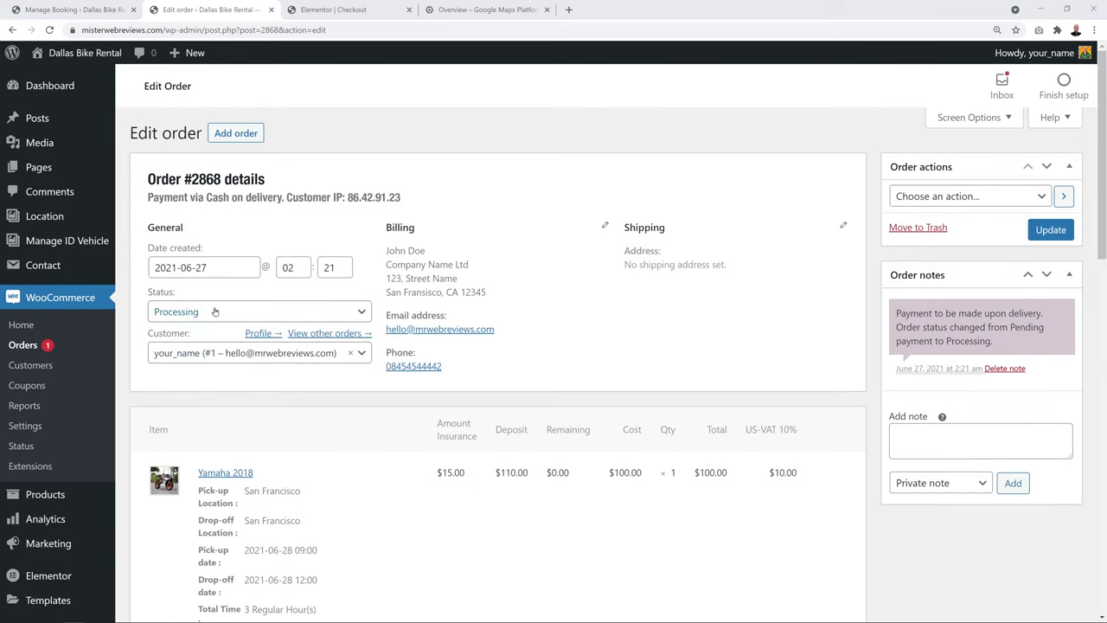
# Change order #2868's status to On hold and save it
pyautogui.click(364, 314)
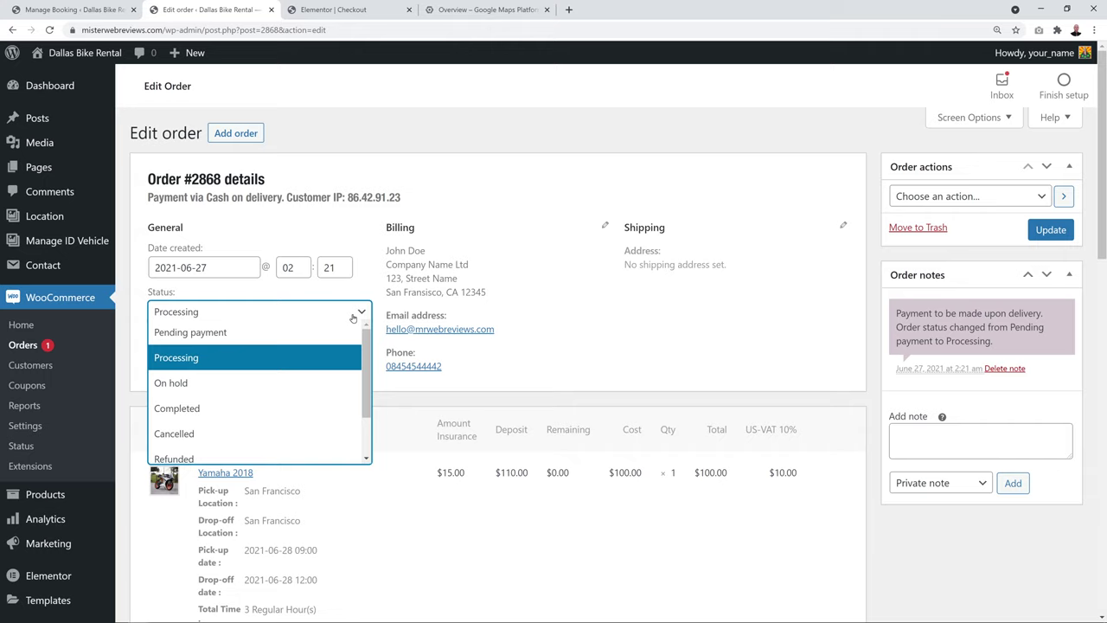
pyautogui.click(238, 382)
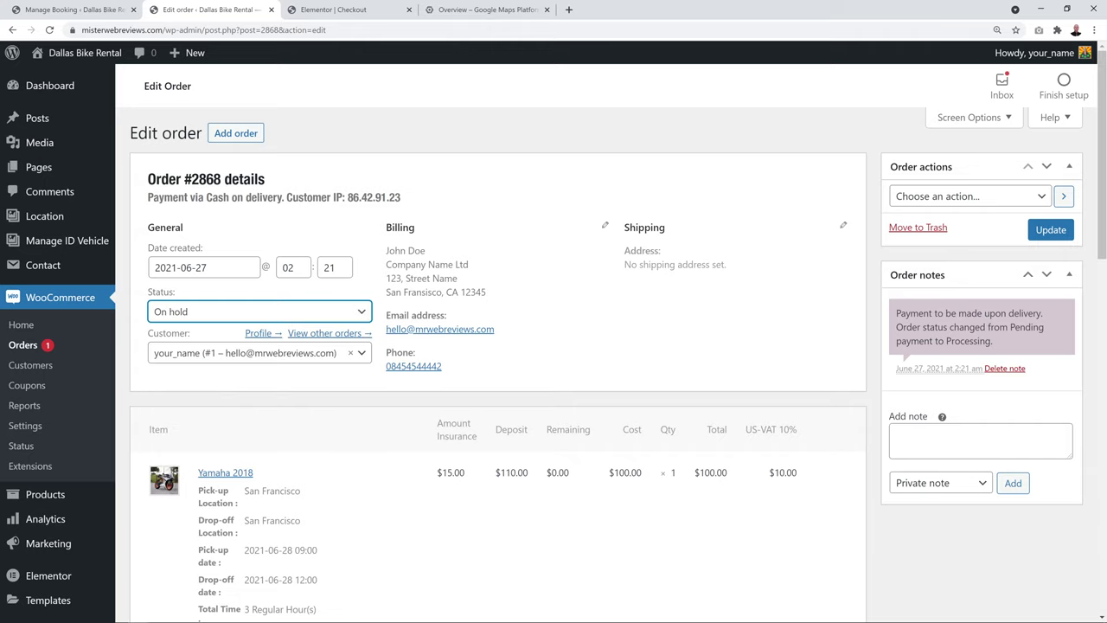
pyautogui.click(1045, 229)
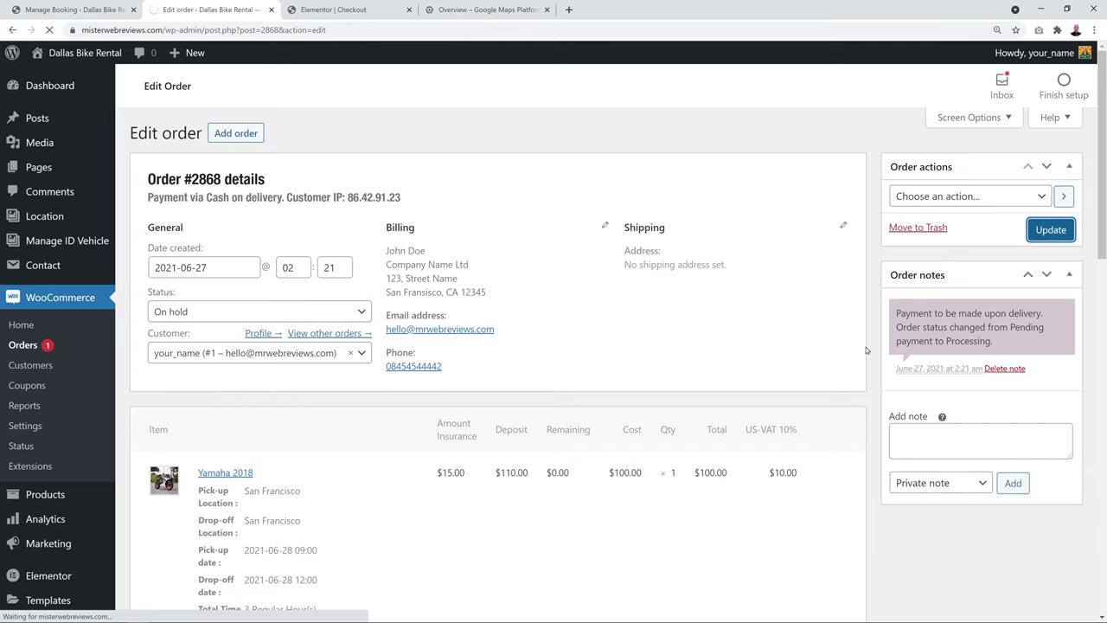
pyautogui.scroll(-2, 870, 350)
pyautogui.scroll(1, 869, 351)
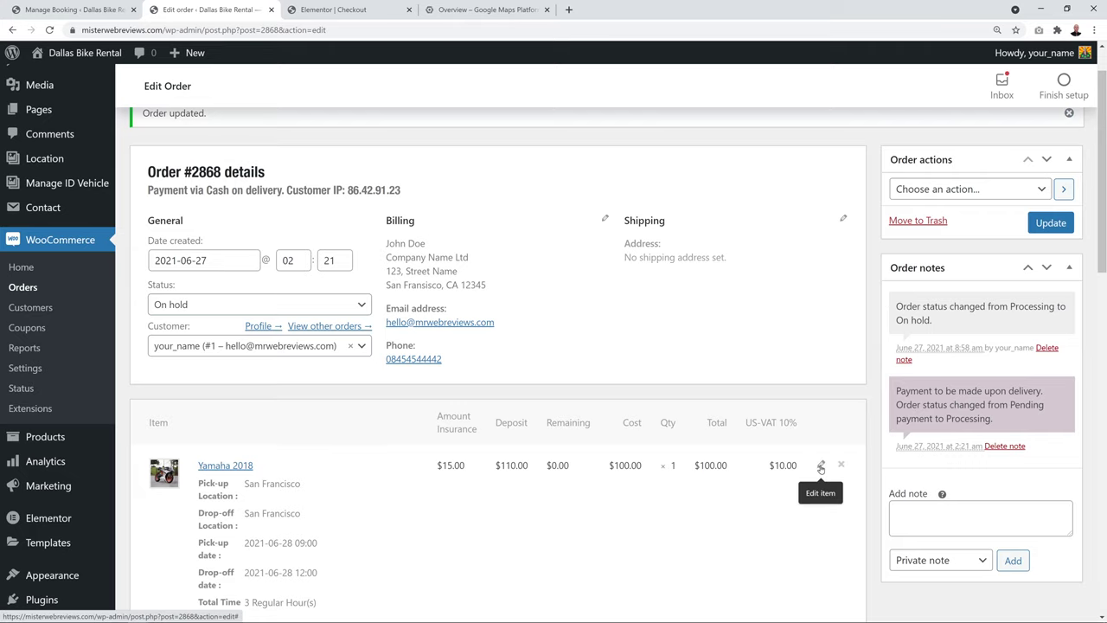
pyautogui.scroll(-1, 640, 529)
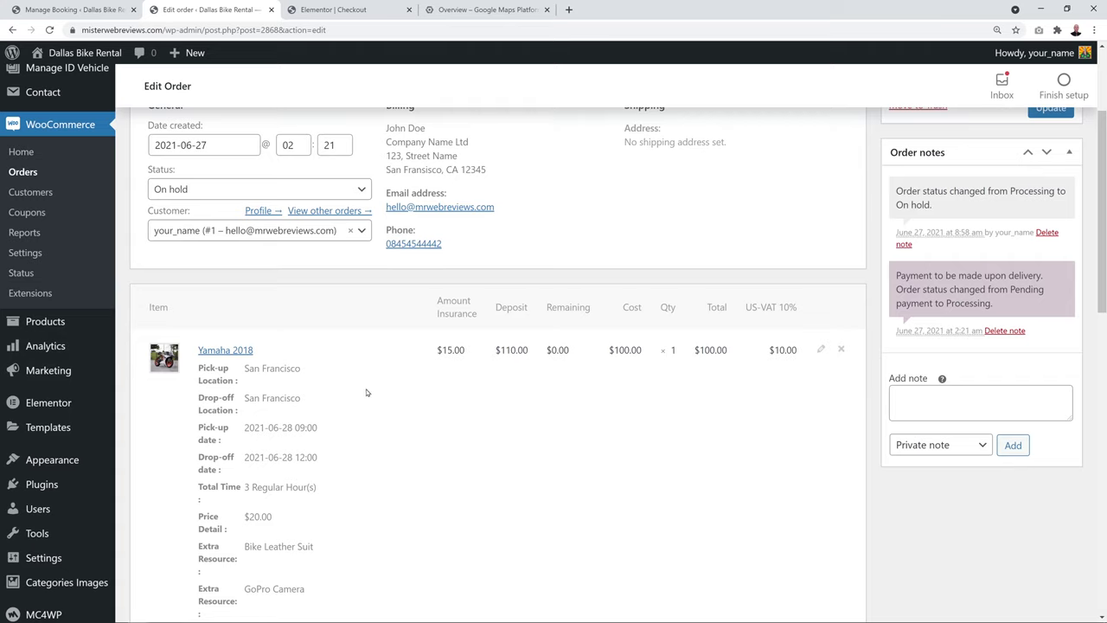
# Make the booked item's fields editable, save the order again, and close the editor
pyautogui.click(821, 351)
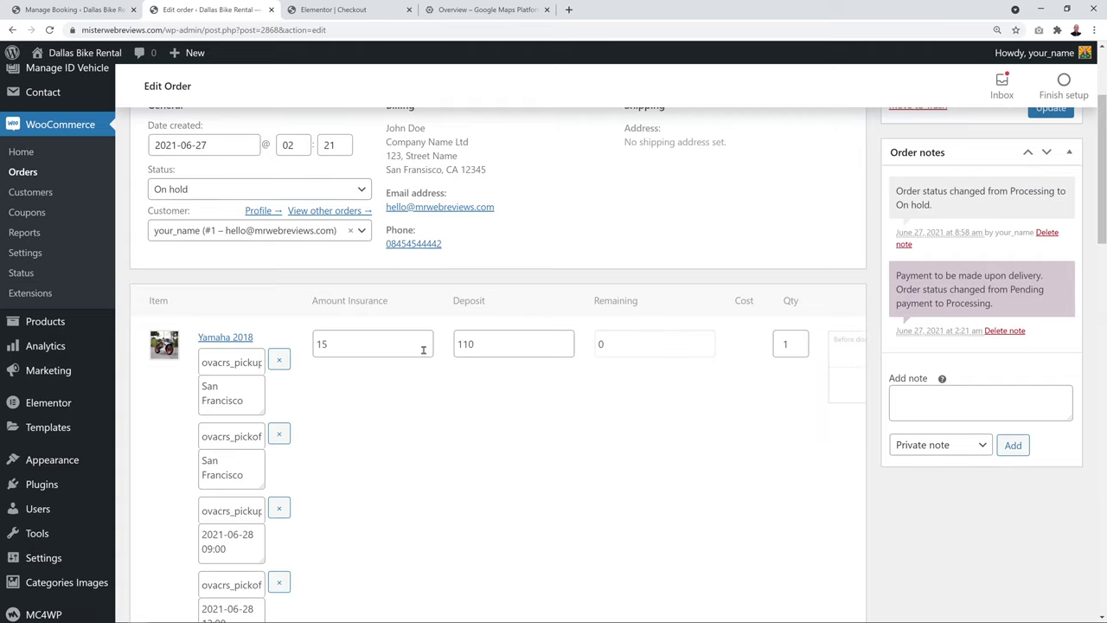
pyautogui.scroll(-2, 692, 398)
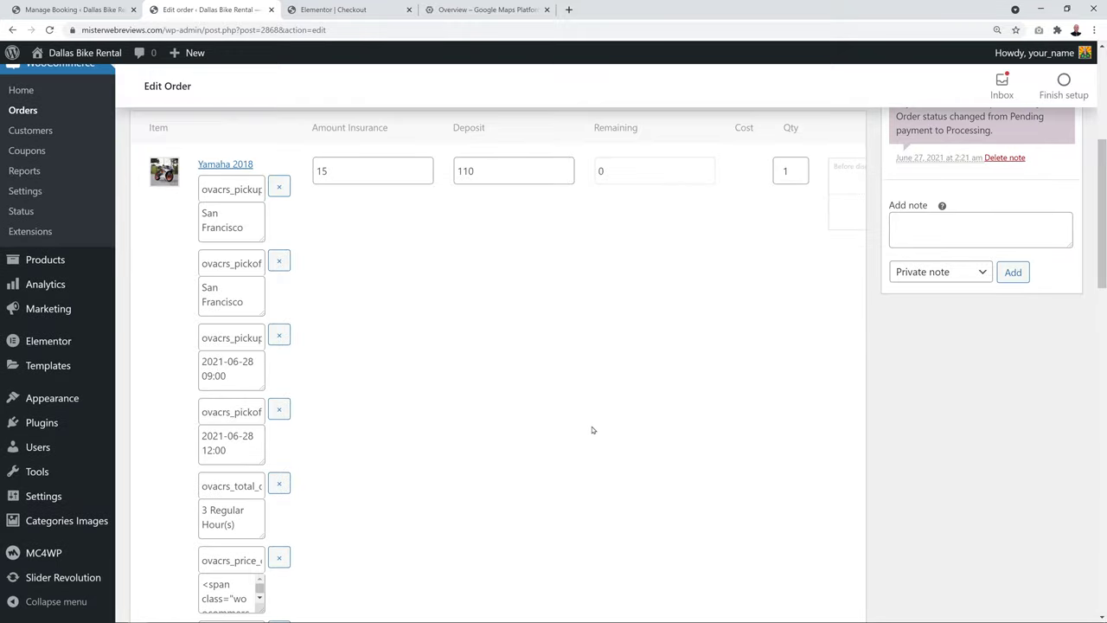
pyautogui.scroll(-3, 594, 430)
pyautogui.scroll(-4, 594, 430)
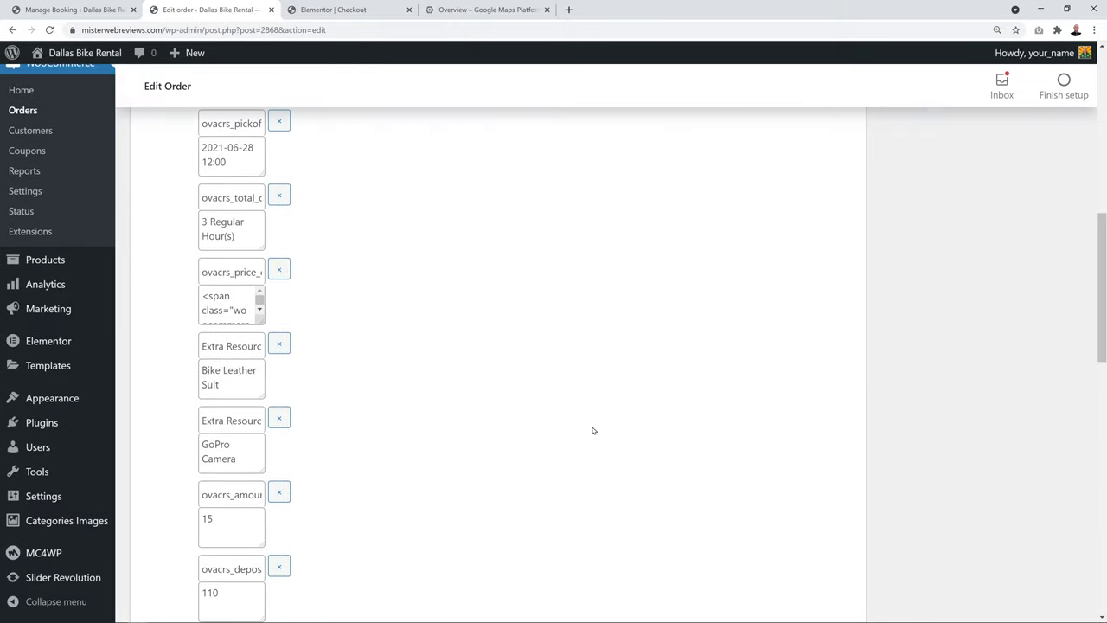
pyautogui.scroll(10, 648, 455)
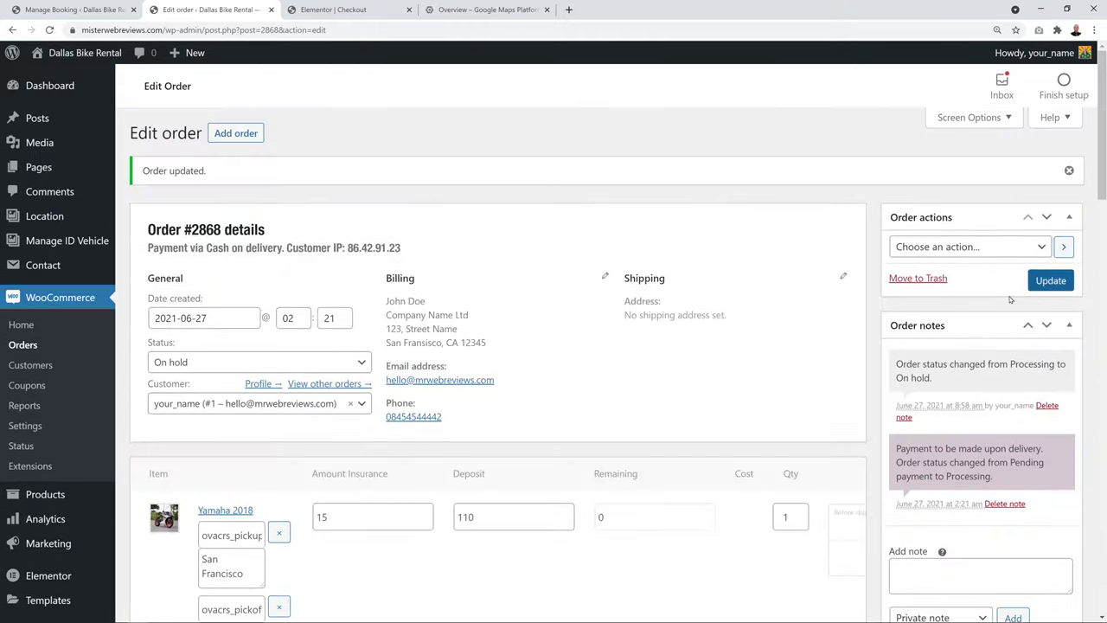
pyautogui.click(1051, 280)
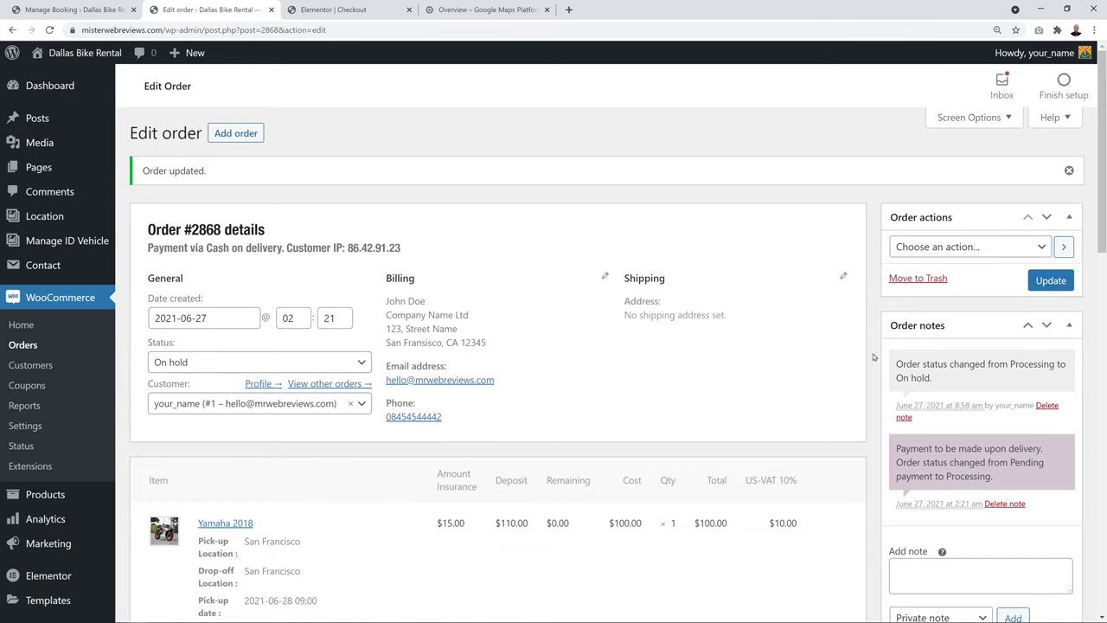
pyautogui.hotkey('ctrl', 'w')
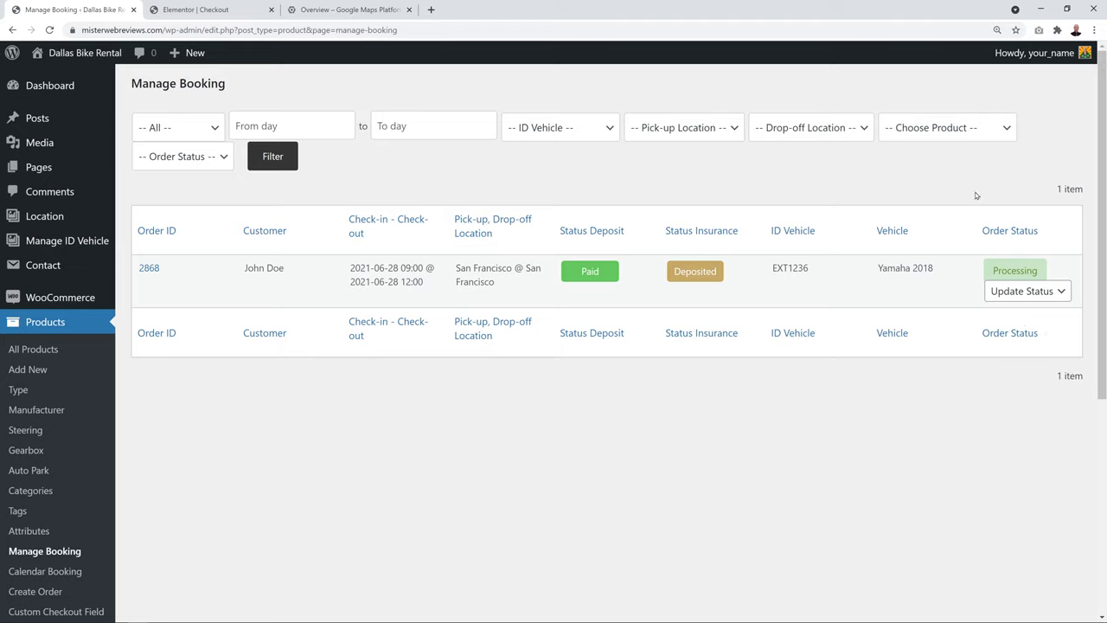
# Check the booking's status options, then reopen order 2868's edit page
pyautogui.click(1050, 292)
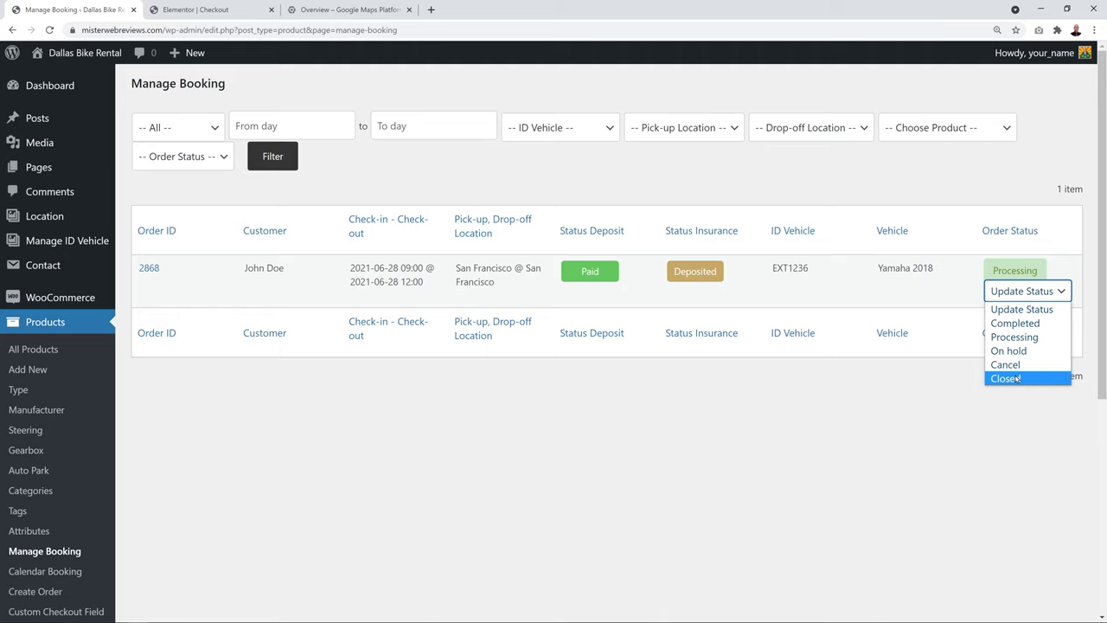
pyautogui.click(1005, 429)
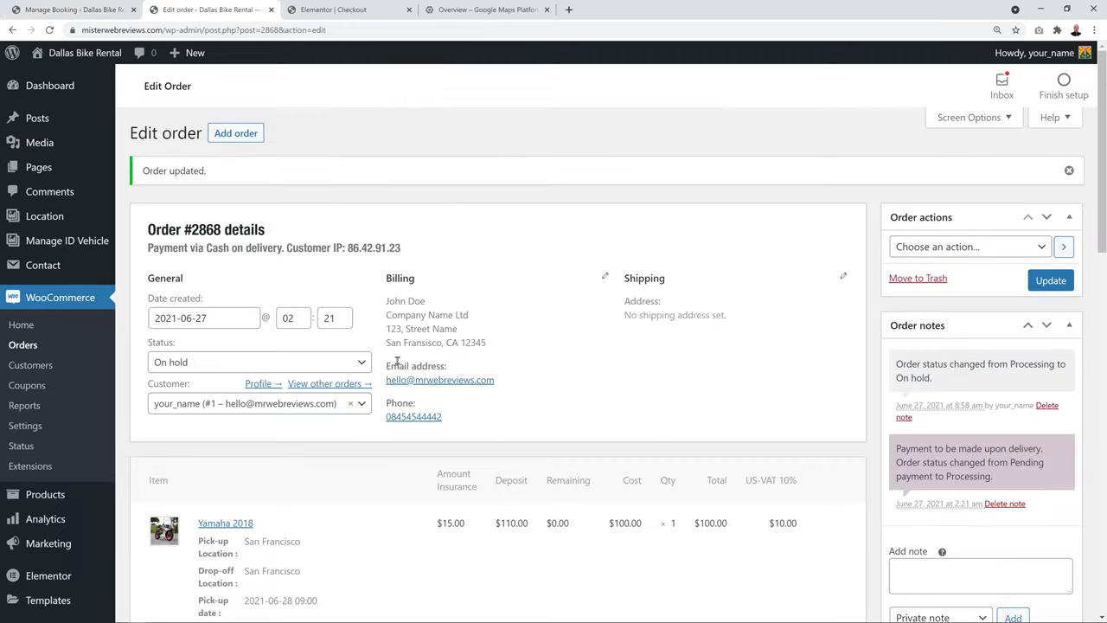
# Switch order #2868 back to Processing, save it, and close the order tab
pyautogui.click(359, 364)
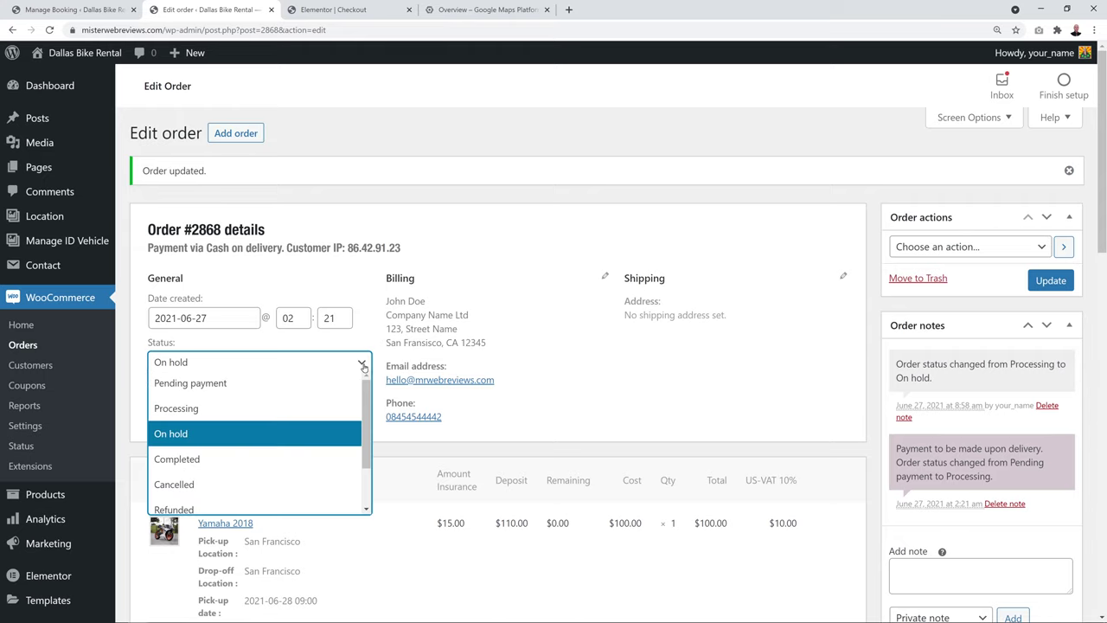
pyautogui.click(295, 406)
pyautogui.click(1051, 280)
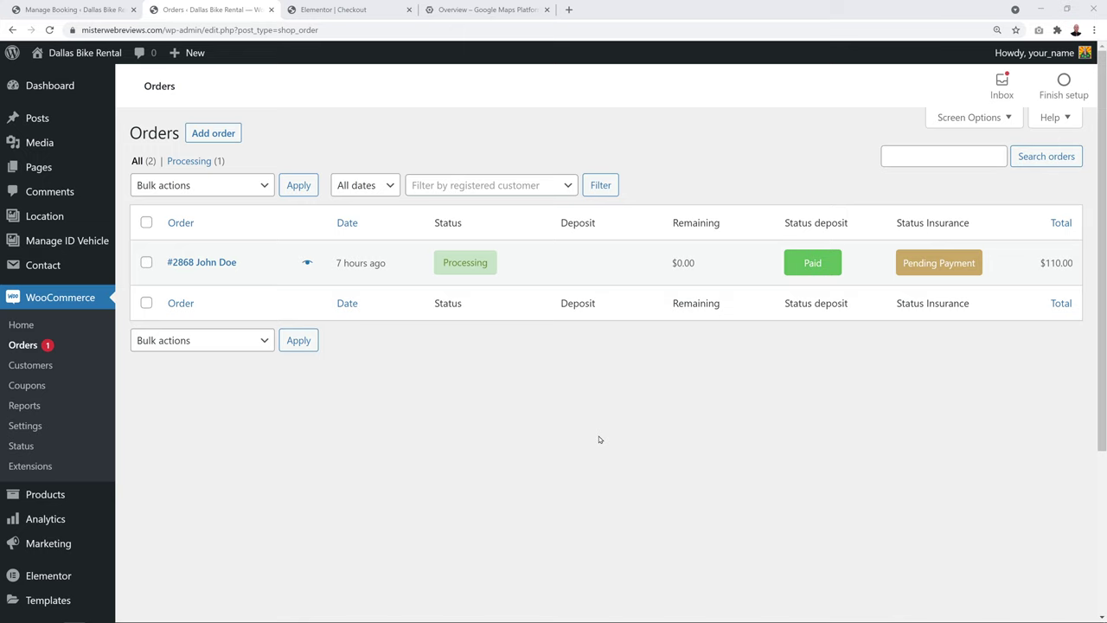
pyautogui.hotkey('ctrl', 'w')
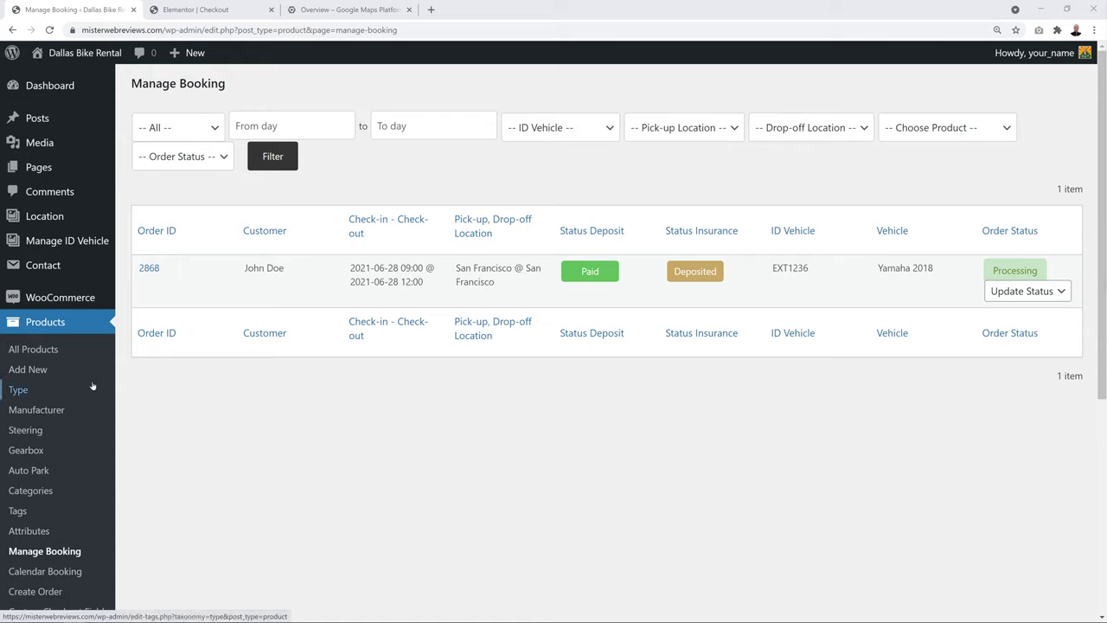
pyautogui.scroll(-1, 93, 372)
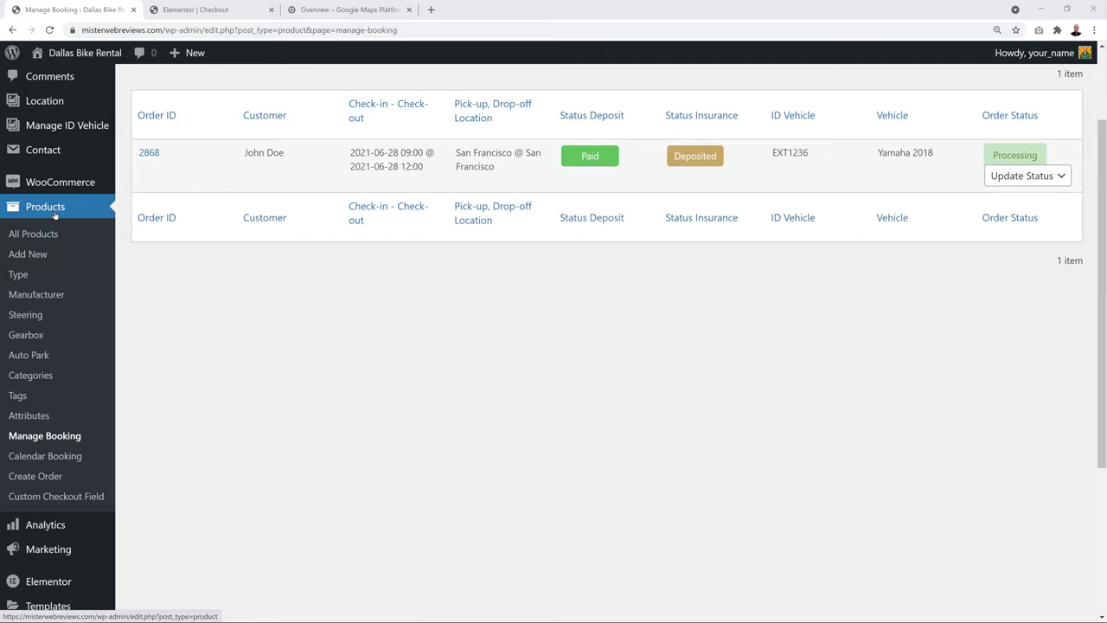
# Start a new order set to Processing, with the customer's details filled in
pyautogui.click(45, 477)
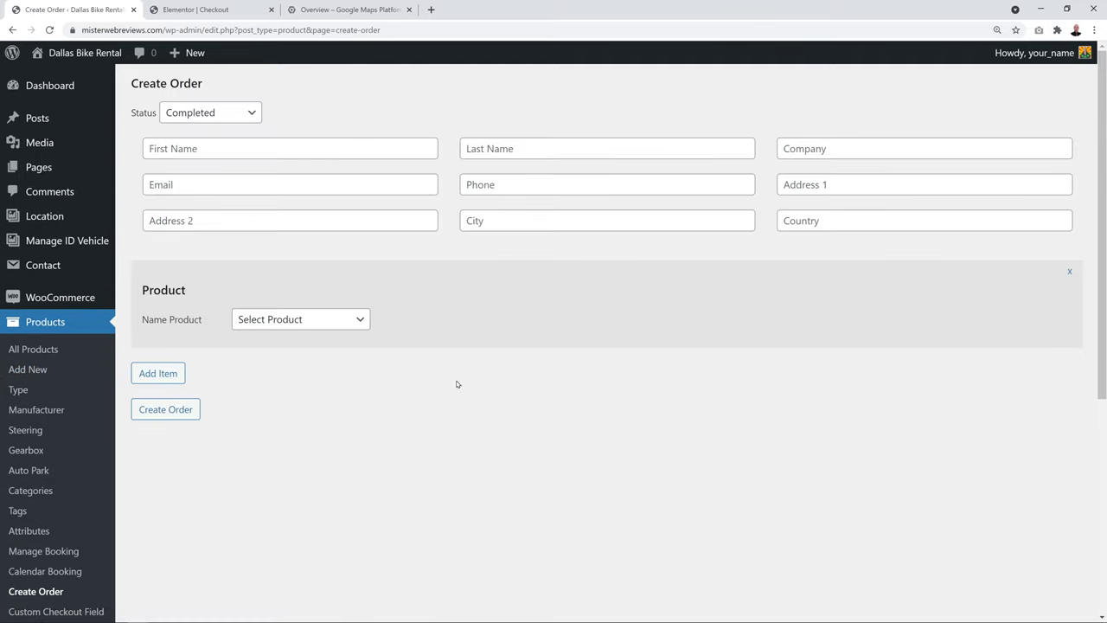
pyautogui.click(249, 113)
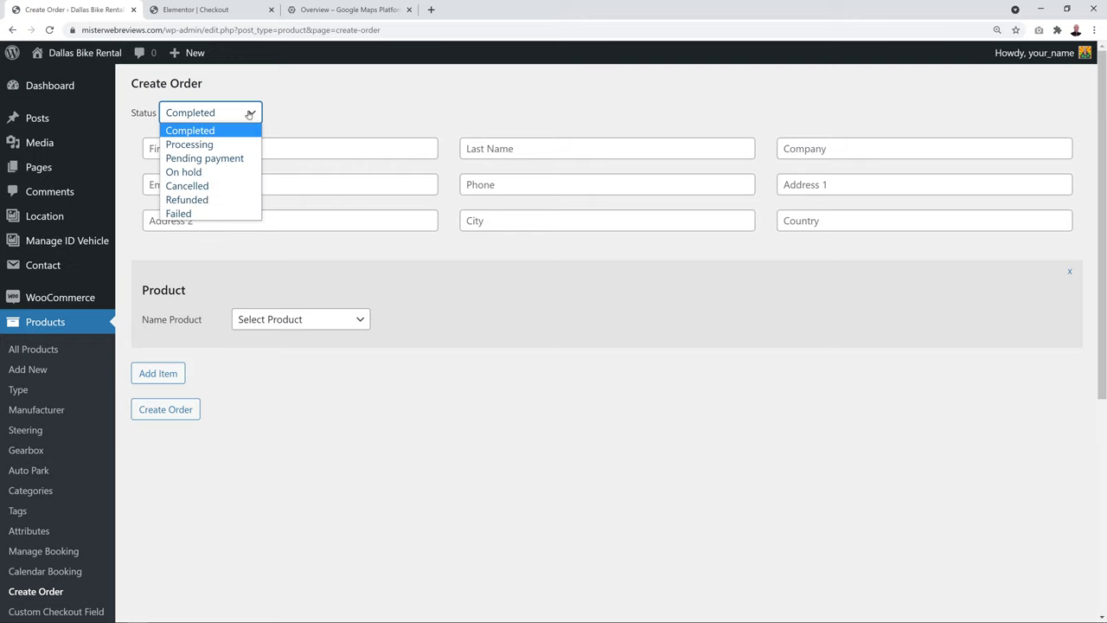
pyautogui.click(240, 143)
pyautogui.click(314, 102)
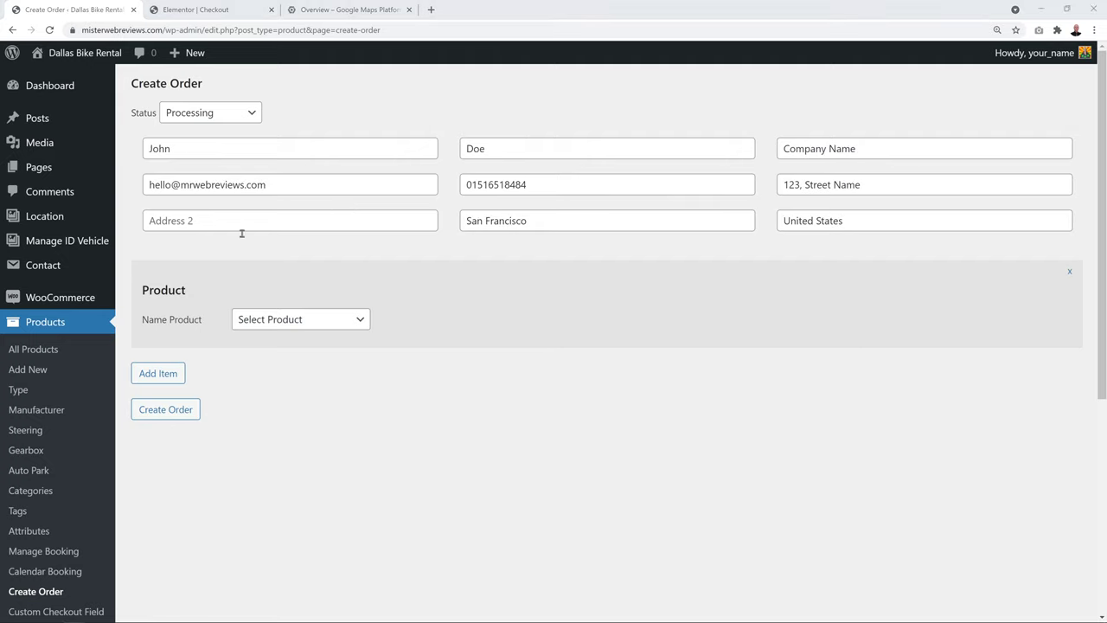
pyautogui.click(358, 319)
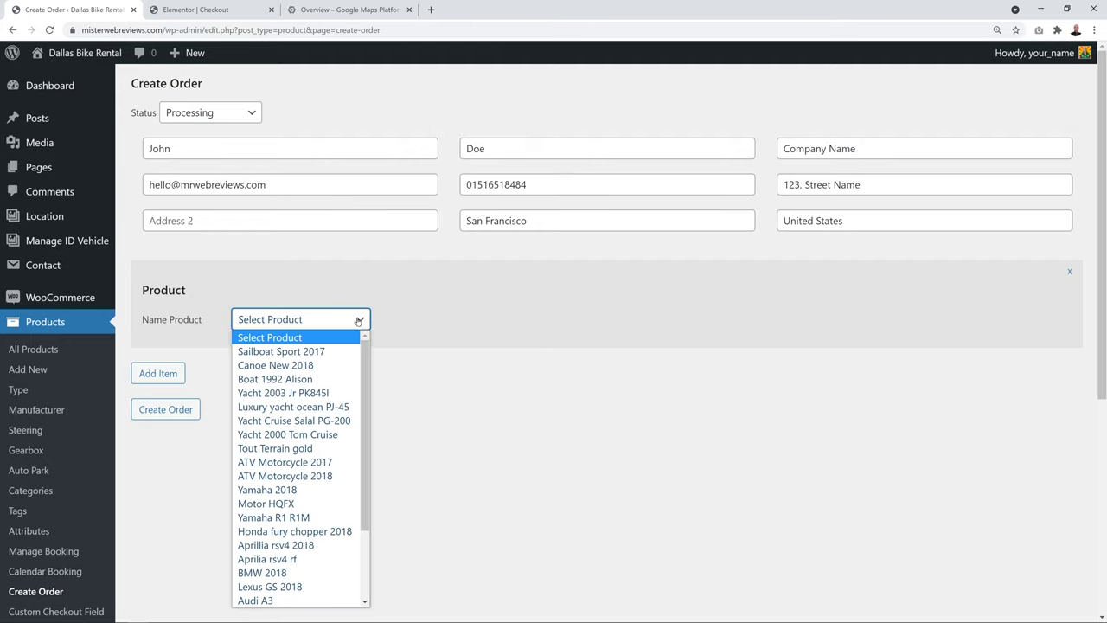
# Choose Yamaha 2018 as the product with San Francisco pick-up and drop-off locations
pyautogui.click(289, 492)
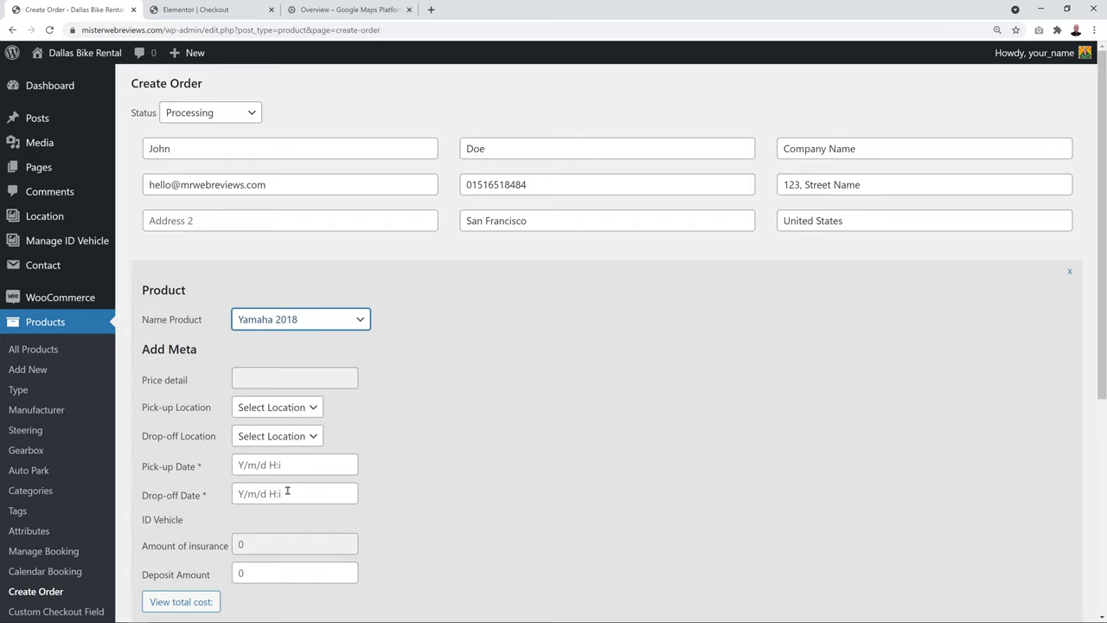
pyautogui.scroll(-2, 469, 432)
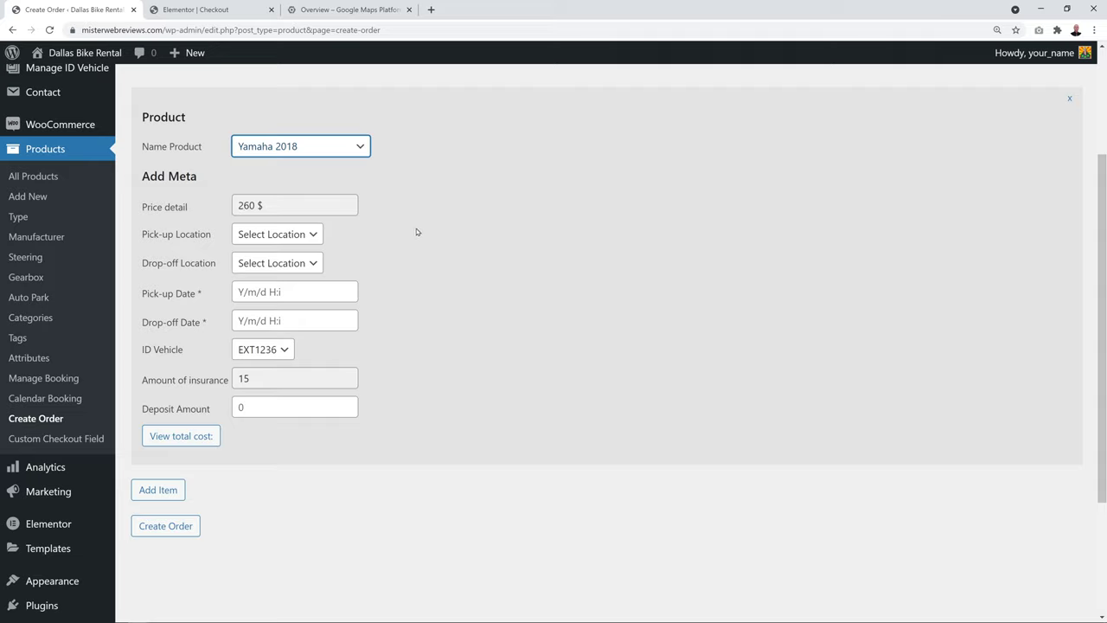
pyautogui.click(307, 234)
pyautogui.click(304, 262)
pyautogui.click(309, 263)
pyautogui.click(305, 294)
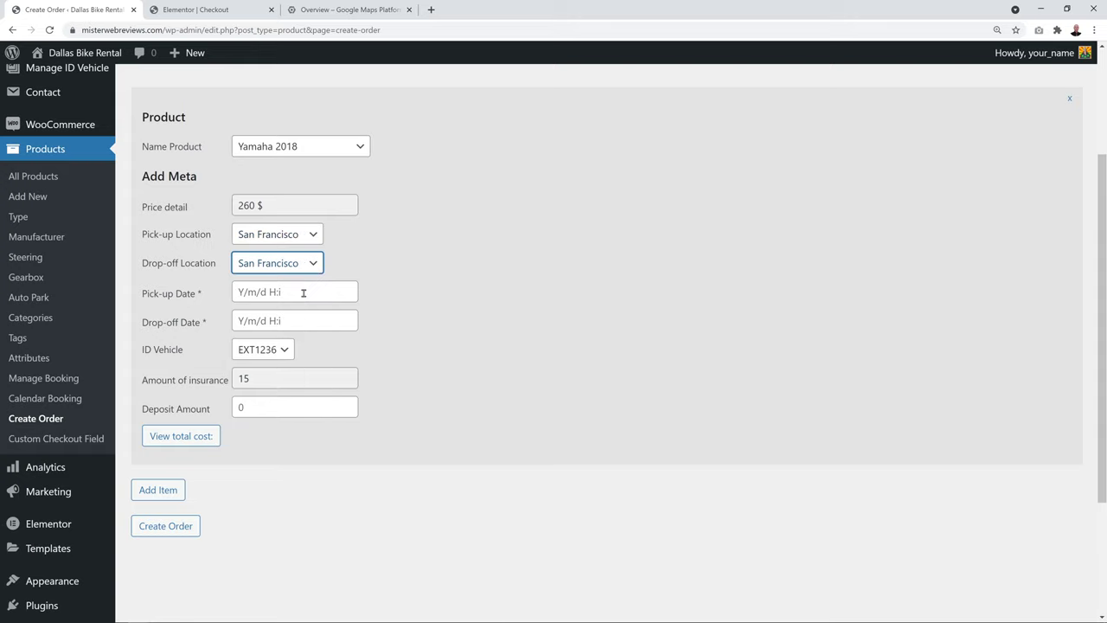
pyautogui.click(305, 293)
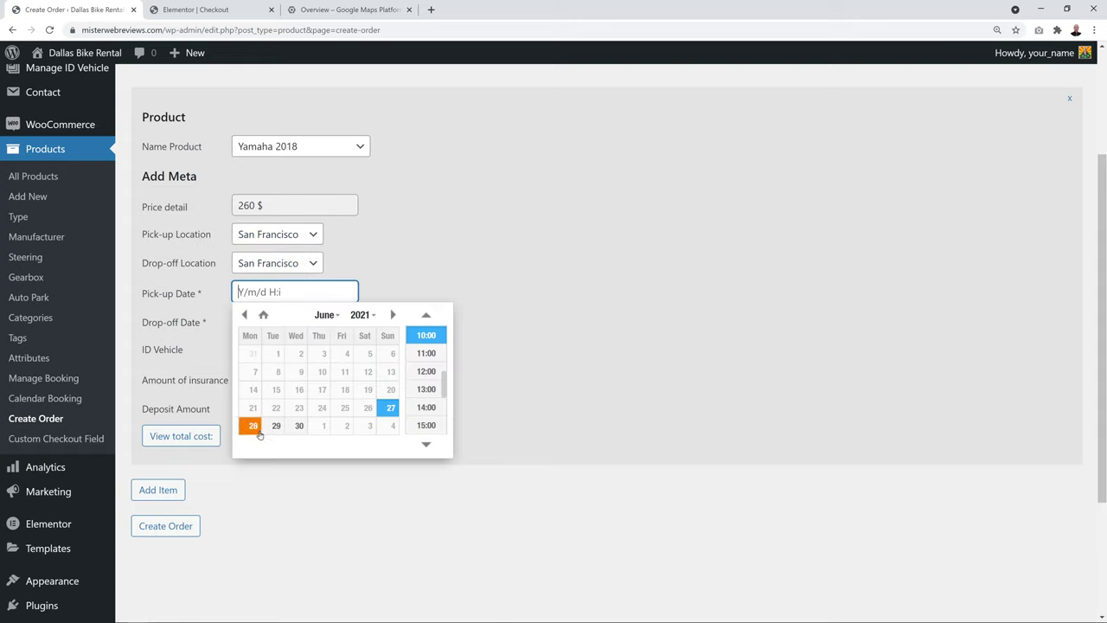
pyautogui.click(253, 426)
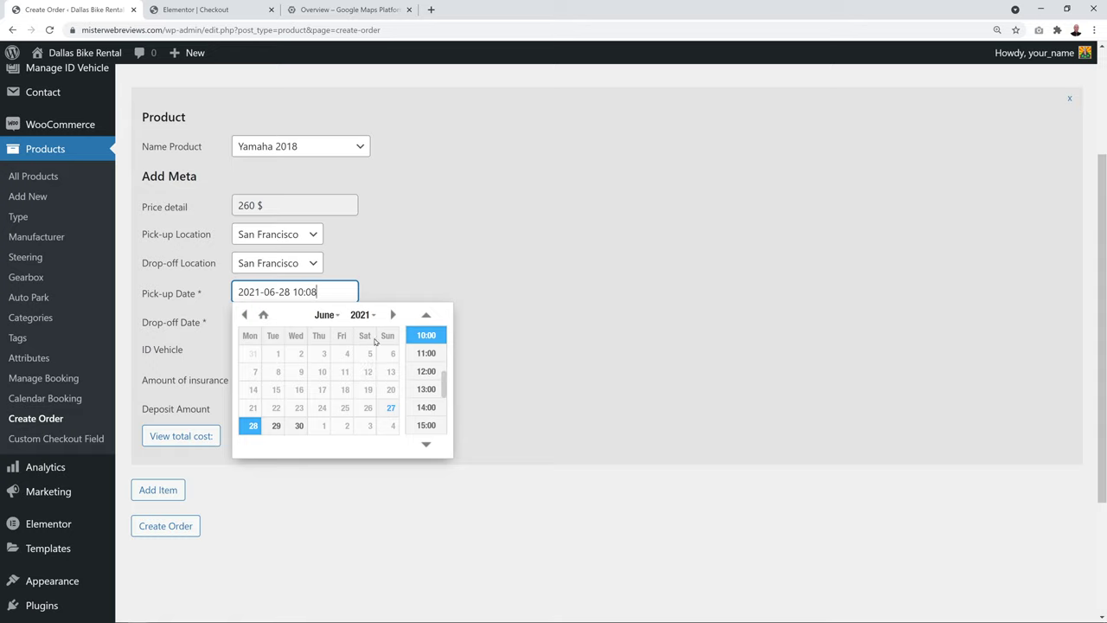
pyautogui.click(428, 333)
pyautogui.click(329, 320)
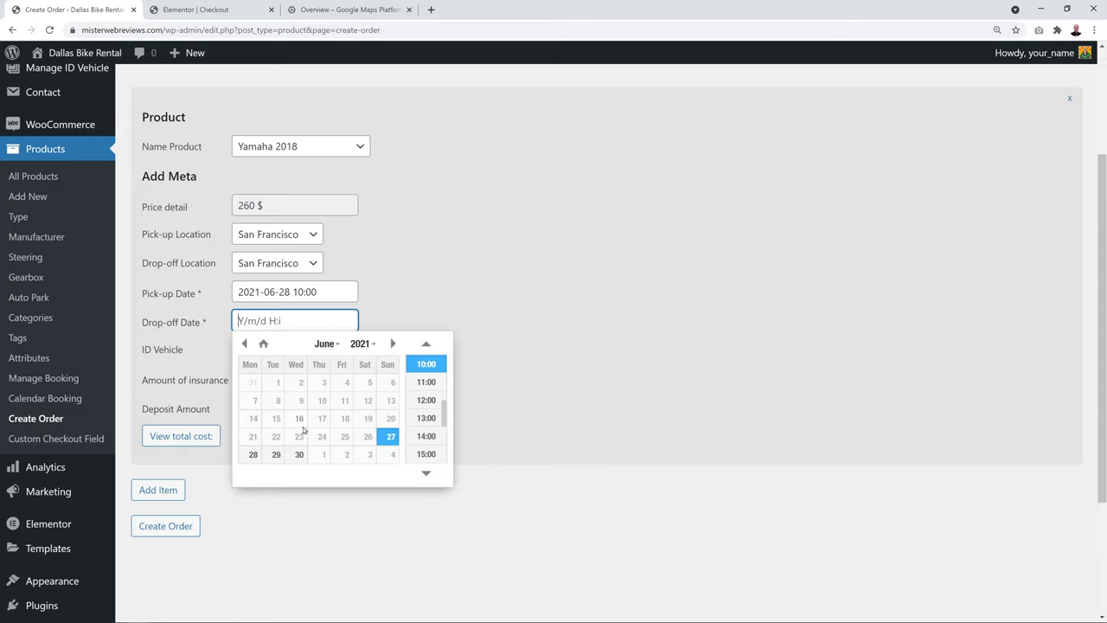
pyautogui.click(253, 456)
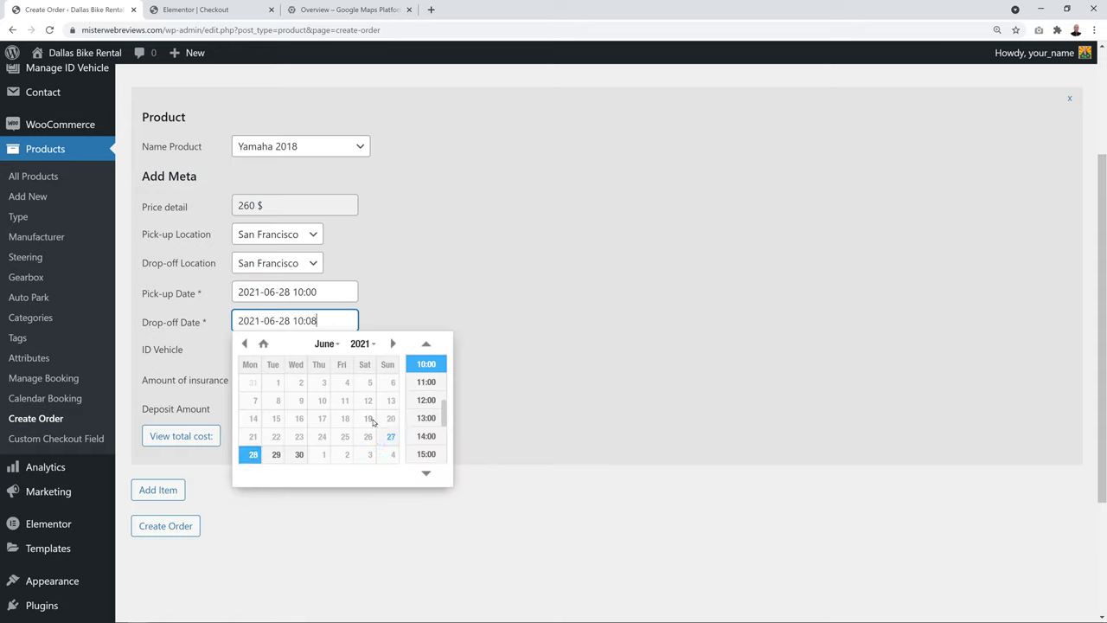
pyautogui.click(427, 454)
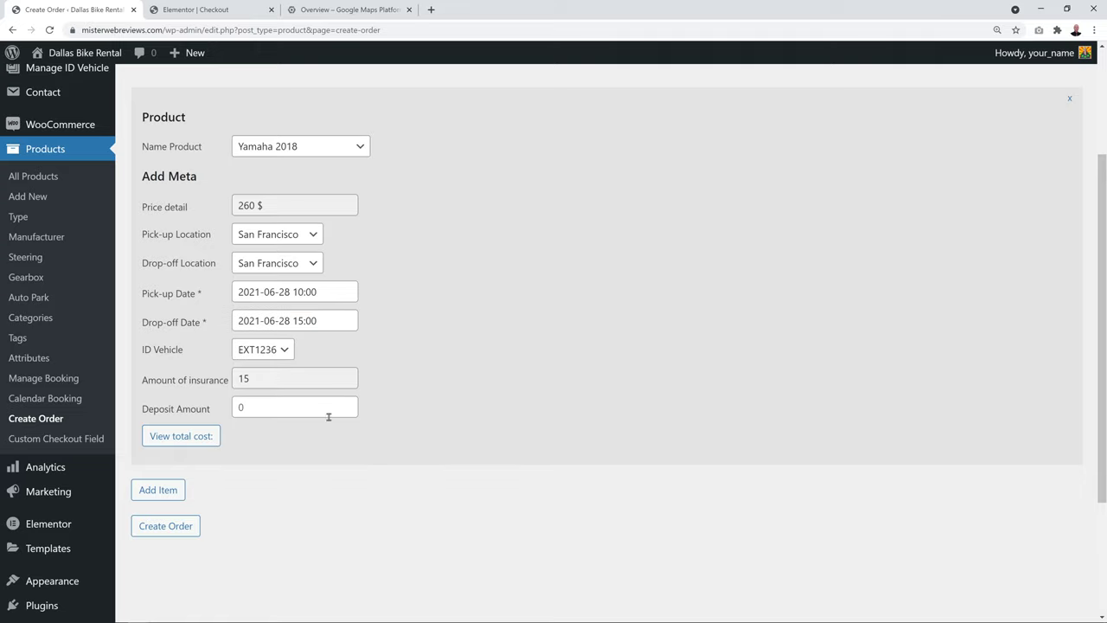
# Assign vehicle S7777, calculate the total cost, and create the order
pyautogui.click(286, 350)
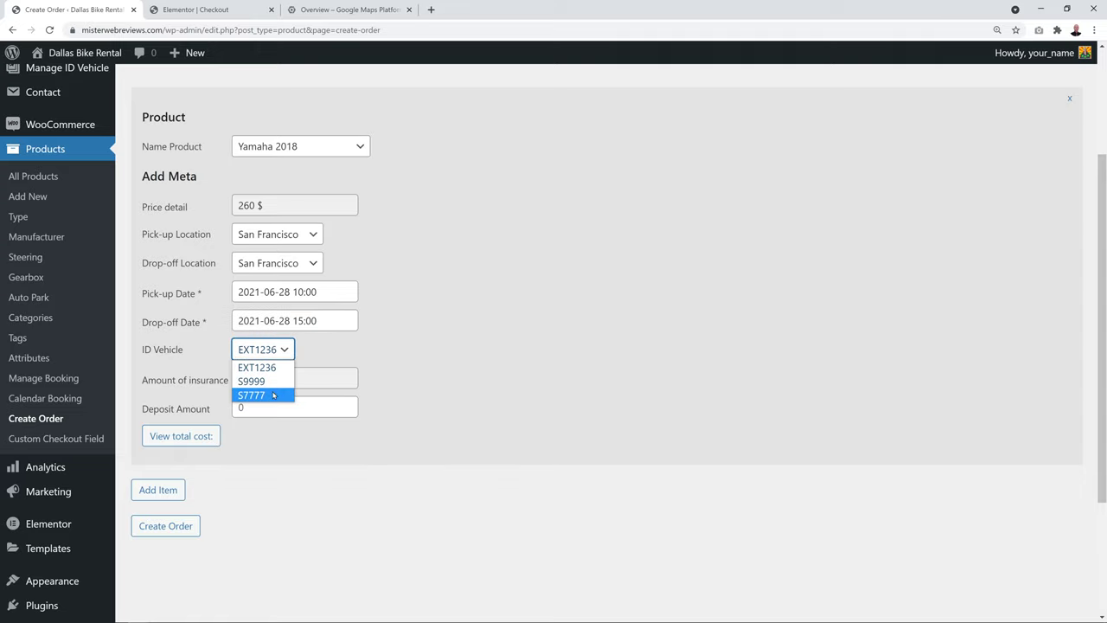
pyautogui.click(274, 396)
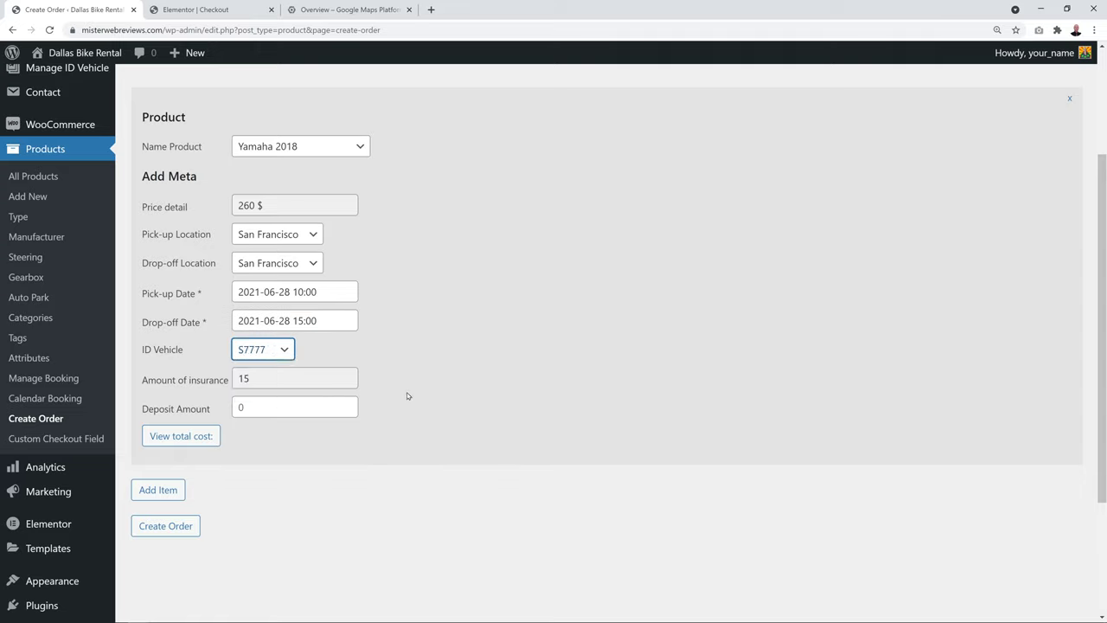
pyautogui.click(408, 396)
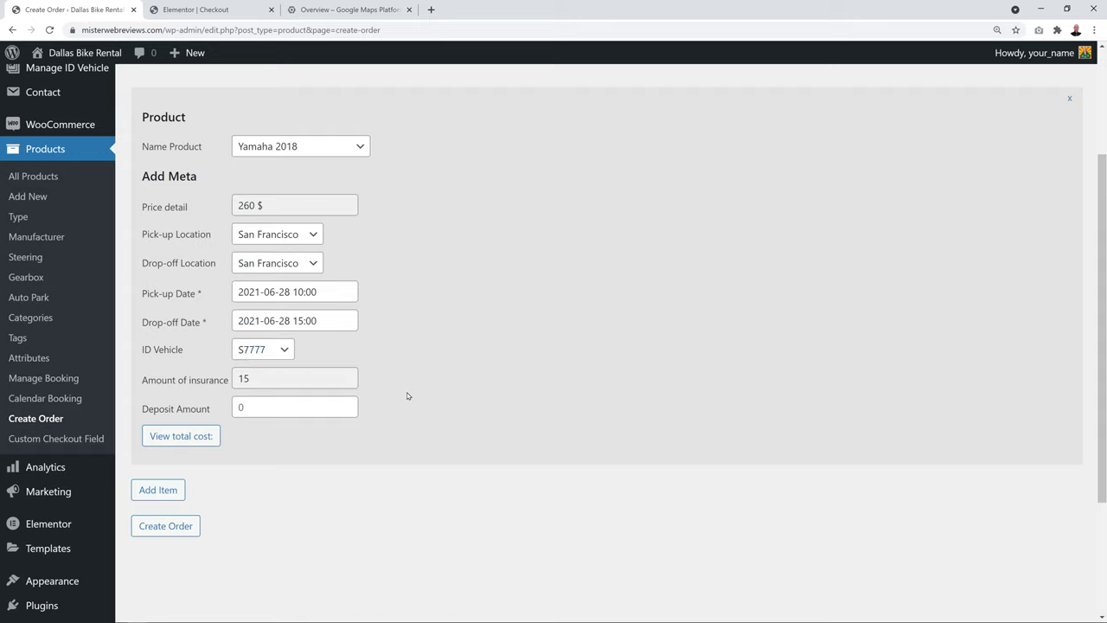
pyautogui.click(281, 404)
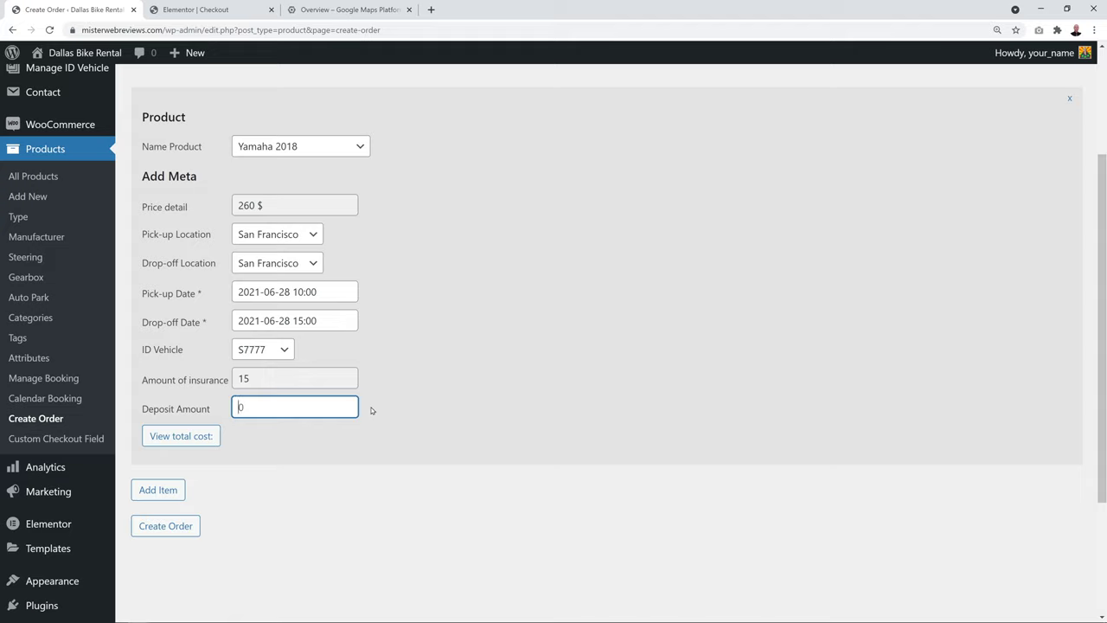
pyautogui.click(343, 482)
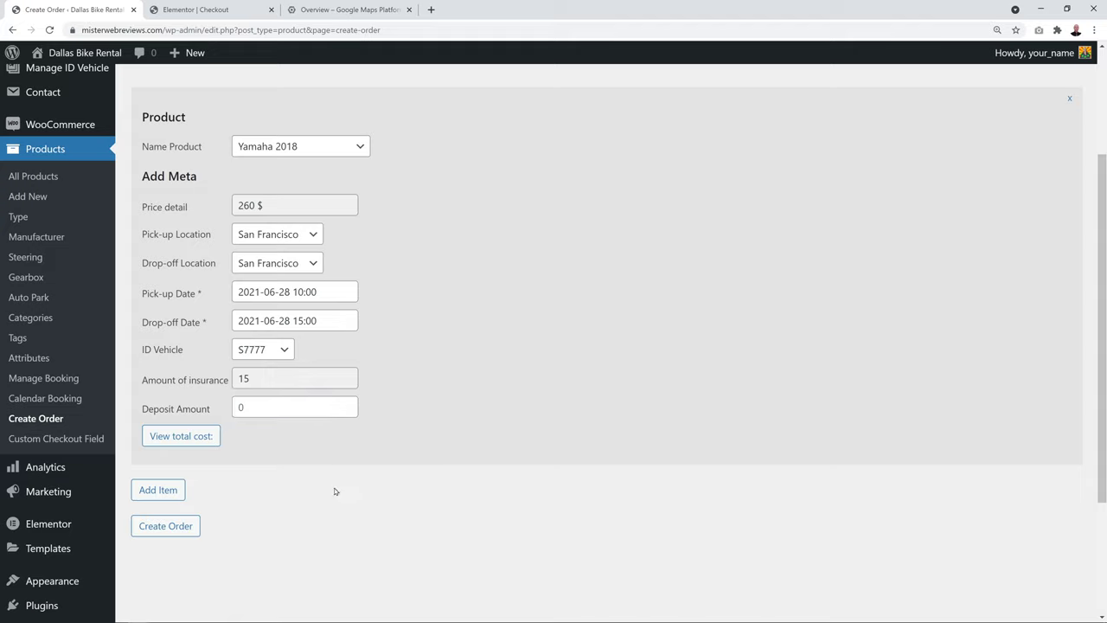
pyautogui.click(184, 441)
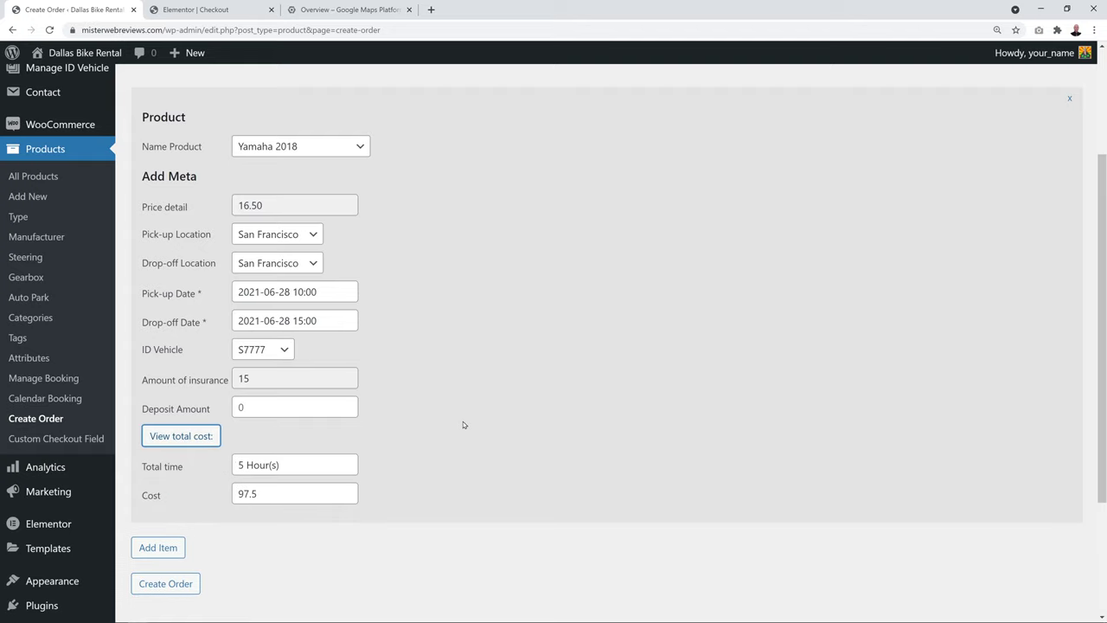
pyautogui.scroll(-2, 458, 431)
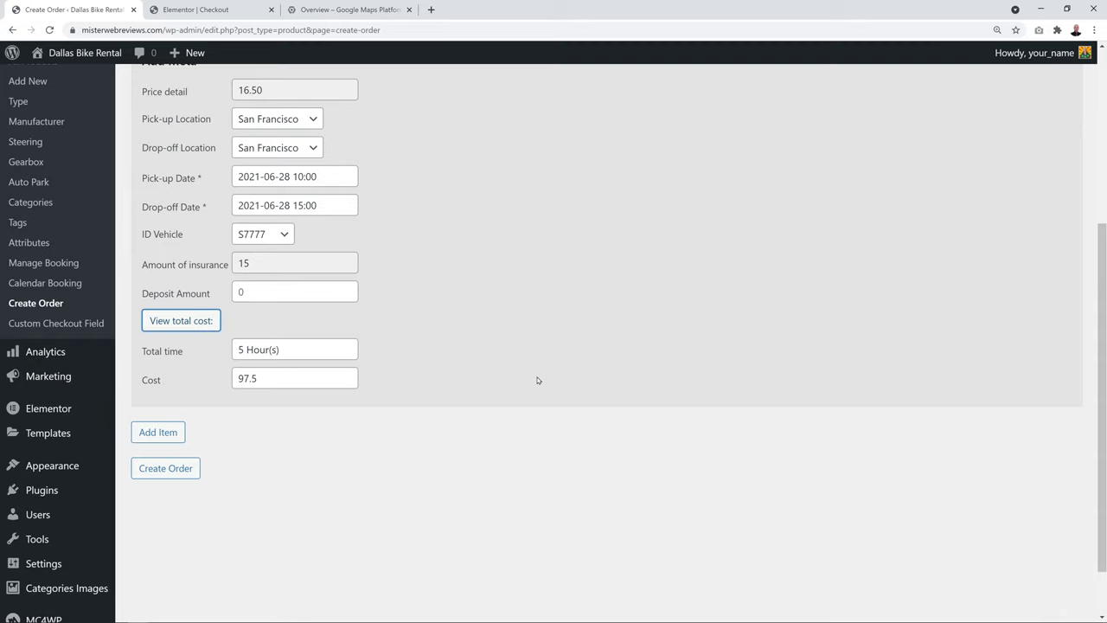
pyautogui.click(165, 468)
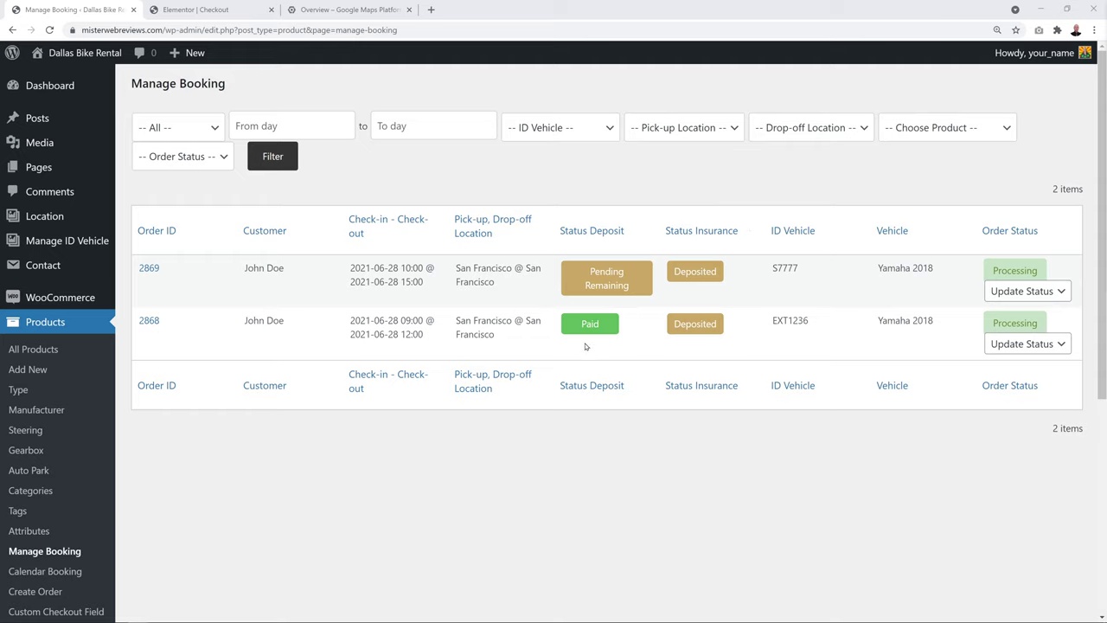
# Display the Yamaha 2018 booking calendar on the Calendar Booking page
pyautogui.click(69, 575)
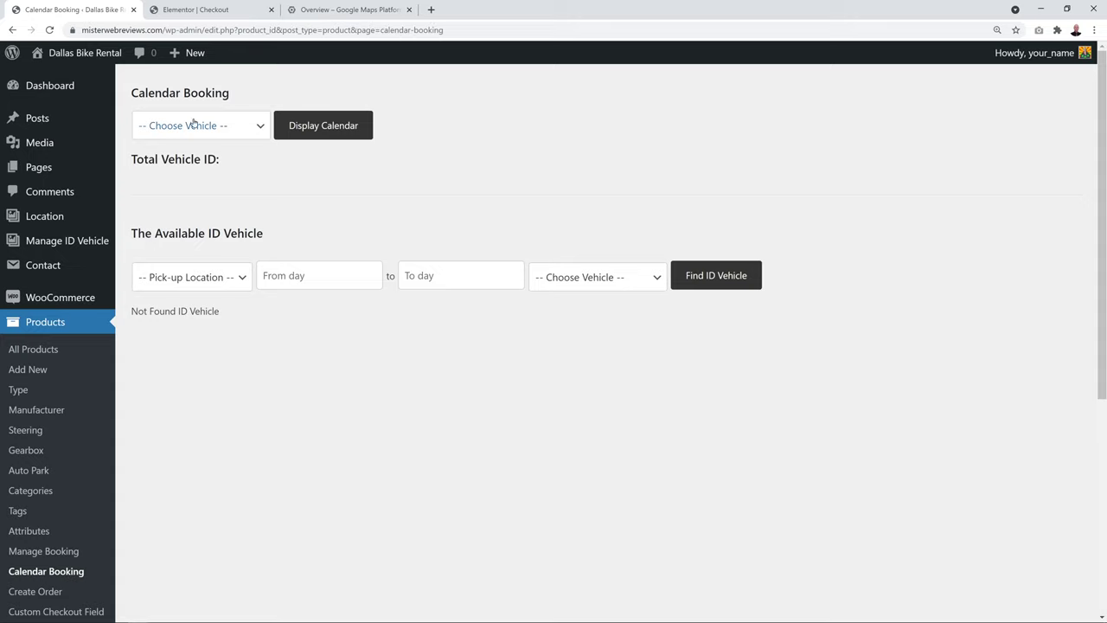
pyautogui.click(262, 127)
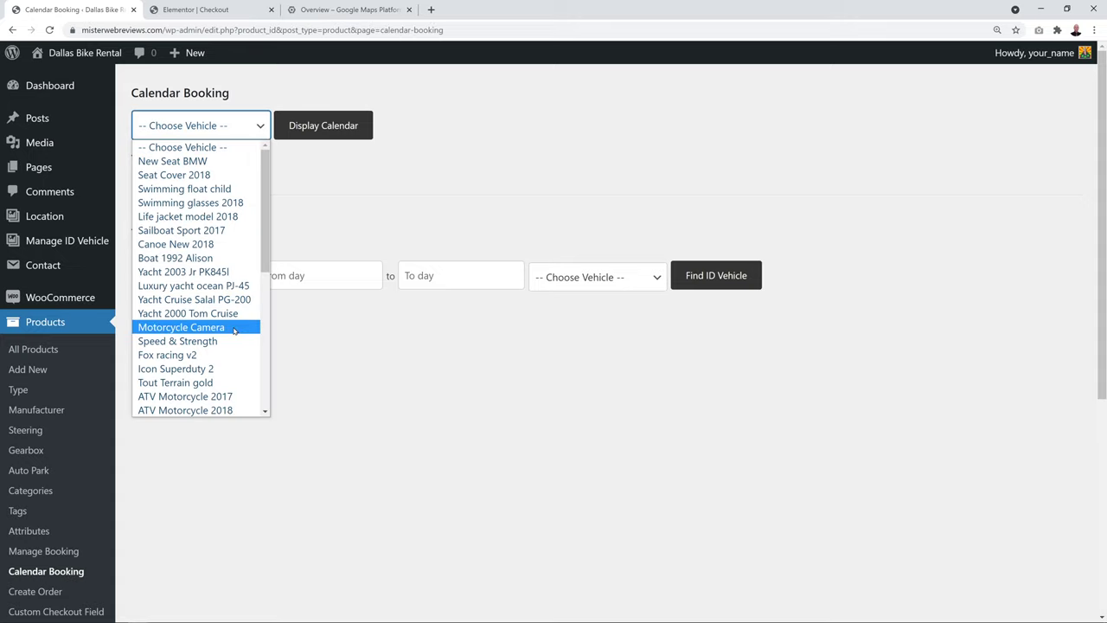
pyautogui.scroll(-5, 221, 333)
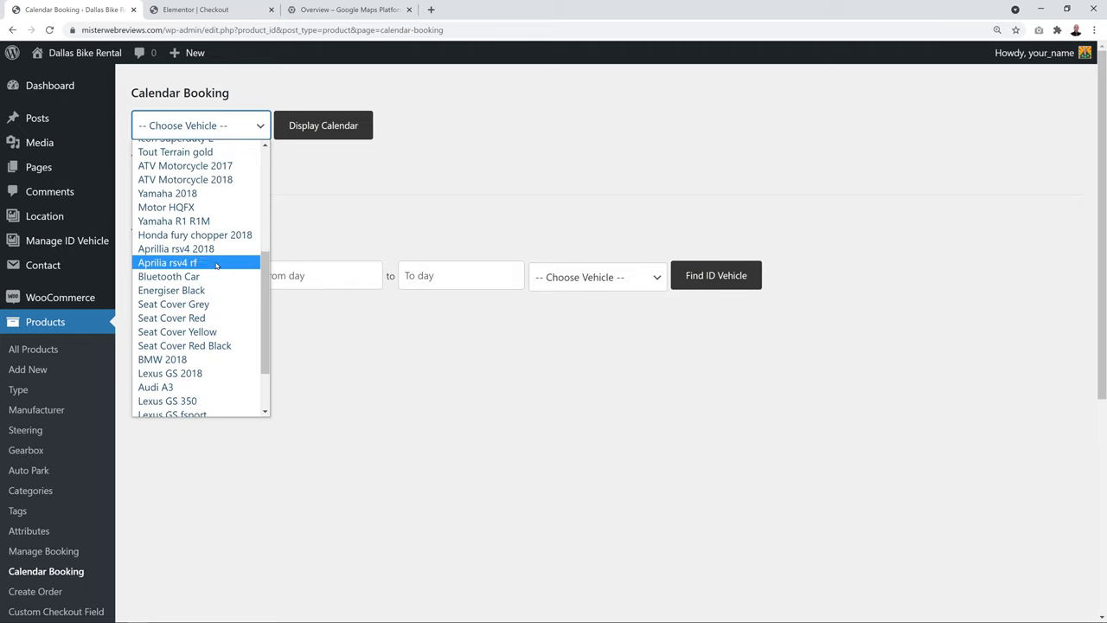
pyautogui.click(245, 192)
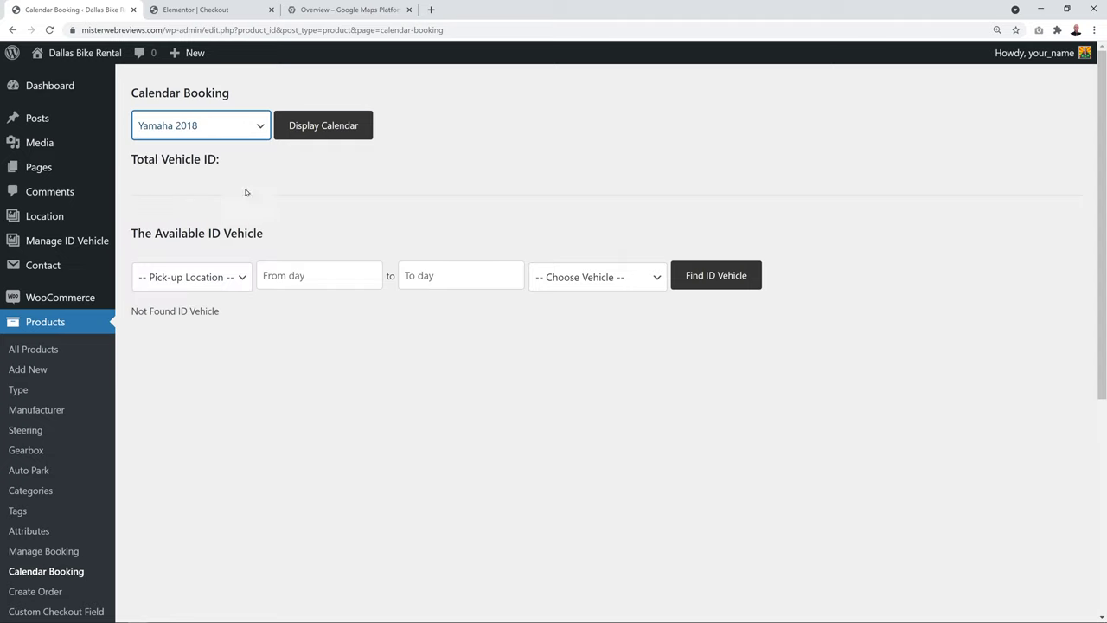
pyautogui.click(337, 130)
pyautogui.scroll(-2, 535, 371)
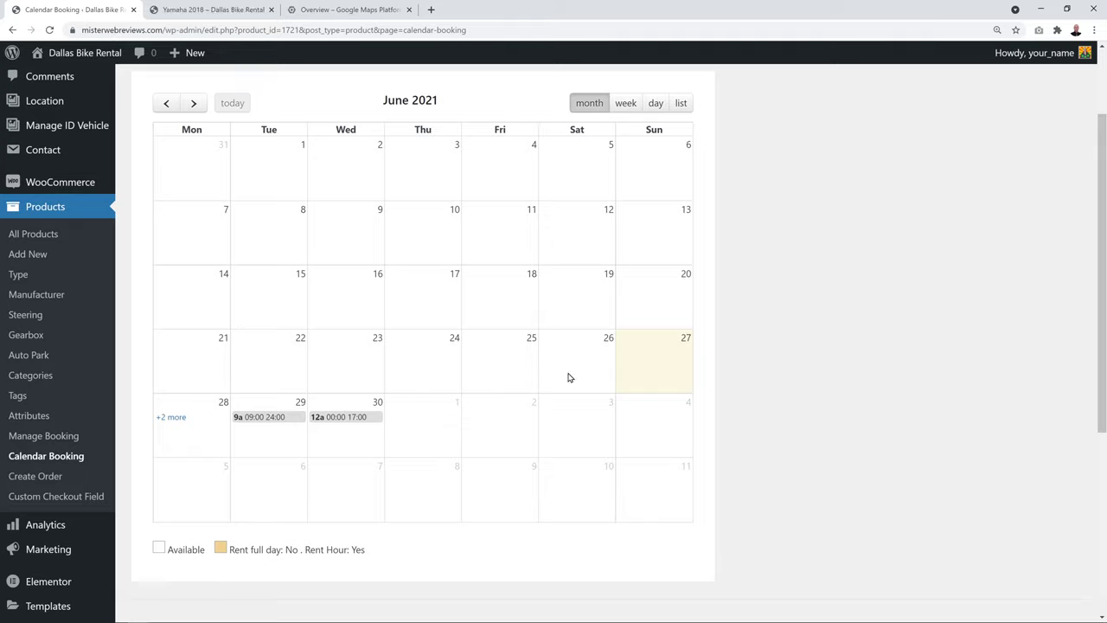
# Check the Yamaha 2018 product page, then return to the calendar admin page
pyautogui.click(227, 16)
pyautogui.scroll(-14, 805, 365)
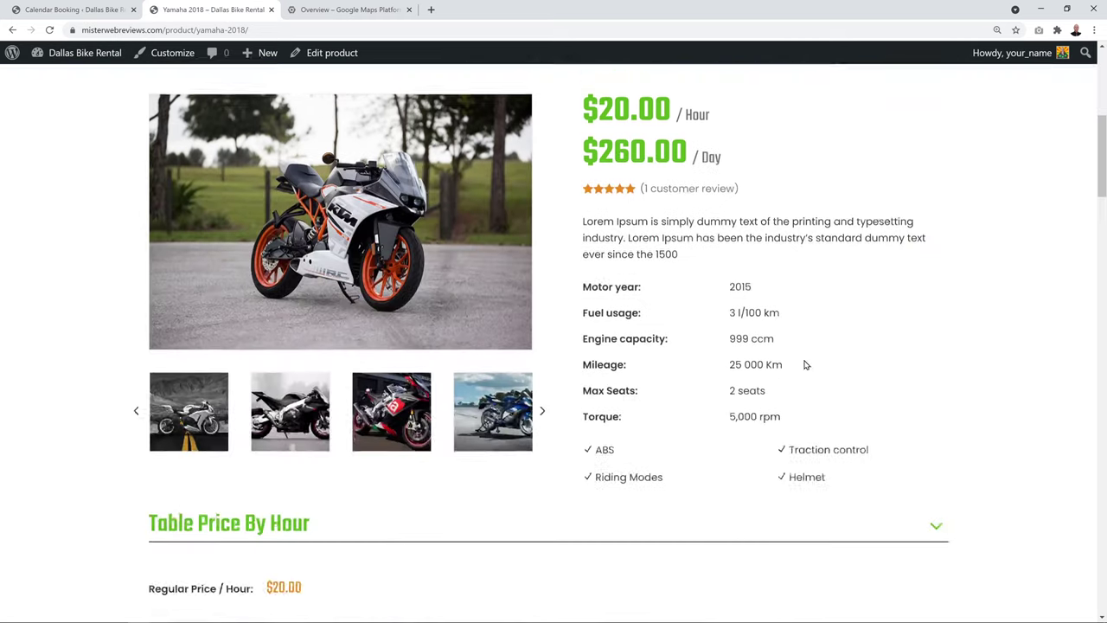
pyautogui.scroll(-5, 805, 365)
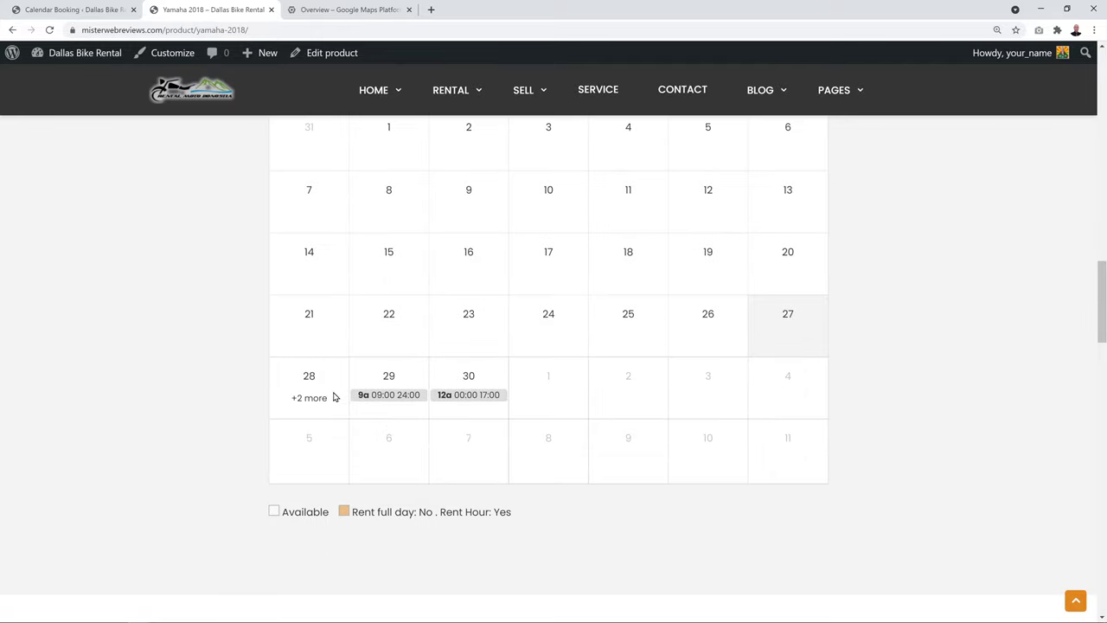
pyautogui.hotkey('ctrl', 'shift', 'Tab')
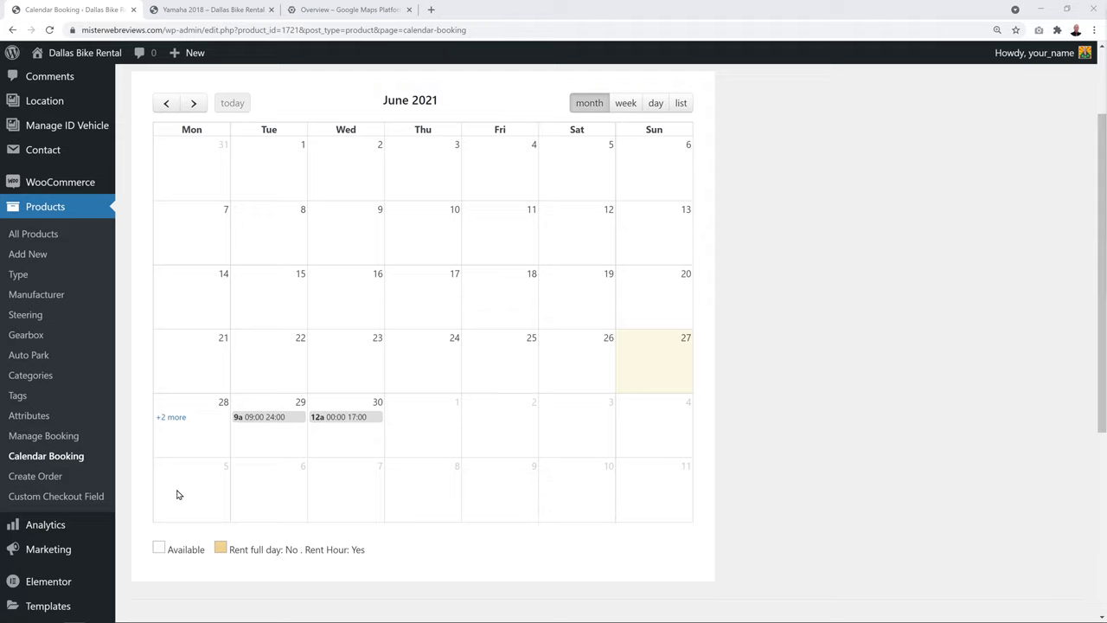
# Add a new Select-type custom checkout field with two options
pyautogui.click(21, 505)
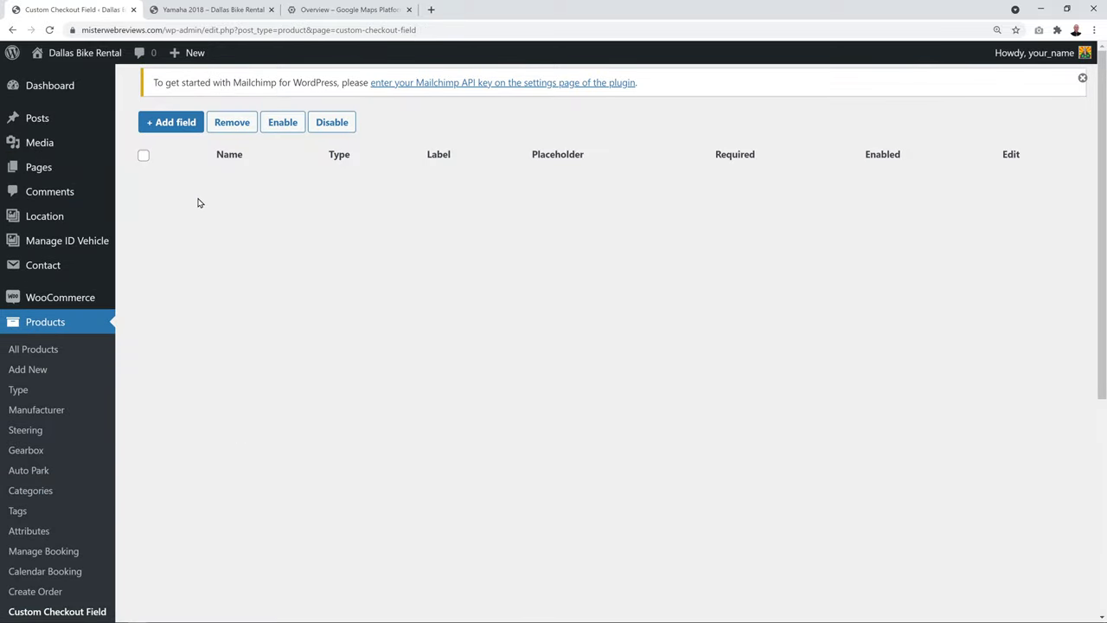
pyautogui.click(177, 128)
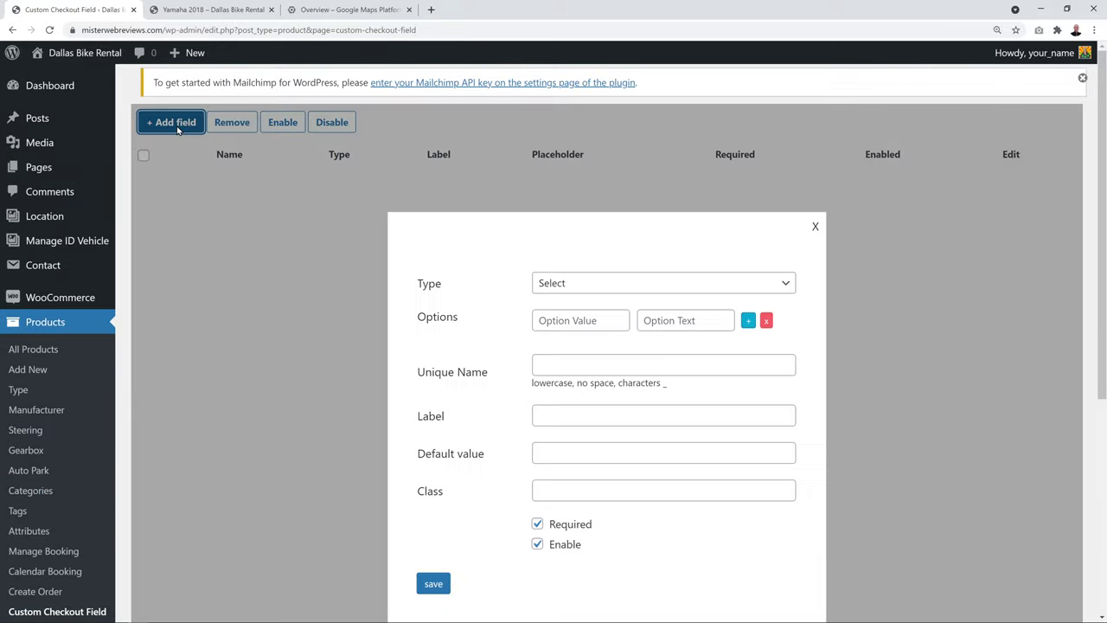
pyautogui.click(783, 286)
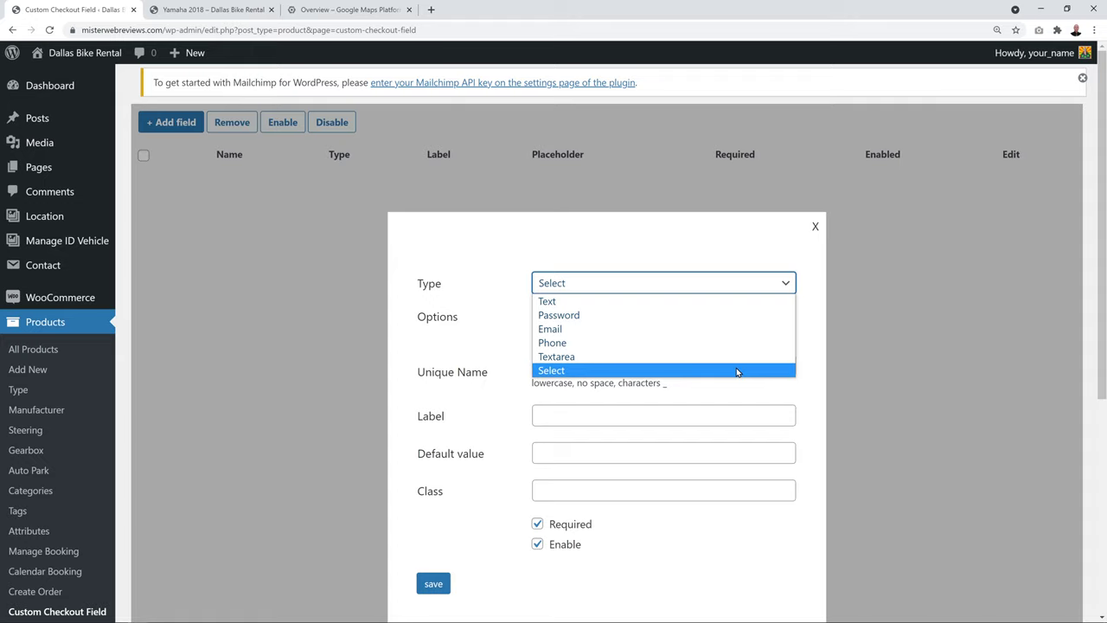
pyautogui.click(570, 372)
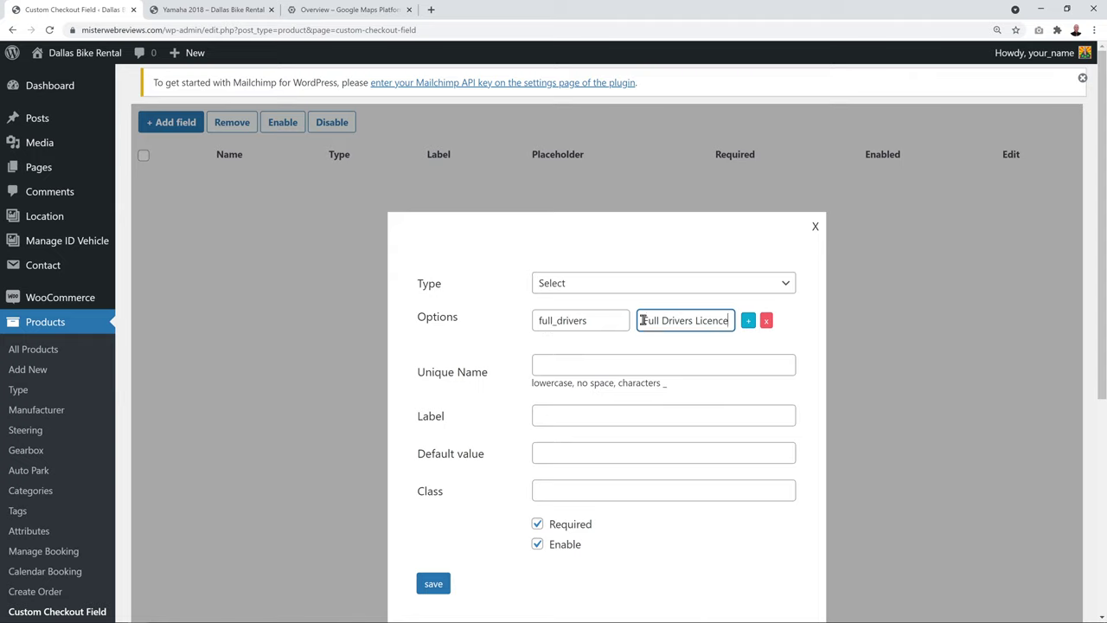
pyautogui.click(749, 322)
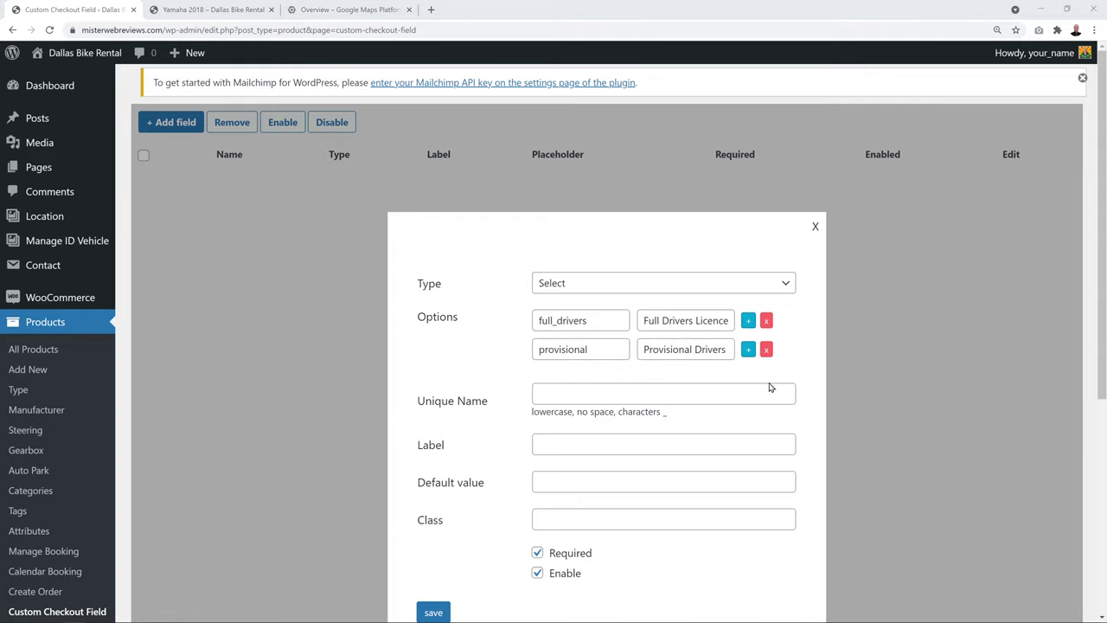
# Name the field drivers_licence, label it Drivers Licence Type, and save it
pyautogui.click(669, 392)
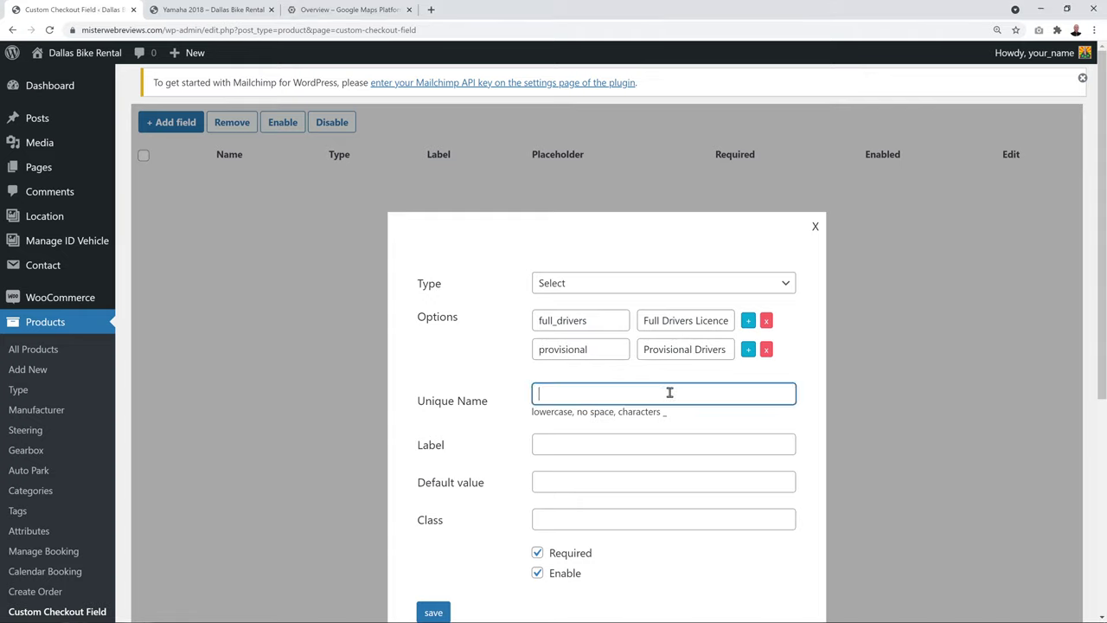
pyautogui.hotkey('ctrl', 'v')
pyautogui.click(721, 445)
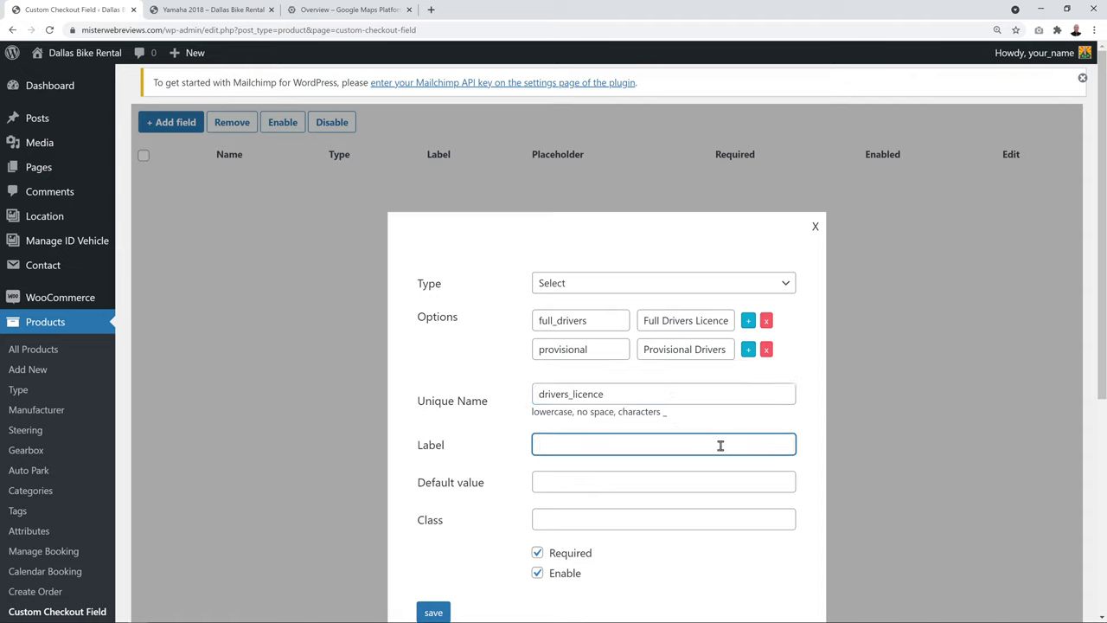
pyautogui.hotkey('ctrl', 'v')
pyautogui.scroll(-1, 724, 507)
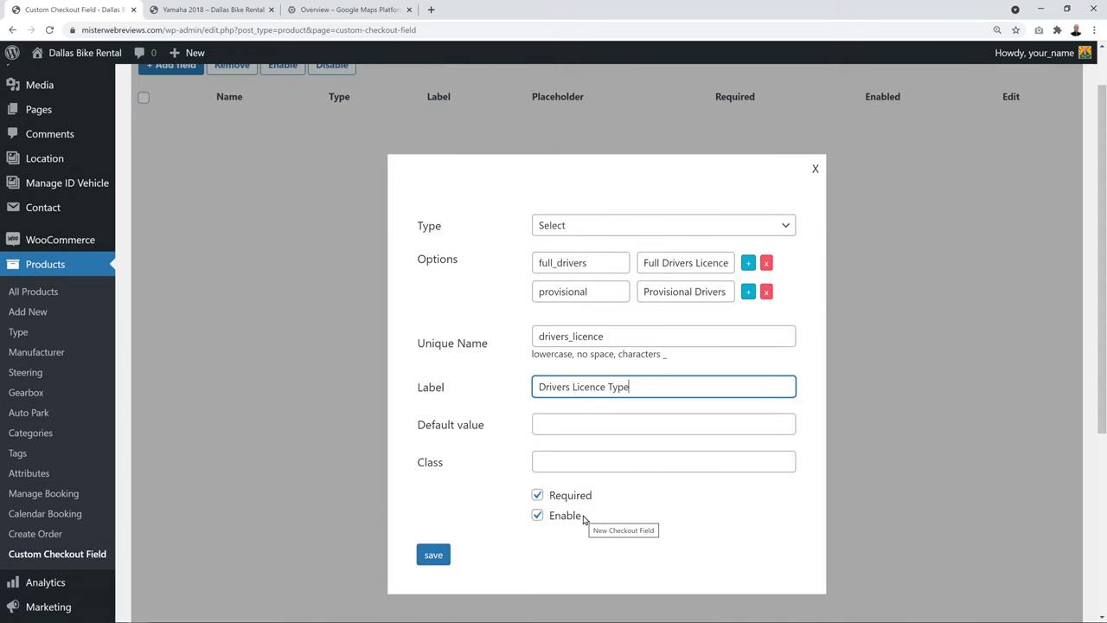
pyautogui.click(434, 555)
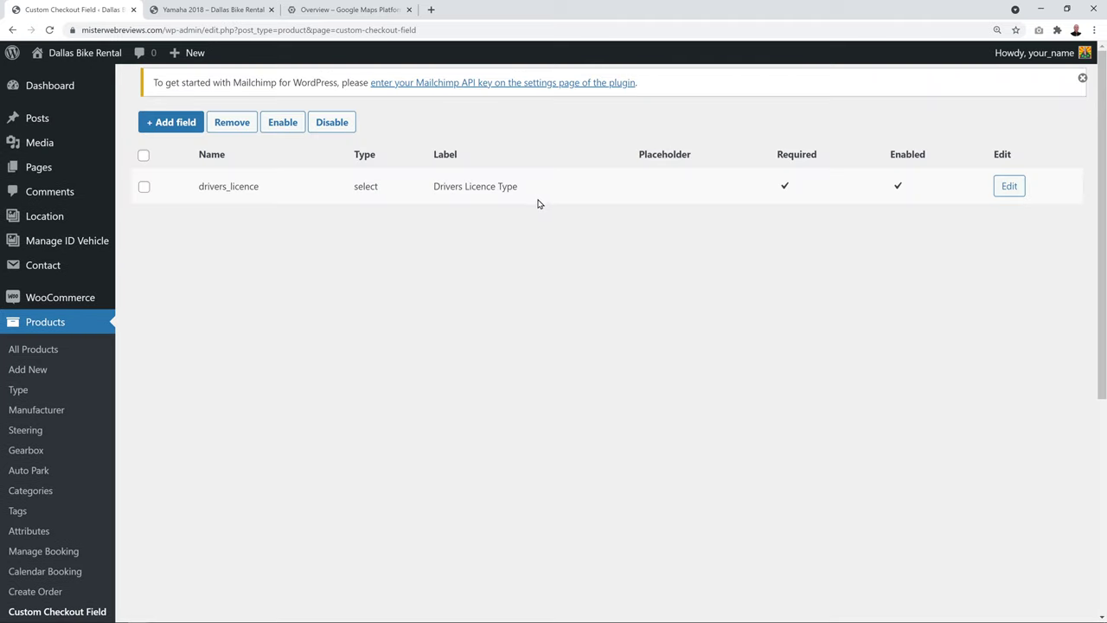
pyautogui.click(222, 11)
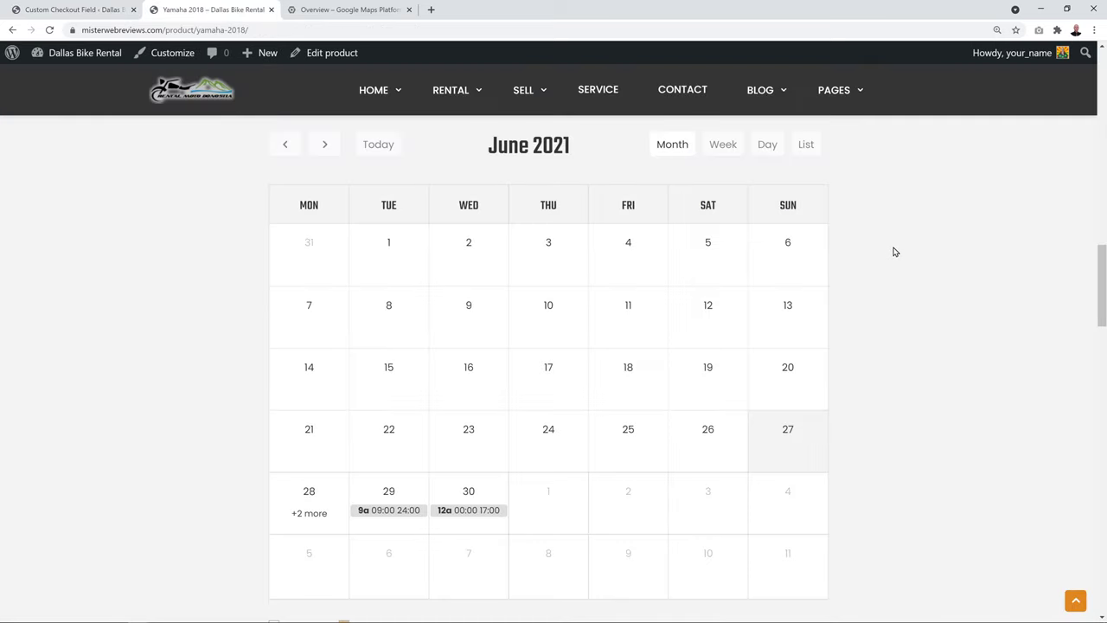
# Check the Full and Provisional Drivers Licence choices on the product page and Request for Booking form
pyautogui.scroll(-6, 896, 252)
pyautogui.scroll(-1, 895, 248)
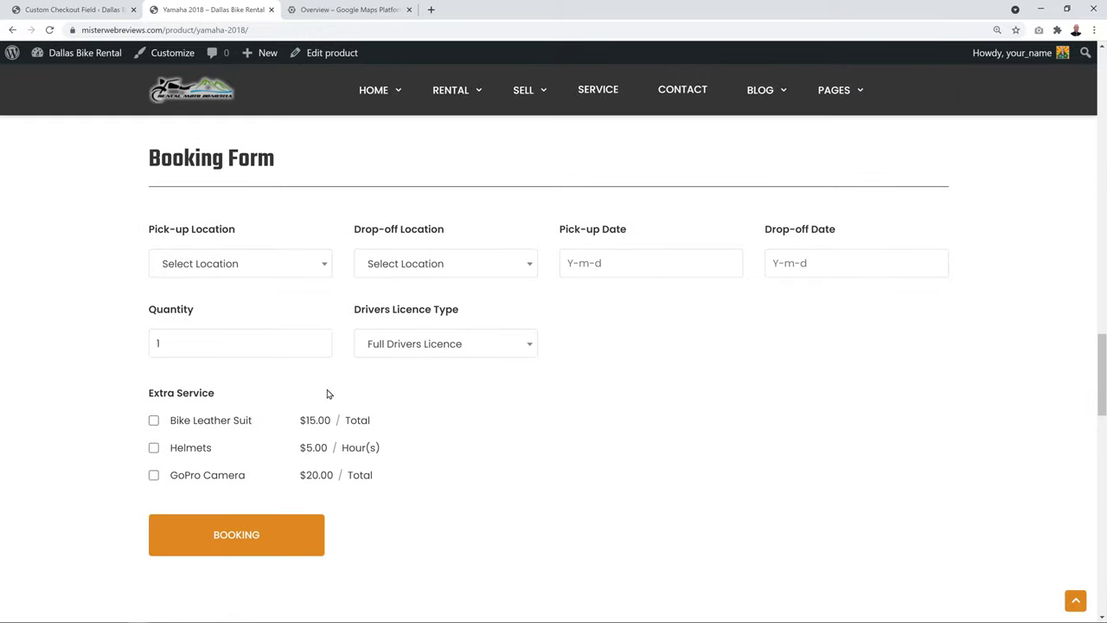
pyautogui.click(531, 347)
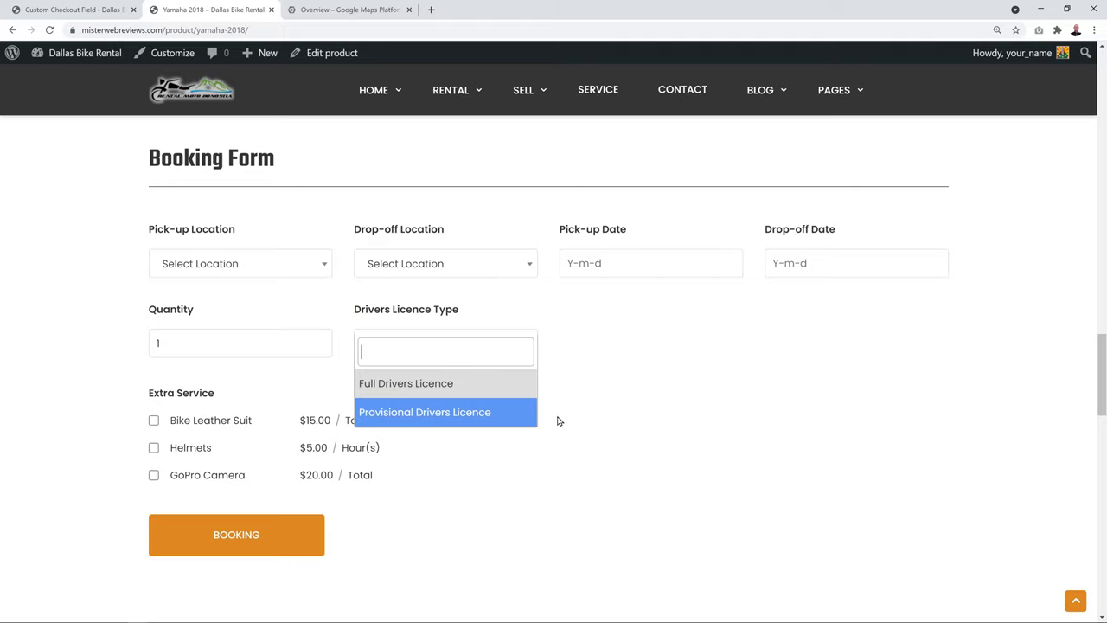
pyautogui.click(601, 435)
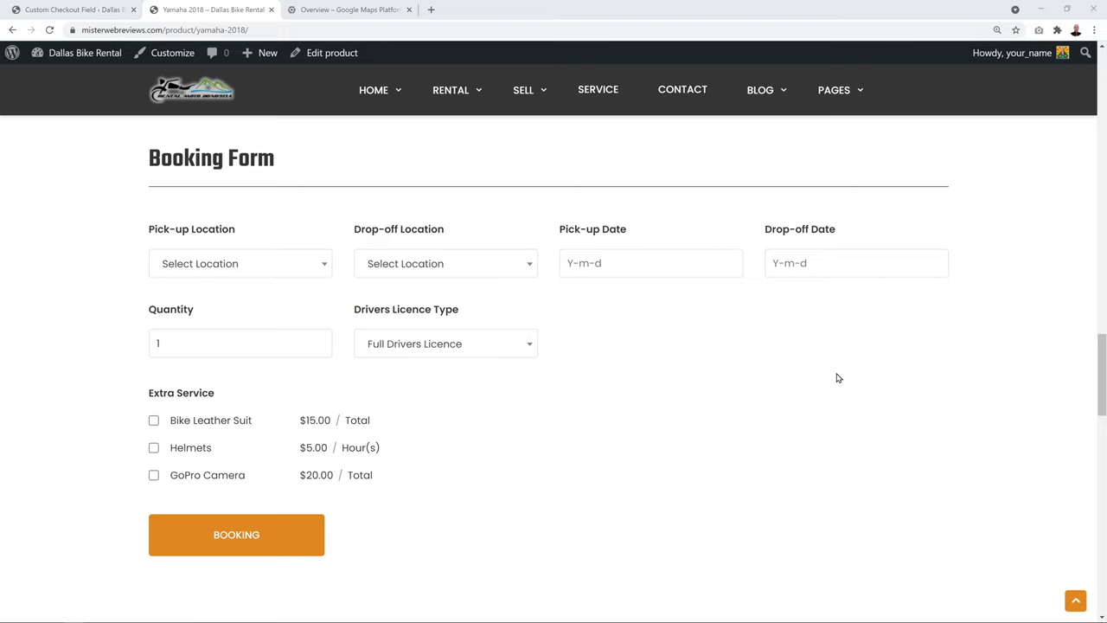
pyautogui.scroll(-4, 836, 378)
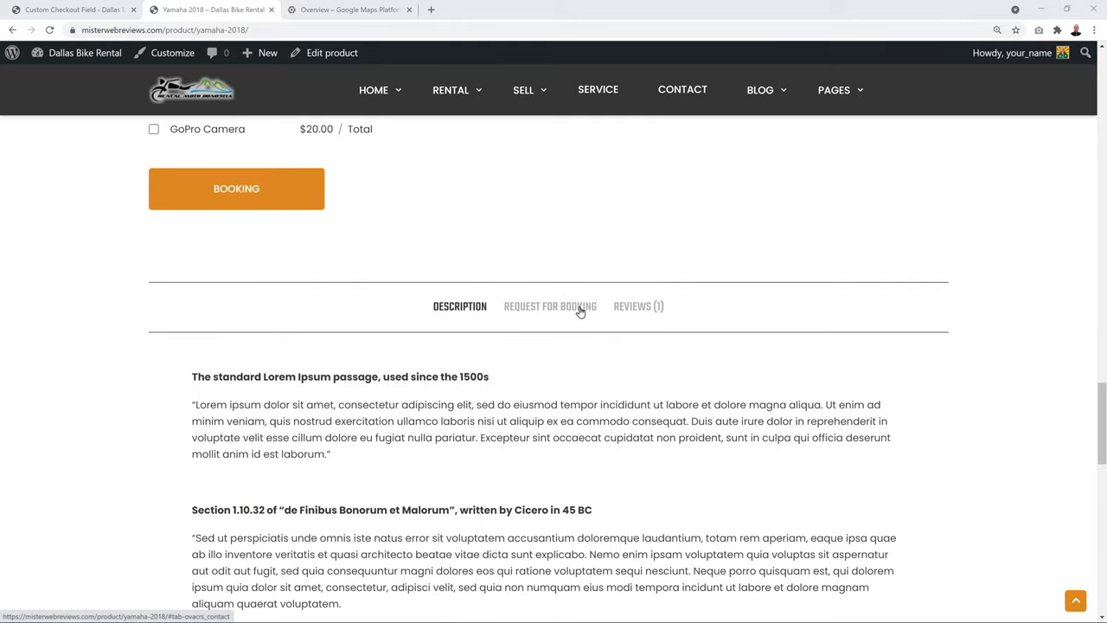
pyautogui.click(580, 310)
pyautogui.scroll(-2, 882, 322)
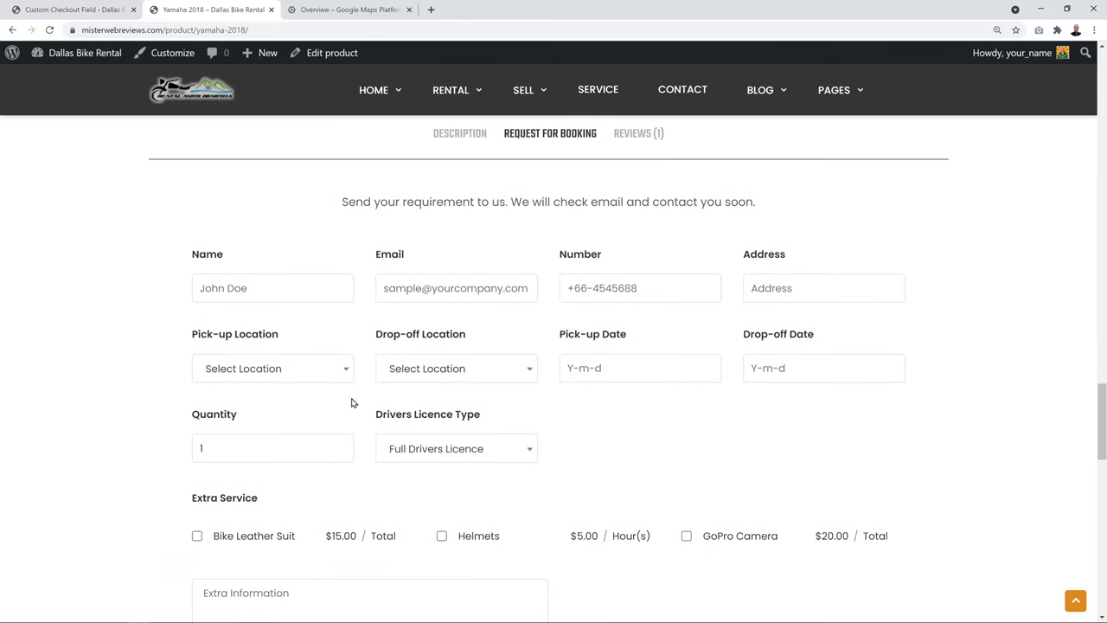
pyautogui.click(514, 451)
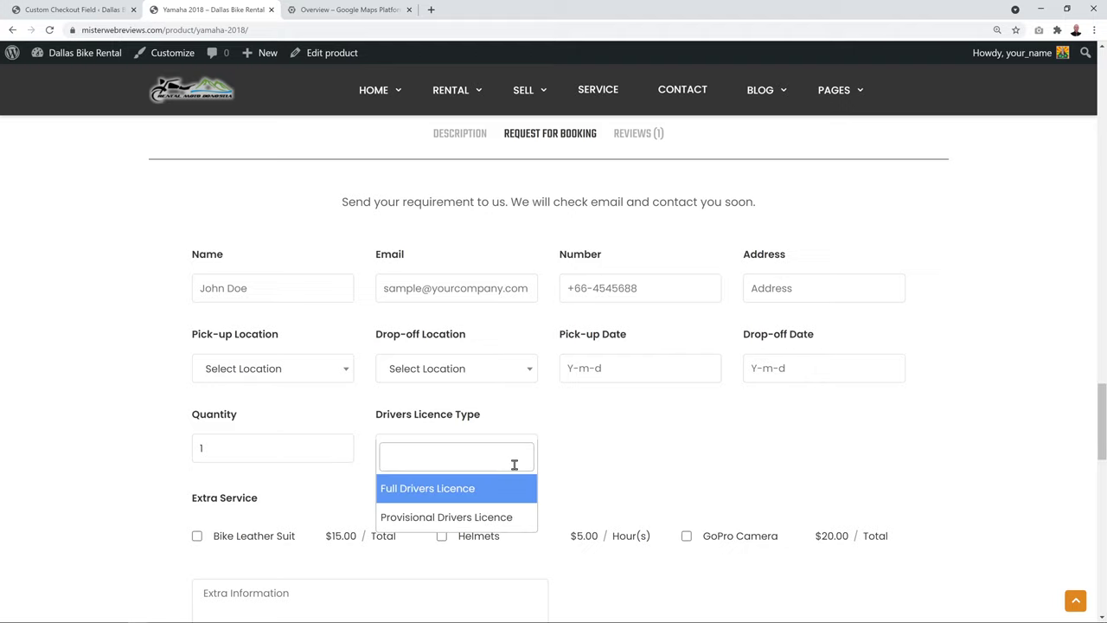
pyautogui.click(607, 468)
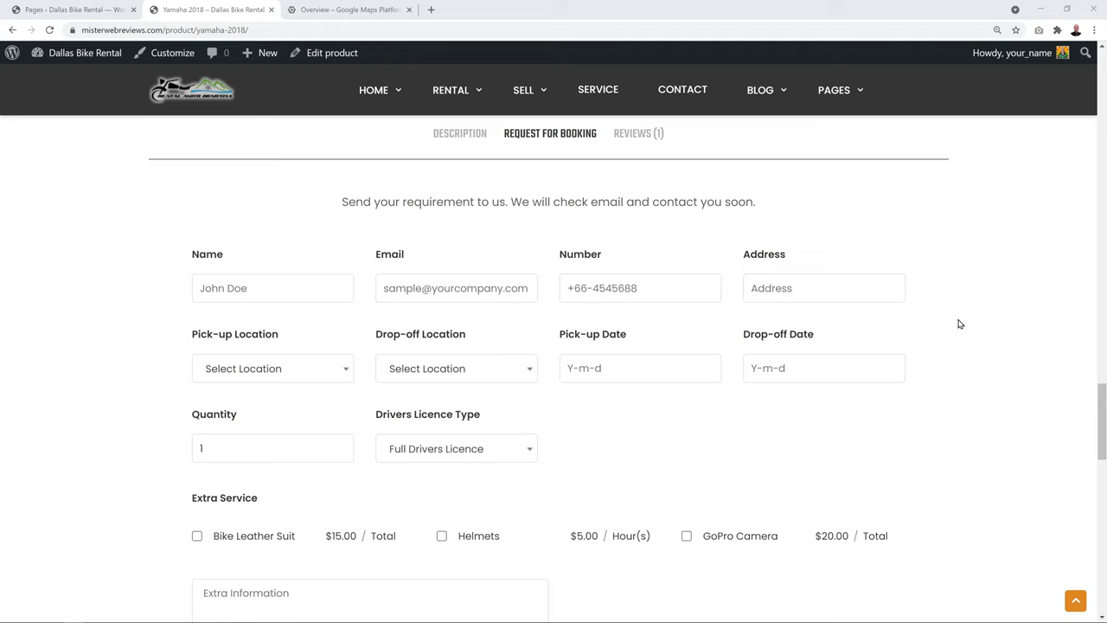
# Load the Dallas Bike Rental homepage from the logo and scroll to the three service cards
pyautogui.moveTo(396, 108)
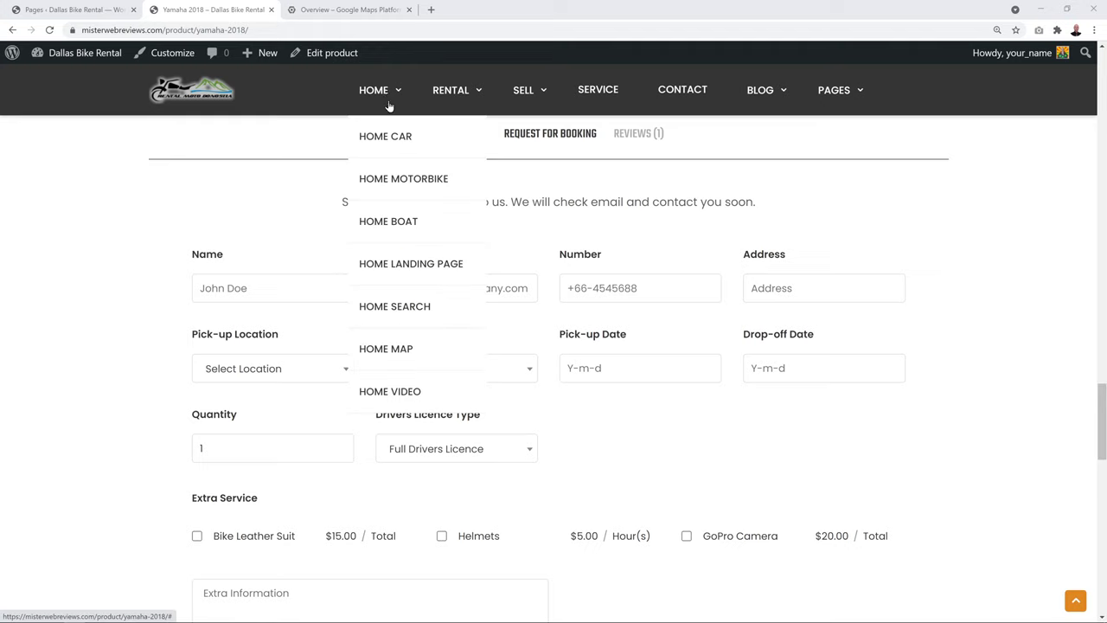
pyautogui.moveTo(537, 94)
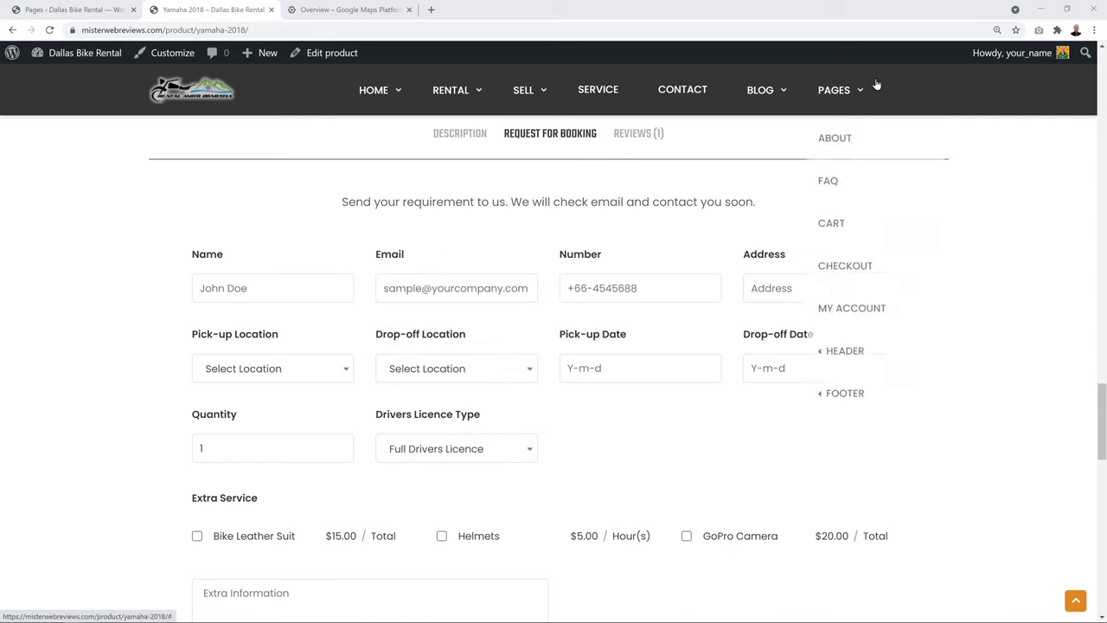
pyautogui.moveTo(761, 95)
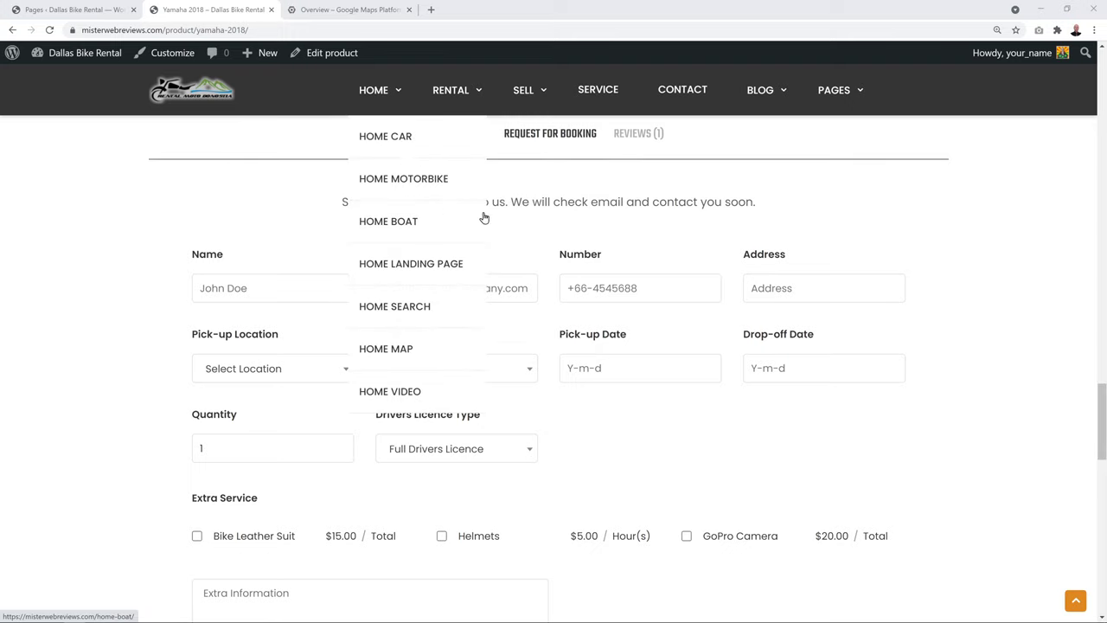
pyautogui.click(216, 100)
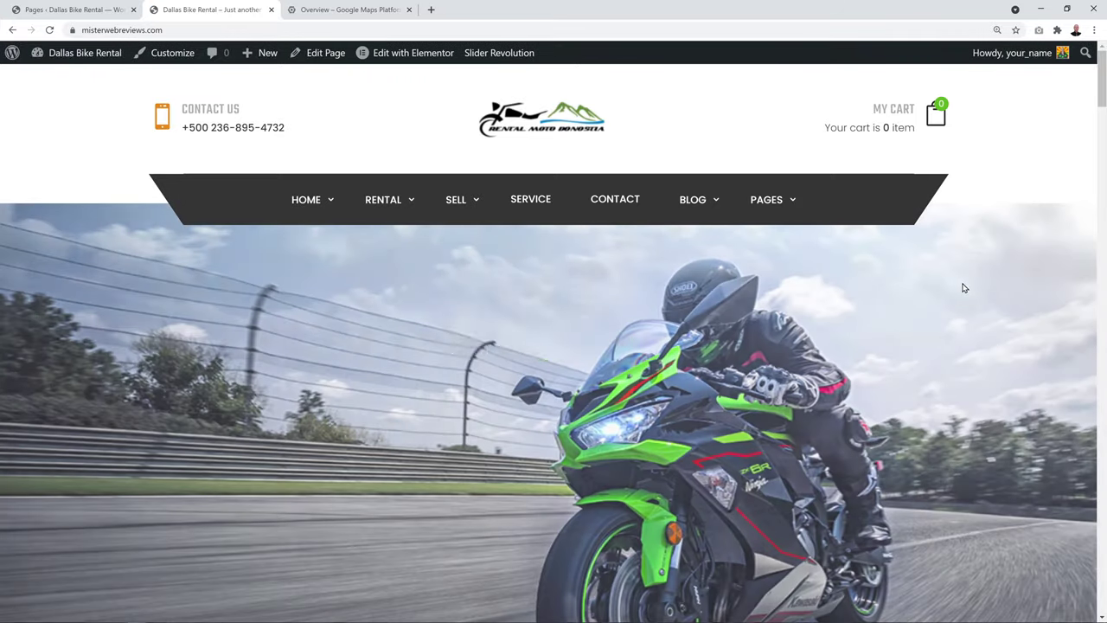
pyautogui.scroll(-6, 961, 290)
pyautogui.scroll(-7, 965, 295)
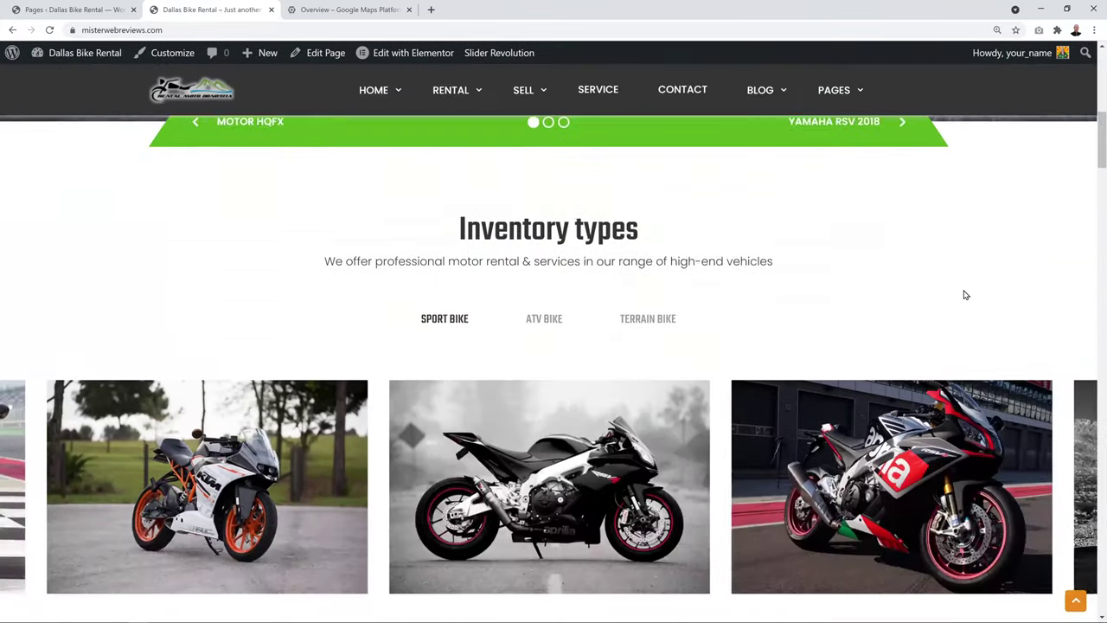
pyautogui.scroll(-1, 965, 295)
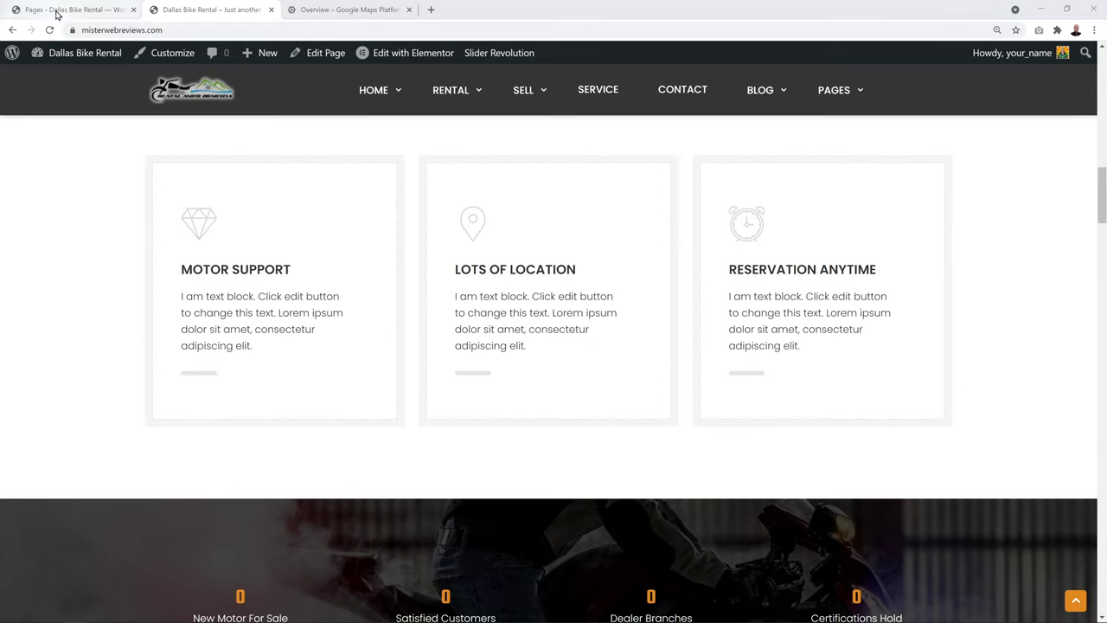
pyautogui.click(57, 11)
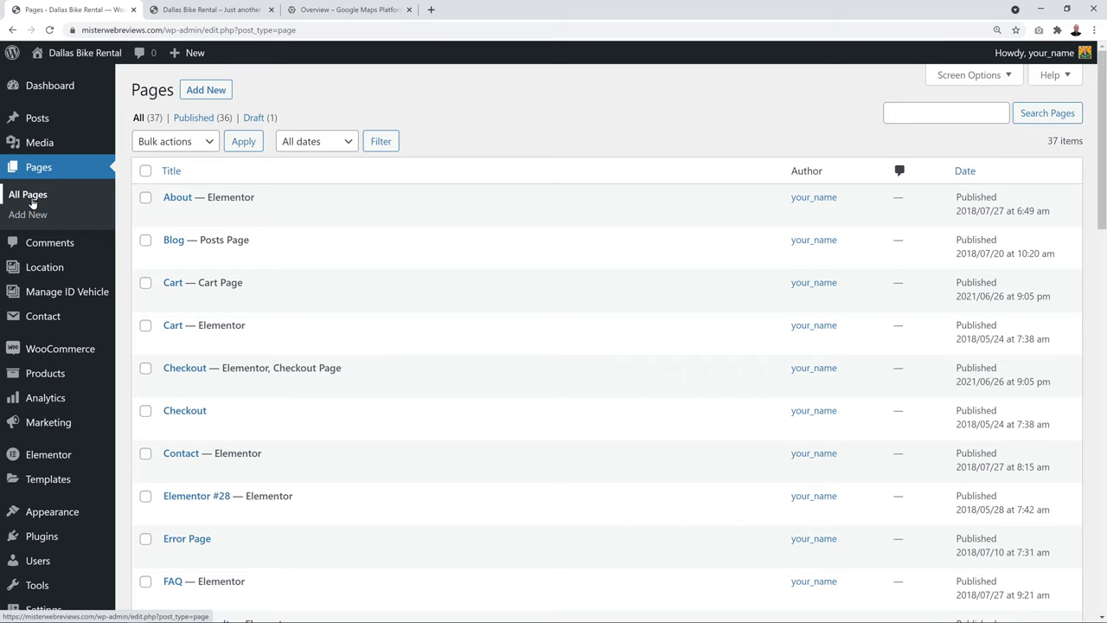
# Find Home Motorbike in the Pages list and open it in Elementor
pyautogui.scroll(-4, 536, 317)
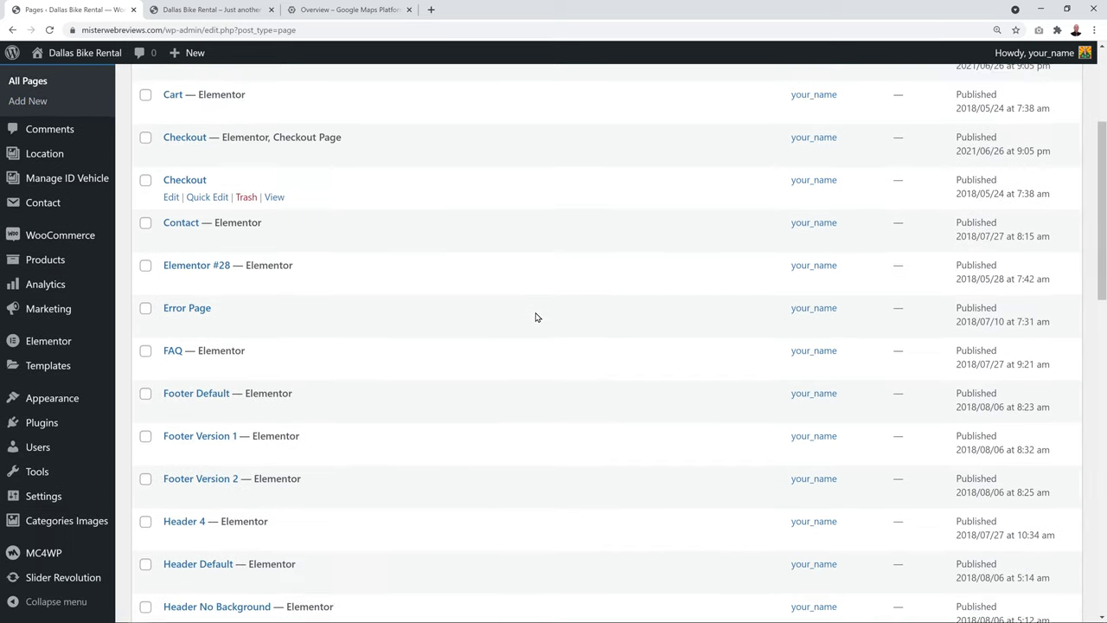
pyautogui.scroll(-1, 536, 316)
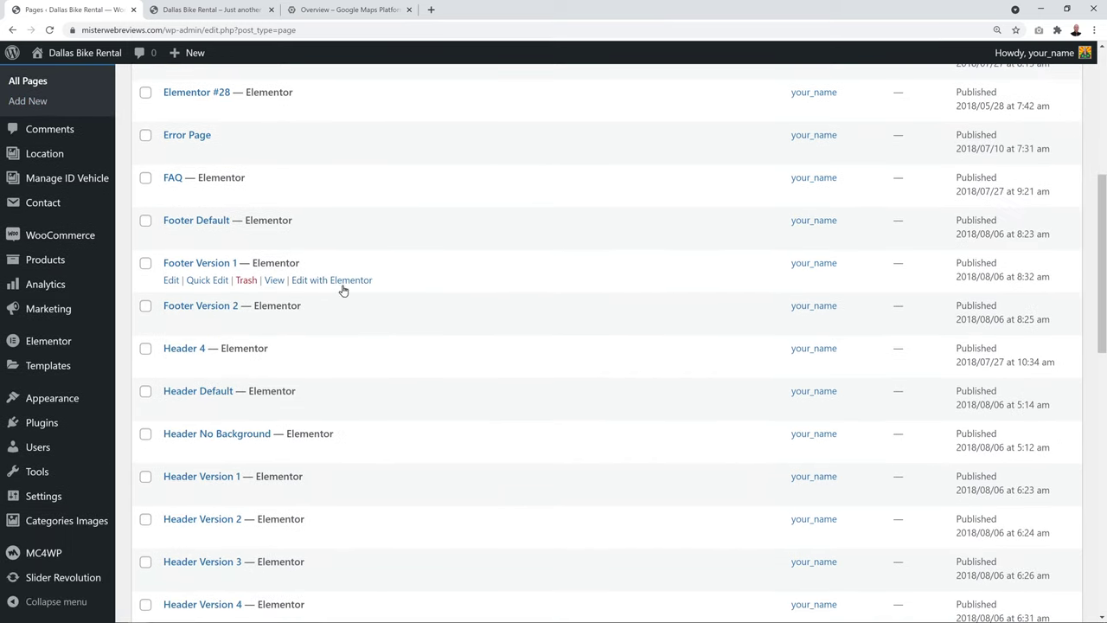
pyautogui.scroll(-2, 472, 430)
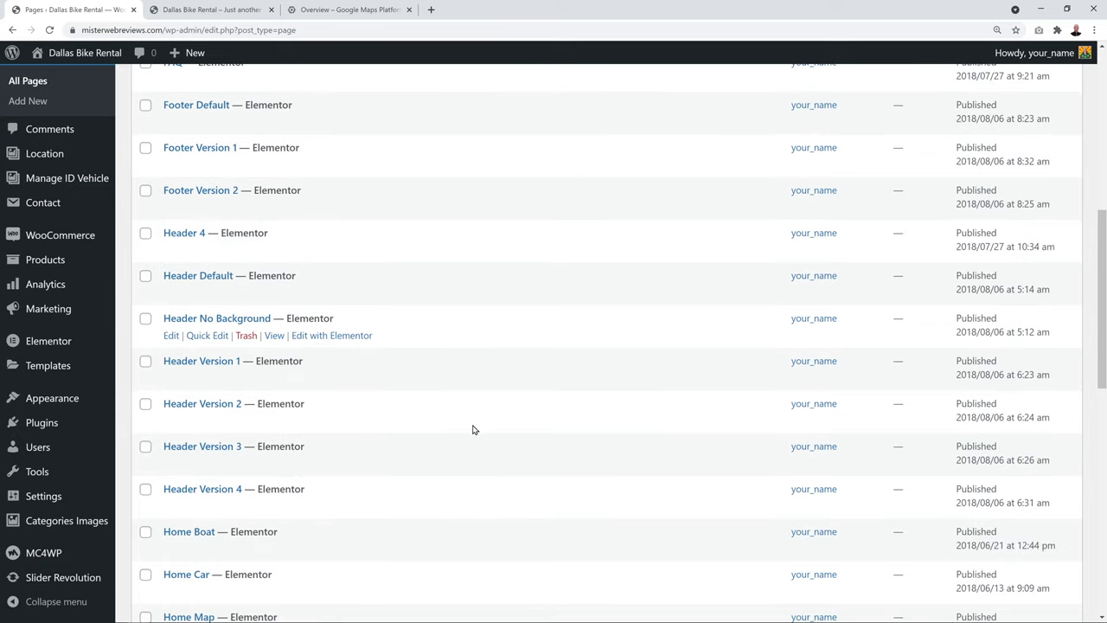
pyautogui.scroll(-1, 472, 428)
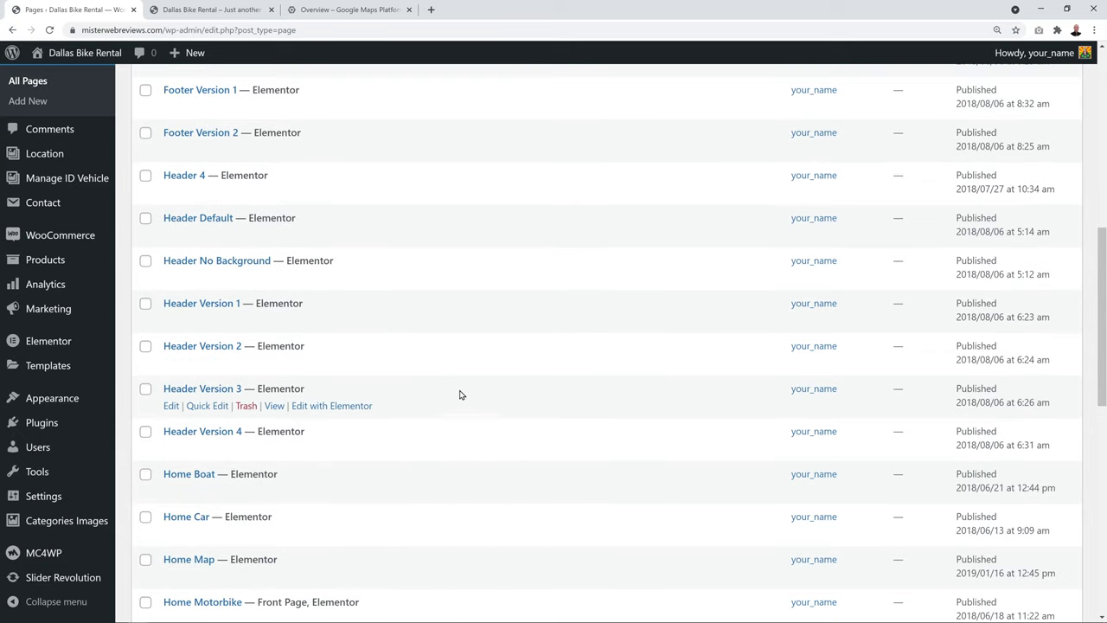
pyautogui.scroll(-4, 462, 390)
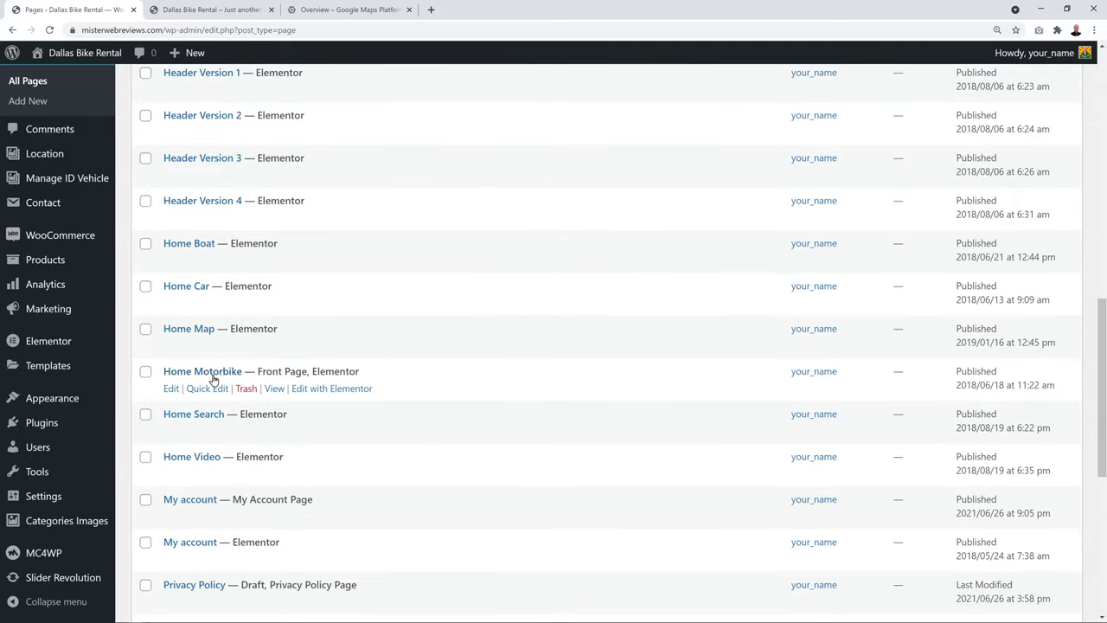
pyautogui.click(332, 391)
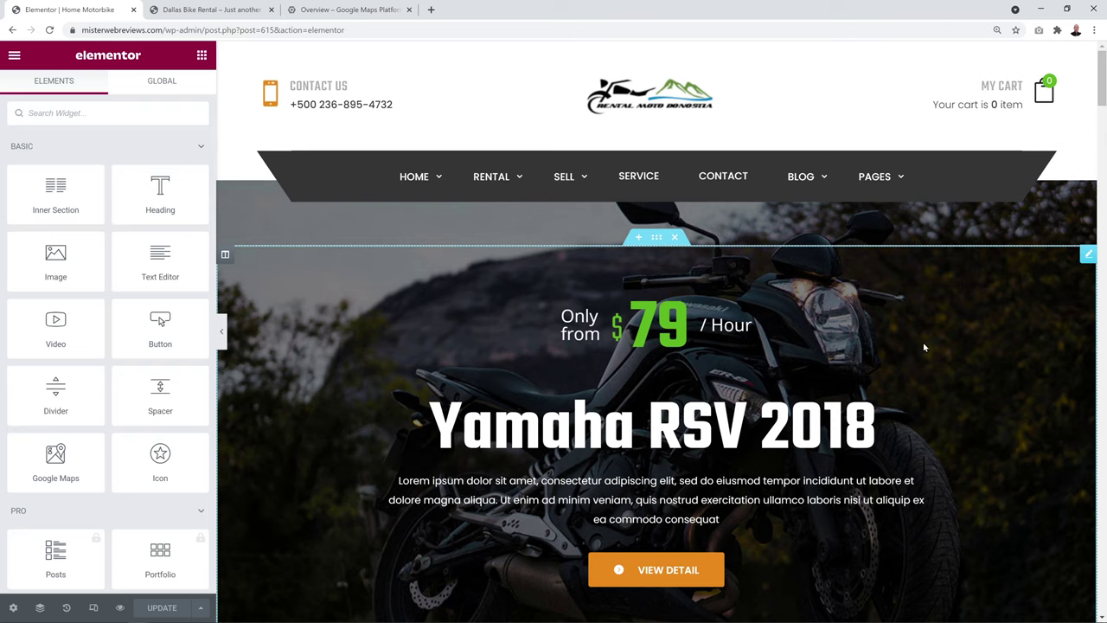
# Open the service cards section, Motor Support column, and Motor Support card settings
pyautogui.scroll(-4, 963, 346)
pyautogui.scroll(-1, 964, 346)
pyautogui.scroll(-4, 993, 391)
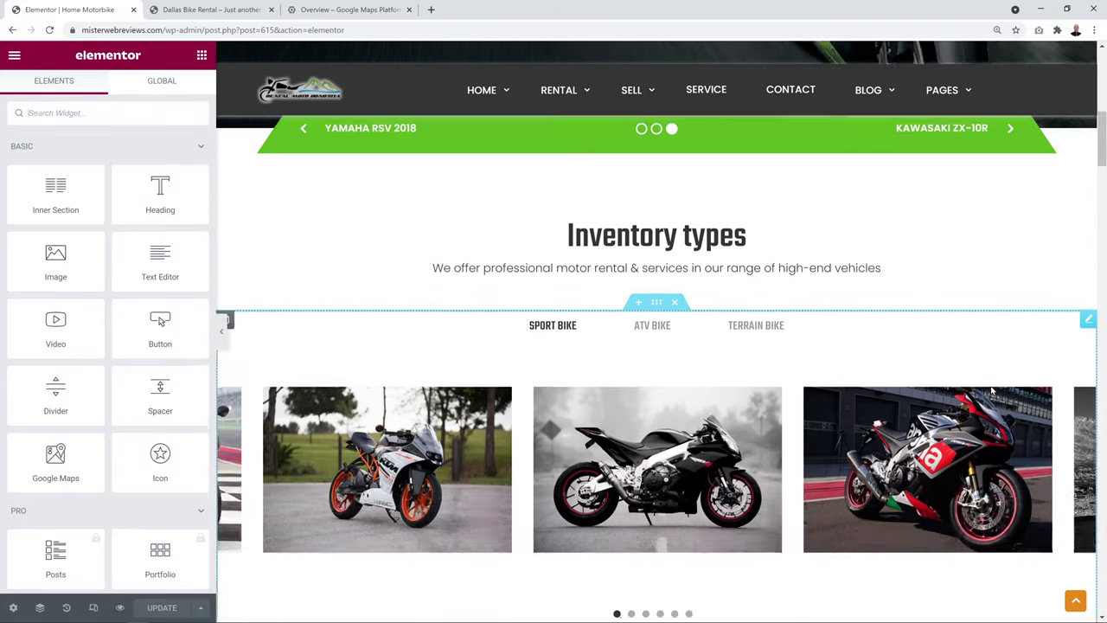
pyautogui.scroll(-4, 984, 418)
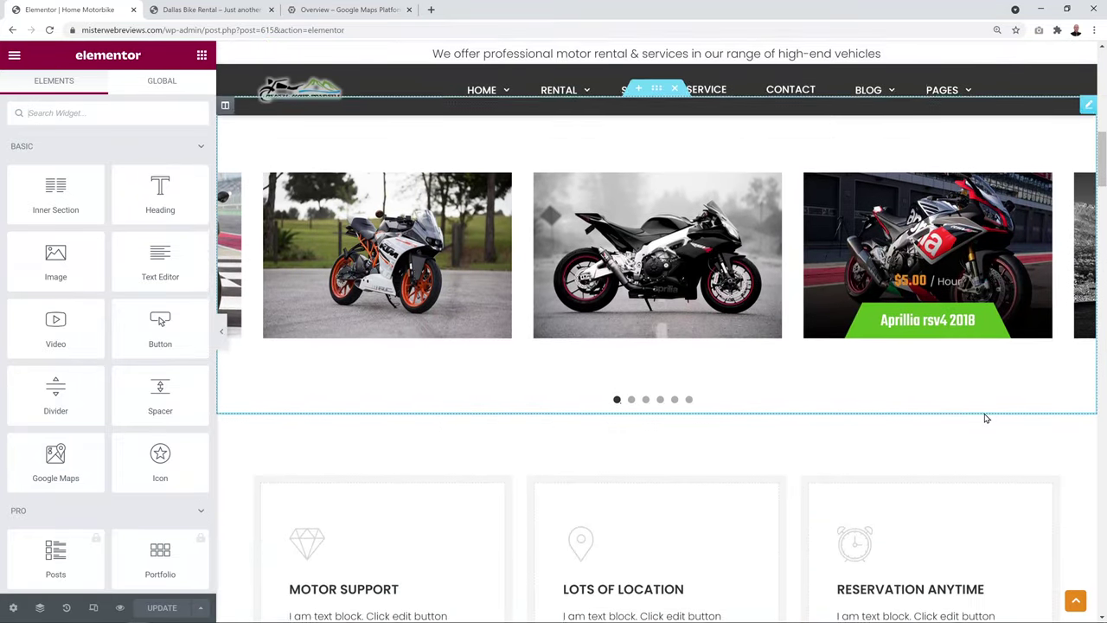
pyautogui.scroll(-1, 1092, 448)
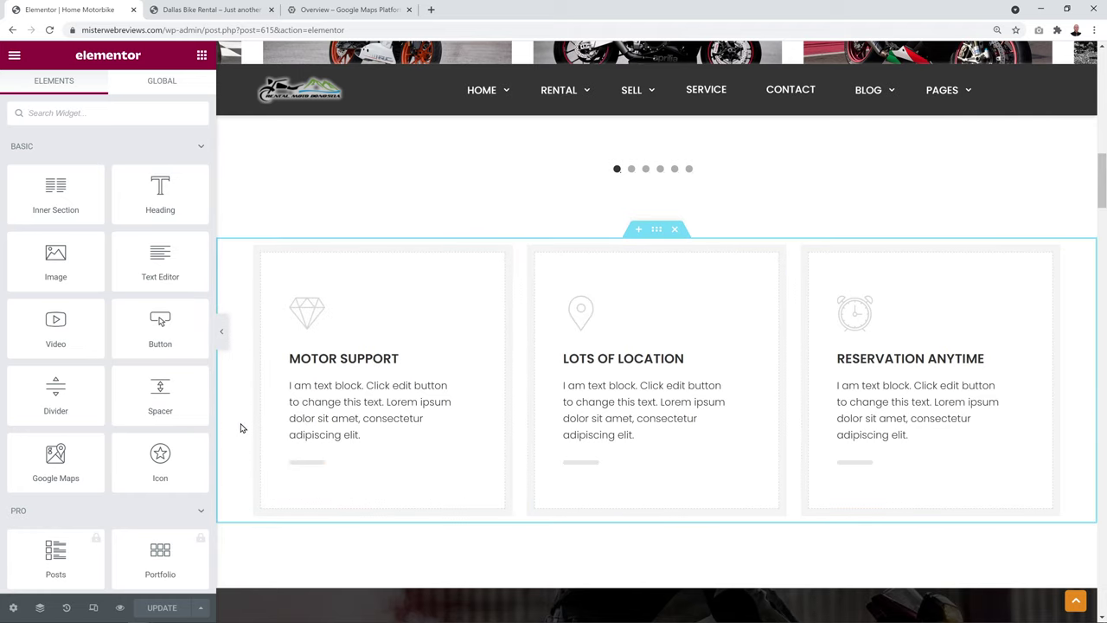
pyautogui.click(658, 230)
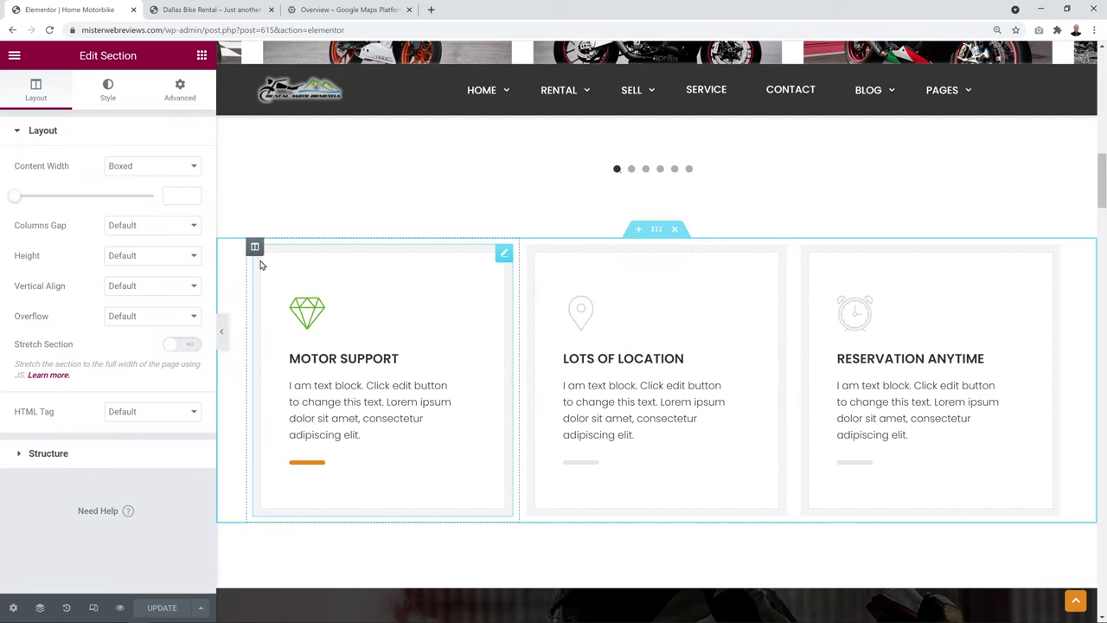
pyautogui.click(254, 246)
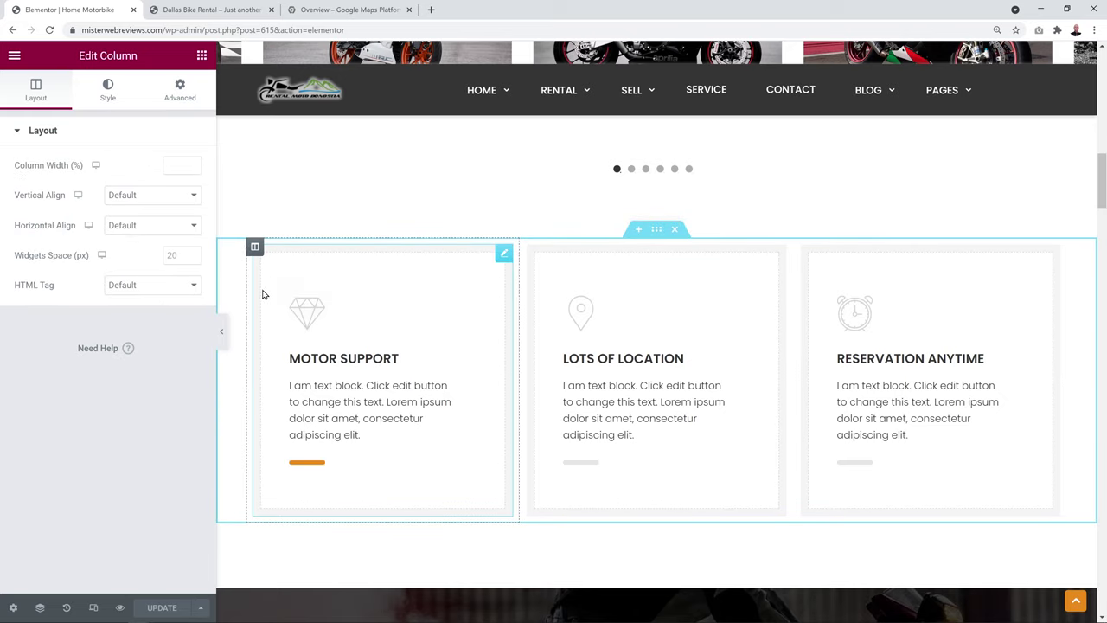
pyautogui.click(504, 255)
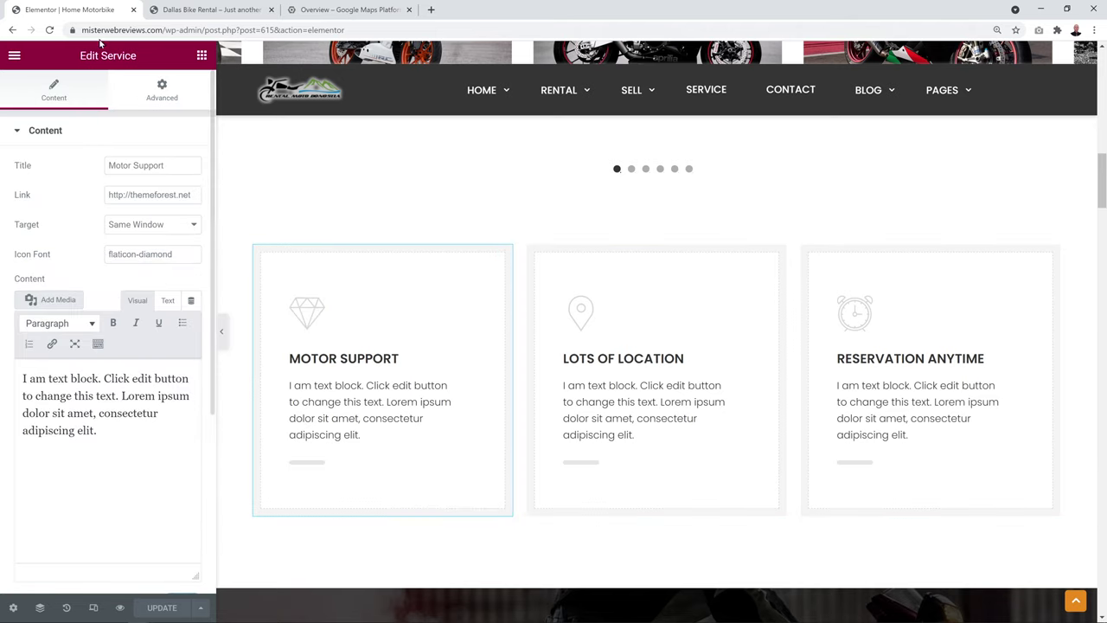
# Inspect the New Motor For Sale counter and Rental for you heading, then reopen Motor Support
pyautogui.scroll(-2, 425, 226)
pyautogui.scroll(-4, 425, 226)
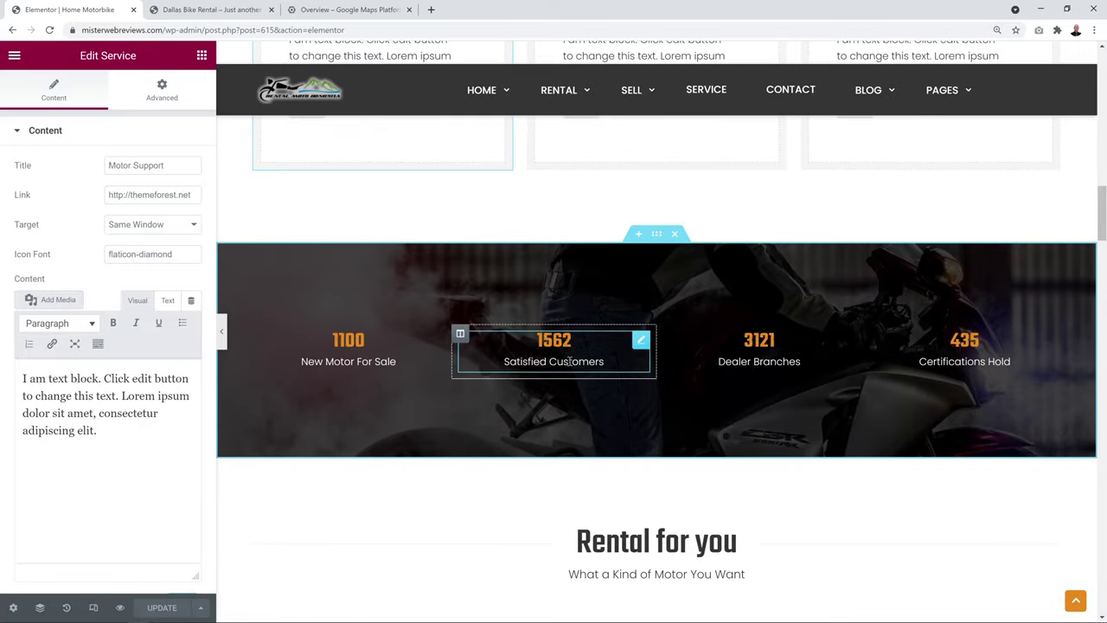
pyautogui.click(435, 343)
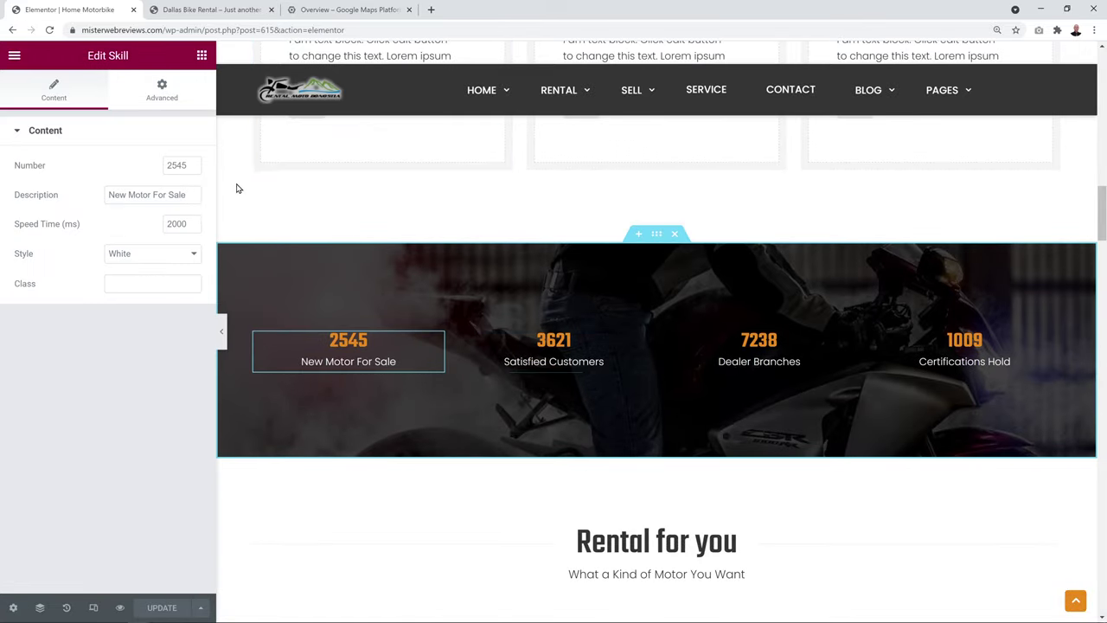
pyautogui.scroll(-2, 441, 370)
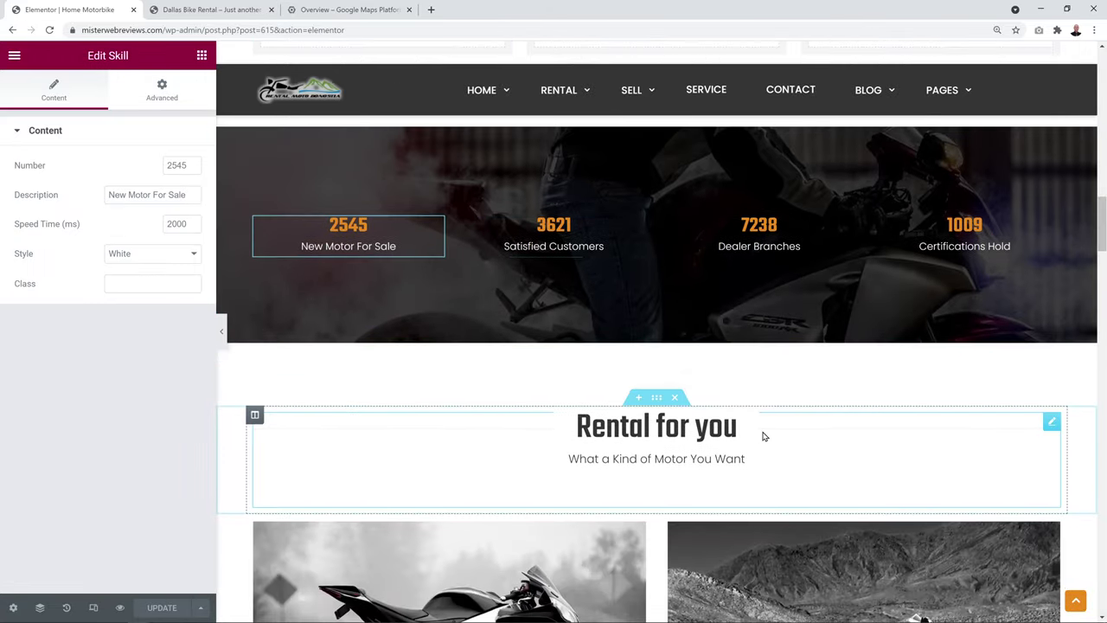
pyautogui.click(1050, 424)
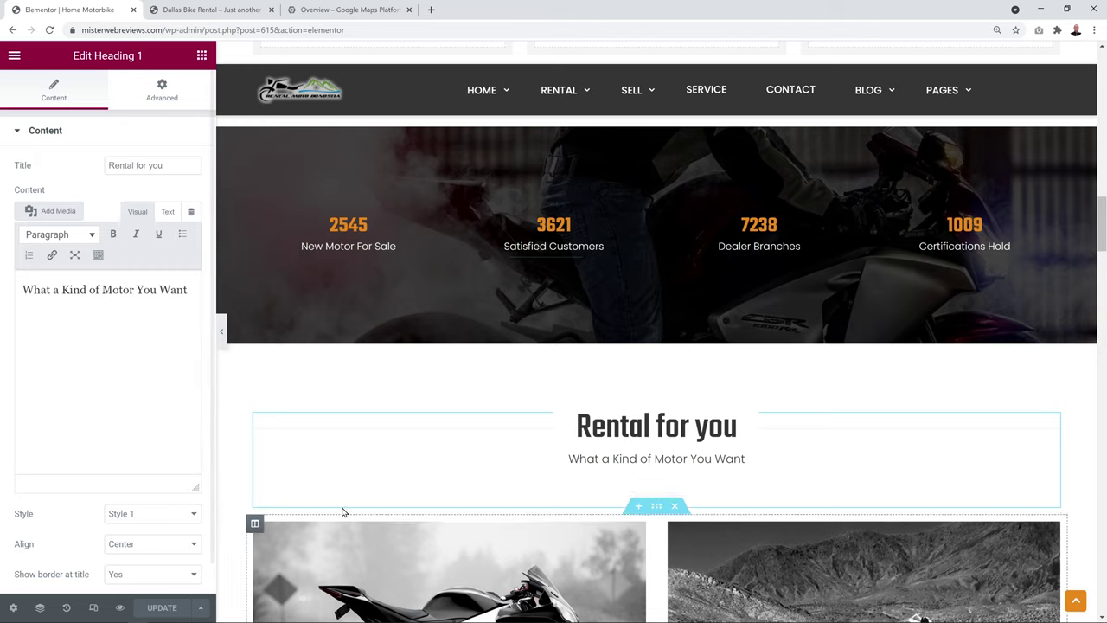
pyautogui.scroll(3, 699, 306)
pyautogui.scroll(3, 700, 306)
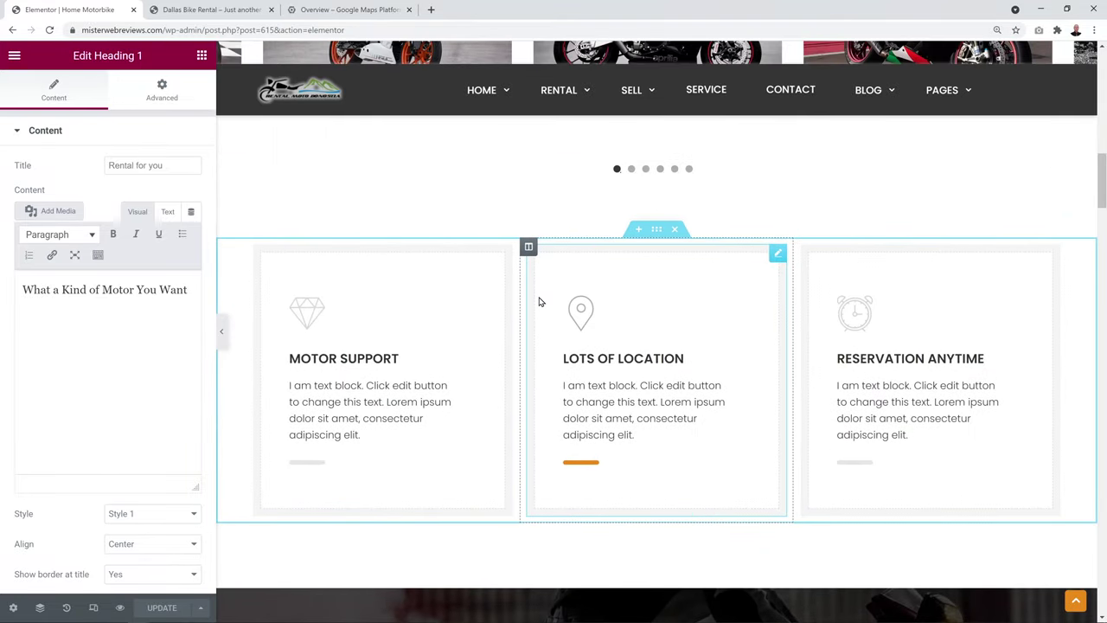
pyautogui.click(503, 258)
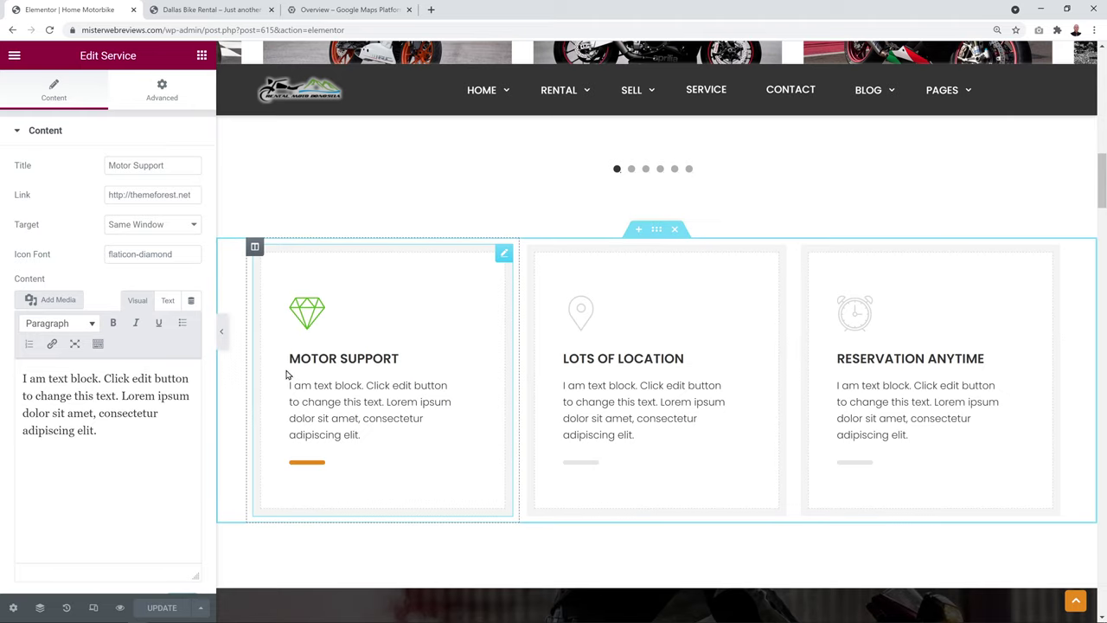
# Retitle the first card '24/7 Support' and link it to the contact page, opening in the same window
pyautogui.moveTo(130, 168); pyautogui.dragTo(19, 158)
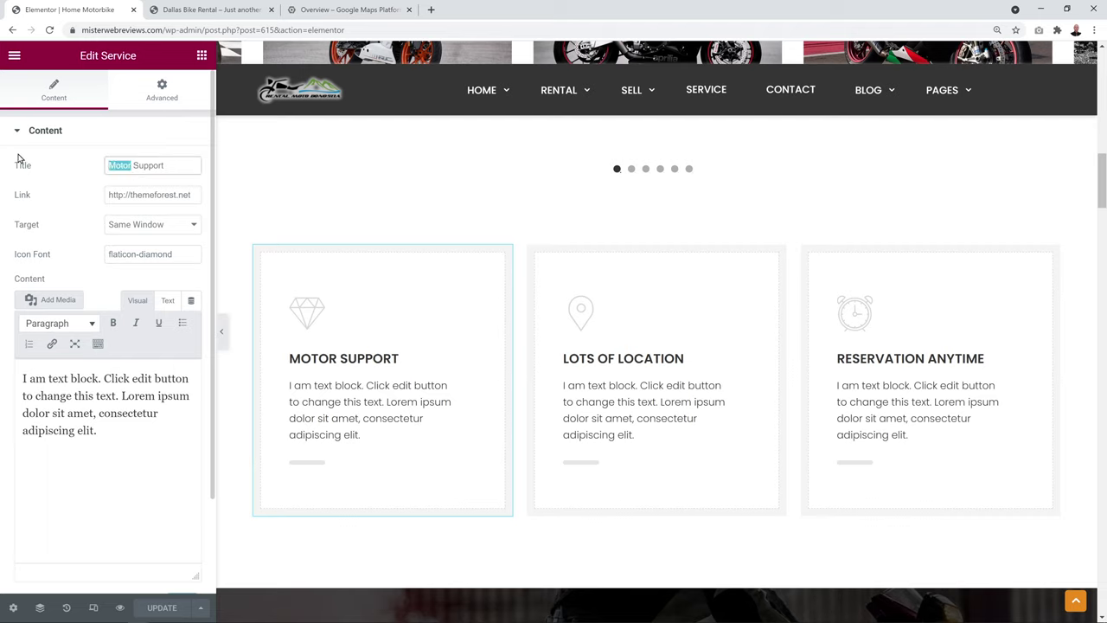
pyautogui.write('24/7')
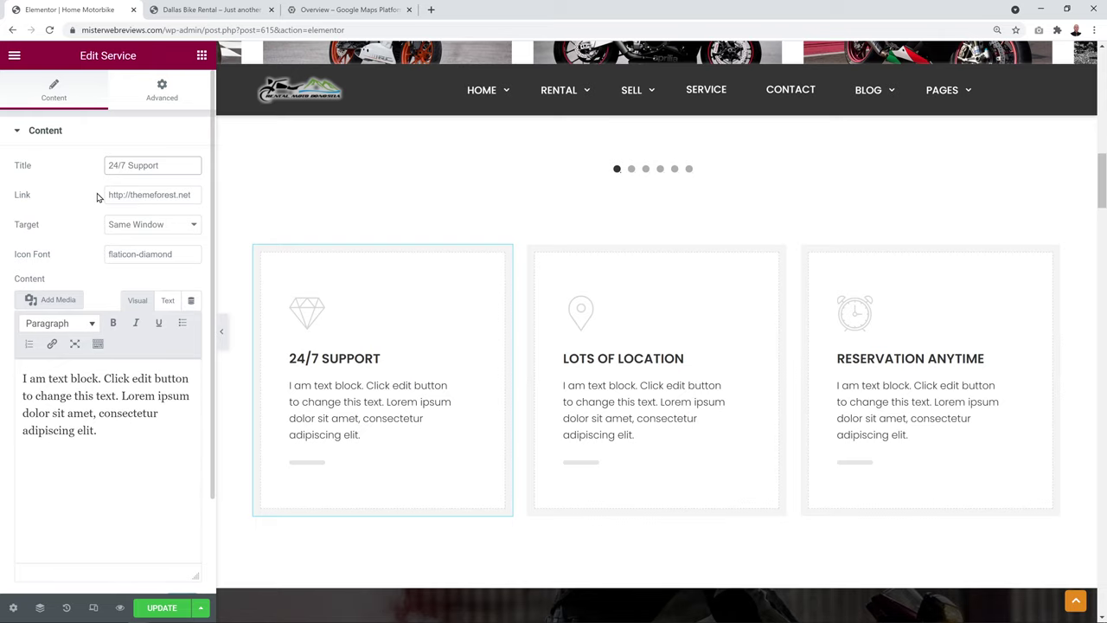
pyautogui.click(197, 12)
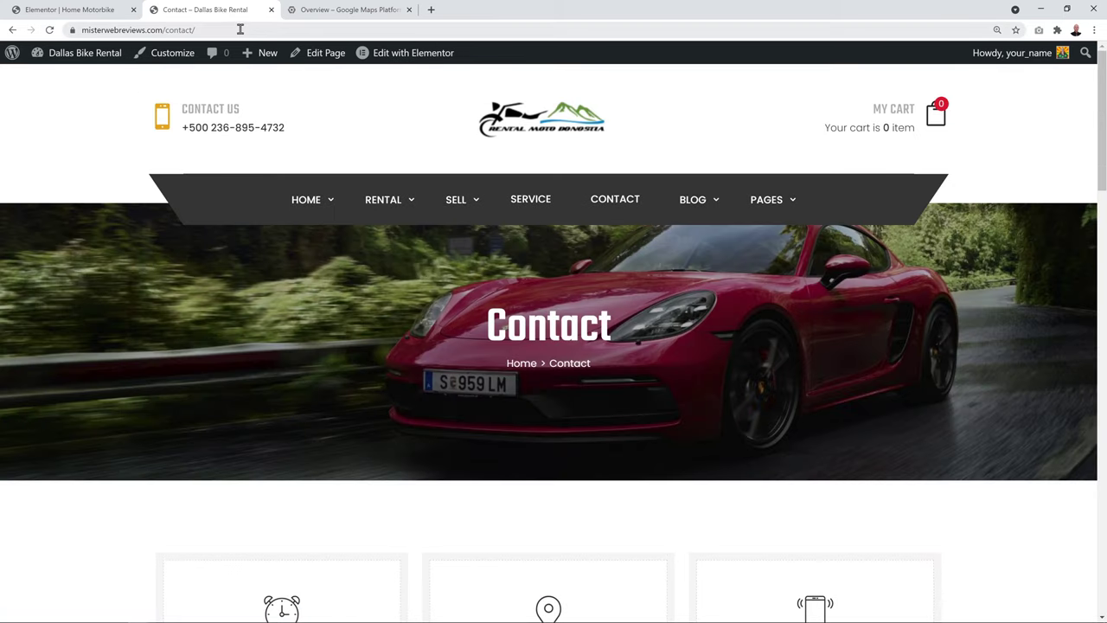
pyautogui.moveTo(235, 29); pyautogui.dragTo(61, 25)
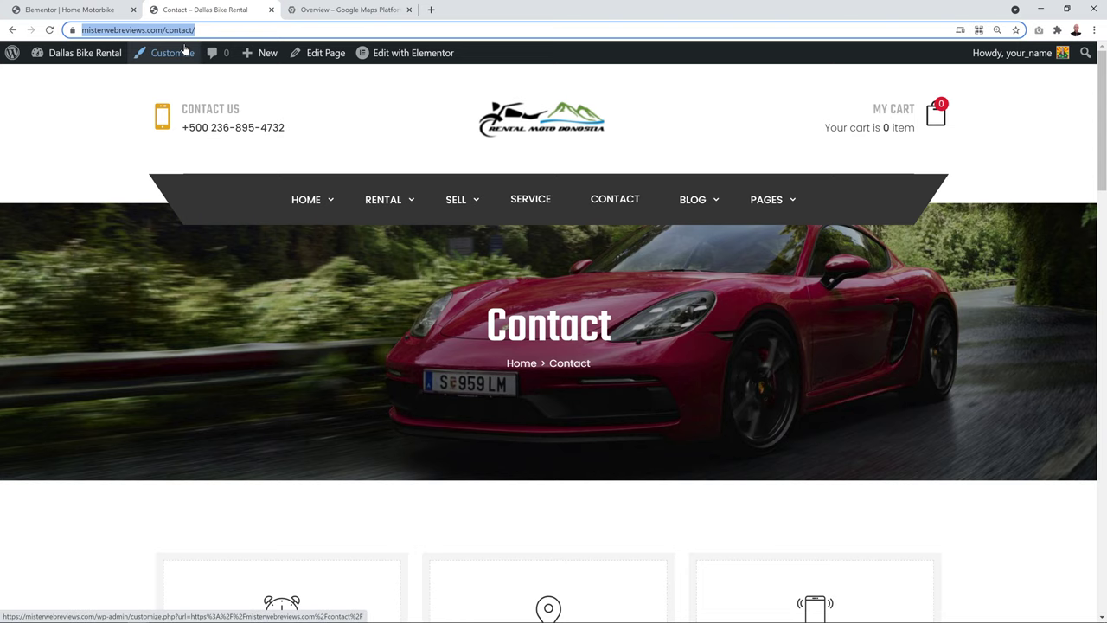
pyautogui.click(84, 10)
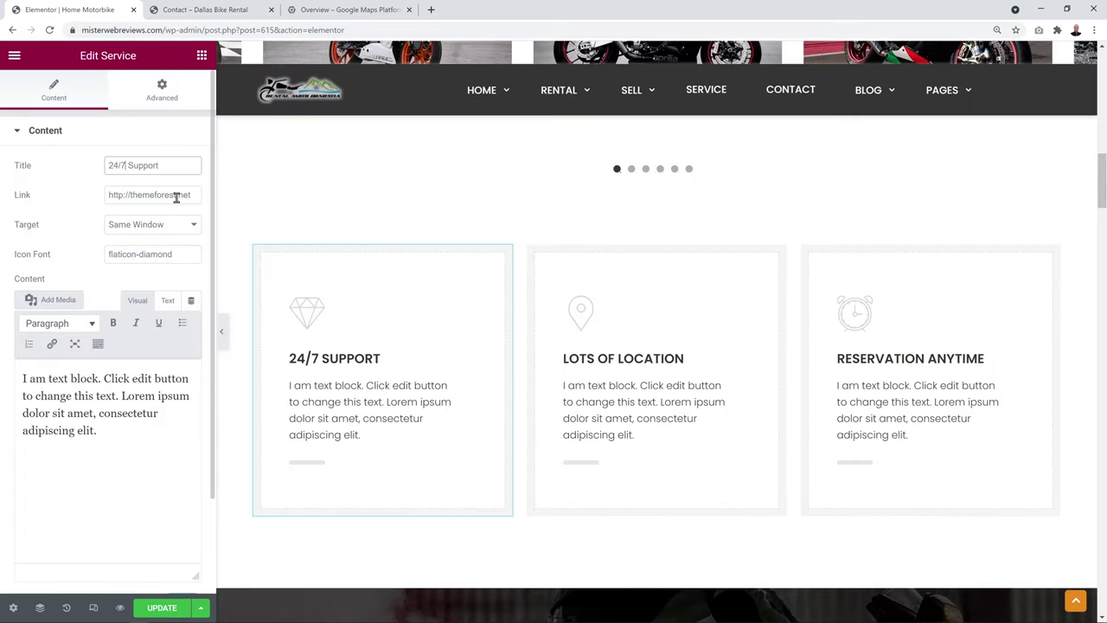
pyautogui.tripleClick(177, 197)
pyautogui.hotkey('ctrl', 'v')
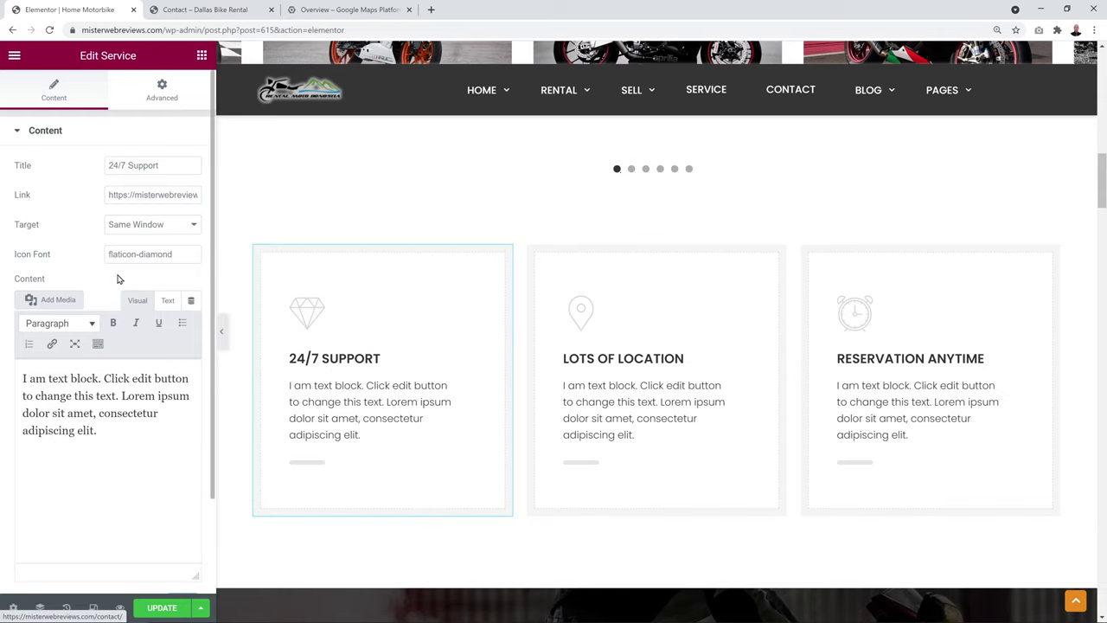
pyautogui.click(187, 225)
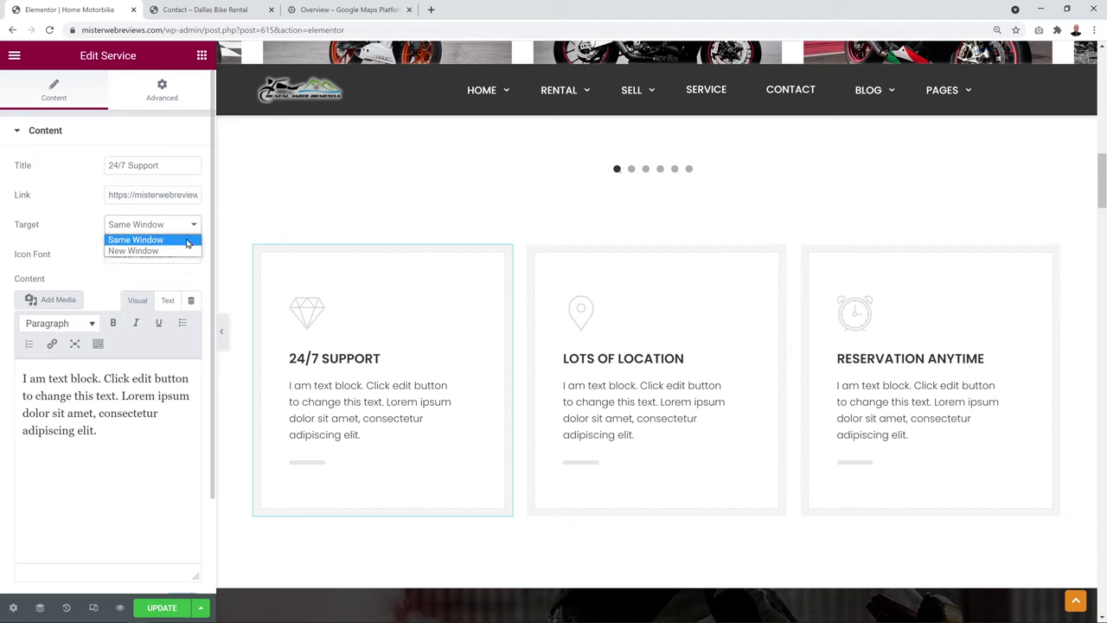
pyautogui.click(187, 241)
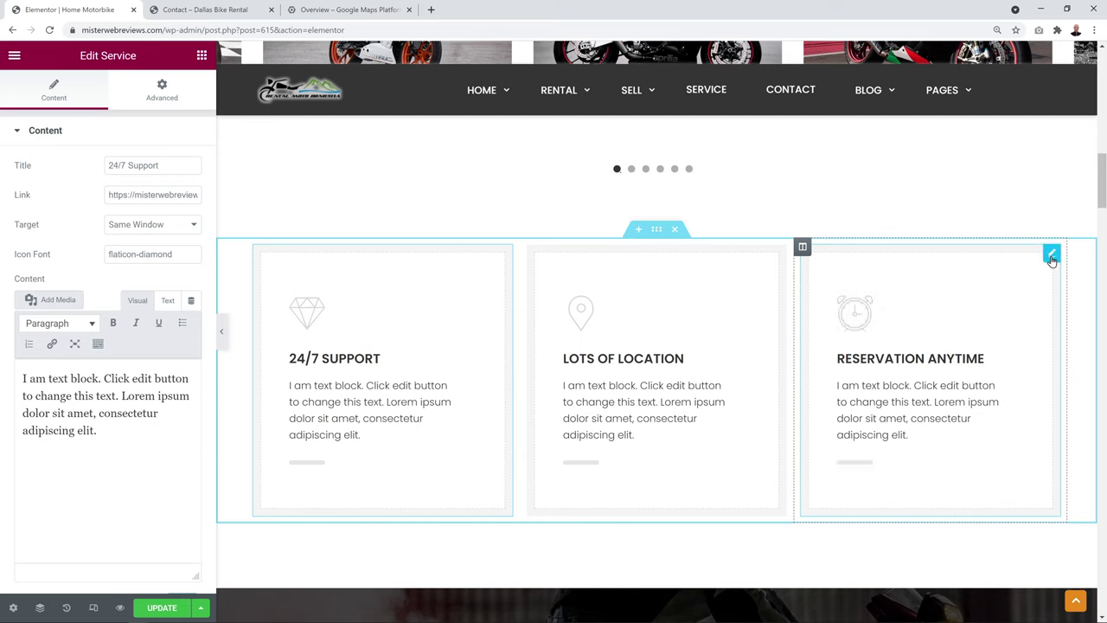
# Copy flaticon-alarm-clock-1 from the RESERVATION ANYTIME card into the 24/7 Support card's icon
pyautogui.click(1052, 256)
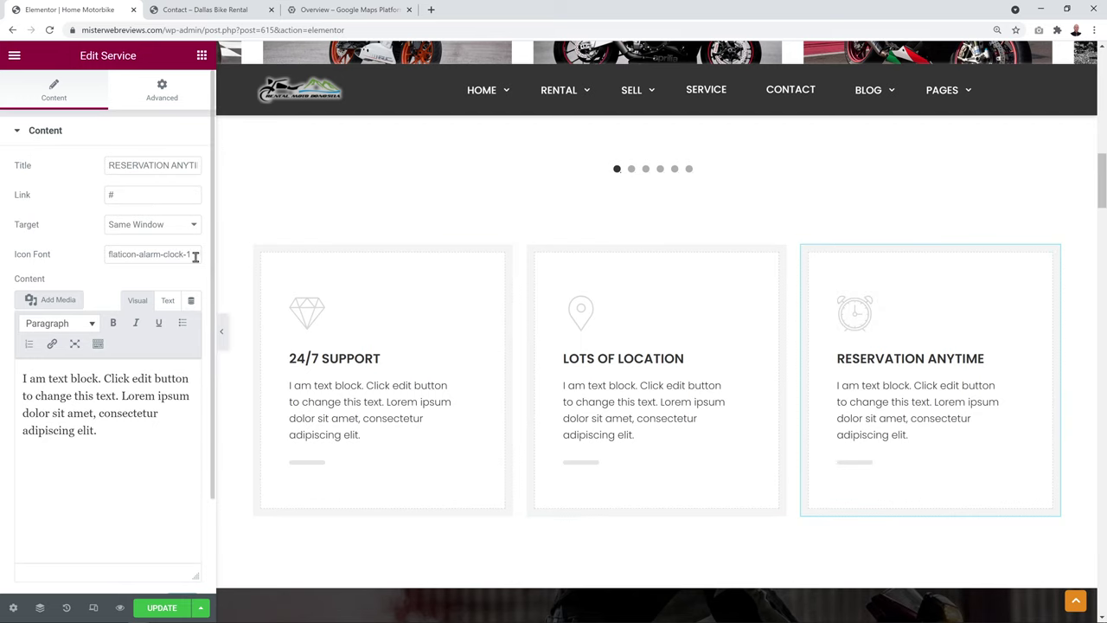
pyautogui.moveTo(196, 256); pyautogui.dragTo(56, 259)
pyautogui.hotkey('ctrl', 'c')
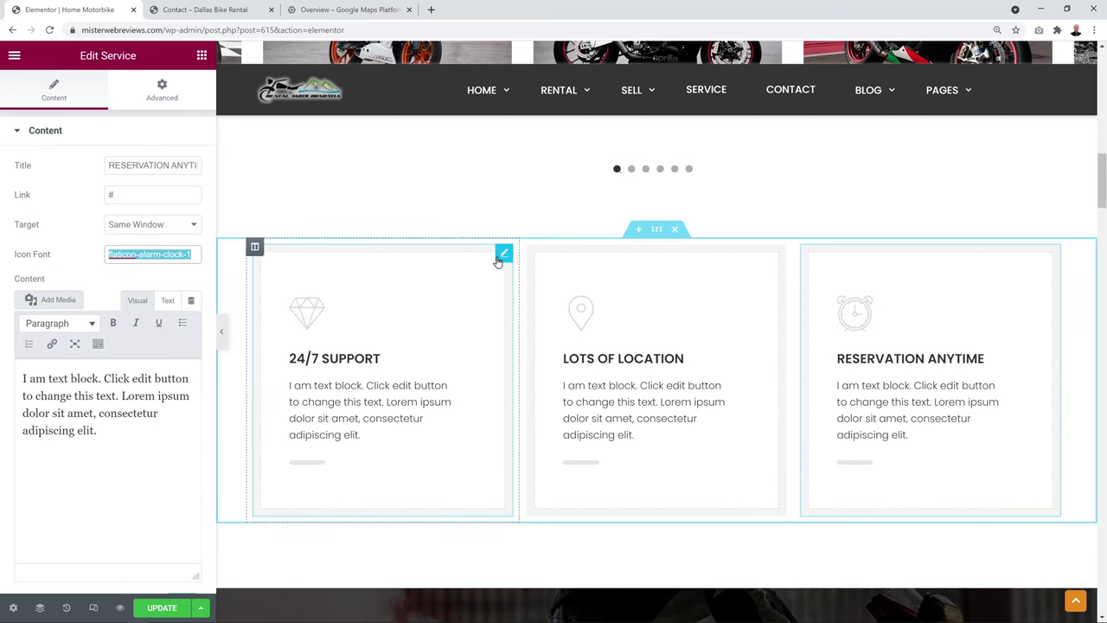
pyautogui.click(499, 257)
pyautogui.moveTo(180, 259); pyautogui.dragTo(36, 256)
pyautogui.hotkey('ctrl', 'v')
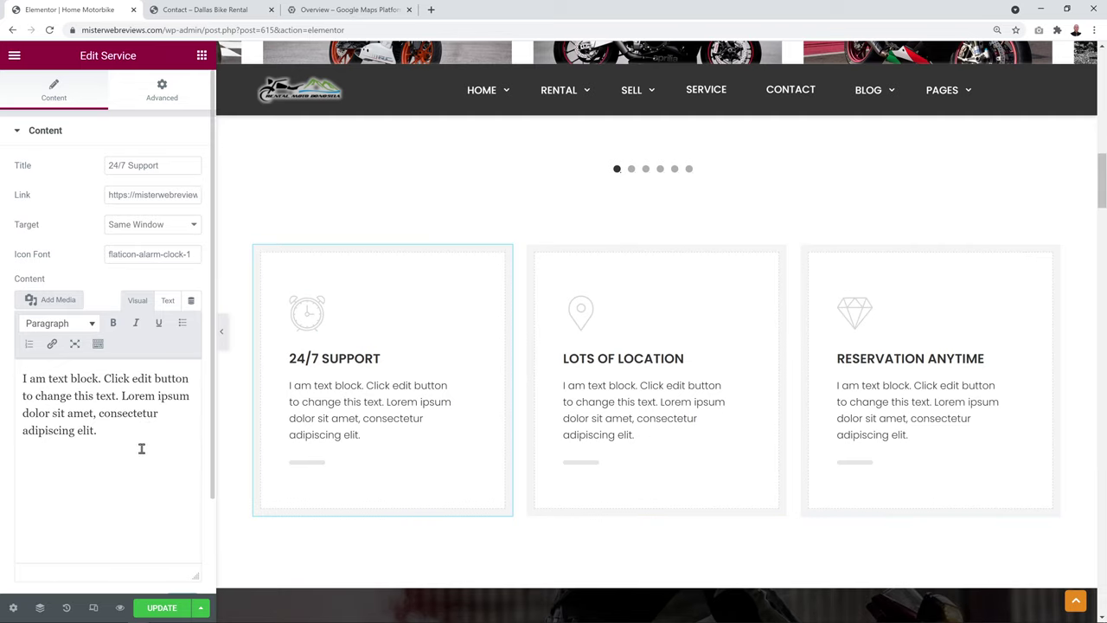
# Replace the card's placeholder text with the new round-the-clock customer service description
pyautogui.moveTo(141, 448); pyautogui.dragTo(2, 365)
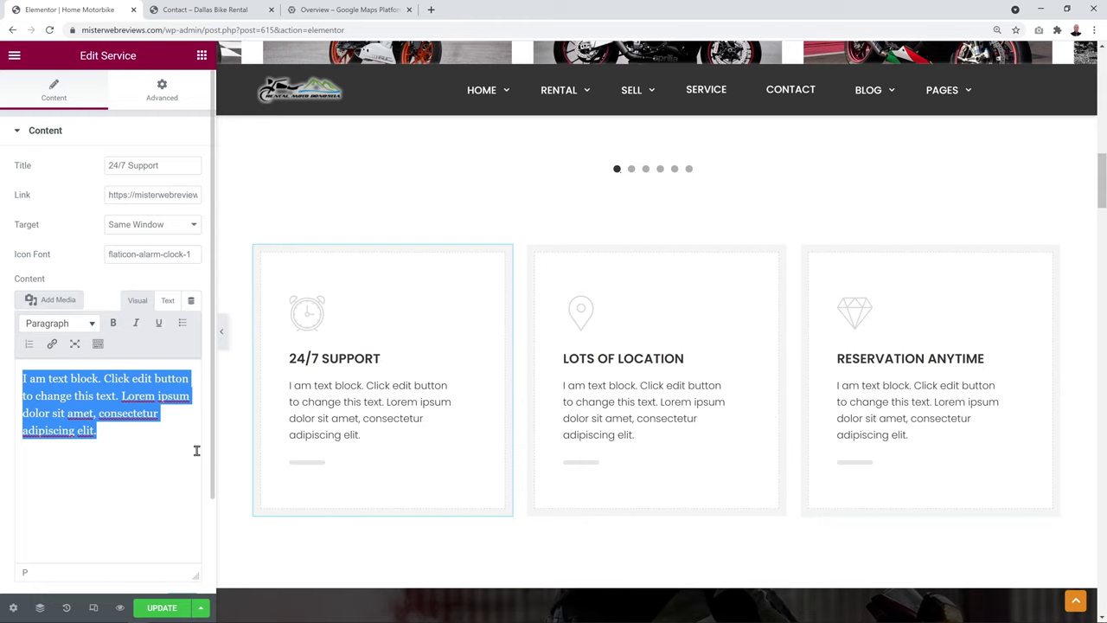
pyautogui.write("We offer 24/7 round the clock customer service. If you're stuck anywhere with one of our vehicles simply contact us")
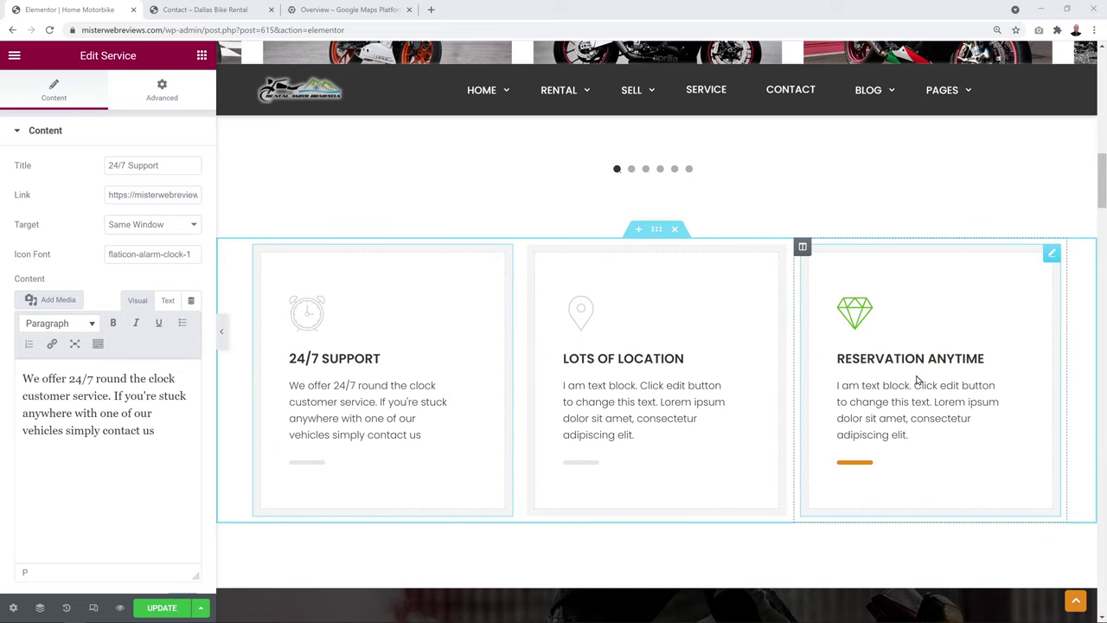
pyautogui.scroll(-5, 865, 317)
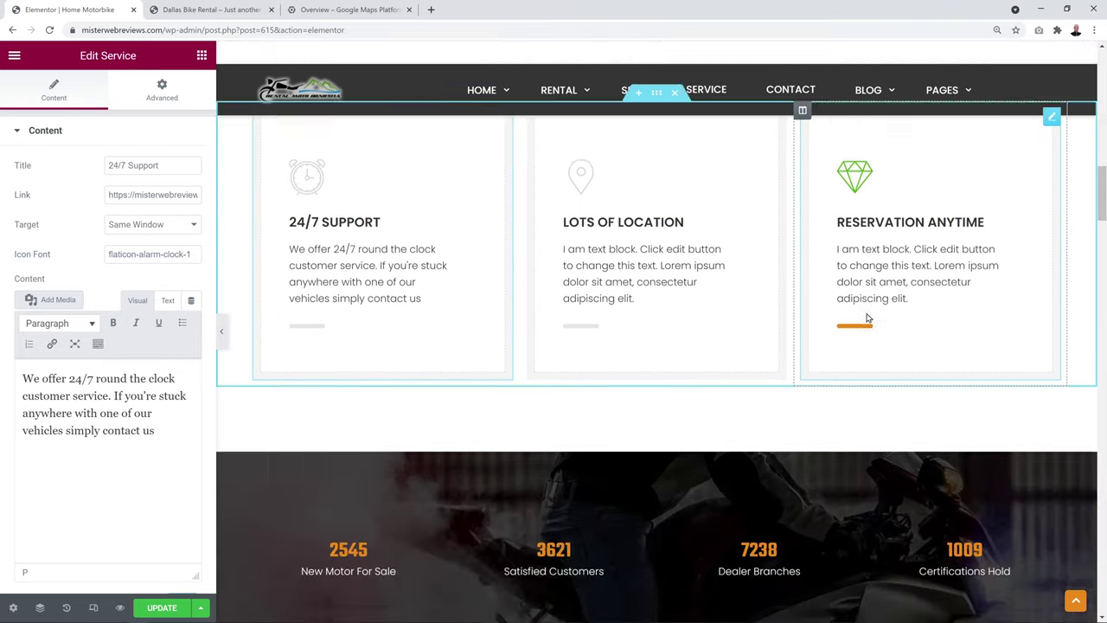
pyautogui.scroll(-1, 868, 318)
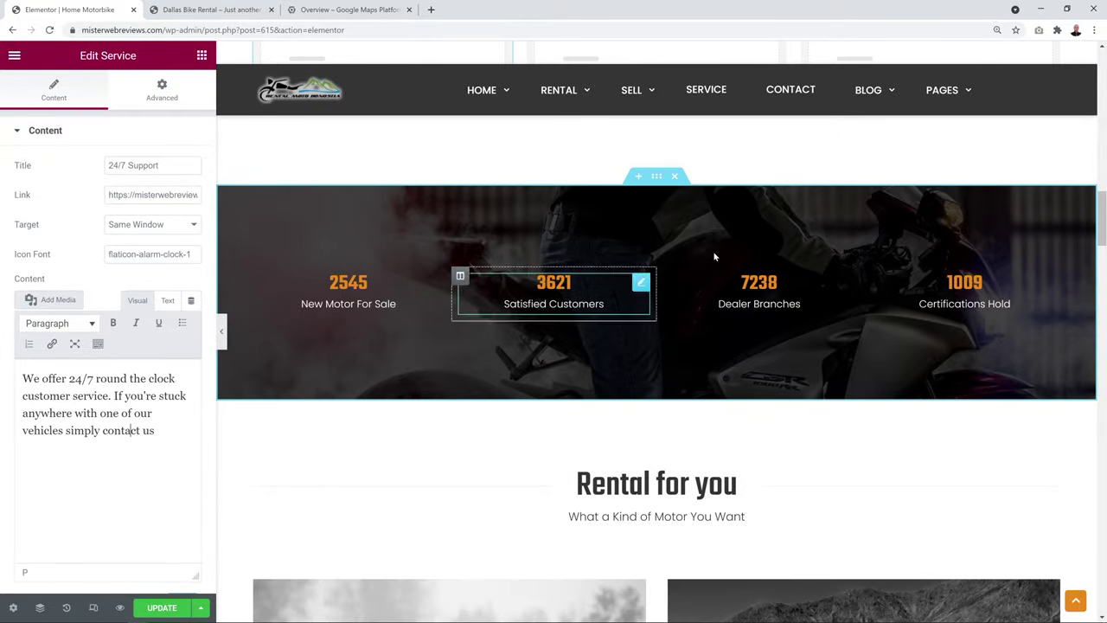
# Set the stats band section's background image to slide2_moto1.jpg
pyautogui.click(656, 178)
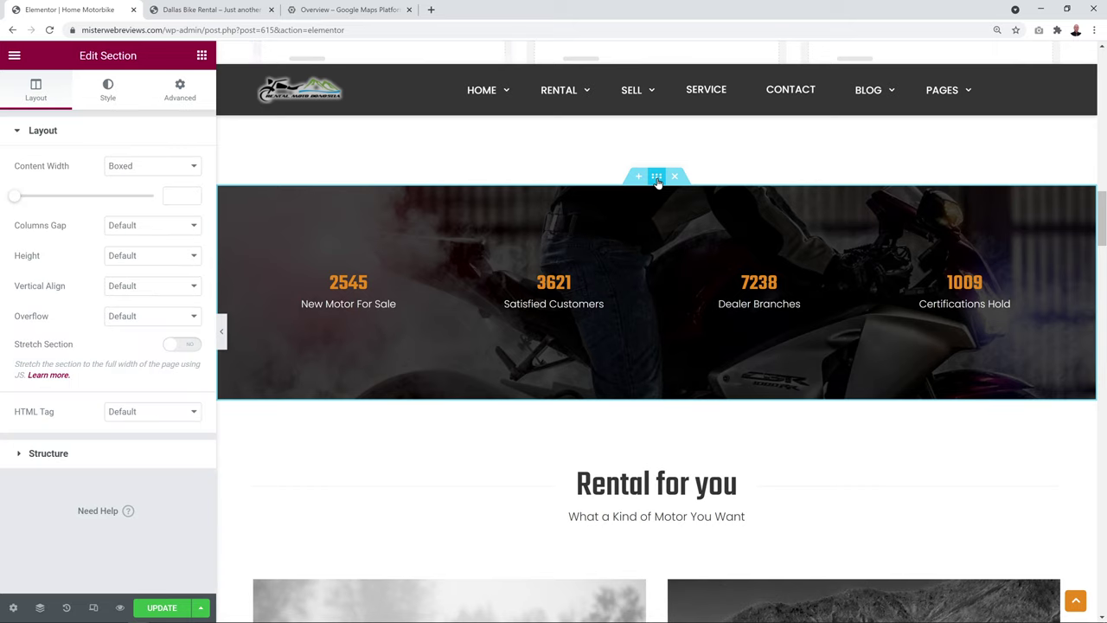
pyautogui.click(108, 95)
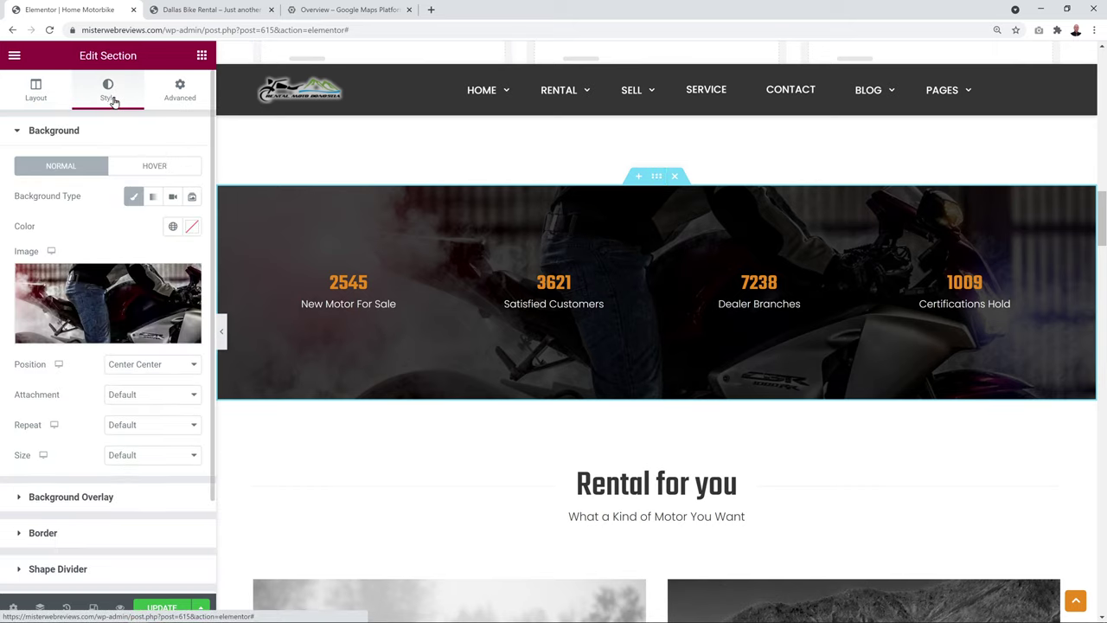
pyautogui.click(149, 300)
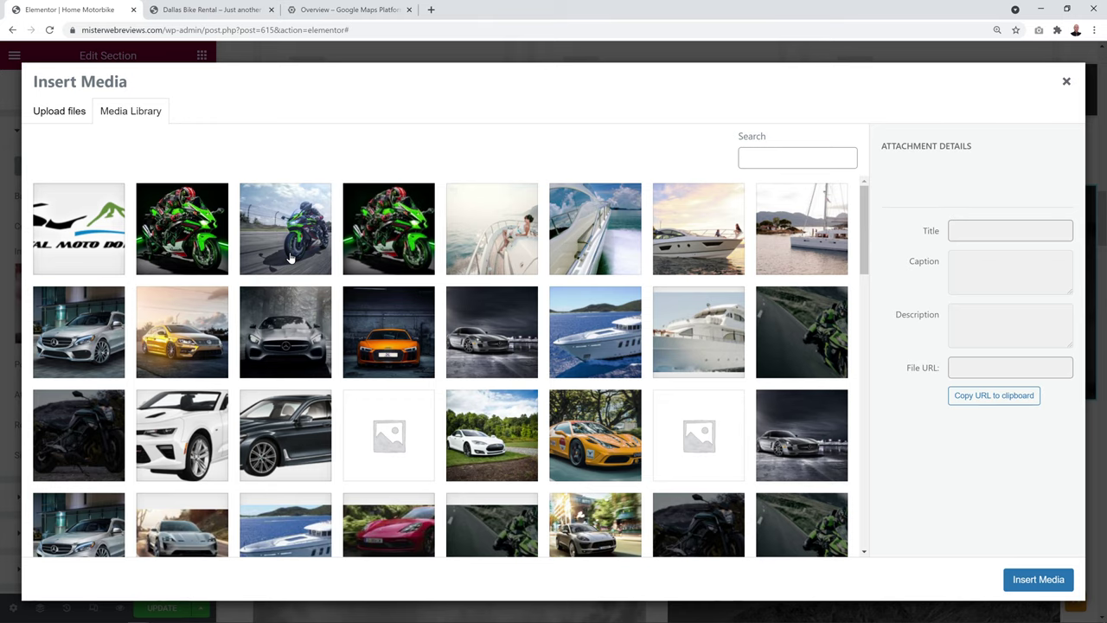
pyautogui.click(826, 332)
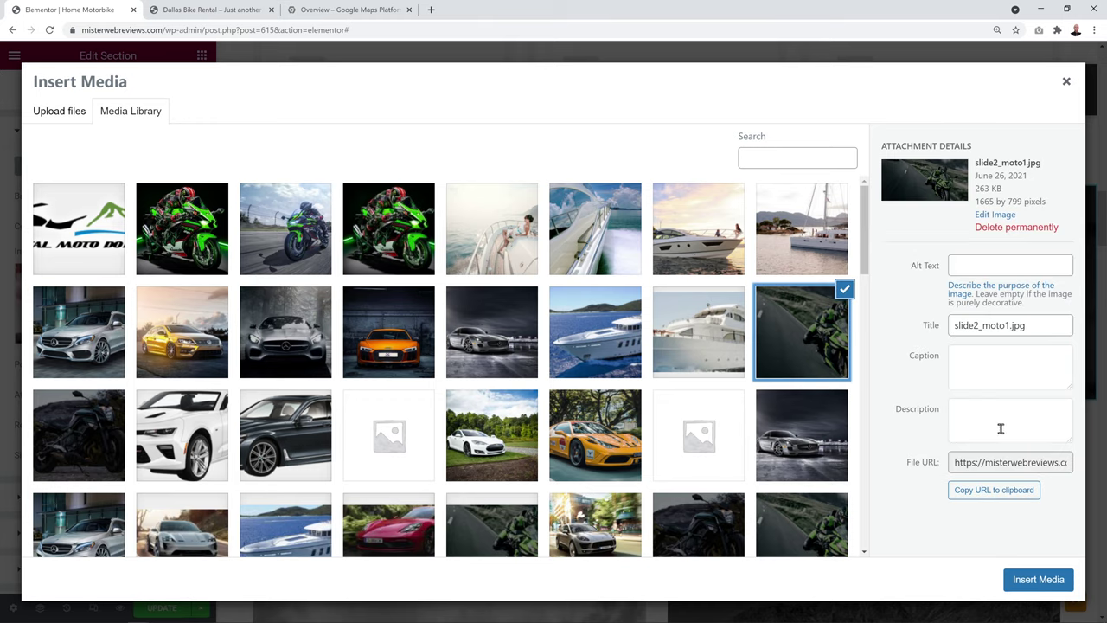
pyautogui.click(1044, 581)
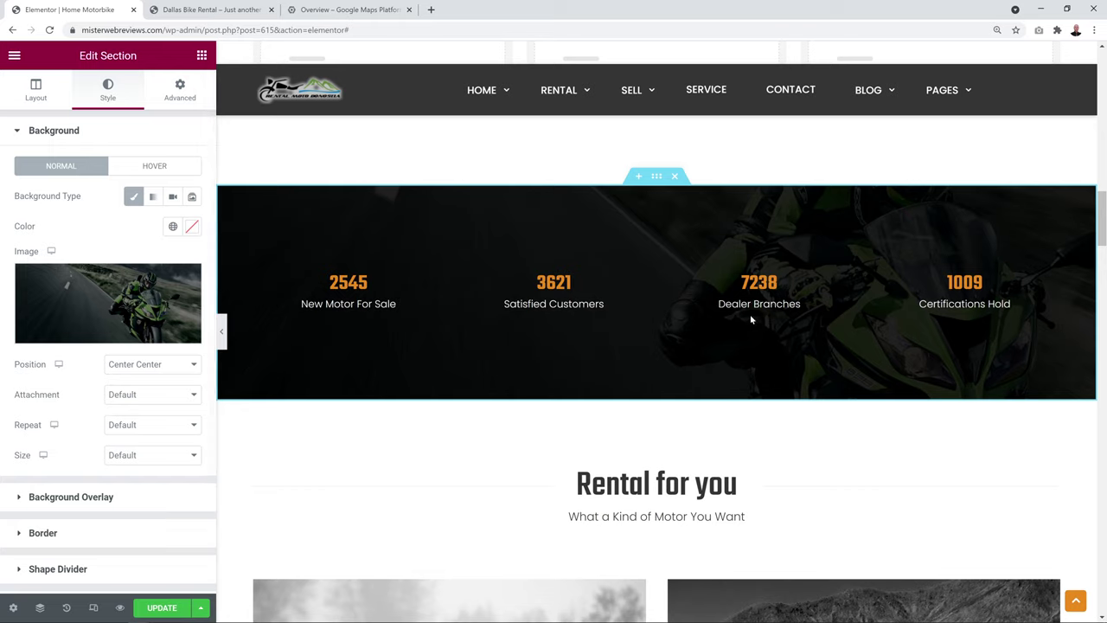
# Give the background overlay 0.41 opacity and a bright green colour (#00CA17FA)
pyautogui.click(75, 498)
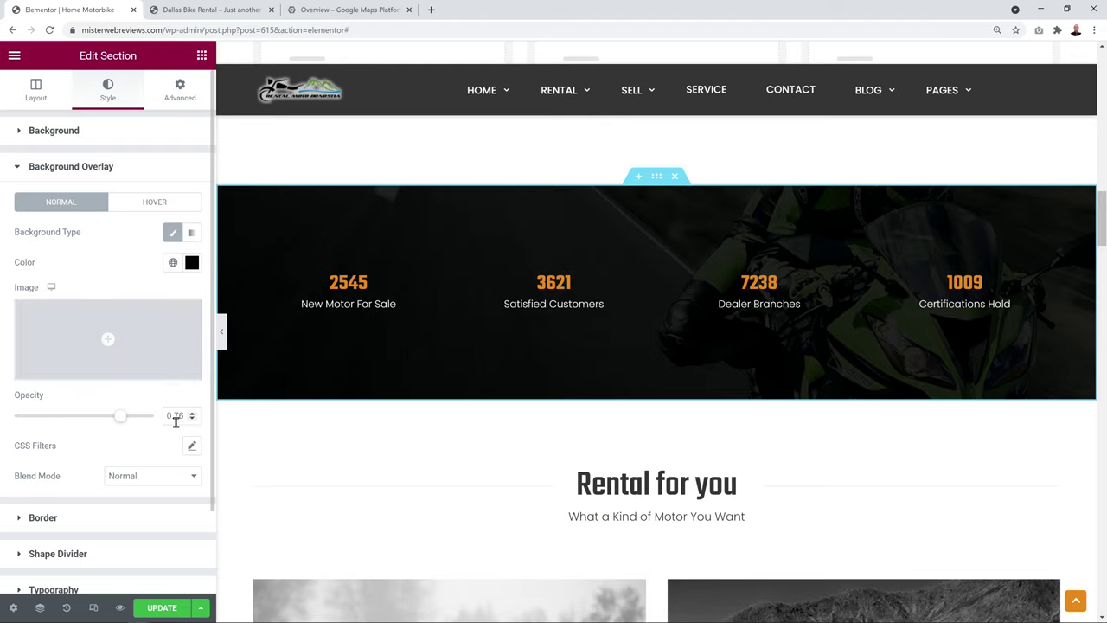
pyautogui.moveTo(118, 423); pyautogui.dragTo(71, 424)
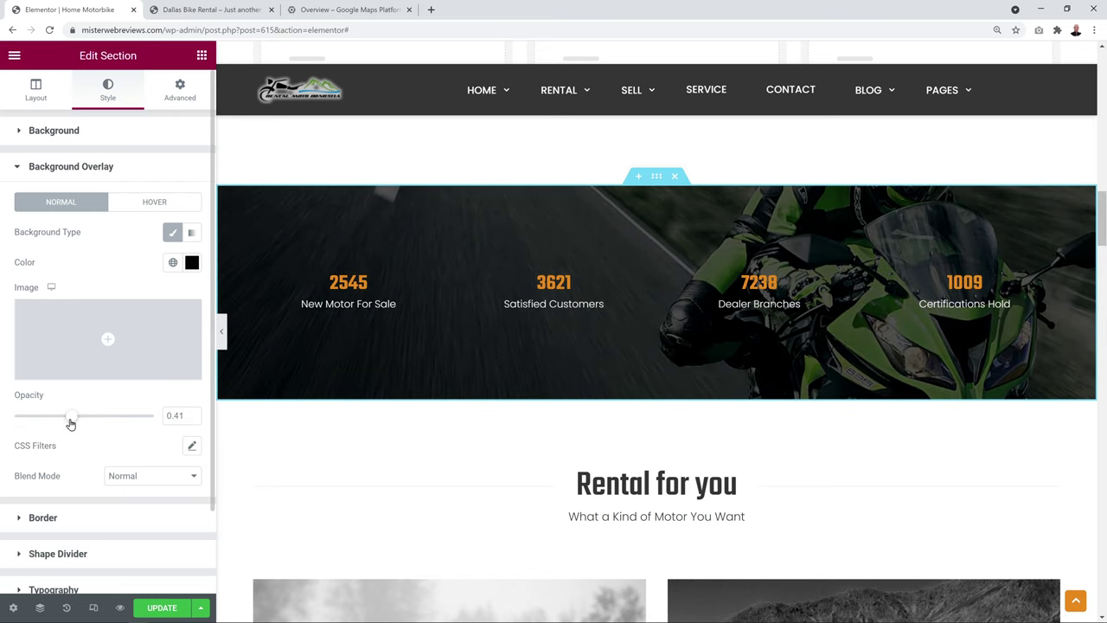
pyautogui.click(191, 262)
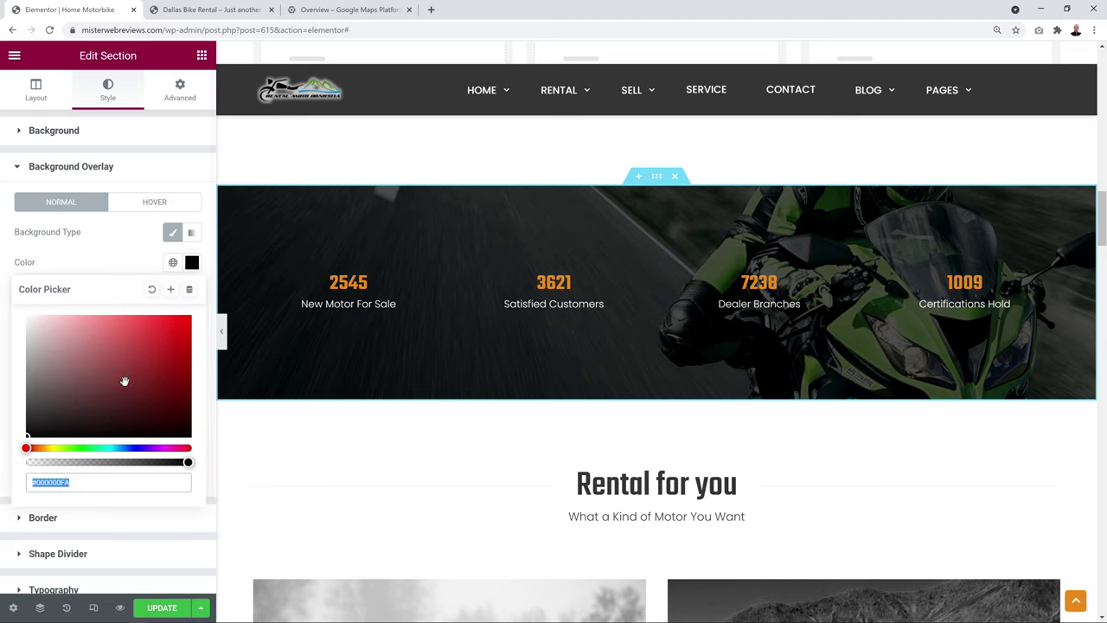
pyautogui.click(82, 448)
pyautogui.click(86, 402)
pyautogui.moveTo(90, 416); pyautogui.dragTo(201, 345)
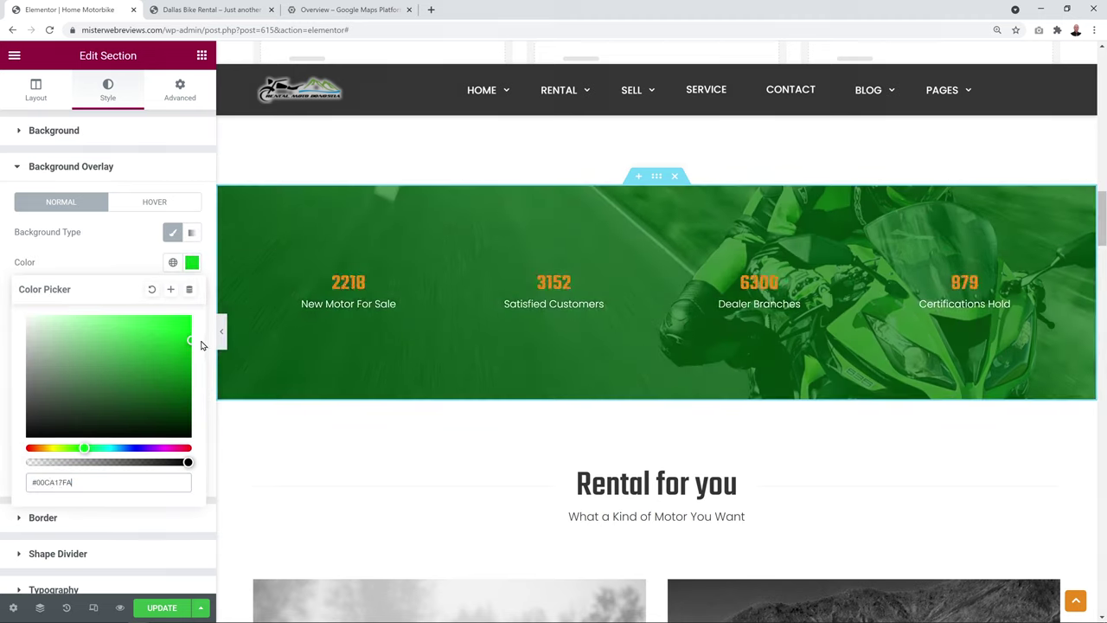
pyautogui.click(126, 257)
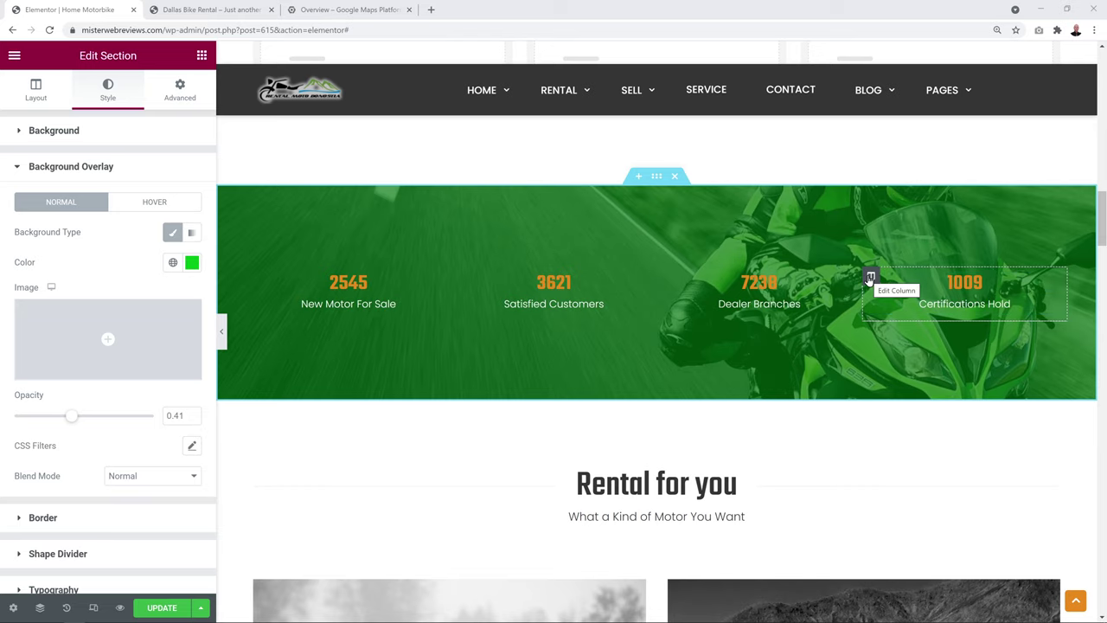
# Delete the Certifications Hold column and select the New Motor For Sale counter's description
pyautogui.rightClick(870, 278)
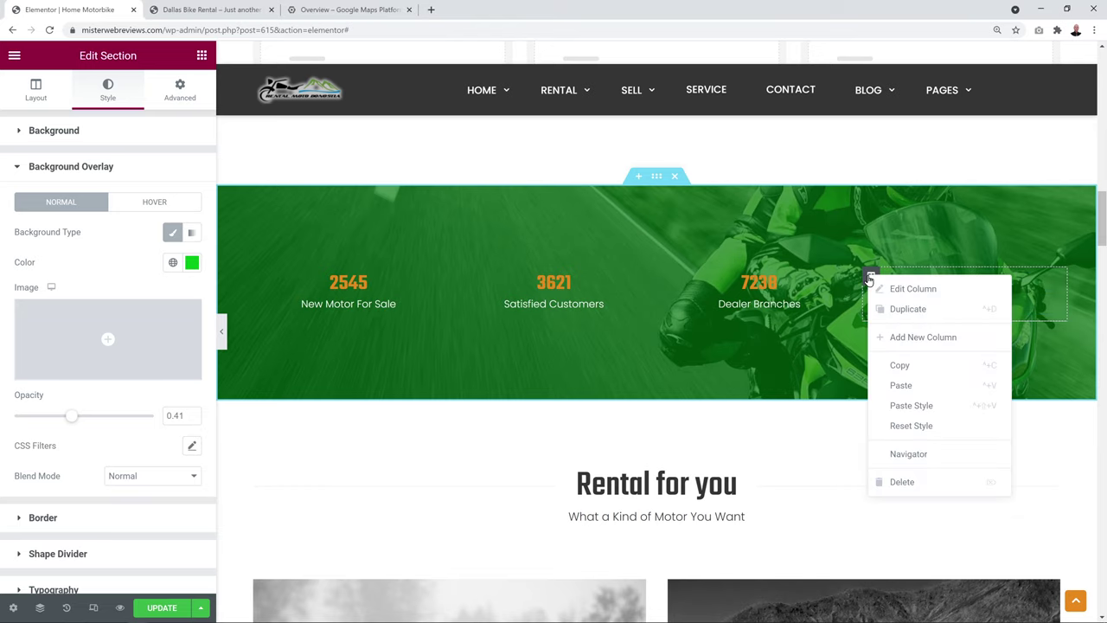
pyautogui.click(919, 482)
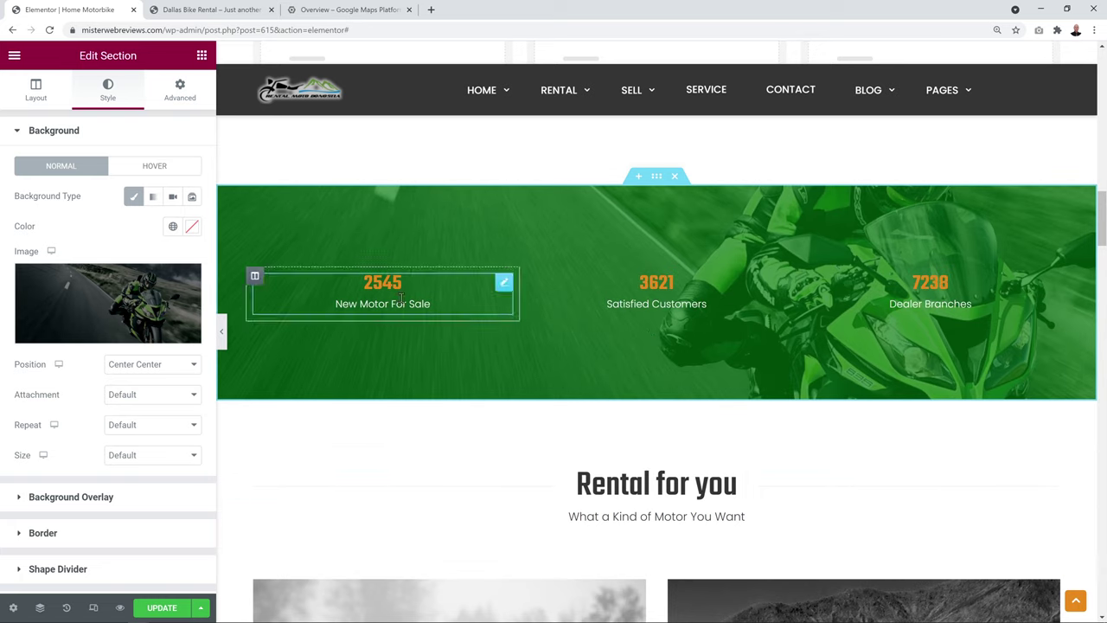
pyautogui.click(505, 286)
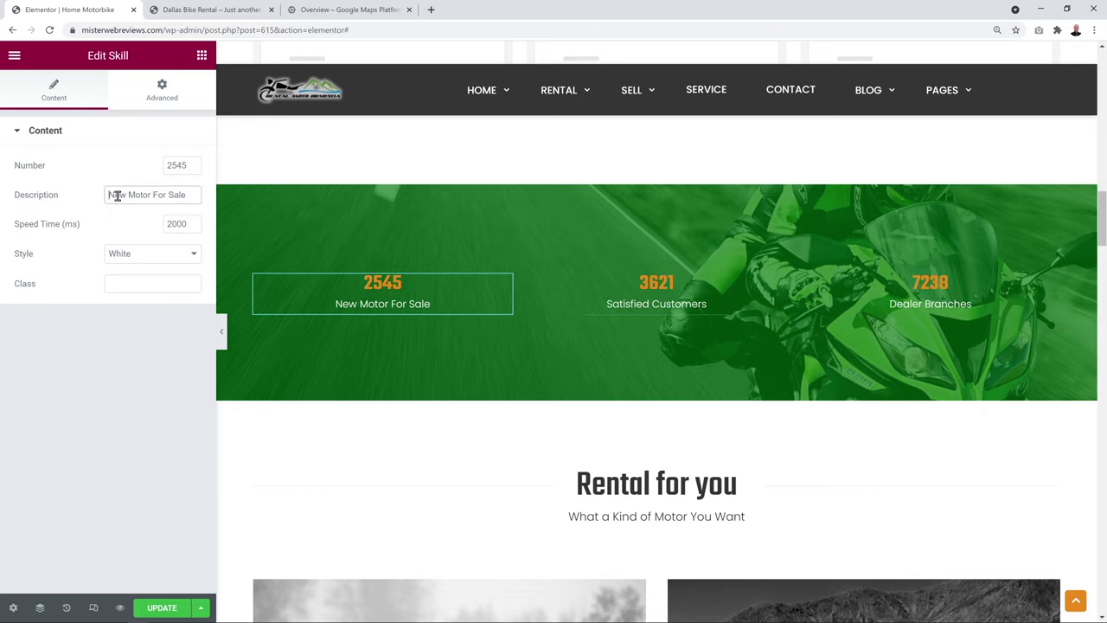
pyautogui.moveTo(109, 194); pyautogui.dragTo(188, 195)
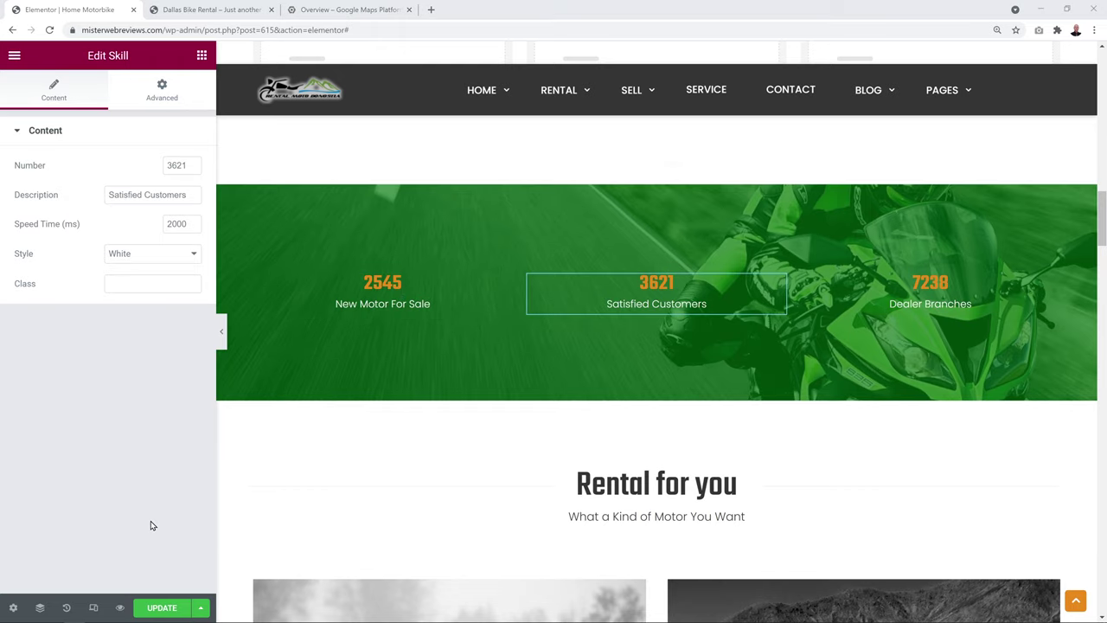
# Try the dark style on the Satisfied Customers counter, then restore the White style
pyautogui.click(196, 257)
pyautogui.click(177, 269)
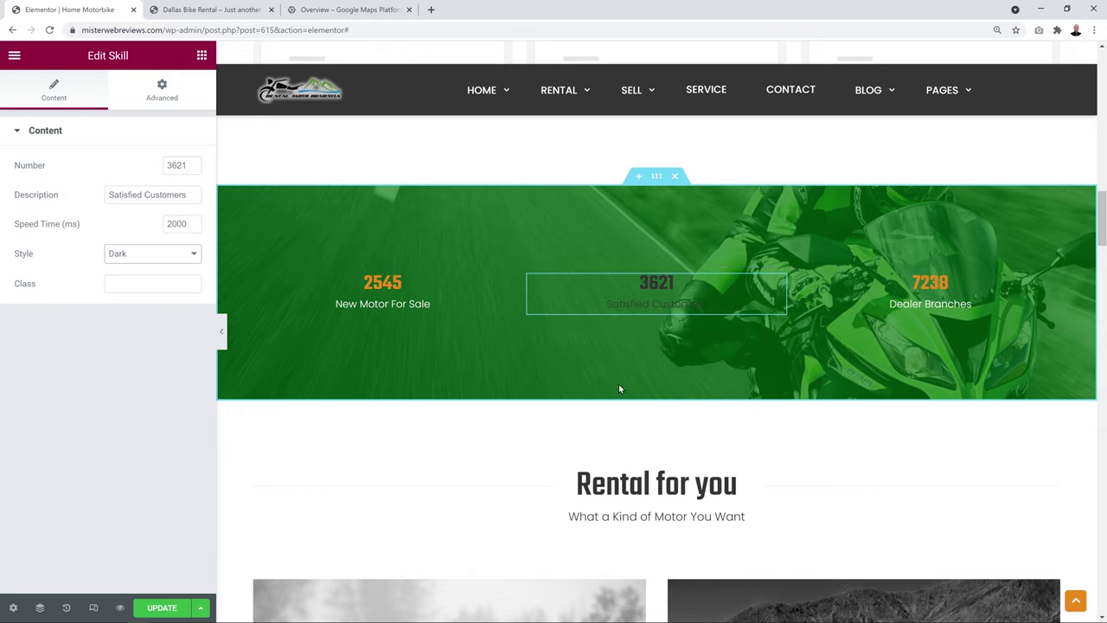
pyautogui.click(178, 253)
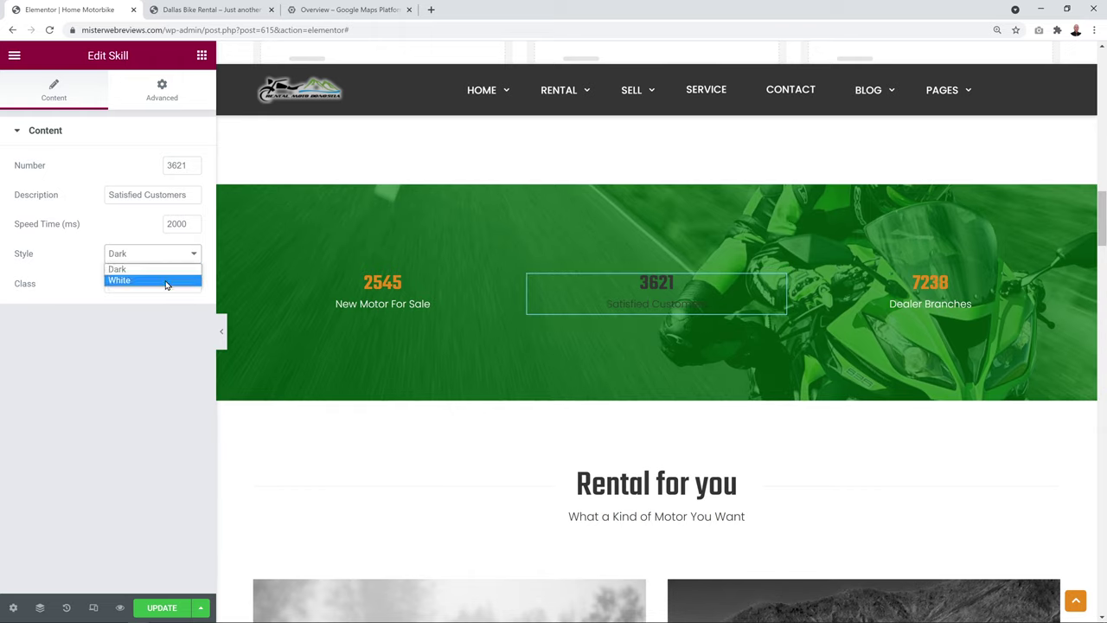
pyautogui.click(165, 280)
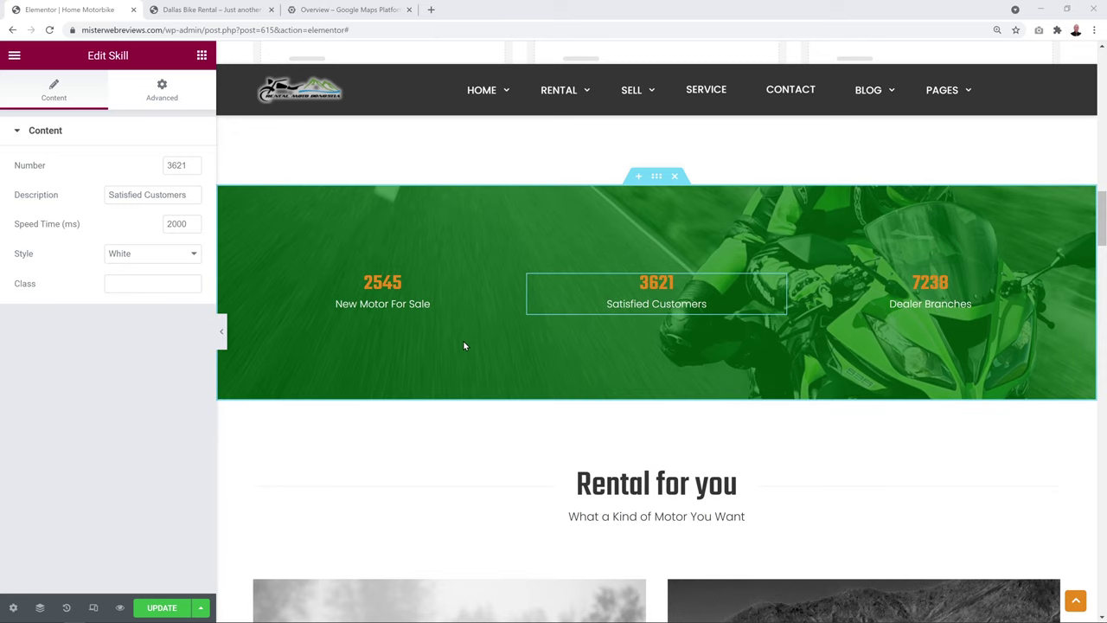
pyautogui.scroll(-3, 462, 347)
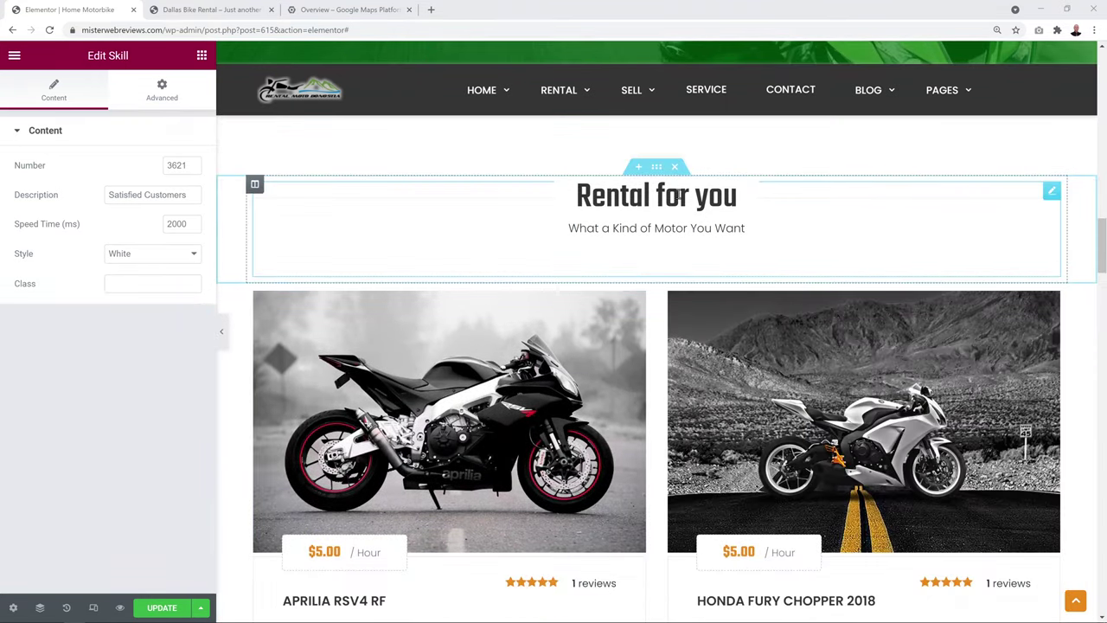
# Insert 'Do' before 'You' so the subtitle reads 'What a Kind of Motor Do You Want'
pyautogui.click(1052, 192)
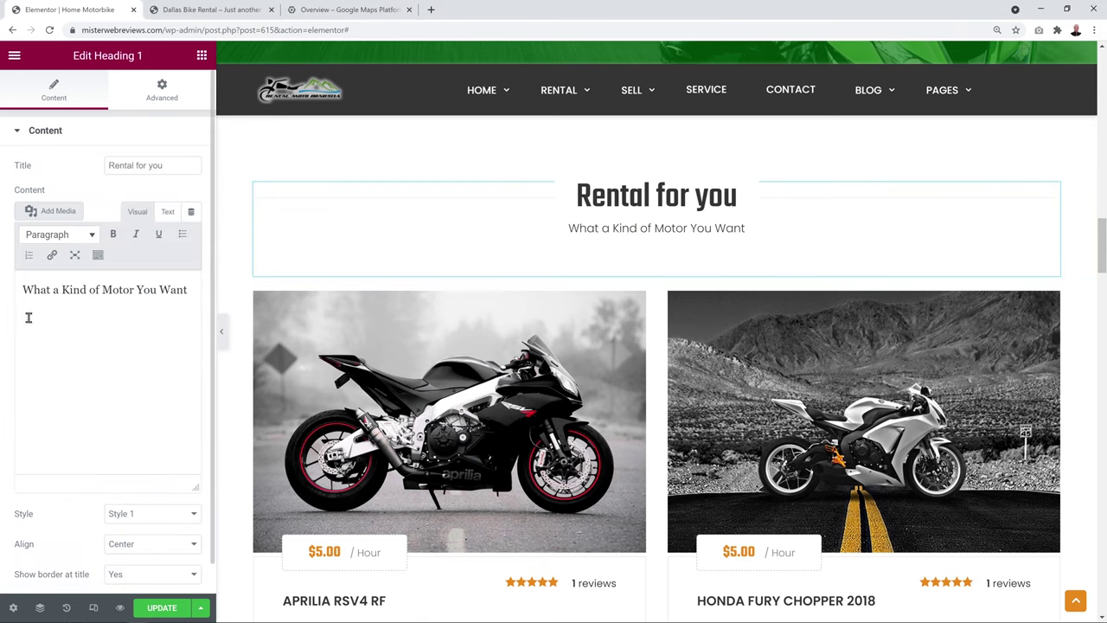
pyautogui.click(133, 291)
pyautogui.write('Do')
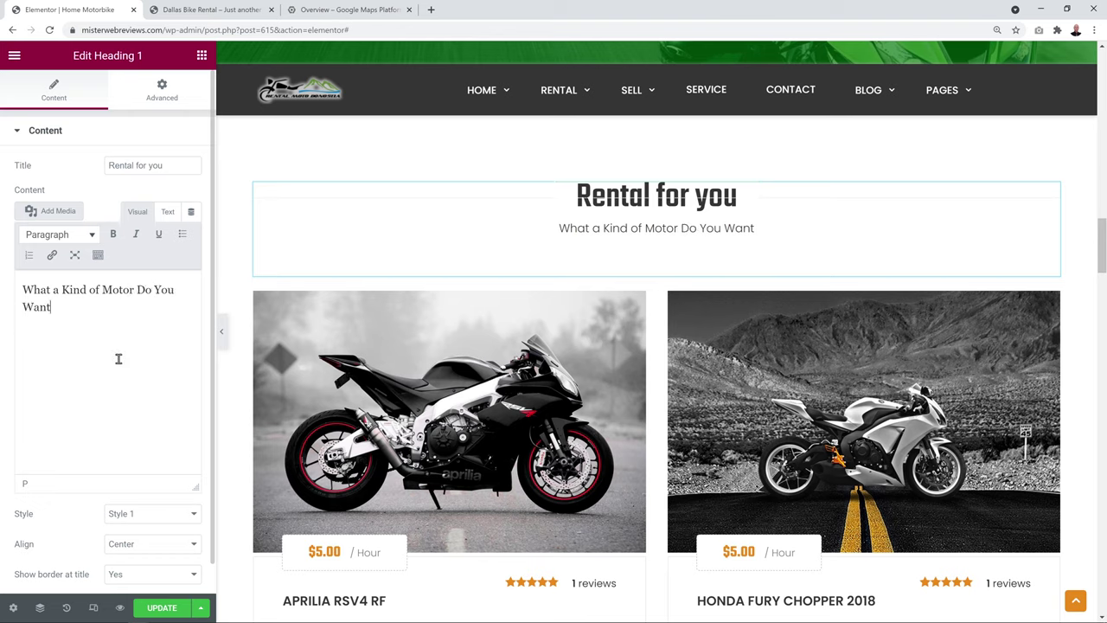
pyautogui.click(1051, 301)
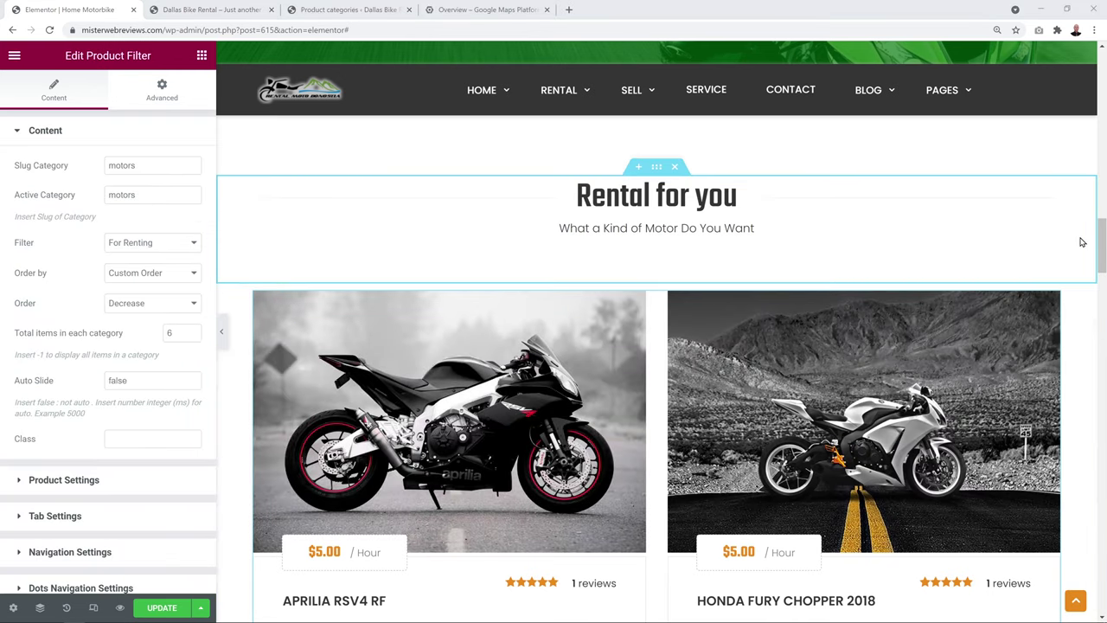
pyautogui.scroll(-2, 1082, 242)
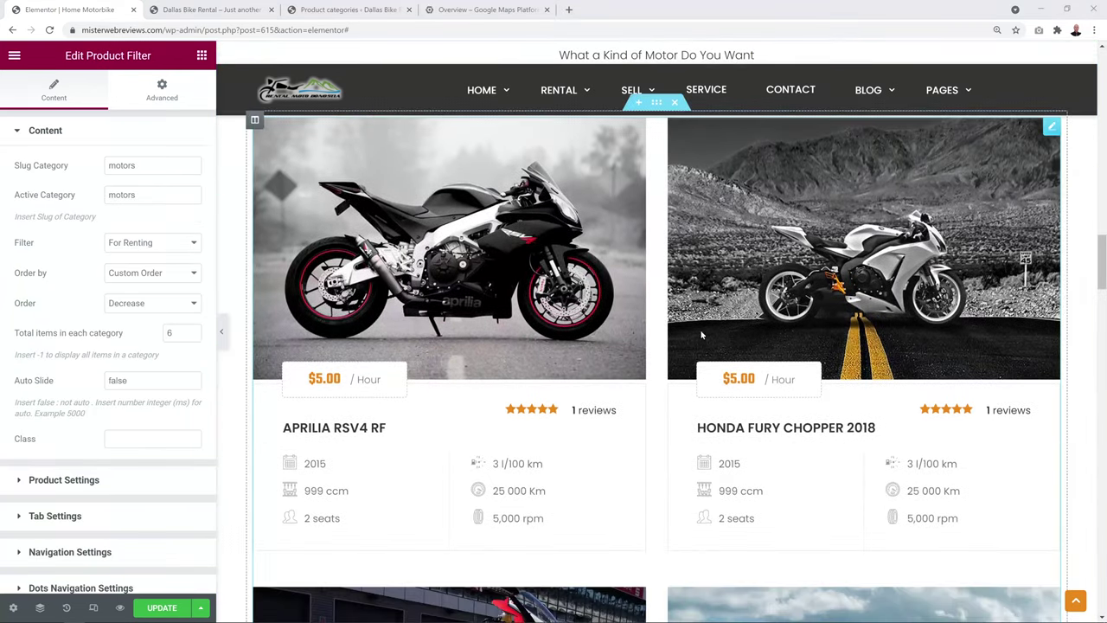
pyautogui.moveTo(743, 357)
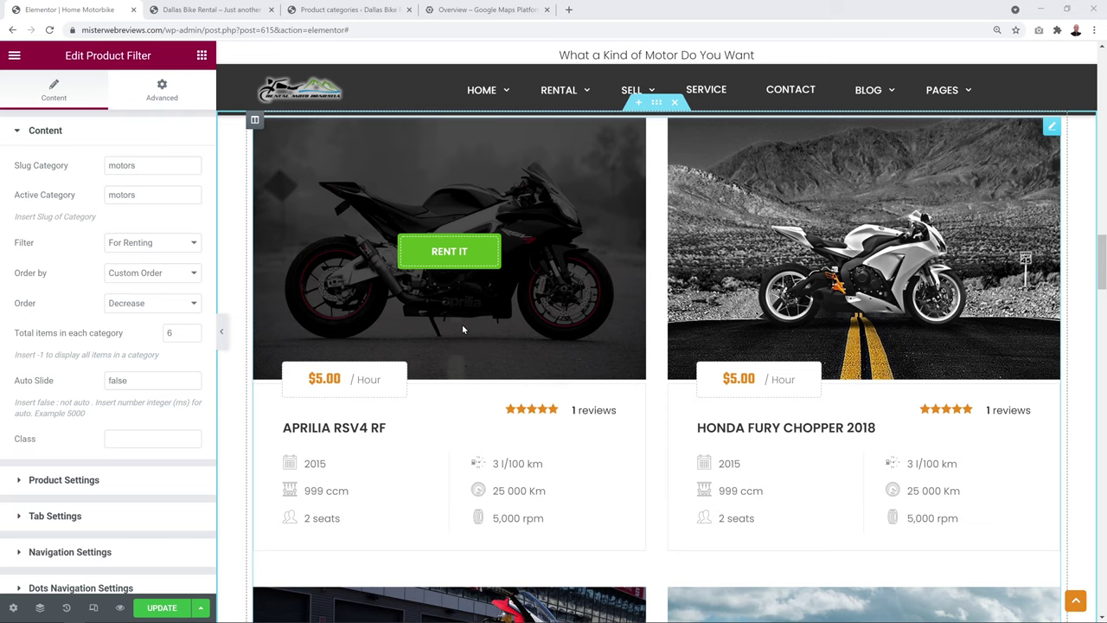
pyautogui.scroll(1, 232, 242)
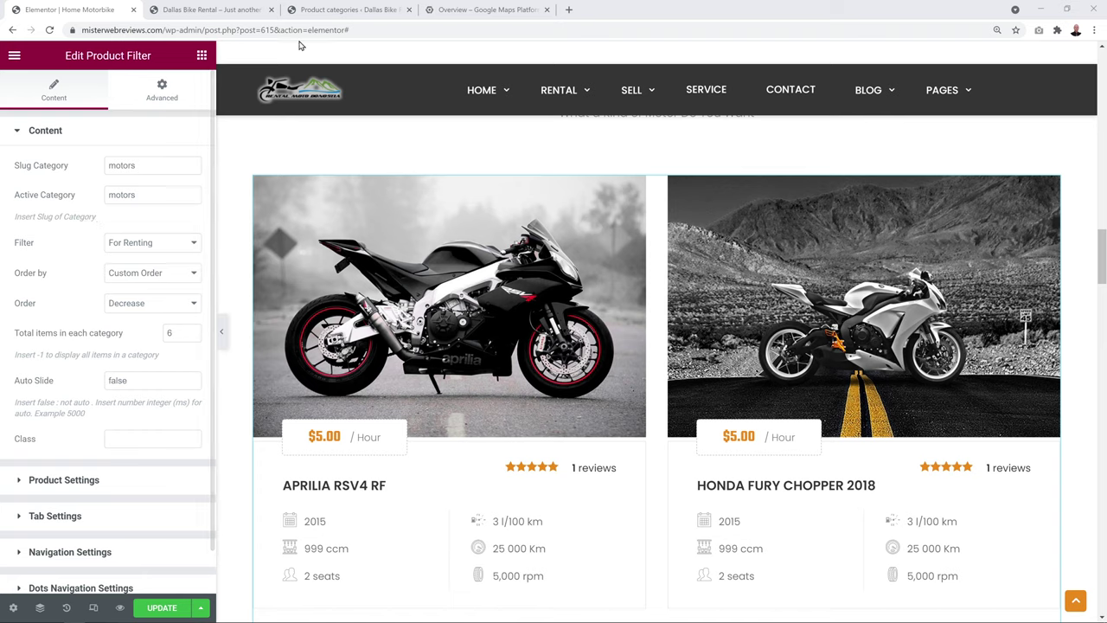
pyautogui.click(336, 12)
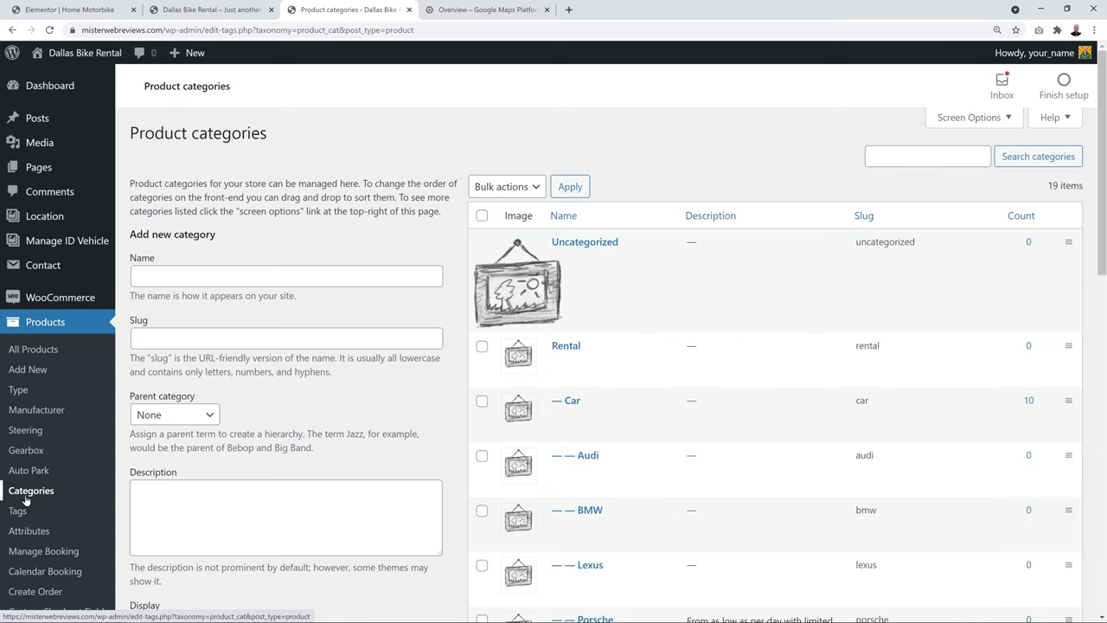
pyautogui.scroll(-3, 724, 311)
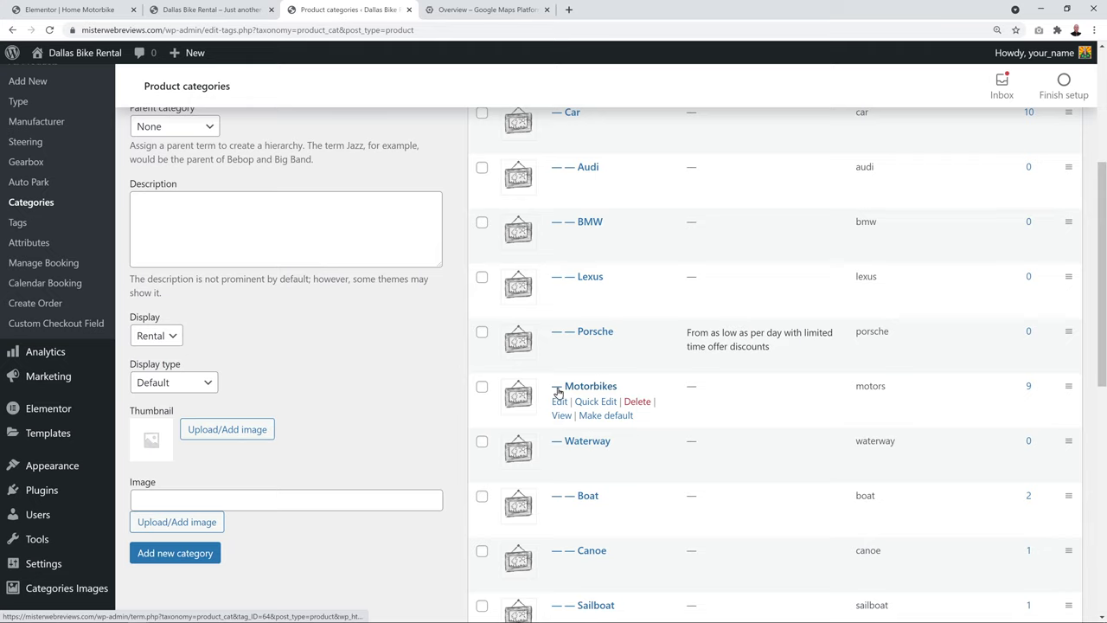
pyautogui.doubleClick(867, 386)
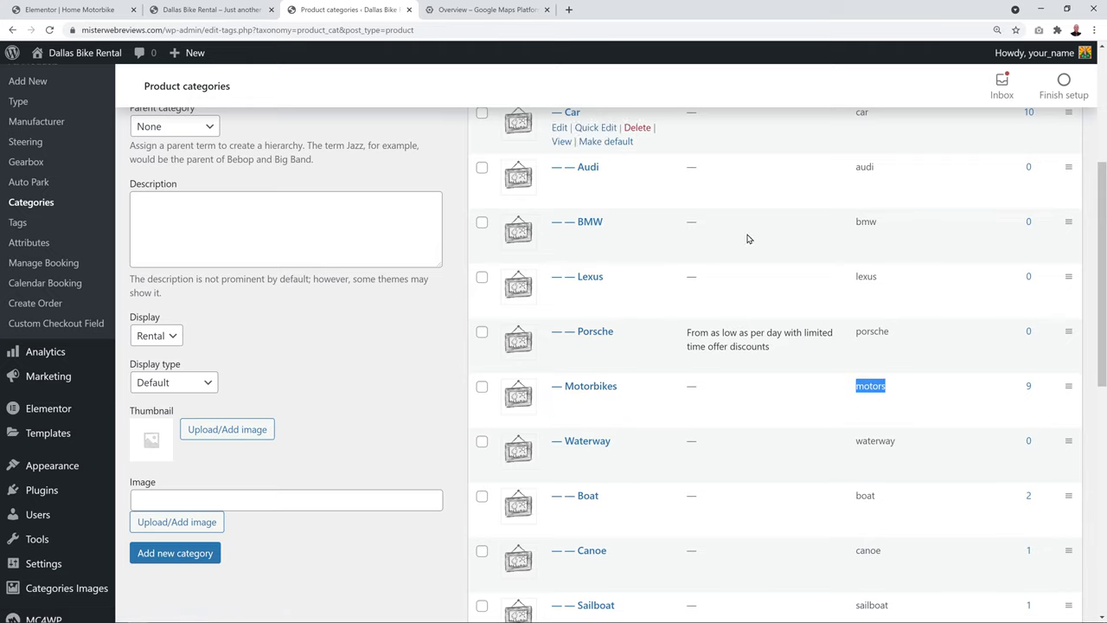
pyautogui.click(71, 10)
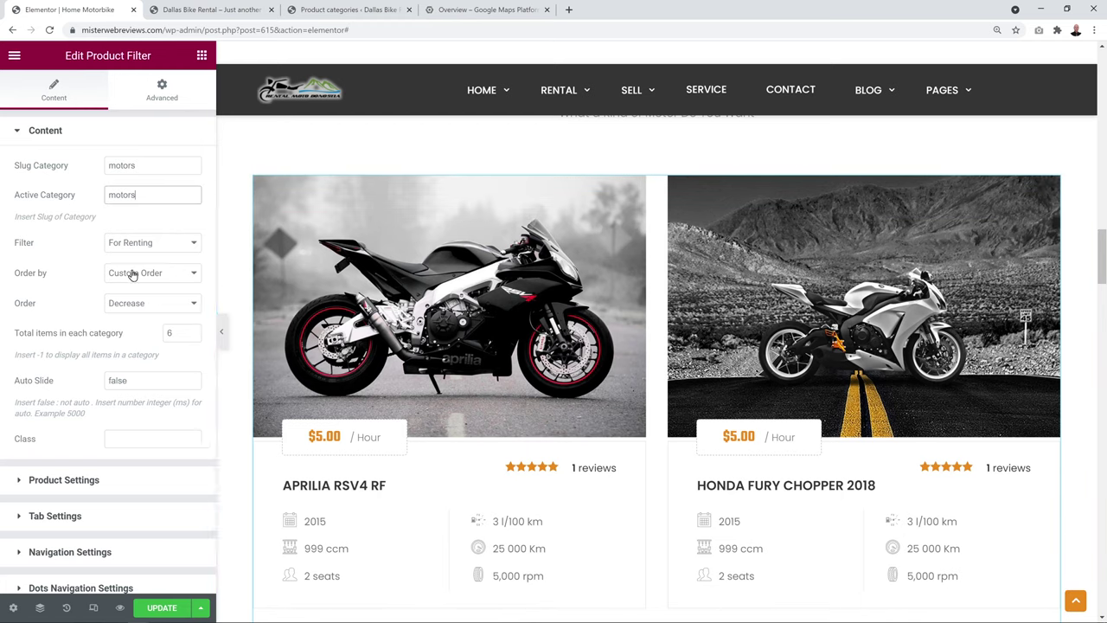
pyautogui.click(196, 245)
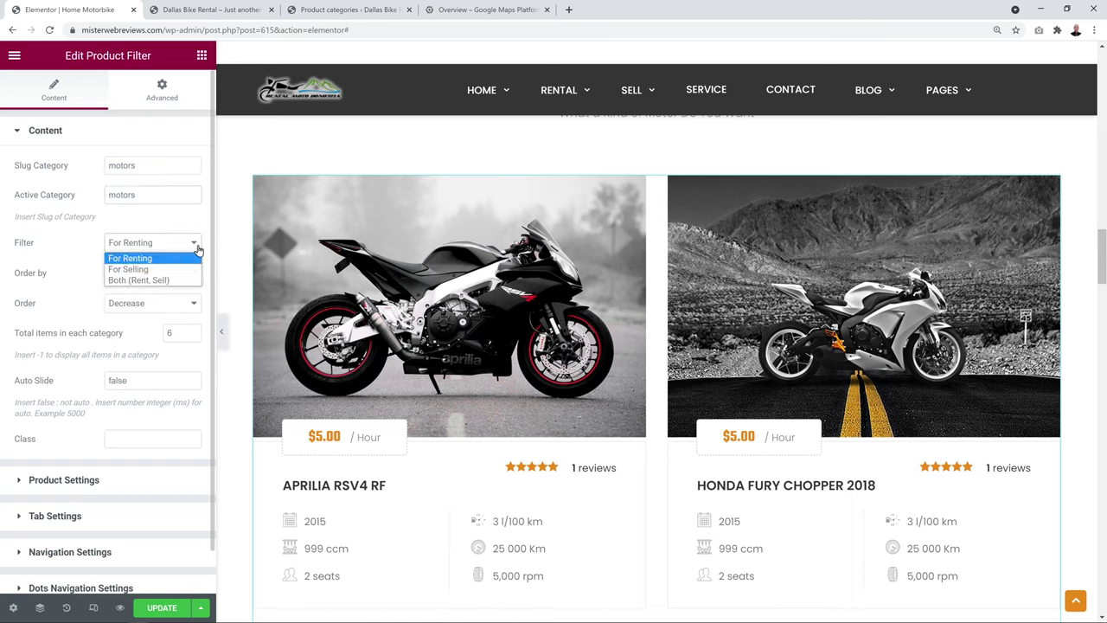
pyautogui.click(197, 257)
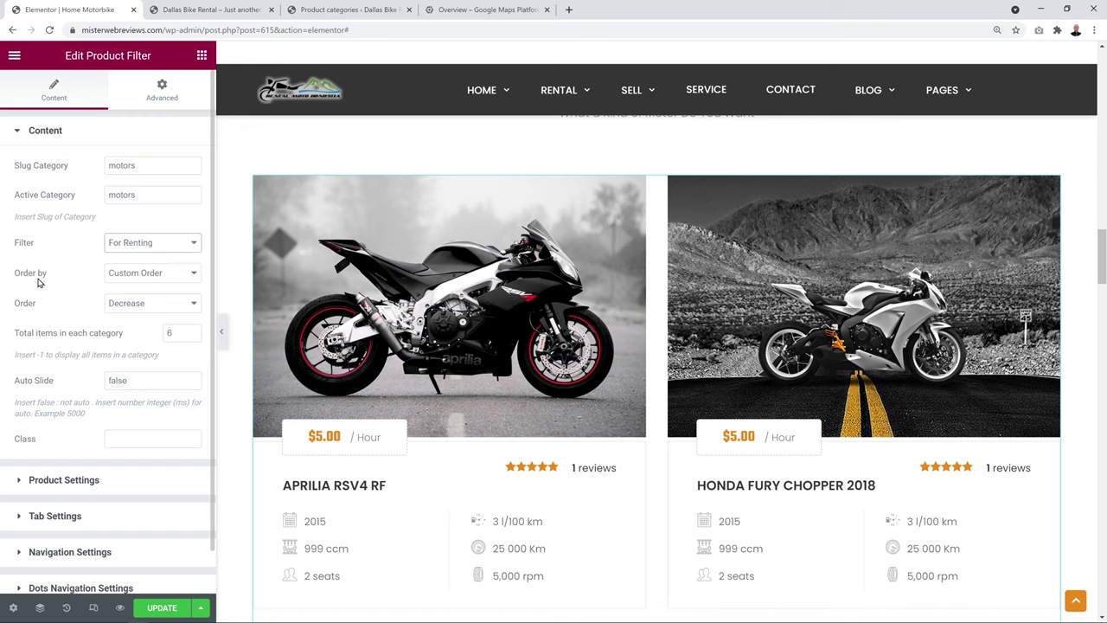
pyautogui.click(192, 278)
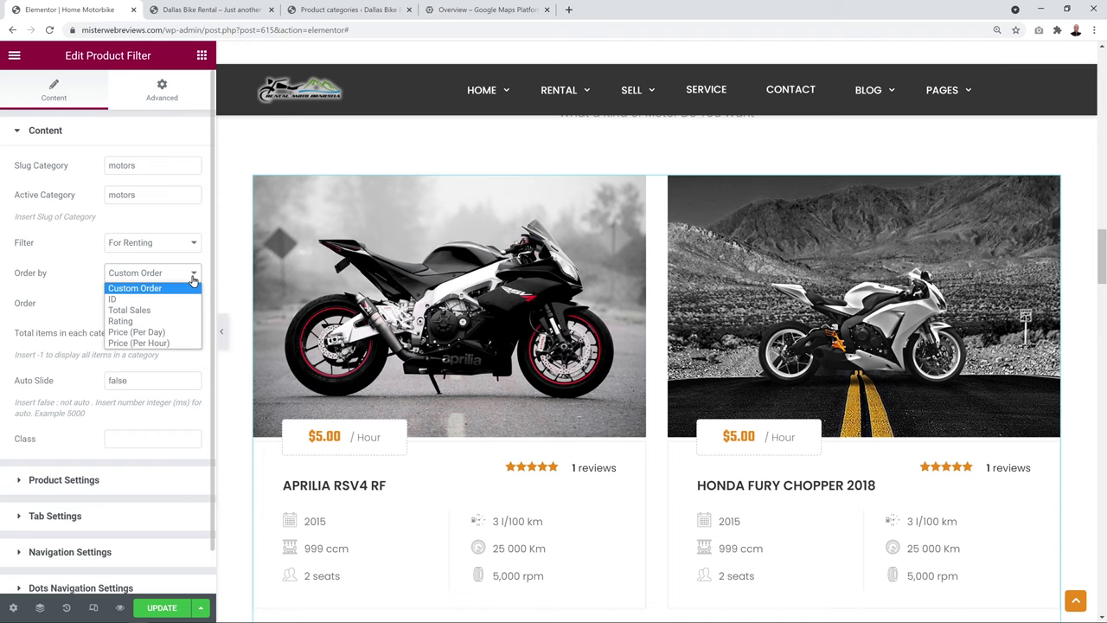
pyautogui.click(180, 291)
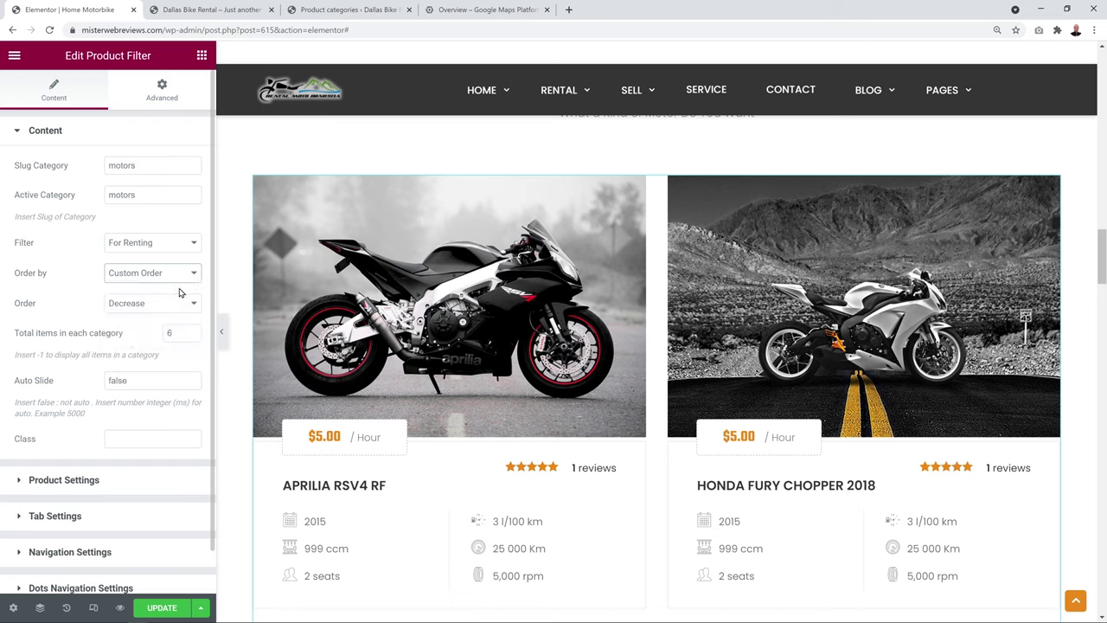
pyautogui.click(196, 310)
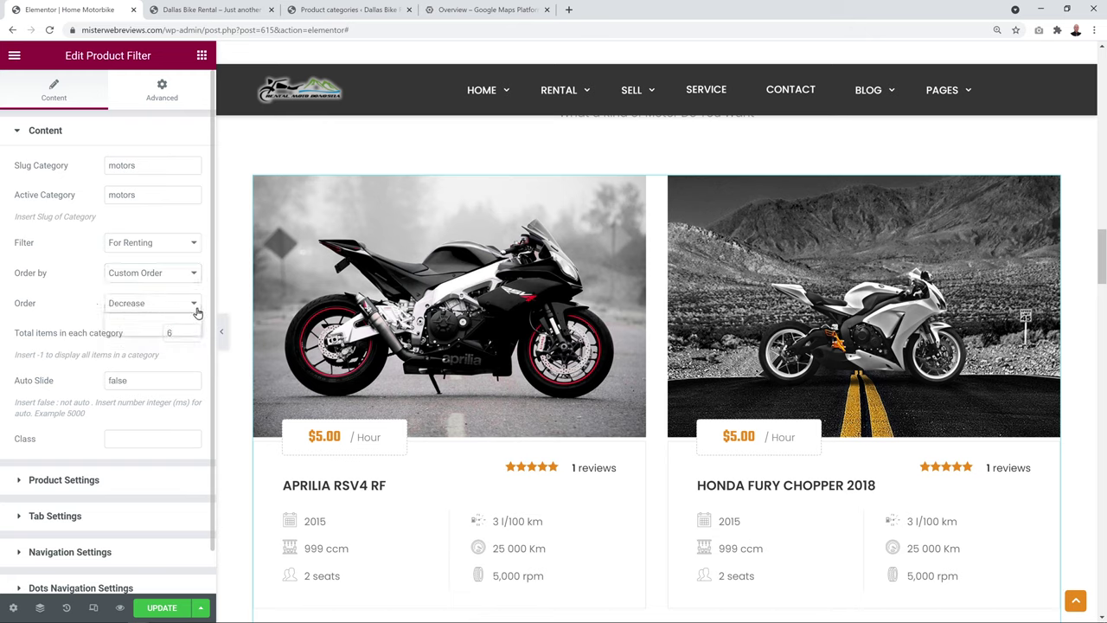
pyautogui.click(197, 313)
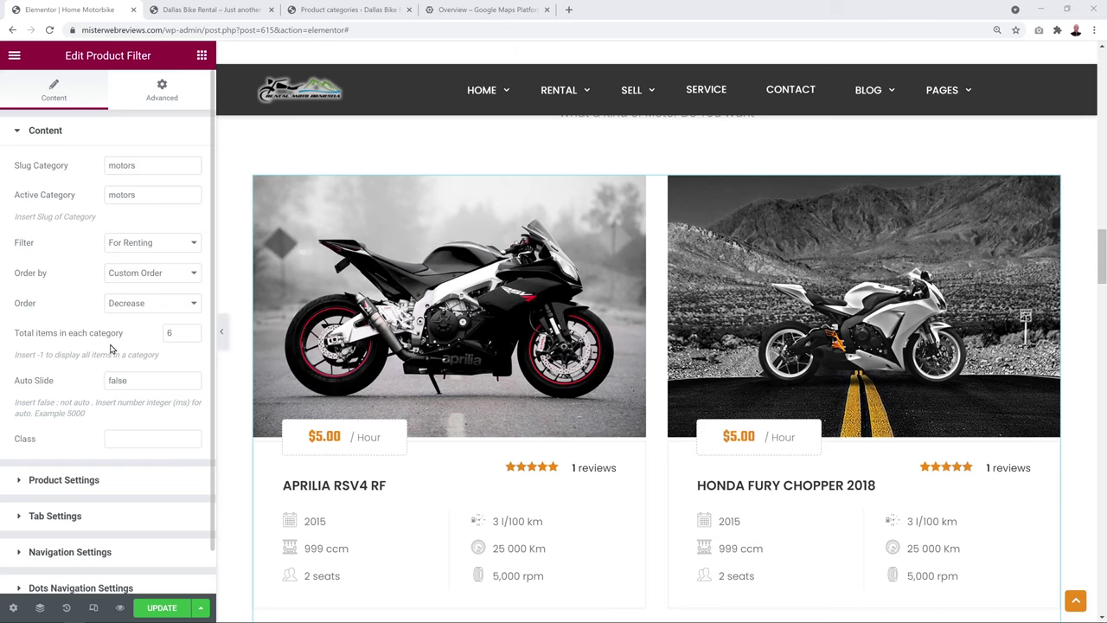
pyautogui.scroll(-2, 1091, 298)
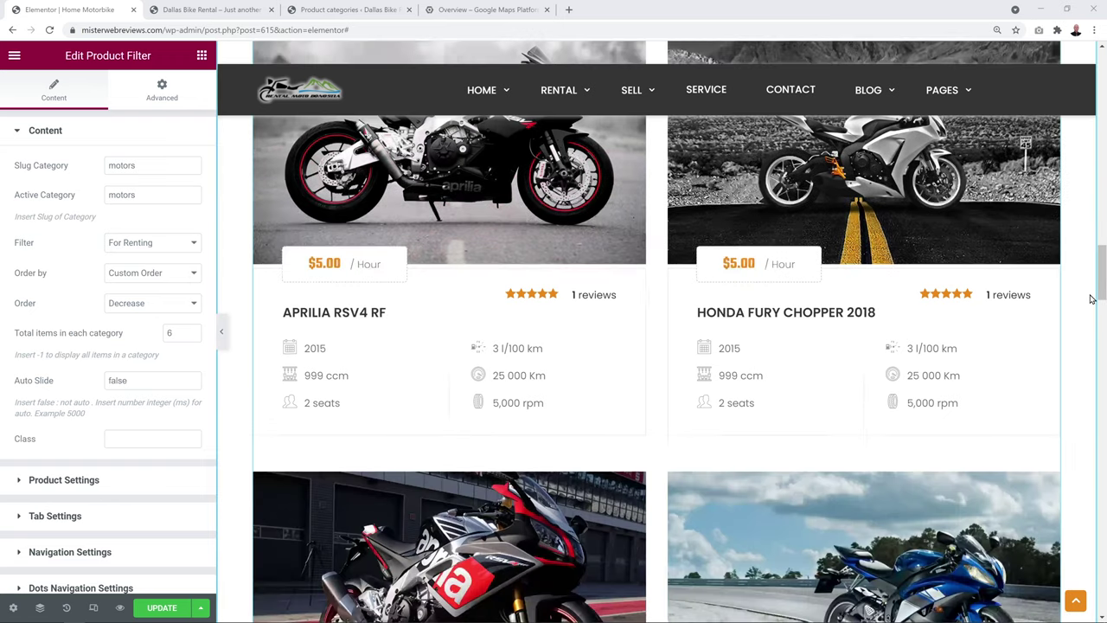
pyautogui.scroll(-3, 1092, 298)
pyautogui.scroll(-3, 1092, 298)
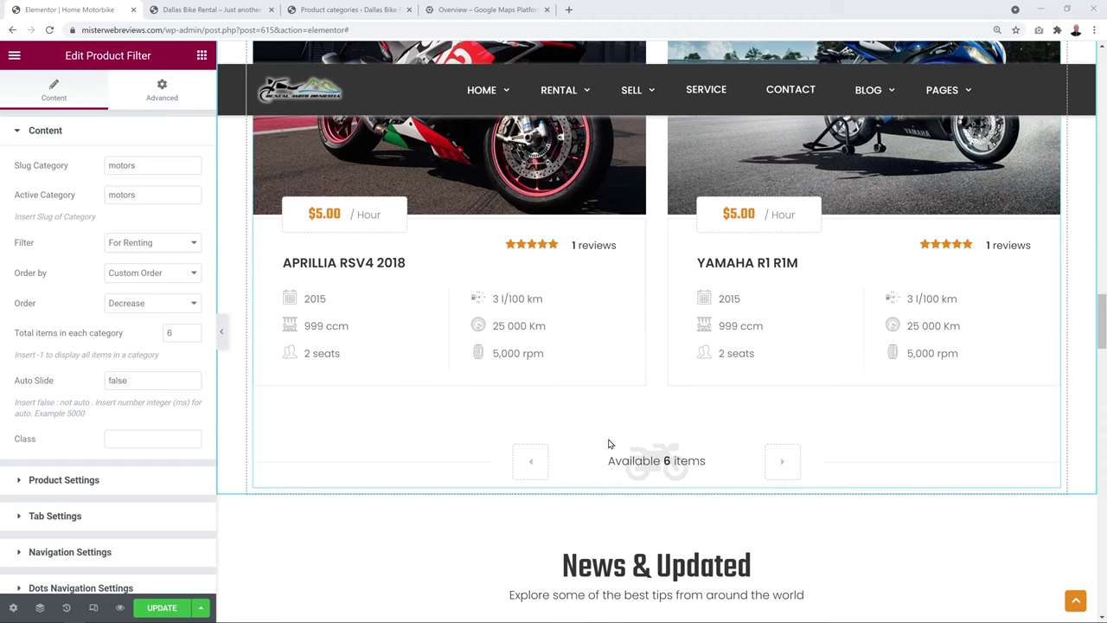
pyautogui.click(785, 466)
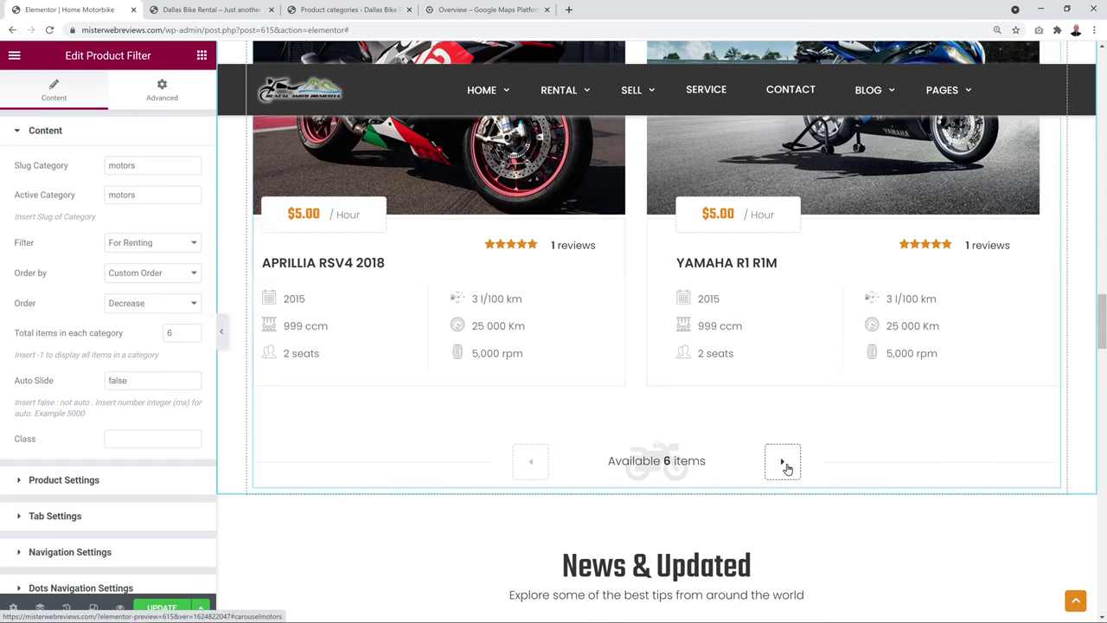
pyautogui.click(540, 471)
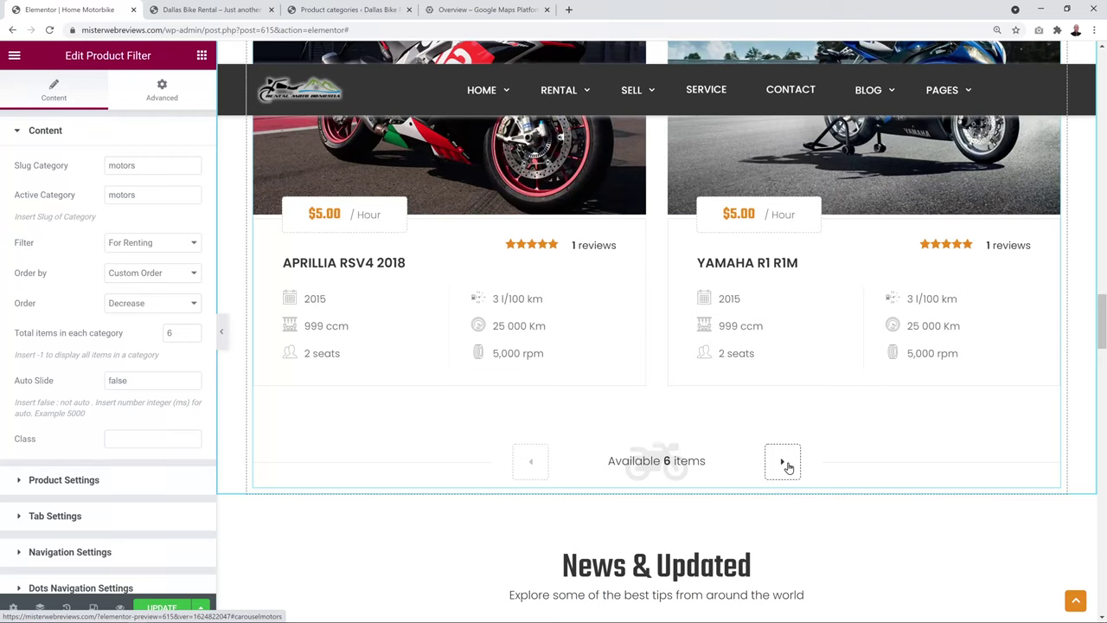
pyautogui.click(784, 464)
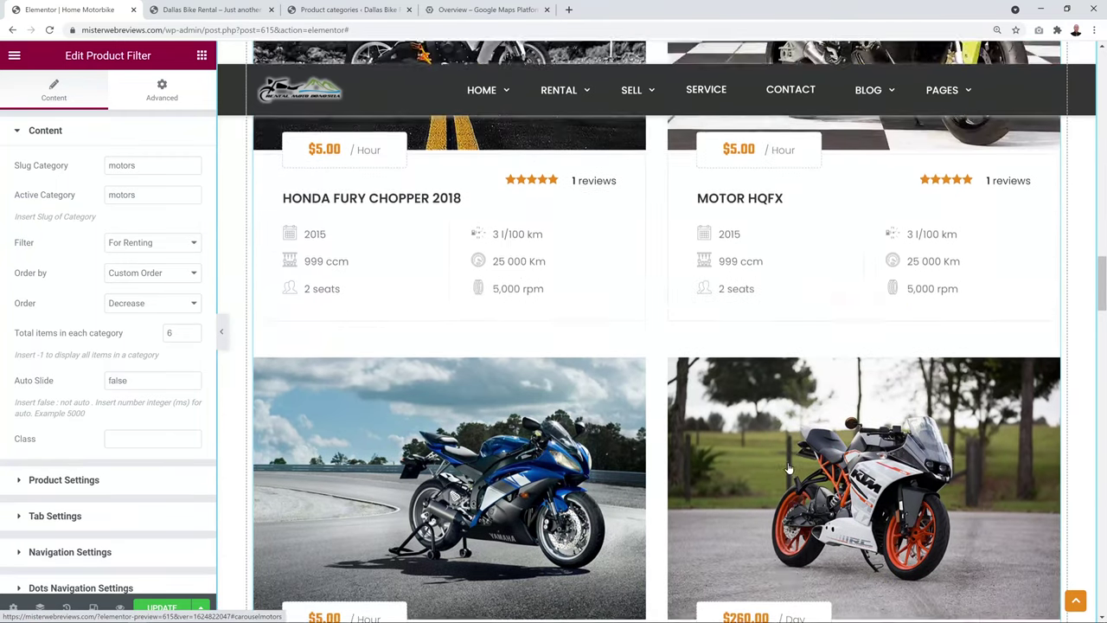
pyautogui.scroll(1, 789, 468)
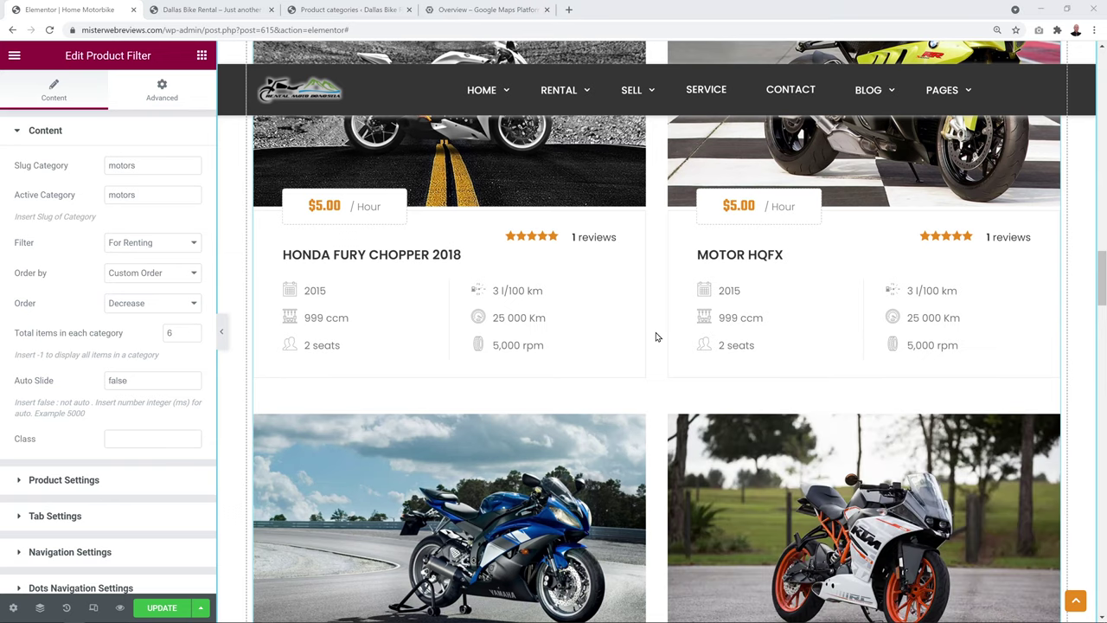
pyautogui.scroll(-6, 655, 338)
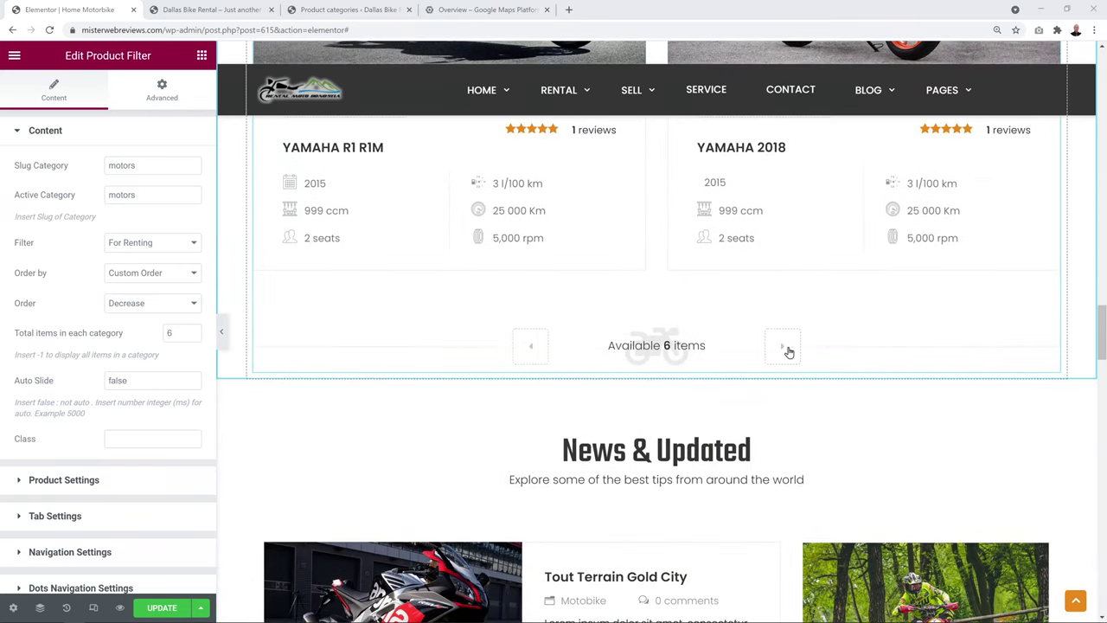
pyautogui.click(534, 350)
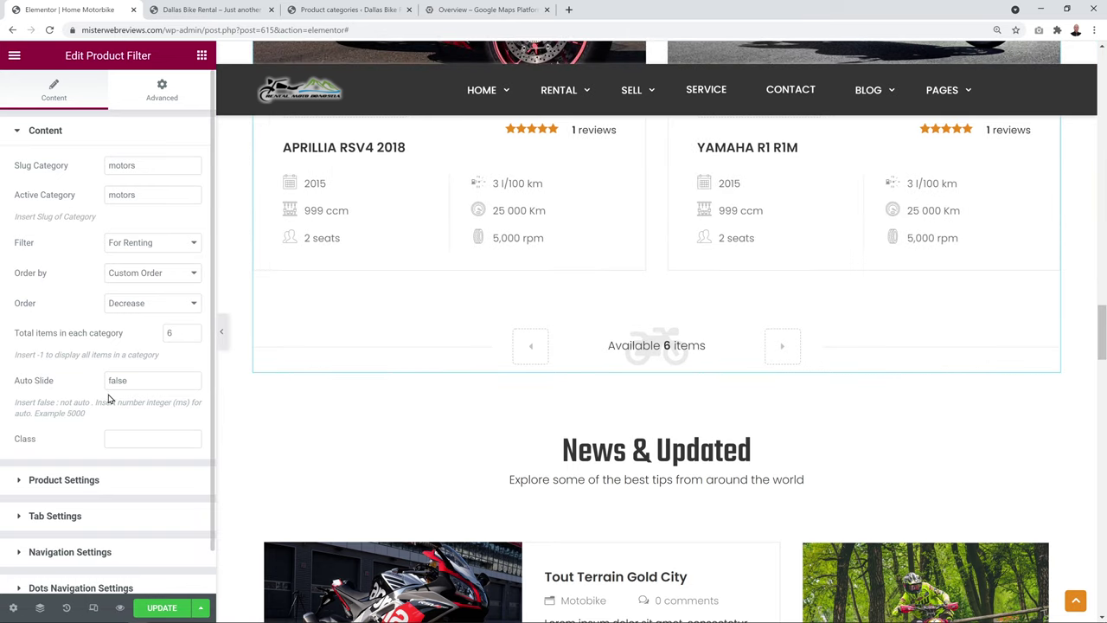
pyautogui.doubleClick(141, 387)
pyautogui.write('20')
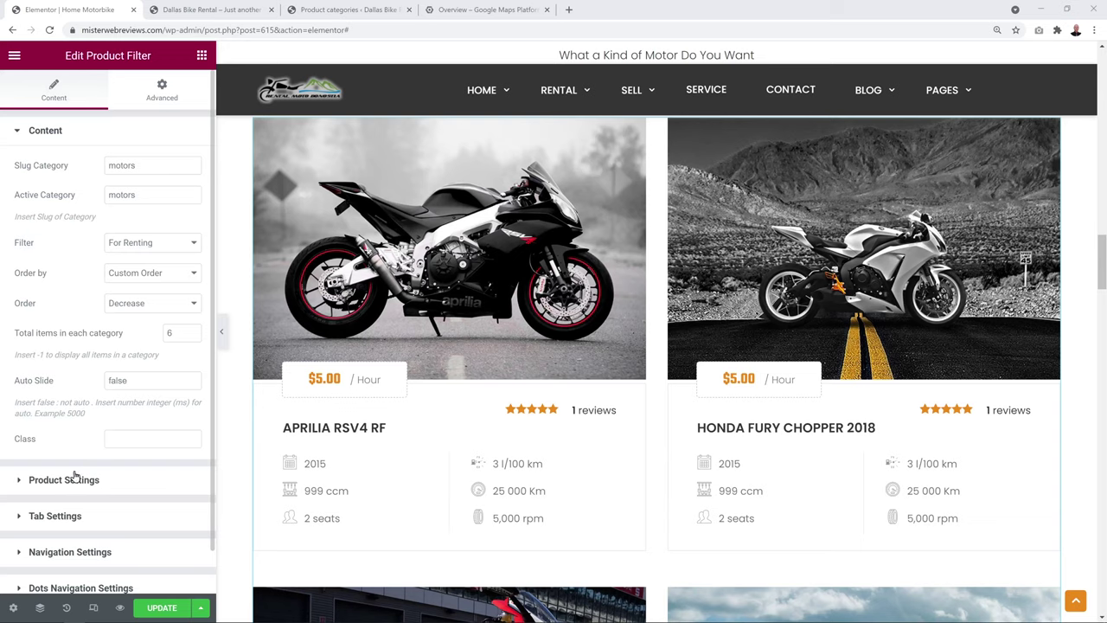
# Try product card Styles 1, 2 and 4, settling on Style 3
pyautogui.click(74, 481)
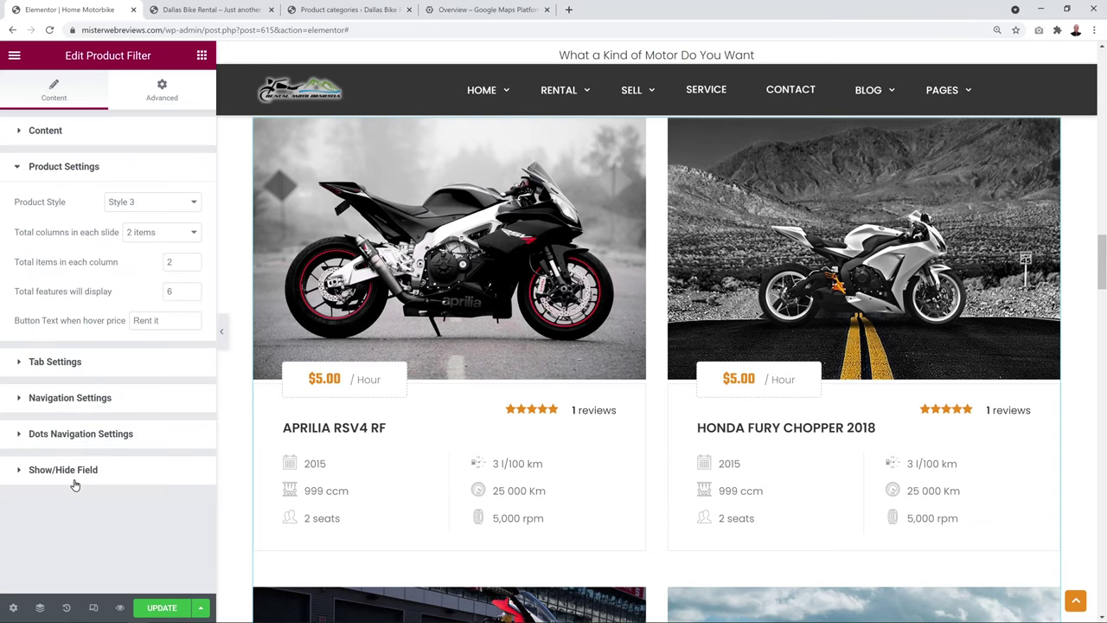
pyautogui.click(173, 206)
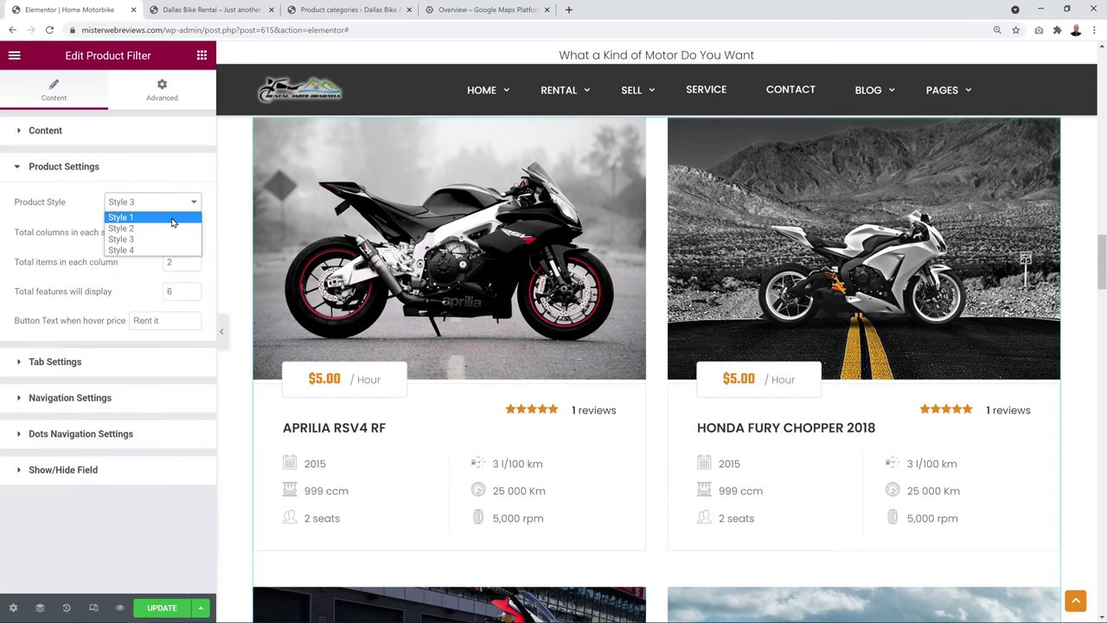
pyautogui.click(173, 218)
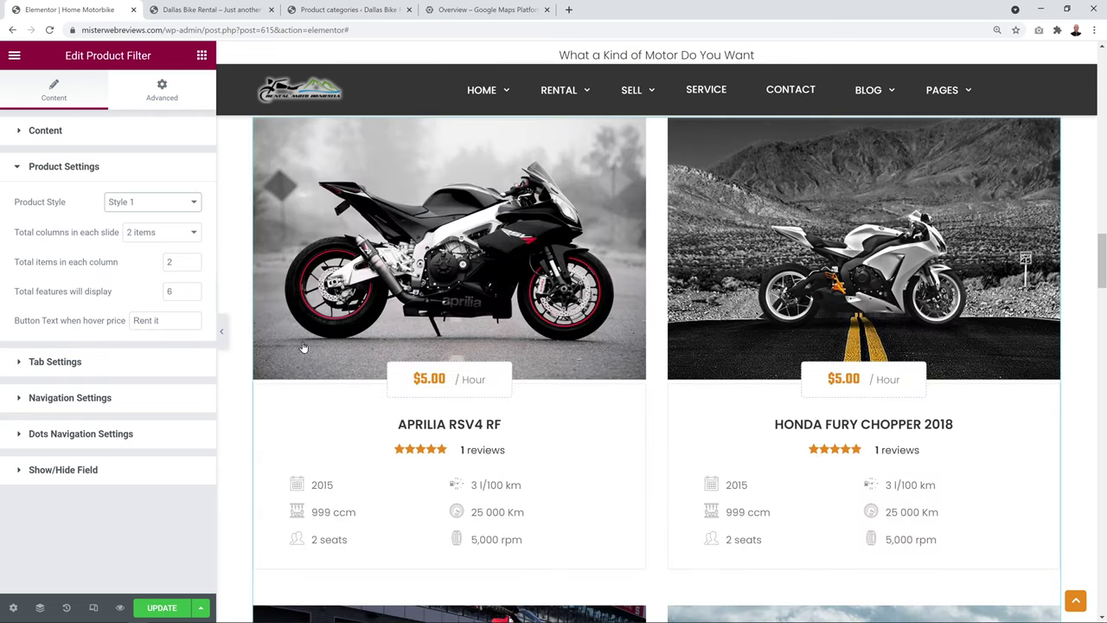
pyautogui.click(192, 202)
pyautogui.click(184, 228)
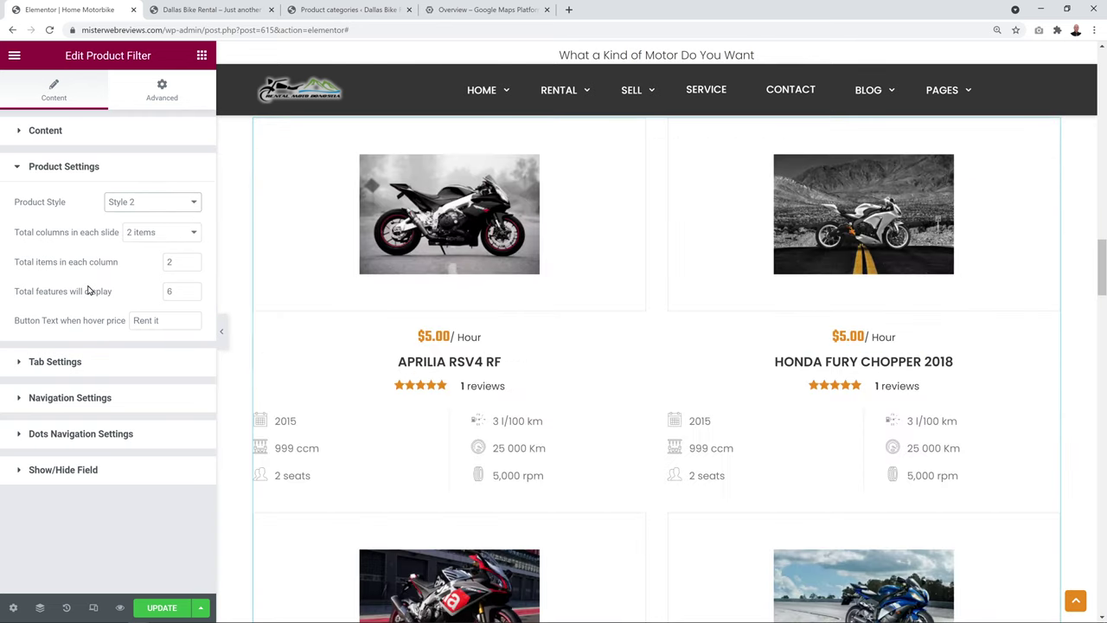
pyautogui.click(178, 200)
pyautogui.click(157, 239)
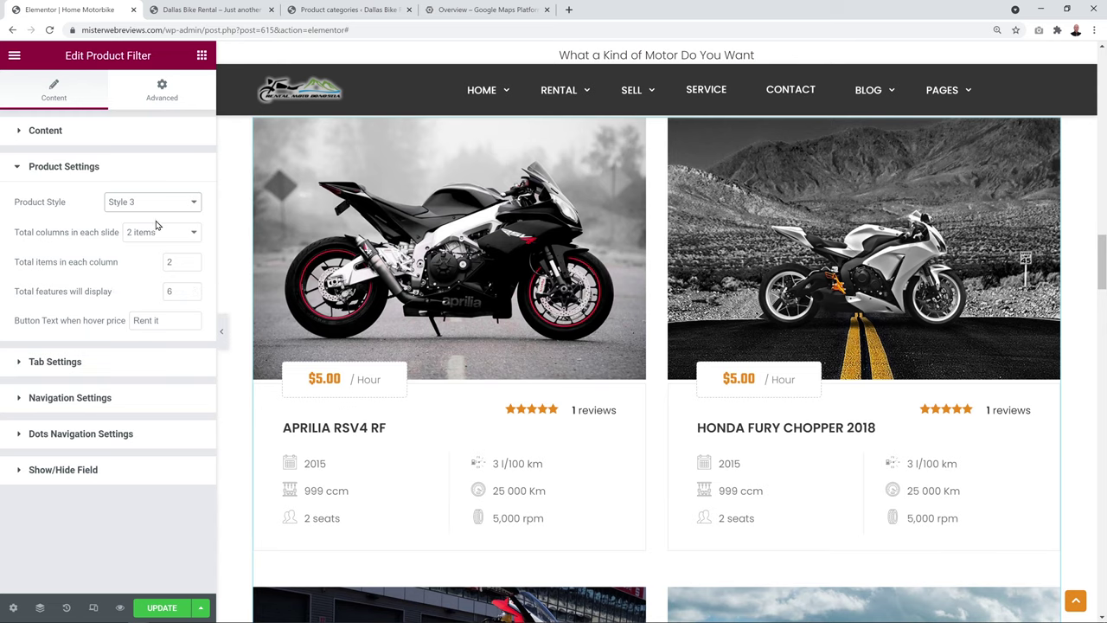
pyautogui.click(156, 205)
pyautogui.click(148, 251)
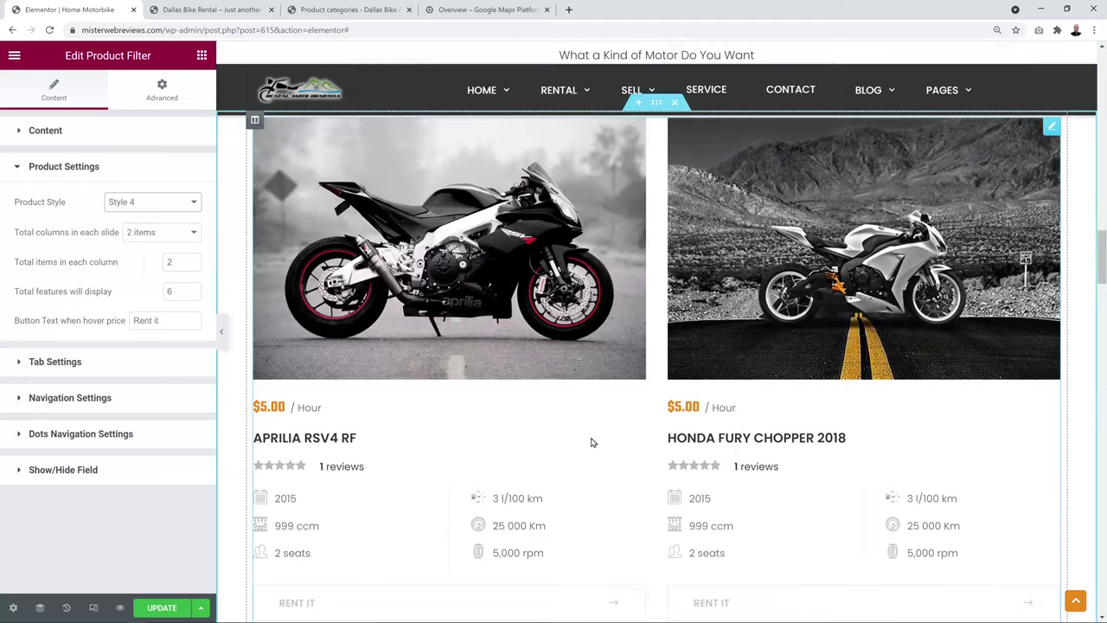
pyautogui.click(176, 201)
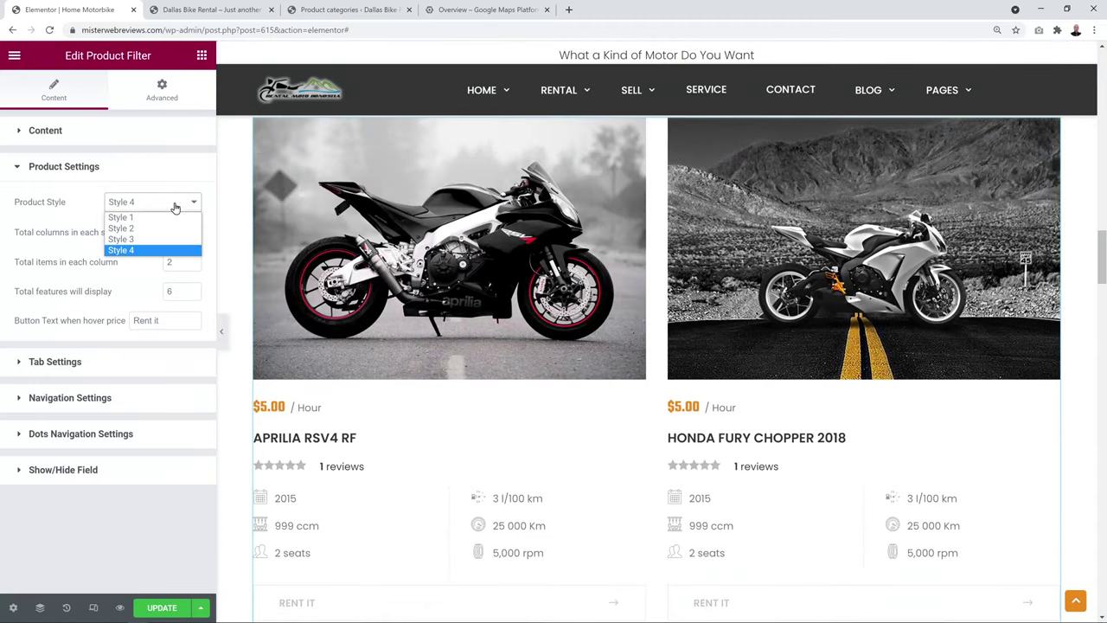
pyautogui.click(147, 232)
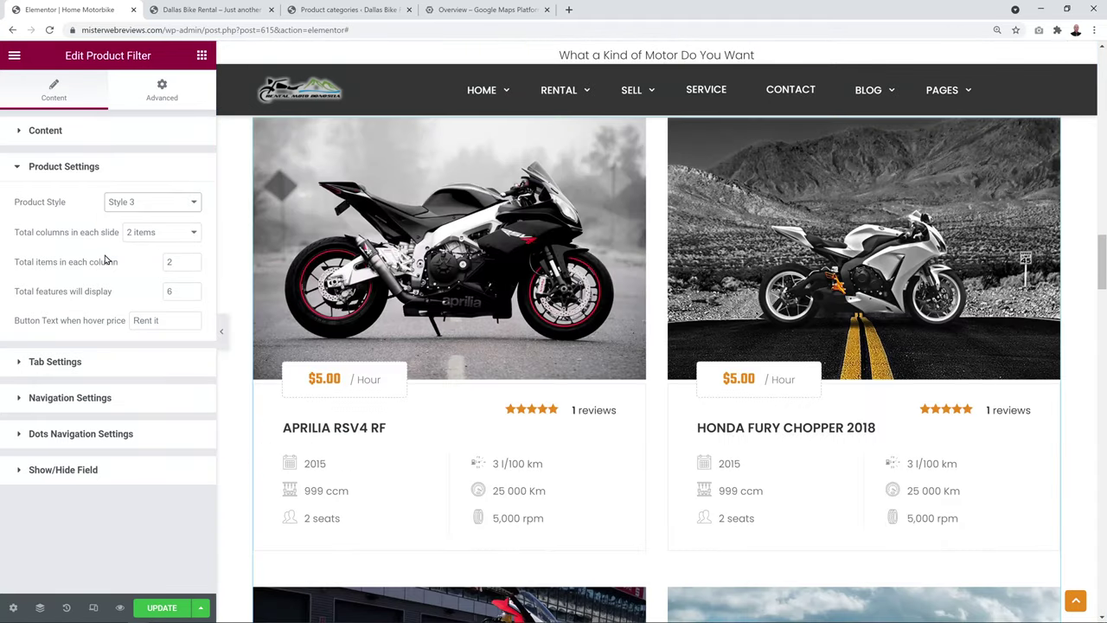
# Try three and four products per row, then return to two per row
pyautogui.click(188, 239)
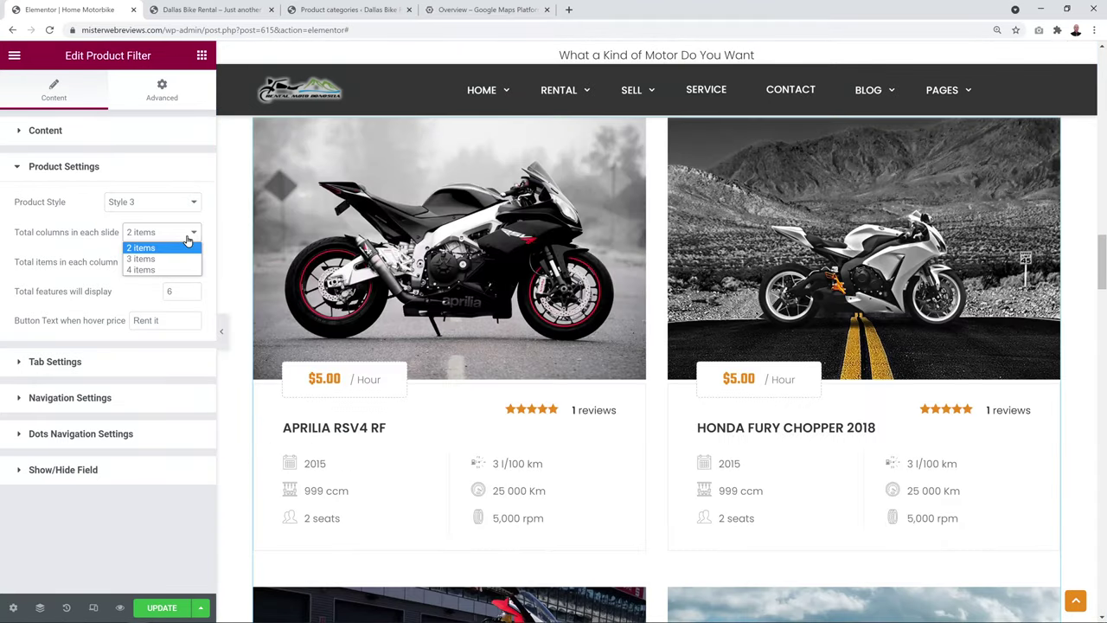
pyautogui.click(166, 258)
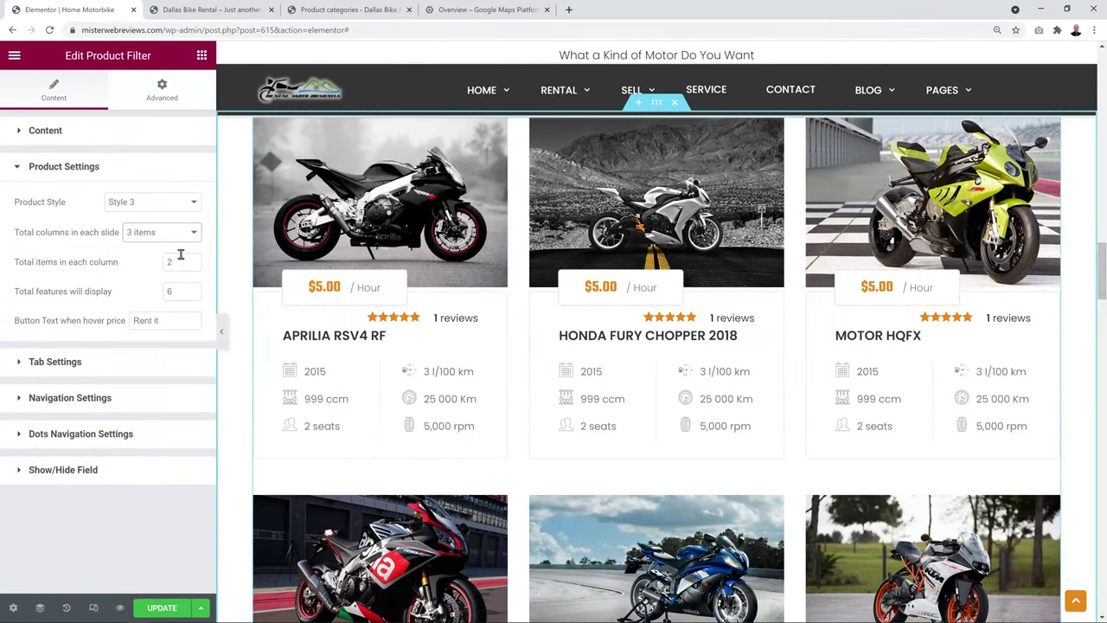
pyautogui.click(179, 234)
pyautogui.click(164, 268)
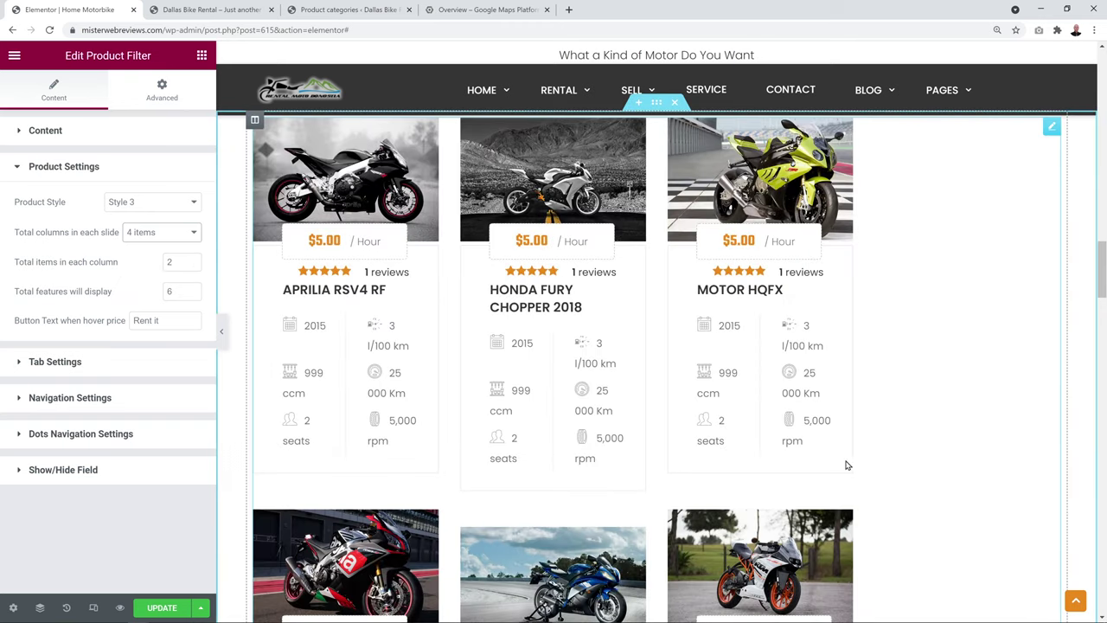
pyautogui.click(47, 133)
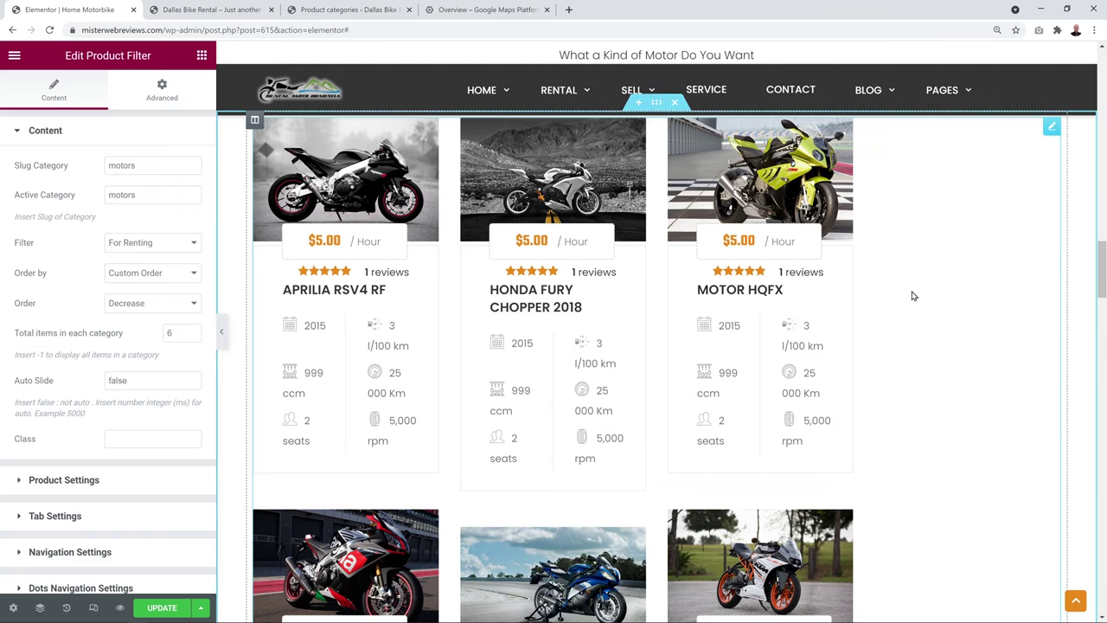
pyautogui.click(65, 479)
pyautogui.click(151, 232)
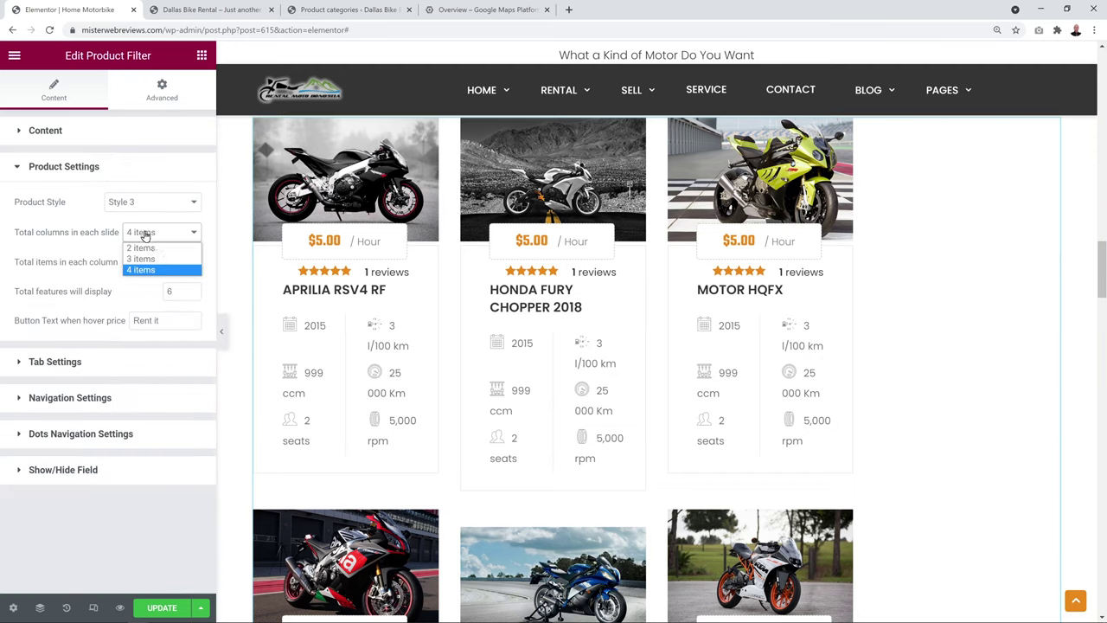
pyautogui.click(158, 249)
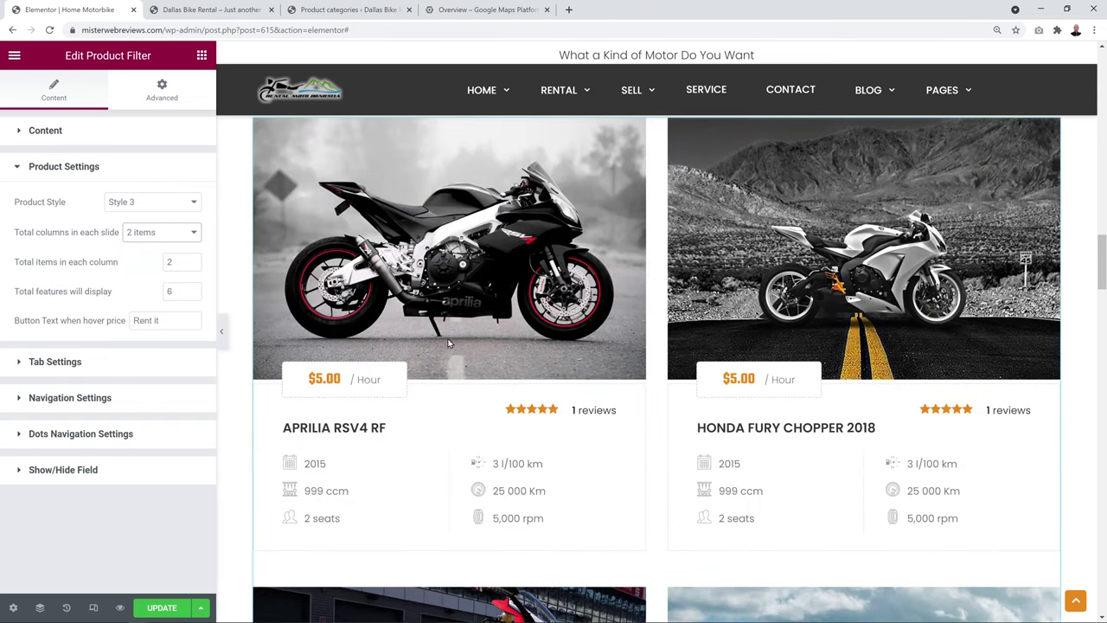
# Review the 'Rent it' hover button text and the widget's tab settings
pyautogui.scroll(-3, 514, 470)
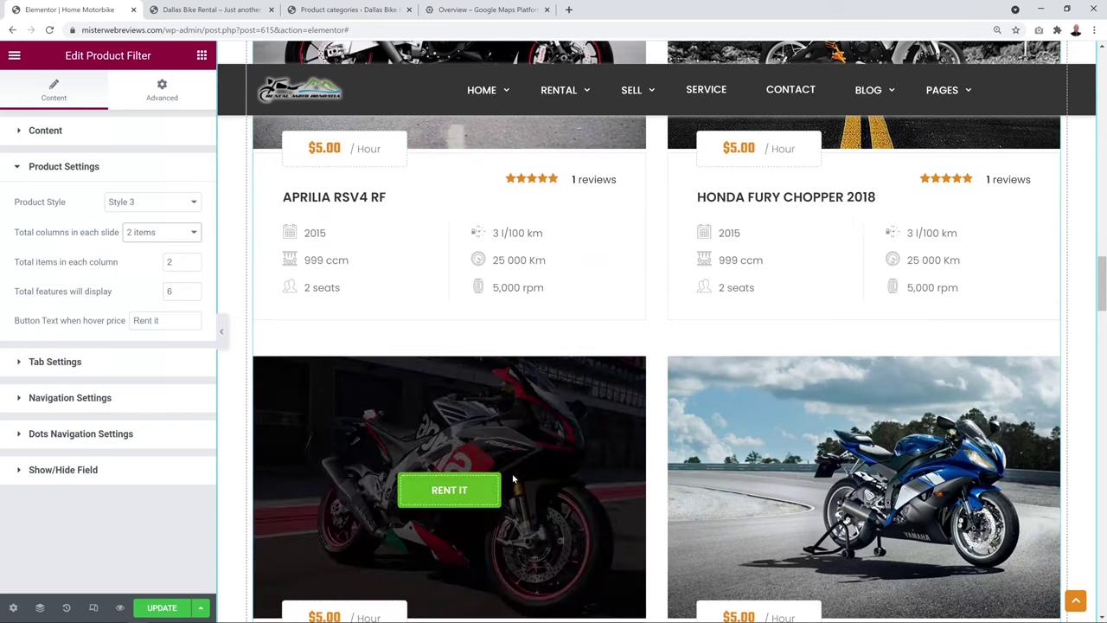
pyautogui.moveTo(481, 438)
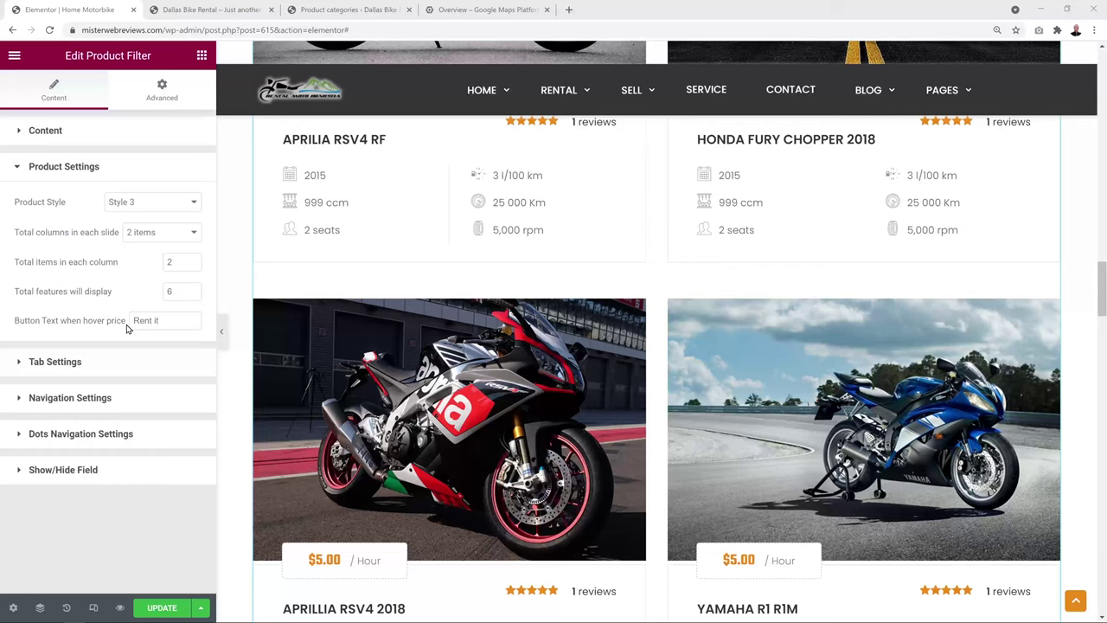
pyautogui.moveTo(443, 431)
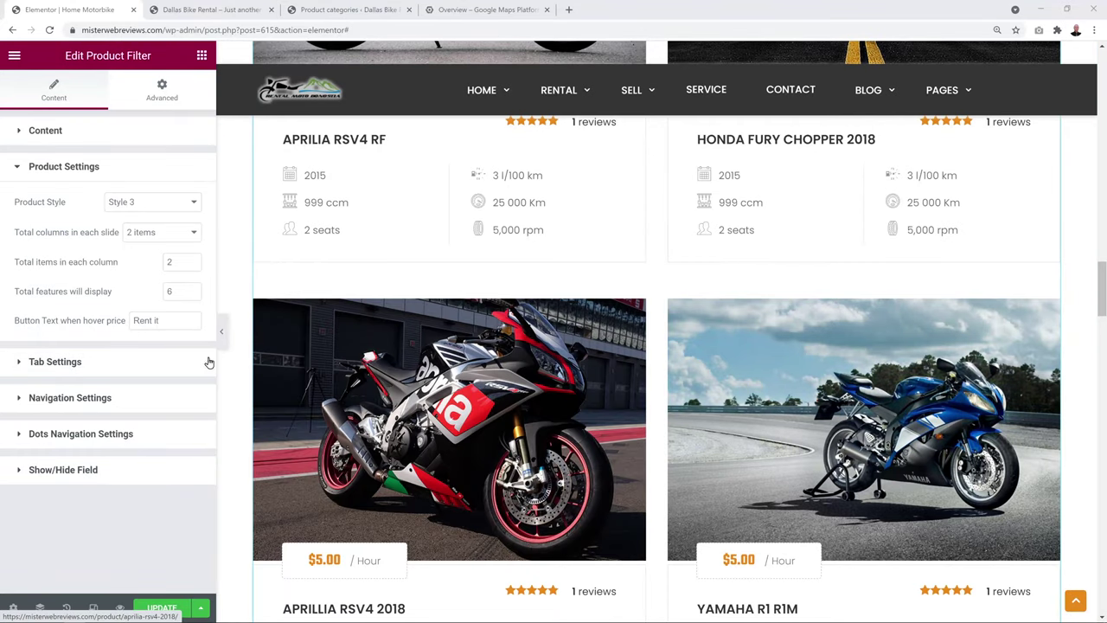
pyautogui.moveTo(157, 320); pyautogui.dragTo(87, 320)
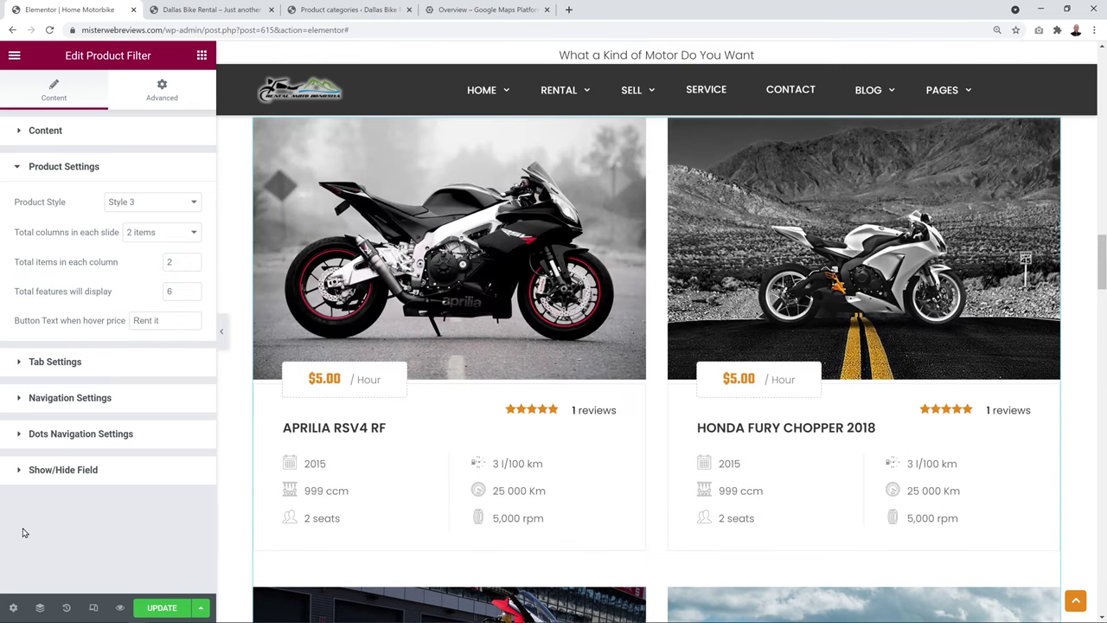
pyautogui.click(64, 362)
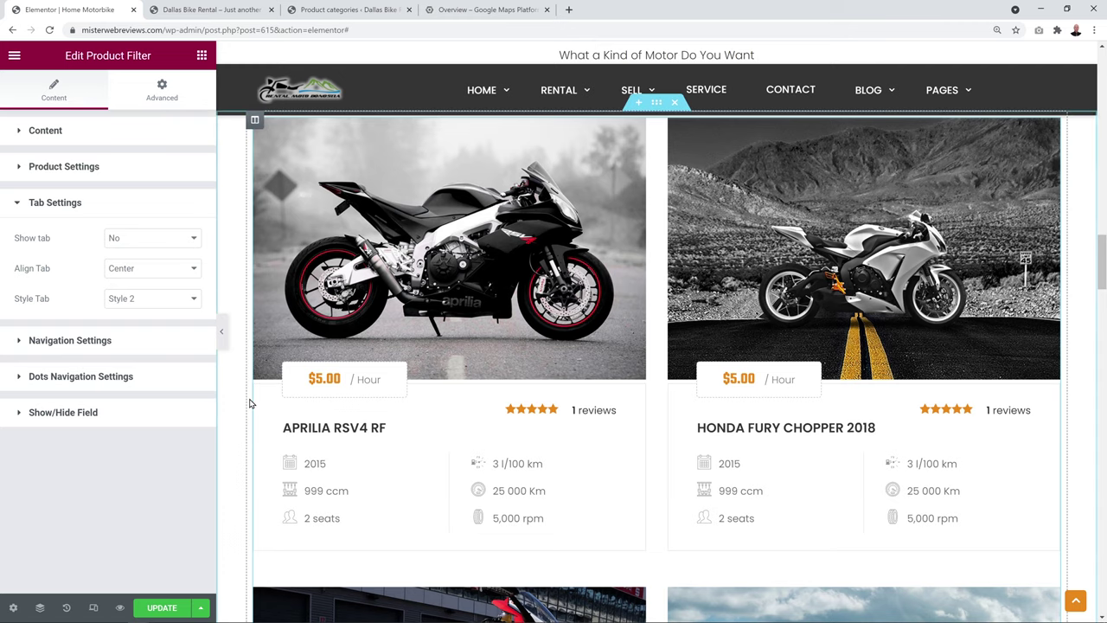
pyautogui.scroll(-1, 249, 403)
pyautogui.scroll(-7, 249, 403)
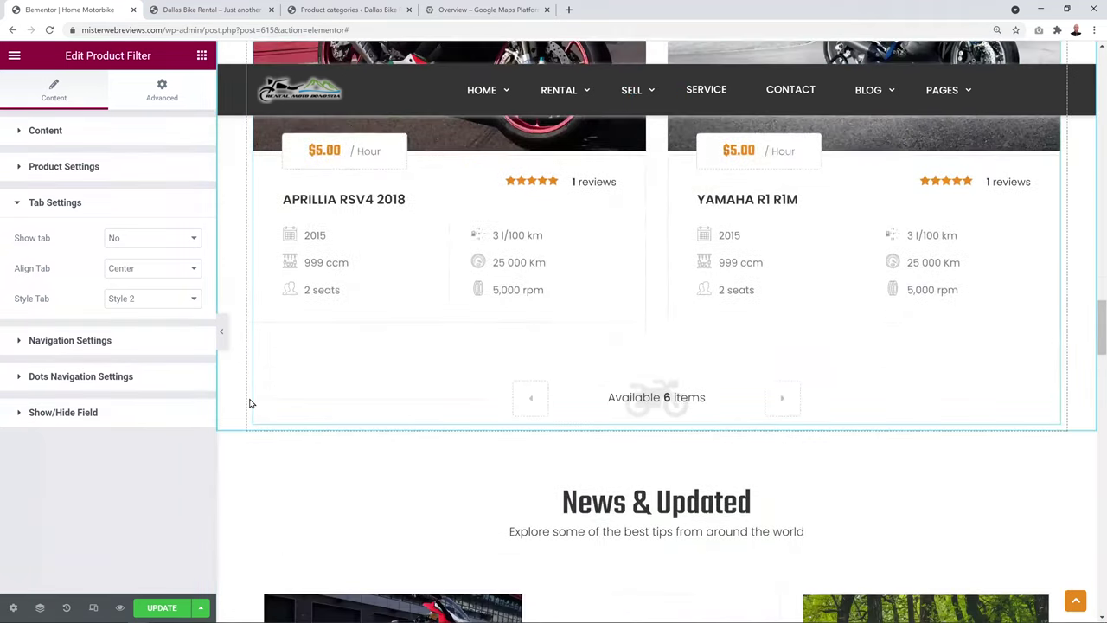
pyautogui.scroll(-2, 249, 403)
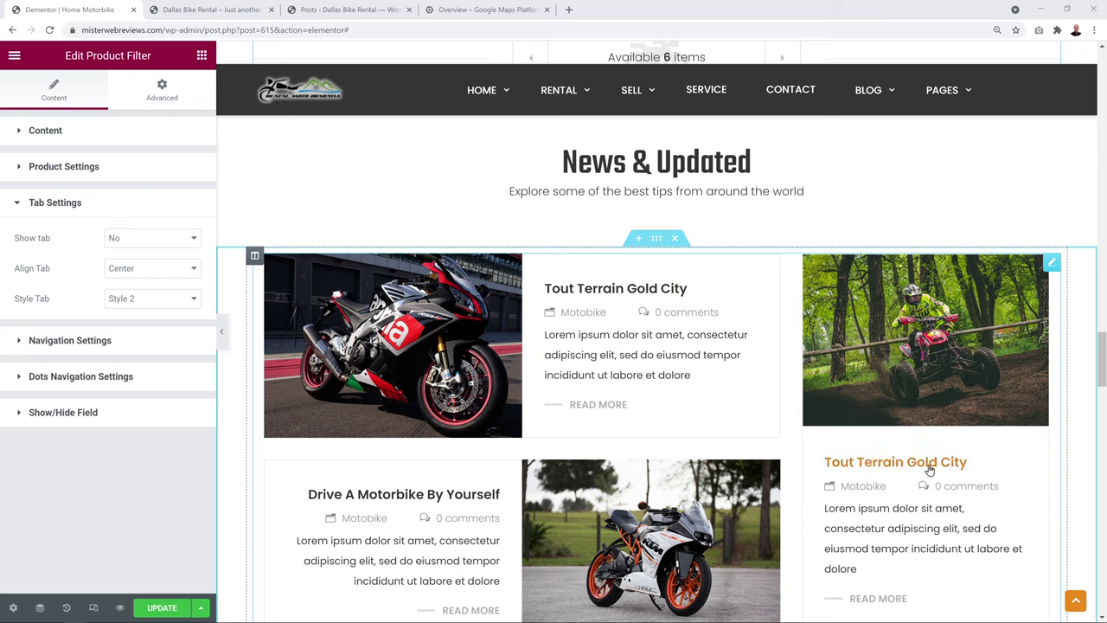
# Look over the WordPress posts list, going back and forth with the homepage editor
pyautogui.click(350, 10)
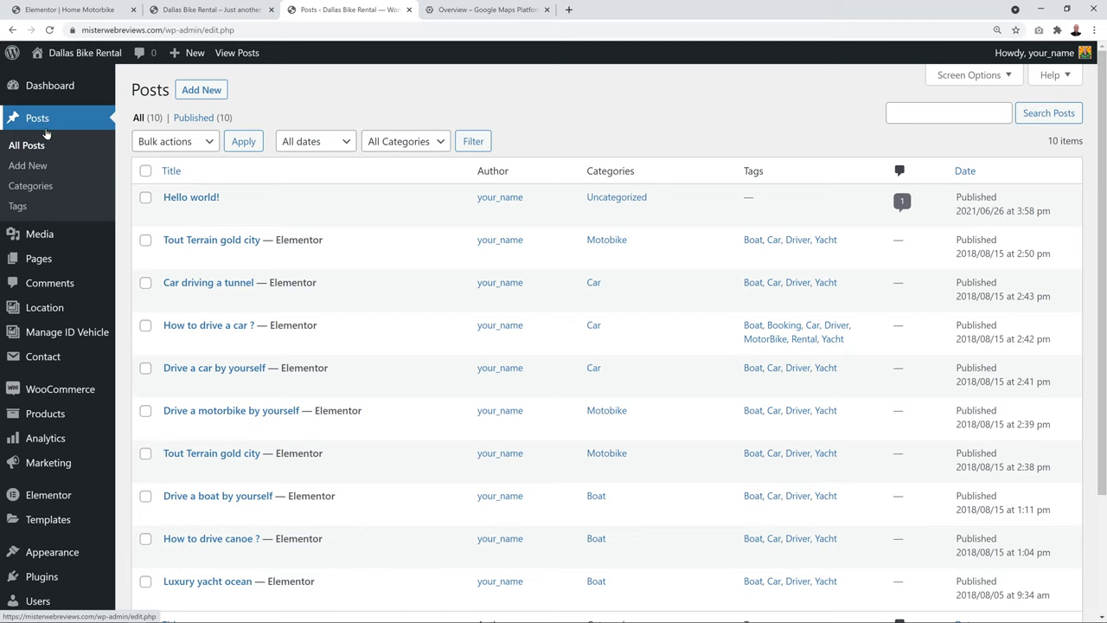
pyautogui.scroll(-1, 502, 291)
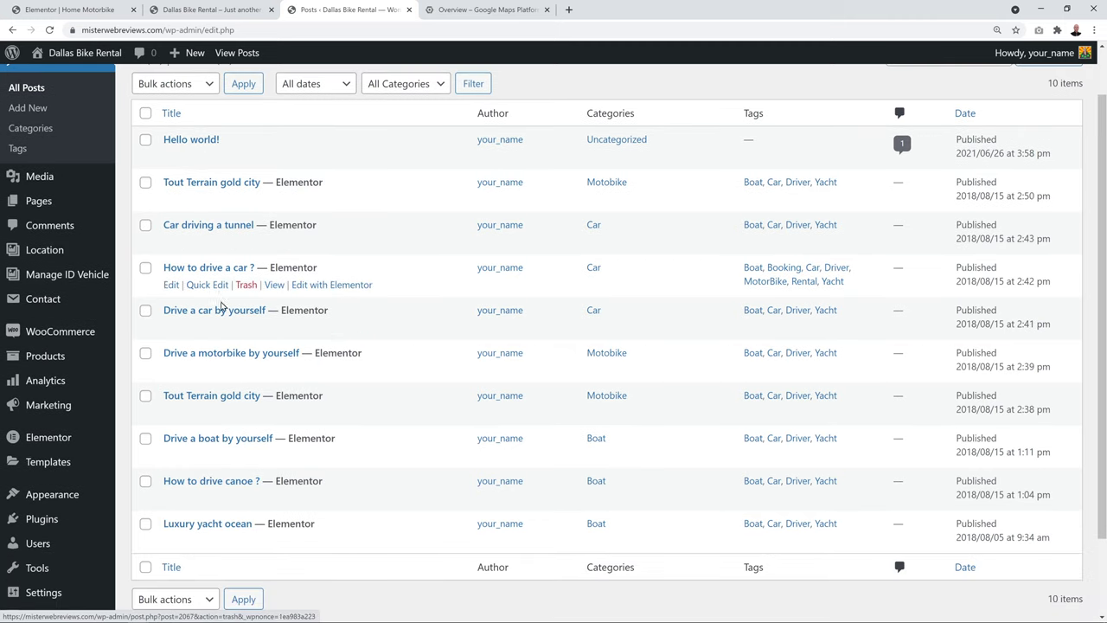
pyautogui.click(94, 30)
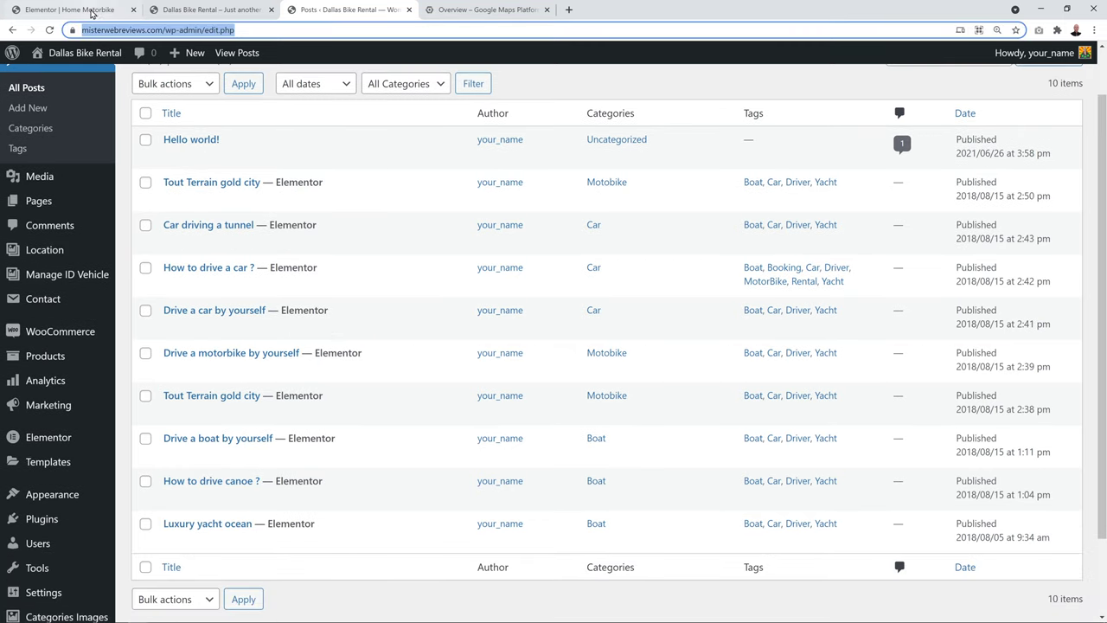
pyautogui.click(93, 13)
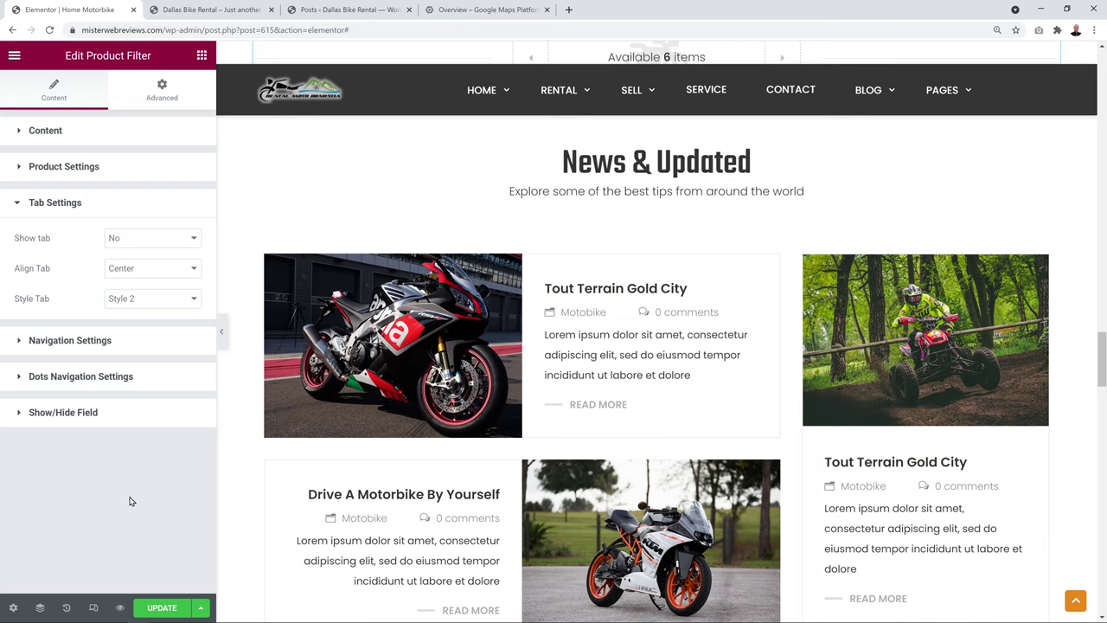
pyautogui.click(346, 10)
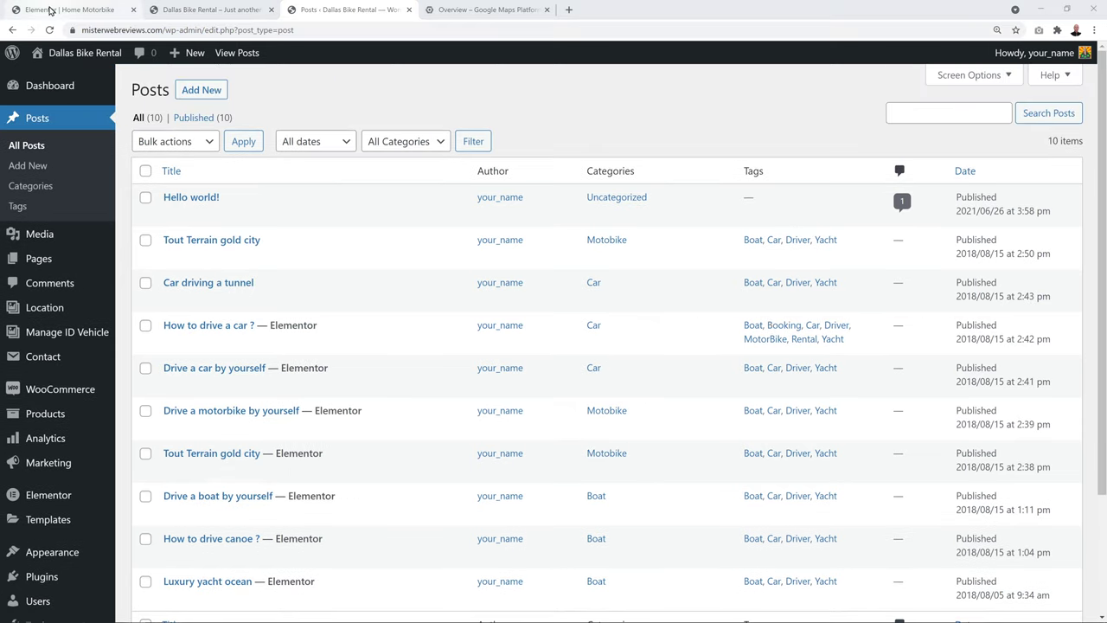
pyautogui.click(52, 11)
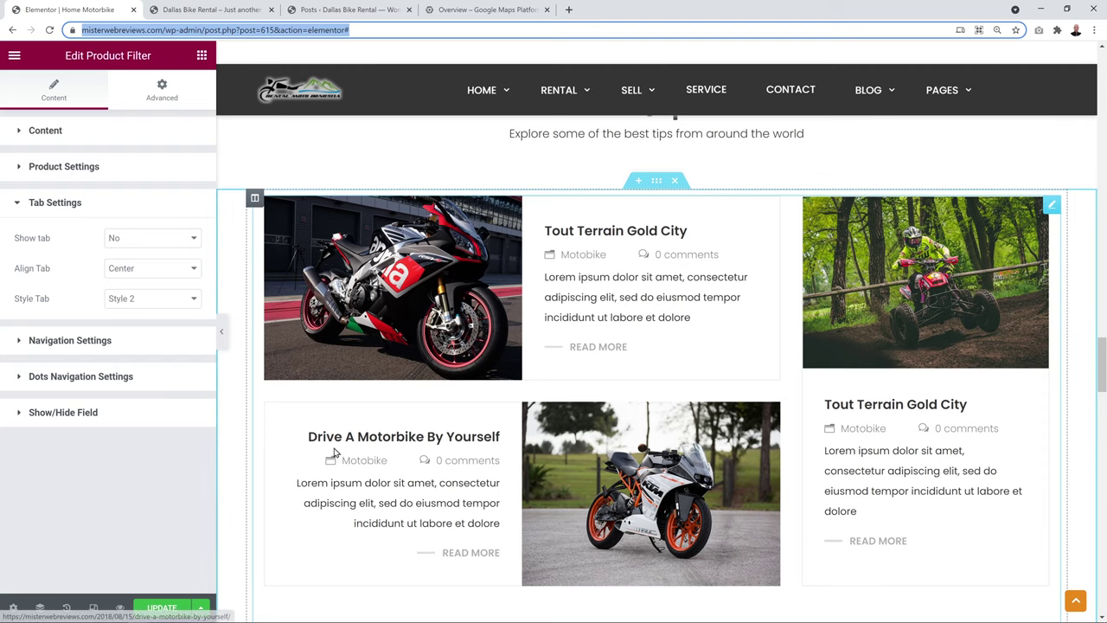
# Switch 'Drive a motorbike by yourself' back to the WordPress editor, confirming, then return to the homepage
pyautogui.click(363, 11)
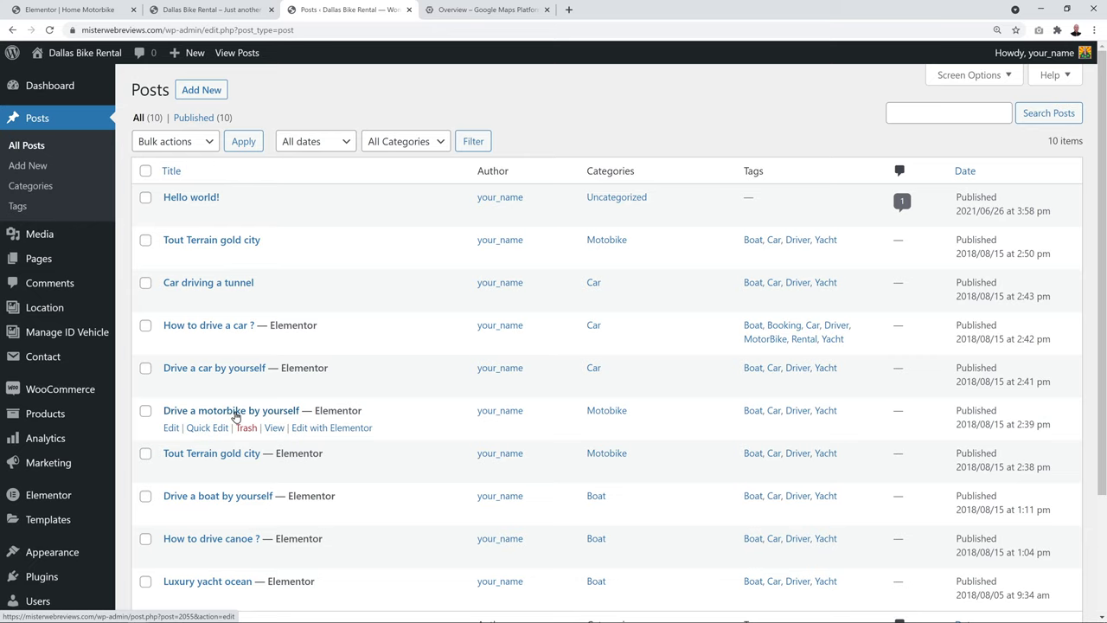
pyautogui.click(235, 413)
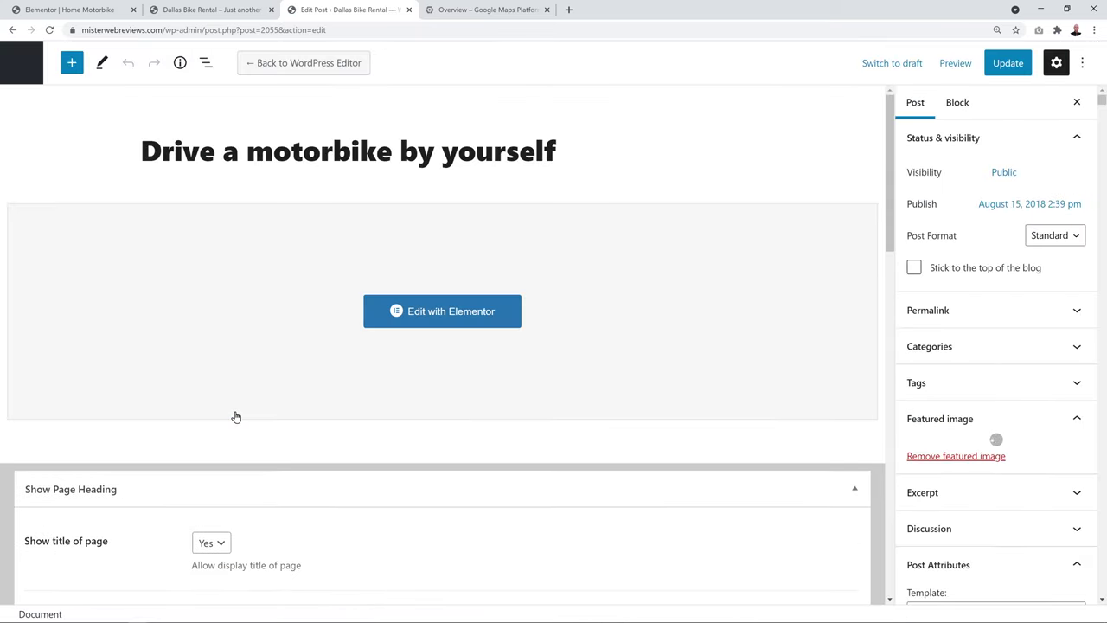
pyautogui.click(331, 66)
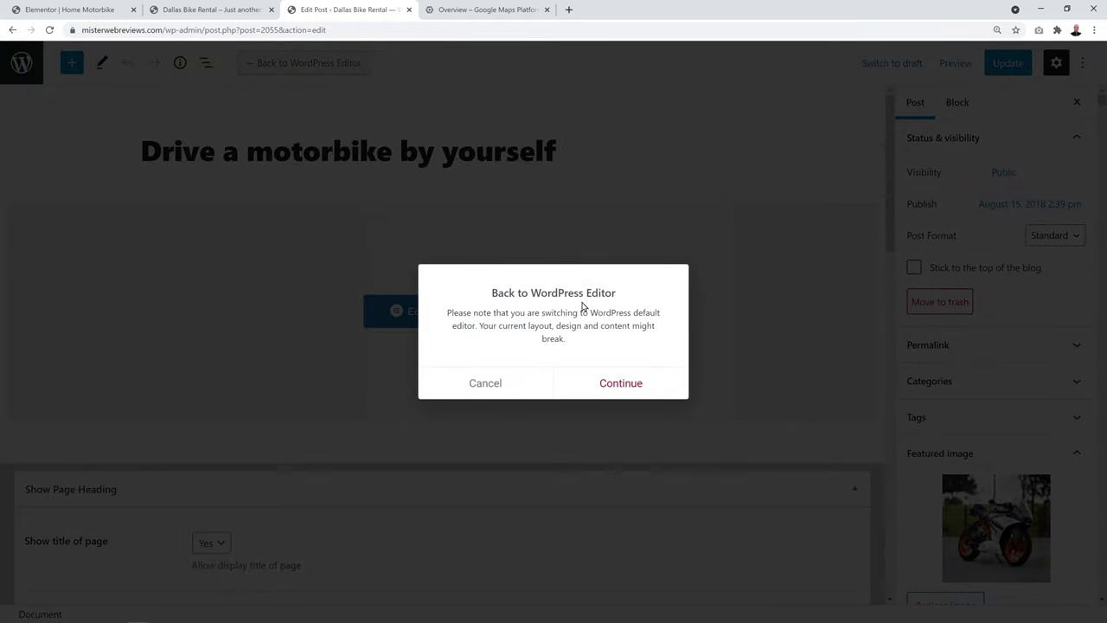
pyautogui.click(614, 383)
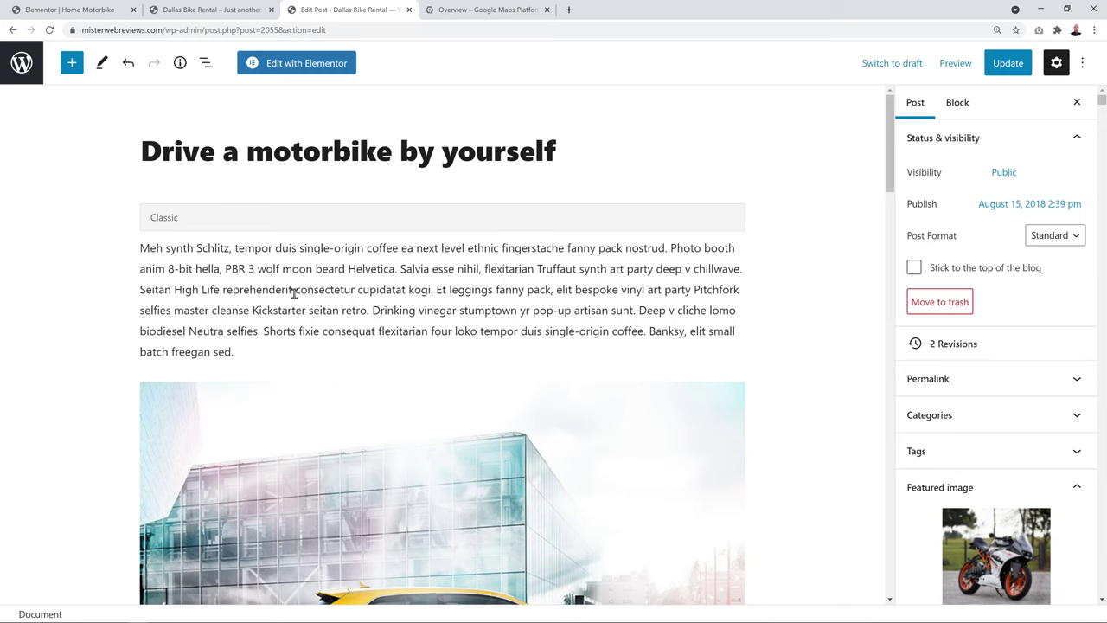
pyautogui.scroll(-3, 371, 289)
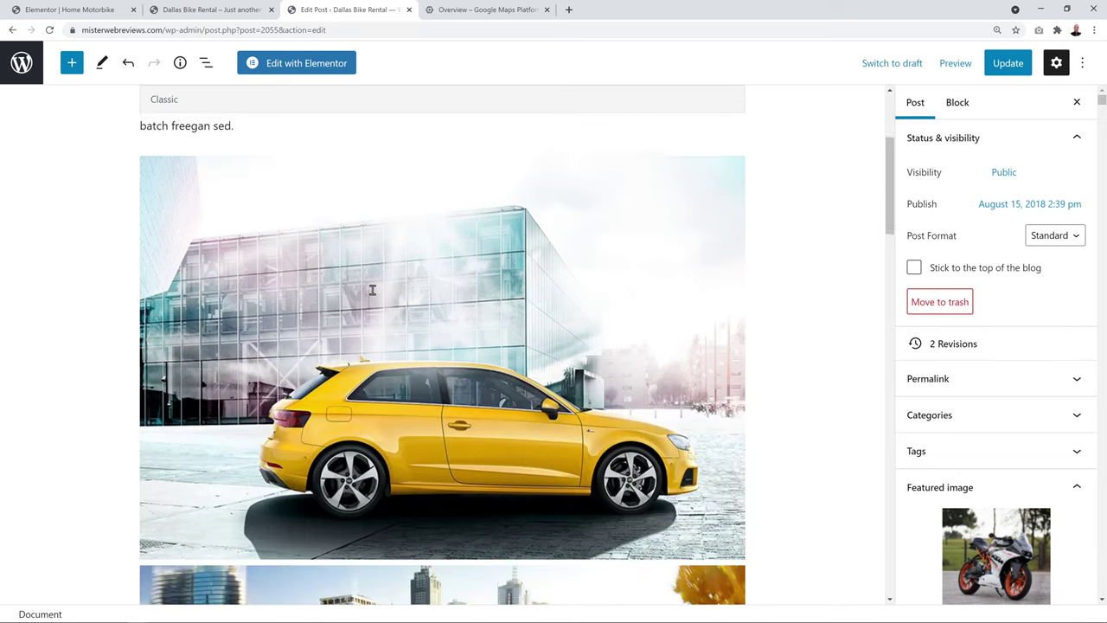
pyautogui.scroll(3, 371, 289)
pyautogui.scroll(-1, 996, 561)
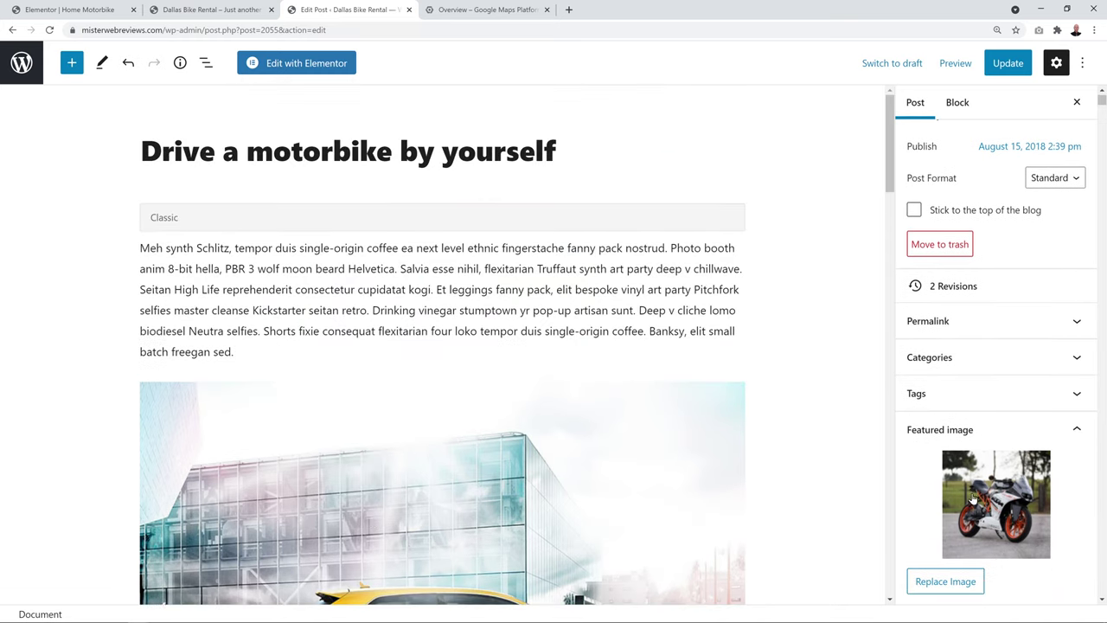
pyautogui.click(23, 13)
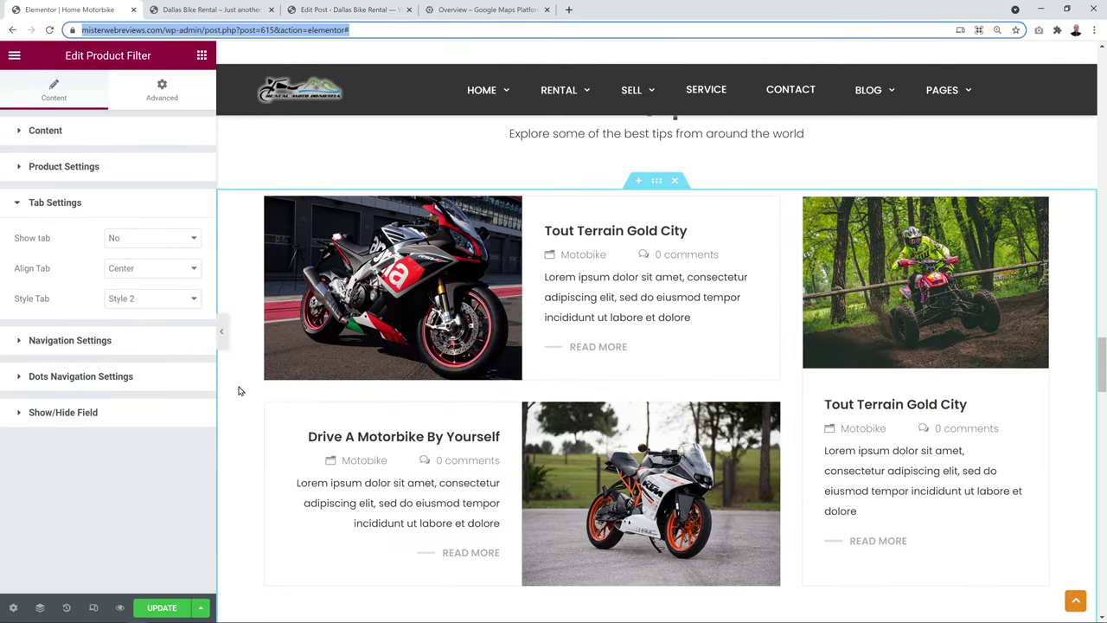
pyautogui.scroll(-5, 240, 389)
# Inspect the pick-up search shortcode's show_pickup_date value, then scroll down to Why choose us
pyautogui.scroll(-1, 240, 389)
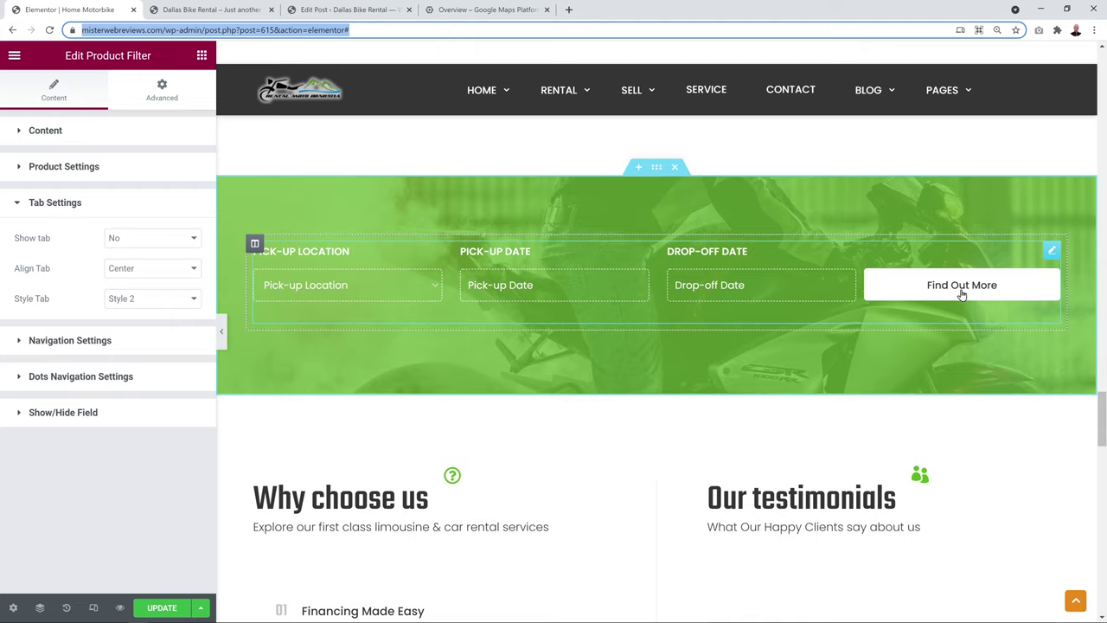
pyautogui.click(1053, 254)
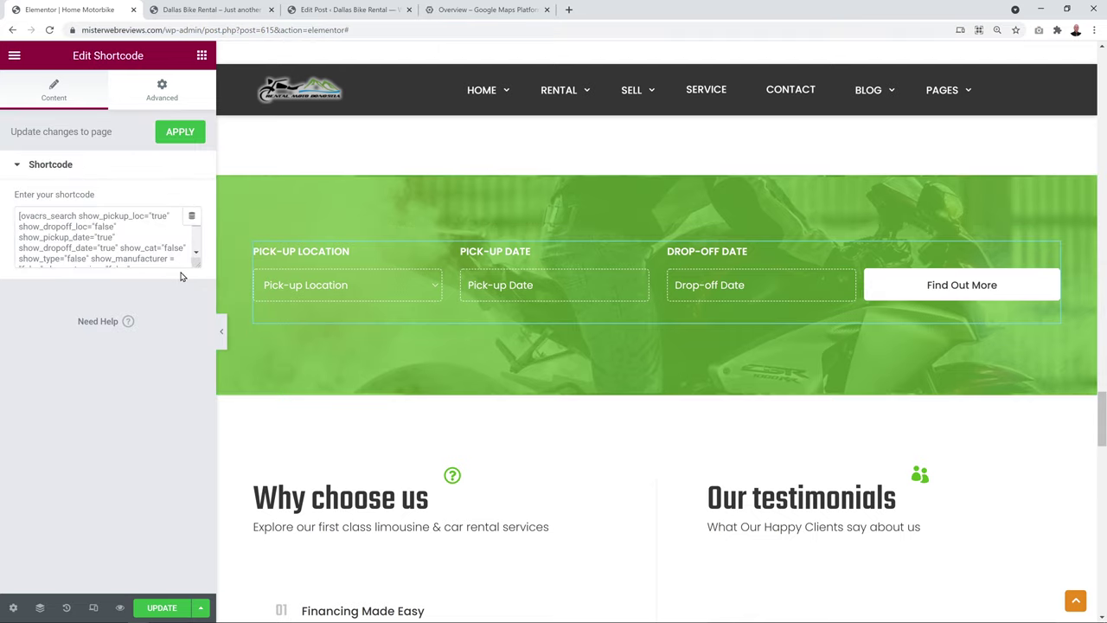
pyautogui.moveTo(197, 265); pyautogui.dragTo(198, 497)
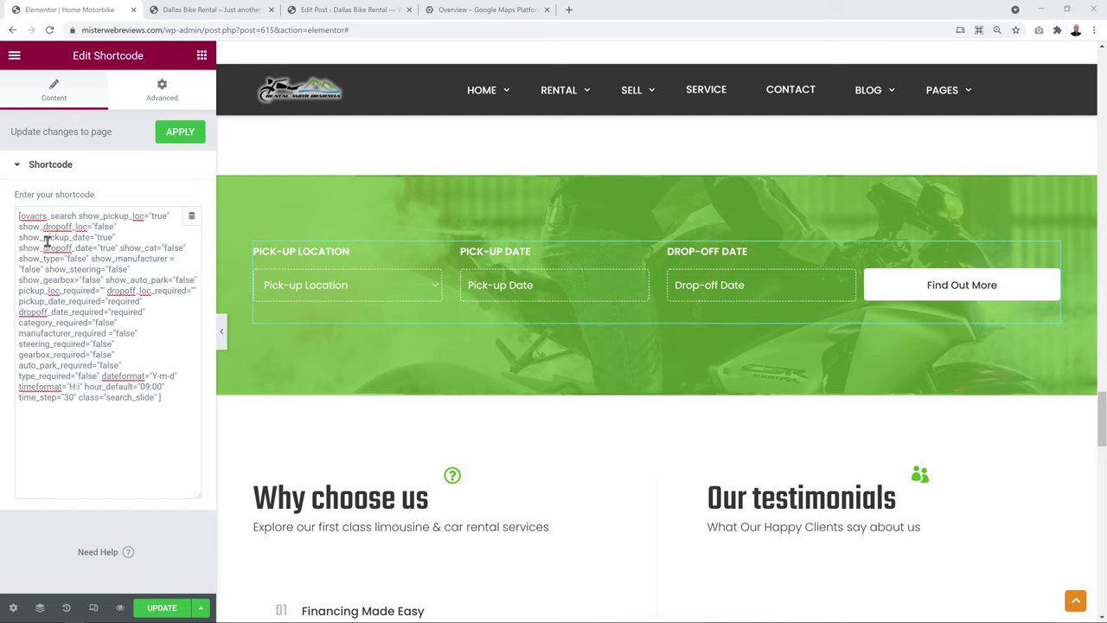
pyautogui.moveTo(119, 238); pyautogui.dragTo(97, 239)
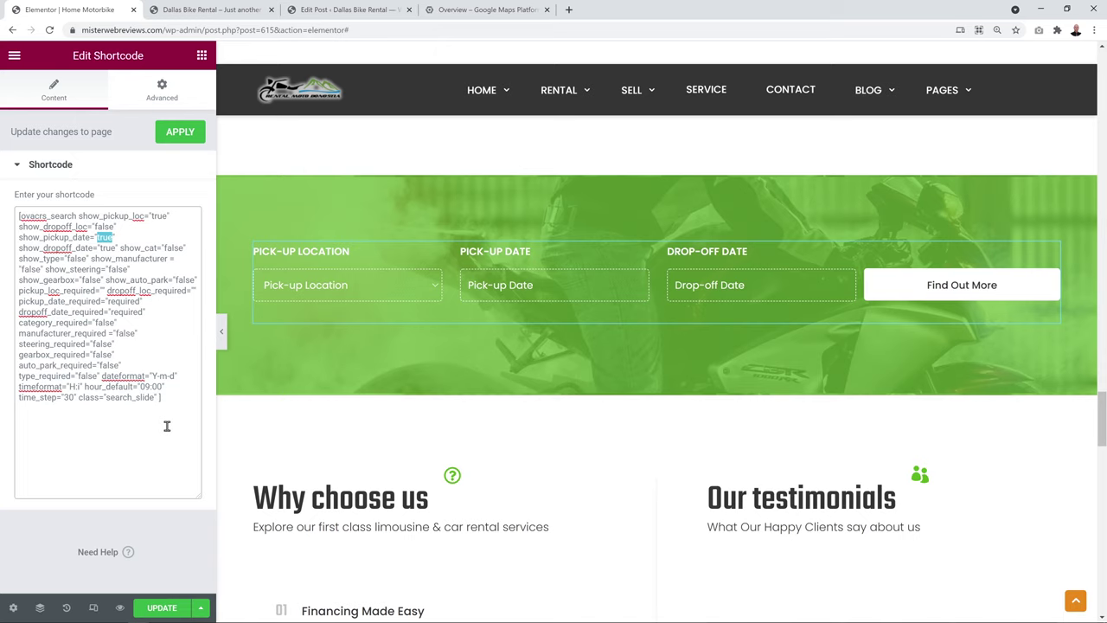
pyautogui.moveTo(179, 406); pyautogui.dragTo(13, 212)
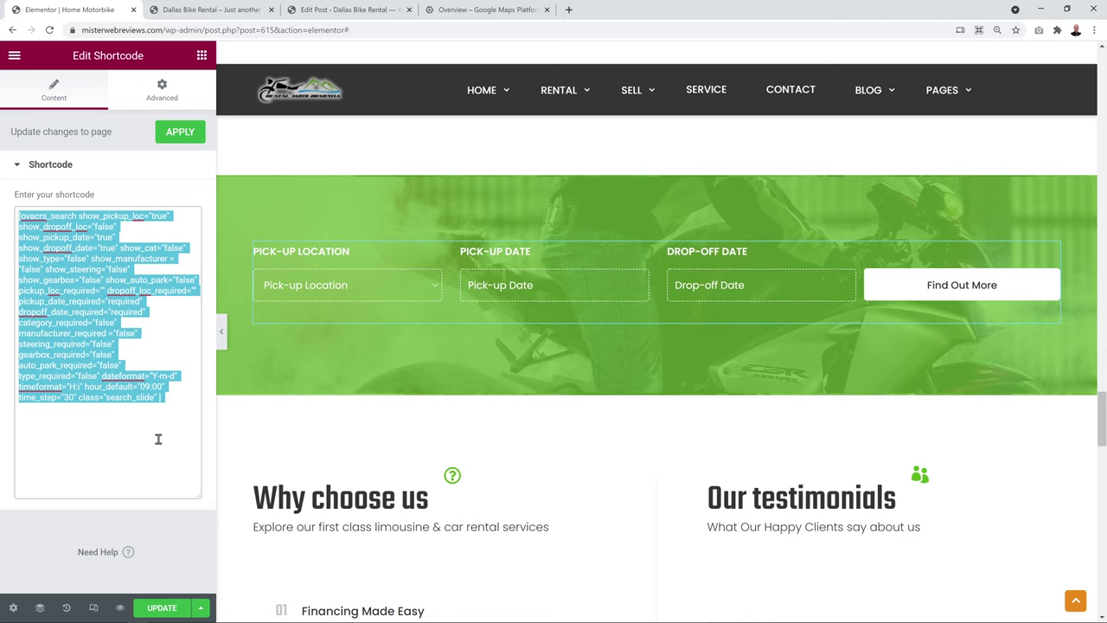
pyautogui.scroll(-3, 238, 411)
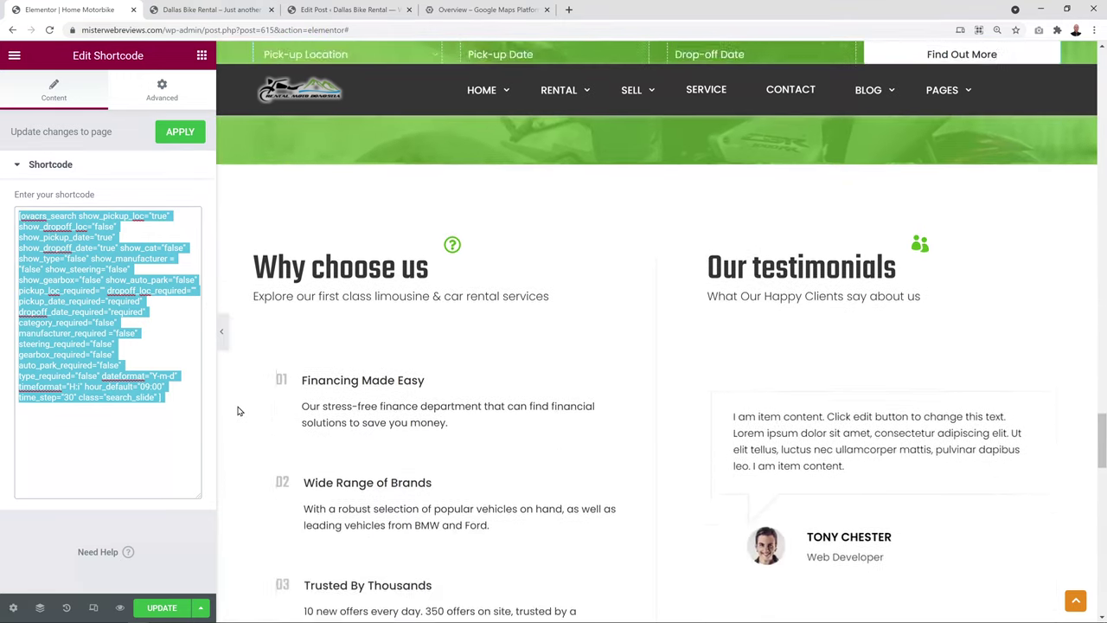
pyautogui.scroll(-1, 239, 411)
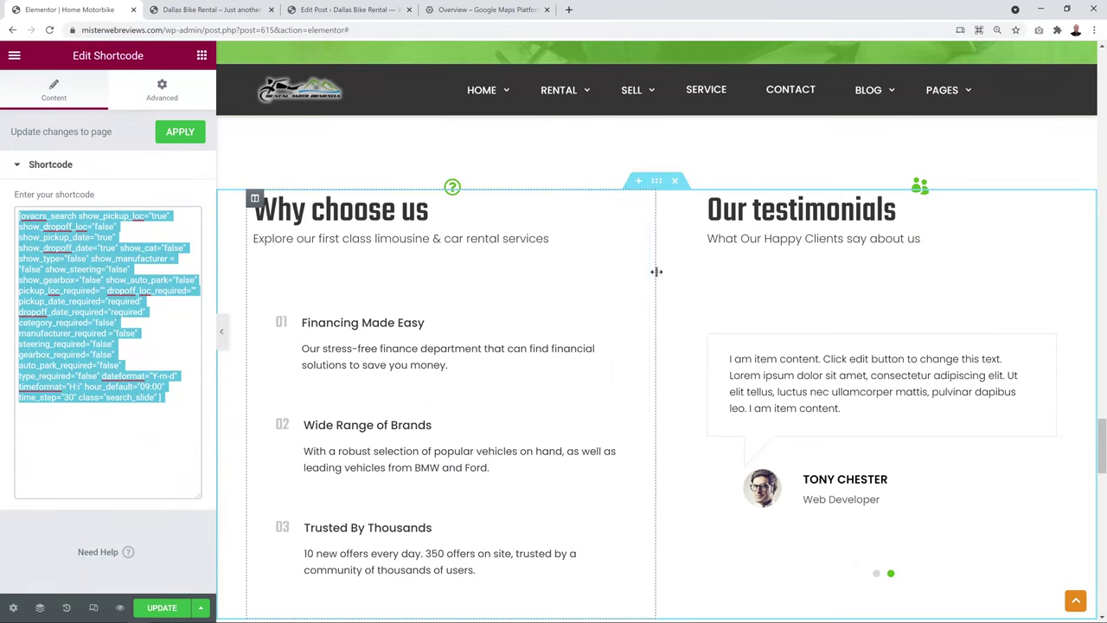
pyautogui.scroll(-1, 657, 274)
# Check the Financing Made Easy item's title and description, then open the Our testimonials widget
pyautogui.click(656, 127)
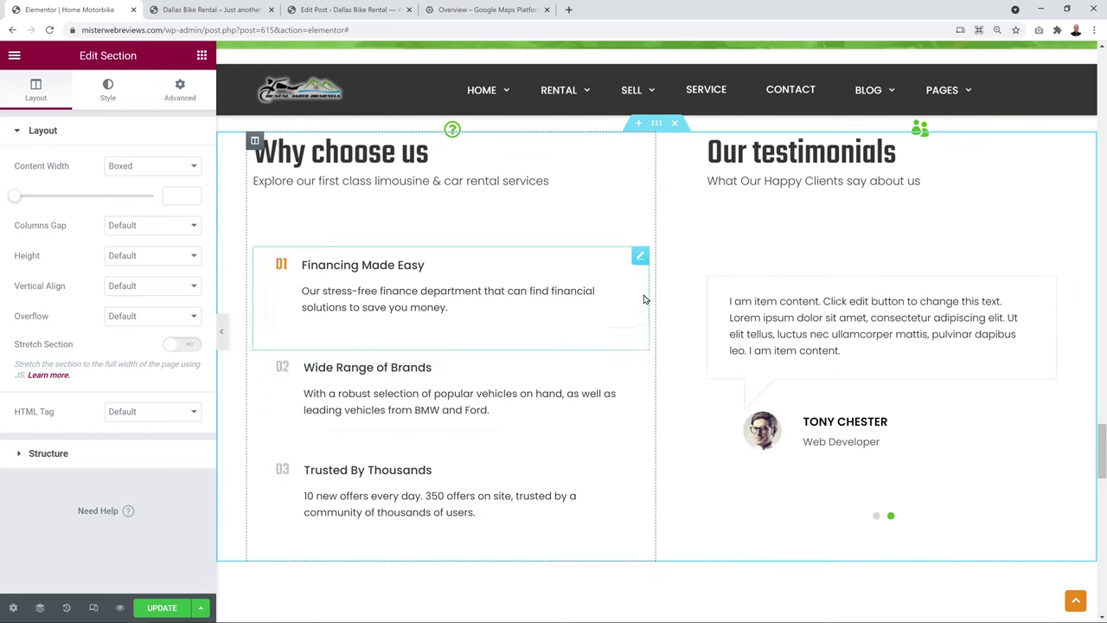
pyautogui.click(640, 255)
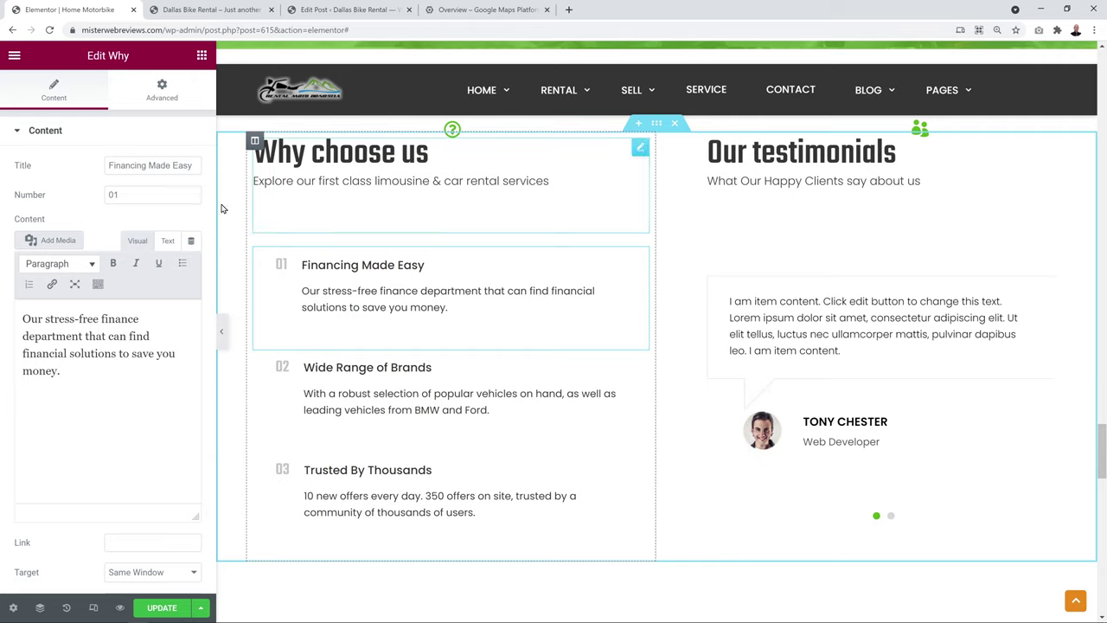
pyautogui.moveTo(109, 165); pyautogui.dragTo(199, 165)
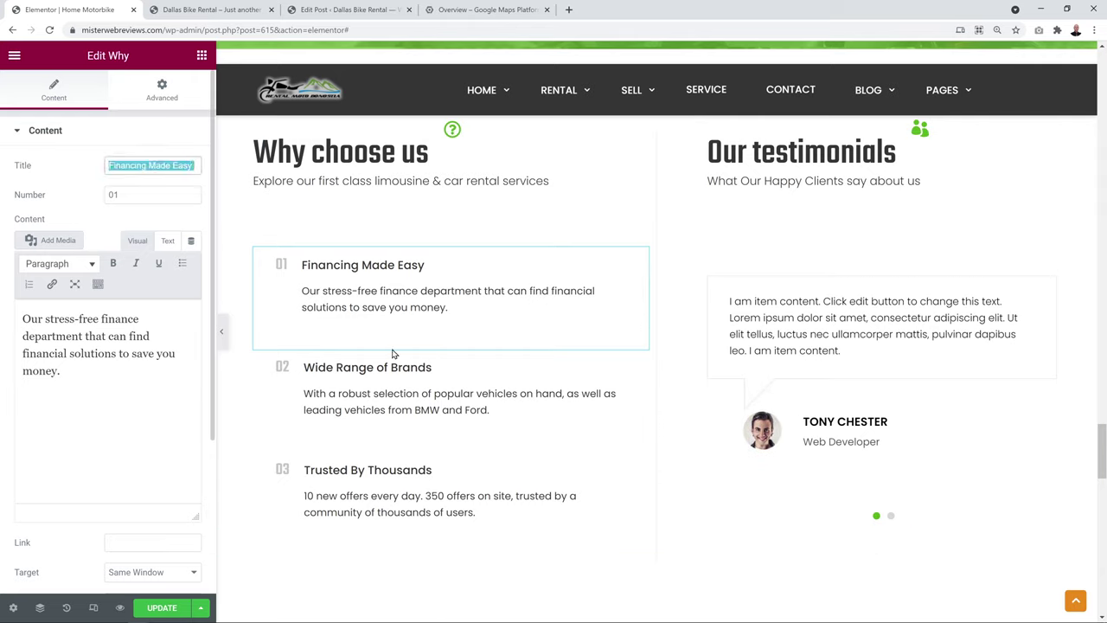
pyautogui.moveTo(61, 372); pyautogui.dragTo(19, 309)
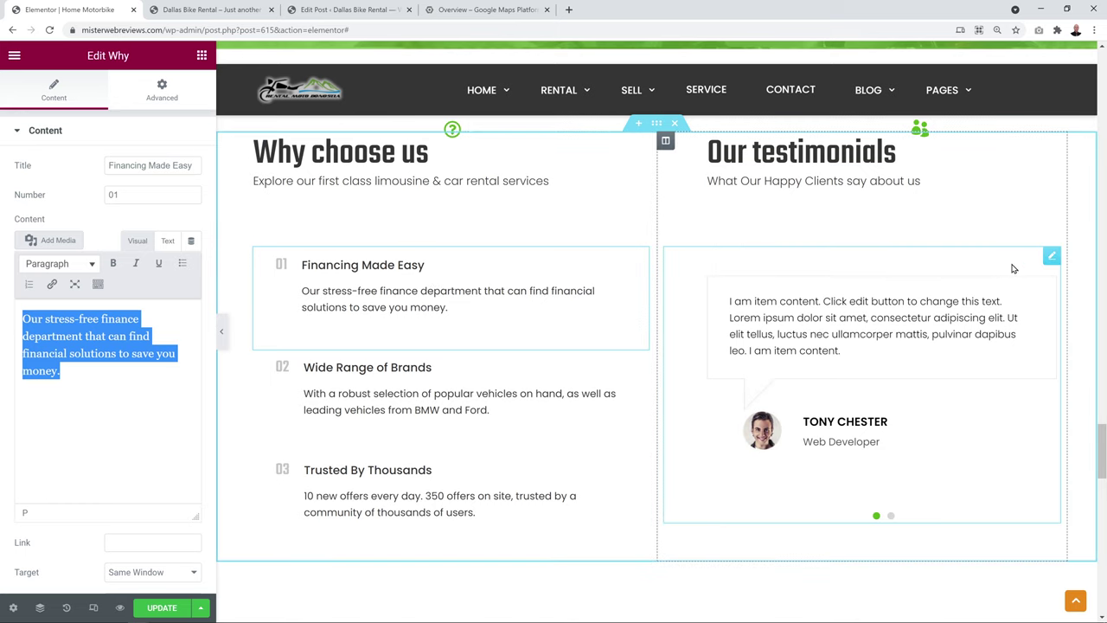
pyautogui.click(1052, 257)
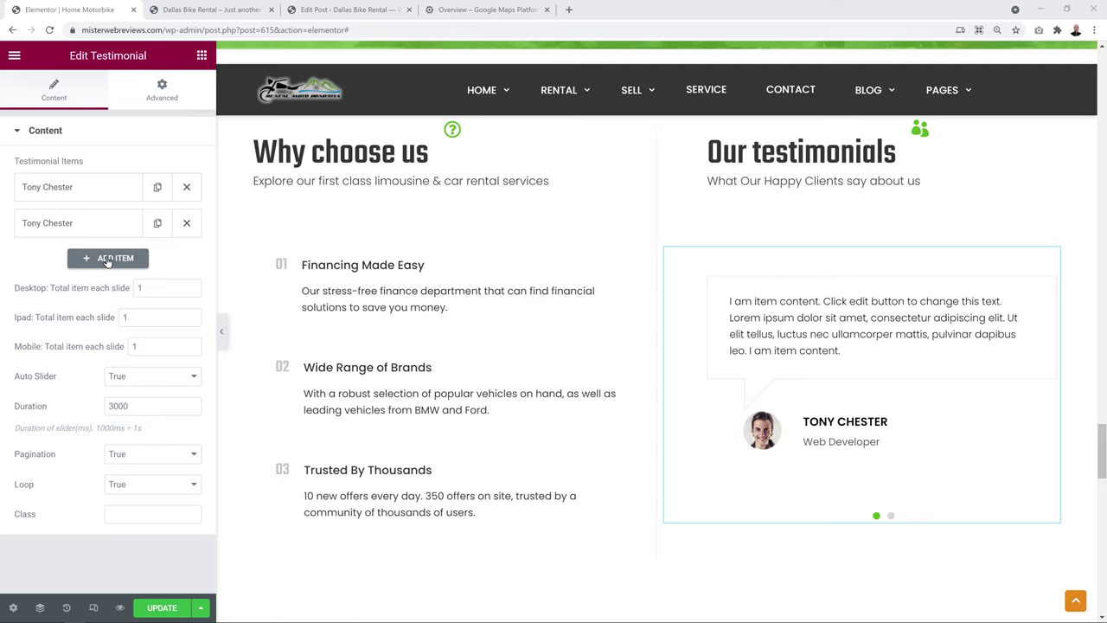
# Duplicate and delete testimonial items until the slider holds exactly three
pyautogui.click(157, 225)
pyautogui.click(158, 259)
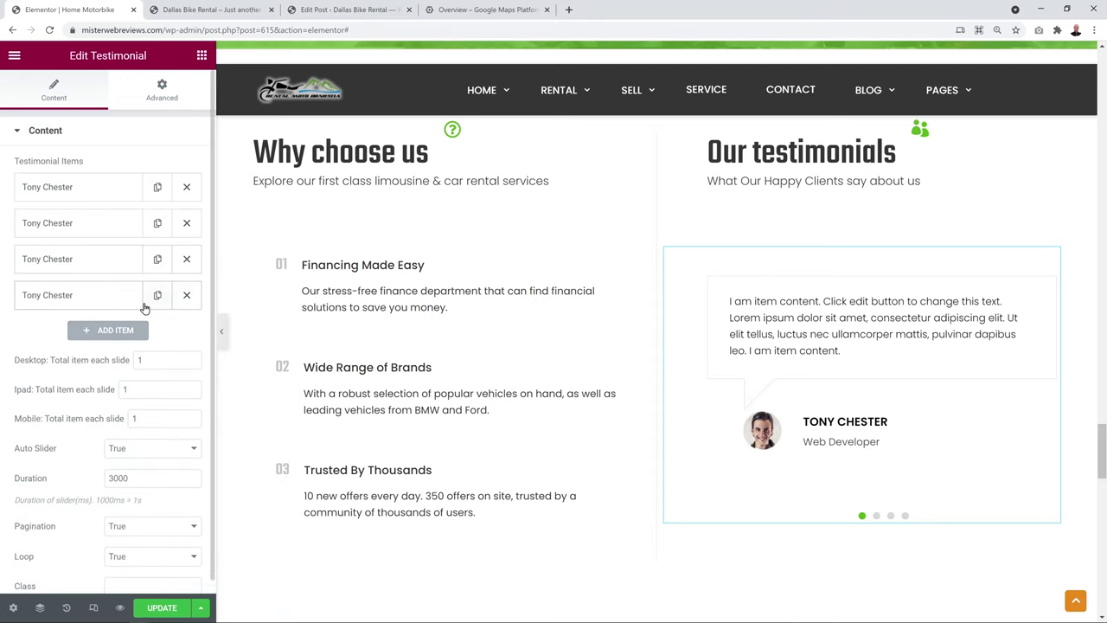
pyautogui.click(186, 295)
pyautogui.click(186, 259)
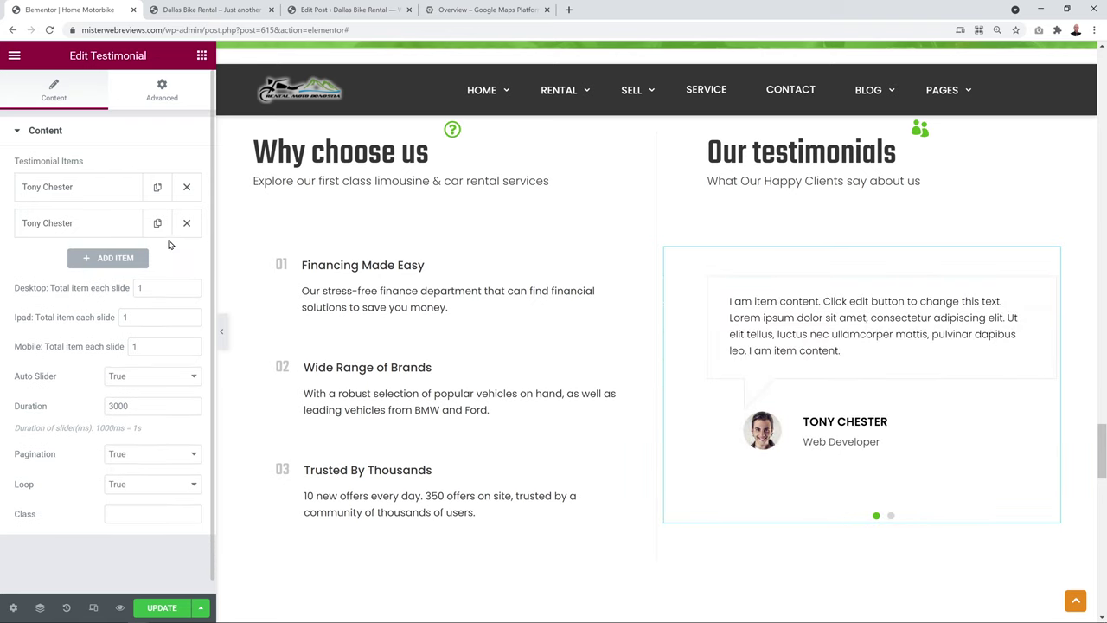
pyautogui.click(158, 223)
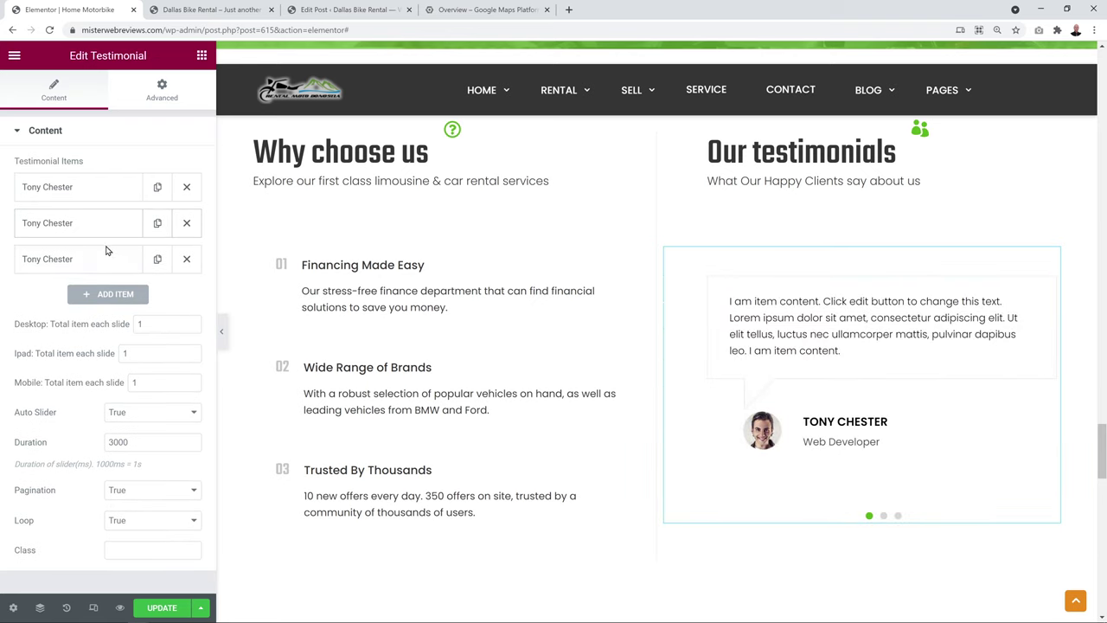
pyautogui.click(65, 187)
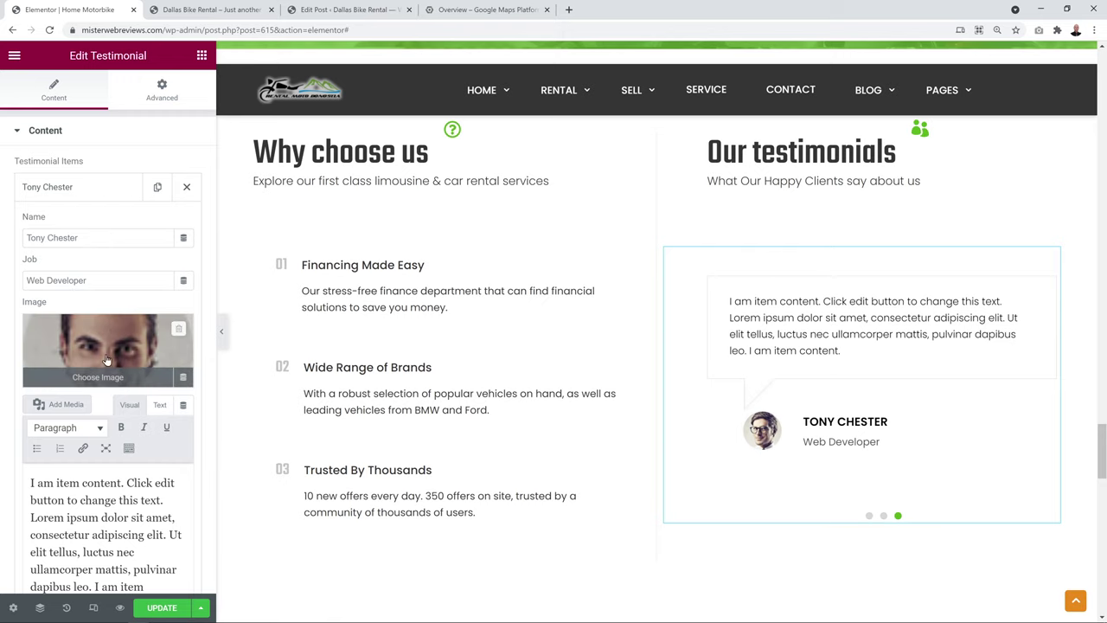
pyautogui.click(73, 190)
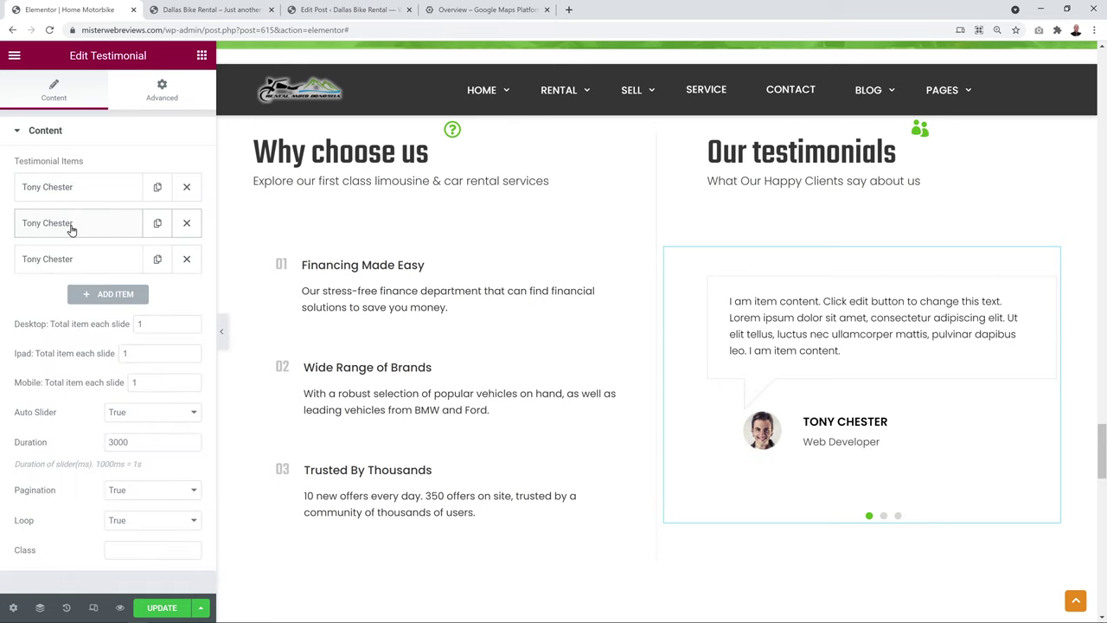
# Give the second and third testimonials new reviewer names
pyautogui.click(69, 224)
pyautogui.moveTo(101, 275); pyautogui.dragTo(10, 273)
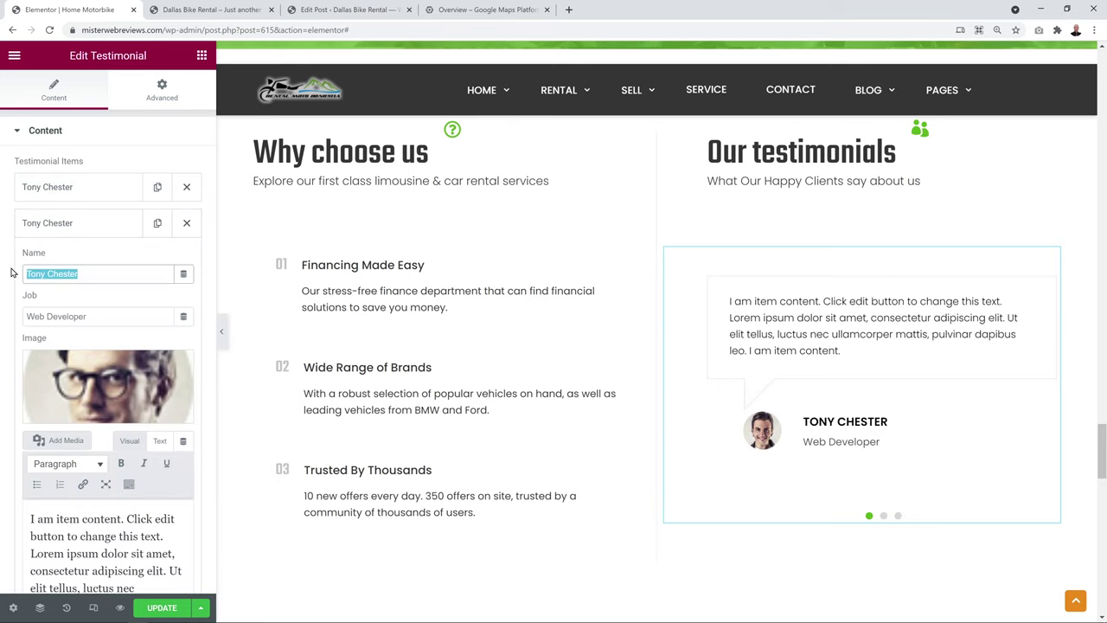
pyautogui.write('Joe Blogg')
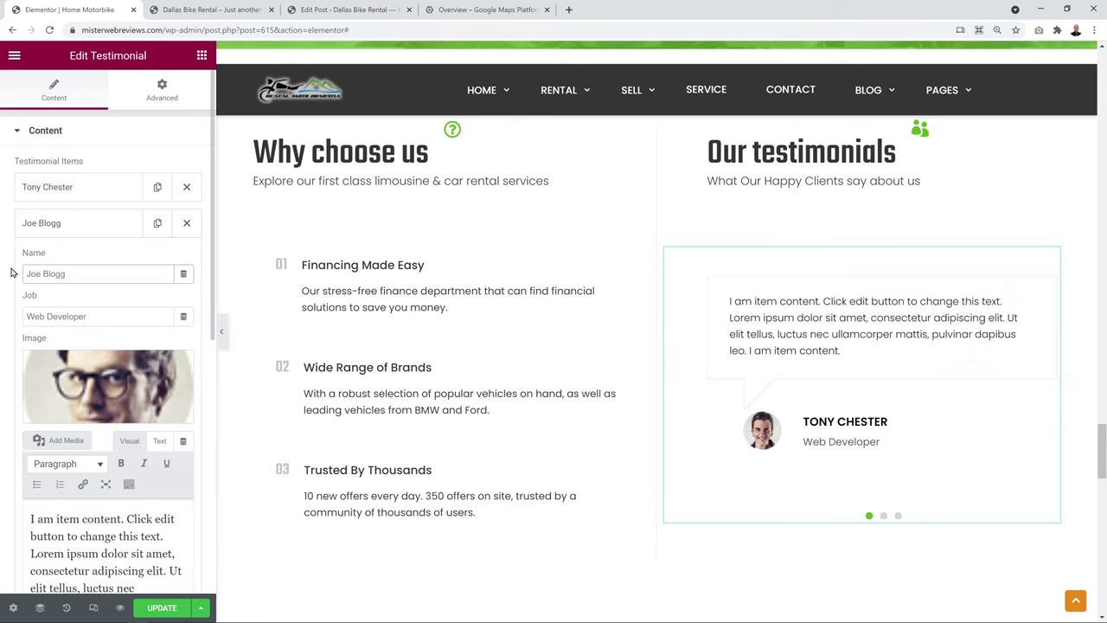
pyautogui.click(73, 227)
pyautogui.click(108, 255)
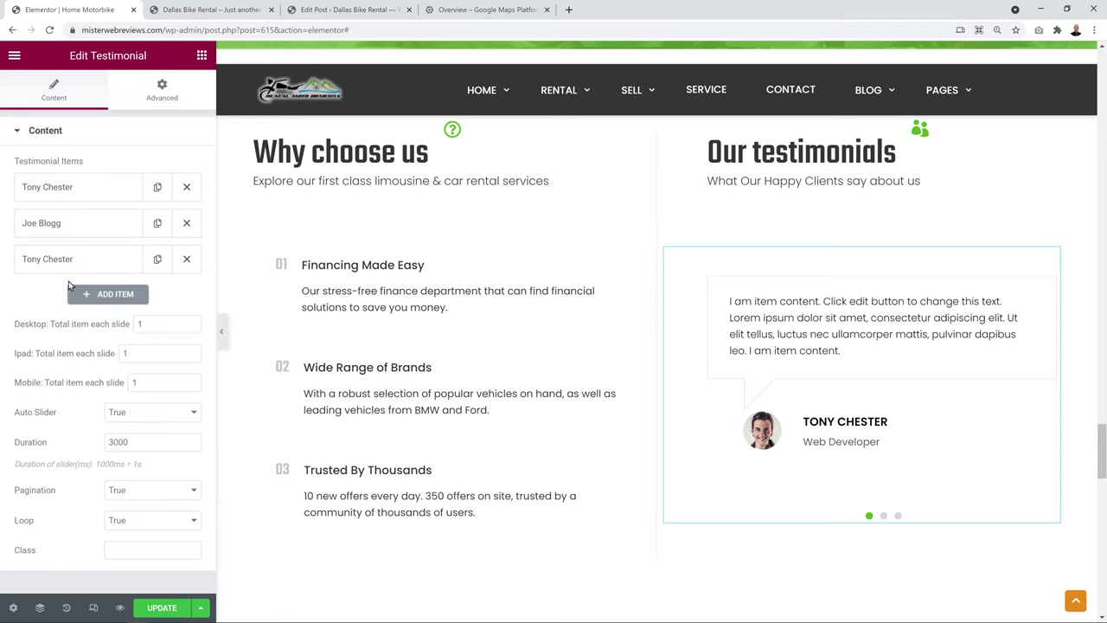
pyautogui.moveTo(98, 307); pyautogui.dragTo(2, 345)
pyautogui.write('John Doe')
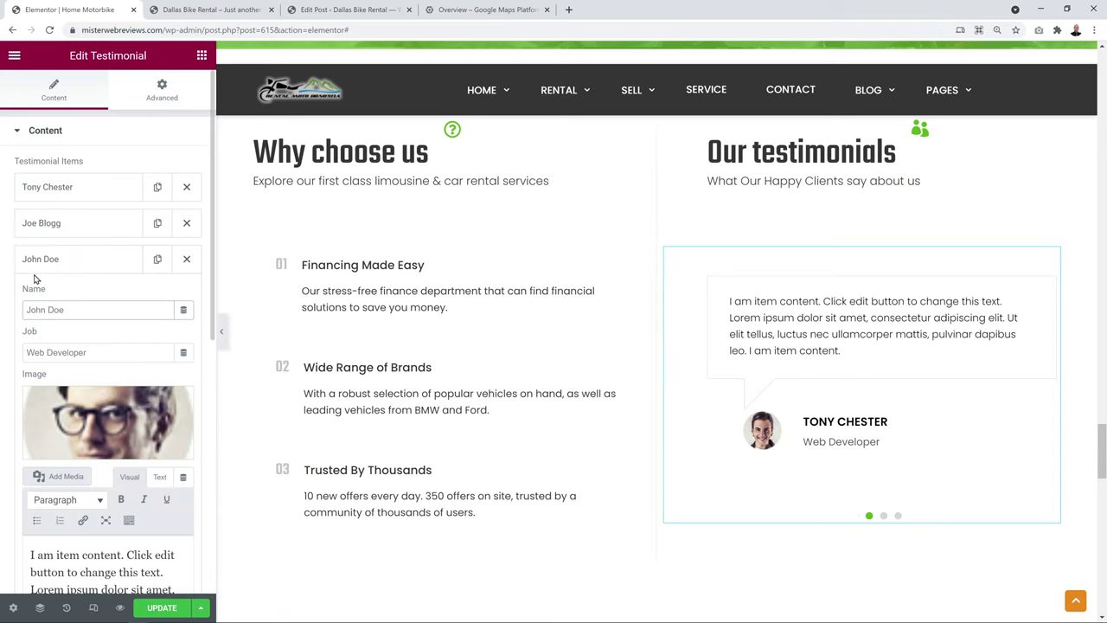
pyautogui.click(41, 258)
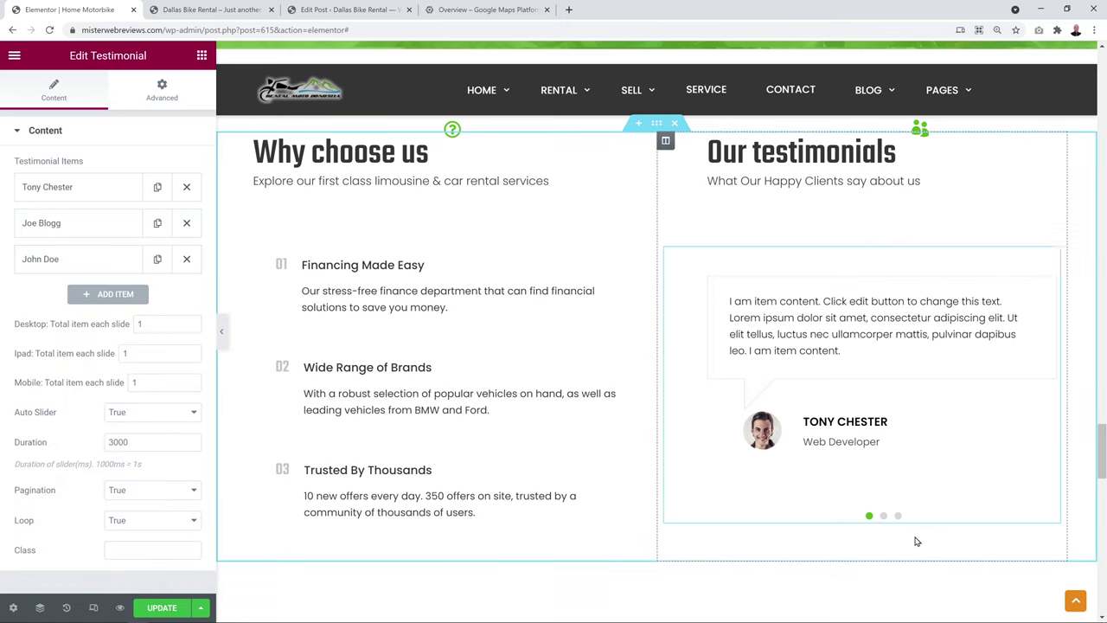
# Preview the second and third slides and keep automatic sliding on
pyautogui.click(884, 518)
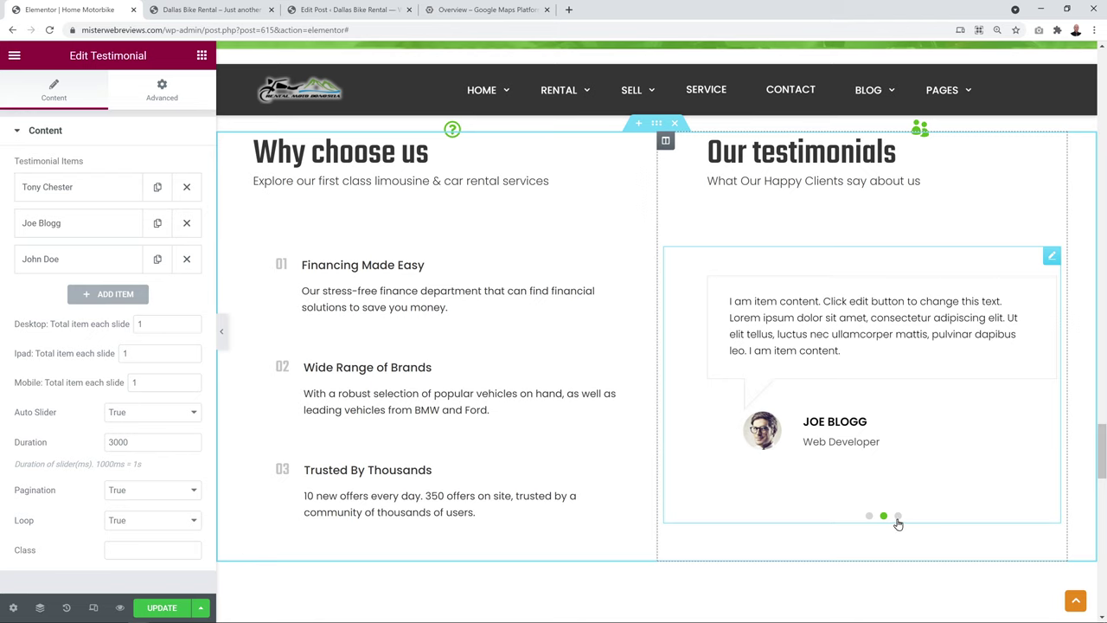
pyautogui.click(898, 518)
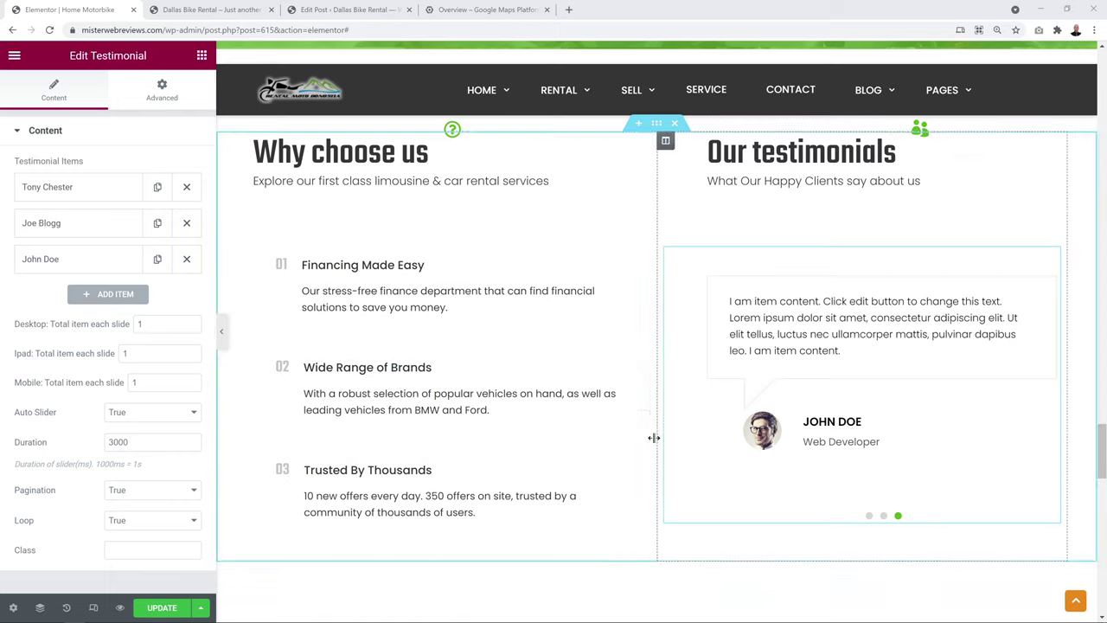
pyautogui.click(191, 414)
pyautogui.click(191, 419)
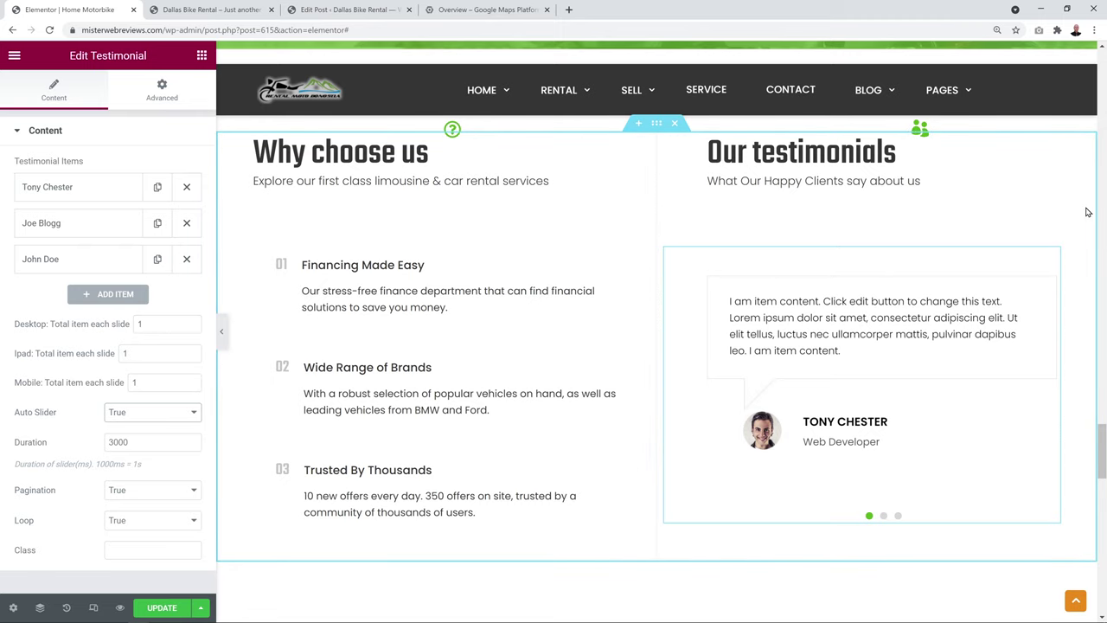
pyautogui.scroll(-2, 1088, 212)
pyautogui.scroll(-5, 1089, 212)
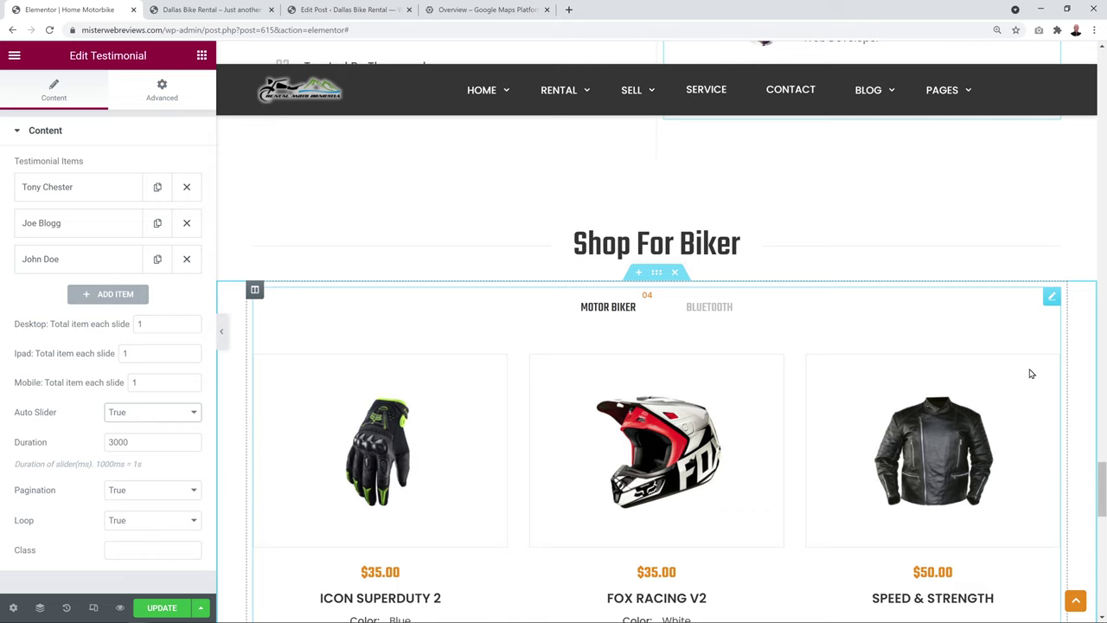
pyautogui.scroll(-1, 1099, 325)
pyautogui.scroll(-1, 1099, 325)
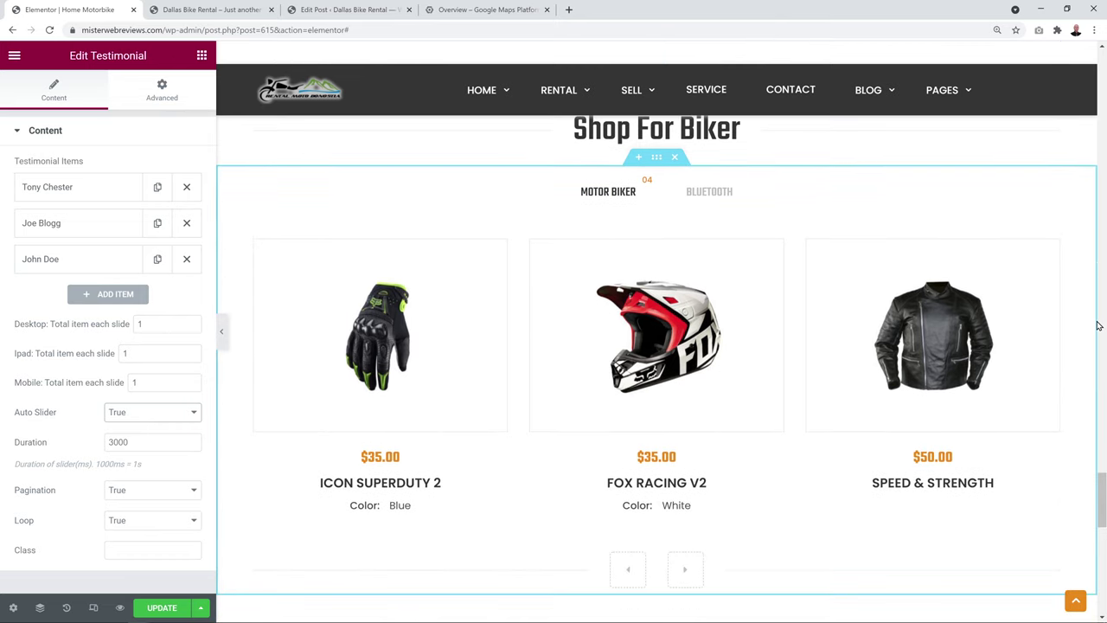
pyautogui.scroll(1, 1099, 325)
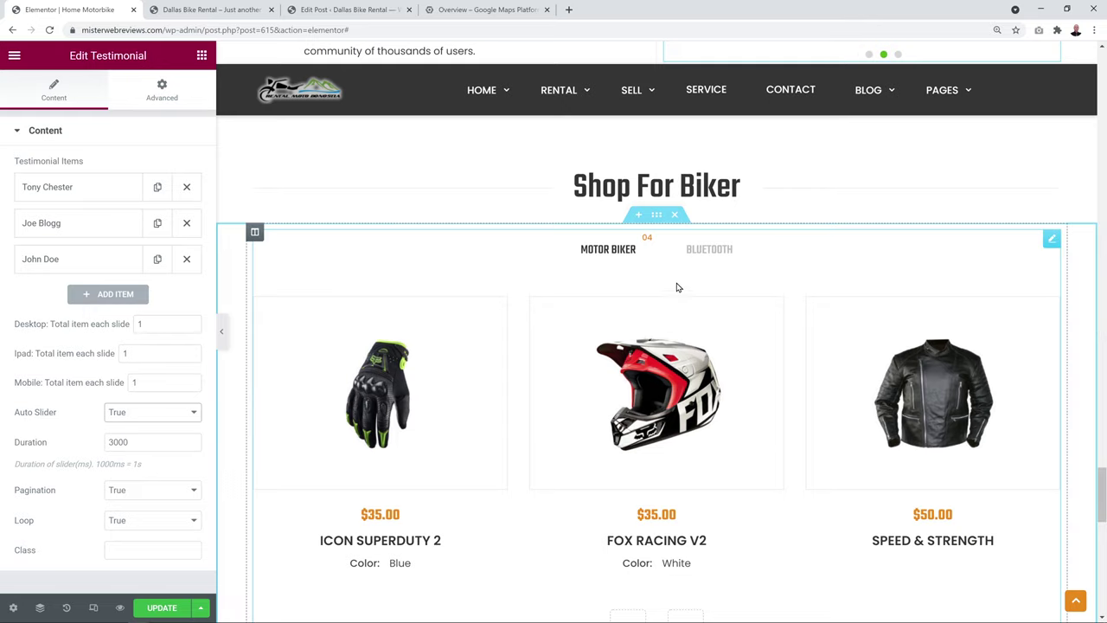
# Delete the Shop For Biker products, heading and motorcycle logos sections, then update the homepage
pyautogui.click(675, 216)
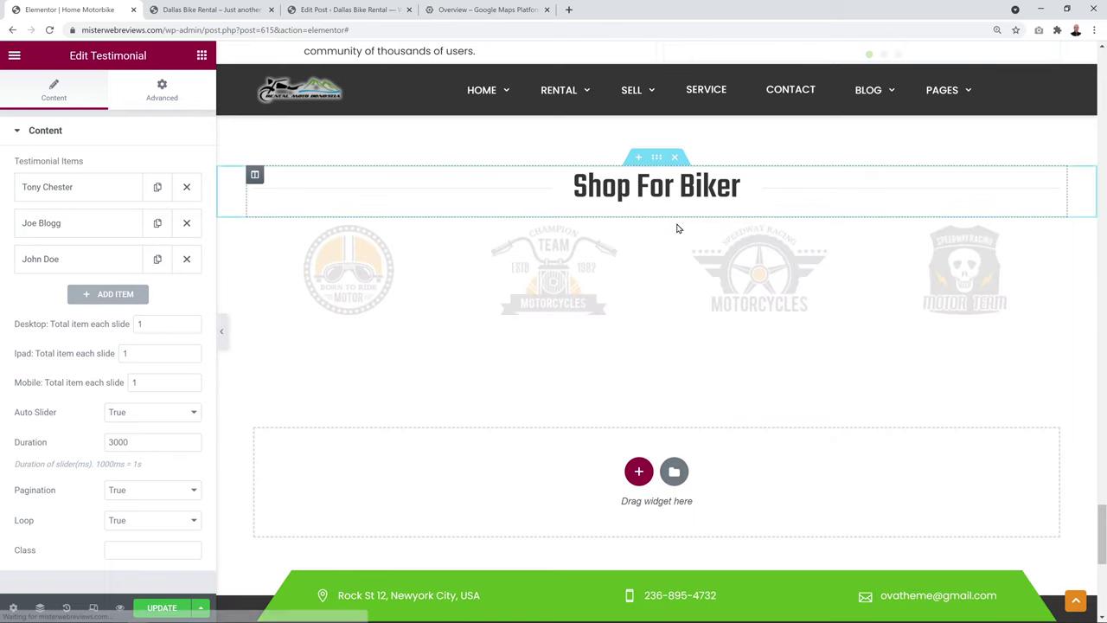
pyautogui.click(676, 158)
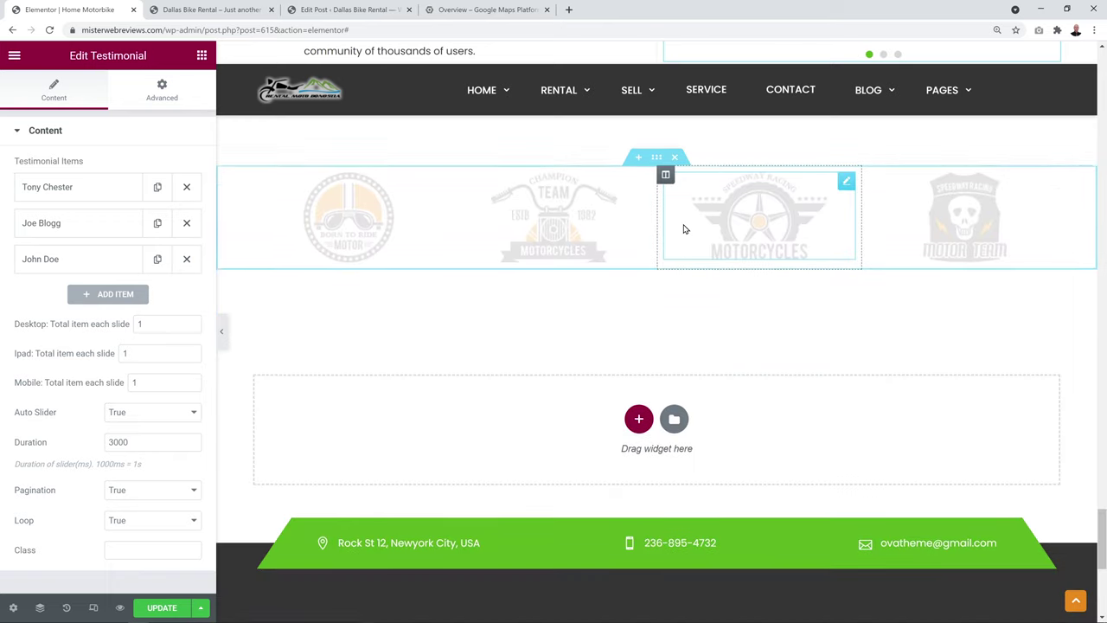
pyautogui.scroll(2, 680, 363)
pyautogui.click(675, 331)
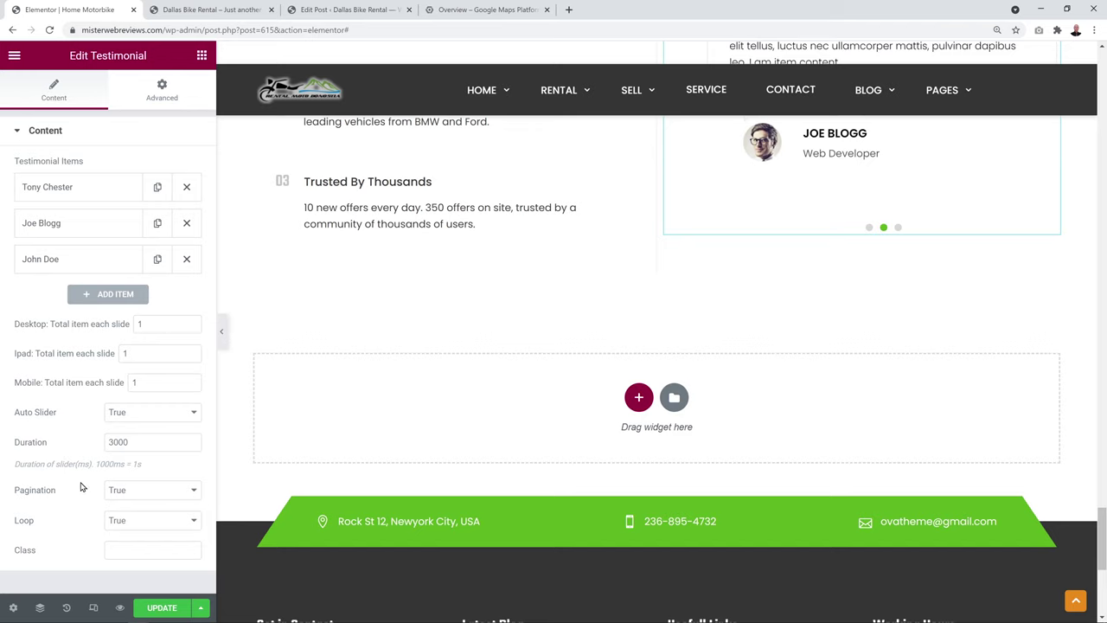
pyautogui.click(153, 607)
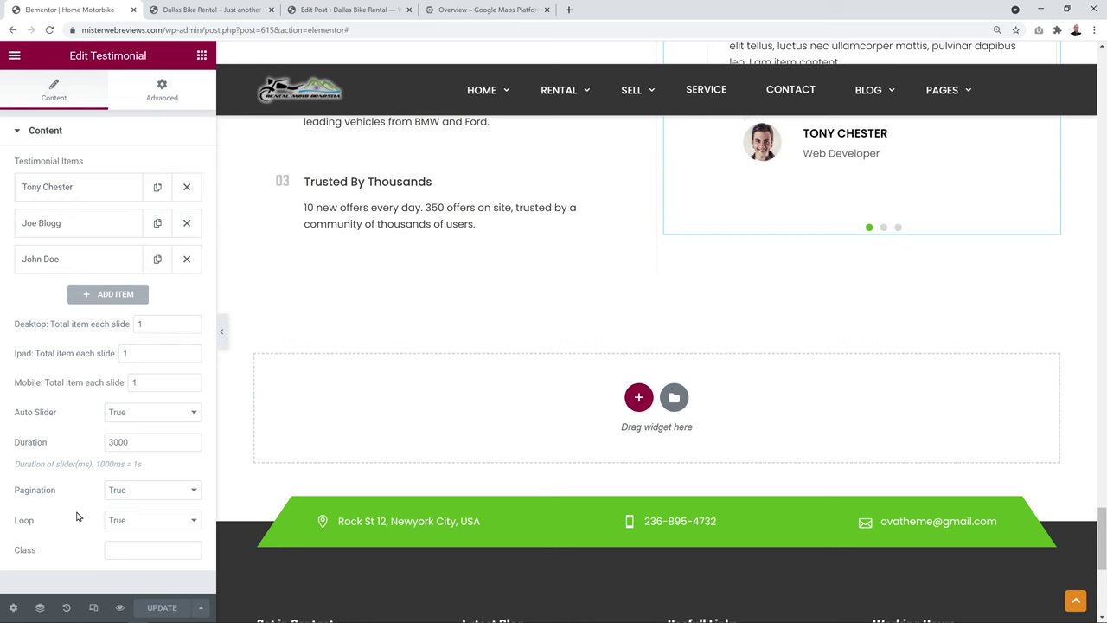
pyautogui.hotkey('ctrl', 'Tab')
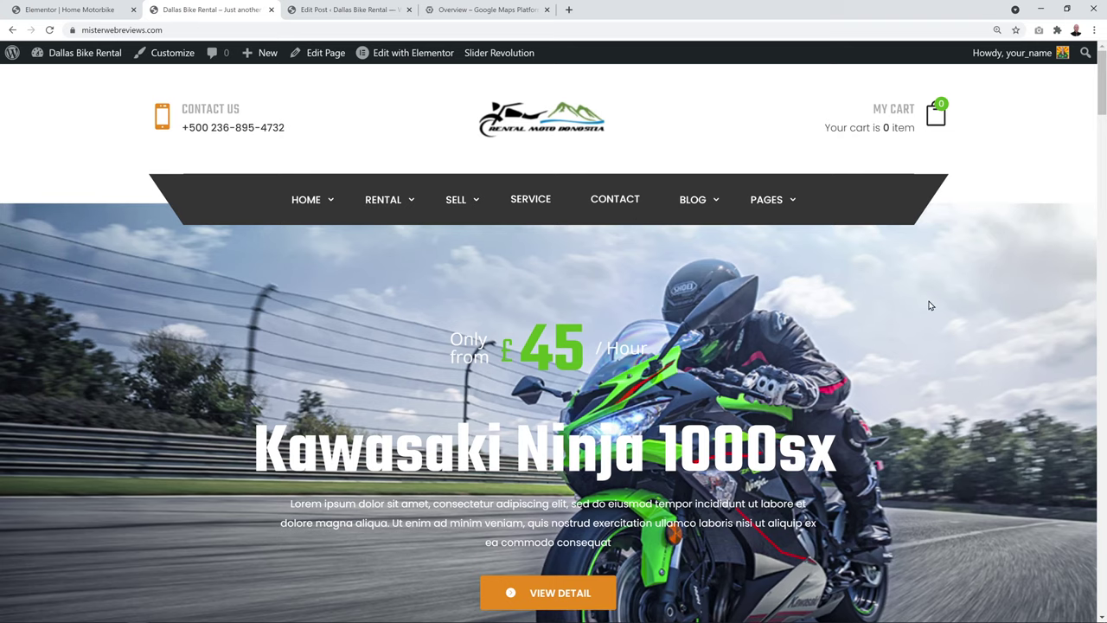
# Scroll the live homepage down to the footer, cycling the testimonial carousel to its third slide
pyautogui.scroll(-10, 960, 301)
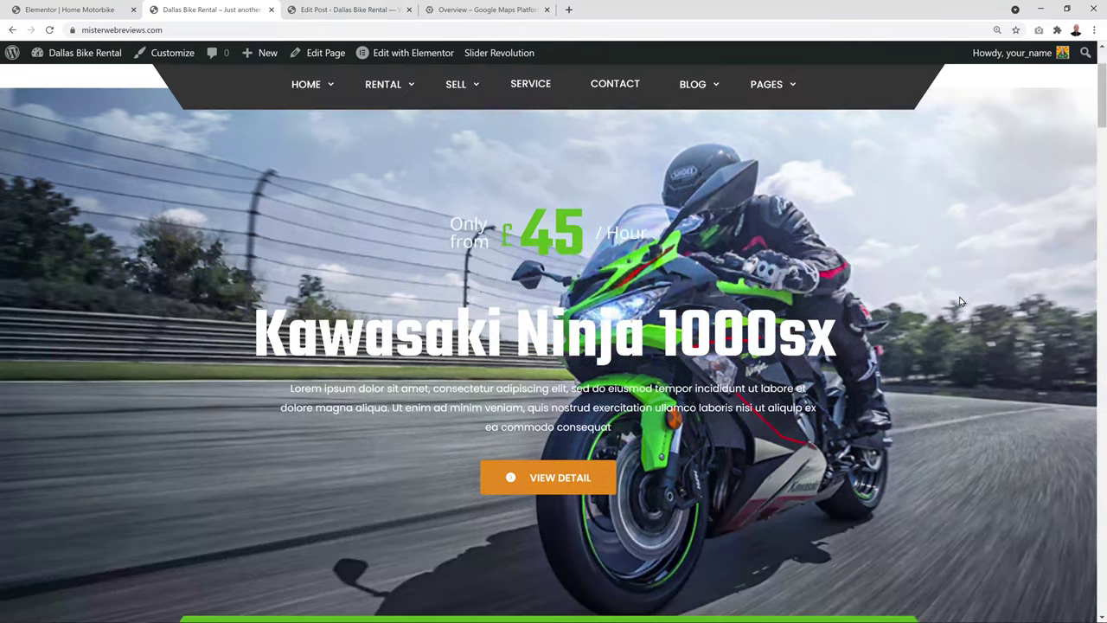
pyautogui.scroll(-5, 960, 301)
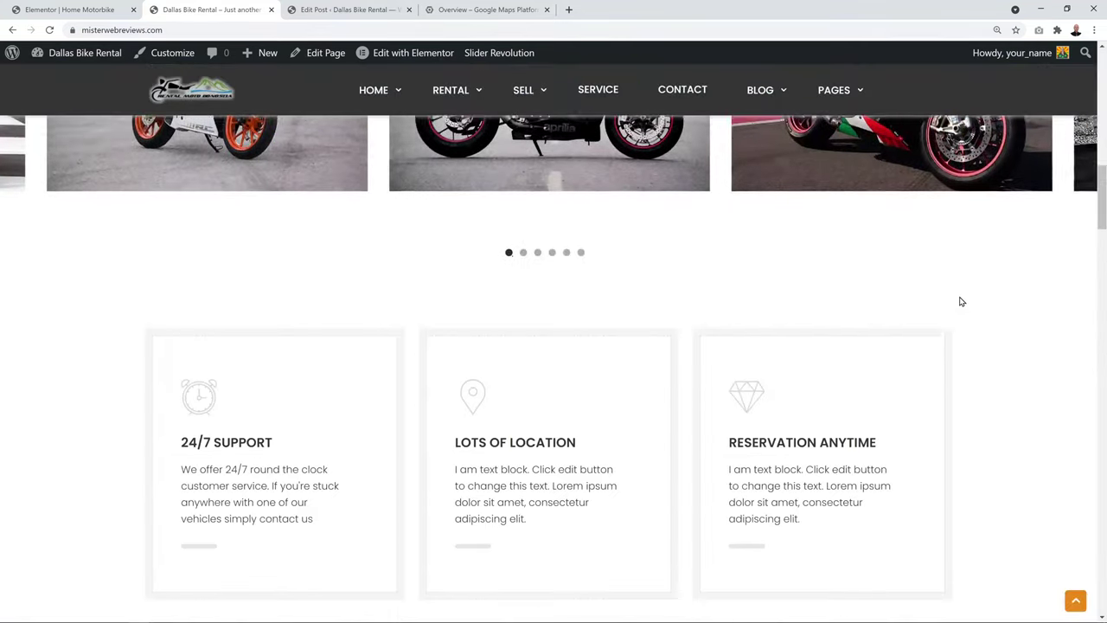
pyautogui.scroll(-5, 917, 296)
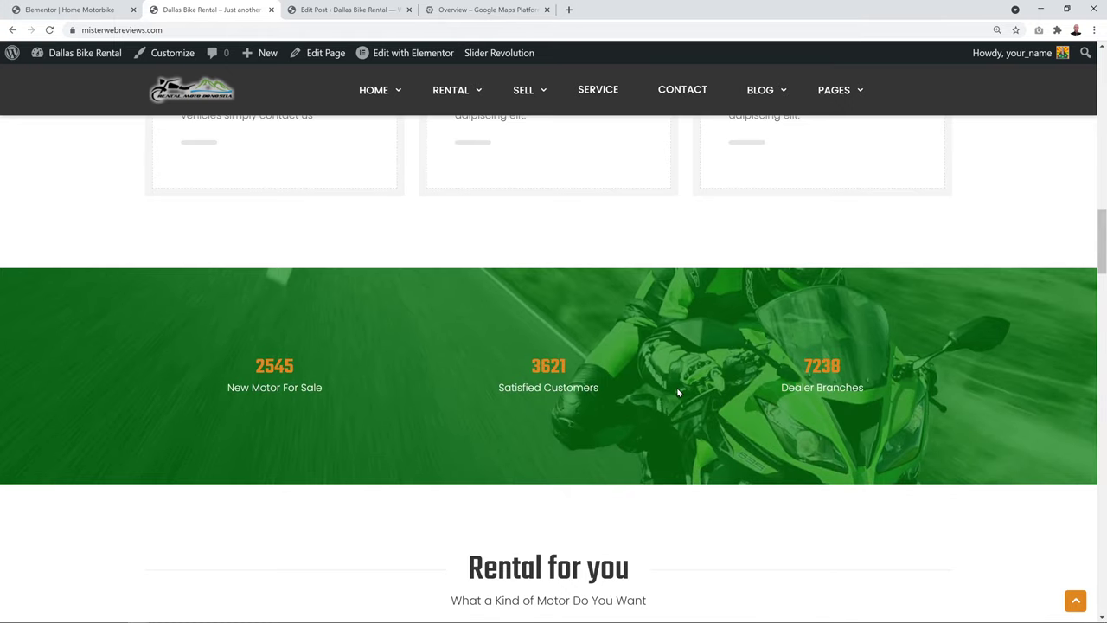
pyautogui.scroll(-10, 676, 387)
pyautogui.scroll(-20, 1050, 385)
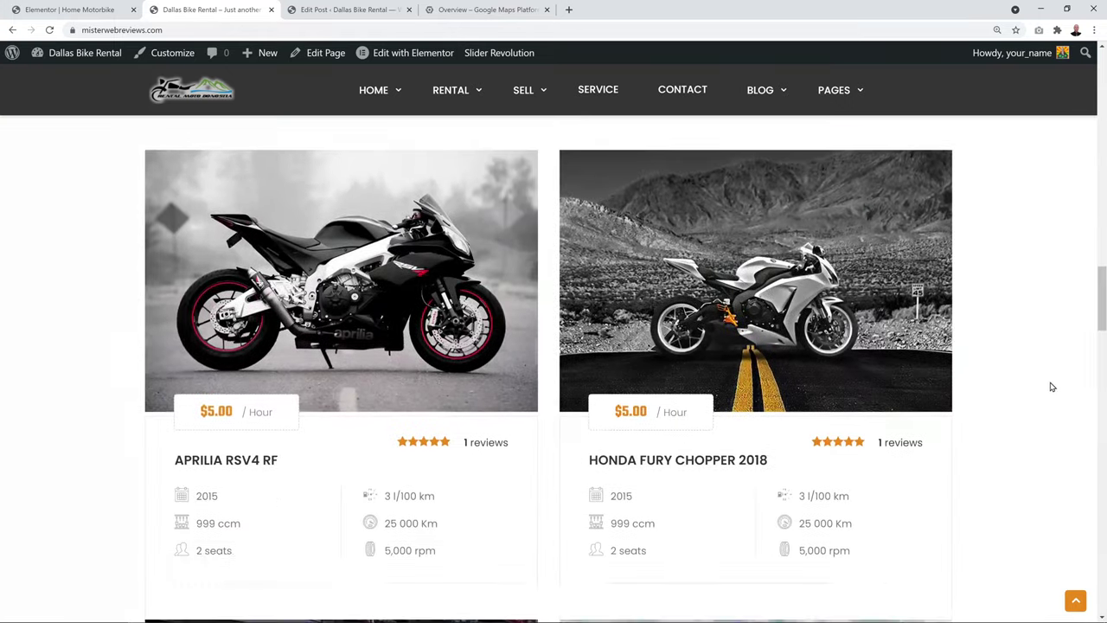
pyautogui.scroll(-3, 1050, 385)
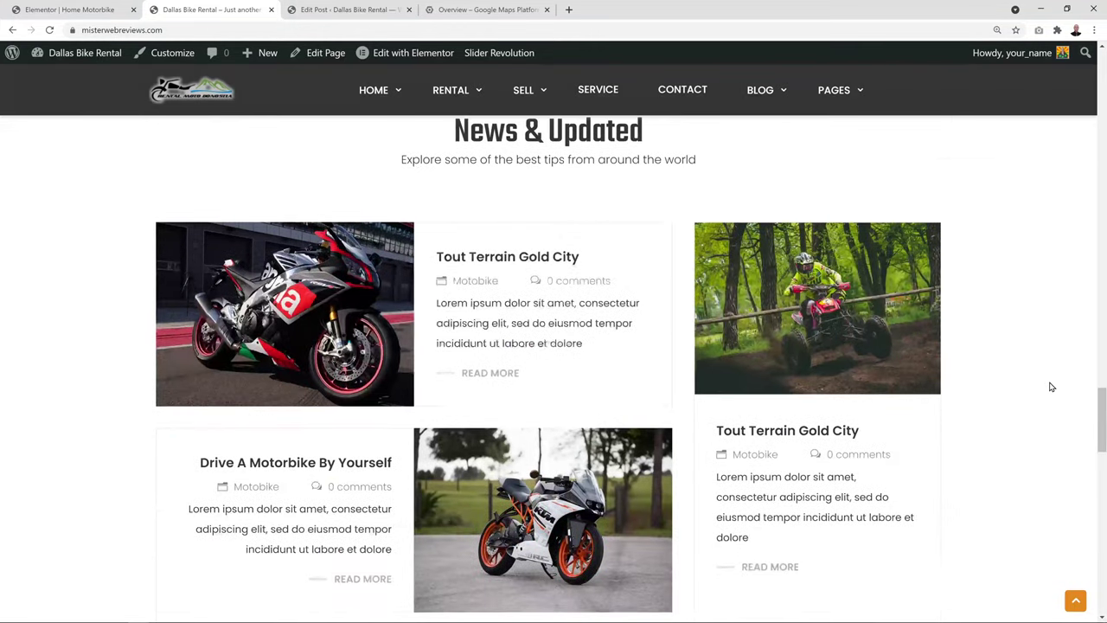
pyautogui.scroll(-13, 959, 380)
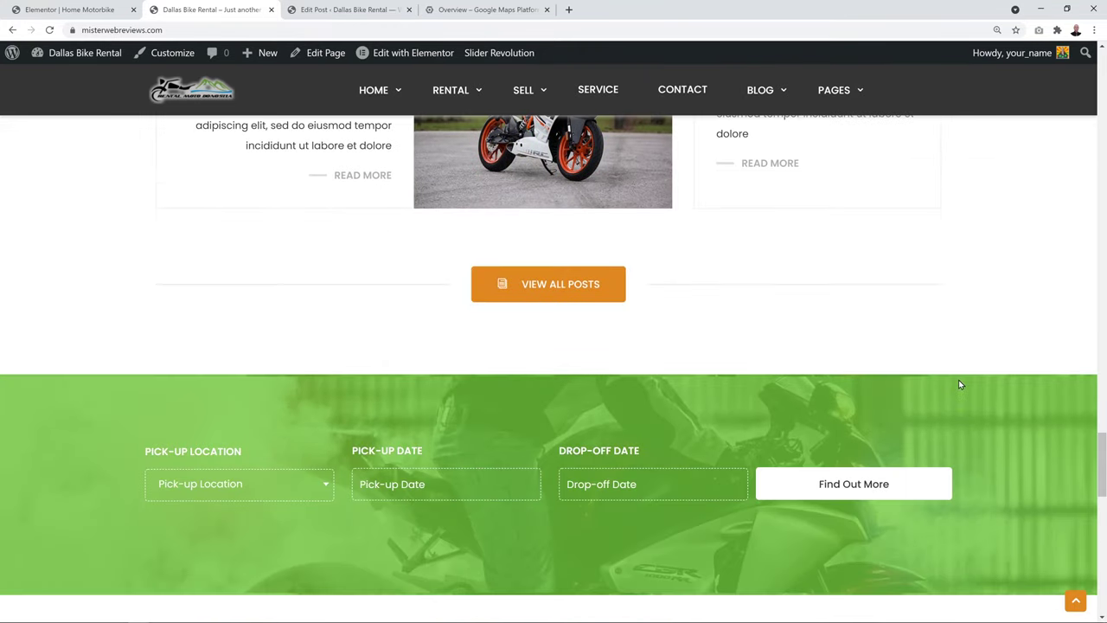
pyautogui.scroll(-8, 870, 358)
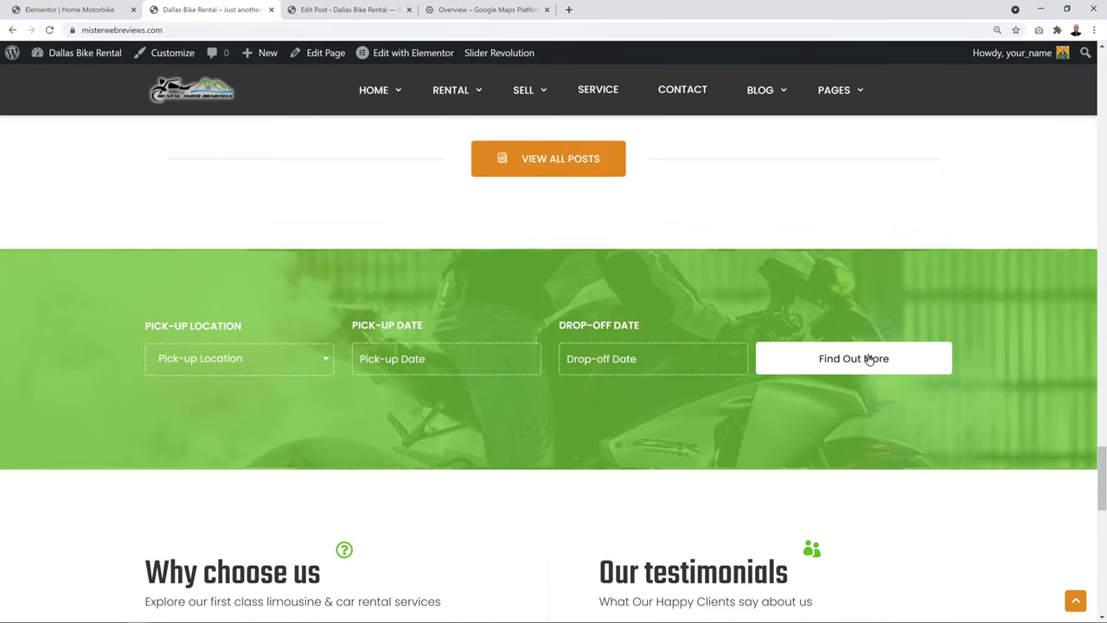
pyautogui.scroll(-4, 822, 449)
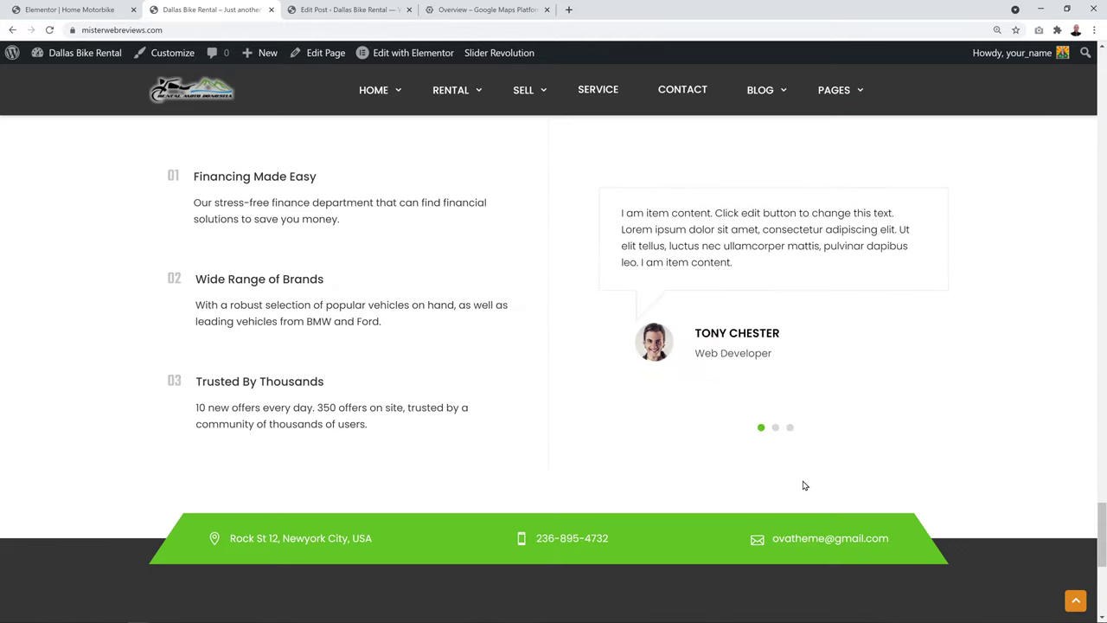
pyautogui.click(776, 429)
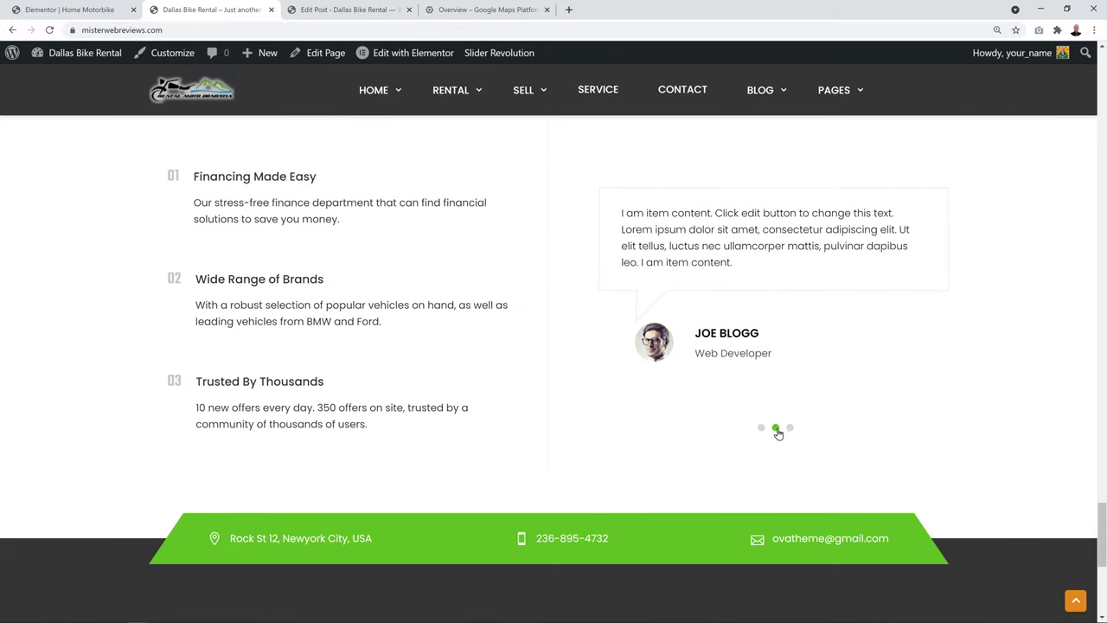
pyautogui.click(790, 428)
pyautogui.scroll(-9, 991, 350)
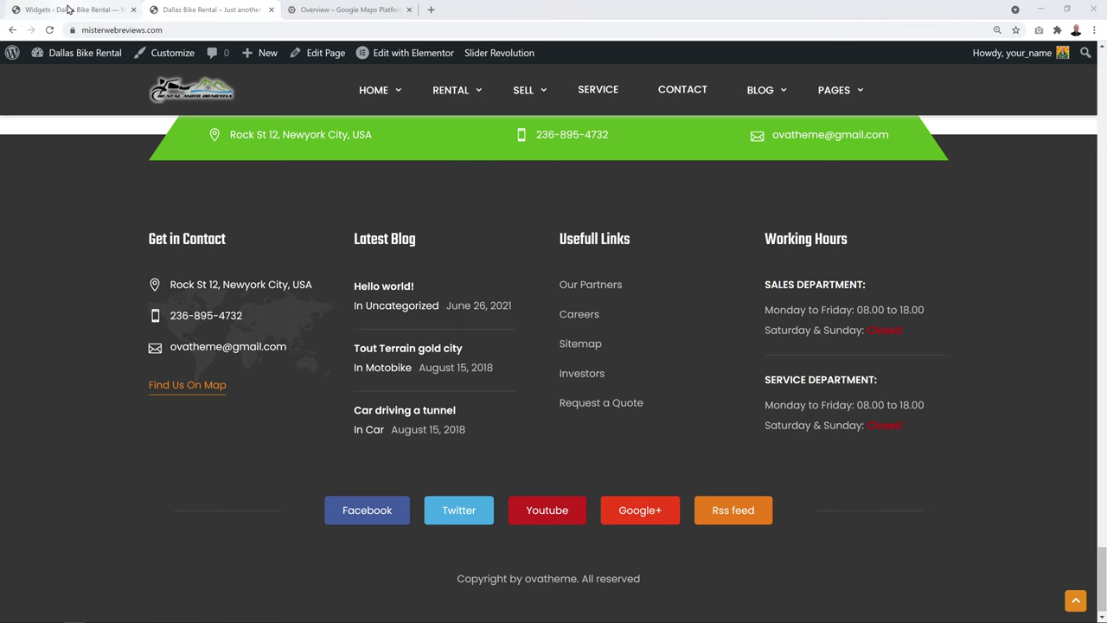
# Compare the Widgets admin page against the footer shown on the live site
pyautogui.click(84, 10)
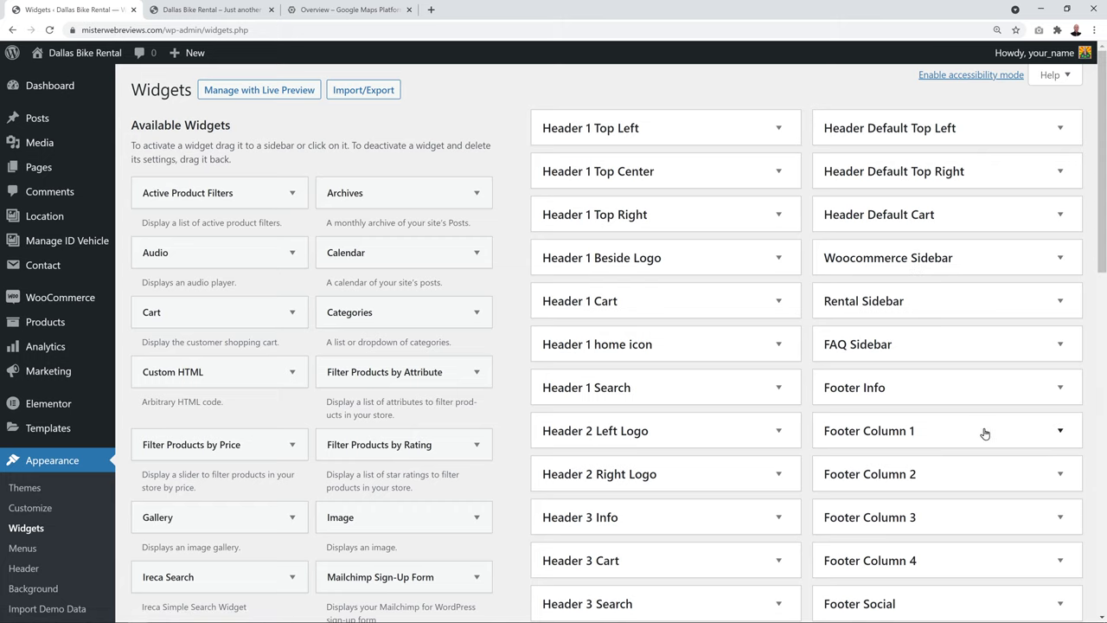
pyautogui.scroll(-2, 987, 427)
pyautogui.scroll(-1, 988, 430)
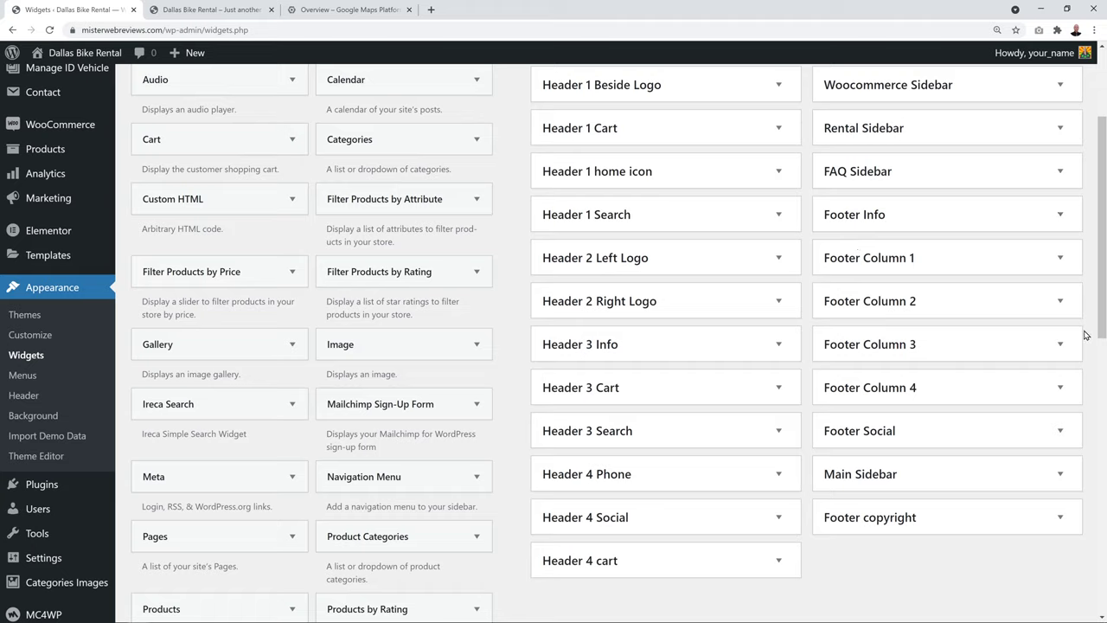
pyautogui.click(216, 9)
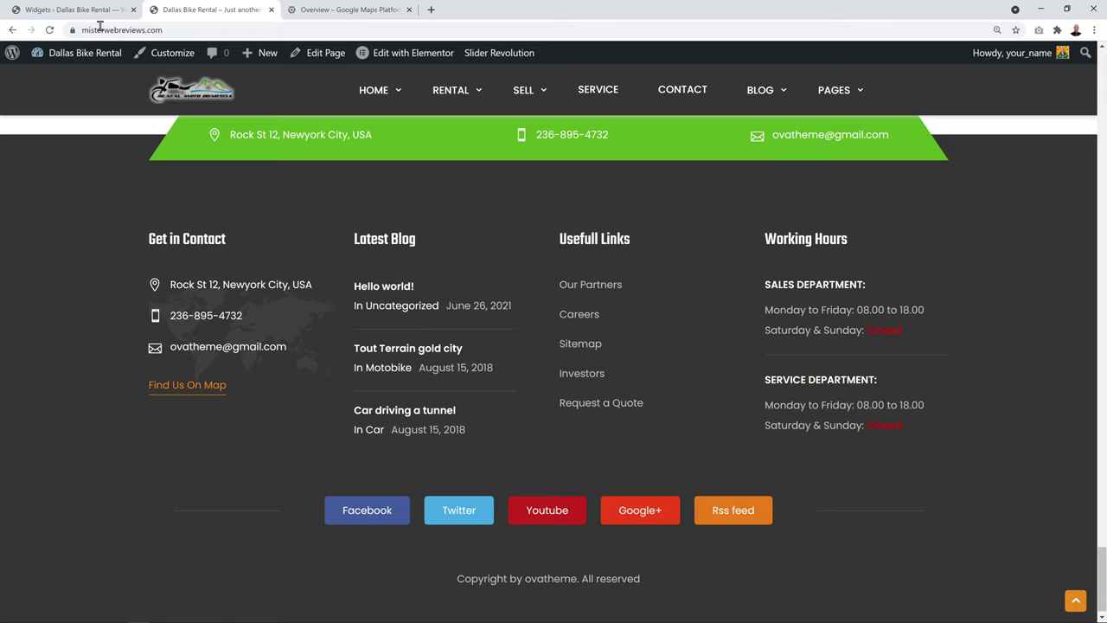
pyautogui.scroll(1, 252, 269)
pyautogui.scroll(-1, 253, 269)
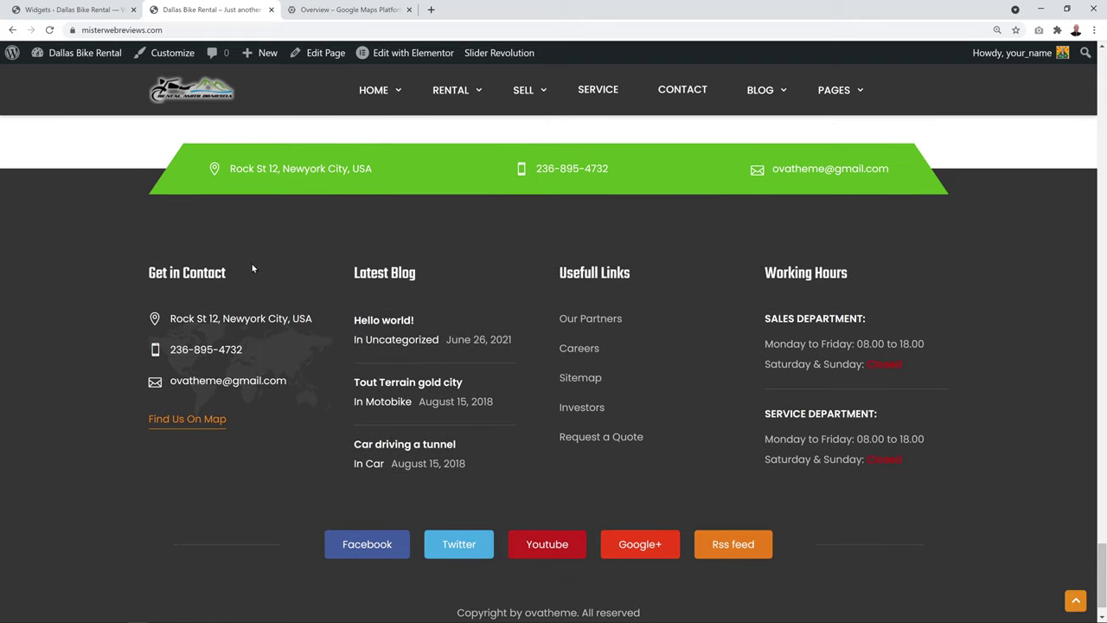
pyautogui.click(61, 9)
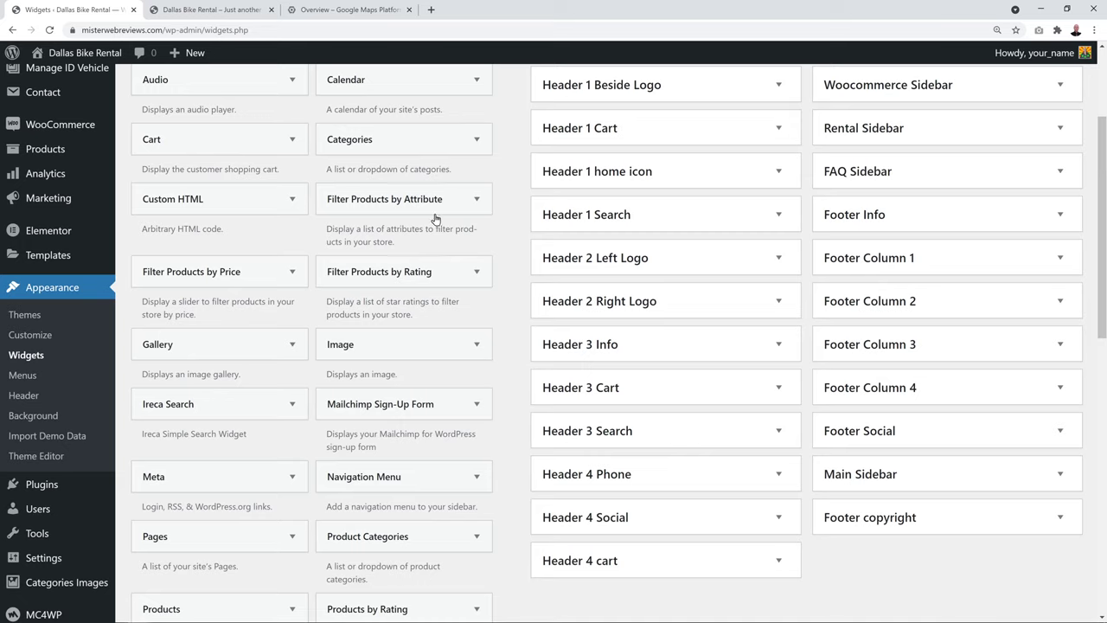
# Expand Footer Info's Custom HTML widget and select the address text in line 1 of its code
pyautogui.click(1061, 214)
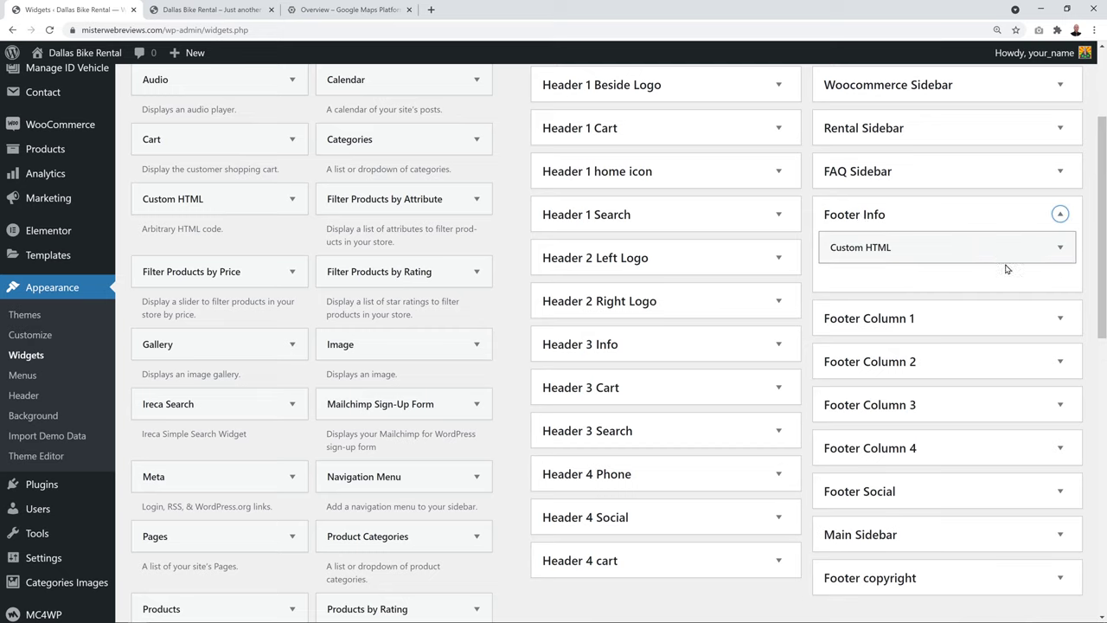
pyautogui.click(1061, 249)
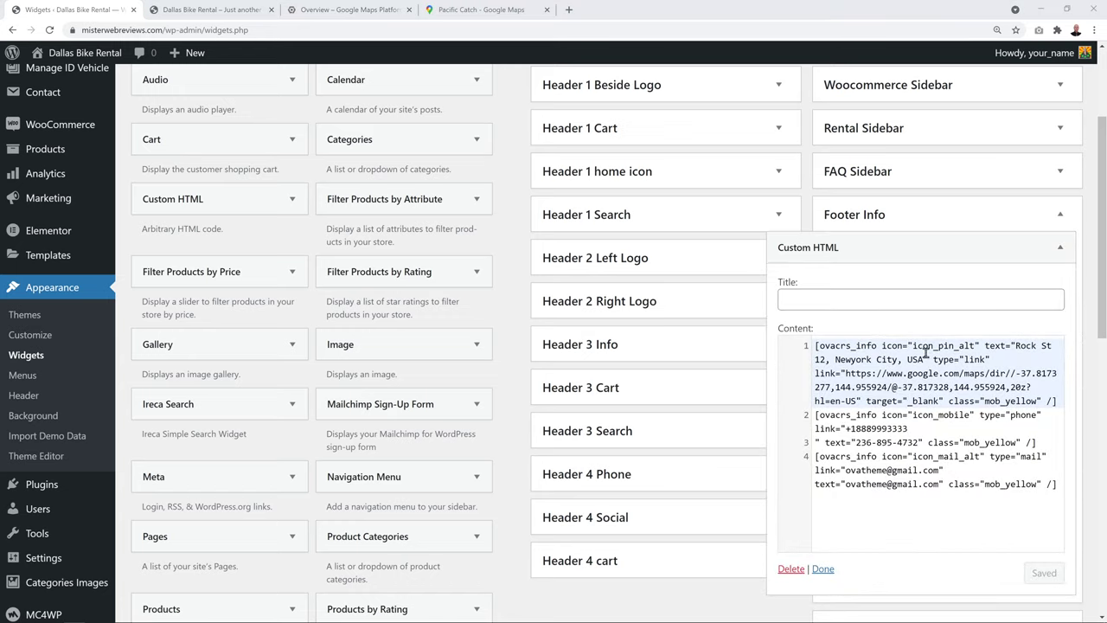
pyautogui.click(864, 374)
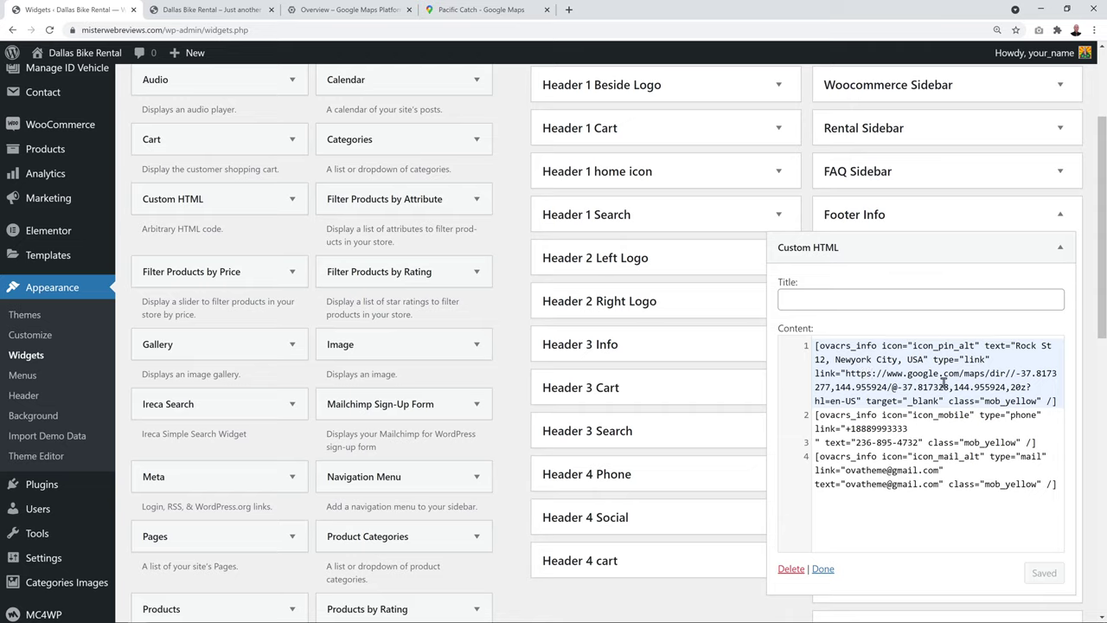
pyautogui.click(227, 11)
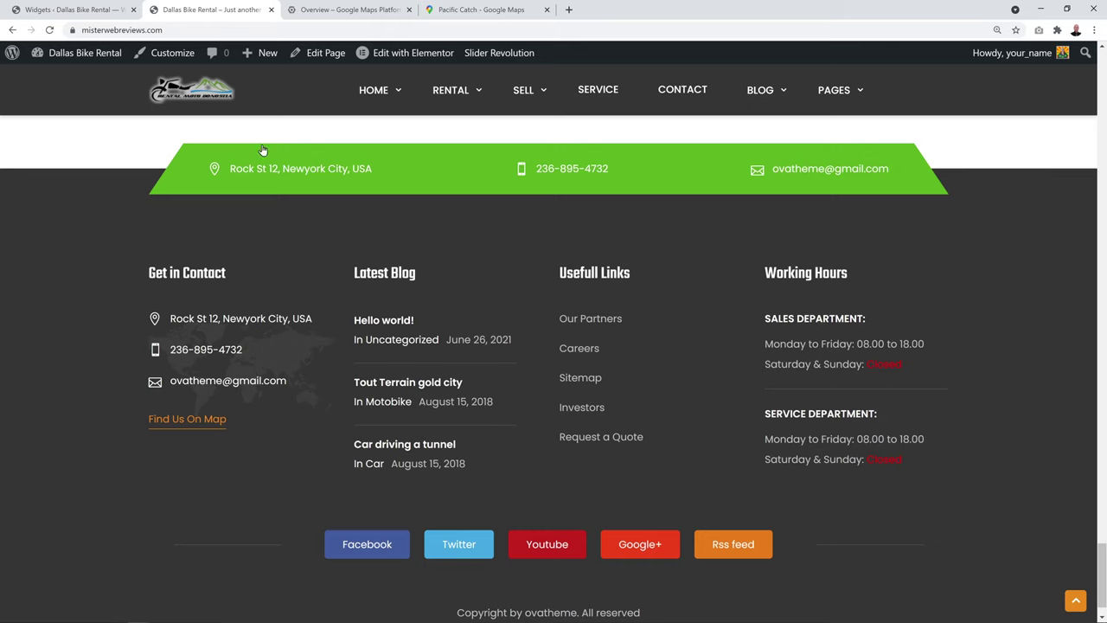
pyautogui.click(95, 12)
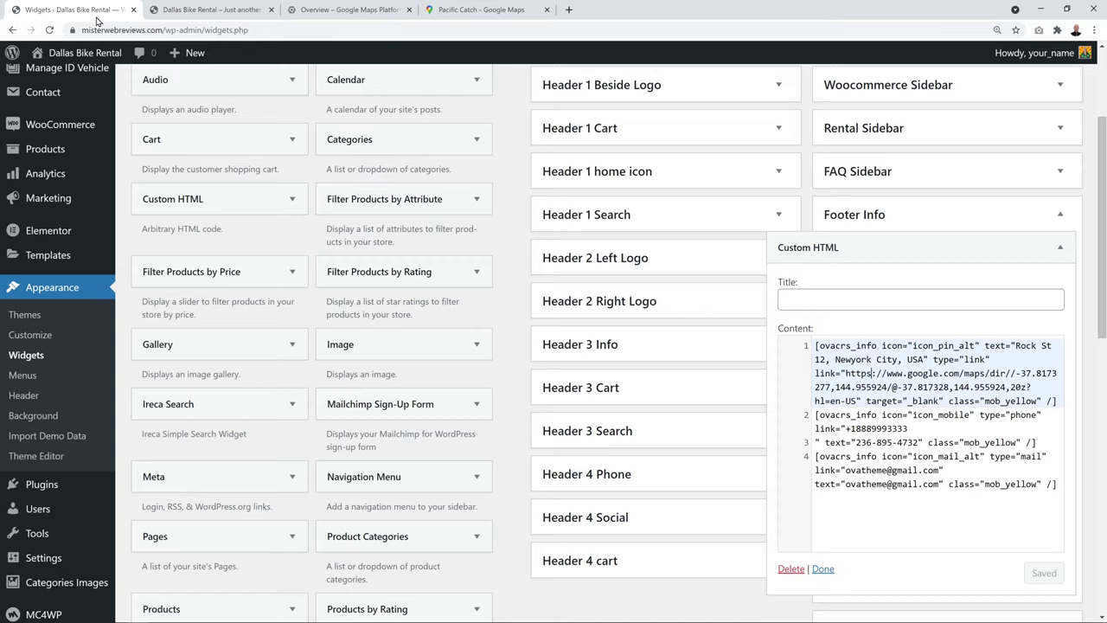
pyautogui.click(928, 360)
pyautogui.moveTo(1017, 345); pyautogui.dragTo(925, 359)
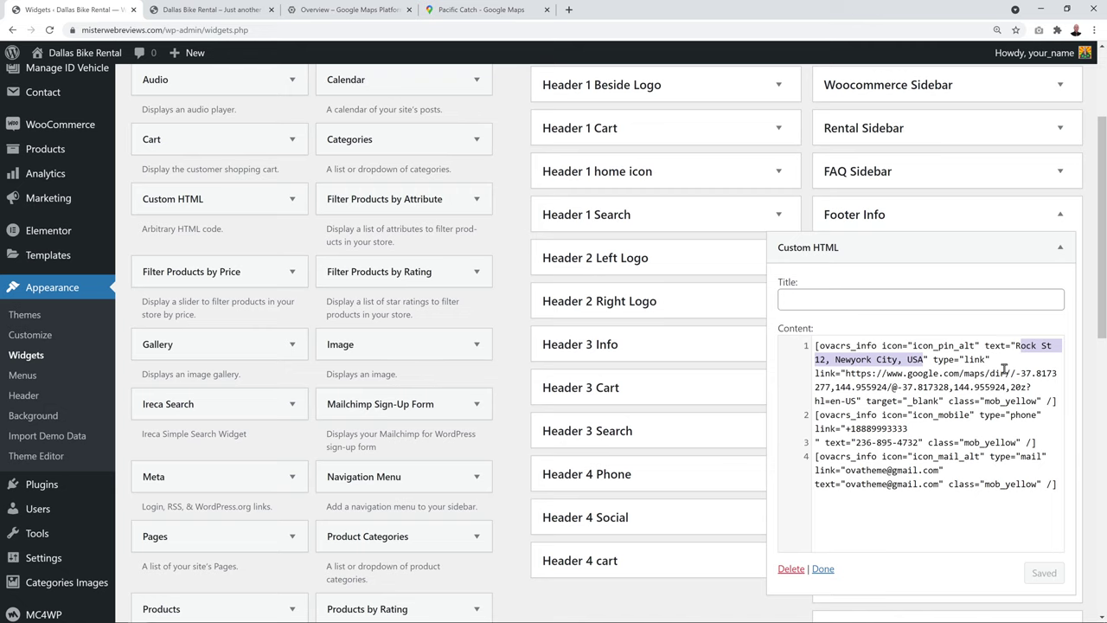
# Copy Pacific Catch's coordinates 37.80210, -122.43625 from Google Maps, then return to the widget code
pyautogui.click(498, 8)
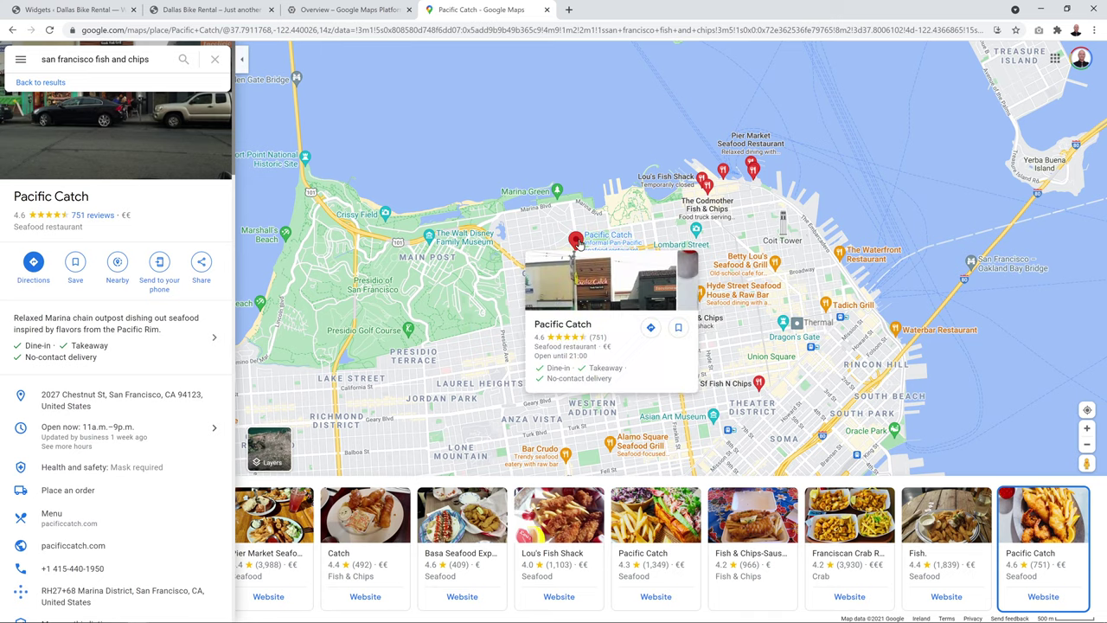
pyautogui.rightClick(578, 243)
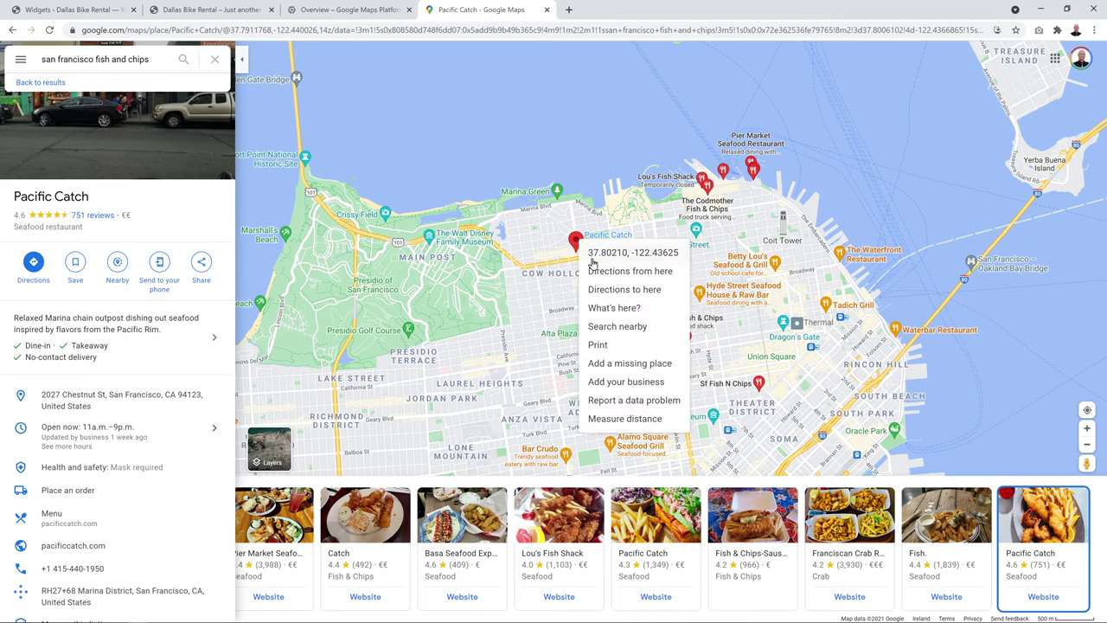
pyautogui.click(611, 257)
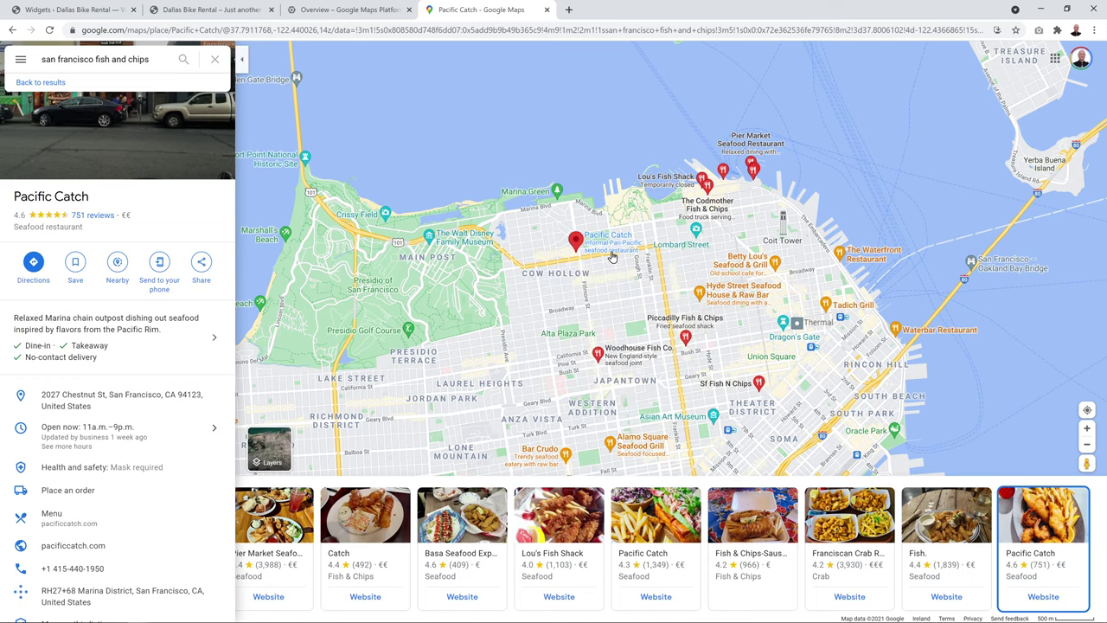
pyautogui.click(54, 10)
pyautogui.click(927, 389)
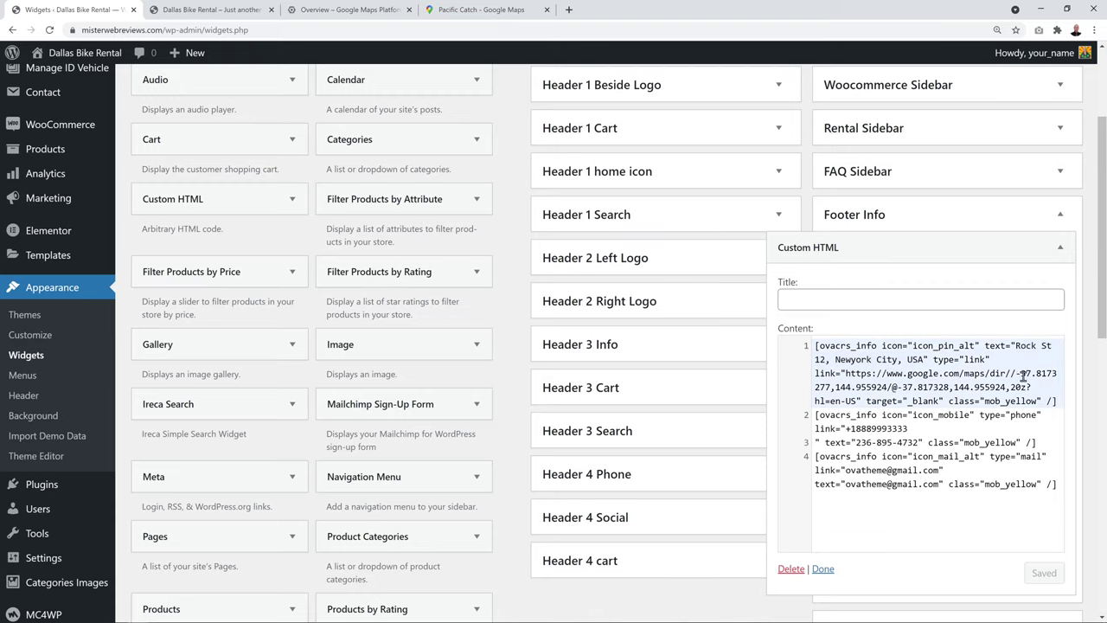
# Replace both map-link coordinate pairs with 37.80209626620269,-122.43624948509537, save, and select the phone number
pyautogui.moveTo(1016, 373); pyautogui.dragTo(884, 390)
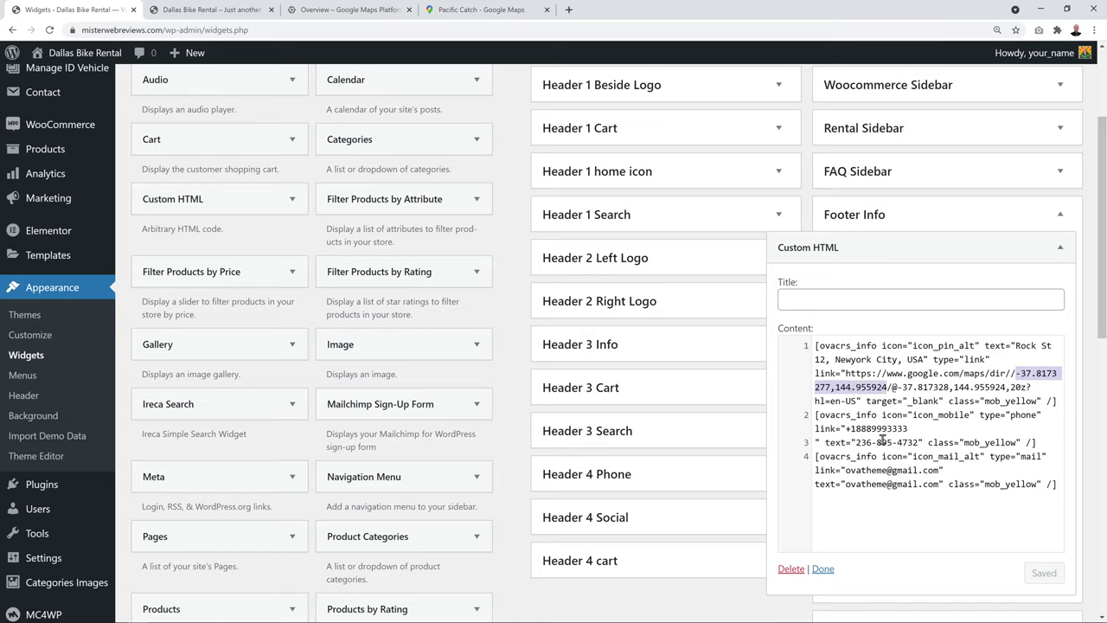
pyautogui.hotkey('ctrl', 'v')
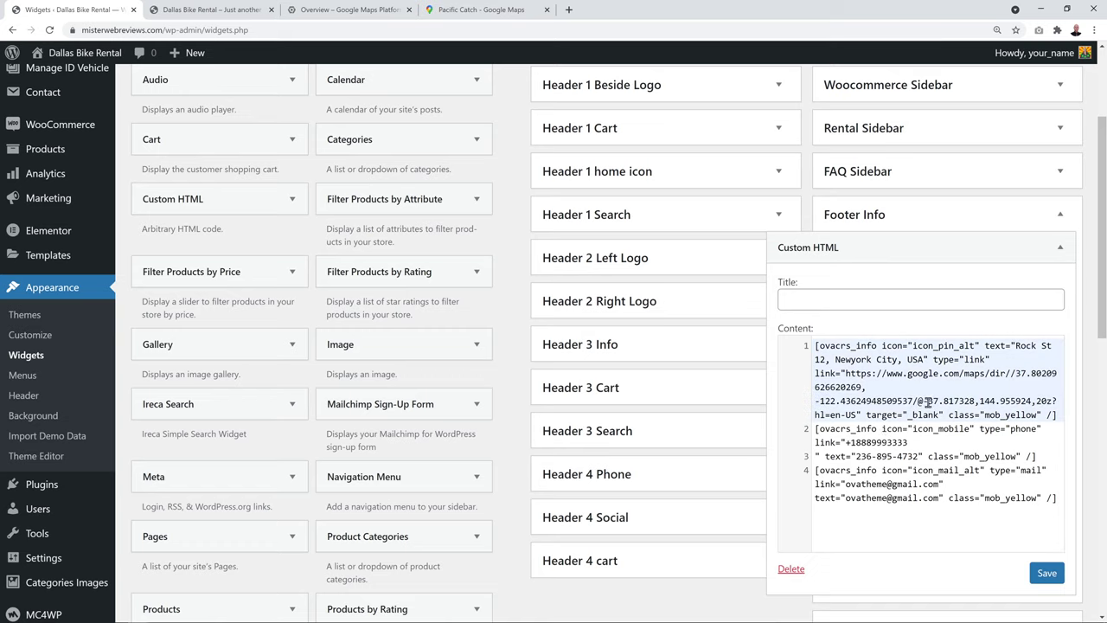
pyautogui.moveTo(922, 401); pyautogui.dragTo(1031, 401)
pyautogui.hotkey('ctrl', 'v')
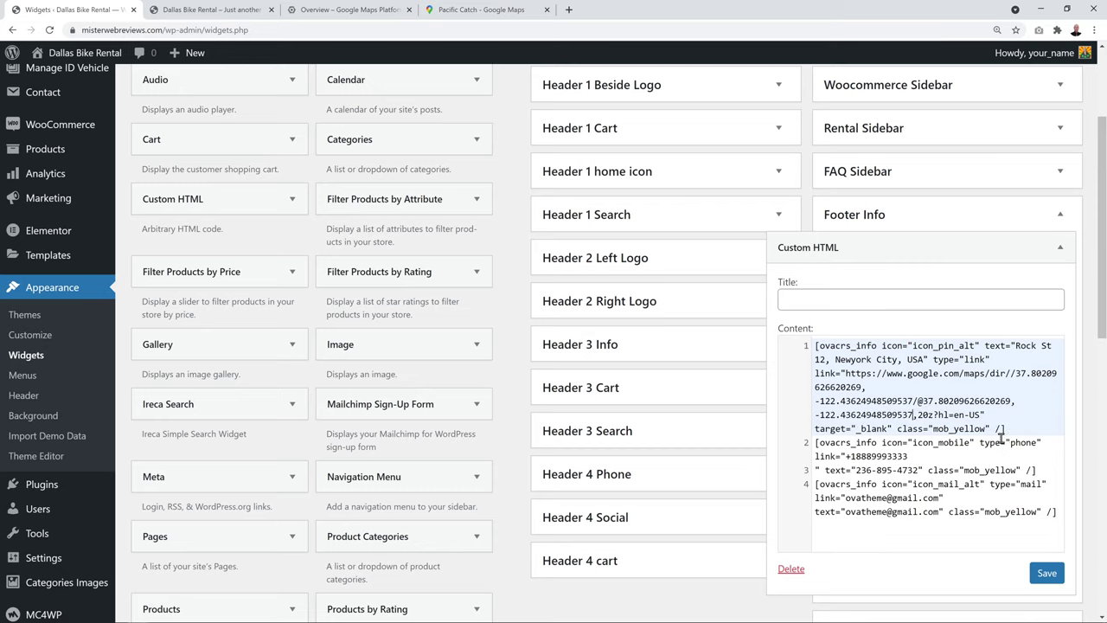
pyautogui.click(1045, 573)
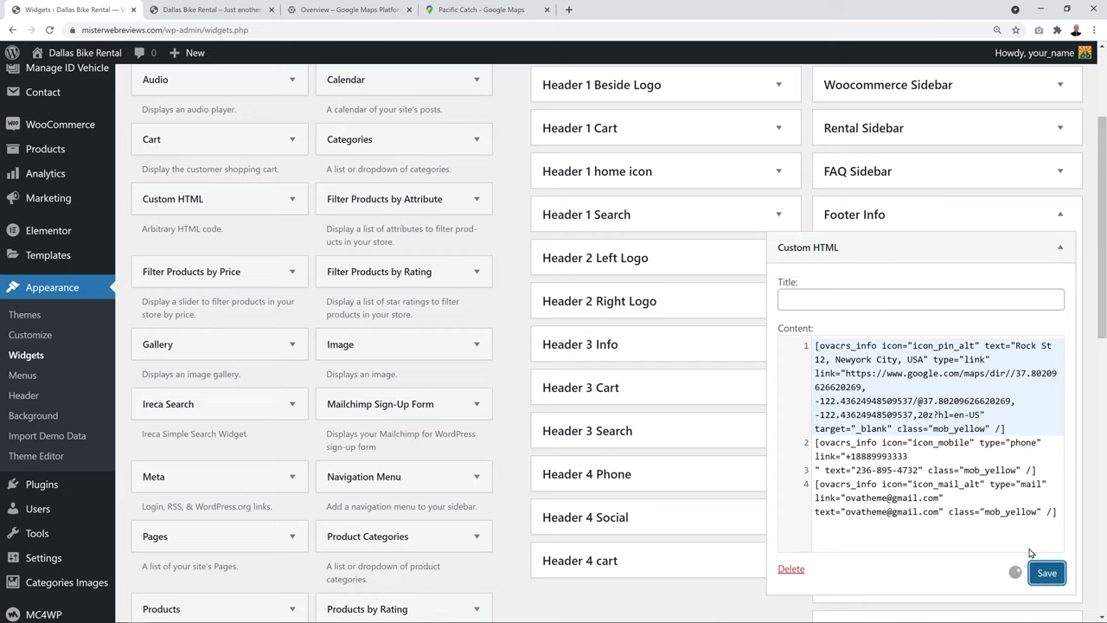
pyautogui.click(899, 439)
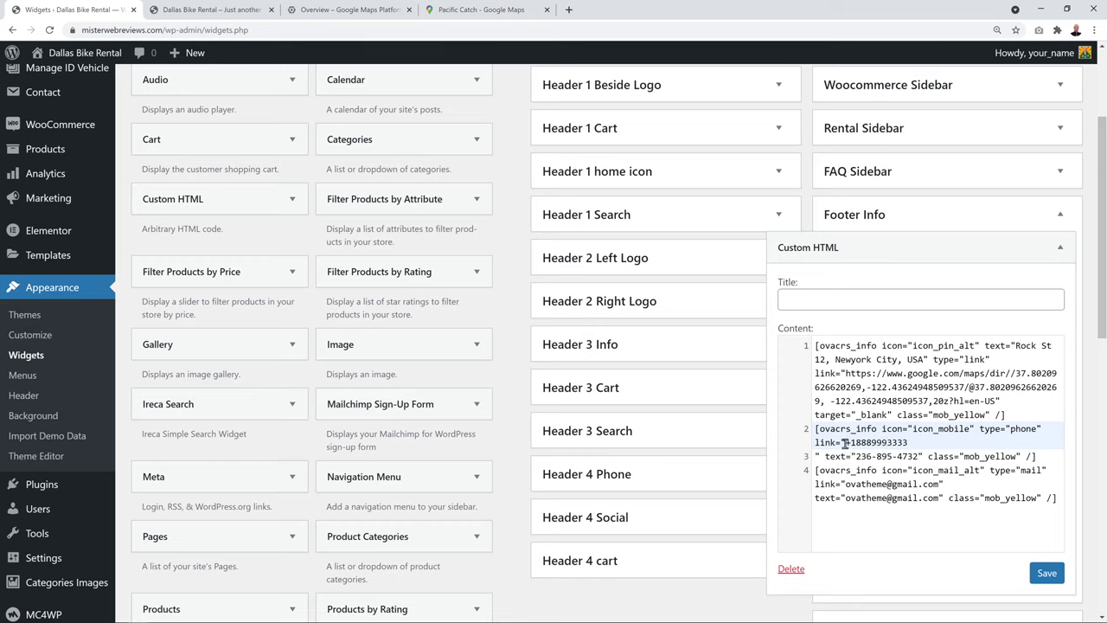
pyautogui.moveTo(845, 442); pyautogui.dragTo(904, 442)
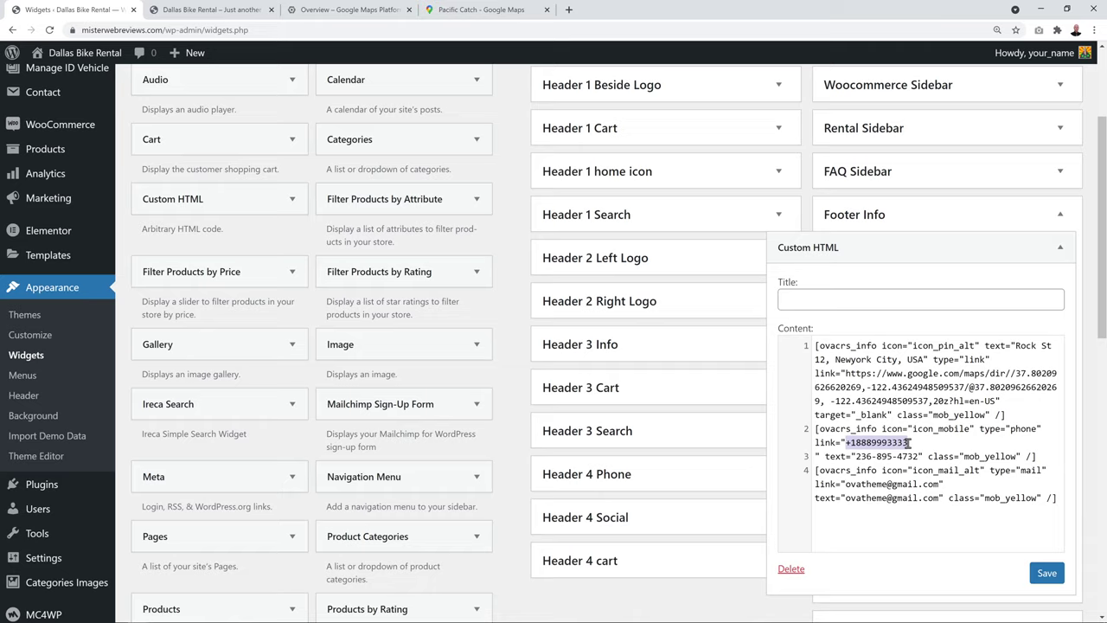
# Compare the live footer's contact details with the phone entry in the Footer Info HTML widget
pyautogui.click(223, 9)
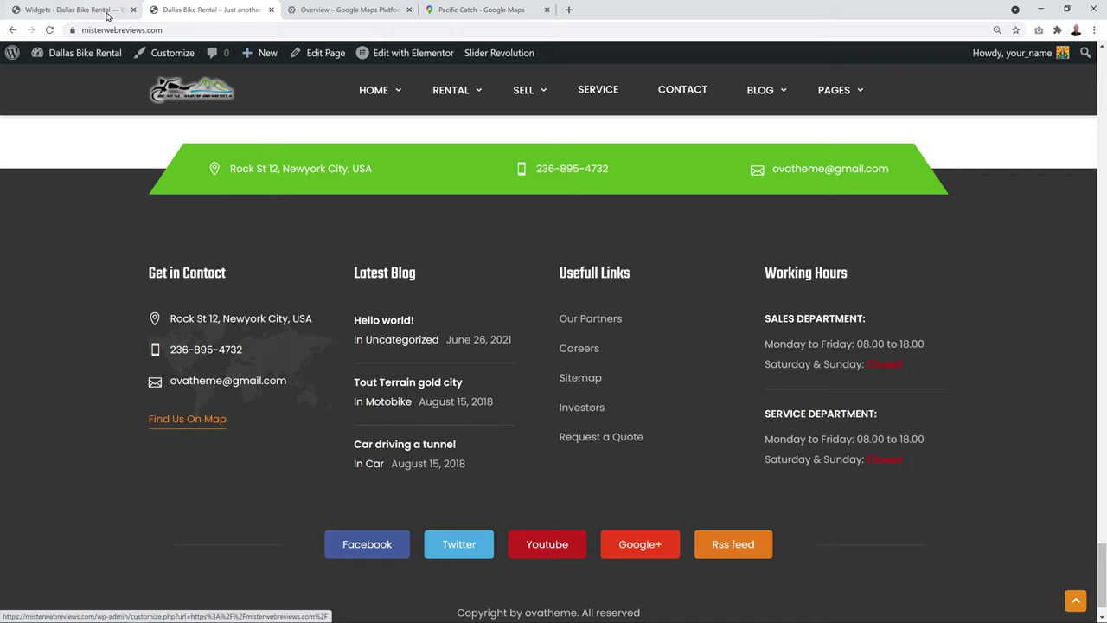
pyautogui.click(73, 9)
pyautogui.click(871, 456)
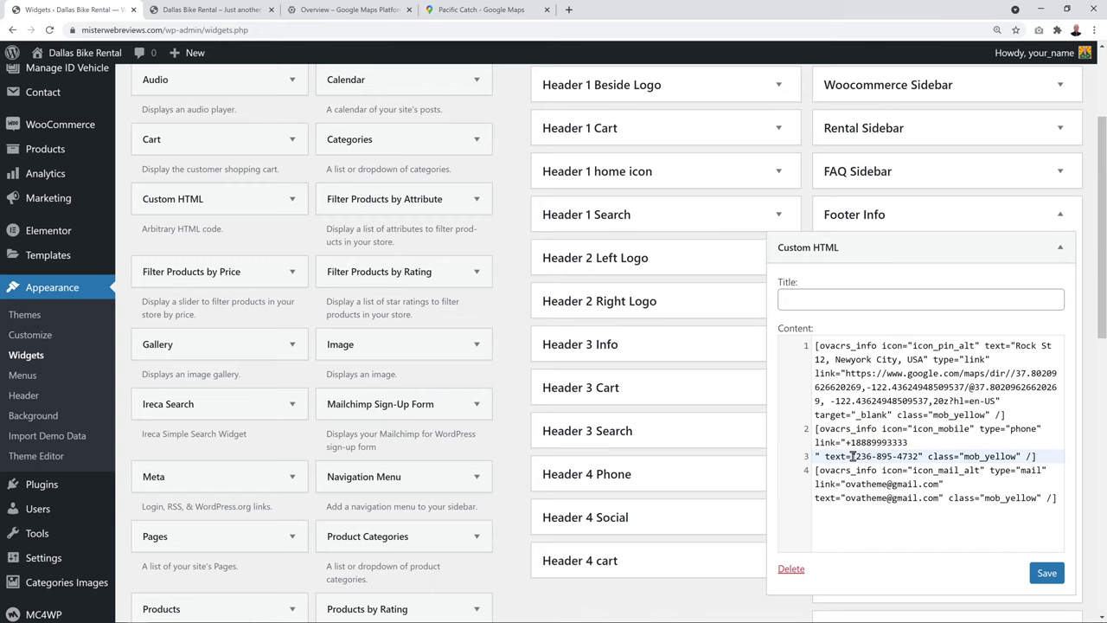
pyautogui.moveTo(855, 456); pyautogui.dragTo(920, 456)
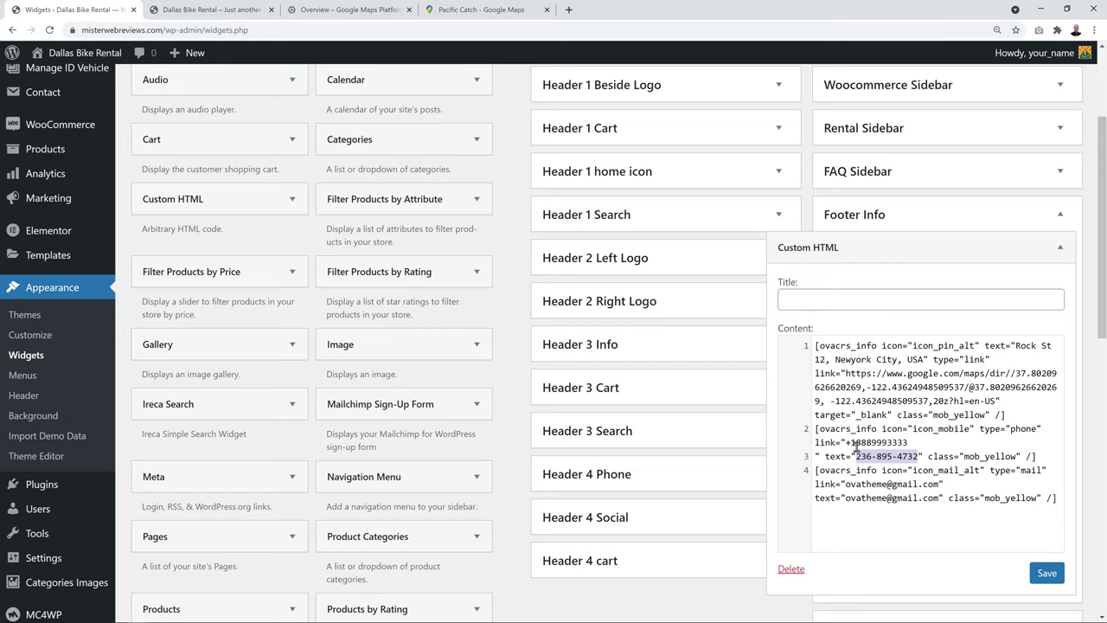
pyautogui.moveTo(847, 442); pyautogui.dragTo(916, 456)
pyautogui.click(862, 453)
# Join the broken phone link line back onto a single line in the widget code
pyautogui.click(156, 11)
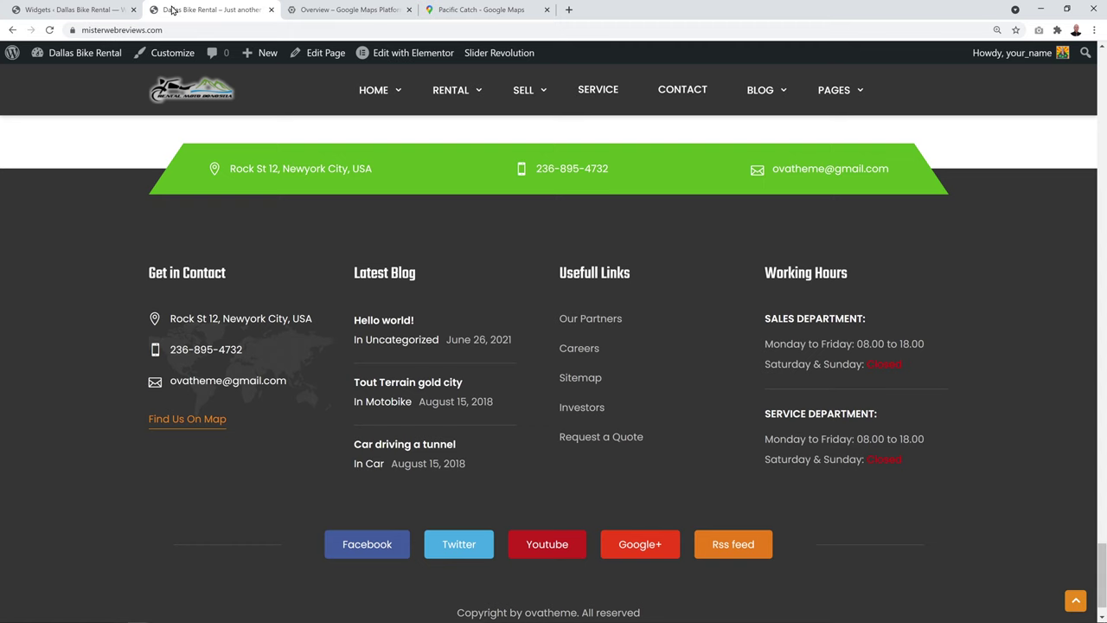
pyautogui.click(126, 17)
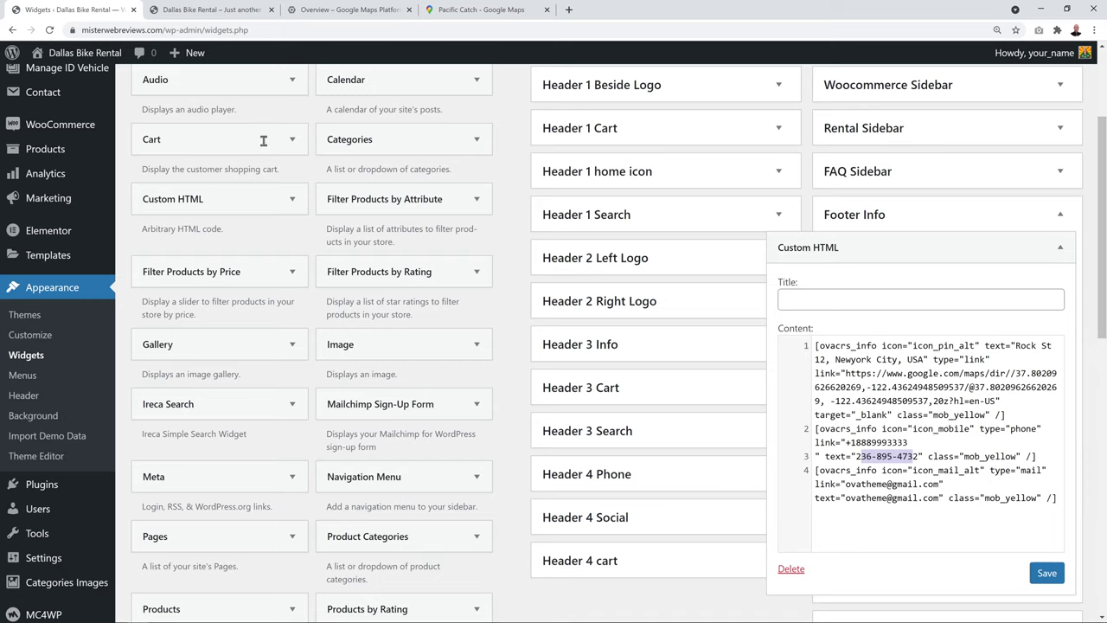
pyautogui.moveTo(848, 443); pyautogui.dragTo(905, 442)
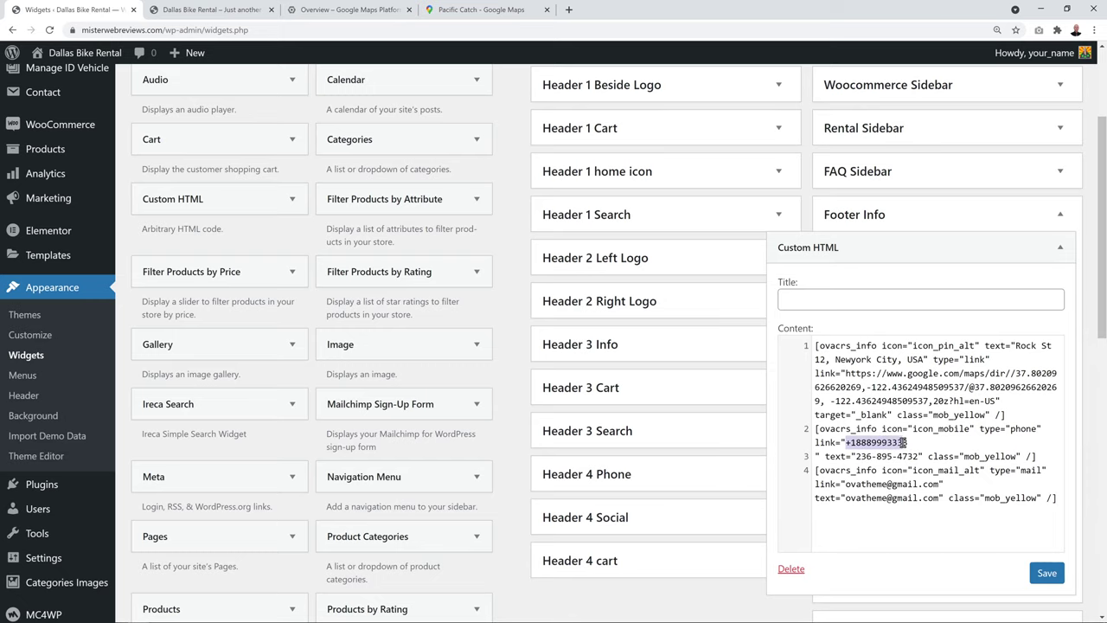
pyautogui.click(886, 443)
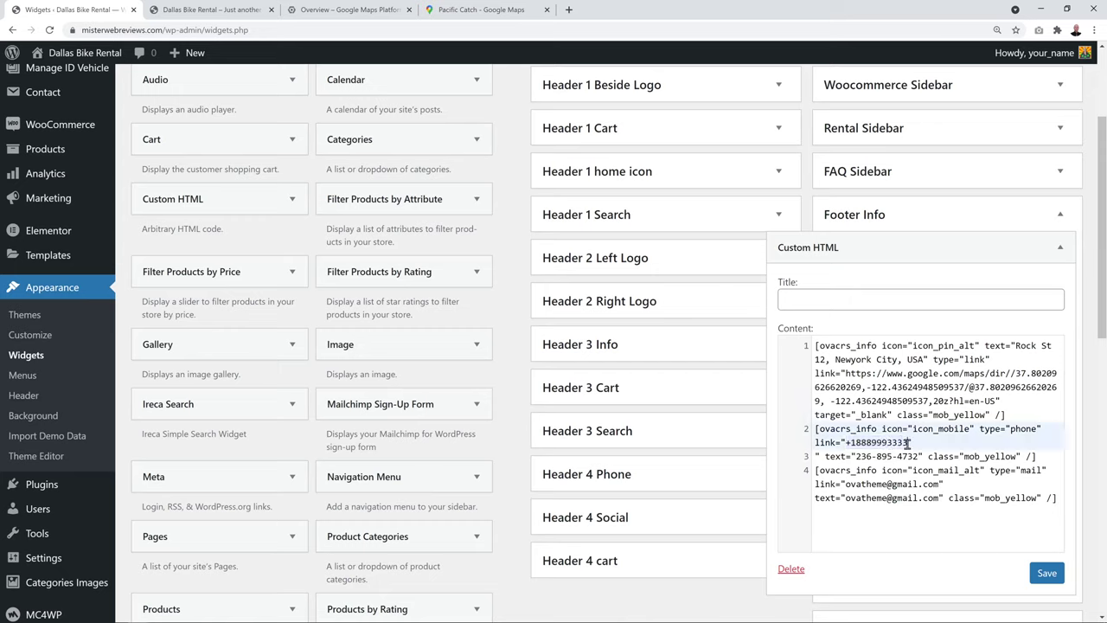
pyautogui.press('Delete')
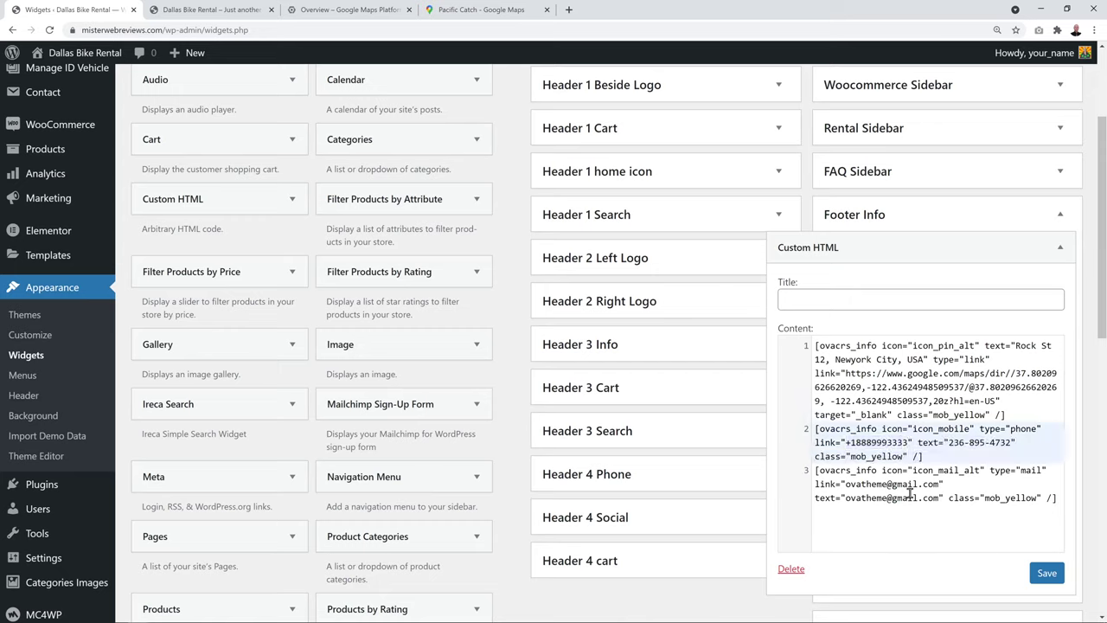
# Review the e-mail link entry and check it against the live site footer
pyautogui.click(909, 490)
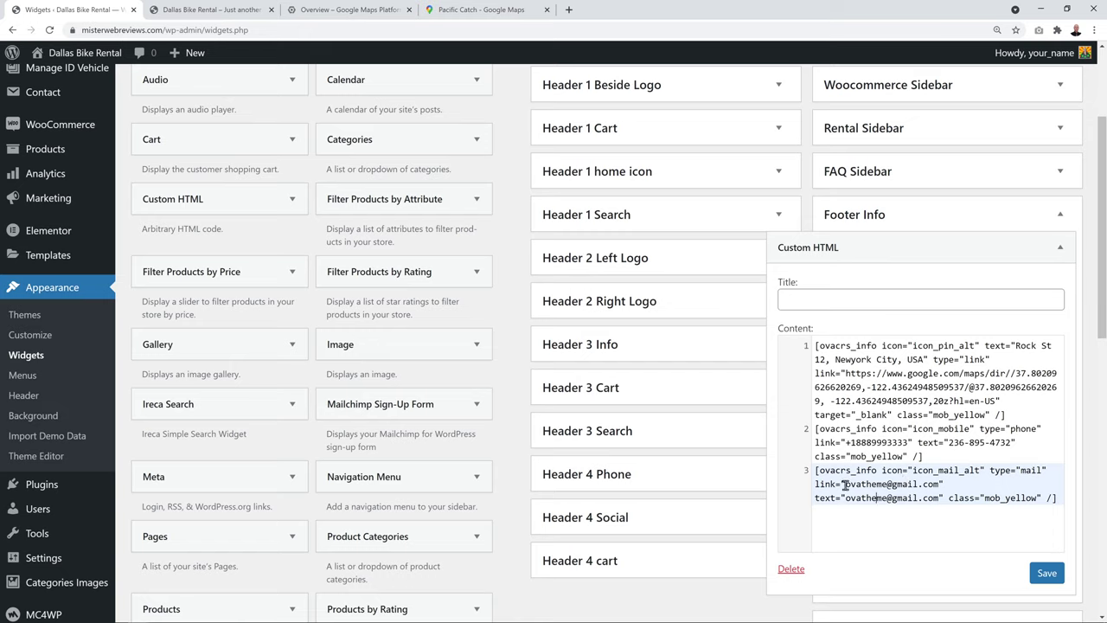
pyautogui.moveTo(845, 485); pyautogui.dragTo(941, 486)
pyautogui.moveTo(845, 499); pyautogui.dragTo(941, 500)
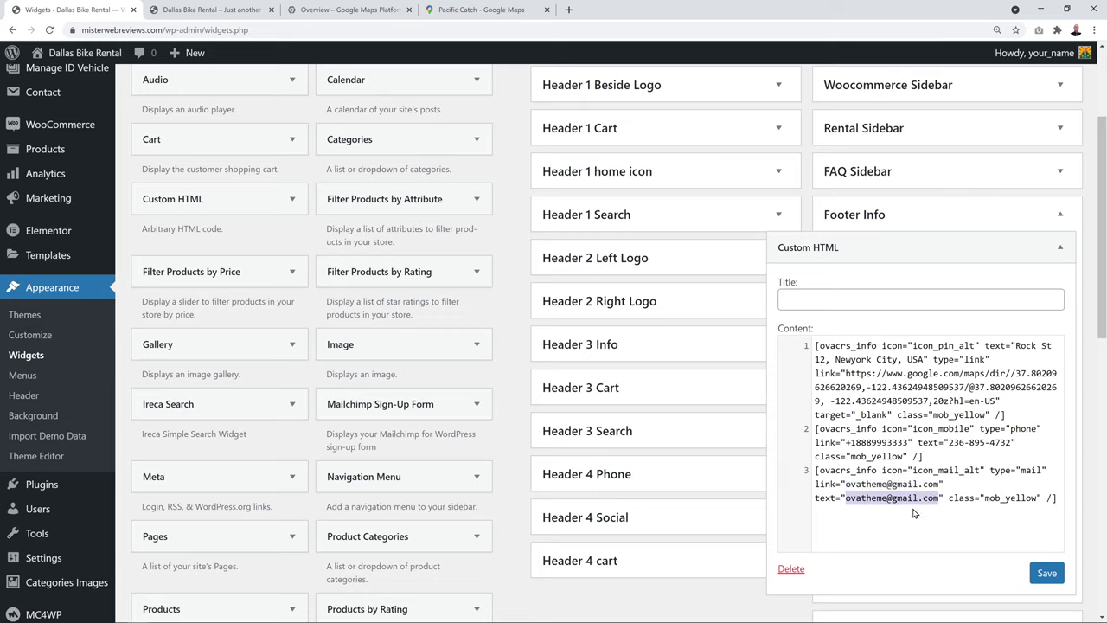
pyautogui.hotkey('ctrl', 'Tab')
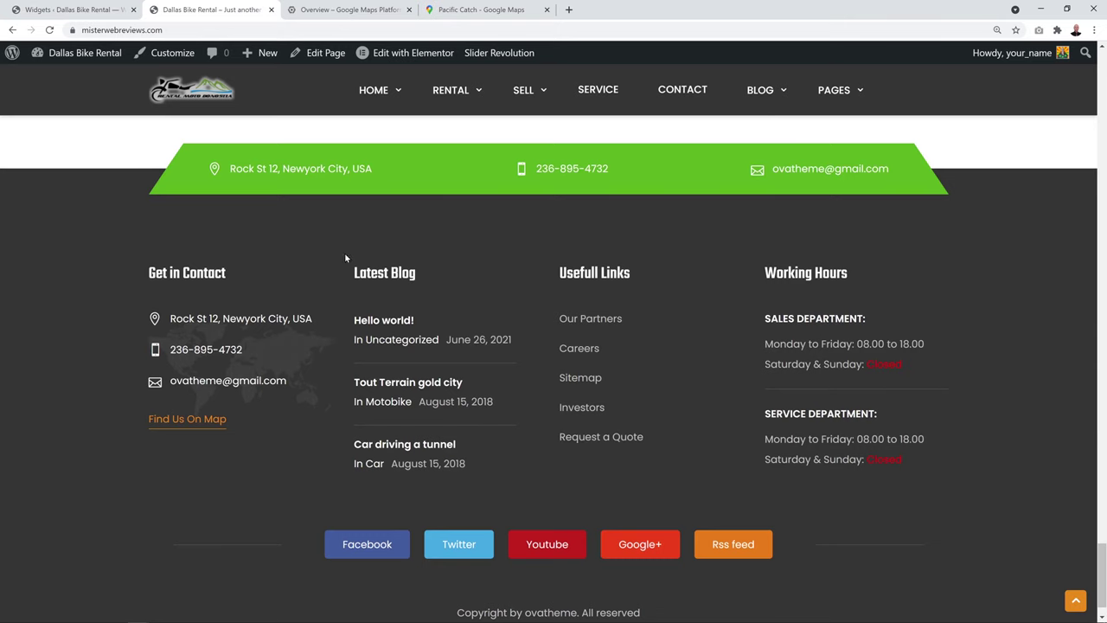
pyautogui.click(104, 10)
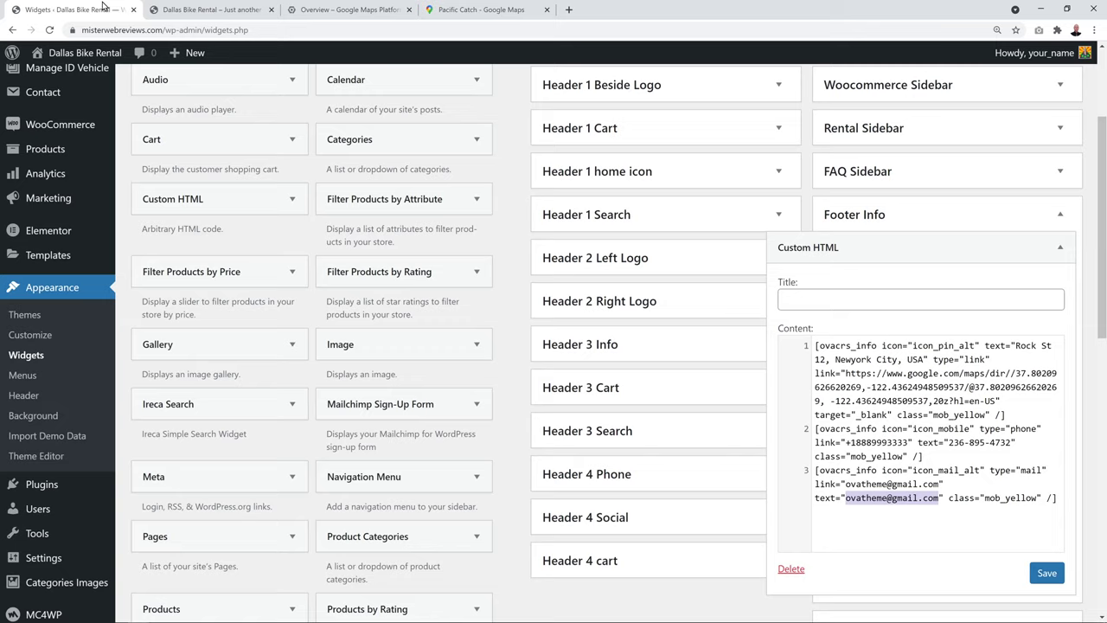
# Collapse the Footer Info widget and its area, then recheck the live footer
pyautogui.click(1062, 253)
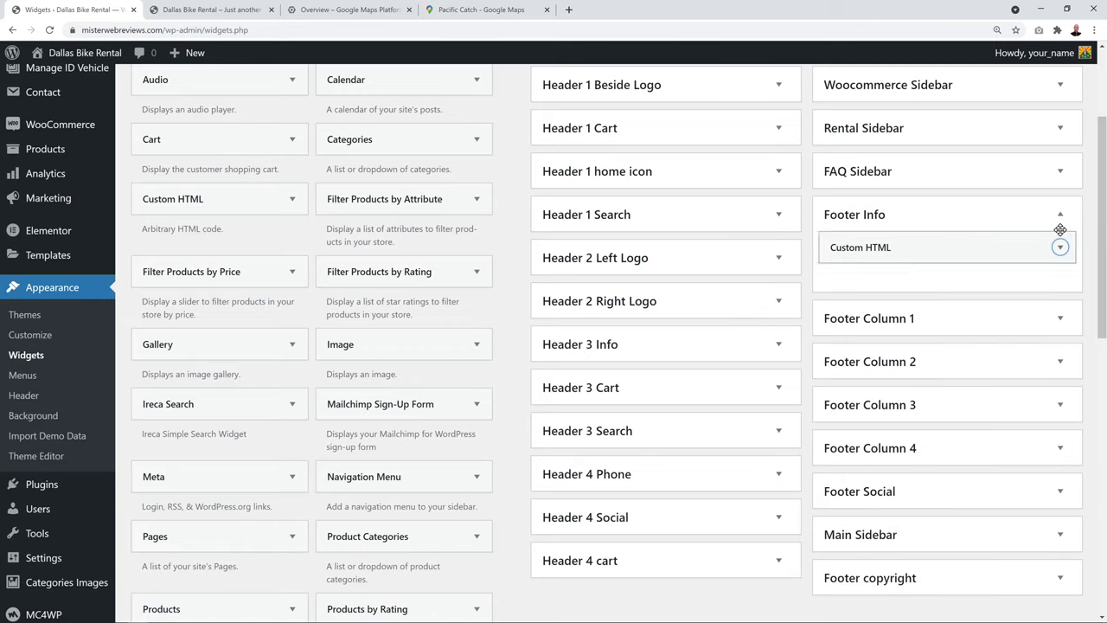
pyautogui.click(1061, 214)
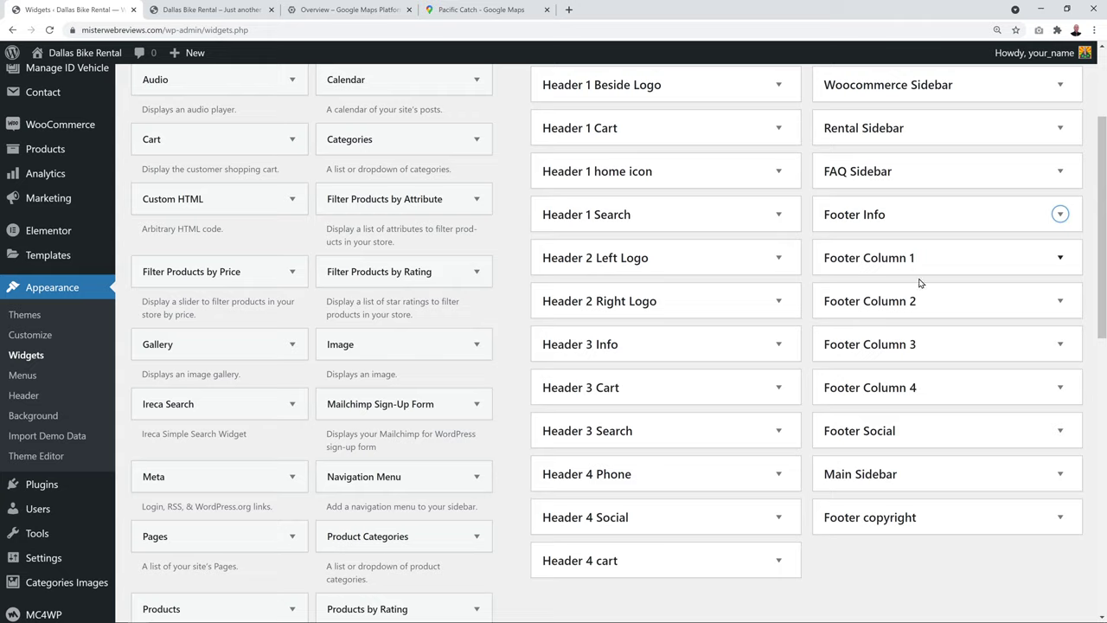
pyautogui.click(226, 10)
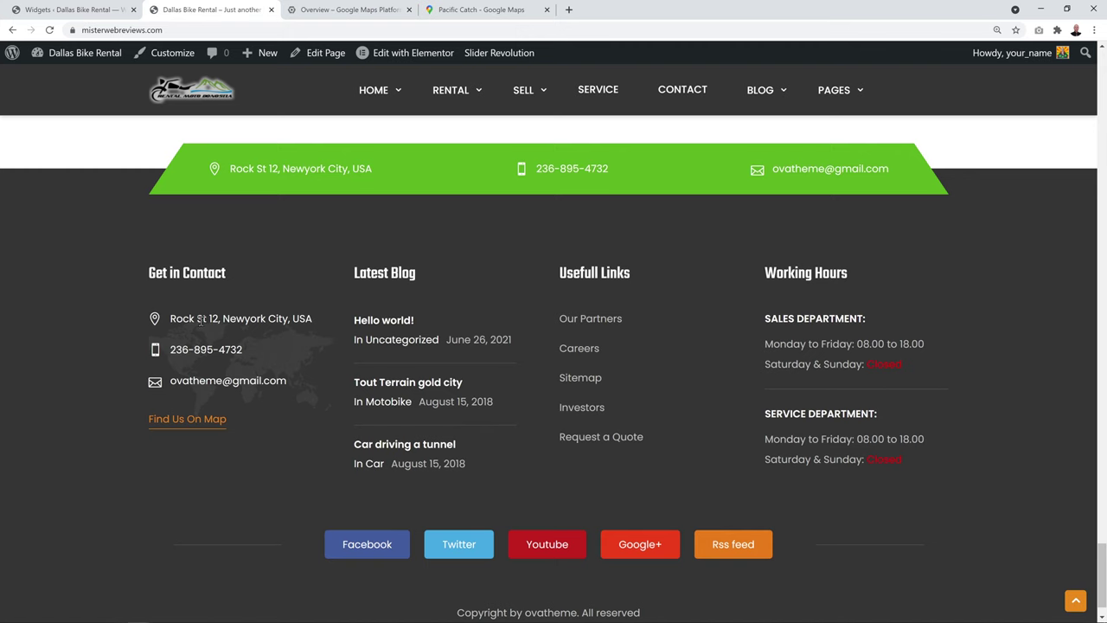
pyautogui.click(118, 11)
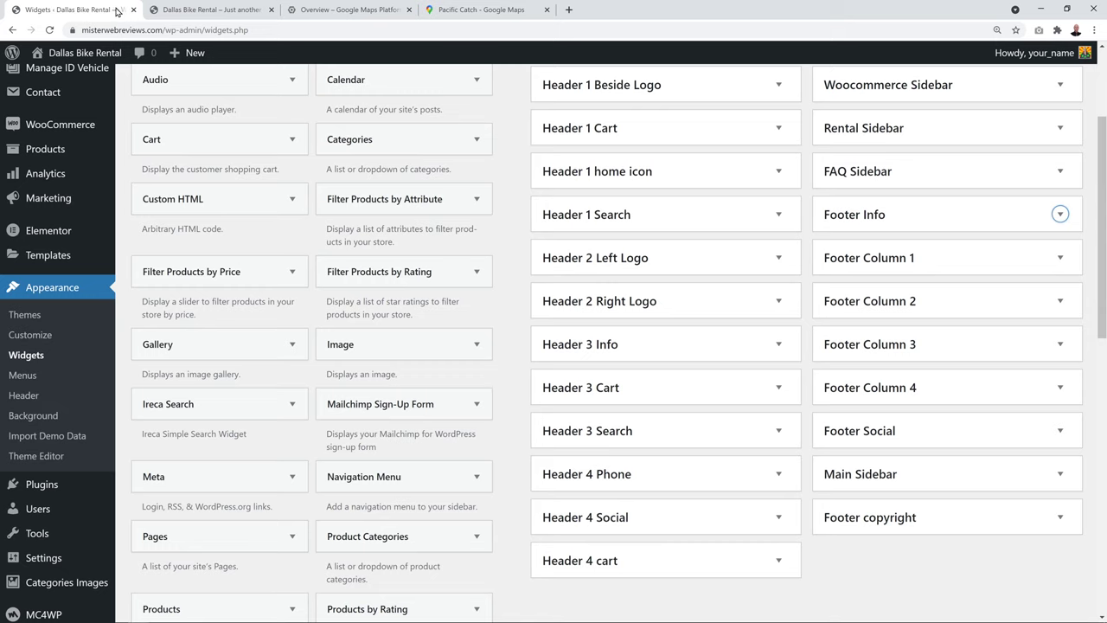
# Open Footer Column 1's Get in Contact widget and inspect its address and map coordinates
pyautogui.click(1059, 257)
pyautogui.click(1058, 292)
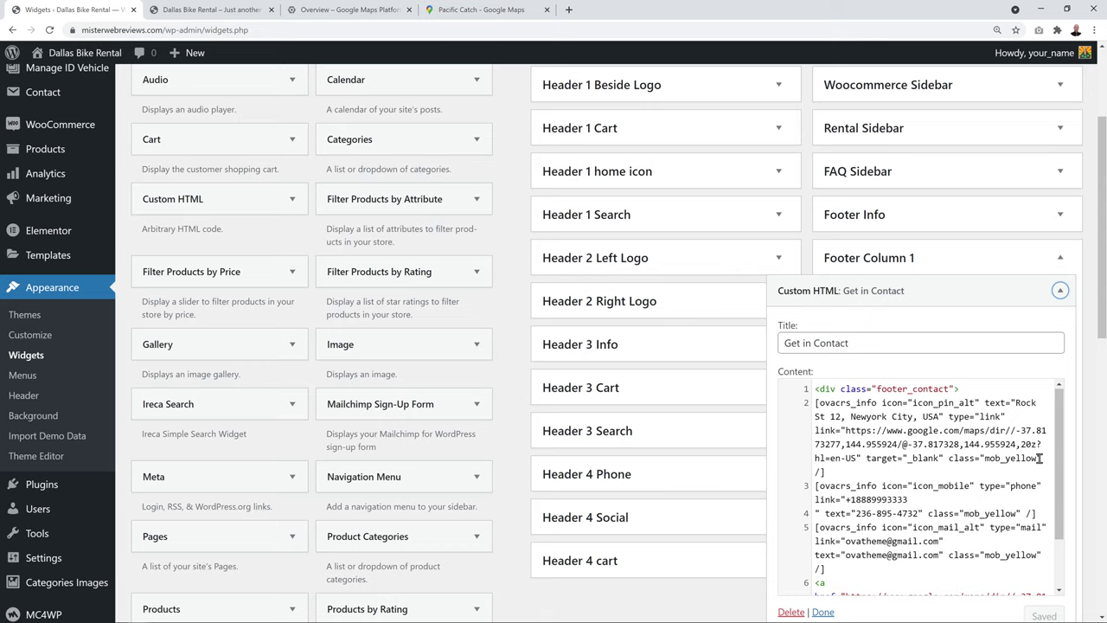
pyautogui.scroll(-1, 1040, 458)
pyautogui.scroll(1, 931, 472)
pyautogui.moveTo(1016, 403); pyautogui.dragTo(937, 417)
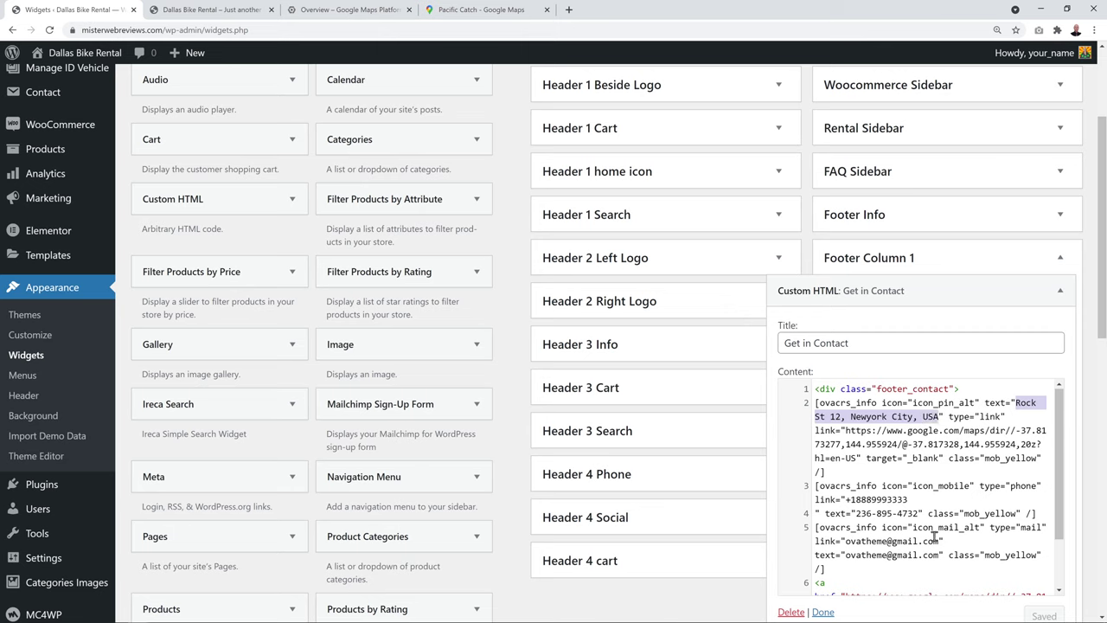
pyautogui.moveTo(1016, 430); pyautogui.dragTo(898, 443)
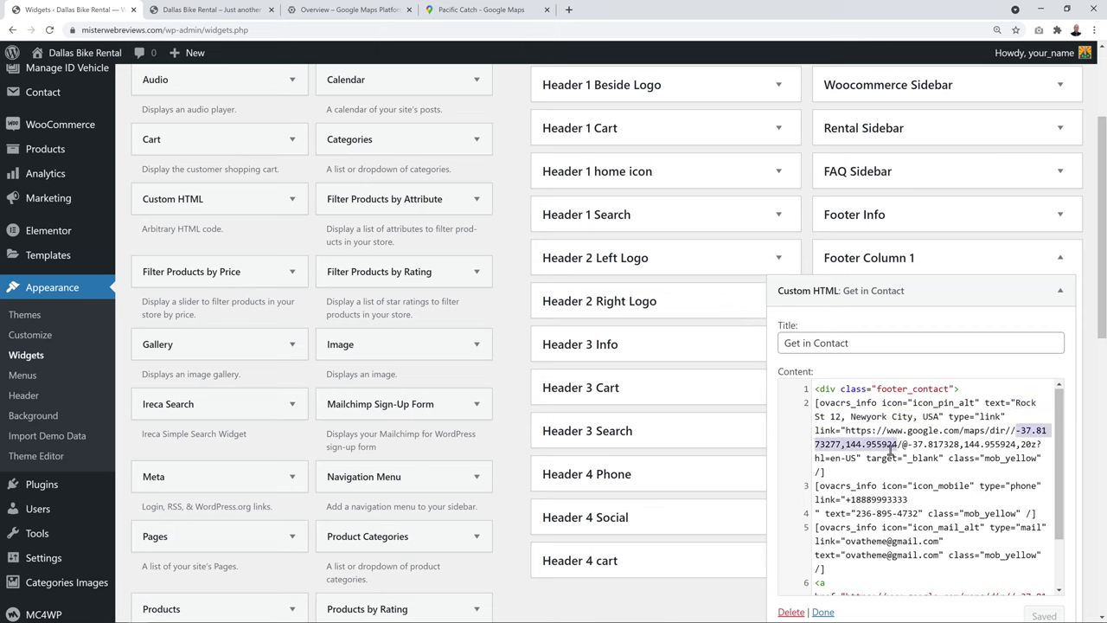
# Compare the map link's coordinates with the location's coordinates shown in Google Maps
pyautogui.click(508, 11)
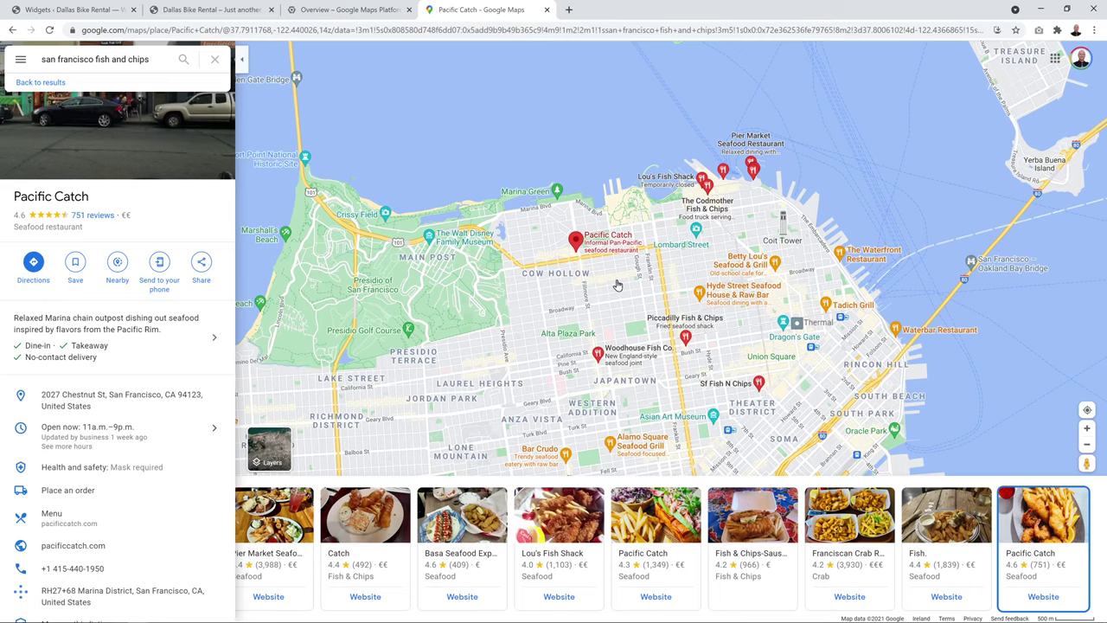
pyautogui.rightClick(578, 246)
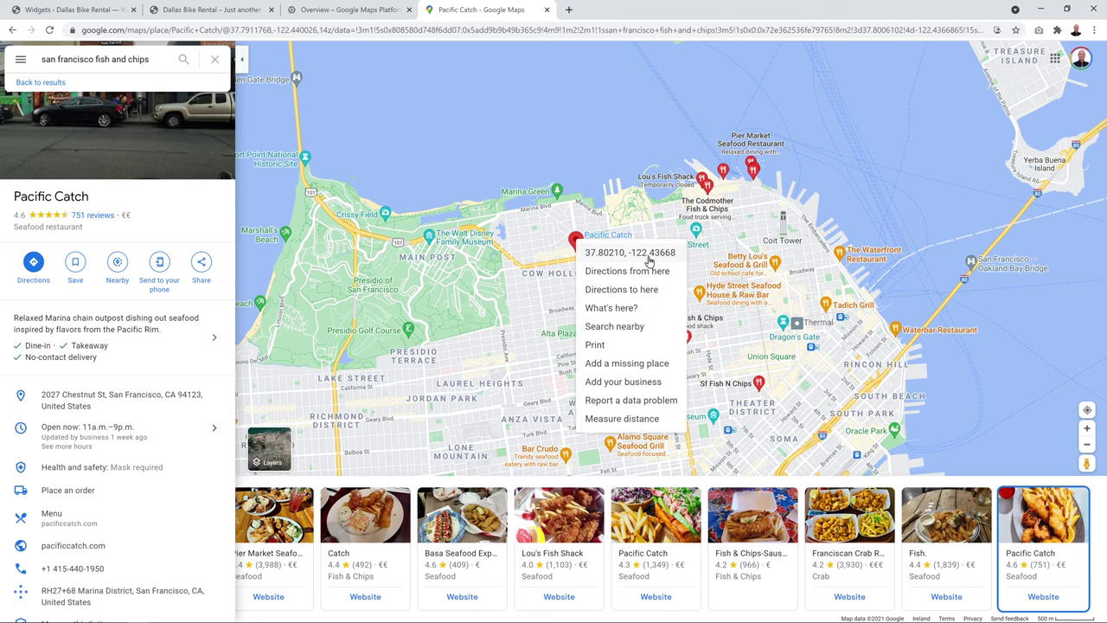
pyautogui.click(76, 10)
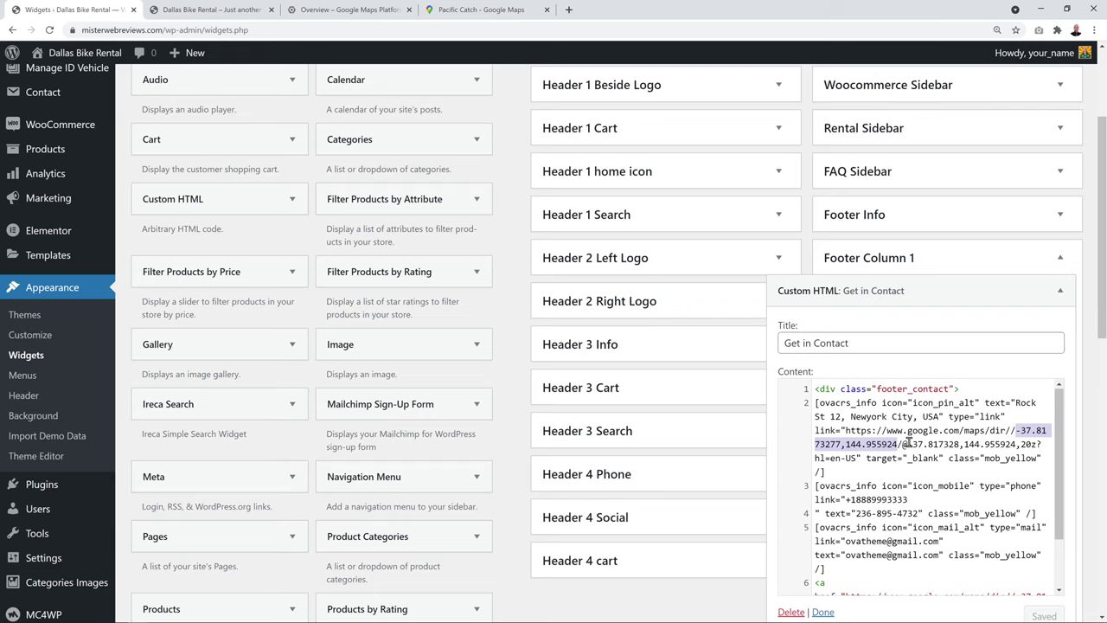
pyautogui.moveTo(905, 444); pyautogui.dragTo(1012, 444)
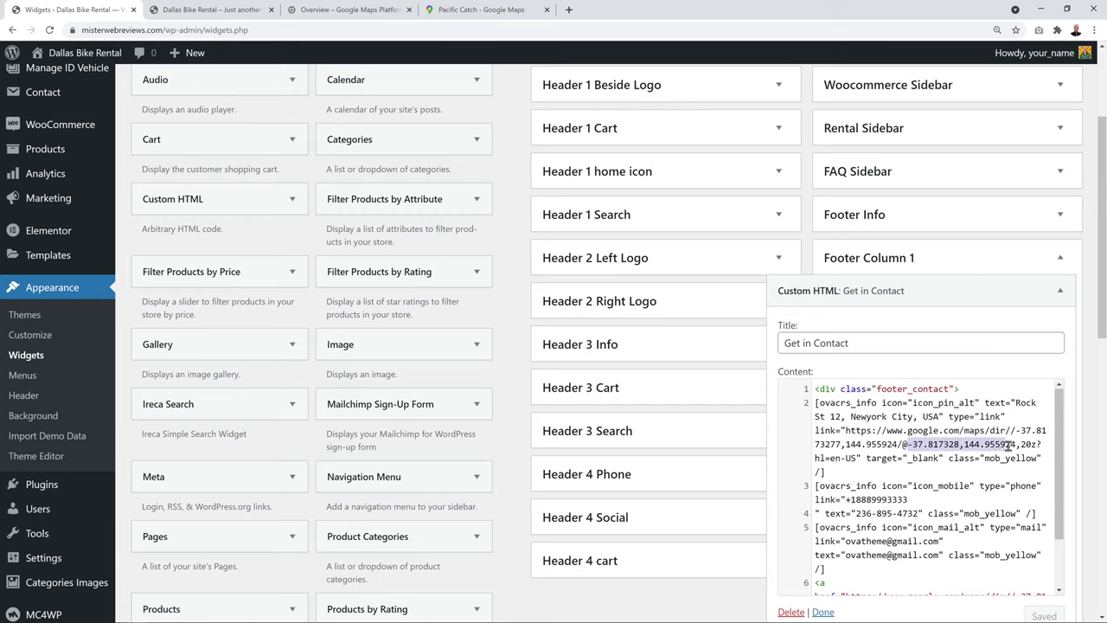
pyautogui.click(954, 500)
pyautogui.scroll(-2, 954, 503)
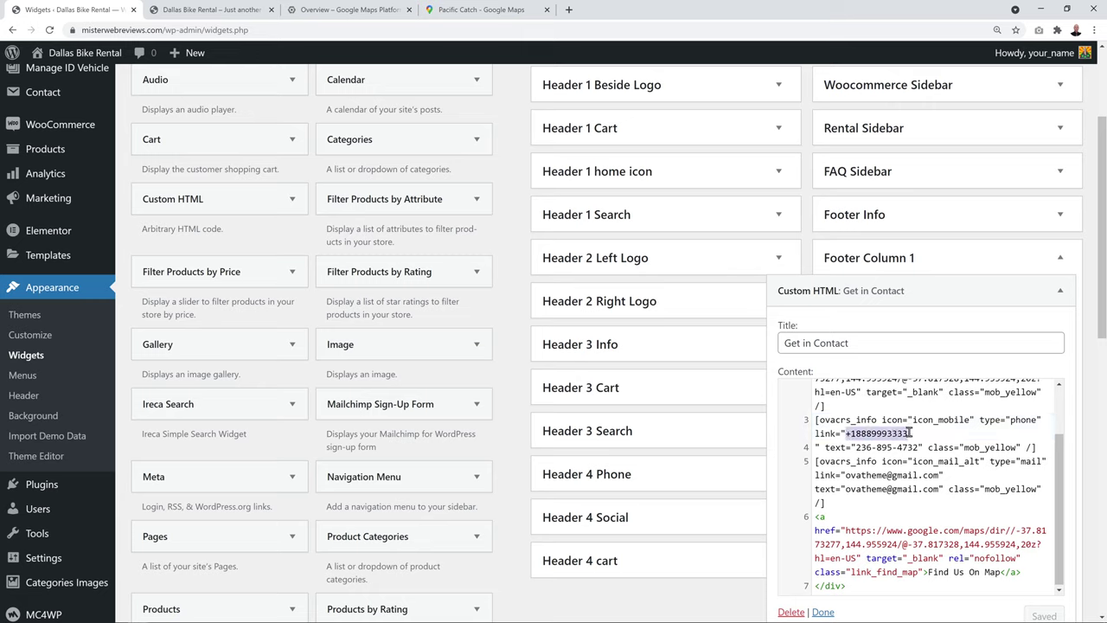
pyautogui.click(857, 447)
pyautogui.moveTo(856, 447); pyautogui.dragTo(922, 447)
pyautogui.moveTo(845, 475); pyautogui.dragTo(939, 475)
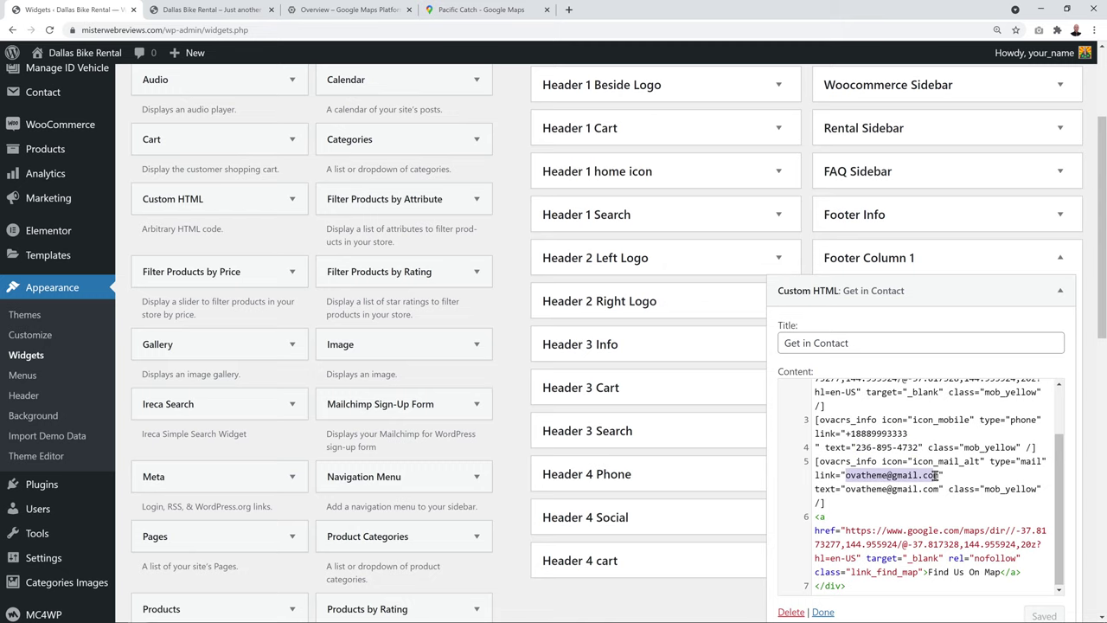
pyautogui.click(842, 496)
pyautogui.scroll(-1, 905, 437)
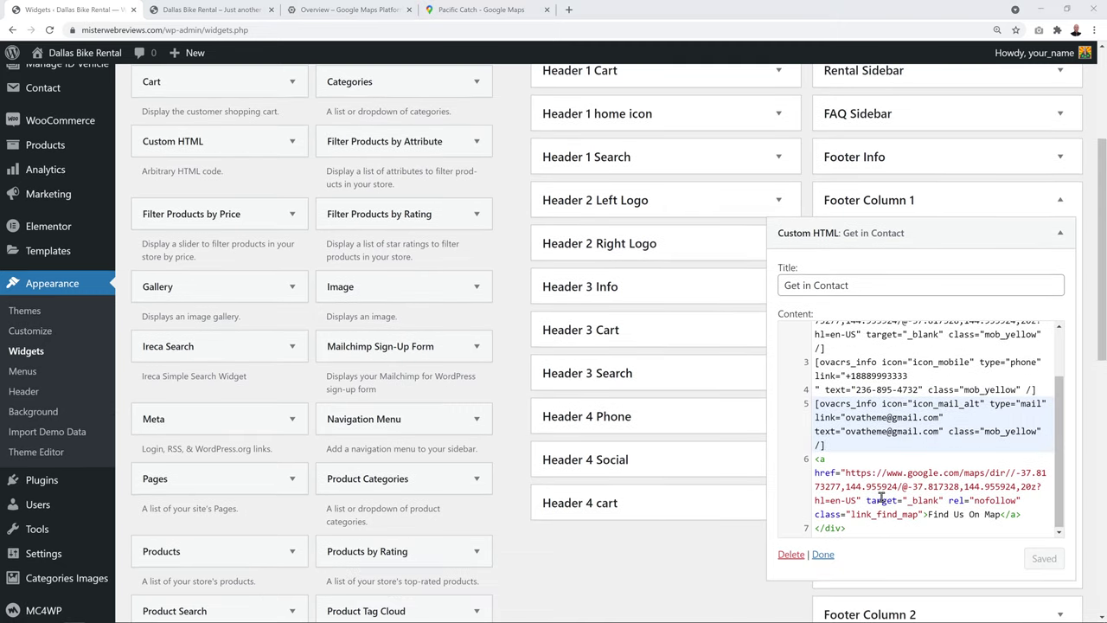
pyautogui.click(239, 12)
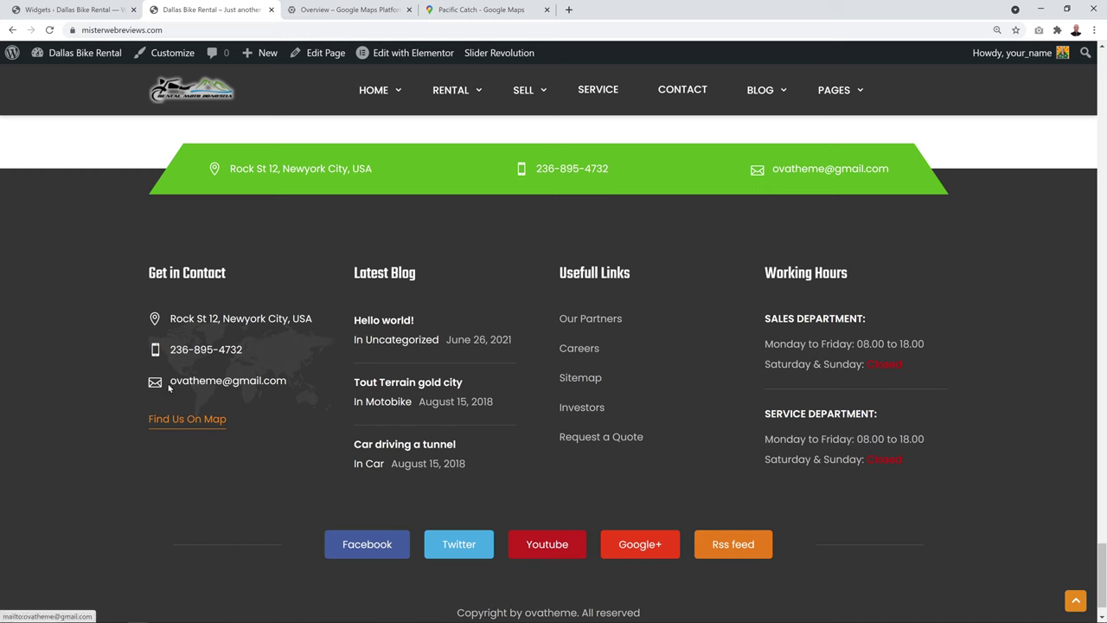
pyautogui.click(38, 7)
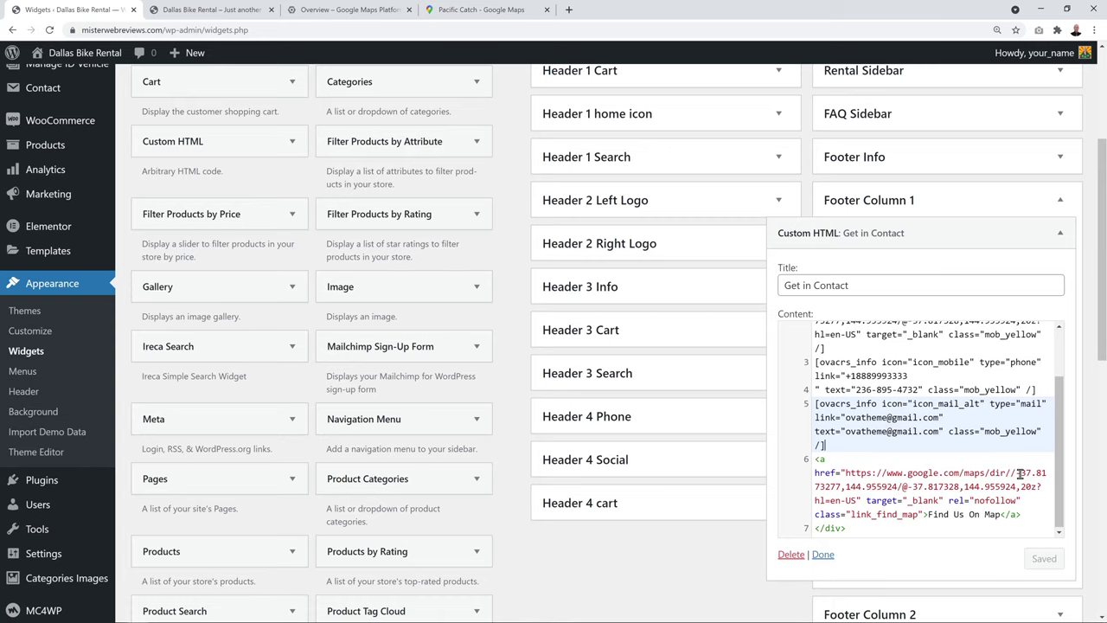
pyautogui.click(512, 12)
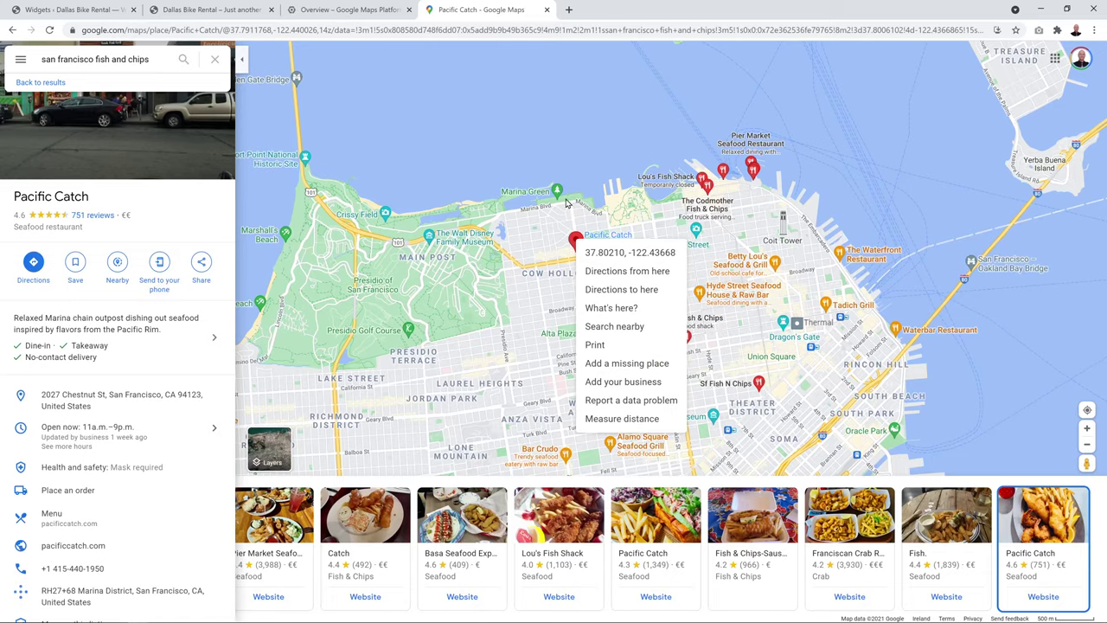
pyautogui.click(78, 11)
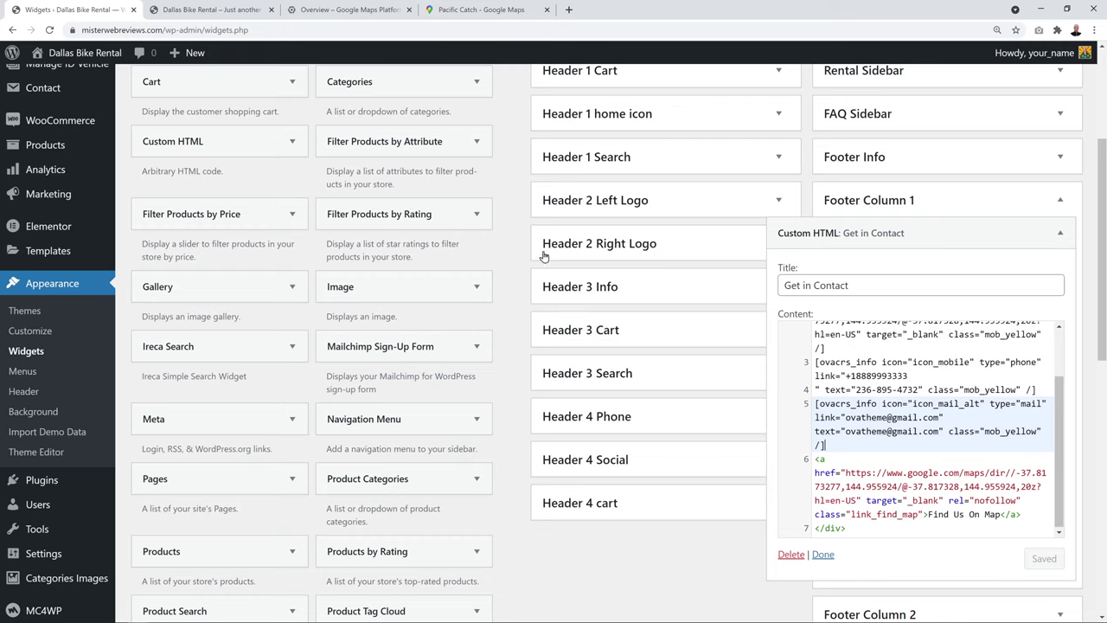
# Edit the map link text so it reads 'Find Us On Google Maps'
pyautogui.tripleClick(945, 487)
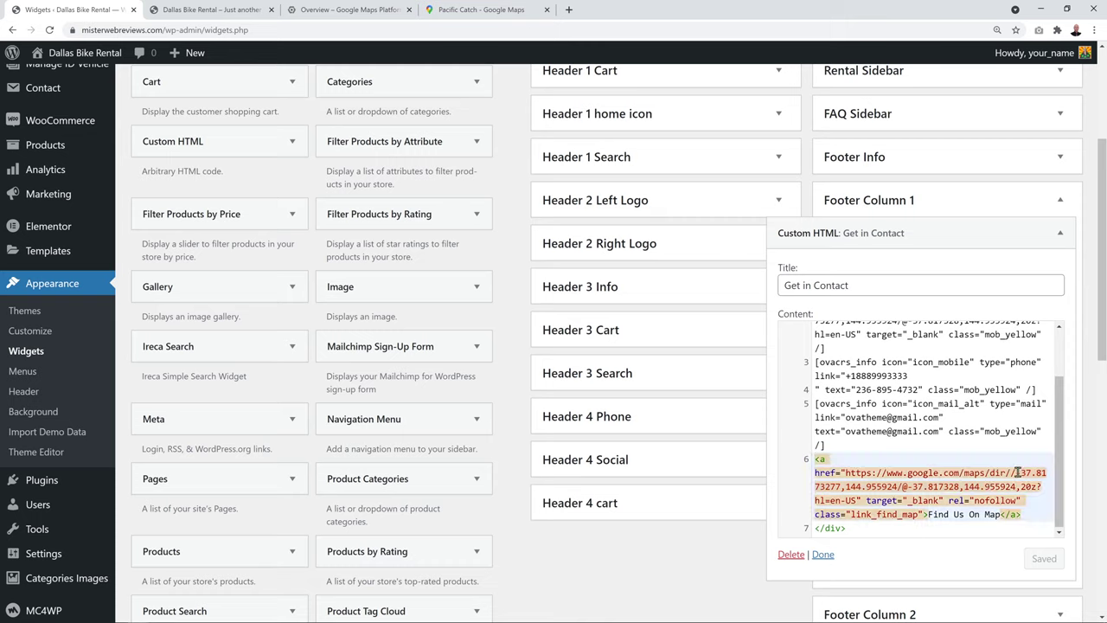
pyautogui.moveTo(1017, 473); pyautogui.dragTo(1021, 486)
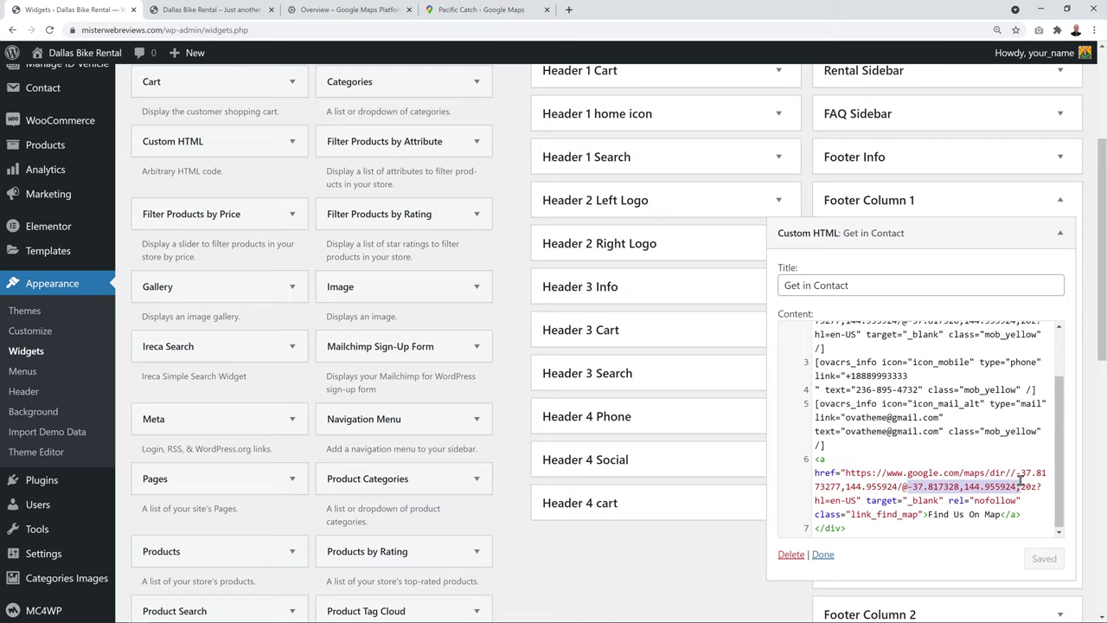
pyautogui.moveTo(927, 514); pyautogui.dragTo(1000, 514)
pyautogui.click(984, 514)
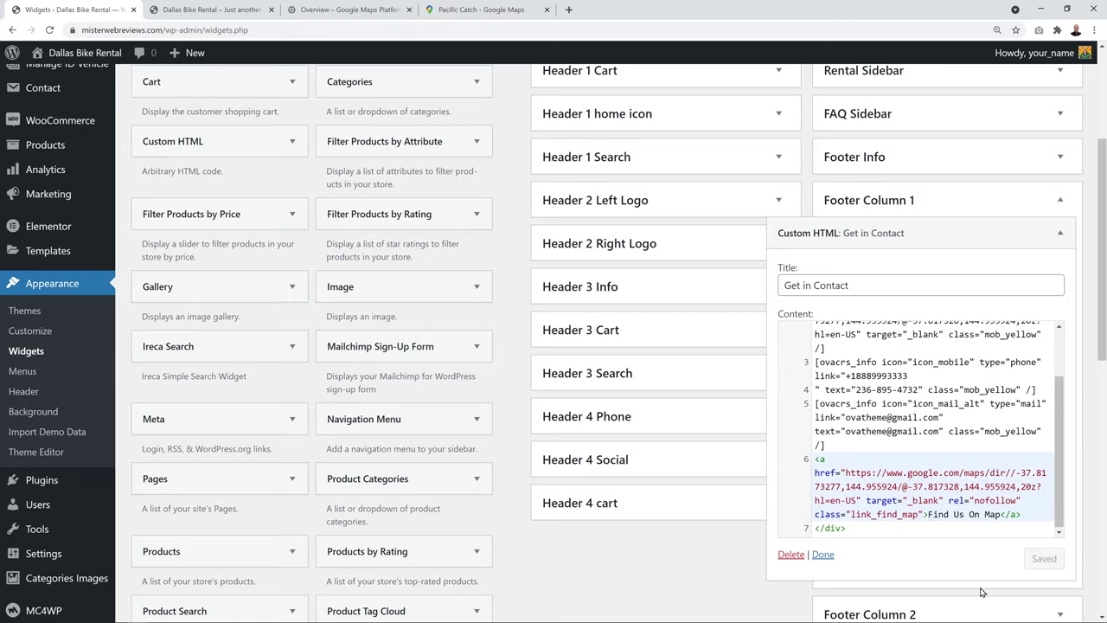
pyautogui.write('Google Map')
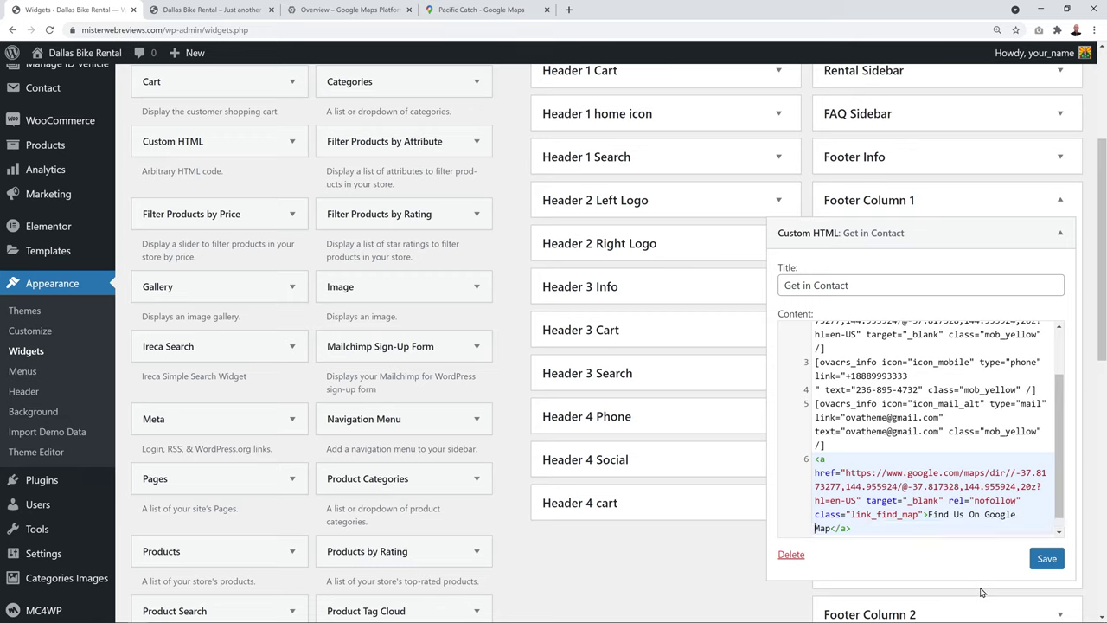
pyautogui.write('s')
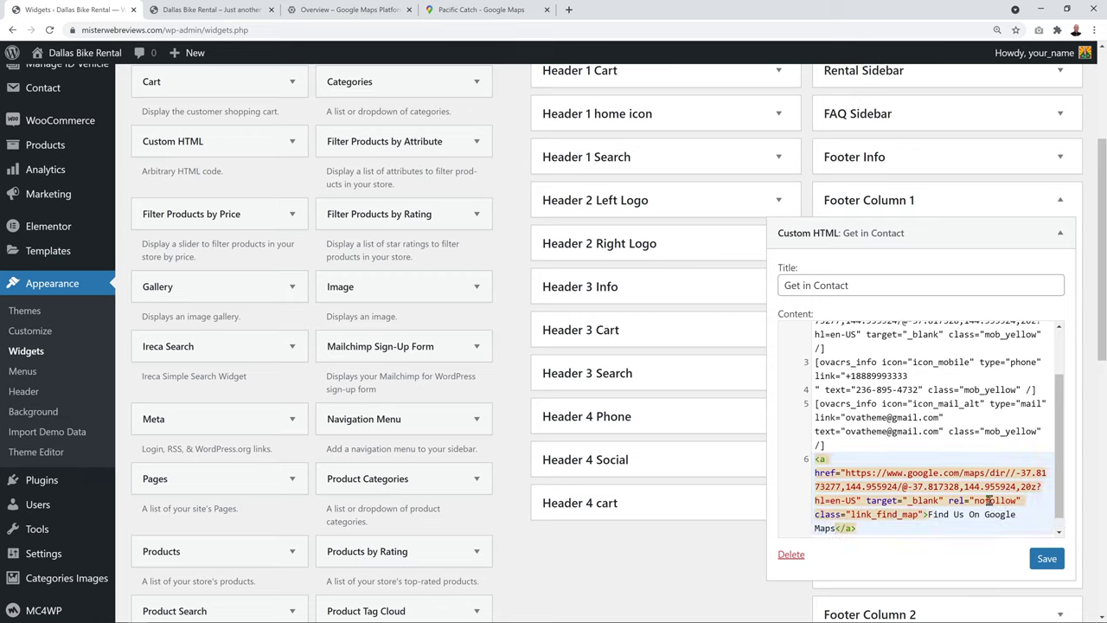
# Save the Get in Contact widget, collapse Footer Column 1, and preview the live footer
pyautogui.click(1046, 559)
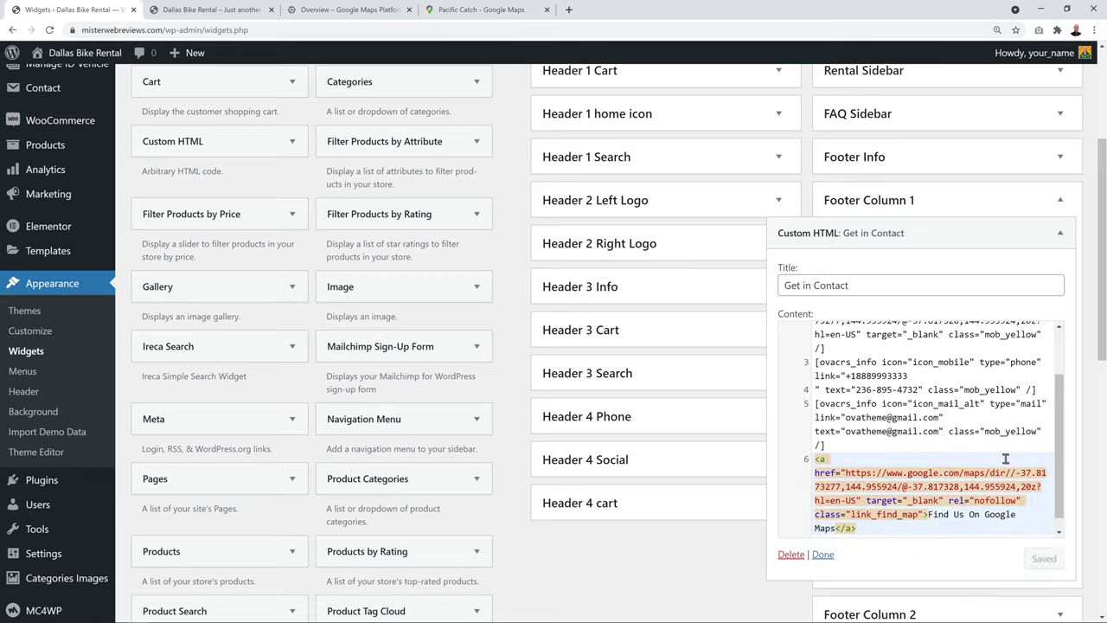
pyautogui.click(1061, 242)
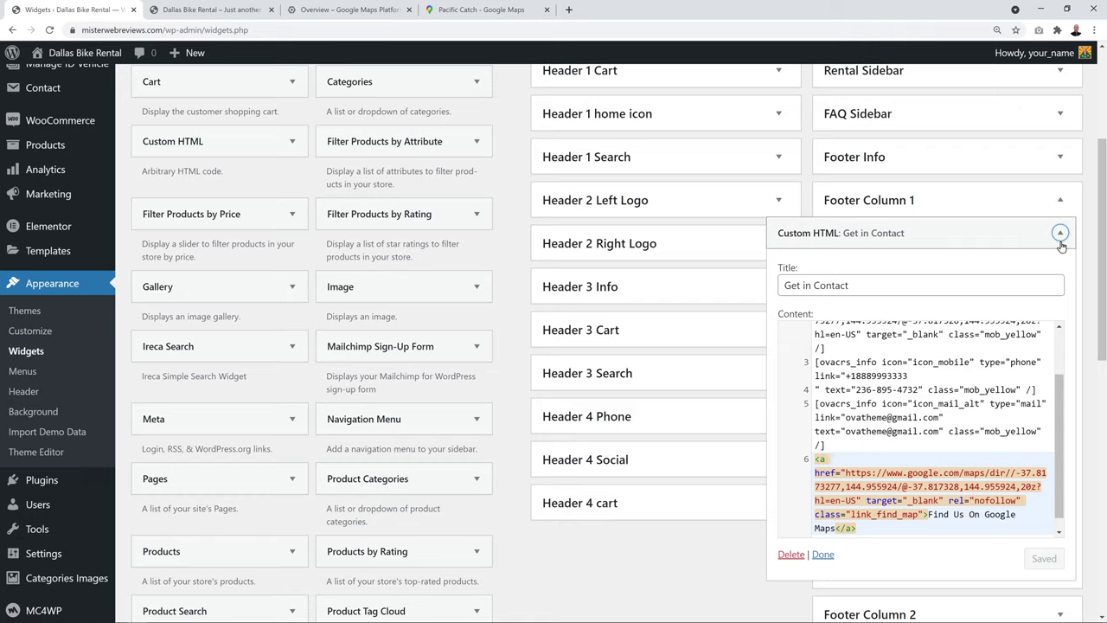
pyautogui.click(1060, 201)
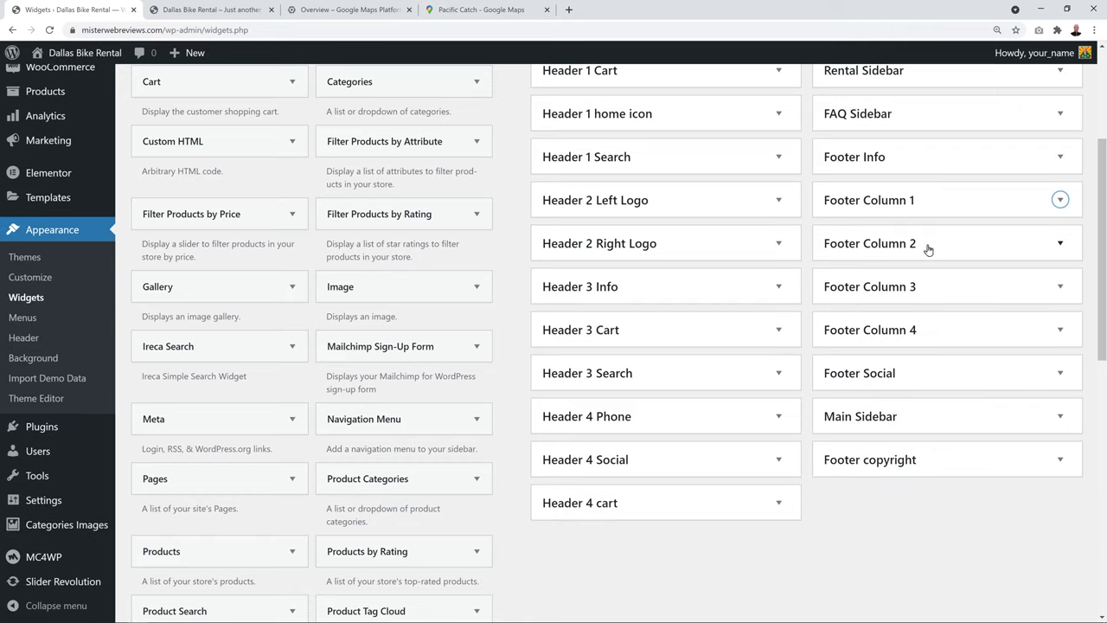
pyautogui.click(223, 11)
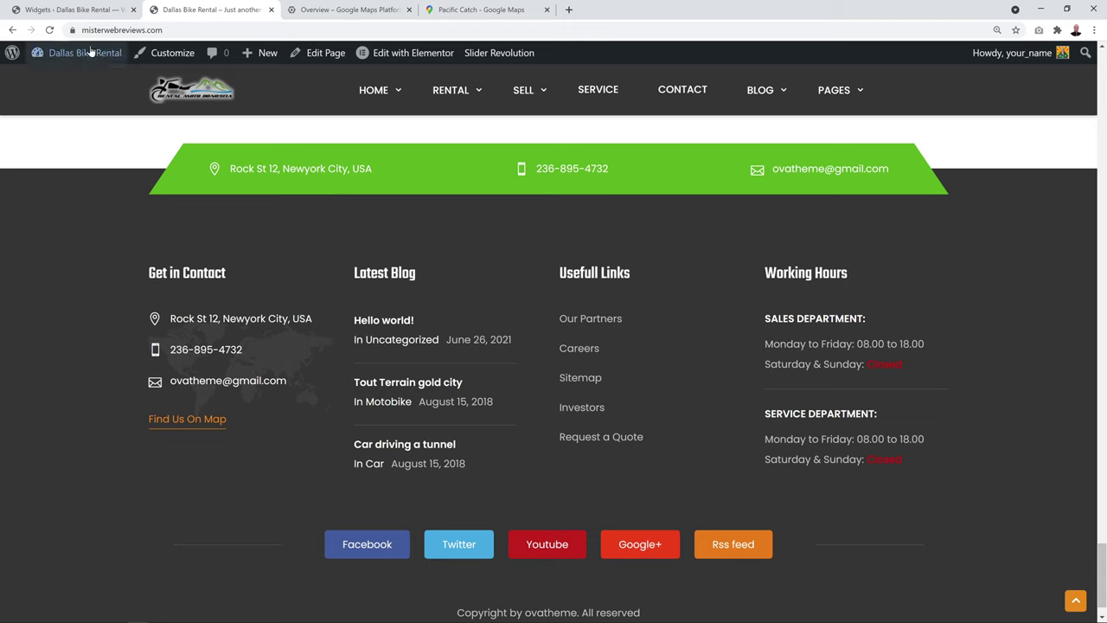
pyautogui.click(78, 11)
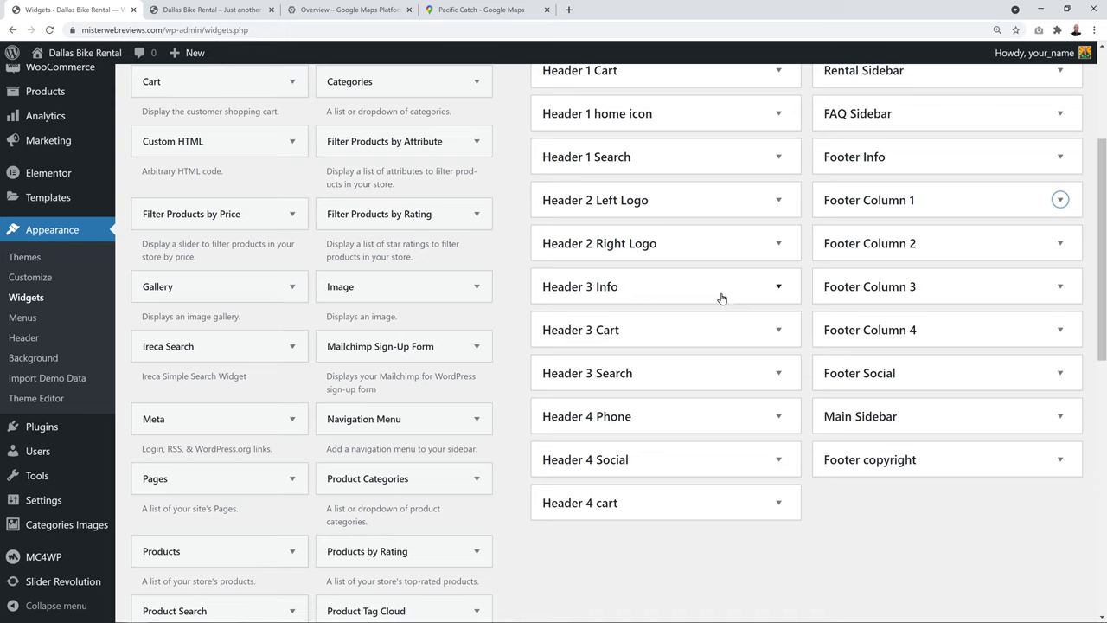
pyautogui.click(1060, 243)
pyautogui.click(1062, 276)
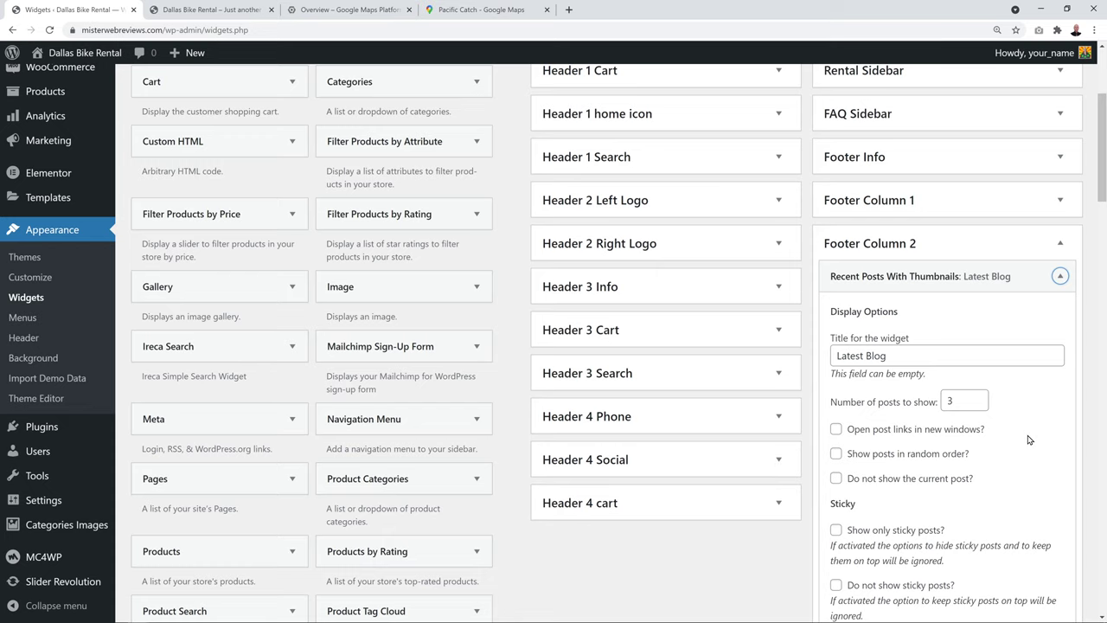
pyautogui.scroll(-3, 1029, 441)
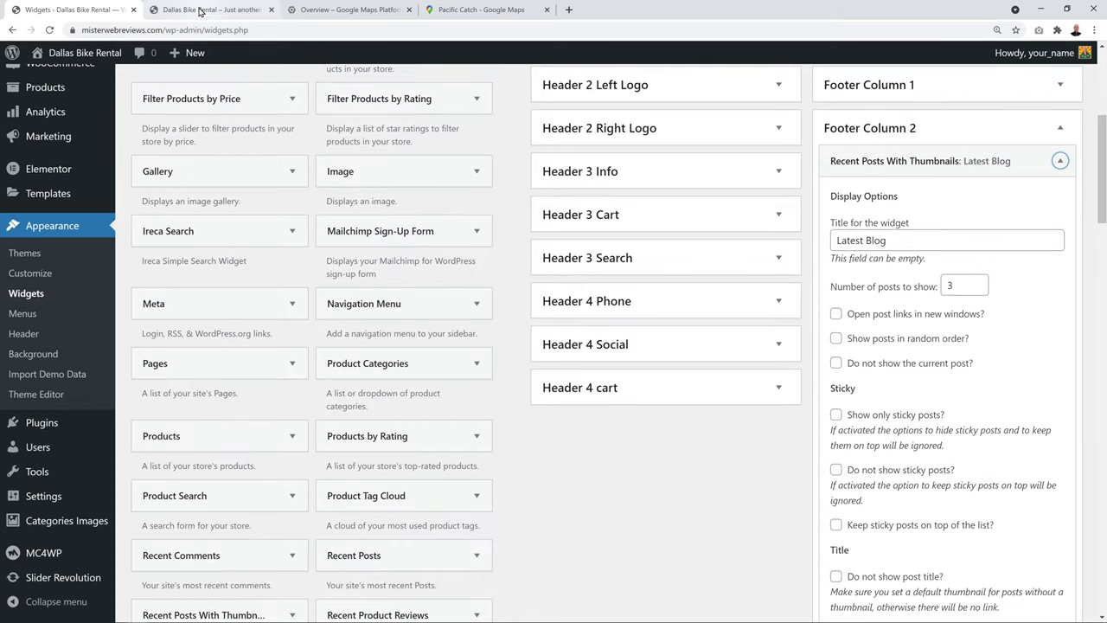
pyautogui.click(208, 9)
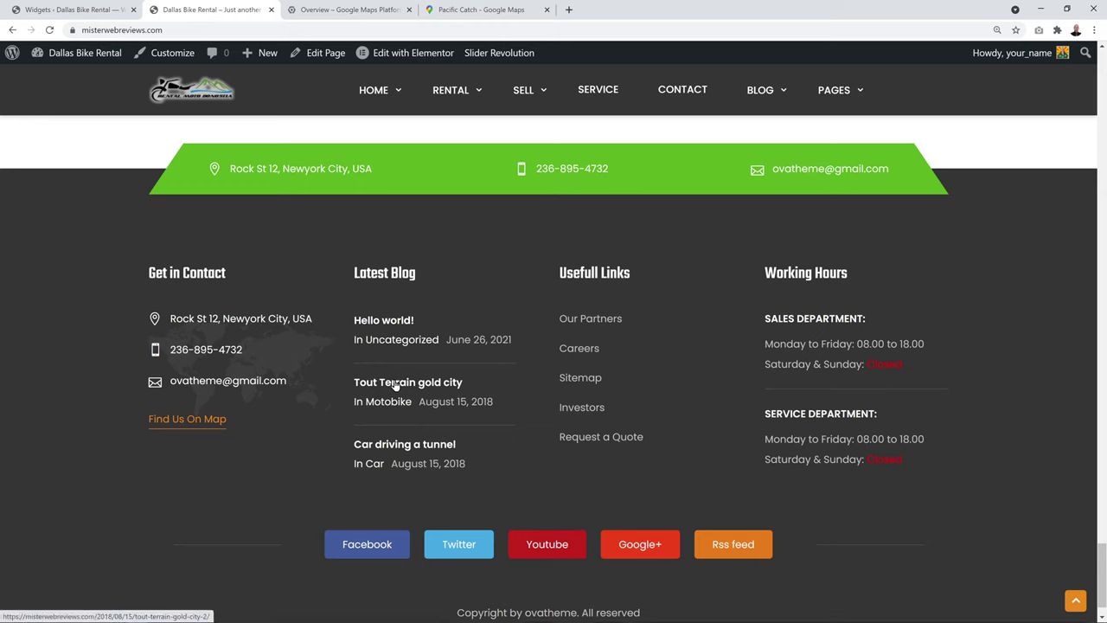
pyautogui.click(76, 9)
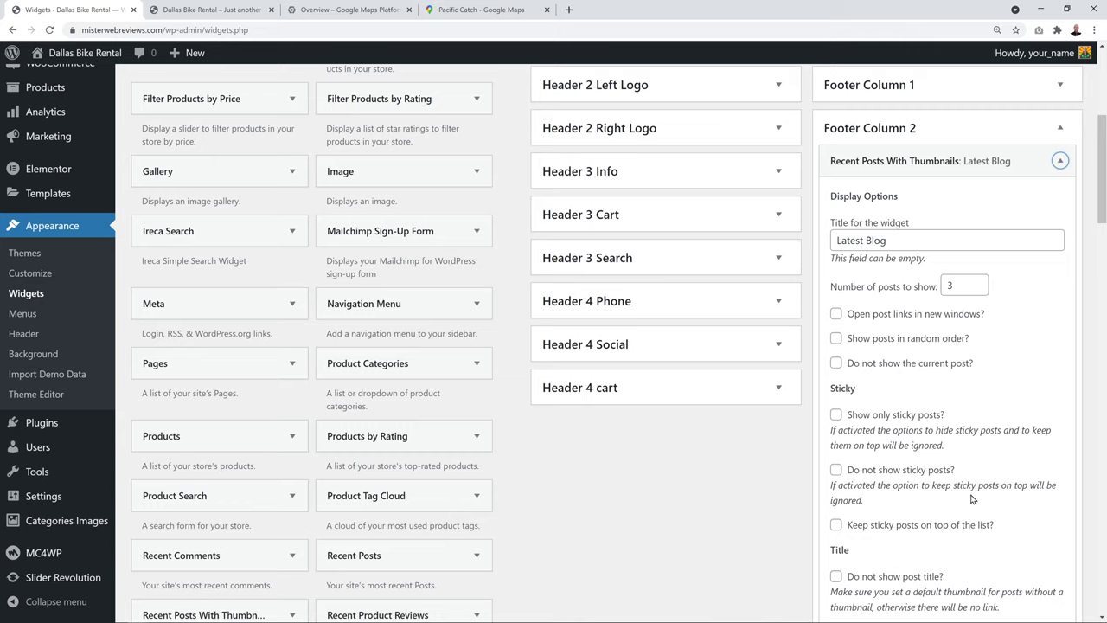
pyautogui.scroll(-1, 971, 499)
pyautogui.scroll(-5, 1001, 481)
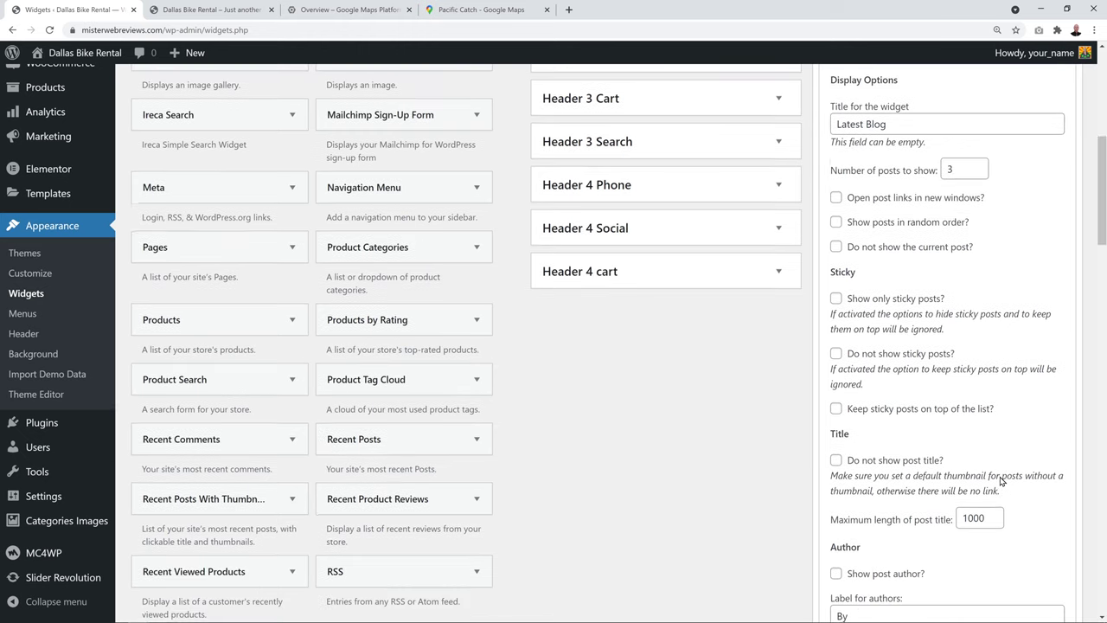
pyautogui.scroll(-3, 1003, 485)
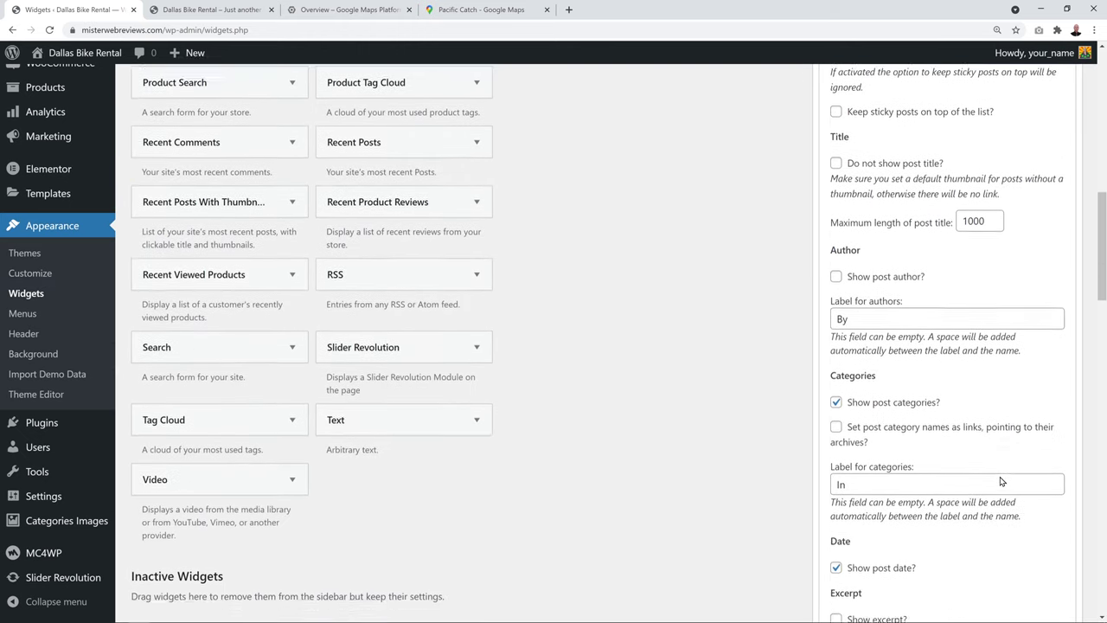
pyautogui.scroll(10, 1037, 514)
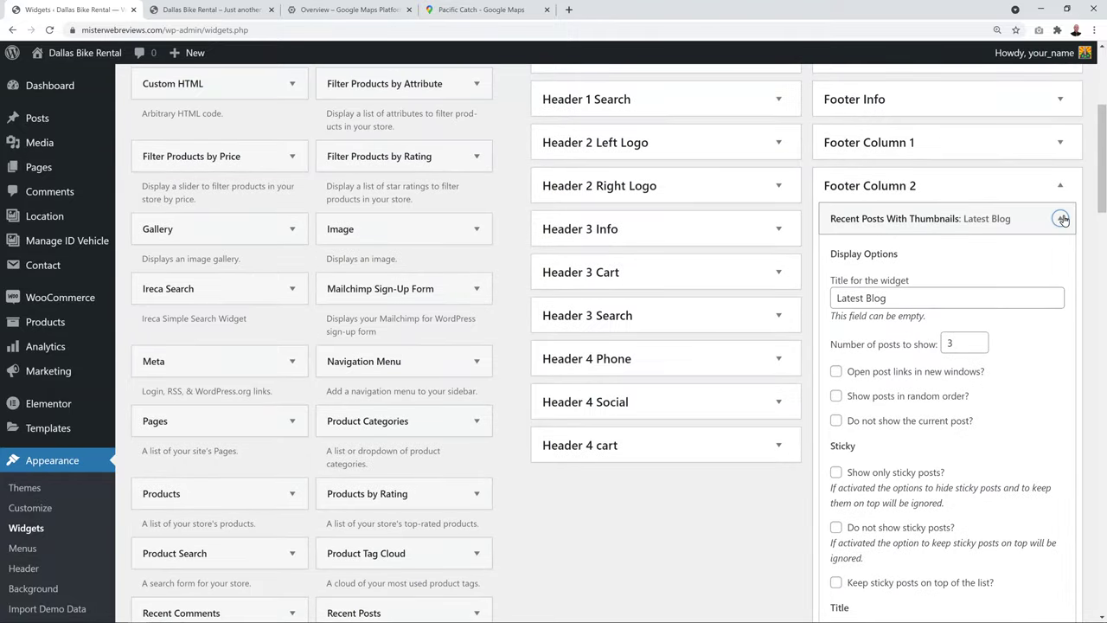
pyautogui.click(1059, 218)
pyautogui.click(1059, 185)
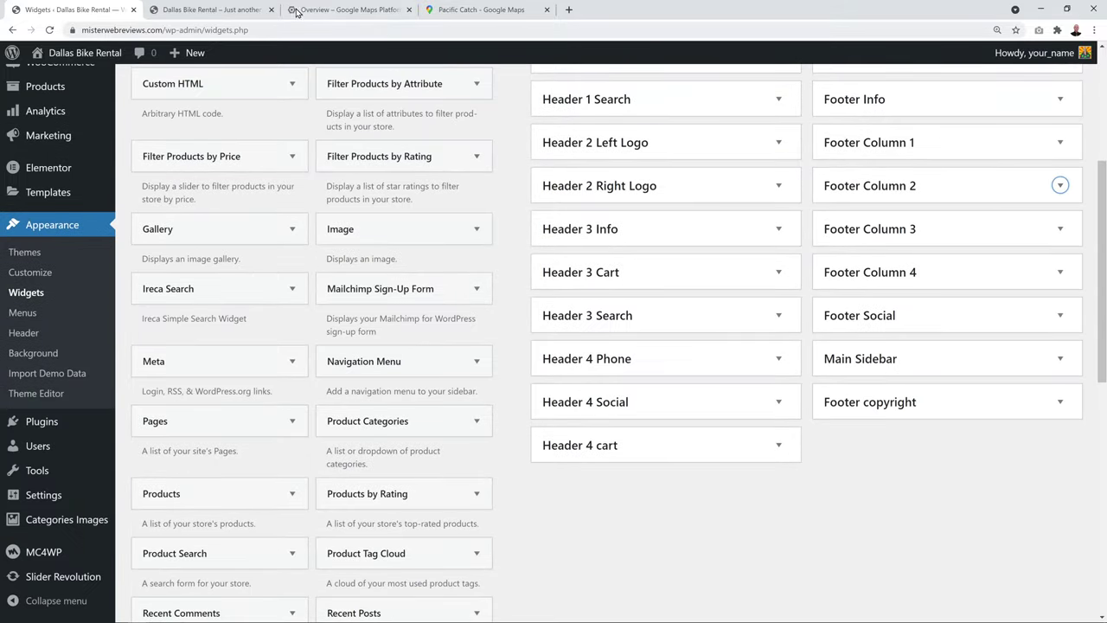
# Open Footer Column 4's Working Hours widget code and compare it with the site's hours
pyautogui.click(208, 9)
pyautogui.click(1061, 272)
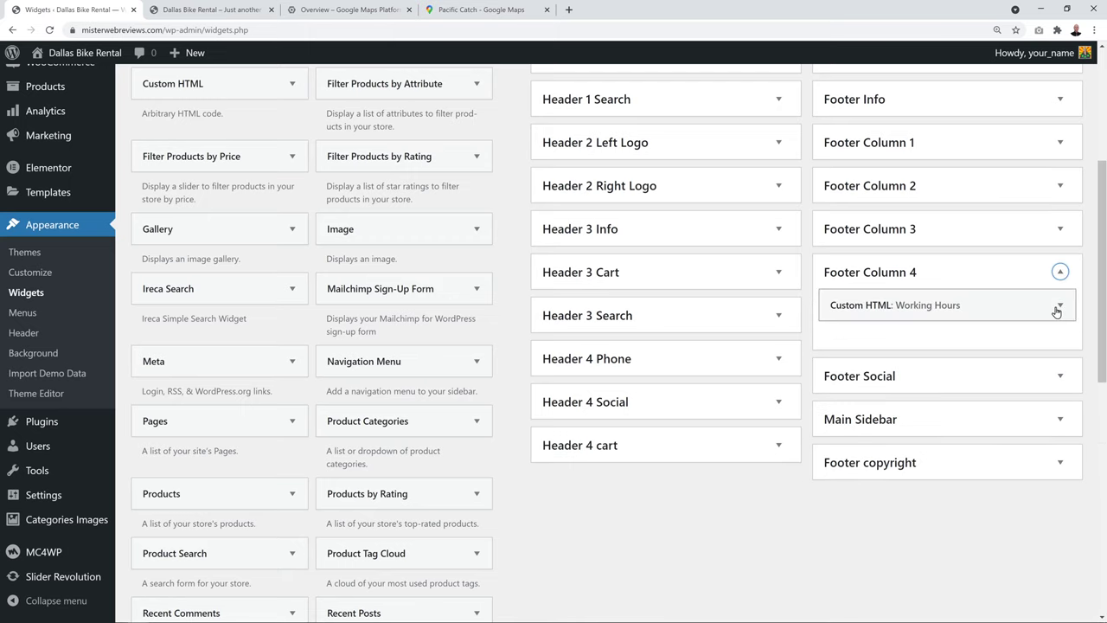
pyautogui.click(1061, 304)
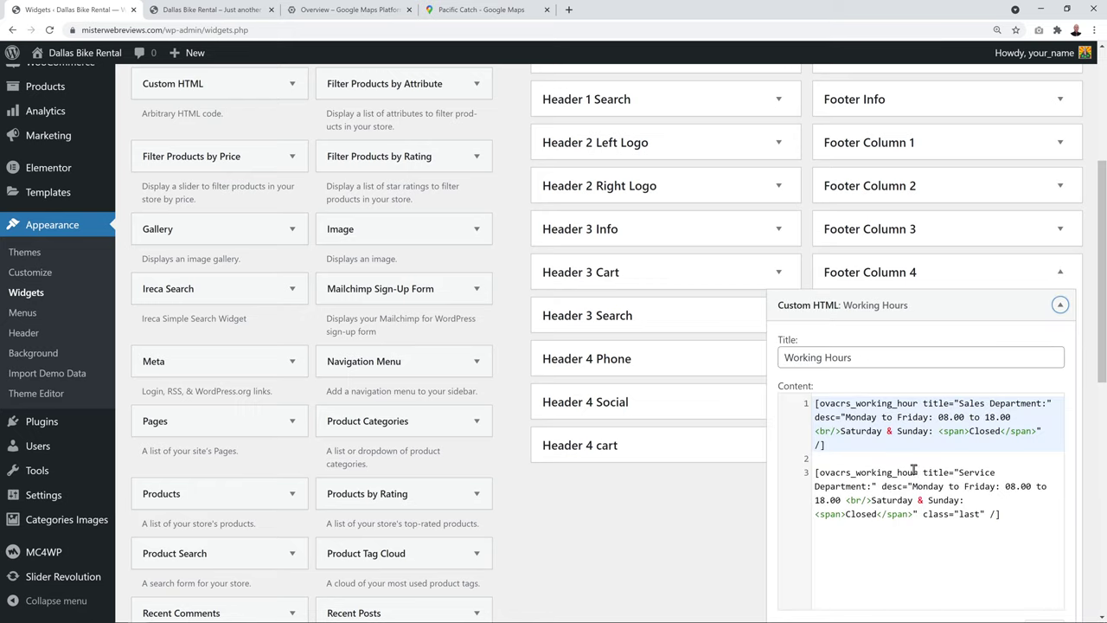
pyautogui.click(913, 472)
pyautogui.click(221, 8)
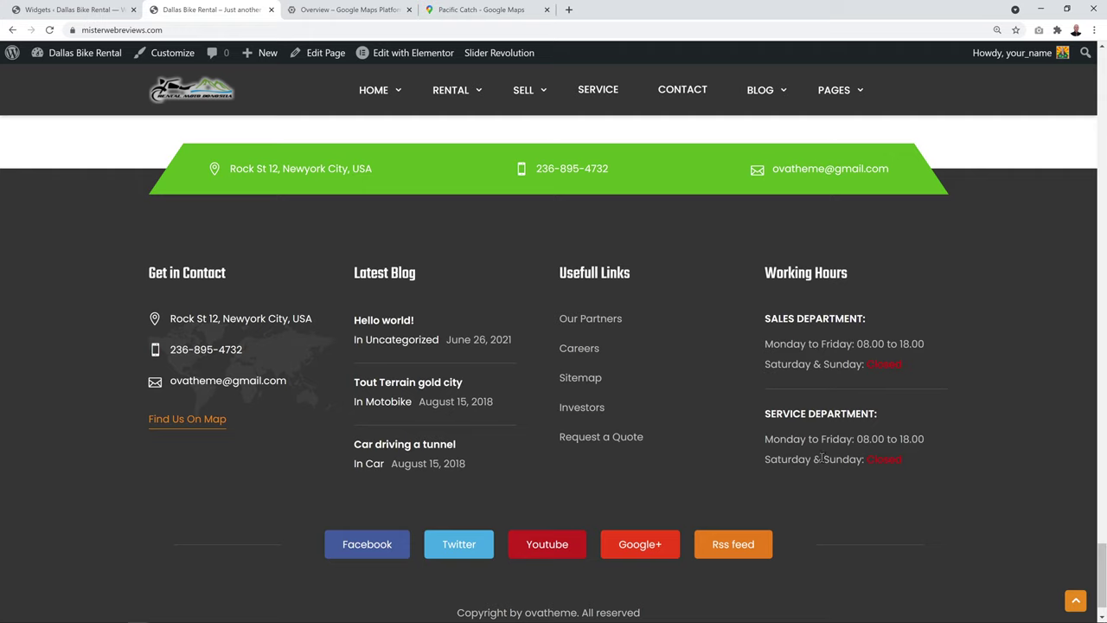
pyautogui.click(88, 10)
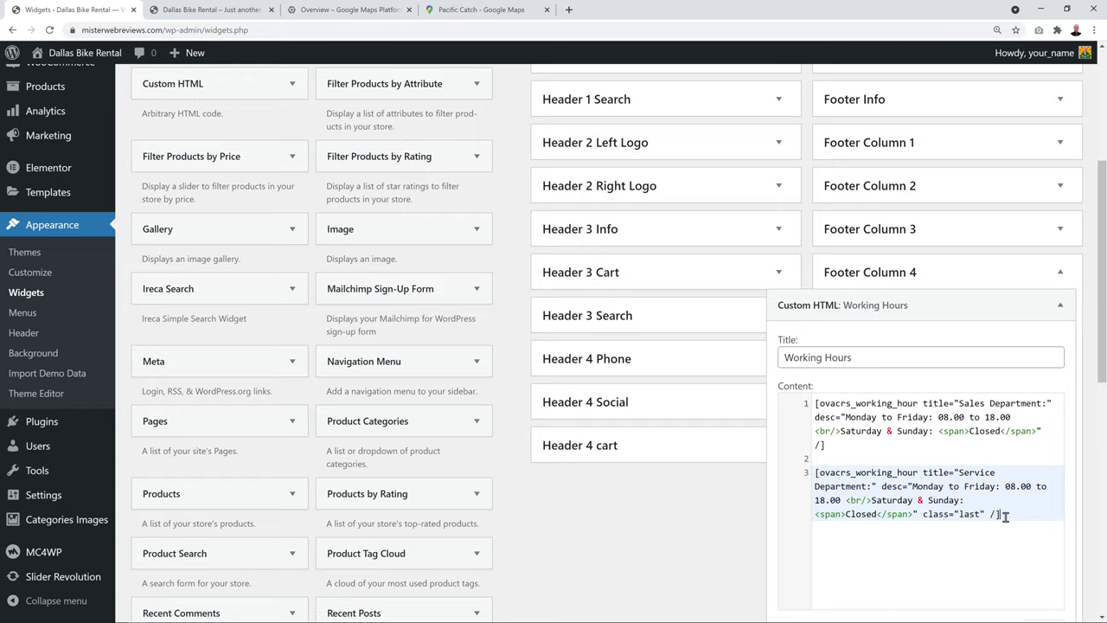
pyautogui.moveTo(1001, 515); pyautogui.dragTo(814, 473)
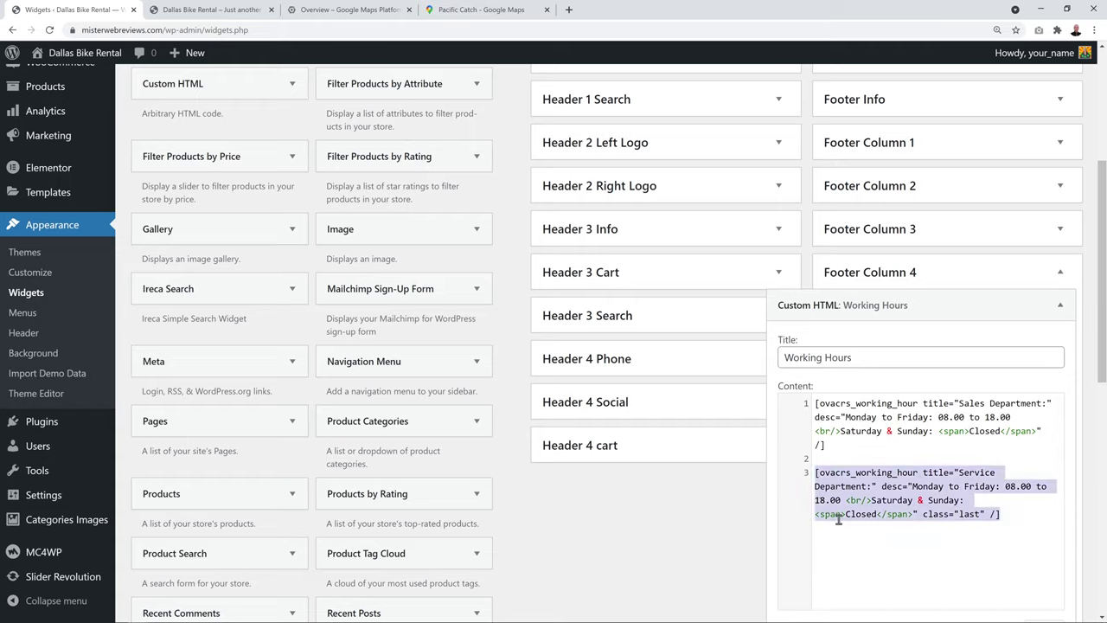
pyautogui.press('BackSpace')
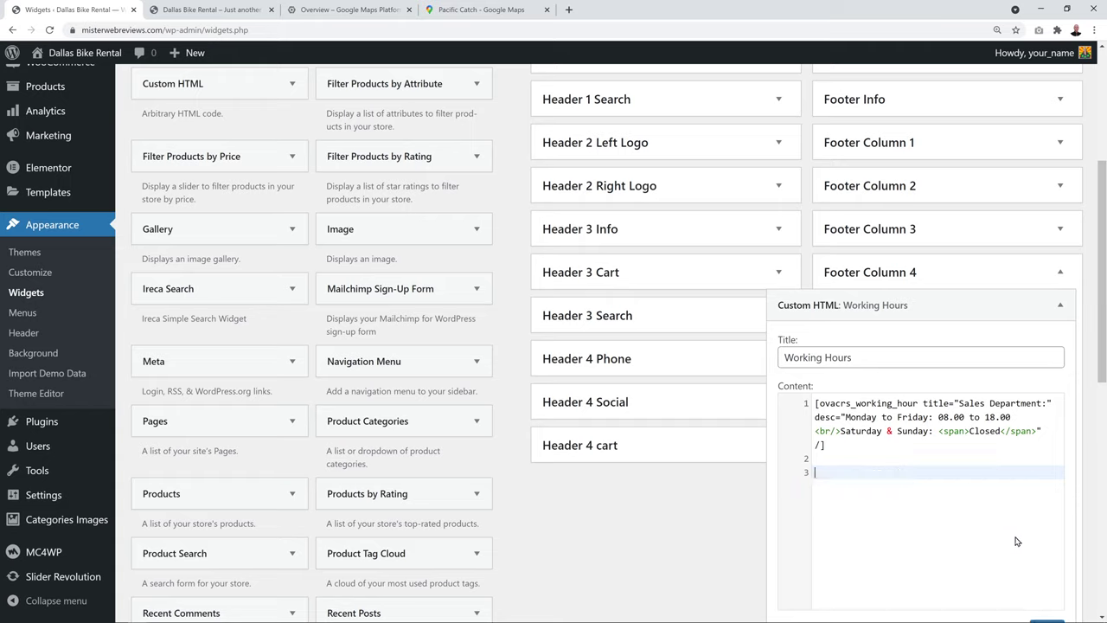
pyautogui.hotkey('ctrl', 'z')
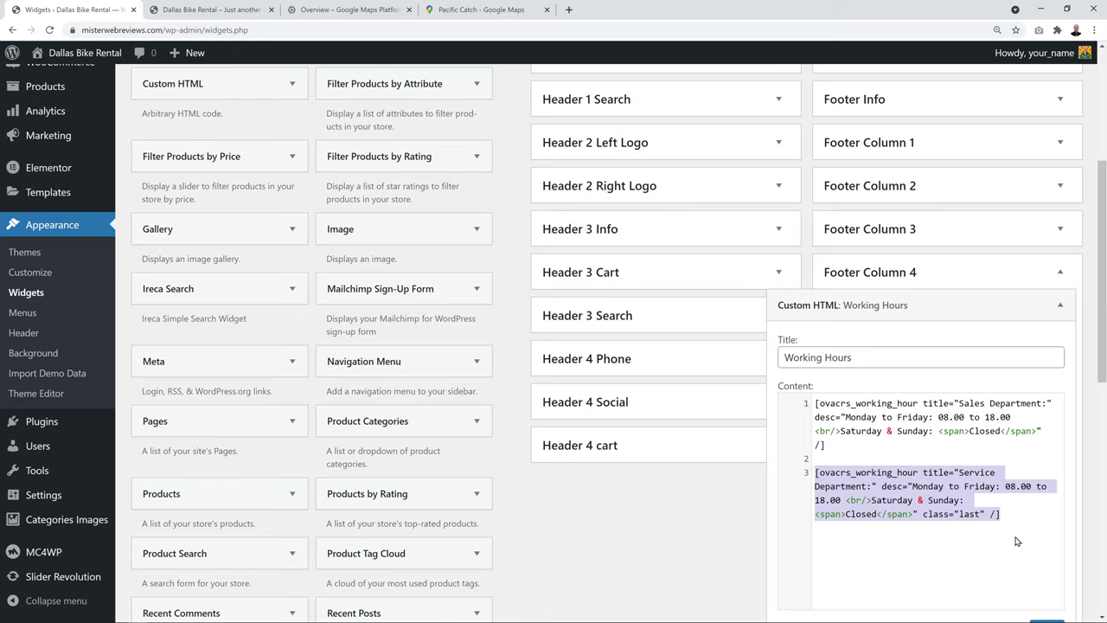
# Replace the Sales line's 08.00 to 18.00 with 8am to 6pm, save, and collapse the area
pyautogui.click(871, 416)
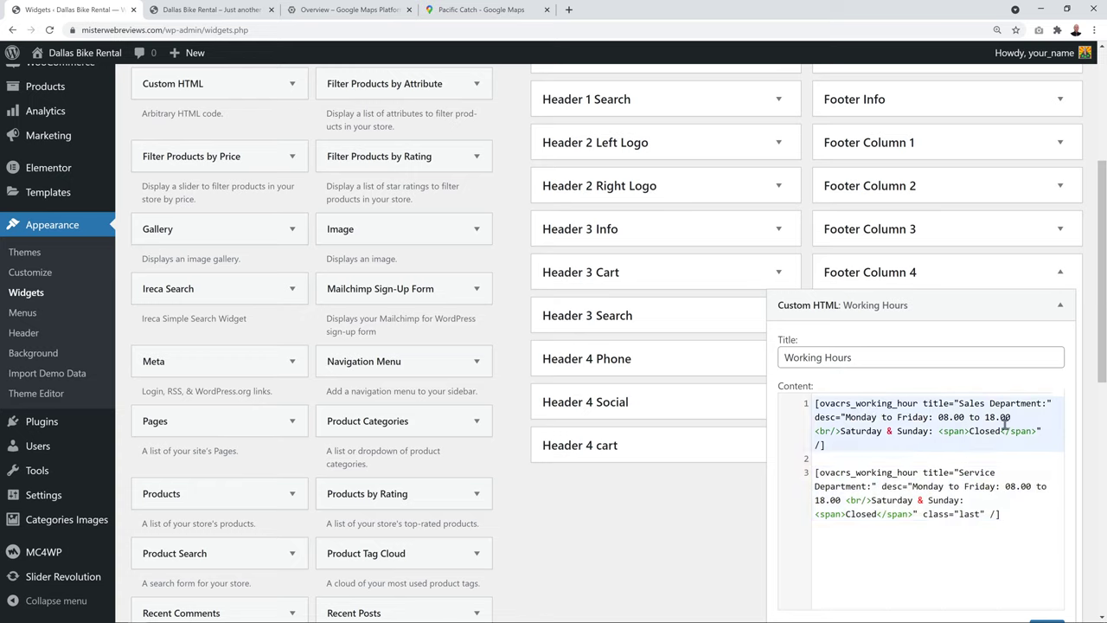
pyautogui.moveTo(845, 418); pyautogui.dragTo(1021, 417)
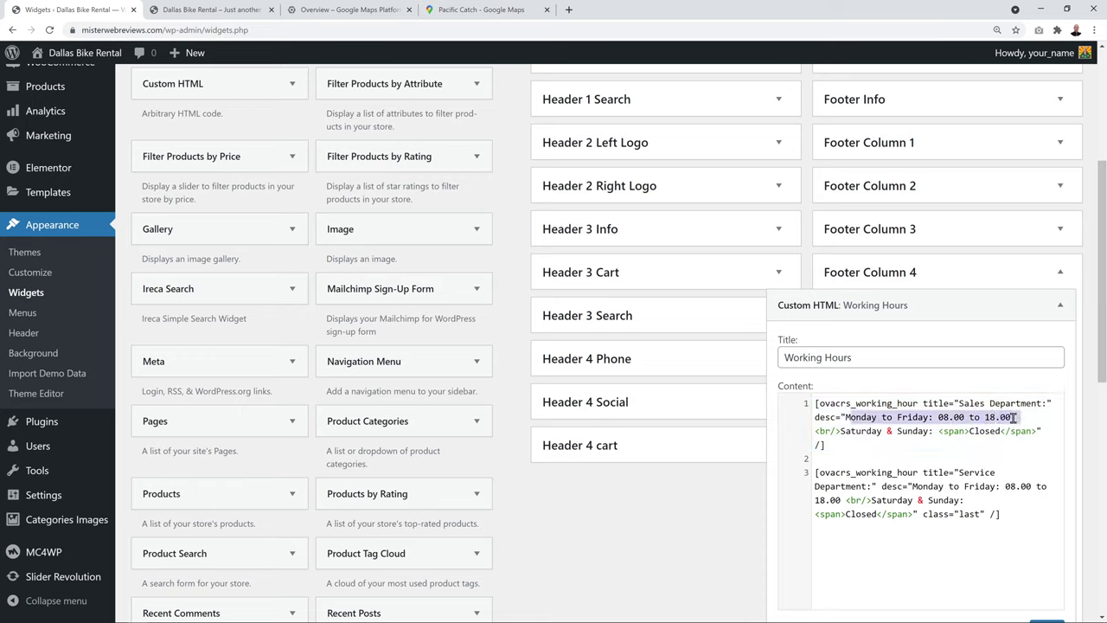
pyautogui.click(955, 417)
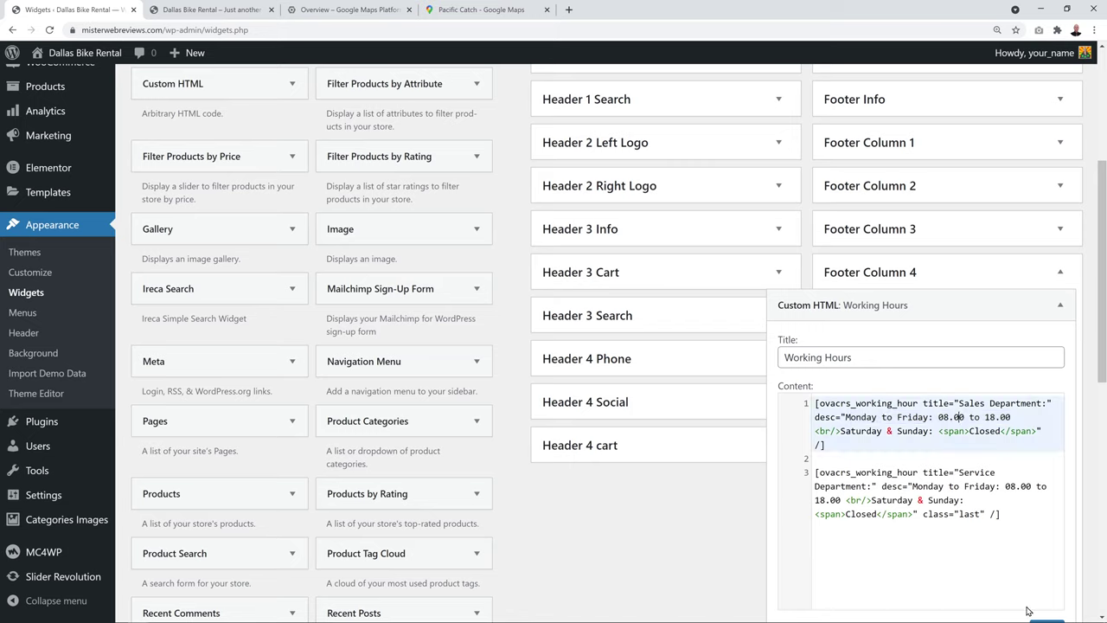
pyautogui.press('Delete')
pyautogui.press('Delete')
pyautogui.press('Delete')
pyautogui.press('Delete')
pyautogui.press('Delete')
pyautogui.write('8am')
pyautogui.press('Delete')
pyautogui.press('Delete')
pyautogui.press('Delete')
pyautogui.press('Delete')
pyautogui.press('Delete')
pyautogui.write('6p')
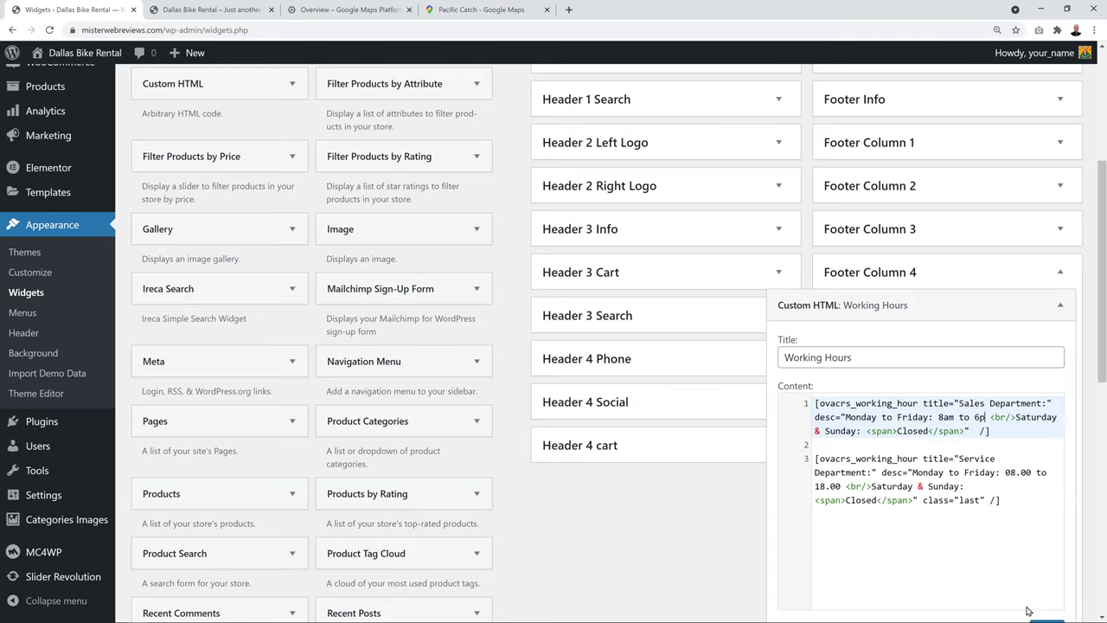
pyautogui.write('m')
pyautogui.scroll(-1, 1029, 606)
pyautogui.click(1043, 572)
pyautogui.click(1061, 215)
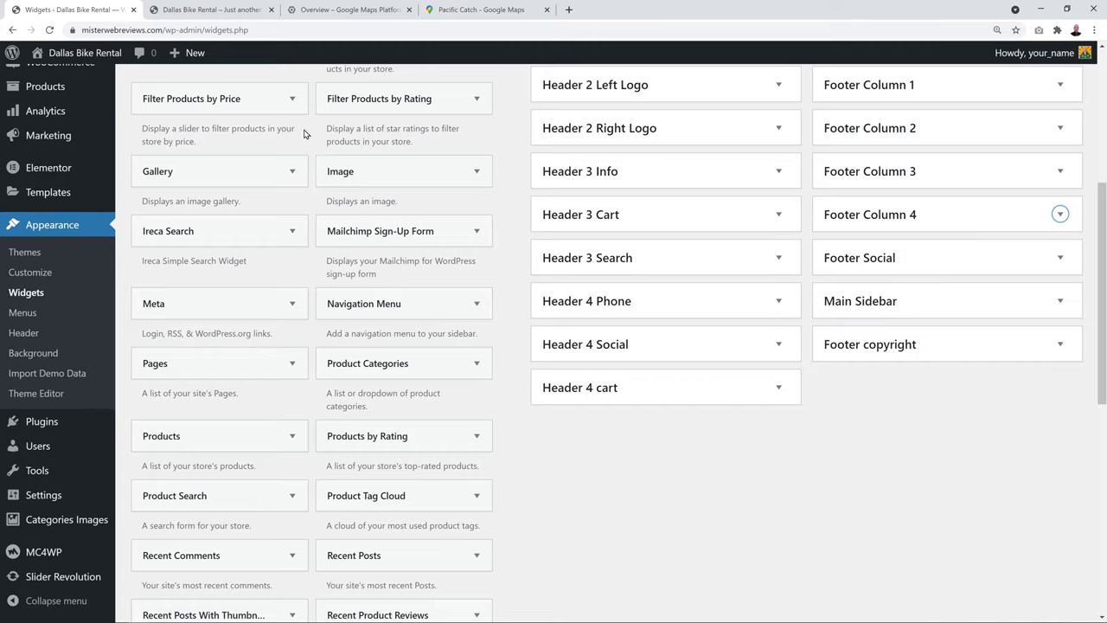
# Open the Footer Social widget and compare it with the live footer's social buttons
pyautogui.click(208, 9)
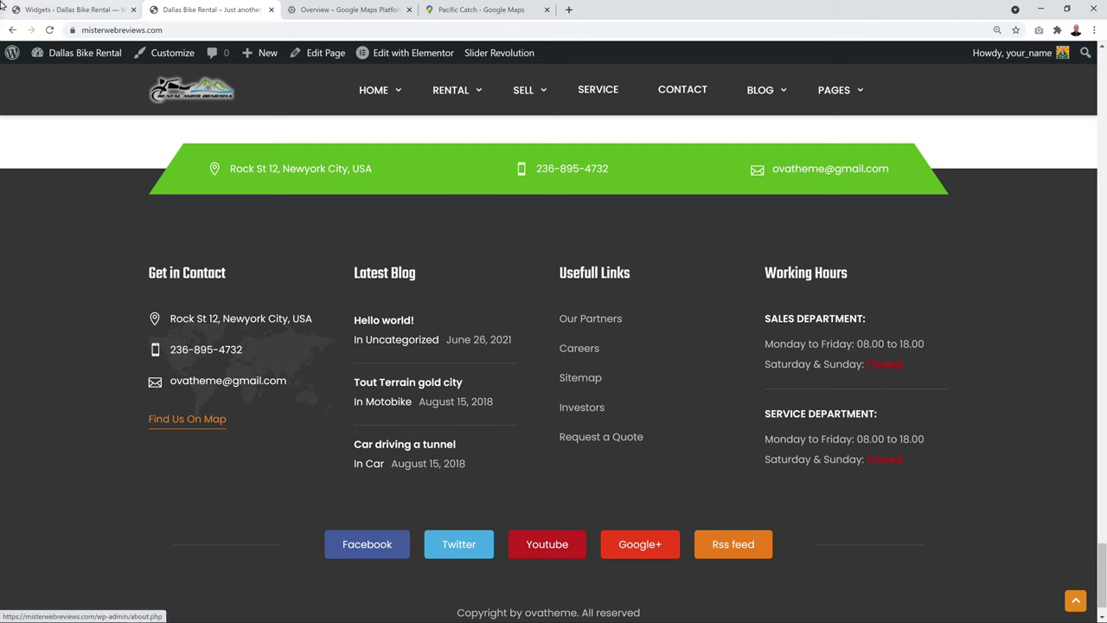
pyautogui.click(54, 11)
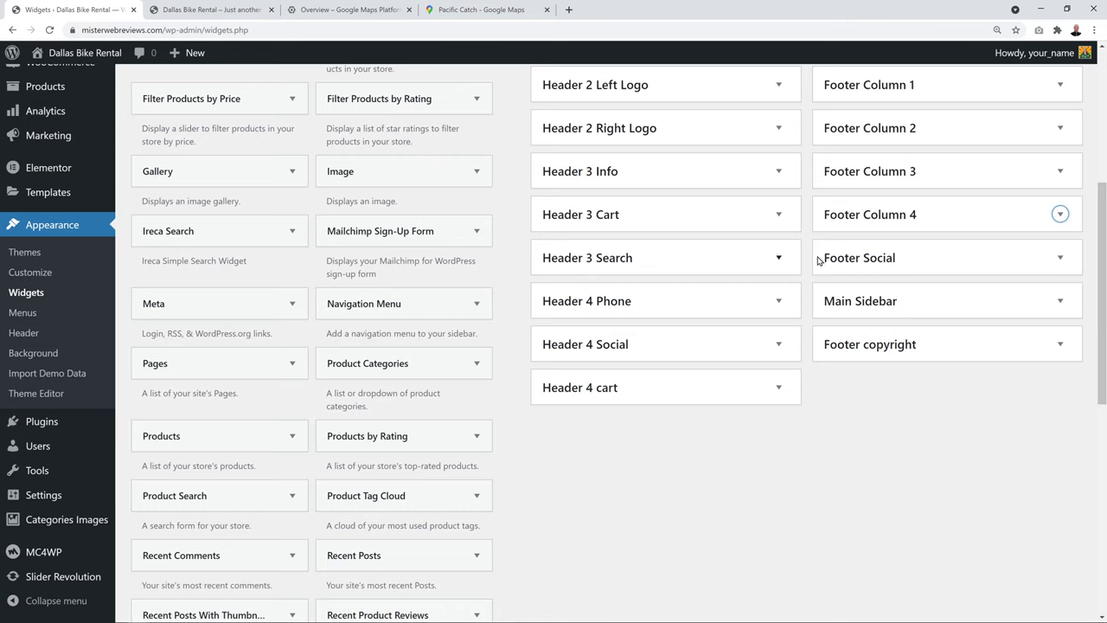
pyautogui.click(1061, 259)
pyautogui.click(1066, 303)
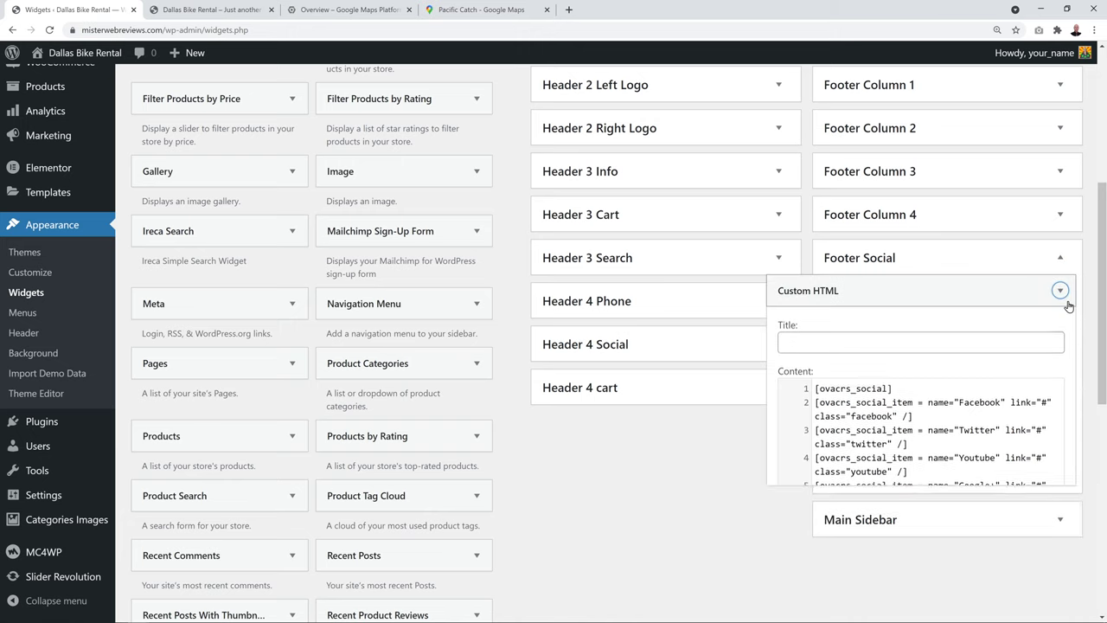
pyautogui.scroll(-1, 1074, 397)
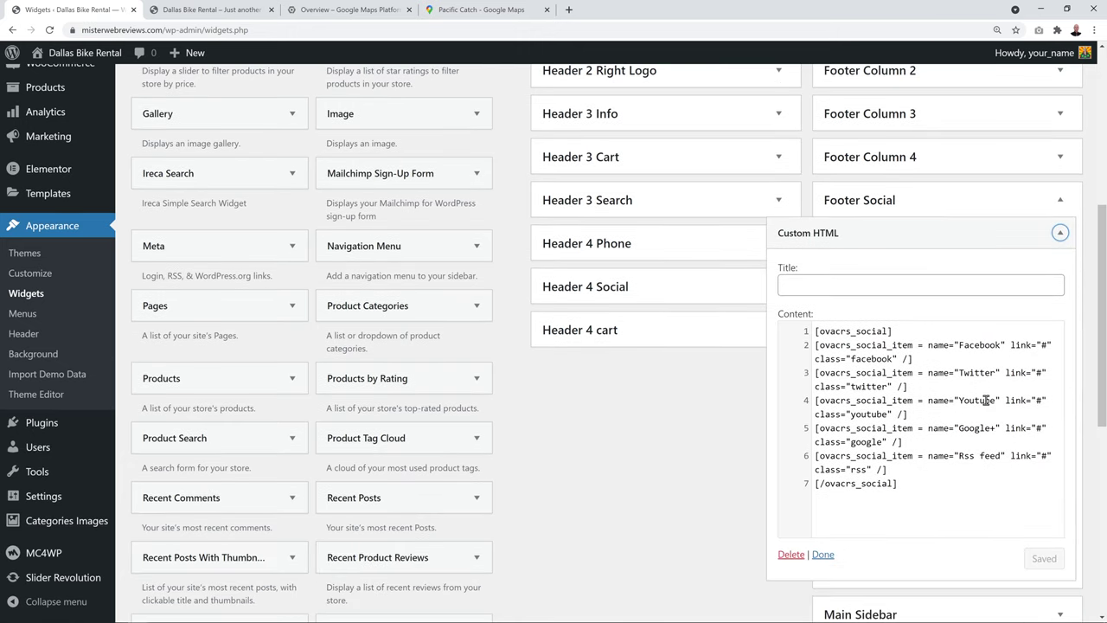
pyautogui.click(176, 11)
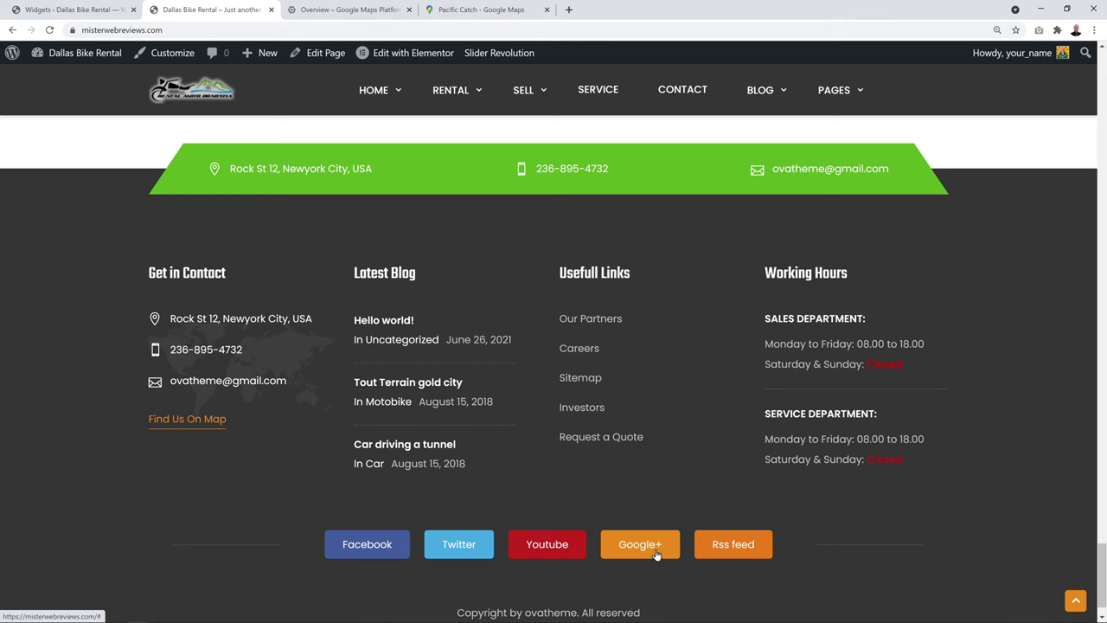
pyautogui.click(30, 7)
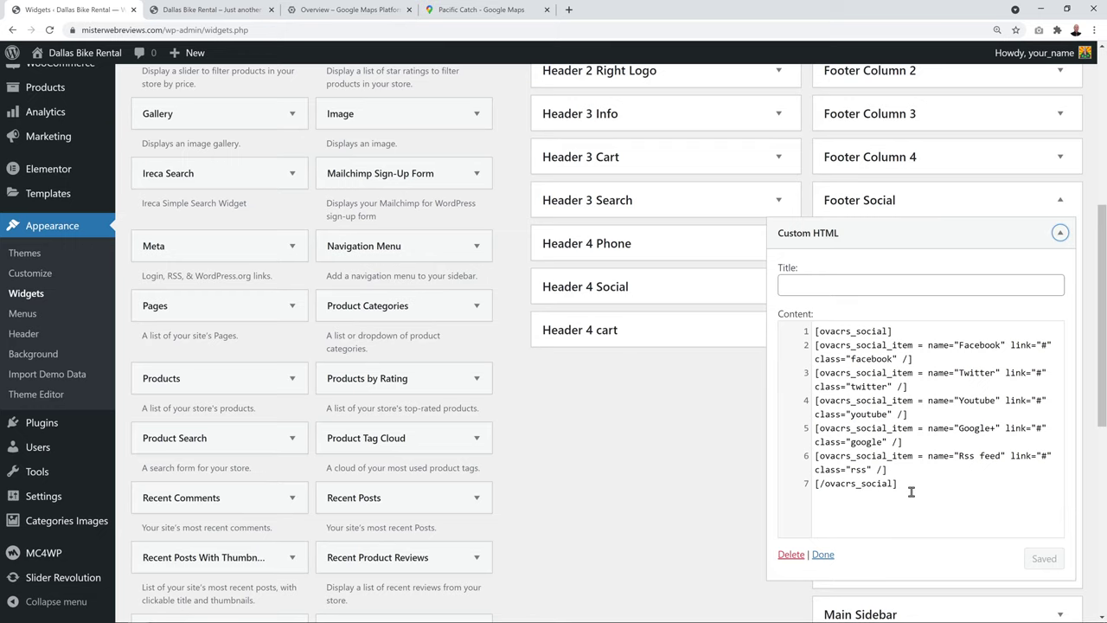
# Delete the Google+ and Rss feed shortcode lines, save, and view the live footer
pyautogui.click(887, 470)
pyautogui.moveTo(882, 470); pyautogui.dragTo(812, 436)
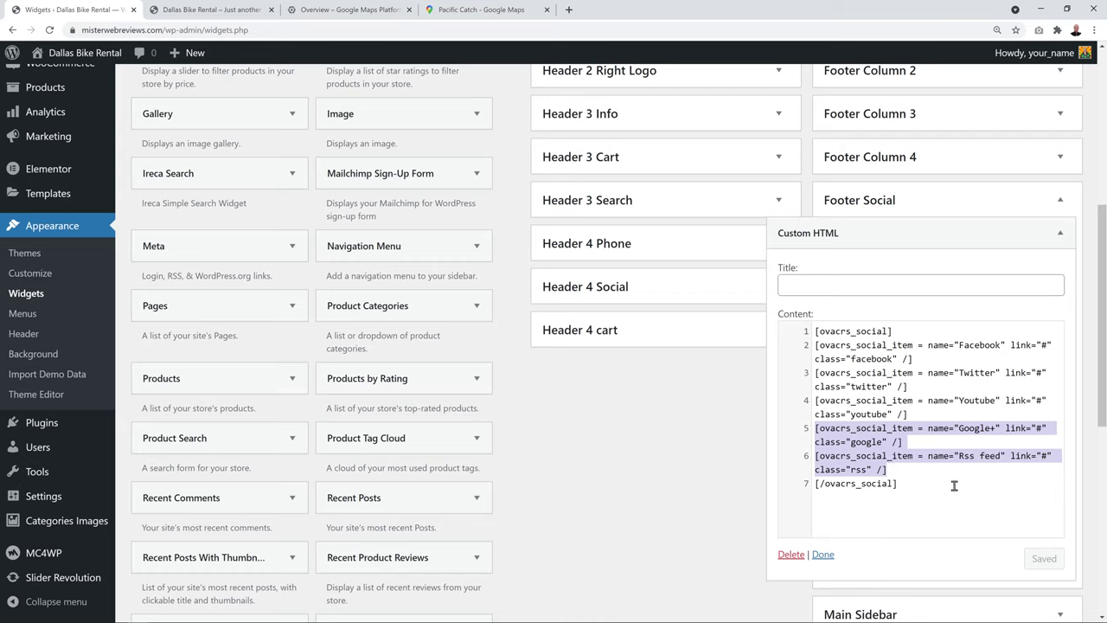
pyautogui.press('BackSpace')
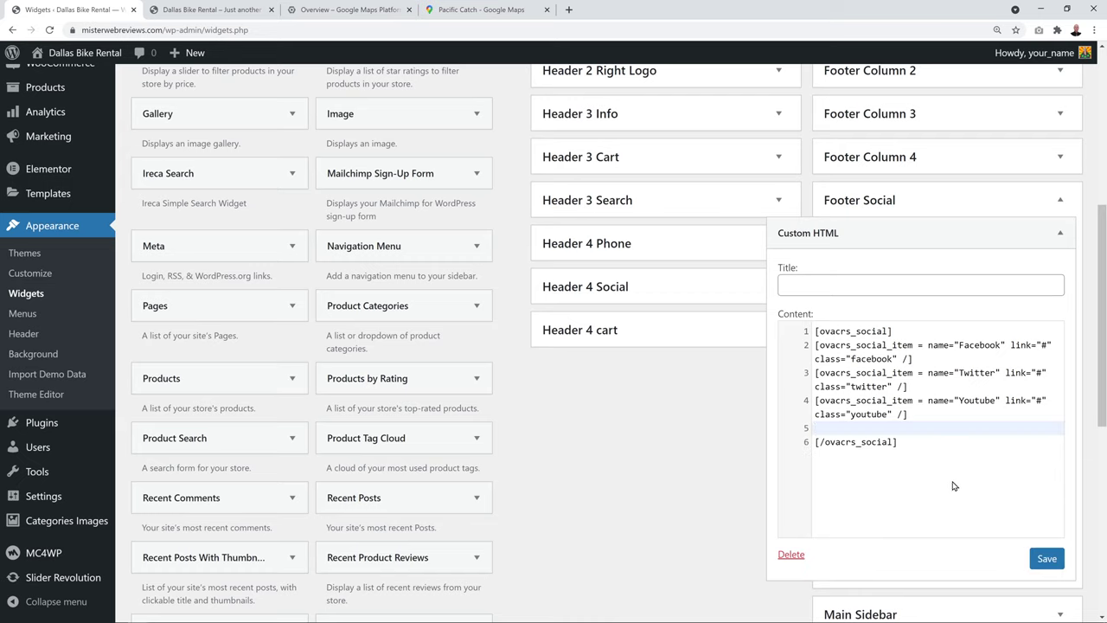
pyautogui.press('Delete')
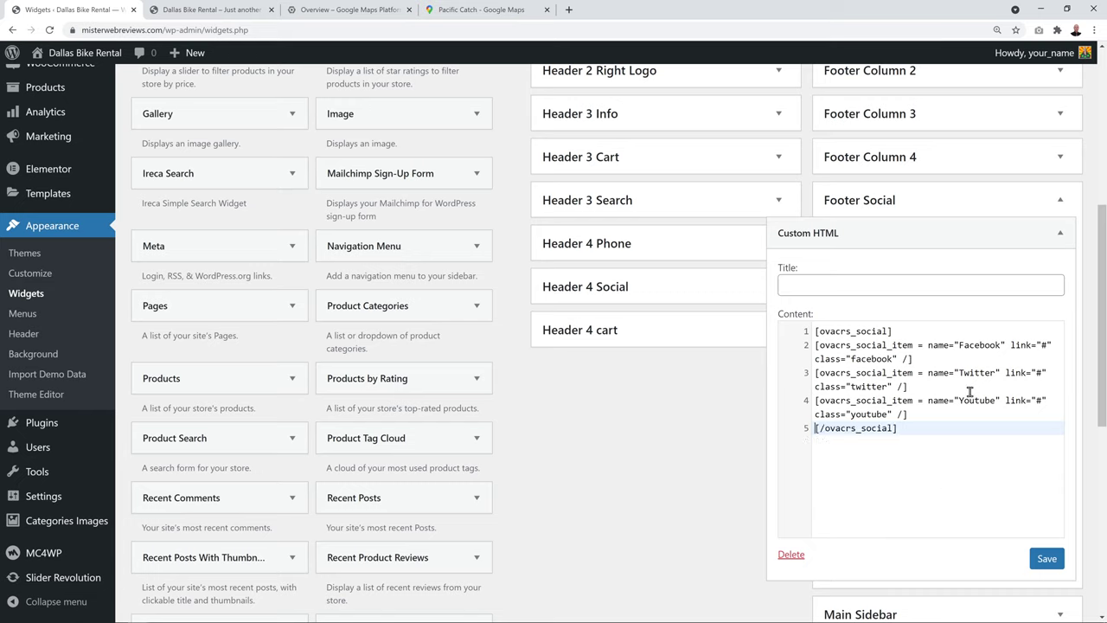
pyautogui.click(957, 468)
pyautogui.doubleClick(1044, 345)
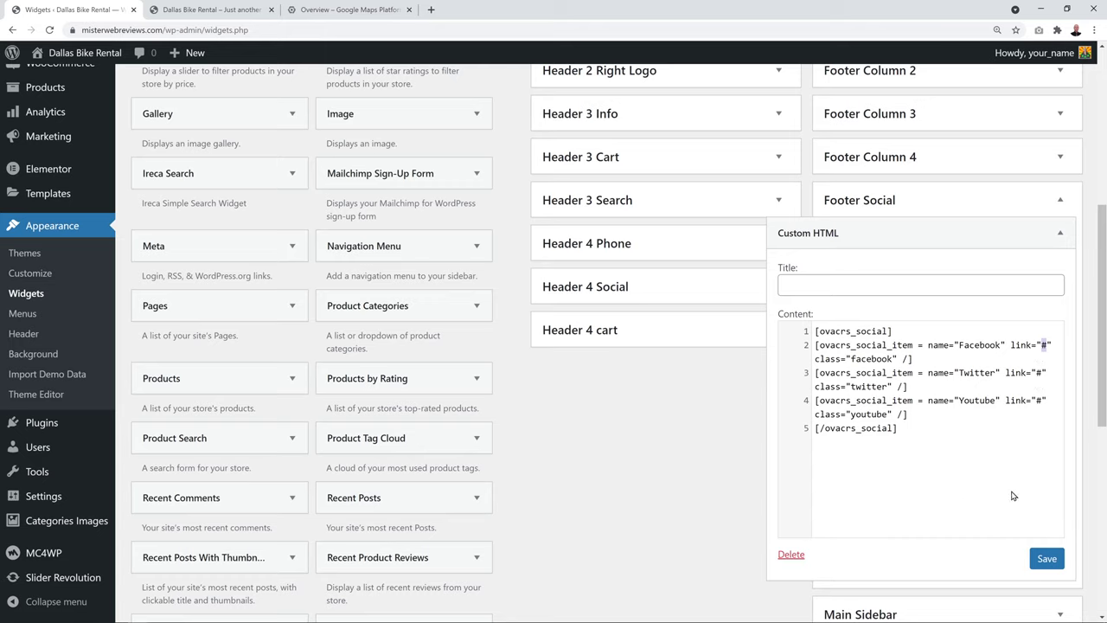
pyautogui.click(1045, 557)
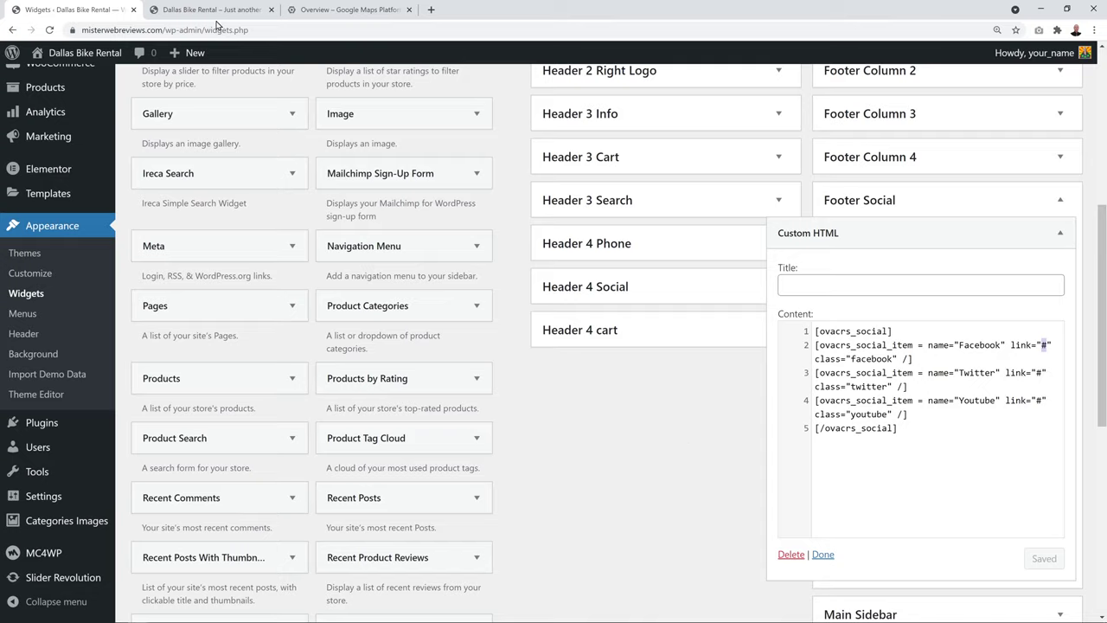
pyautogui.click(189, 11)
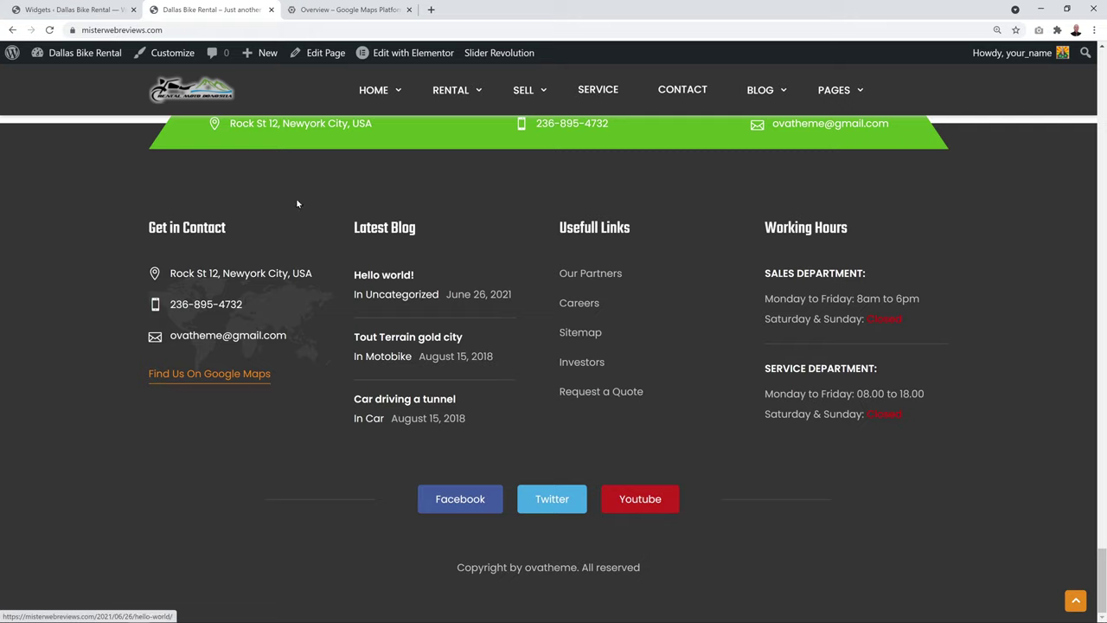
# Duplicate the Youtube shortcode line, rename the copy Instagram, and save the widget
pyautogui.click(106, 10)
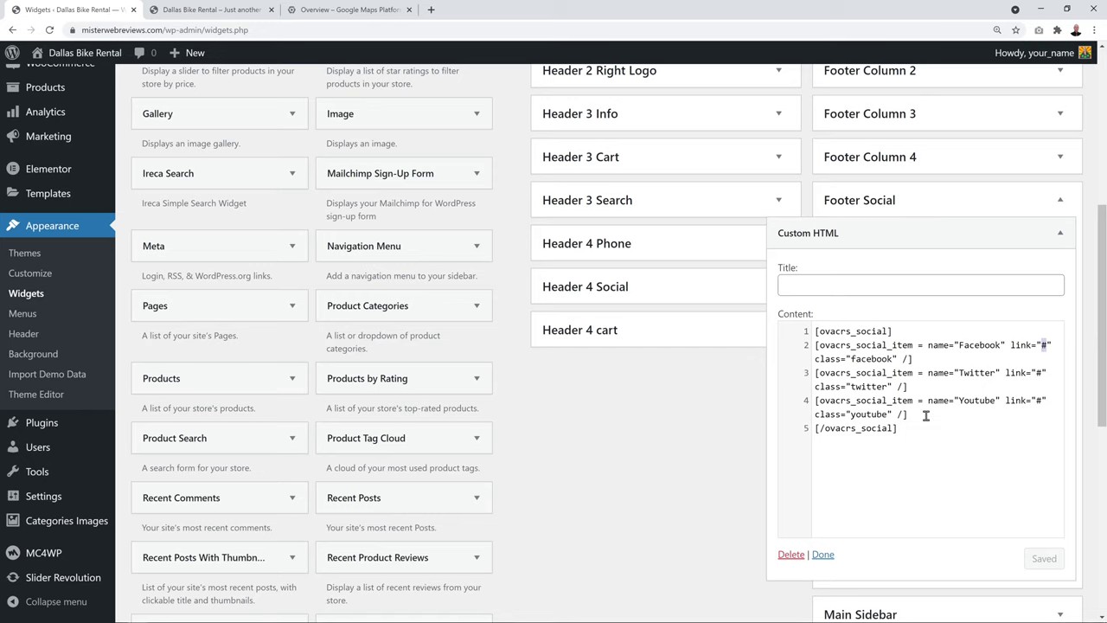
pyautogui.moveTo(925, 417); pyautogui.dragTo(826, 409)
pyautogui.tripleClick(822, 409)
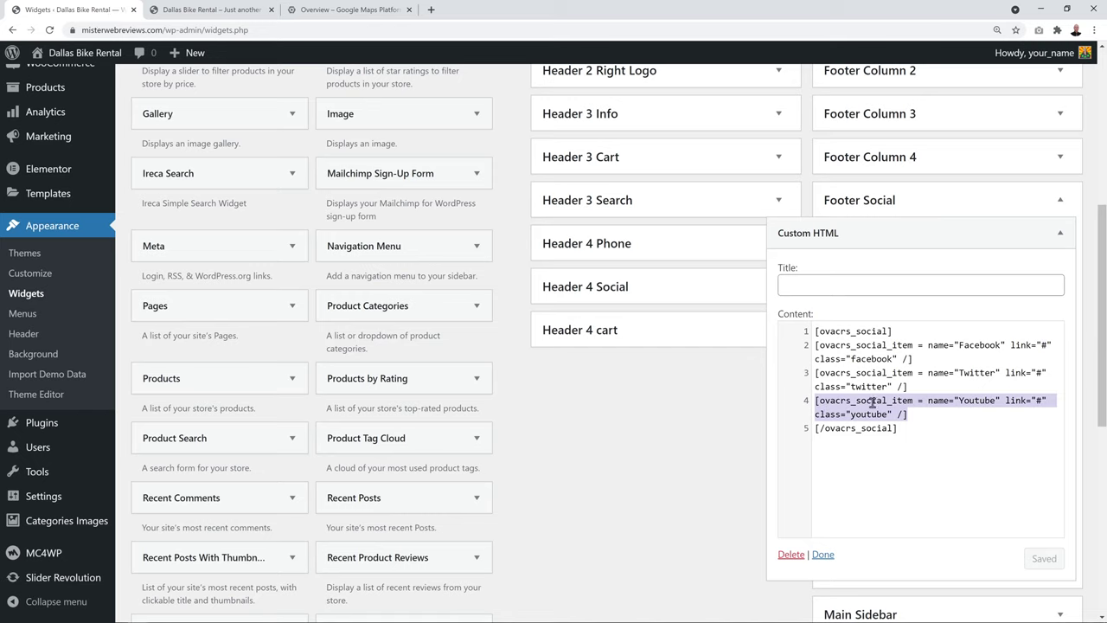
pyautogui.hotkey('ctrl', 'c')
pyautogui.press('End')
pyautogui.press('Return')
pyautogui.hotkey('ctrl', 'v')
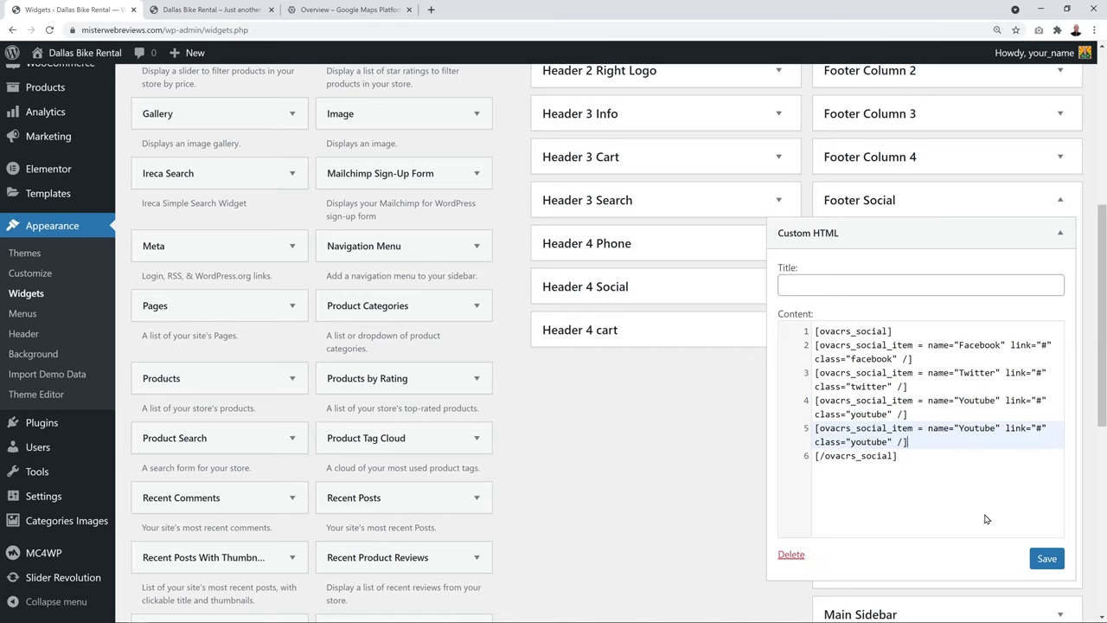
pyautogui.doubleClick(978, 430)
pyautogui.write('Instagrem')
pyautogui.press('BackSpace')
pyautogui.press('BackSpace')
pyautogui.write('am')
pyautogui.click(1045, 558)
# Move the Instagram line directly below Facebook, save, and check the four footer buttons
pyautogui.moveTo(905, 442); pyautogui.dragTo(814, 433)
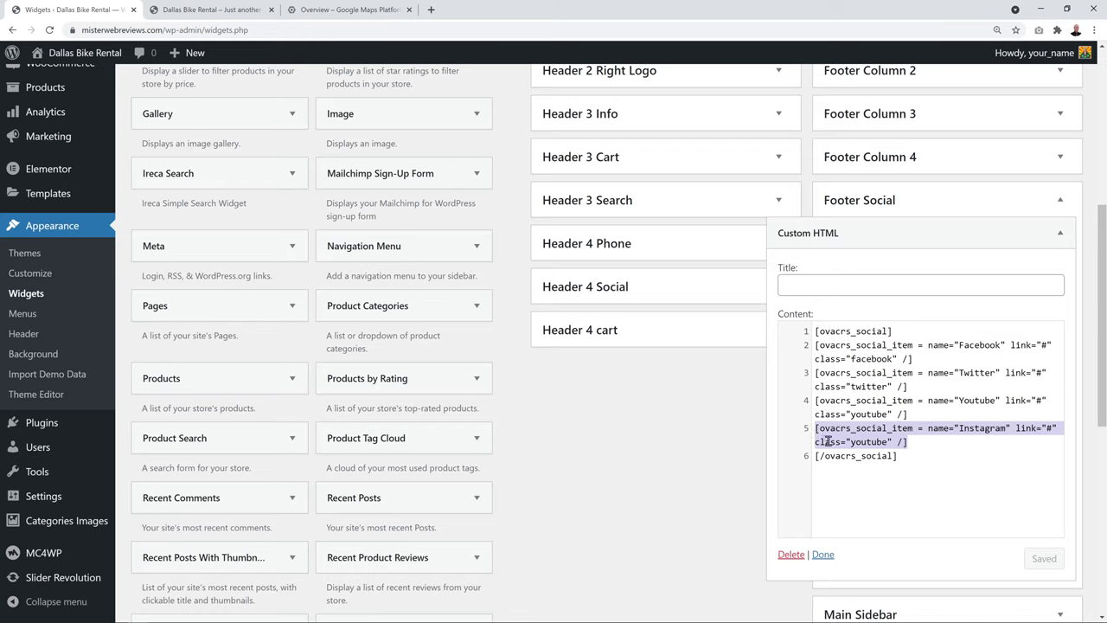
pyautogui.press('BackSpace')
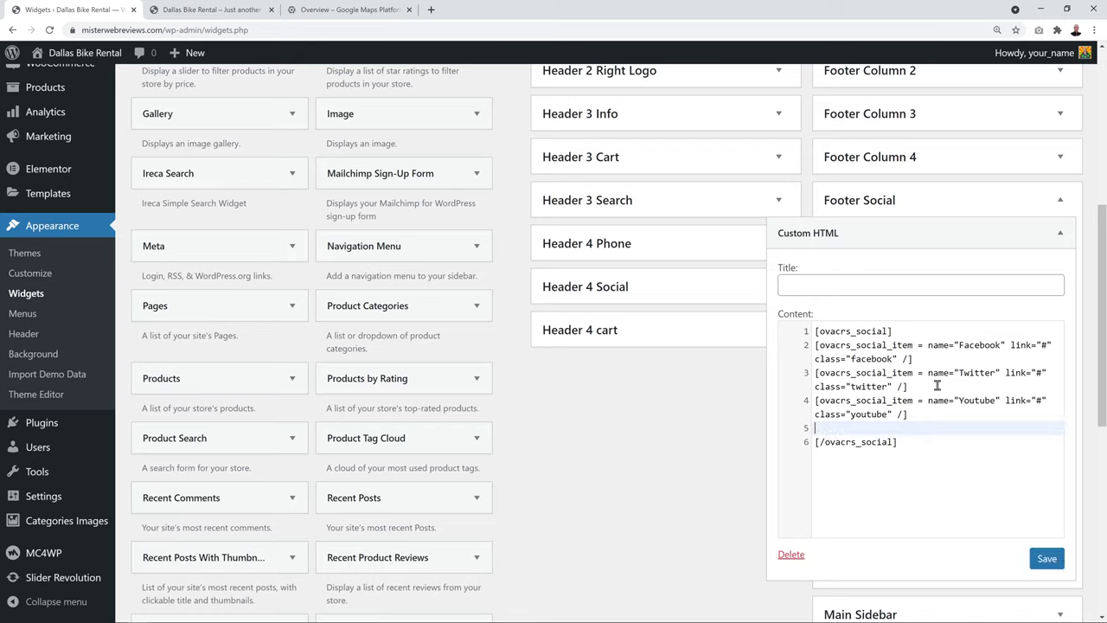
pyautogui.click(922, 361)
pyautogui.press('Return')
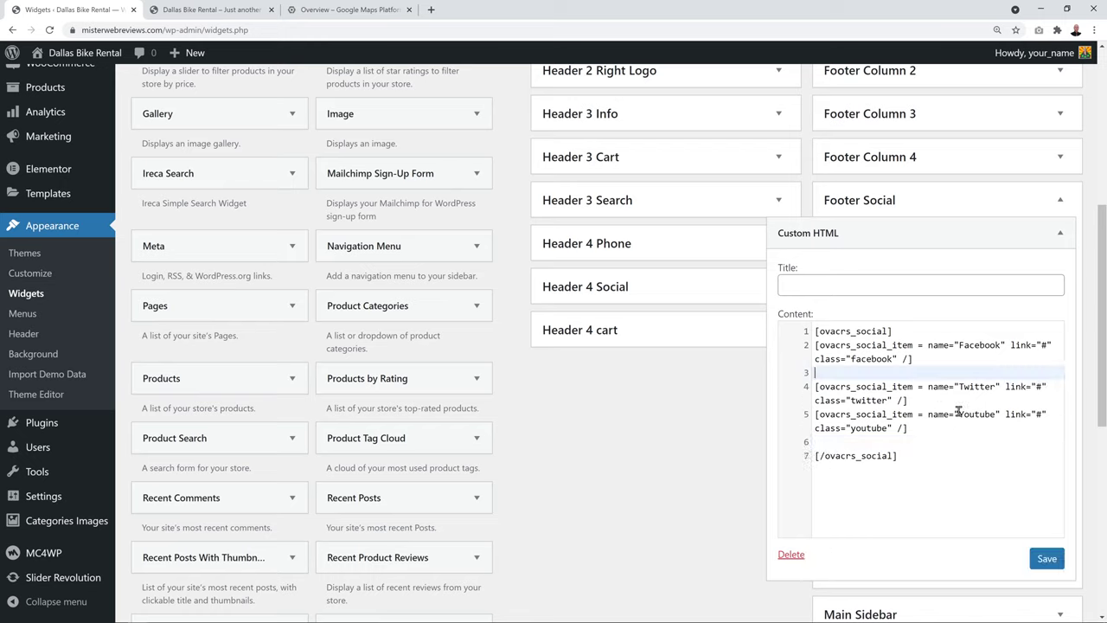
pyautogui.hotkey('ctrl', 'v')
pyautogui.press('Down')
pyautogui.press('Down')
pyautogui.press('Down')
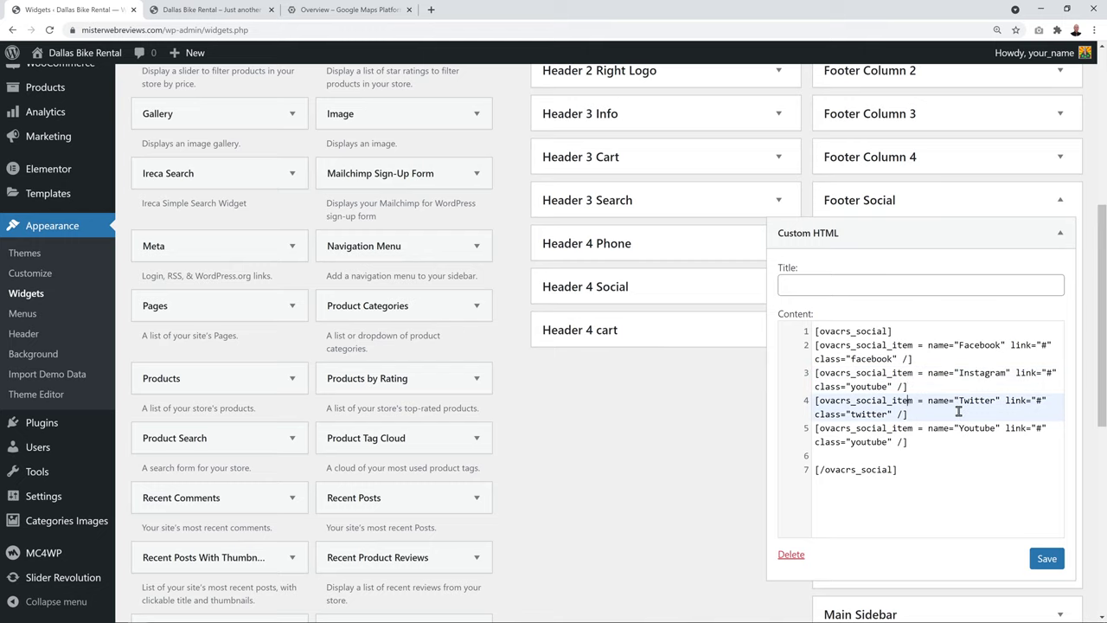
pyautogui.press('Delete')
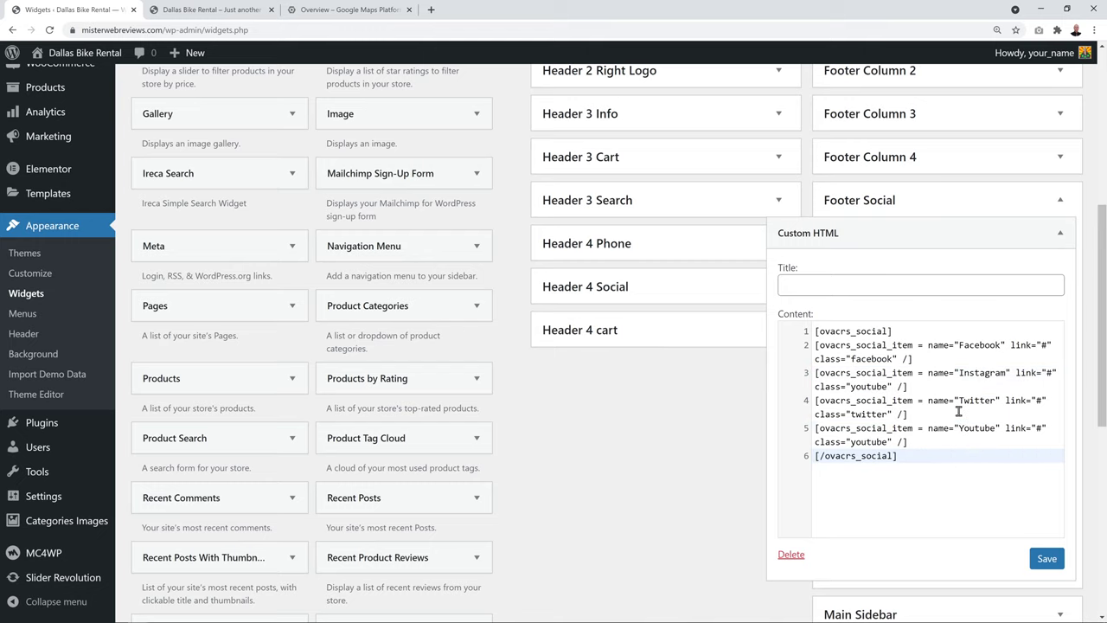
pyautogui.click(1047, 559)
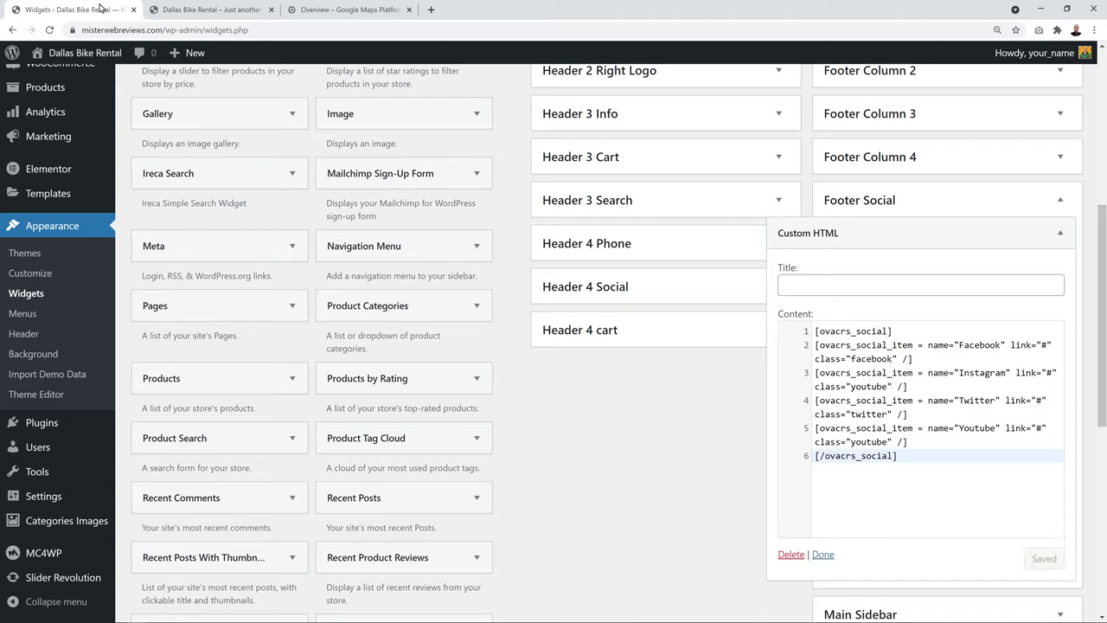
pyautogui.click(207, 10)
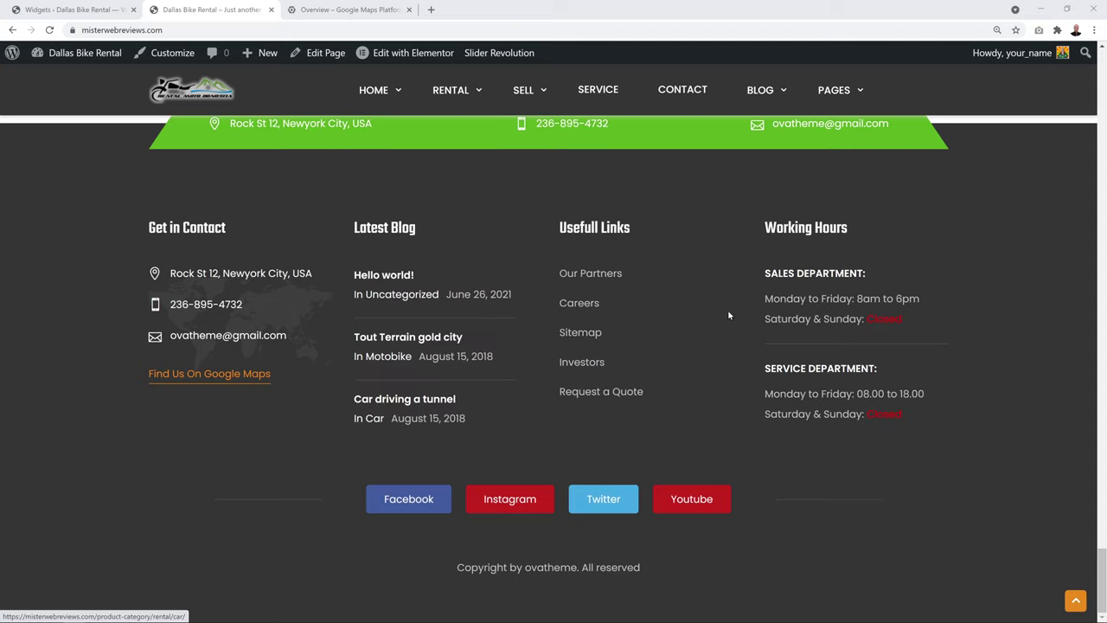
pyautogui.click(95, 13)
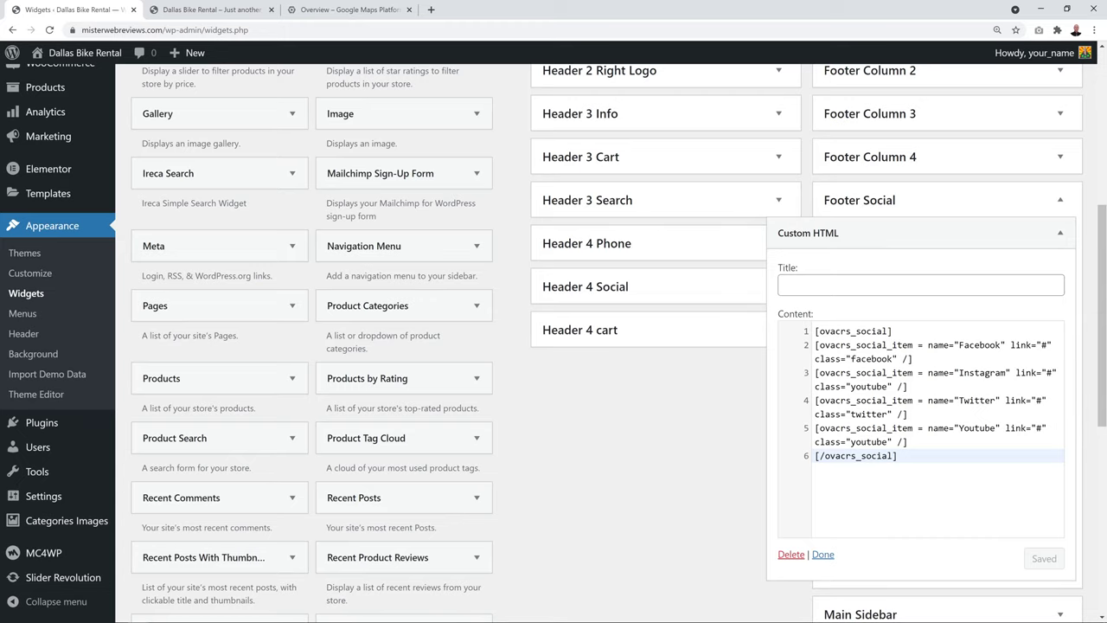
# Confirm Footer Column 3's Navigation Menu widget shows Usefull Links, then leave for the Menus screen
pyautogui.click(1061, 202)
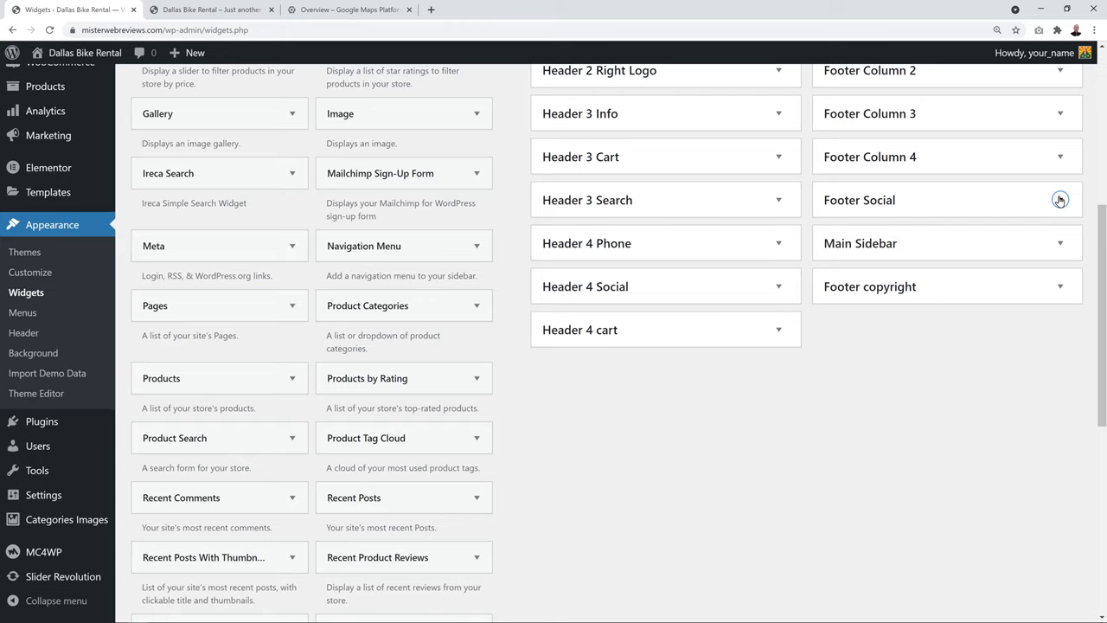
pyautogui.click(1060, 114)
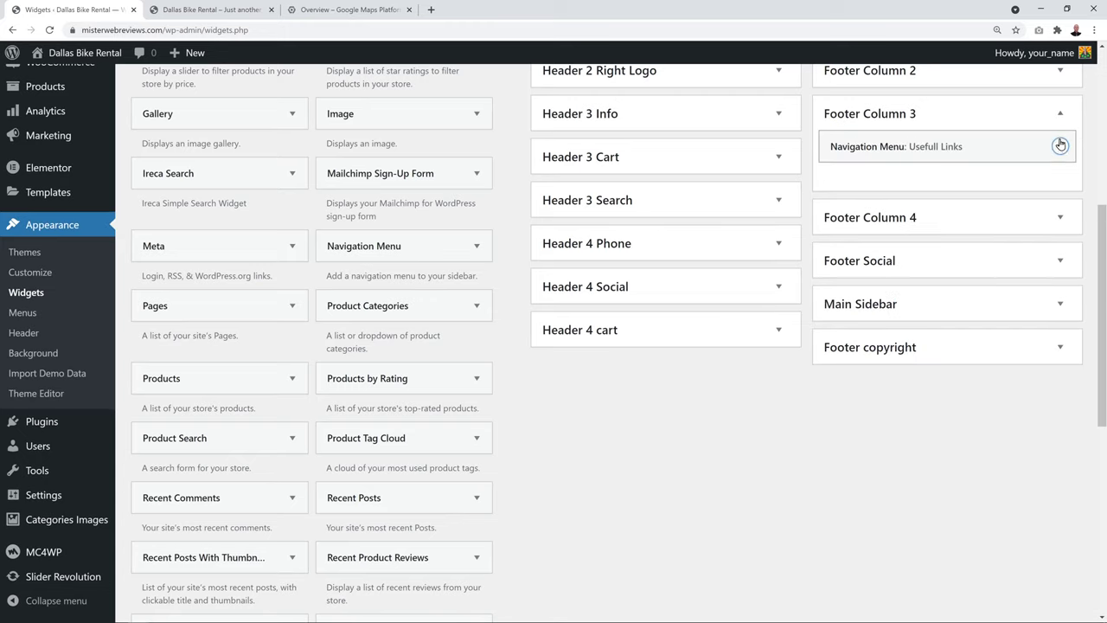
pyautogui.click(1060, 146)
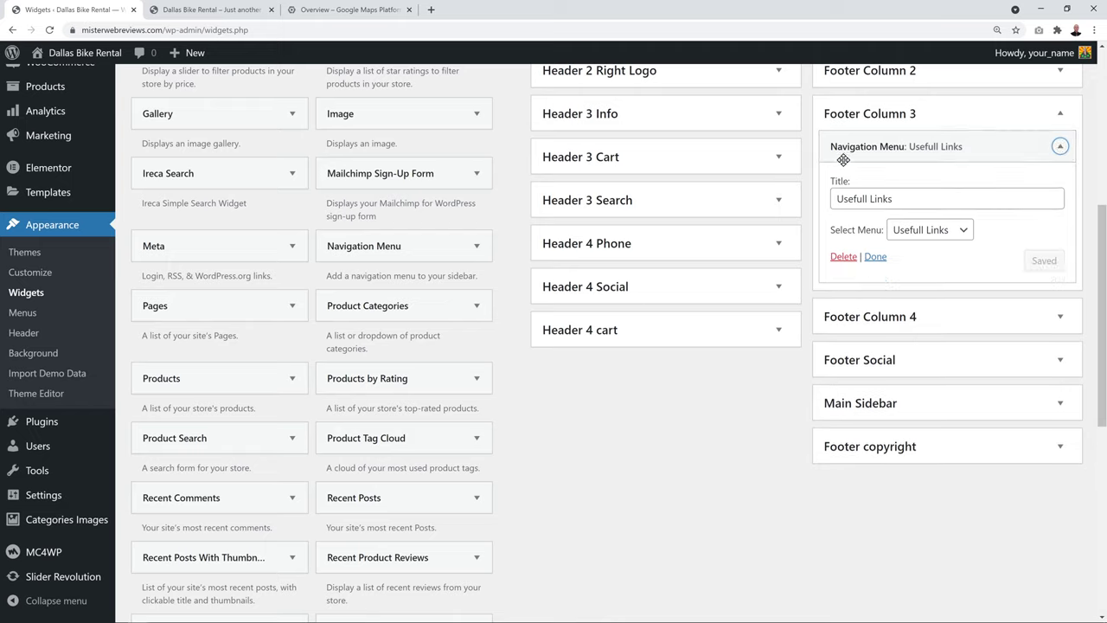
pyautogui.click(959, 232)
pyautogui.click(959, 234)
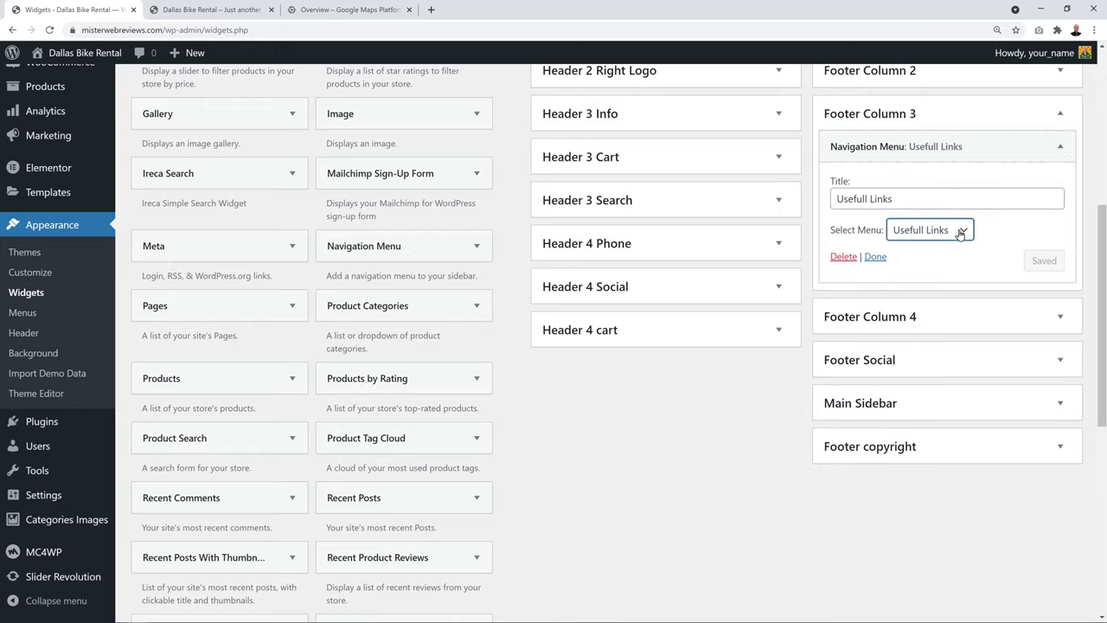
pyautogui.click(744, 491)
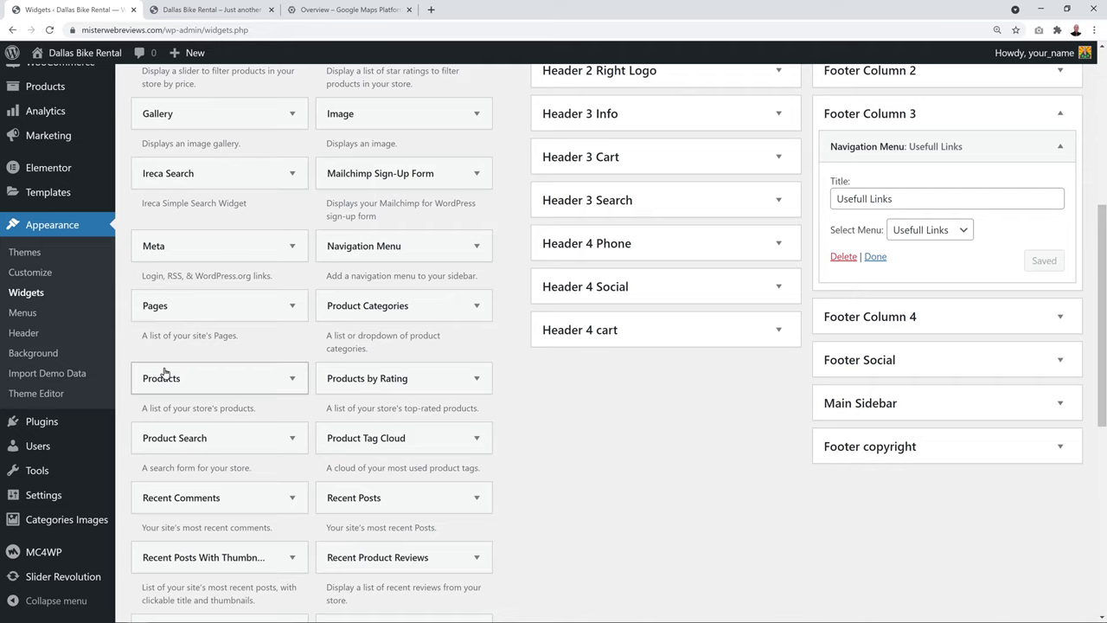
pyautogui.click(24, 314)
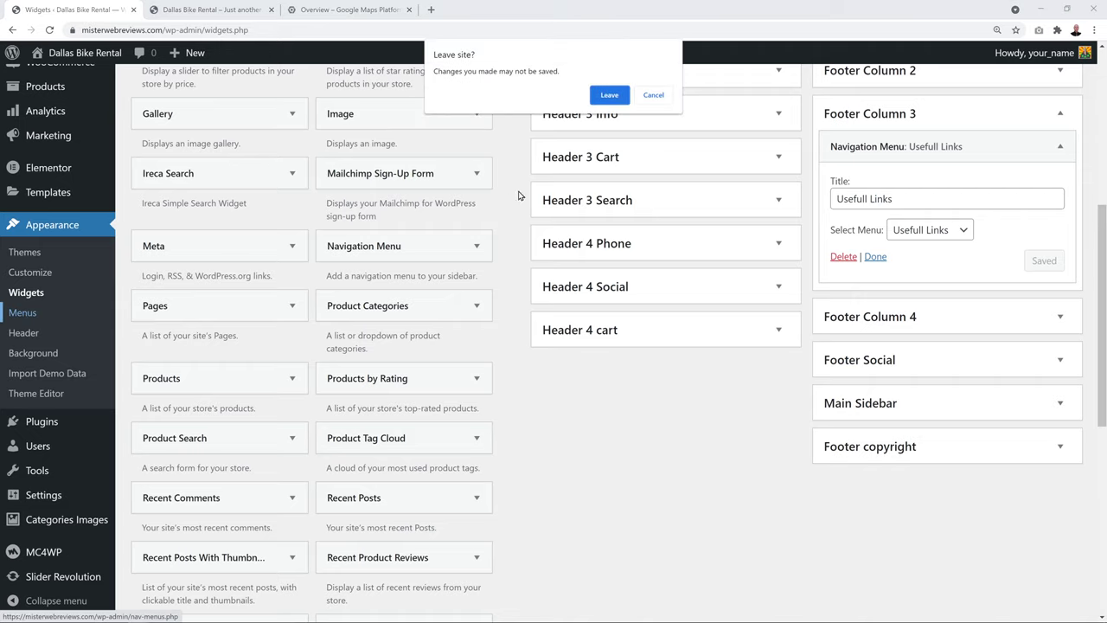
pyautogui.click(619, 99)
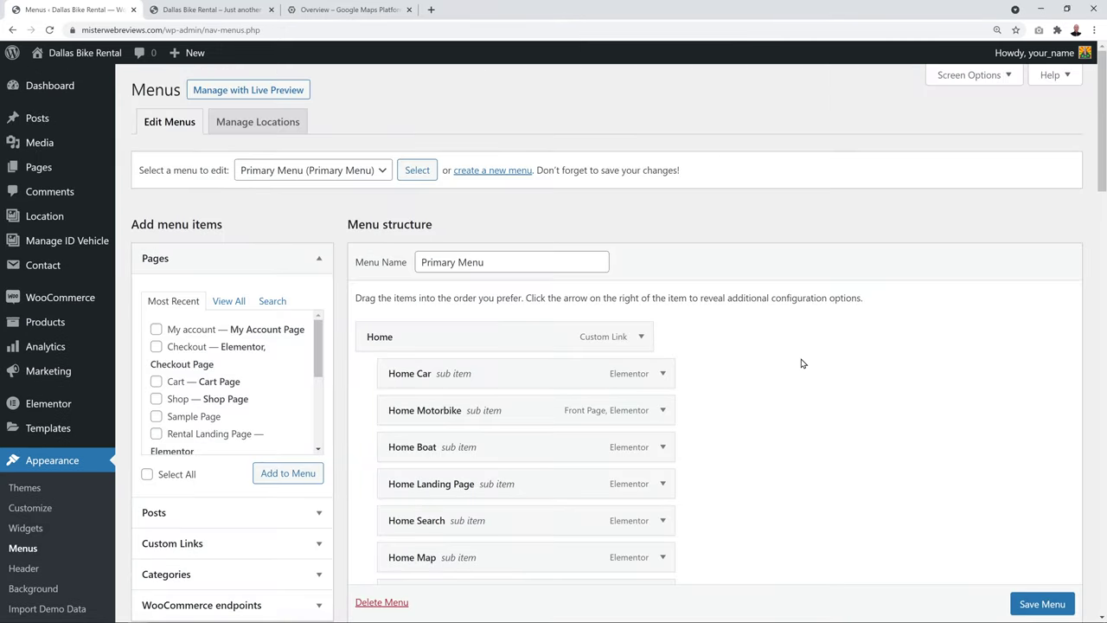
# Load Usefull Links in the menu editor and compare its five links with the site footer
pyautogui.click(379, 172)
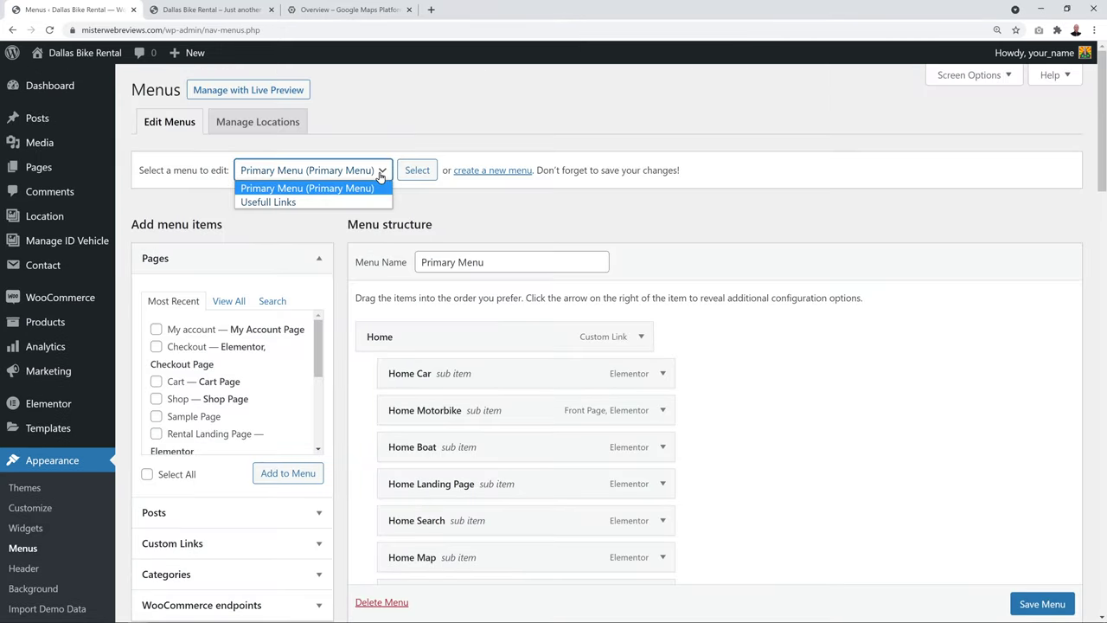
pyautogui.click(316, 202)
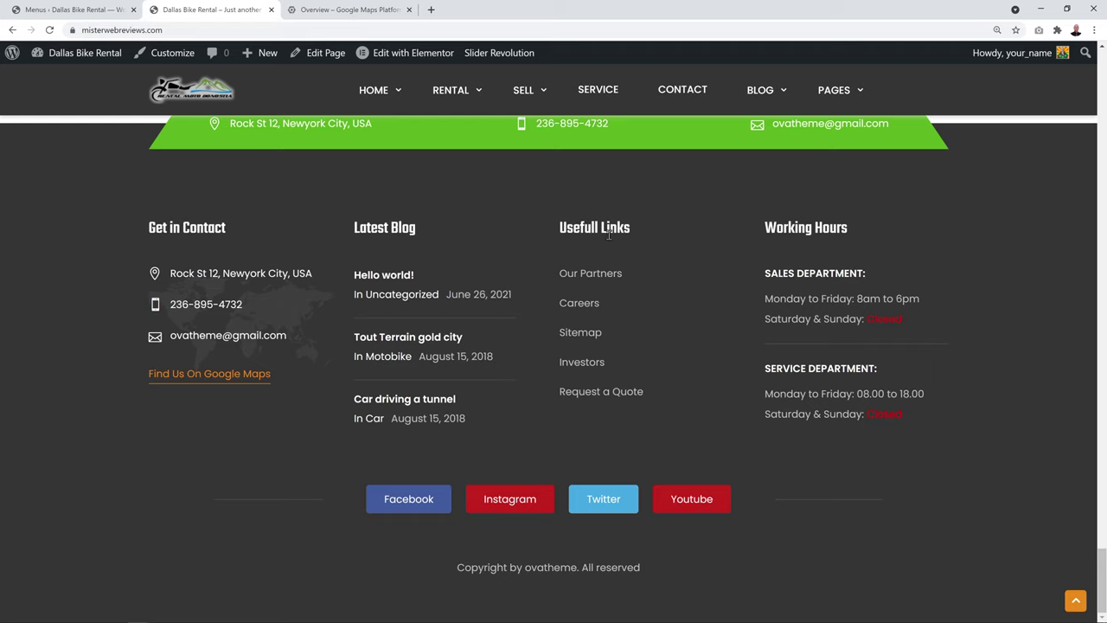
pyautogui.click(69, 10)
pyautogui.click(381, 171)
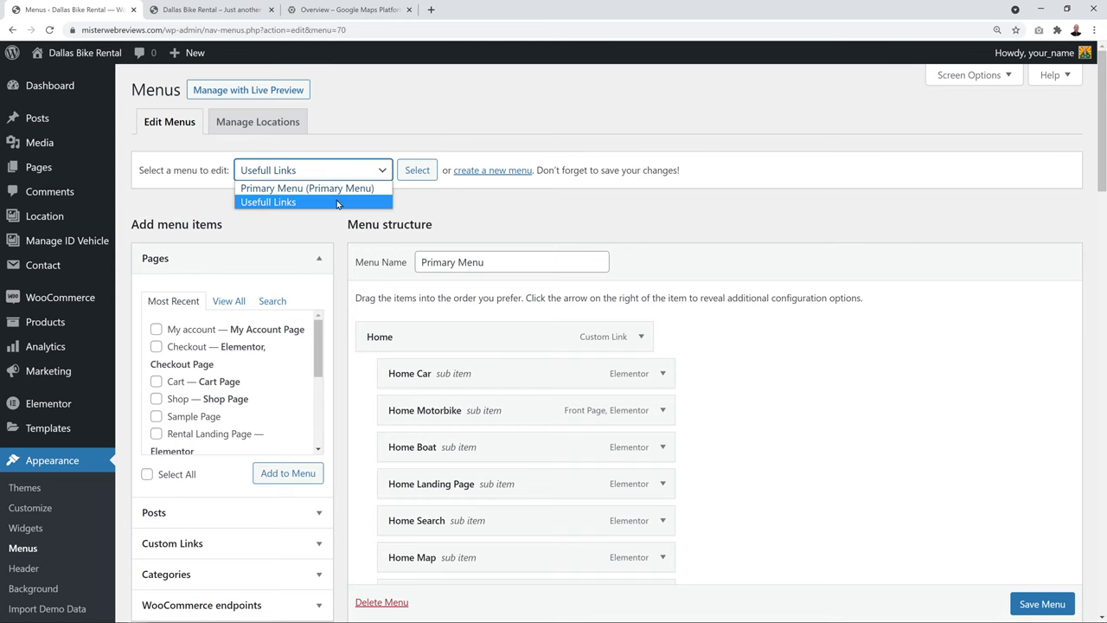
pyautogui.click(293, 203)
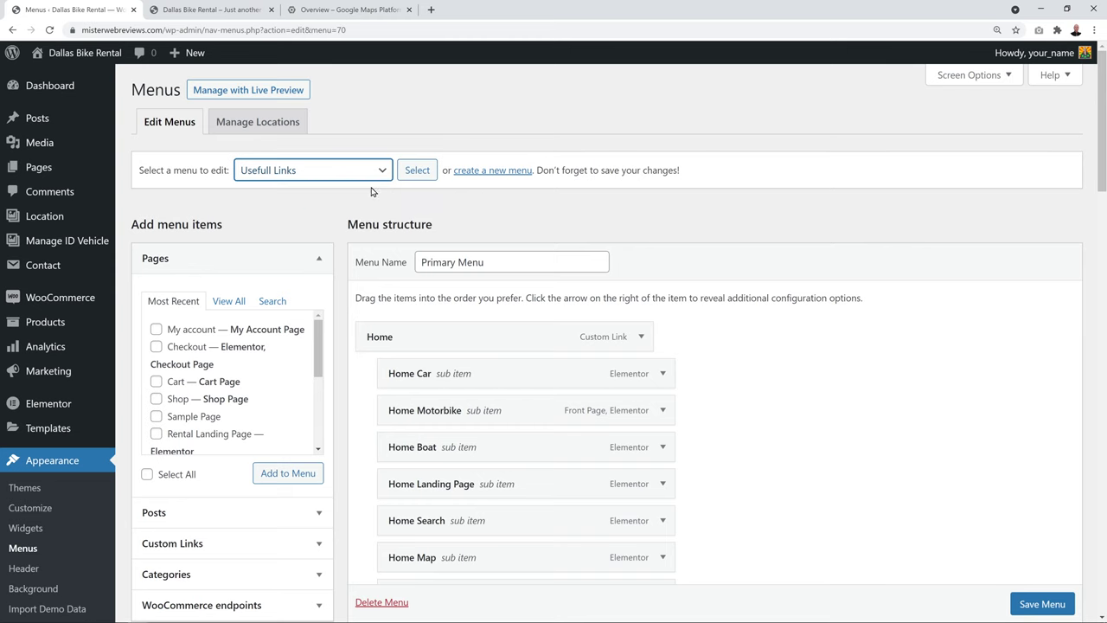
pyautogui.click(418, 170)
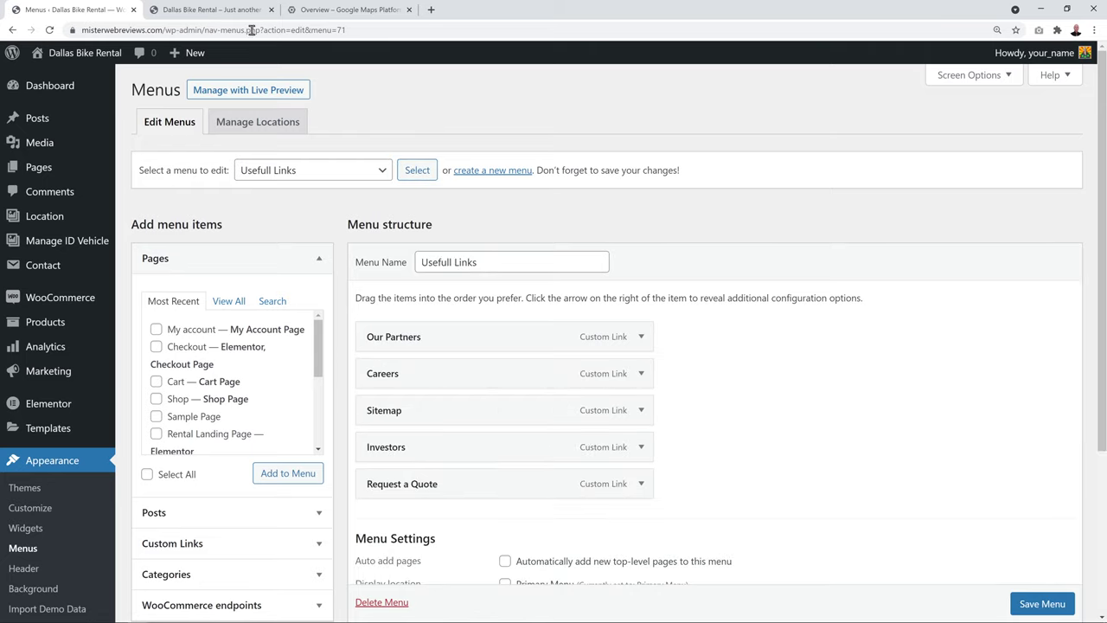
pyautogui.click(232, 12)
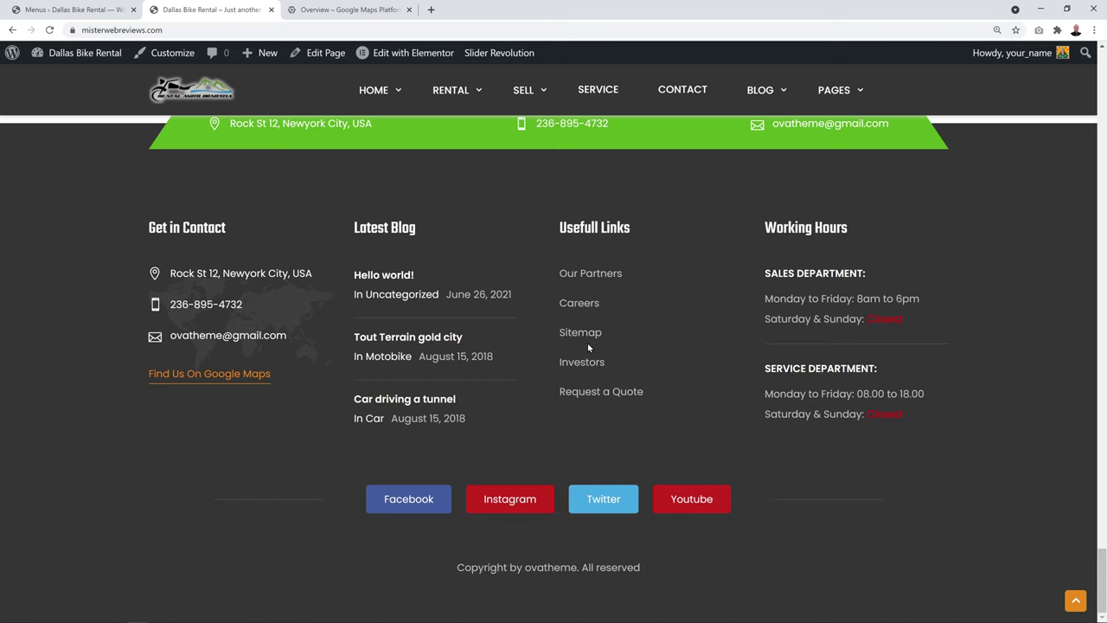
pyautogui.click(84, 8)
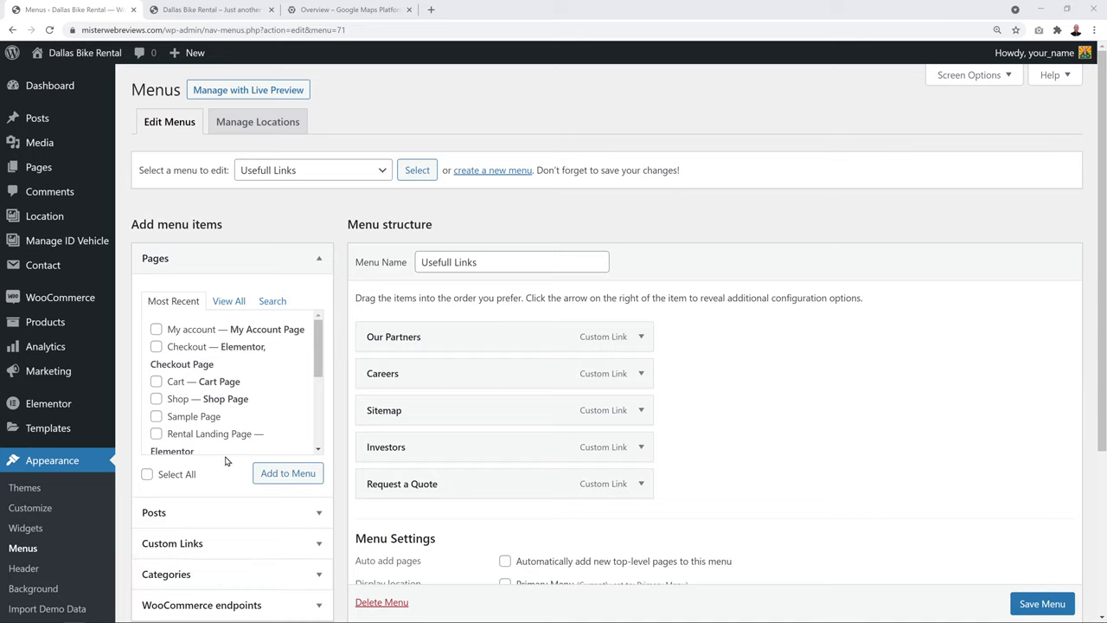
# Search the Pages list for the Contact page
pyautogui.click(230, 304)
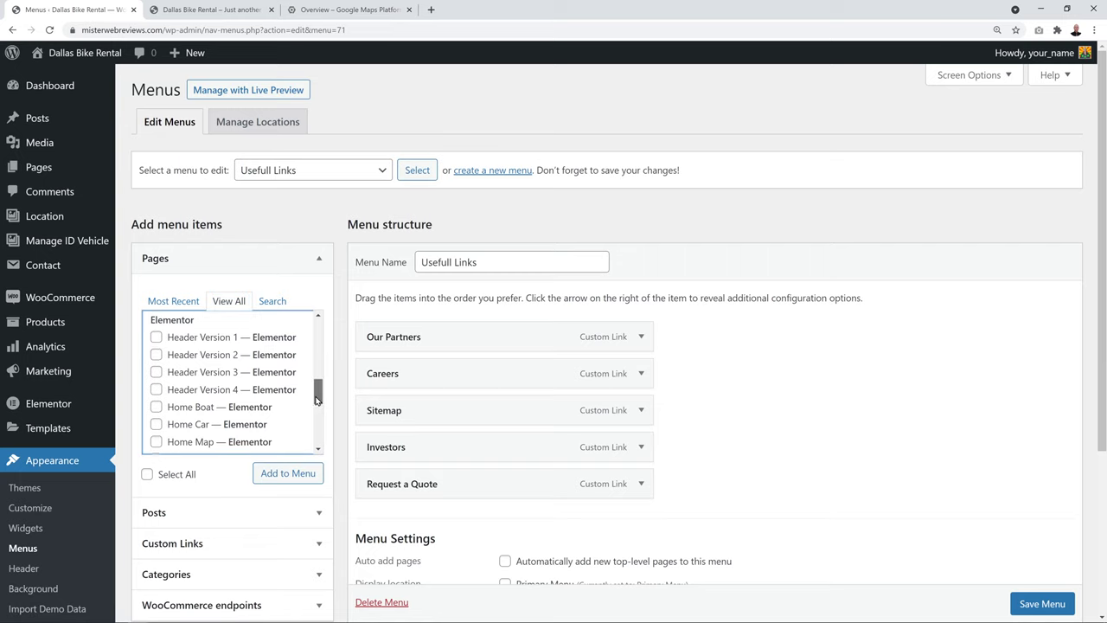
pyautogui.moveTo(317, 391); pyautogui.dragTo(321, 332)
pyautogui.click(273, 301)
pyautogui.write('conta')
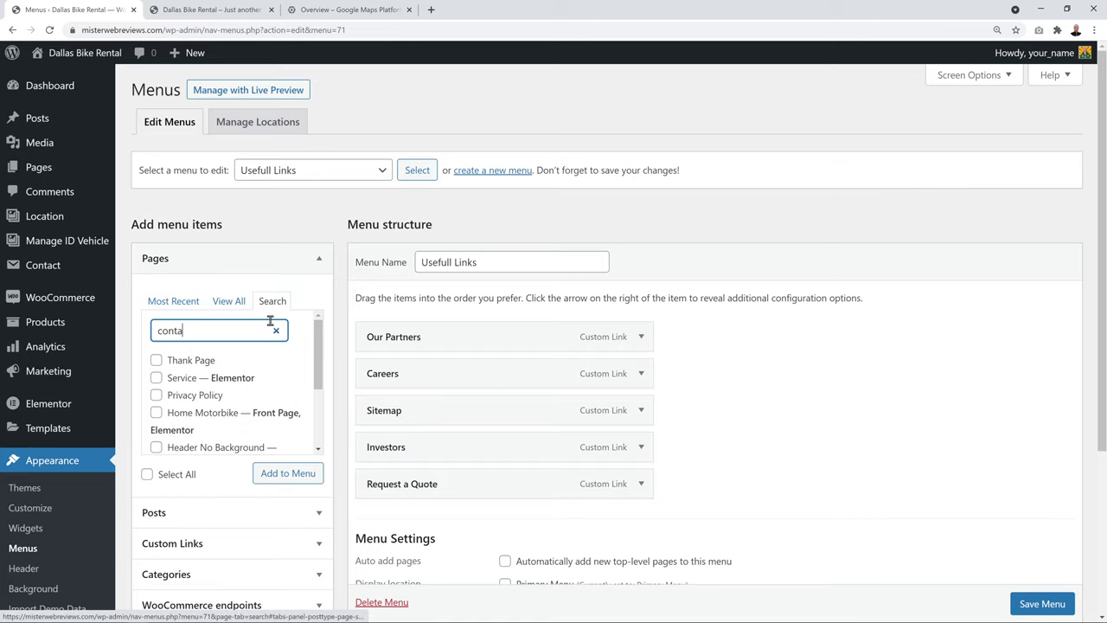
pyautogui.doubleClick(248, 330)
pyautogui.write('ct')
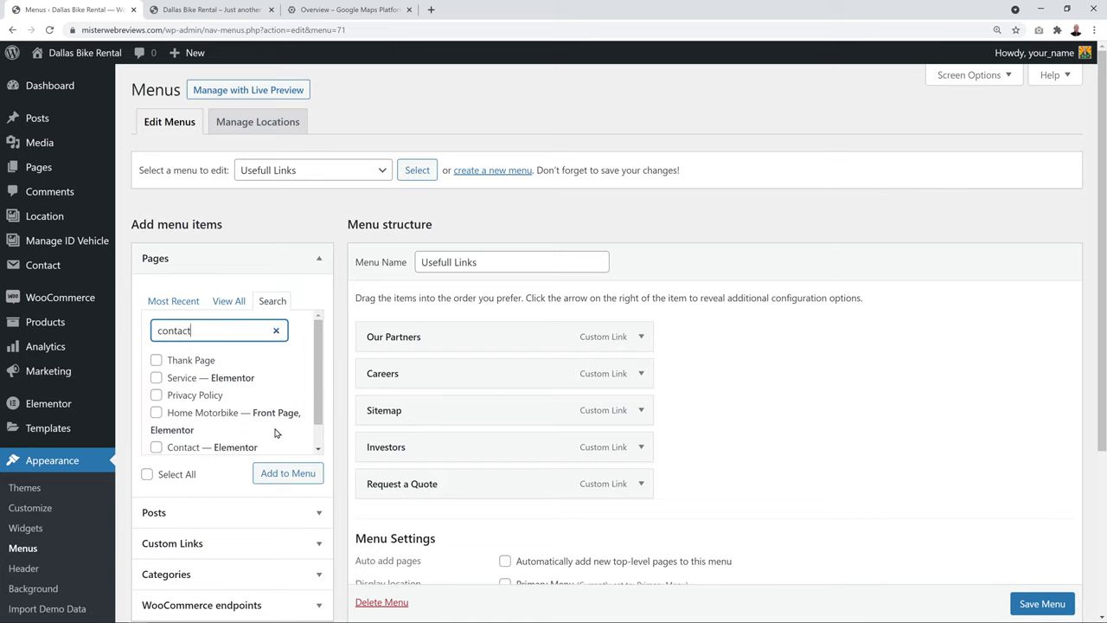
pyautogui.scroll(-1, 251, 433)
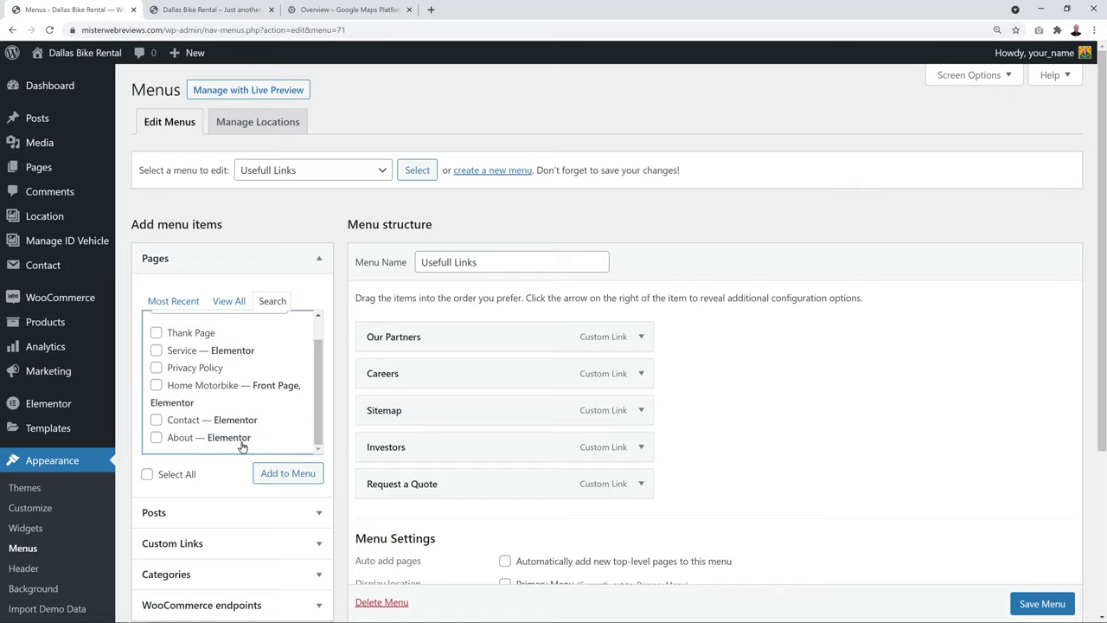
# Add the Contact page to the menu, drag it to the top, and save the menu
pyautogui.click(156, 420)
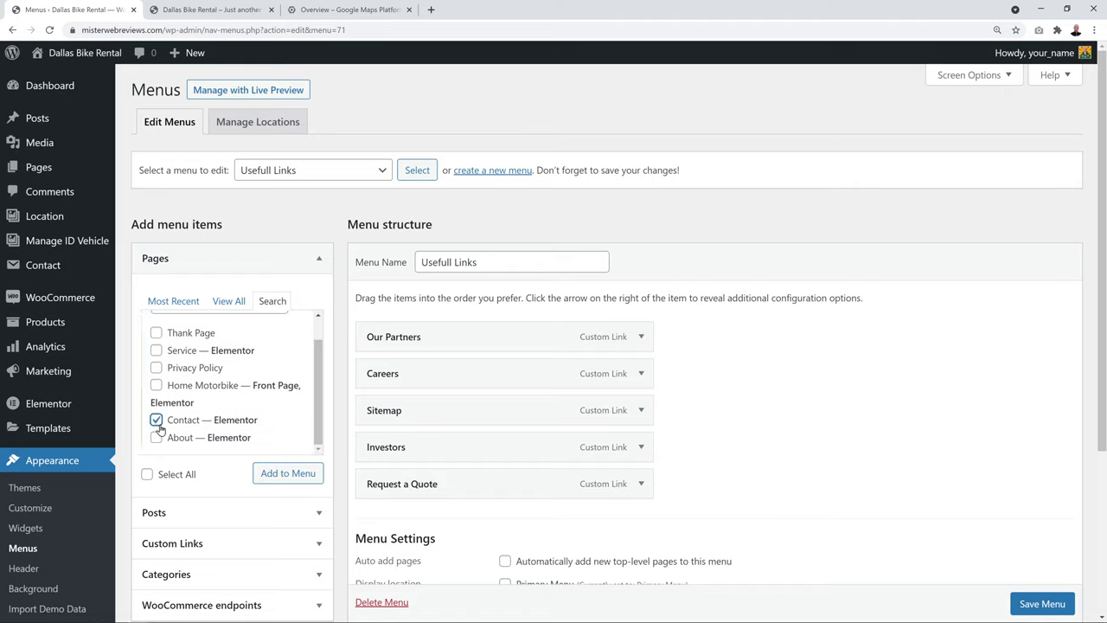
pyautogui.click(275, 473)
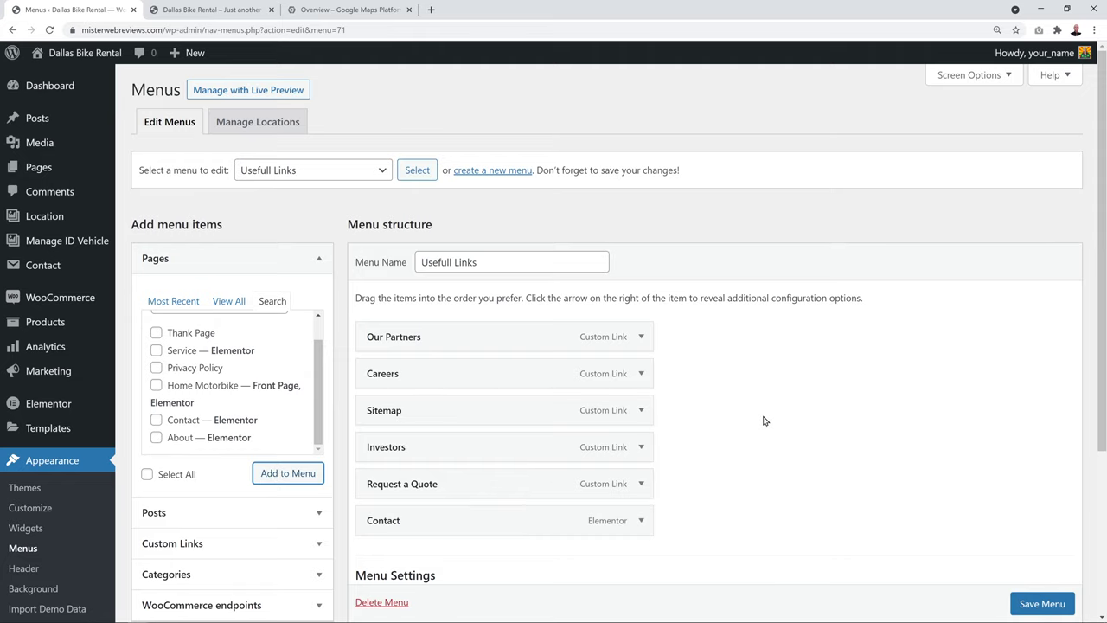
pyautogui.moveTo(504, 520); pyautogui.dragTo(505, 331)
pyautogui.click(1042, 604)
pyautogui.scroll(-1, 966, 541)
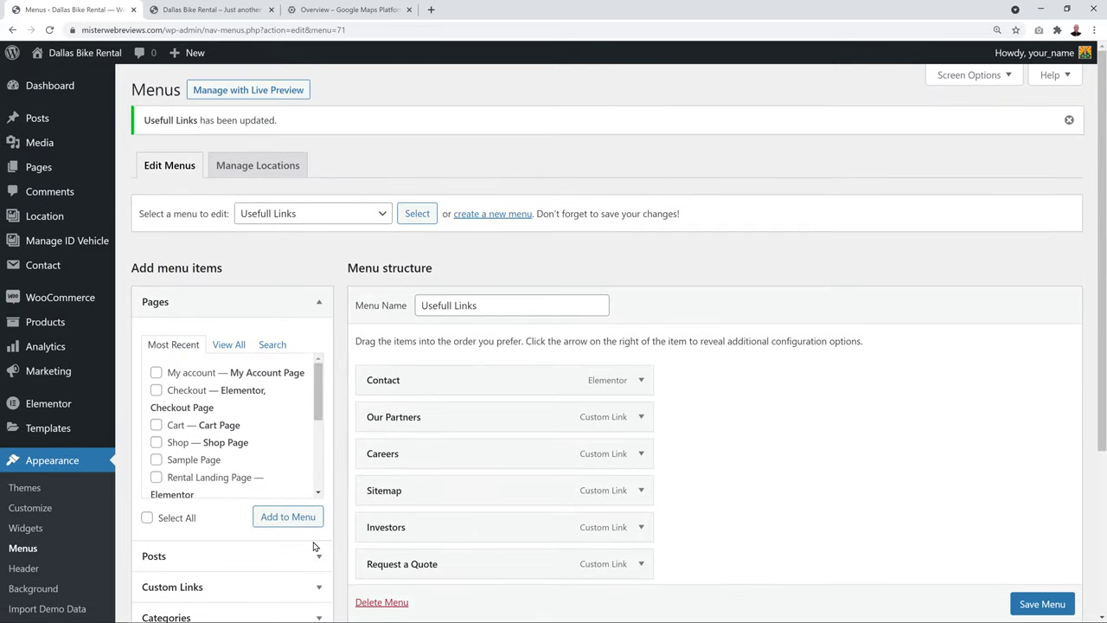
# Add the Tout Terrain gold city post to the Usefull Links menu, directly below Contact
pyautogui.click(317, 556)
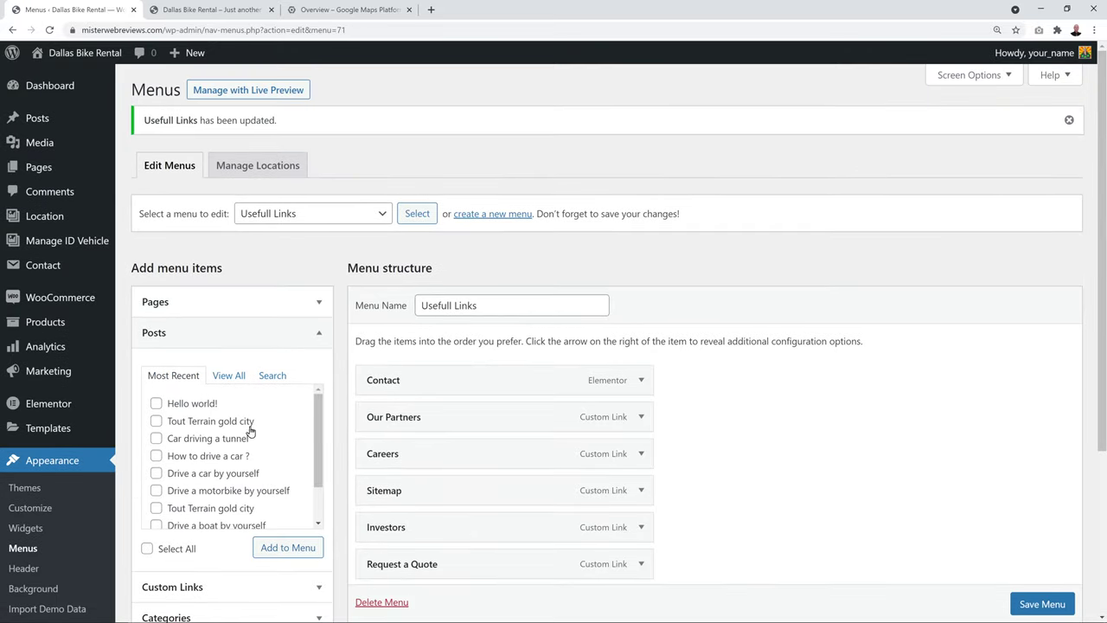
pyautogui.scroll(-1, 314, 469)
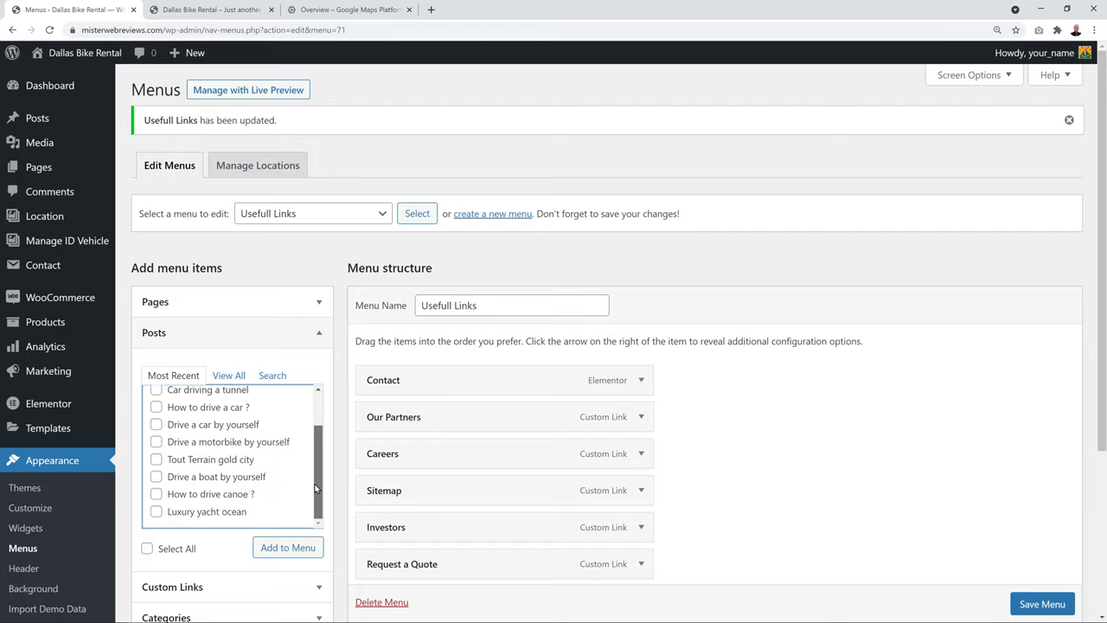
pyautogui.scroll(1, 313, 461)
pyautogui.click(155, 419)
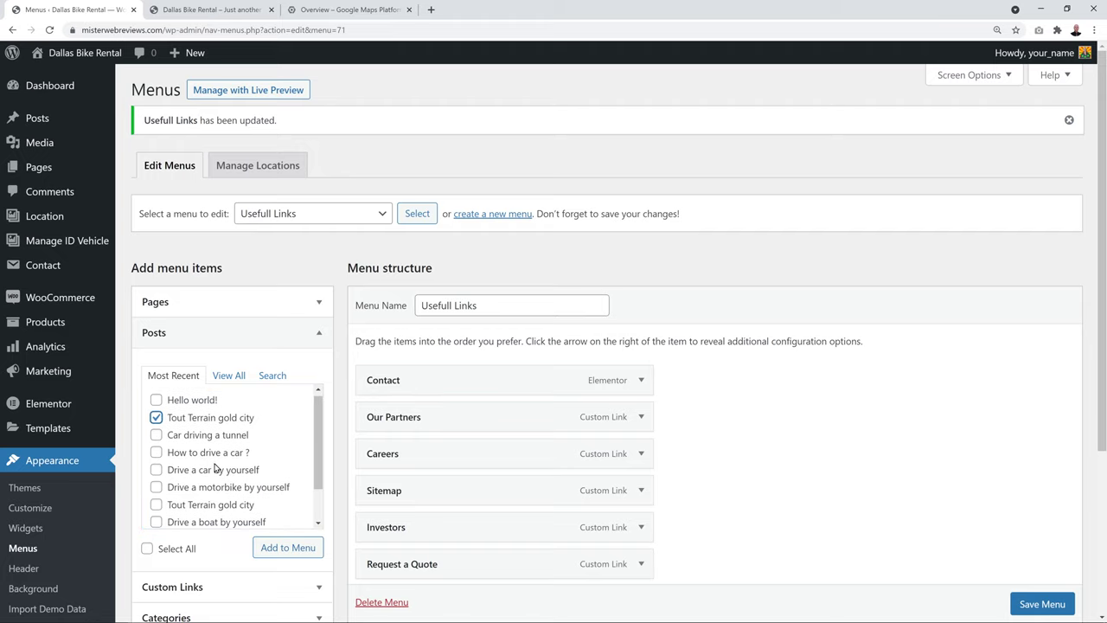
pyautogui.click(288, 548)
pyautogui.scroll(-2, 747, 450)
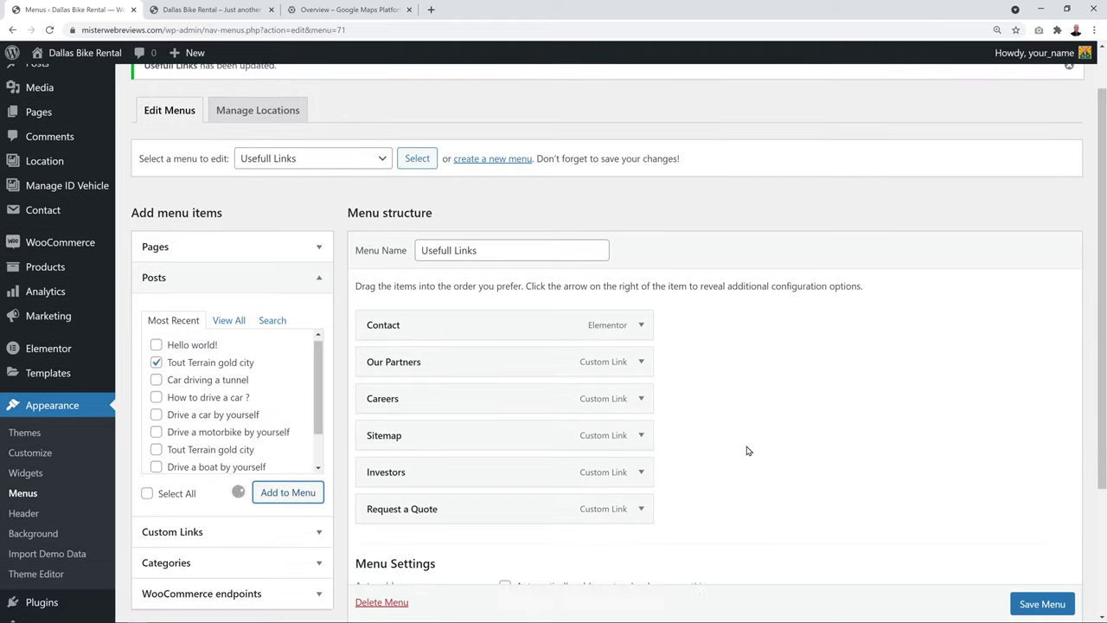
pyautogui.moveTo(551, 489); pyautogui.dragTo(551, 302)
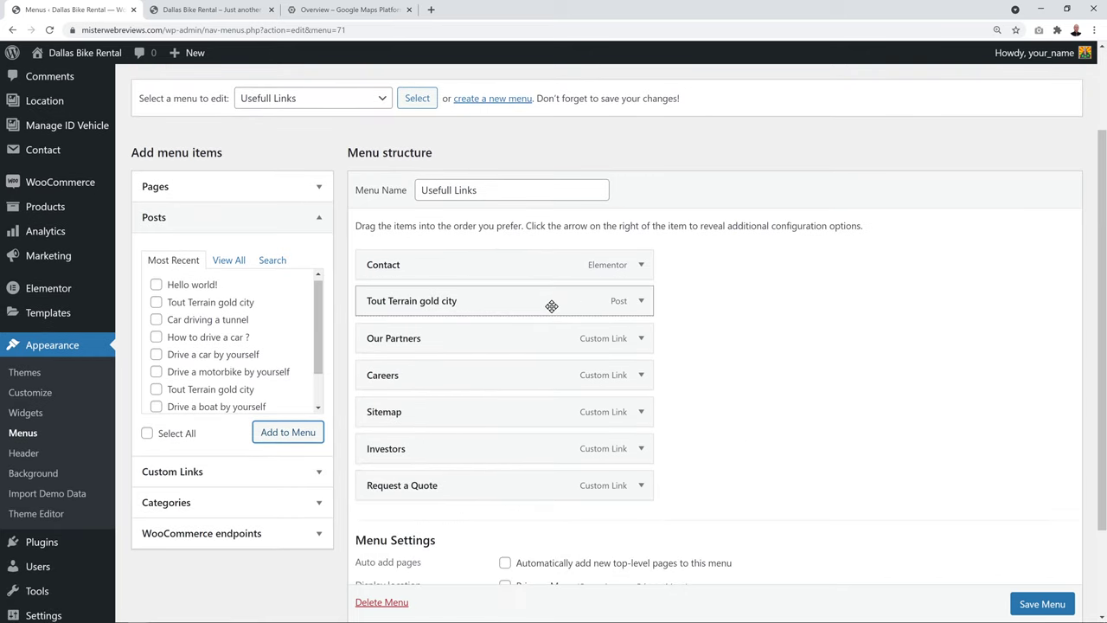
# Add the Motobike category to the menu and place it below Tout Terrain gold city
pyautogui.click(319, 471)
pyautogui.click(198, 294)
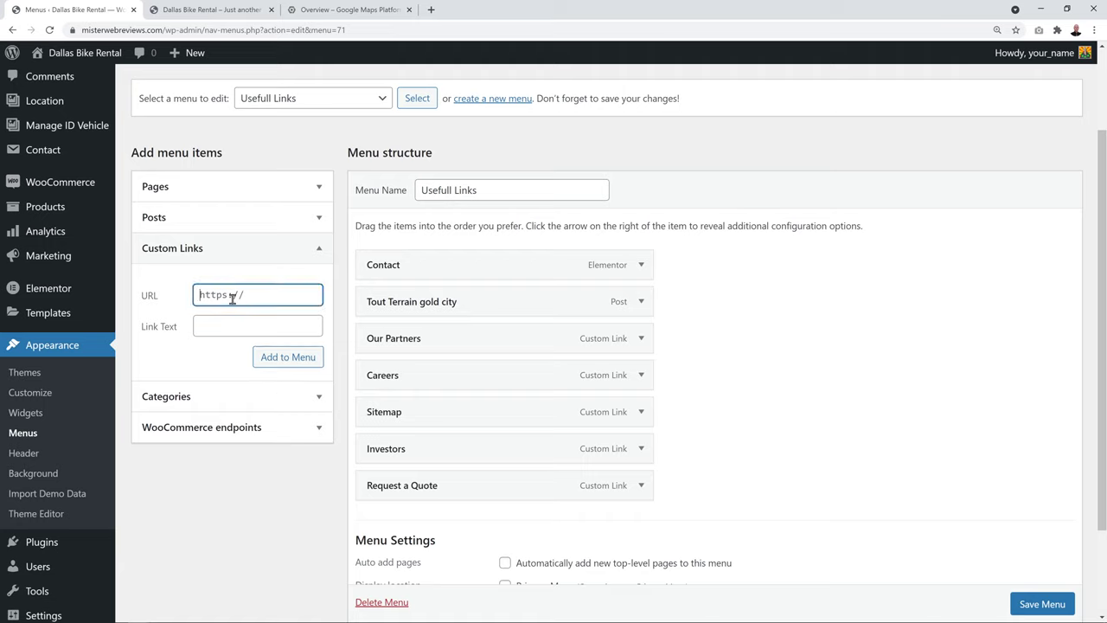
pyautogui.click(220, 326)
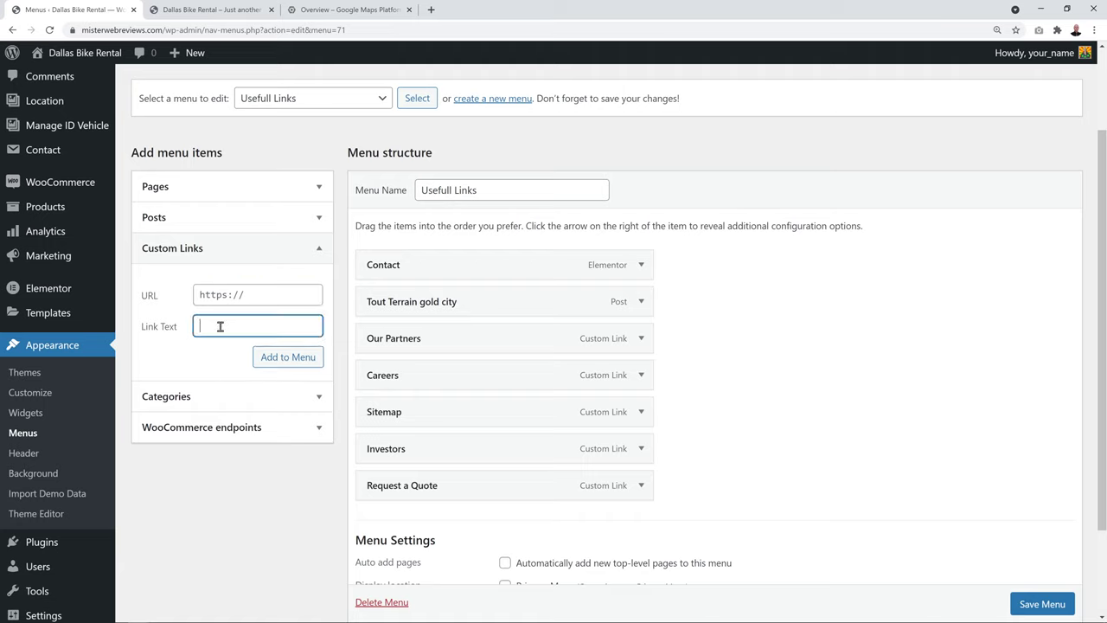
pyautogui.click(211, 396)
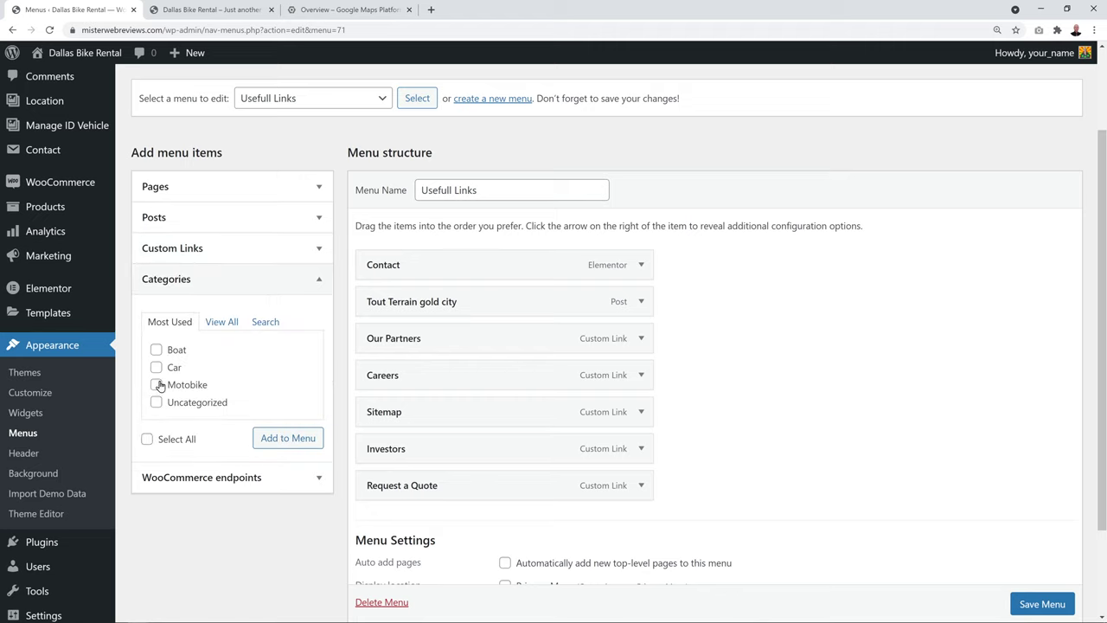
pyautogui.click(288, 439)
pyautogui.moveTo(428, 522); pyautogui.dragTo(430, 340)
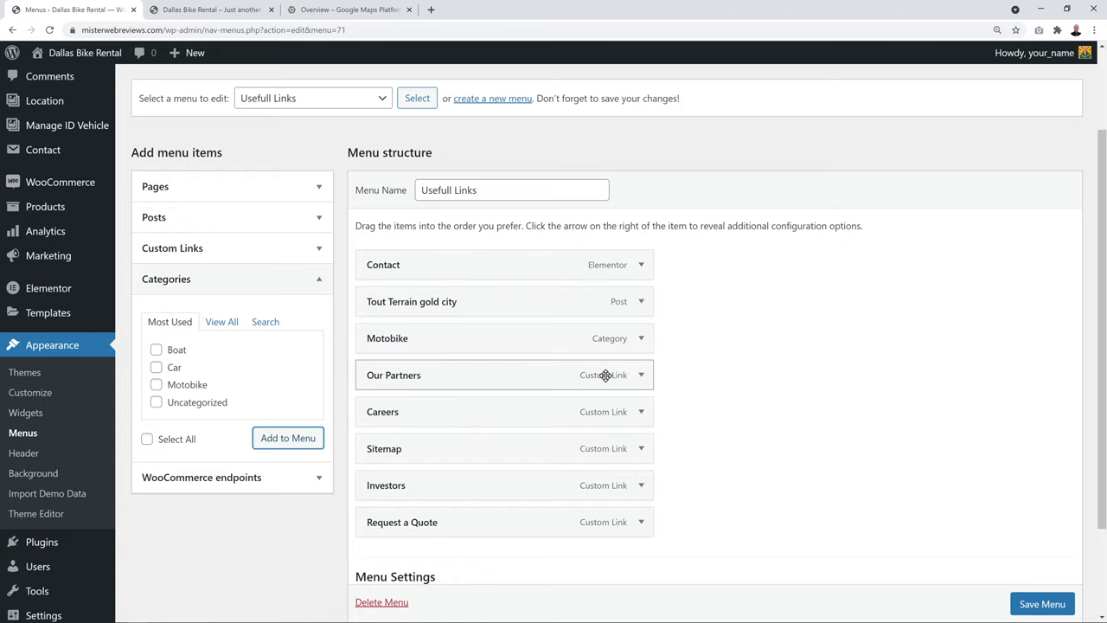
# Remove Our Partners from the menu and save the Usefull Links menu
pyautogui.click(644, 377)
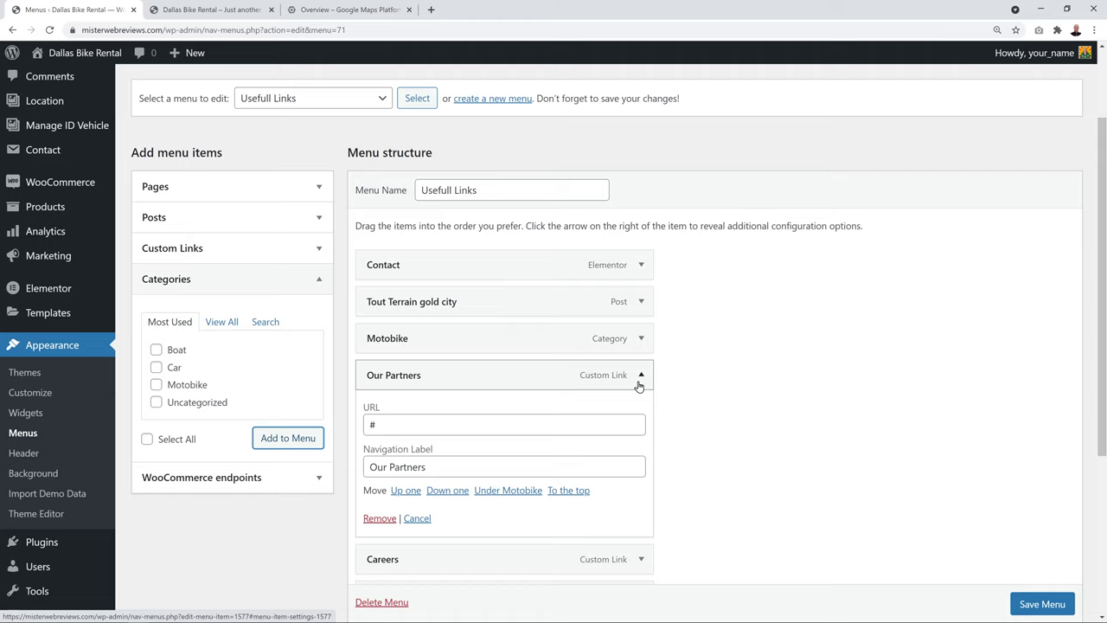
pyautogui.click(377, 521)
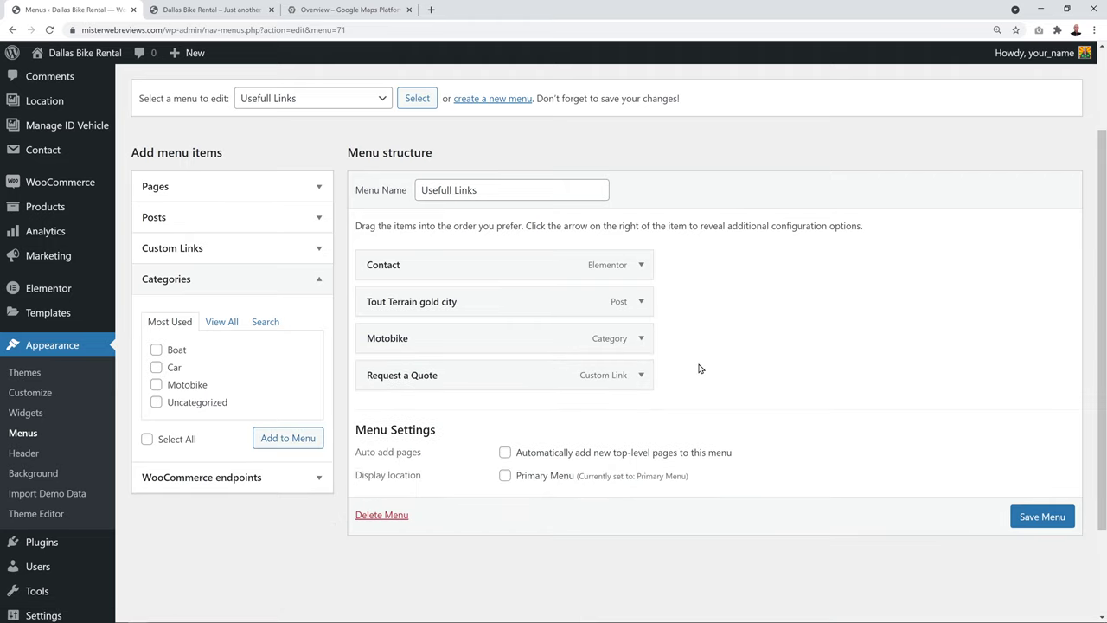
pyautogui.click(1031, 521)
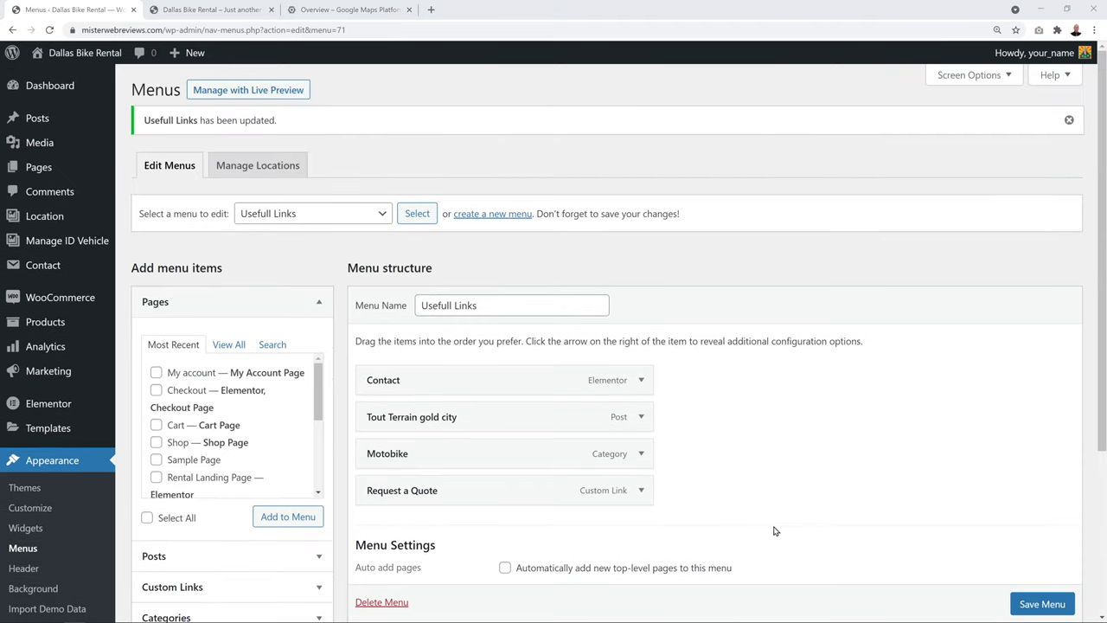
pyautogui.click(191, 12)
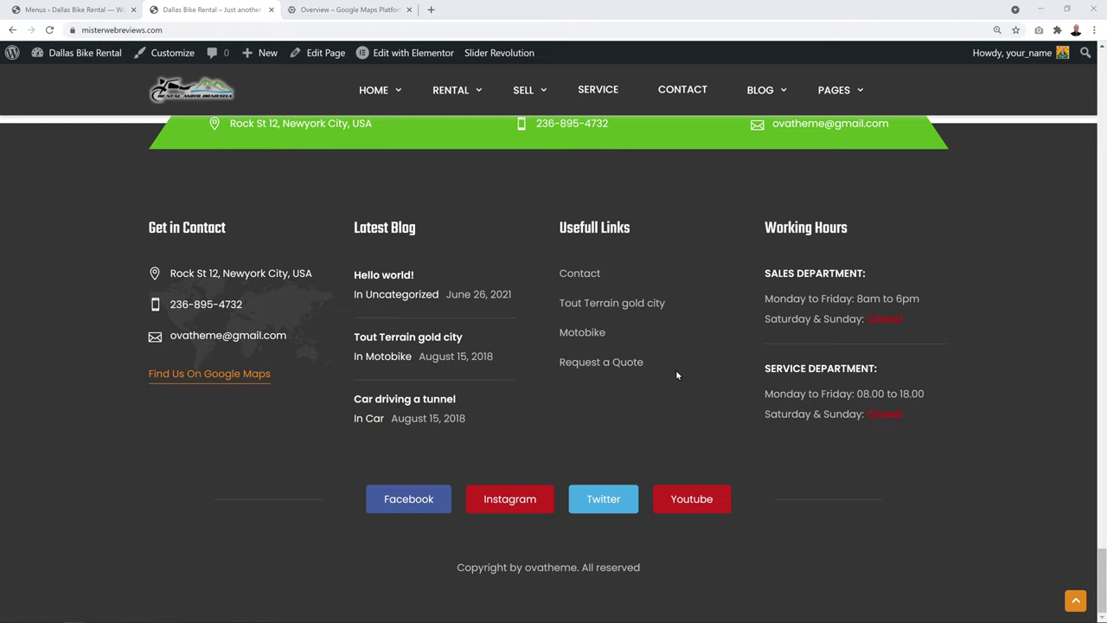
pyautogui.click(107, 9)
# Load the Primary Menu for editing and look over its items
pyautogui.click(374, 217)
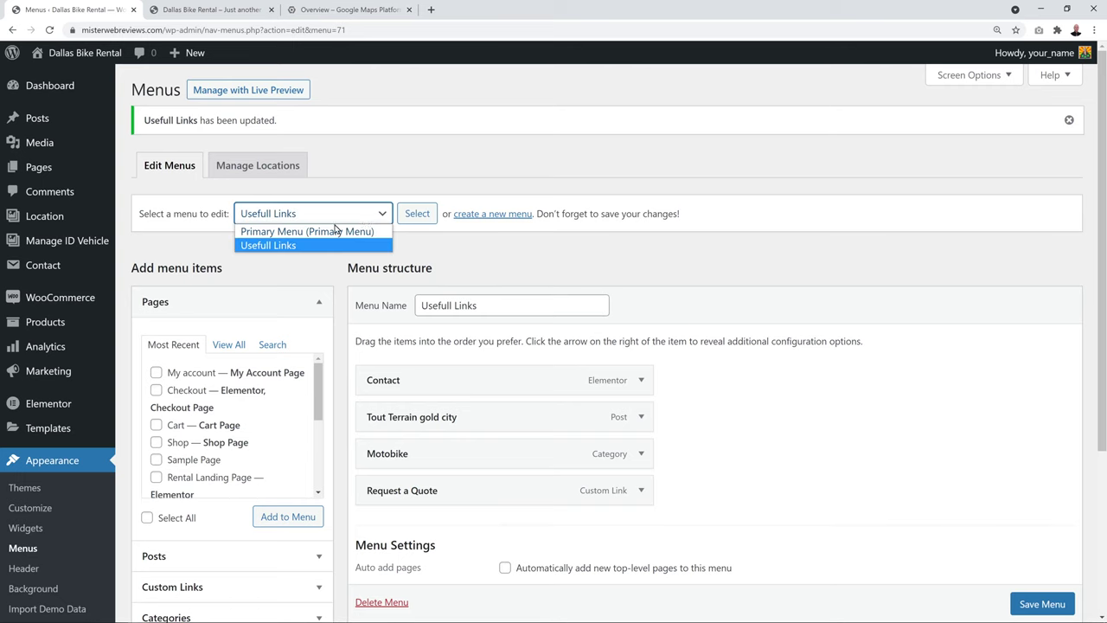
pyautogui.click(280, 234)
pyautogui.click(417, 217)
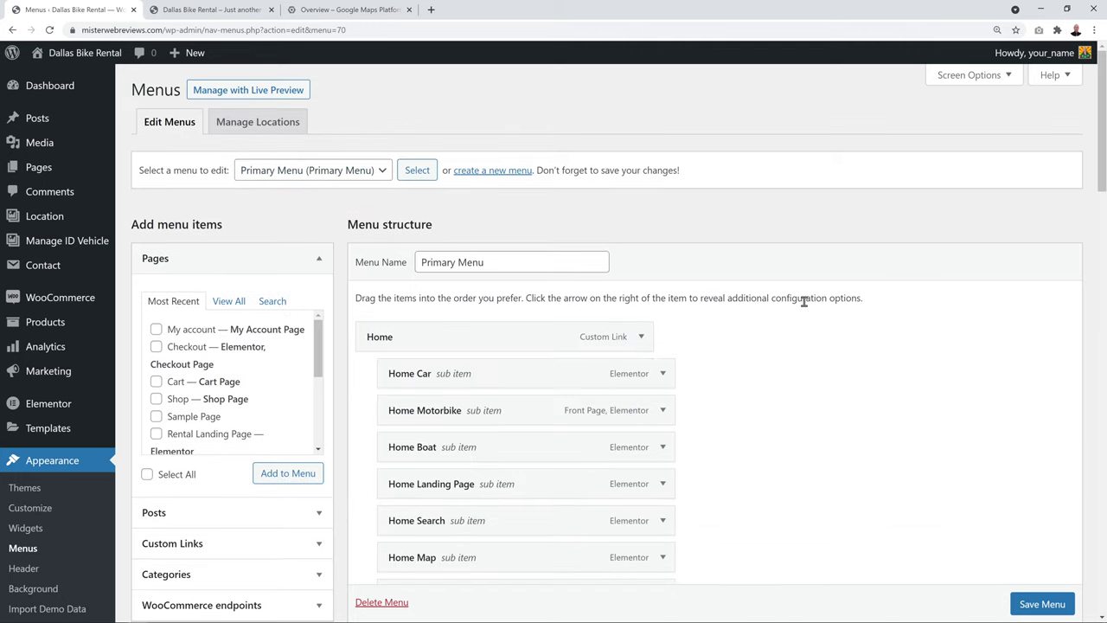
pyautogui.scroll(-6, 803, 301)
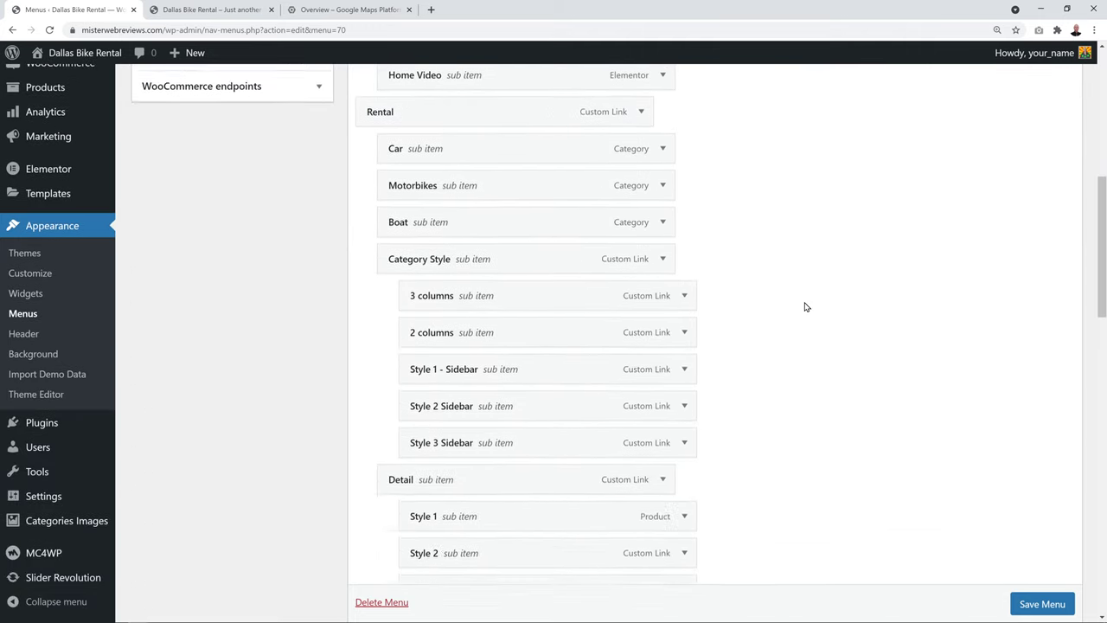
pyautogui.scroll(-10, 803, 306)
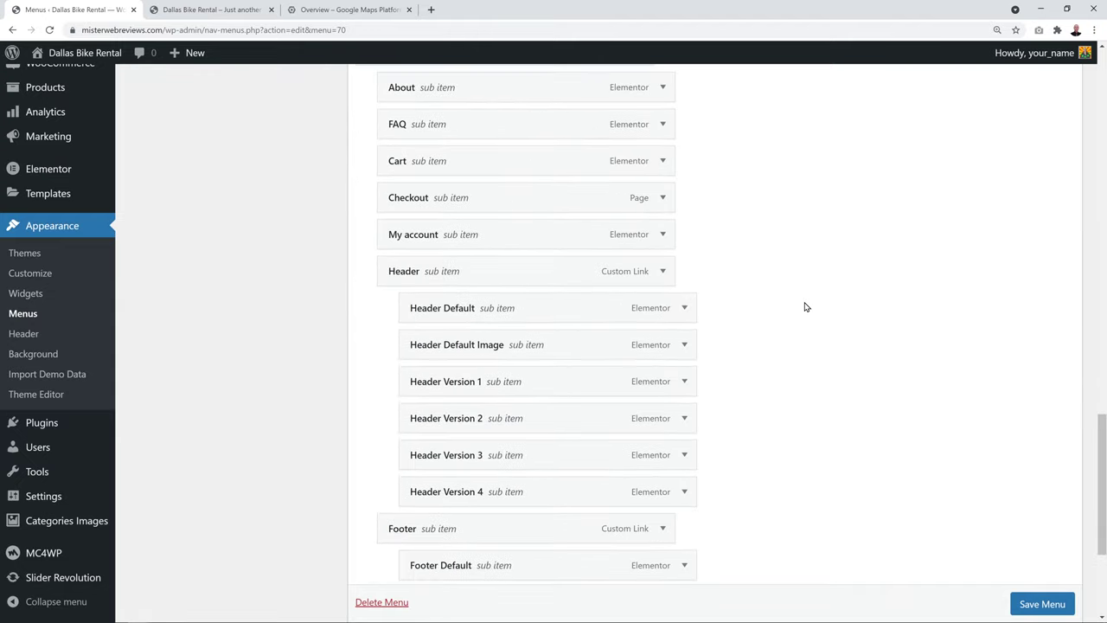
pyautogui.scroll(-3, 804, 306)
pyautogui.scroll(4, 803, 306)
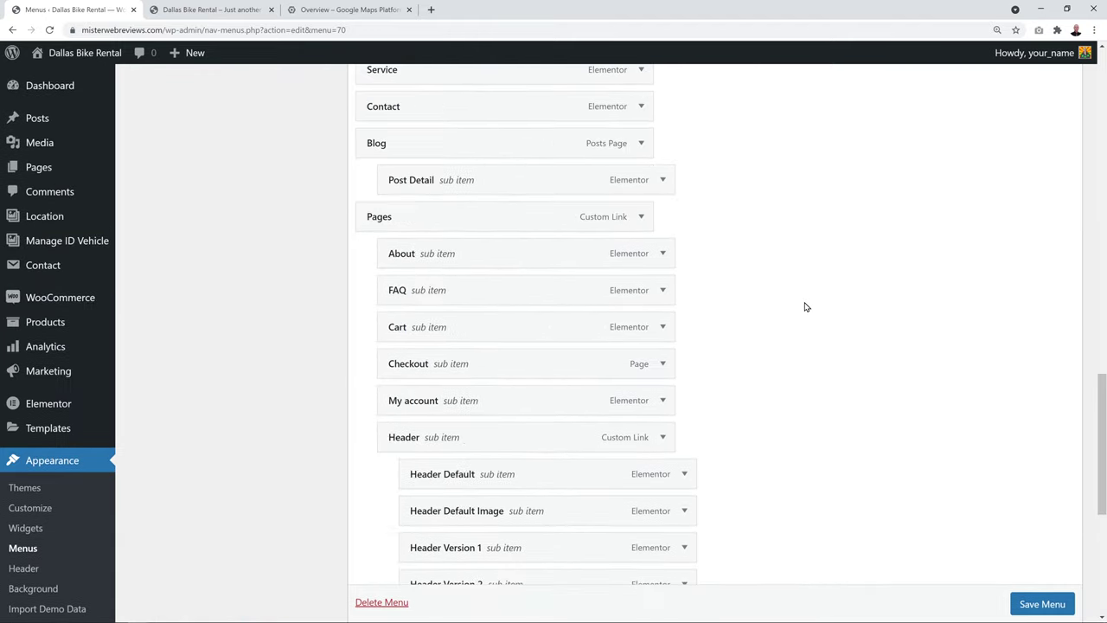
pyautogui.scroll(10, 804, 306)
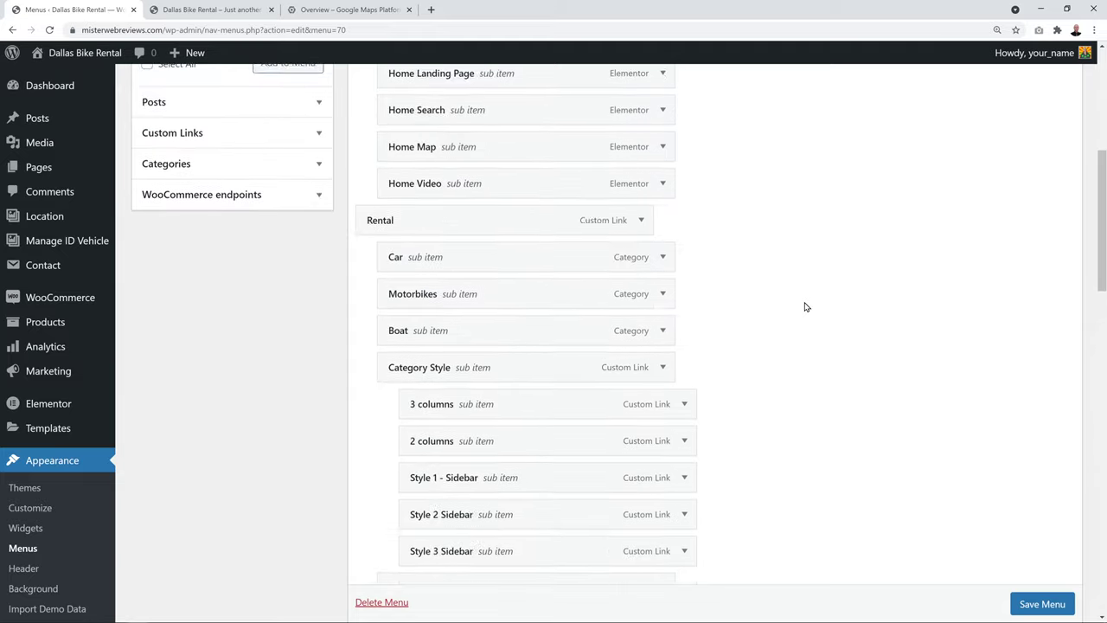
pyautogui.scroll(4, 804, 307)
pyautogui.scroll(-1, 806, 321)
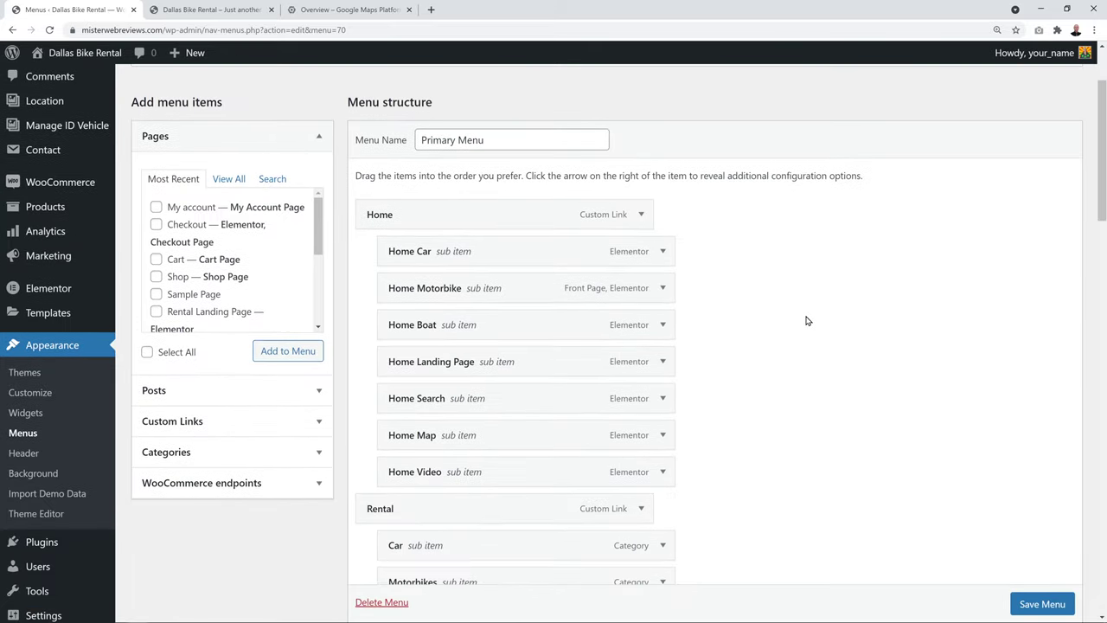
pyautogui.scroll(-1, 806, 321)
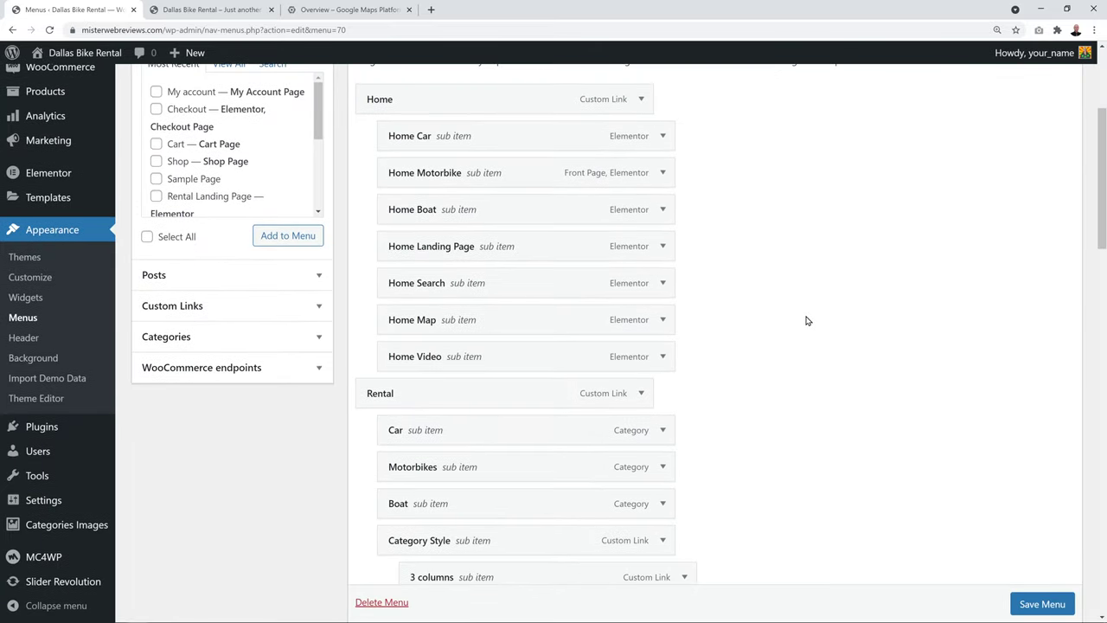
# Remove the Home Landing Page and Home Search items from the Primary Menu
pyautogui.click(663, 248)
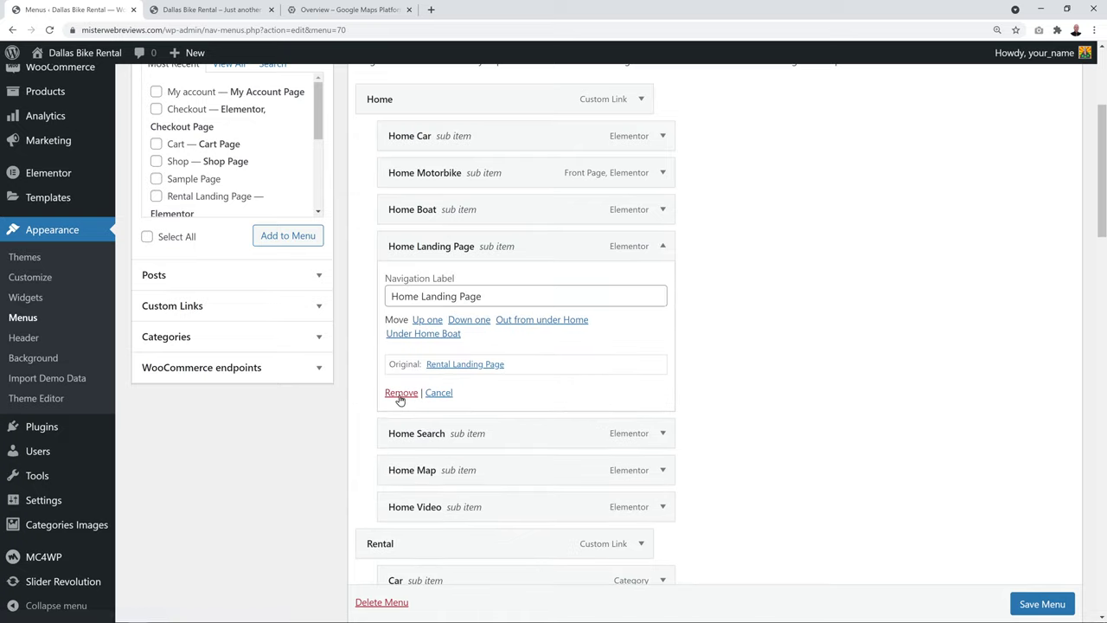
pyautogui.click(398, 401)
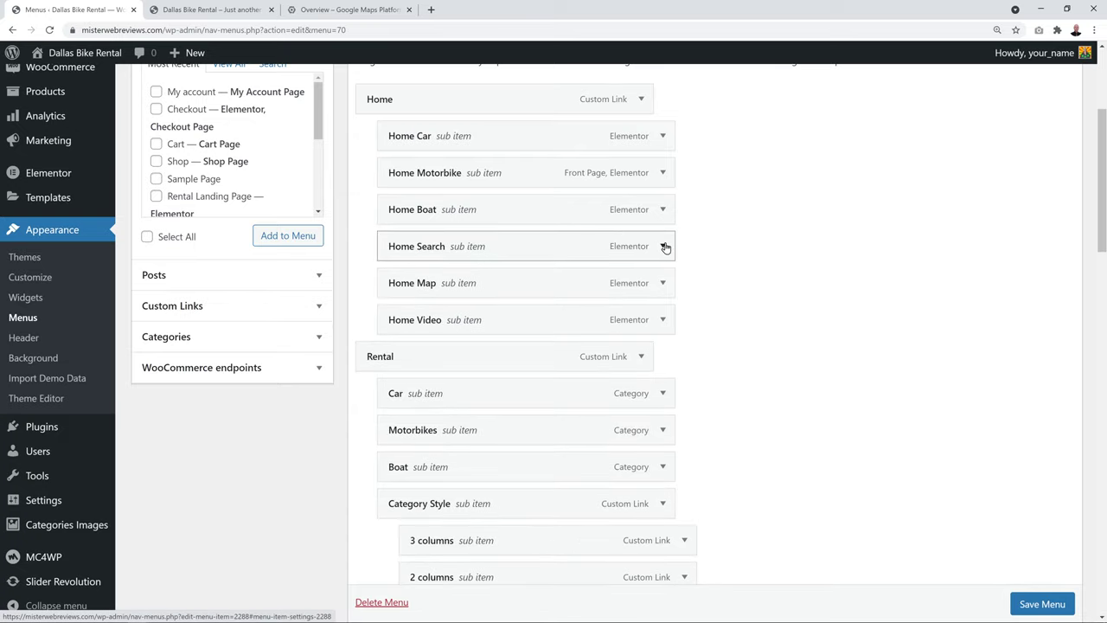
pyautogui.click(664, 248)
pyautogui.click(404, 391)
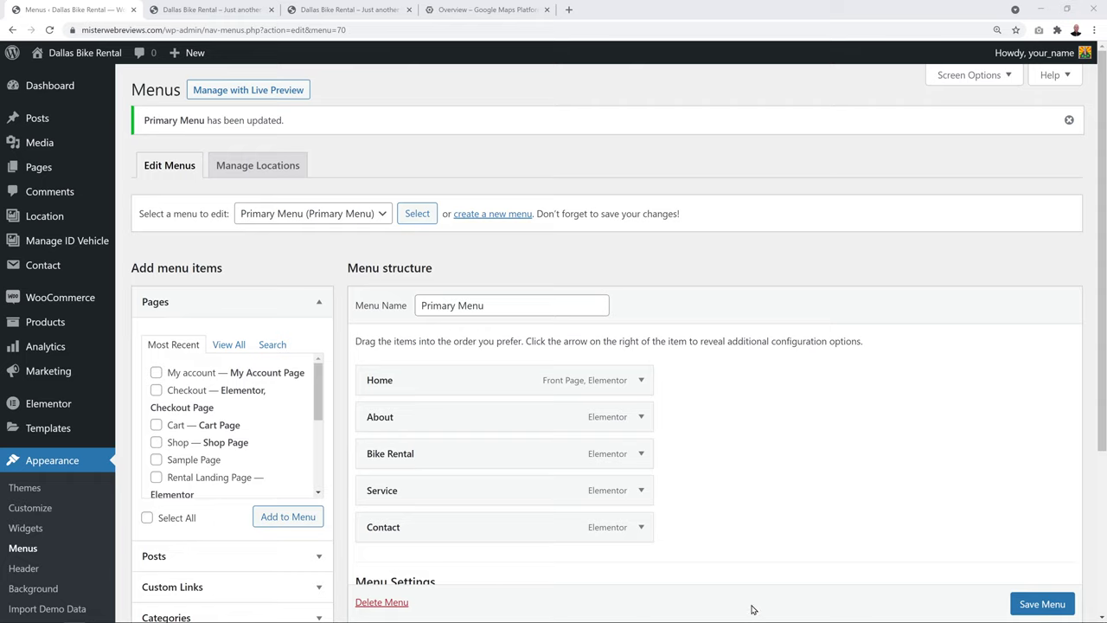
# Browse the live About page under the trimmed five-item main menu
pyautogui.click(189, 10)
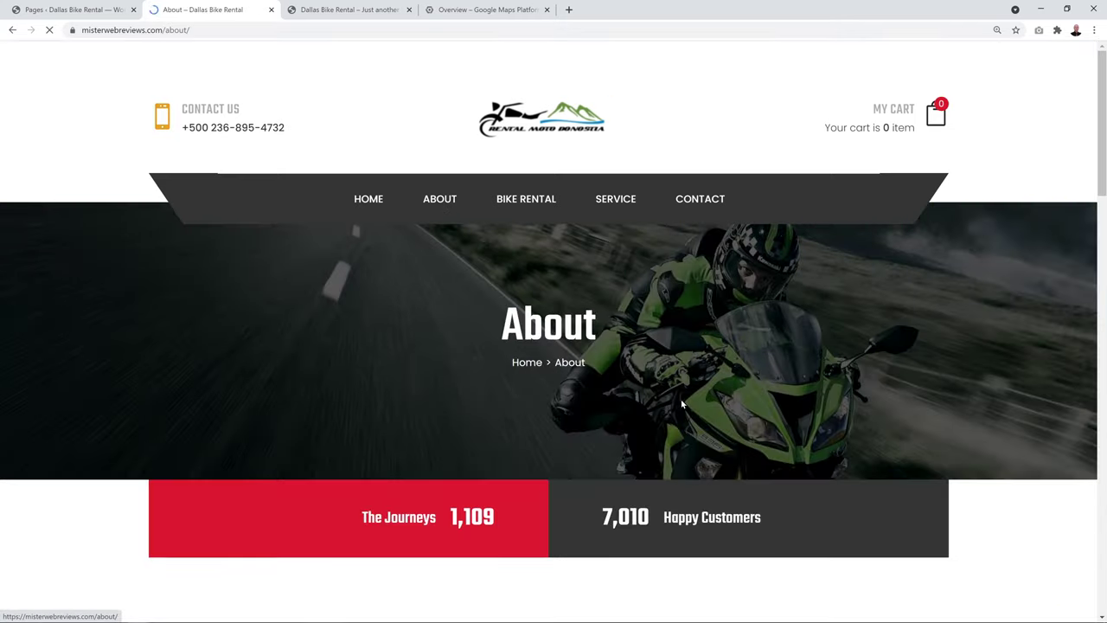
pyautogui.scroll(-2, 864, 377)
pyautogui.scroll(-10, 895, 381)
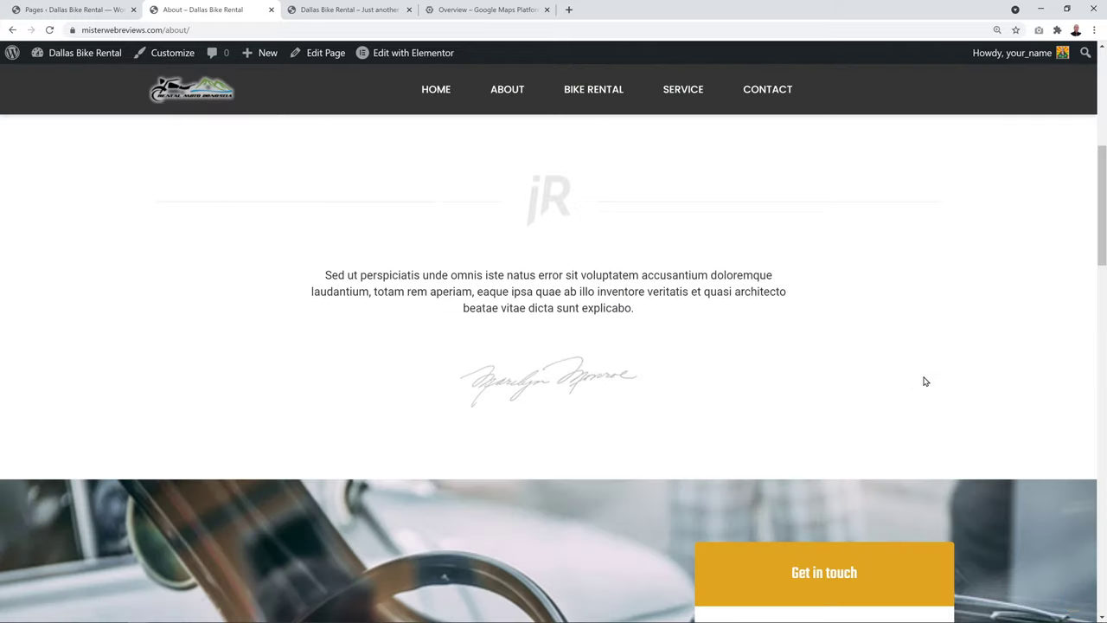
pyautogui.scroll(-10, 987, 381)
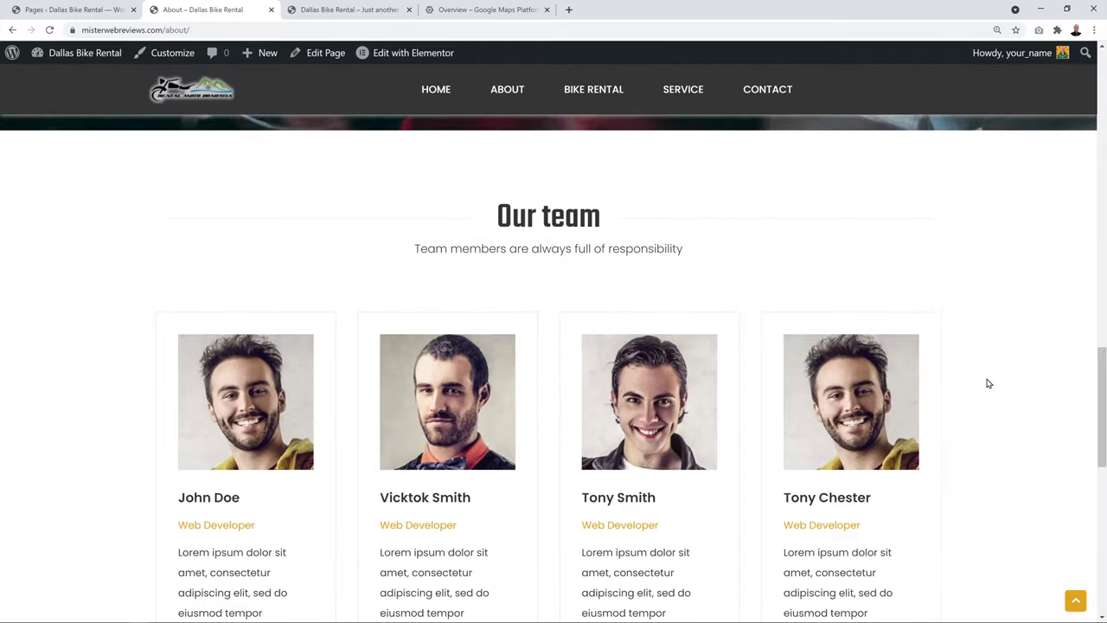
pyautogui.scroll(12, 987, 383)
pyautogui.scroll(10, 984, 386)
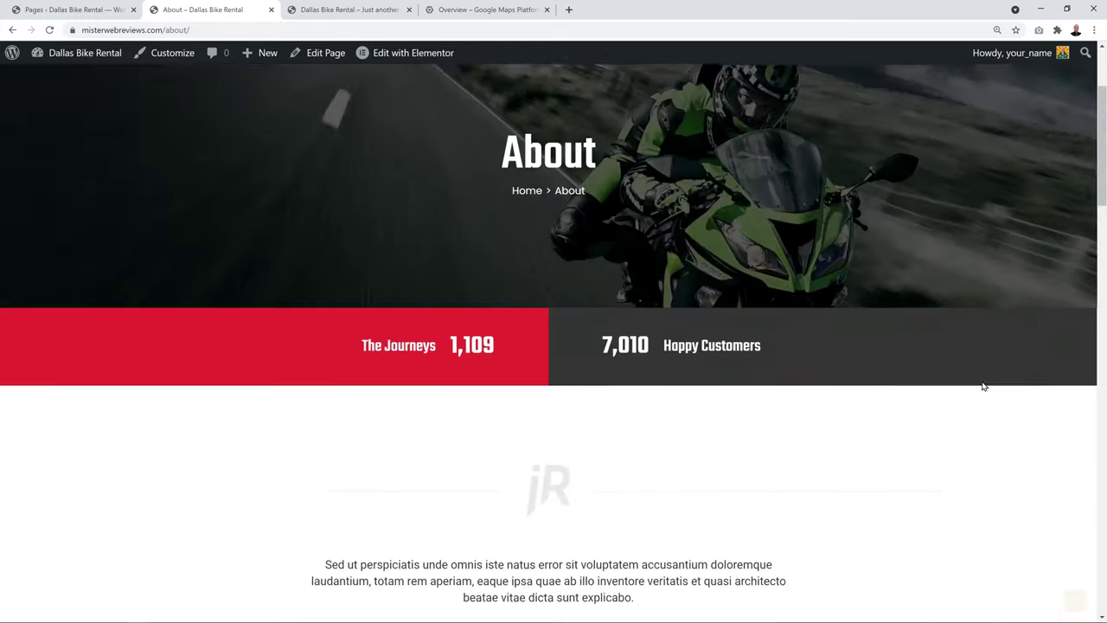
# Open the About page in Elementor from the admin pages list
pyautogui.click(97, 13)
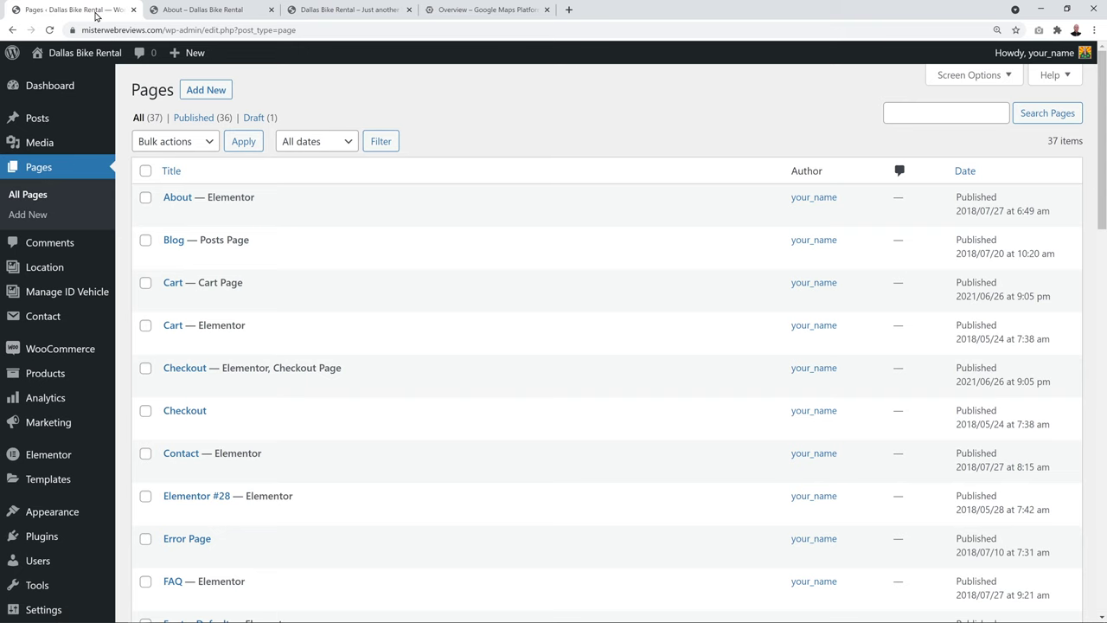
pyautogui.moveTo(192, 202)
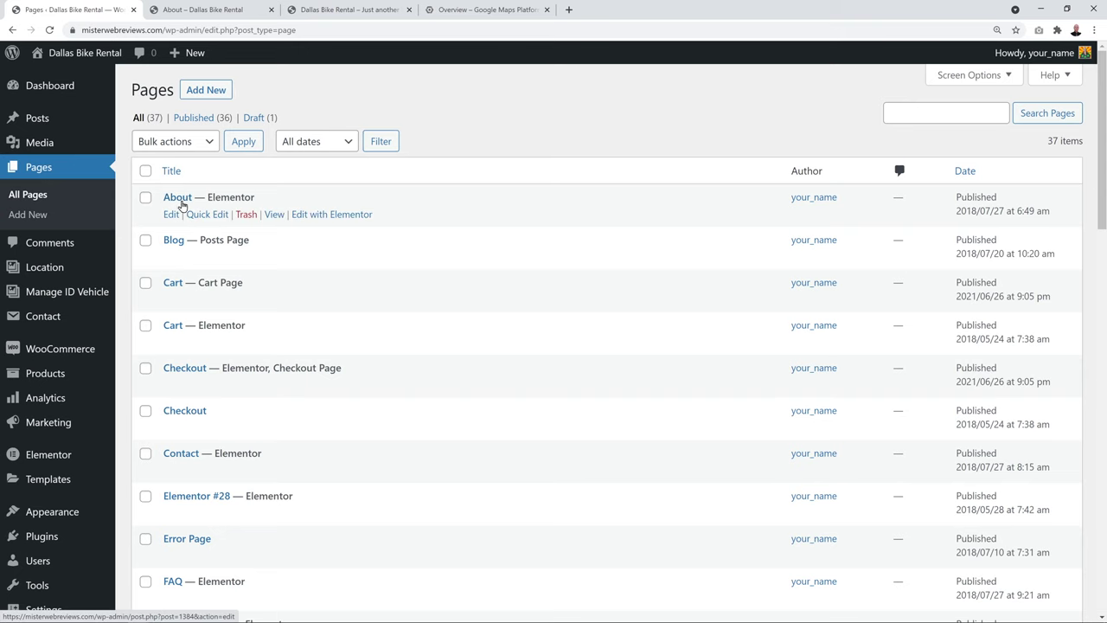
pyautogui.click(323, 216)
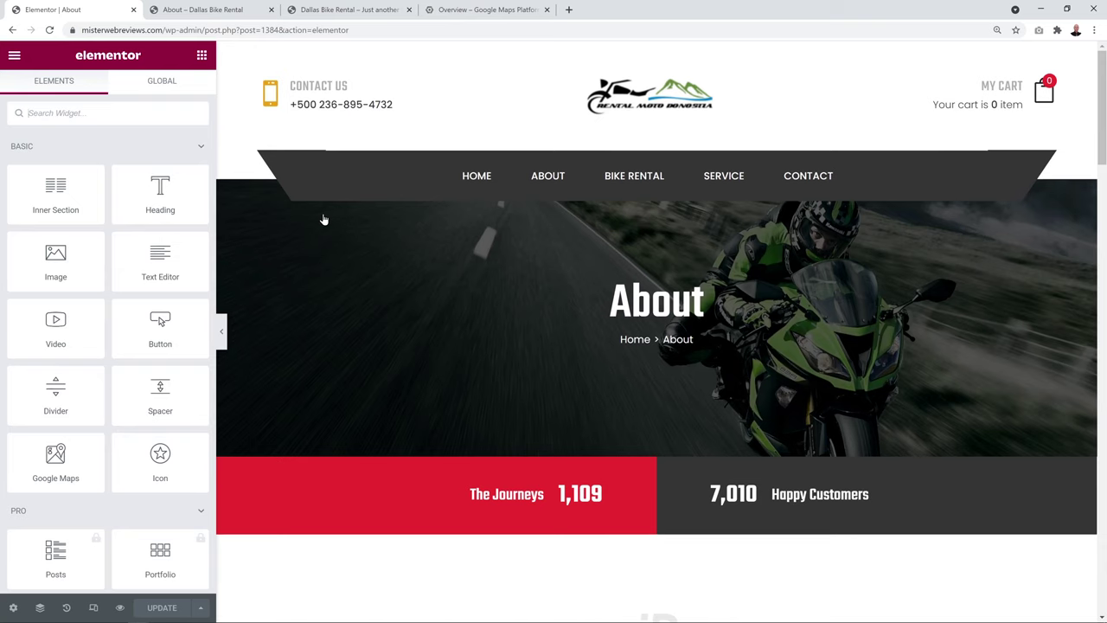
pyautogui.scroll(-4, 813, 412)
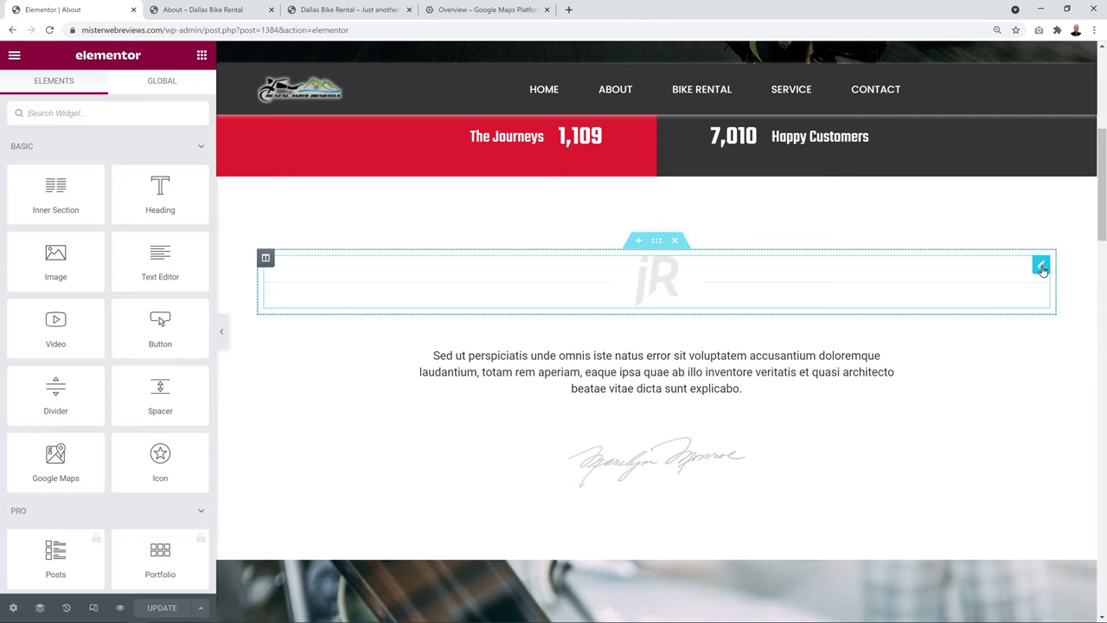
# Inspect the divider and intro text widget settings, then return to the live About page
pyautogui.click(1041, 267)
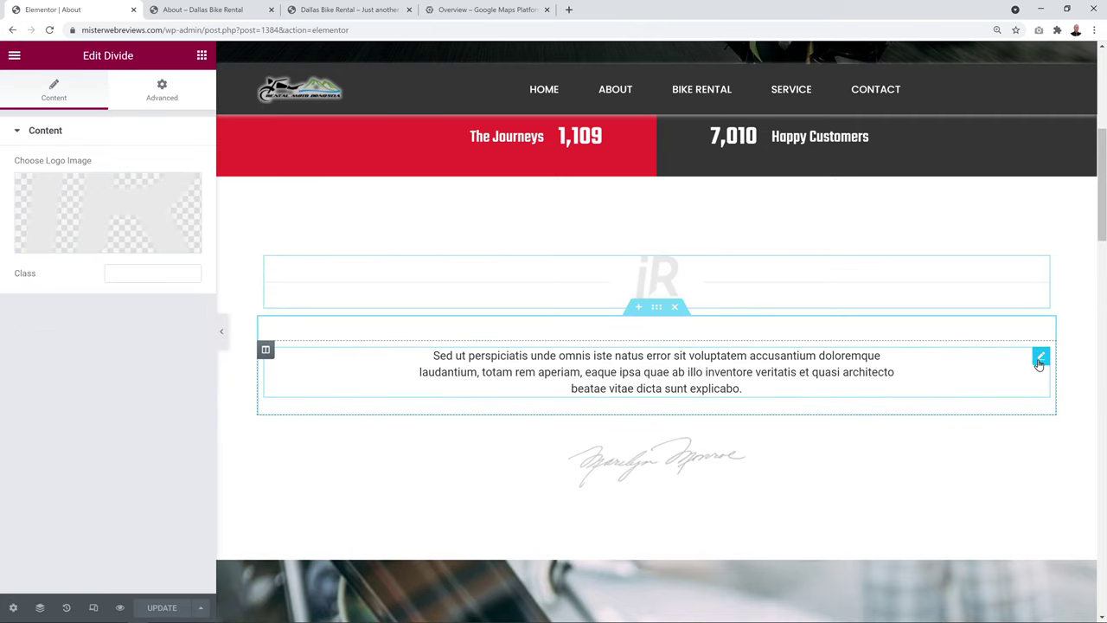
pyautogui.click(1041, 356)
pyautogui.moveTo(173, 364); pyautogui.dragTo(69, 276)
pyautogui.click(70, 284)
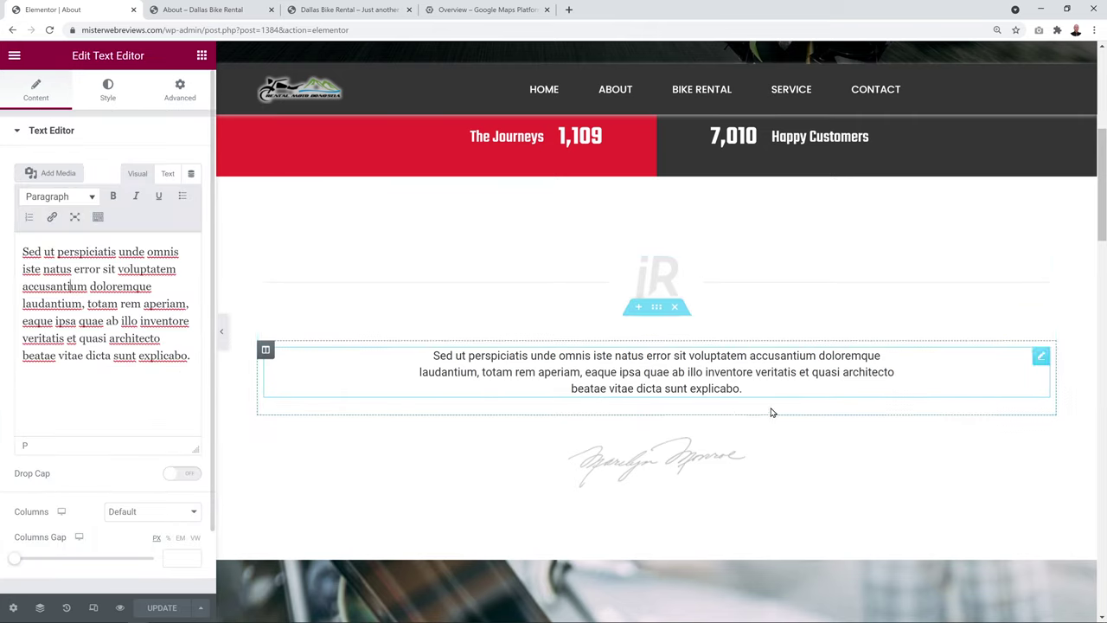
pyautogui.scroll(-15, 772, 413)
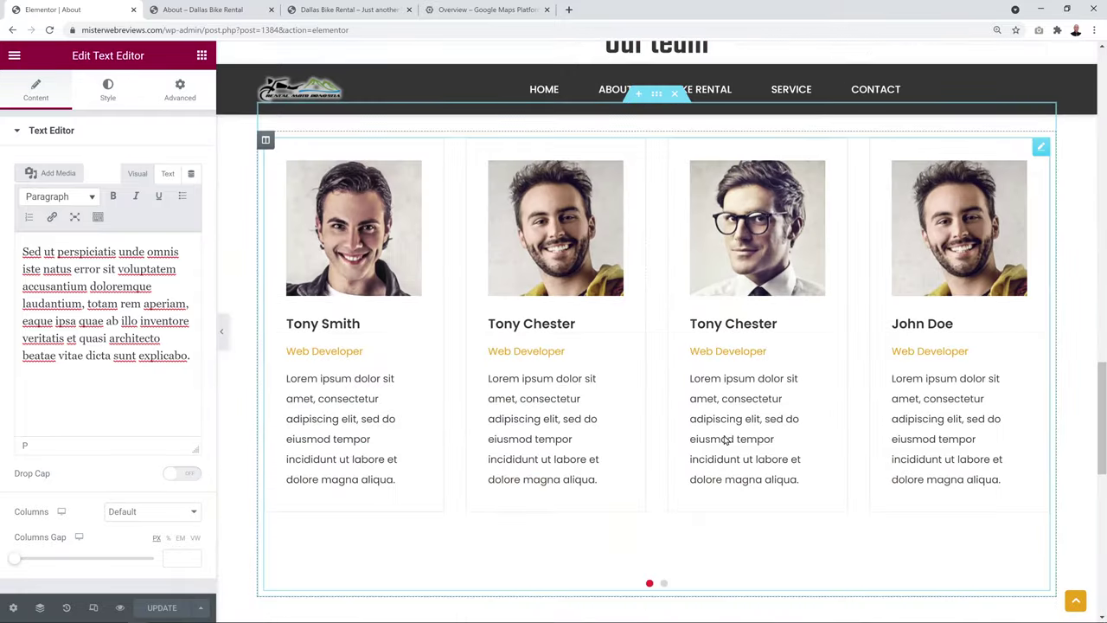
pyautogui.scroll(-8, 726, 439)
pyautogui.scroll(12, 835, 466)
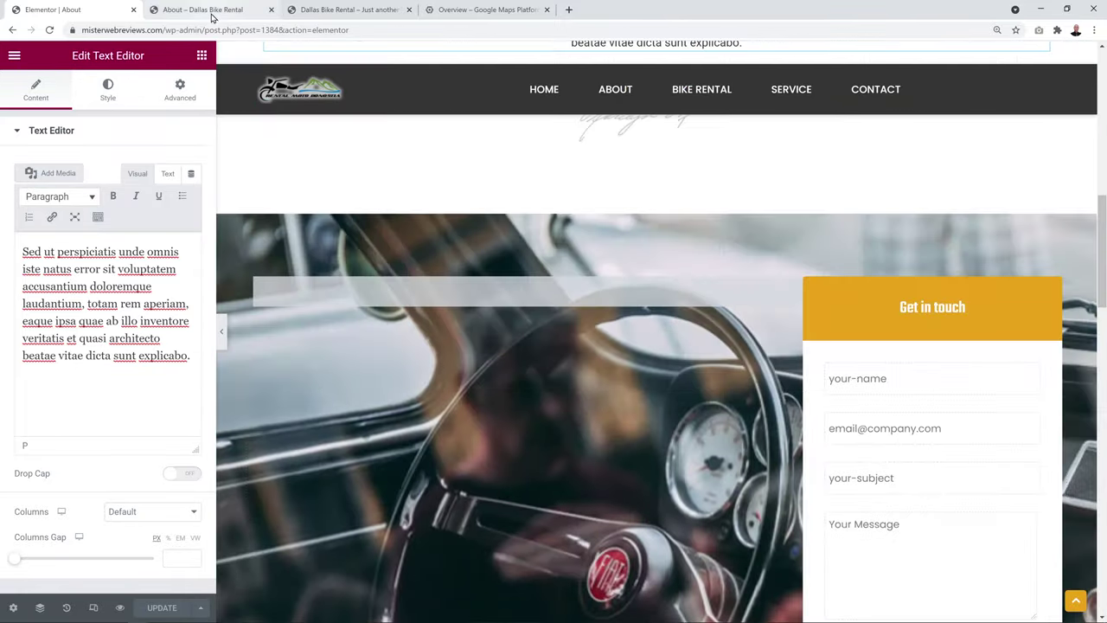
pyautogui.click(203, 9)
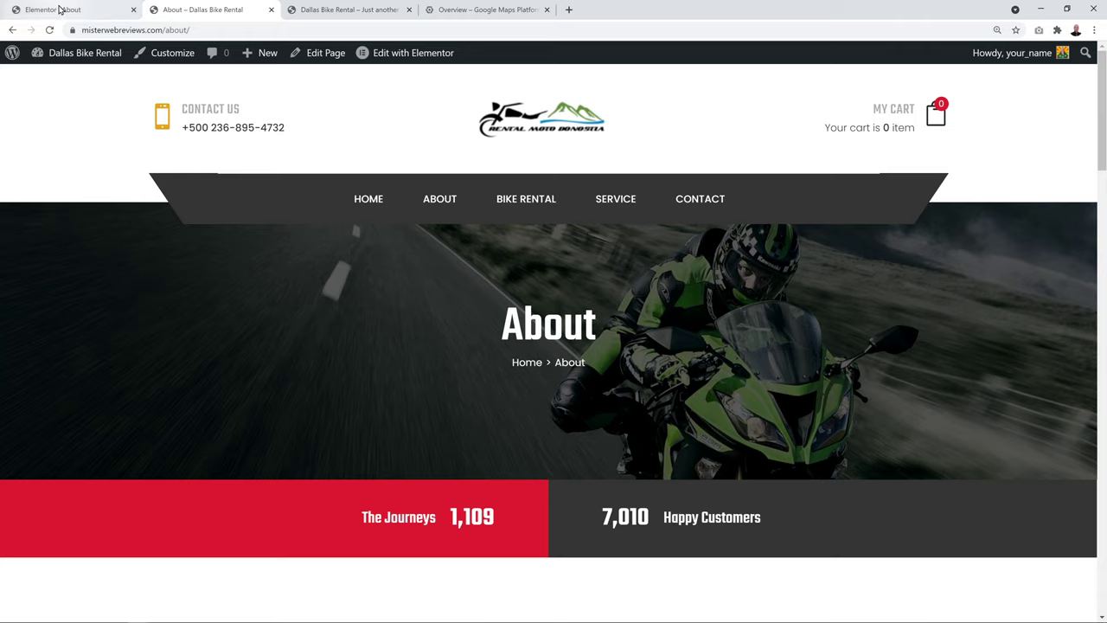
# Open the Contact page in Elementor and bring up the Working Hours box settings with its two hour items
pyautogui.click(216, 11)
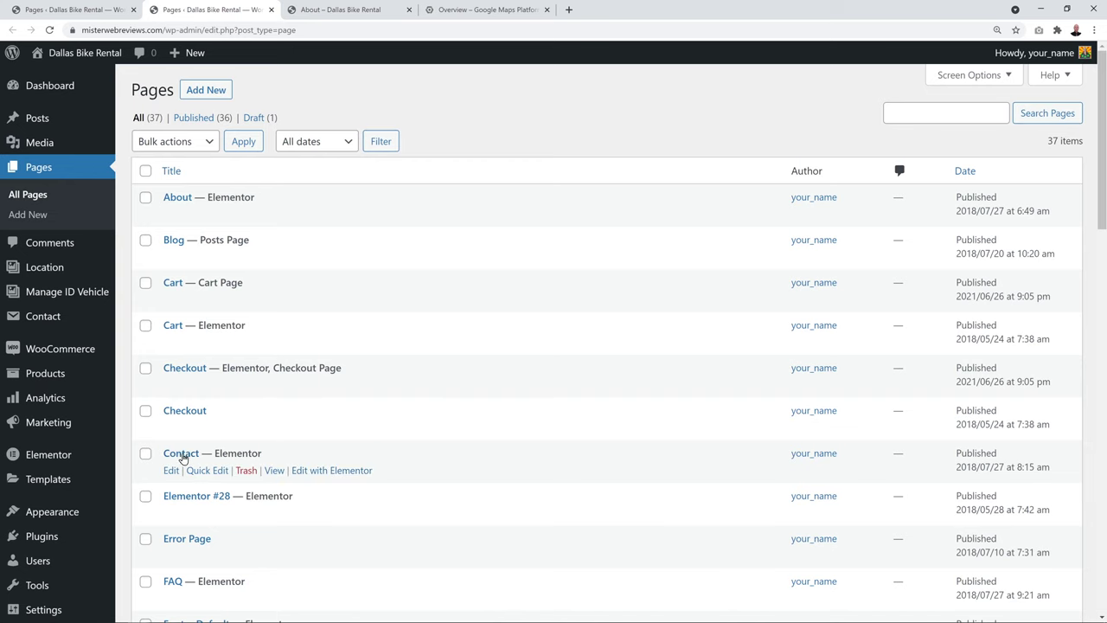
pyautogui.click(332, 472)
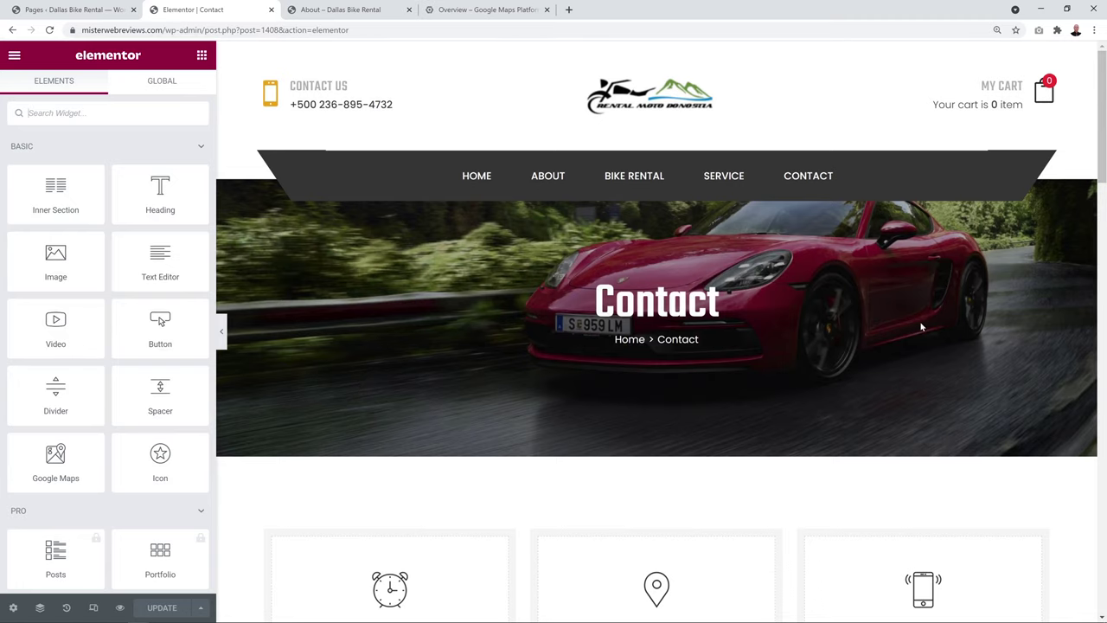
pyautogui.scroll(-5, 963, 317)
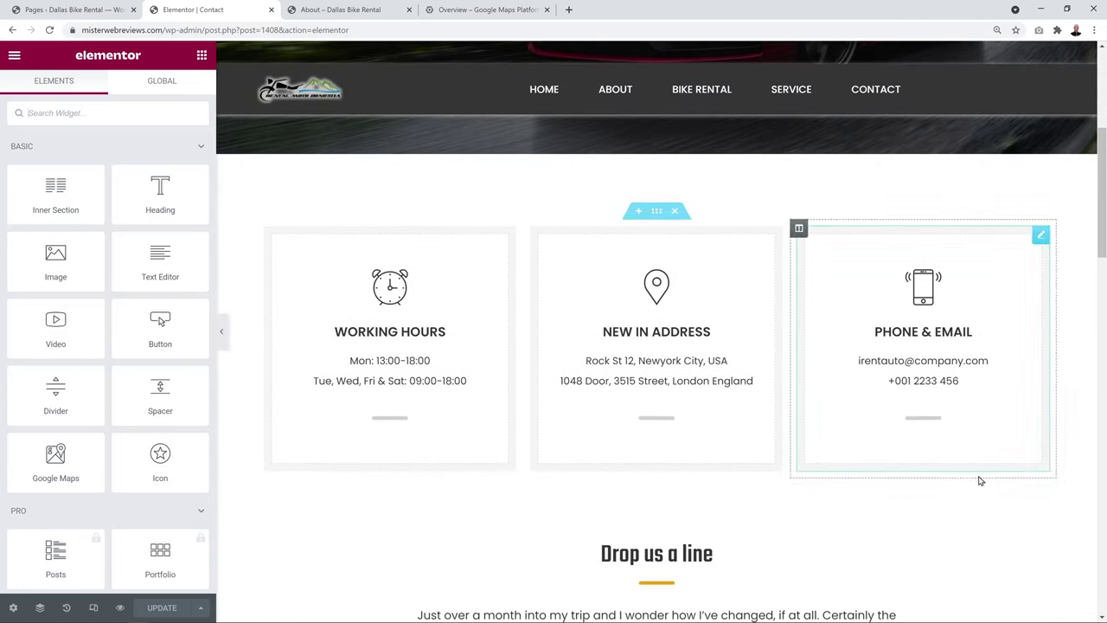
pyautogui.click(508, 238)
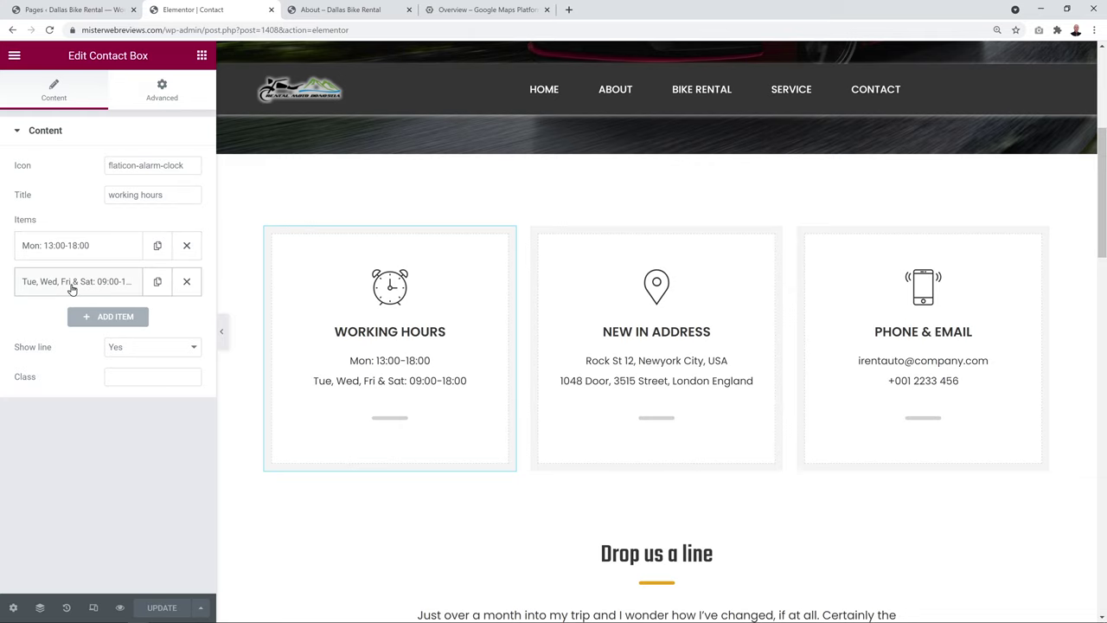
pyautogui.scroll(-2, 250, 272)
pyautogui.scroll(-5, 254, 276)
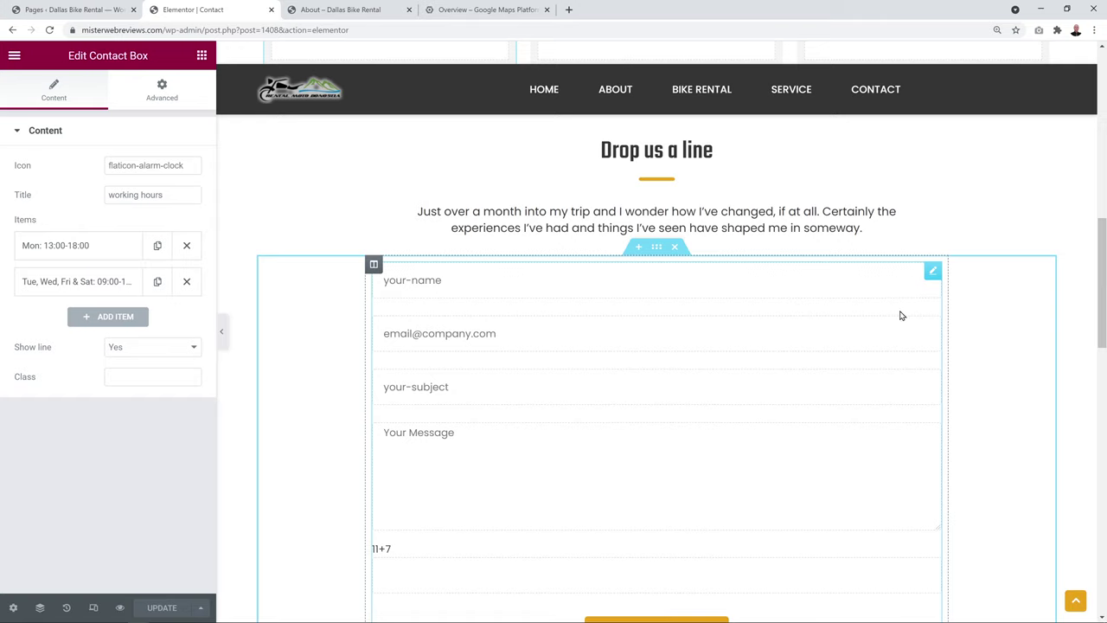
# Check the form widget's shortcode: [contact-form-7 id="5" title="Contact"]
pyautogui.click(934, 273)
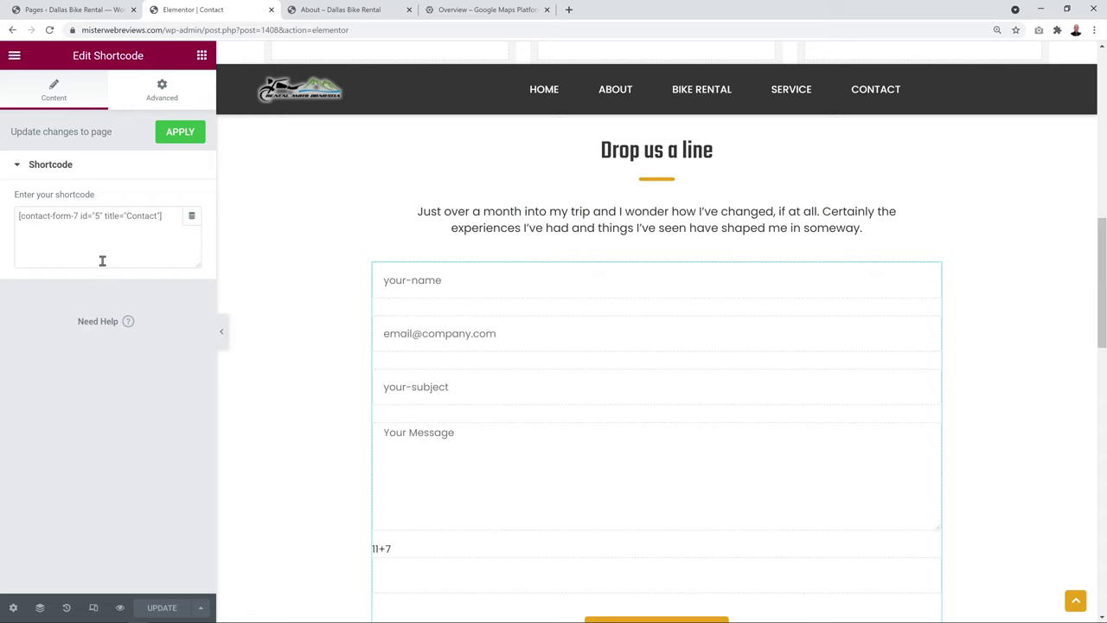
pyautogui.moveTo(179, 218); pyautogui.dragTo(12, 224)
pyautogui.click(67, 242)
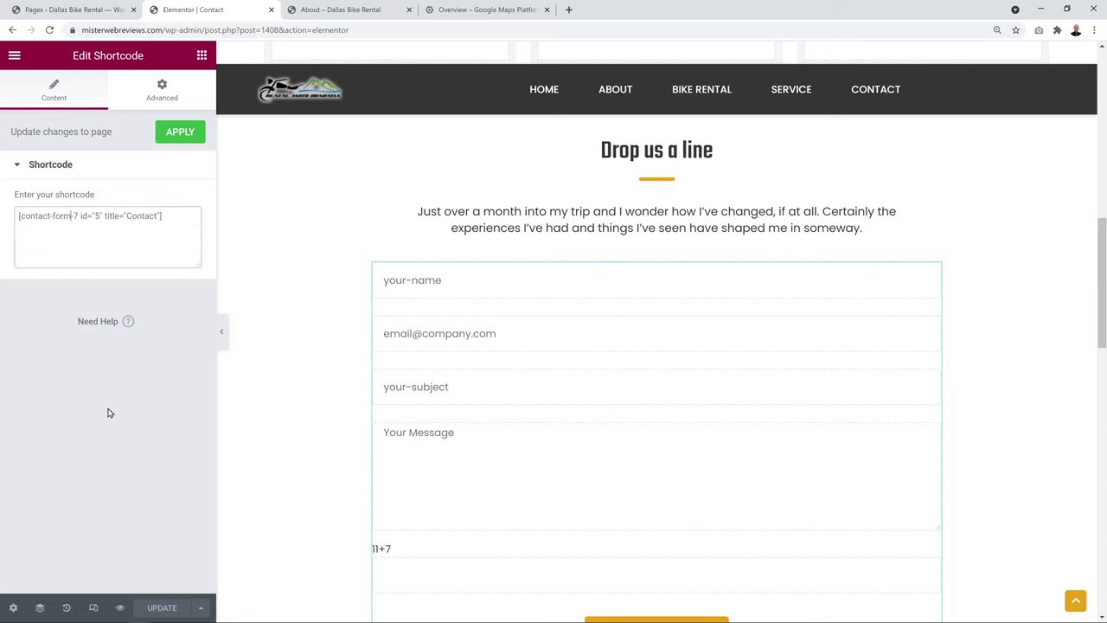
pyautogui.click(106, 410)
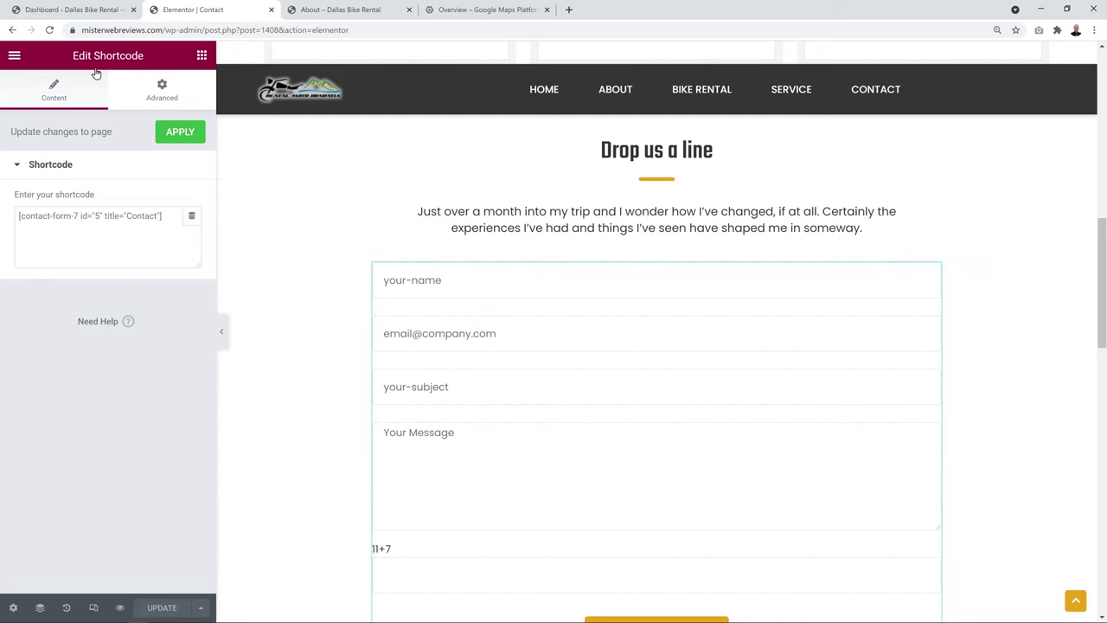
# In Contact Forms, compare the Contact form's shortcode with the one used on the page
pyautogui.click(82, 16)
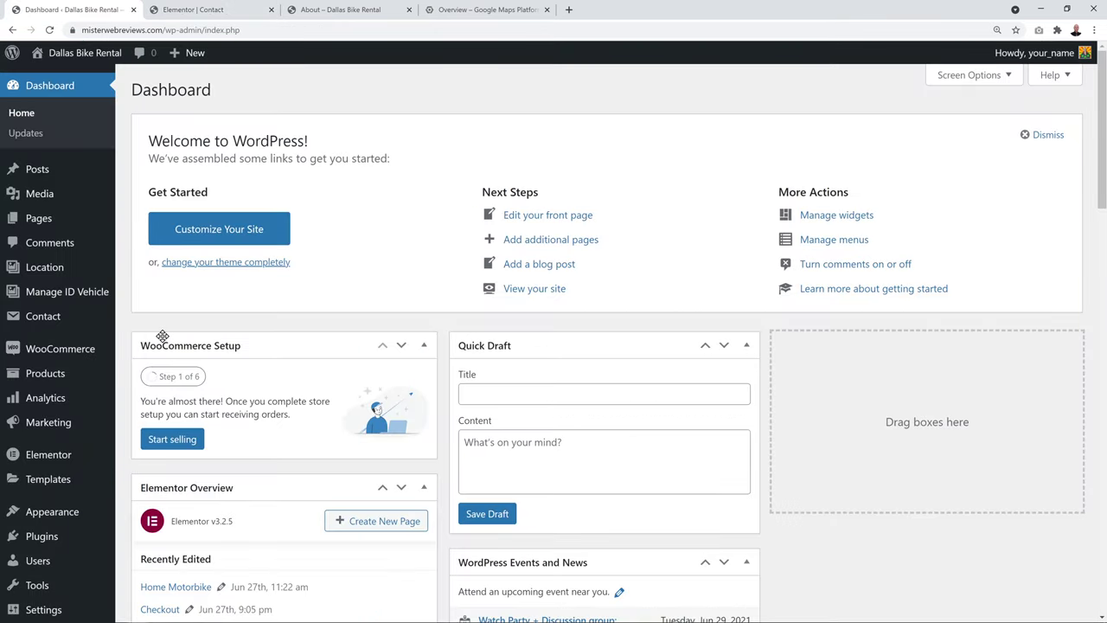
pyautogui.click(39, 319)
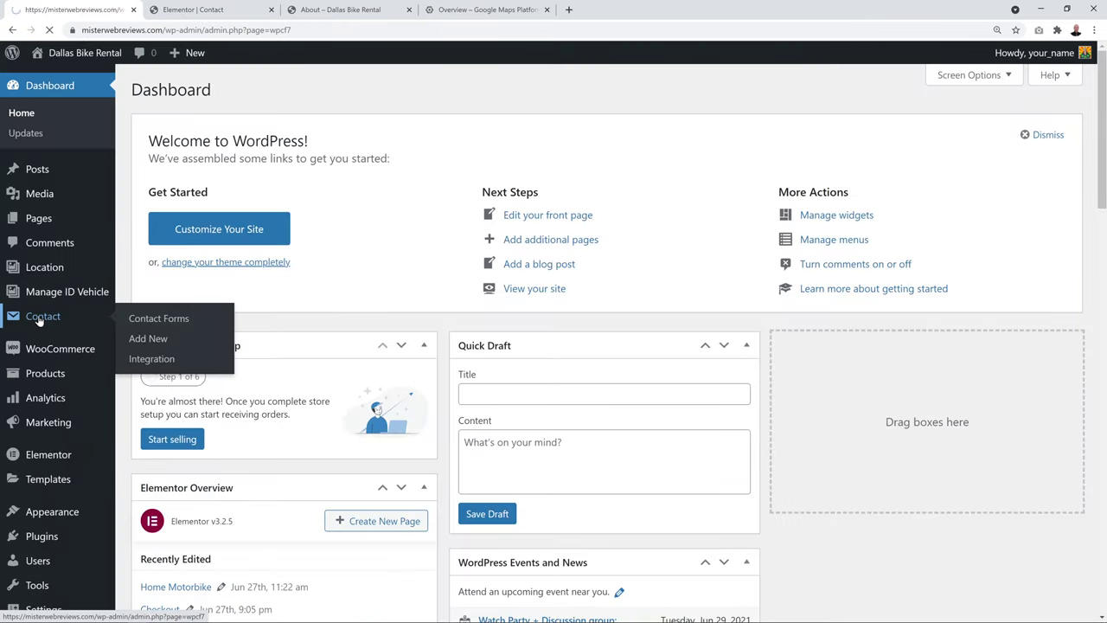
pyautogui.scroll(-1, 511, 260)
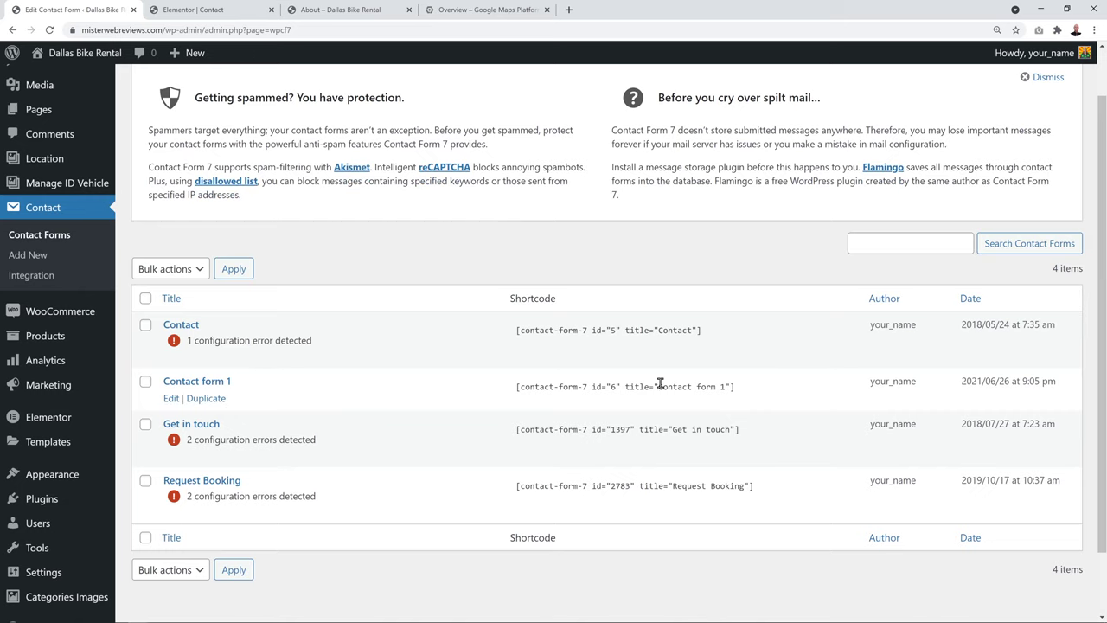
pyautogui.click(592, 330)
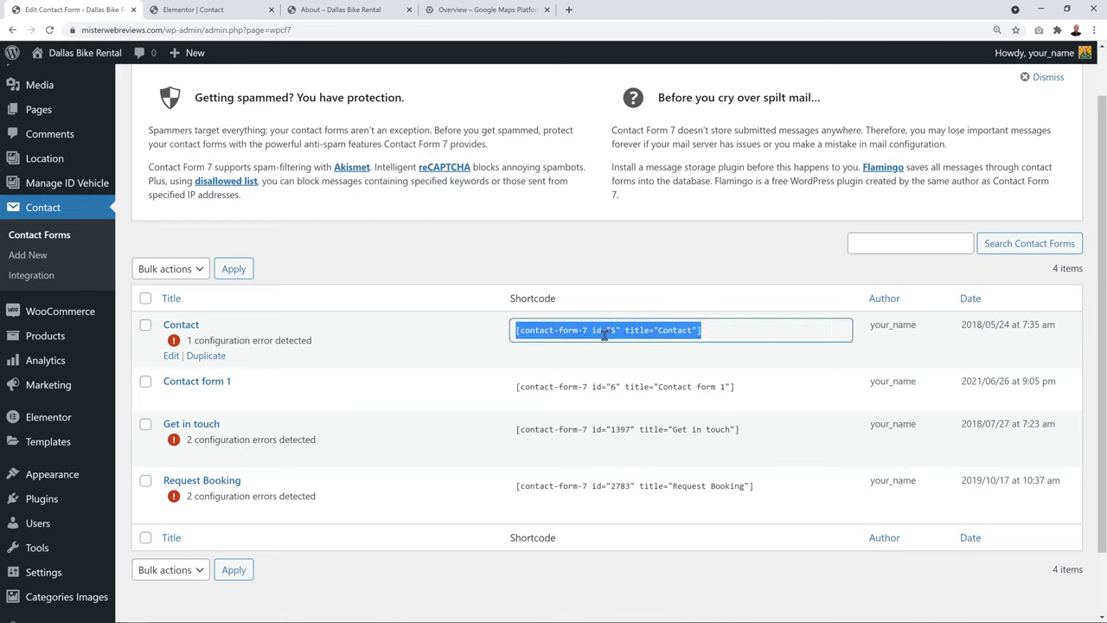
pyautogui.click(596, 269)
pyautogui.click(193, 9)
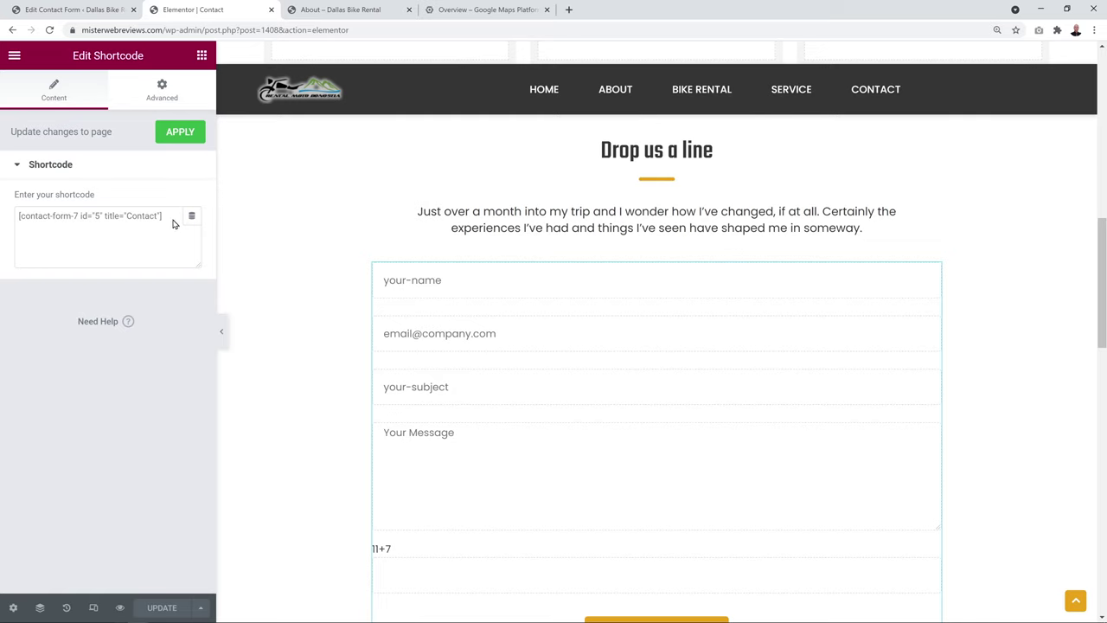
pyautogui.click(74, 9)
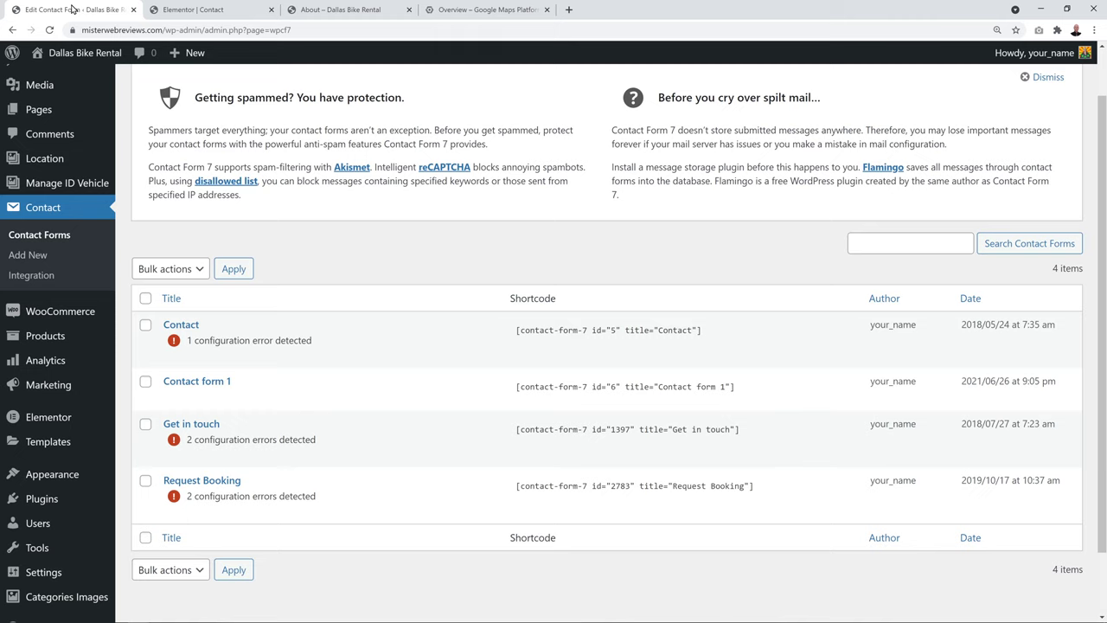
# Open the Contact form in the editor and compare its template with the page's form preview
pyautogui.click(177, 325)
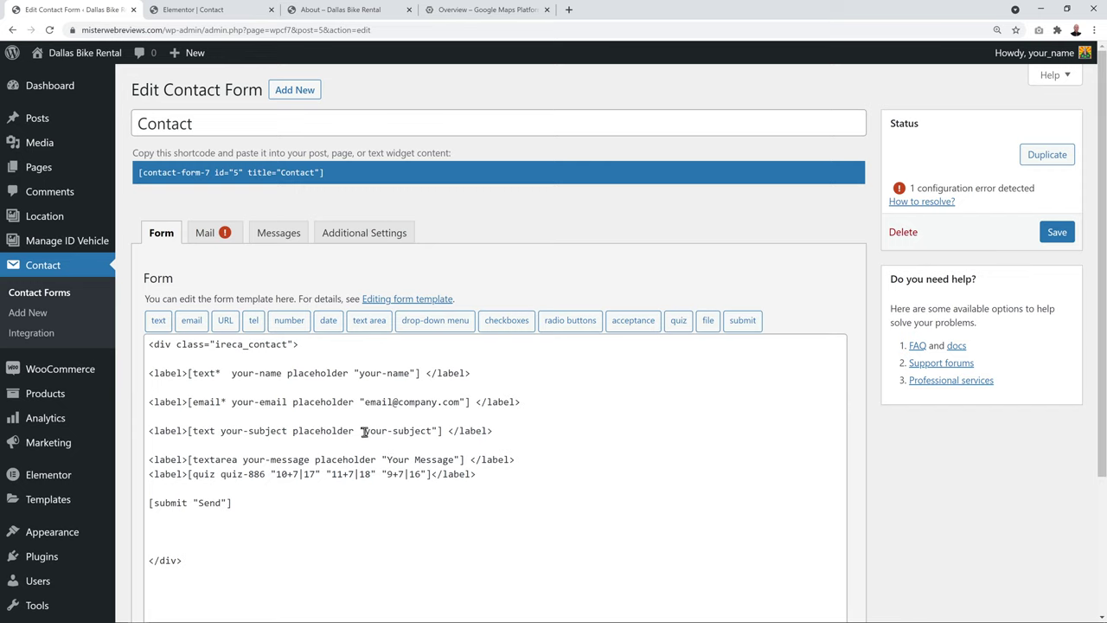
pyautogui.click(201, 12)
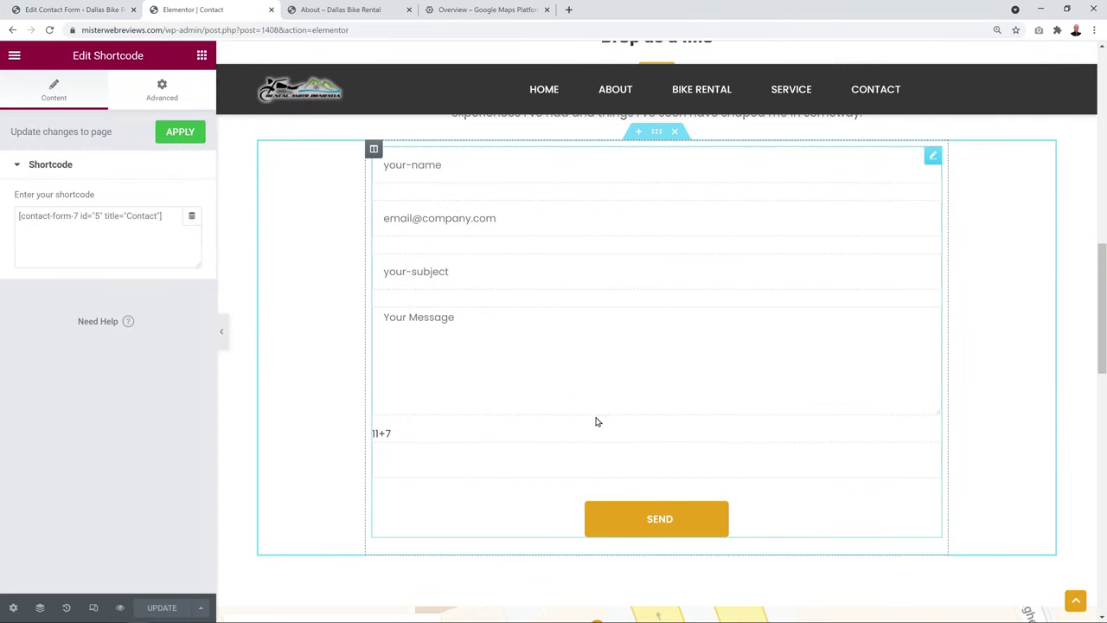
pyautogui.scroll(2, 595, 421)
pyautogui.click(104, 10)
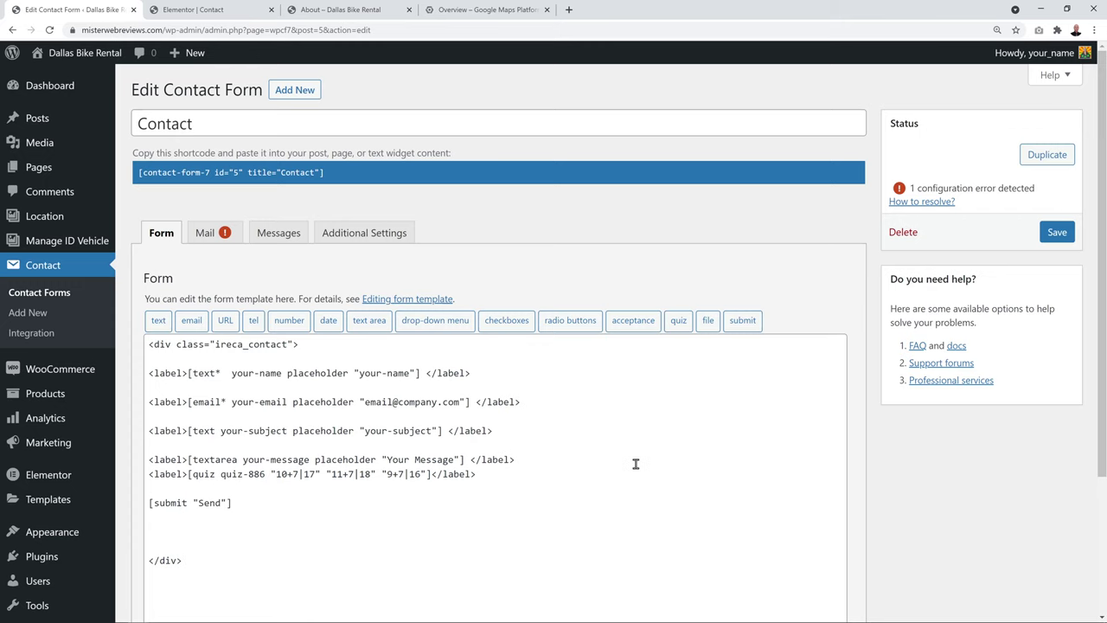
# Duplicate the subject label line below itself and strip out its subject field tag
pyautogui.click(509, 427)
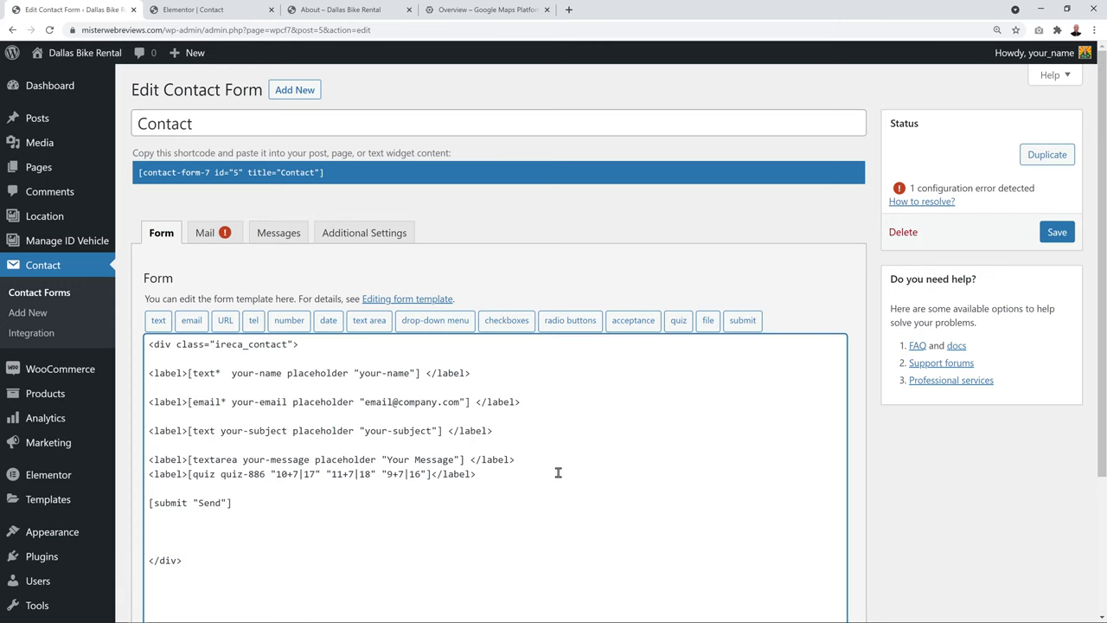
pyautogui.press('Return')
pyautogui.press('Return')
pyautogui.moveTo(495, 430); pyautogui.dragTo(148, 430)
pyautogui.hotkey('ctrl', 'c')
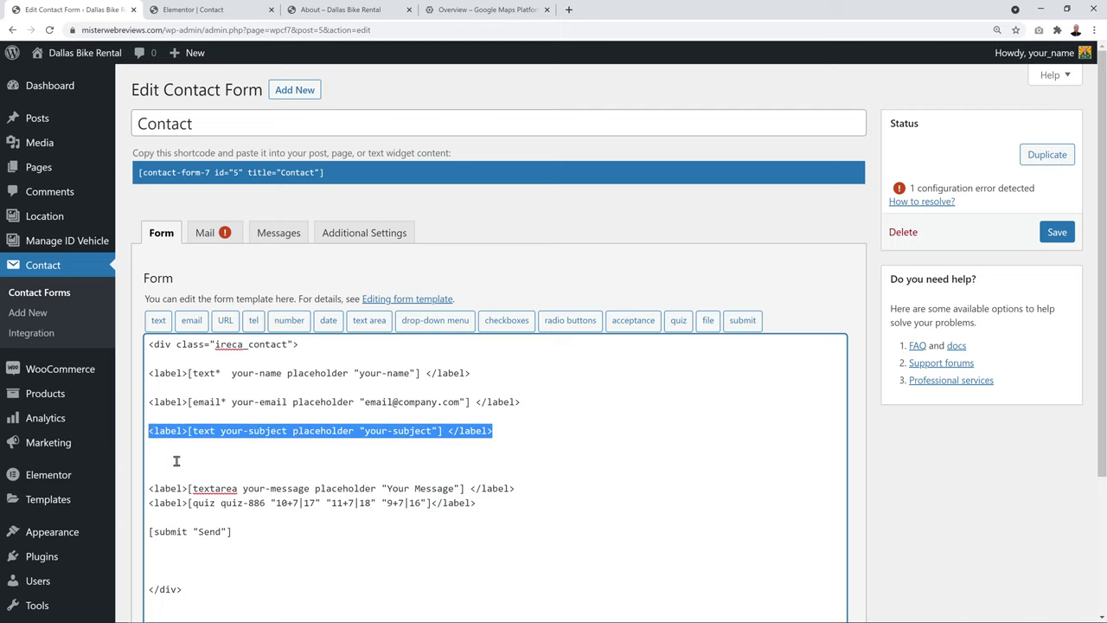
pyautogui.click(164, 460)
pyautogui.hotkey('ctrl', 'v')
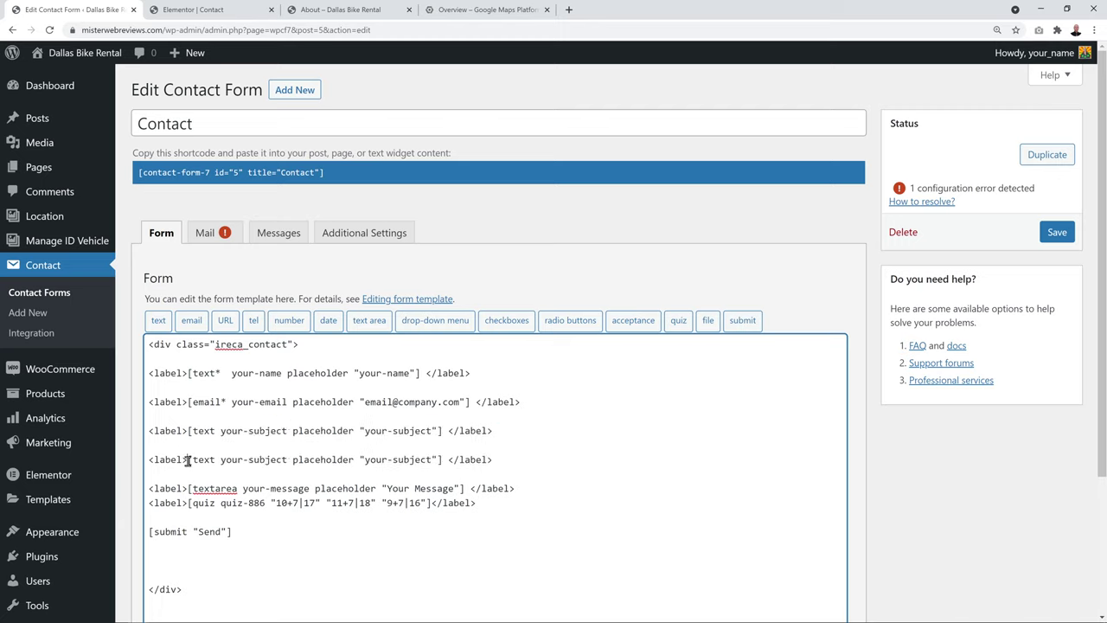
pyautogui.moveTo(188, 459); pyautogui.dragTo(443, 459)
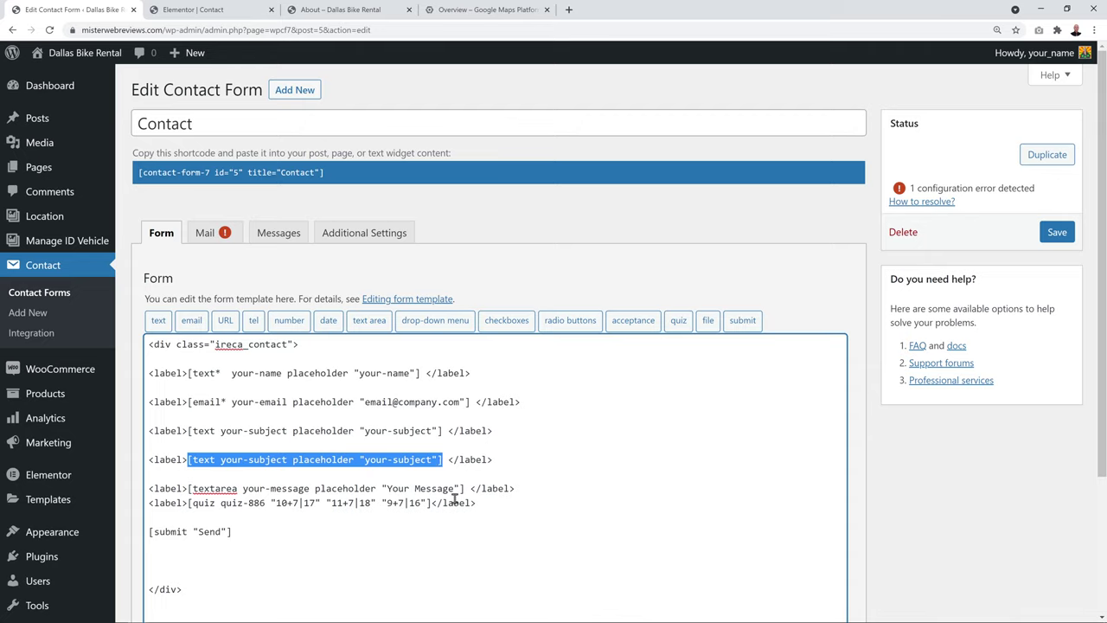
pyautogui.press('BackSpace')
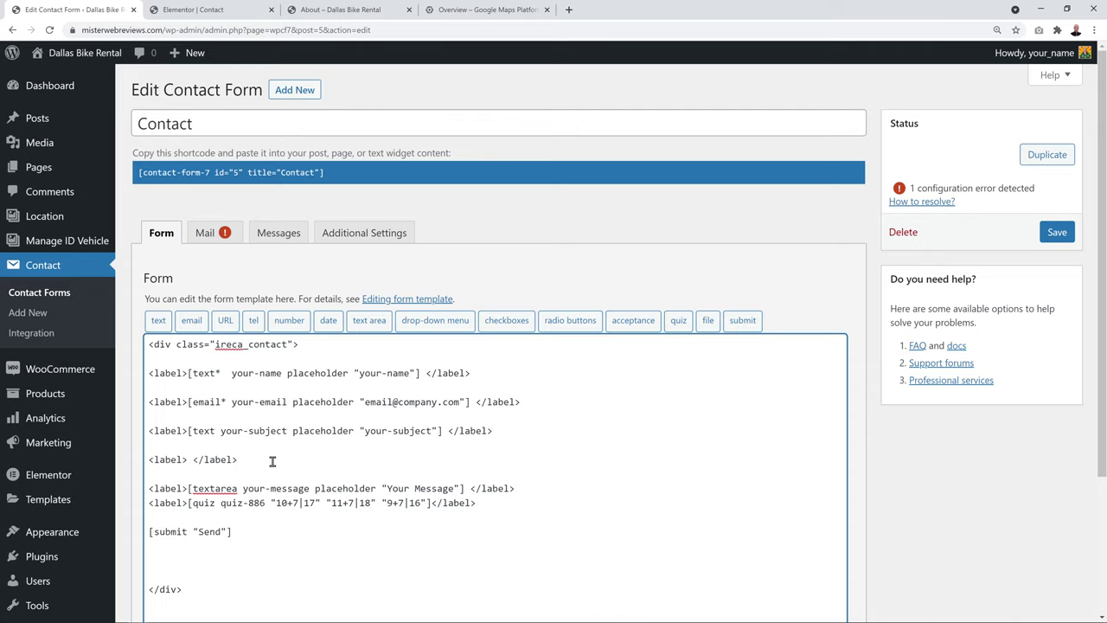
# Insert a tel-830 phone field with placeholder 'Phone Number' on the new line
pyautogui.click(254, 322)
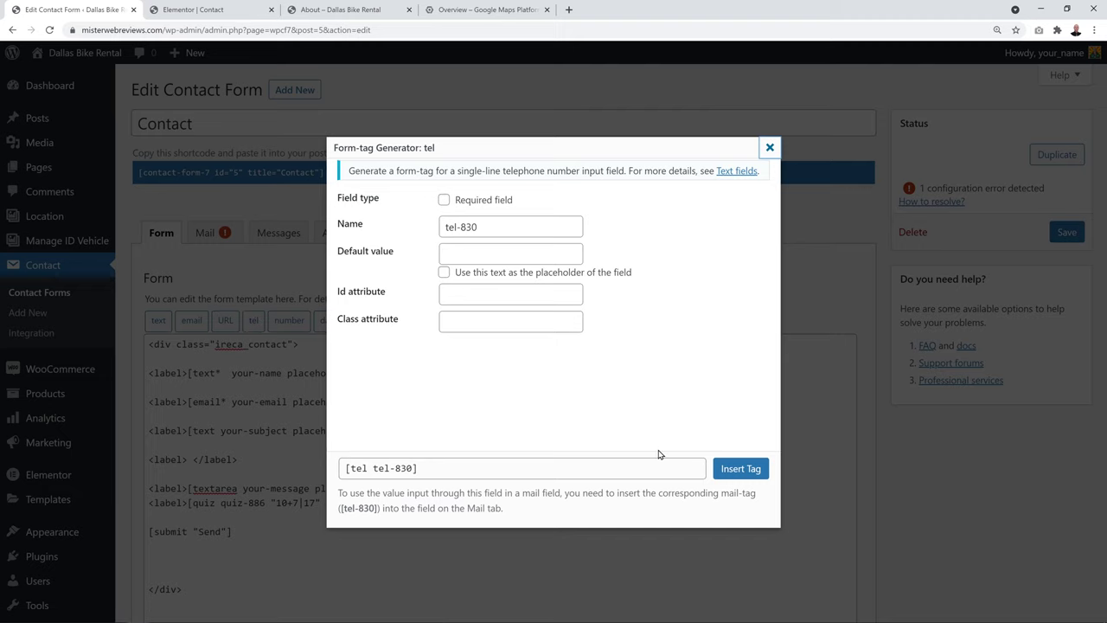
pyautogui.click(738, 468)
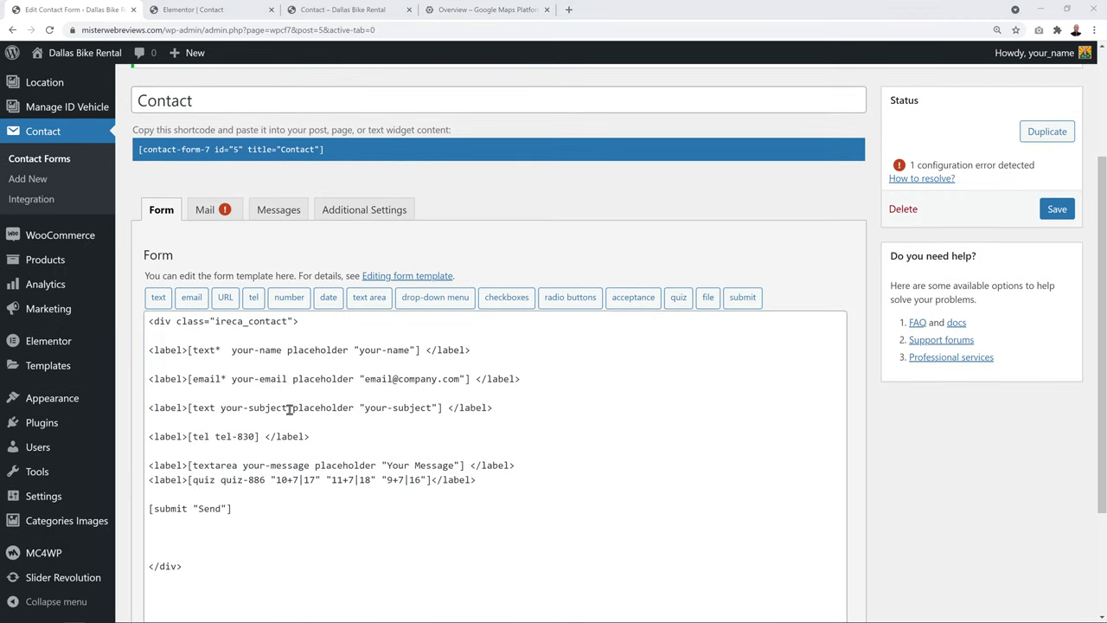
pyautogui.moveTo(289, 408); pyautogui.dragTo(440, 407)
pyautogui.hotkey('ctrl', 'c')
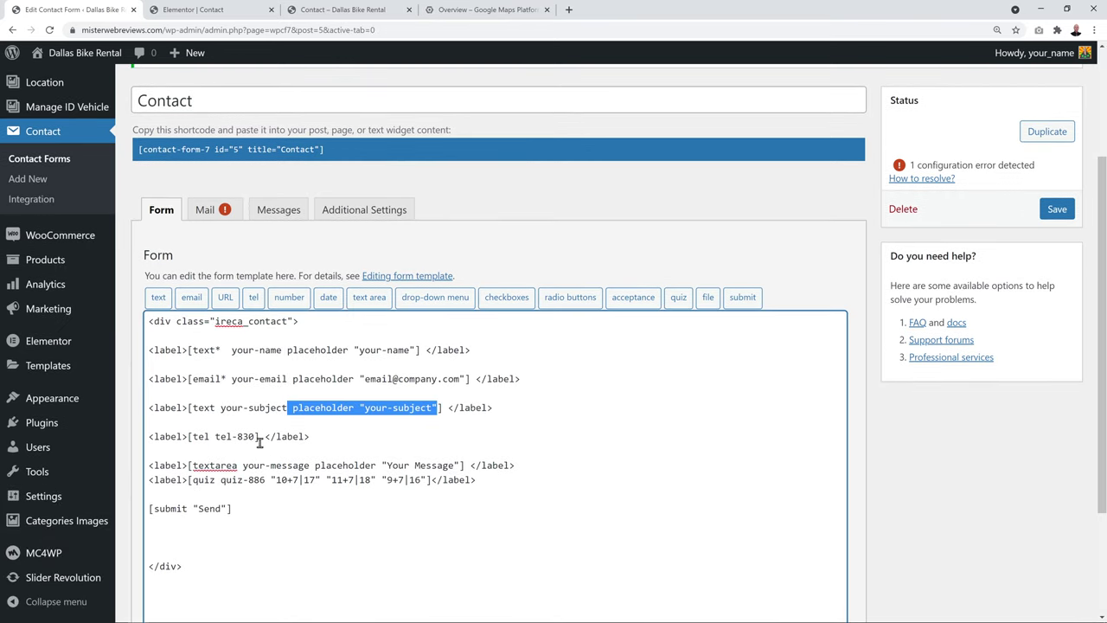
pyautogui.click(259, 439)
pyautogui.hotkey('ctrl', 'v')
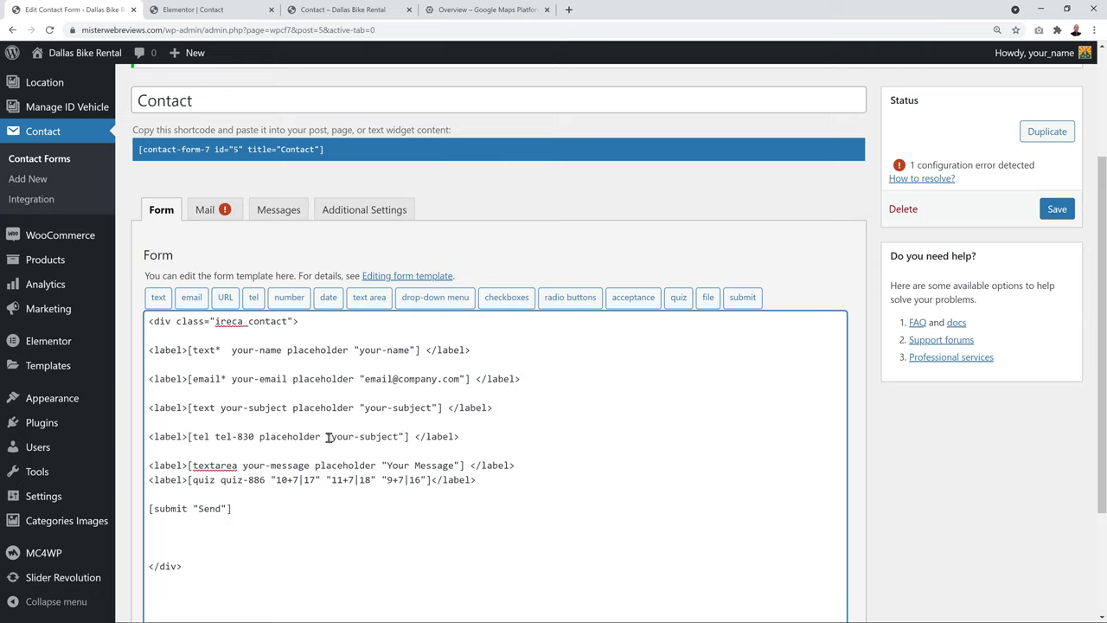
pyautogui.moveTo(330, 437); pyautogui.dragTo(398, 436)
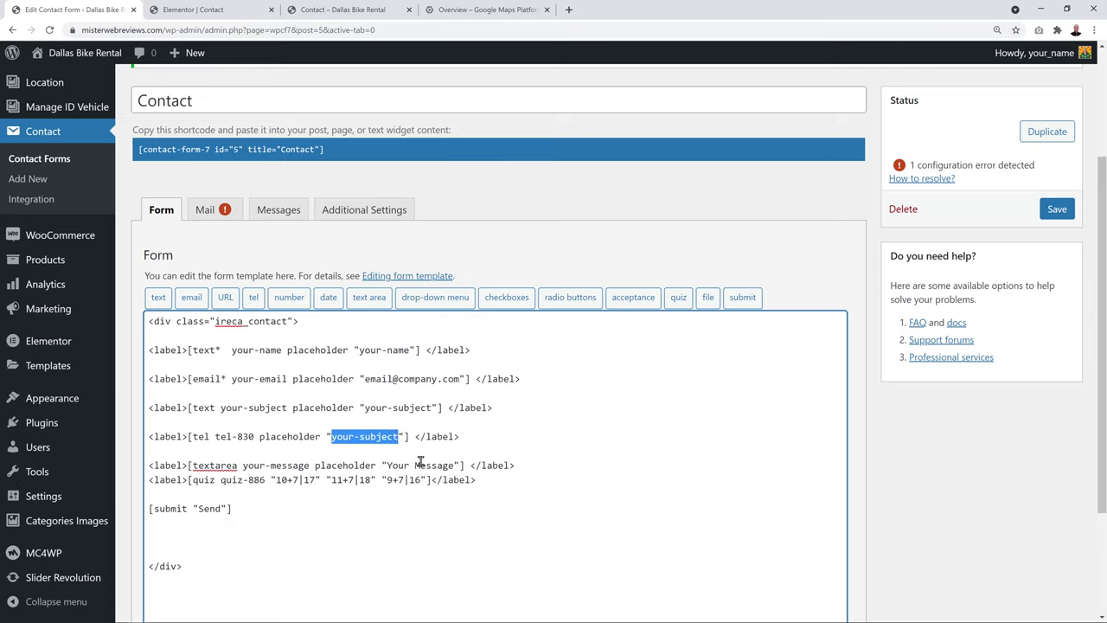
pyautogui.write('Phone Number')
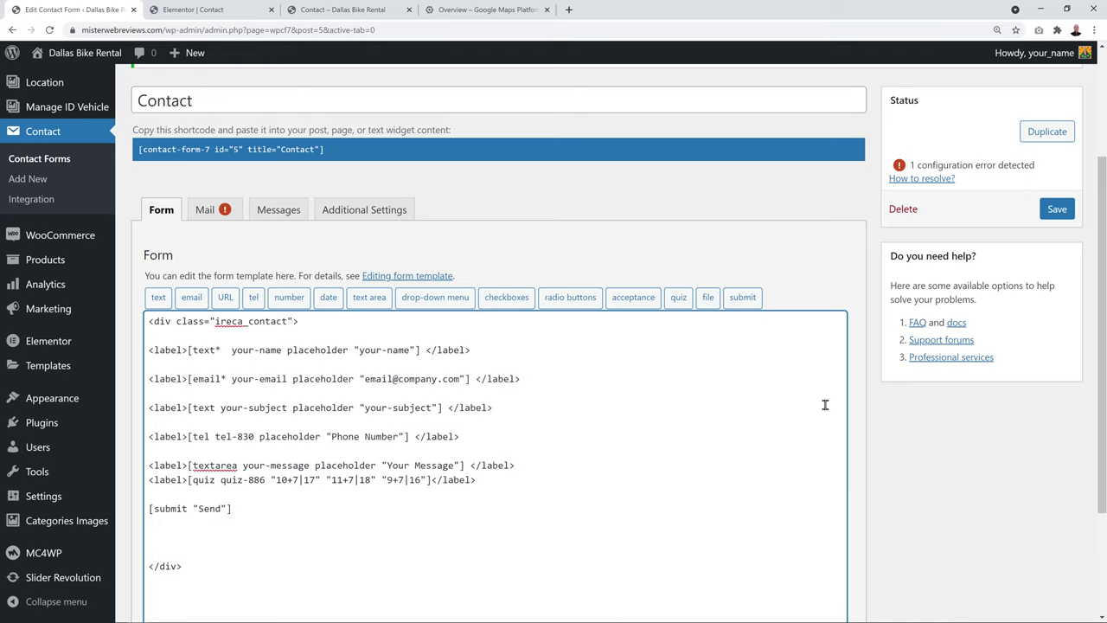
# Save the form and confirm the phone field shows on the live Contact page
pyautogui.click(1057, 210)
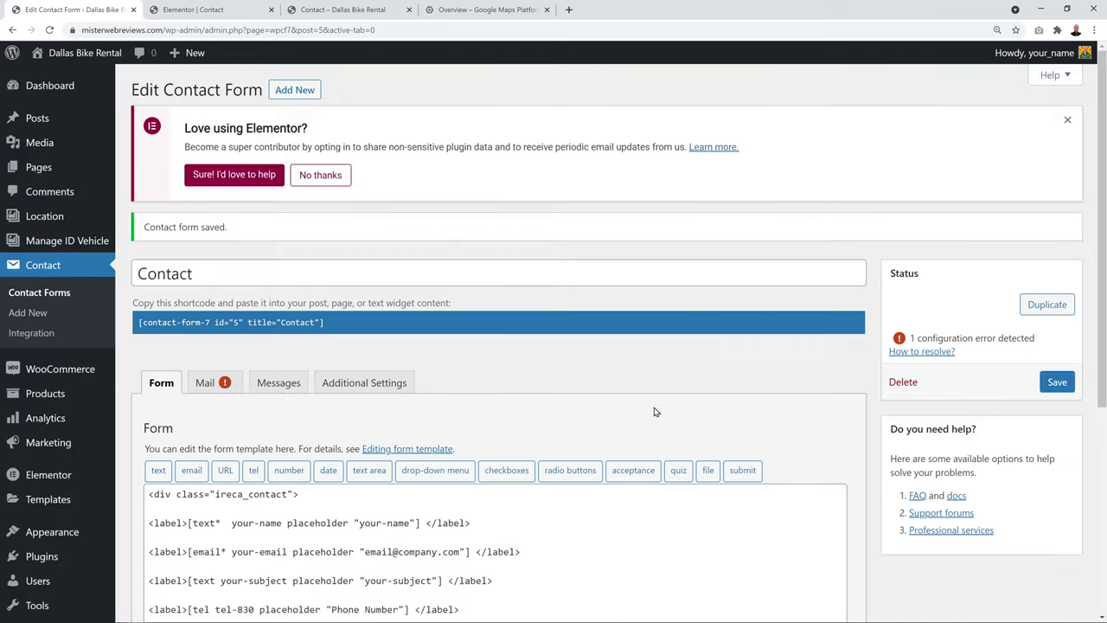
pyautogui.click(347, 11)
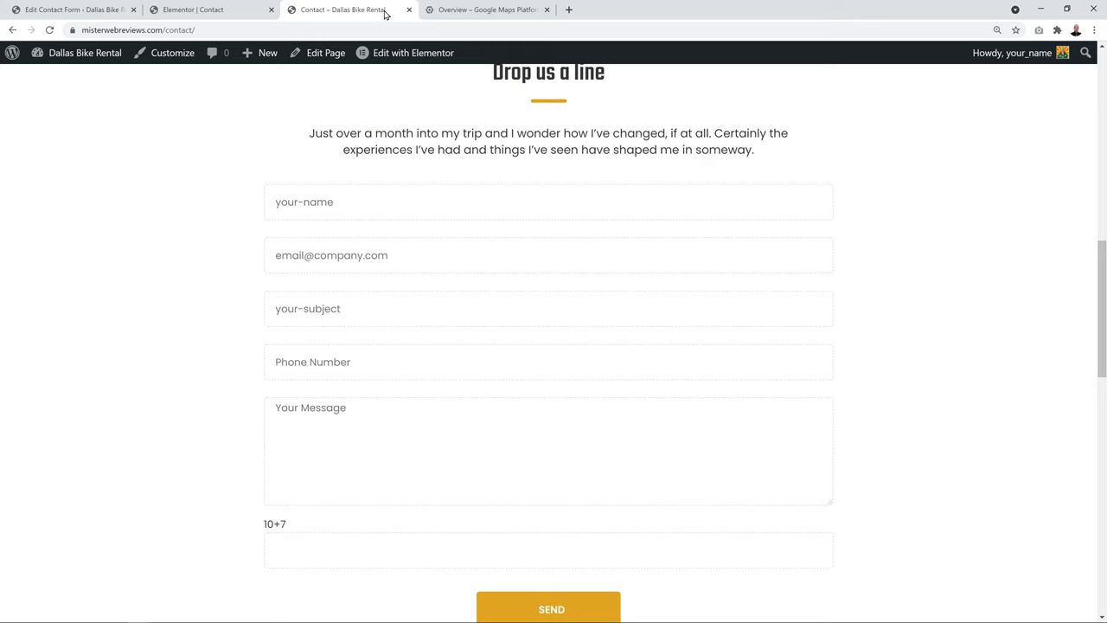
pyautogui.click(69, 10)
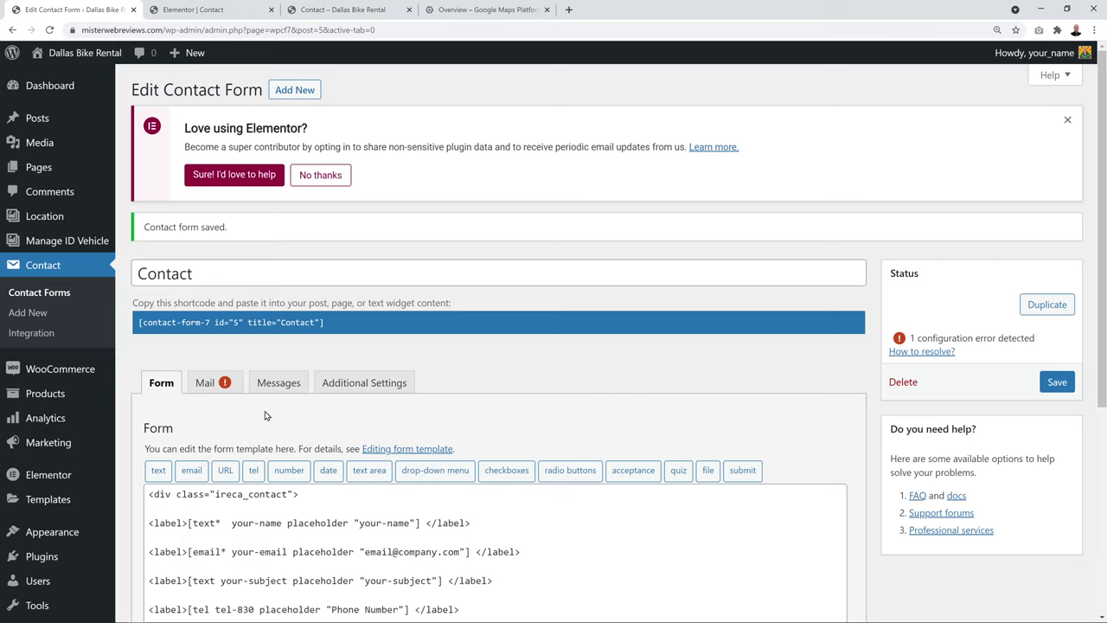
pyautogui.click(218, 386)
# Change the sender address to info at the site's own domain and save the form
pyautogui.scroll(-3, 649, 395)
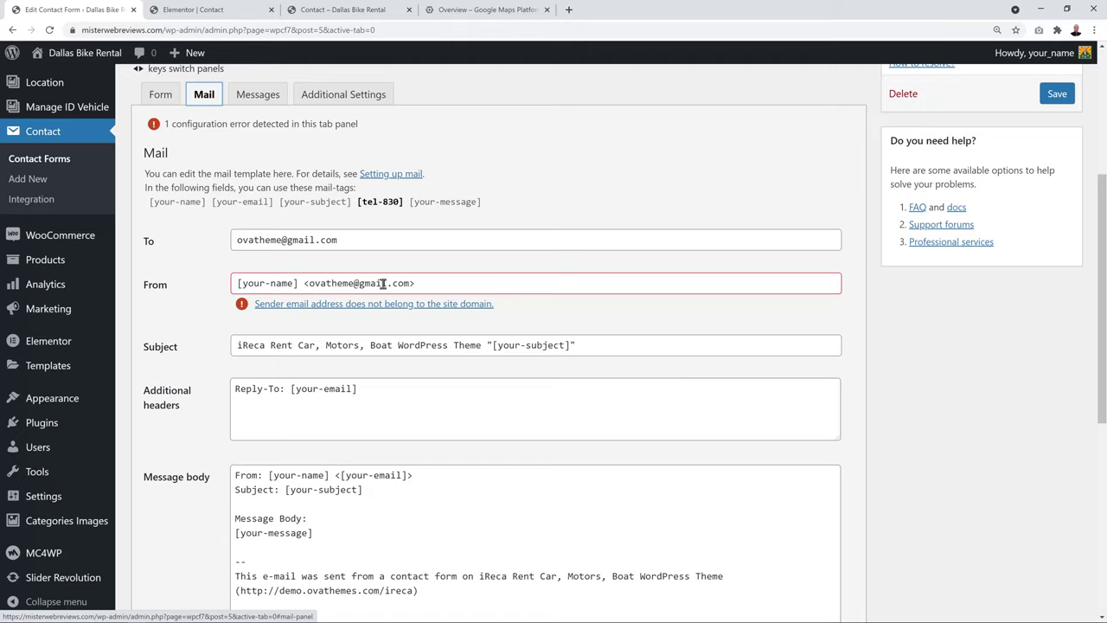
pyautogui.click(129, 30)
pyautogui.click(180, 29)
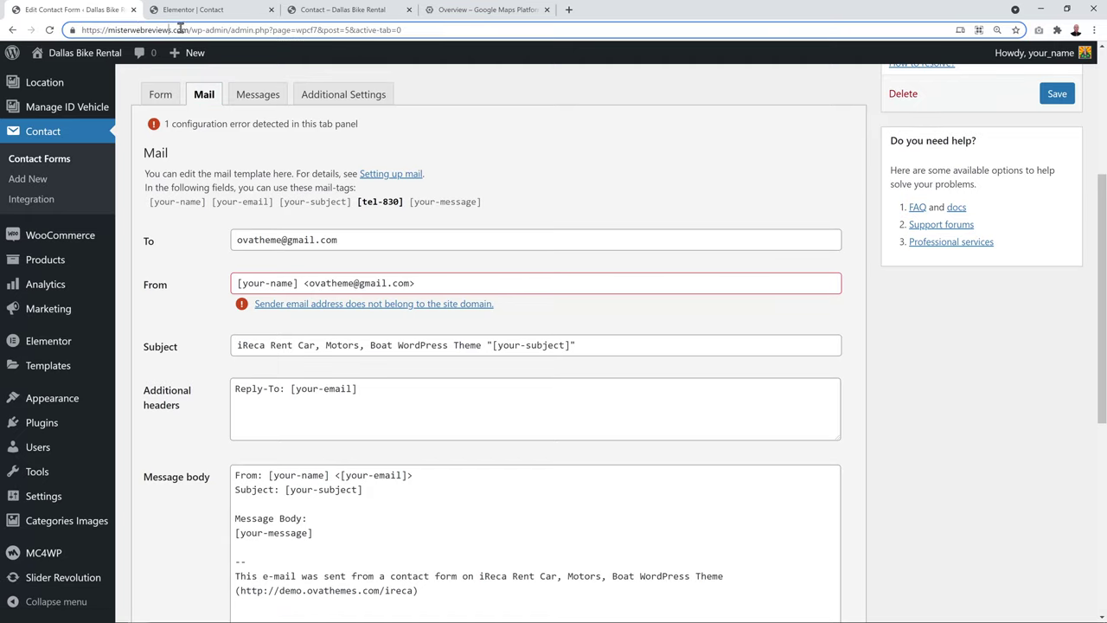
pyautogui.moveTo(107, 29); pyautogui.dragTo(185, 29)
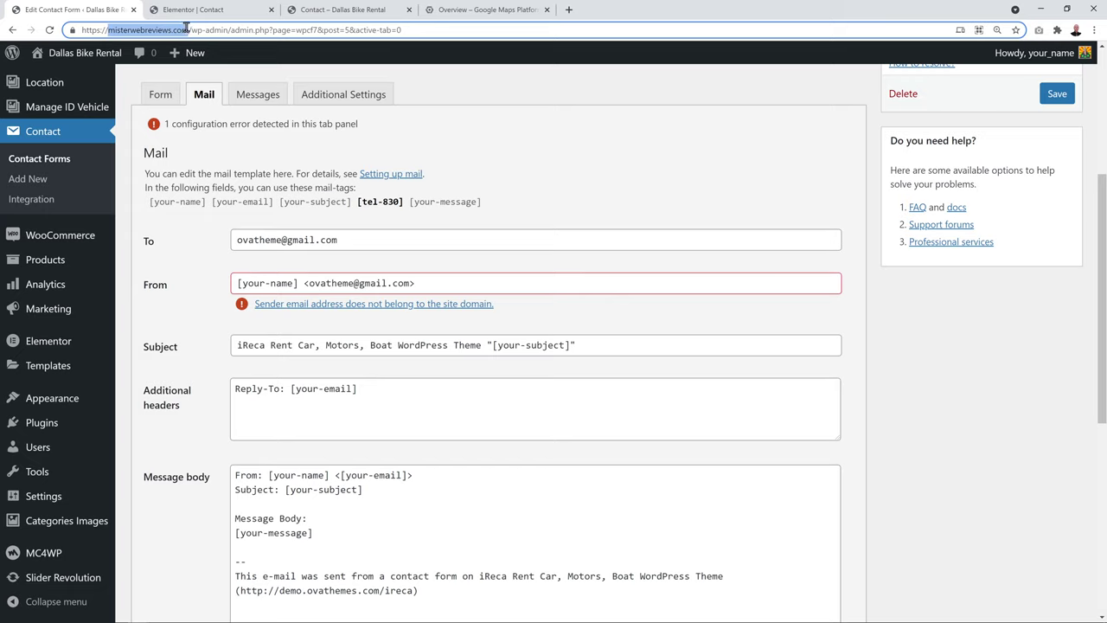
pyautogui.click(318, 287)
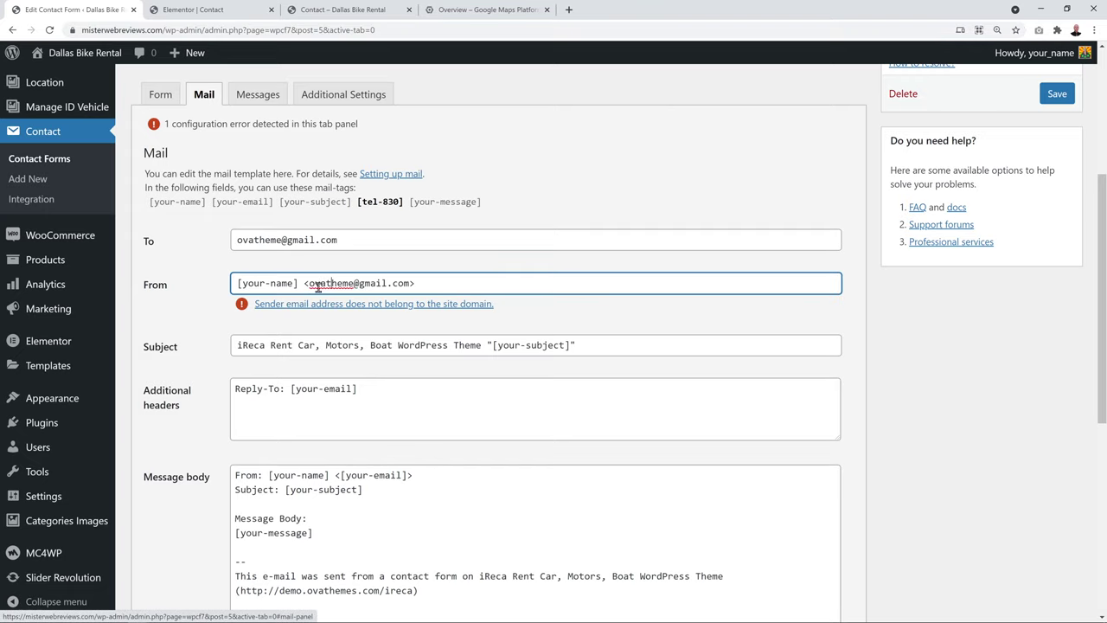
pyautogui.moveTo(359, 287); pyautogui.dragTo(414, 287)
pyautogui.write('misterwebreviews.com')
pyautogui.doubleClick(315, 287)
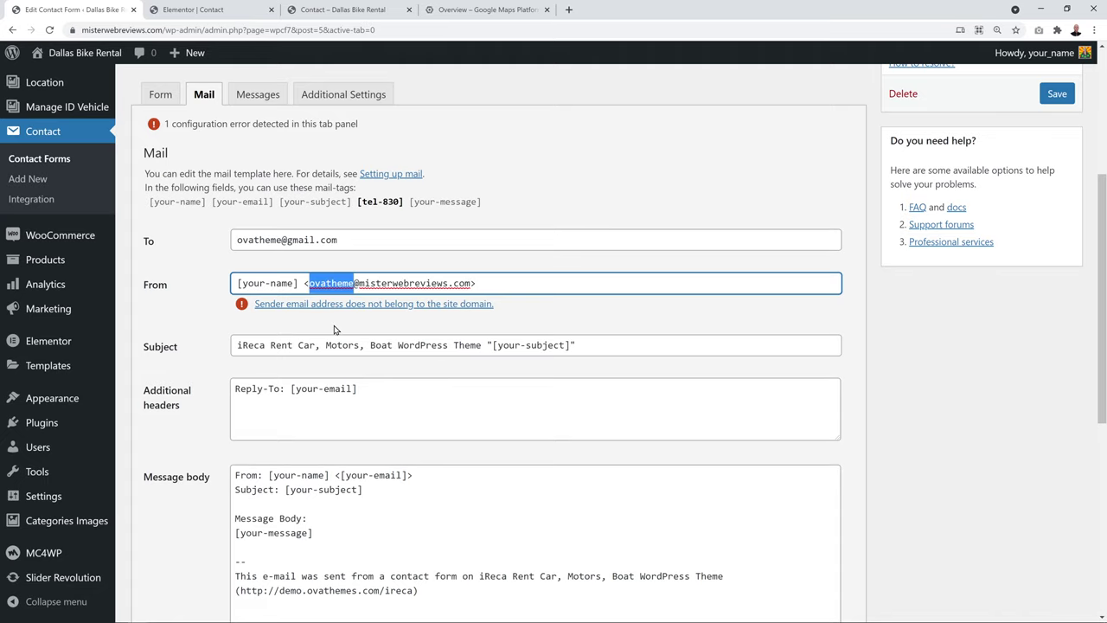
pyautogui.press('BackSpace')
pyautogui.click(899, 415)
pyautogui.scroll(2, 994, 260)
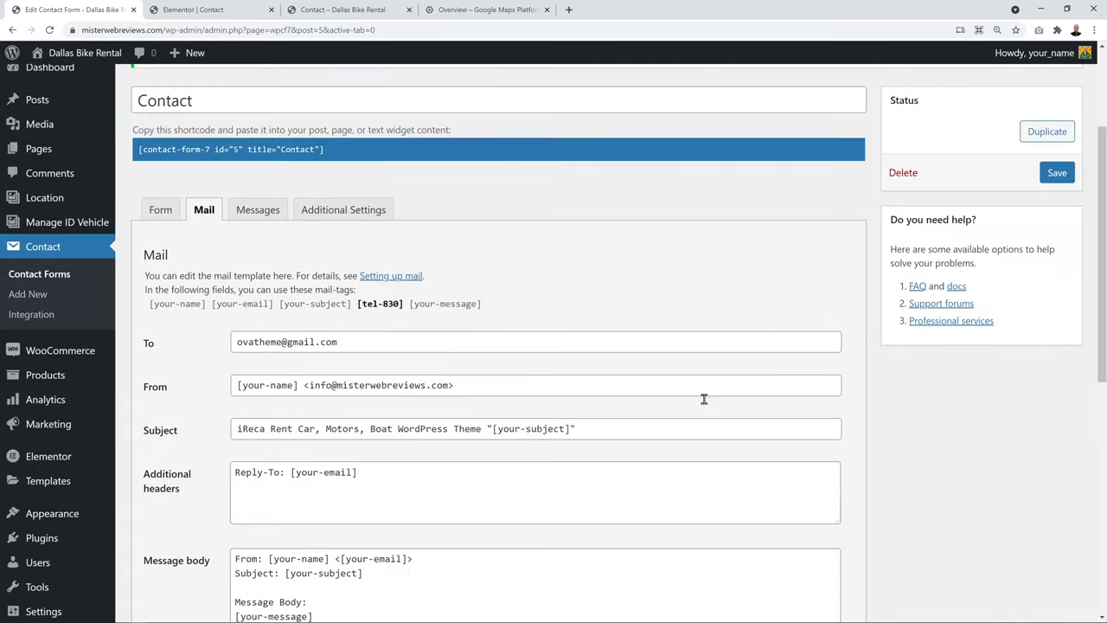
pyautogui.click(1057, 173)
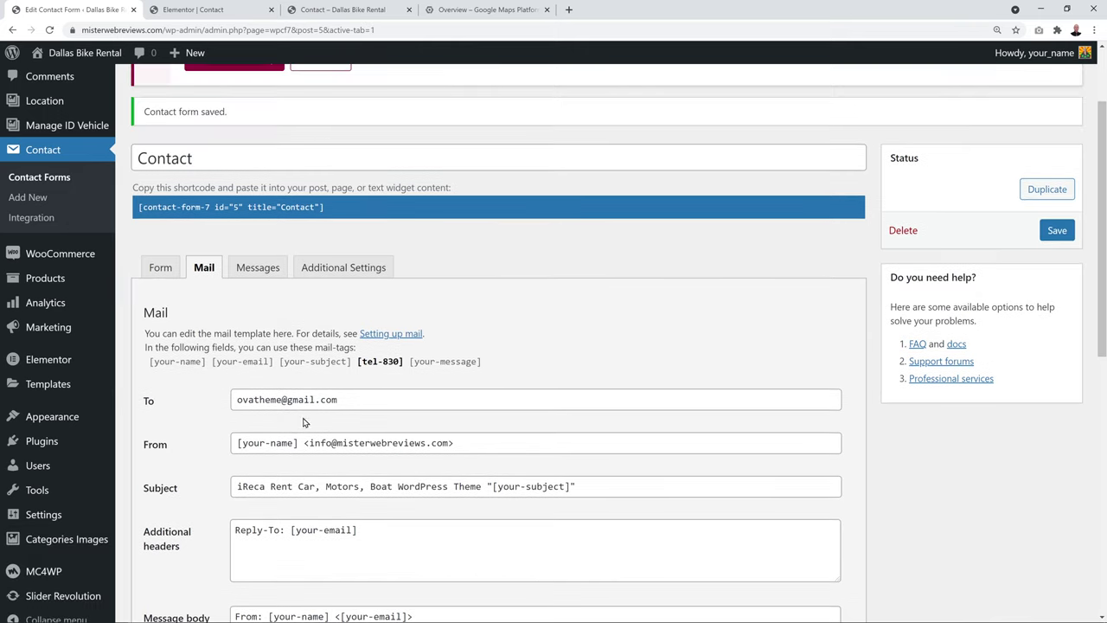
# Replace the recipient address with the site's info address and save the mail settings
pyautogui.moveTo(365, 400); pyautogui.dragTo(235, 399)
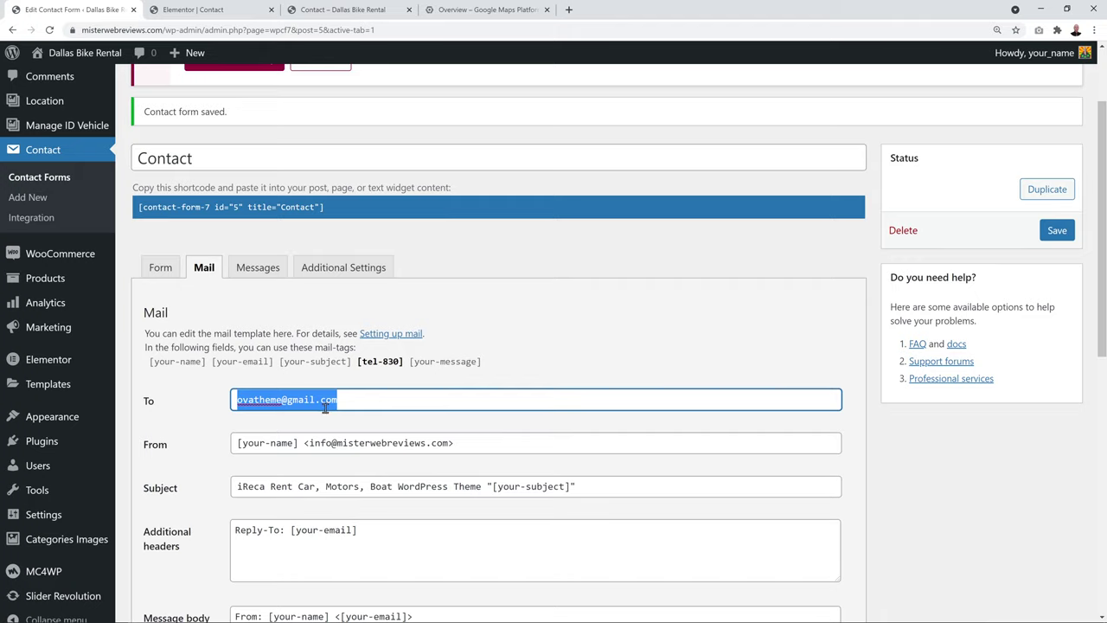
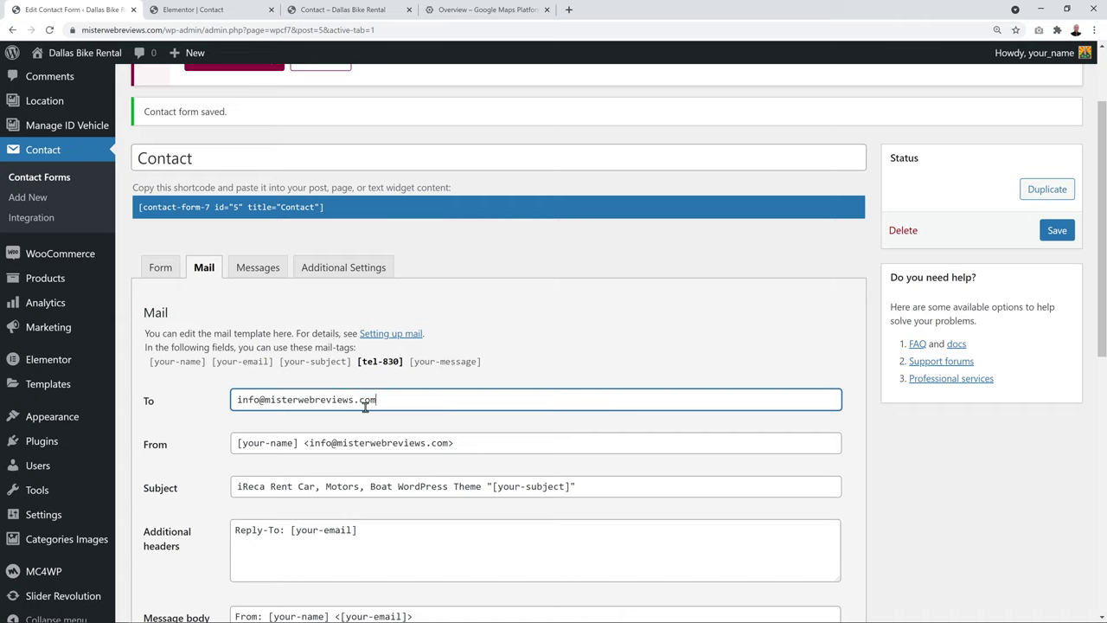
pyautogui.click(509, 358)
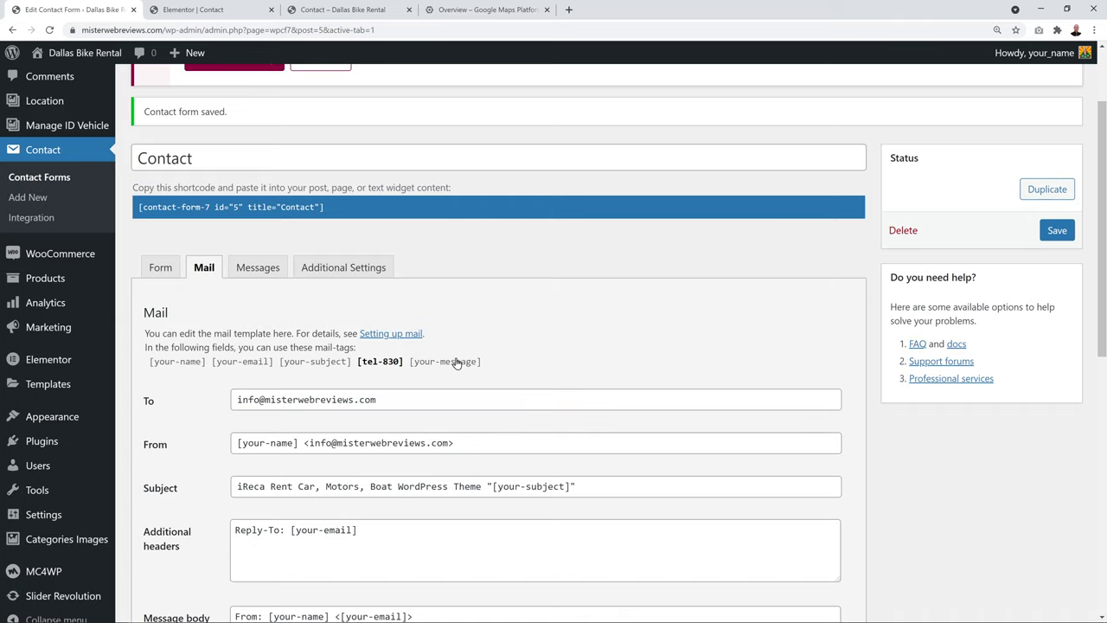
pyautogui.click(1057, 231)
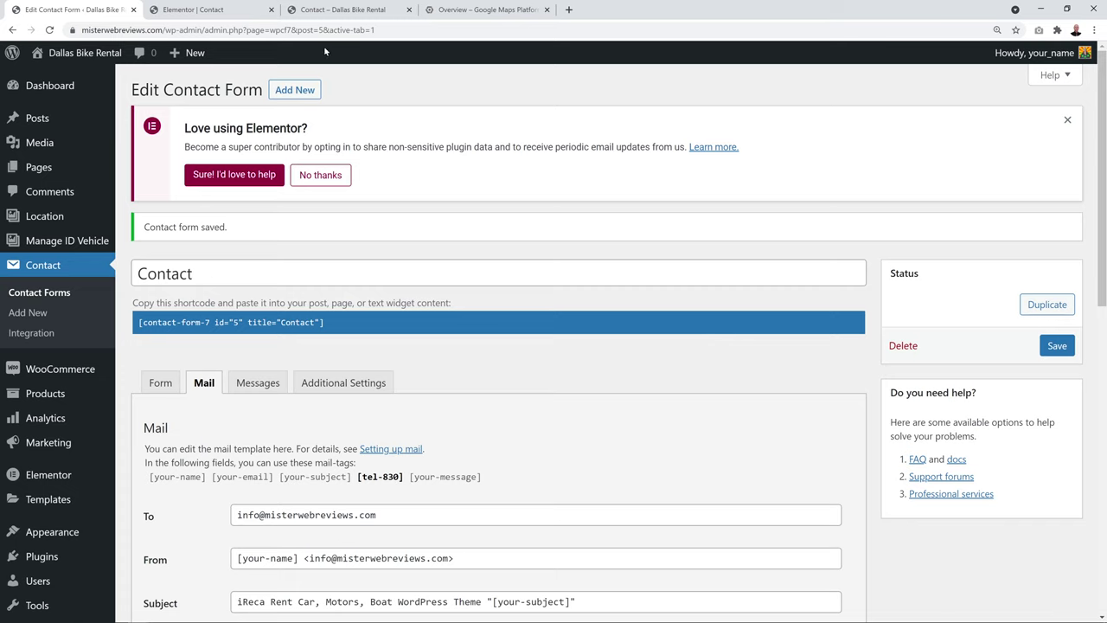
# Open the Contact page's Google Maps widget settings, then switch to the Google Maps Platform console
pyautogui.click(243, 12)
pyautogui.scroll(-2, 313, 332)
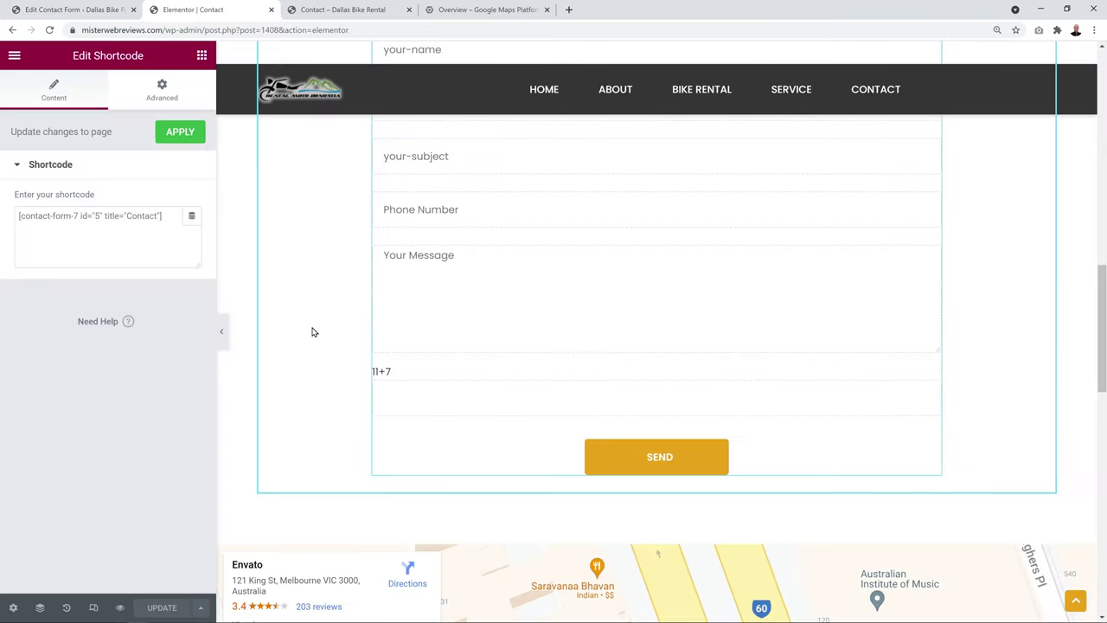
pyautogui.scroll(-4, 313, 333)
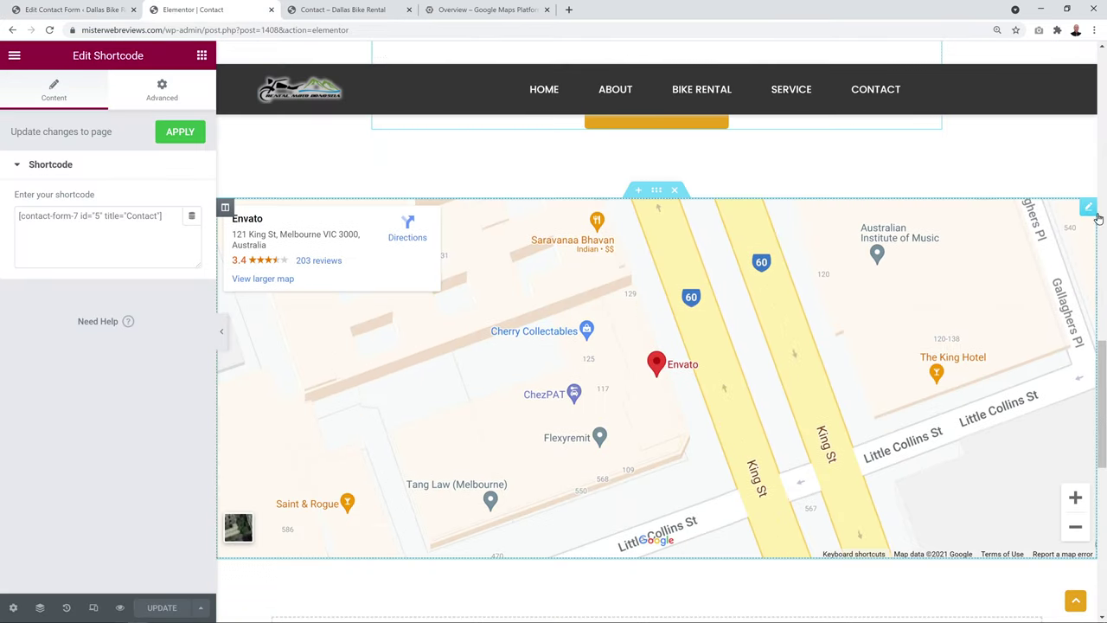
pyautogui.click(1088, 208)
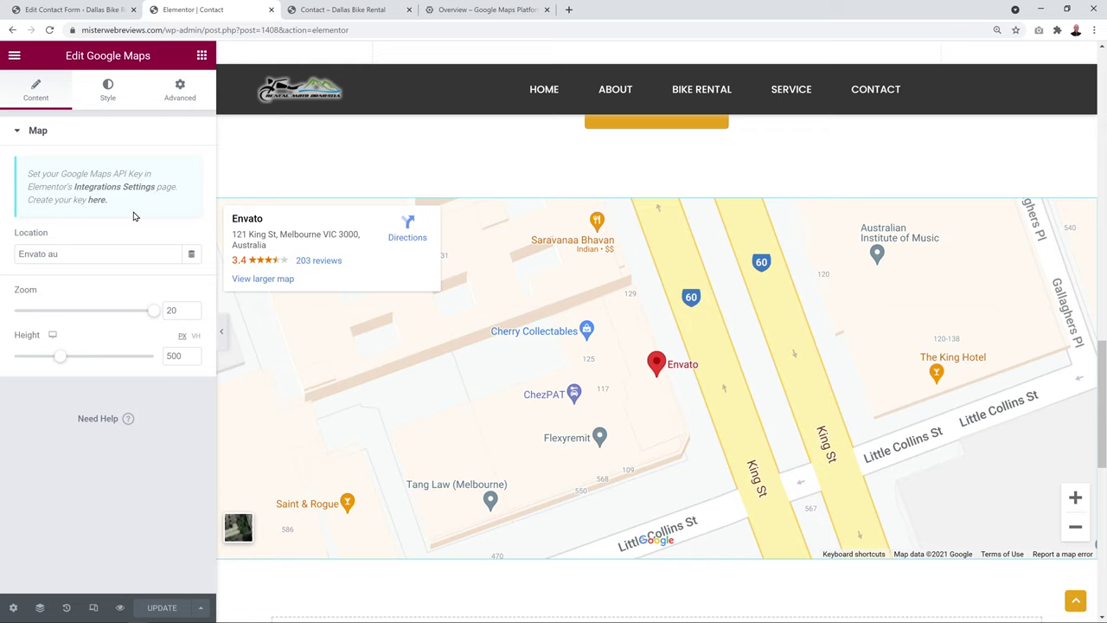
pyautogui.click(477, 10)
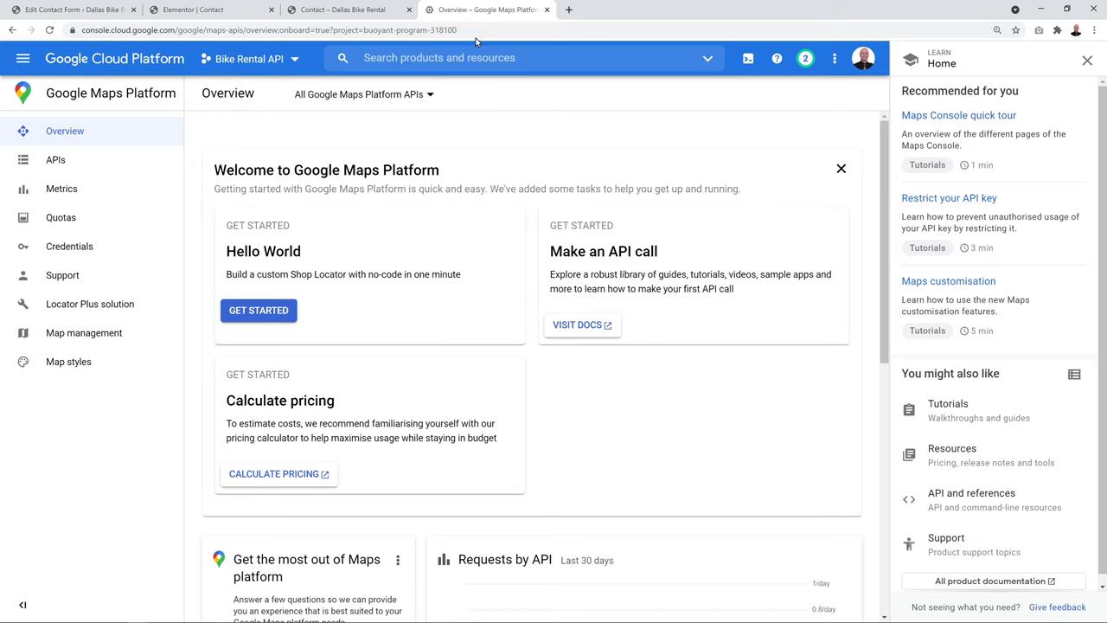
# Copy the Maps API Key from Google Cloud's Credentials page and return to the Elementor Contact tab
pyautogui.click(81, 254)
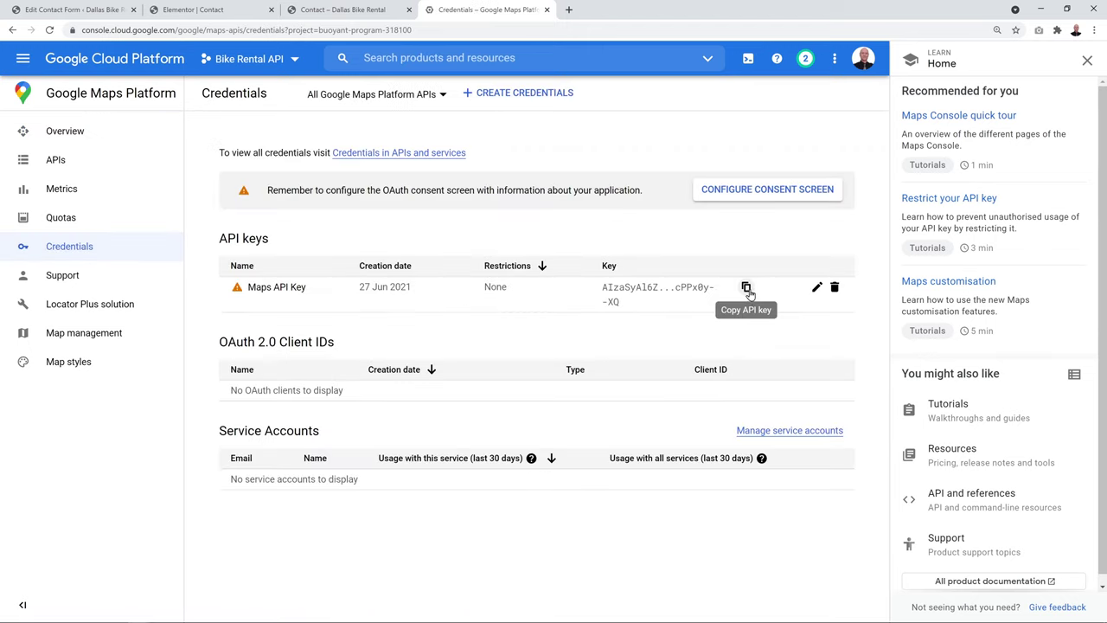
pyautogui.click(747, 289)
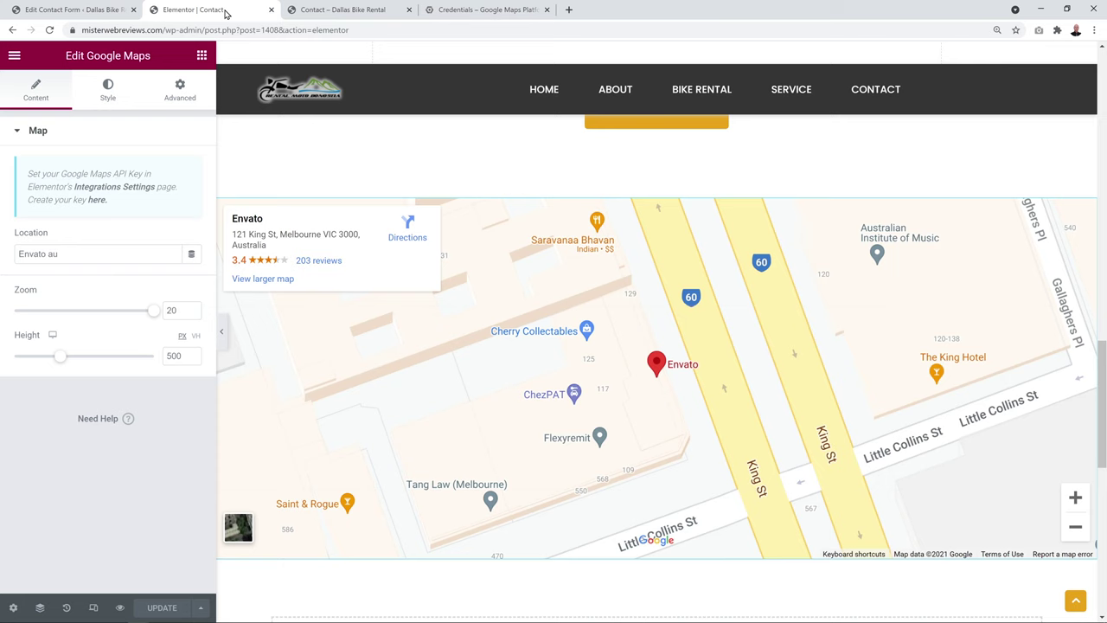
pyautogui.click(192, 9)
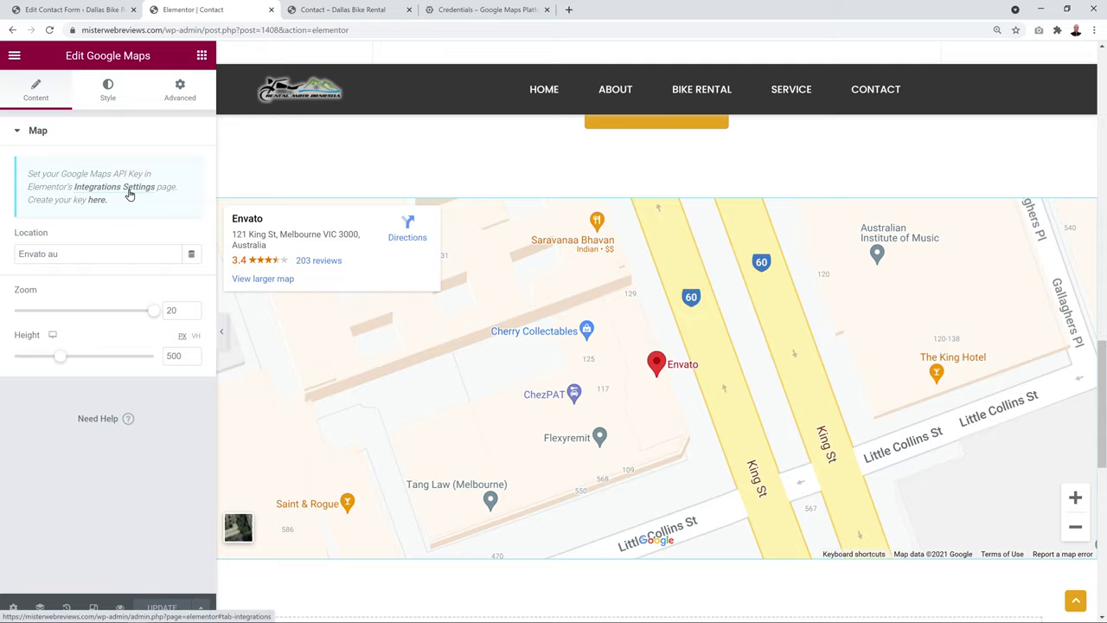
# Paste the copied Google Maps API key into Elementor's Integrations settings and save it
pyautogui.click(128, 193)
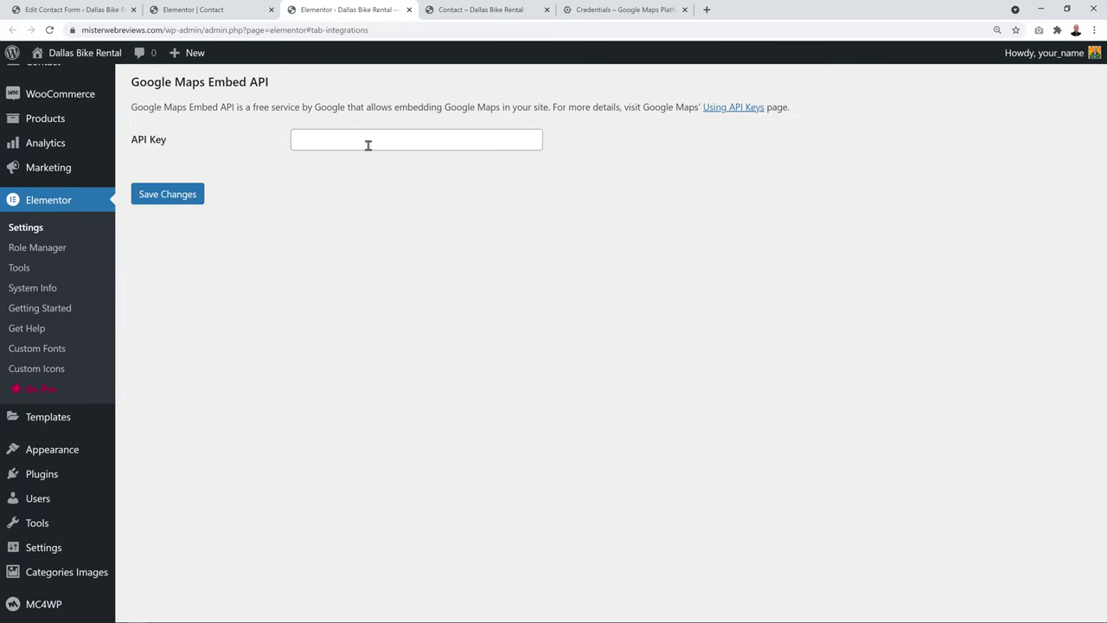
pyautogui.click(369, 145)
pyautogui.hotkey('ctrl', 'v')
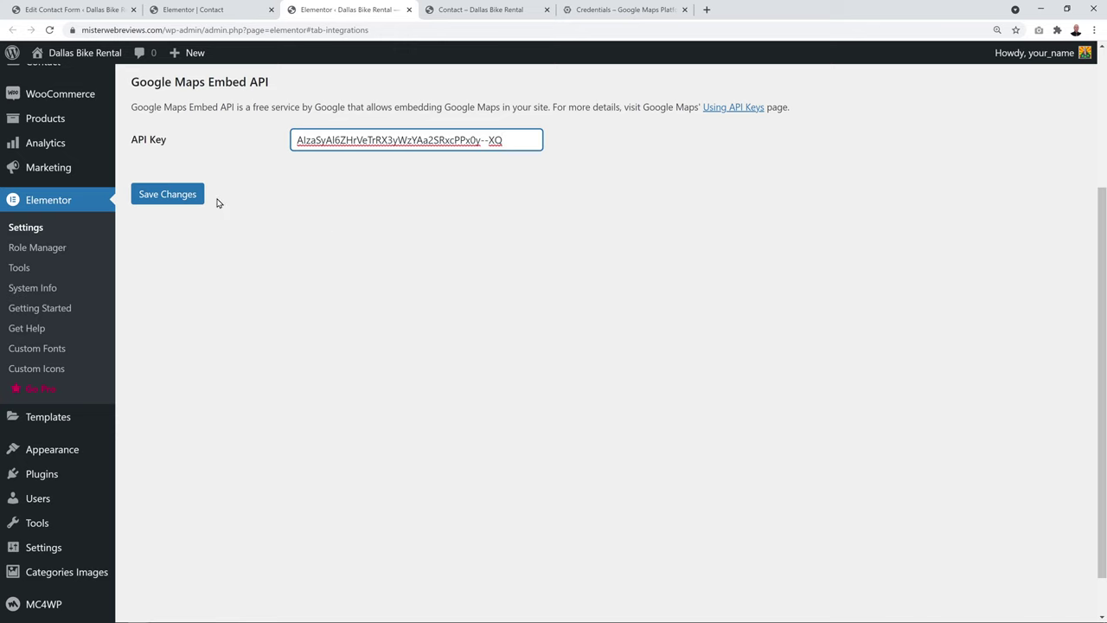
pyautogui.click(185, 198)
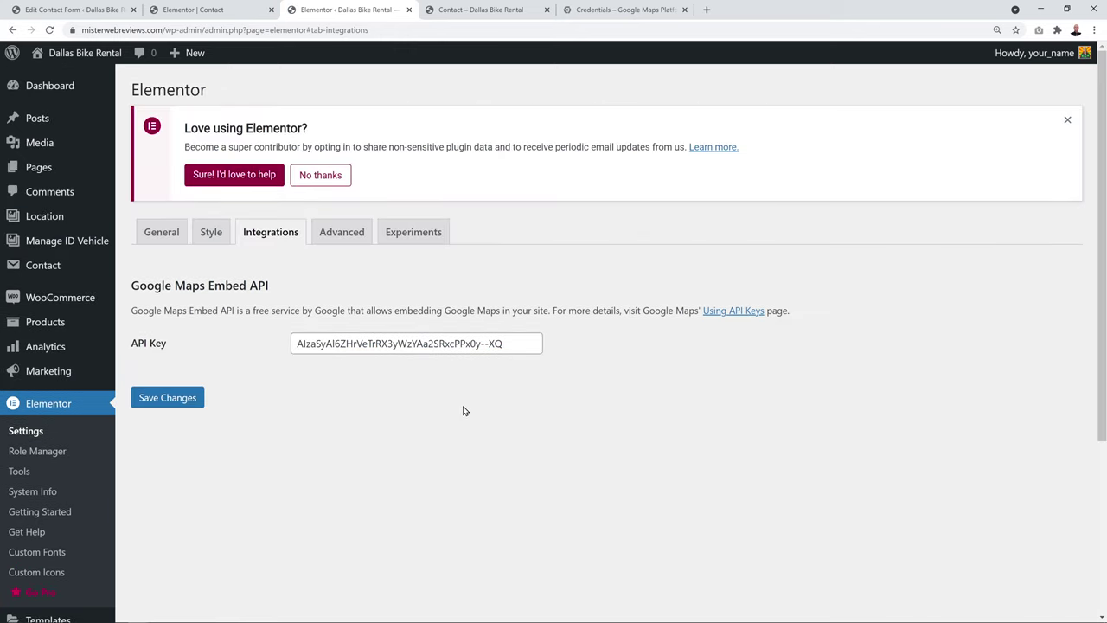
# Lower the contact page map's zoom from 20 to 18 and update the page
pyautogui.click(195, 10)
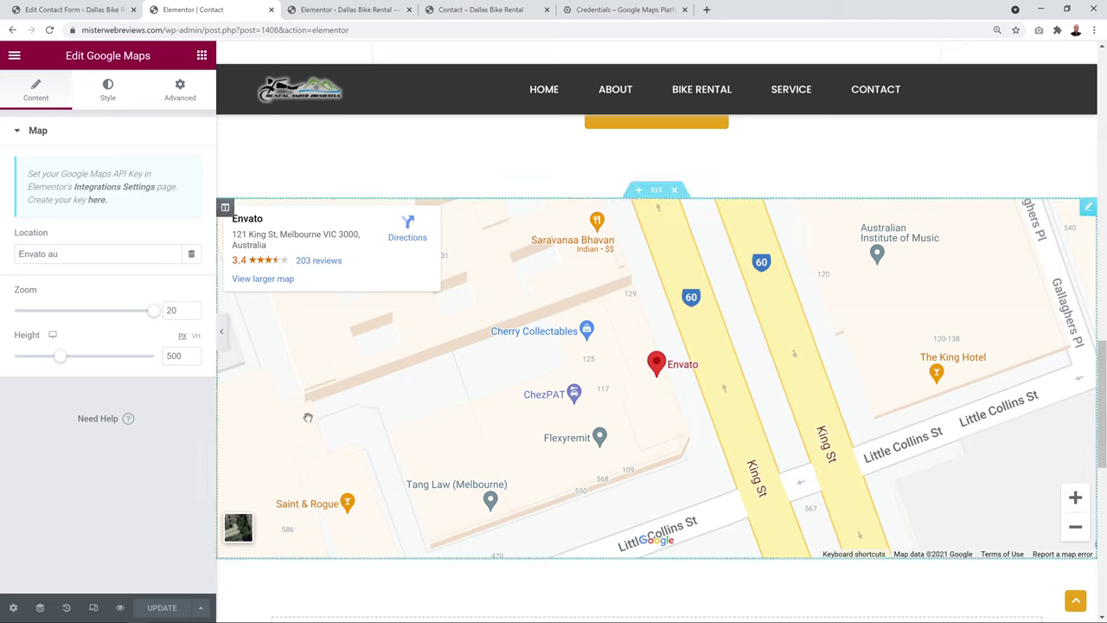
pyautogui.click(193, 315)
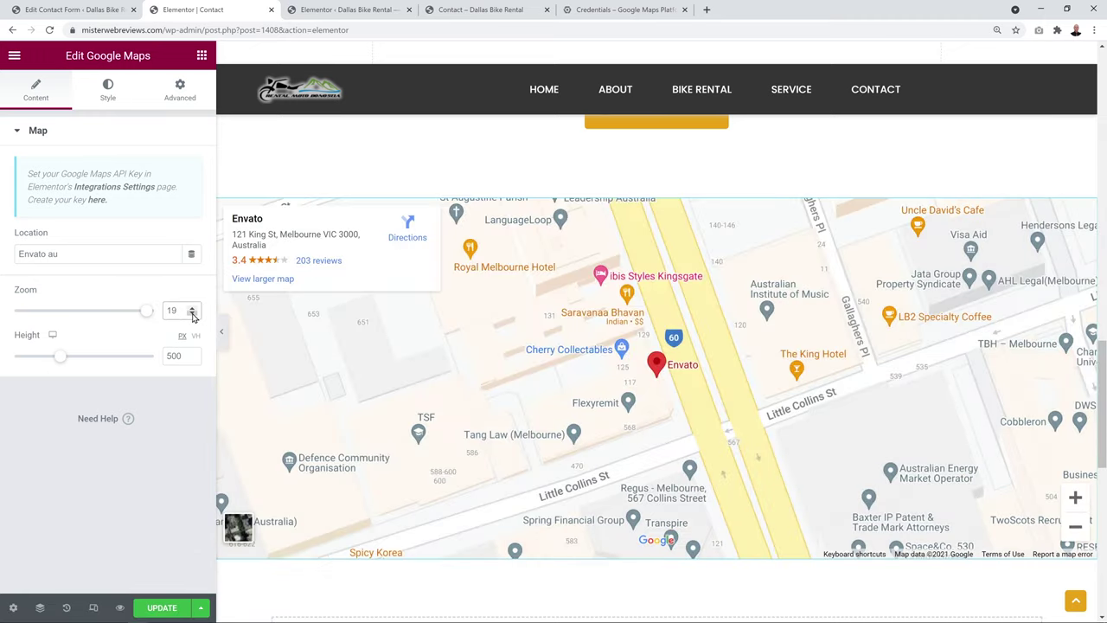
pyautogui.click(193, 315)
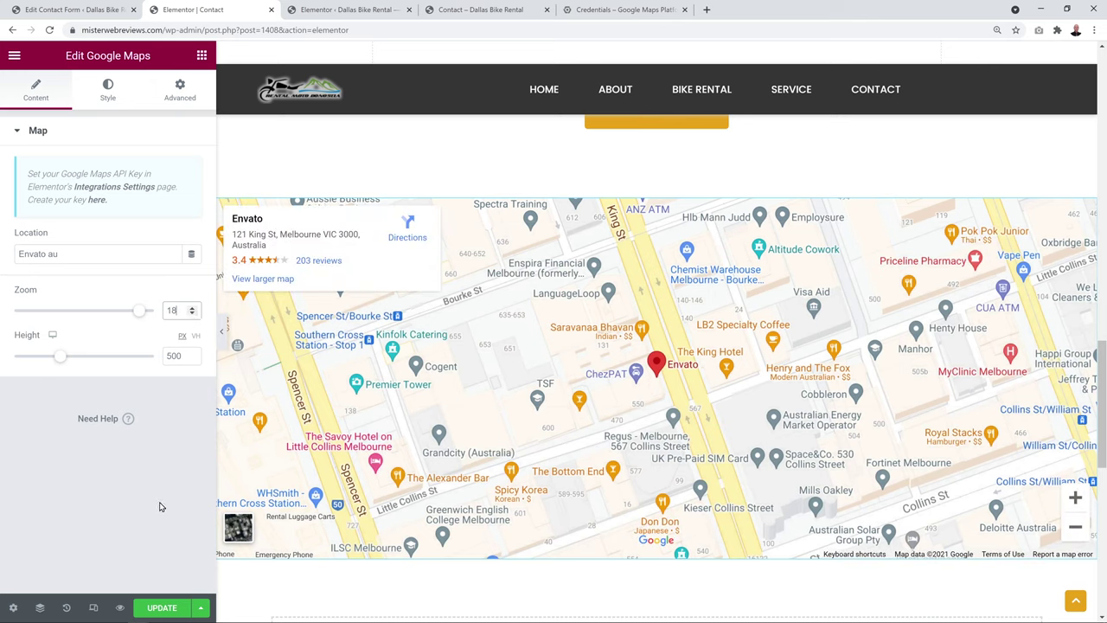
pyautogui.click(161, 608)
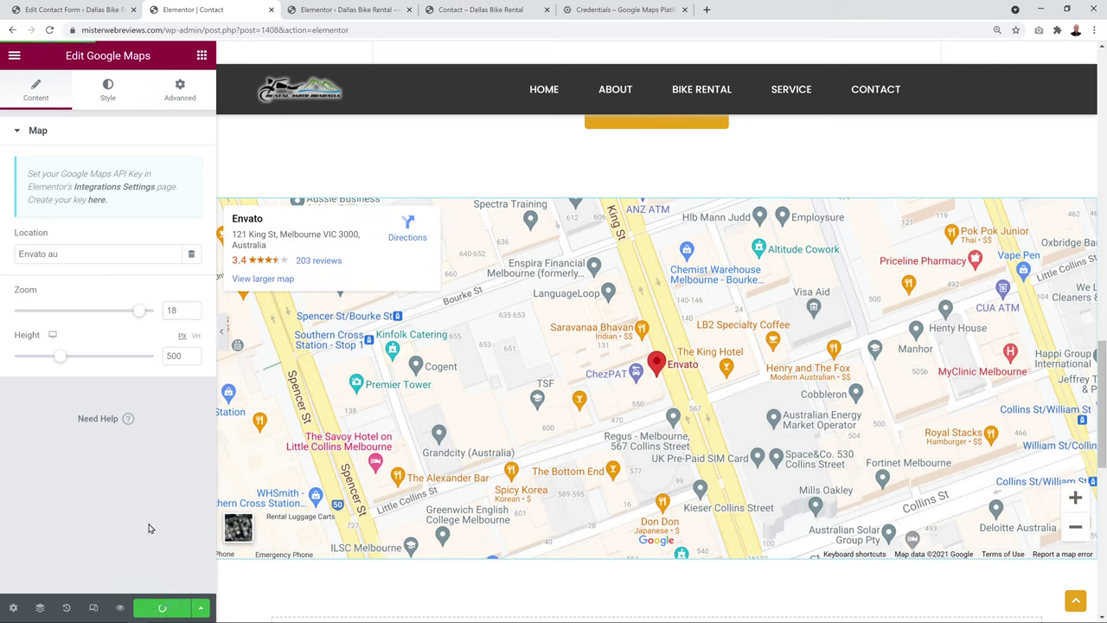